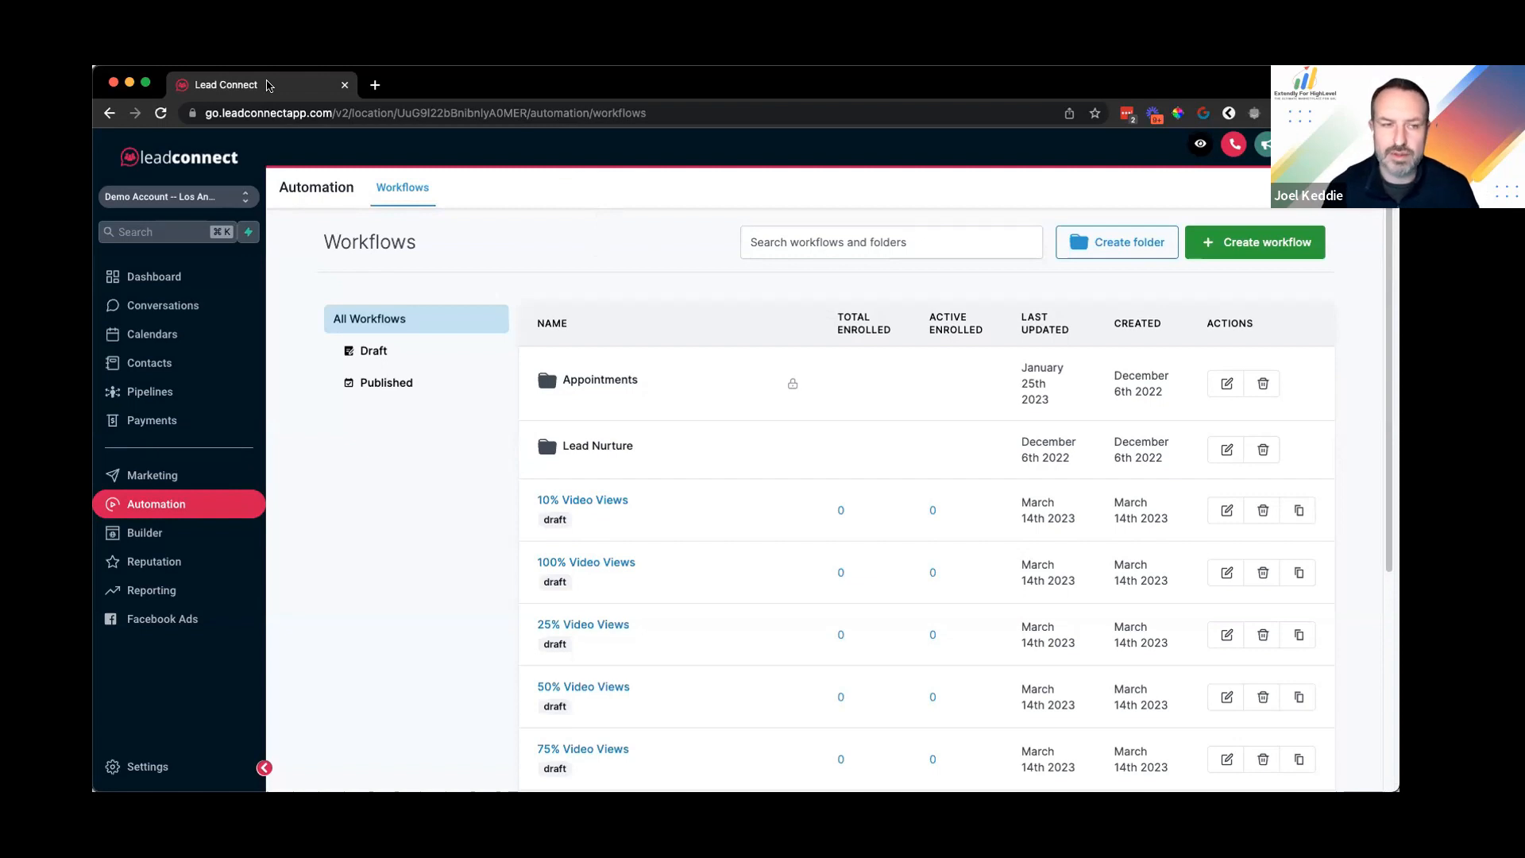
Step: Create a workflow folder called 'Inbound Leads' and open its empty template picker
click(1104, 242)
click(753, 515)
text(Inboune L)
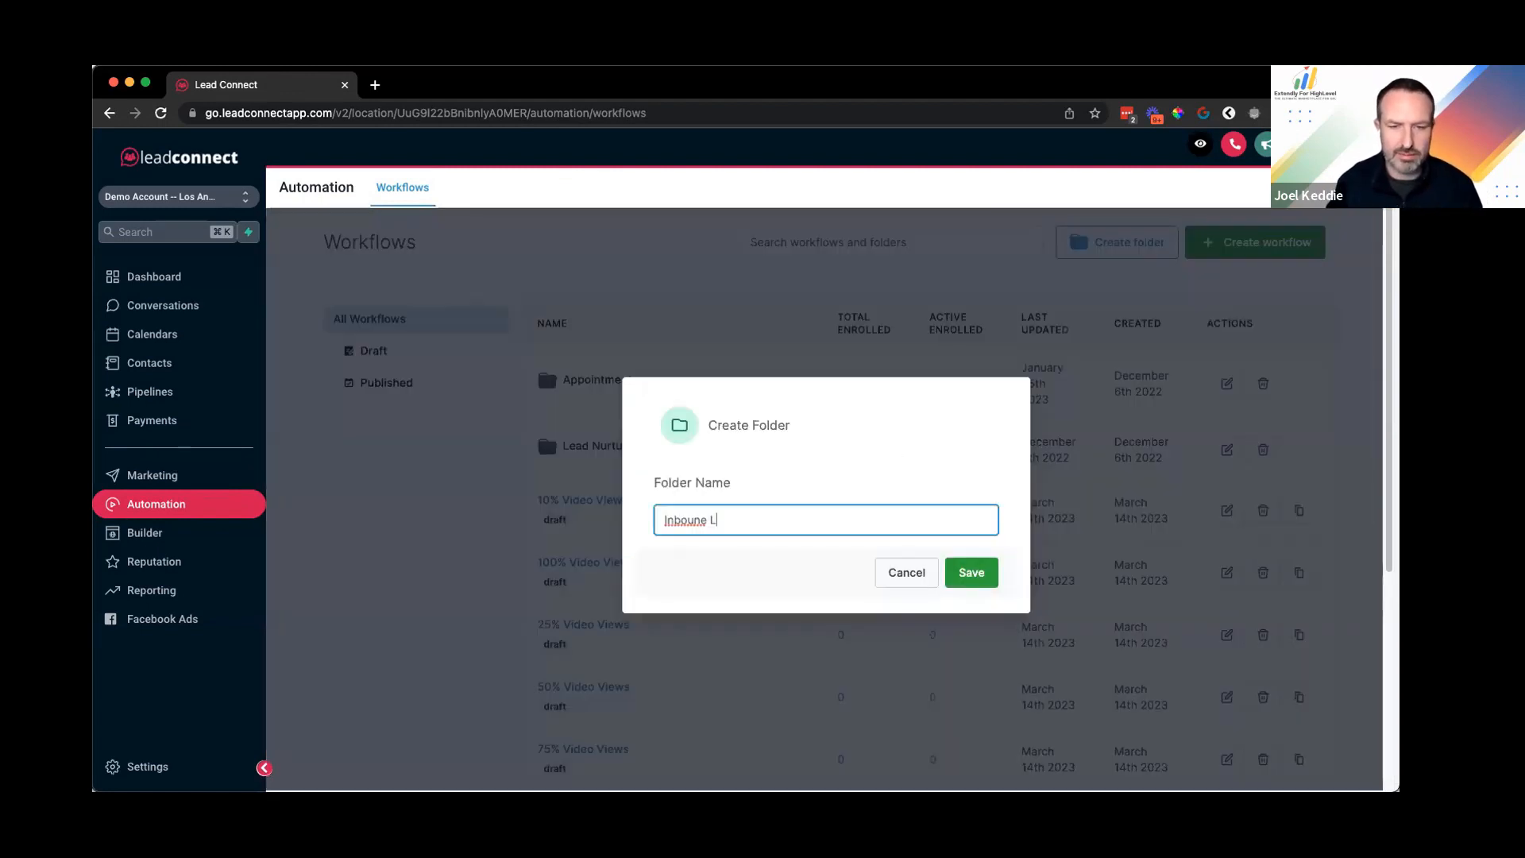
key(BackSpace)
key(BackSpace)
key(BackSpace)
text(d Leads)
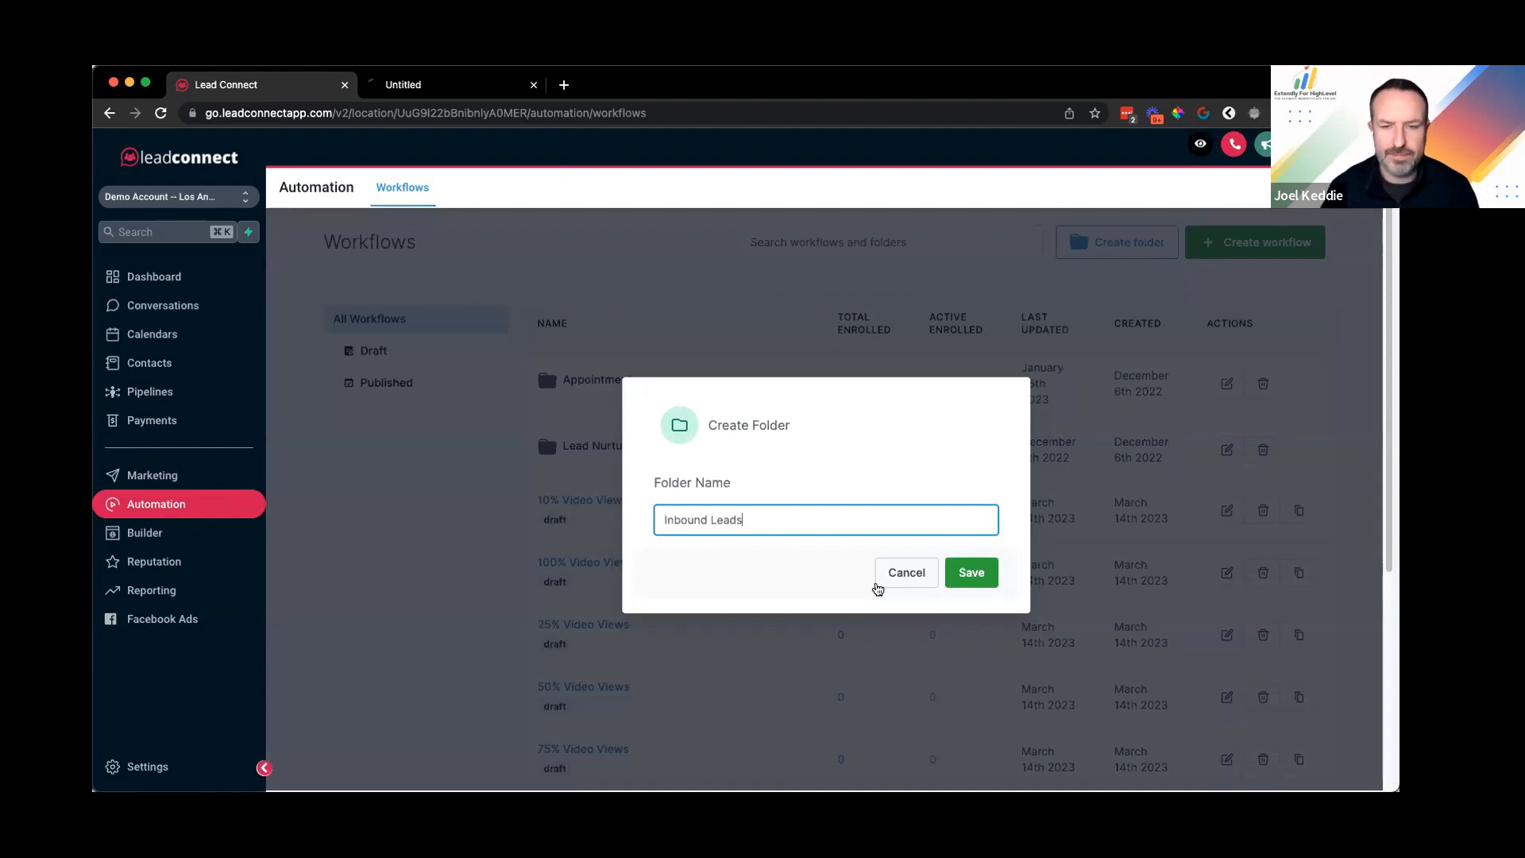
key(Return)
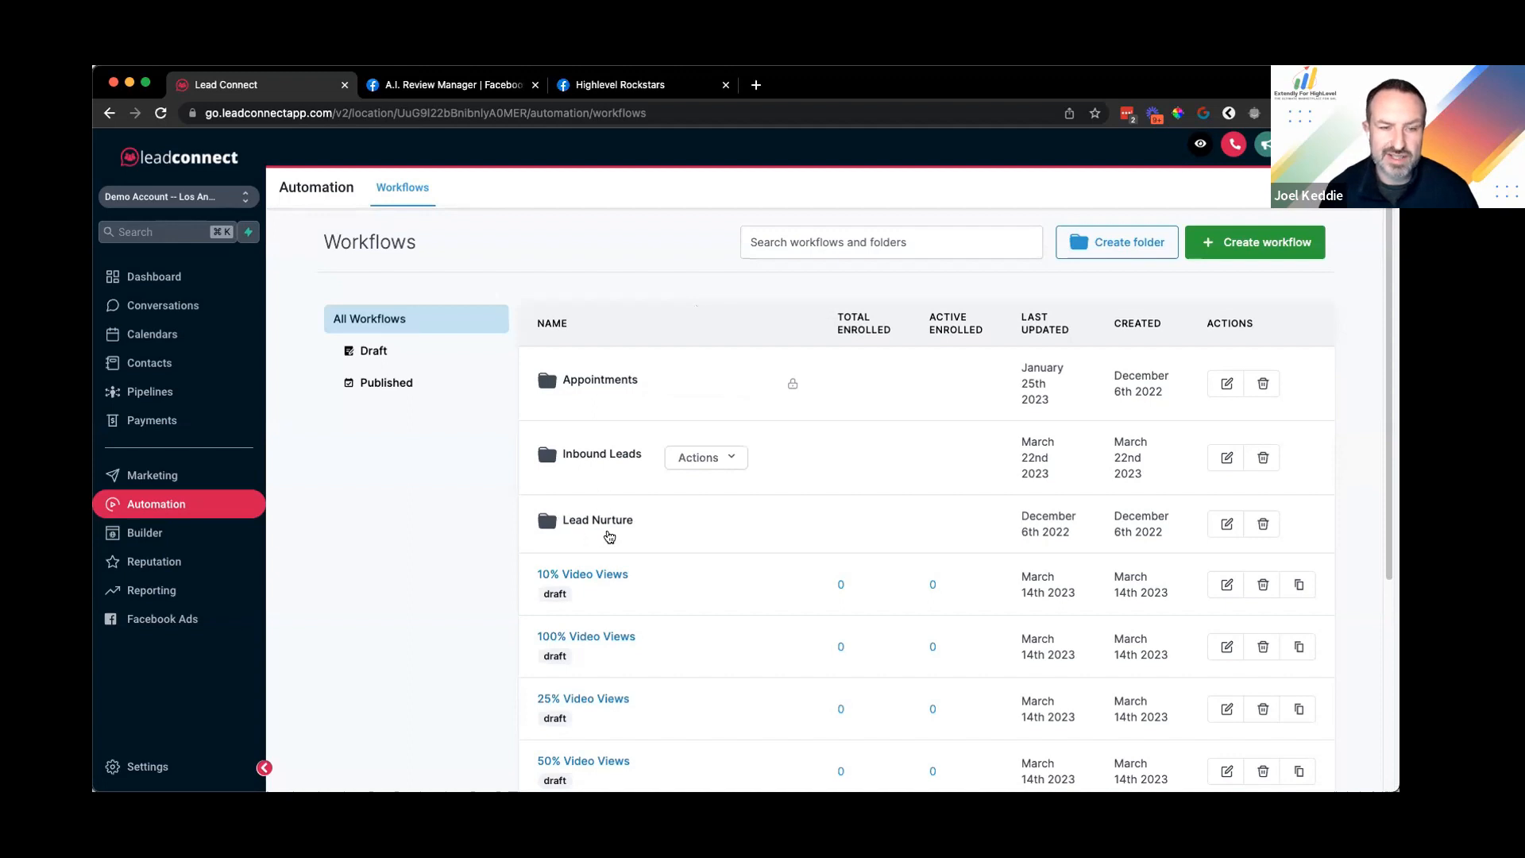
click(592, 457)
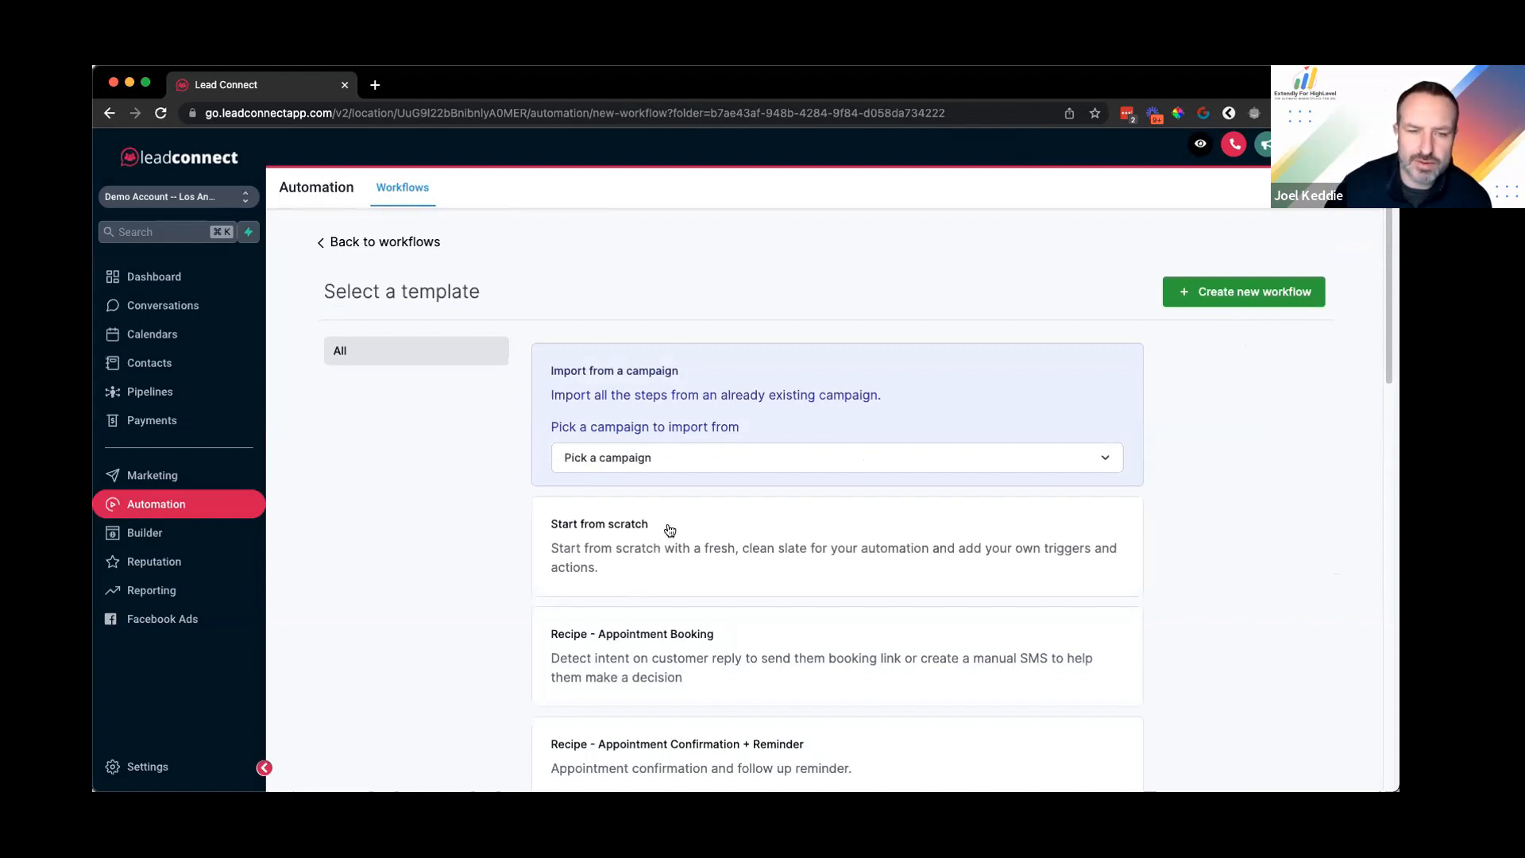
click(589, 533)
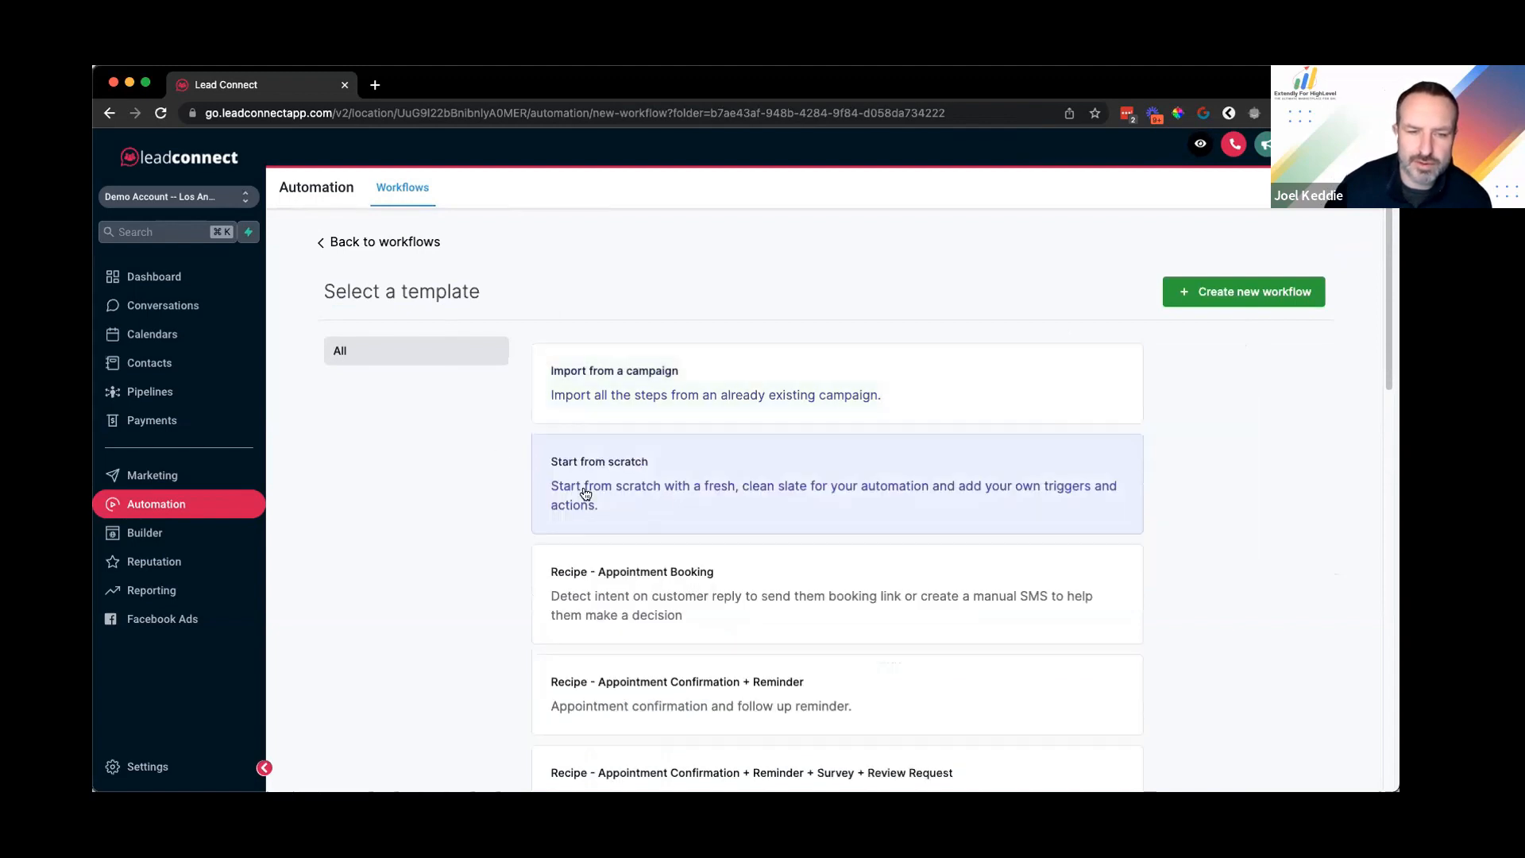
click(1228, 294)
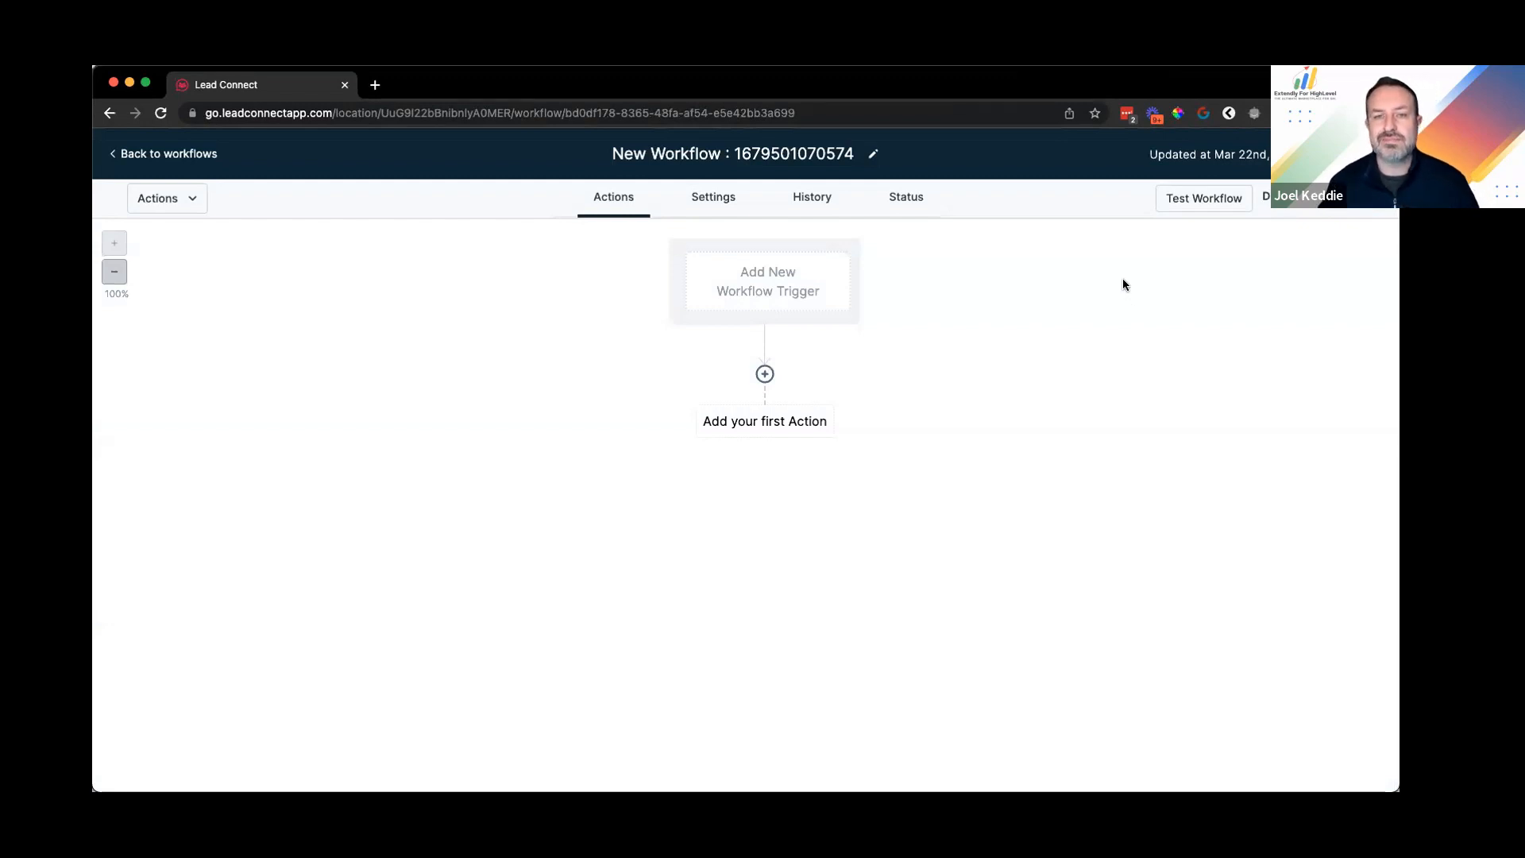
Step: Replace the default workflow name with 'Inbound Lead'
click(739, 155)
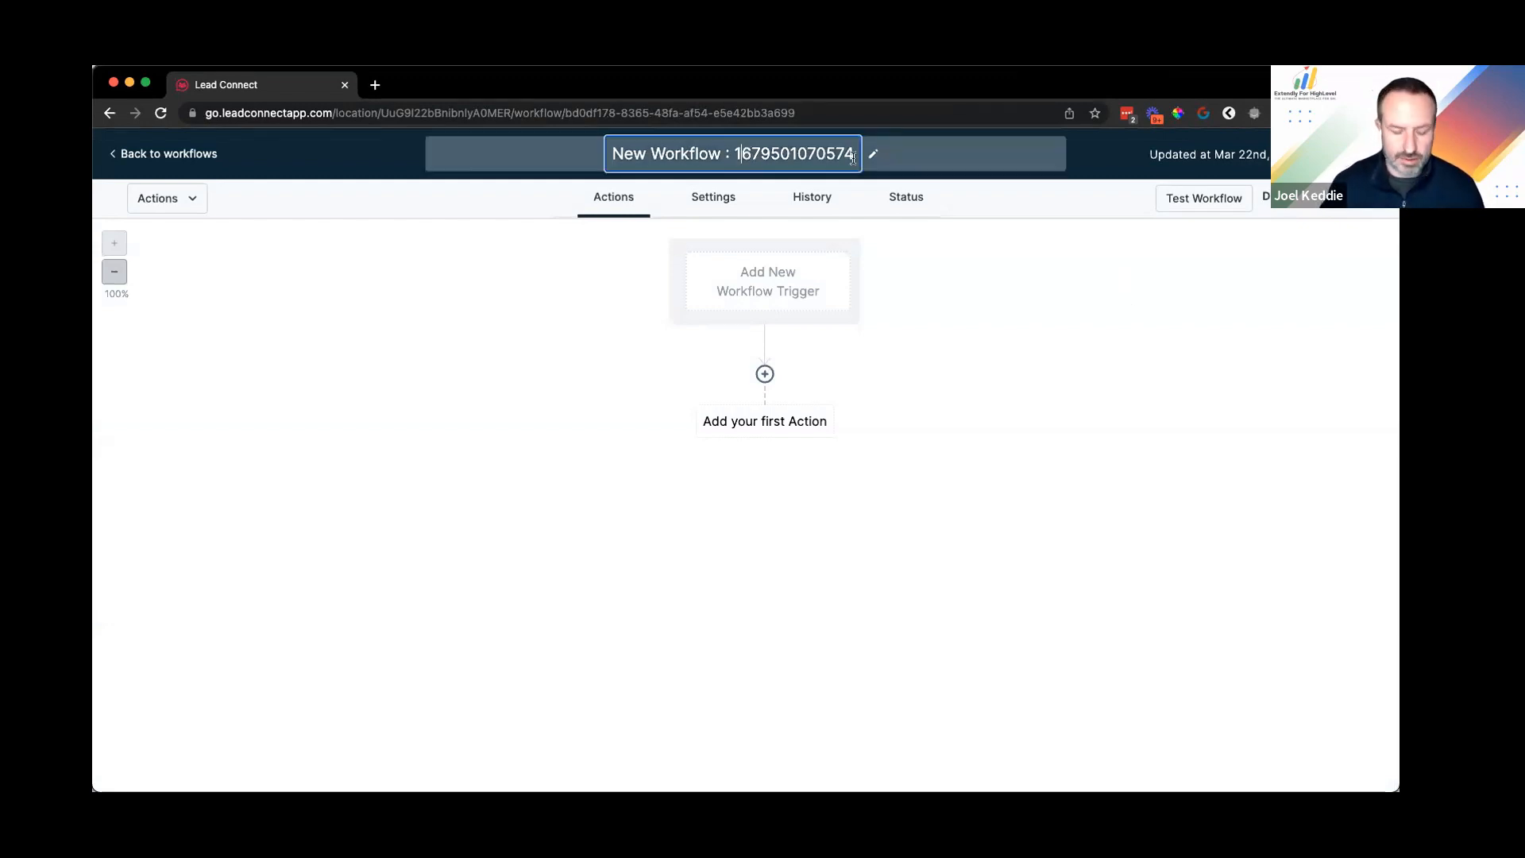
key(super+a)
key(BackSpace)
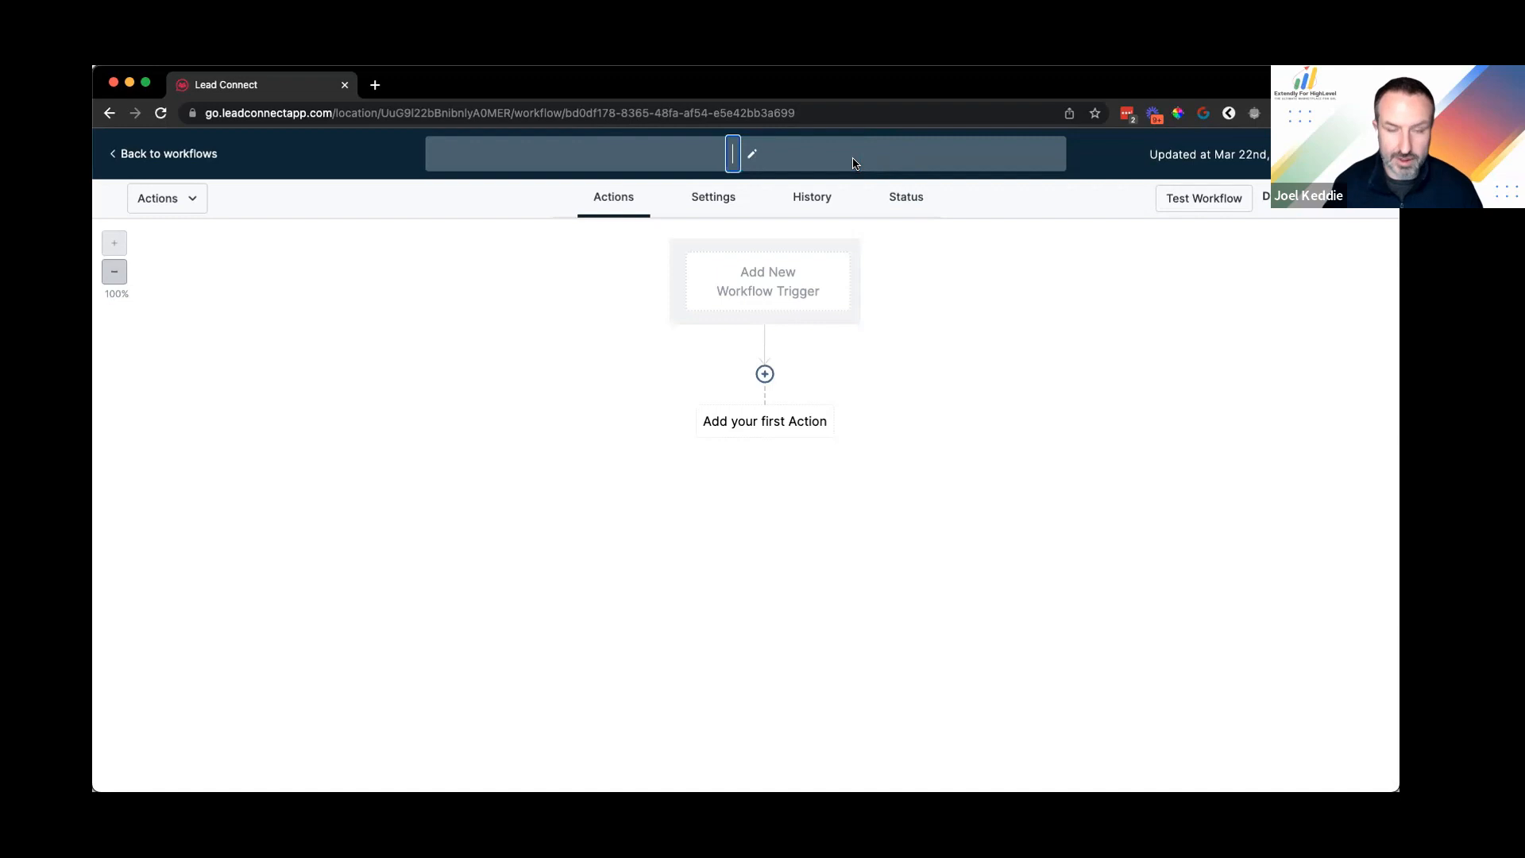
text(Inbound Lead)
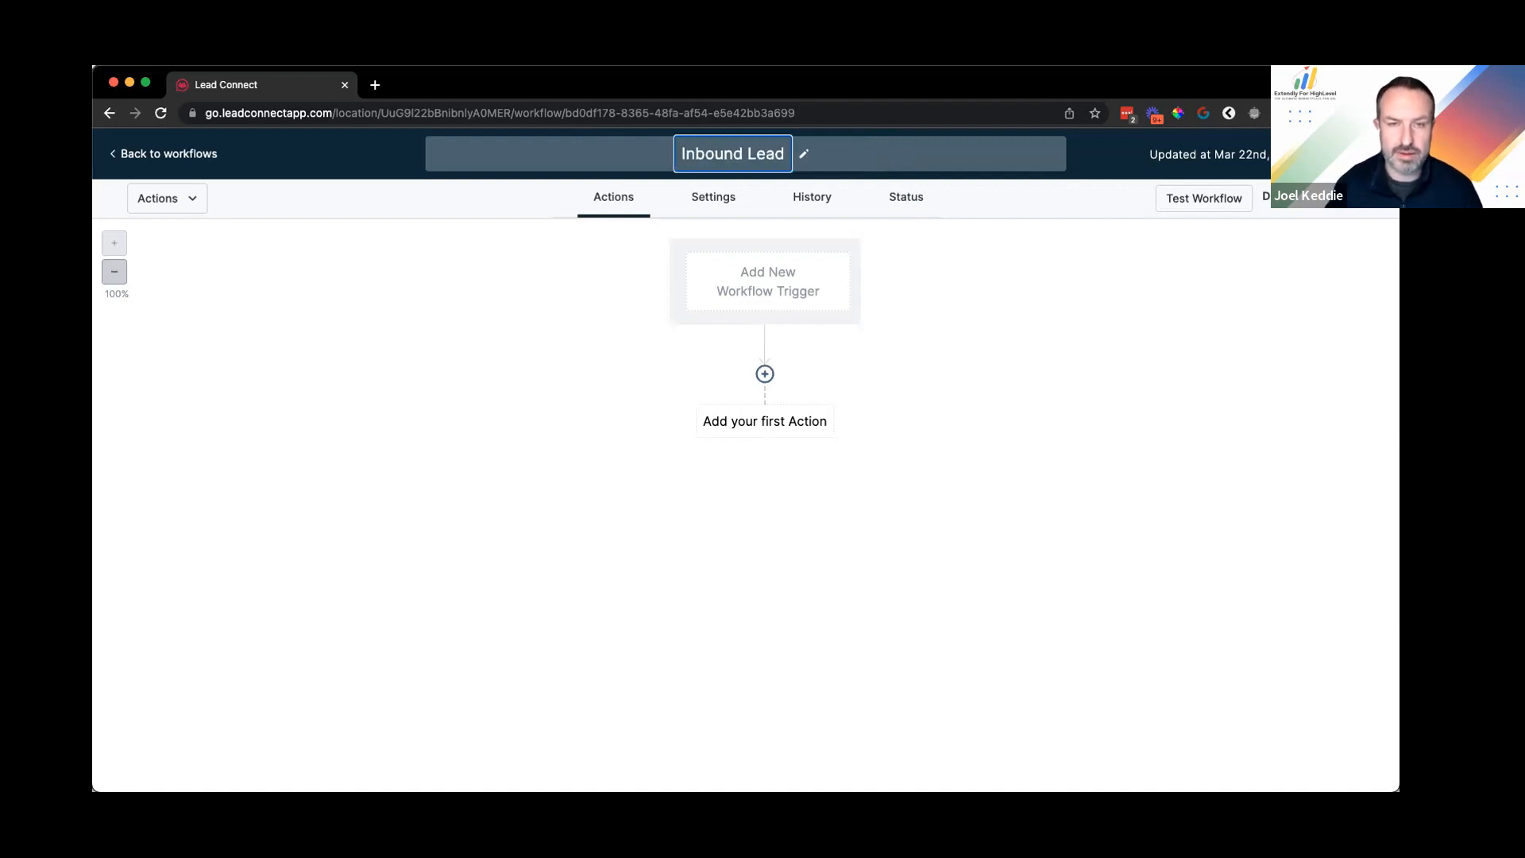
click(943, 253)
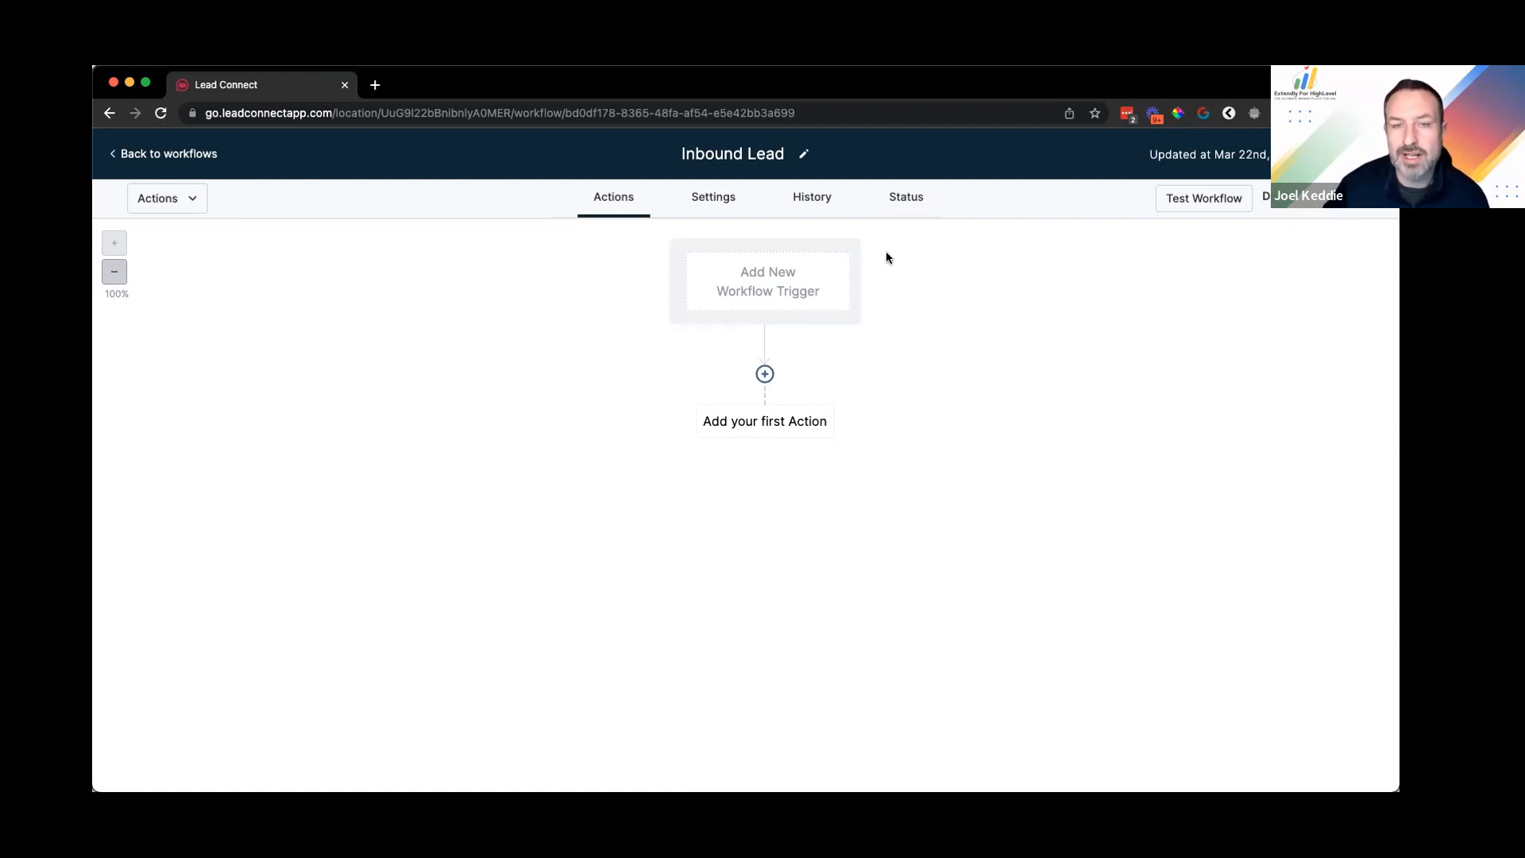
click(713, 208)
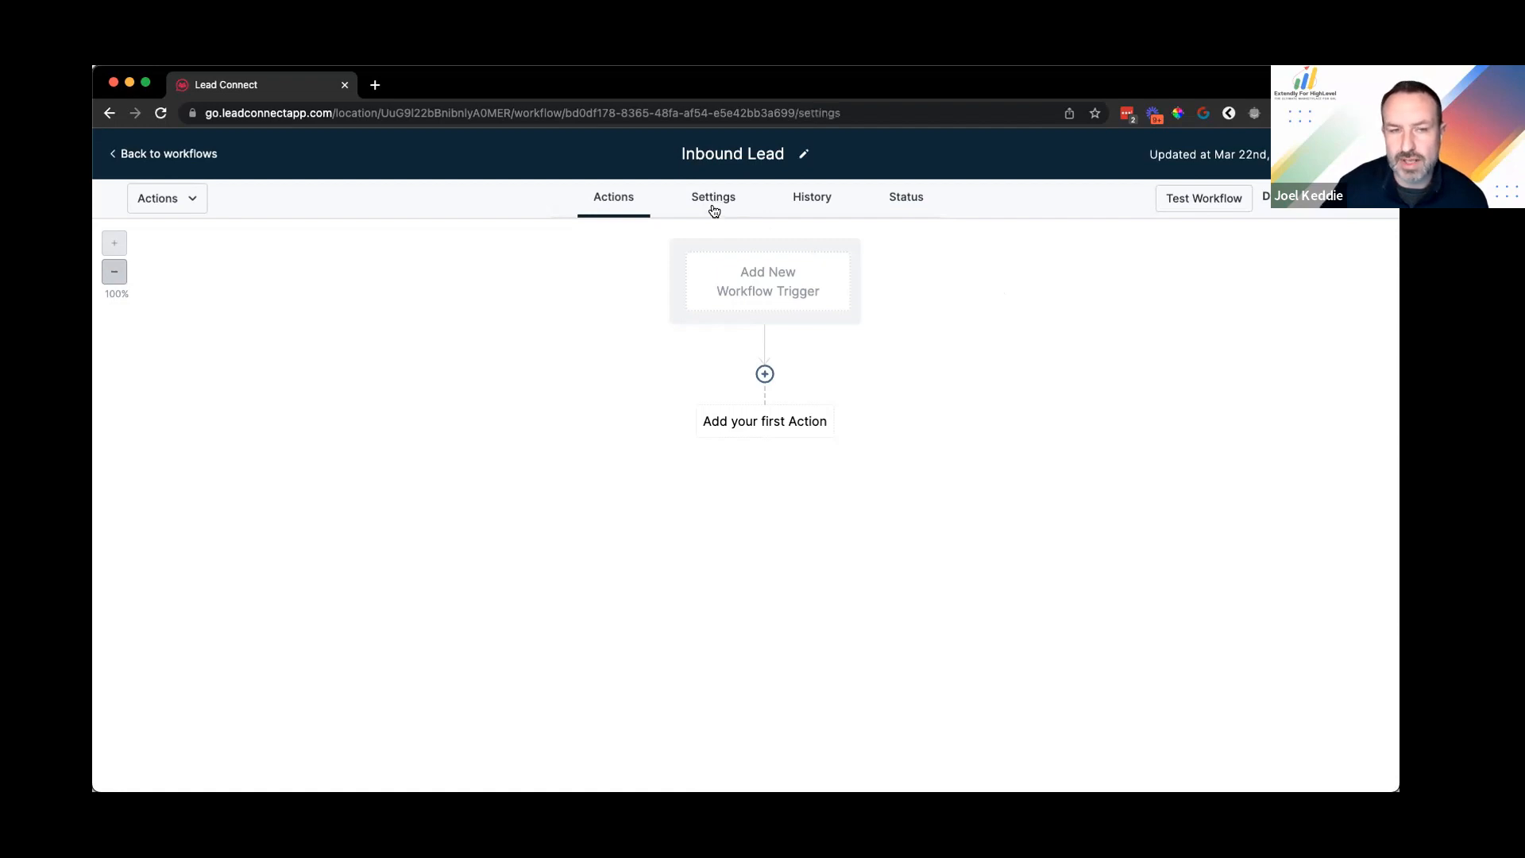
Step: Scroll through the workflow's Default Settings, Contact Management and Conversation Management sections
scroll(674, 466, down, 5)
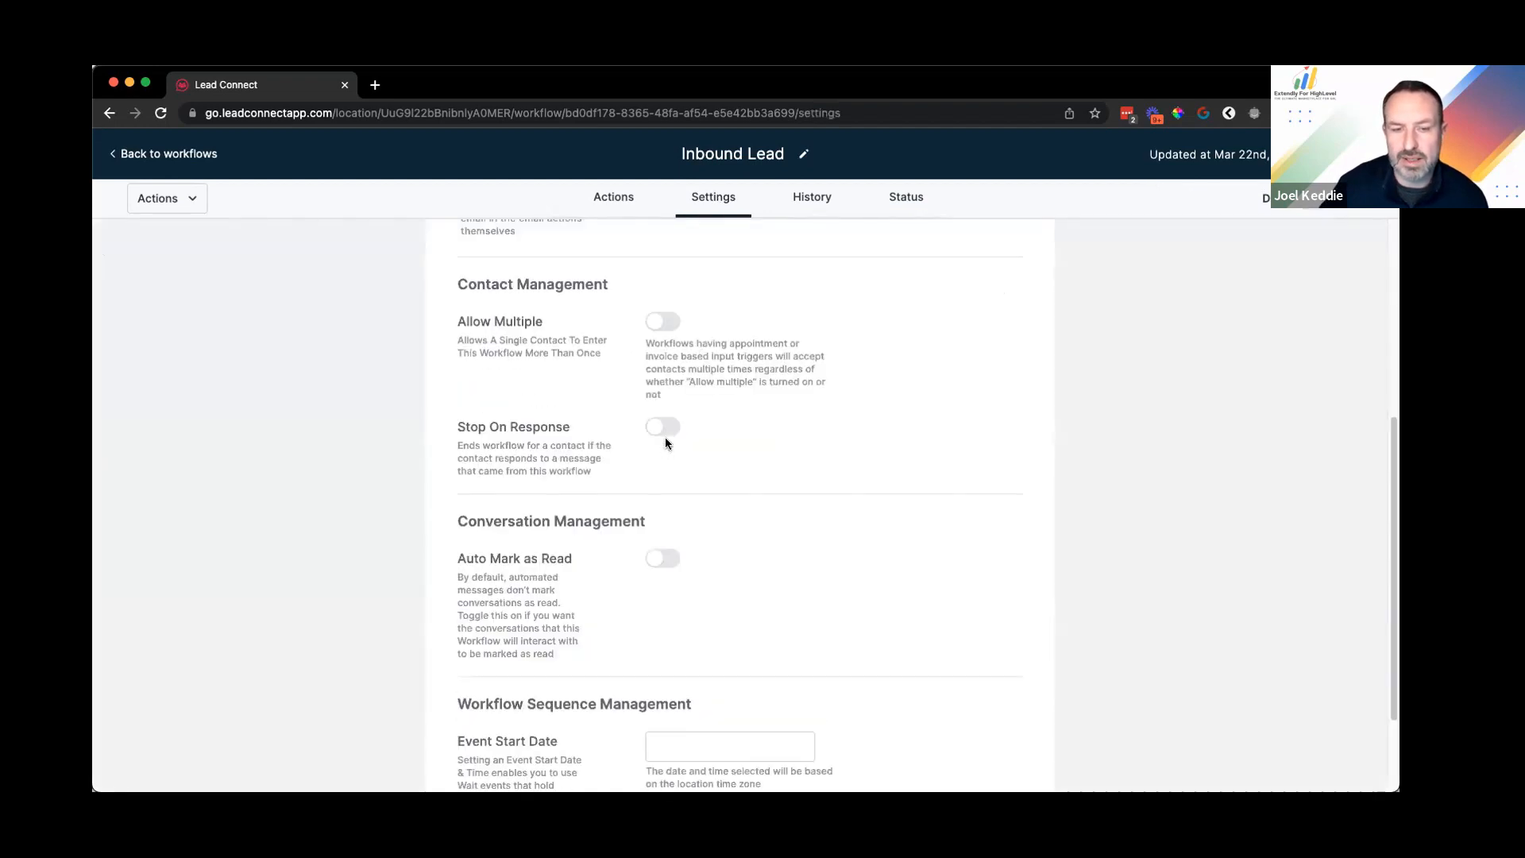
scroll(656, 448, down, 2)
scroll(665, 414, up, 10)
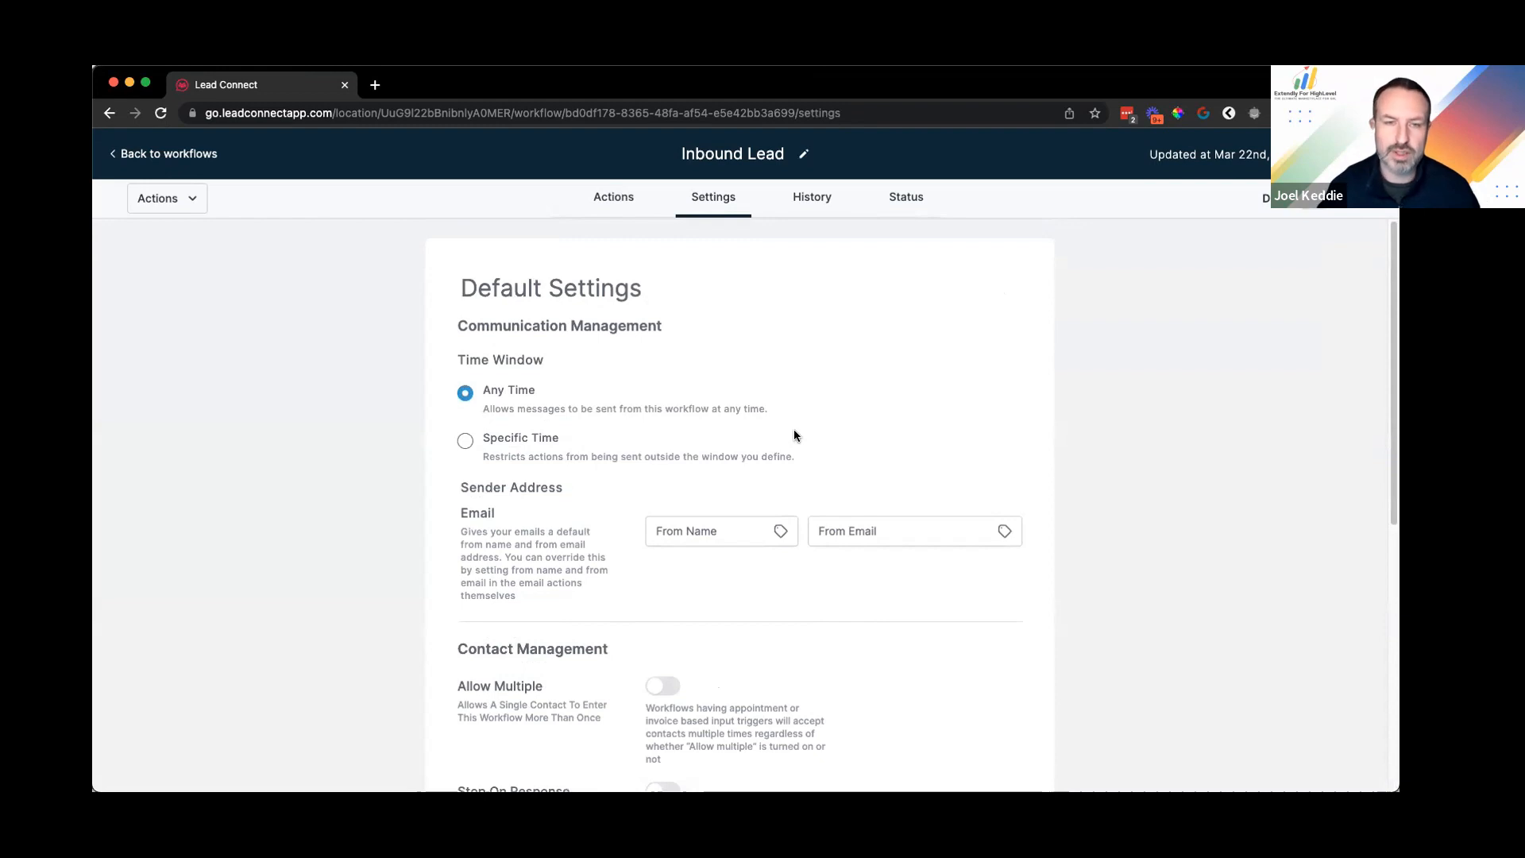
scroll(683, 588, down, 1)
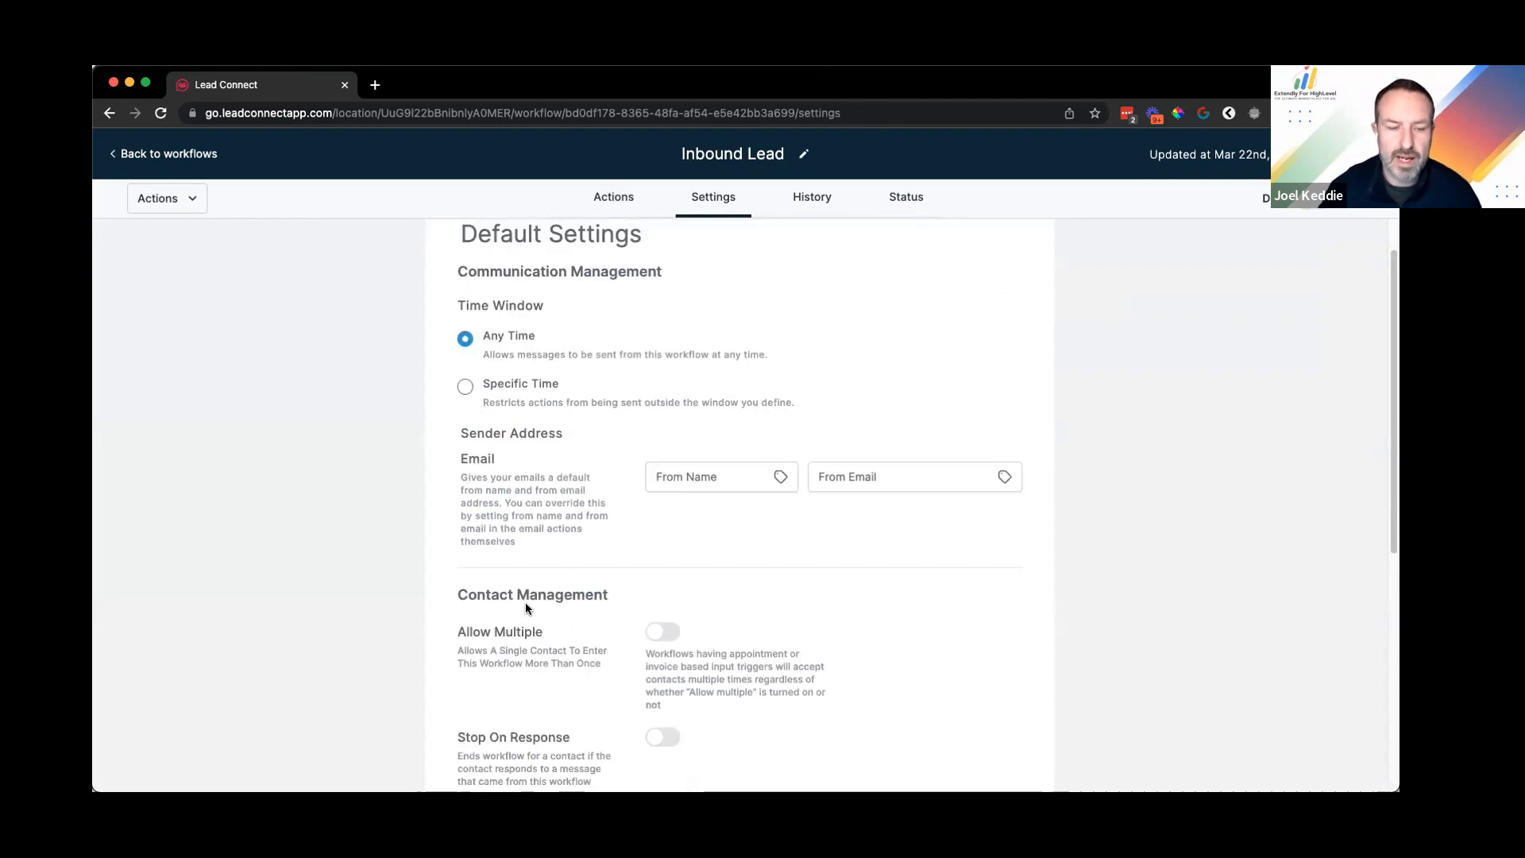
scroll(608, 394, down, 2)
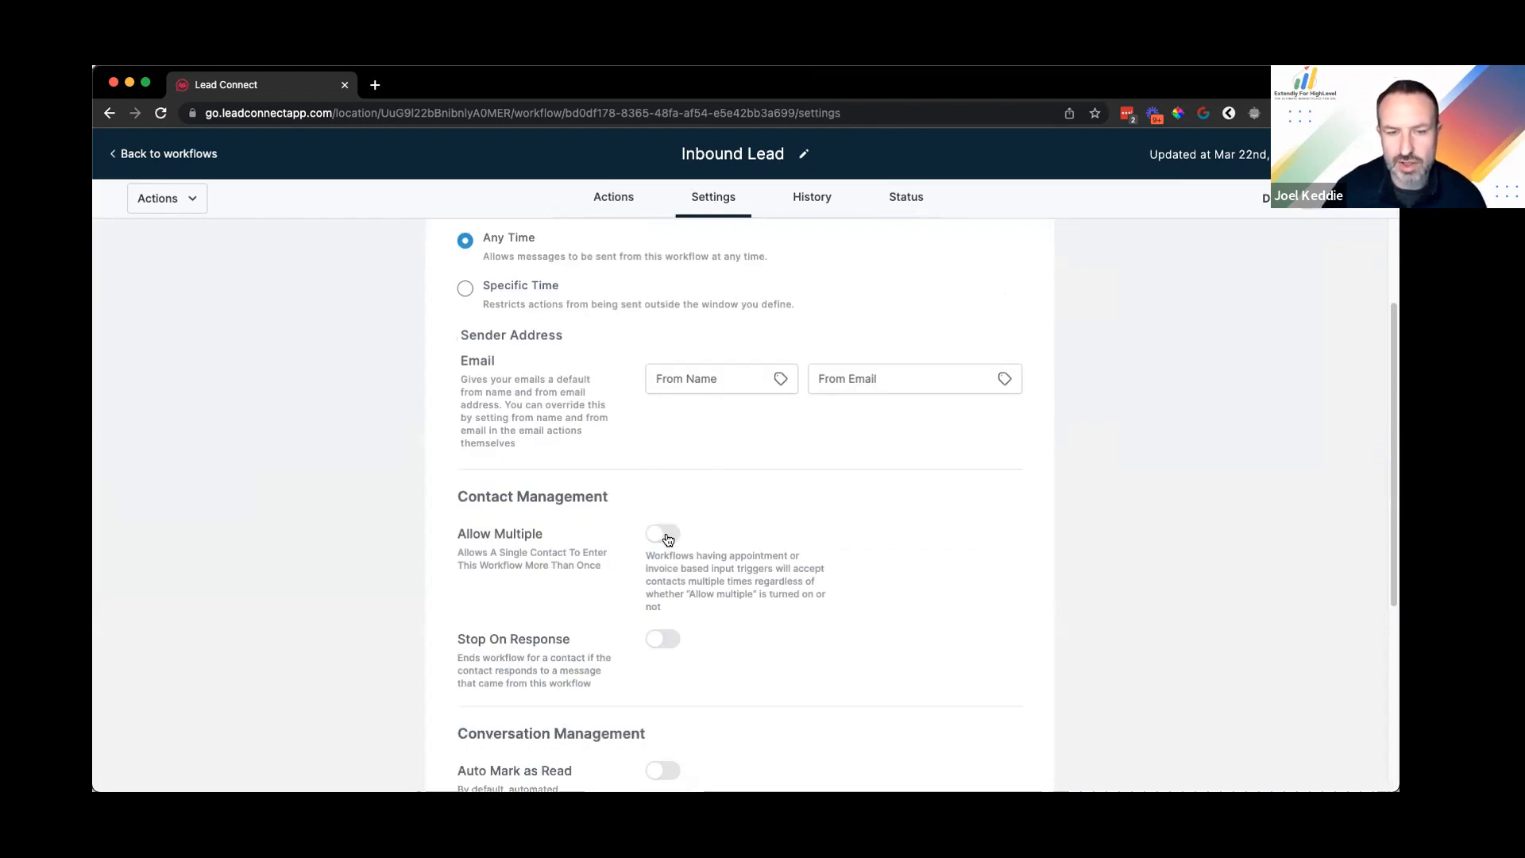
scroll(668, 540, up, 3)
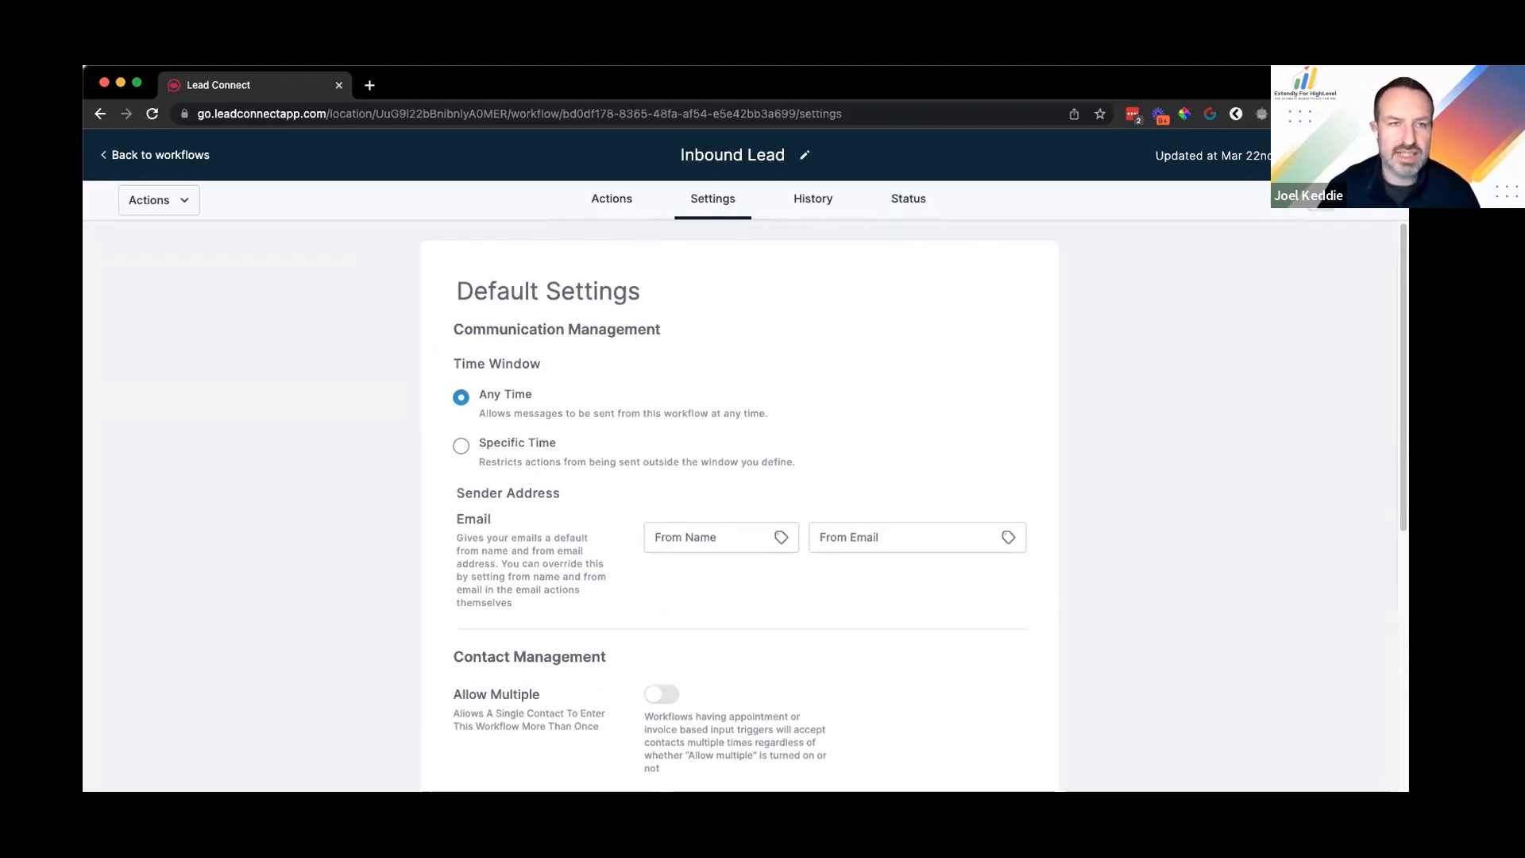
click(291, 84)
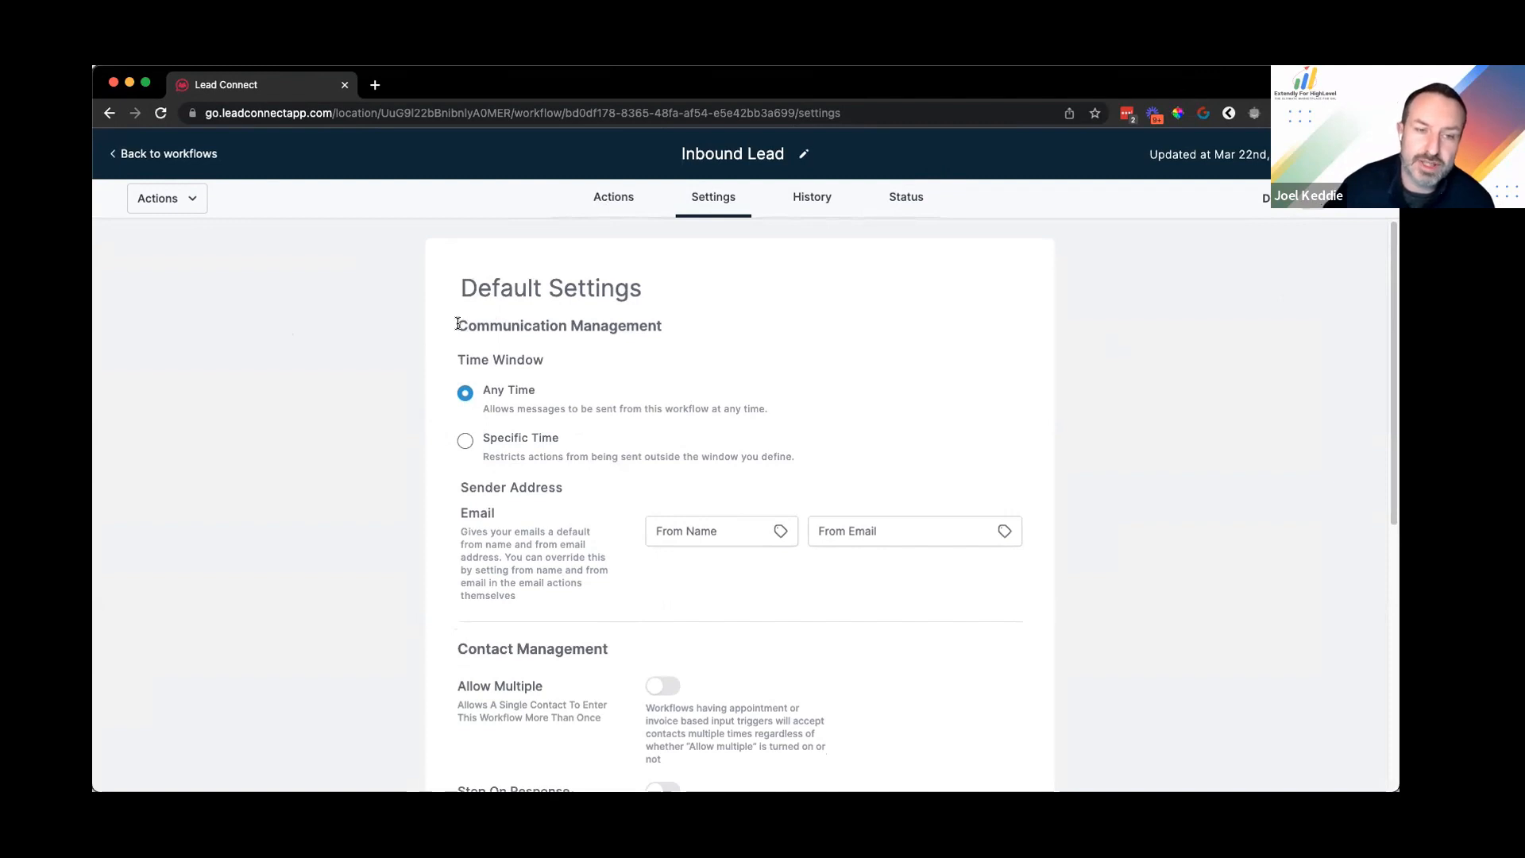
scroll(515, 270, down, 1)
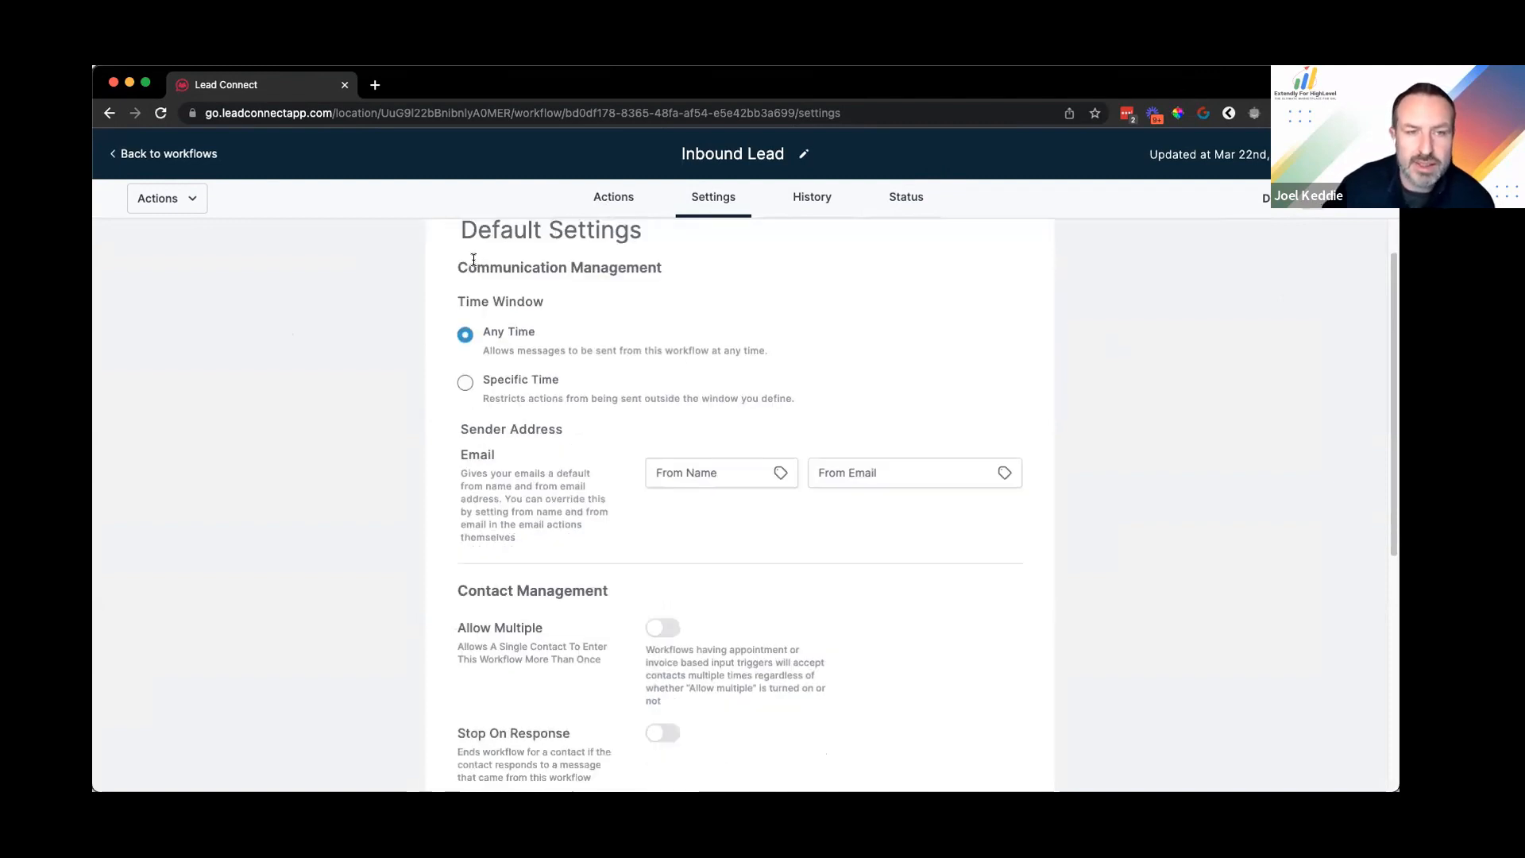
scroll(450, 249, up, 1)
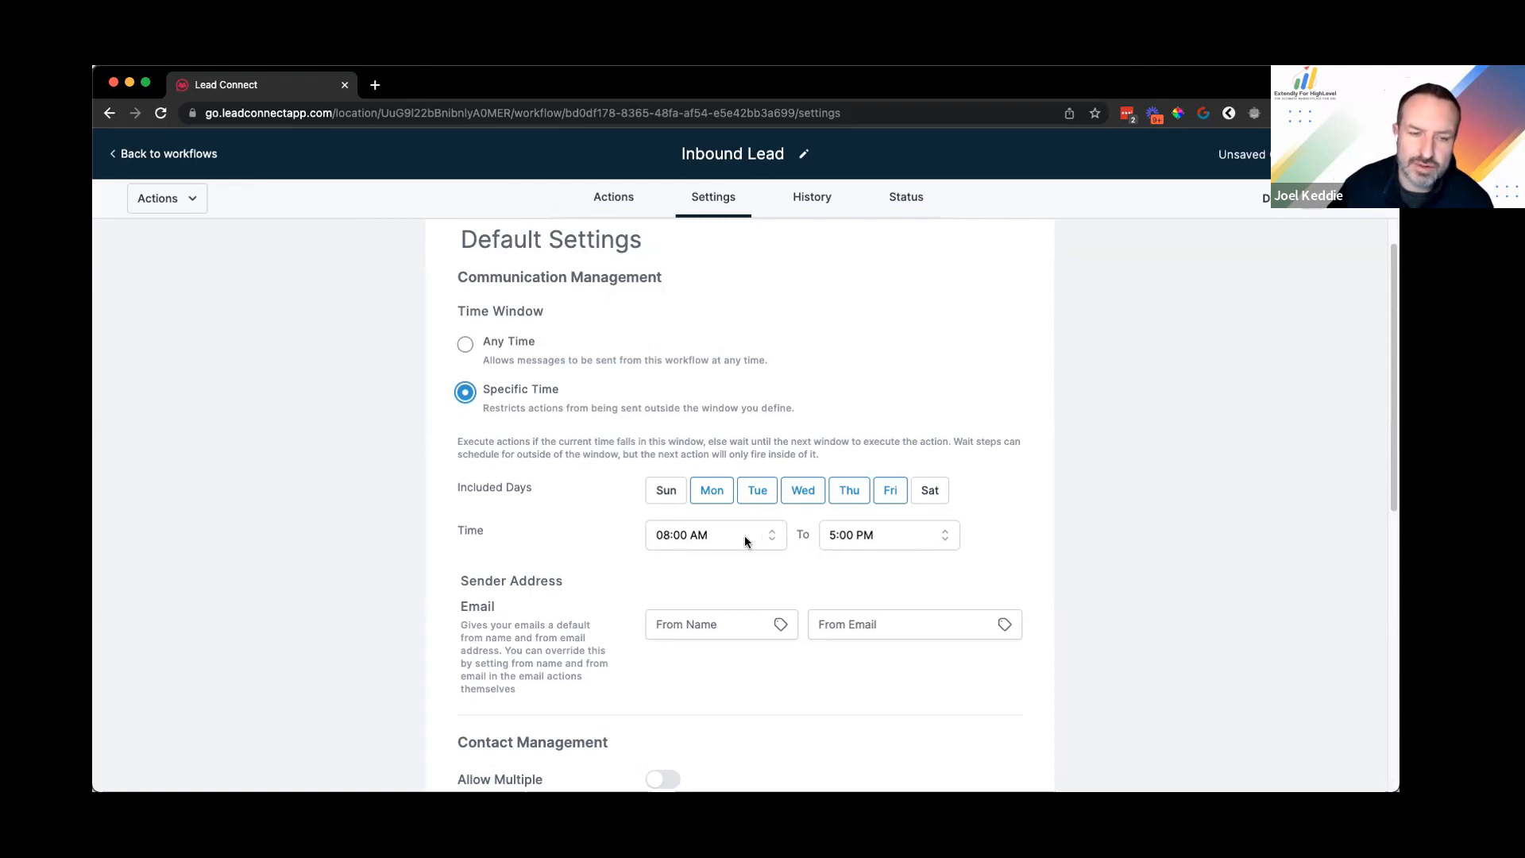
click(667, 491)
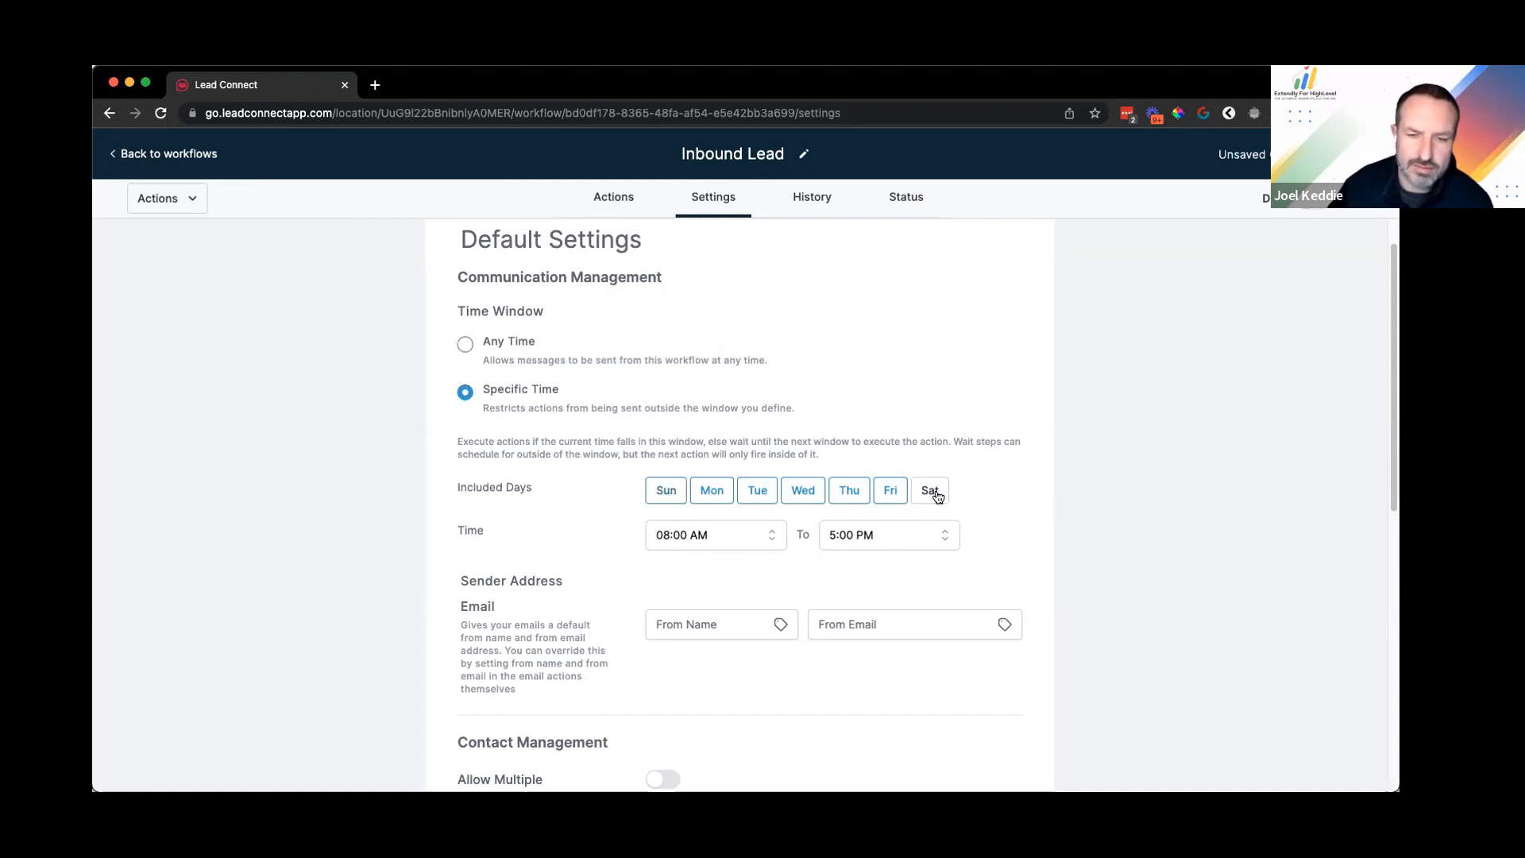
click(931, 491)
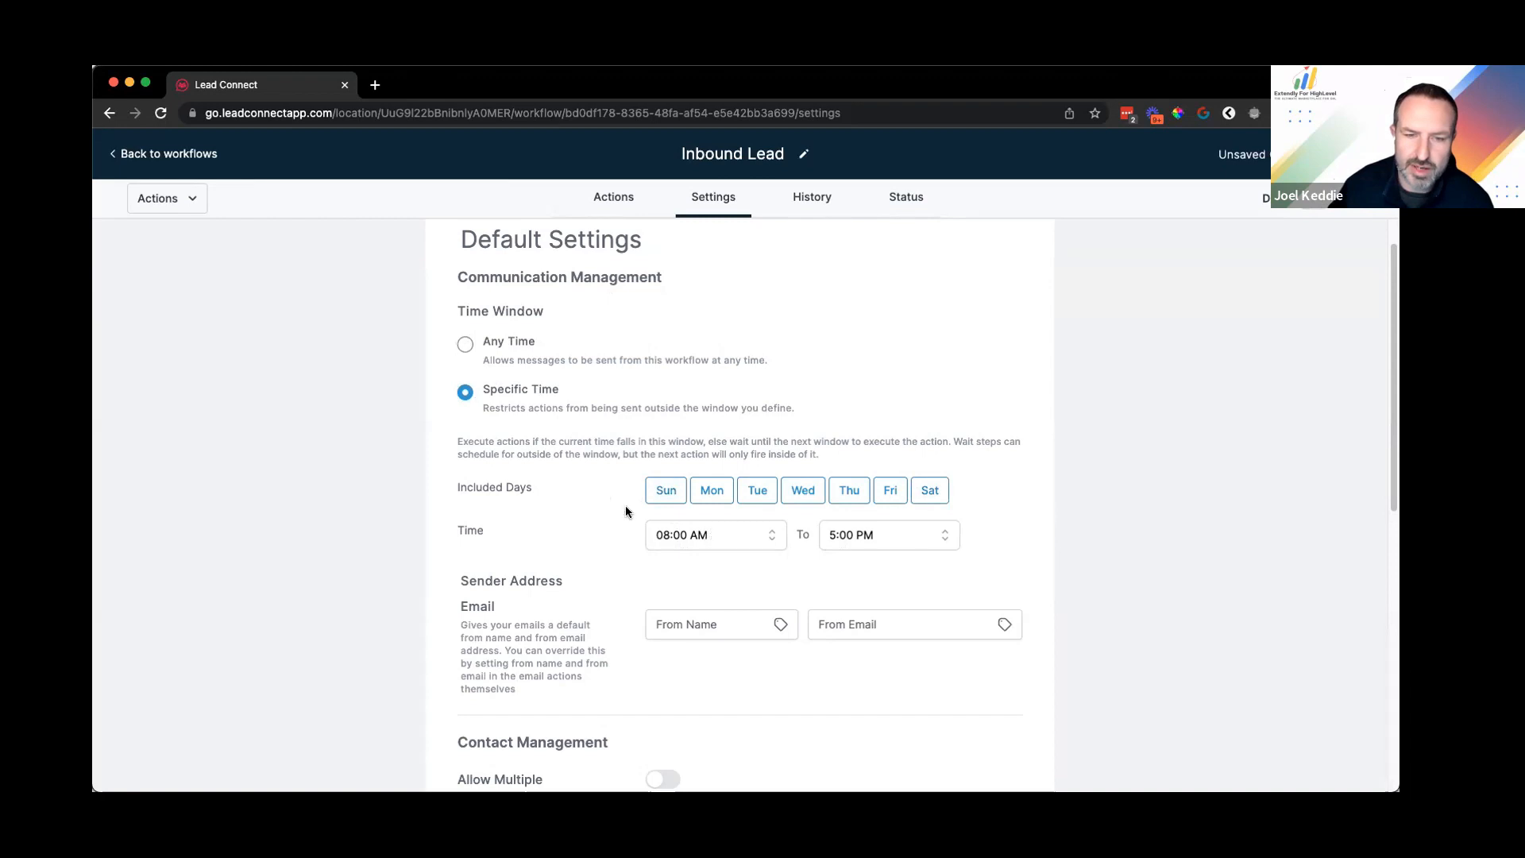
click(655, 494)
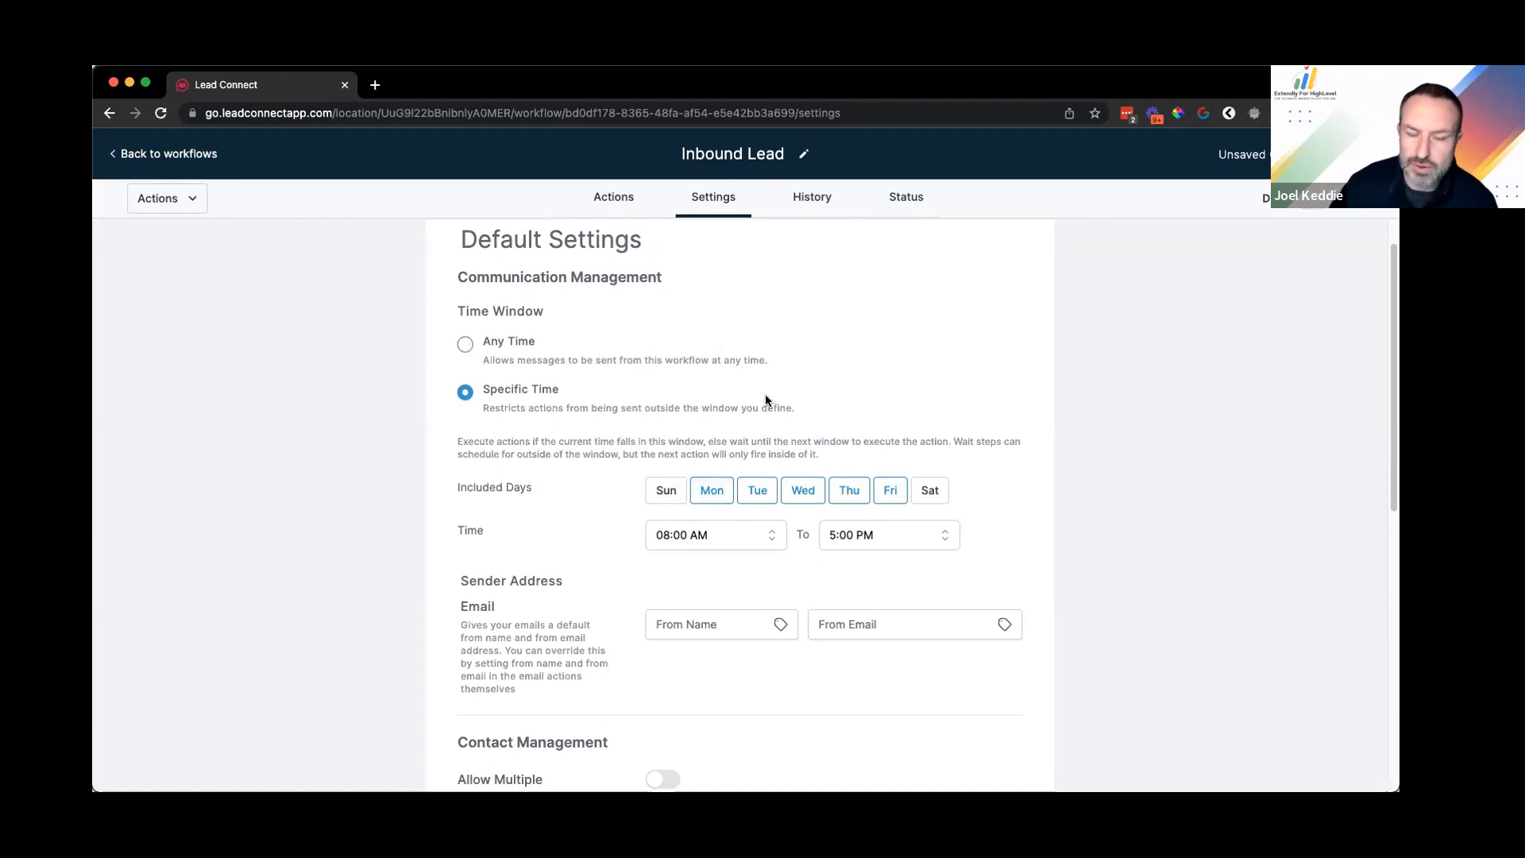
click(487, 354)
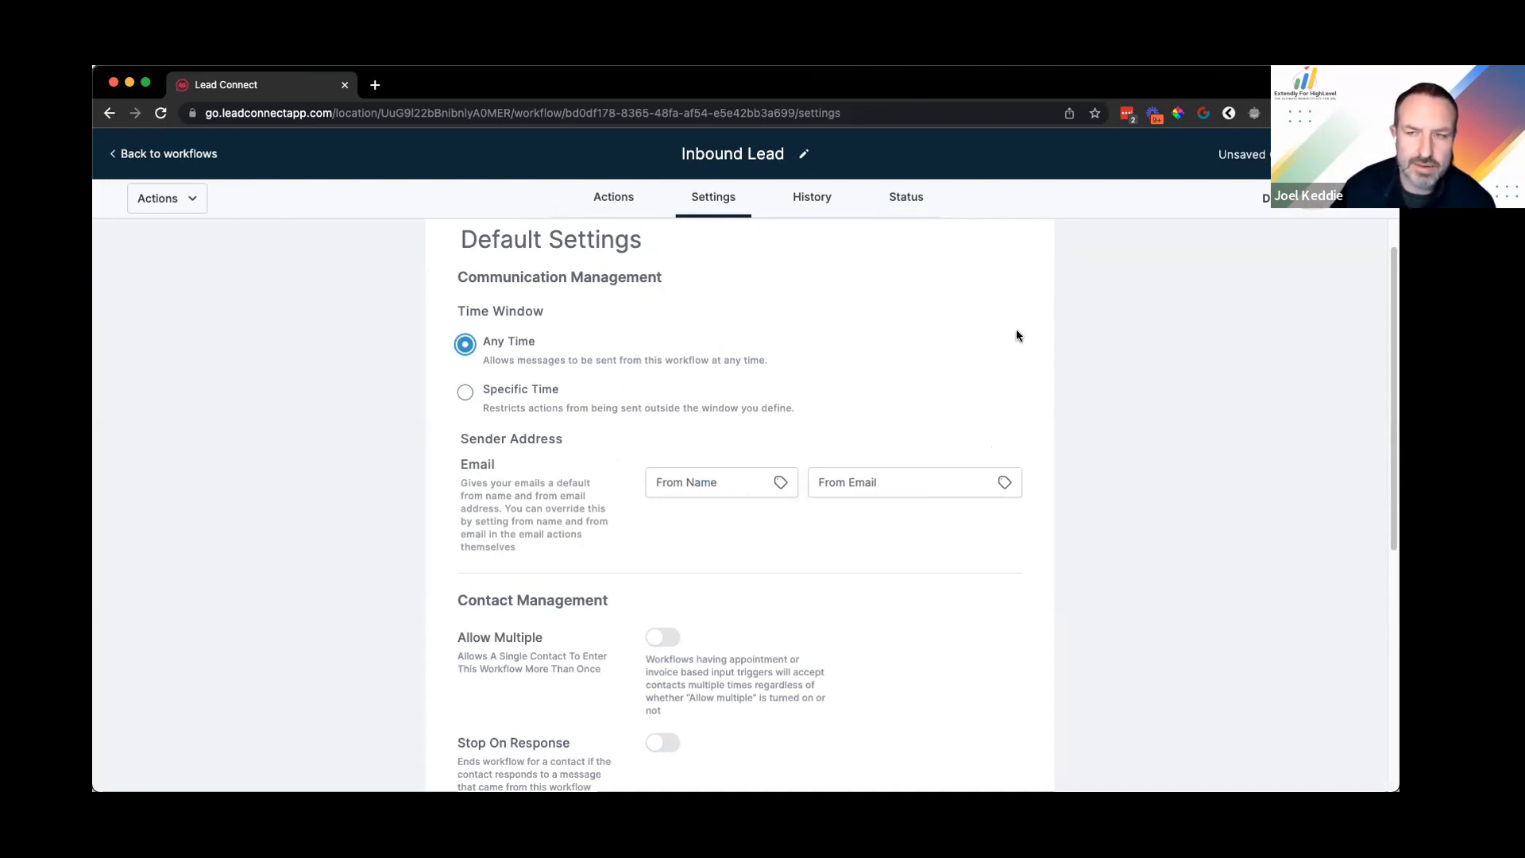
Step: Highlight the Sender Address and Email description text to review it
scroll(1017, 329, down, 1)
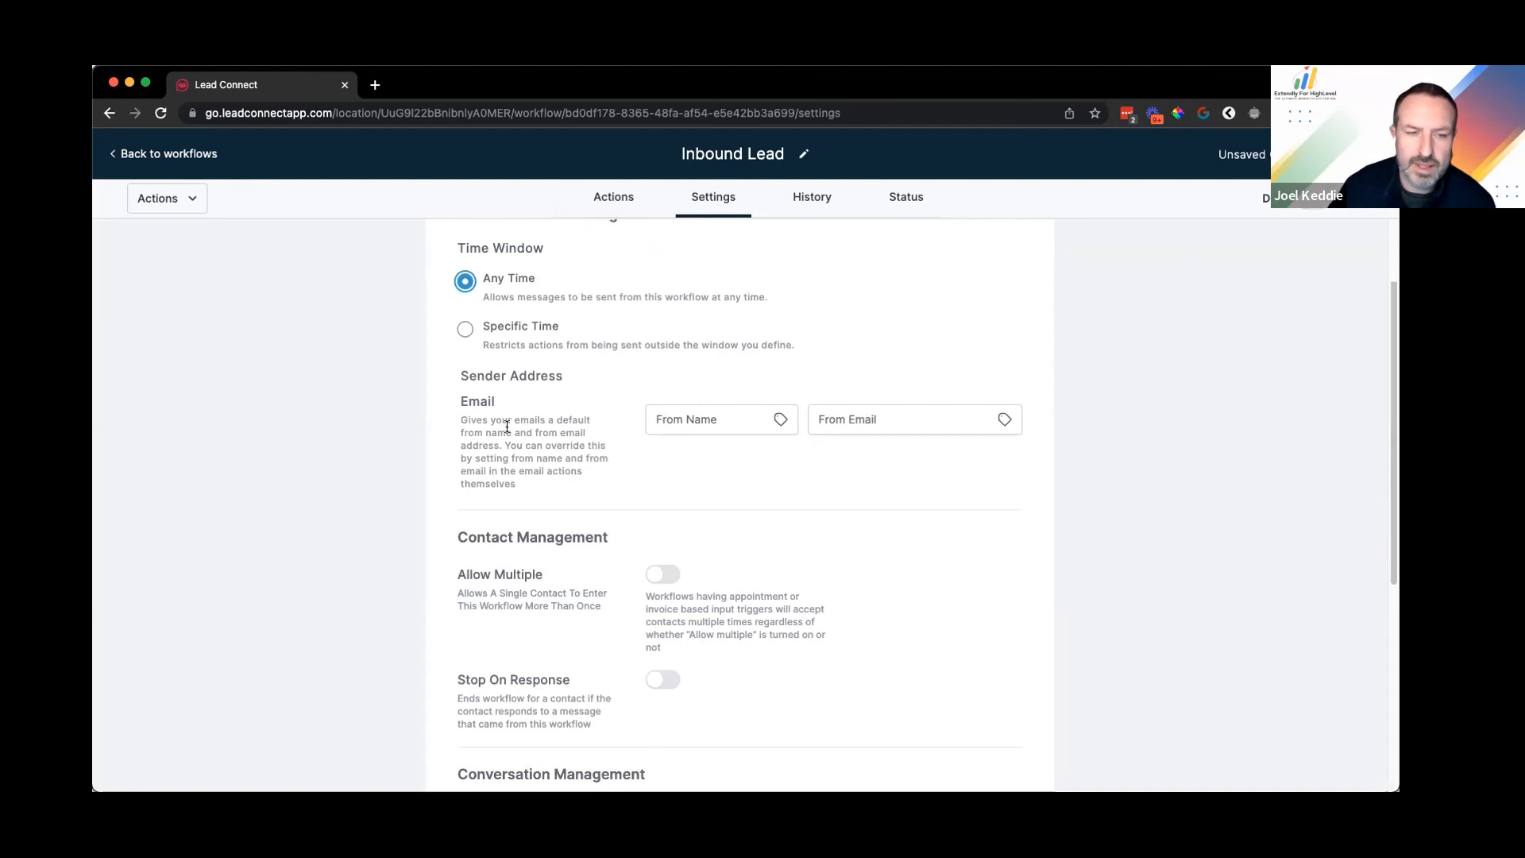
drag(556, 402, 459, 372)
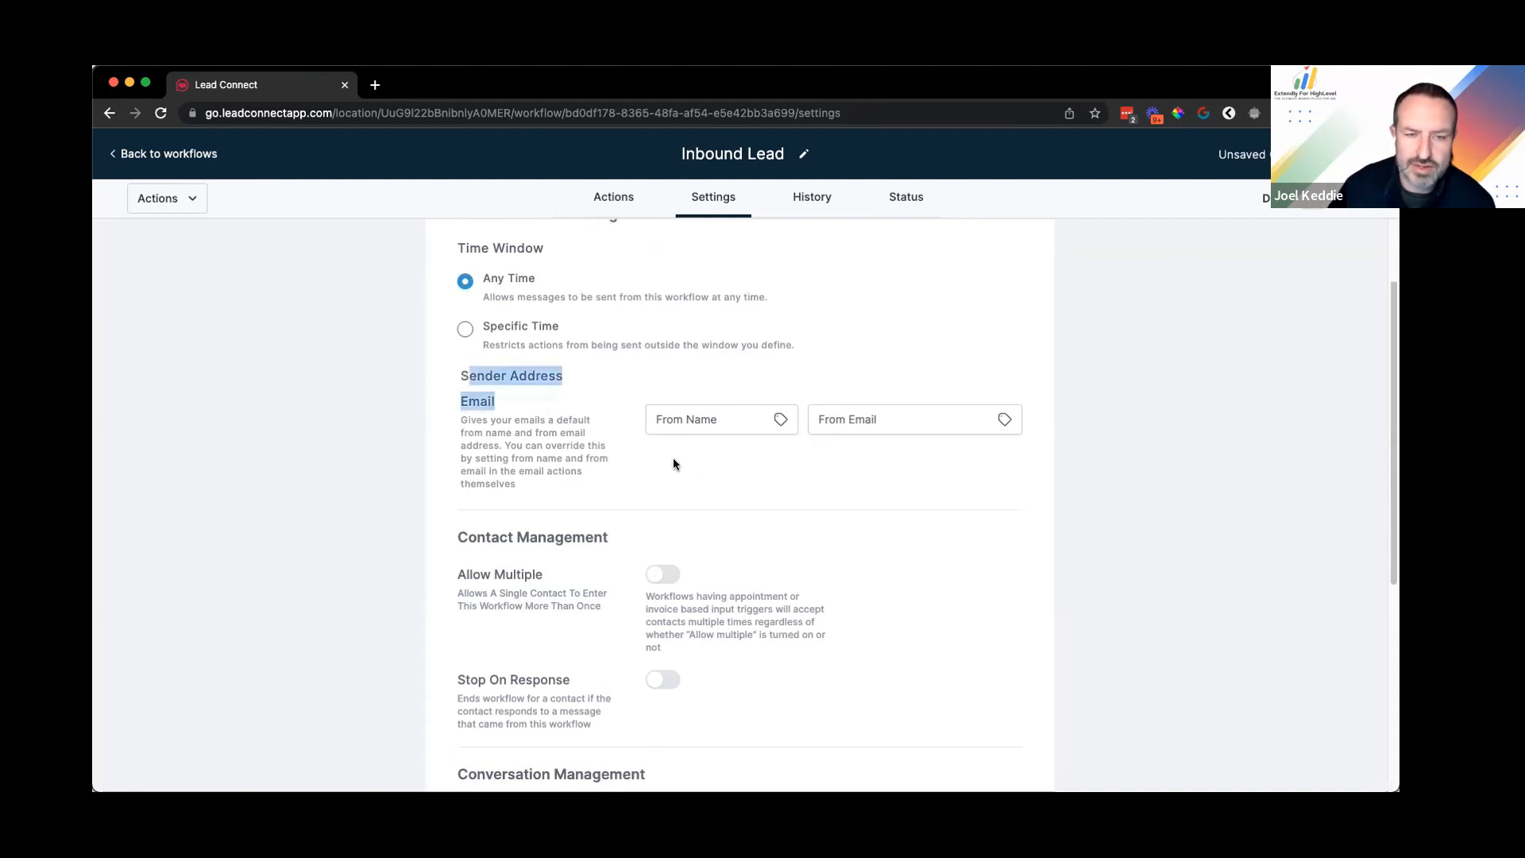
click(582, 397)
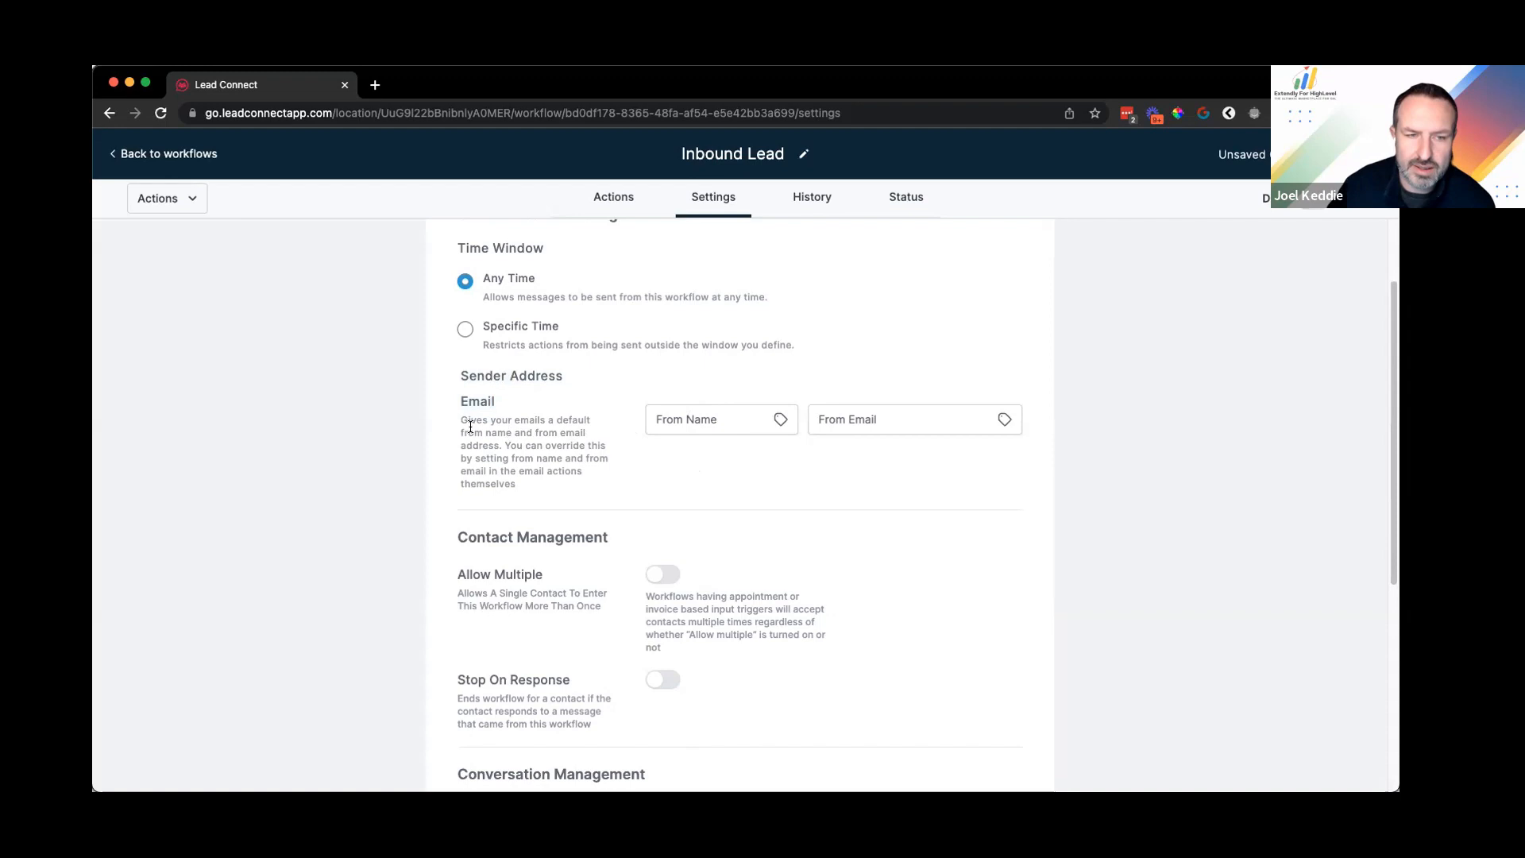
drag(461, 420, 516, 485)
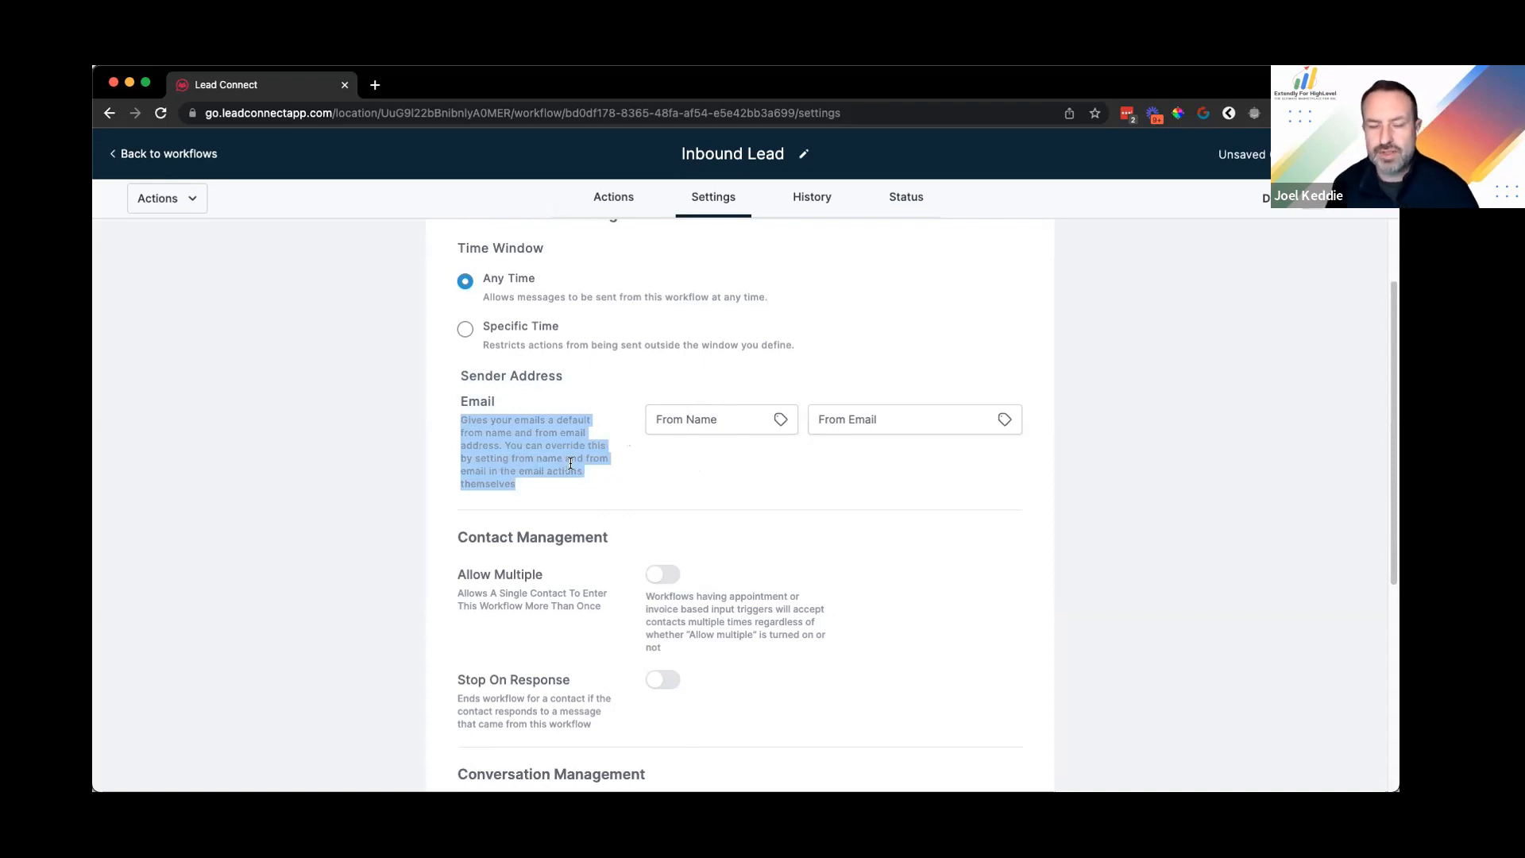
click(723, 421)
Step: Set the default from name to 'Extendly' and the from email to the support address
click(723, 420)
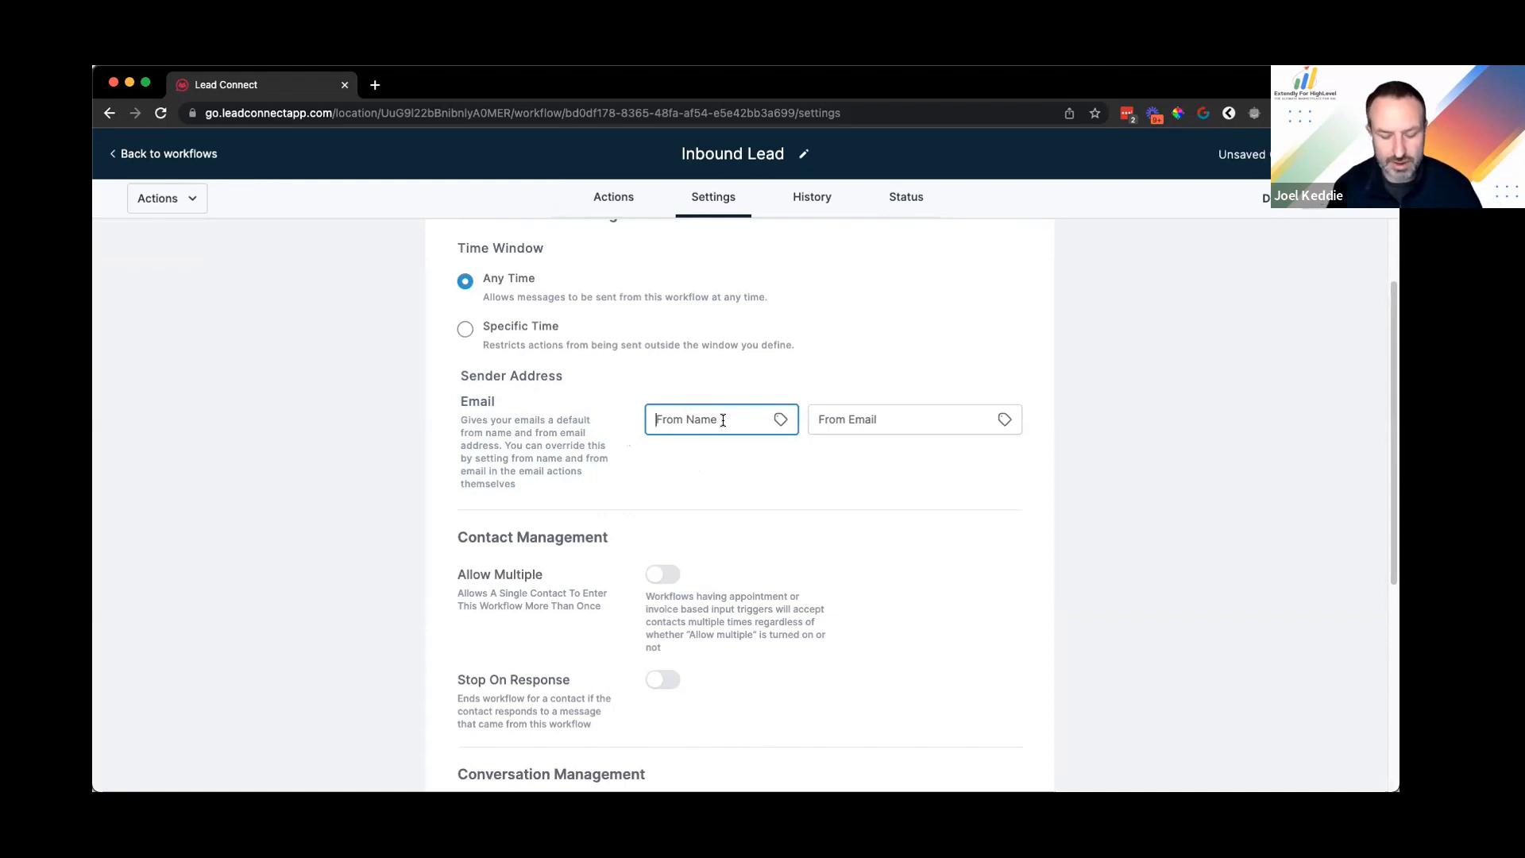
text(Extedn)
key(BackSpace)
key(BackSpace)
text(ndly)
key(Tab)
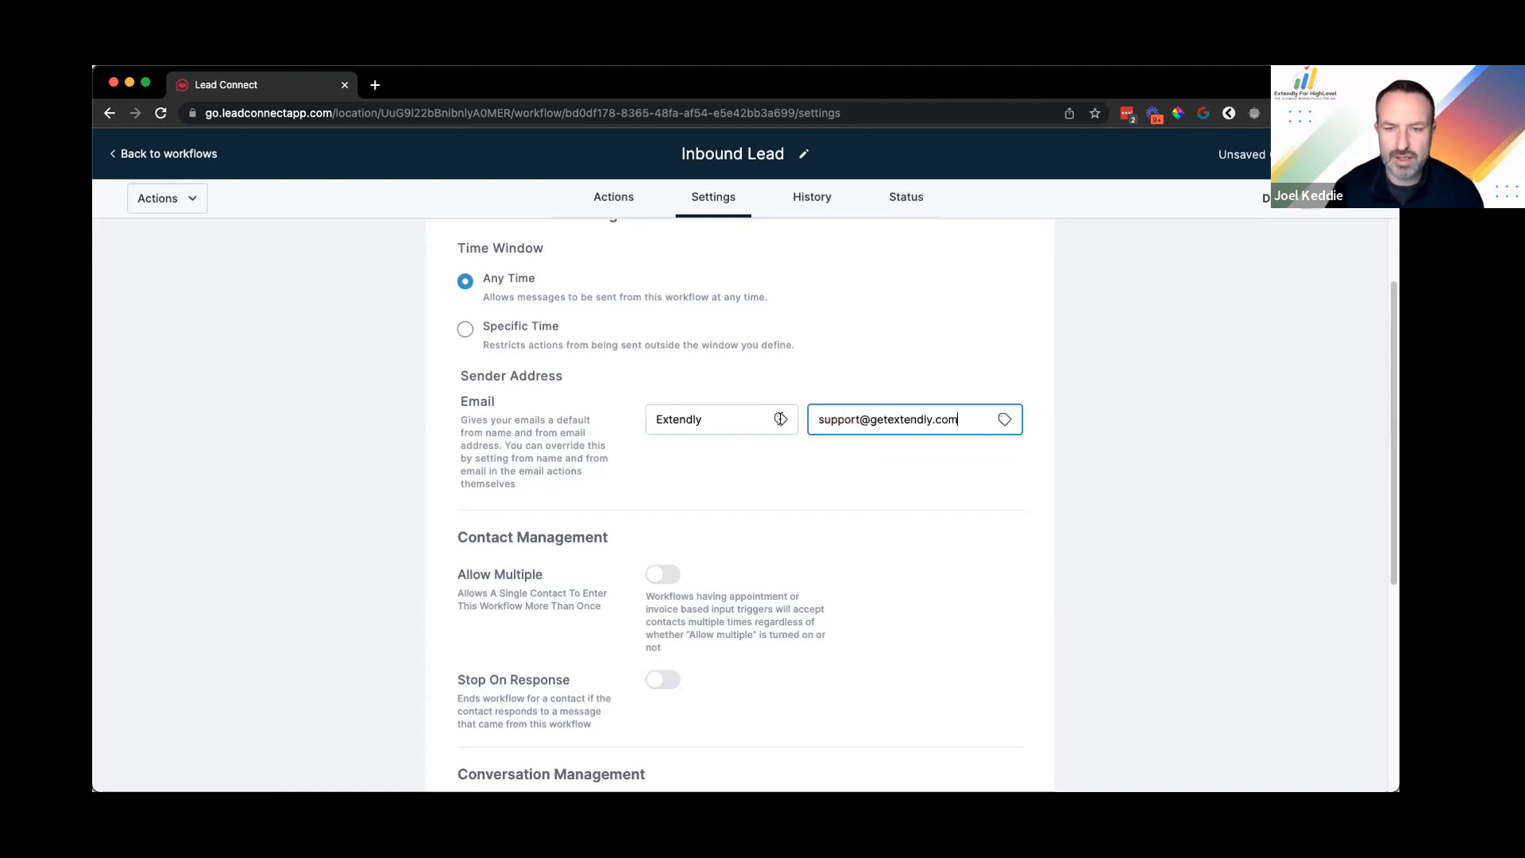
click(1009, 464)
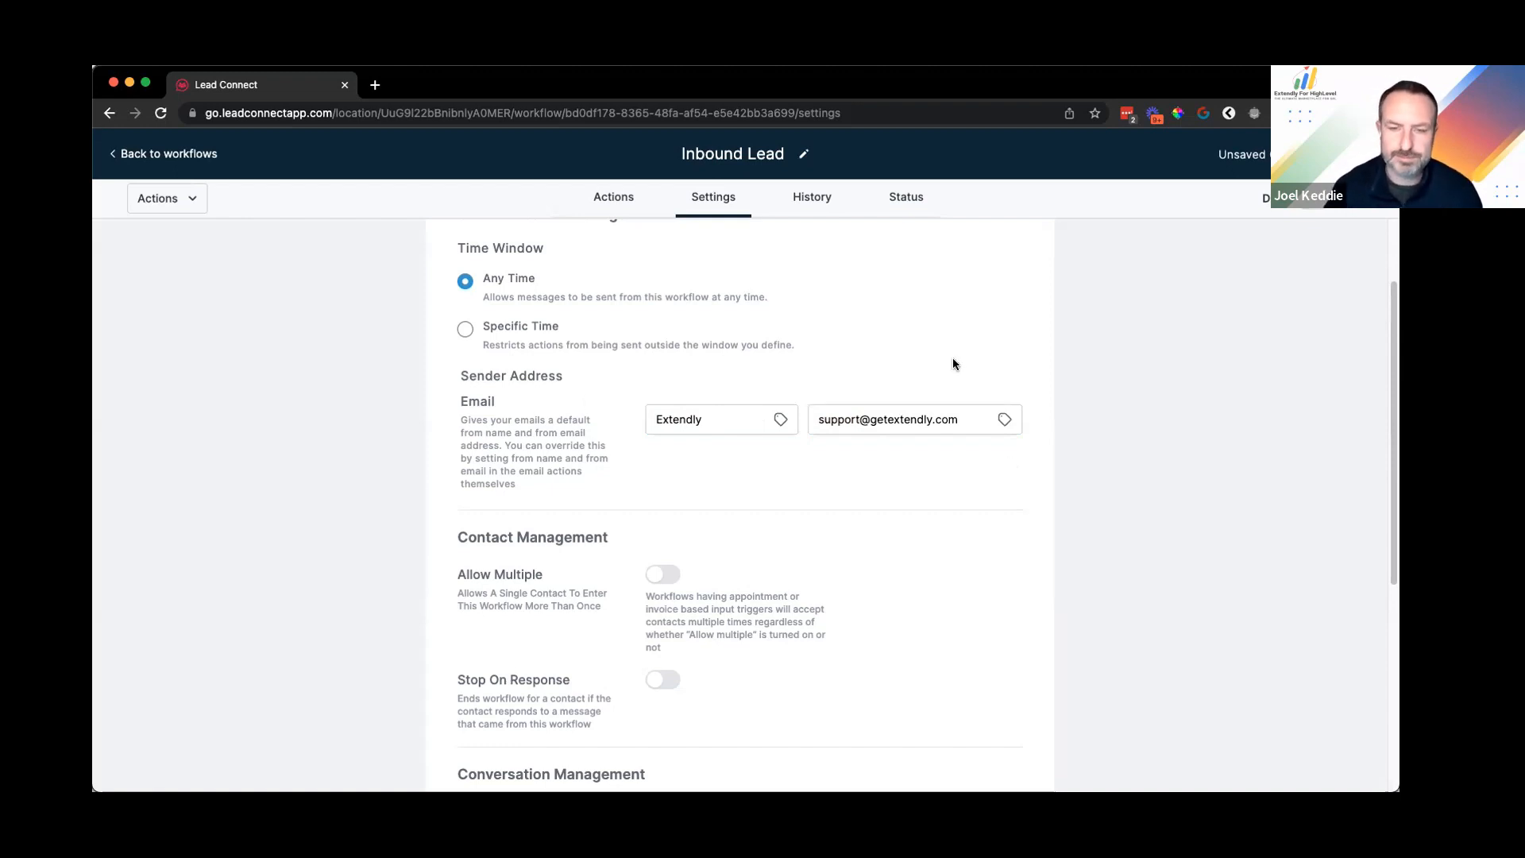
Step: Switch on Allow Multiple under Contact Management so contacts can re-enter the workflow
scroll(858, 461, down, 3)
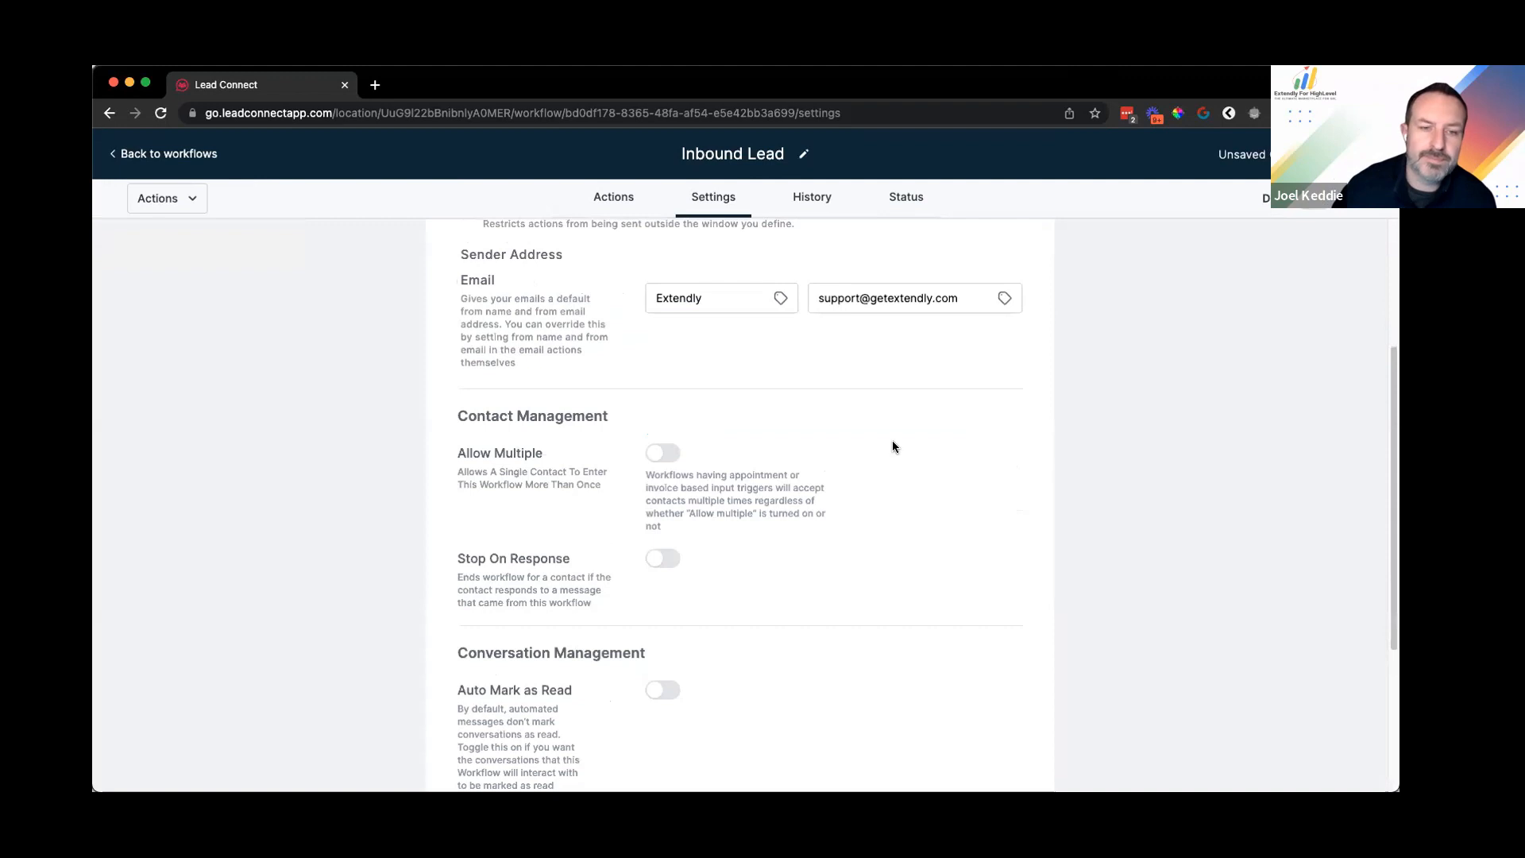
scroll(454, 435, down, 1)
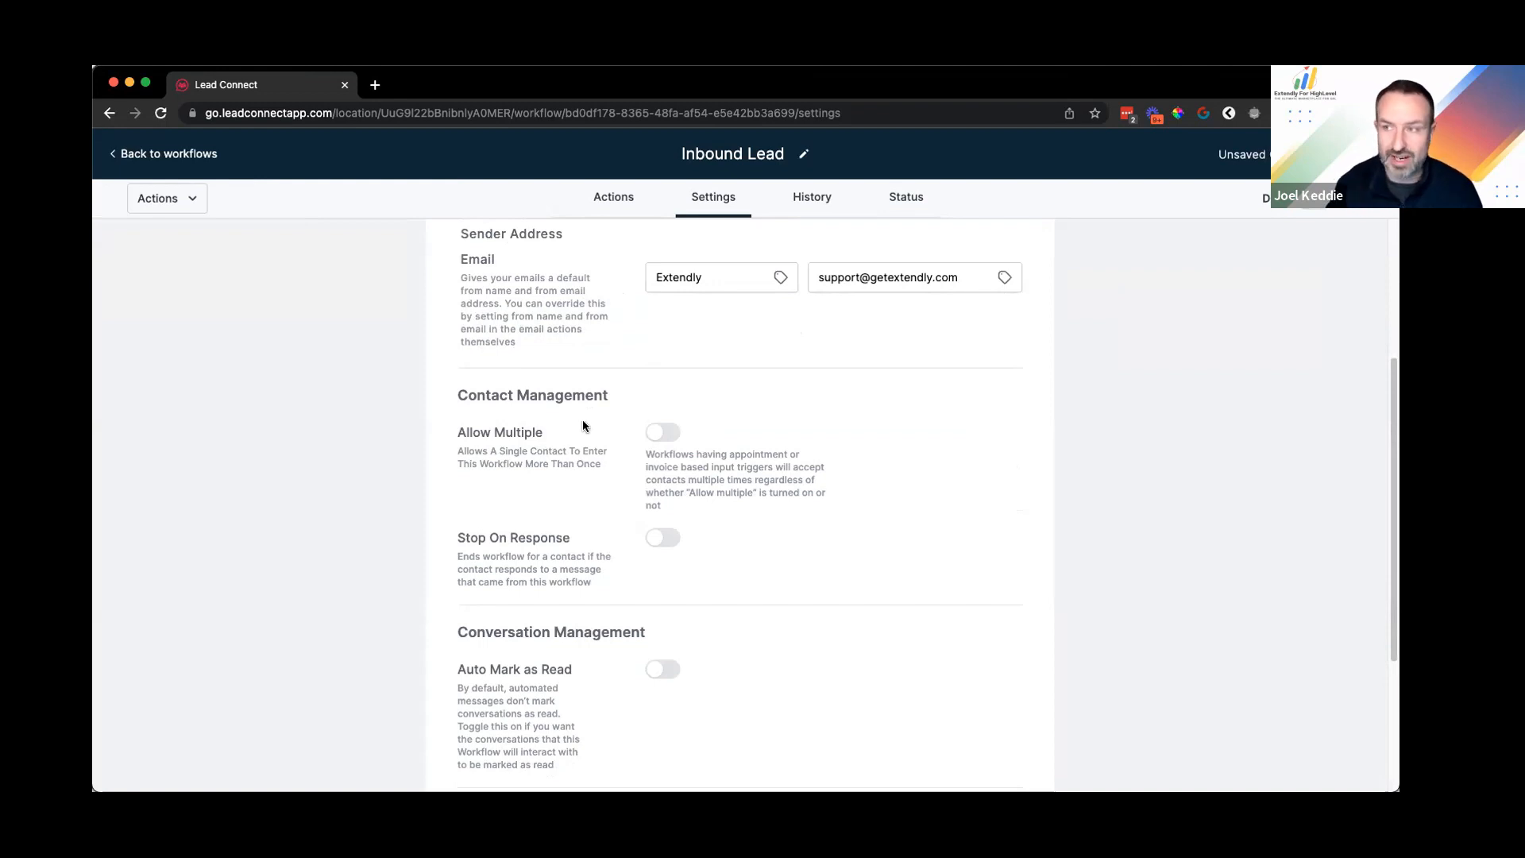
click(661, 433)
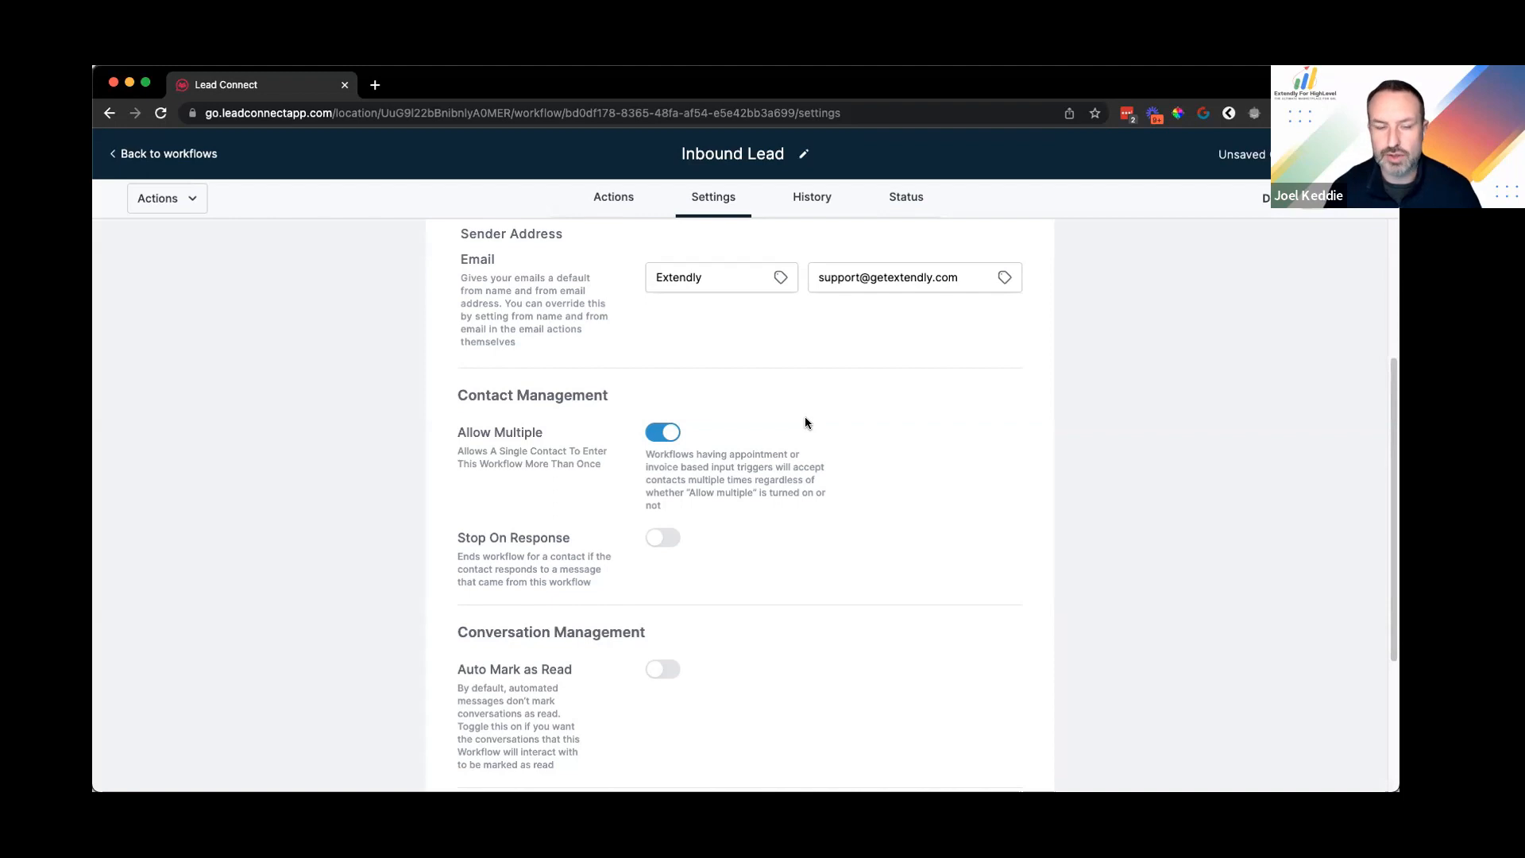
scroll(695, 497, down, 1)
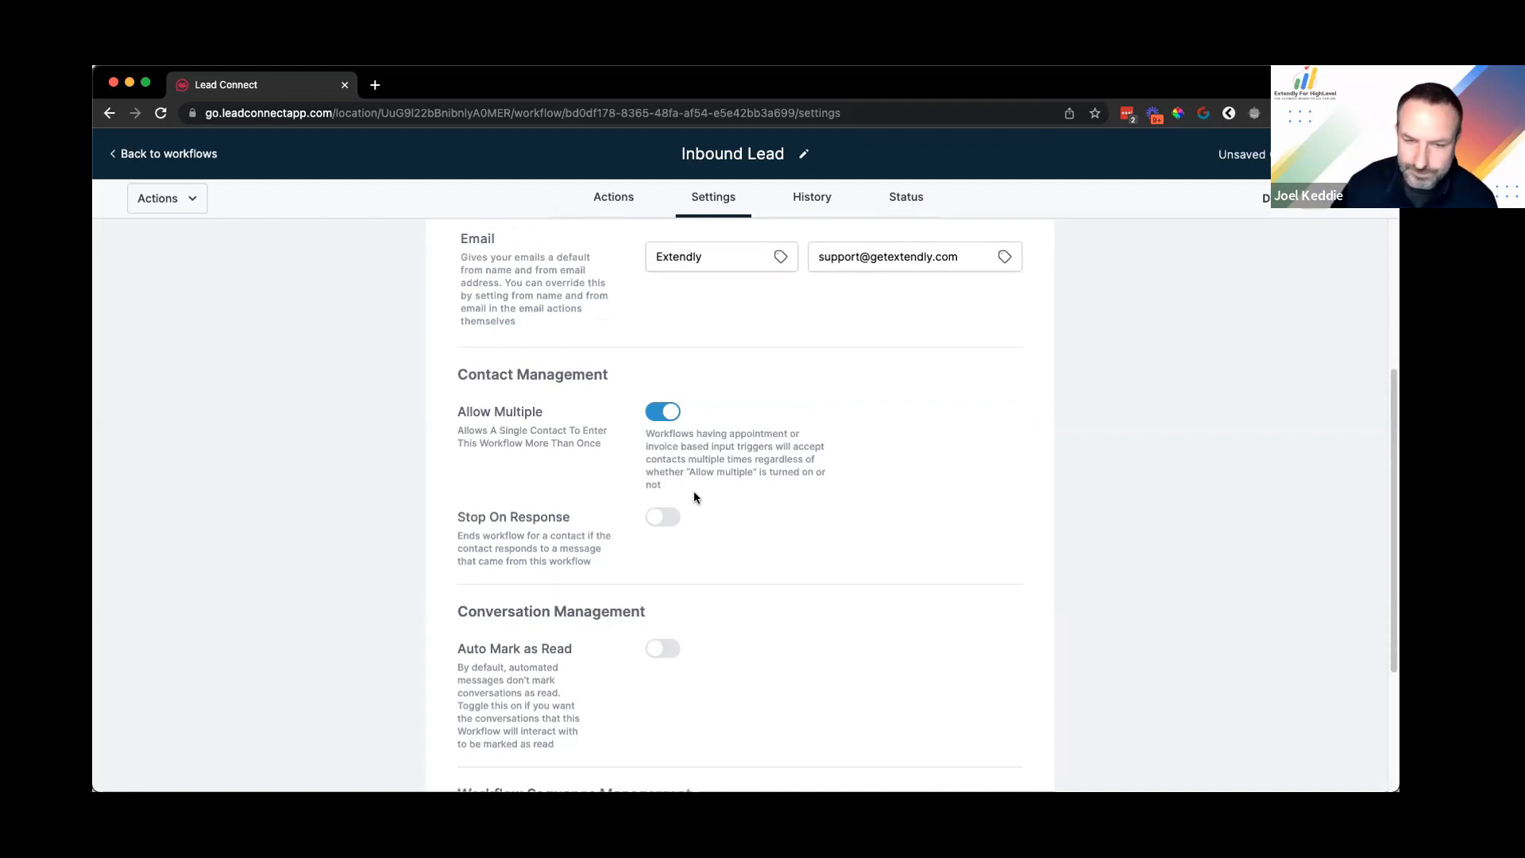
scroll(660, 483, down, 1)
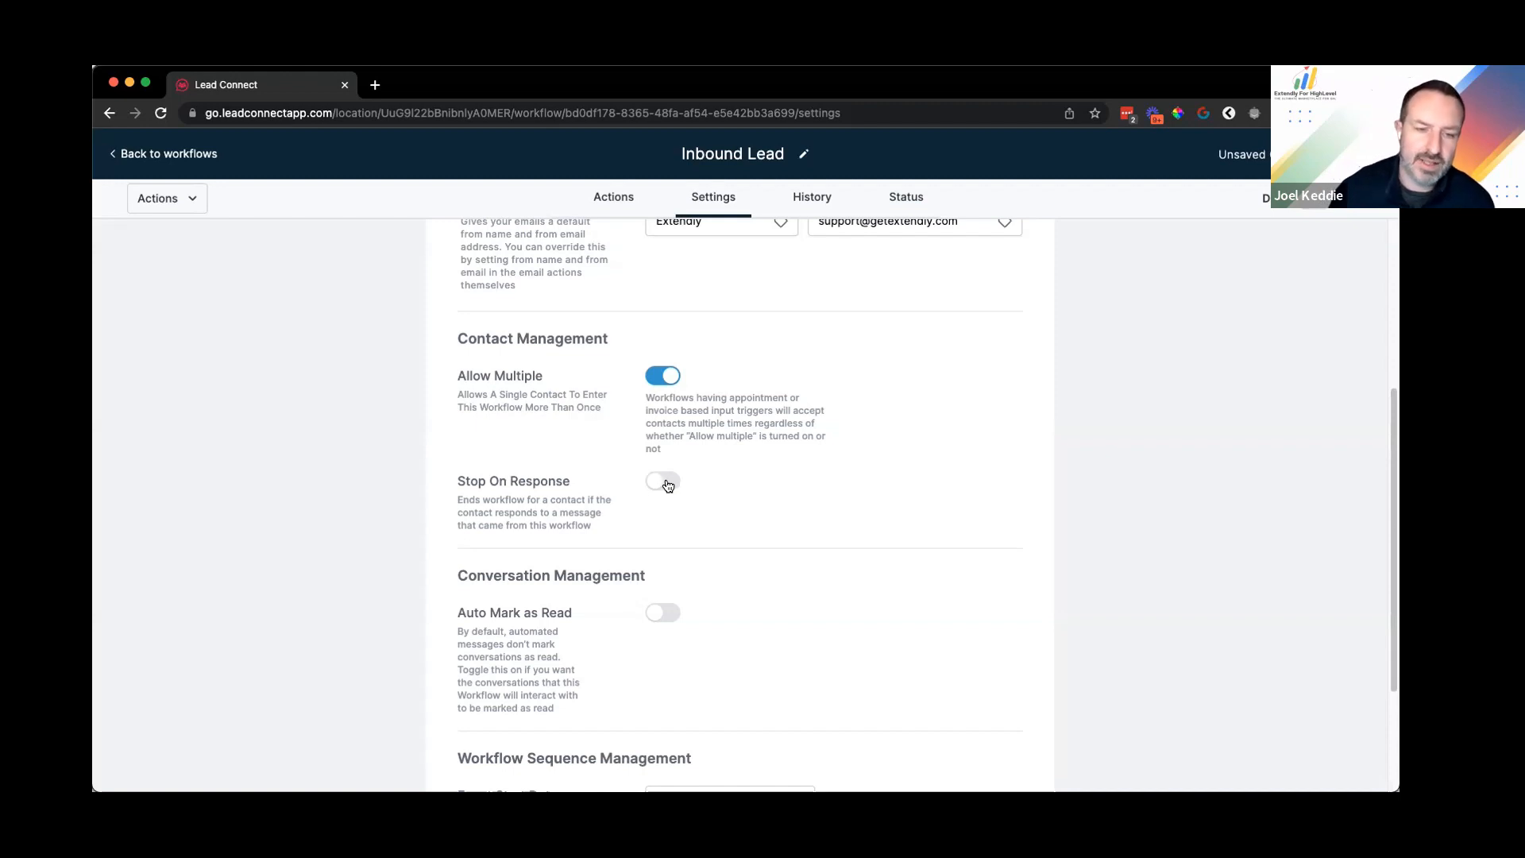
scroll(874, 404, down, 1)
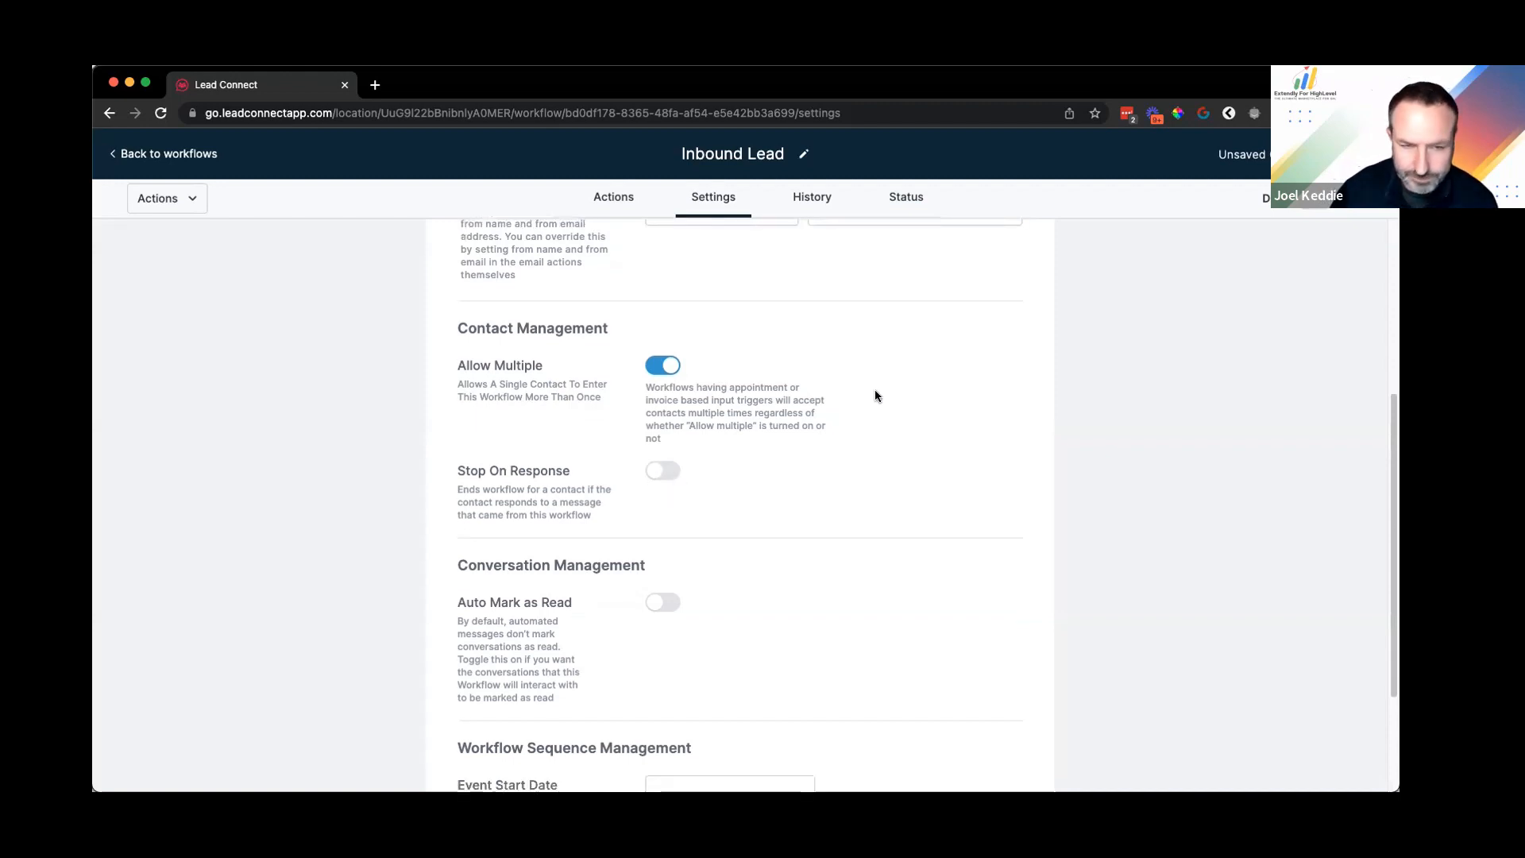
scroll(875, 393, down, 3)
scroll(481, 395, down, 1)
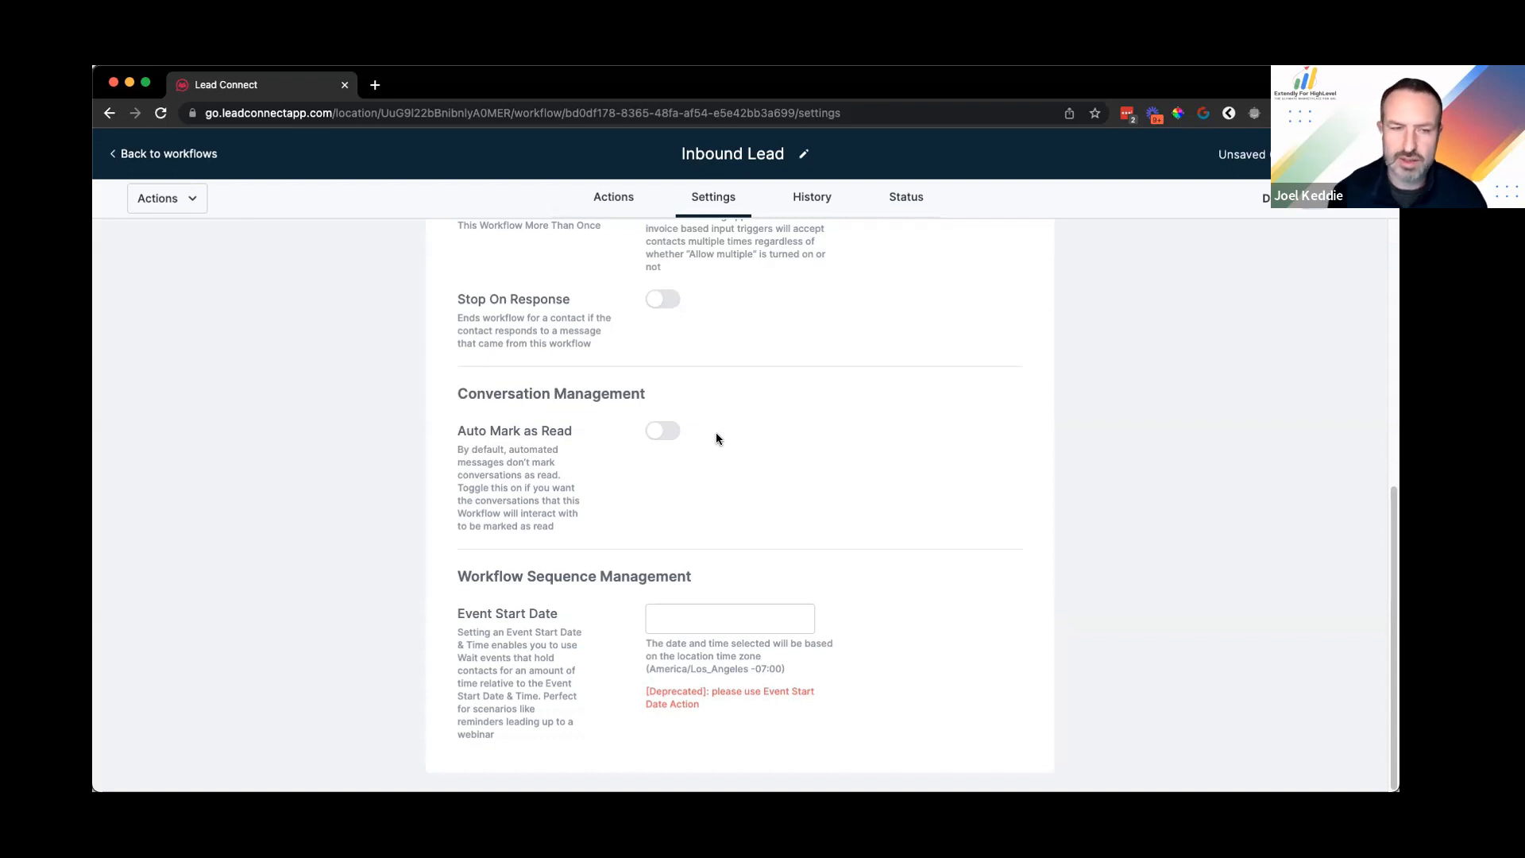
Step: Switch on Auto Mark as Read under Conversation Management
click(665, 430)
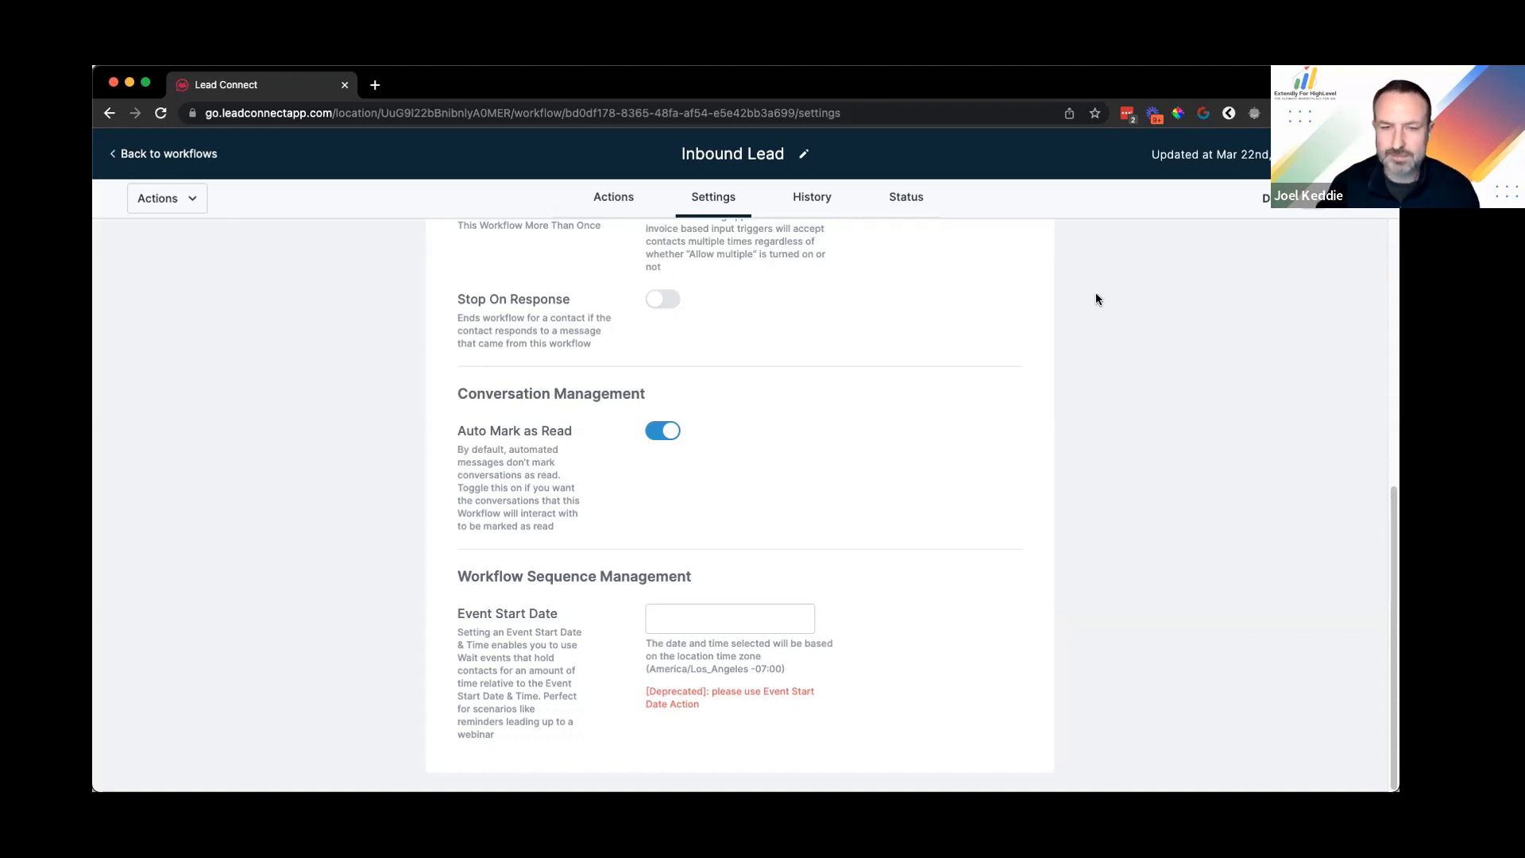
Step: Review the settings page, highlighting the Workflow Sequence Management section text
scroll(965, 547, up, 5)
scroll(826, 417, down, 5)
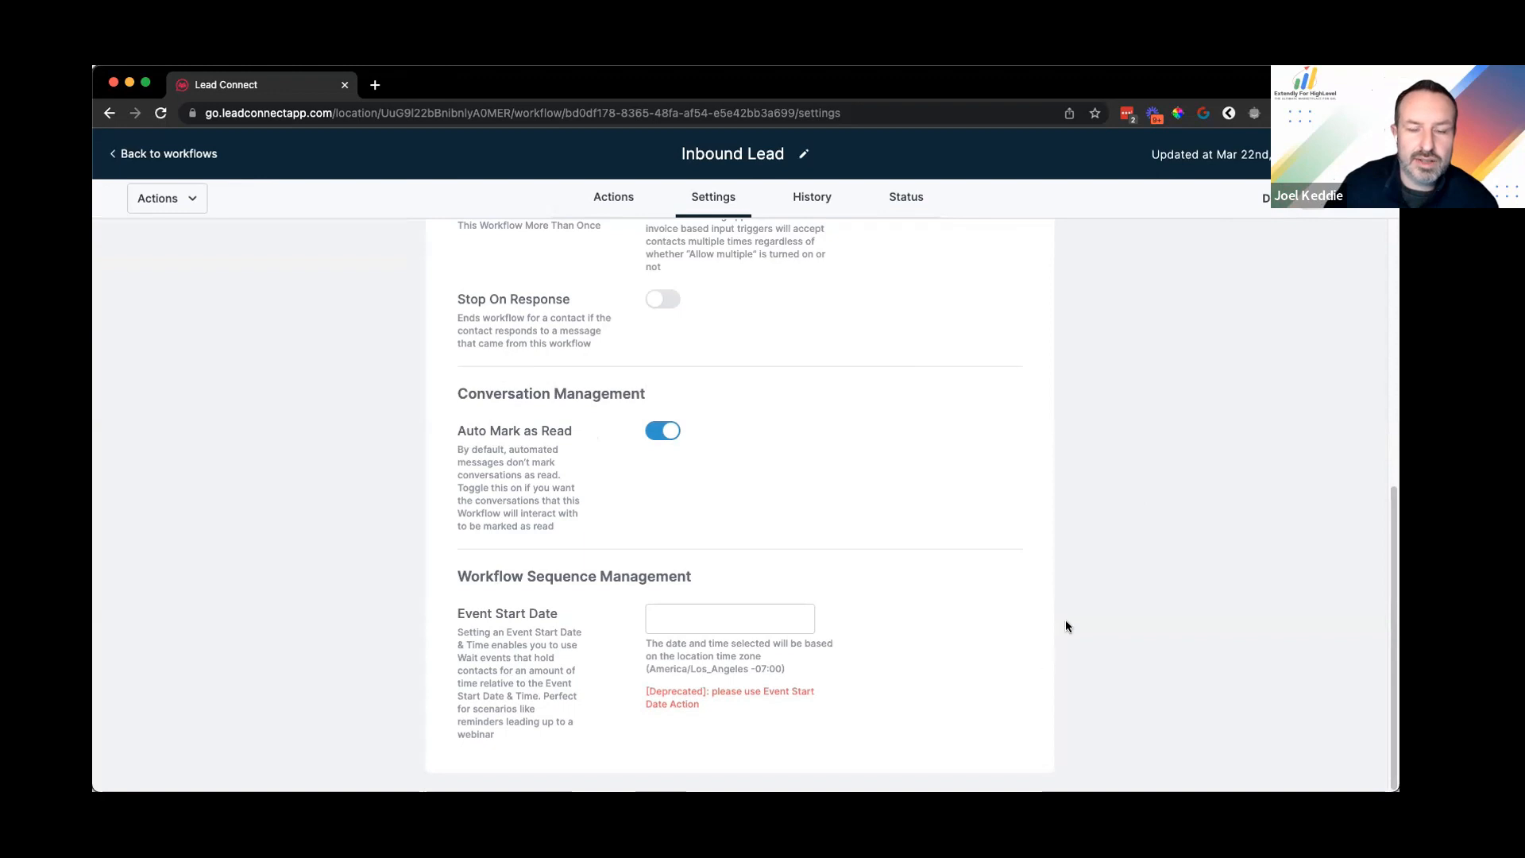
scroll(1066, 620, up, 10)
scroll(579, 435, down, 10)
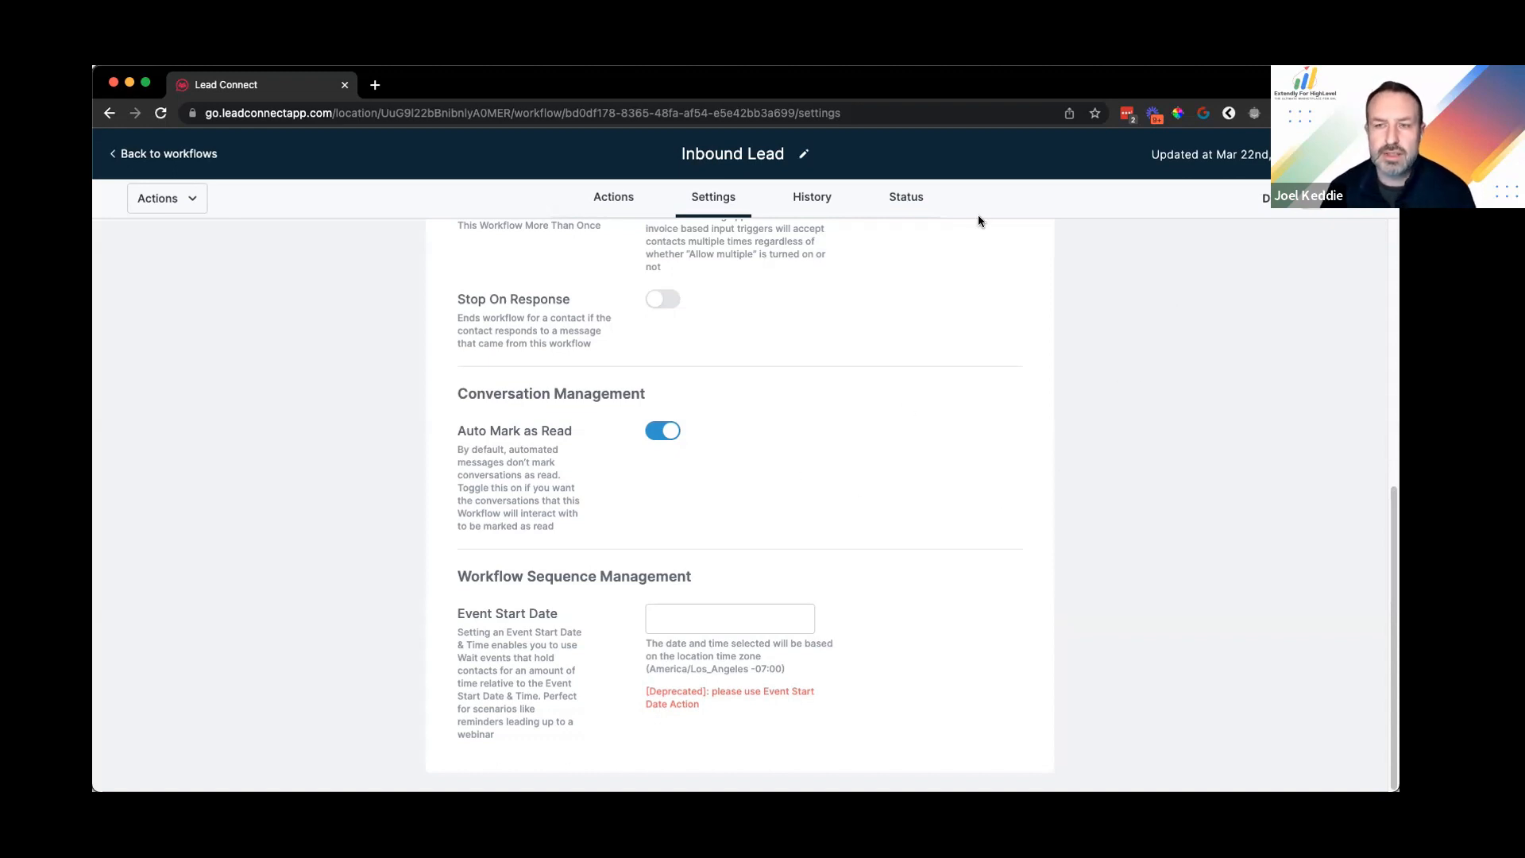
click(467, 574)
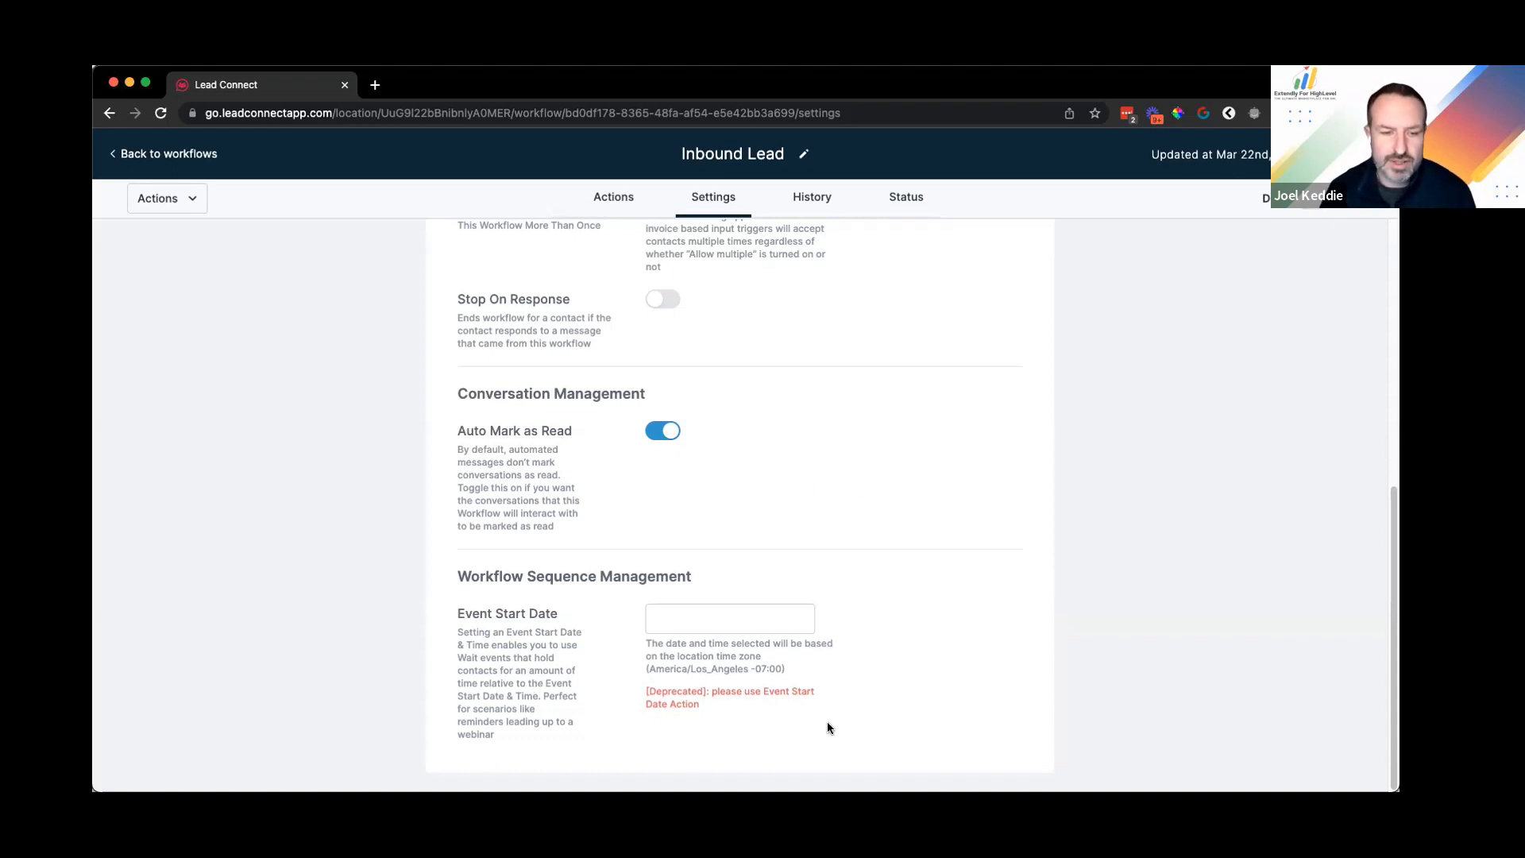
shift+click(936, 706)
click(668, 703)
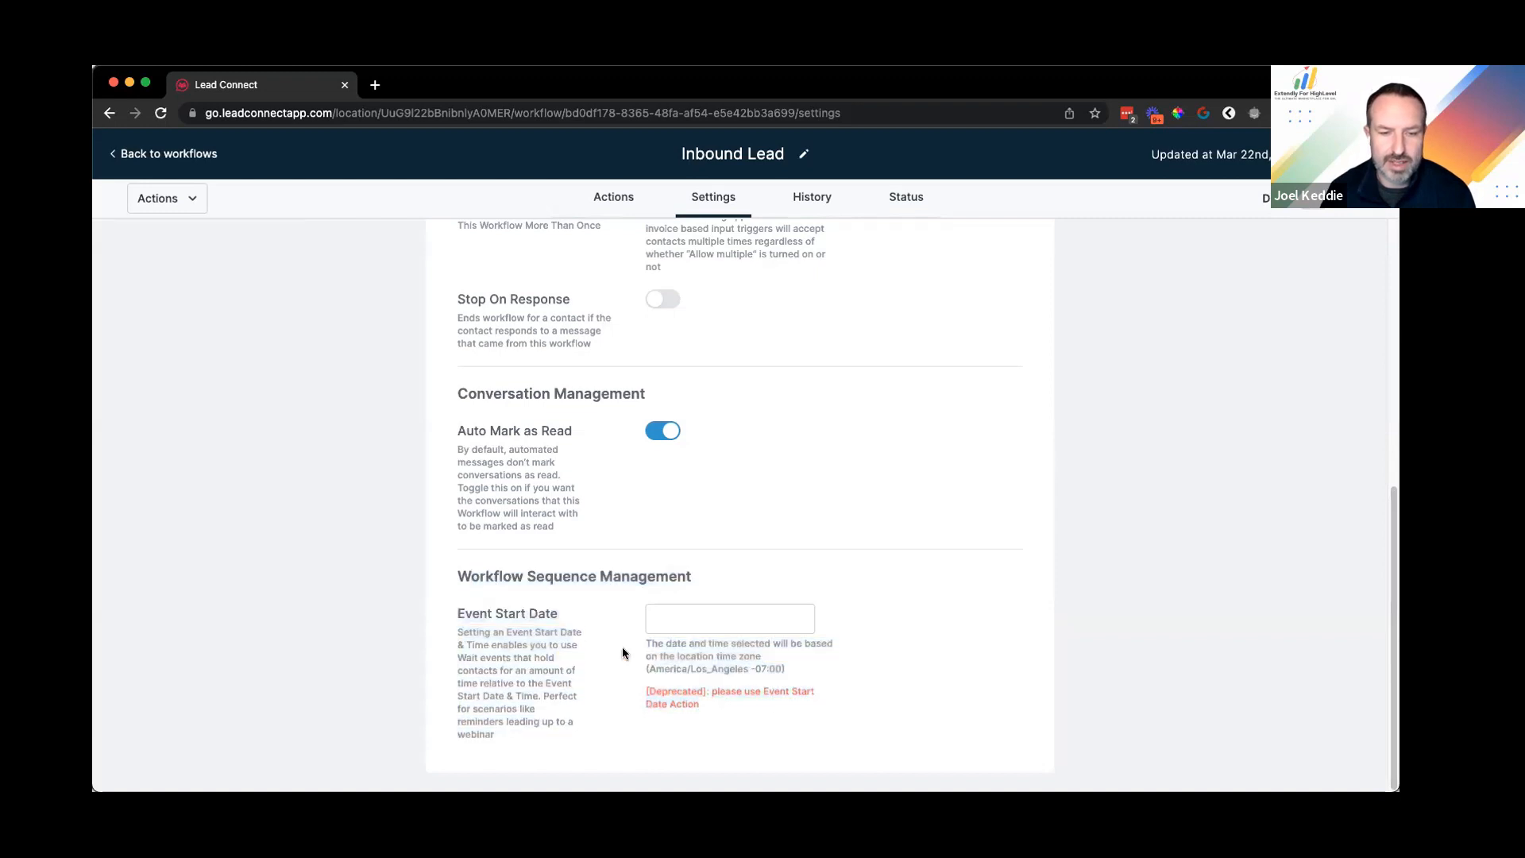
shift+click(522, 576)
click(594, 651)
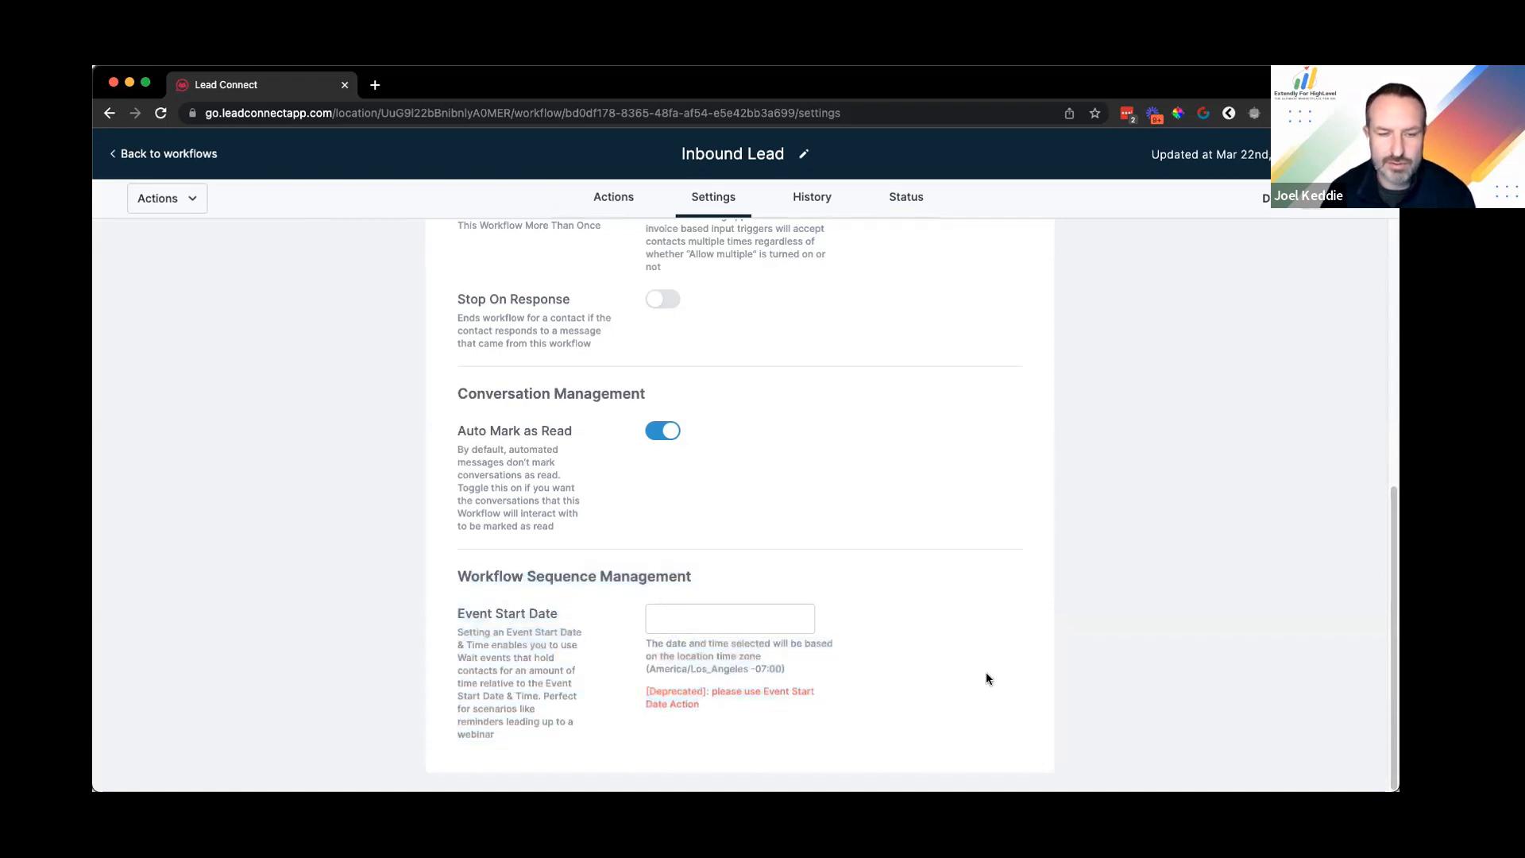
Step: Go back to the Actions builder showing the empty trigger and first-action slots
scroll(960, 645, up, 1)
scroll(739, 258, up, 6)
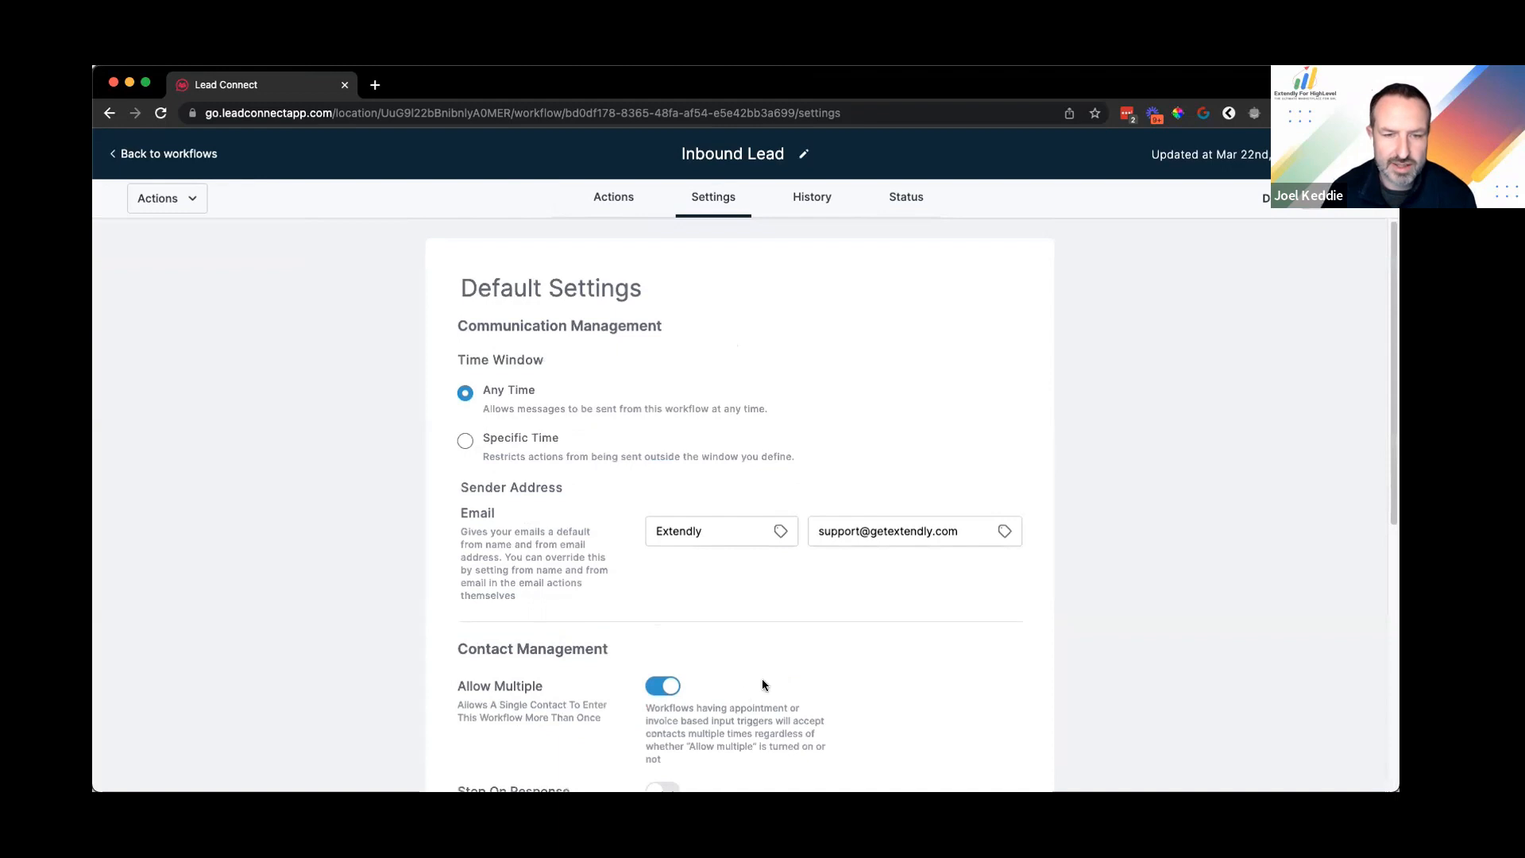
scroll(766, 672, down, 5)
scroll(803, 551, up, 1)
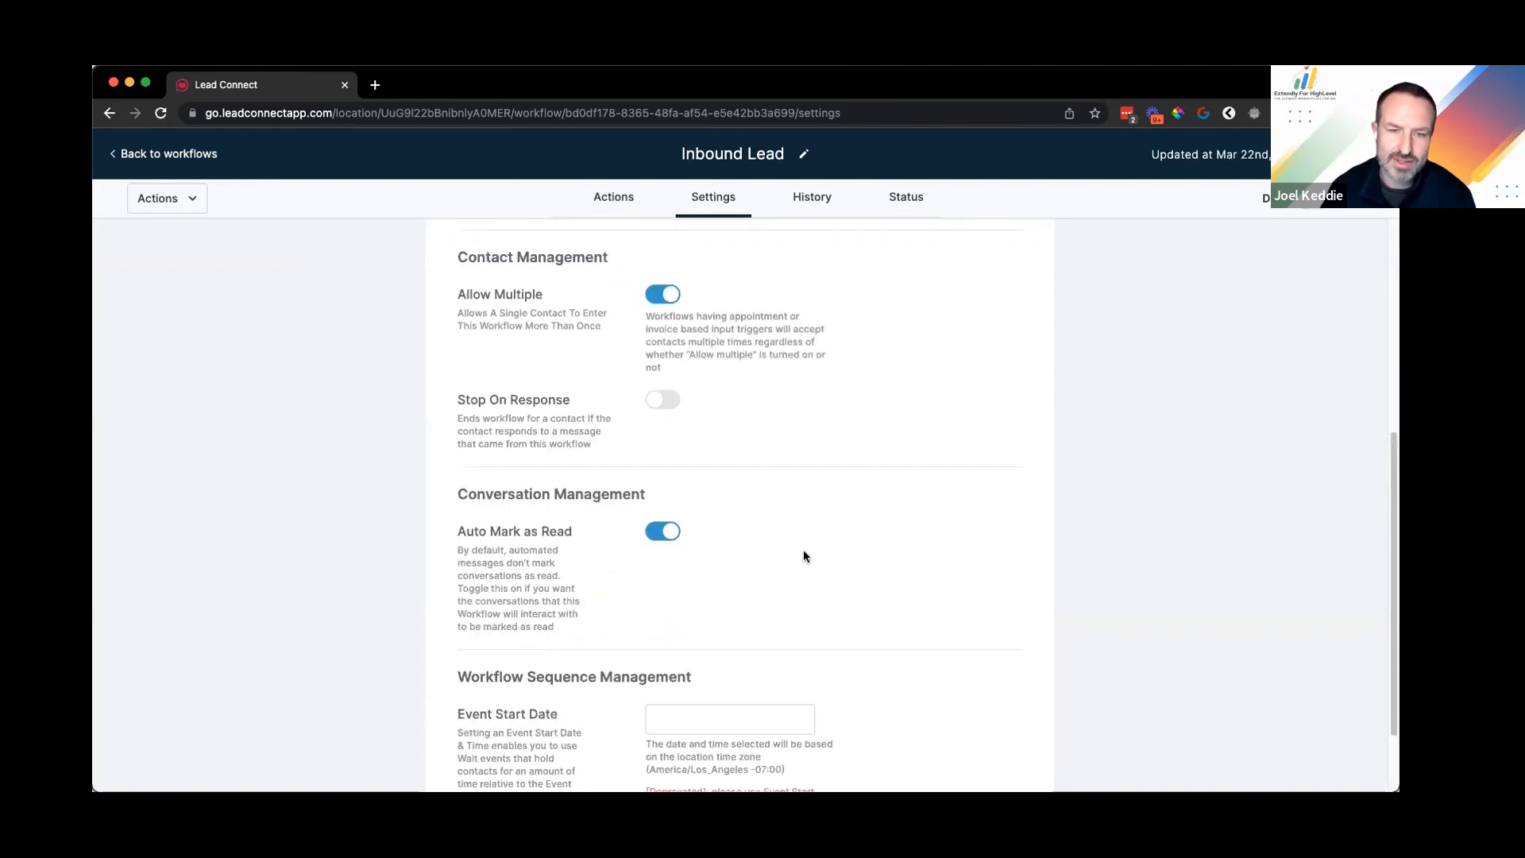
scroll(800, 548, up, 5)
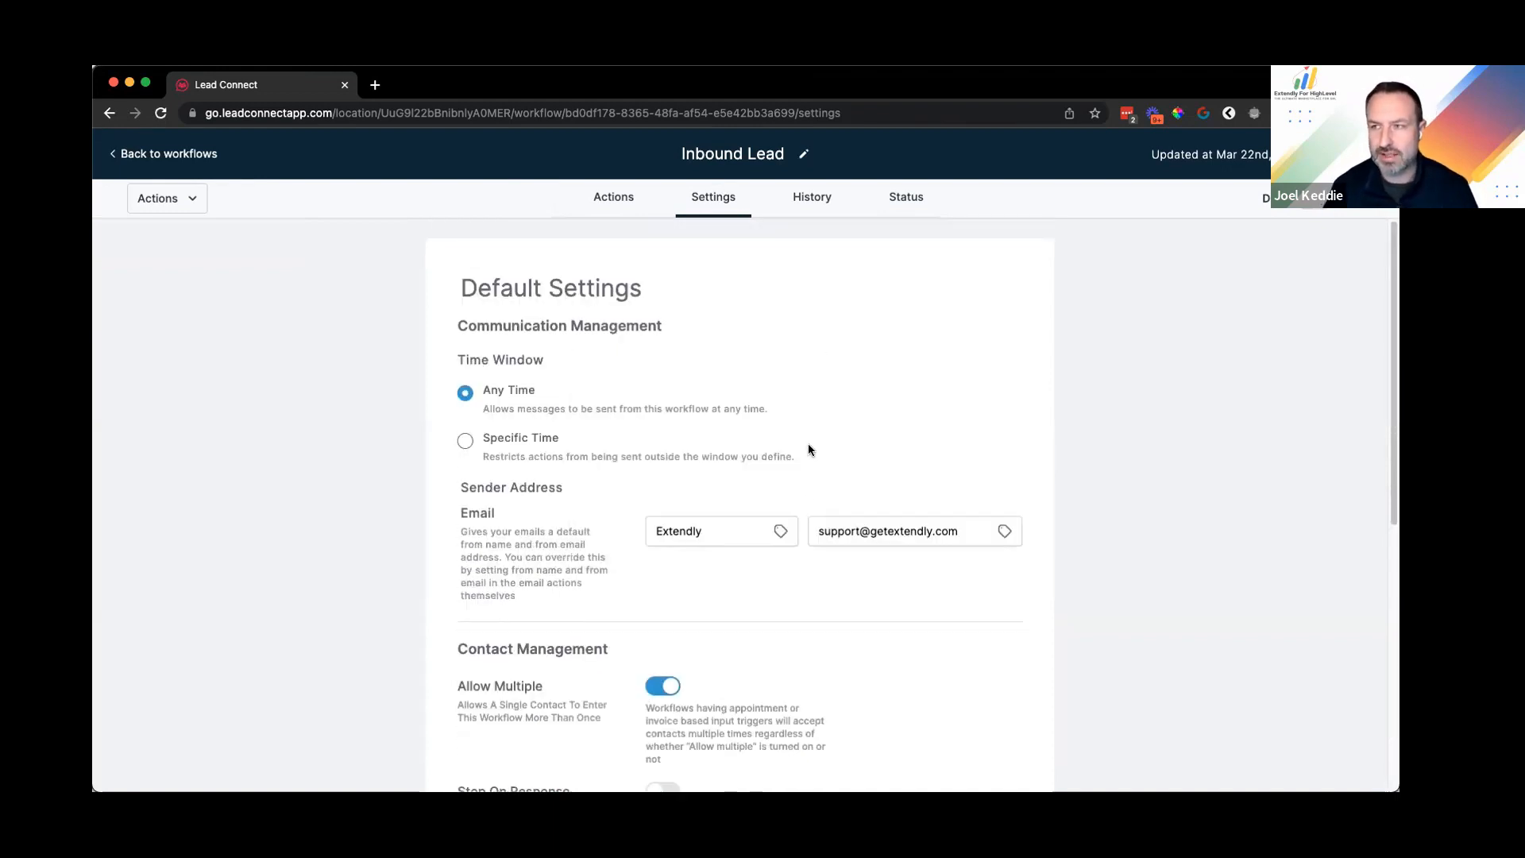
scroll(779, 433, down, 1)
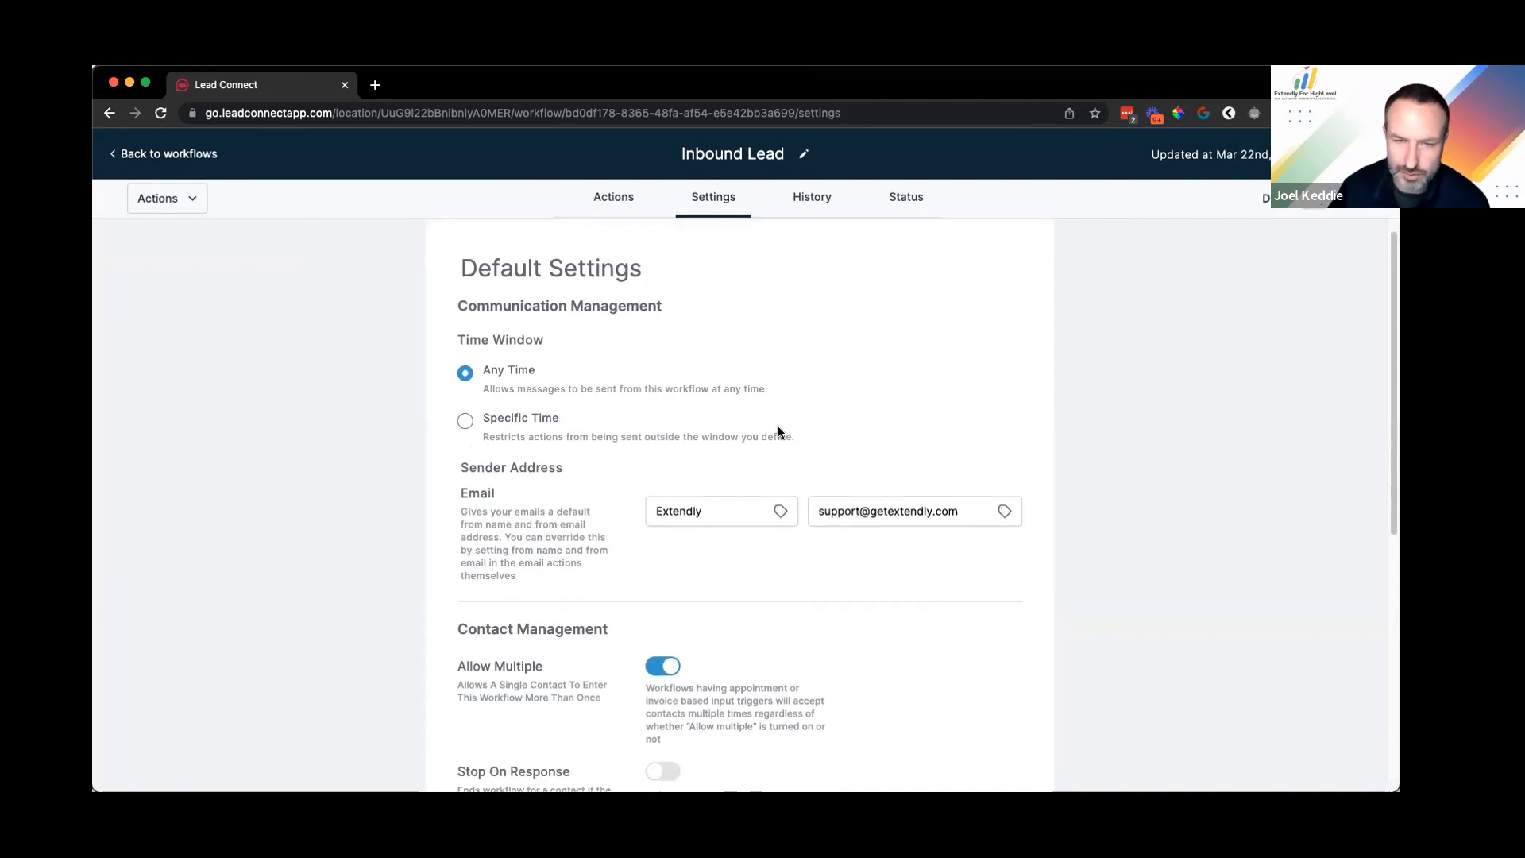
scroll(795, 601, down, 5)
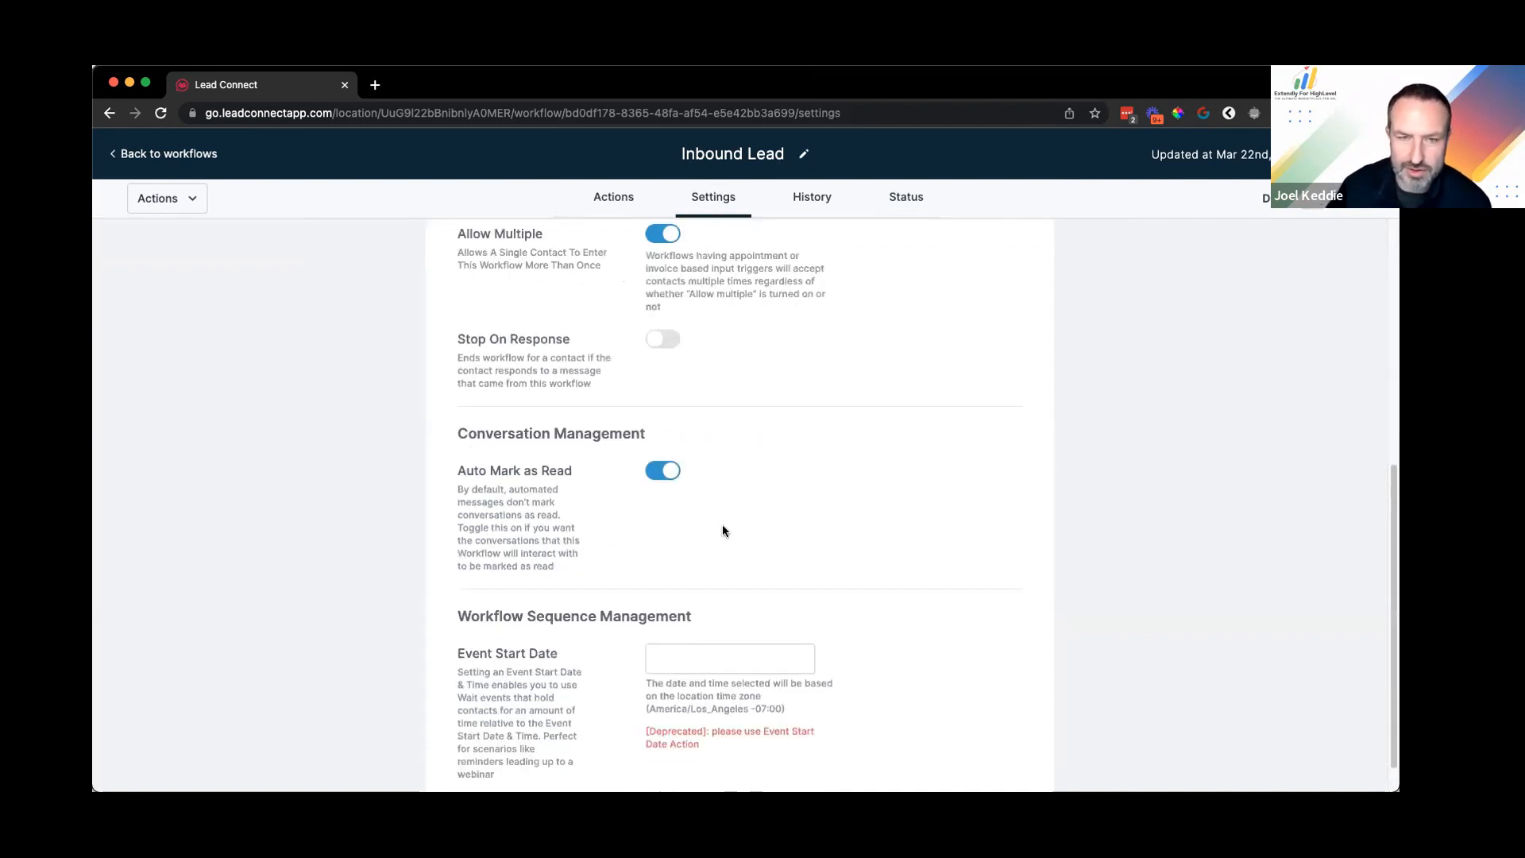
scroll(707, 286, up, 5)
click(609, 196)
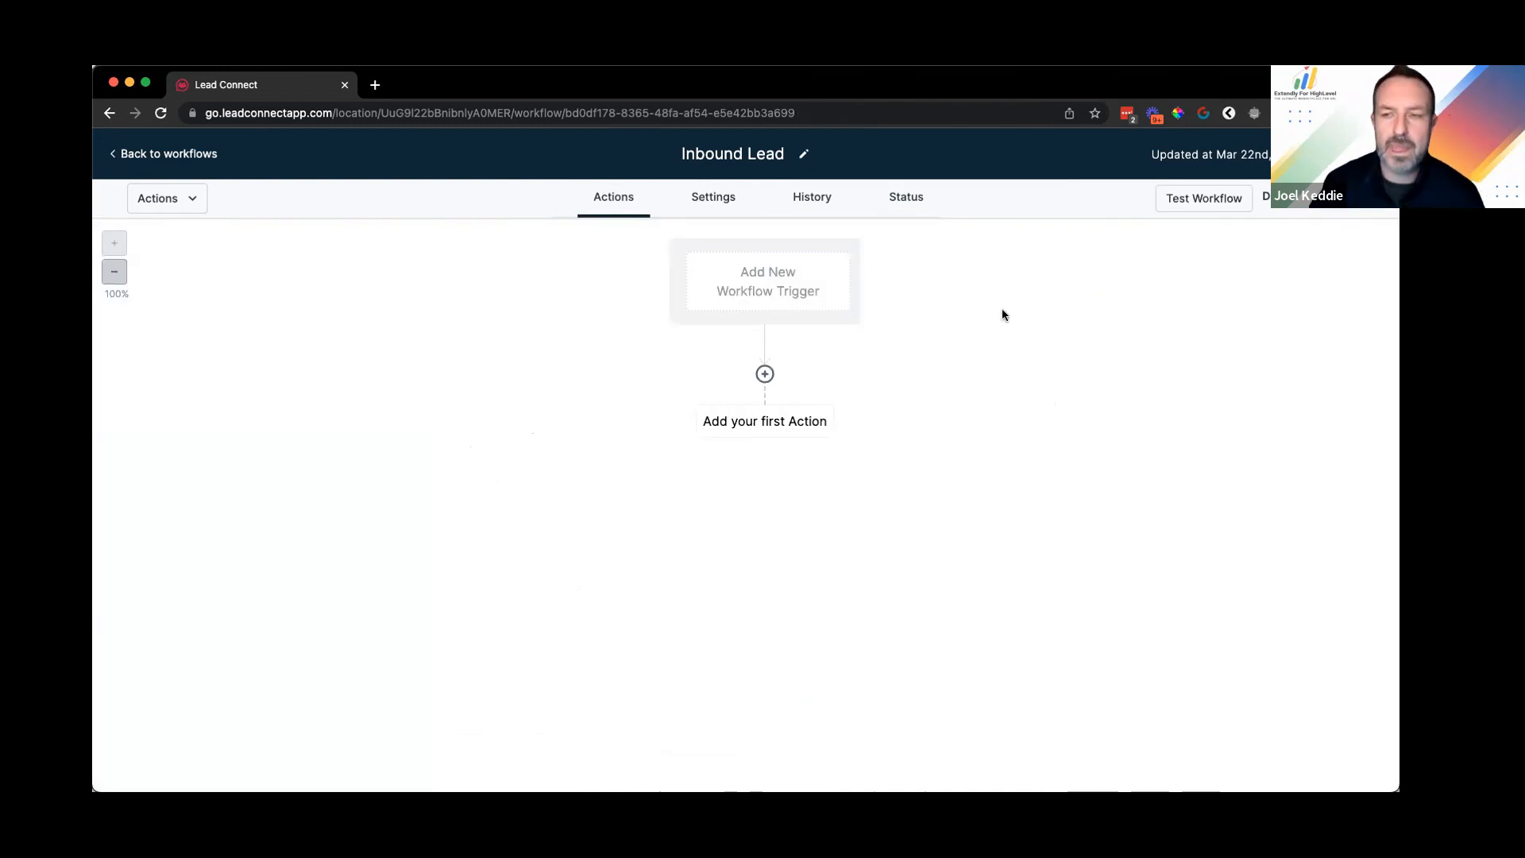
Step: Add a Customer Replied trigger filtered to the Chat Widget reply channel and save it
click(758, 280)
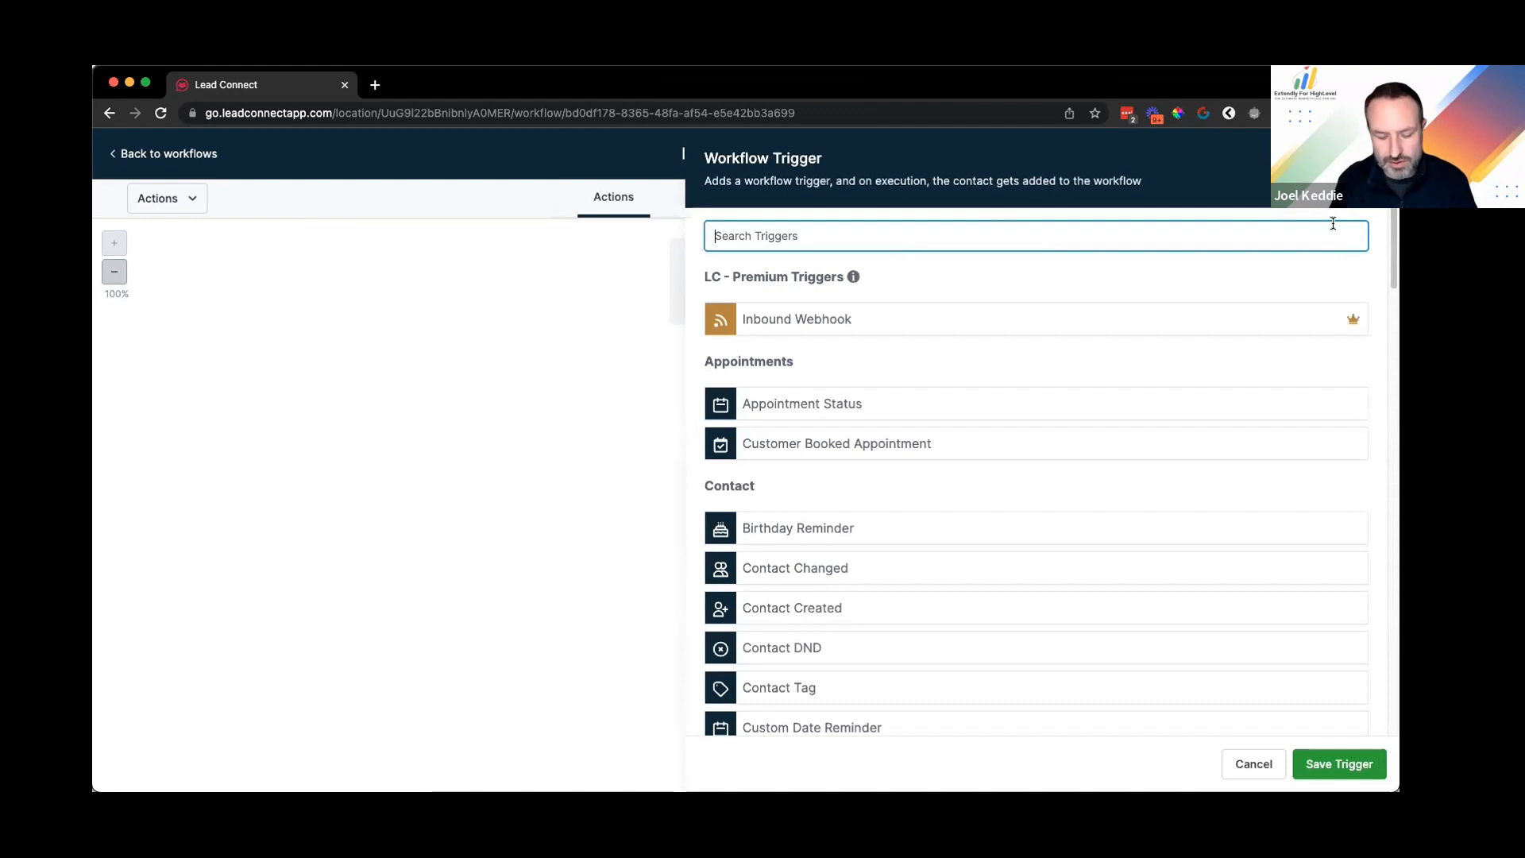
text(cus)
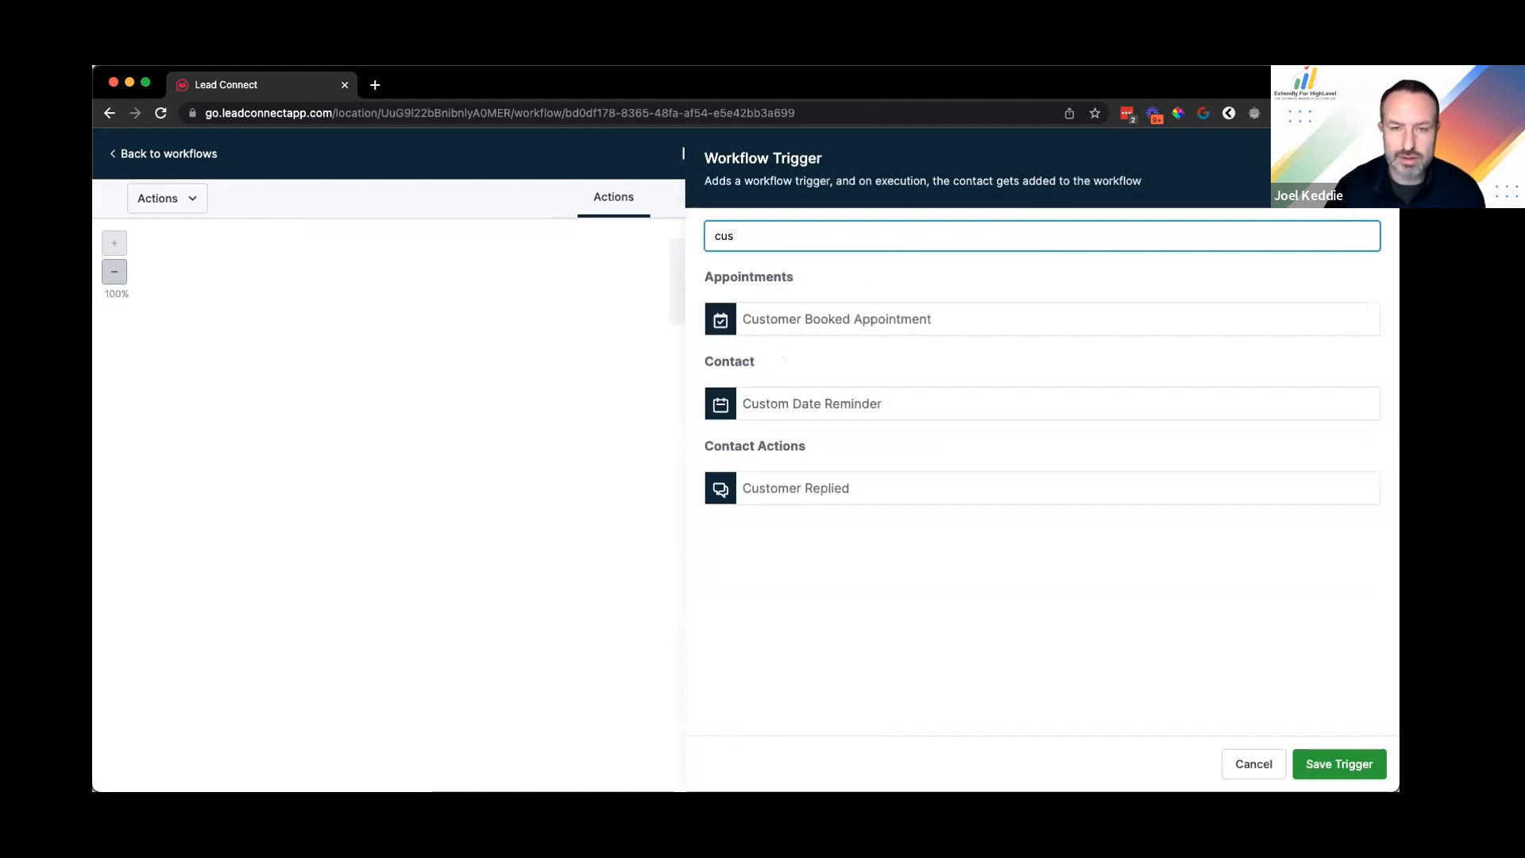
click(811, 489)
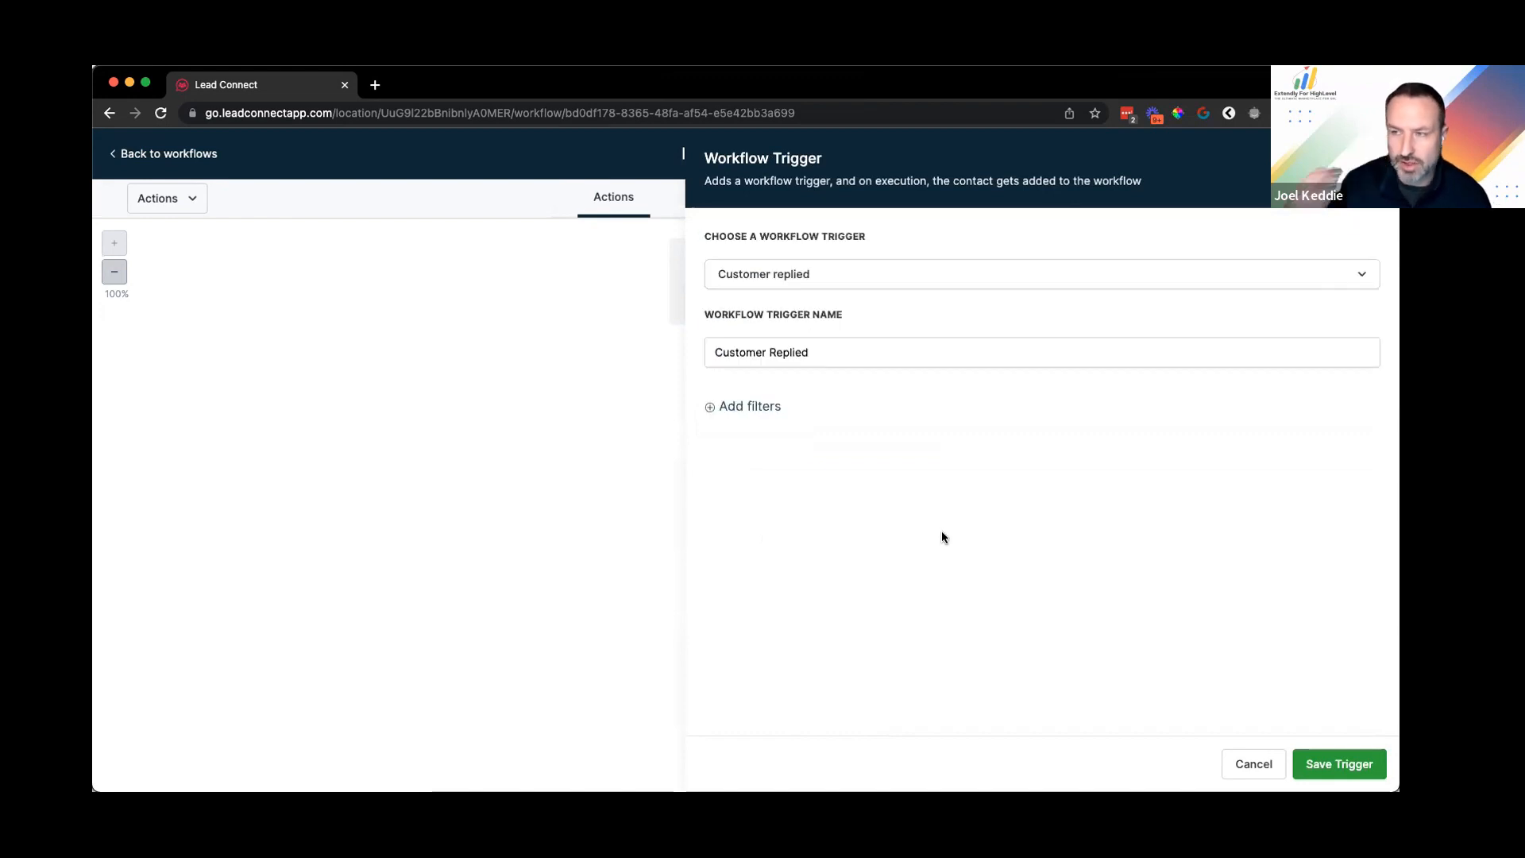
click(712, 408)
click(784, 433)
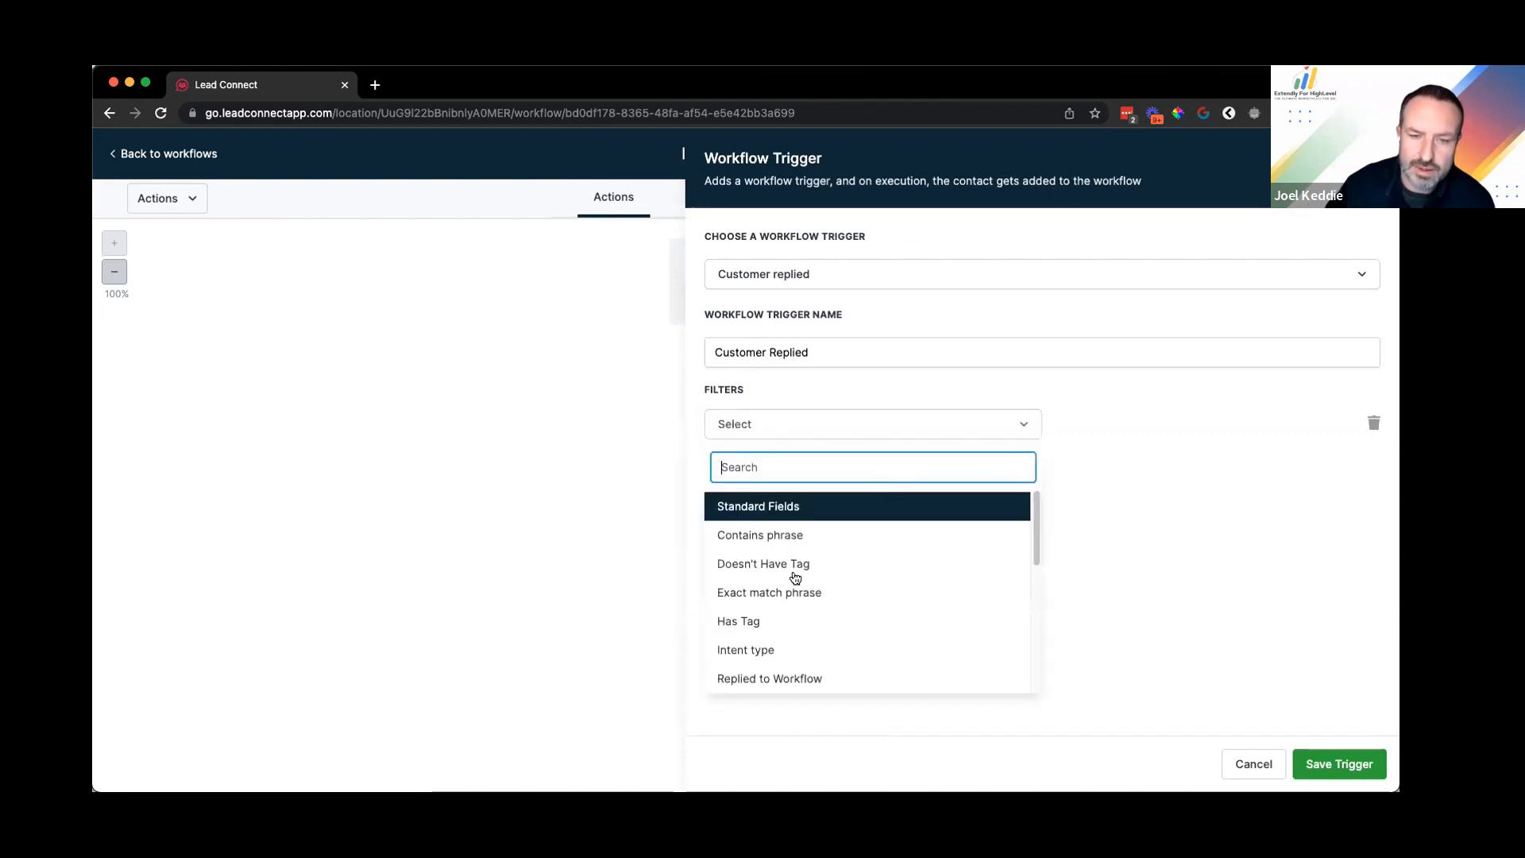
scroll(797, 581, down, 3)
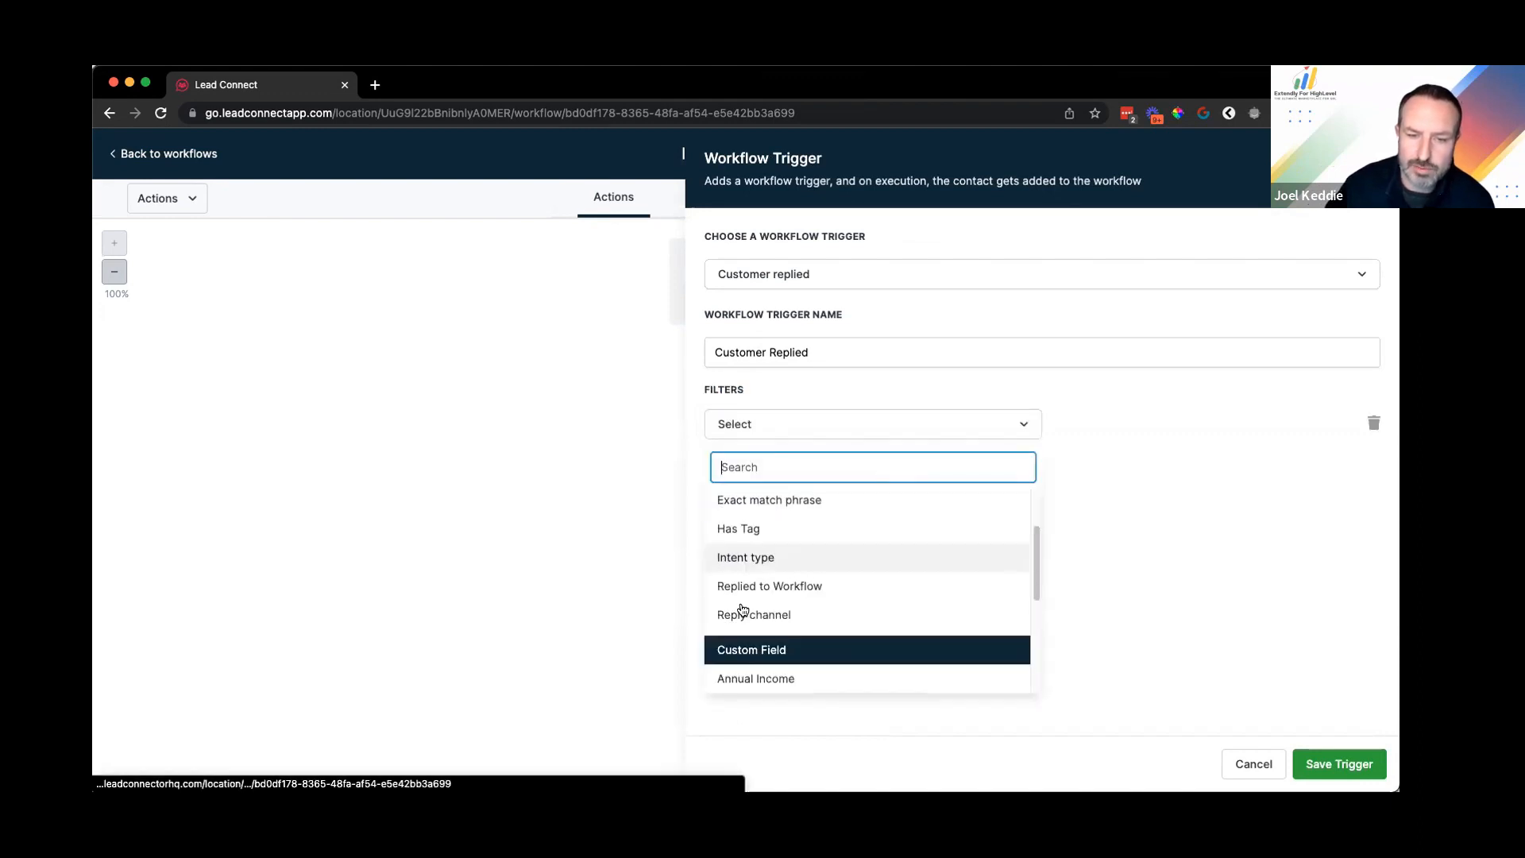
click(1098, 416)
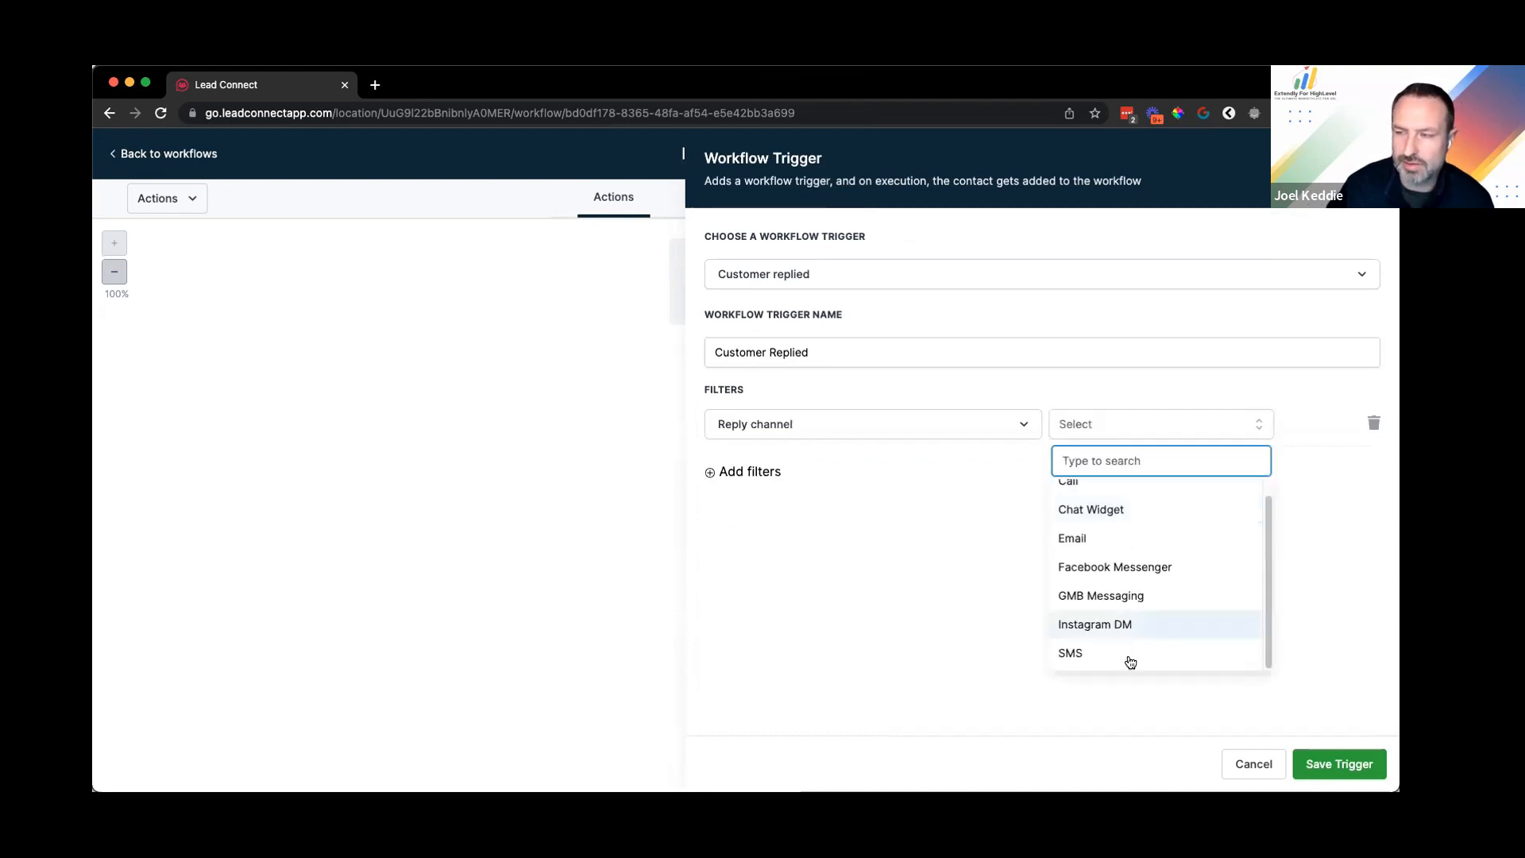
scroll(1127, 647, up, 1)
scroll(1133, 517, down, 1)
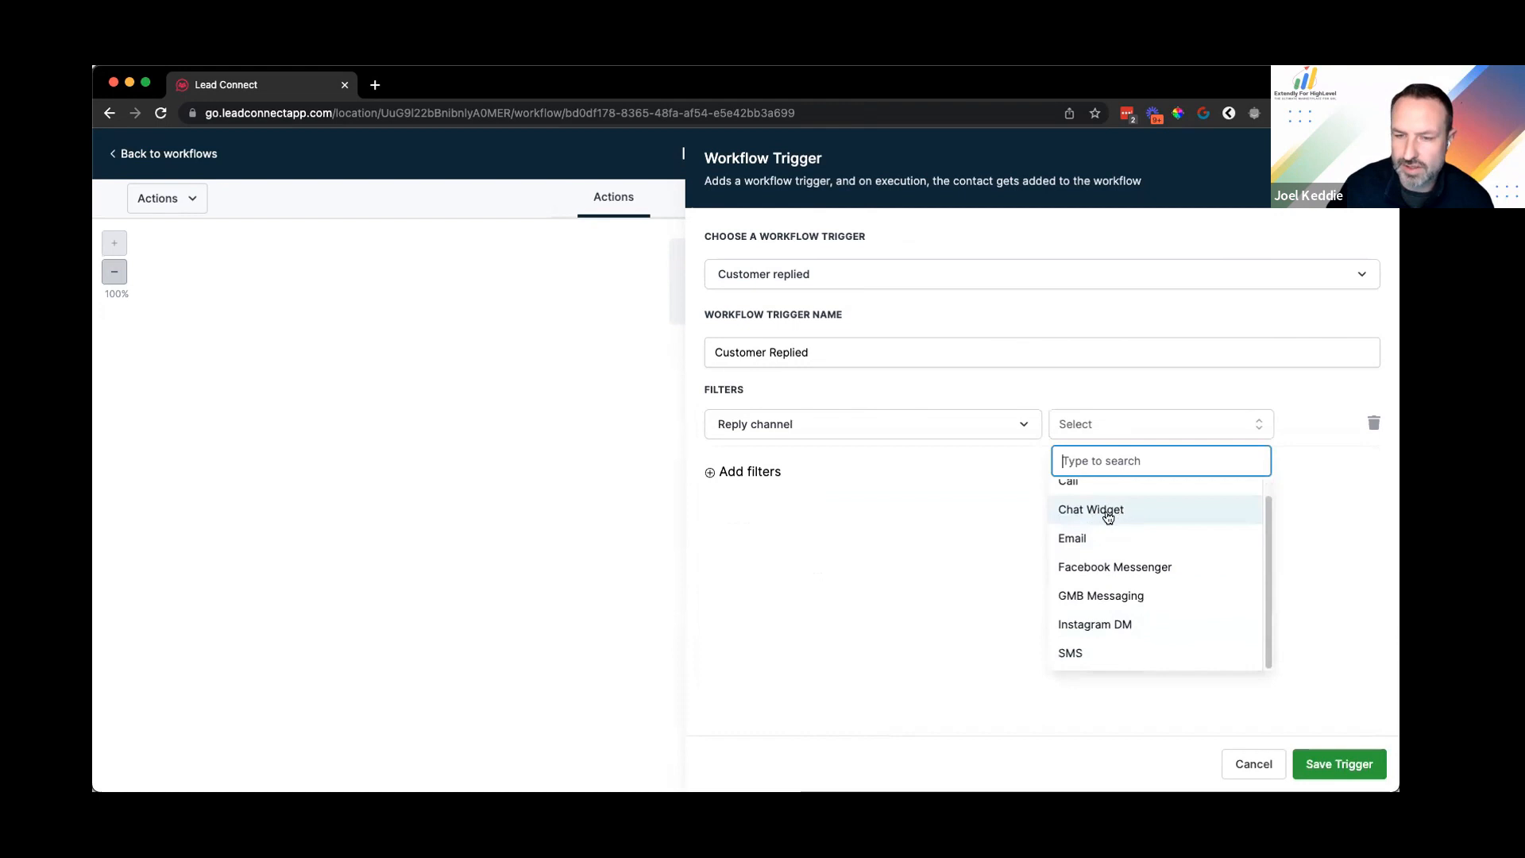
key(Return)
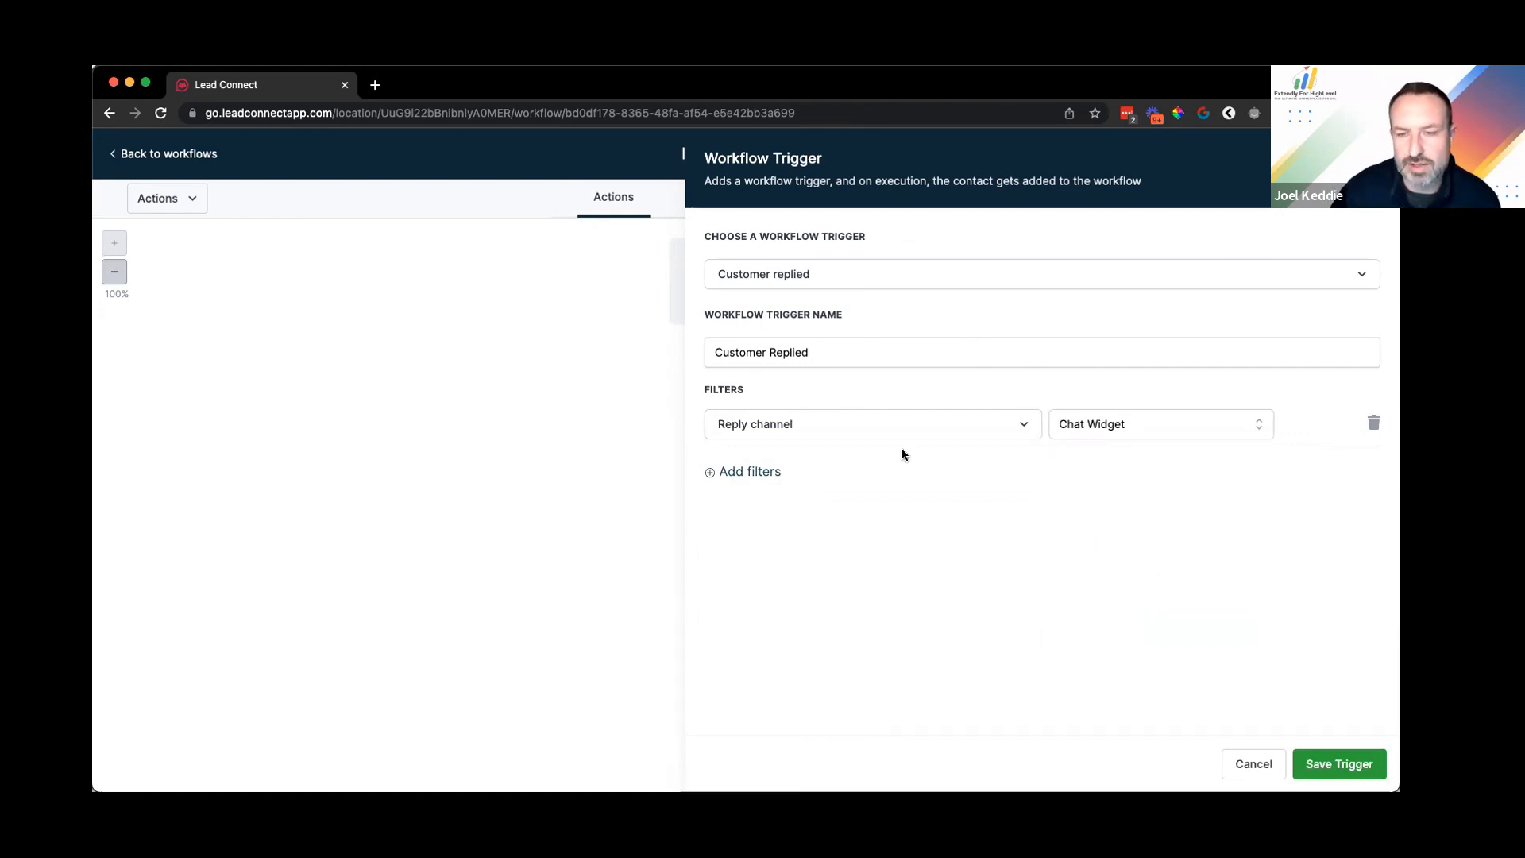
click(1339, 764)
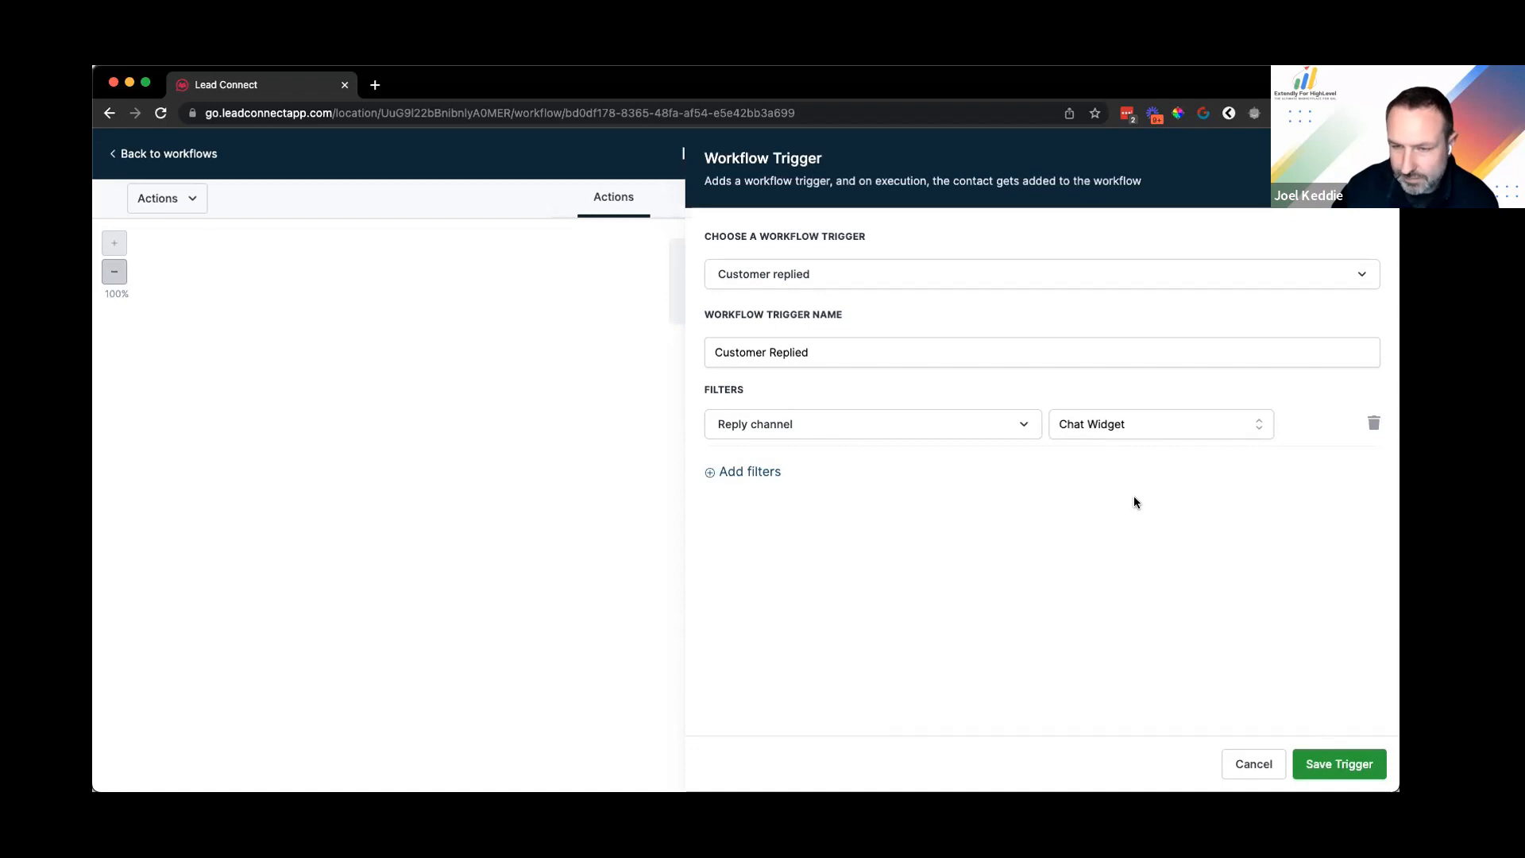
Step: Rename the Customer Replied trigger to 'Chat Widget' and save it
click(794, 272)
click(880, 352)
key(super+a)
text(Chat Widget)
click(956, 444)
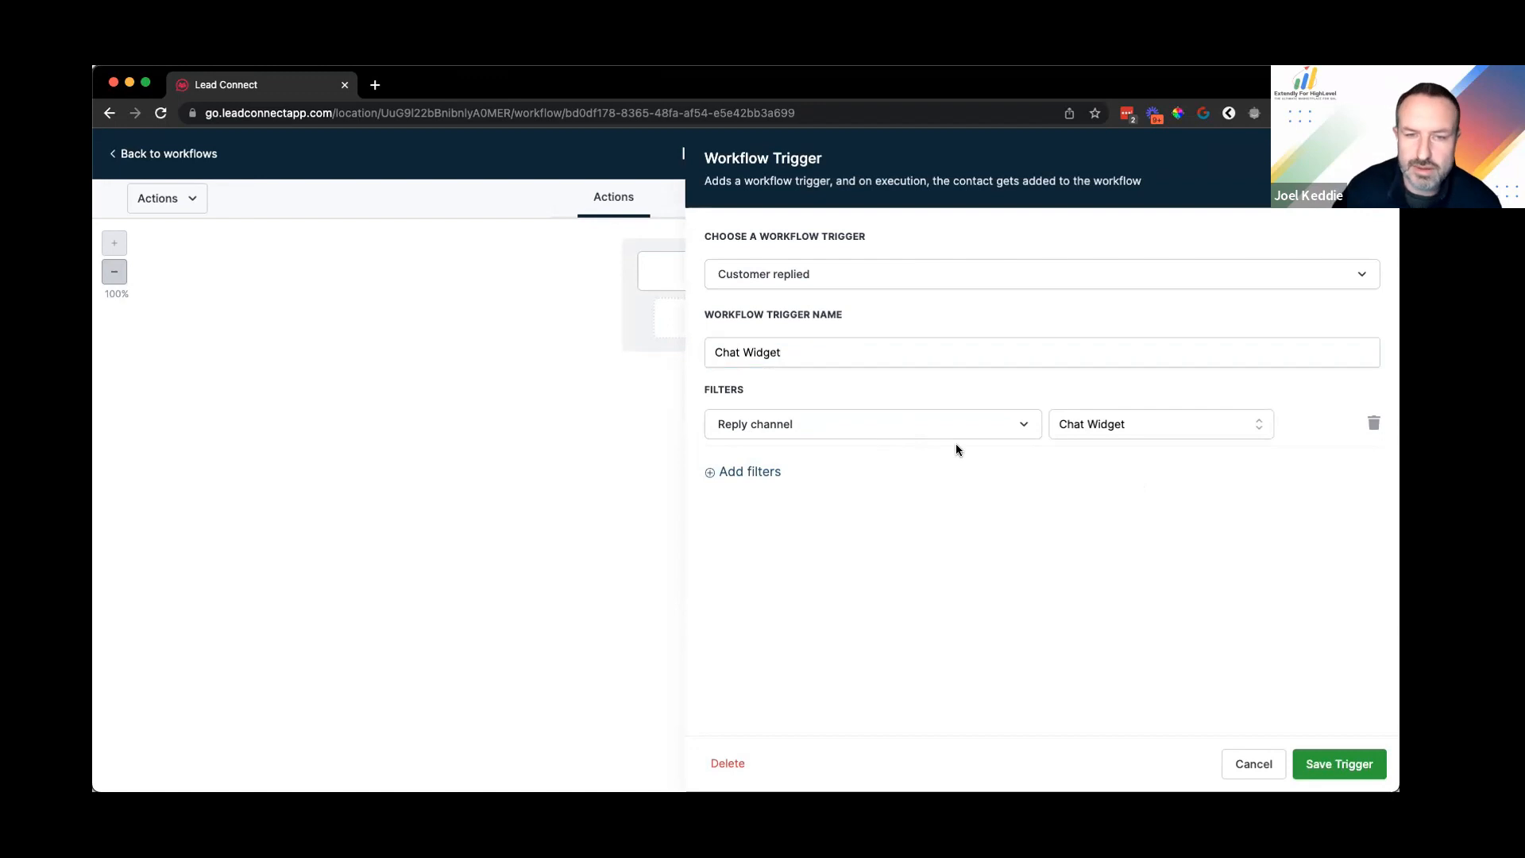
click(1341, 763)
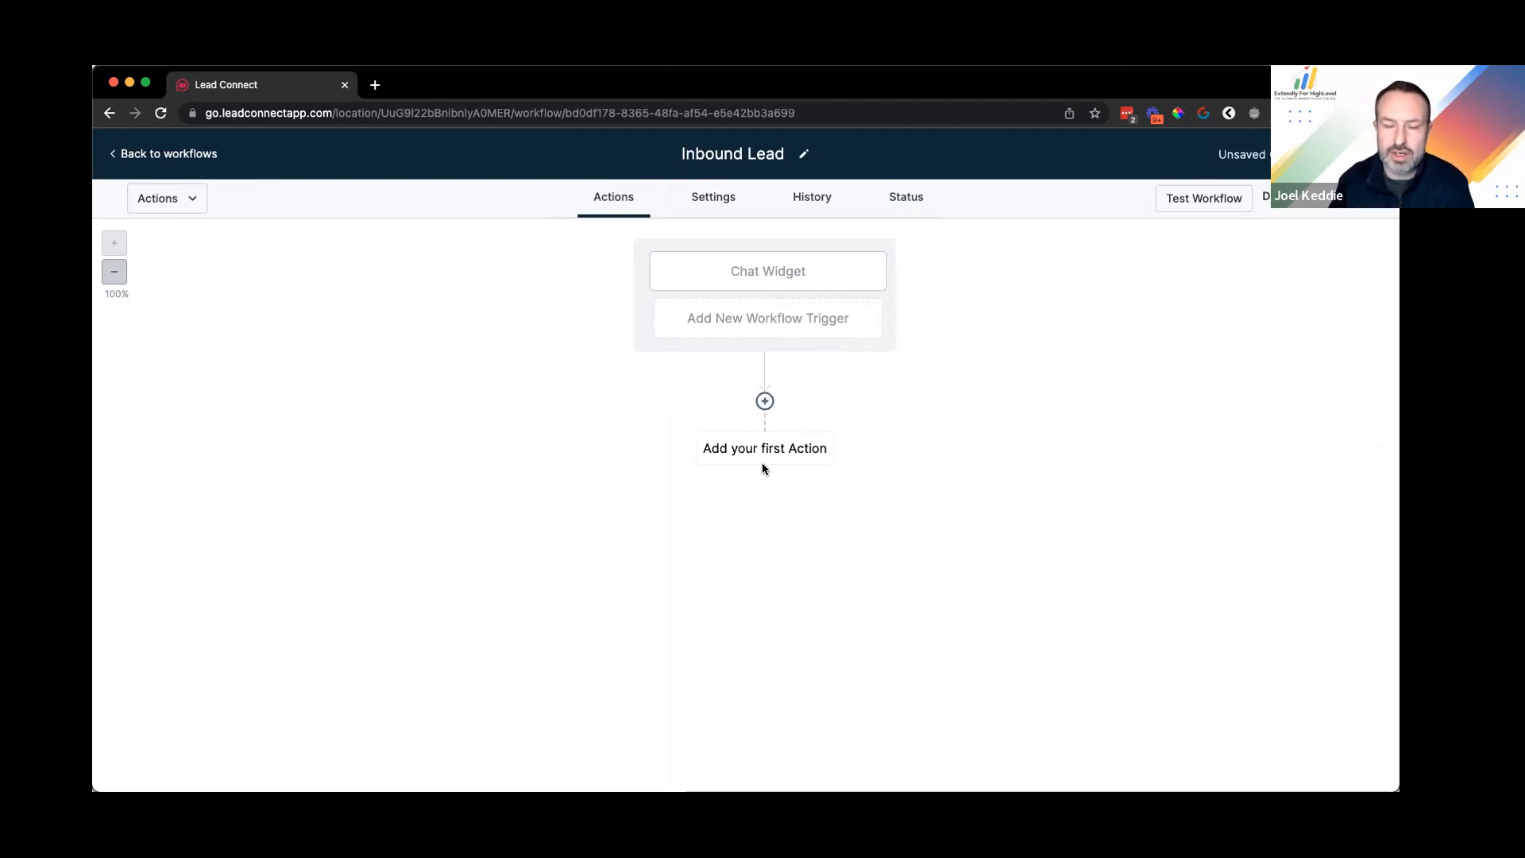
Step: Add another Customer Replied trigger with its reply channel filtered to Facebook Messenger
click(778, 325)
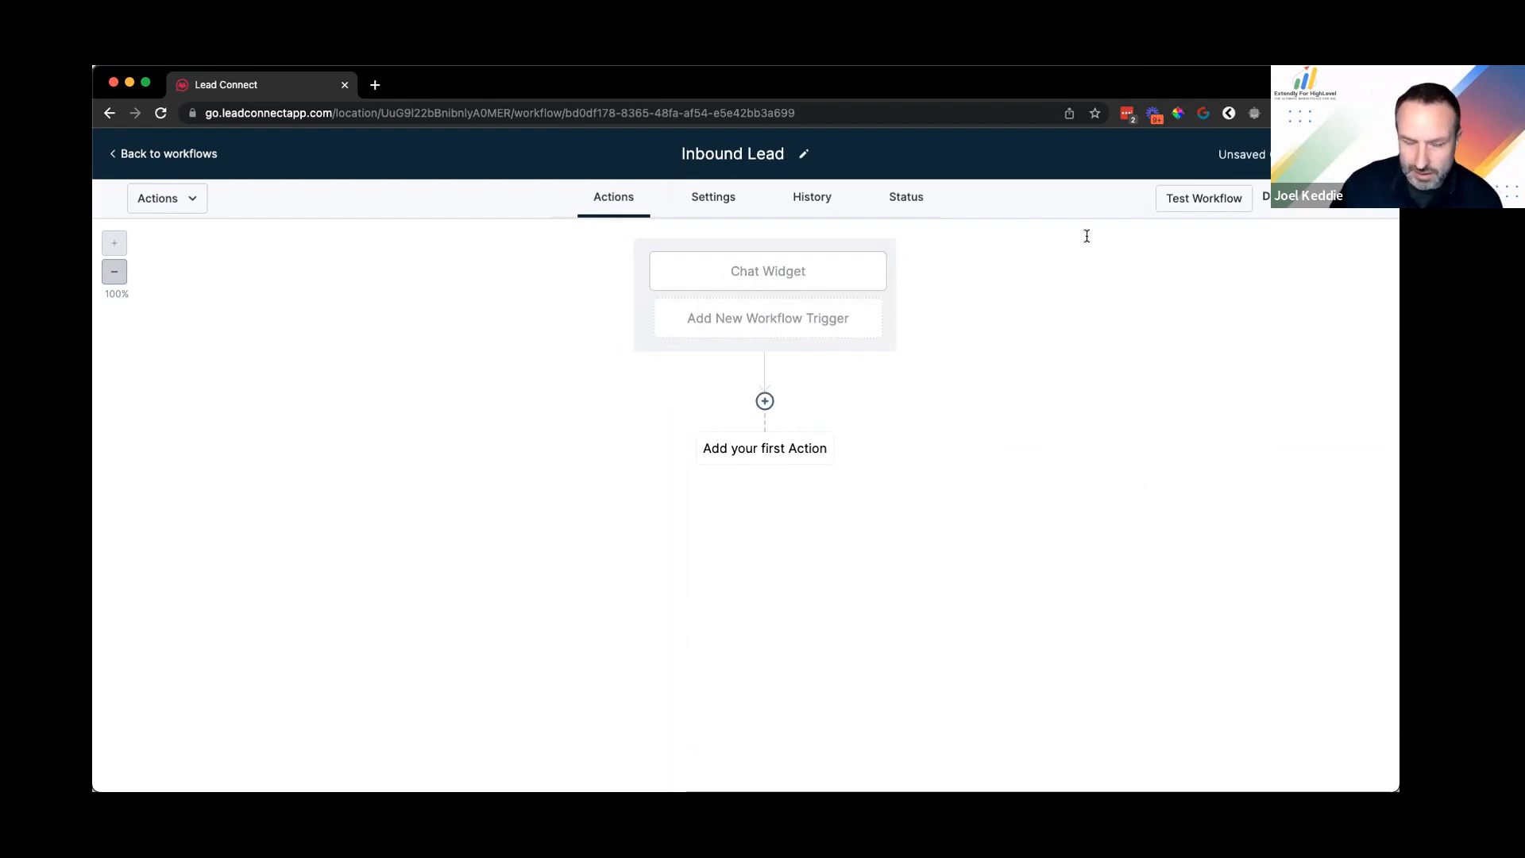
text(customer)
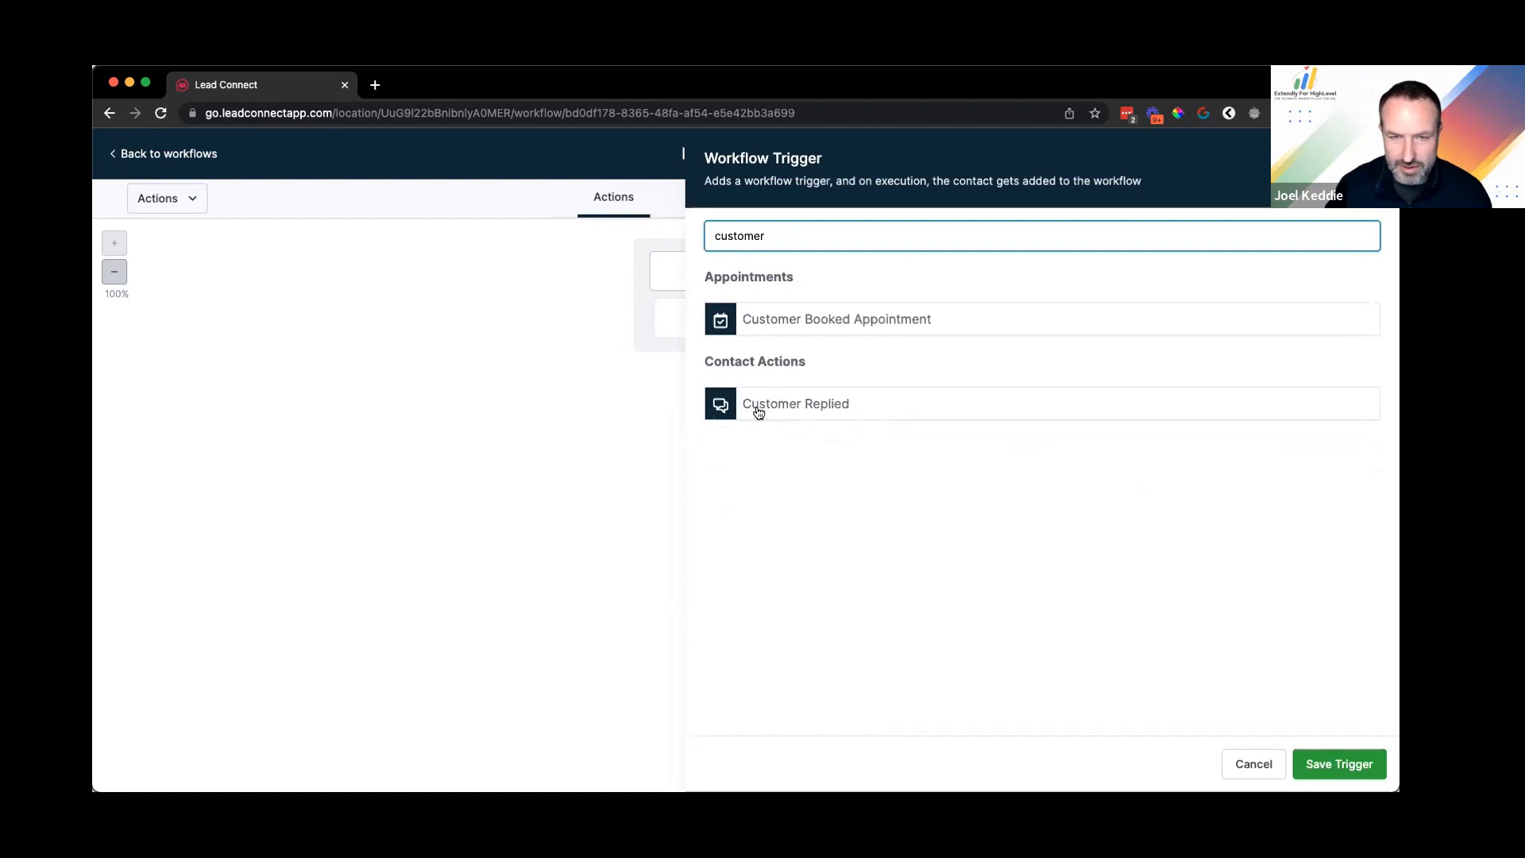
click(756, 403)
click(809, 433)
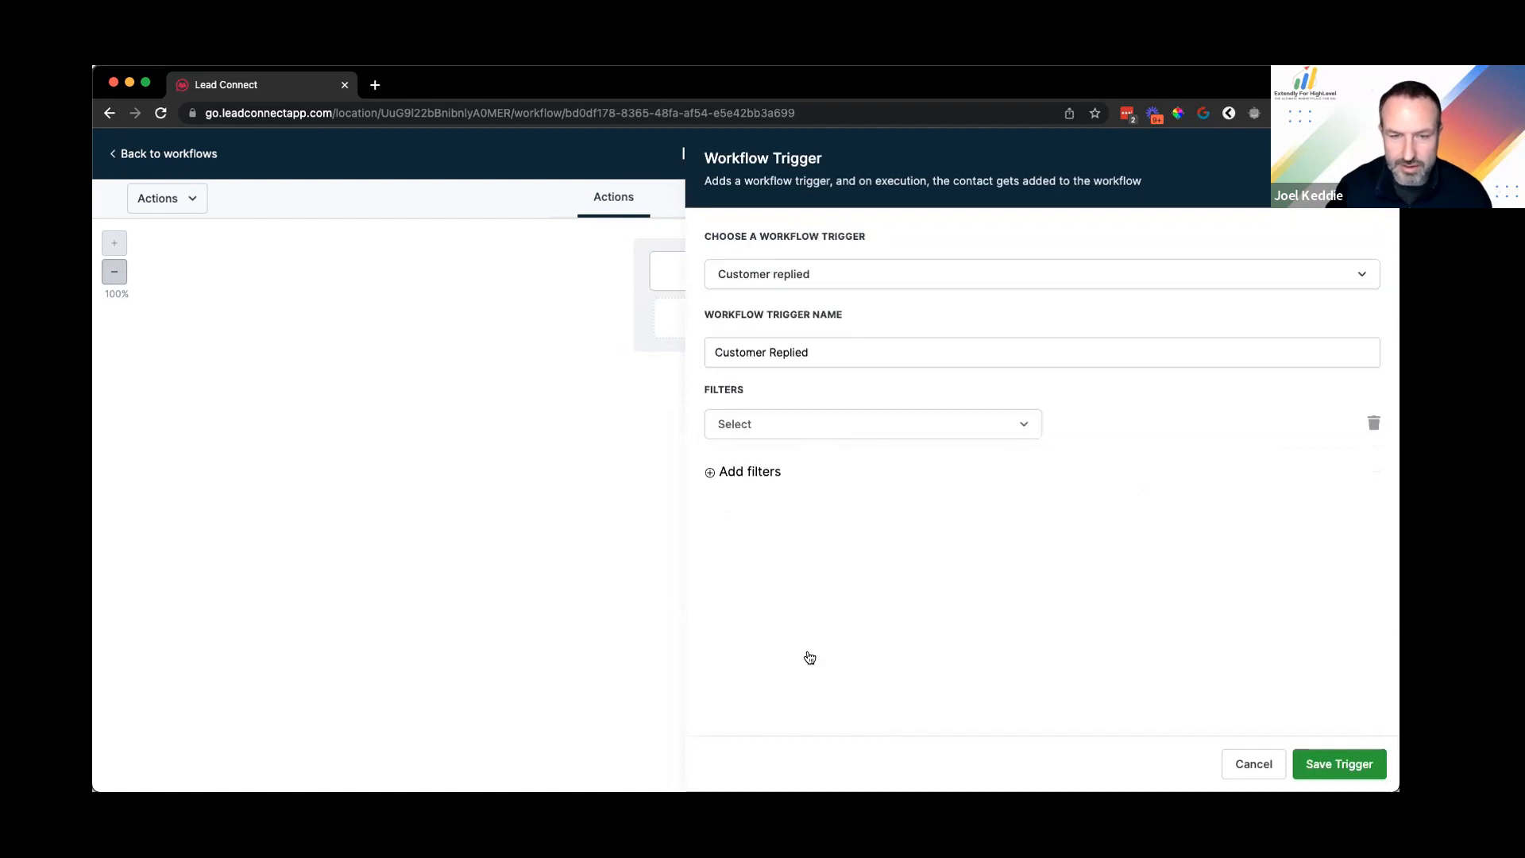
scroll(759, 624, down, 2)
click(759, 619)
click(1138, 422)
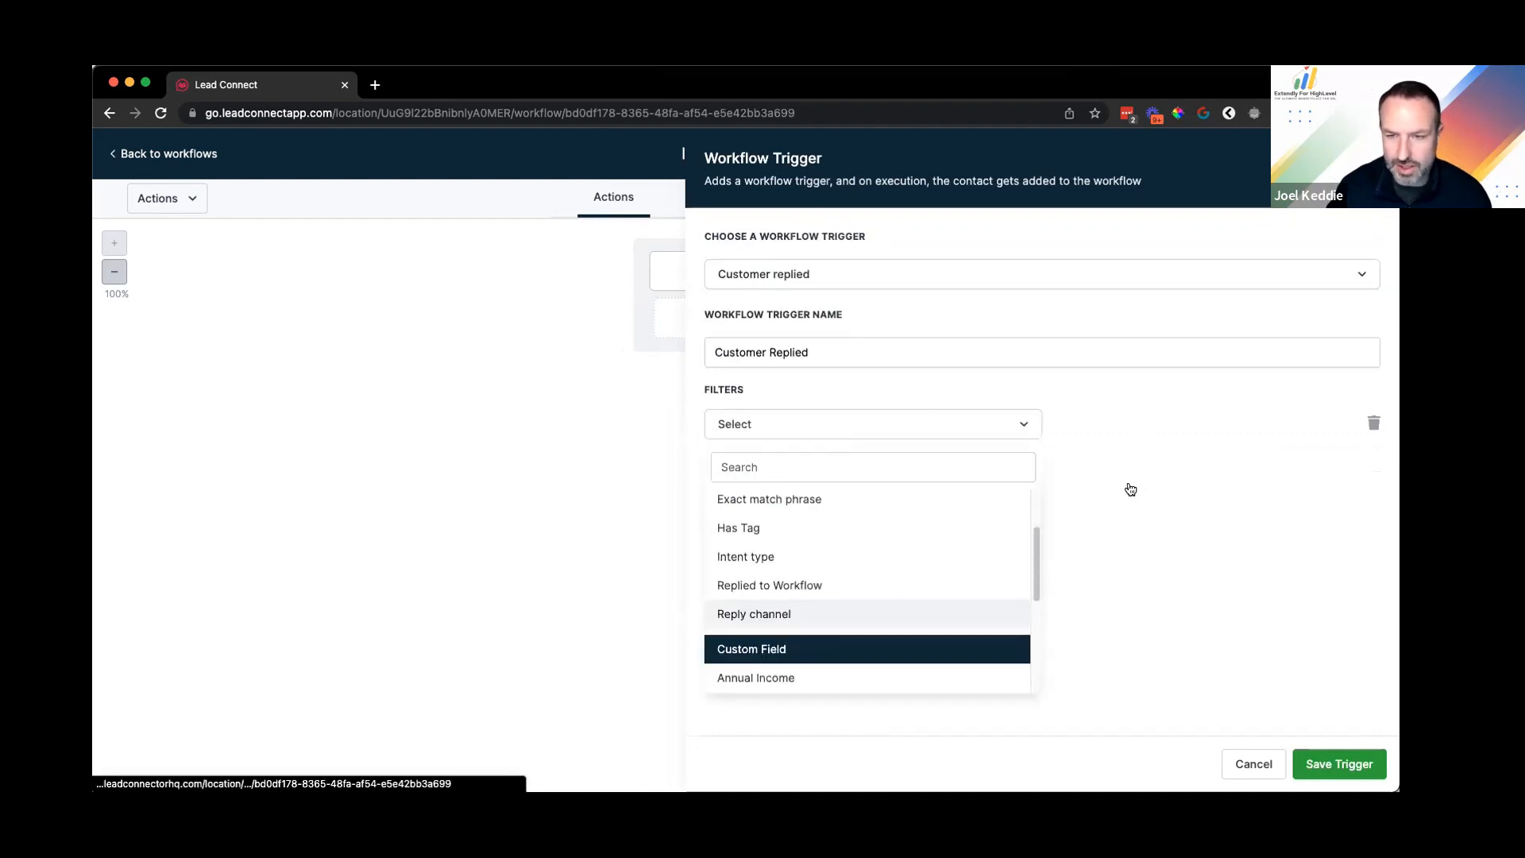
click(1125, 585)
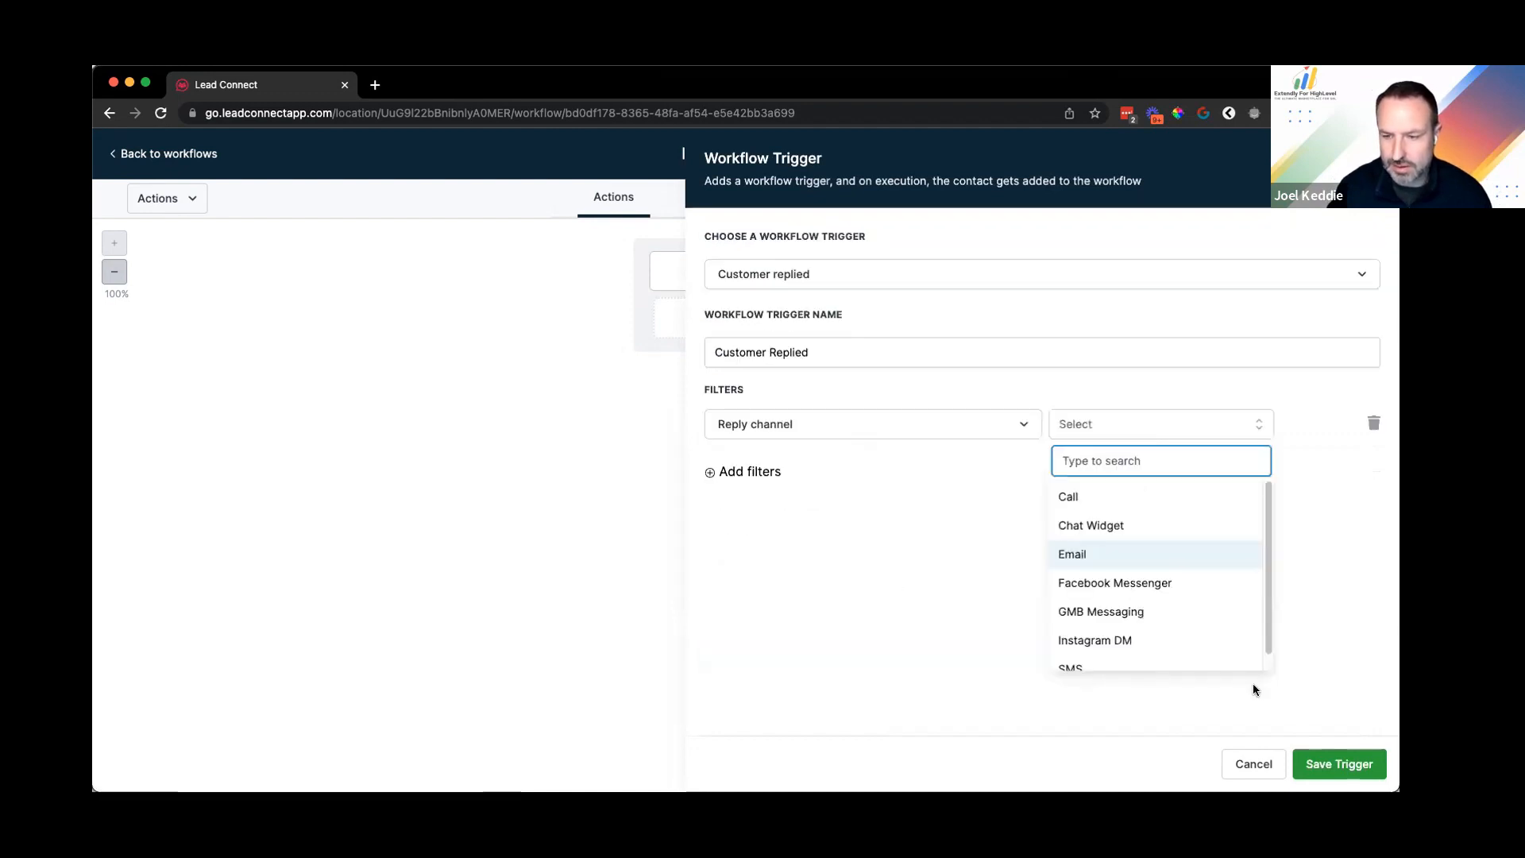
click(1351, 761)
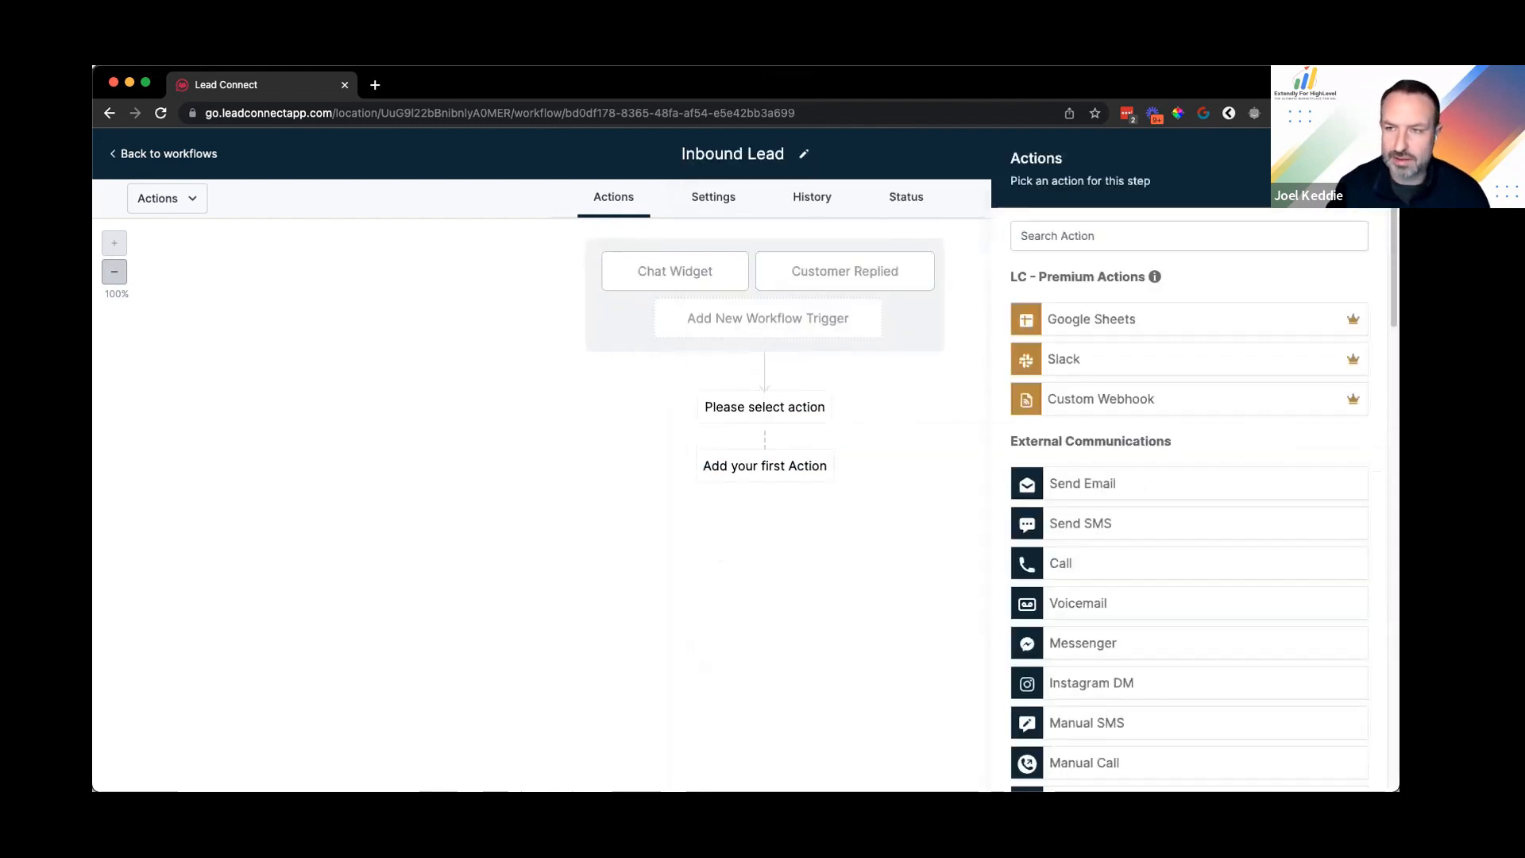
Step: Save the workflow and add an If / Else condition based on the Workflow Trigger
click(1351, 167)
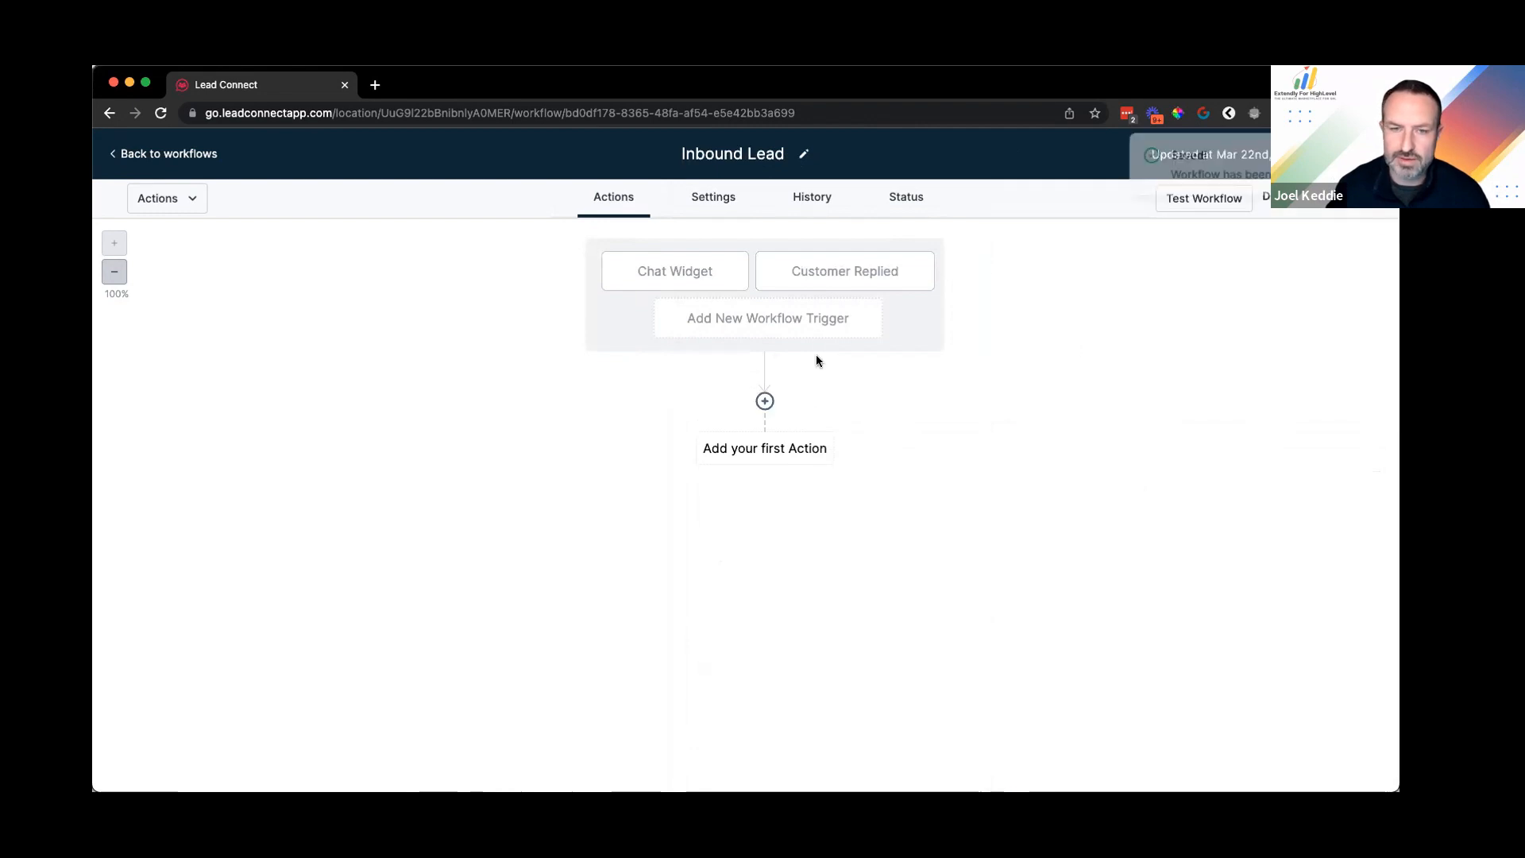
click(763, 403)
text(if)
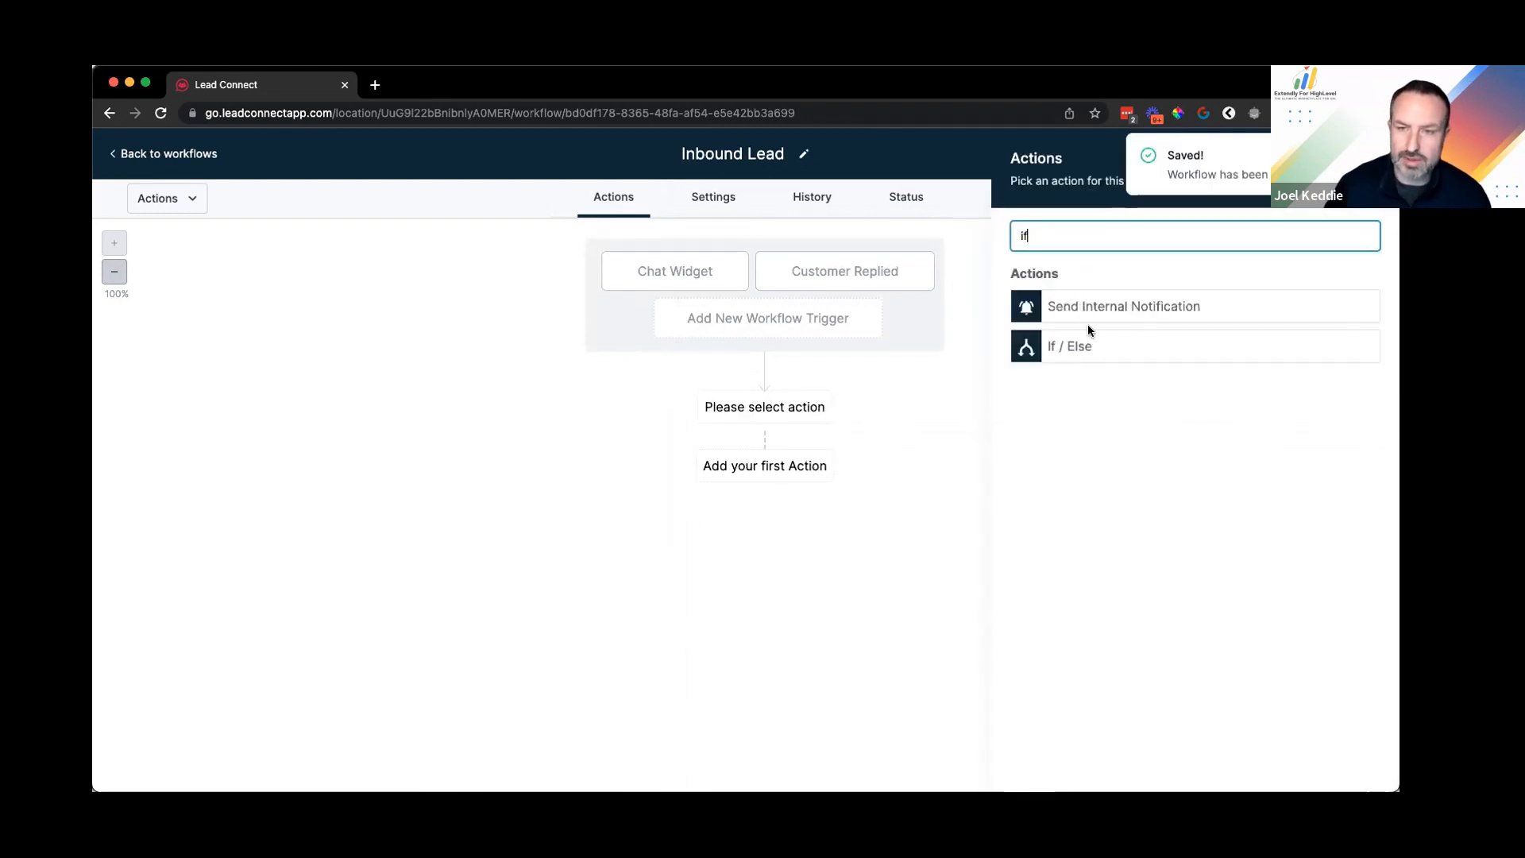
click(1088, 348)
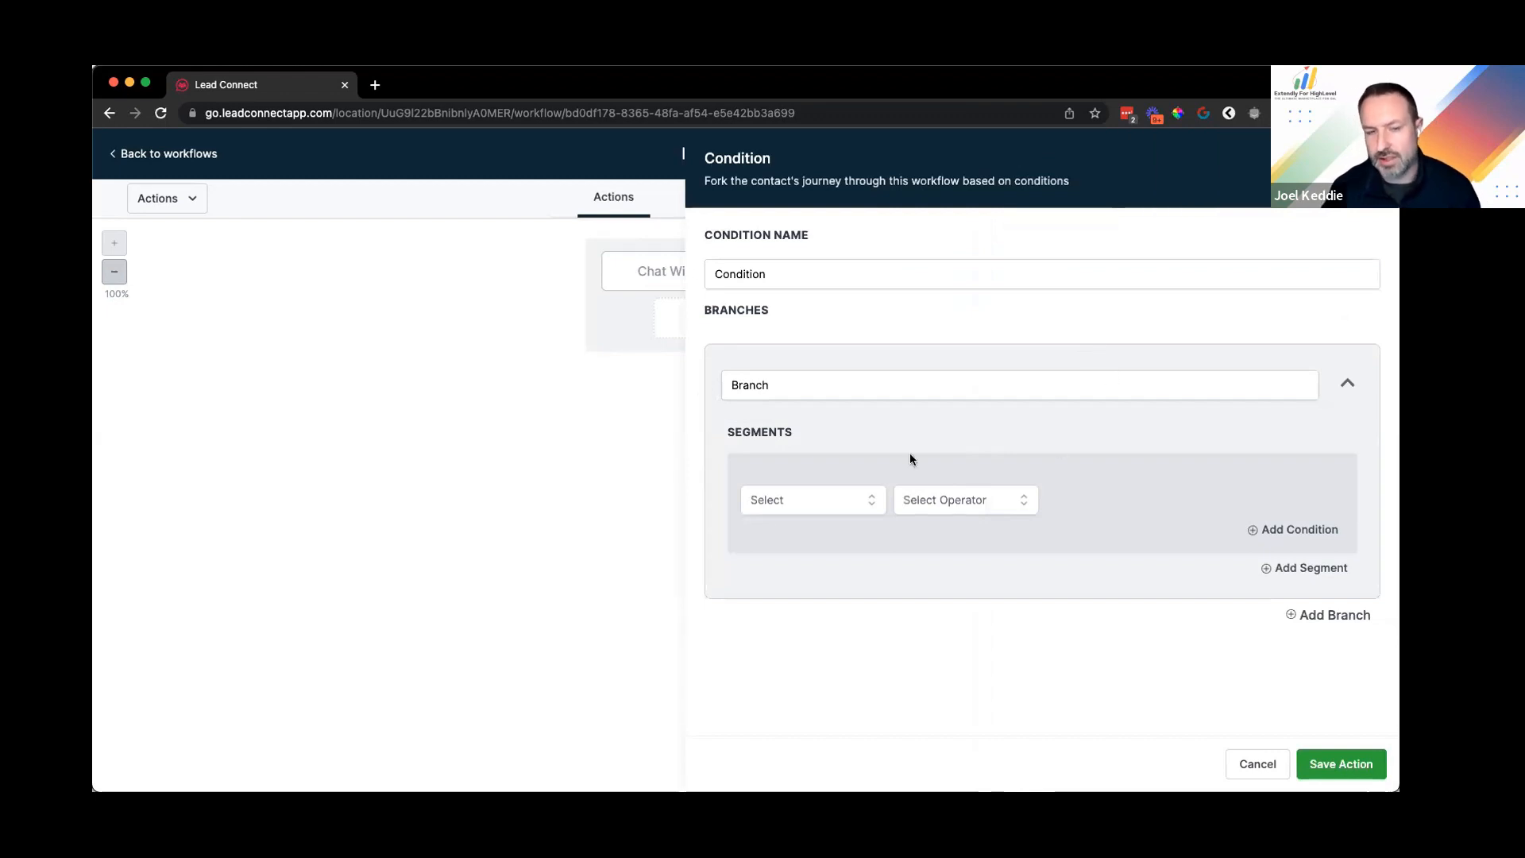
click(795, 509)
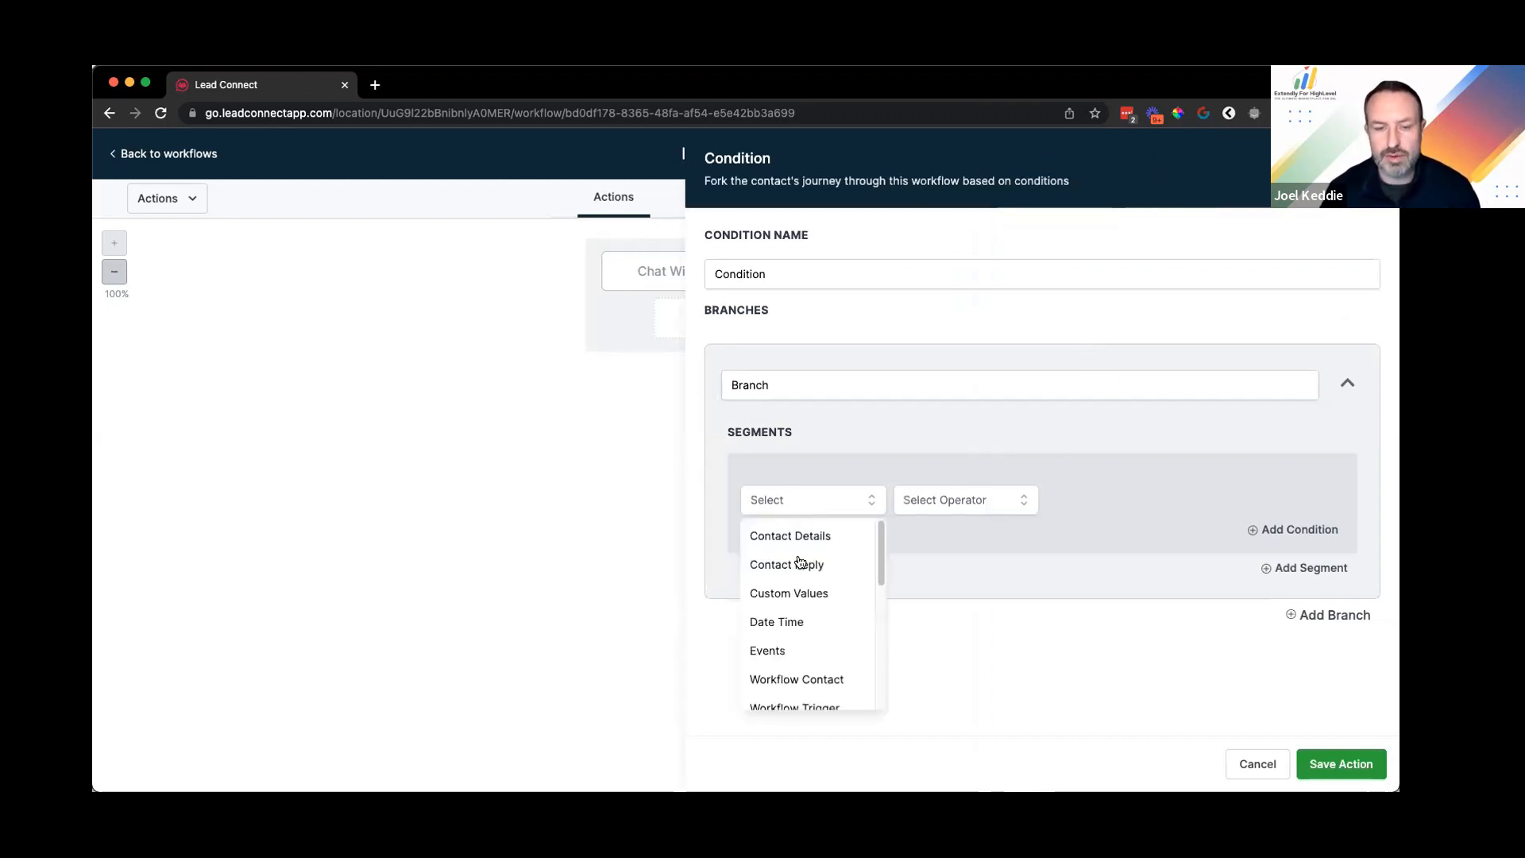
scroll(818, 663, down, 1)
click(821, 666)
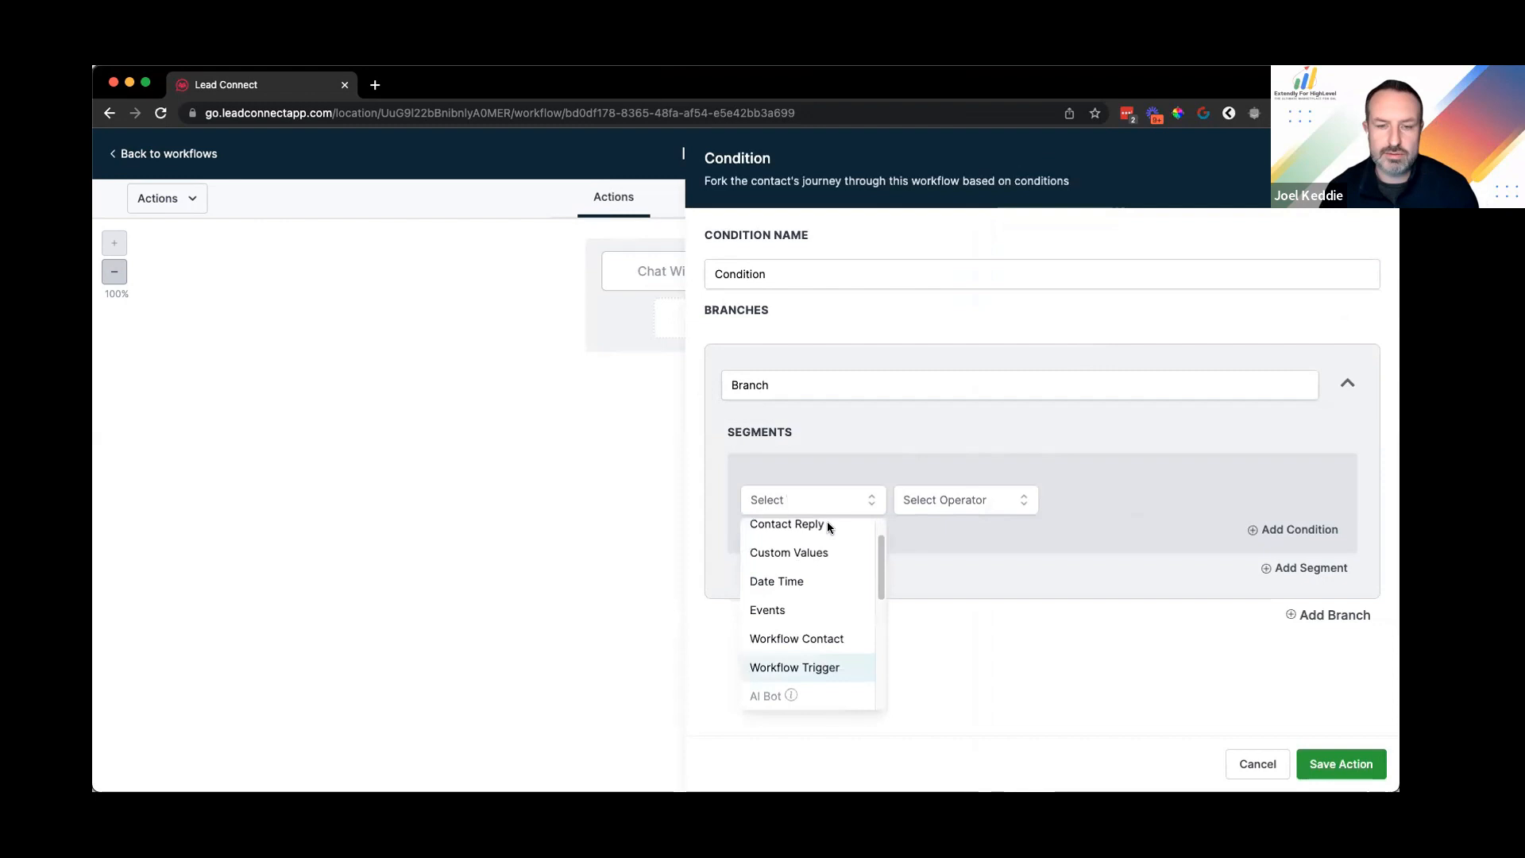
Step: Set the condition operator to Is, review the matchable triggers, then discard the condition
click(933, 505)
click(975, 495)
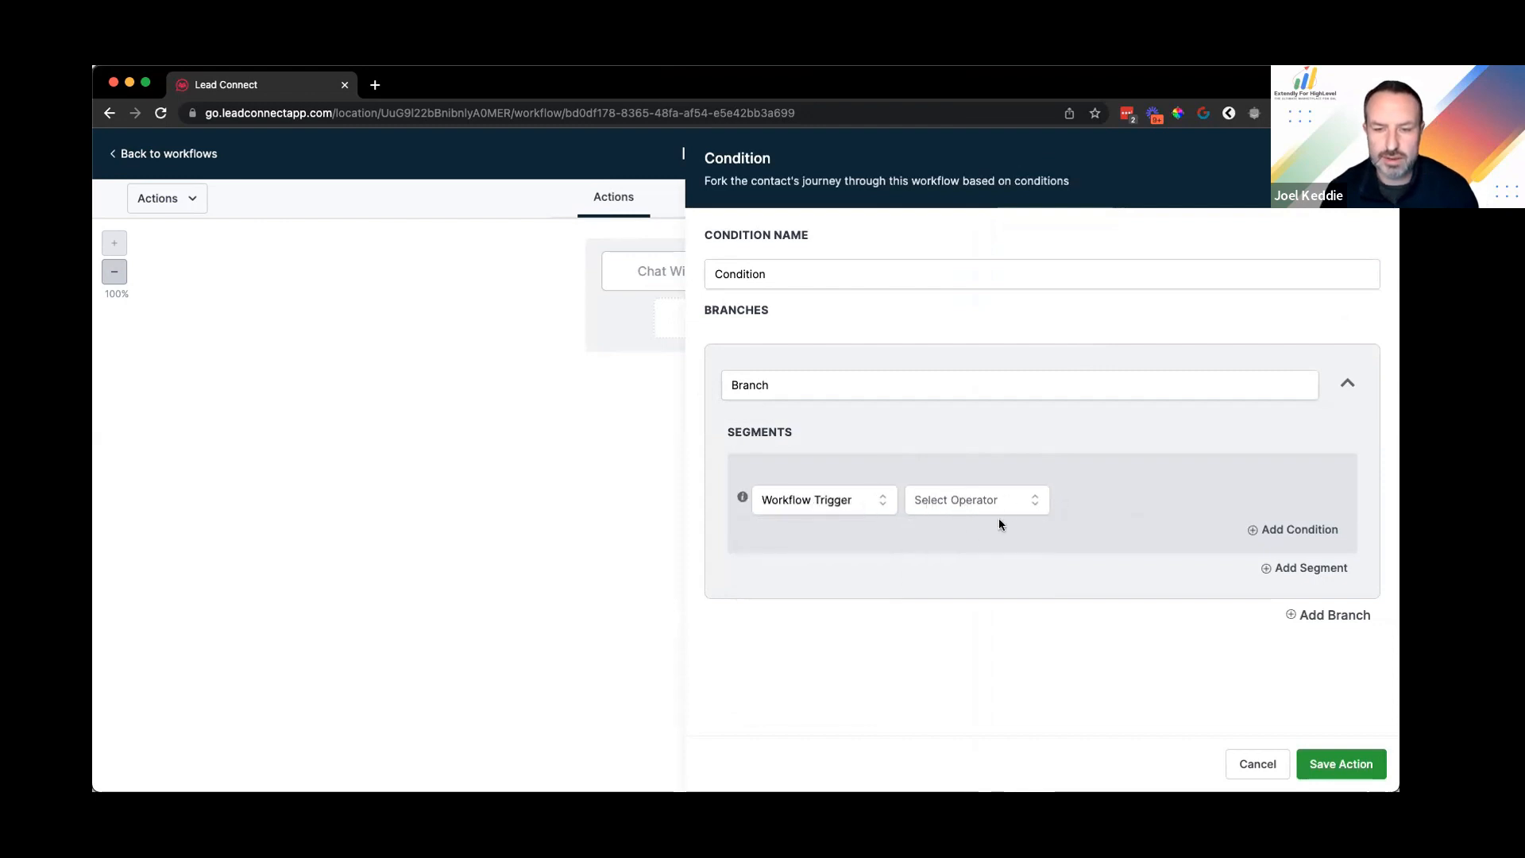
click(999, 515)
click(919, 539)
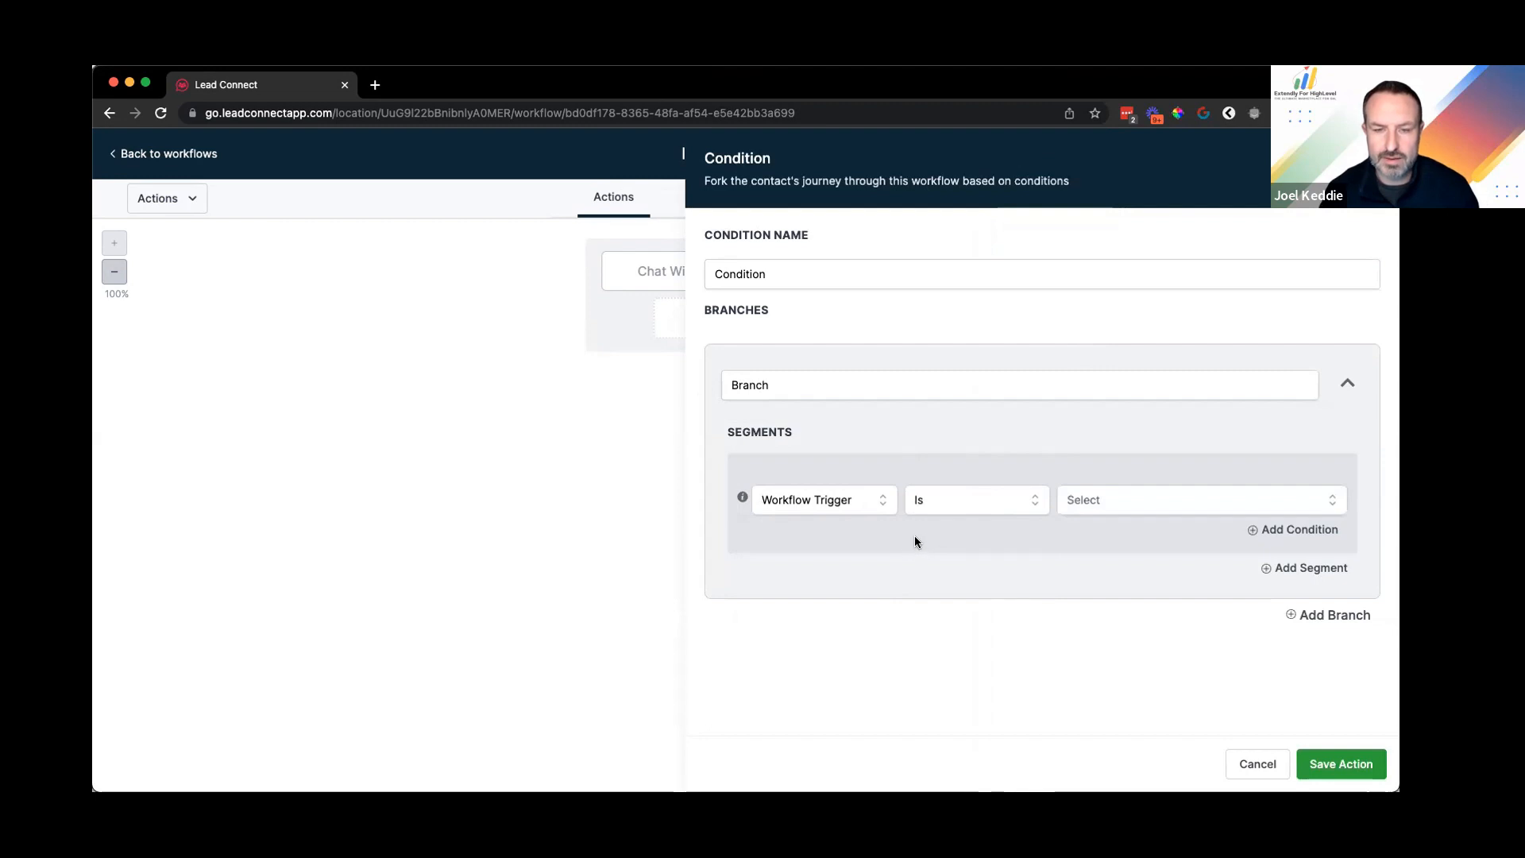
click(1135, 501)
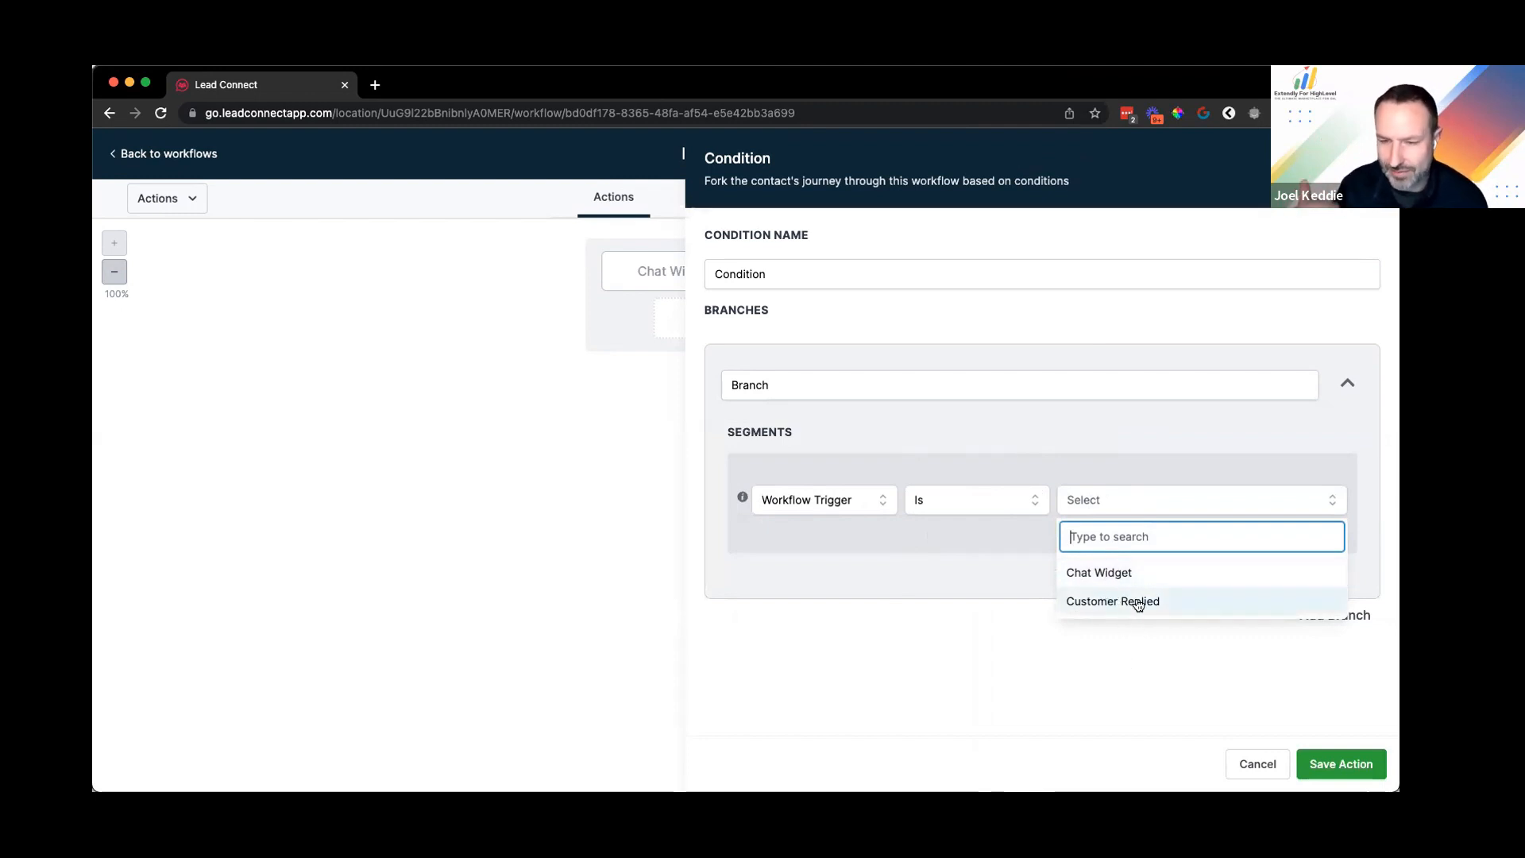
click(1262, 763)
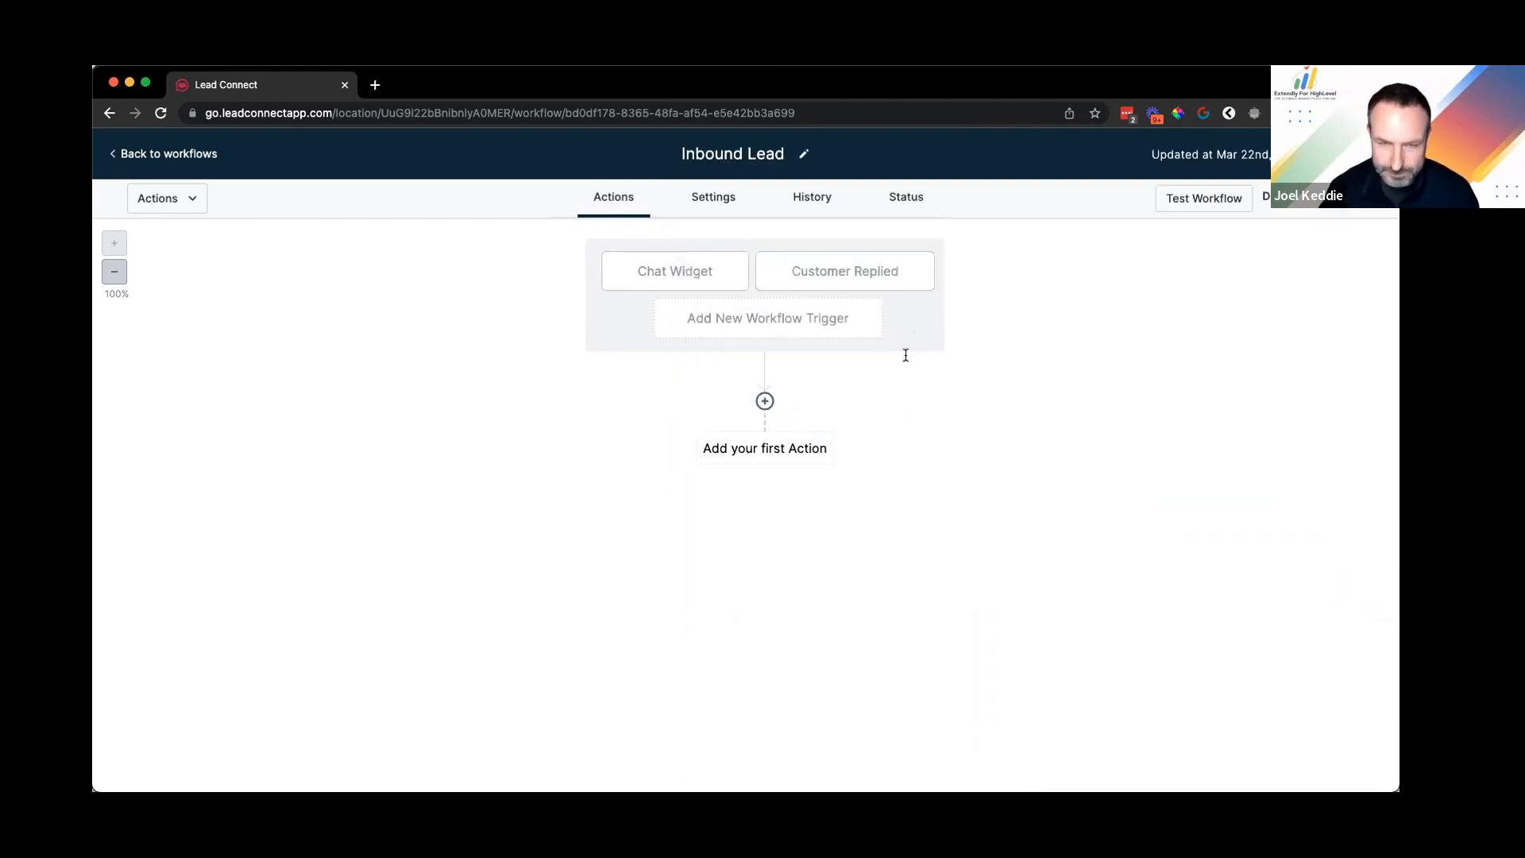
Step: Retitle the second Customer Replied trigger as 'Facebook Messenger' and save the trigger
click(844, 271)
click(840, 352)
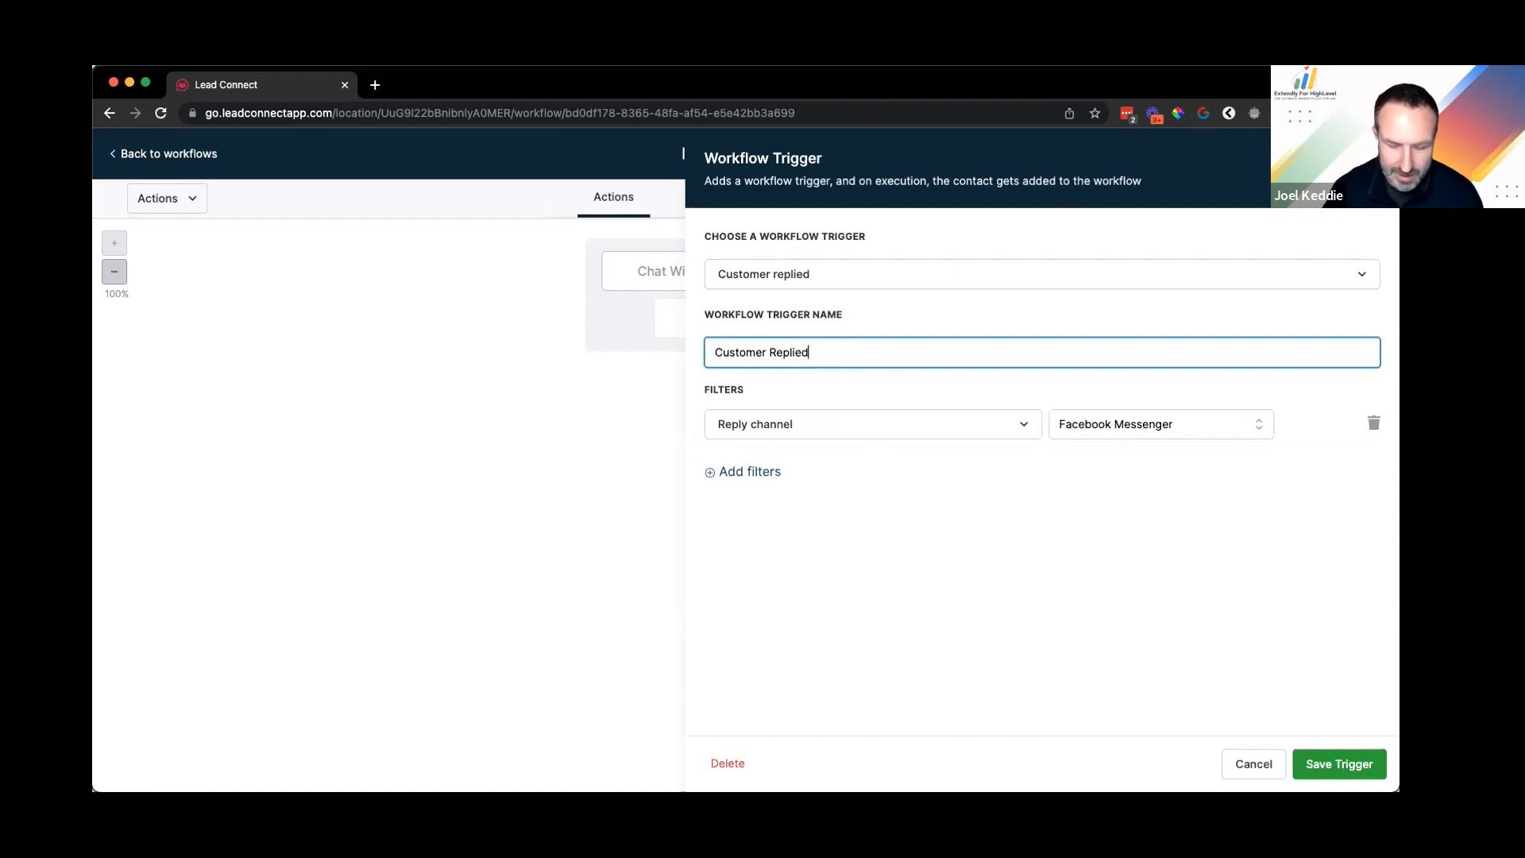
key(super+a)
text(Facebook Messeng)
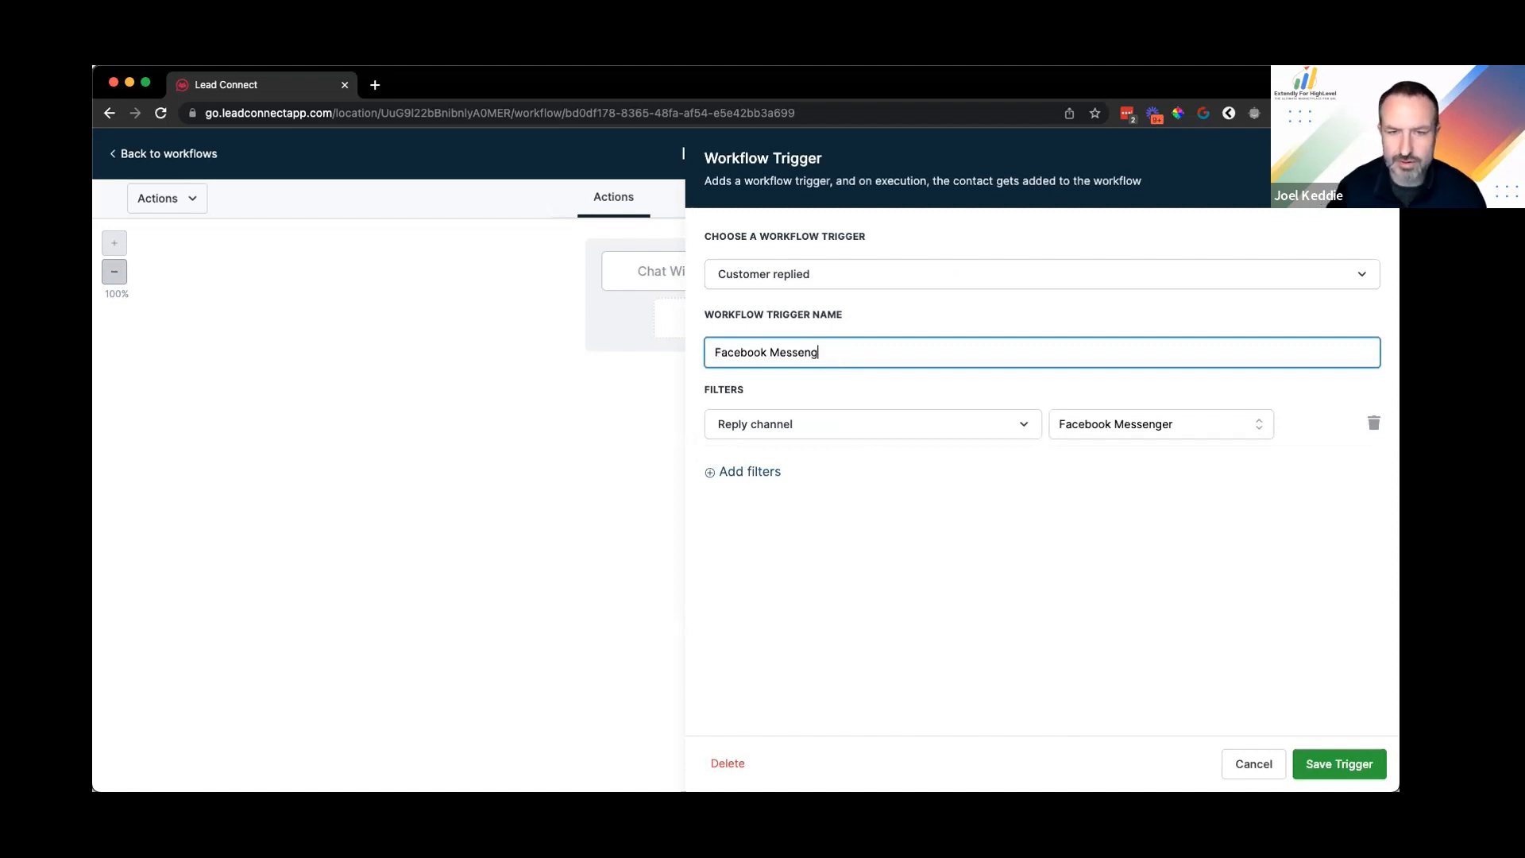
text(er)
click(1343, 761)
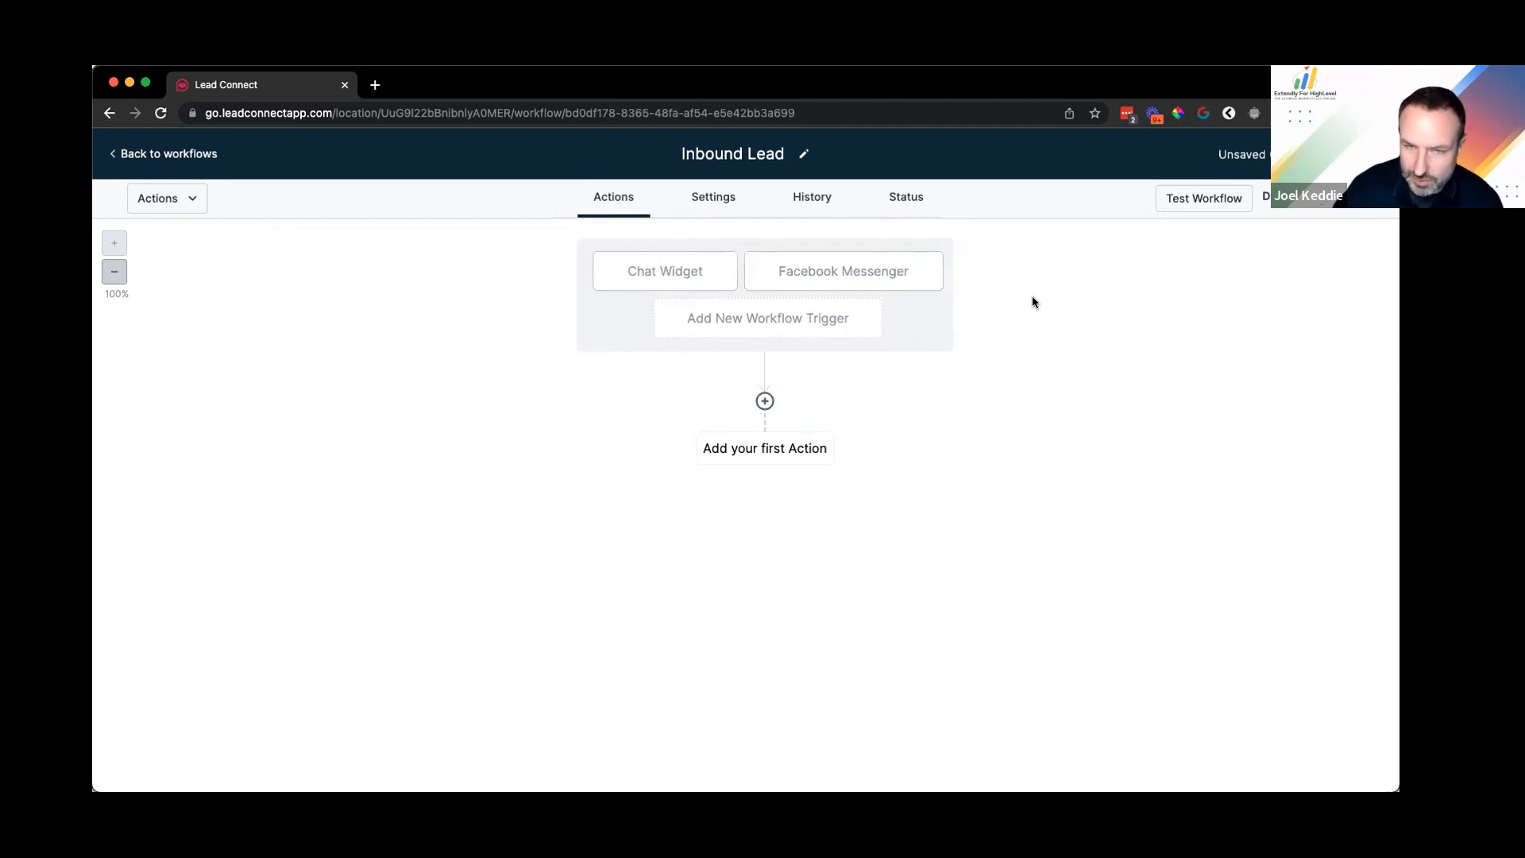
click(767, 400)
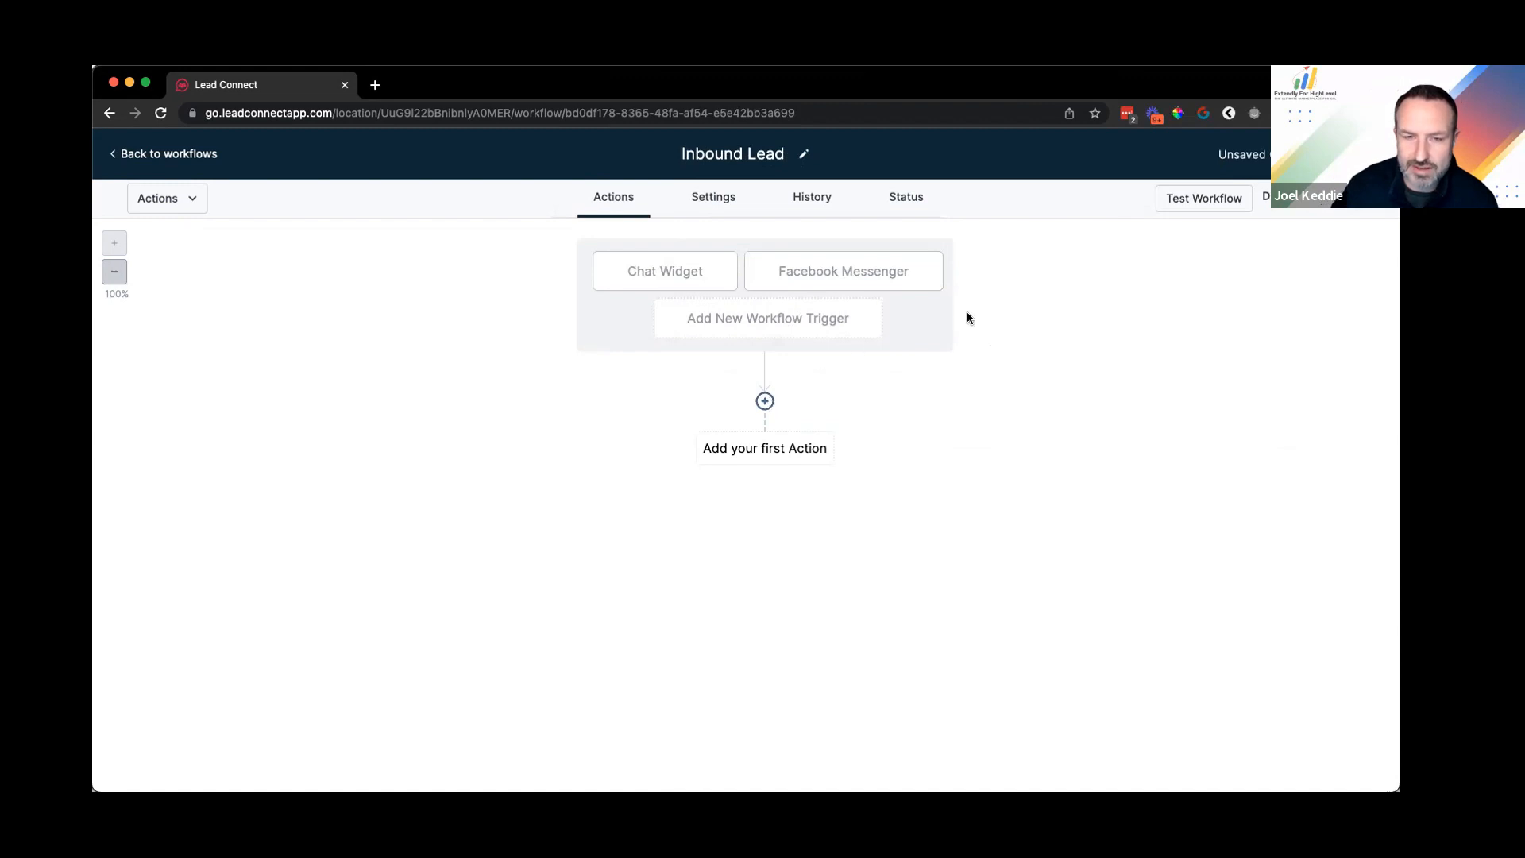
text(if)
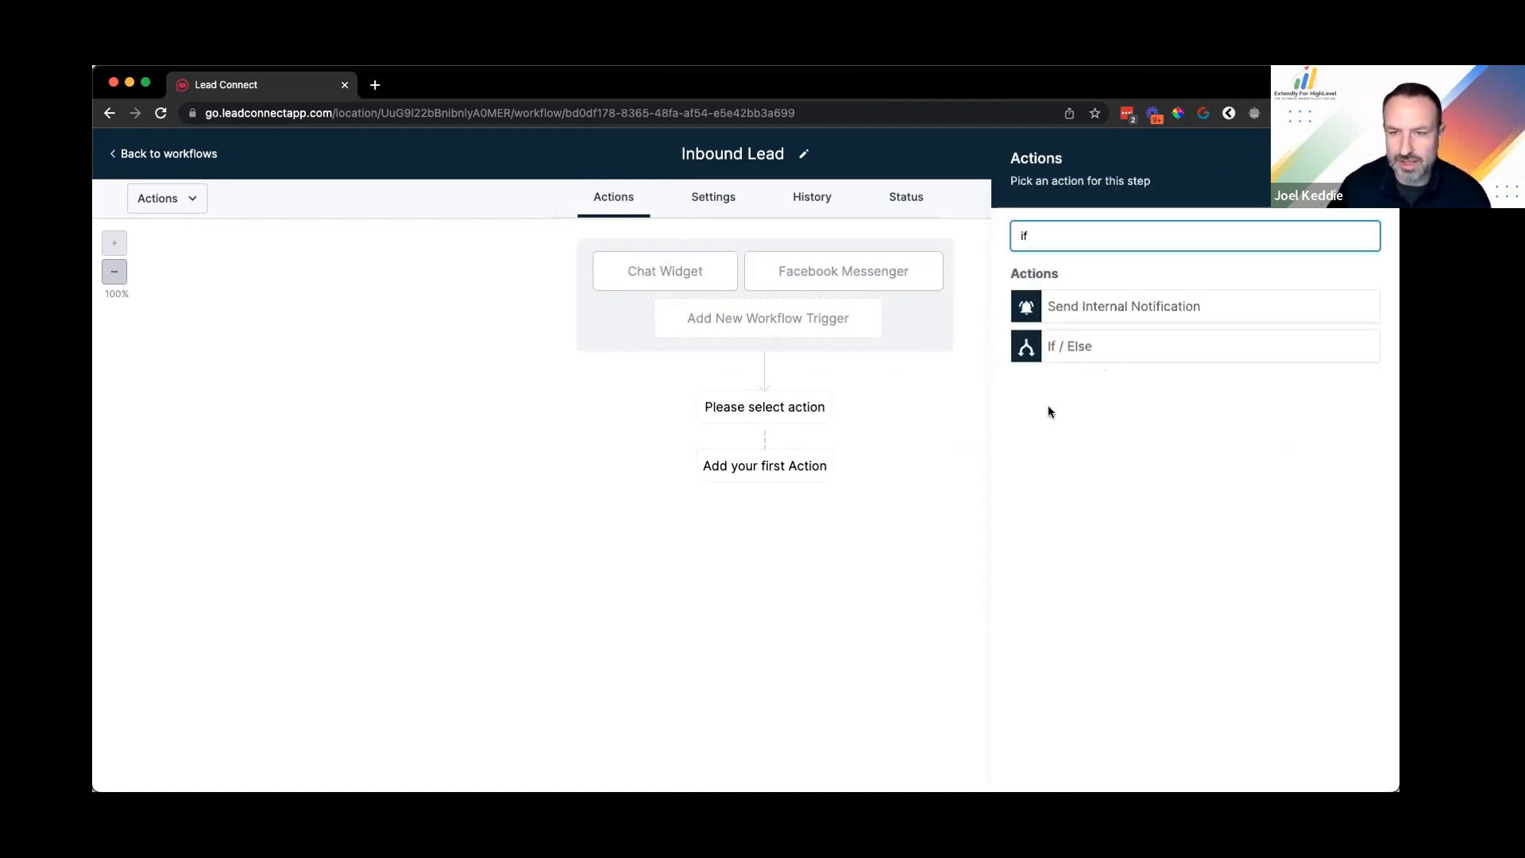
click(800, 508)
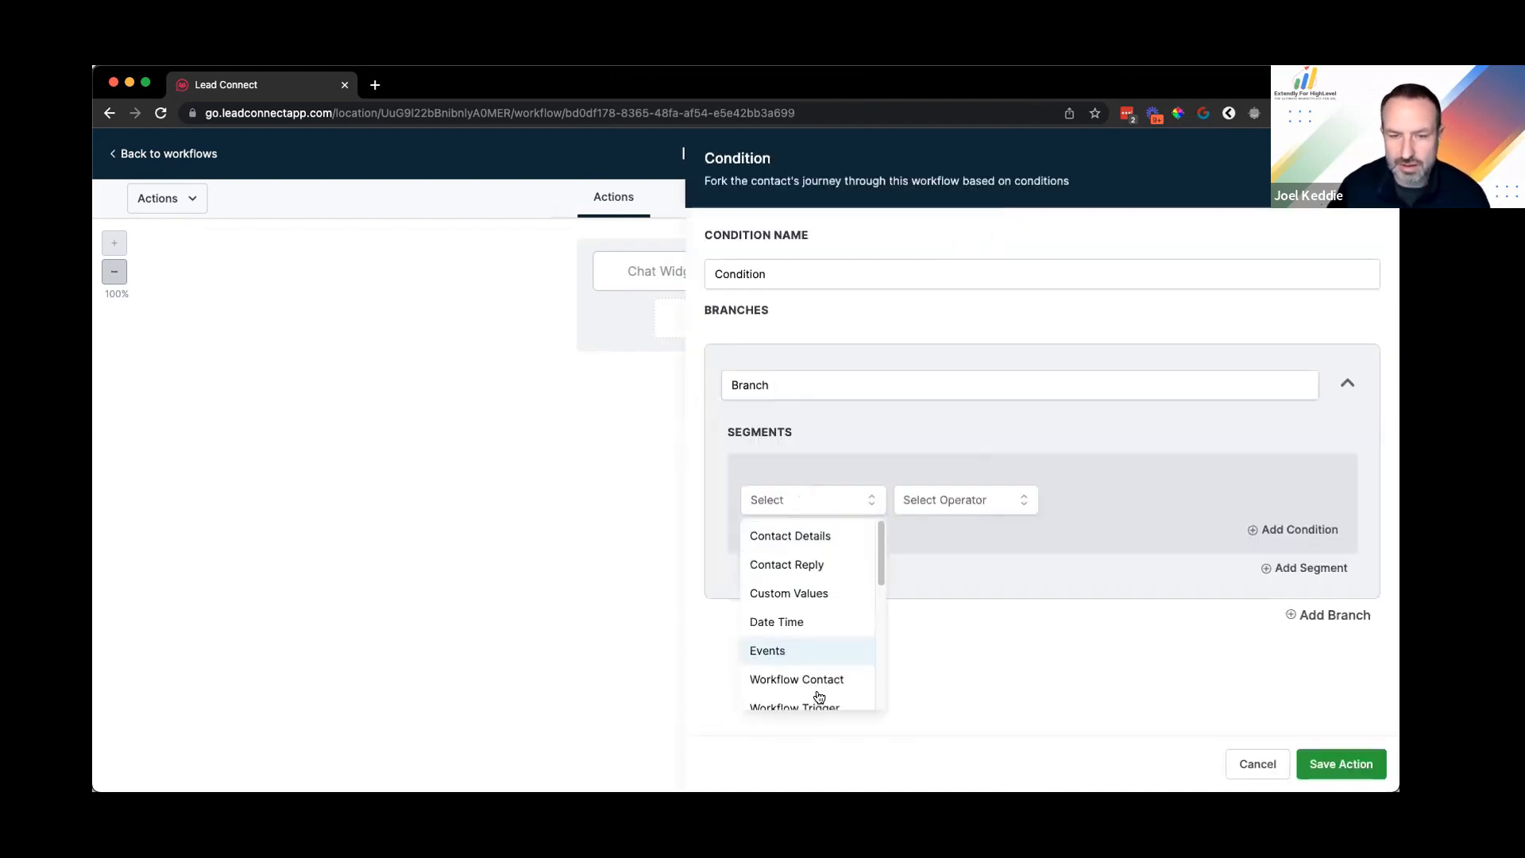
click(948, 512)
click(950, 534)
click(1157, 498)
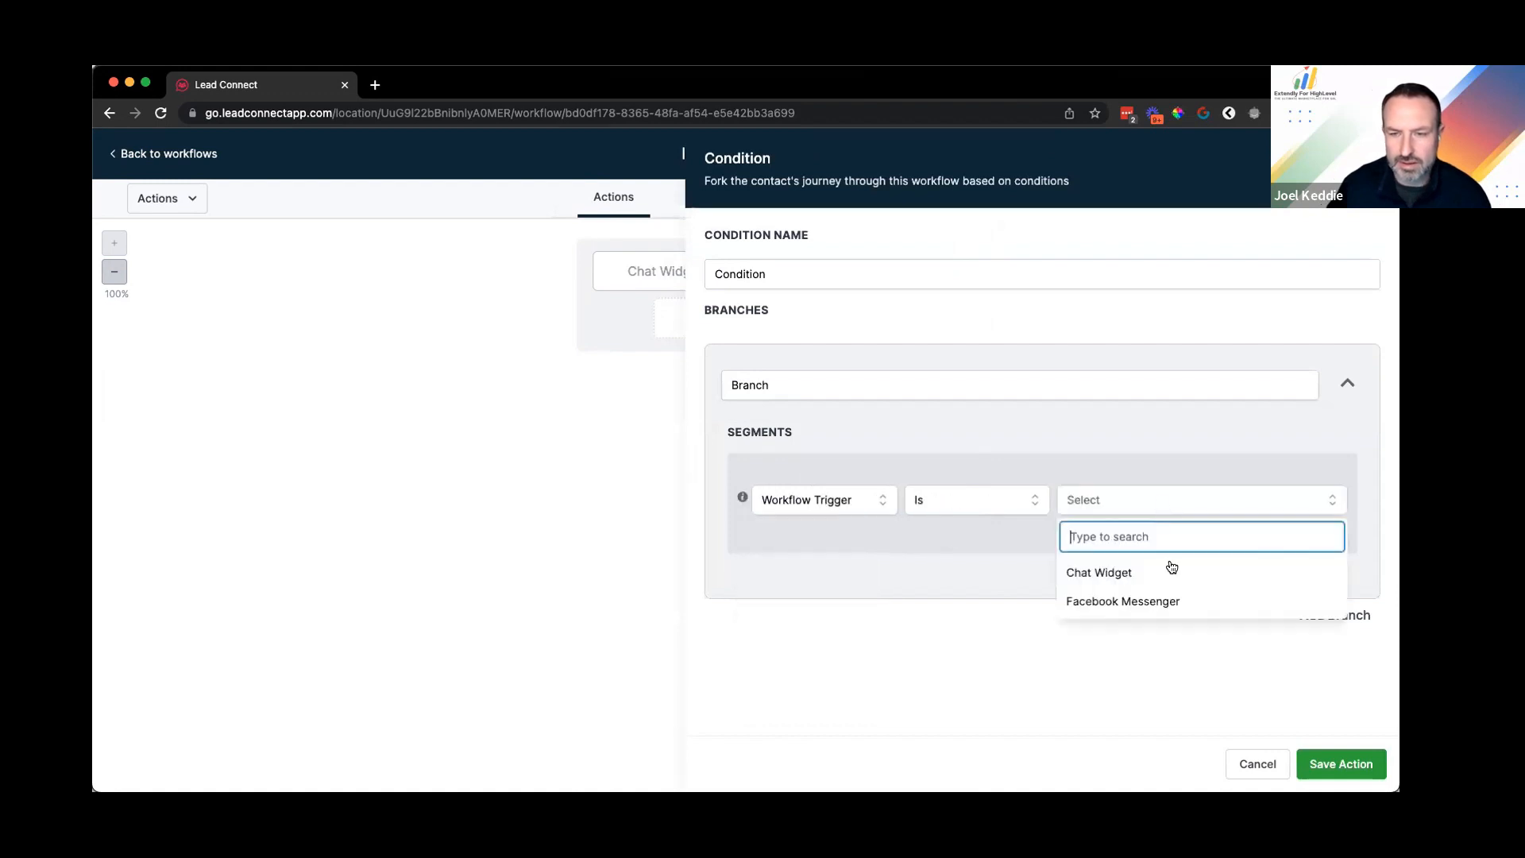
click(1364, 159)
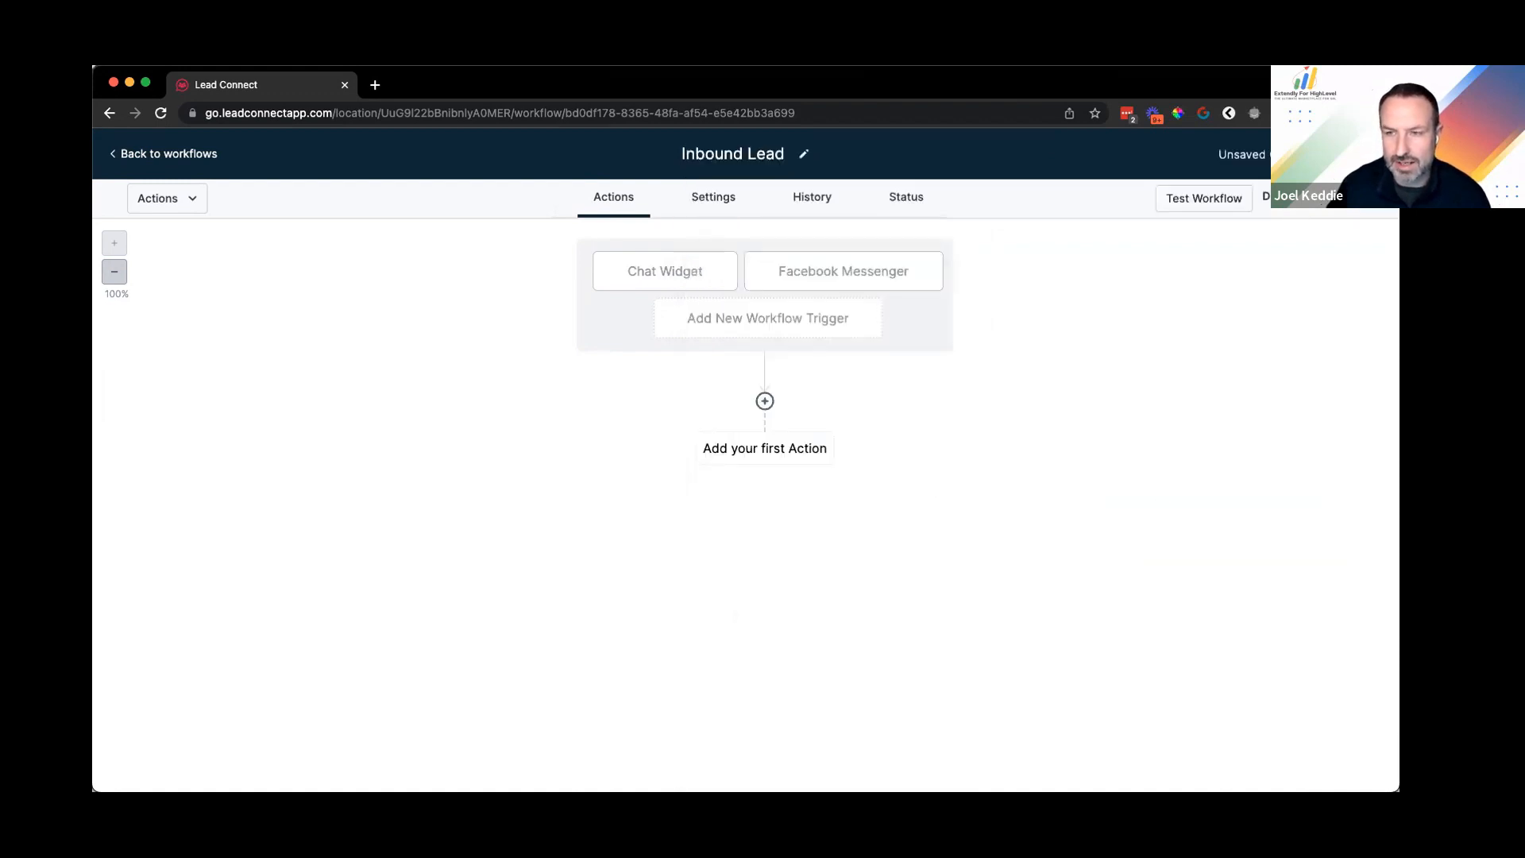
Step: Add a Customer Replied trigger filtered to the GMB Messaging reply channel and save it
click(817, 326)
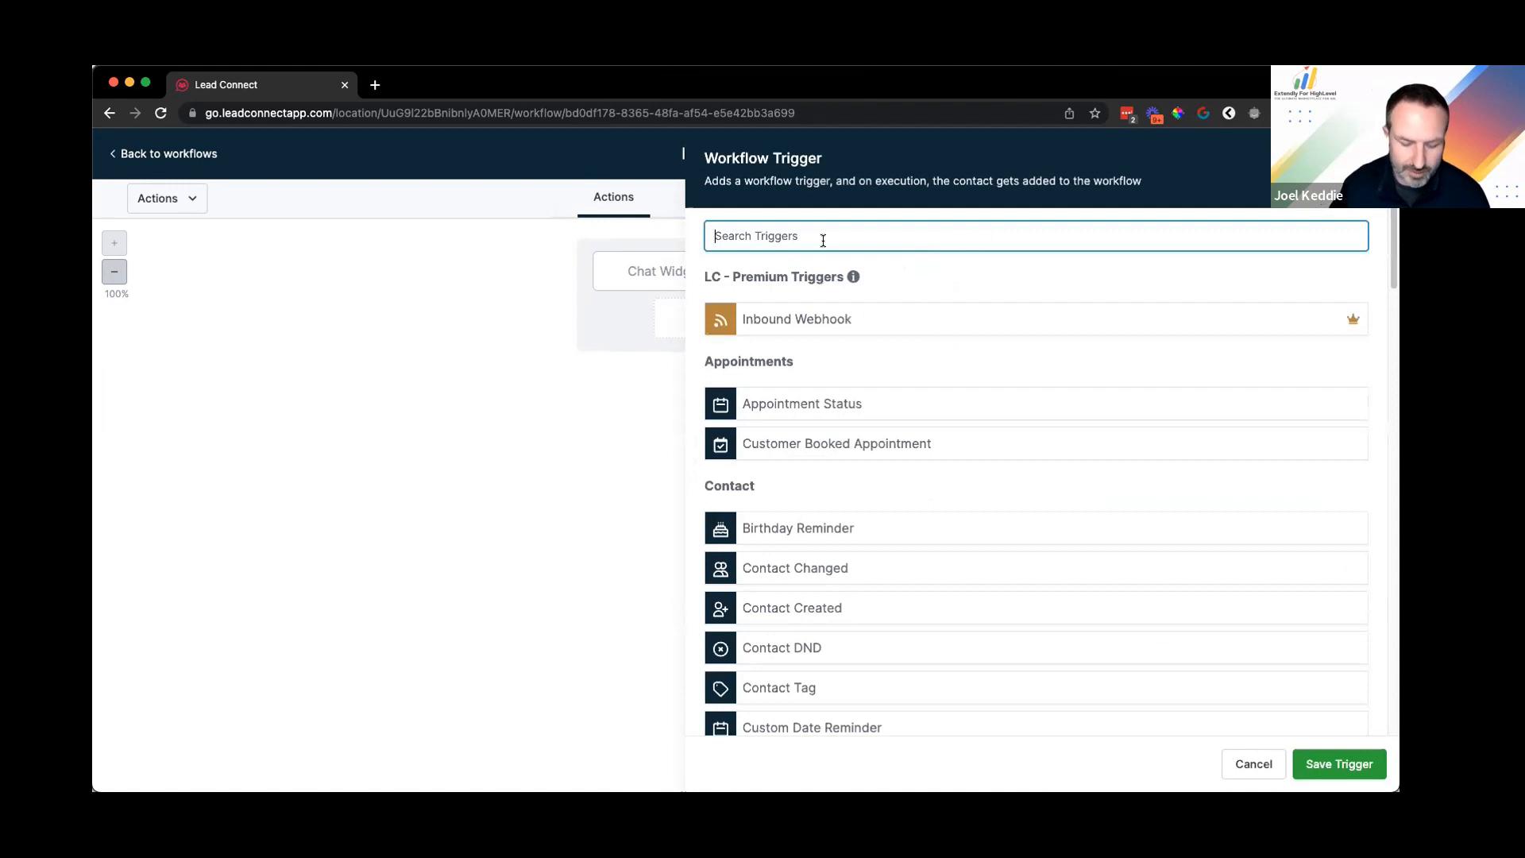
text(customer)
click(812, 402)
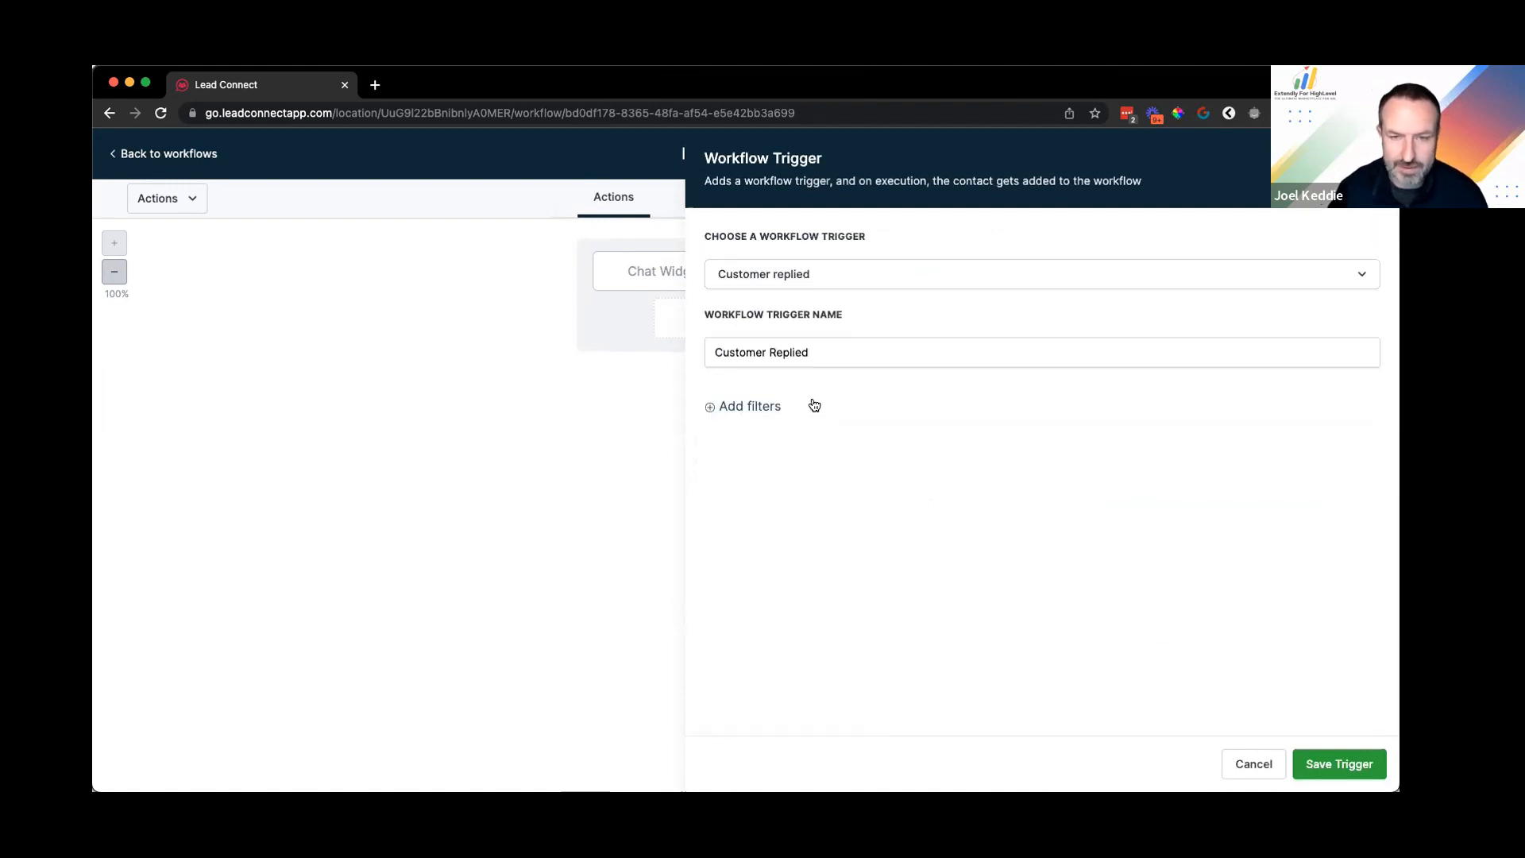
click(770, 406)
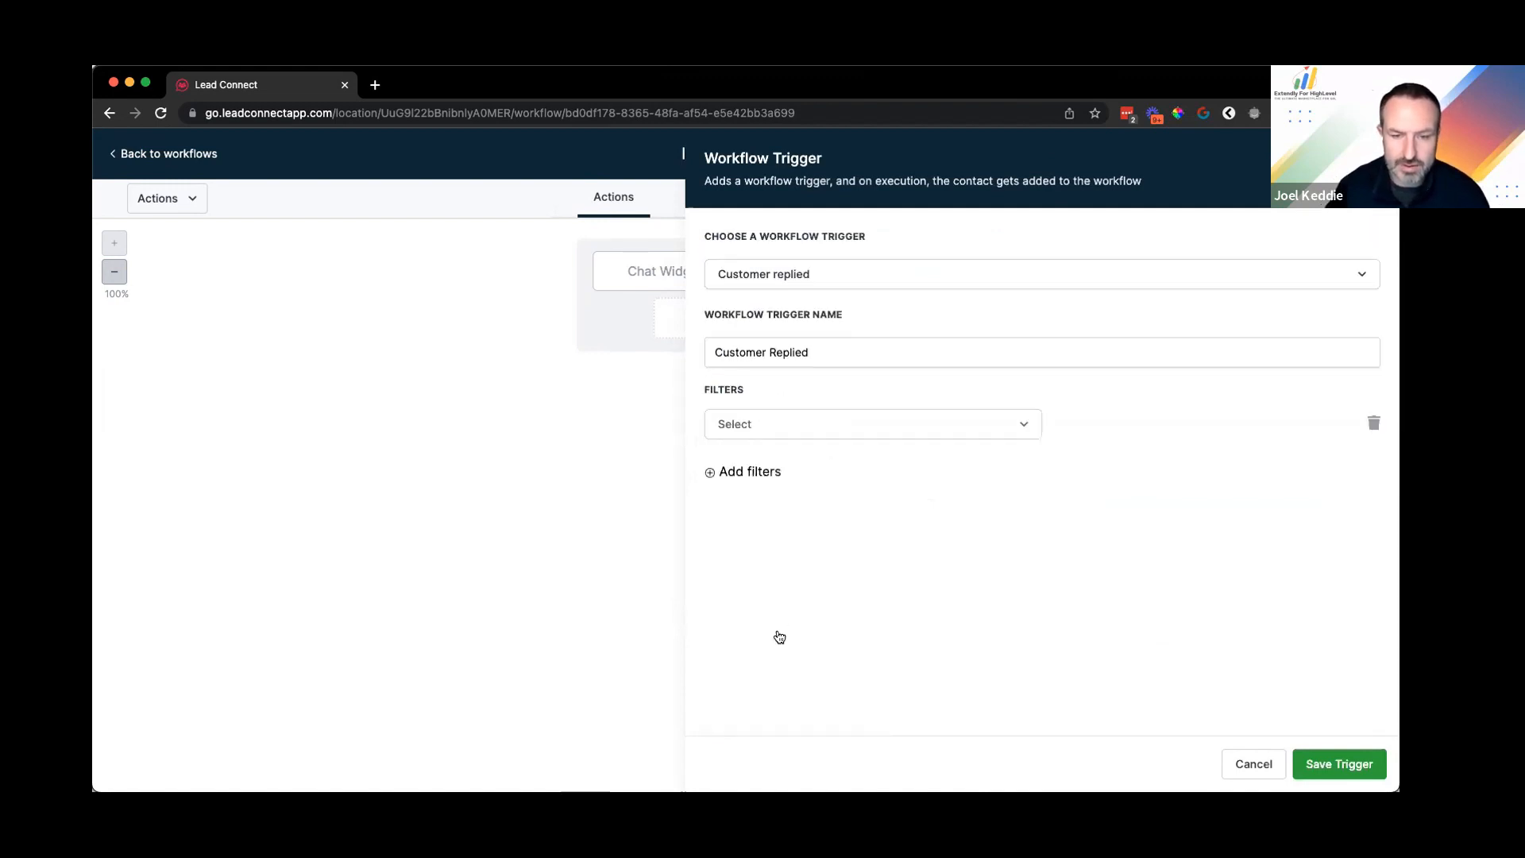
click(779, 671)
click(1141, 433)
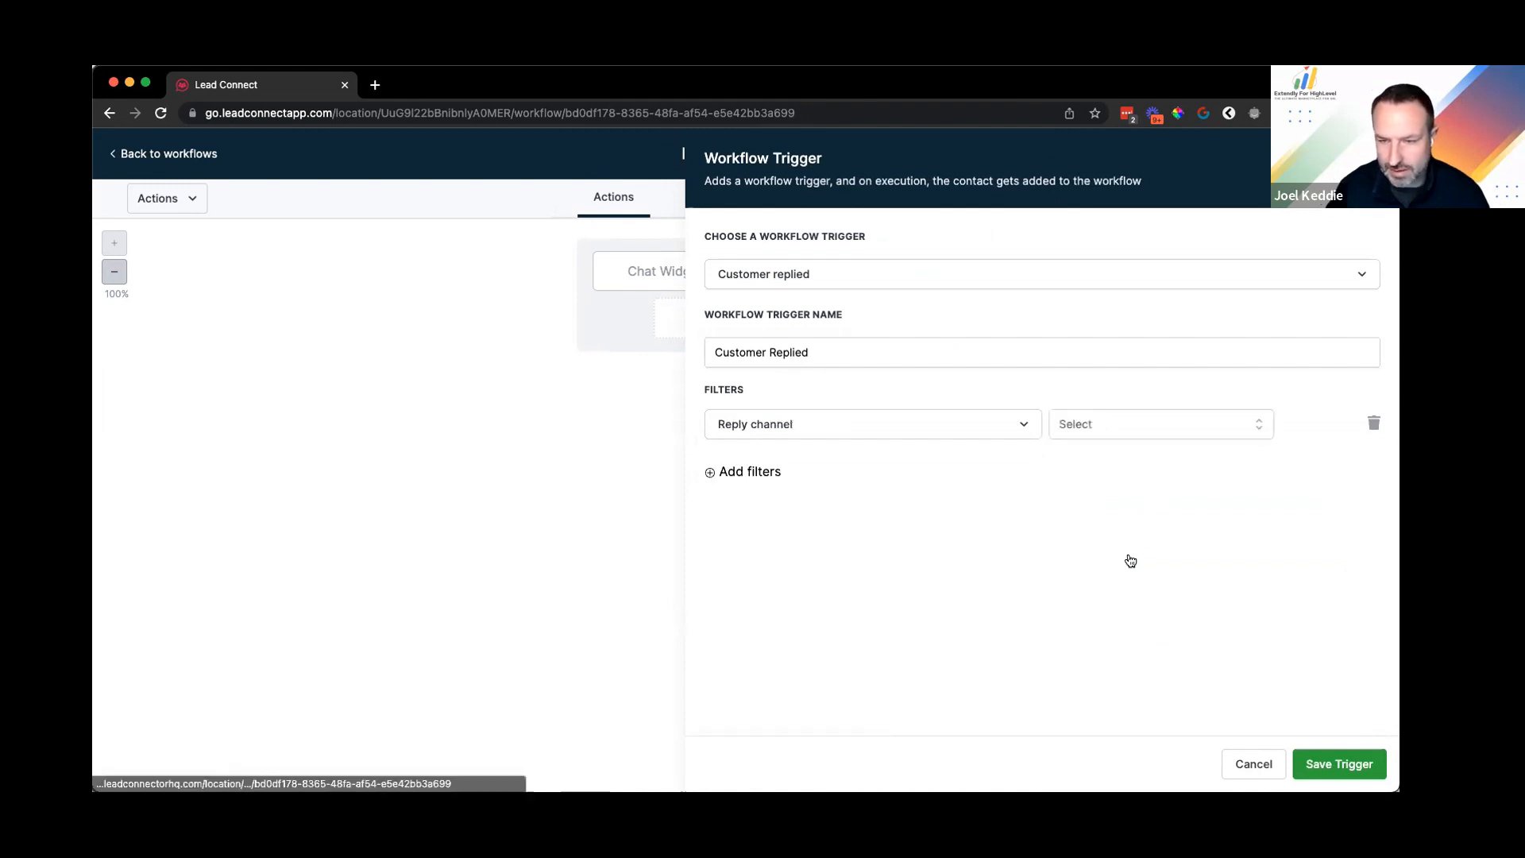
click(1132, 610)
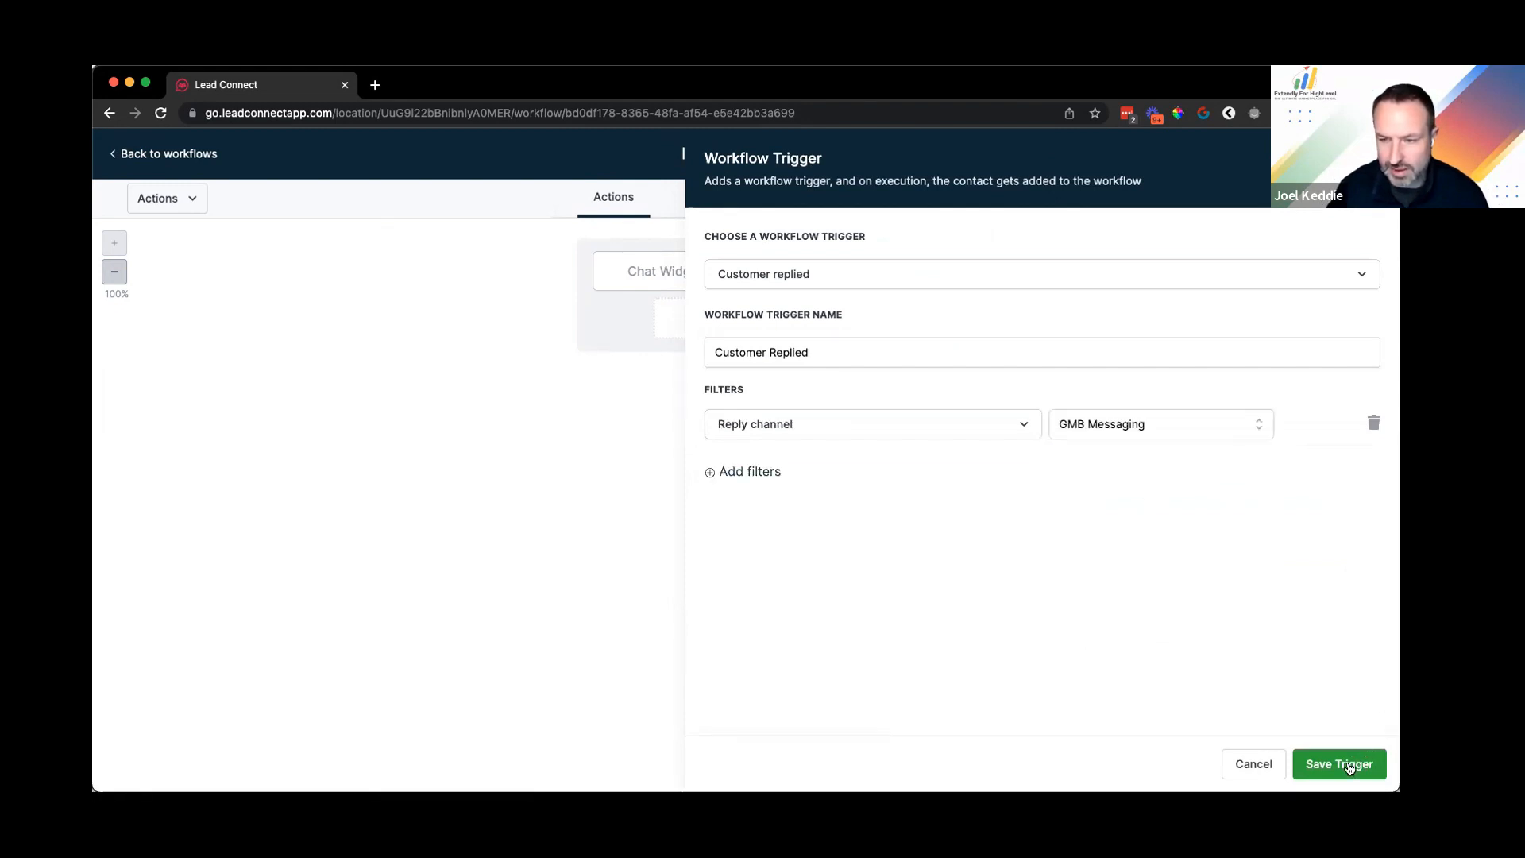
click(1355, 763)
Step: Rename the new trigger to 'GMB Message' and save it
click(902, 278)
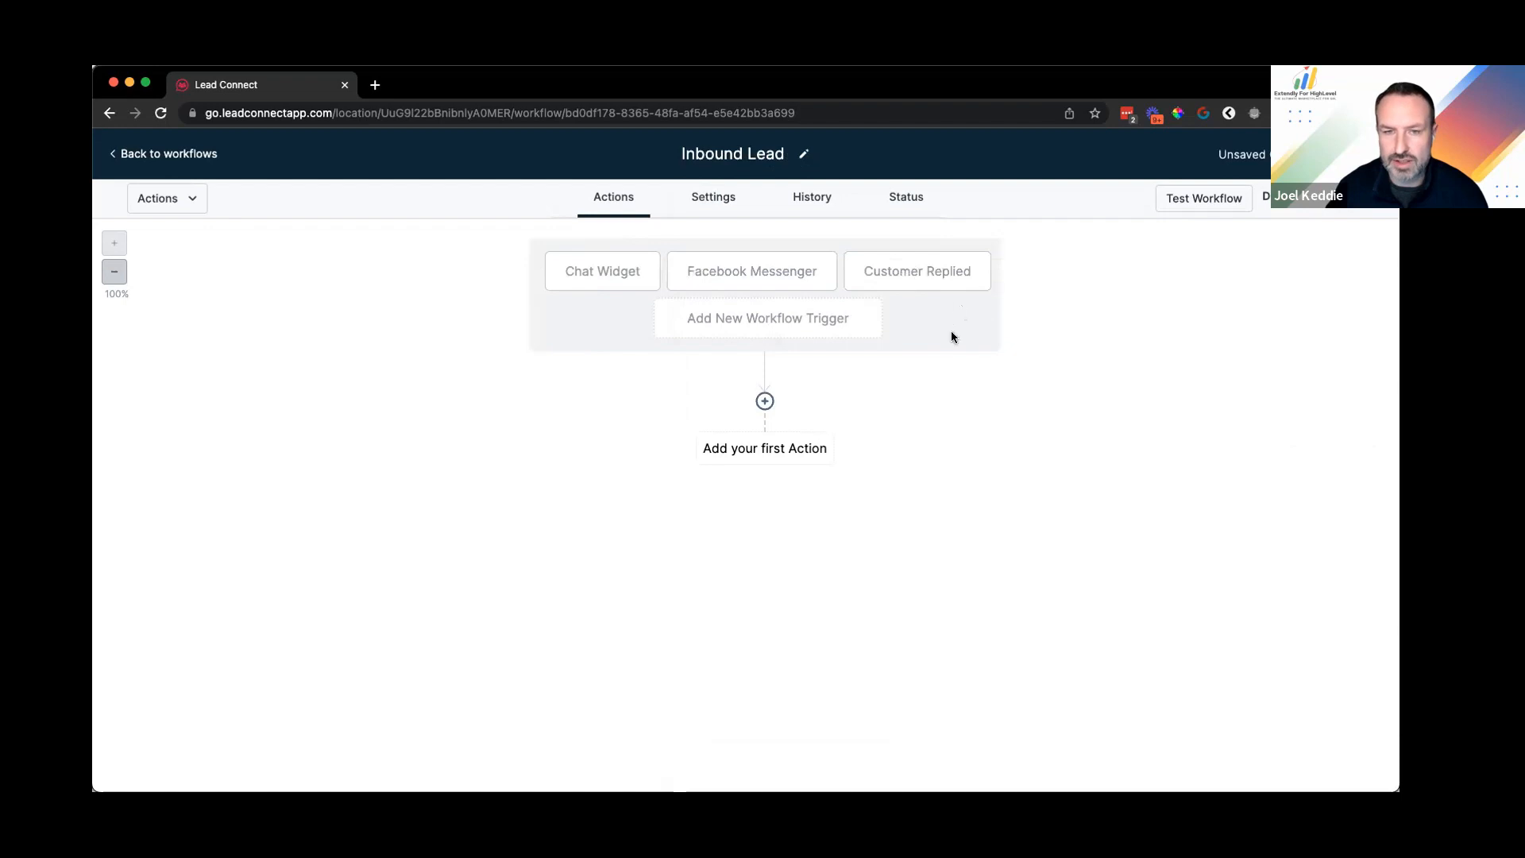
triple_click(919, 345)
text(GMB Messe)
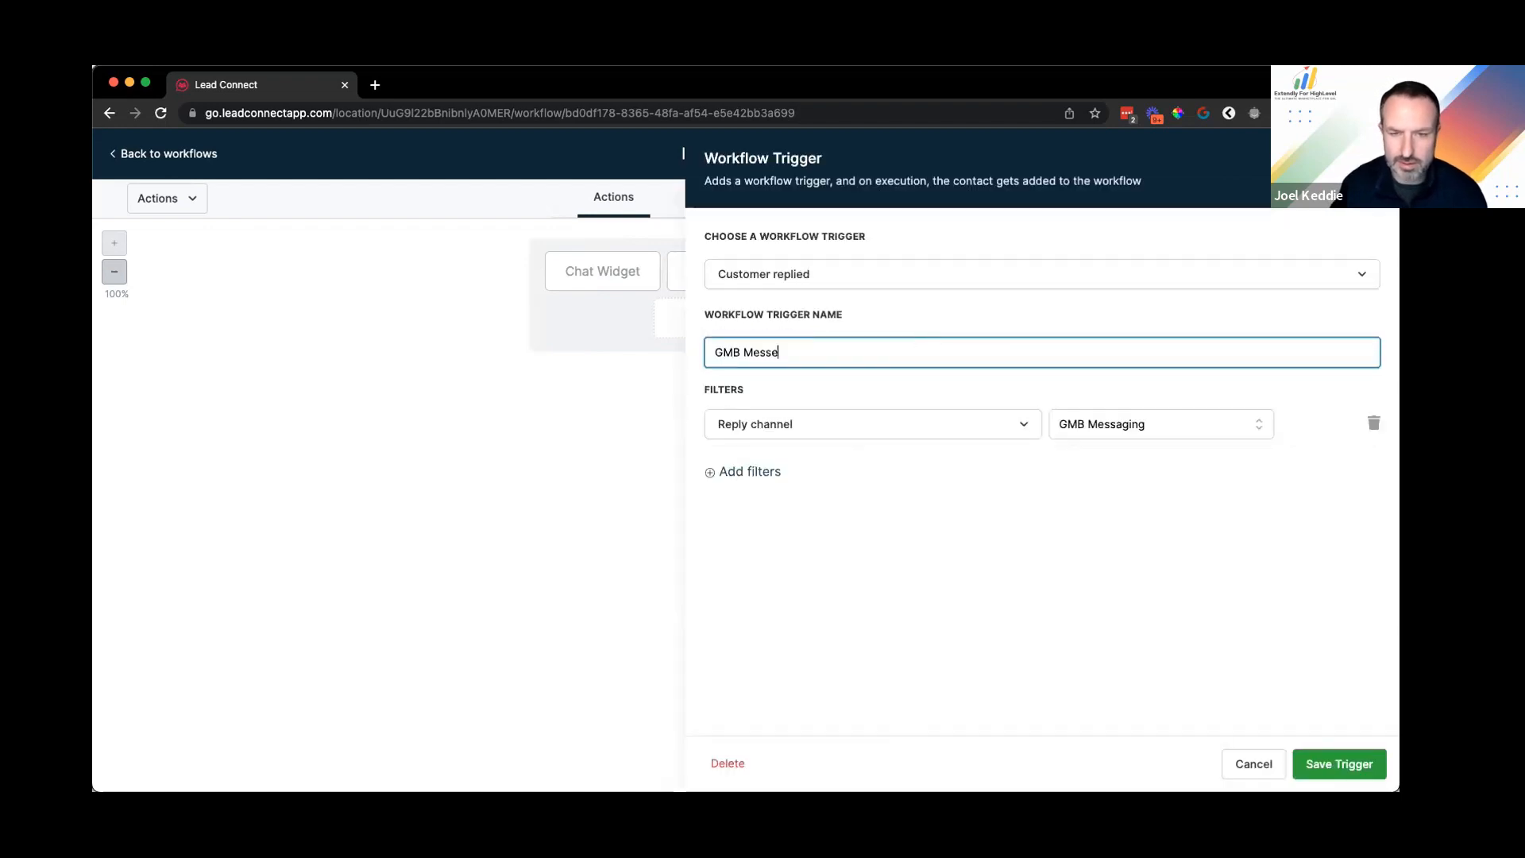
key(BackSpace)
text(ag)
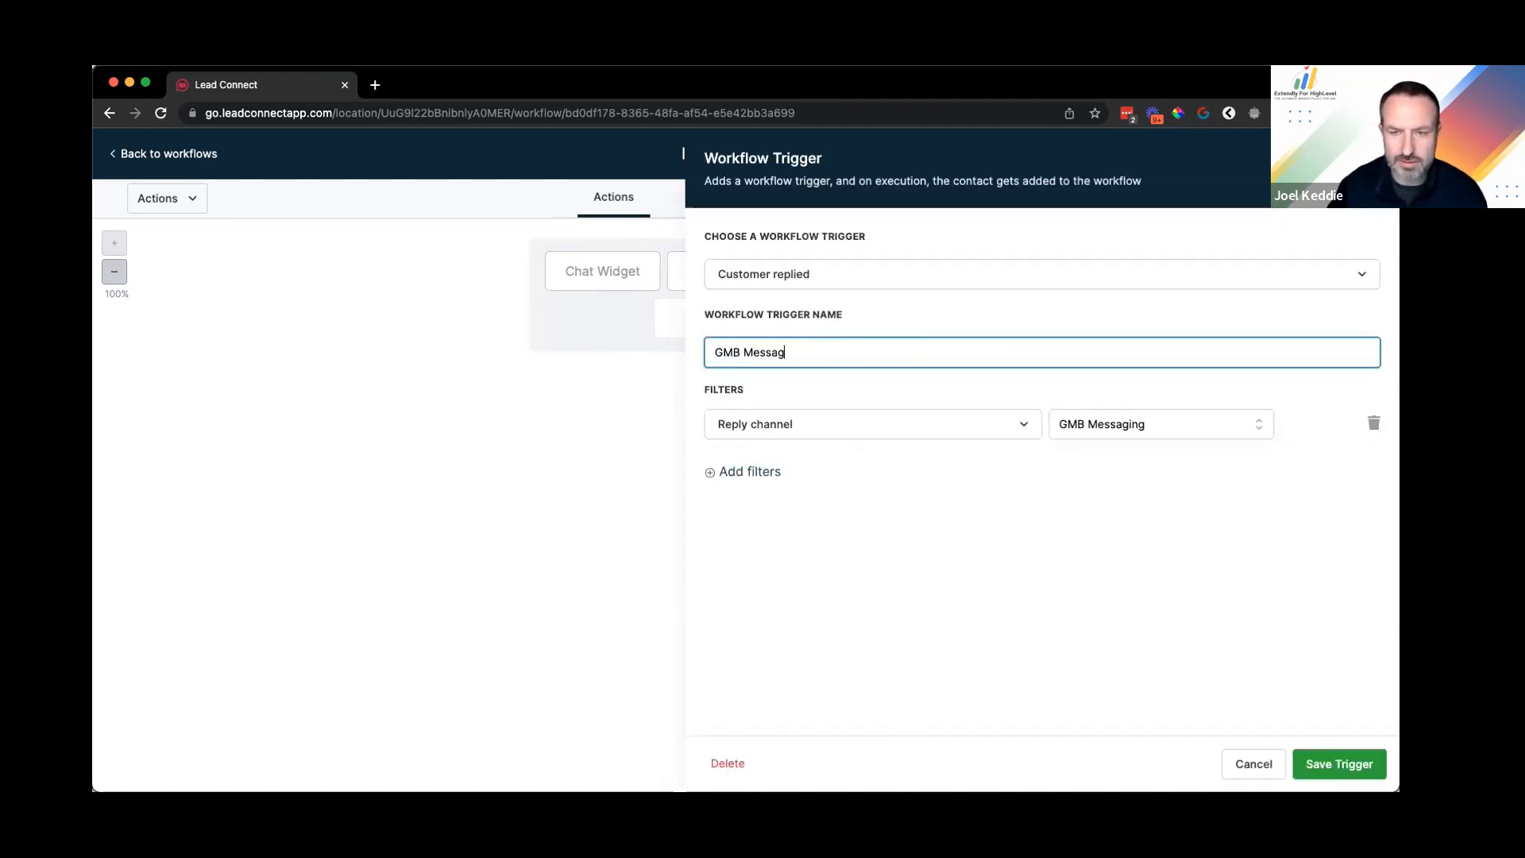
text(e)
click(1348, 765)
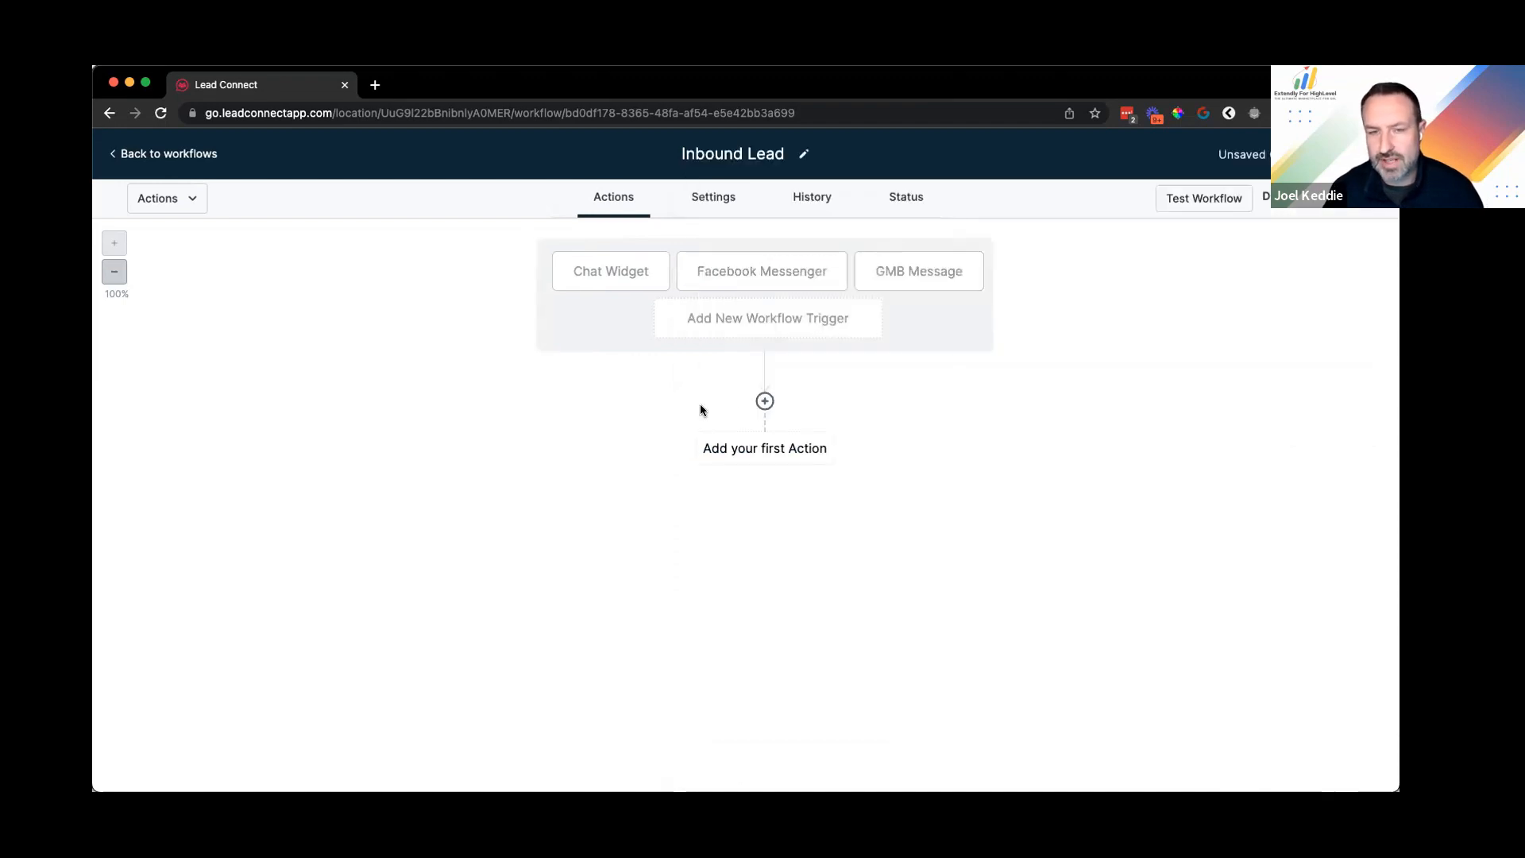
Step: Start an If / Else action with a Workflow Trigger Is condition, then discard it
click(765, 403)
text(if)
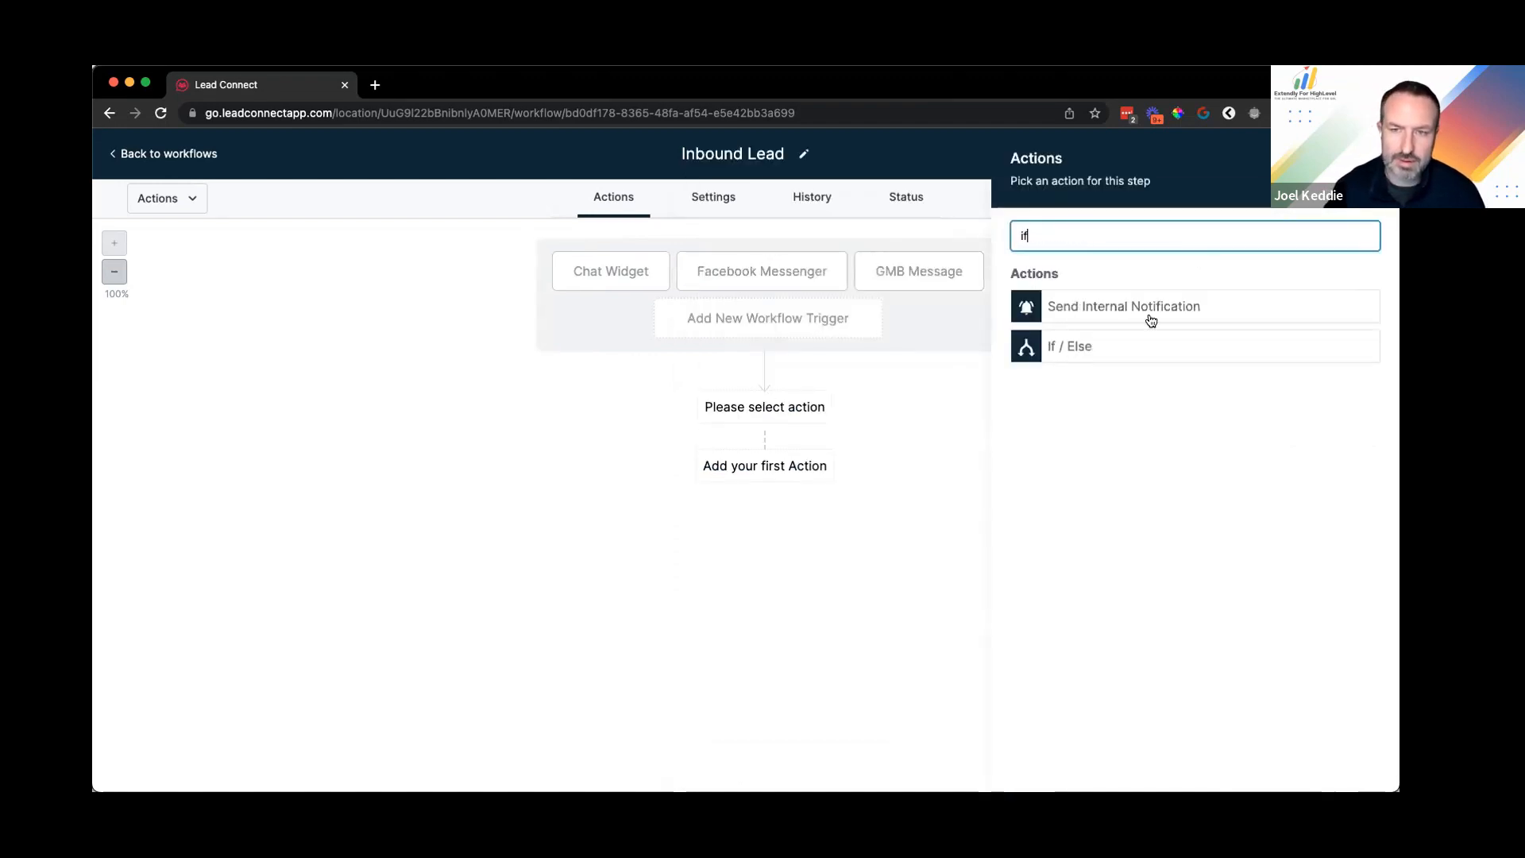
click(1063, 346)
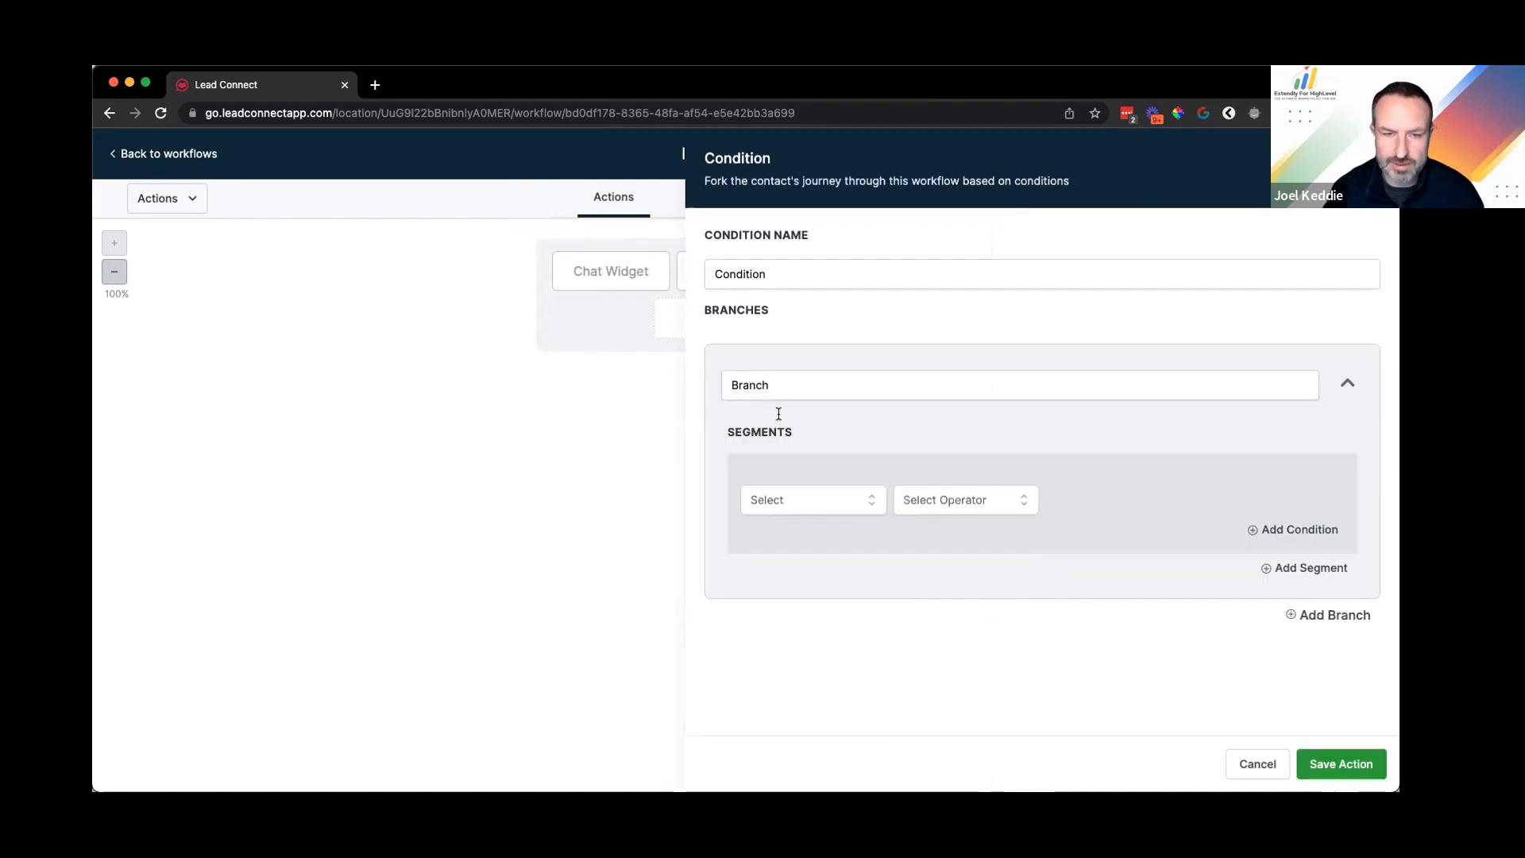
click(779, 499)
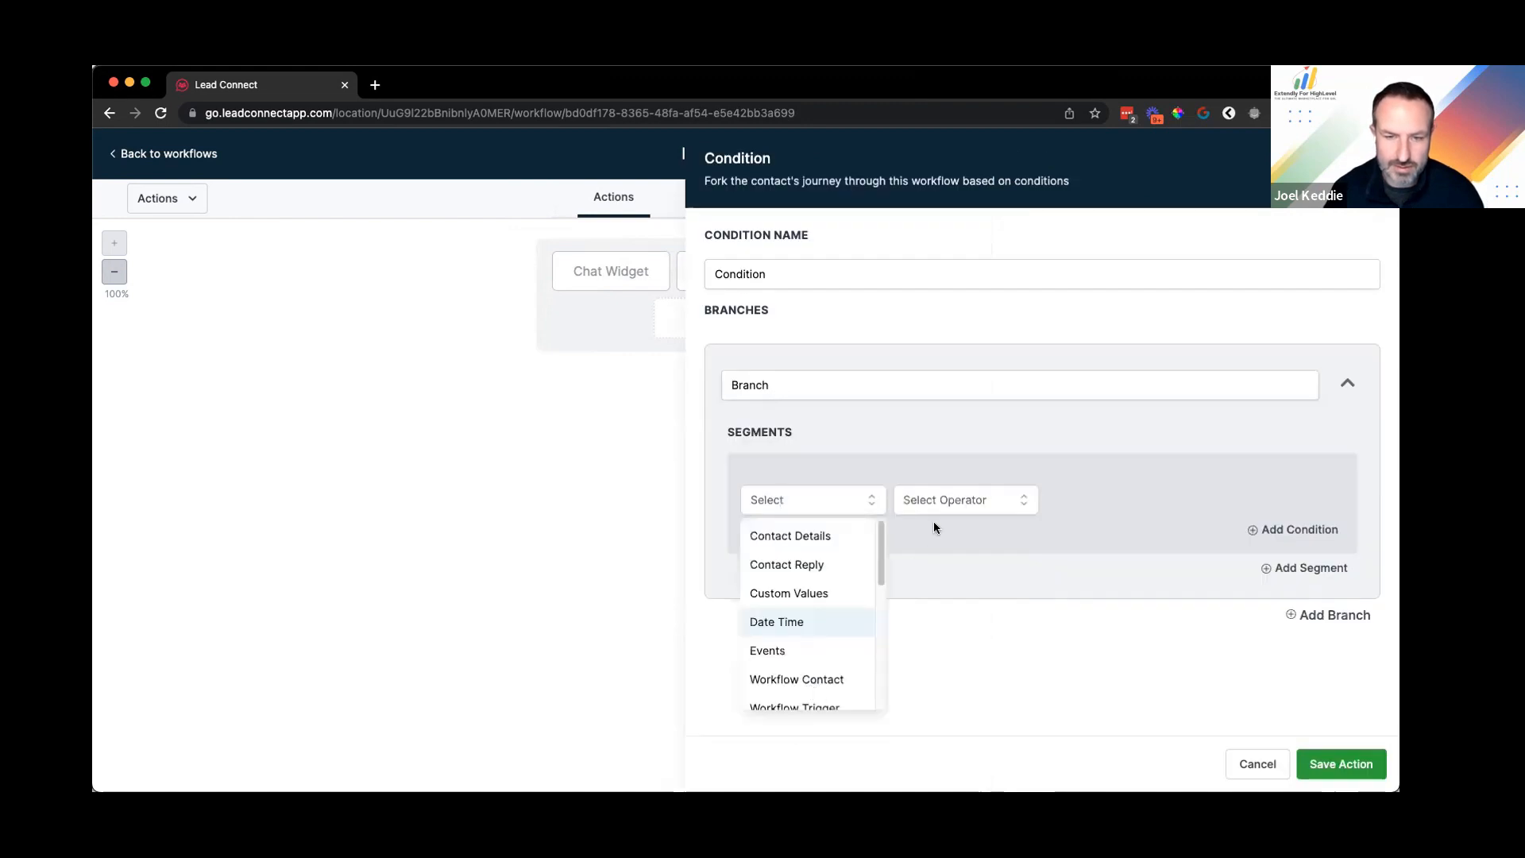
click(806, 706)
click(1098, 497)
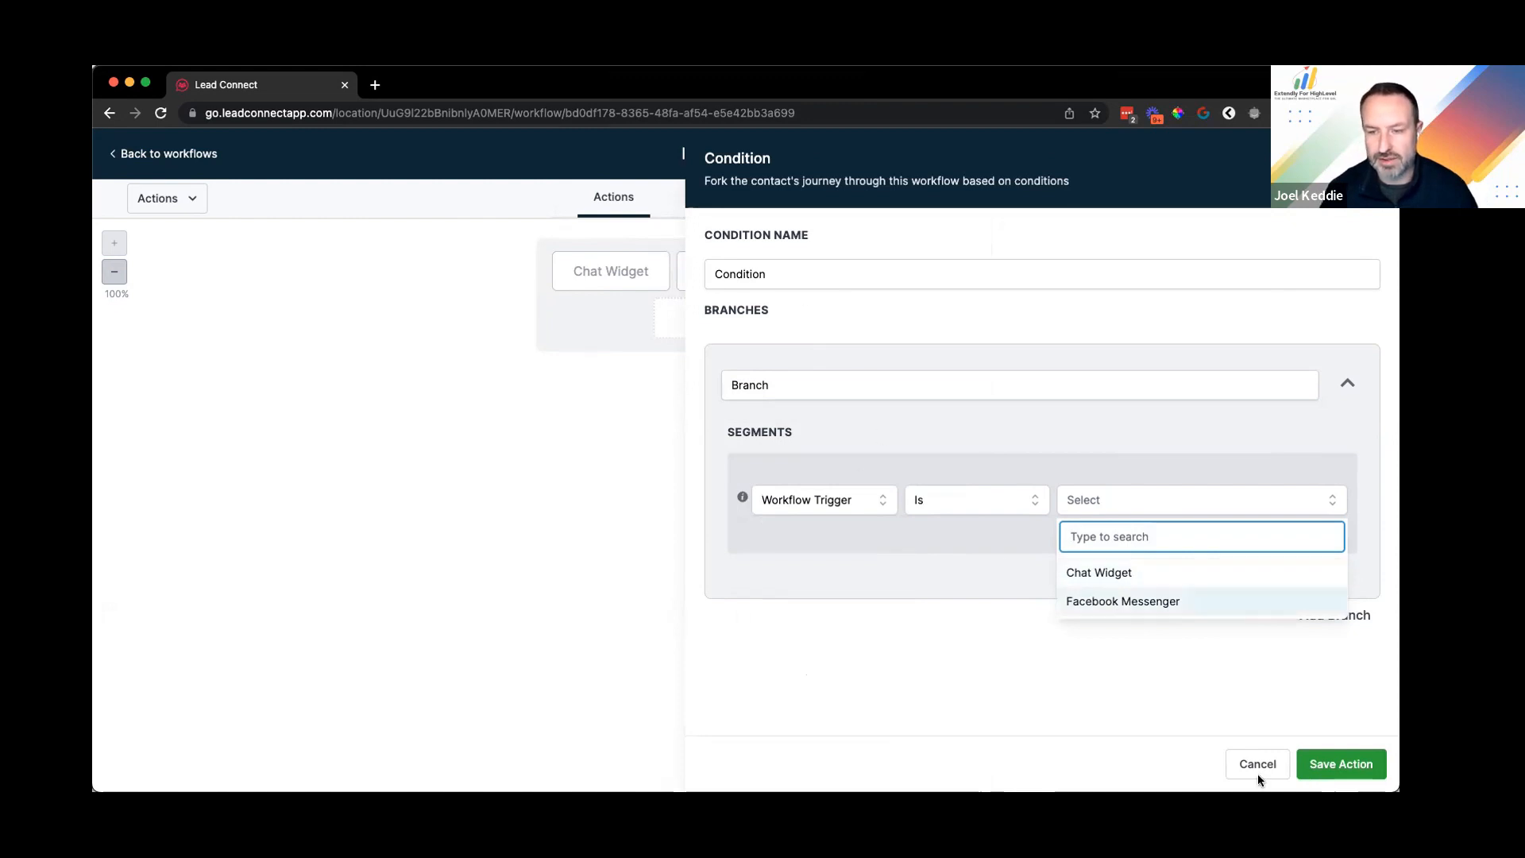
key(Escape)
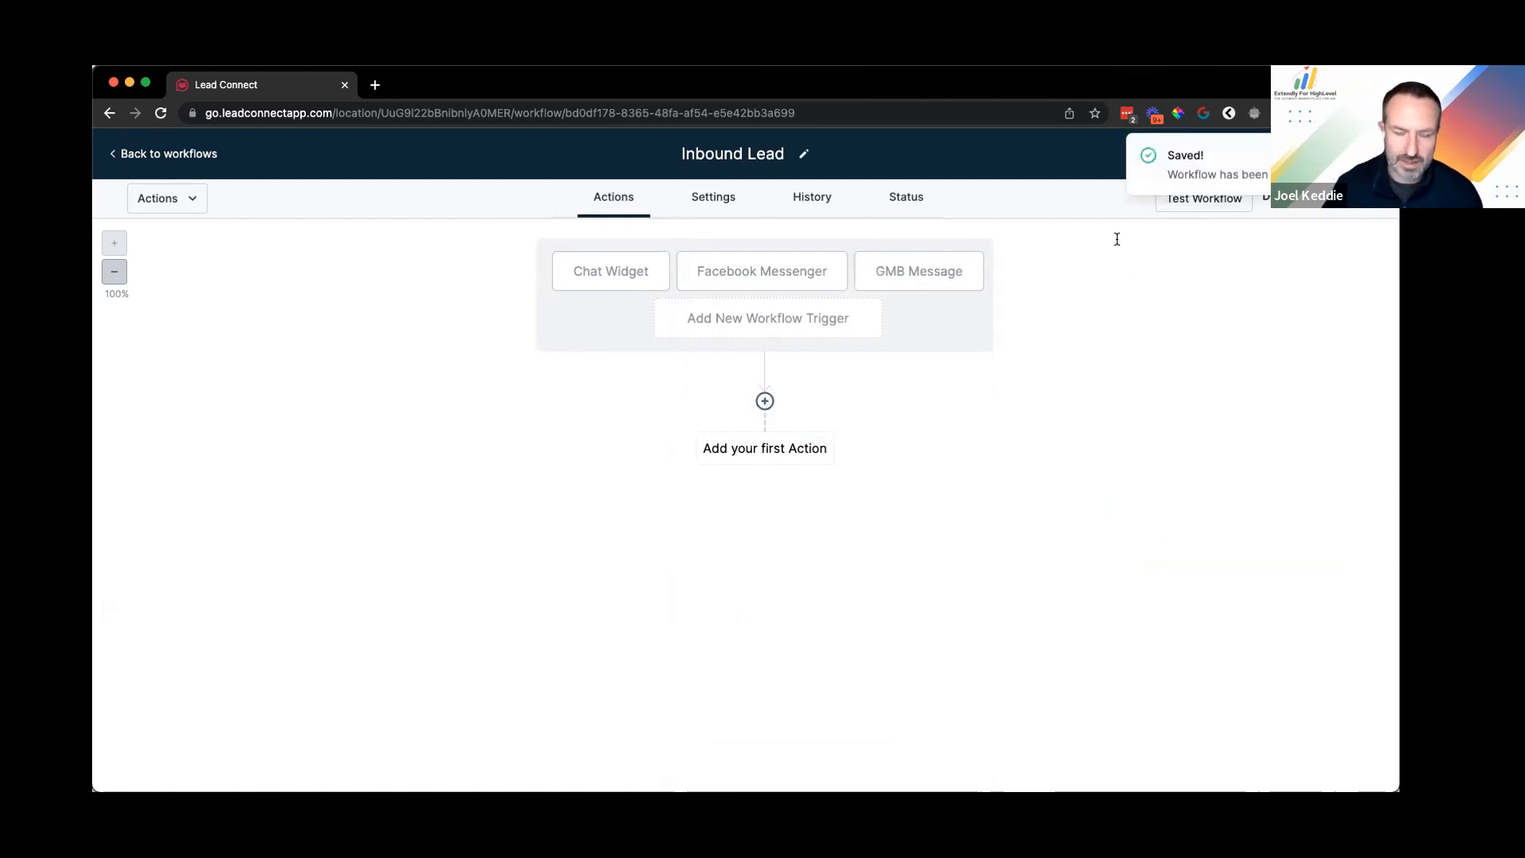
Step: Add an If / Else condition set to Workflow Trigger Is, then close it without saving
text(if)
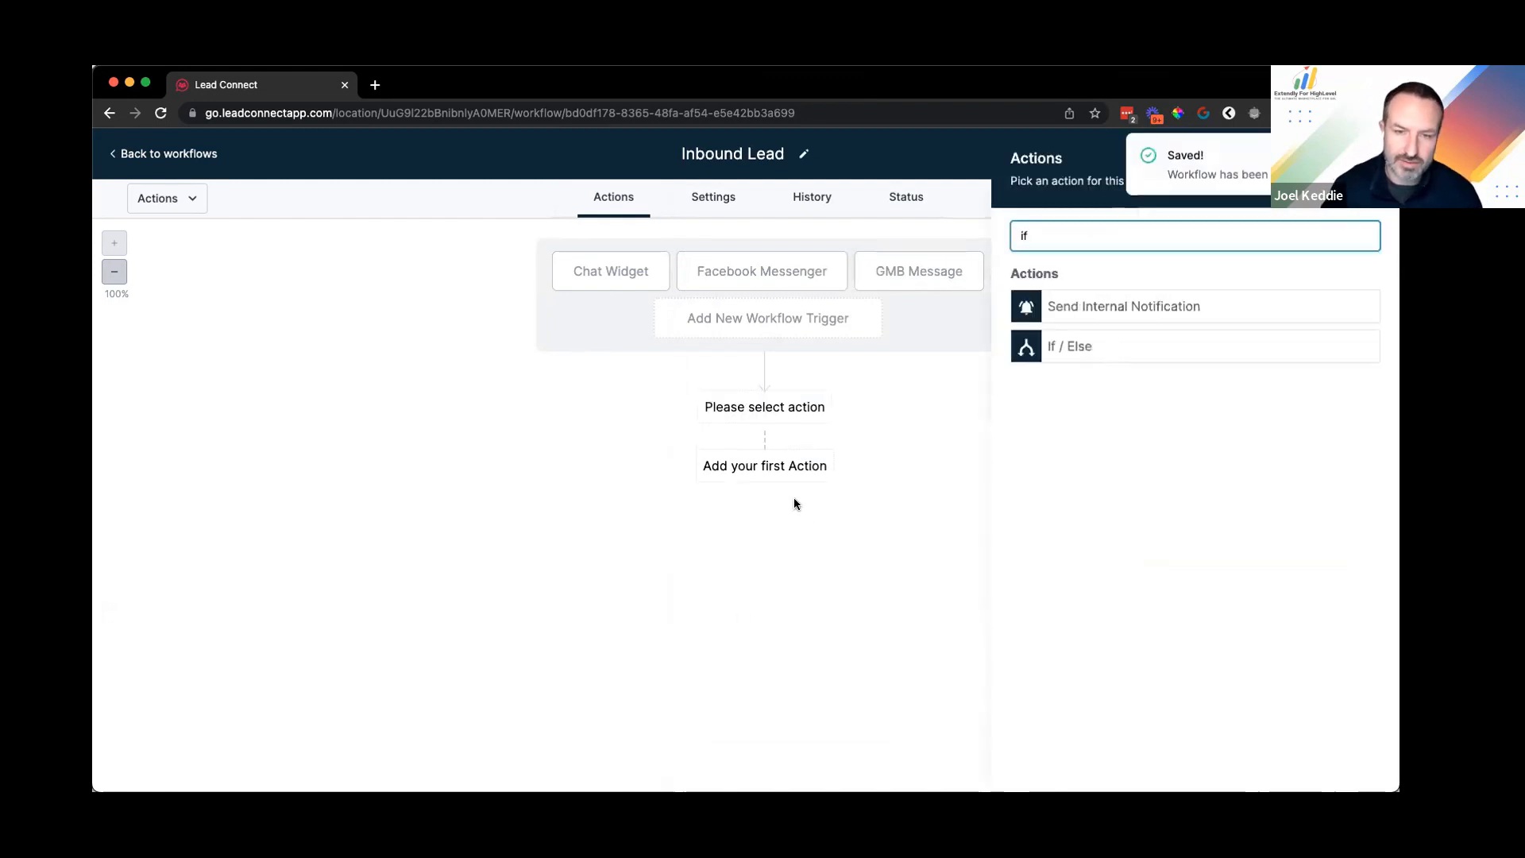
key(Return)
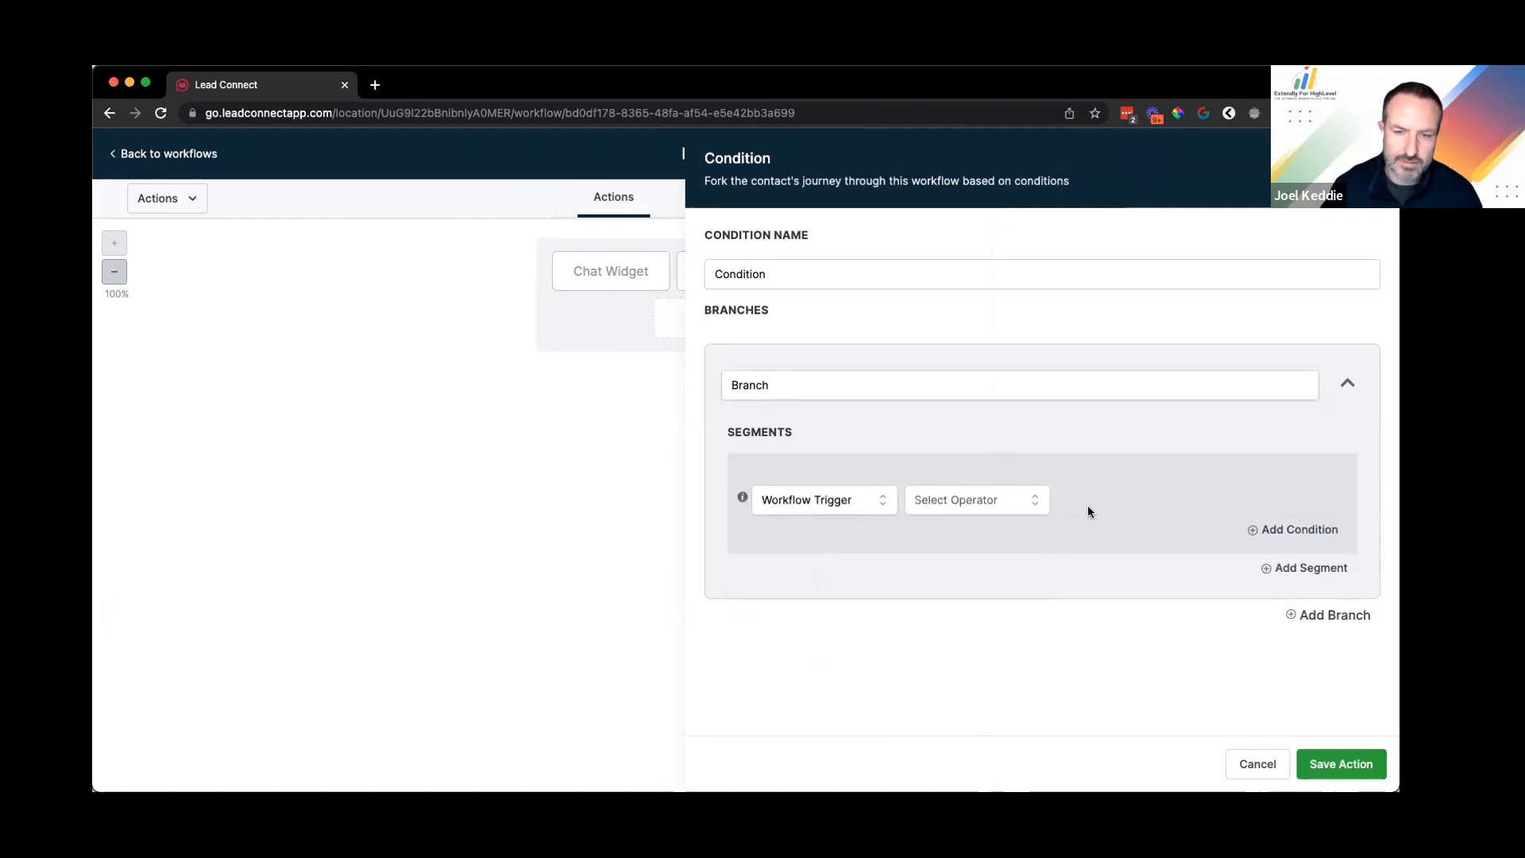
click(1088, 505)
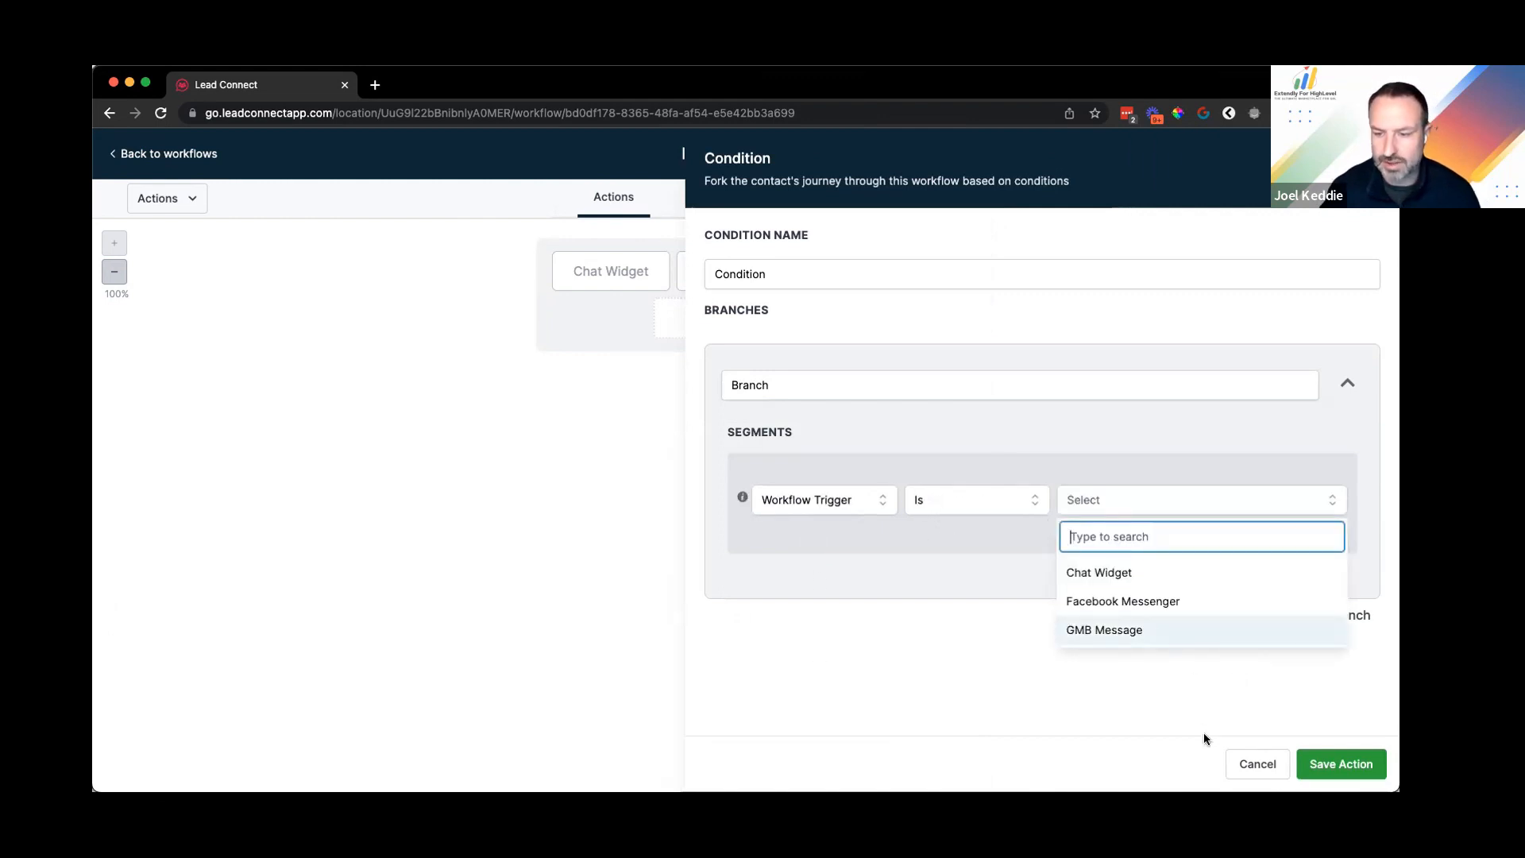
key(Escape)
key(Escape)
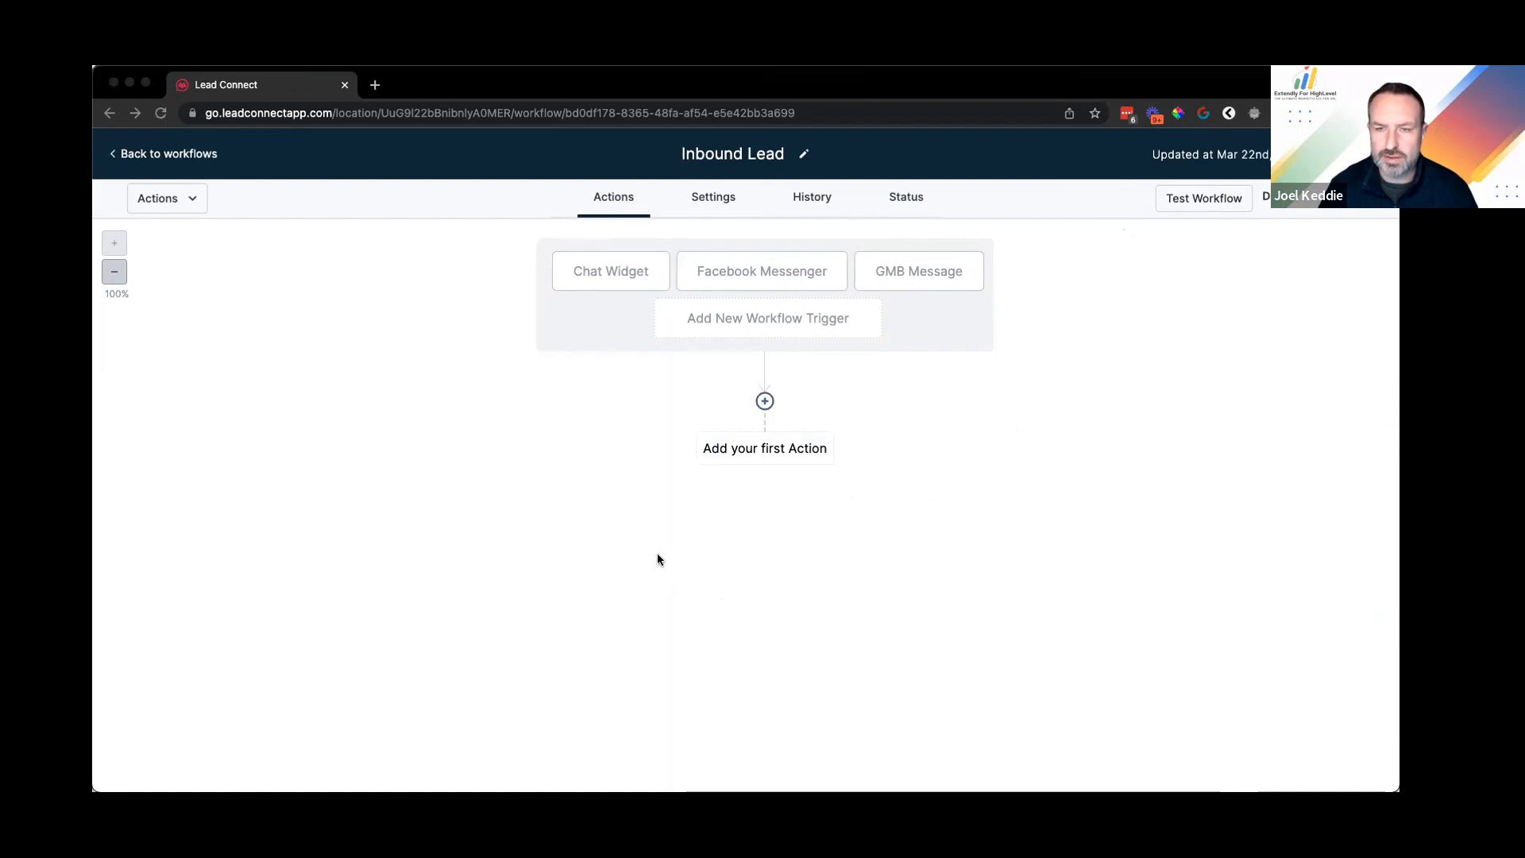
Step: Add an Add Contact Tag action applying a newly created lead-chatwidget tag
click(772, 280)
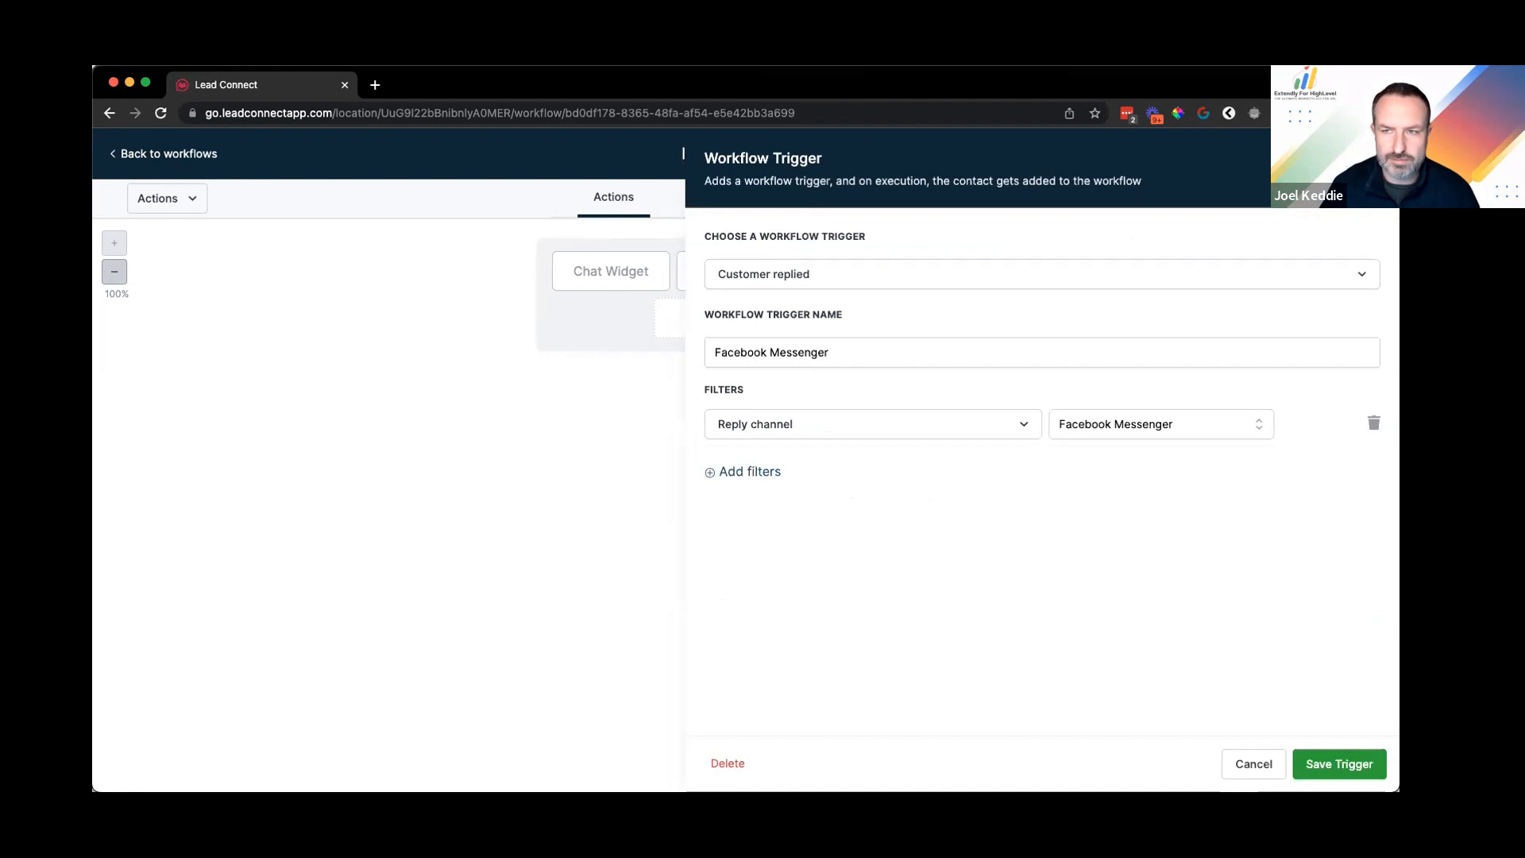
key(Escape)
click(765, 402)
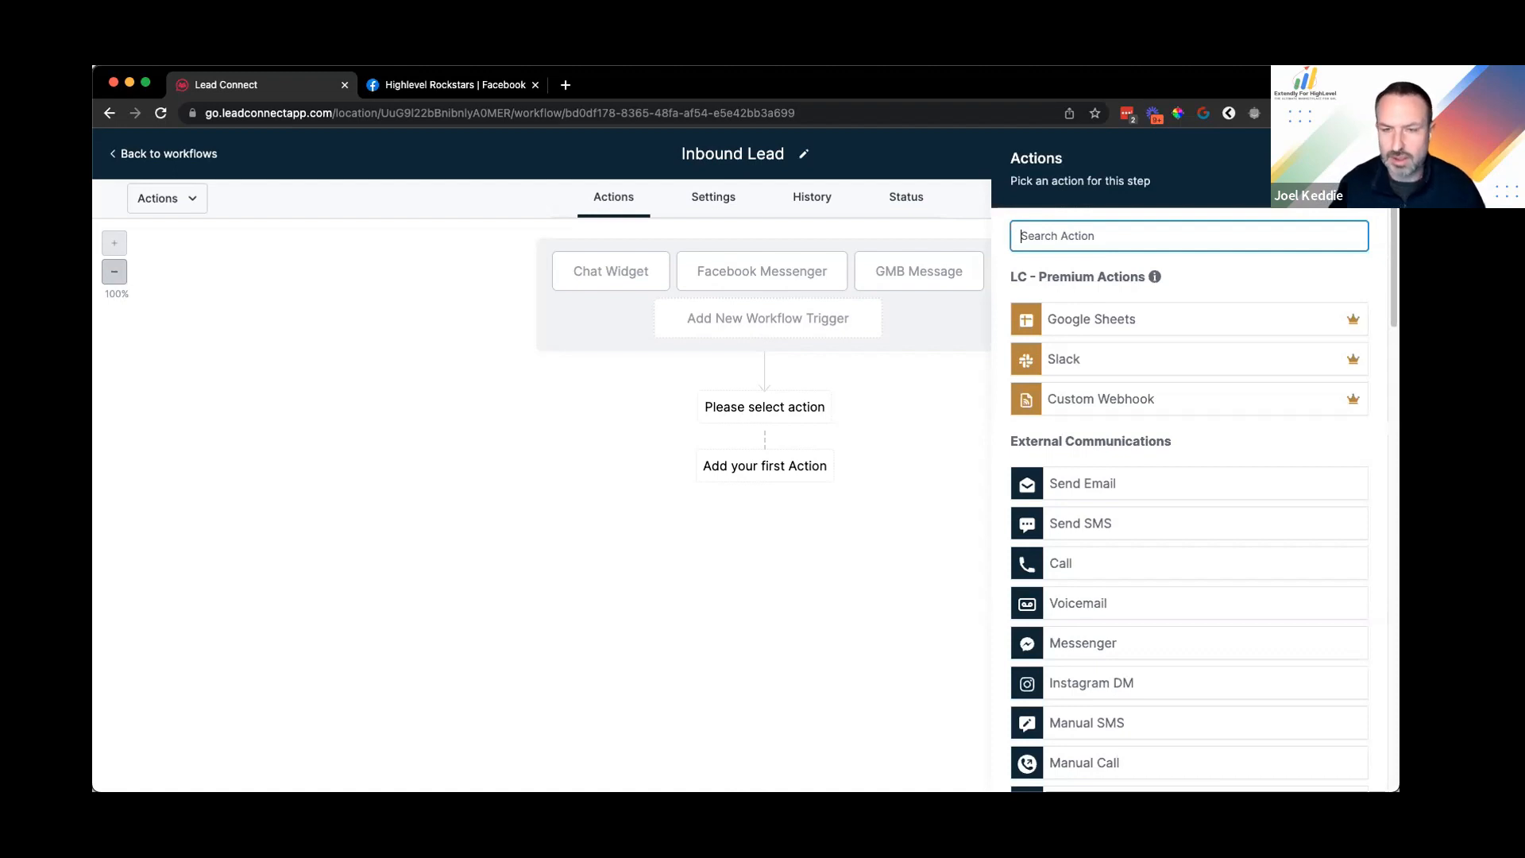
text(tag)
click(1091, 352)
click(1069, 338)
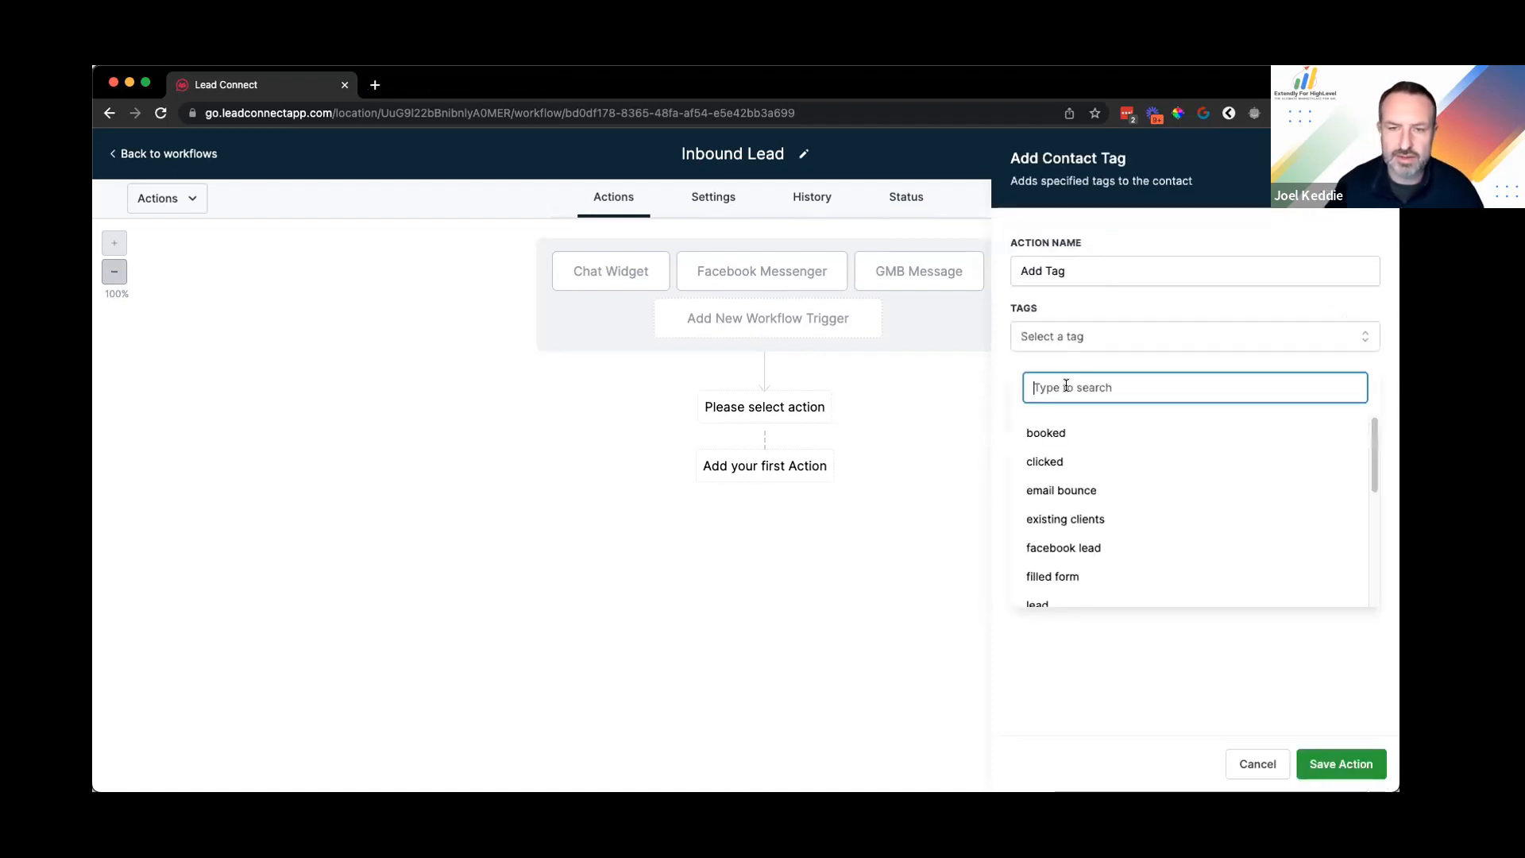
text(lead)
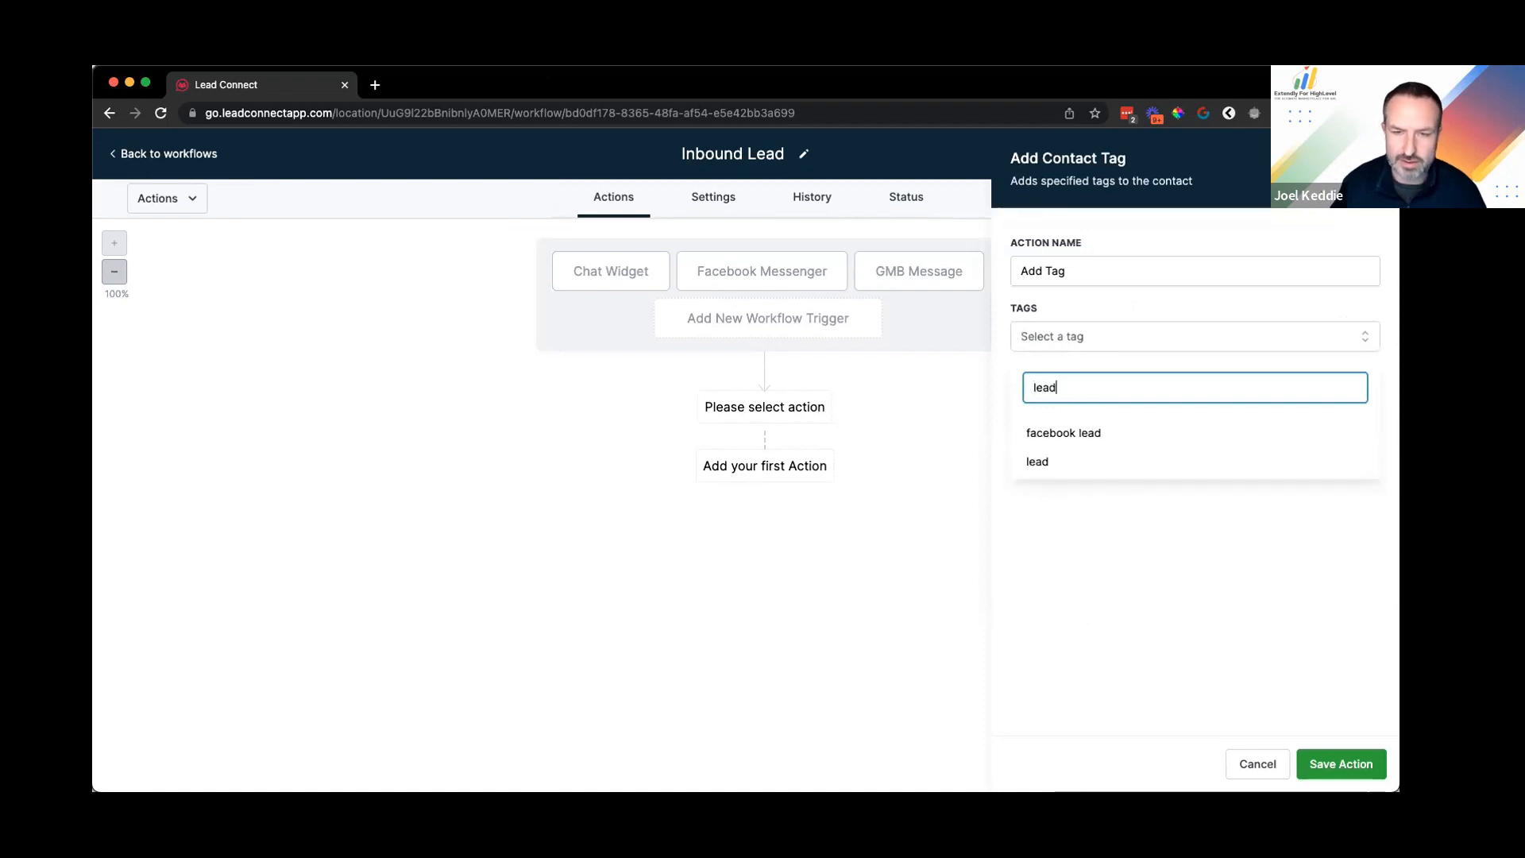
text(-chat-)
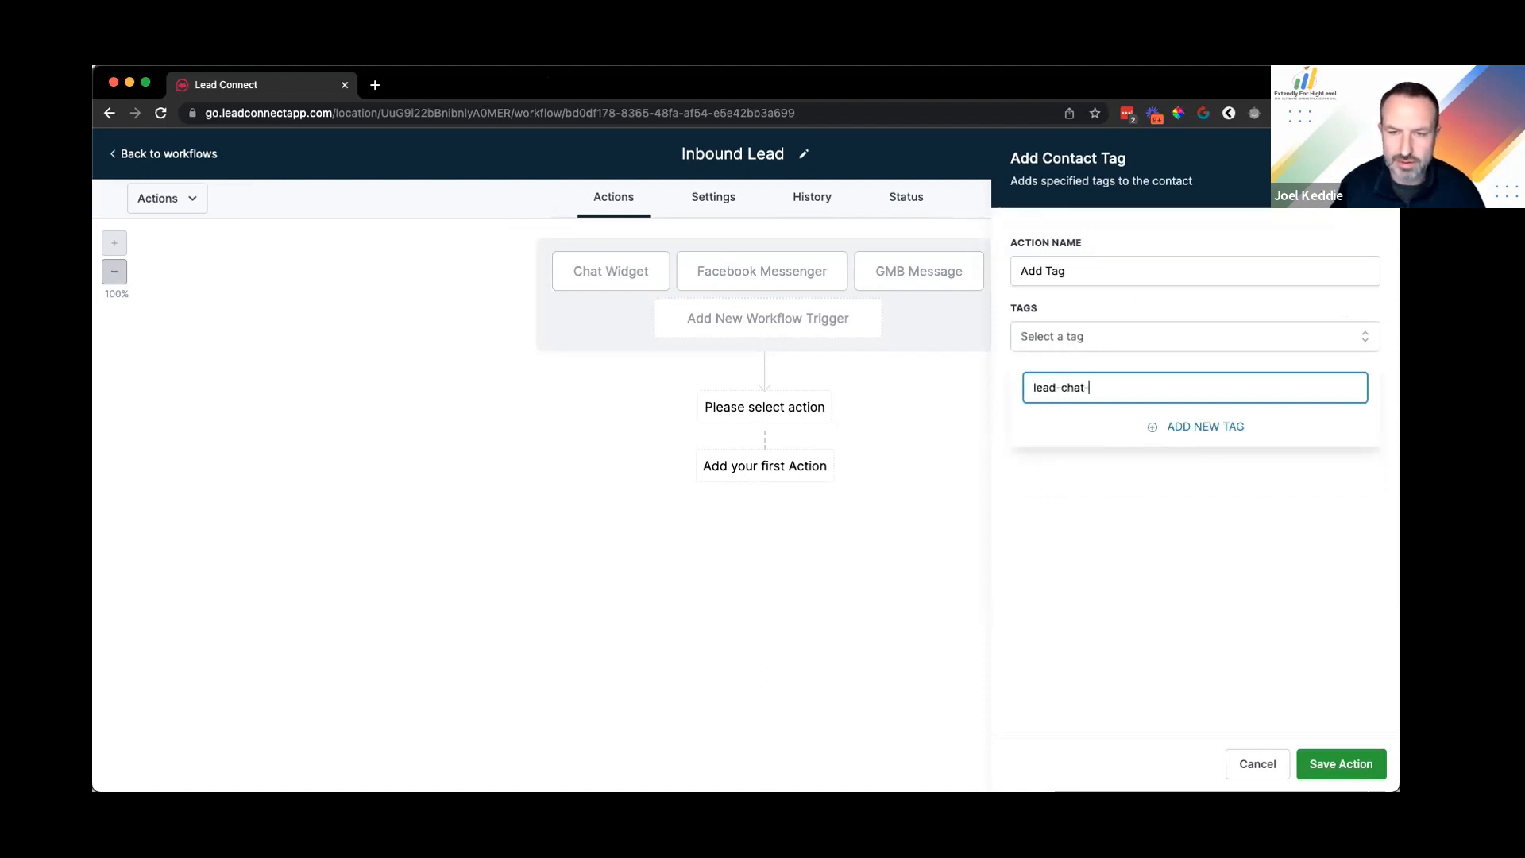
key(BackSpace)
text(widget)
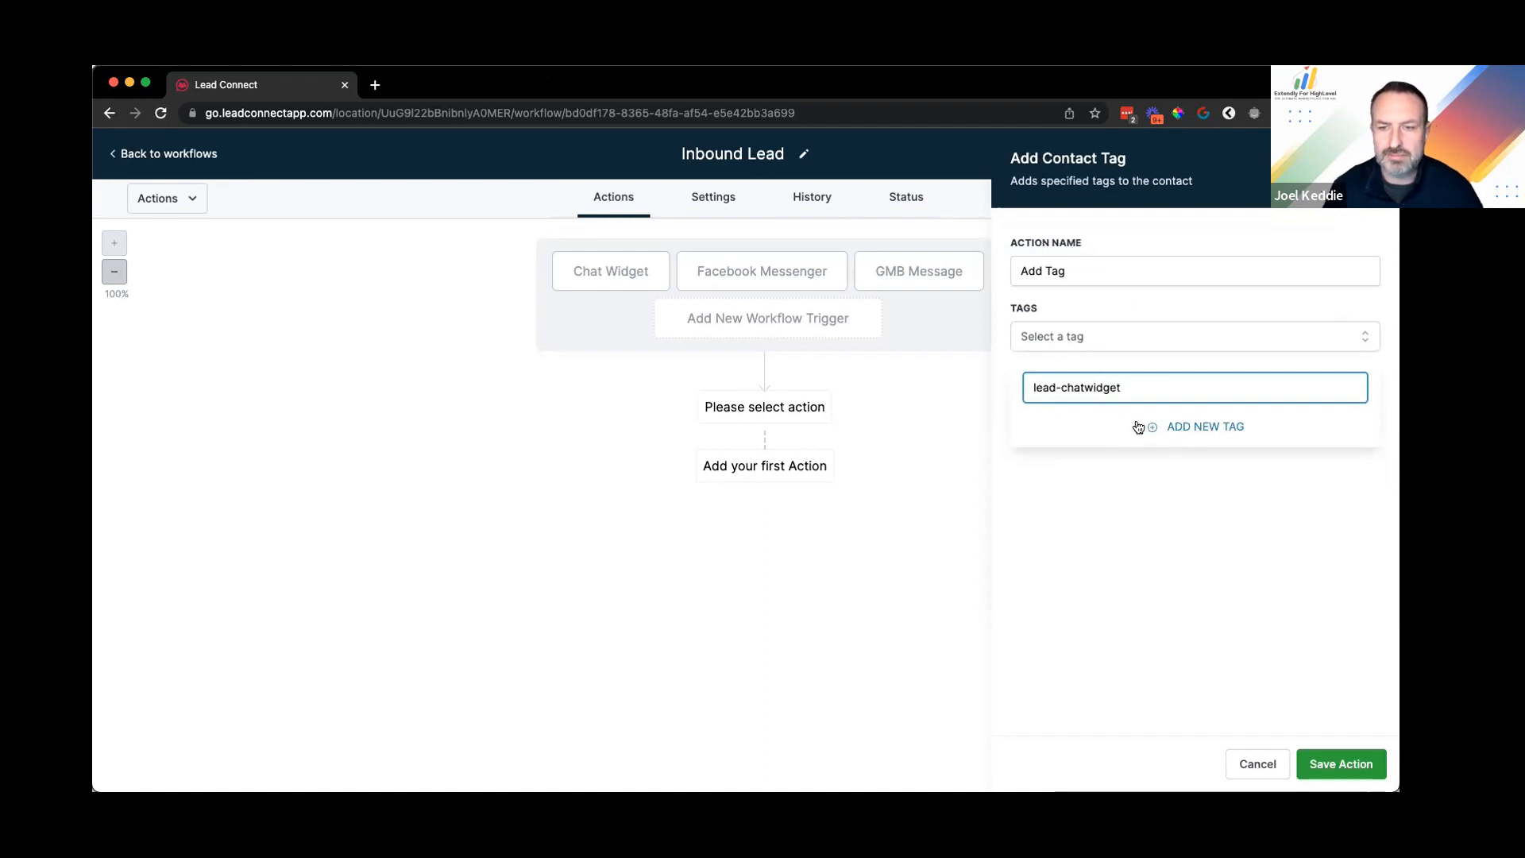
click(1198, 427)
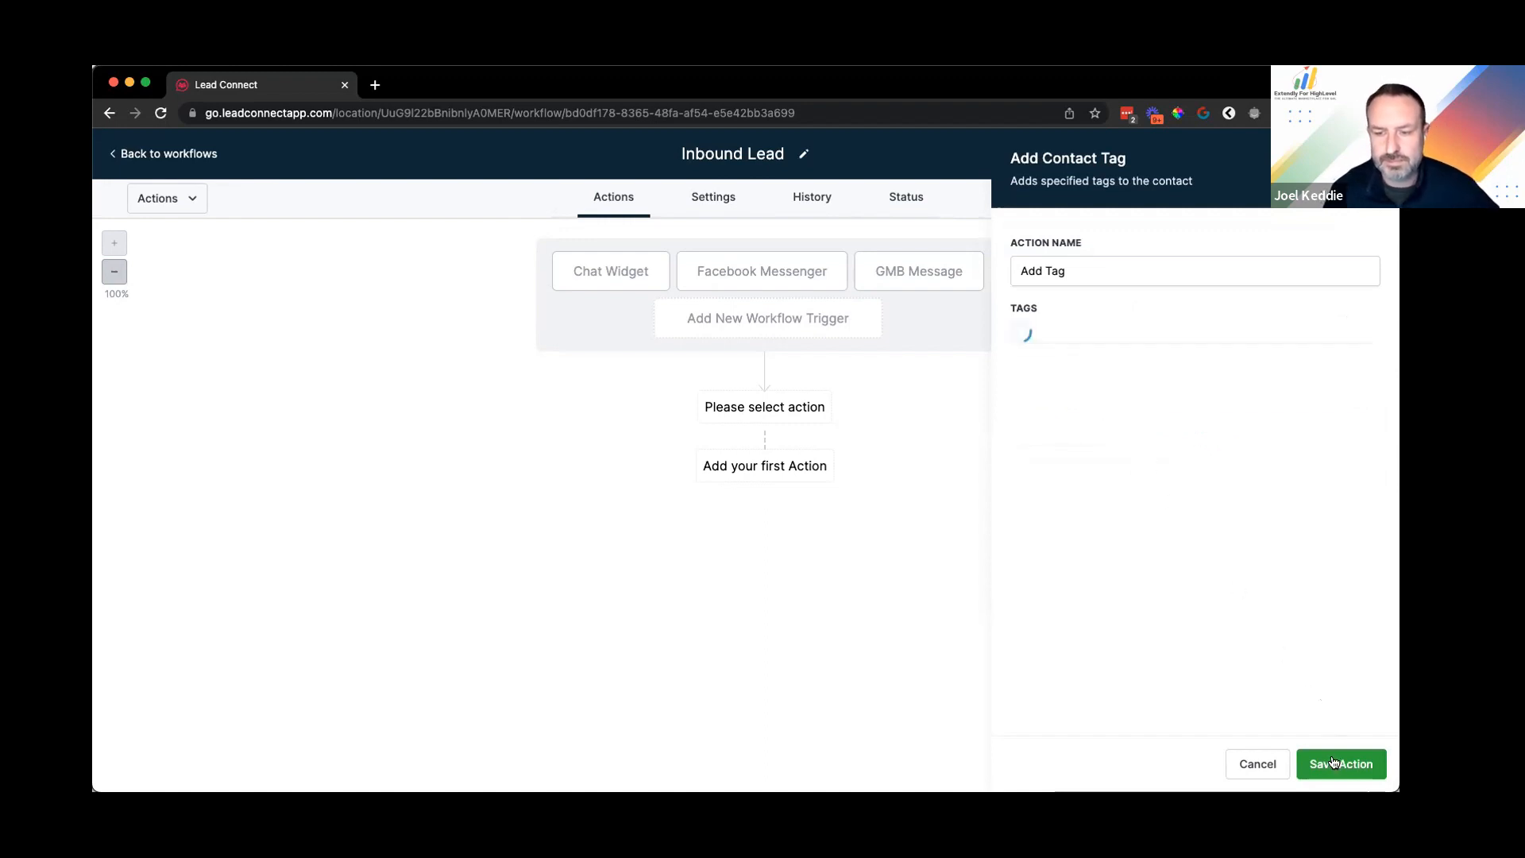
Step: Rename the action to 'Add Tag lead-chatwidget' and save it
click(1124, 273)
text(lead-chatwidget)
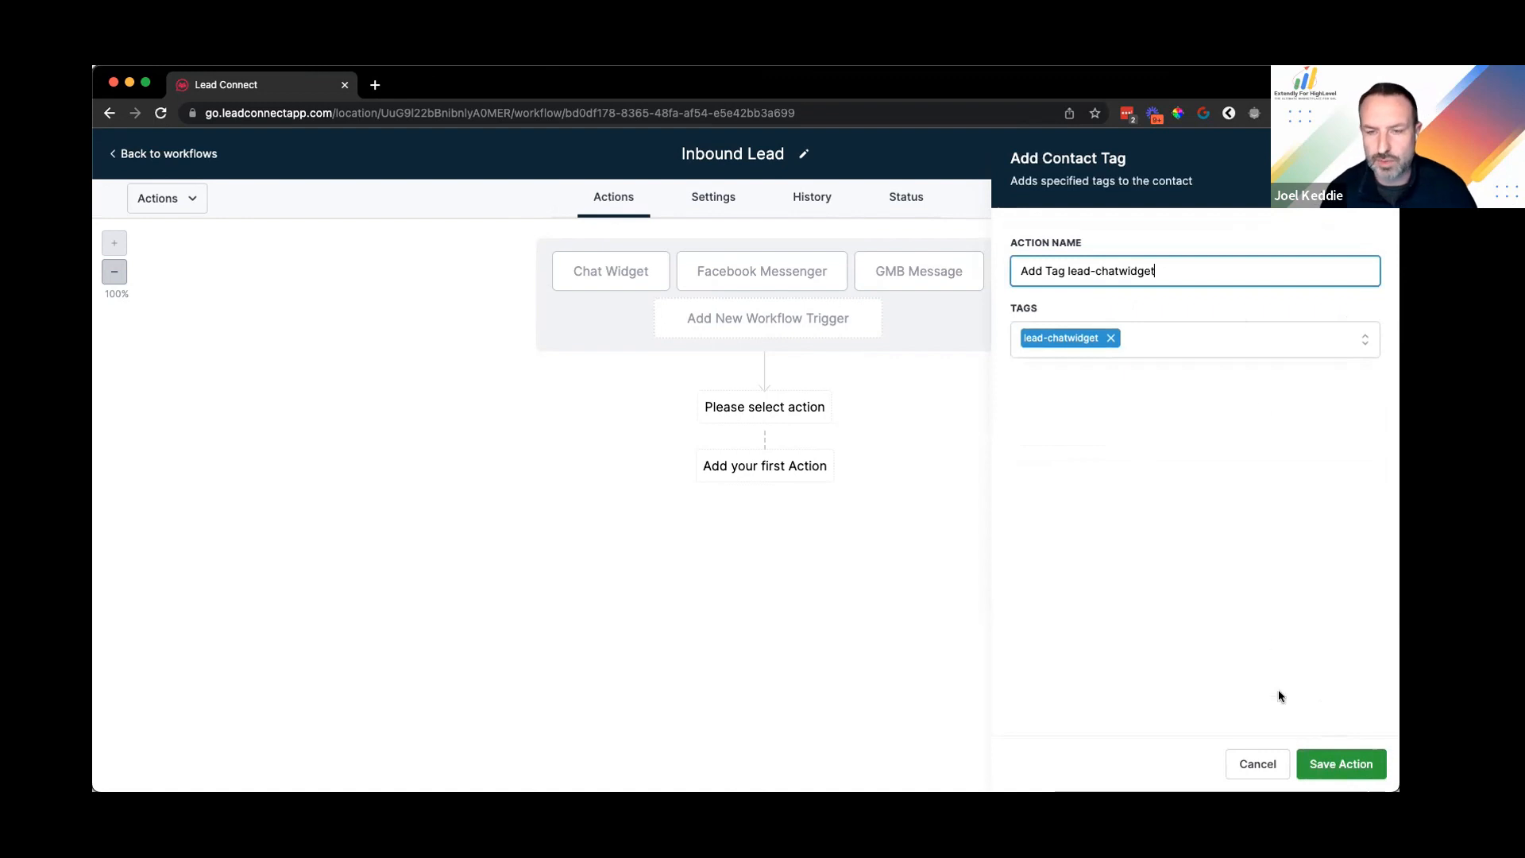
click(1341, 764)
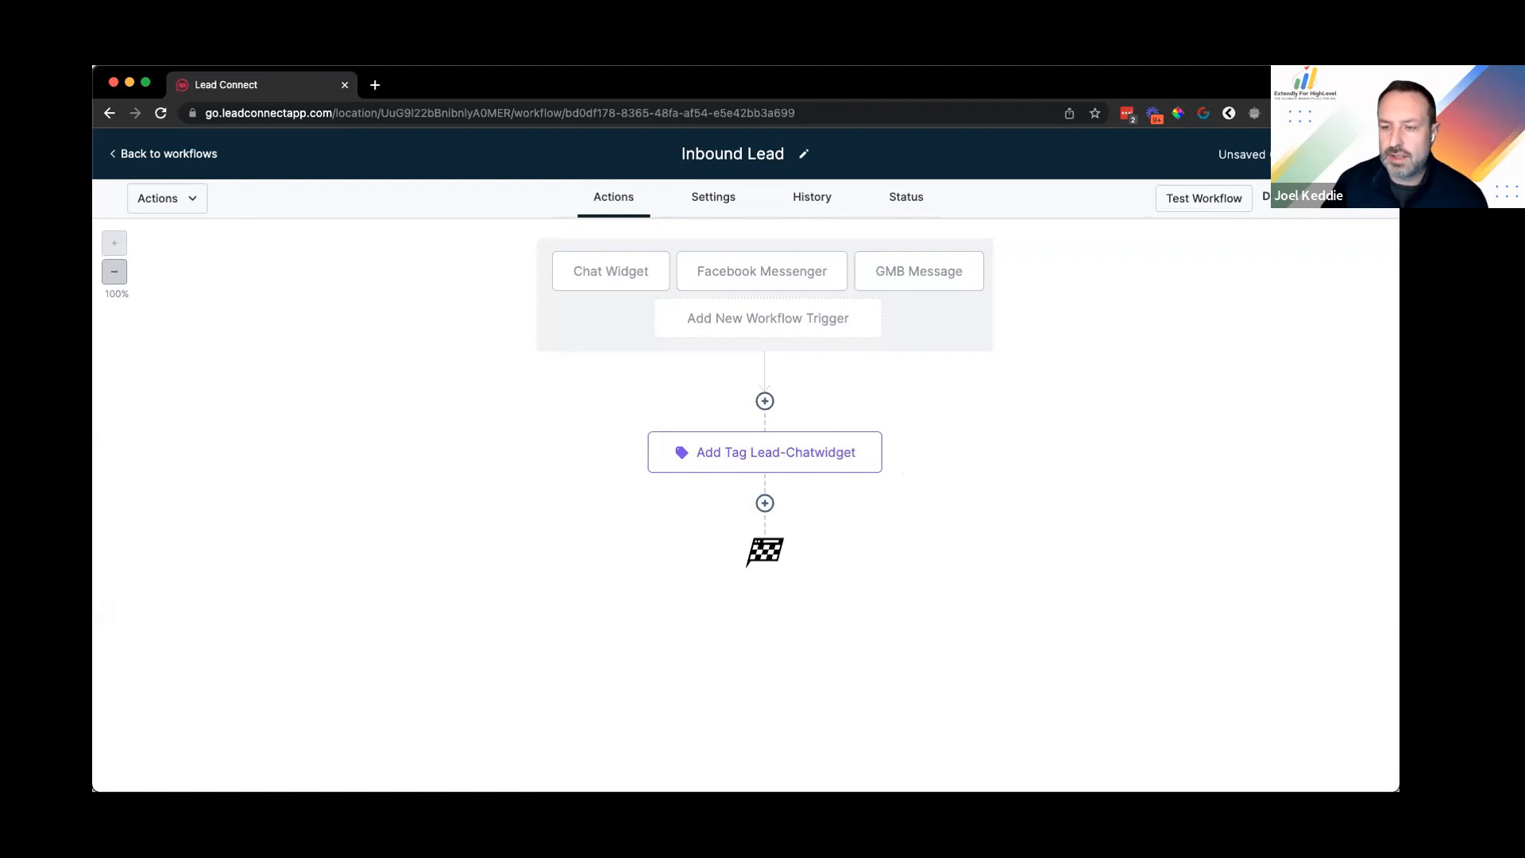
Step: Add an Assign To User action for the chosen user, applying only to unassigned contacts
click(764, 503)
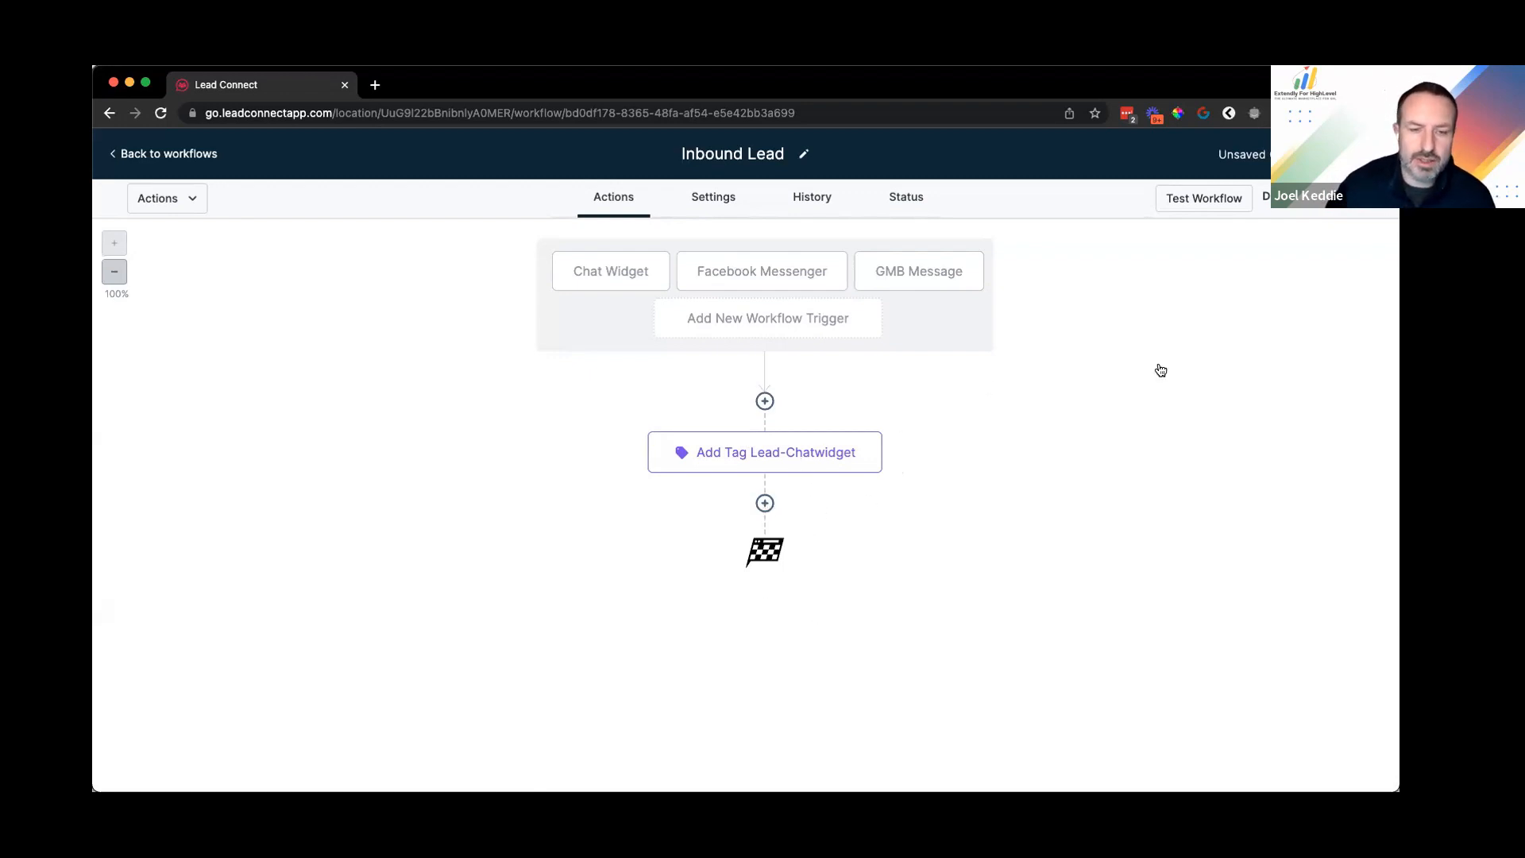
text(ass)
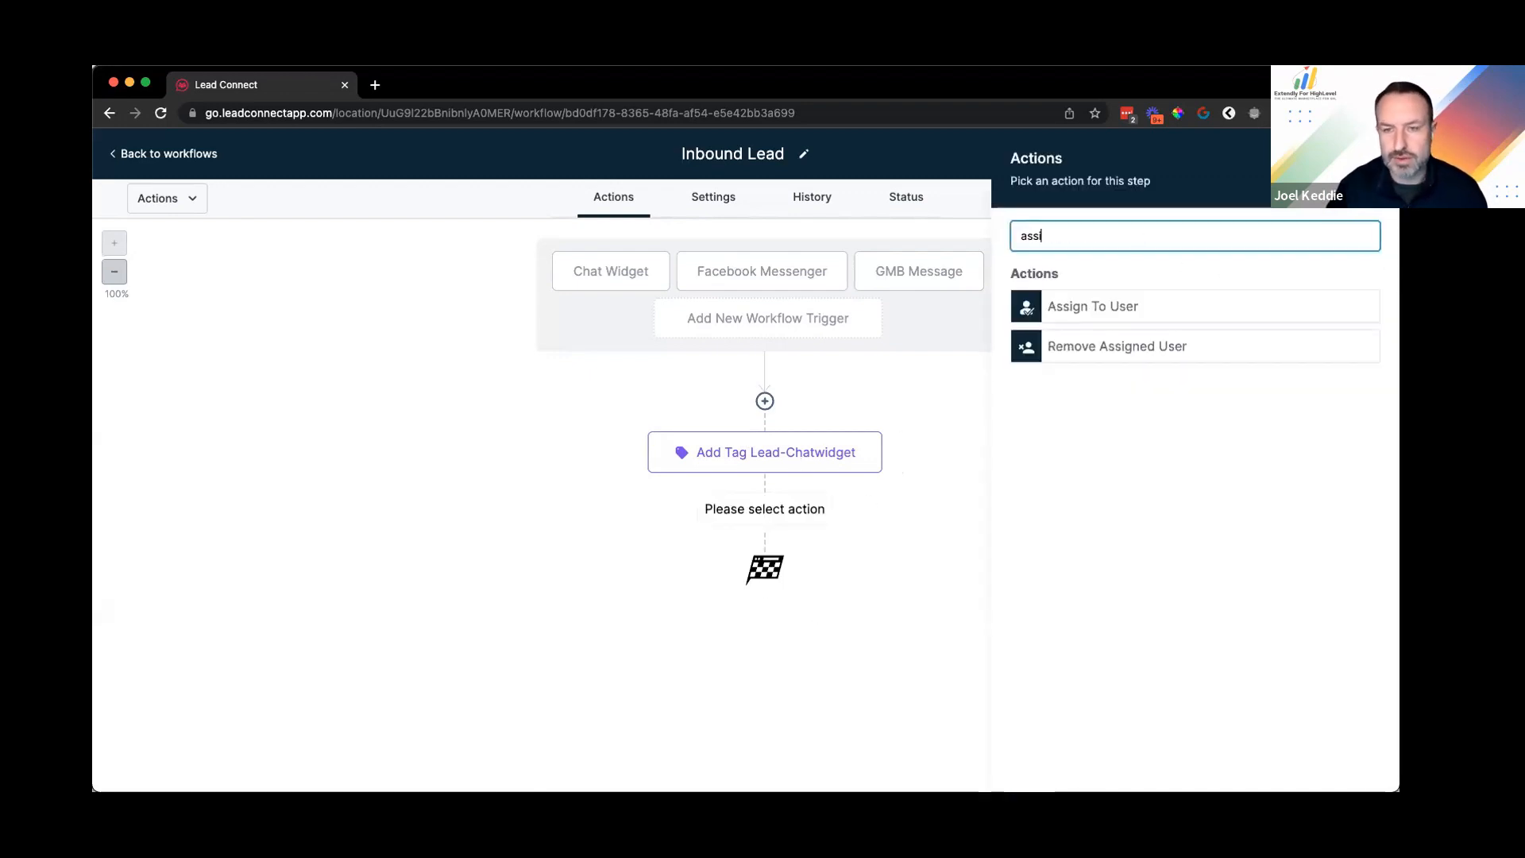
click(1091, 303)
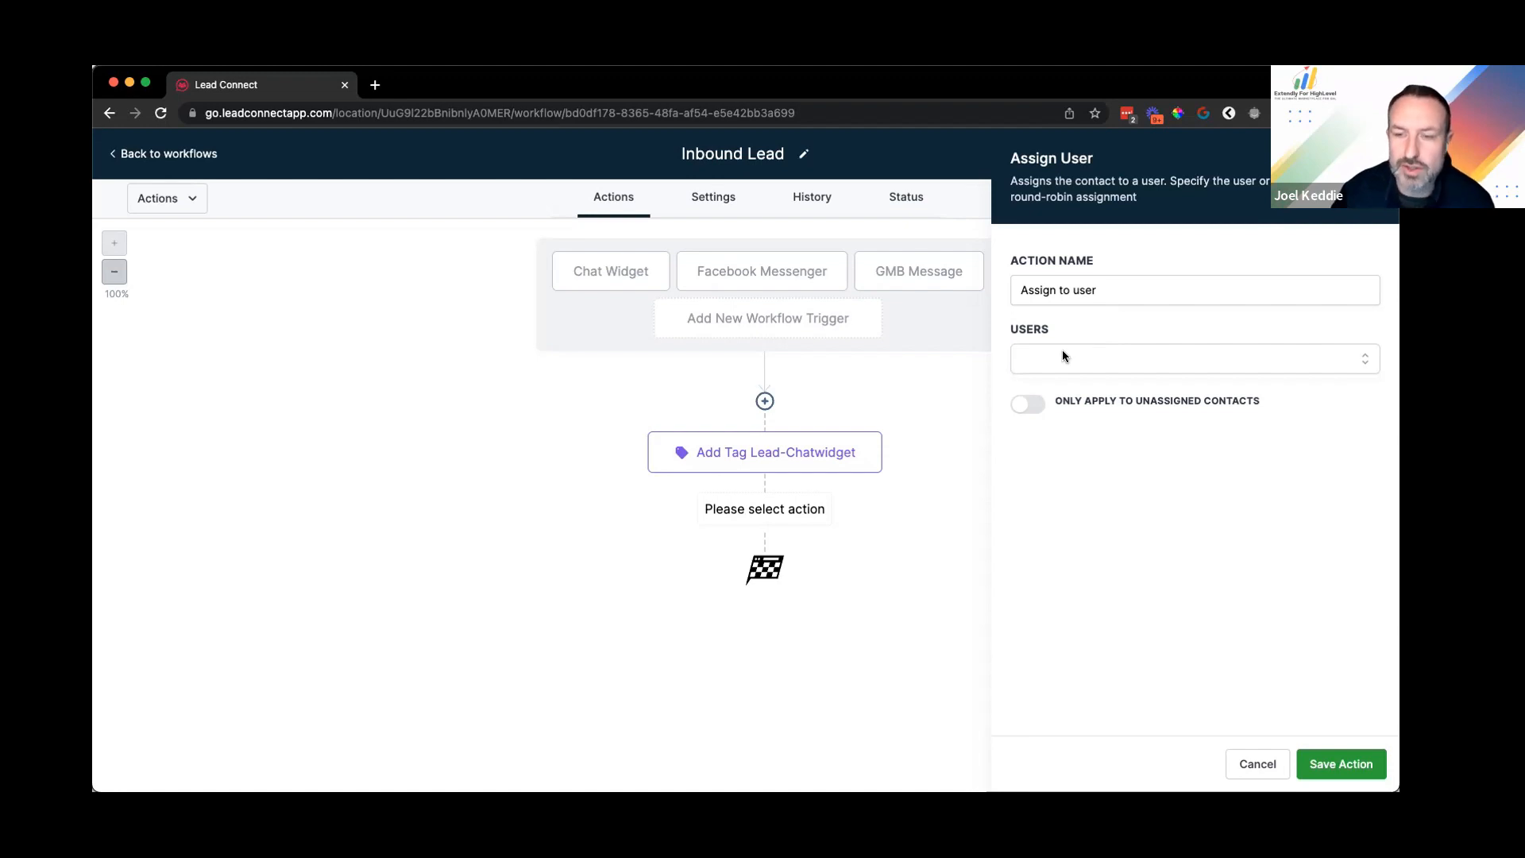
click(1184, 364)
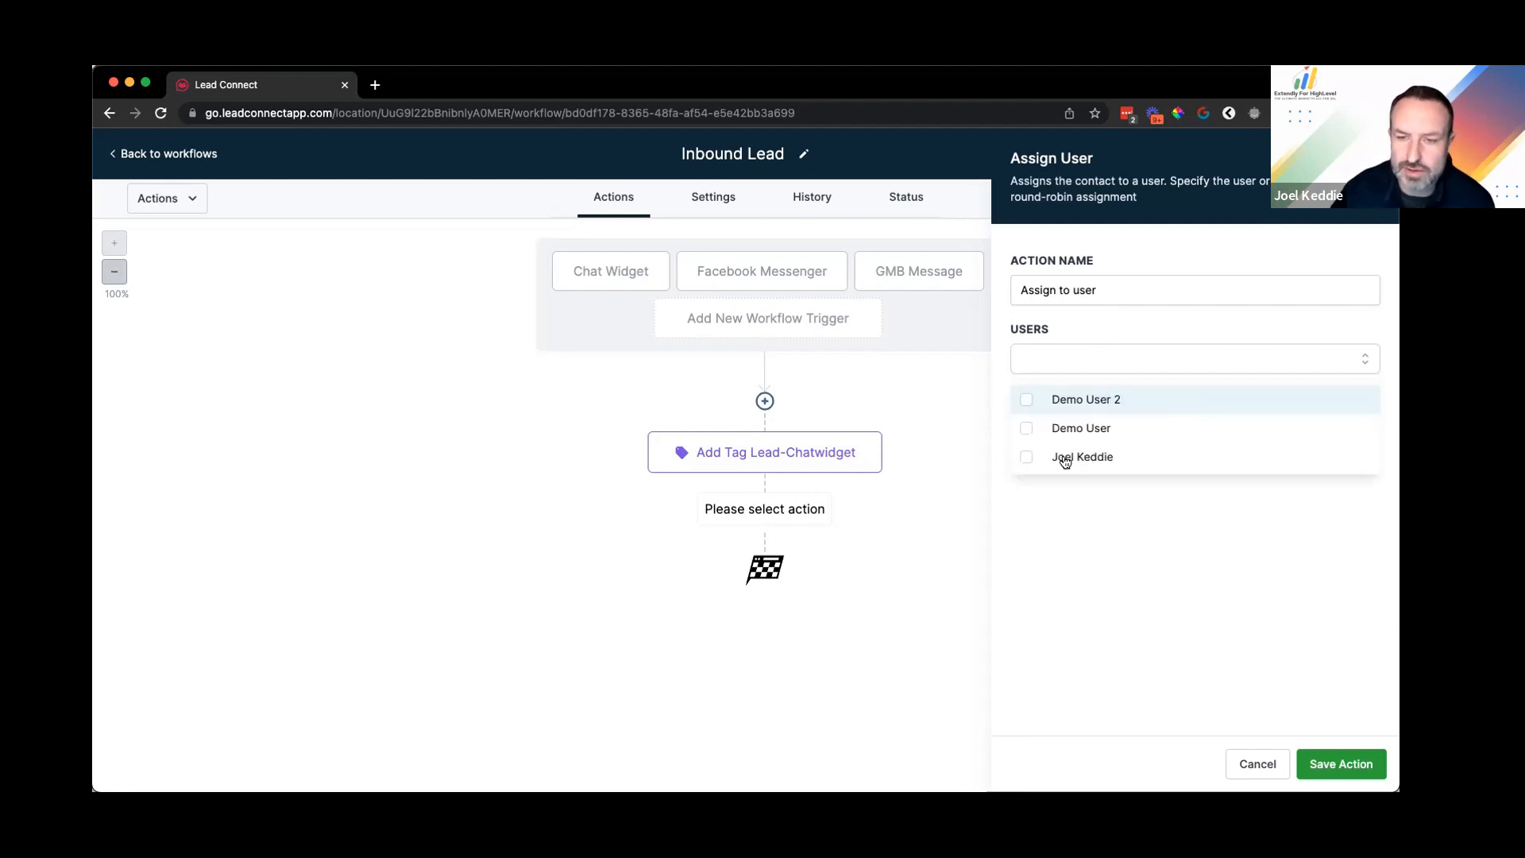
click(1089, 457)
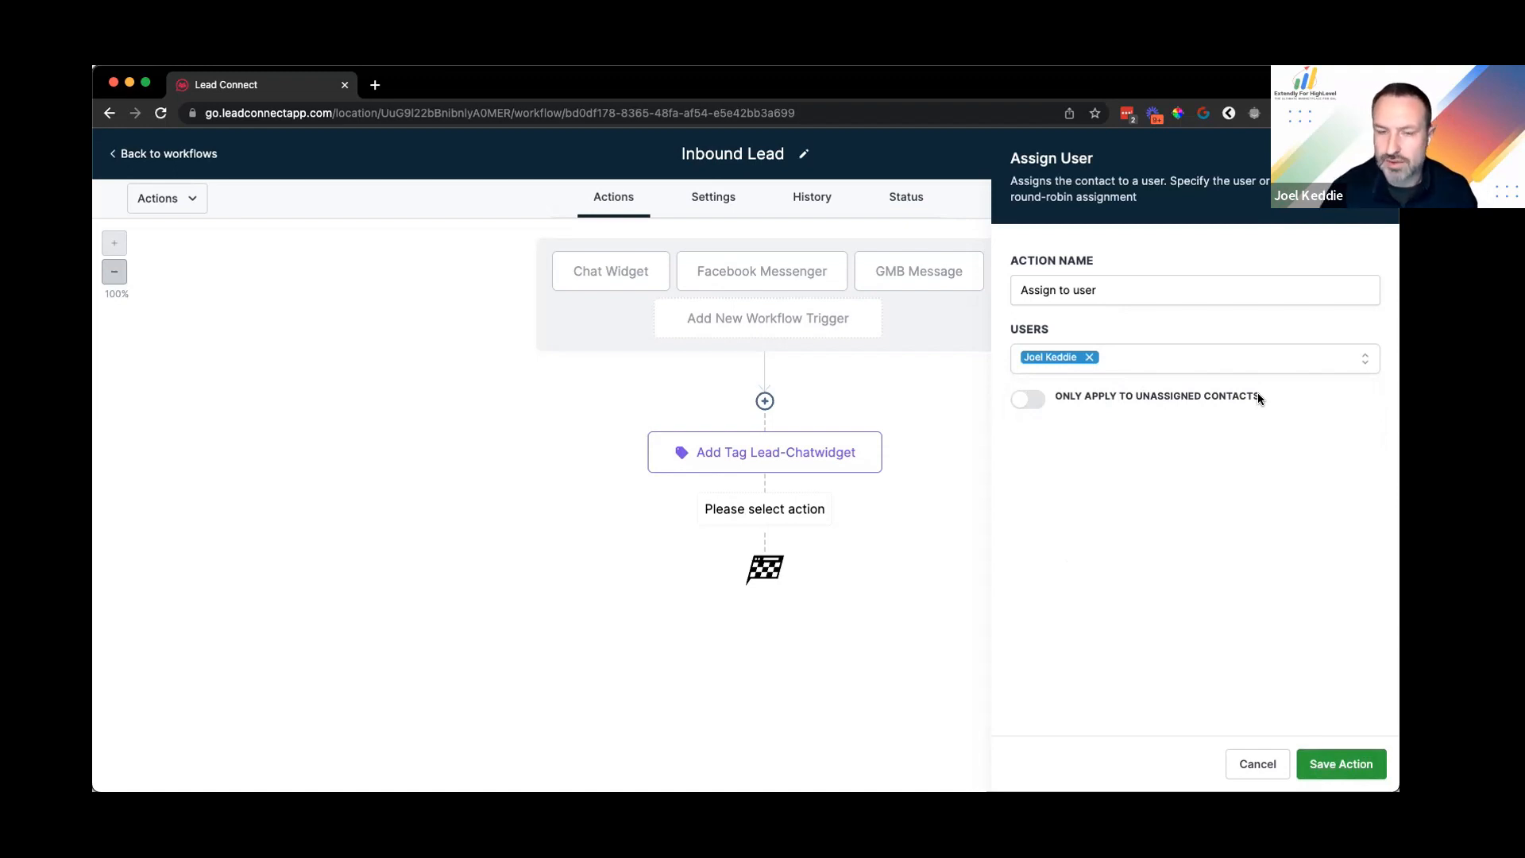
click(1050, 398)
drag(1055, 396, 1181, 395)
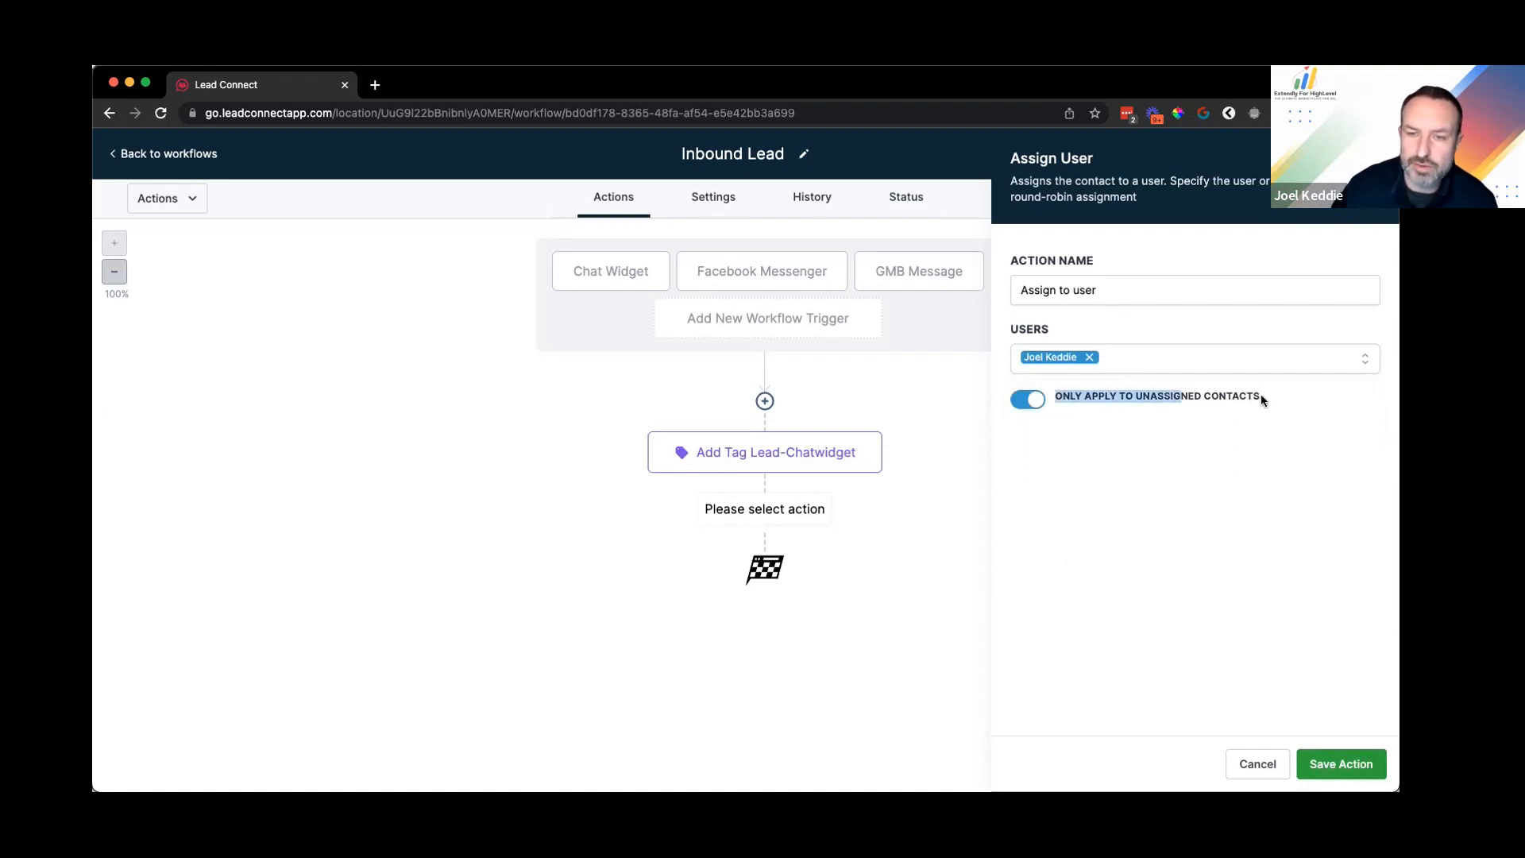
click(1187, 395)
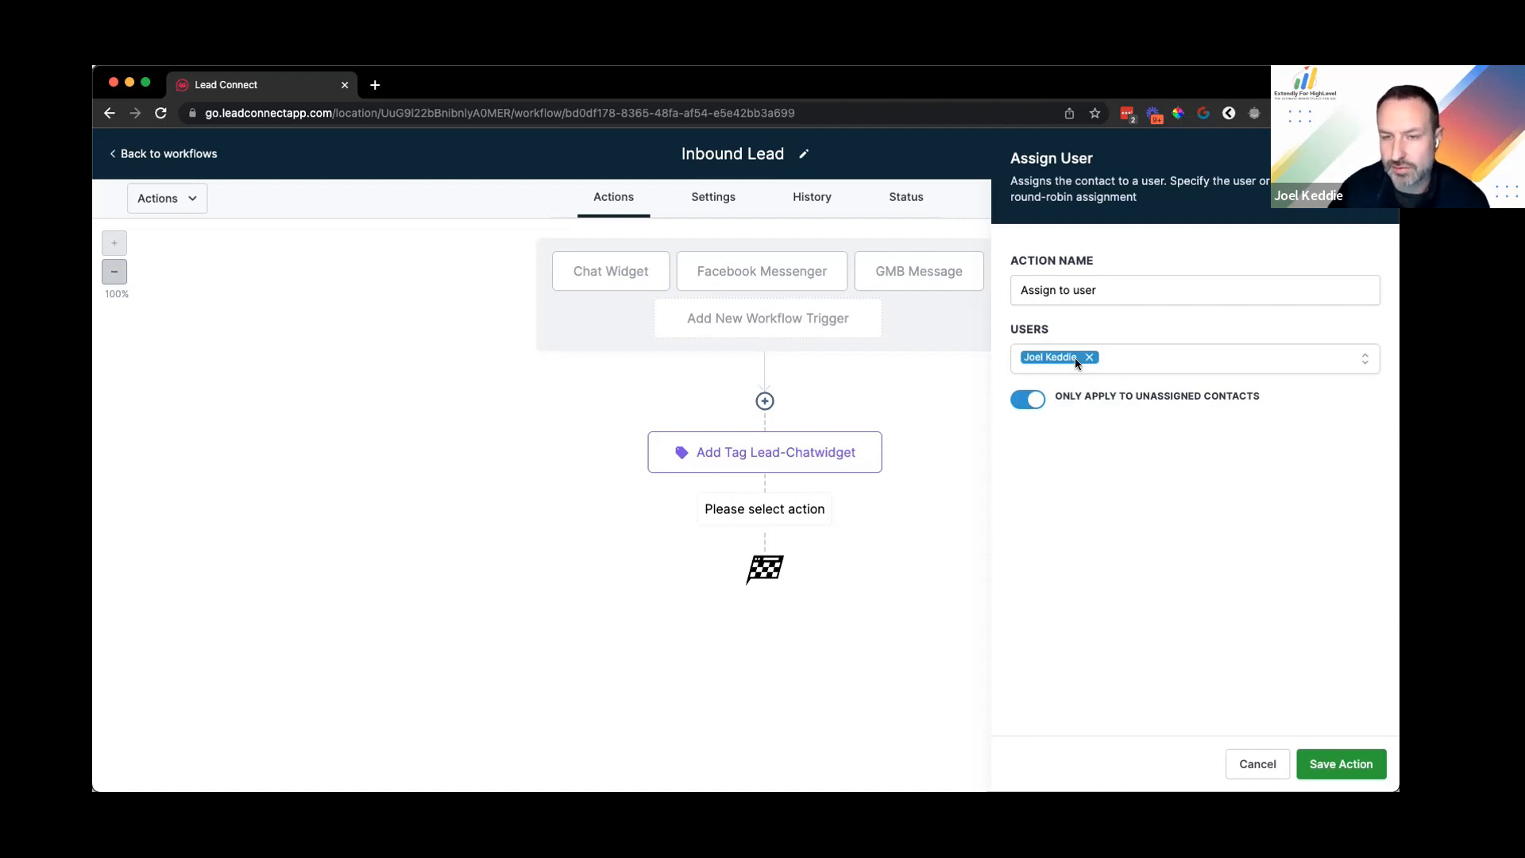
Step: Rename the assignment step after the assigned user and save it
click(803, 560)
double_click(1084, 290)
text(Jo)
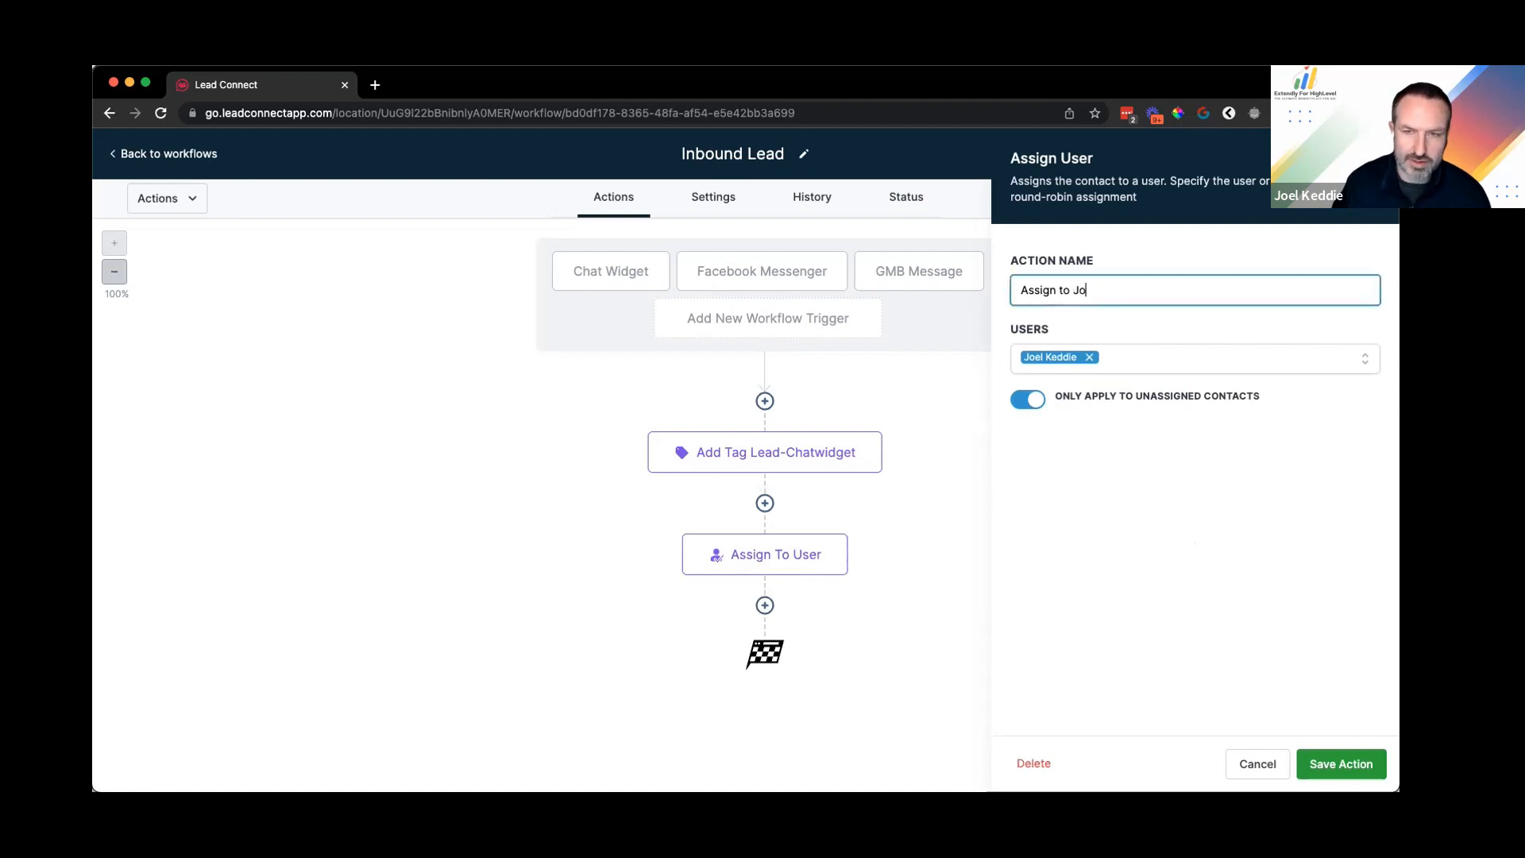
text(el)
click(1341, 764)
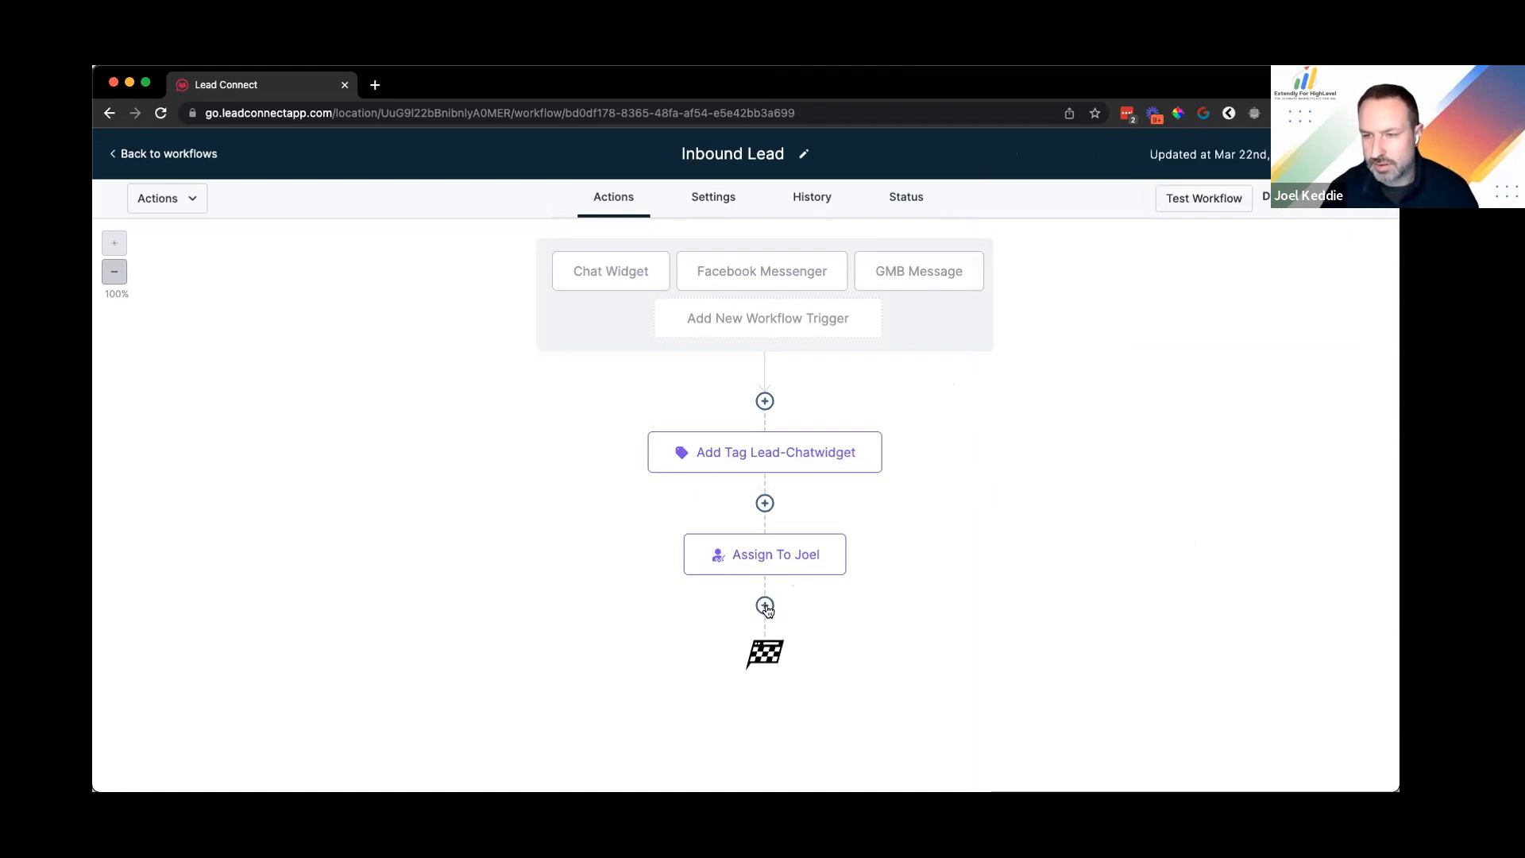
Step: Add a Send SMS step and set its template back to None
click(765, 607)
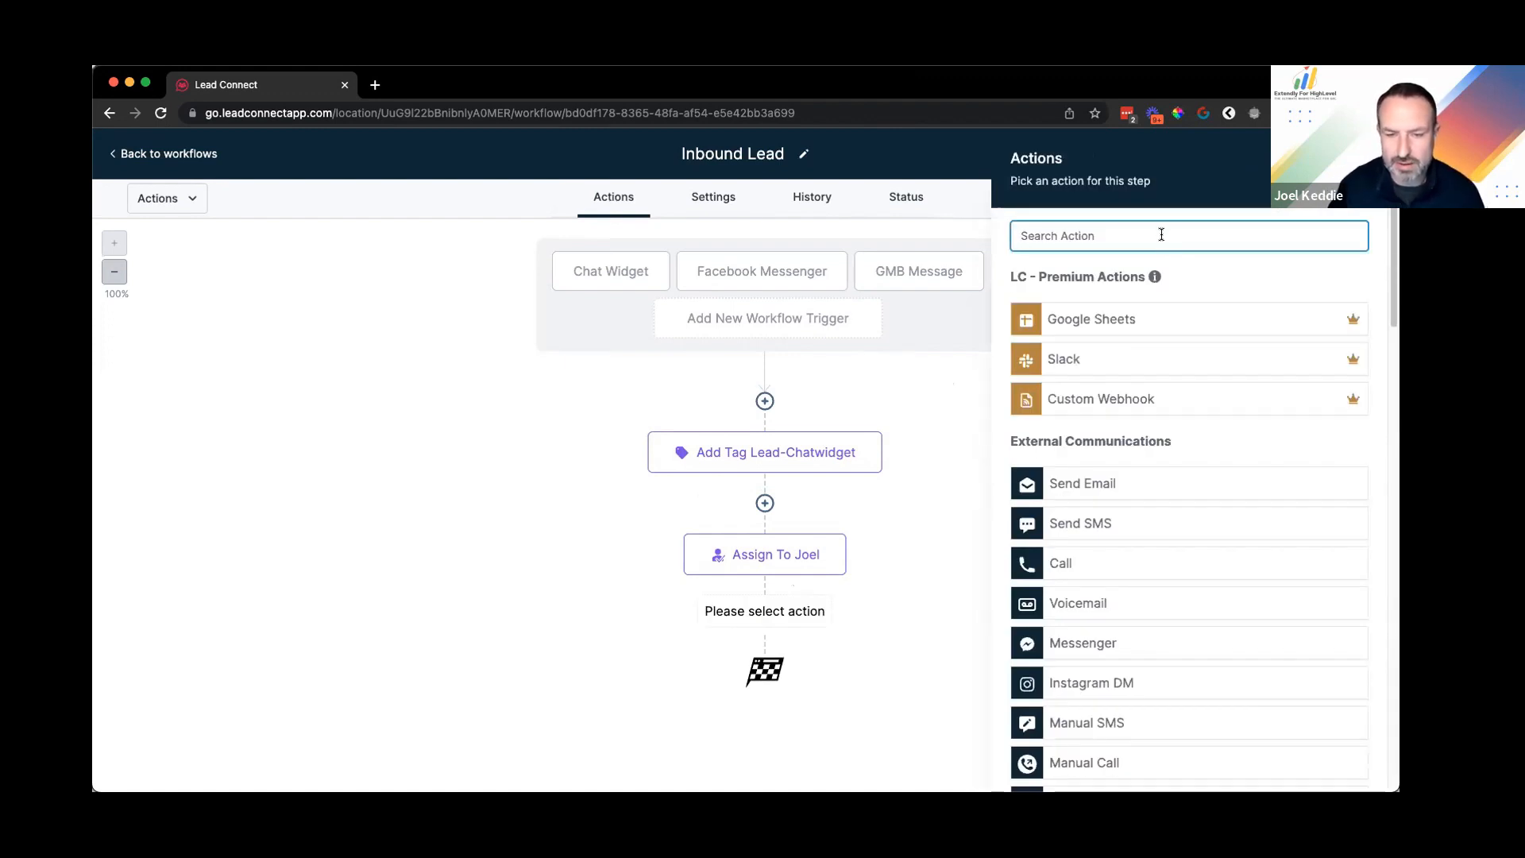
text(s)
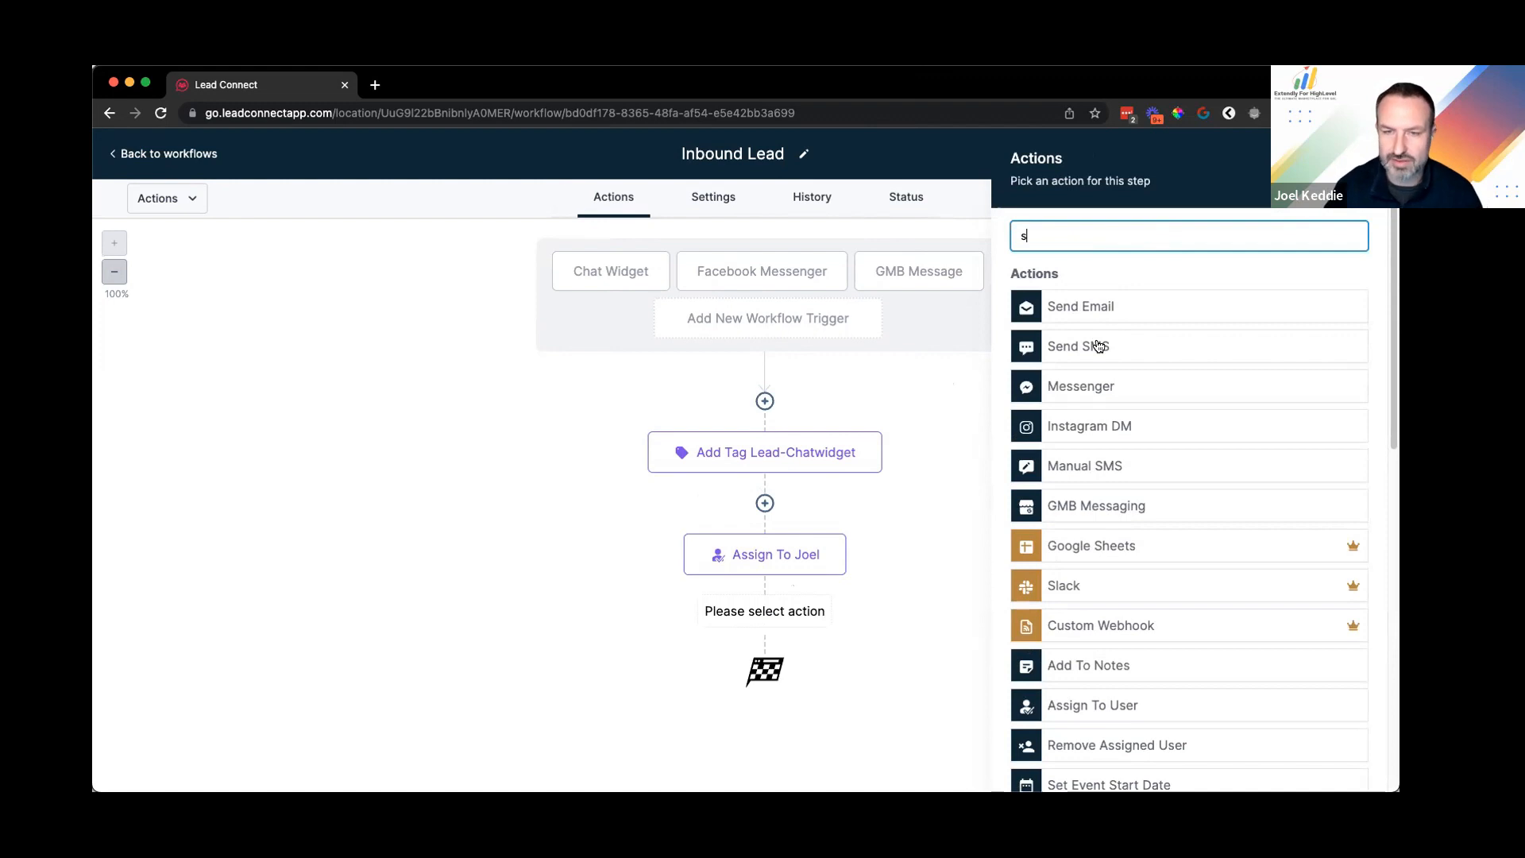
click(1100, 344)
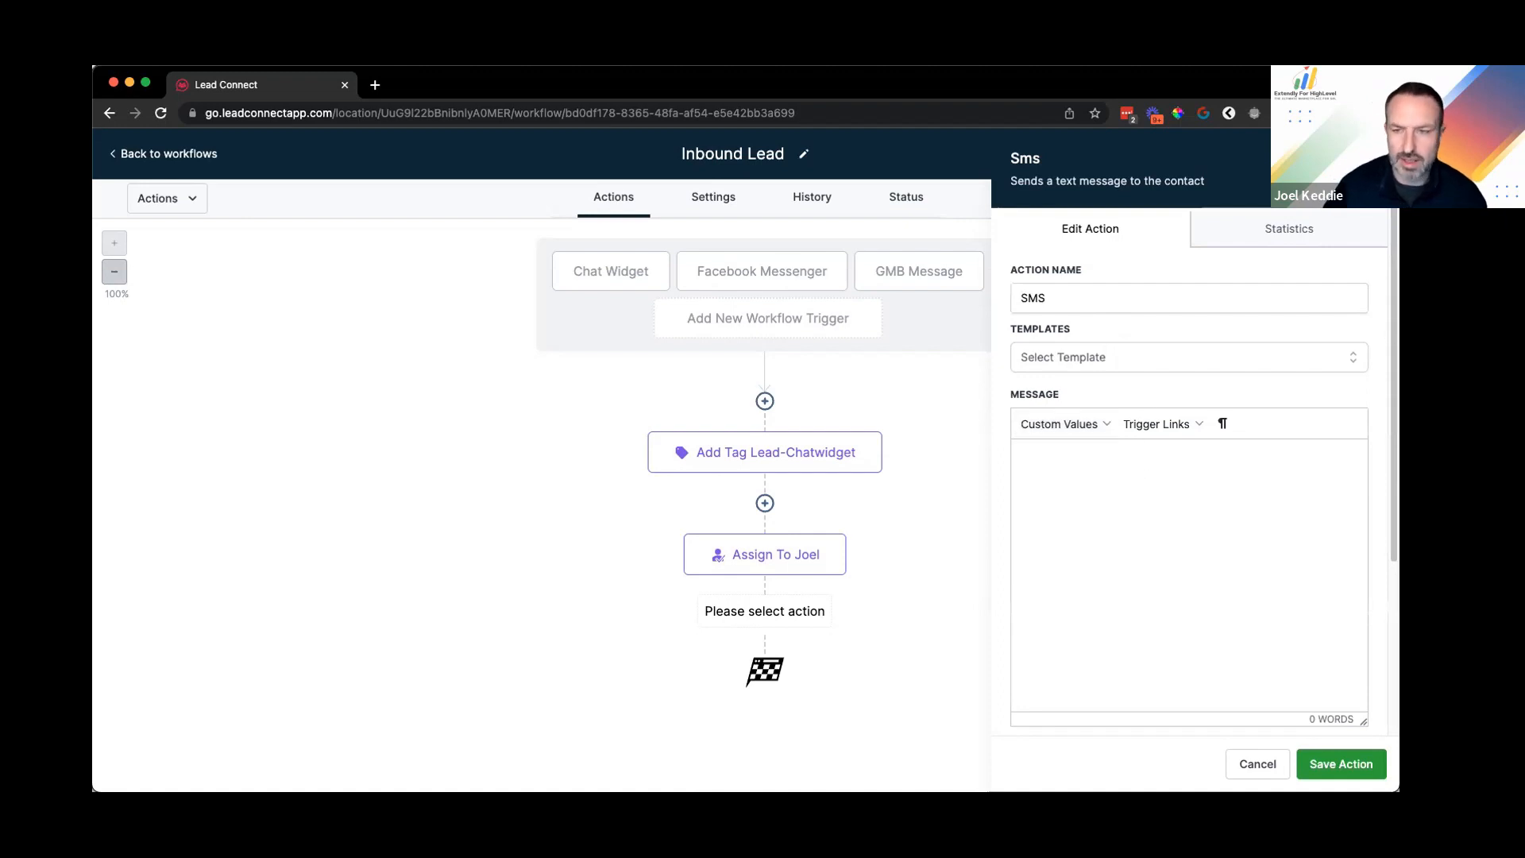
click(1068, 357)
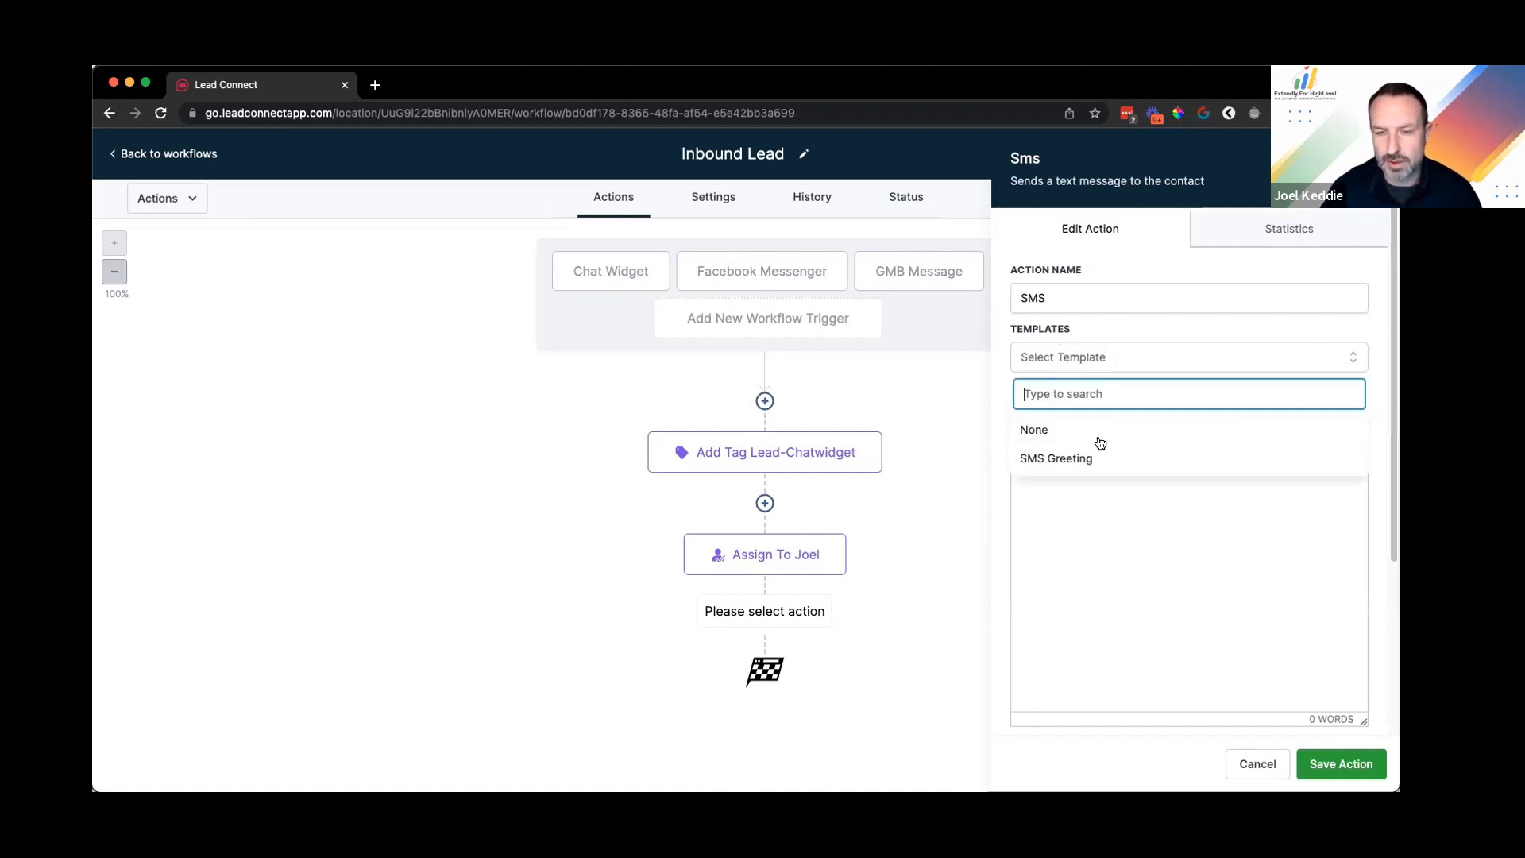
click(1112, 459)
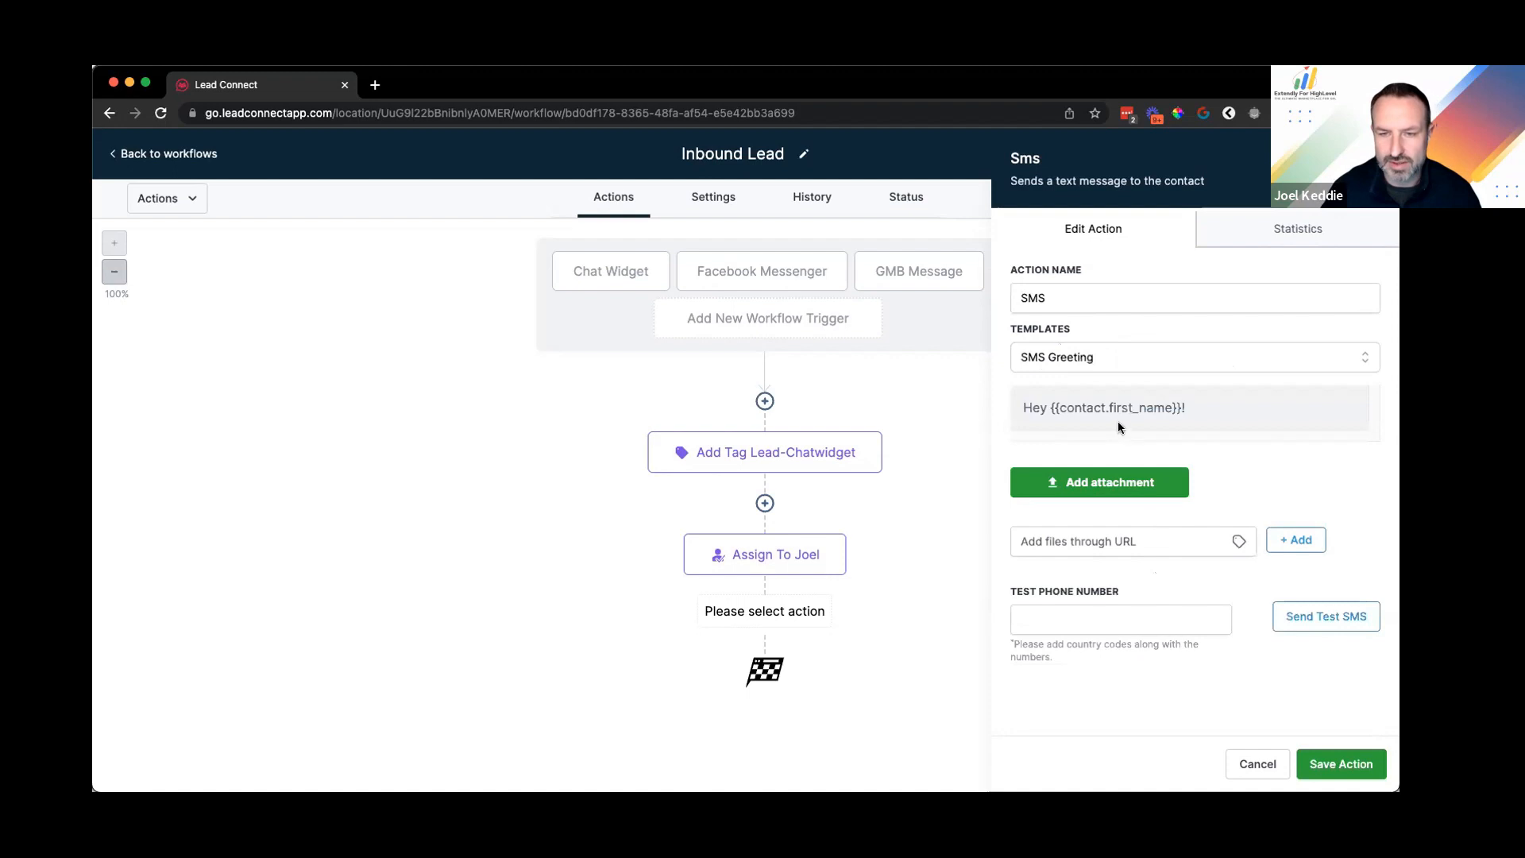
click(1136, 358)
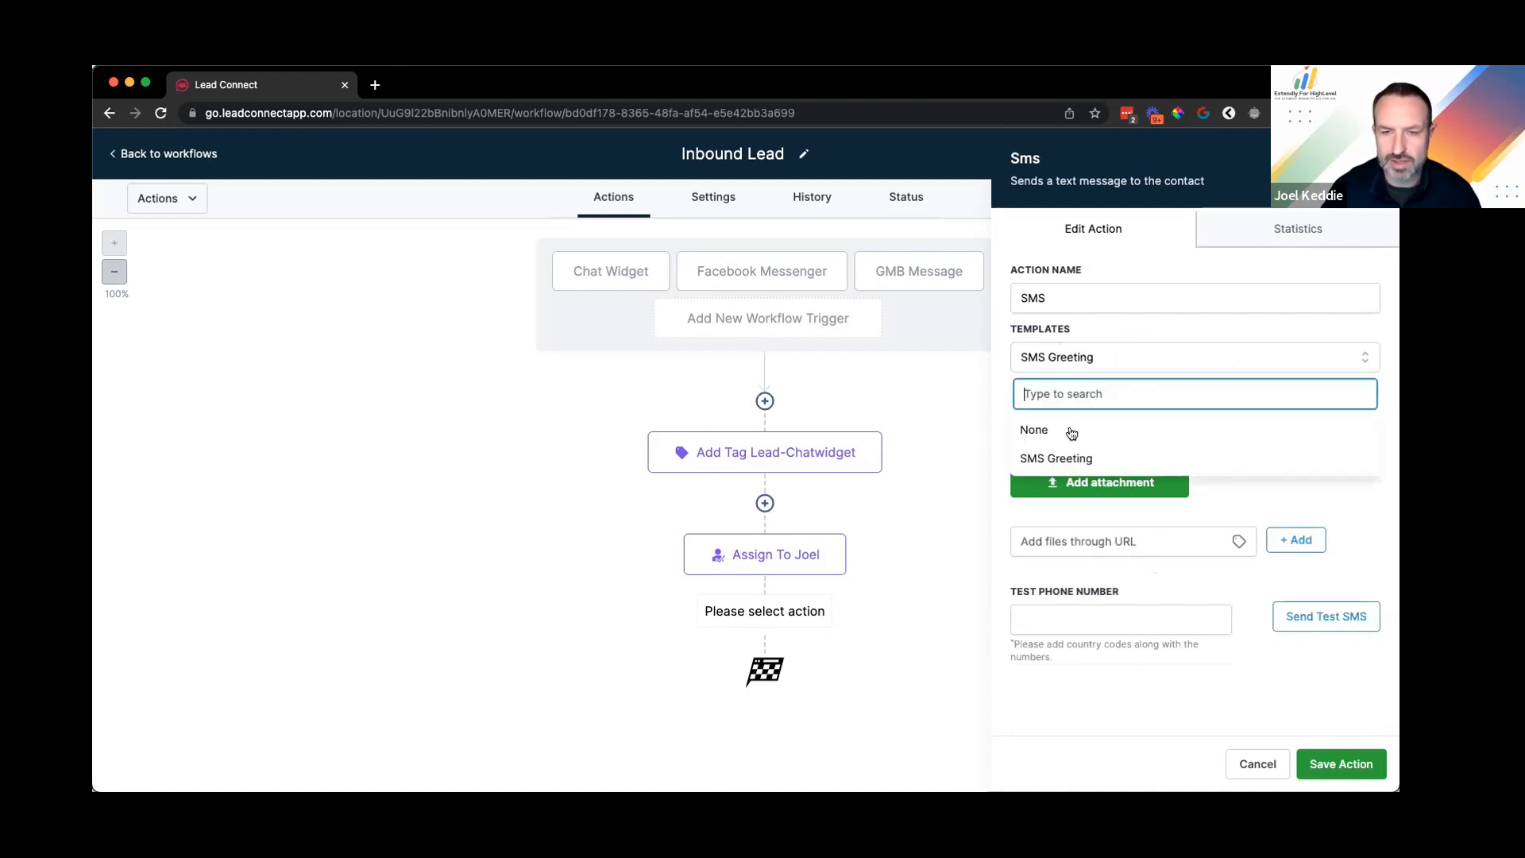
click(1037, 429)
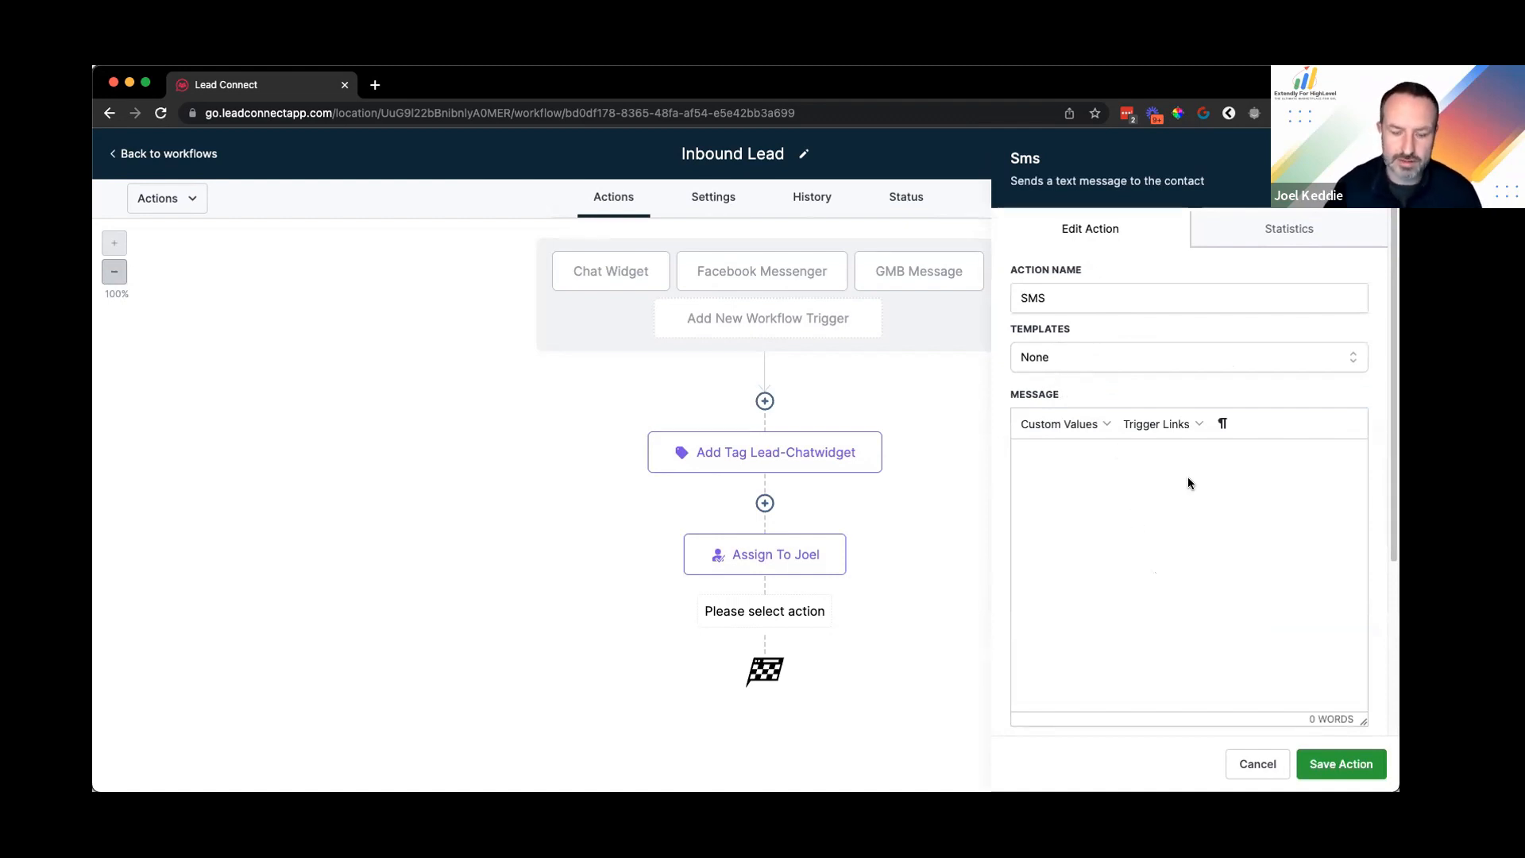
Step: Write 'Hey {first name}! Thanks for reaching out to us' plus the location name custom value
text(Hey)
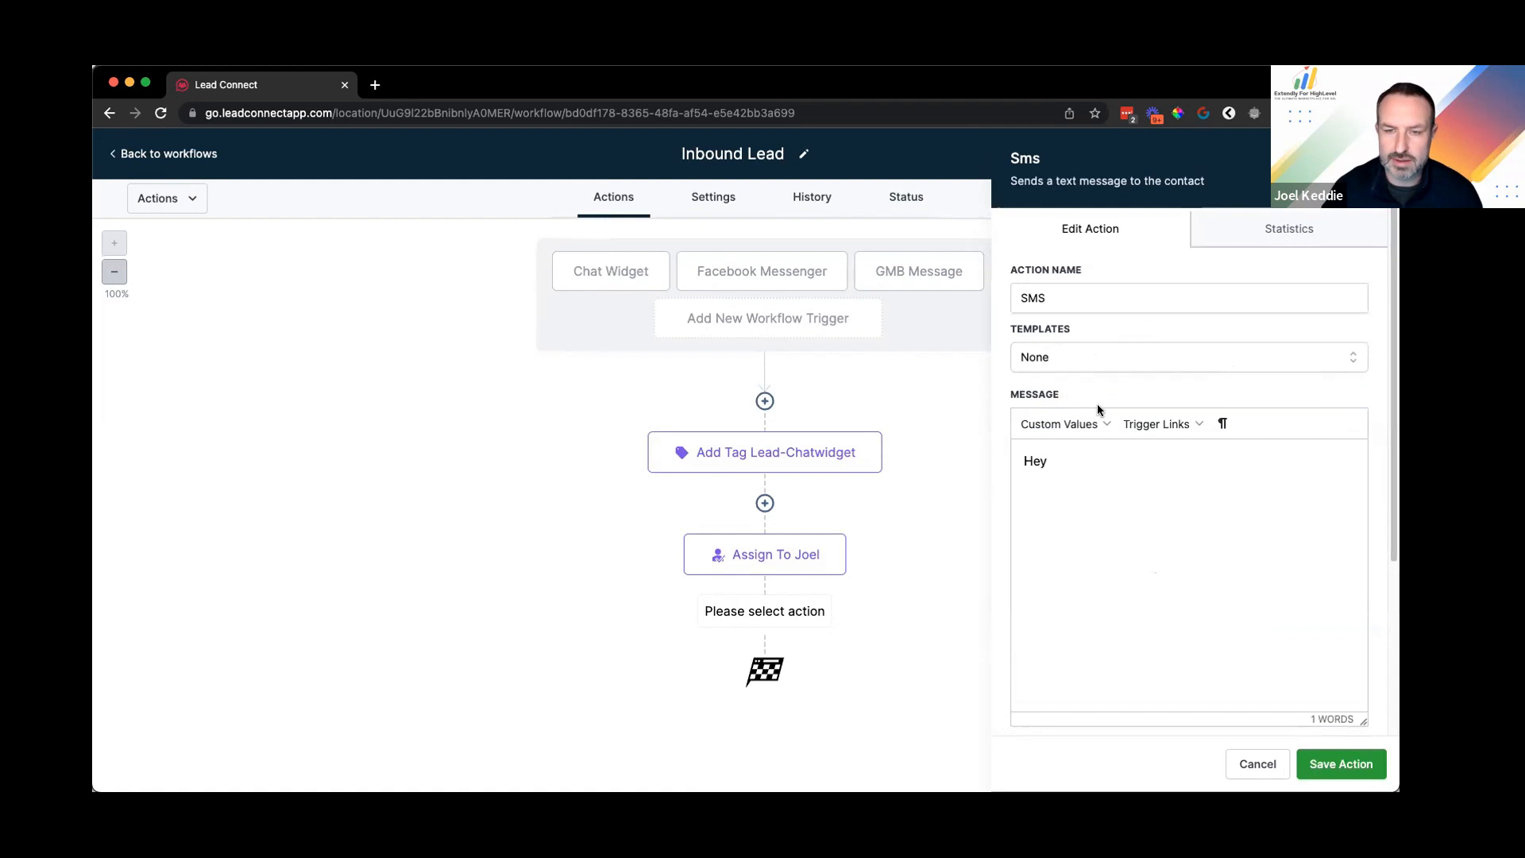
click(1068, 419)
mouse_move(1063, 480)
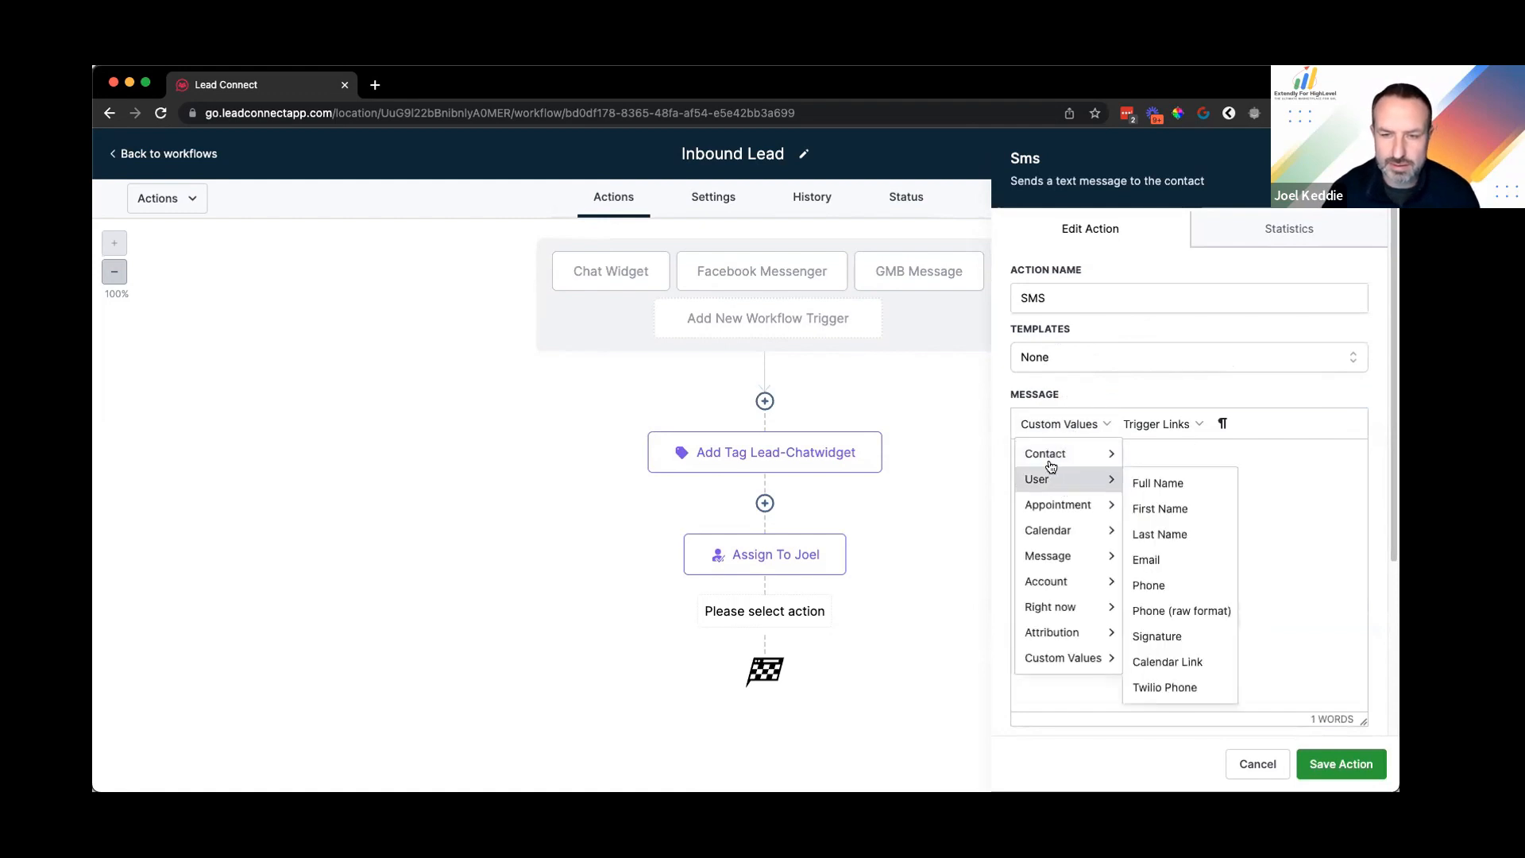
mouse_move(1104, 454)
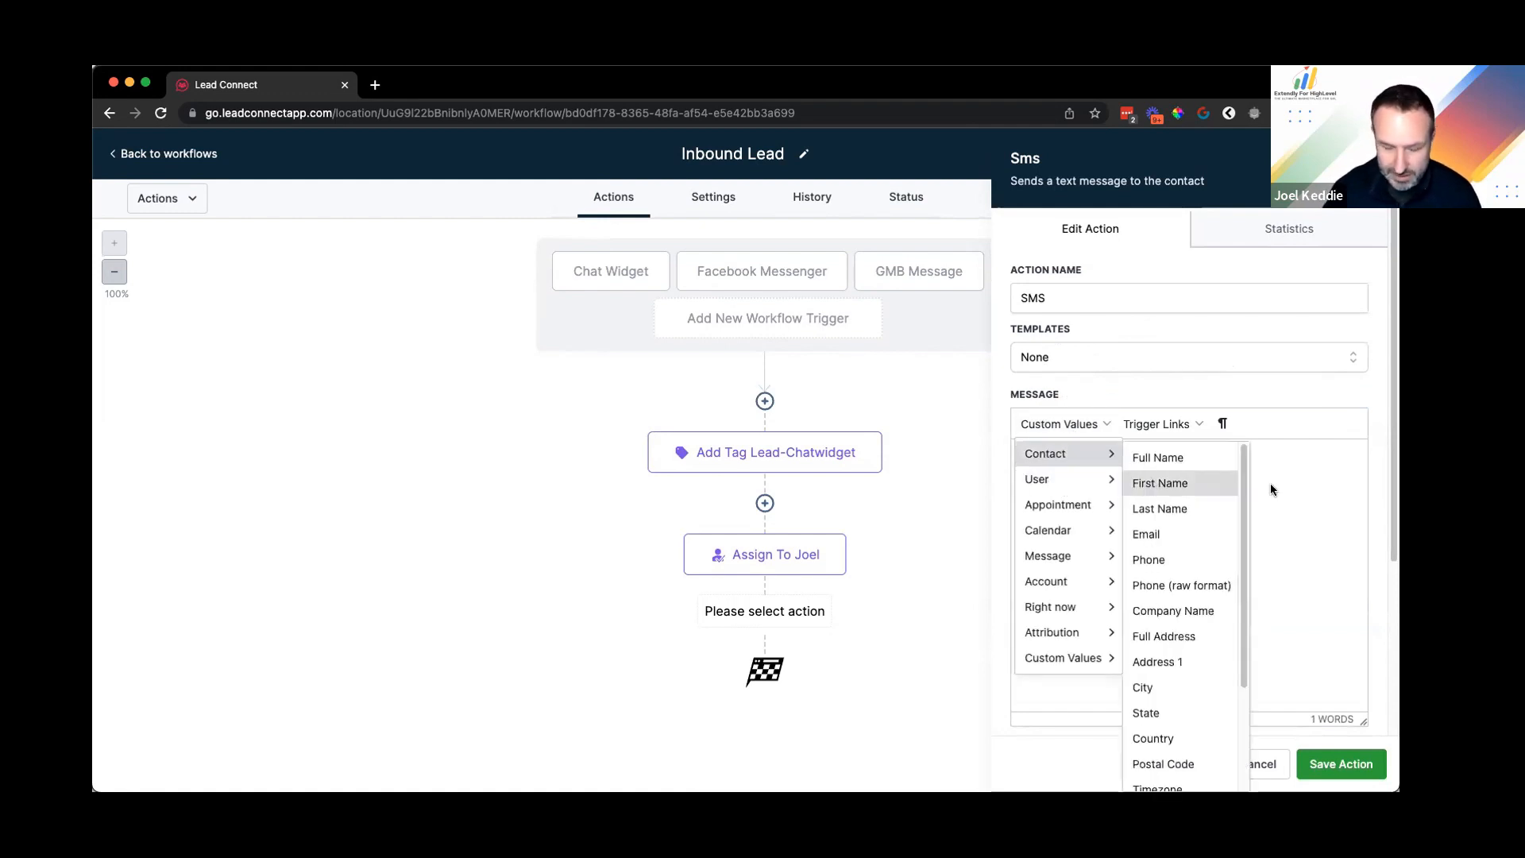
click(1156, 482)
text(! Thanks for reaching out to us at)
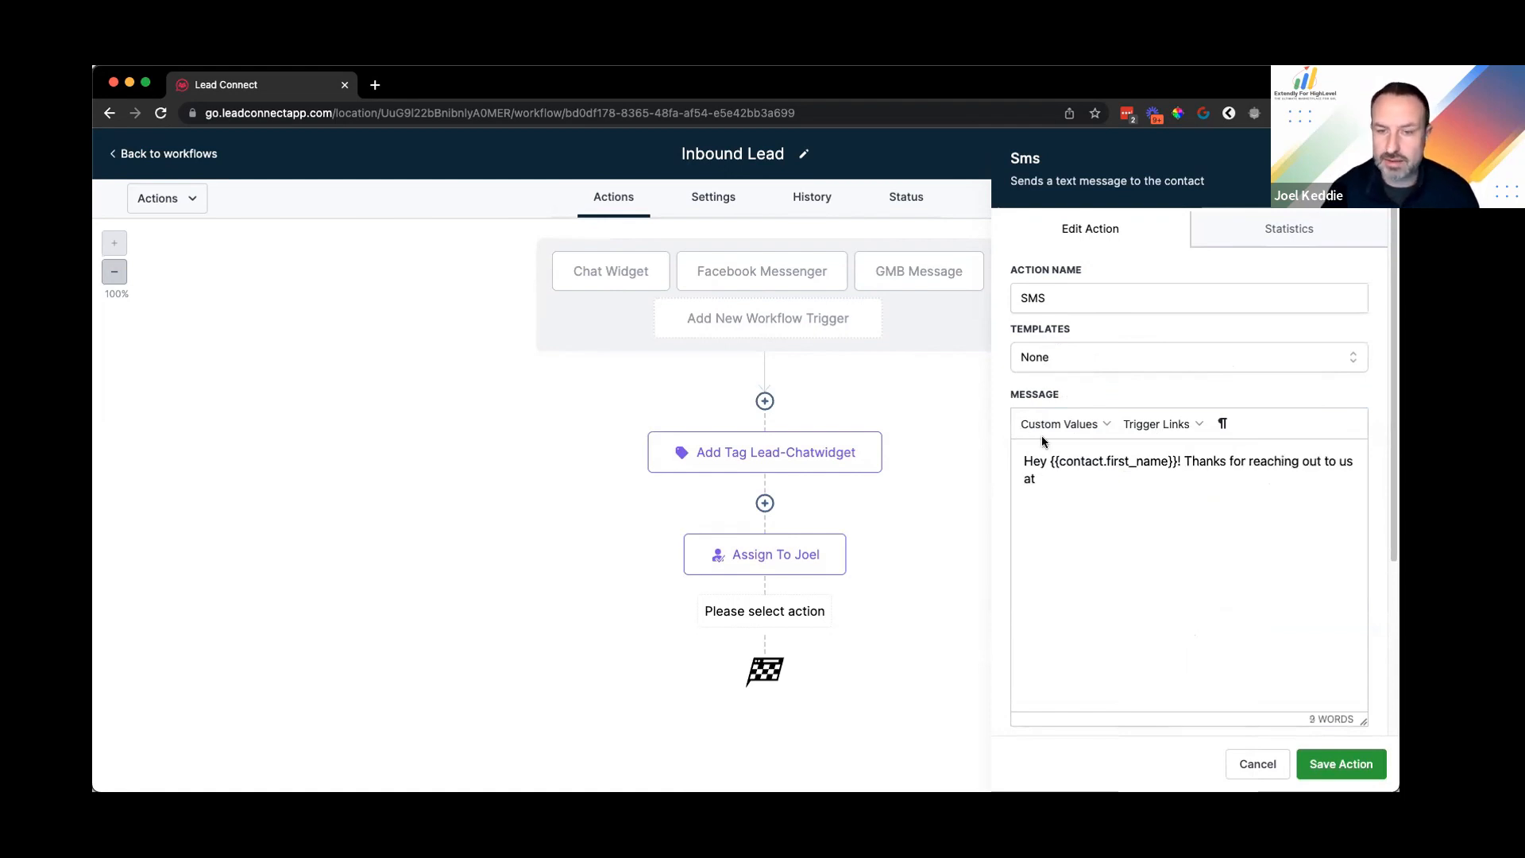
click(1041, 433)
mouse_move(1065, 584)
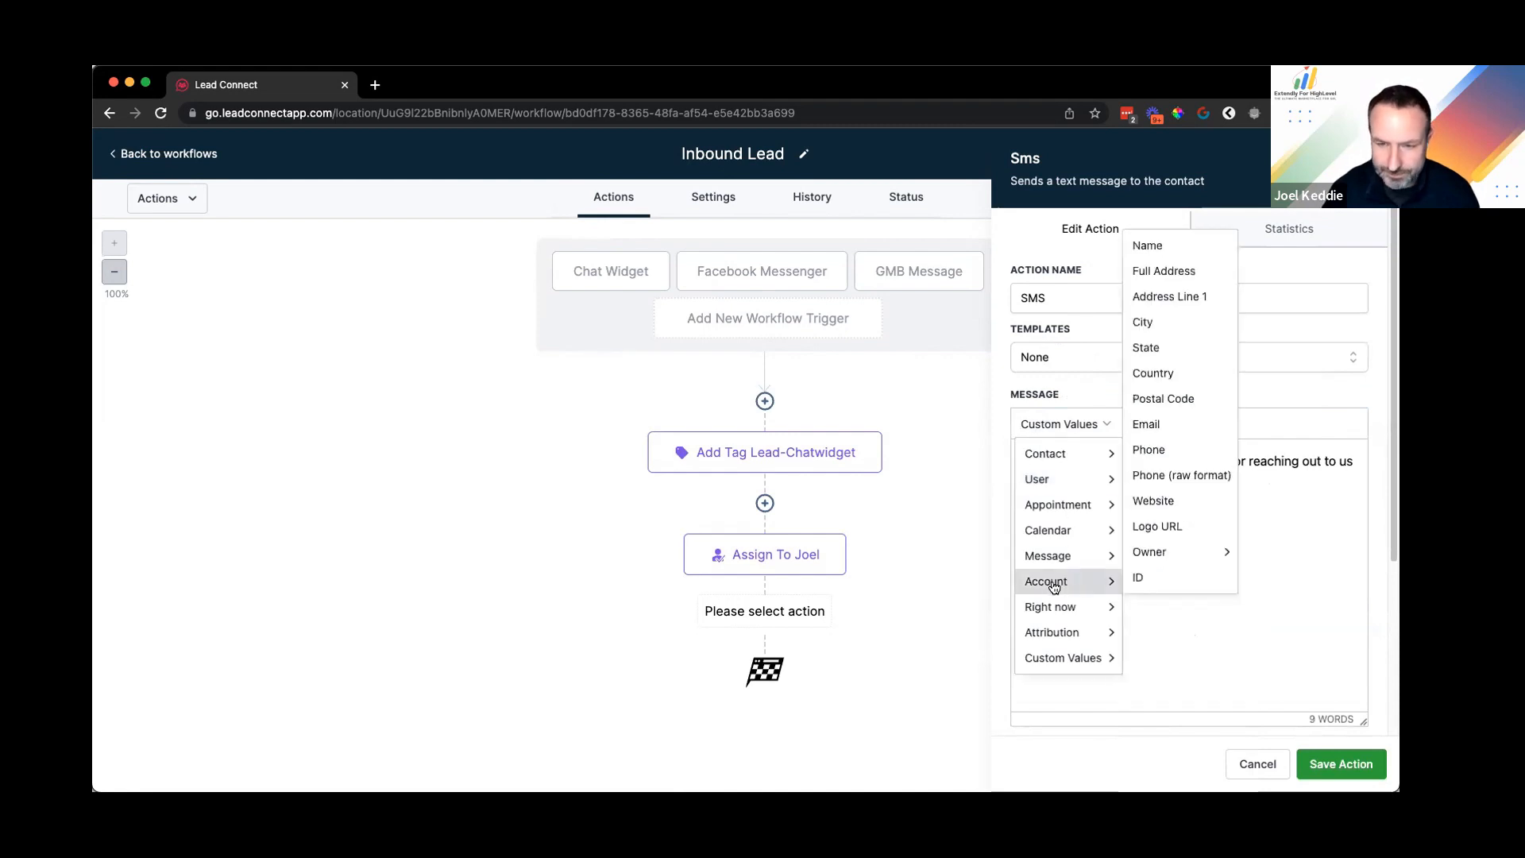
click(1152, 248)
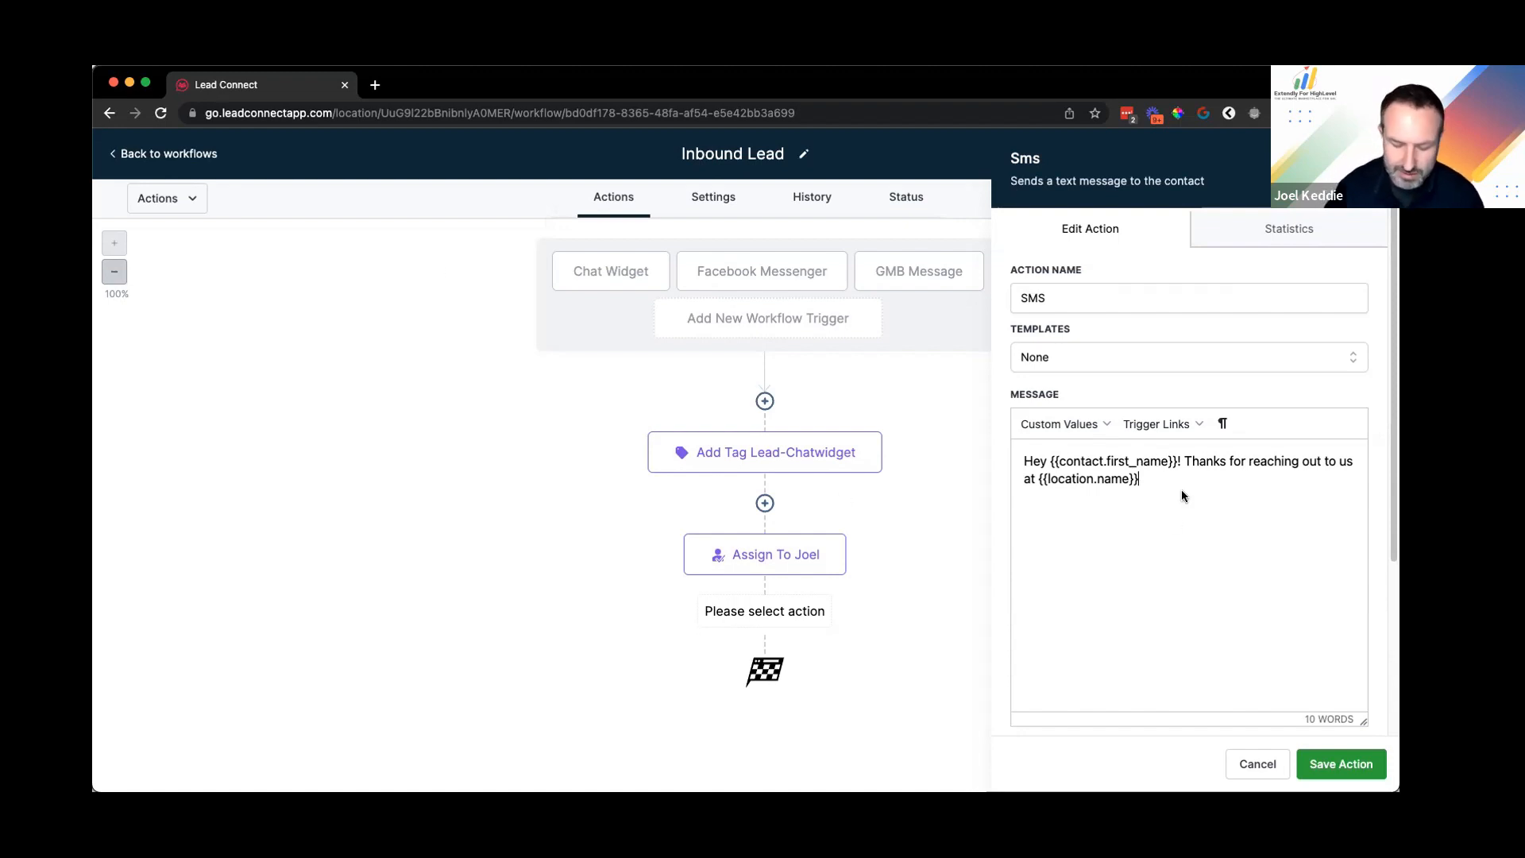
Step: Finish with 'We've received your inquiry, and somebody will get back to you asap.' and save
text(We)
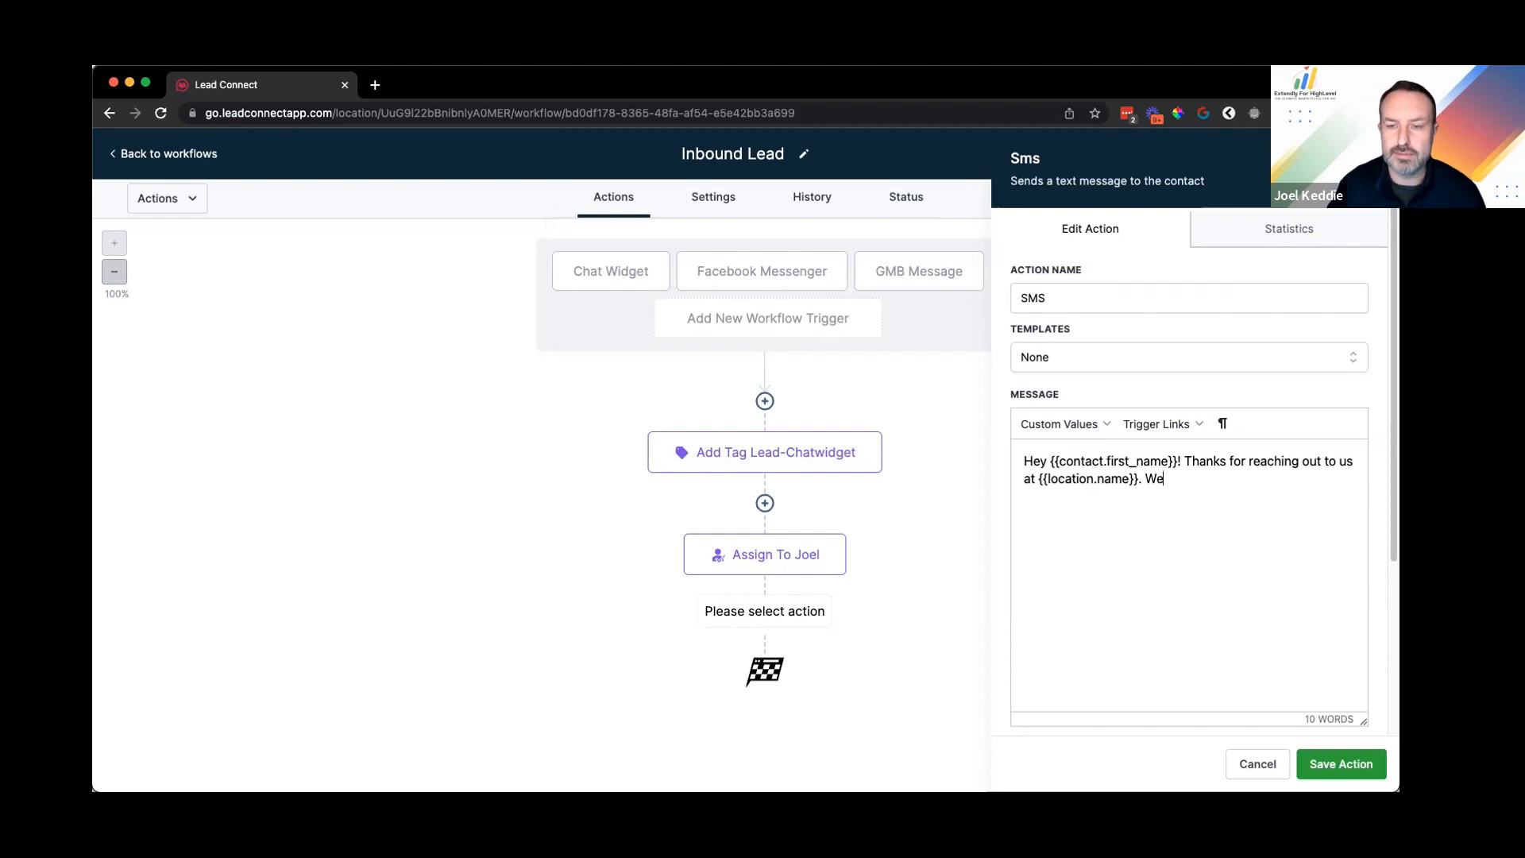
text('ve receie)
key(BackSpace)
key(BackSpace)
text(v)
key(BackSpace)
text(ived your inquiry, and somebody will get back to you asap.)
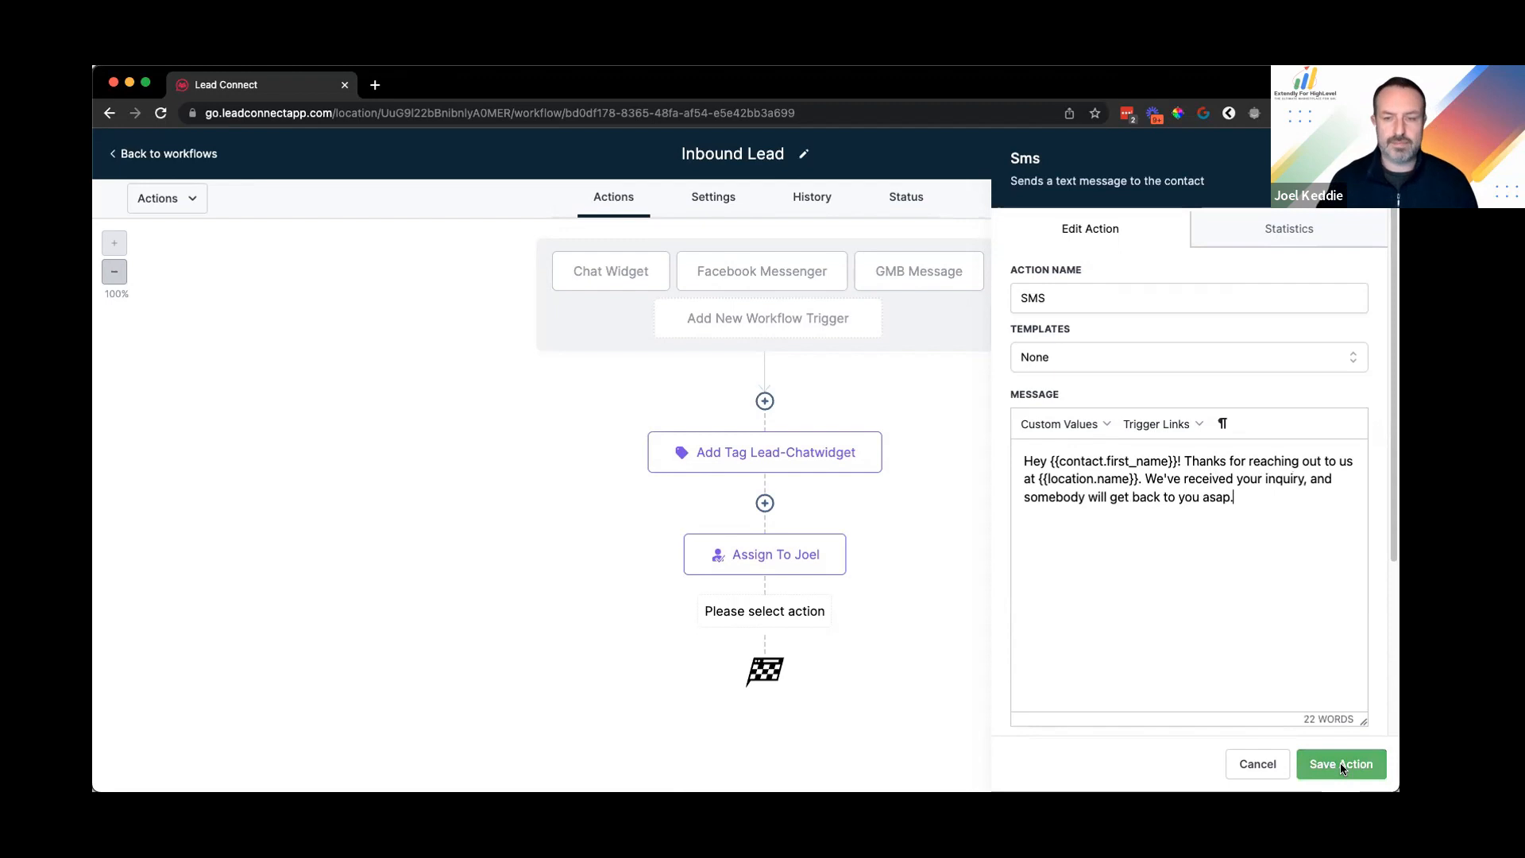
click(1341, 764)
Step: Name the SMS step 'SMS Inquiry Received', save it, then add a new step below
click(761, 663)
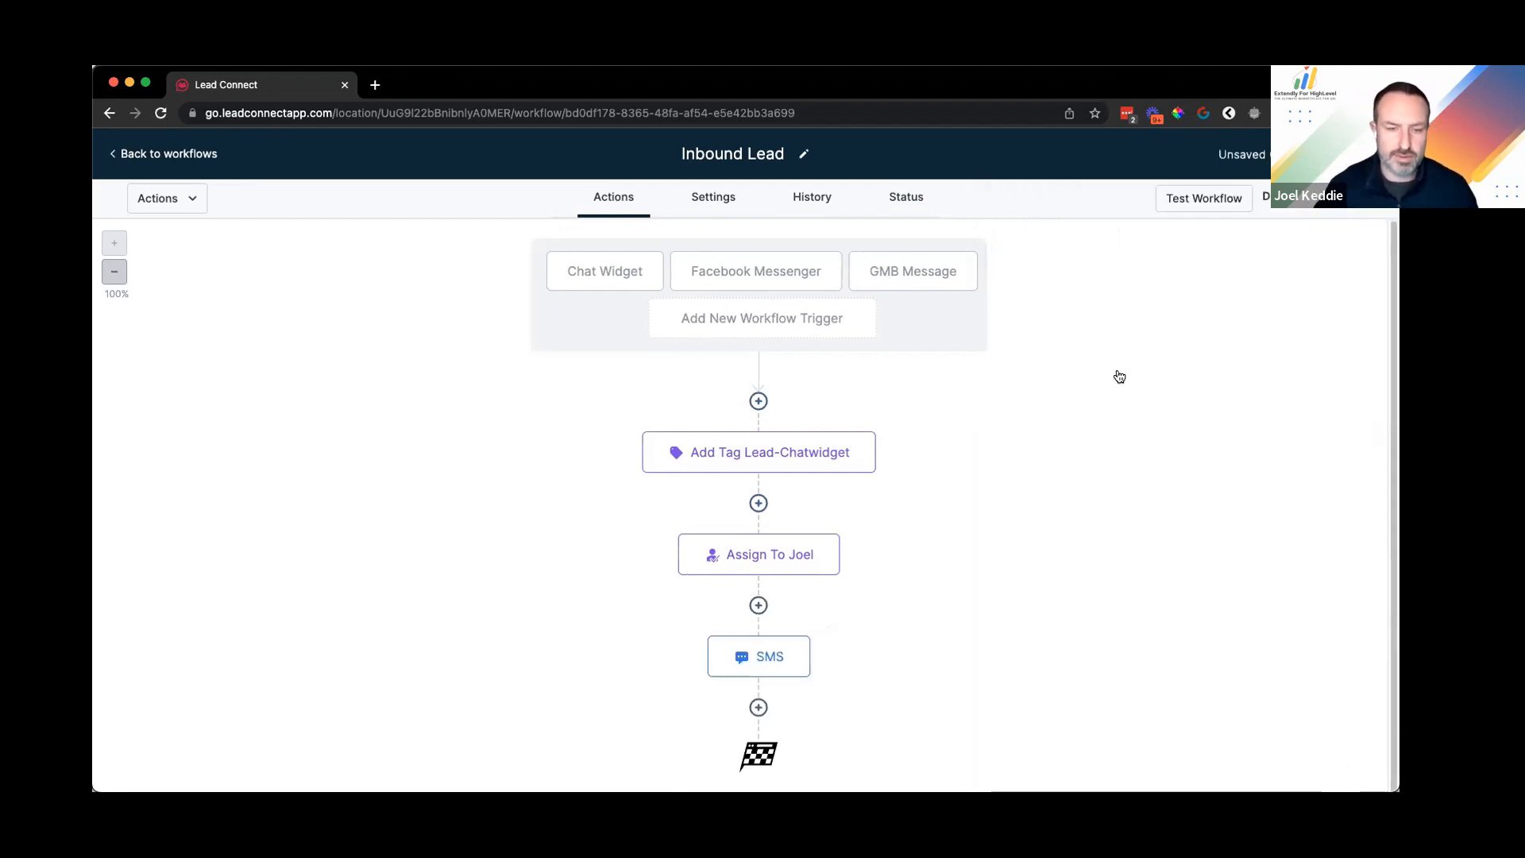
click(1087, 296)
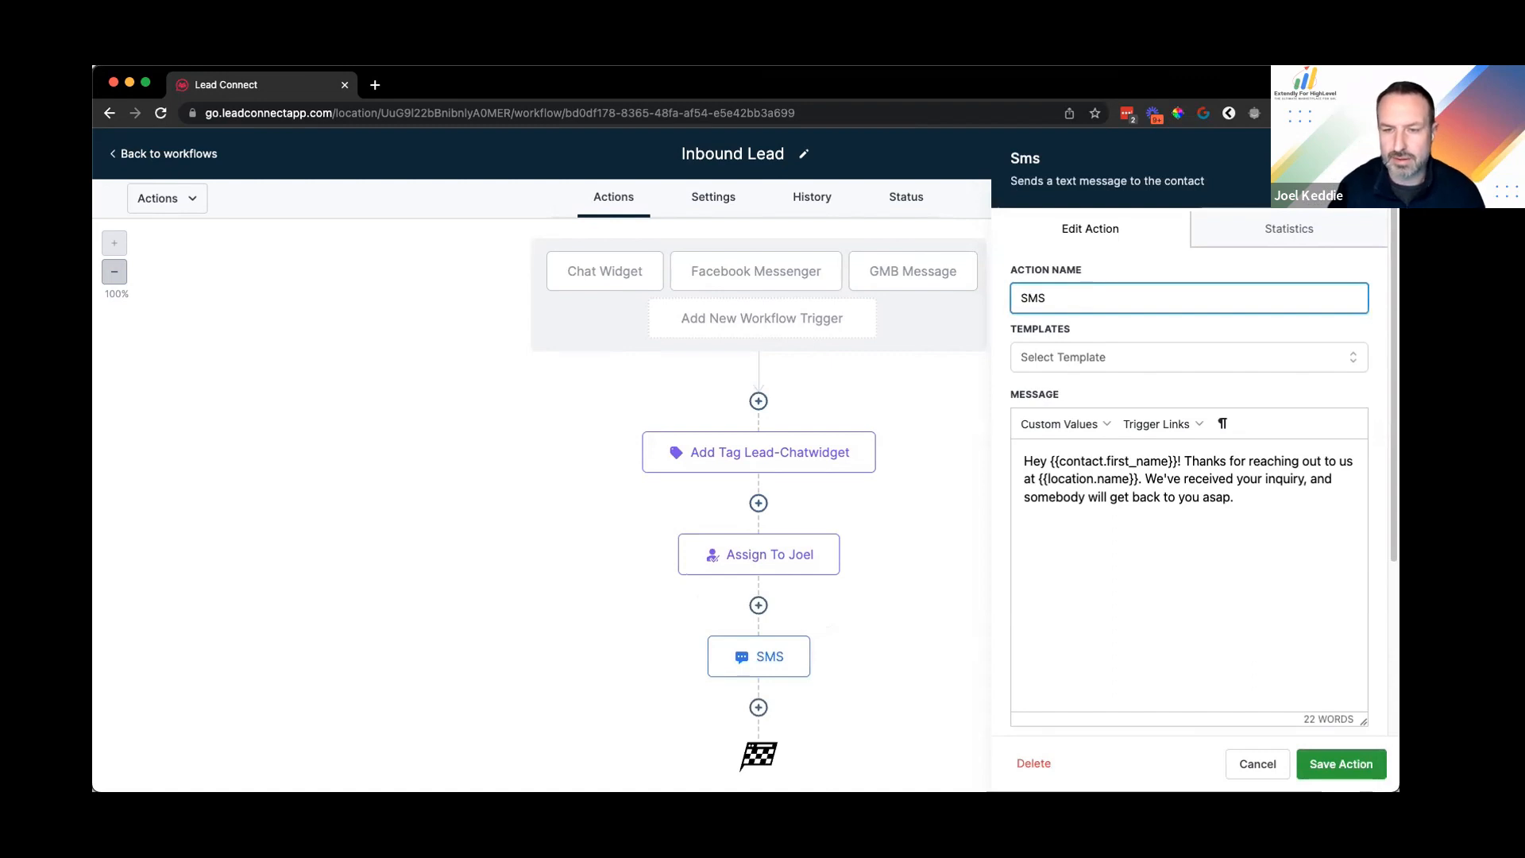
text(Inquiry Received)
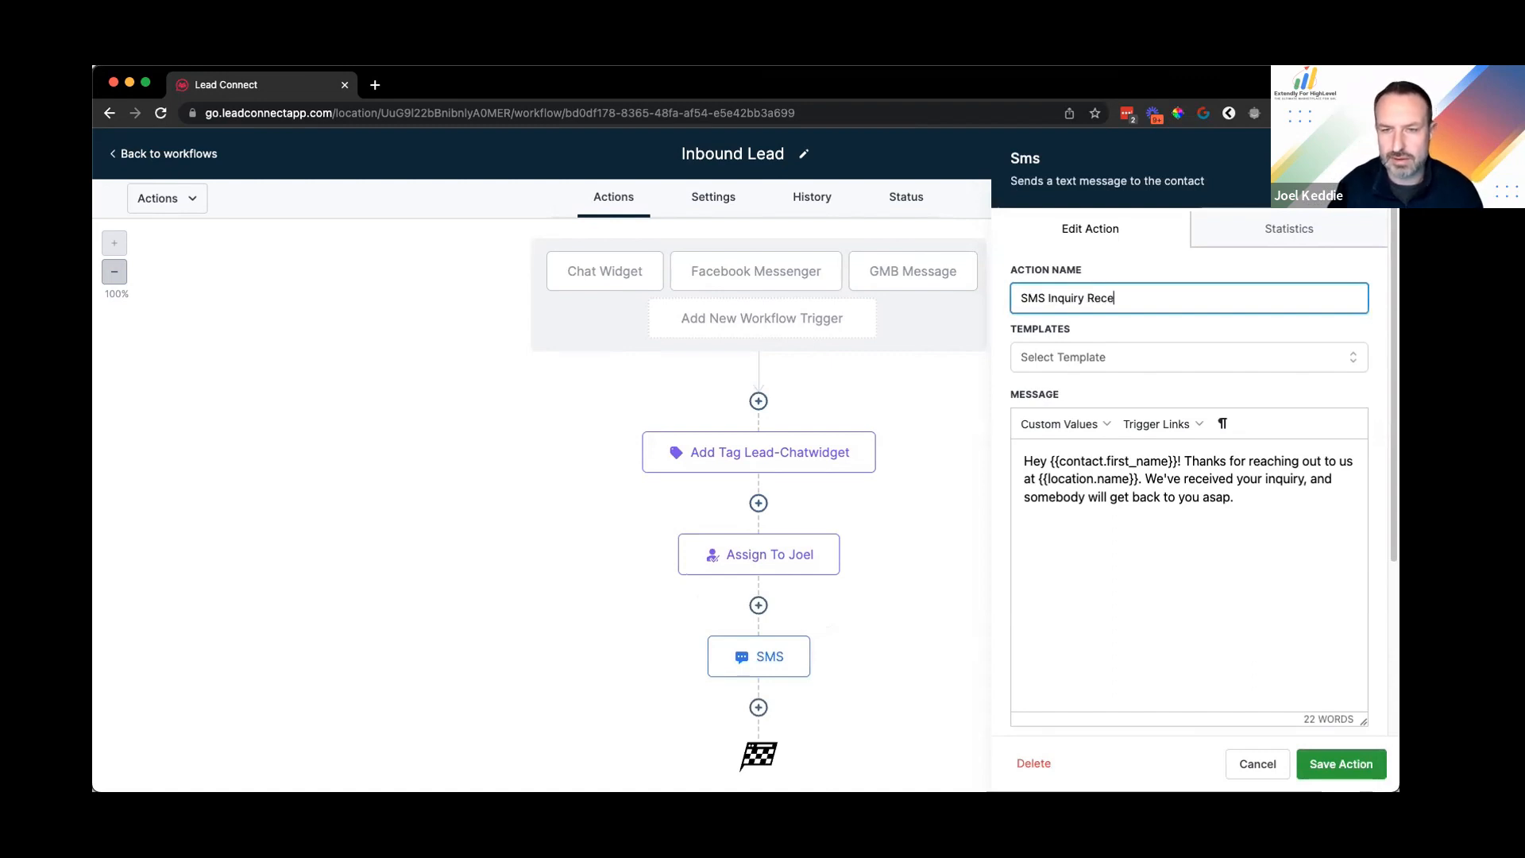
key(Return)
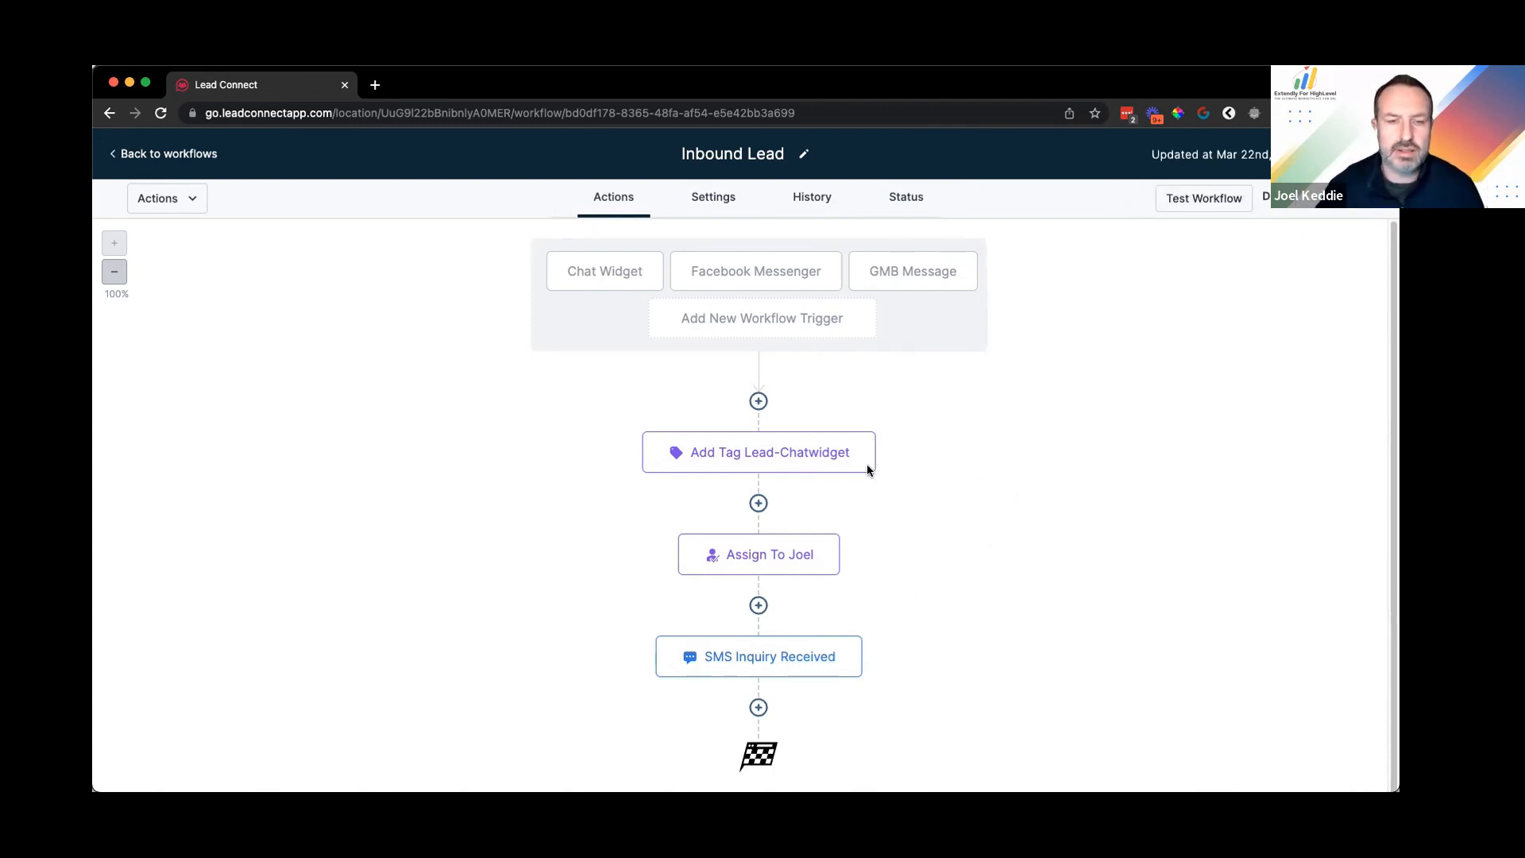
scroll(868, 470, down, 1)
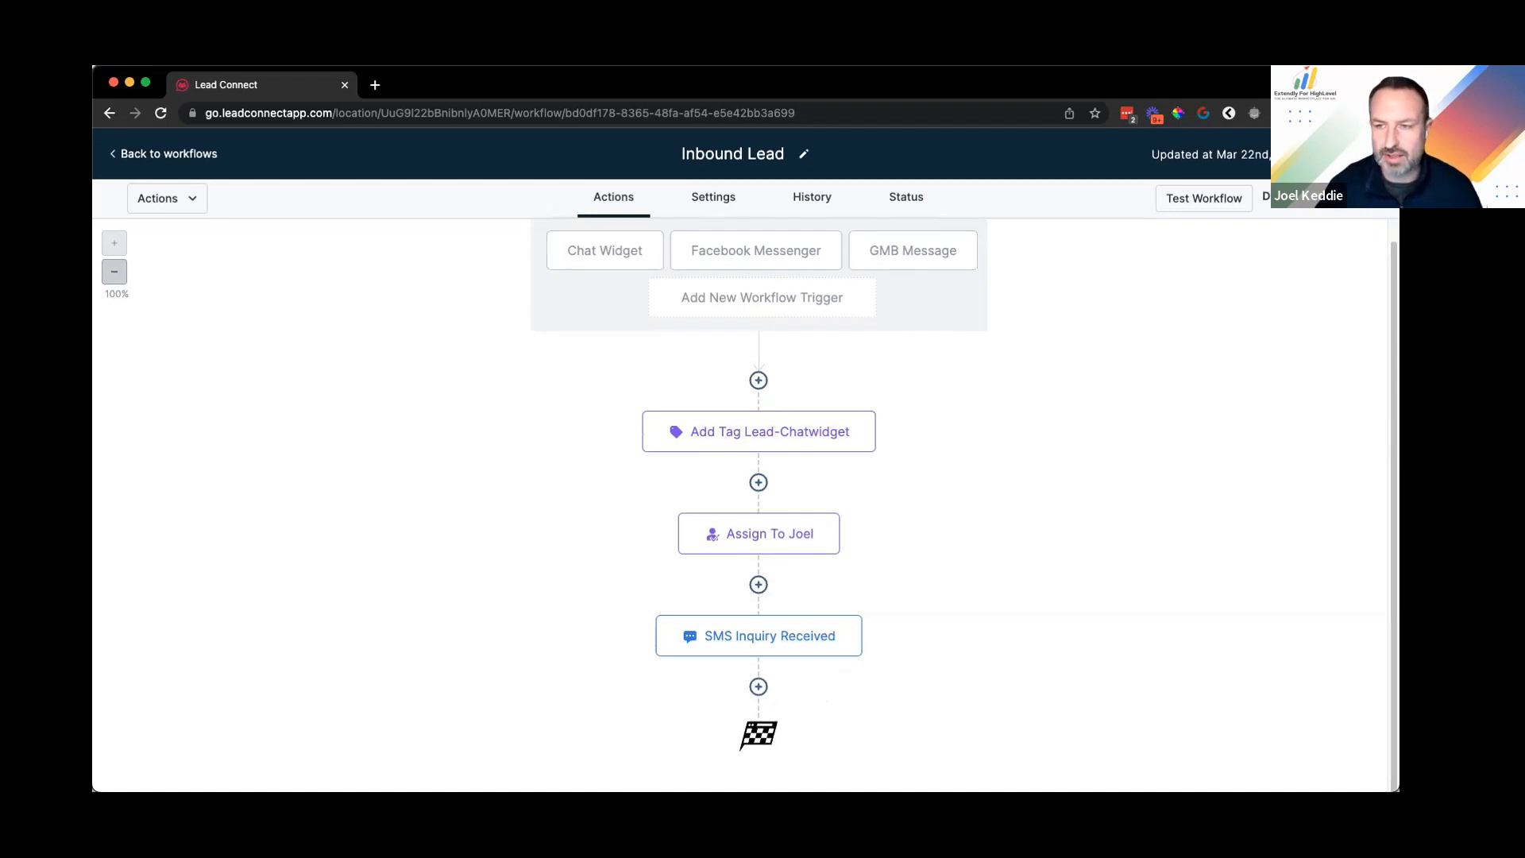
click(760, 687)
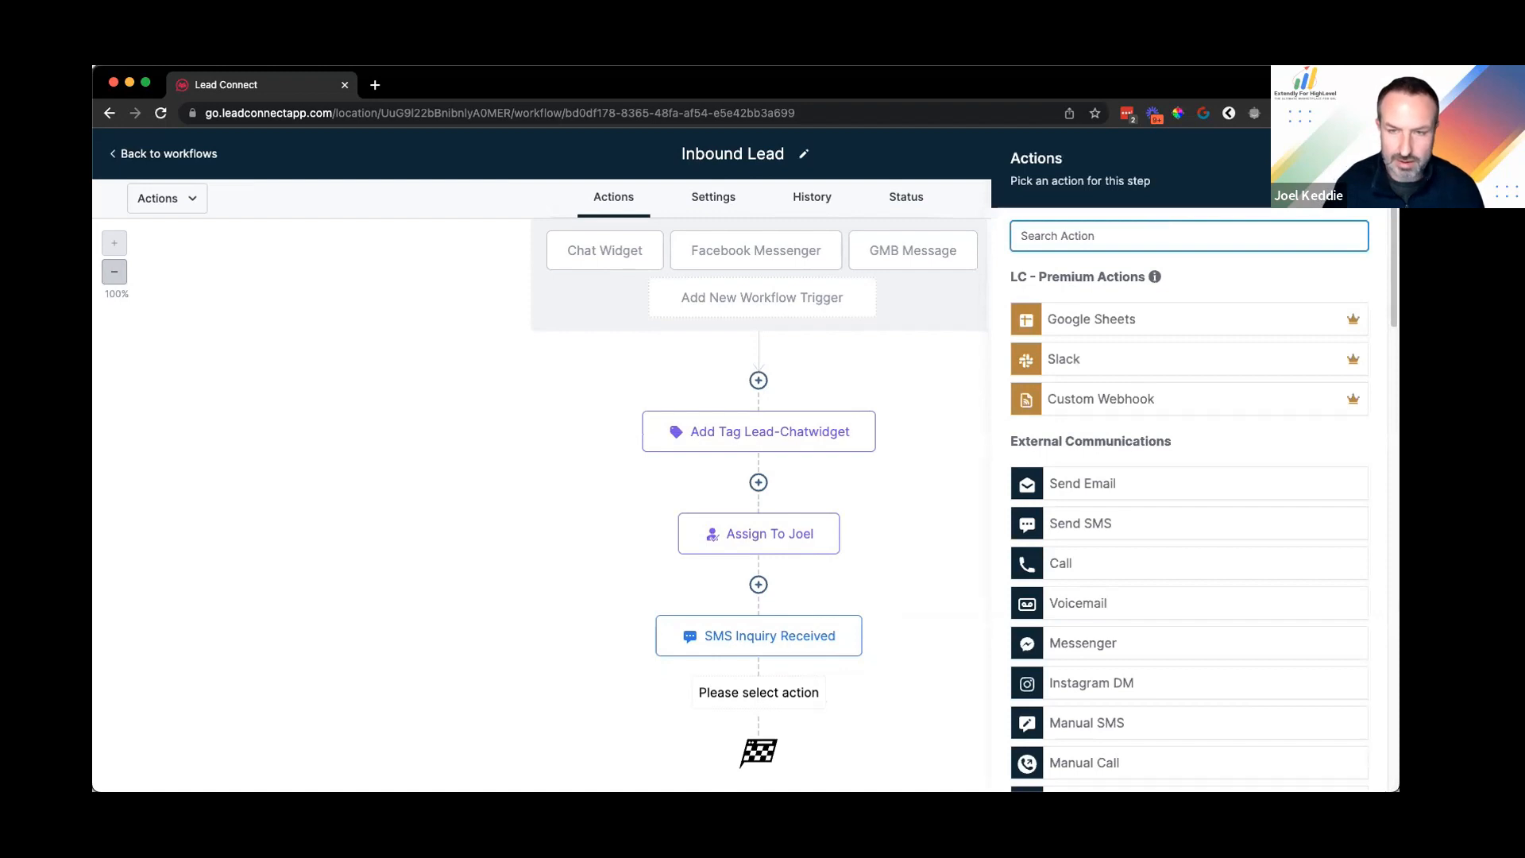
Step: Add an Internal Notification action sending an SMS to the assigned user
text(intern)
click(1123, 303)
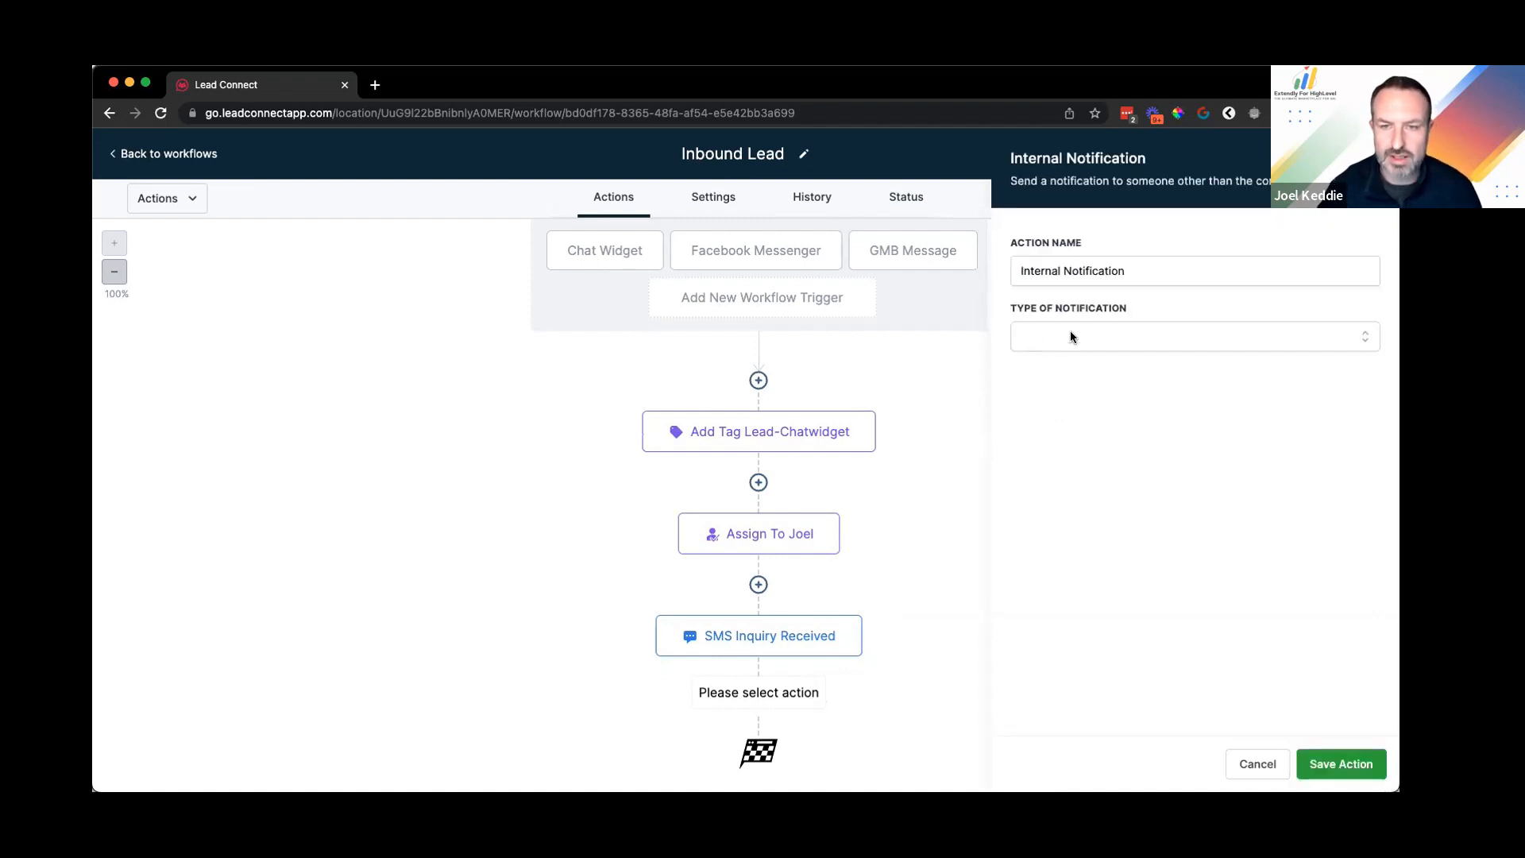
click(1074, 337)
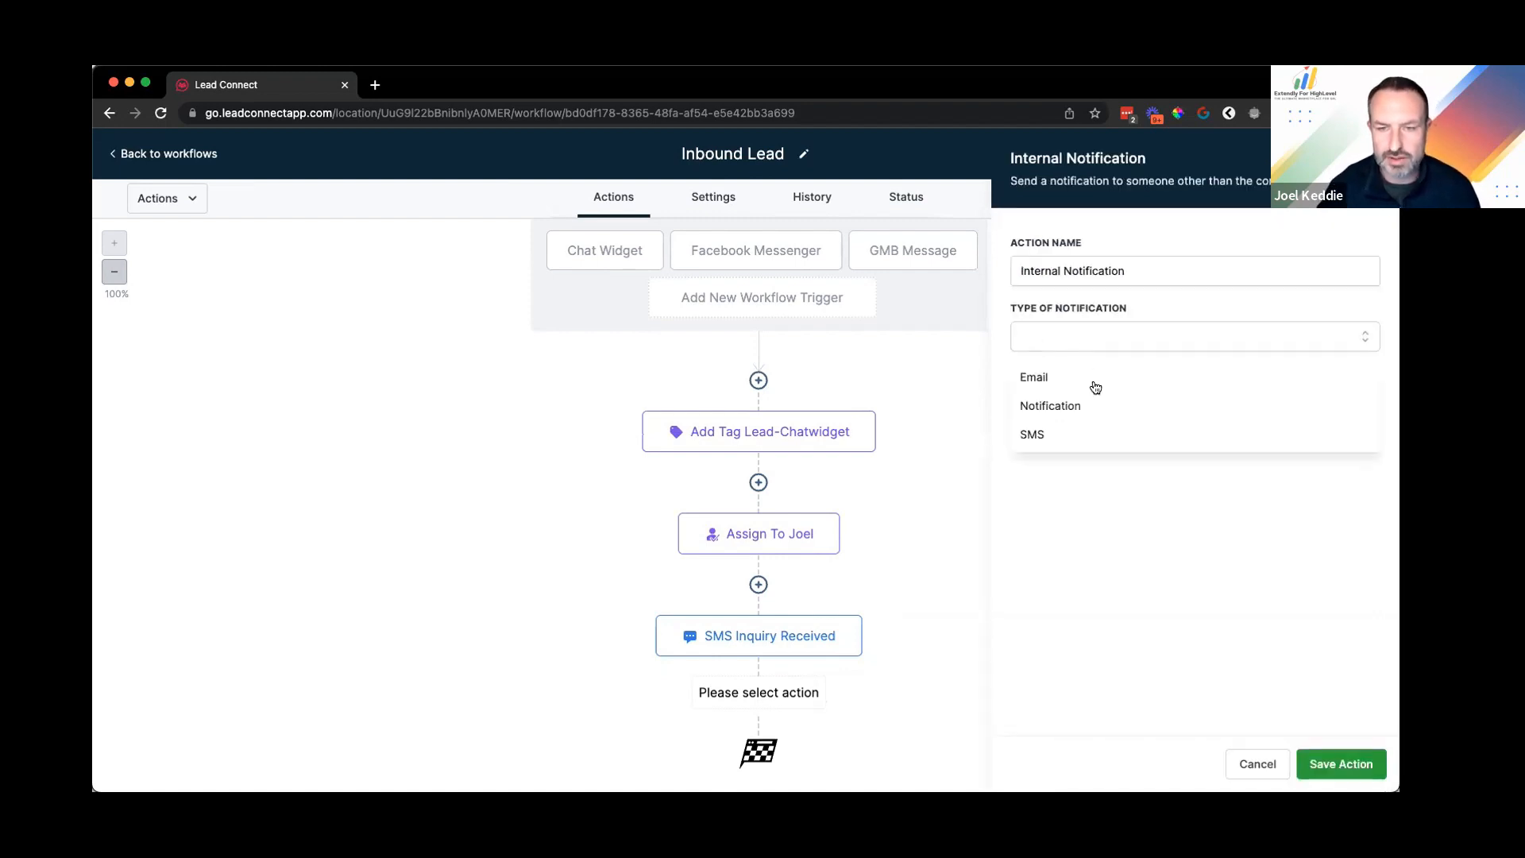
click(1068, 434)
click(1056, 405)
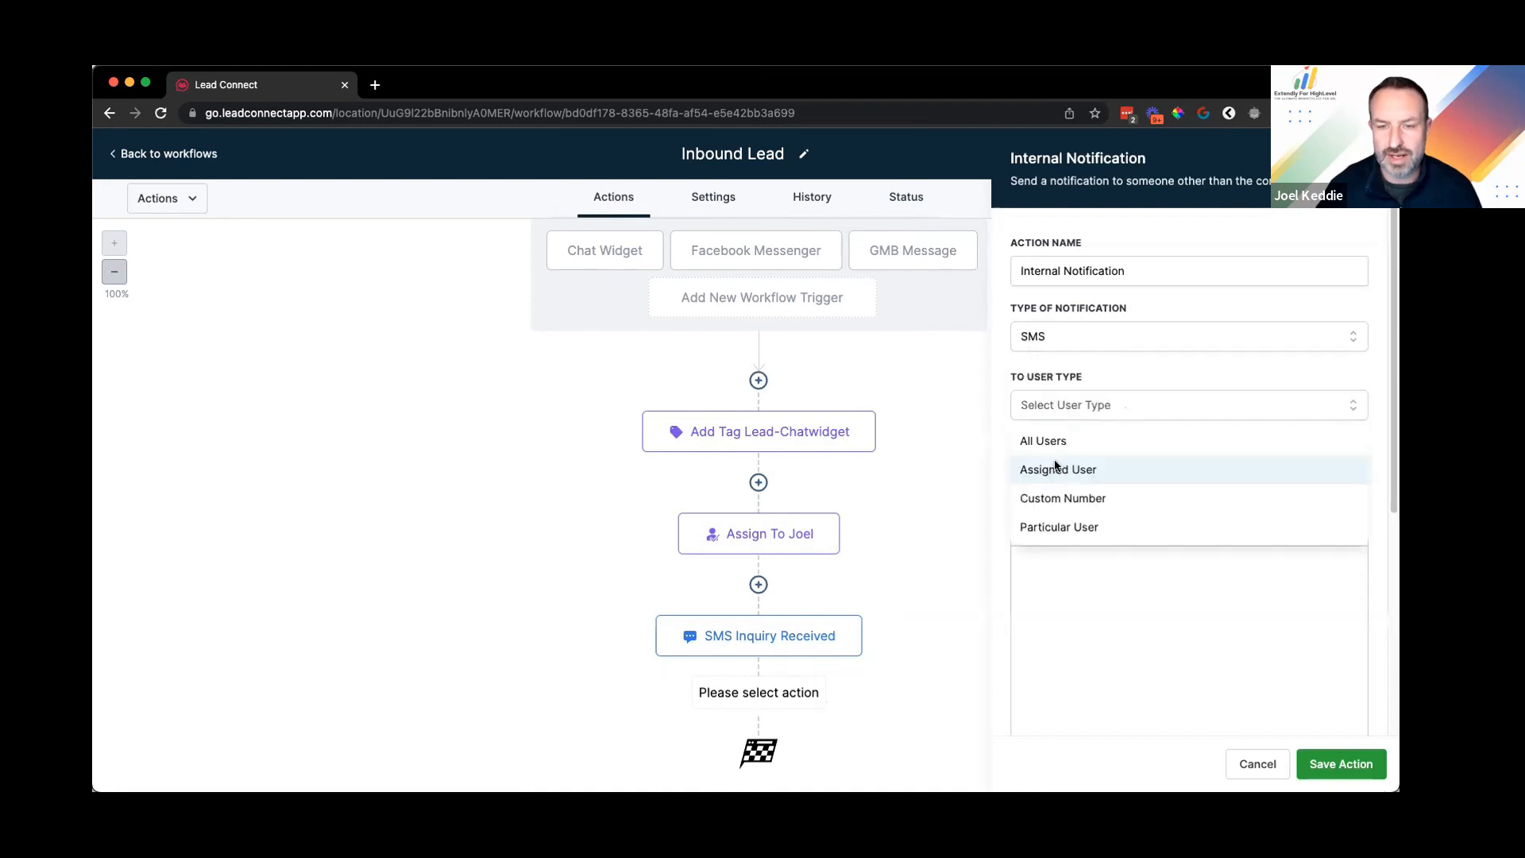
click(1059, 470)
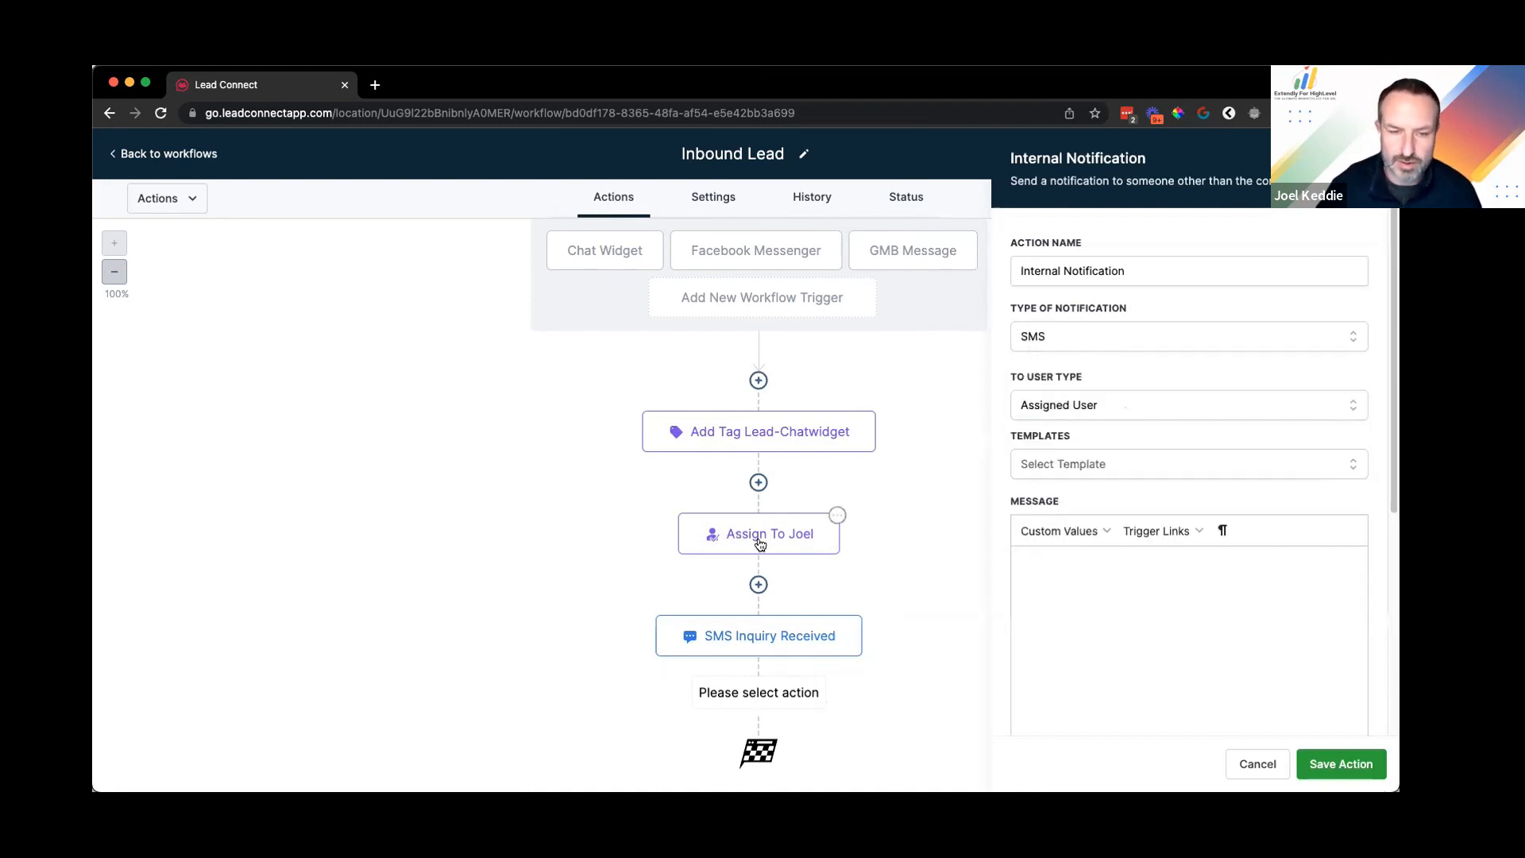
Step: Write 'You have a new inquiry through webchat from {full name}' and 'Message: {message body}', then save
click(1083, 563)
text(You)
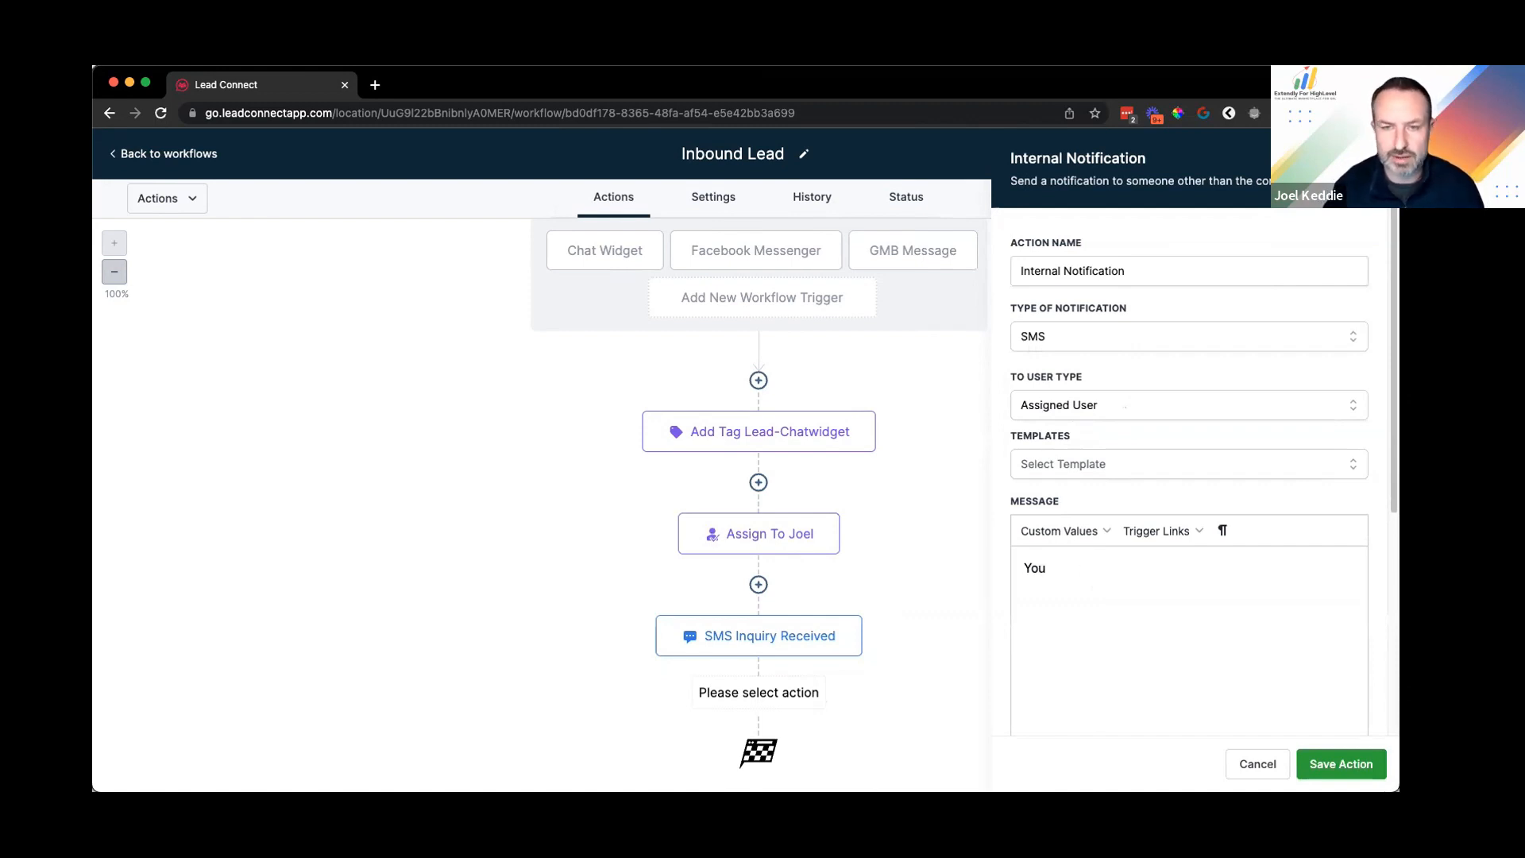
text( have a new inquiry through webchat from)
click(1067, 540)
click(1180, 153)
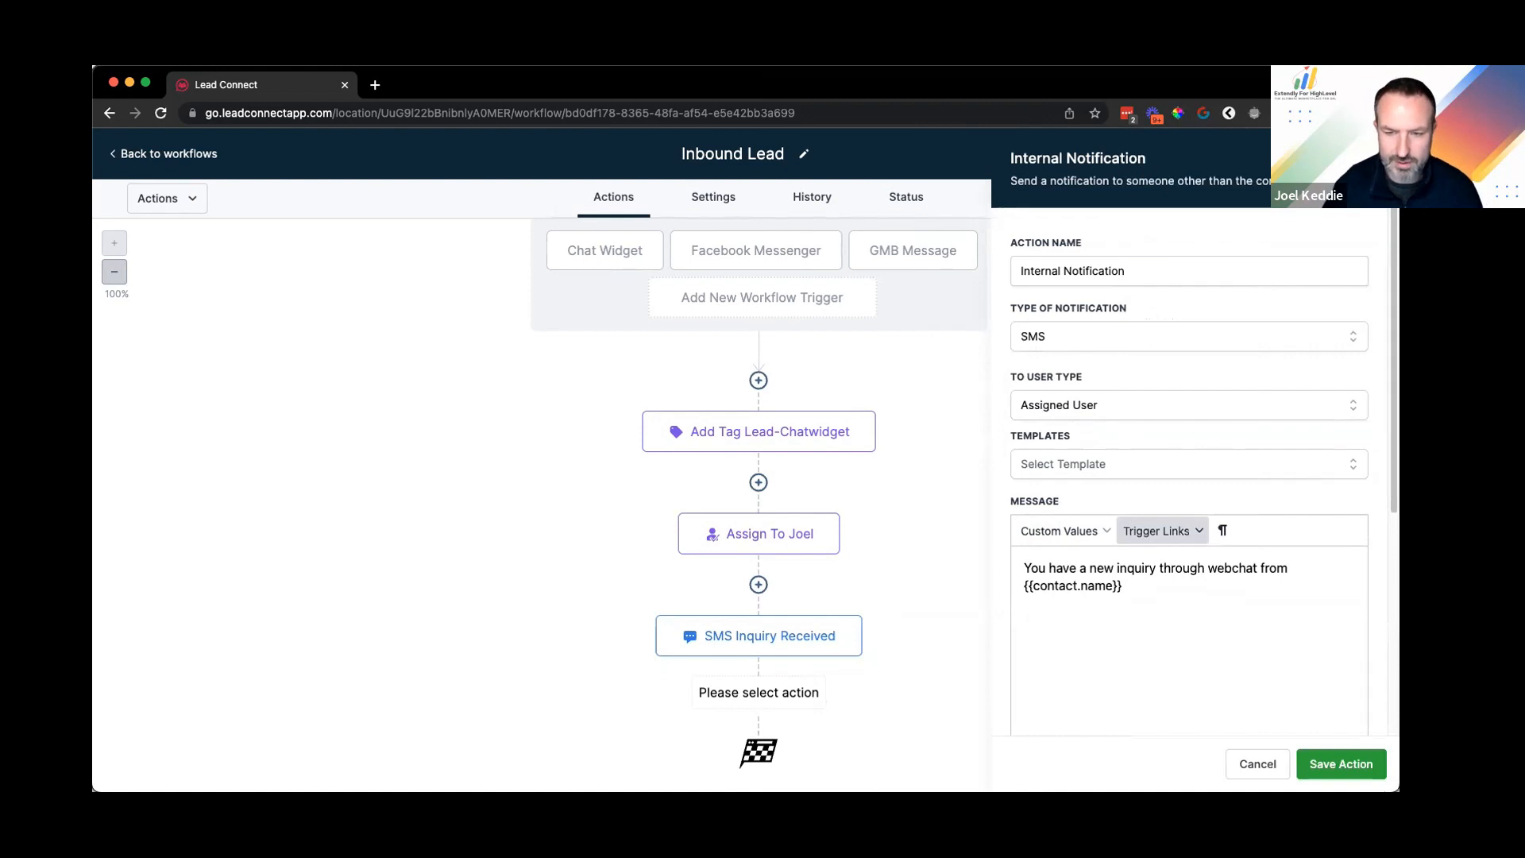
key(Return)
text(m)
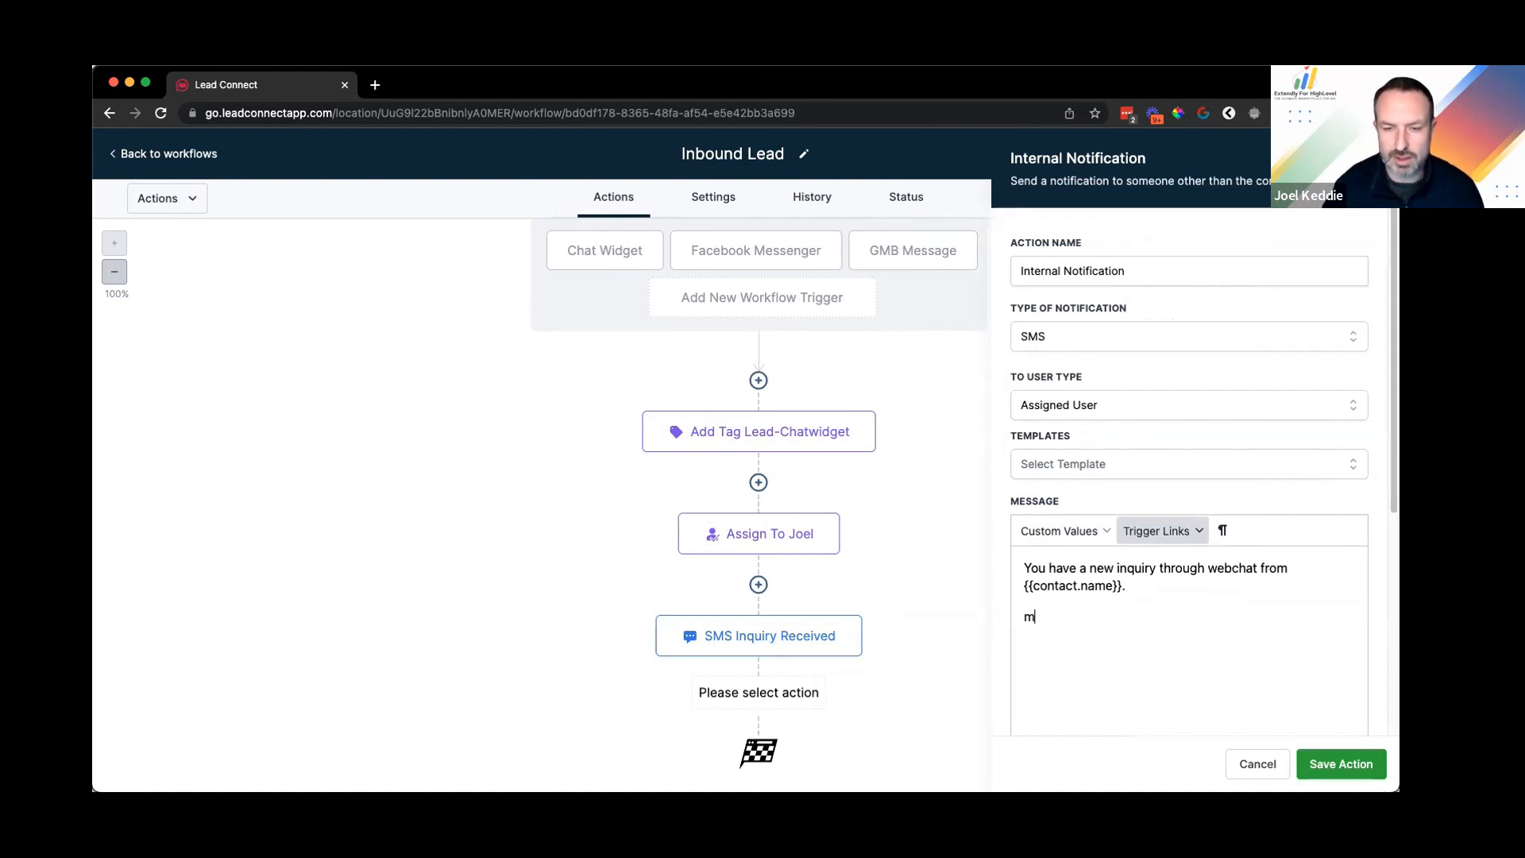
key(BackSpace)
text(Messag)
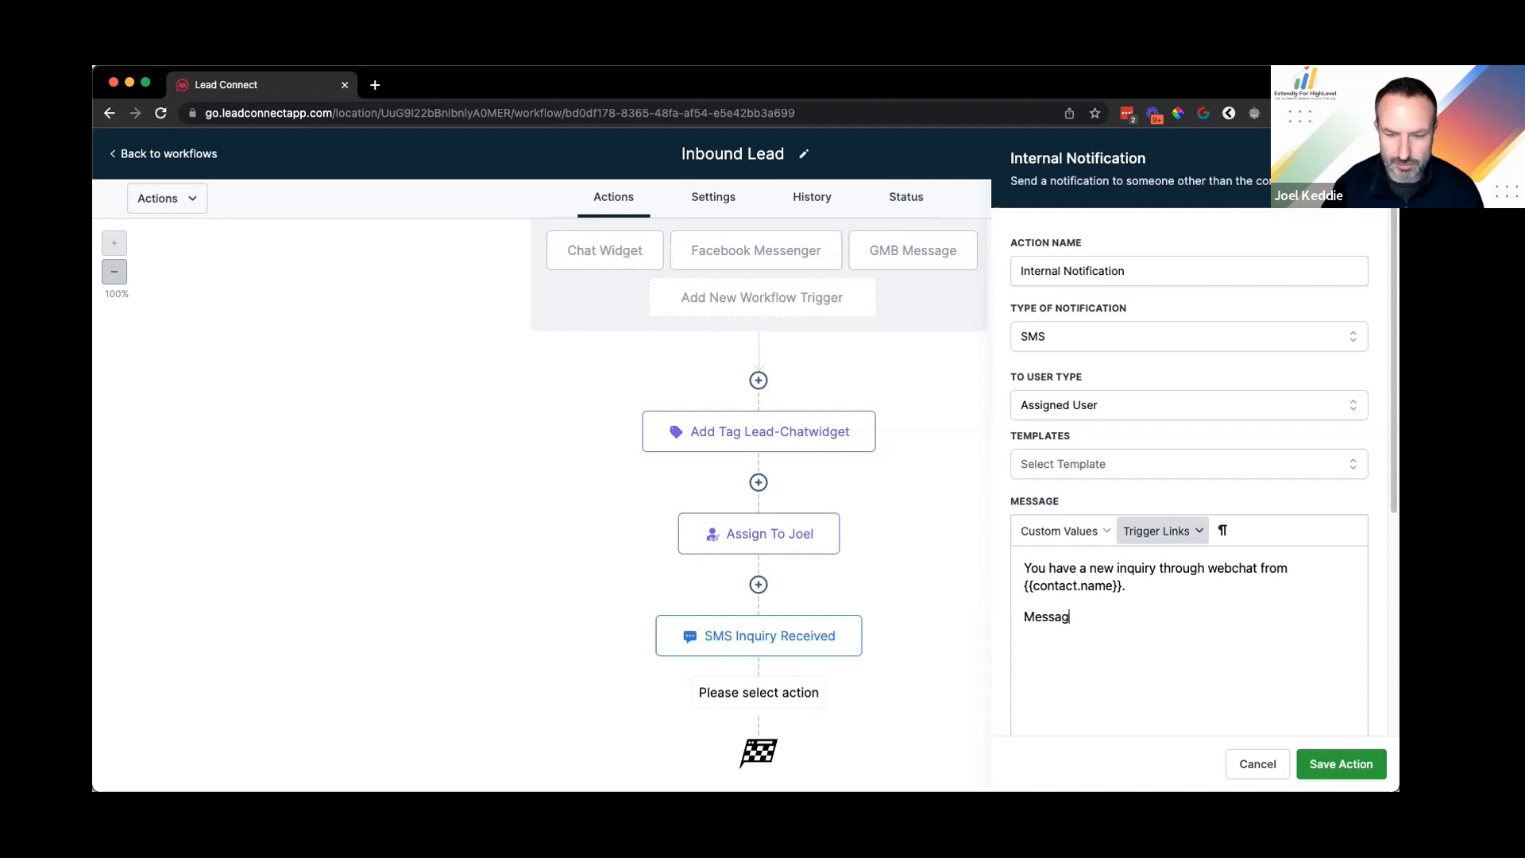
text(e:)
click(1060, 531)
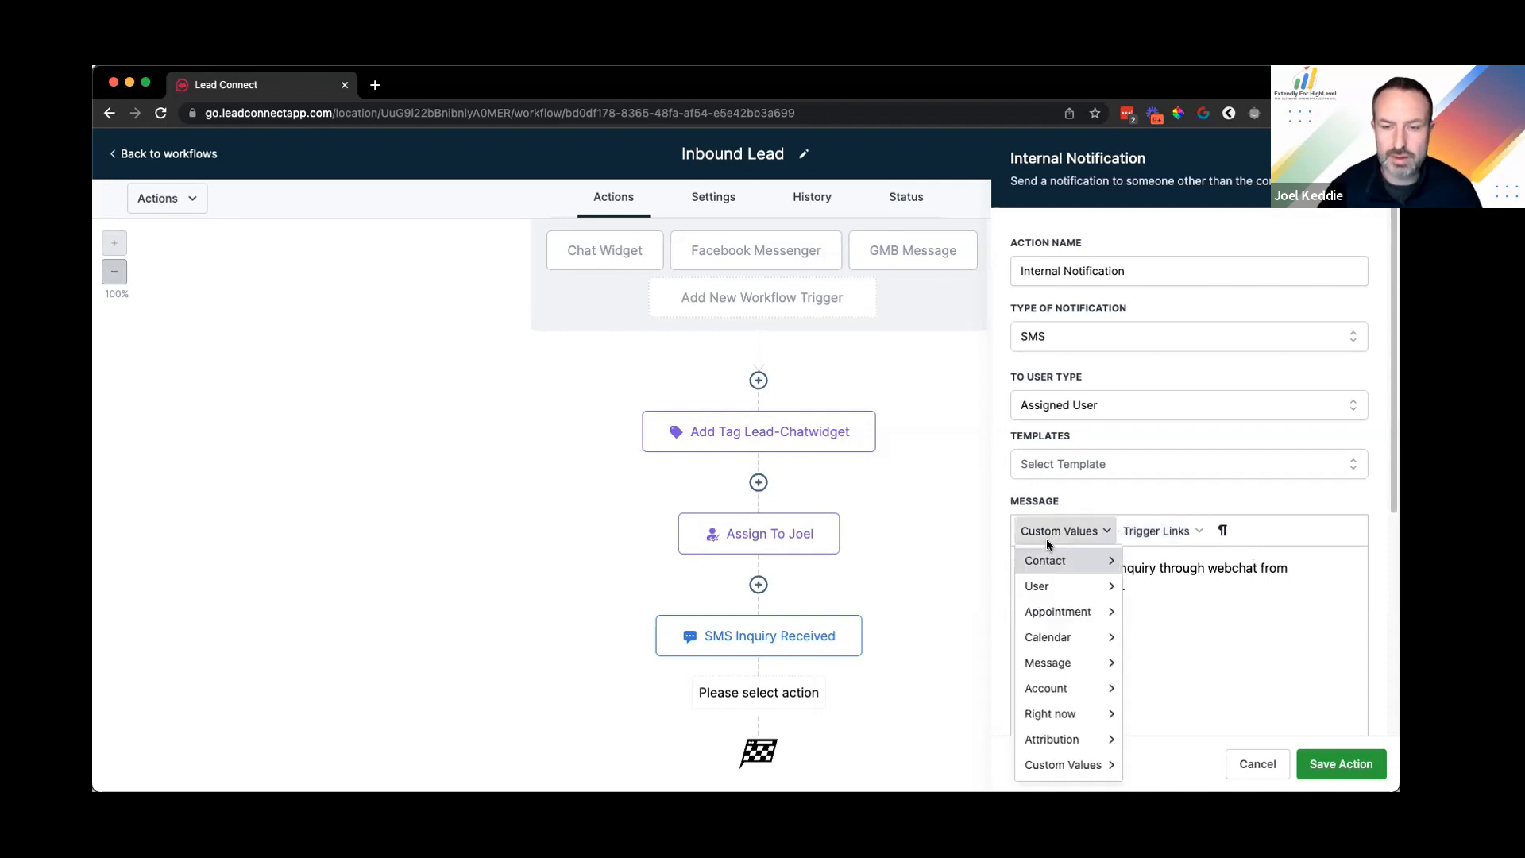
mouse_move(1060, 664)
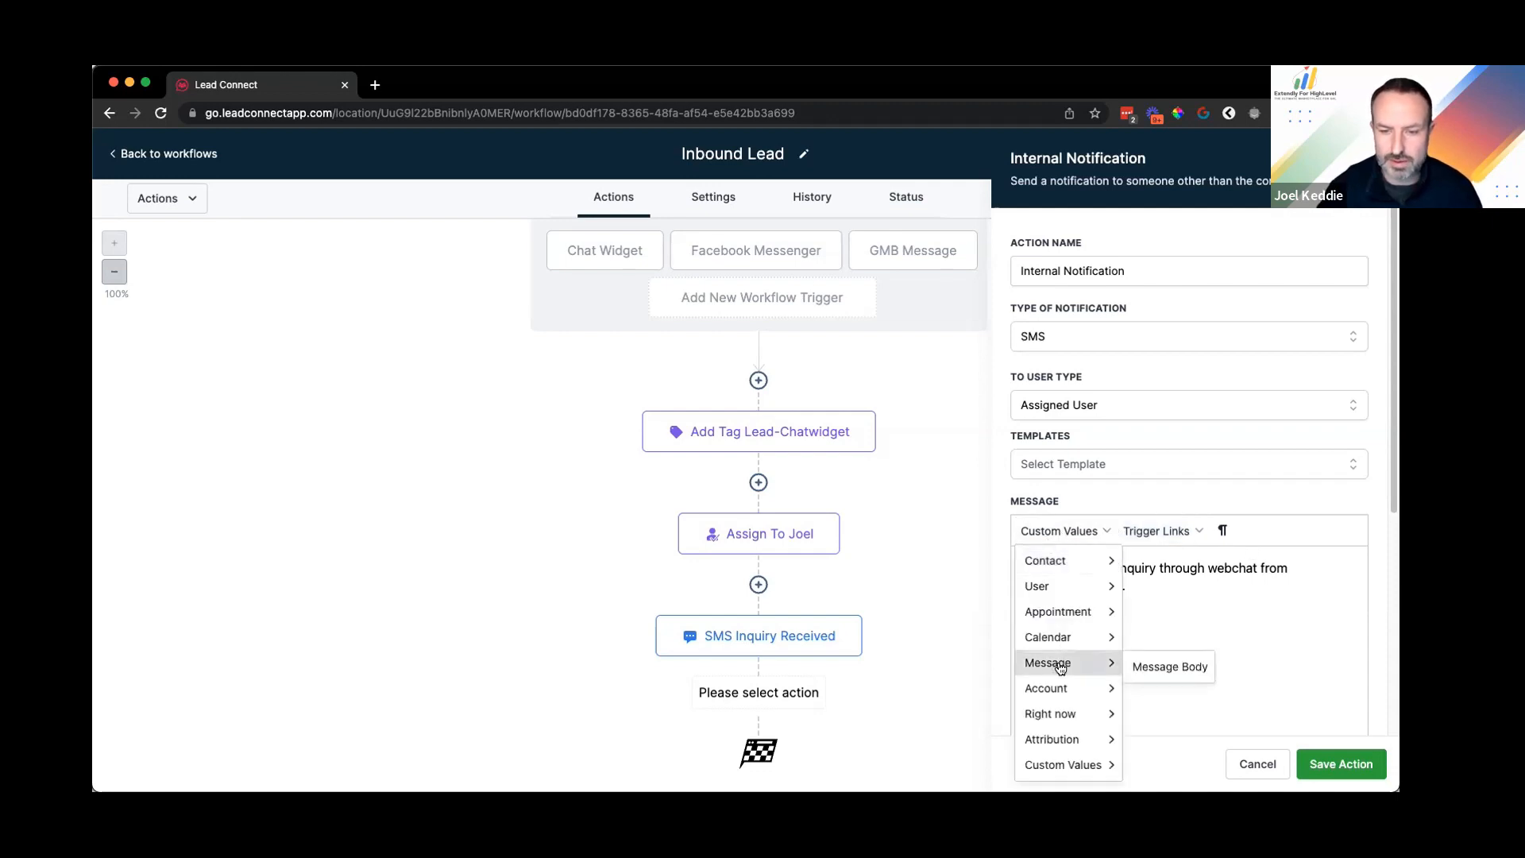
click(1171, 667)
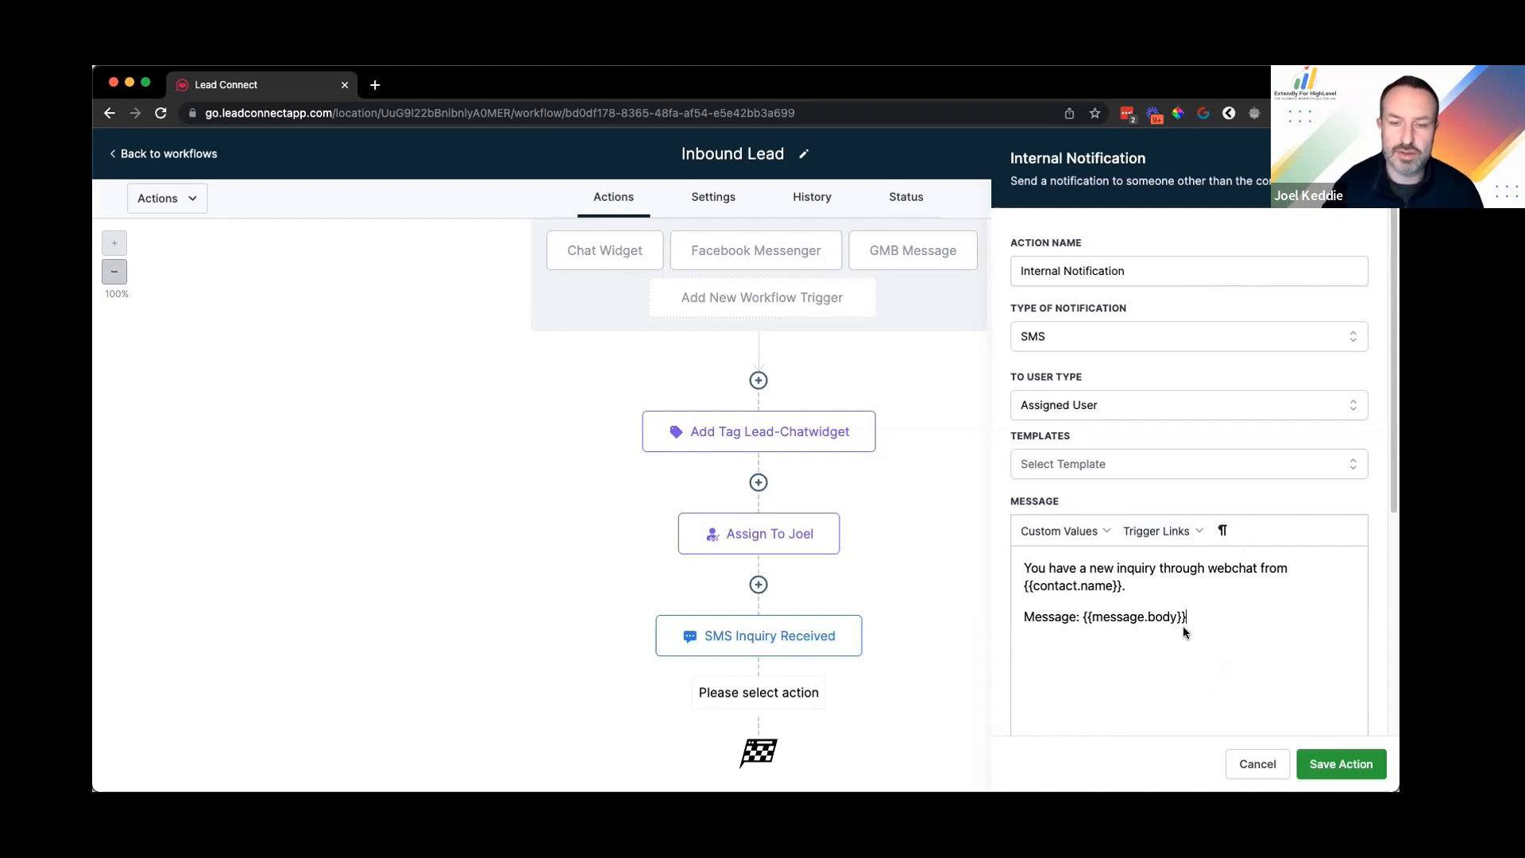
click(1339, 763)
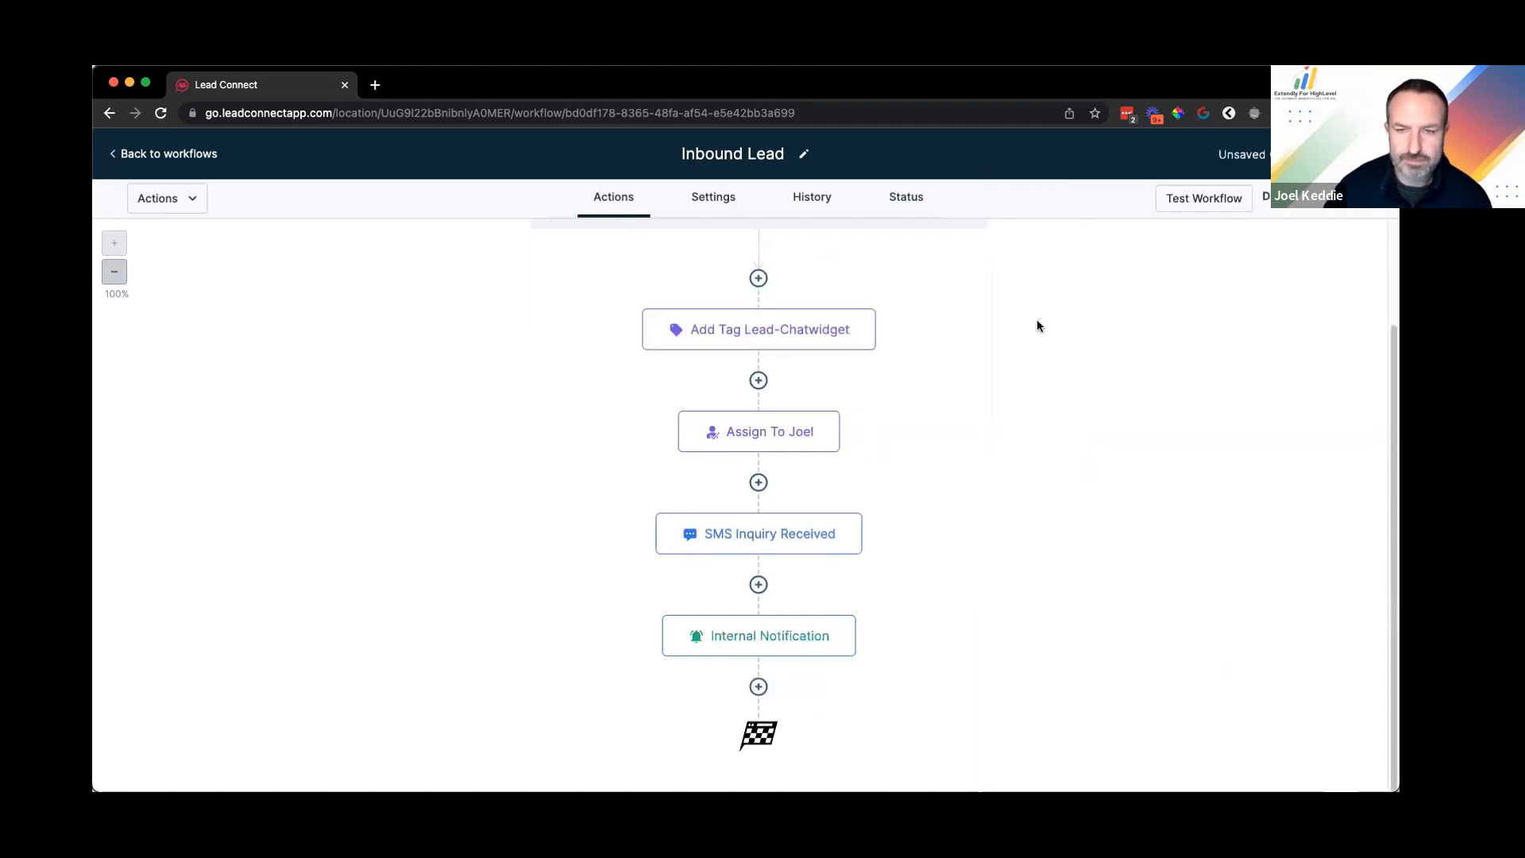
Step: Rename the notification step to 'Internal SMS Notification To' plus the assigned user's name
click(1061, 270)
text(SMS)
click(1214, 277)
text(To Assig)
key(BackSpace)
key(BackSpace)
key(BackSpace)
key(BackSpace)
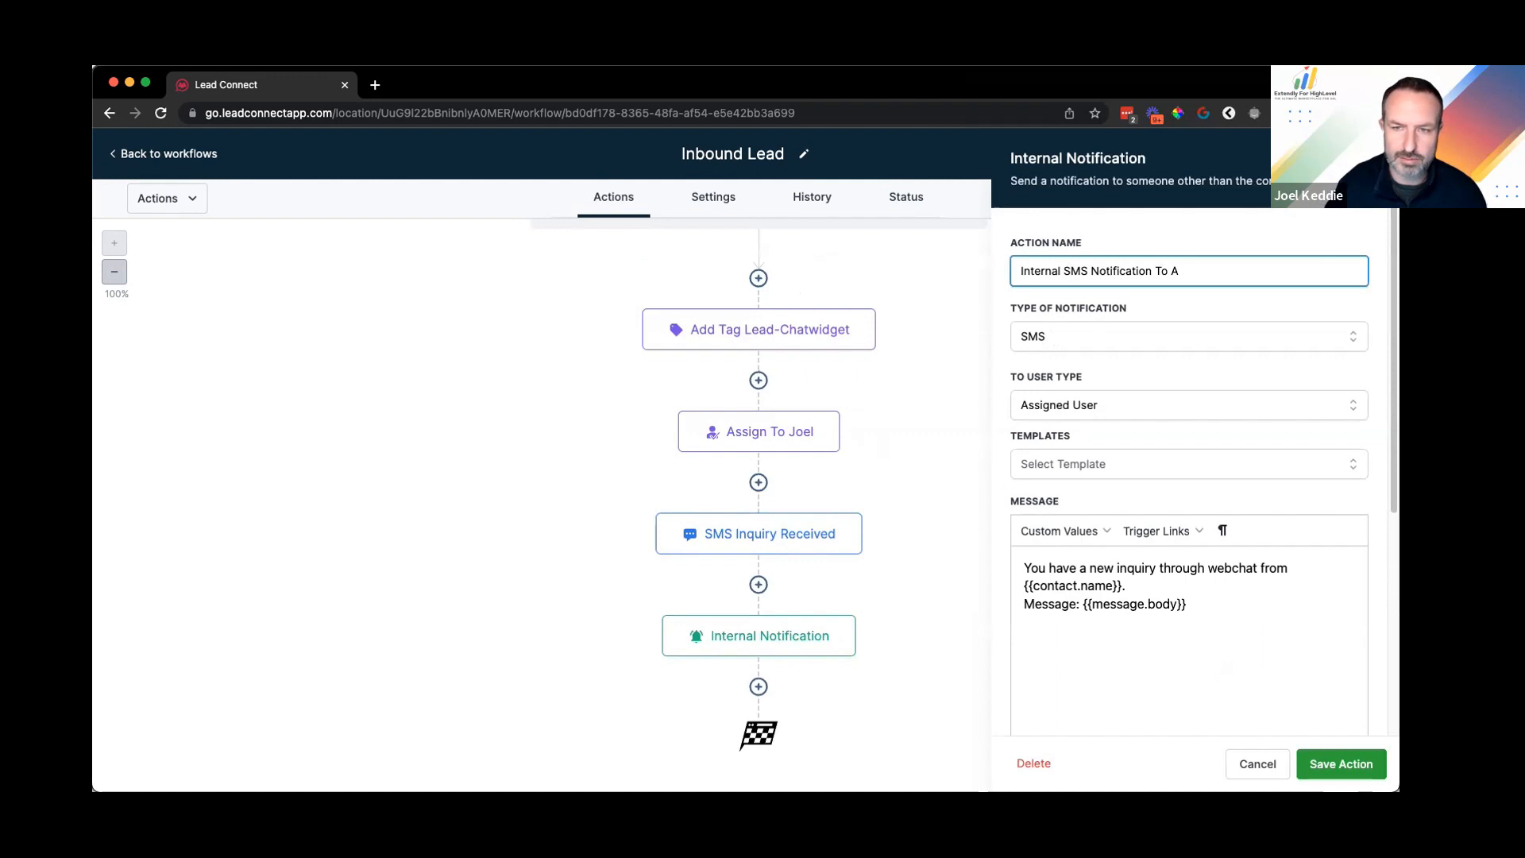
key(BackSpace)
text(Joel)
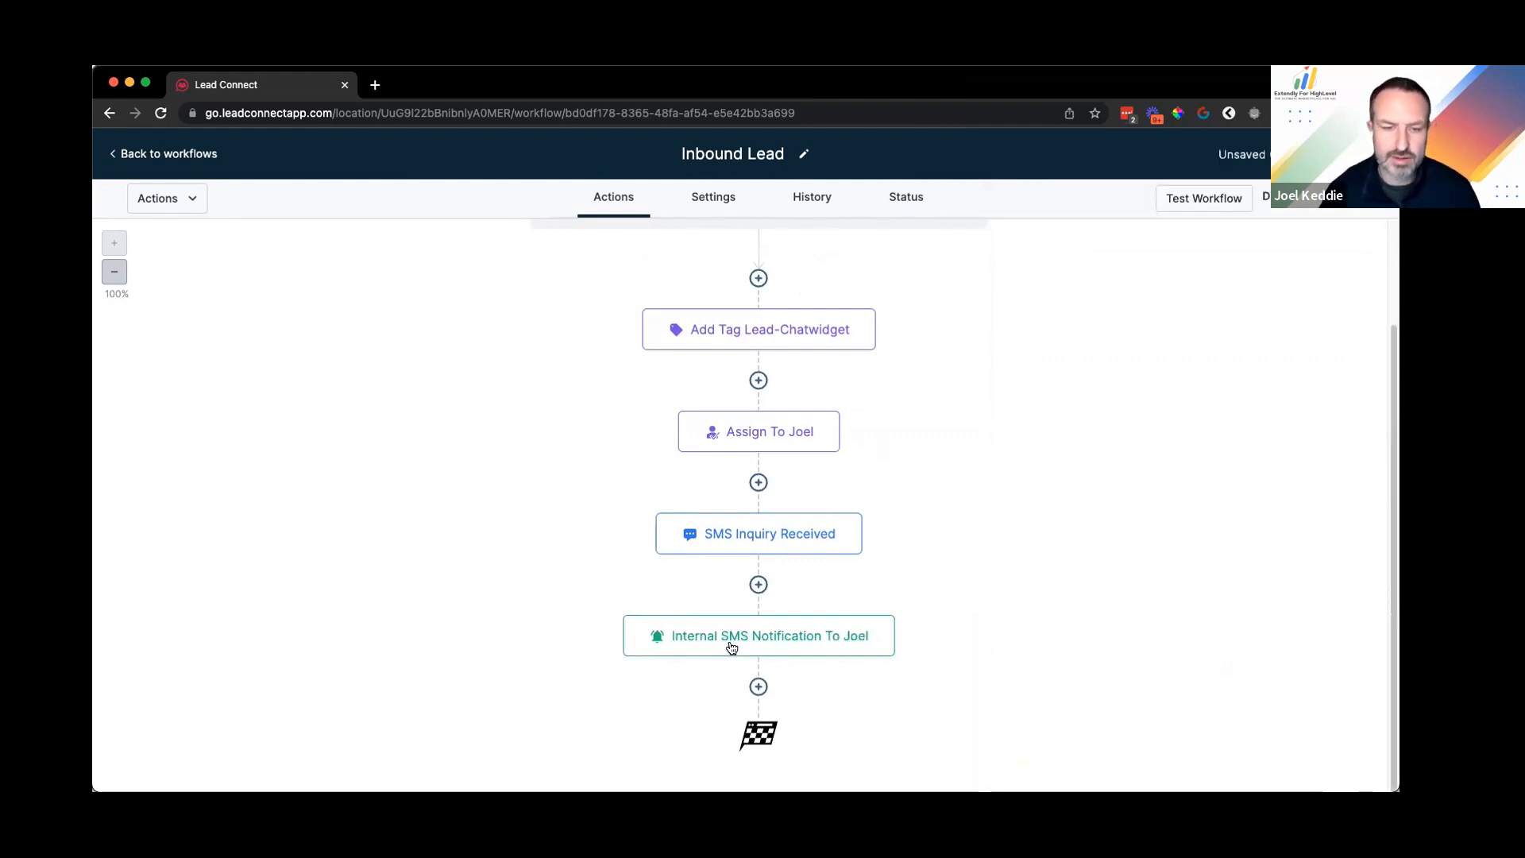
Step: Save the Inbound Lead workflow
click(1350, 154)
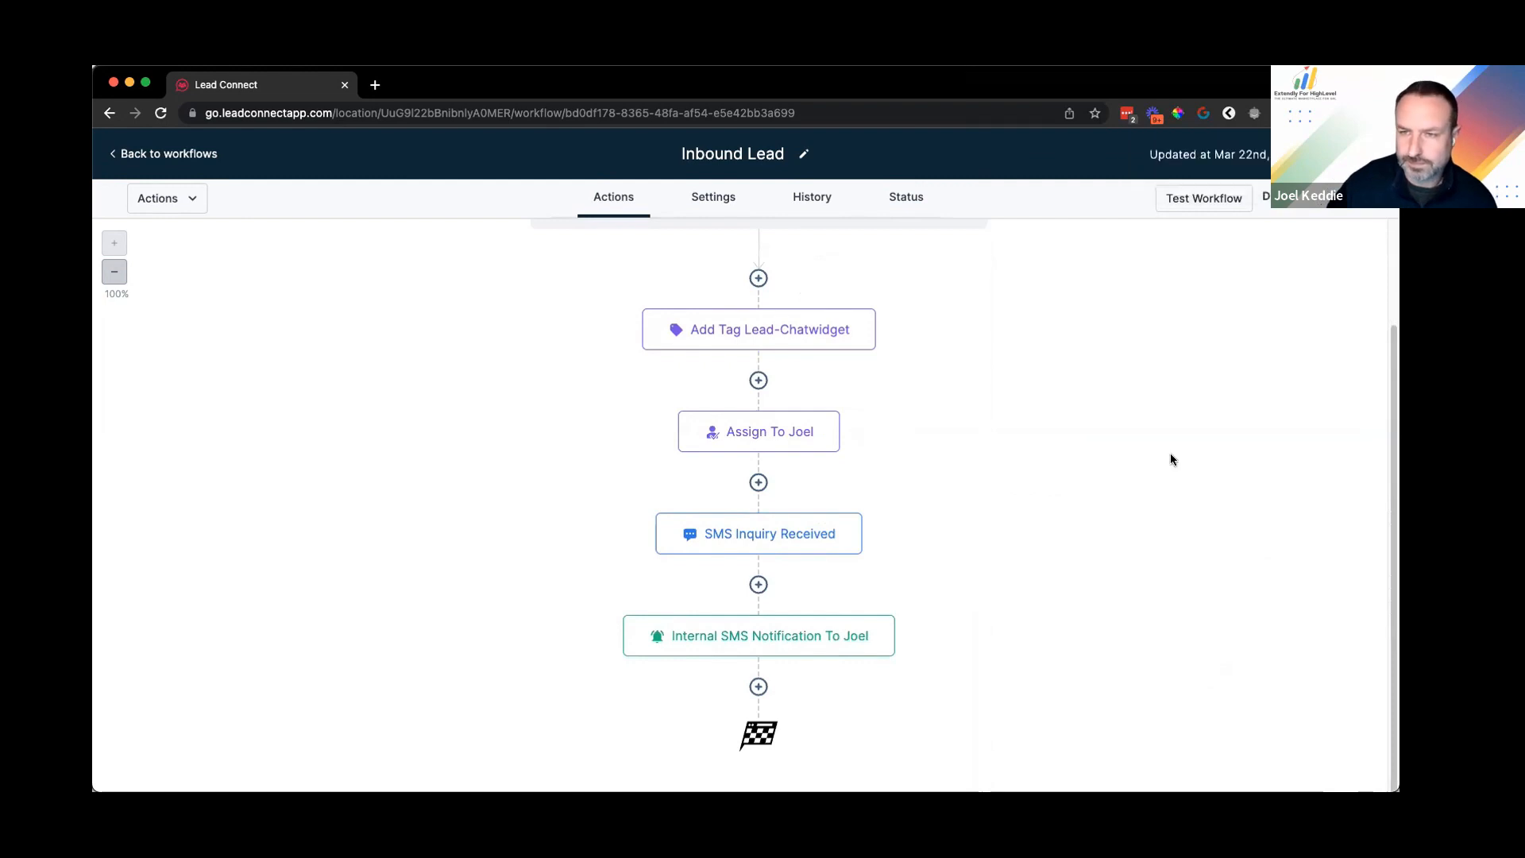
scroll(882, 429, up, 3)
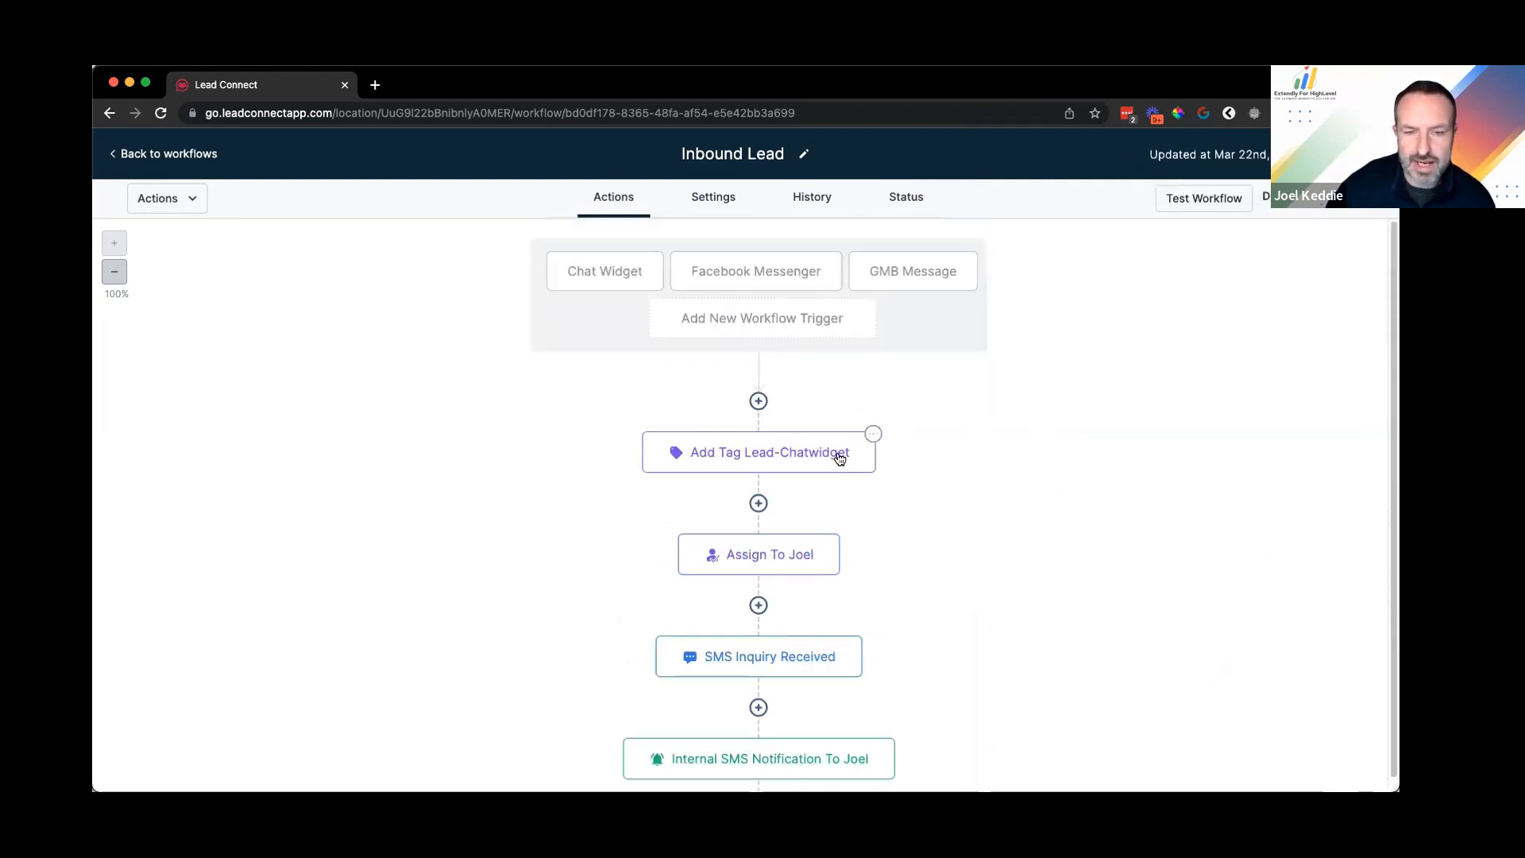
scroll(795, 429, down, 3)
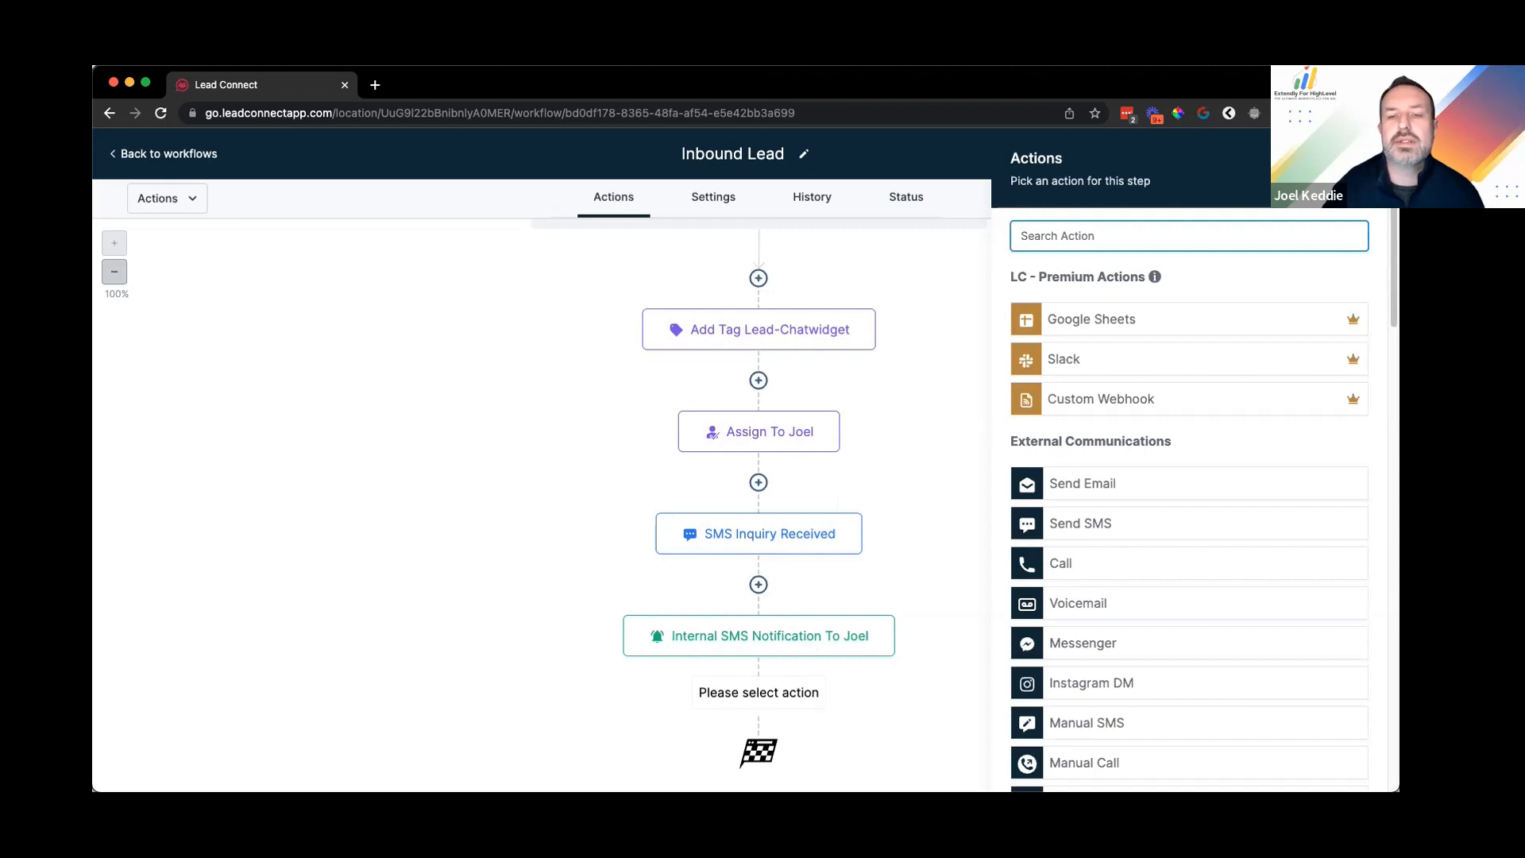
Step: Add a Wait step found by searching 'wait', first set to wait for a Condition
text(wait)
key(BackSpace)
click(1082, 306)
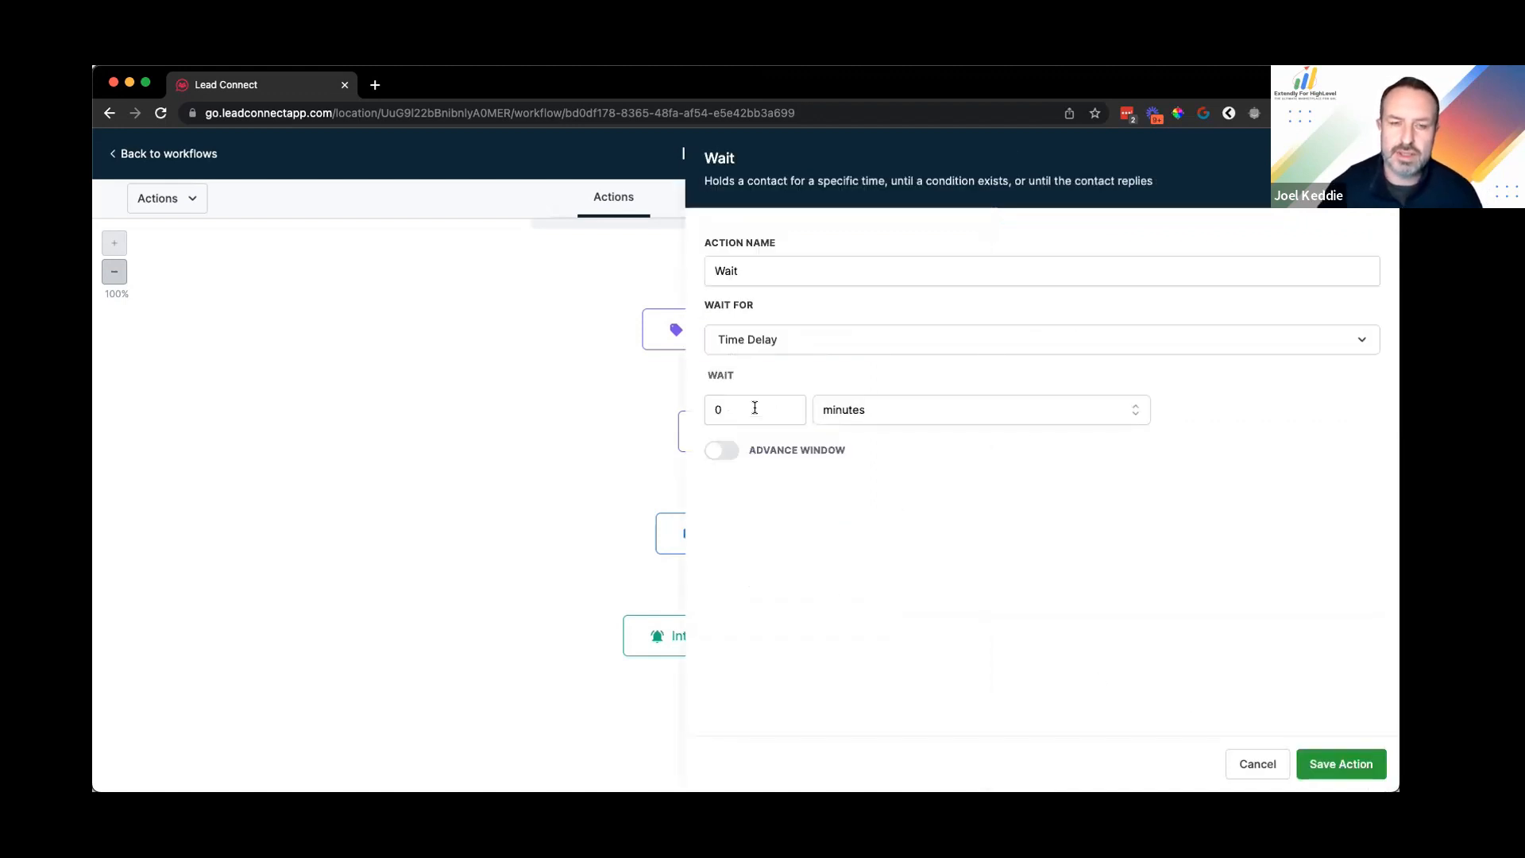
click(753, 342)
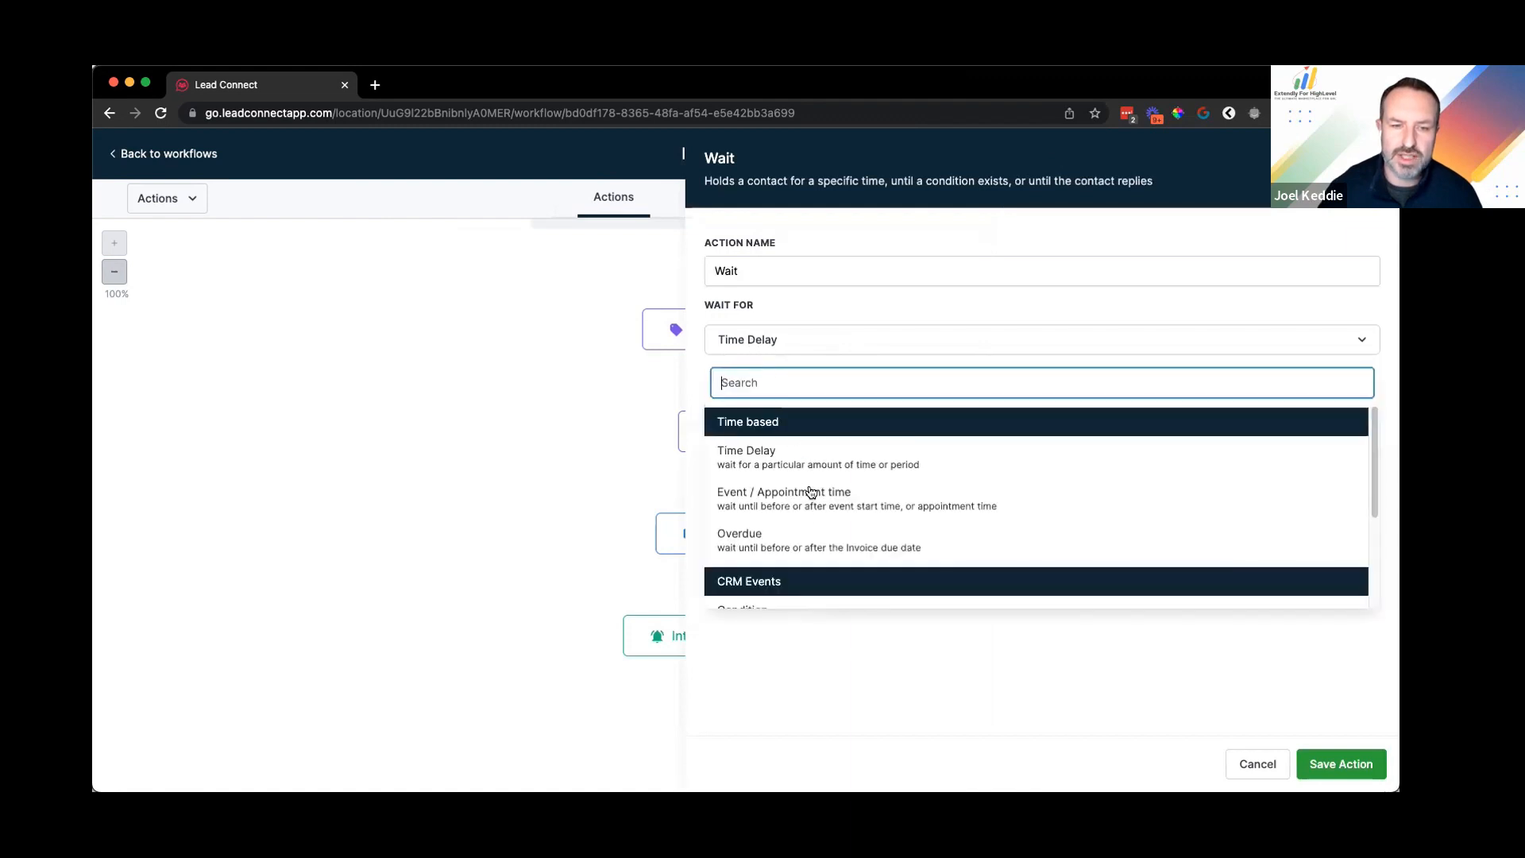
scroll(806, 517, down, 1)
scroll(806, 518, down, 2)
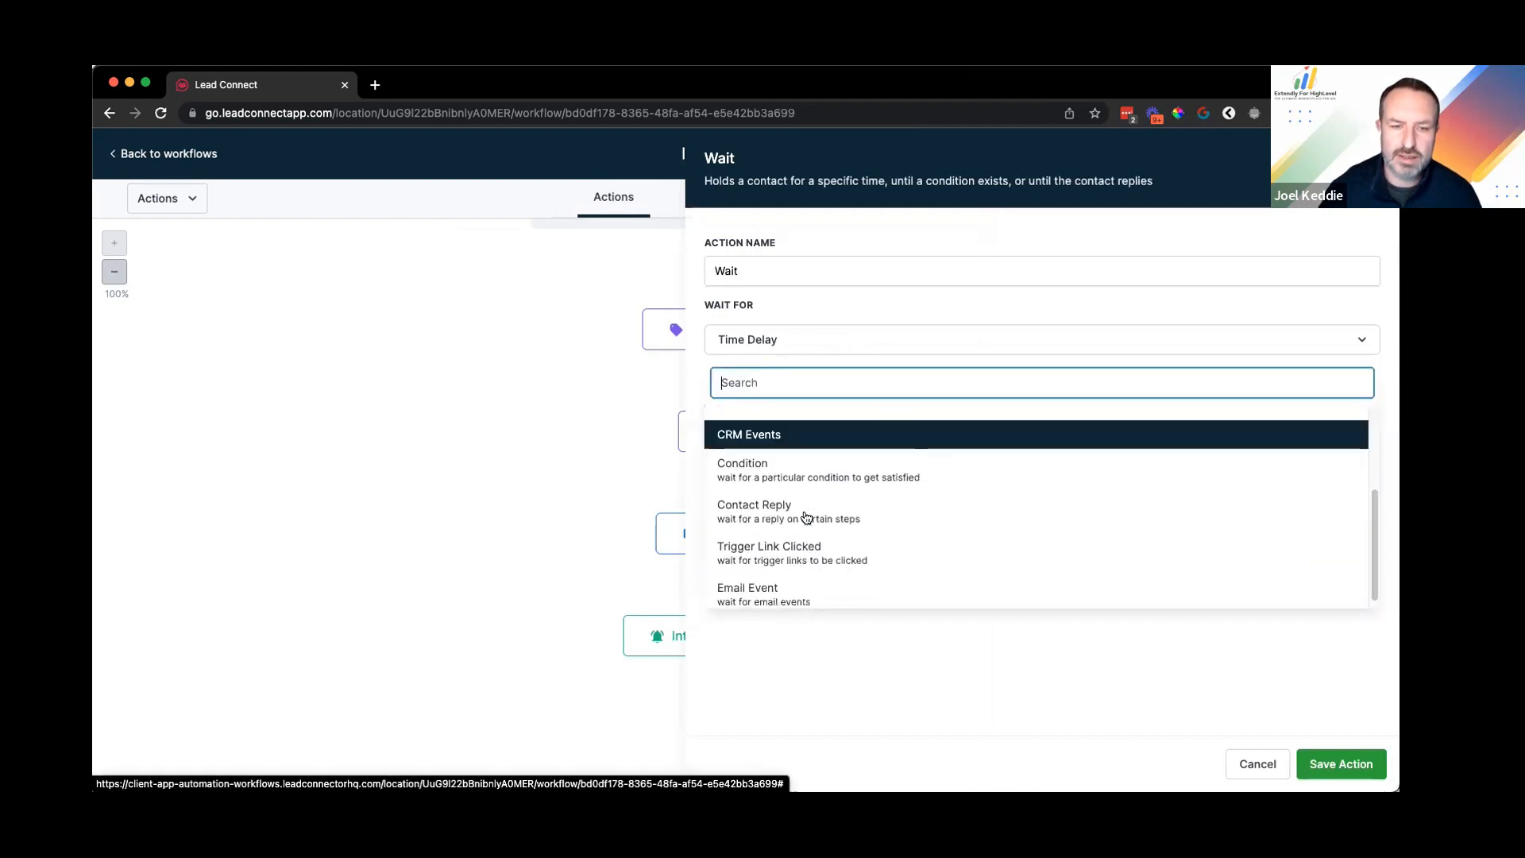
scroll(809, 533, up, 3)
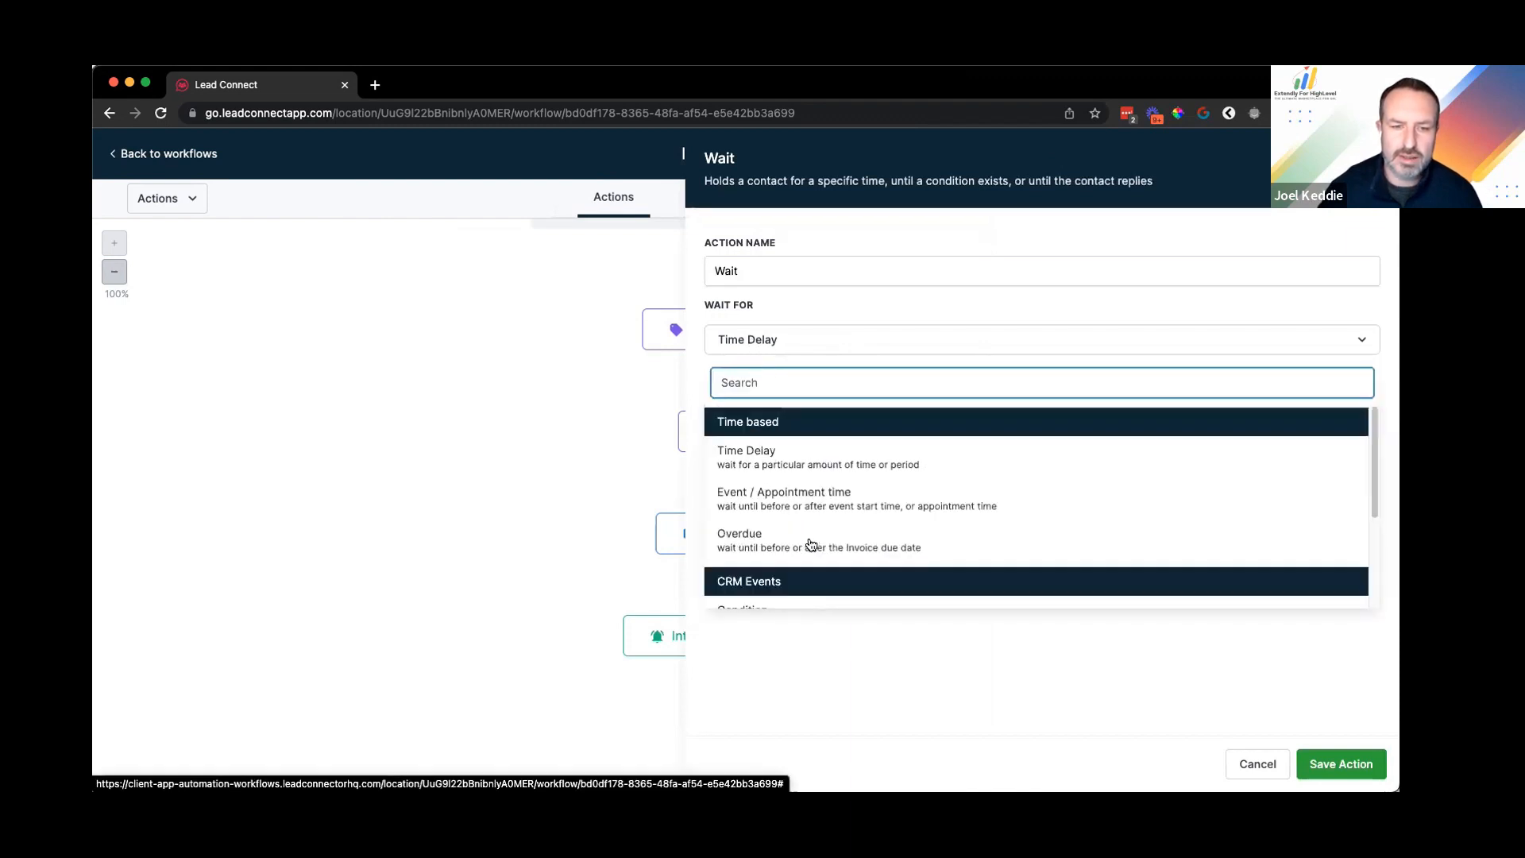
scroll(823, 491, down, 1)
scroll(818, 491, down, 1)
click(807, 493)
Step: Change the Wait step to wait for a Contact Reply instead
click(832, 496)
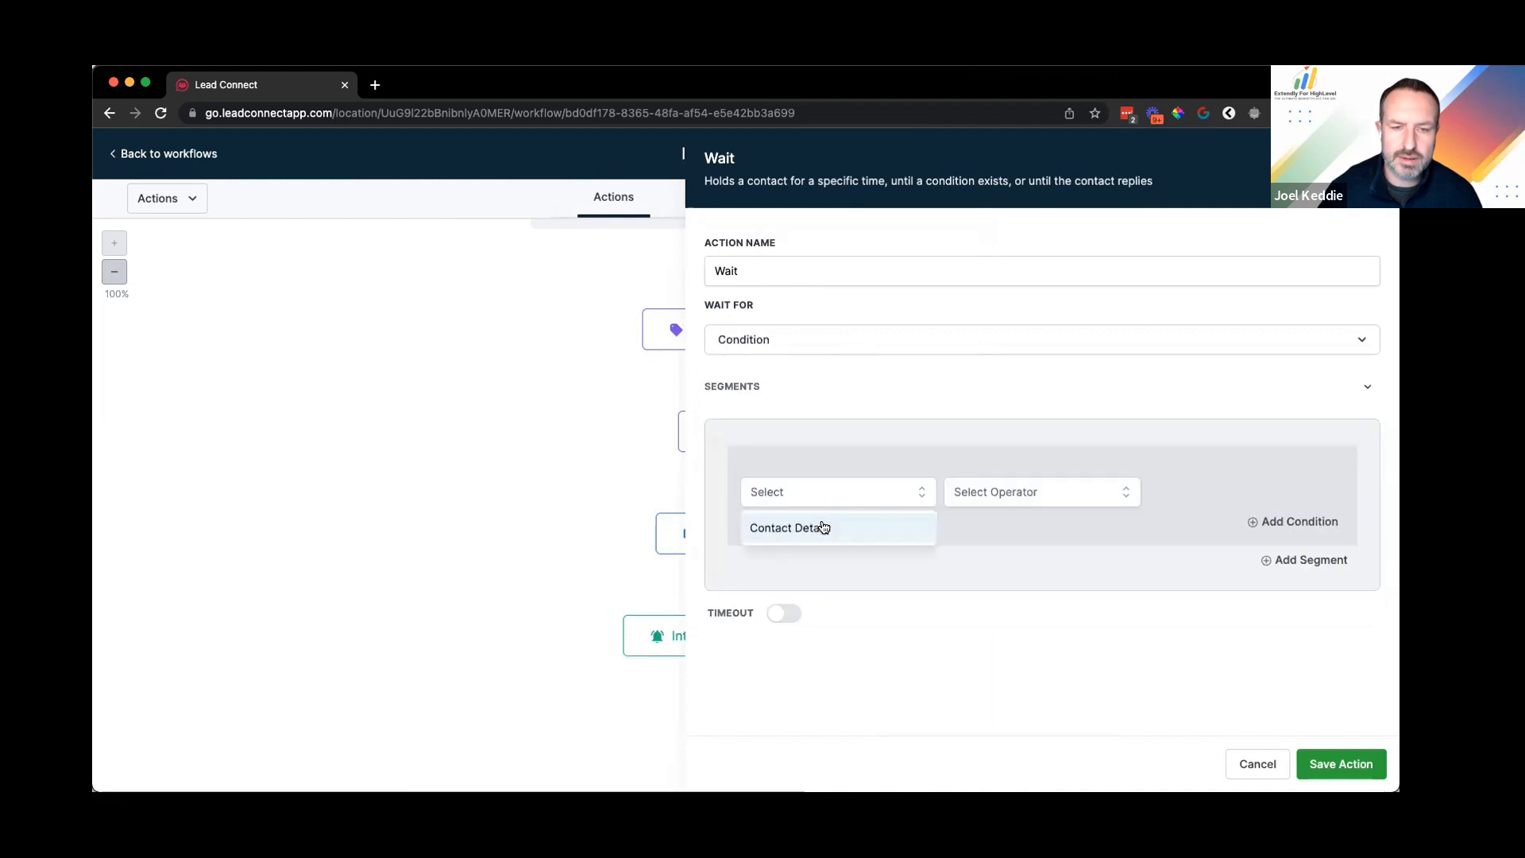
click(785, 367)
click(806, 342)
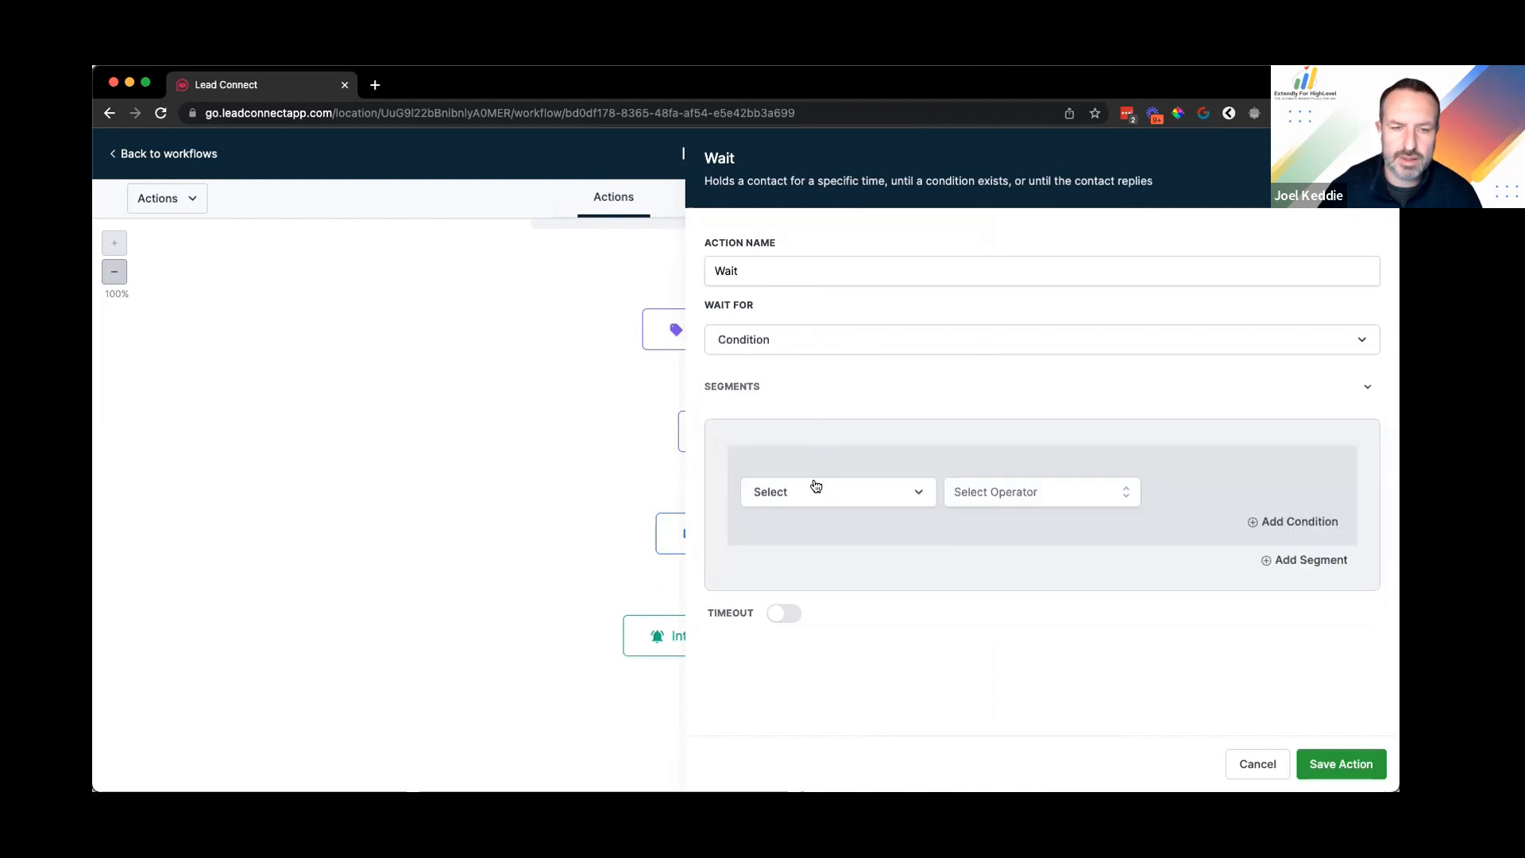
scroll(819, 479, down, 3)
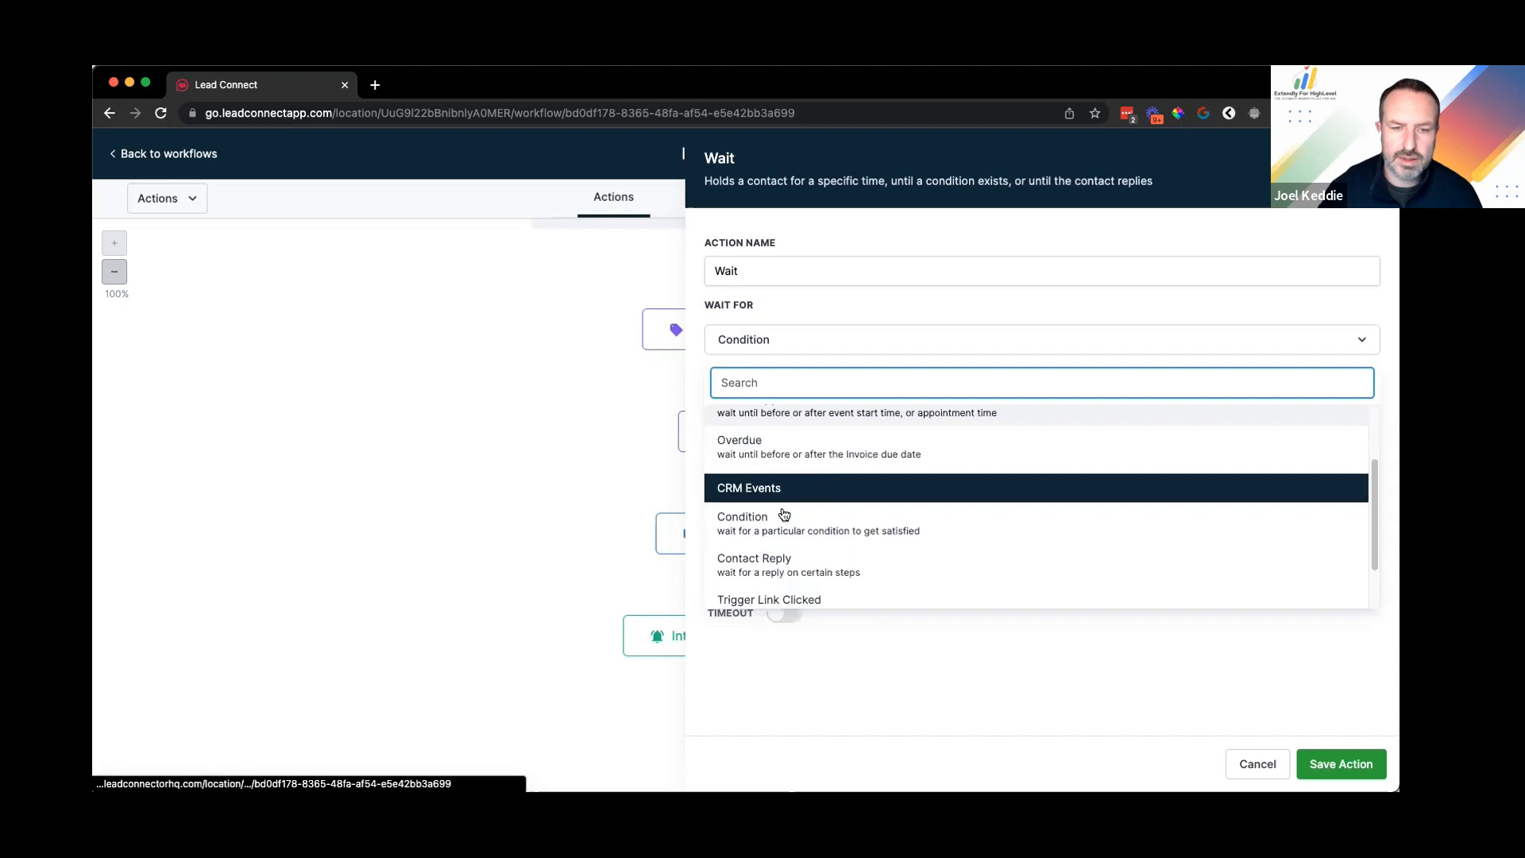
click(814, 502)
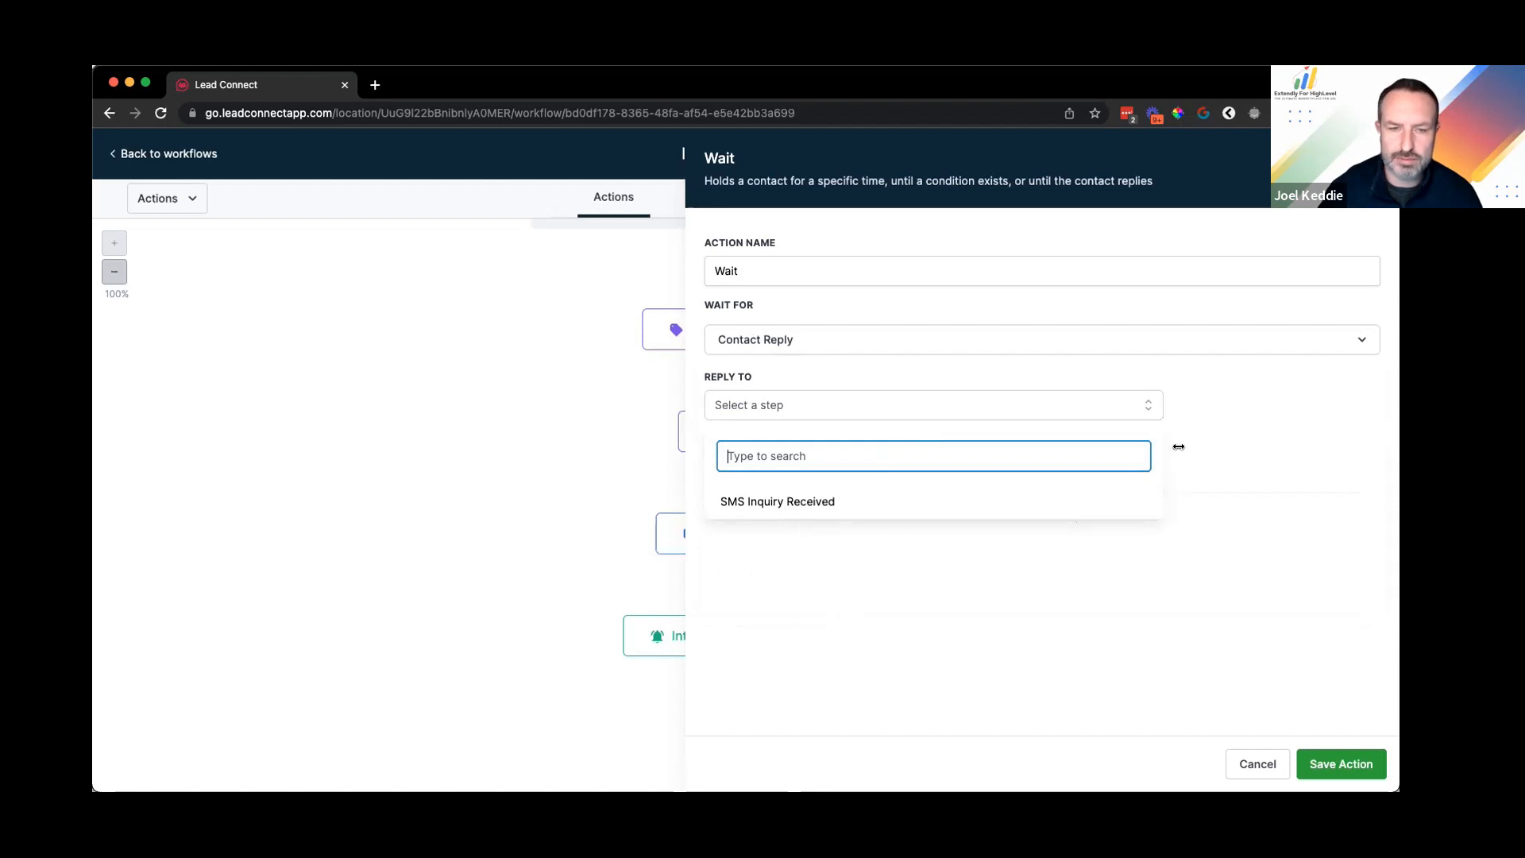
Step: Make the wait listen for a reply to SMS Inquiry Received
drag(1179, 446, 1174, 447)
drag(1285, 447, 1491, 447)
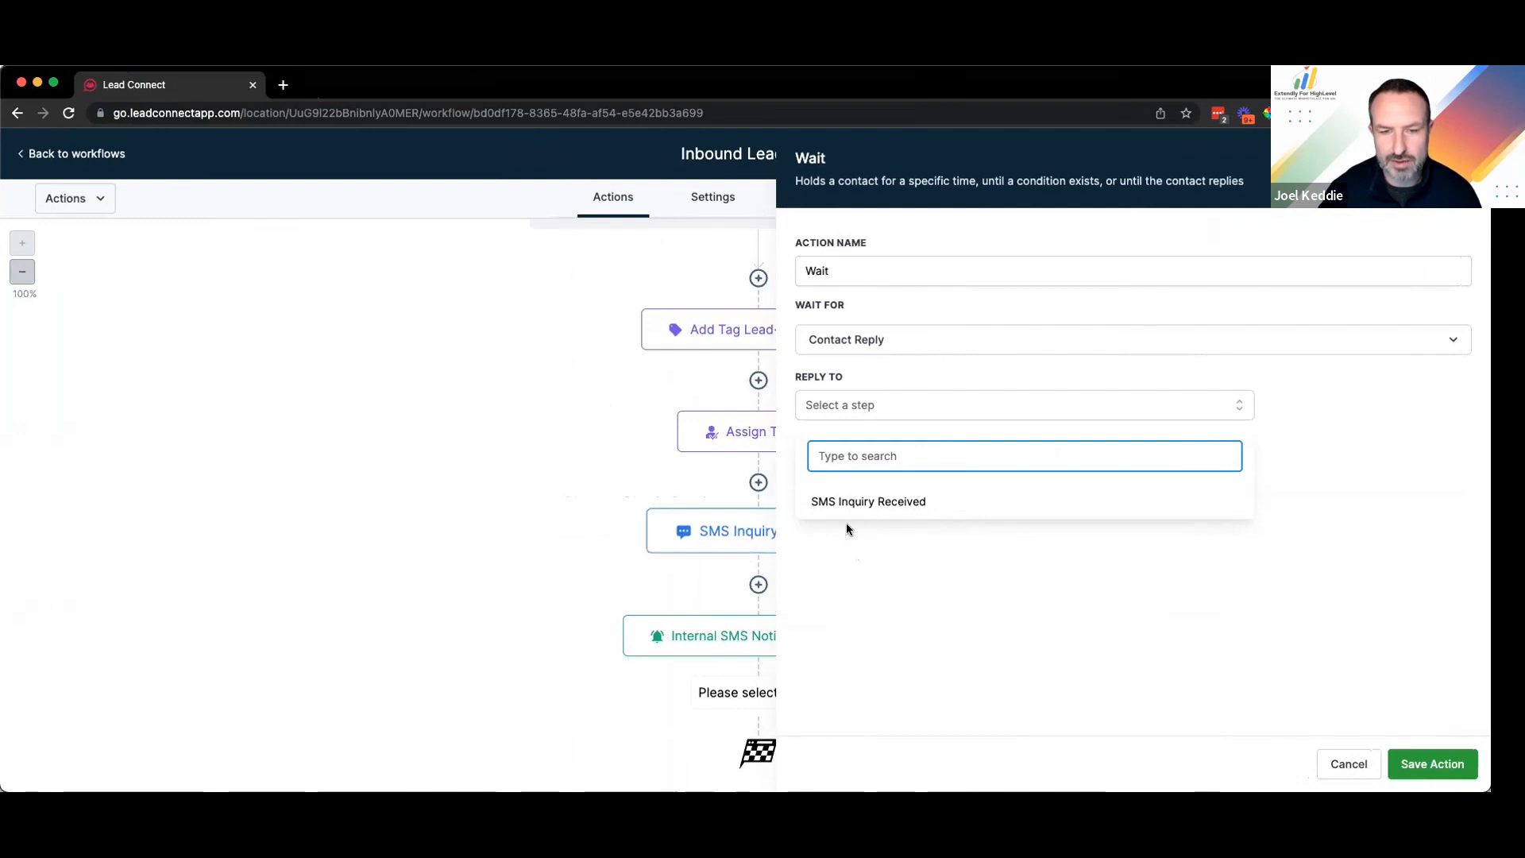
click(1097, 518)
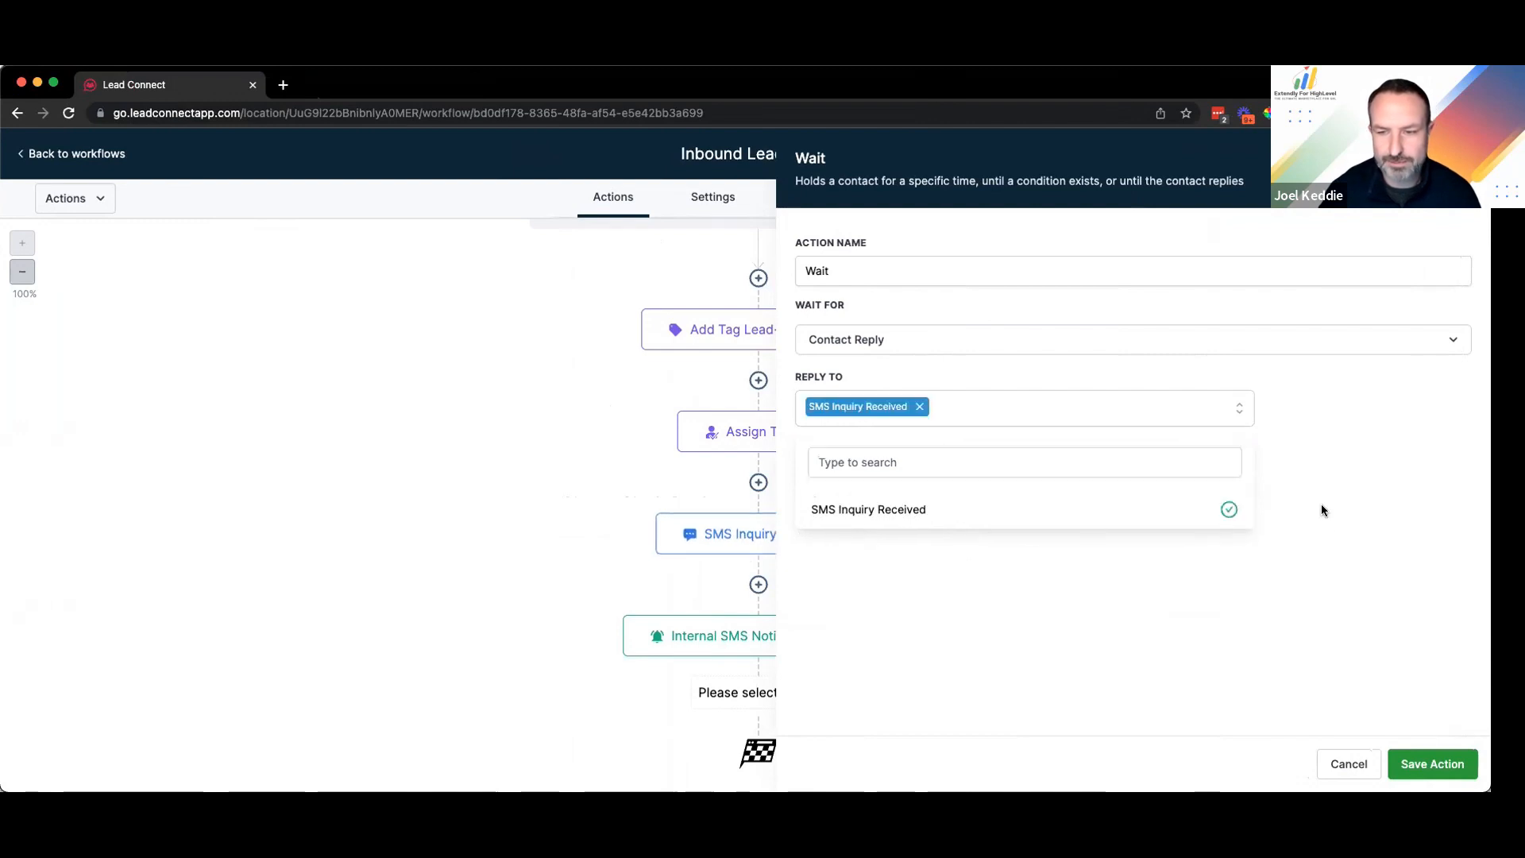
click(936, 545)
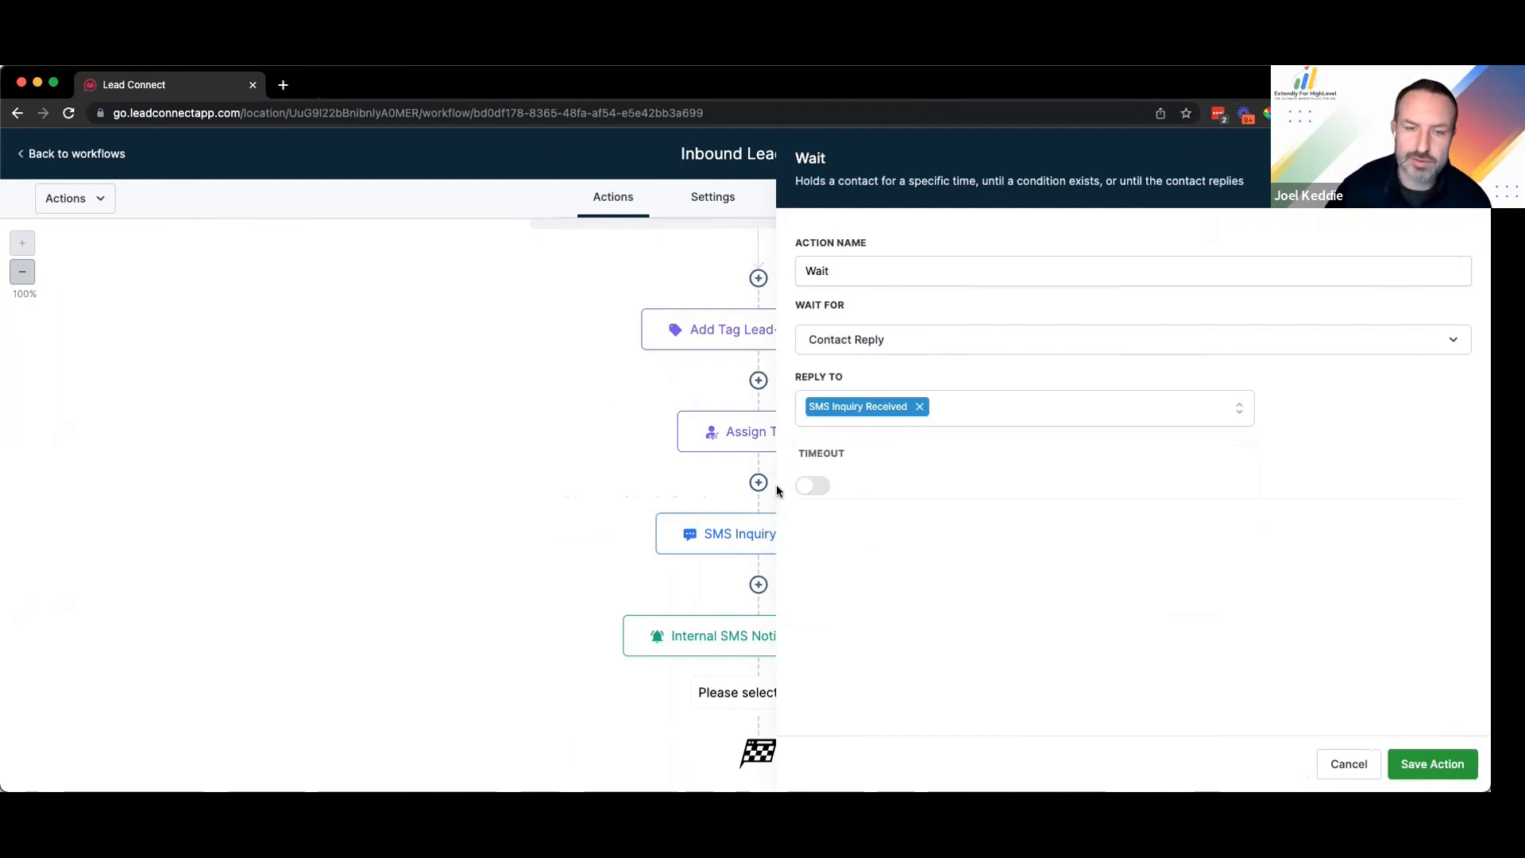
Step: Enable a 10-minute timeout and name the step 'Wait 10 Minutes For Reply'
click(821, 487)
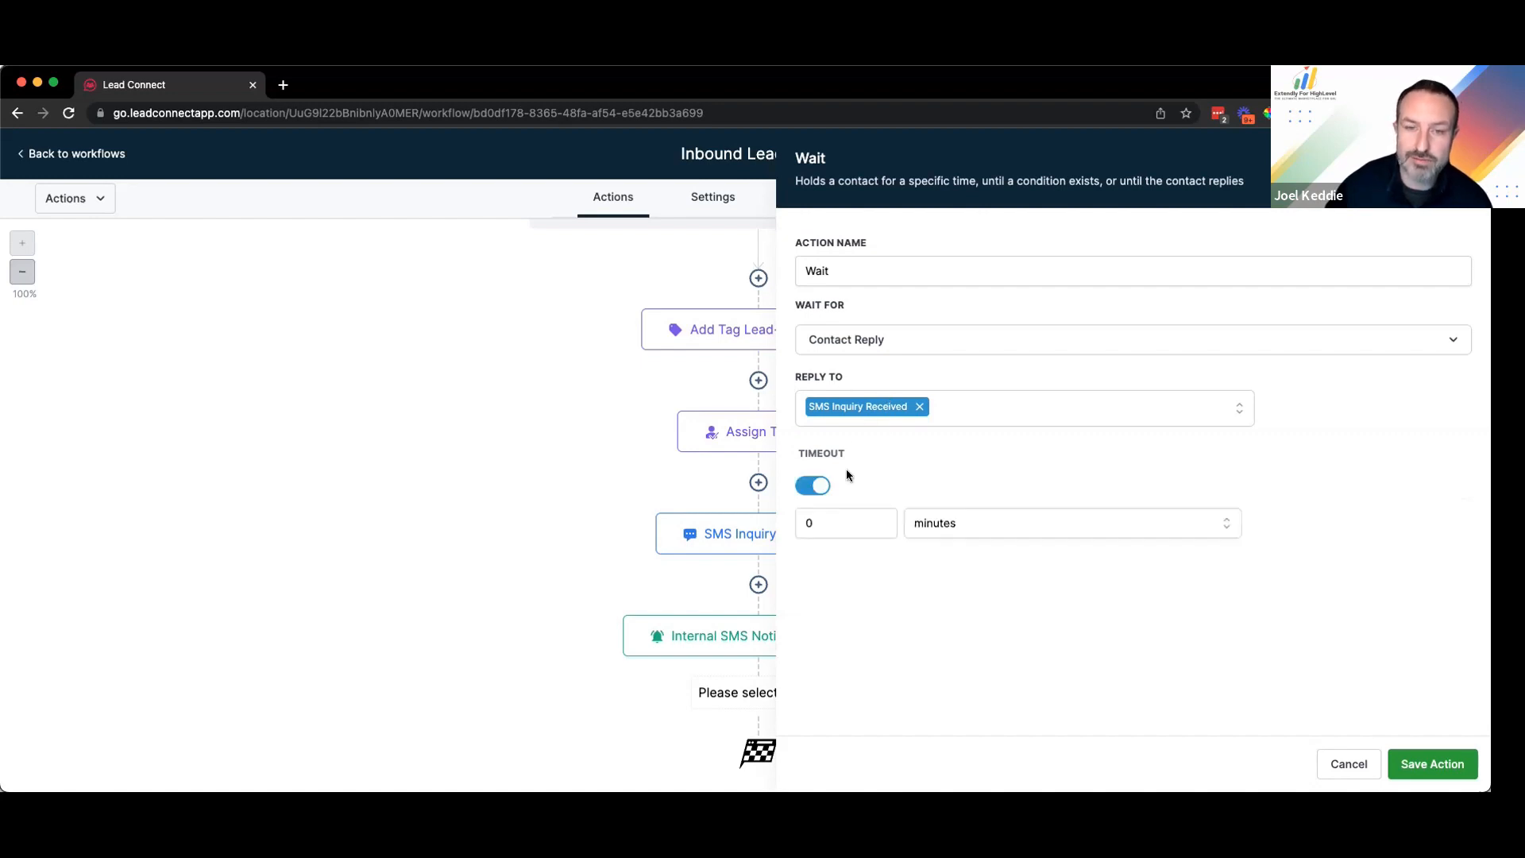
click(834, 524)
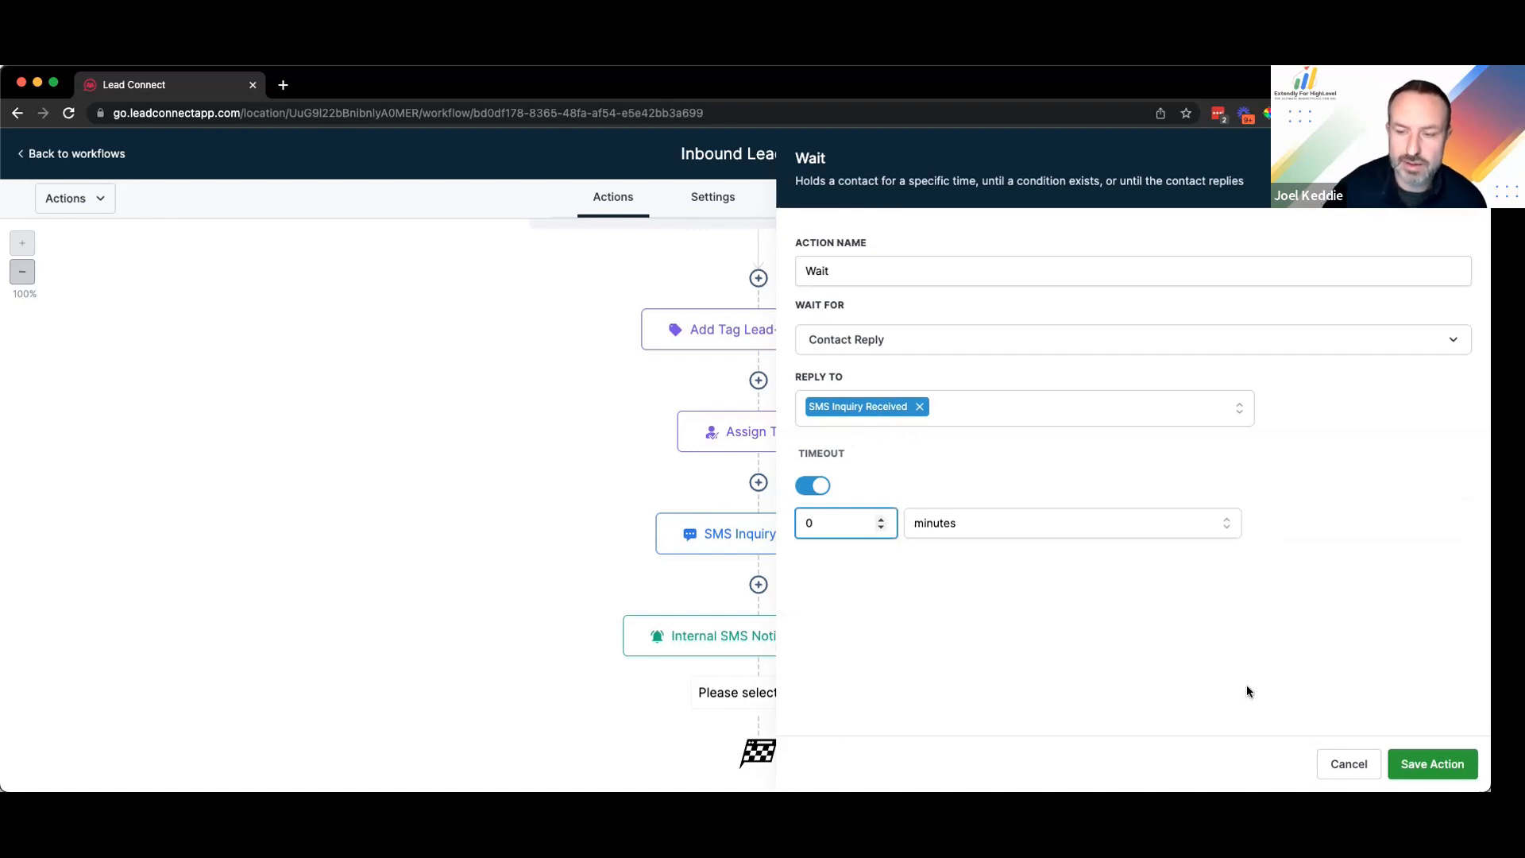
click(1442, 761)
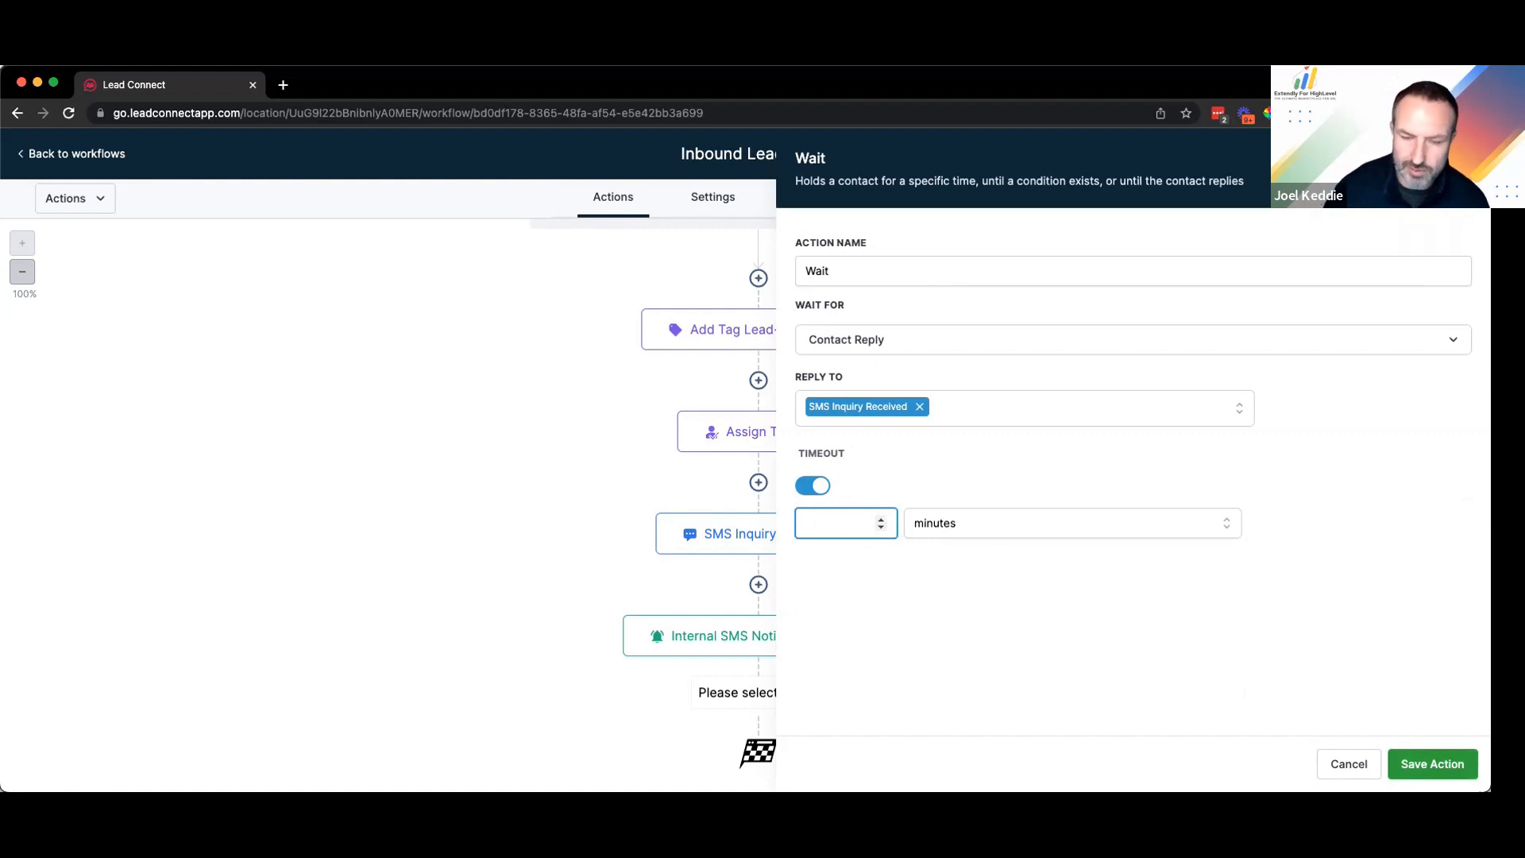
text(10)
click(883, 269)
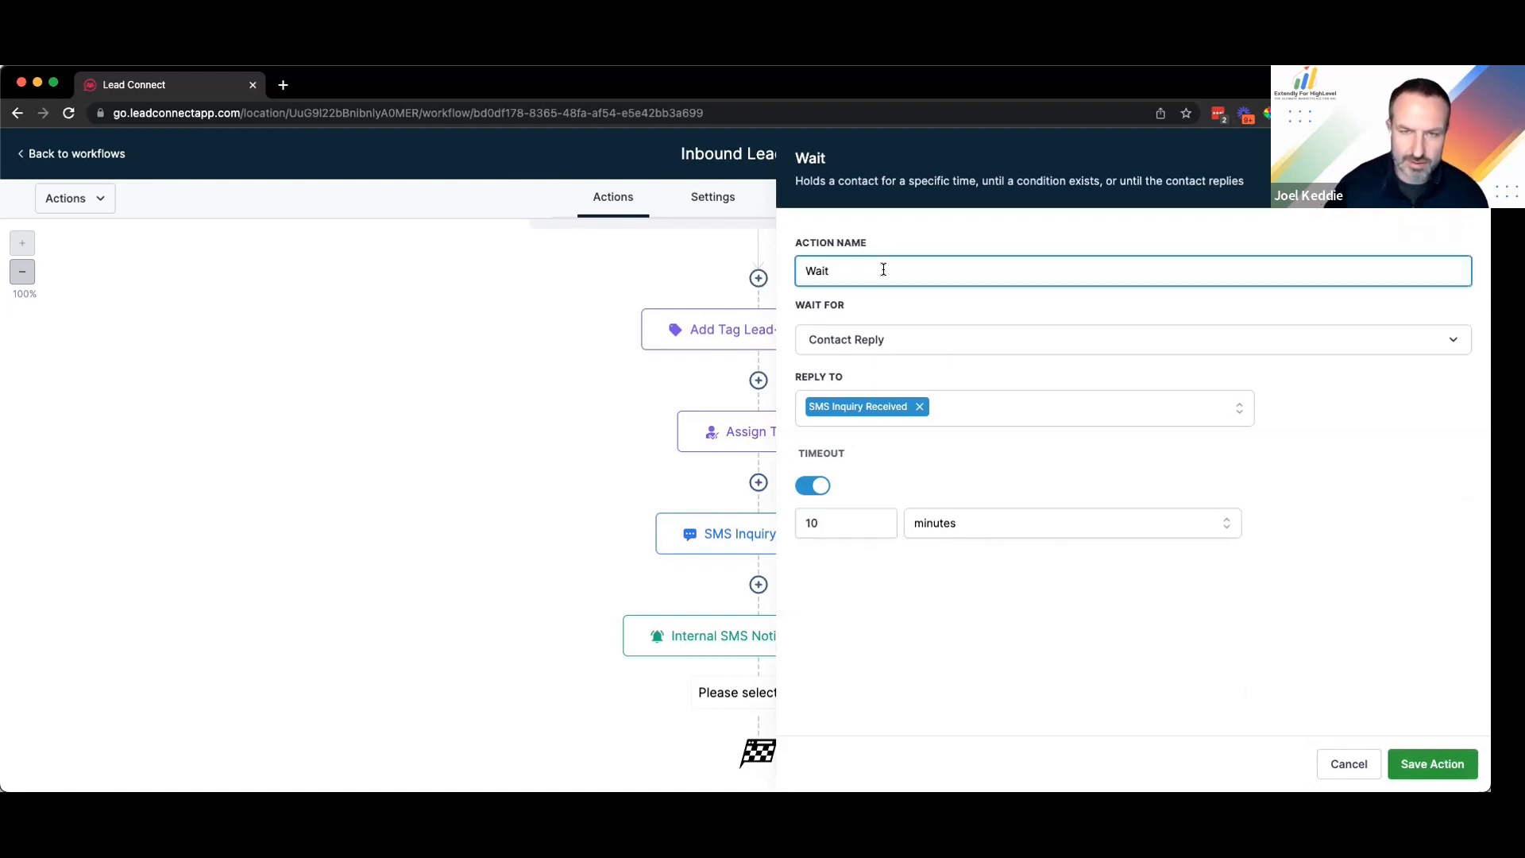
text(10 mi)
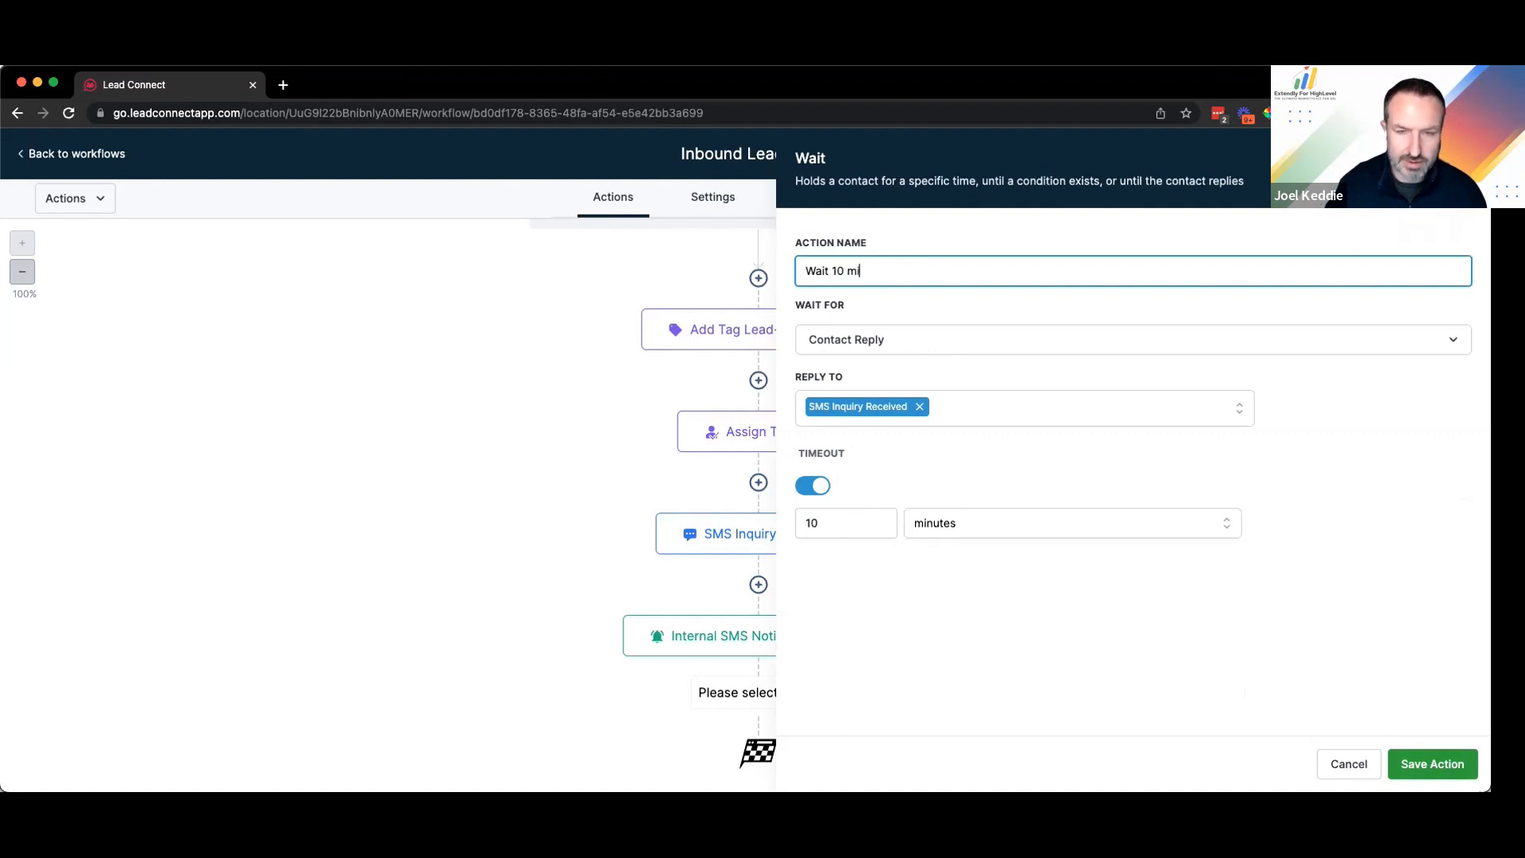
text(nutes for reply)
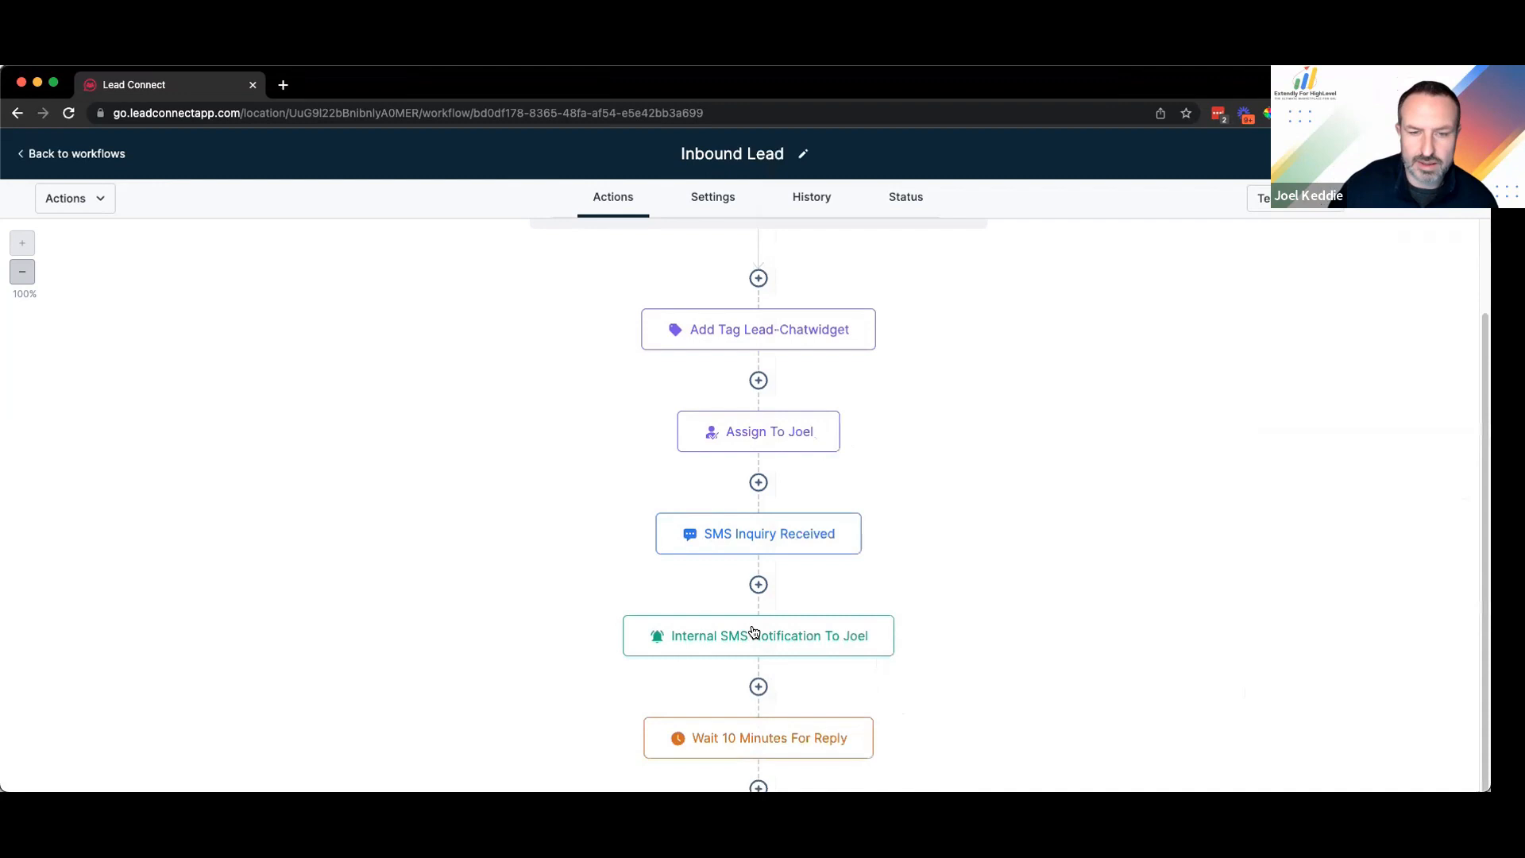
scroll(756, 633, down, 2)
Step: Move the internal SMS notification above SMS Inquiry Received, leaving the wait step in place
click(872, 617)
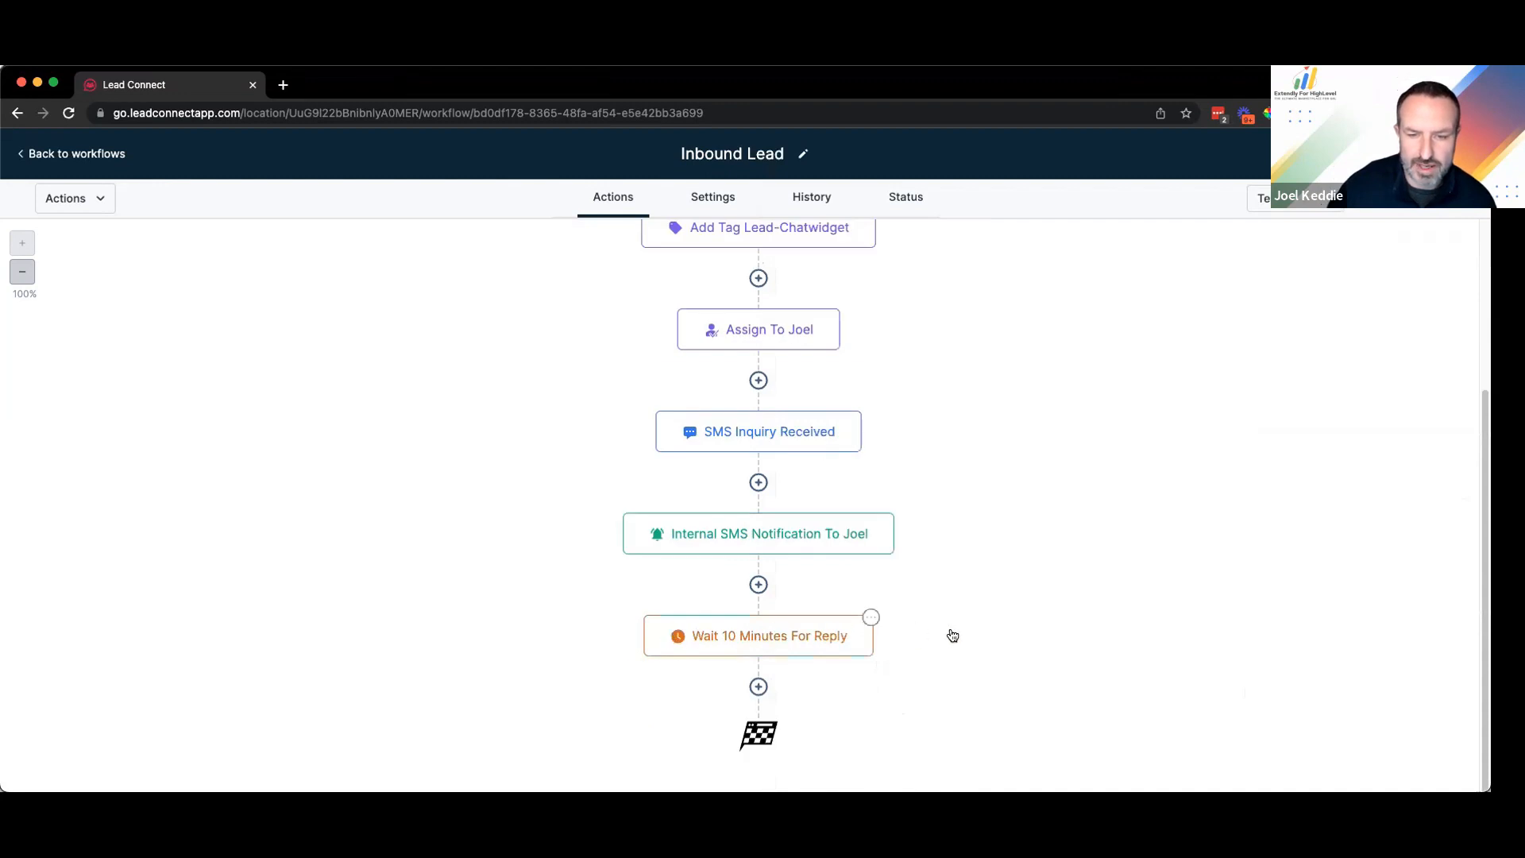
click(923, 729)
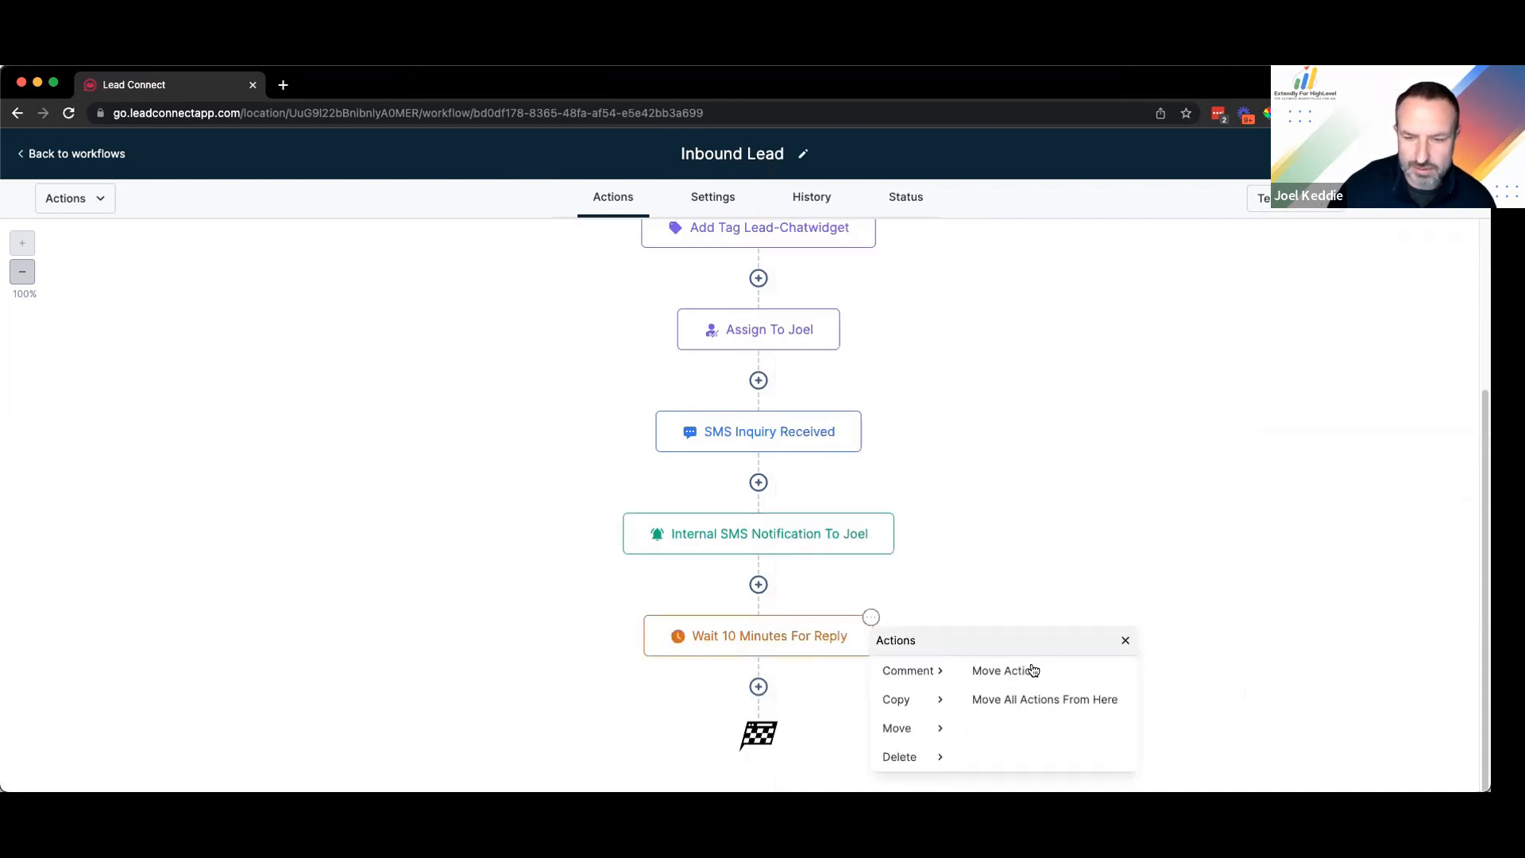
click(1036, 672)
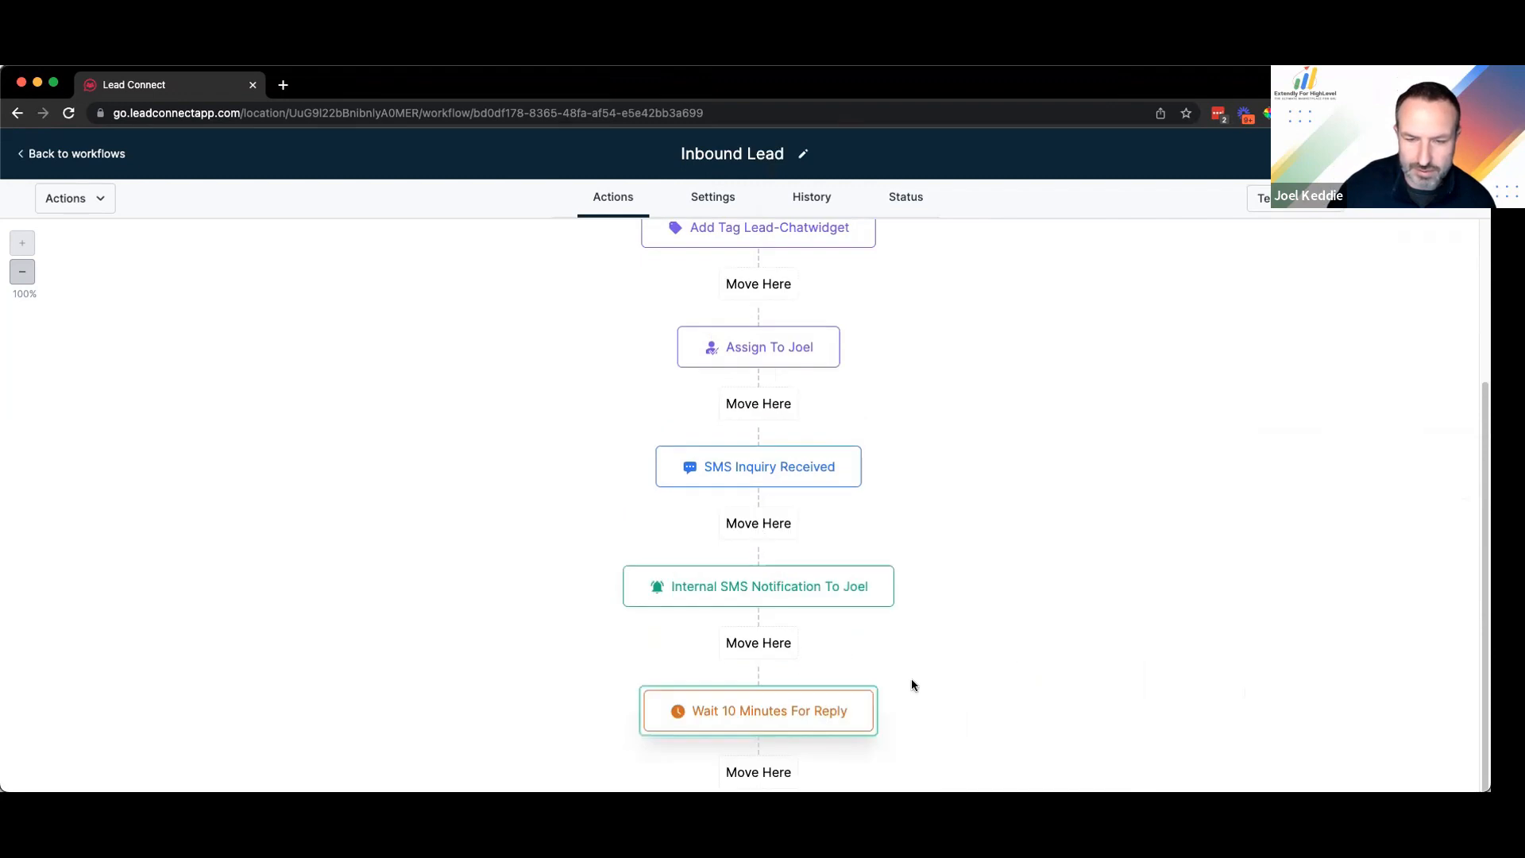
click(864, 703)
click(892, 515)
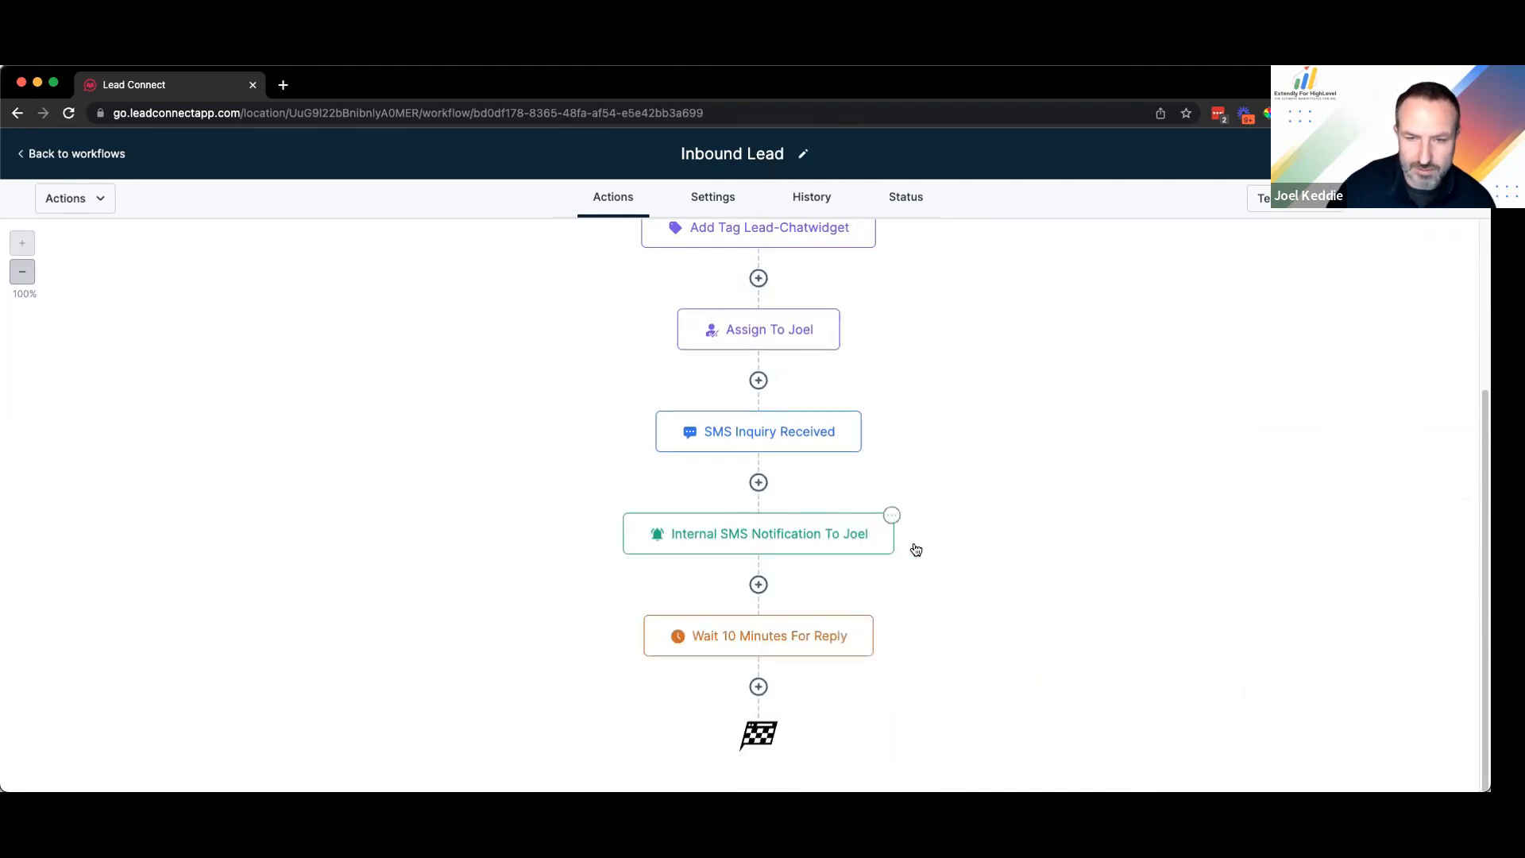
click(1033, 574)
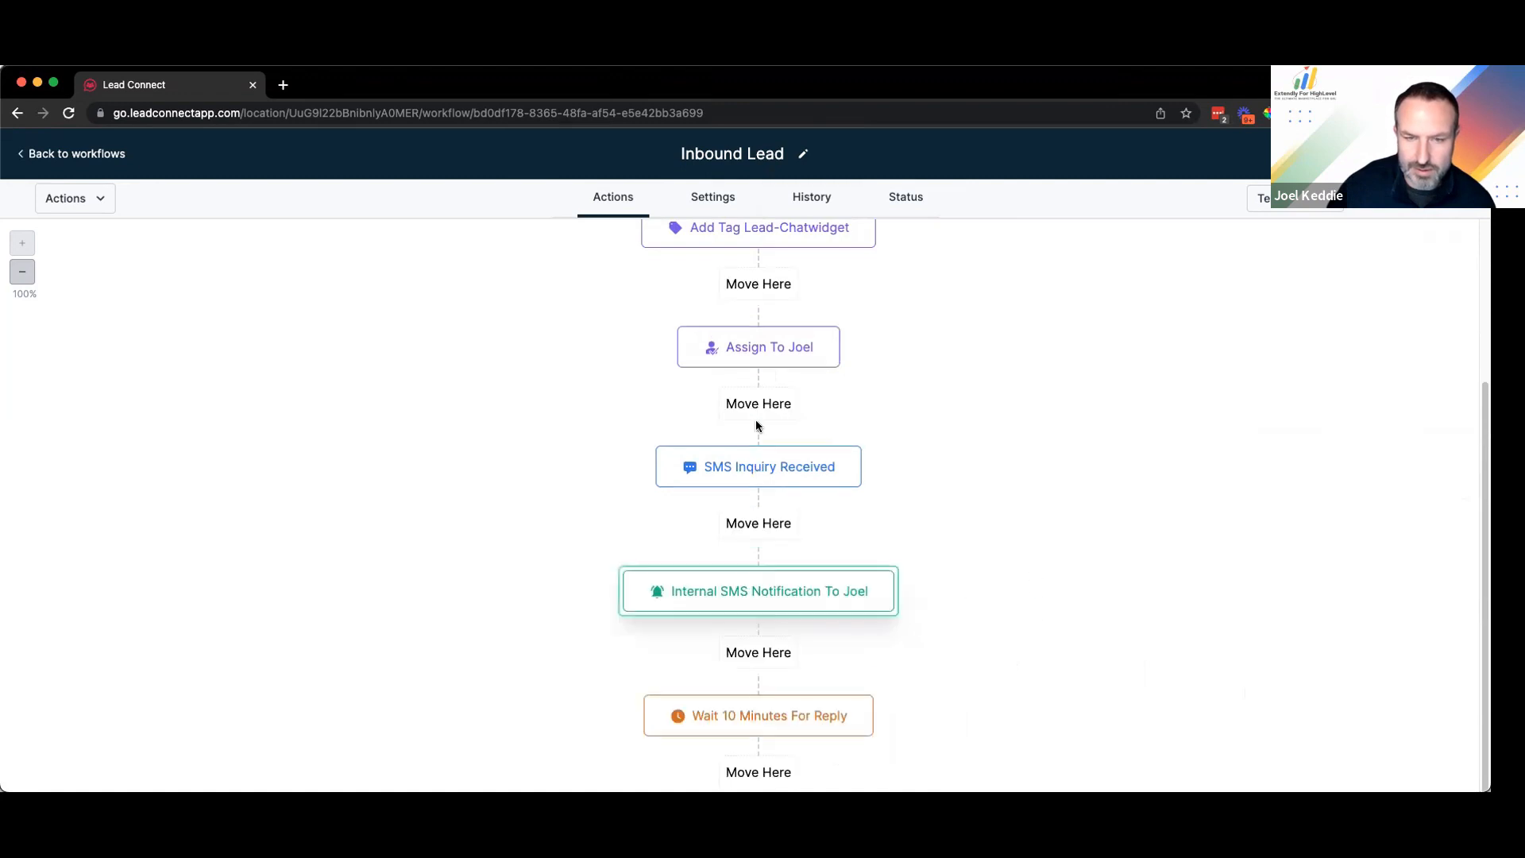
click(758, 404)
scroll(873, 445, up, 3)
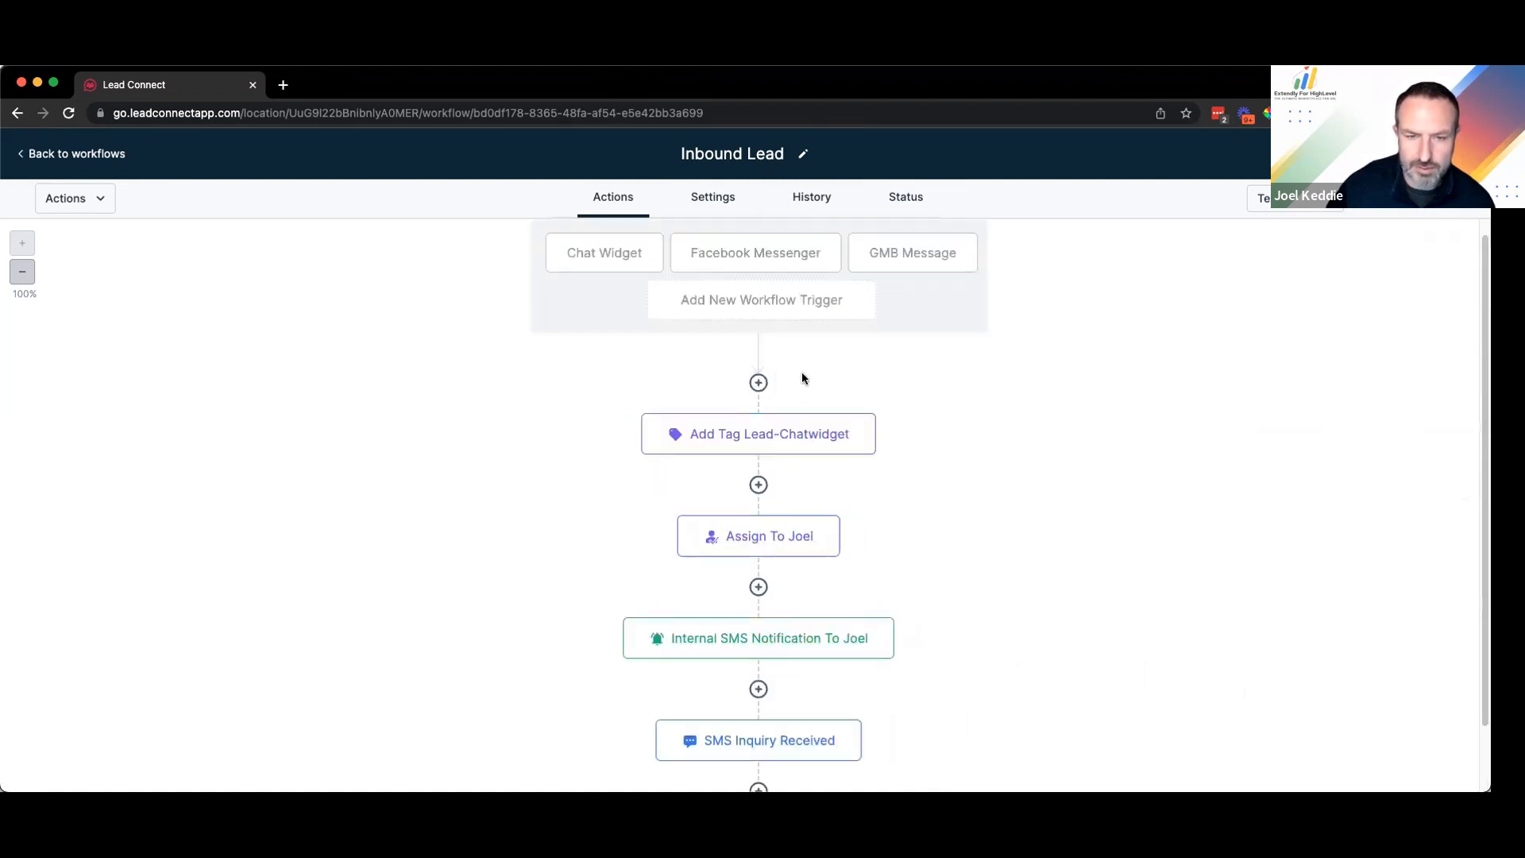
scroll(802, 508, down, 2)
scroll(787, 572, down, 1)
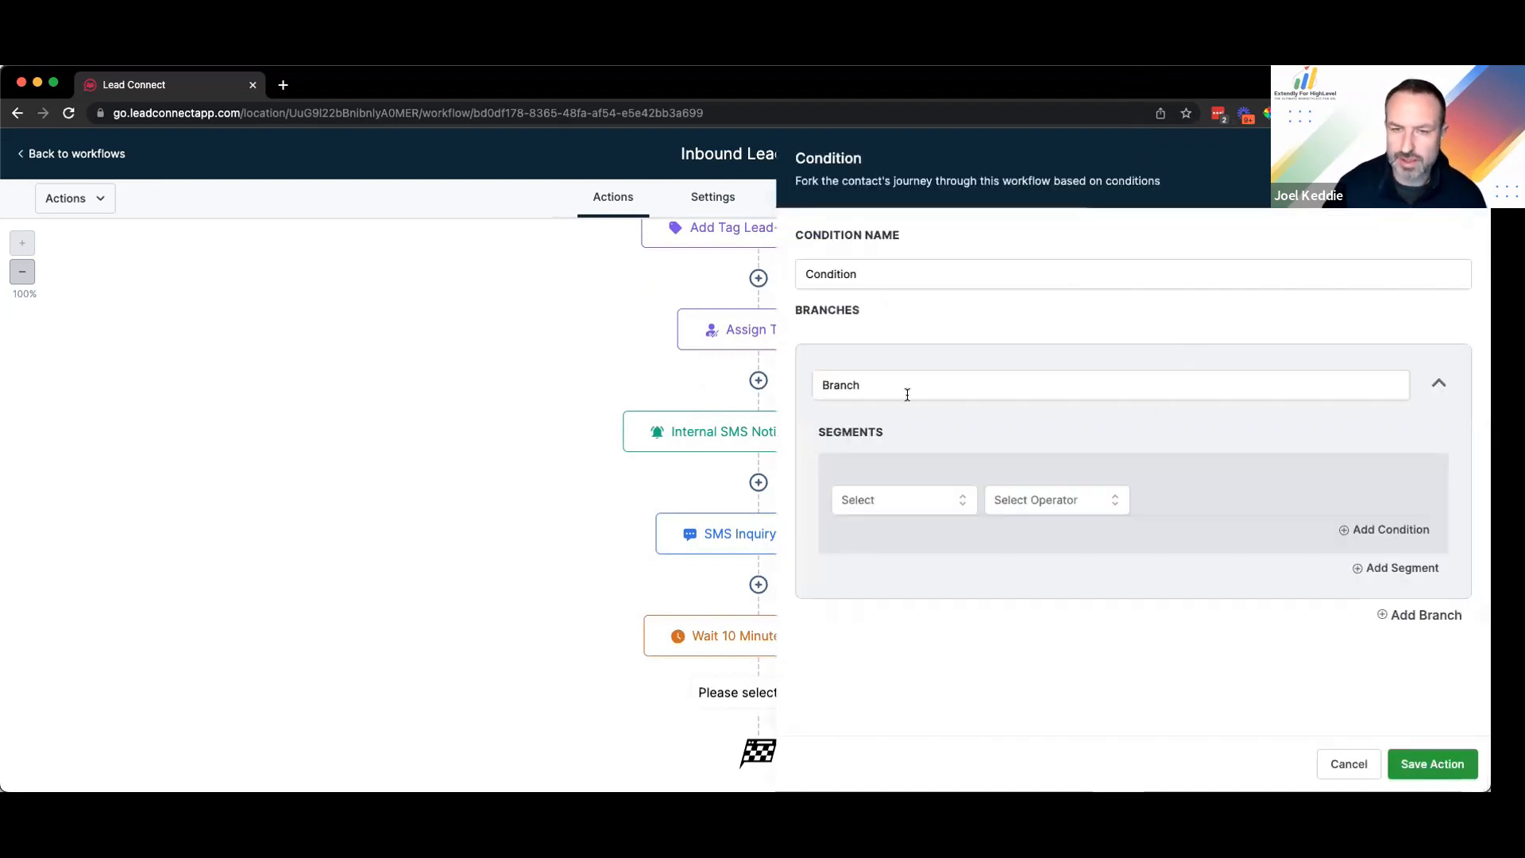
Step: Name the condition 'Did they reply?' and its branch 'Yes'
click(934, 384)
key(BackSpace)
key(BackSpace)
key(BackSpace)
key(BackSpace)
key(BackSpace)
key(BackSpace)
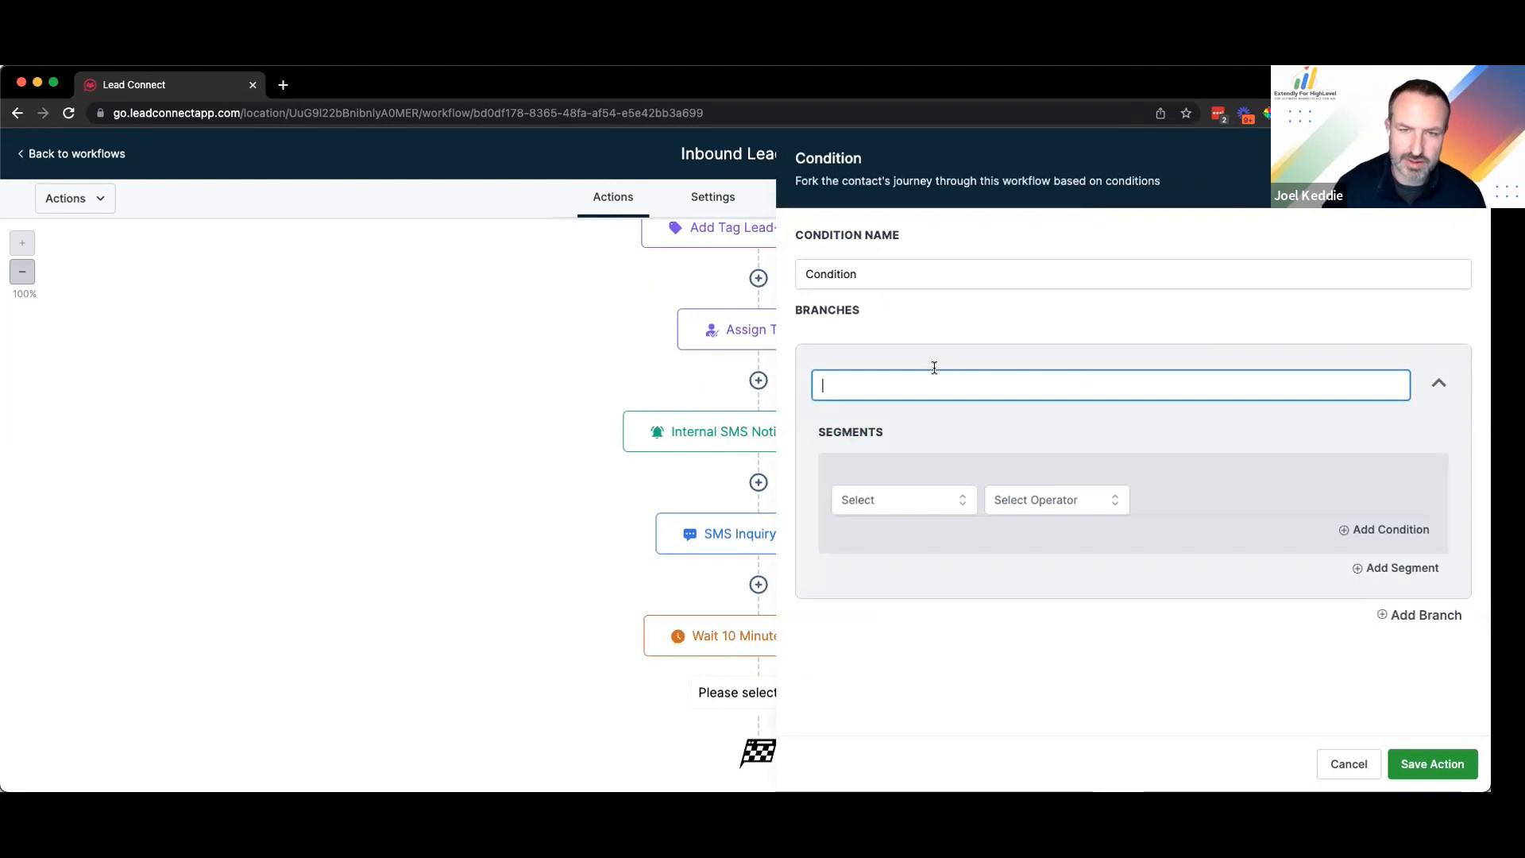
triple_click(874, 273)
text(Di)
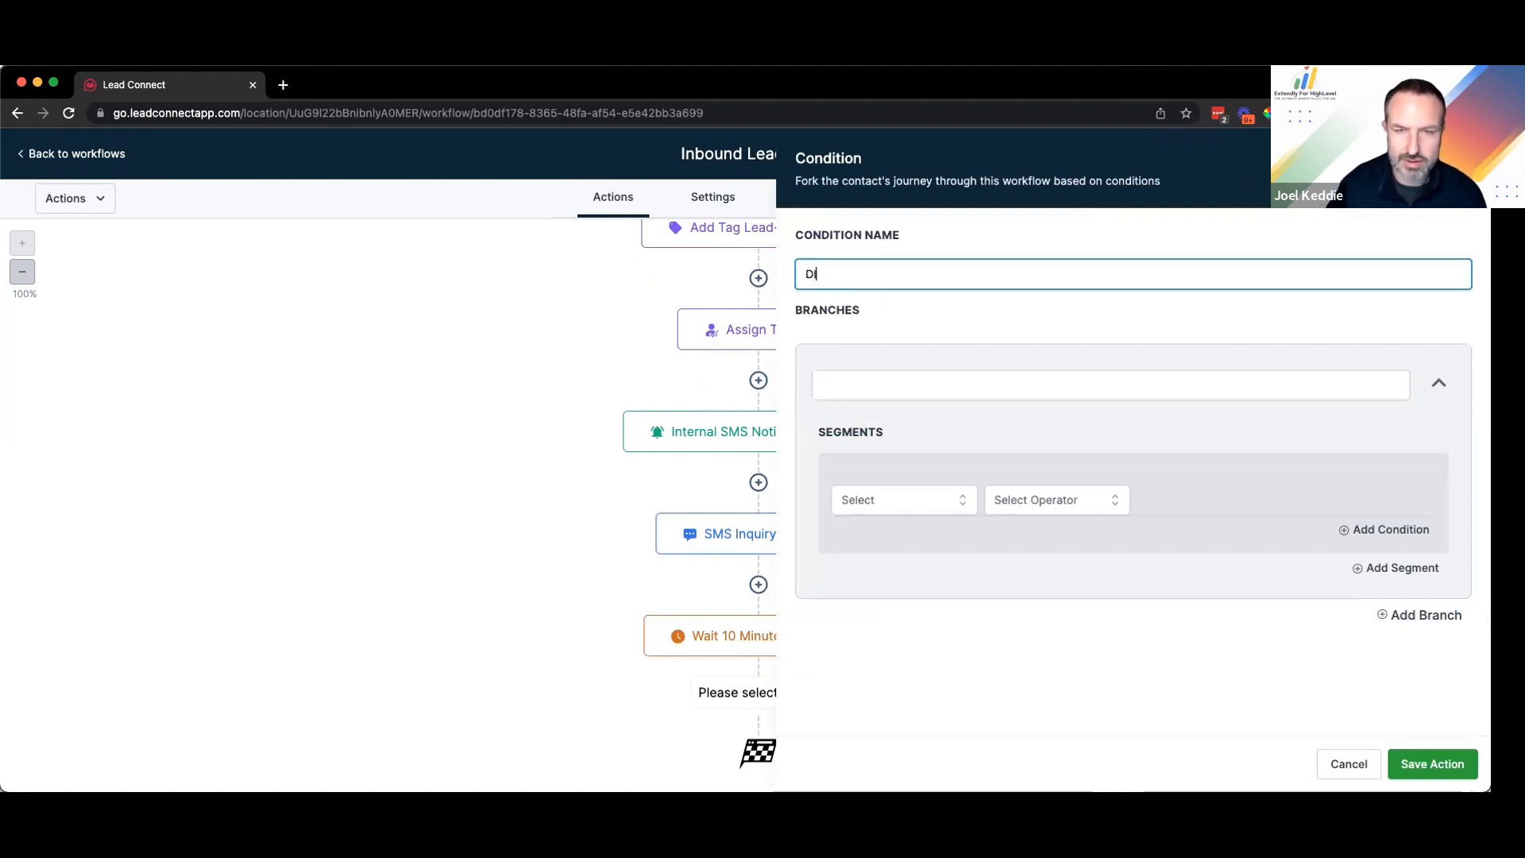
text(id they reply?)
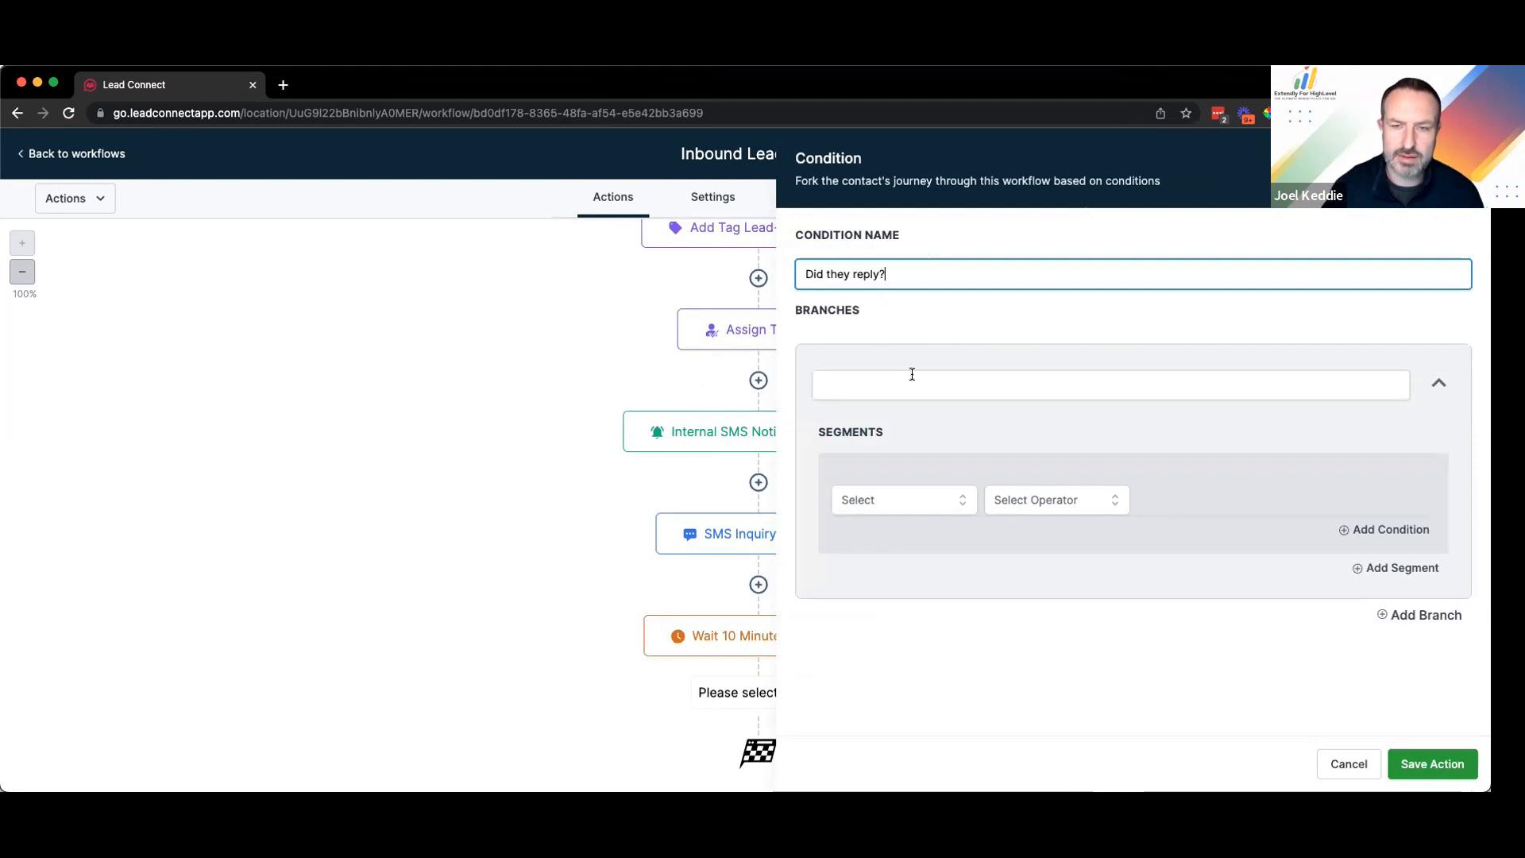
click(912, 385)
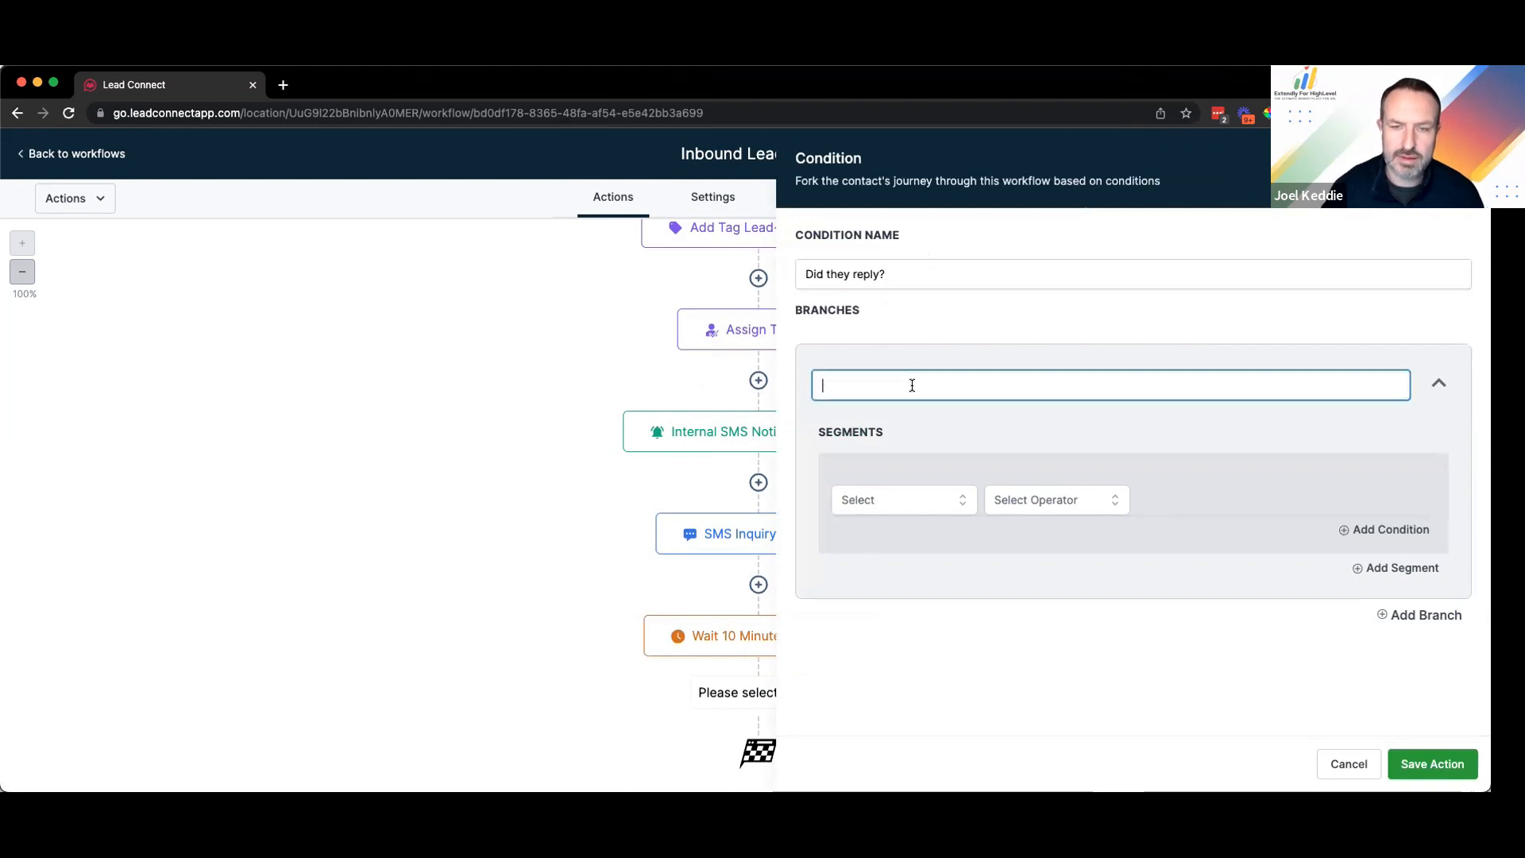
text(Yes)
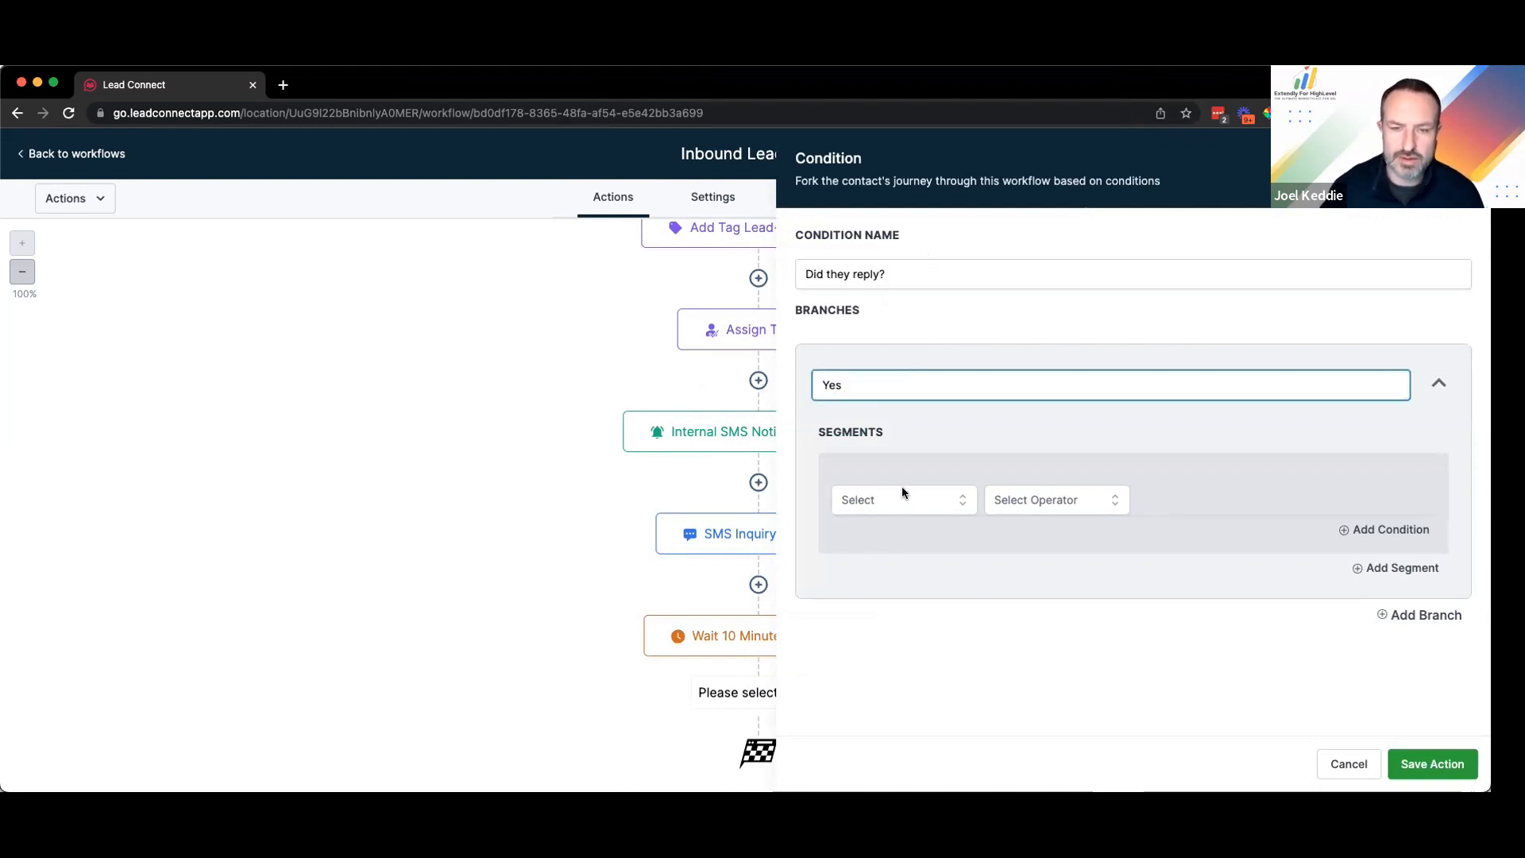
Step: Make the Yes branch require Contact Reply > Contact replied to be True
click(904, 509)
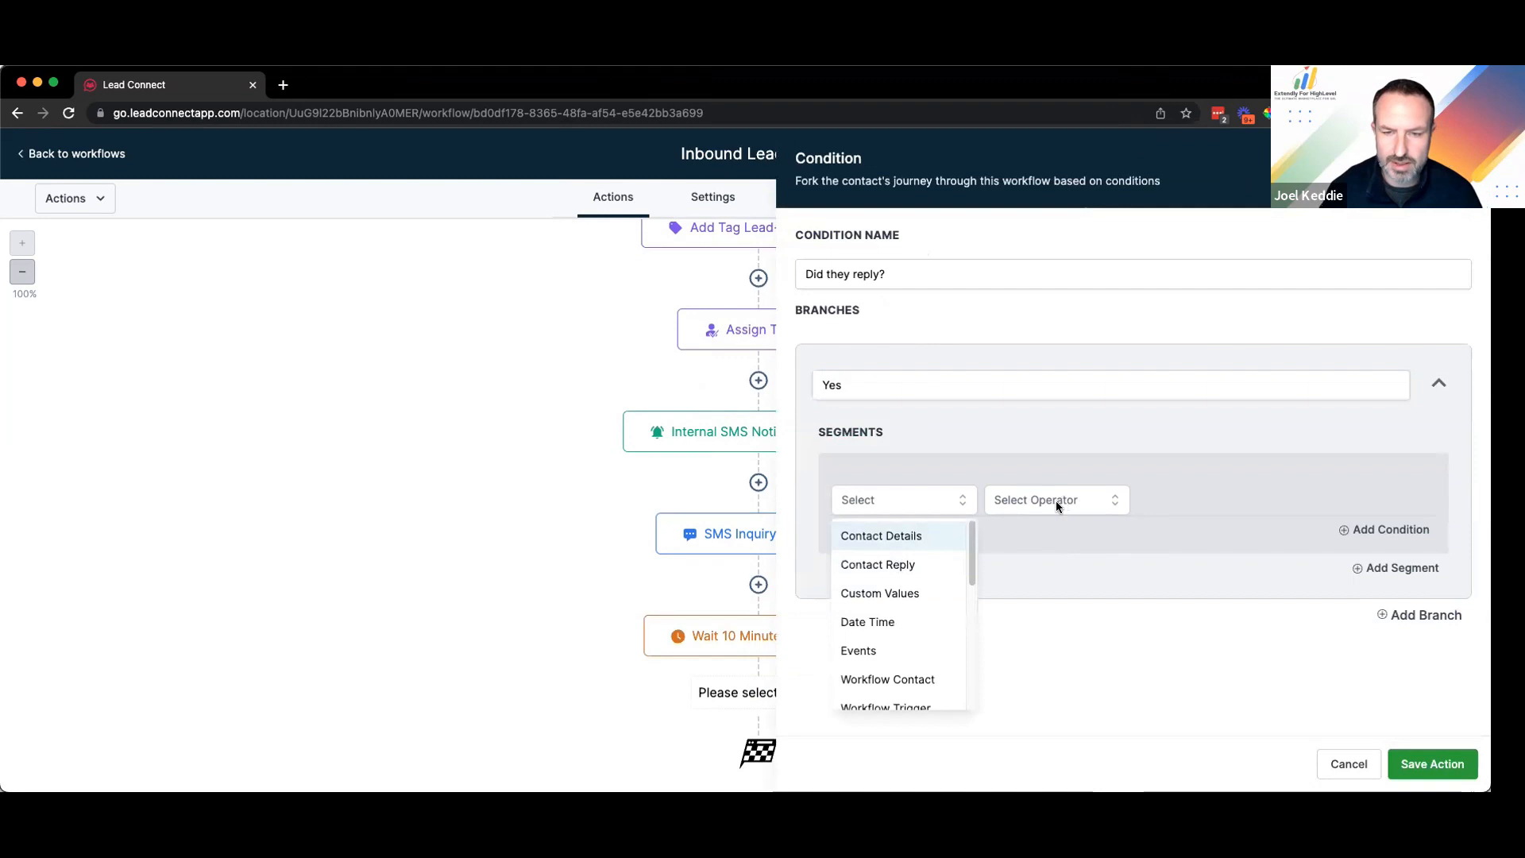
click(914, 565)
click(910, 579)
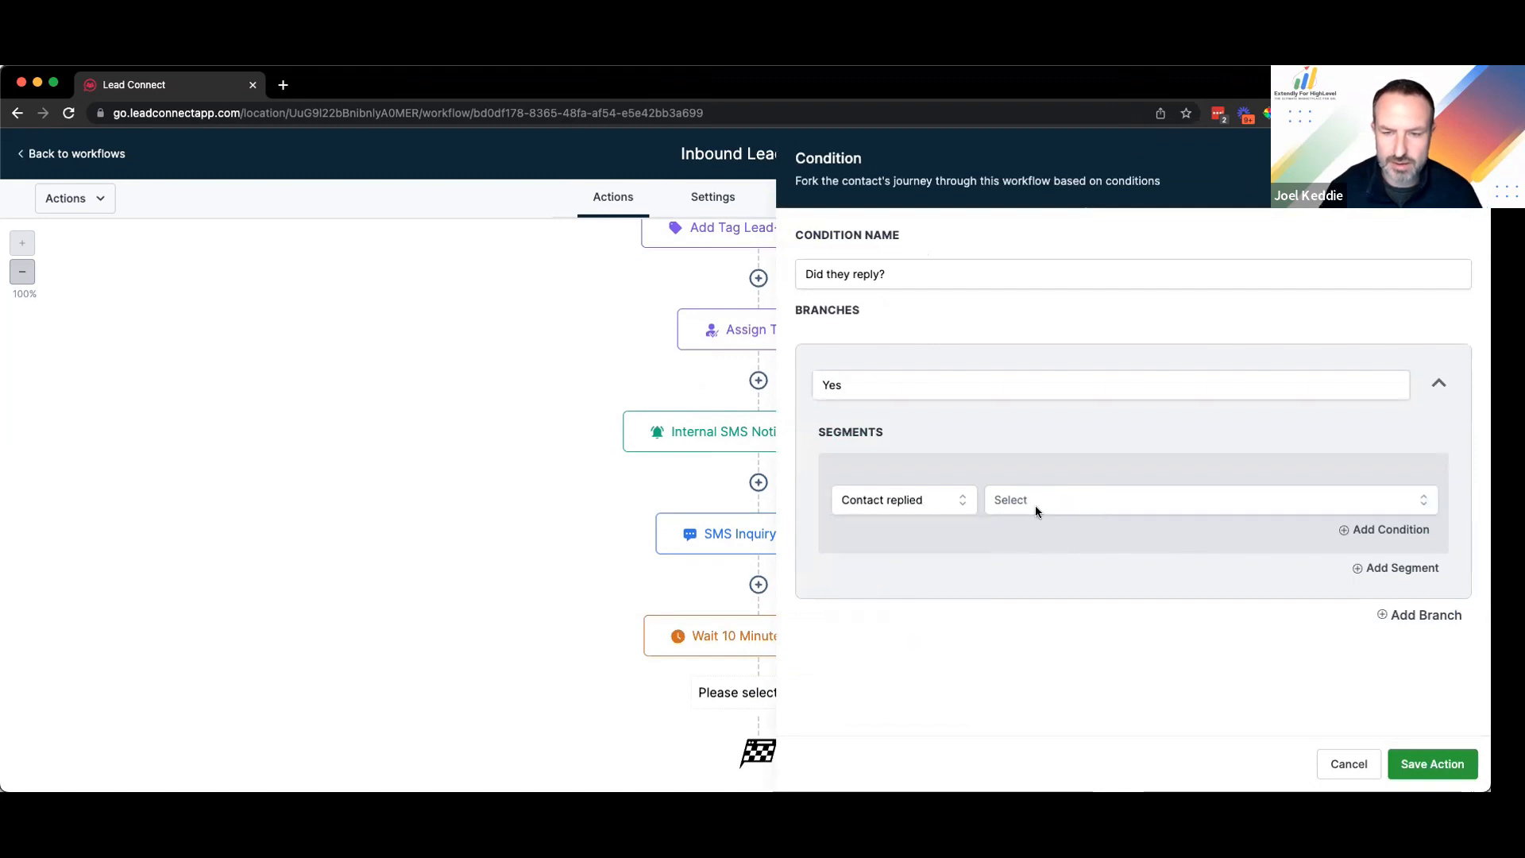
click(1035, 507)
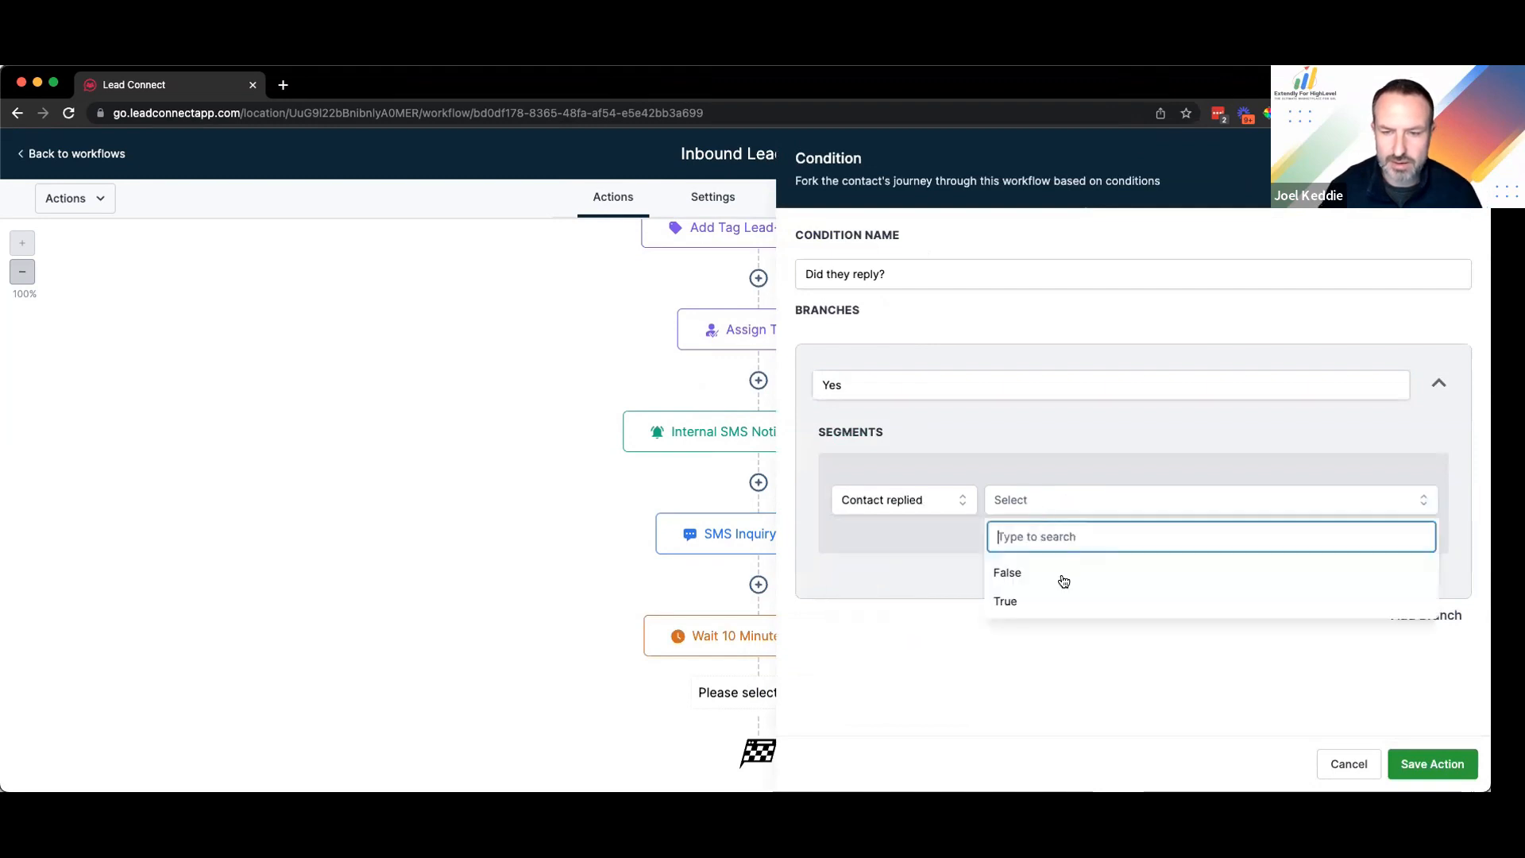
click(1179, 611)
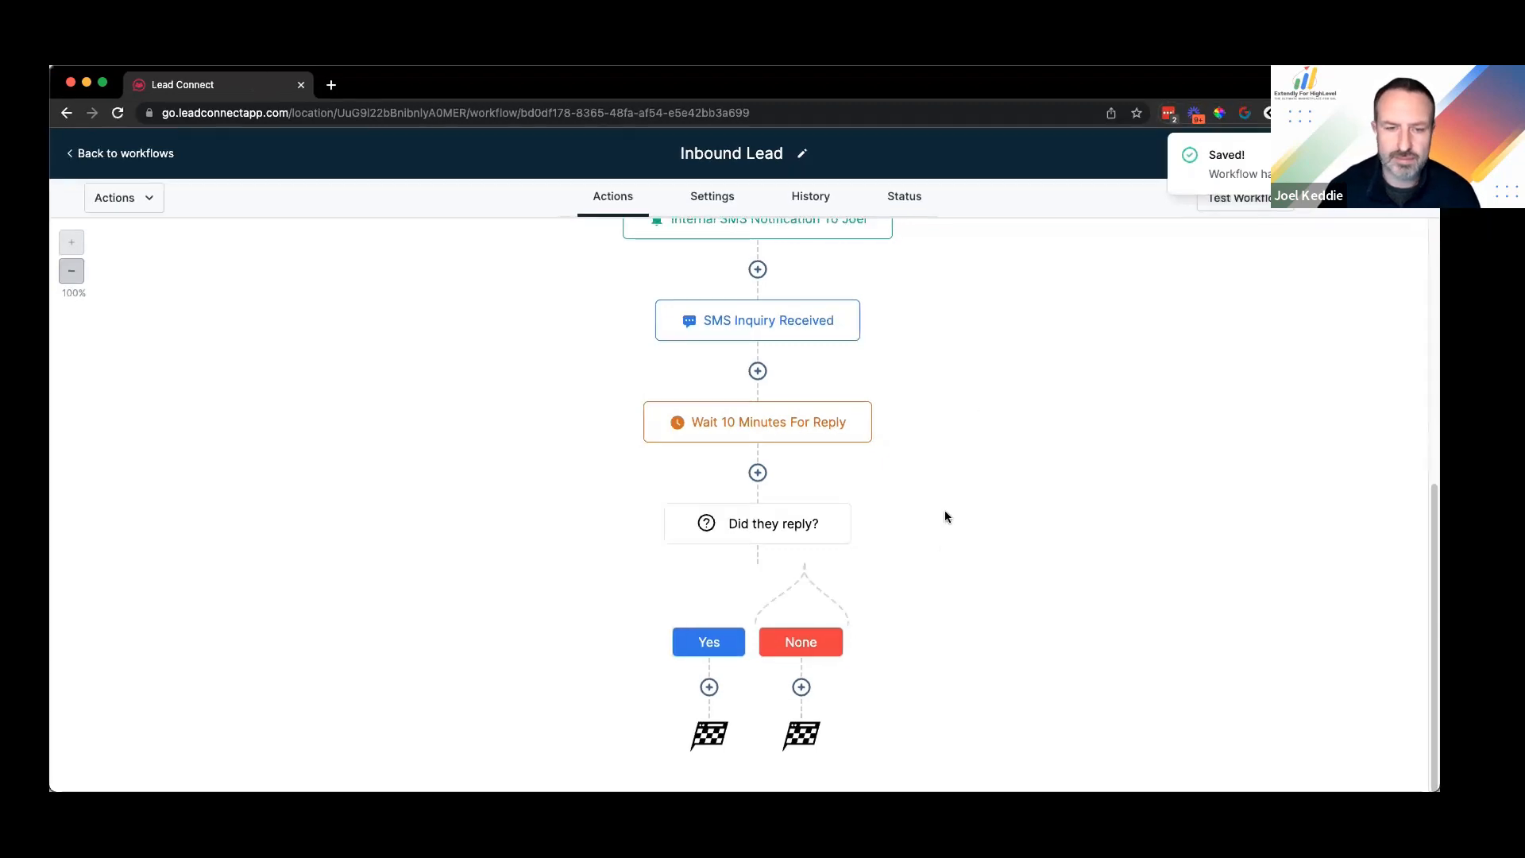
scroll(849, 572, up, 3)
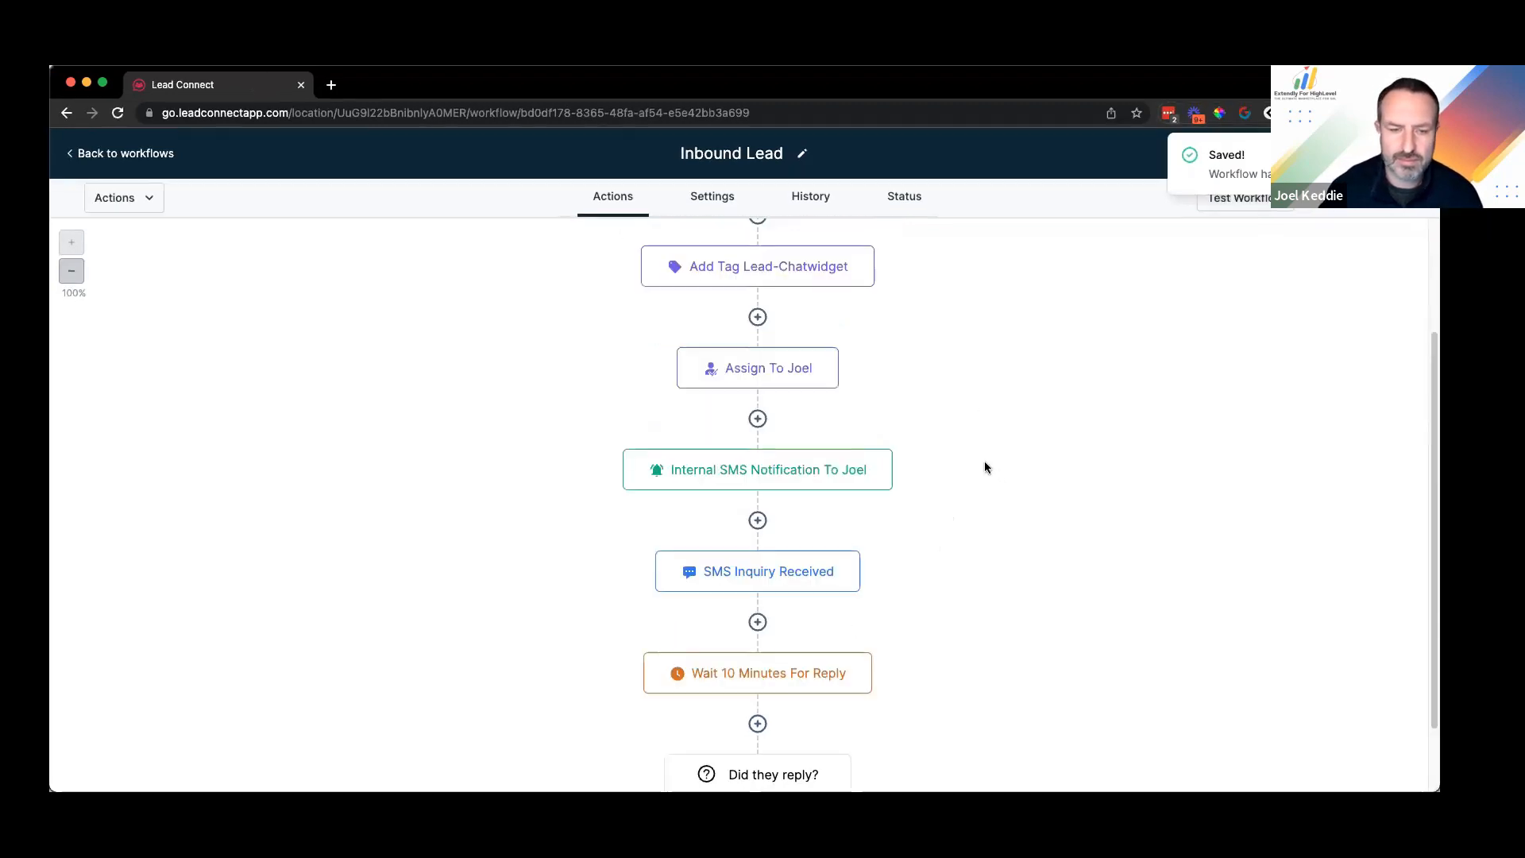
scroll(985, 468, down, 3)
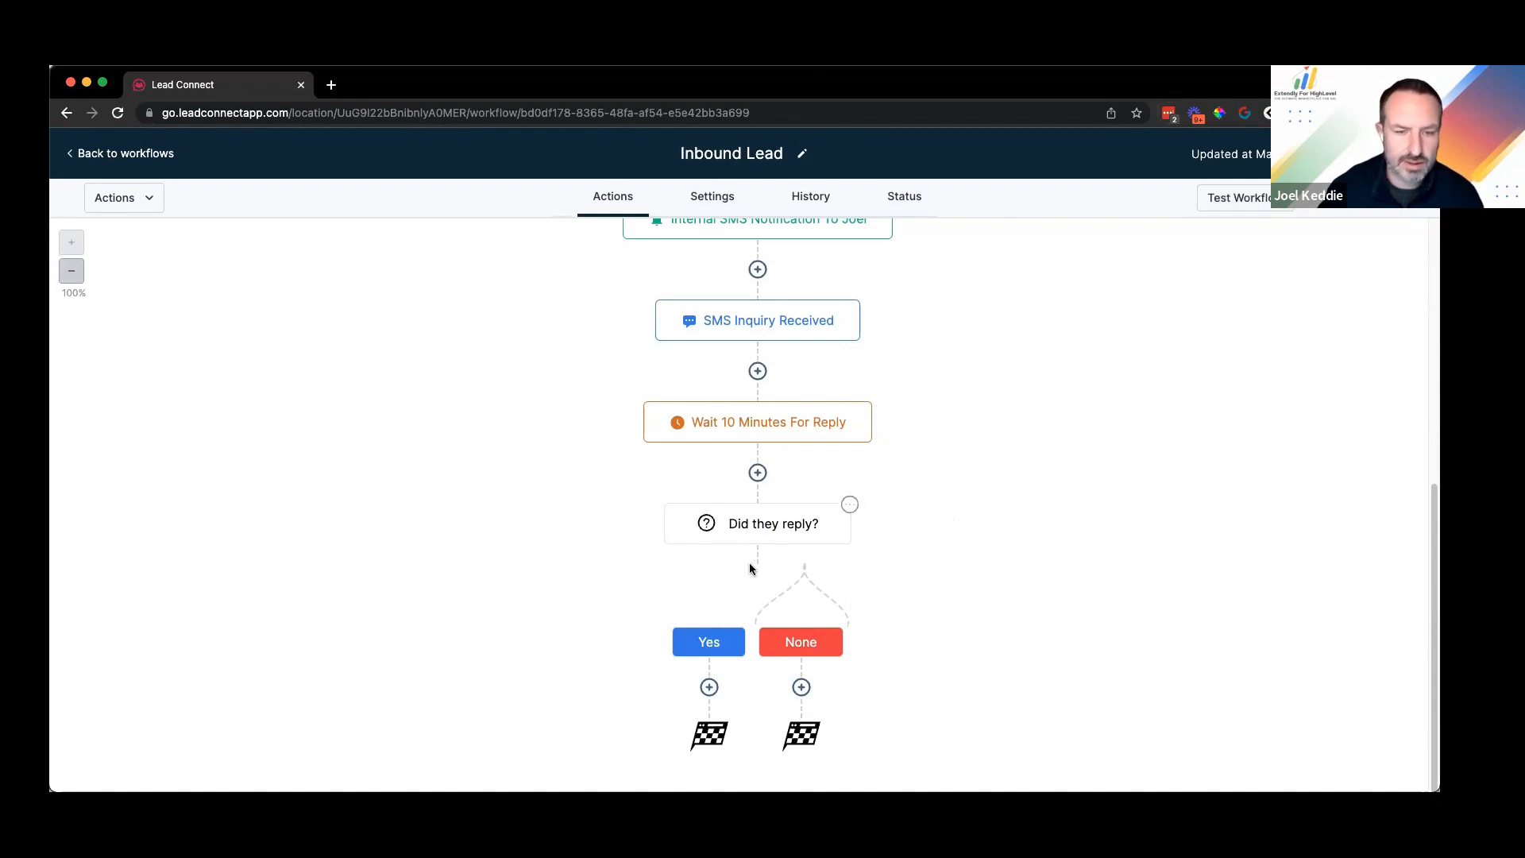
click(116, 112)
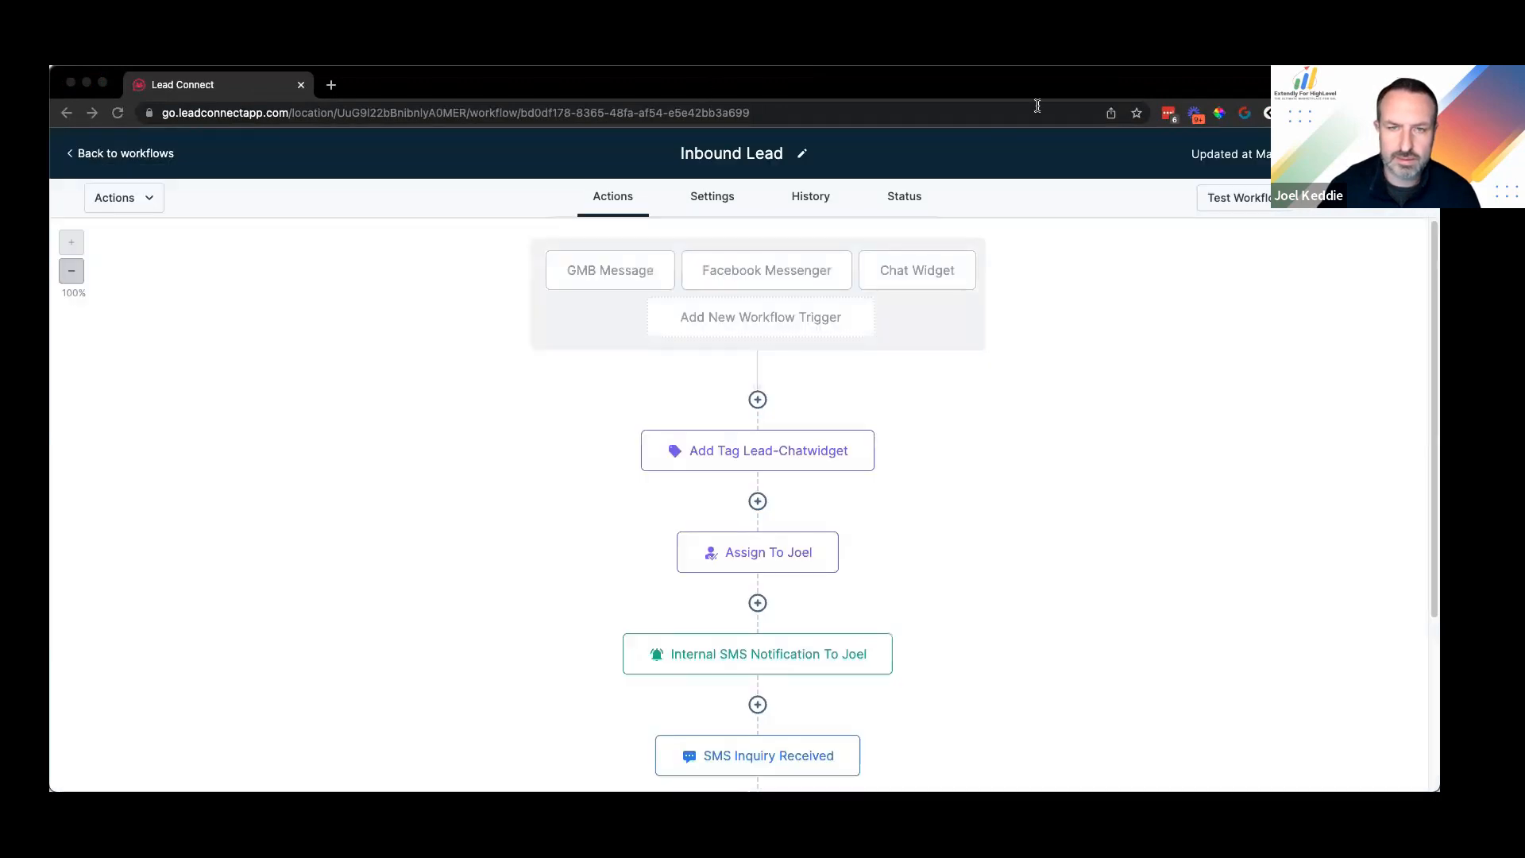
scroll(944, 473, down, 3)
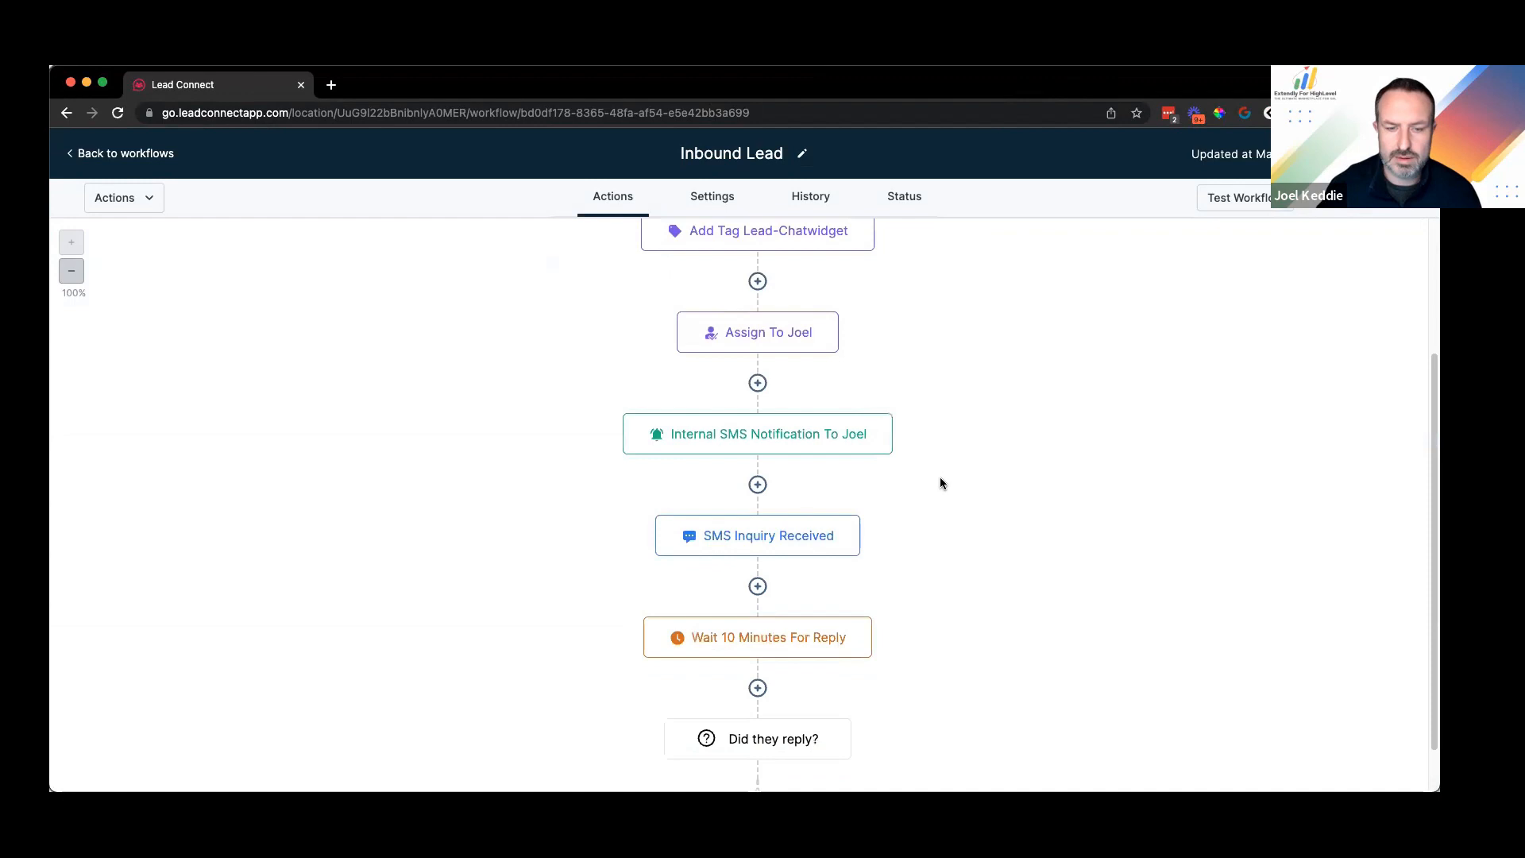
scroll(941, 481, down, 3)
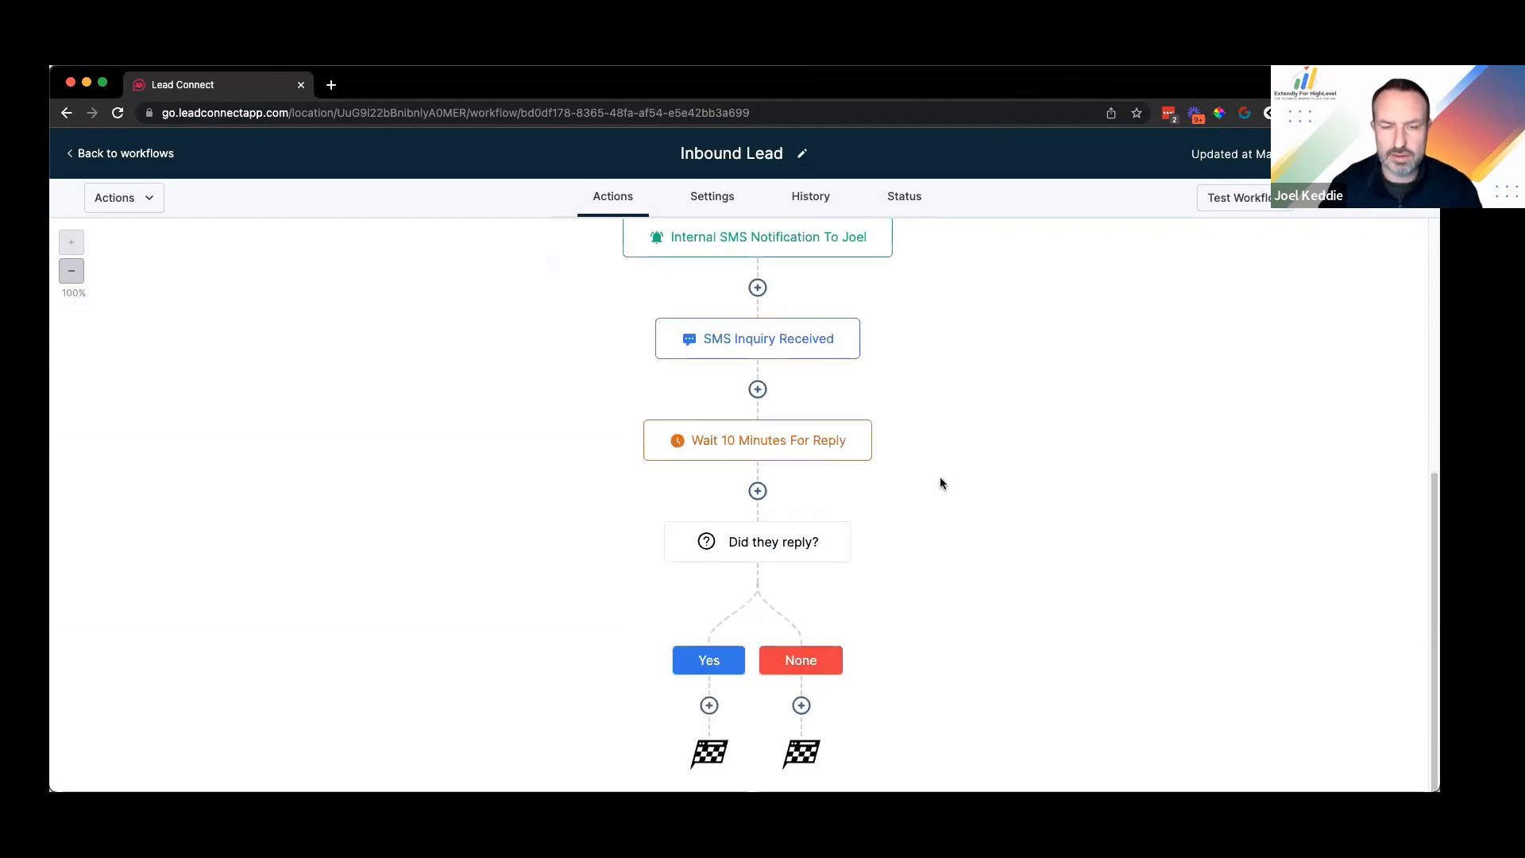
scroll(918, 443, up, 3)
scroll(791, 459, down, 3)
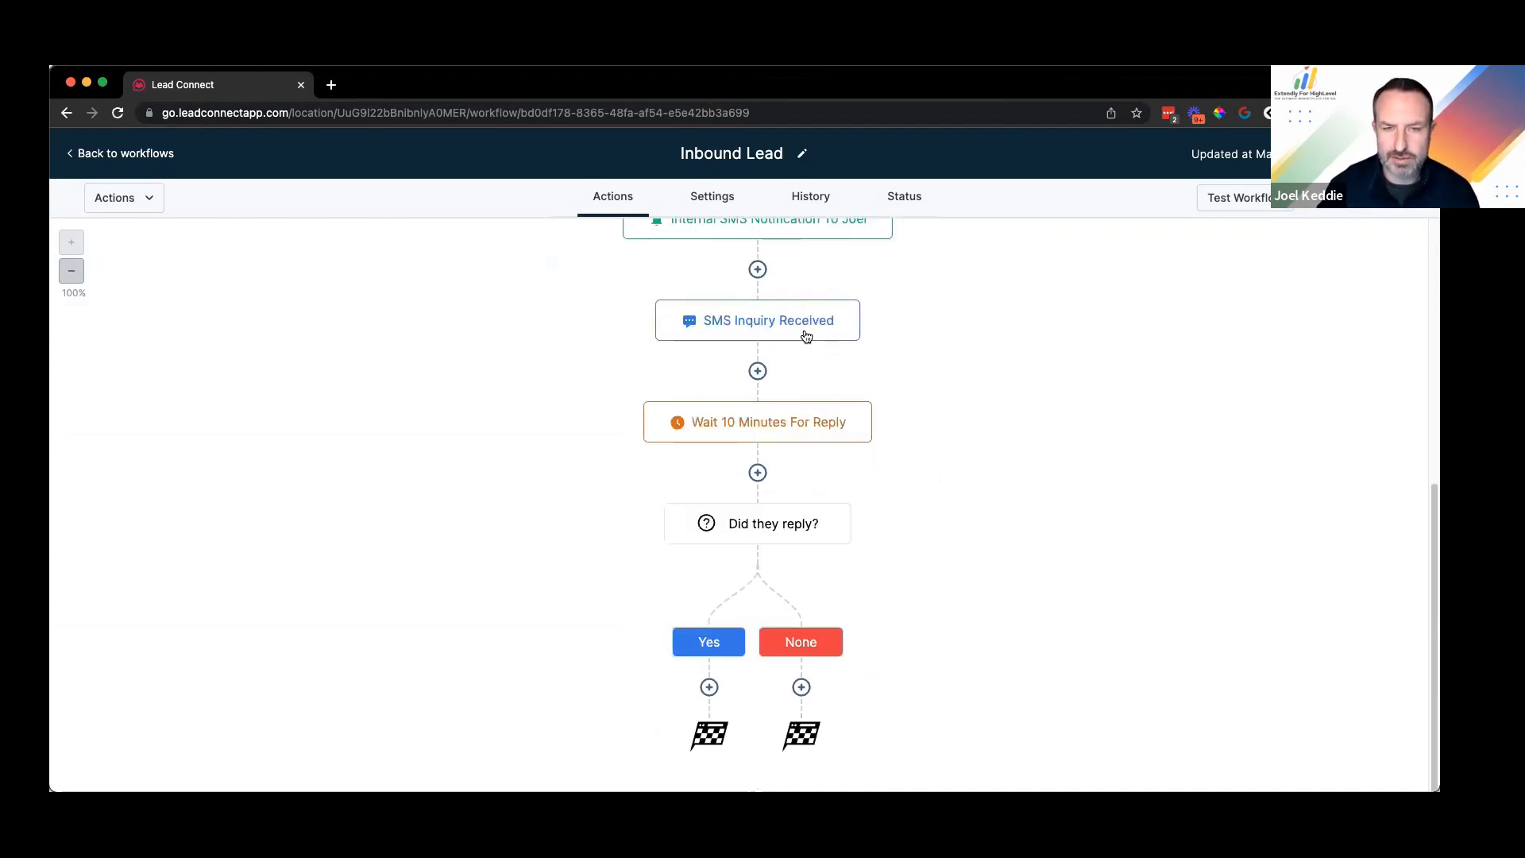
Step: Replace the second sentence with 'Was there anything else you needed help aside from your intial message?' and save
click(801, 334)
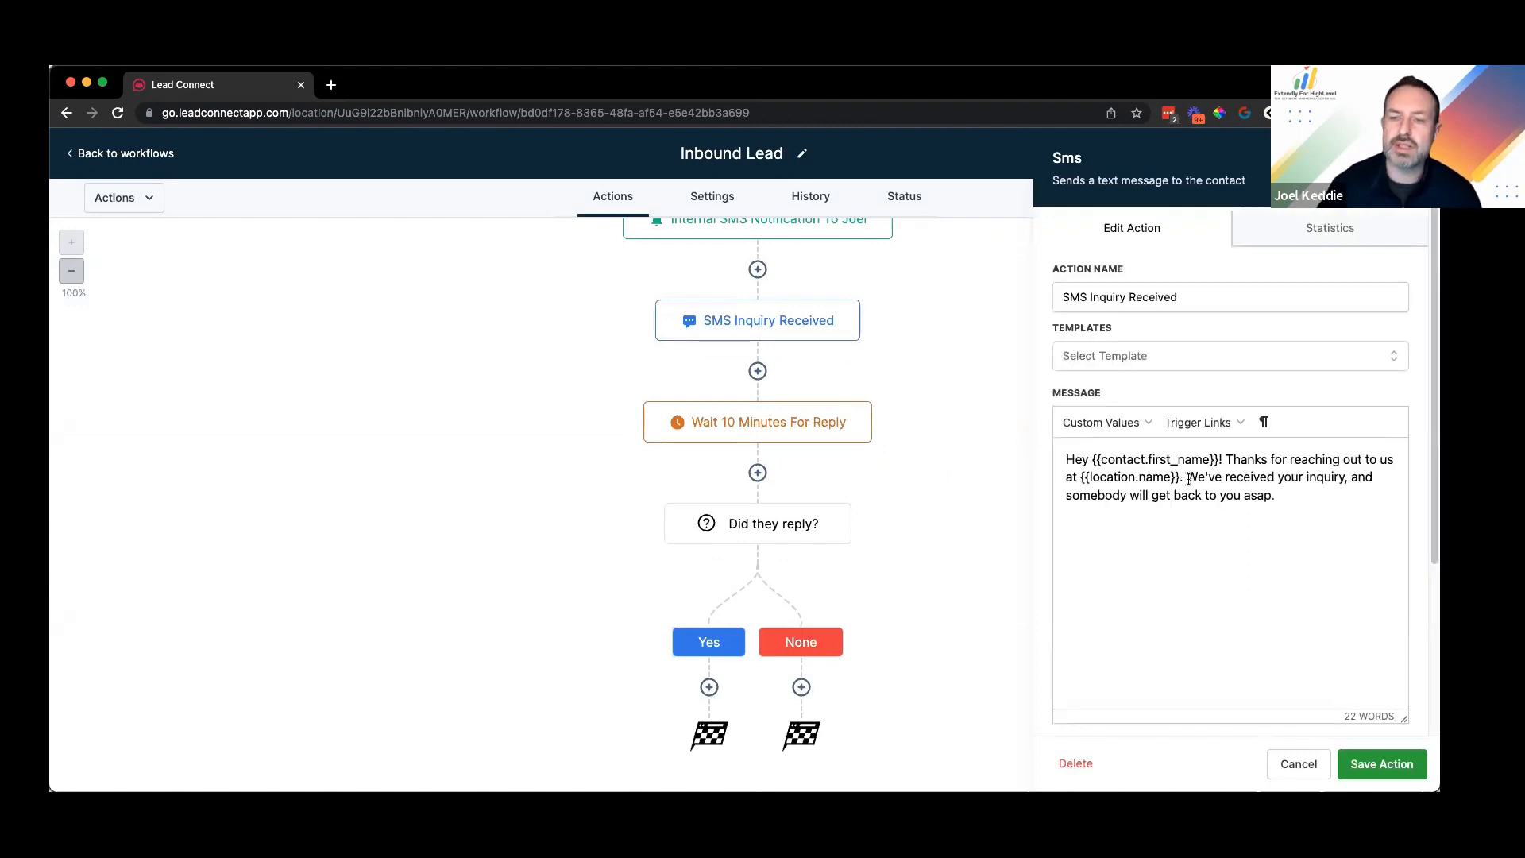
drag(1188, 477, 1295, 502)
click(1295, 499)
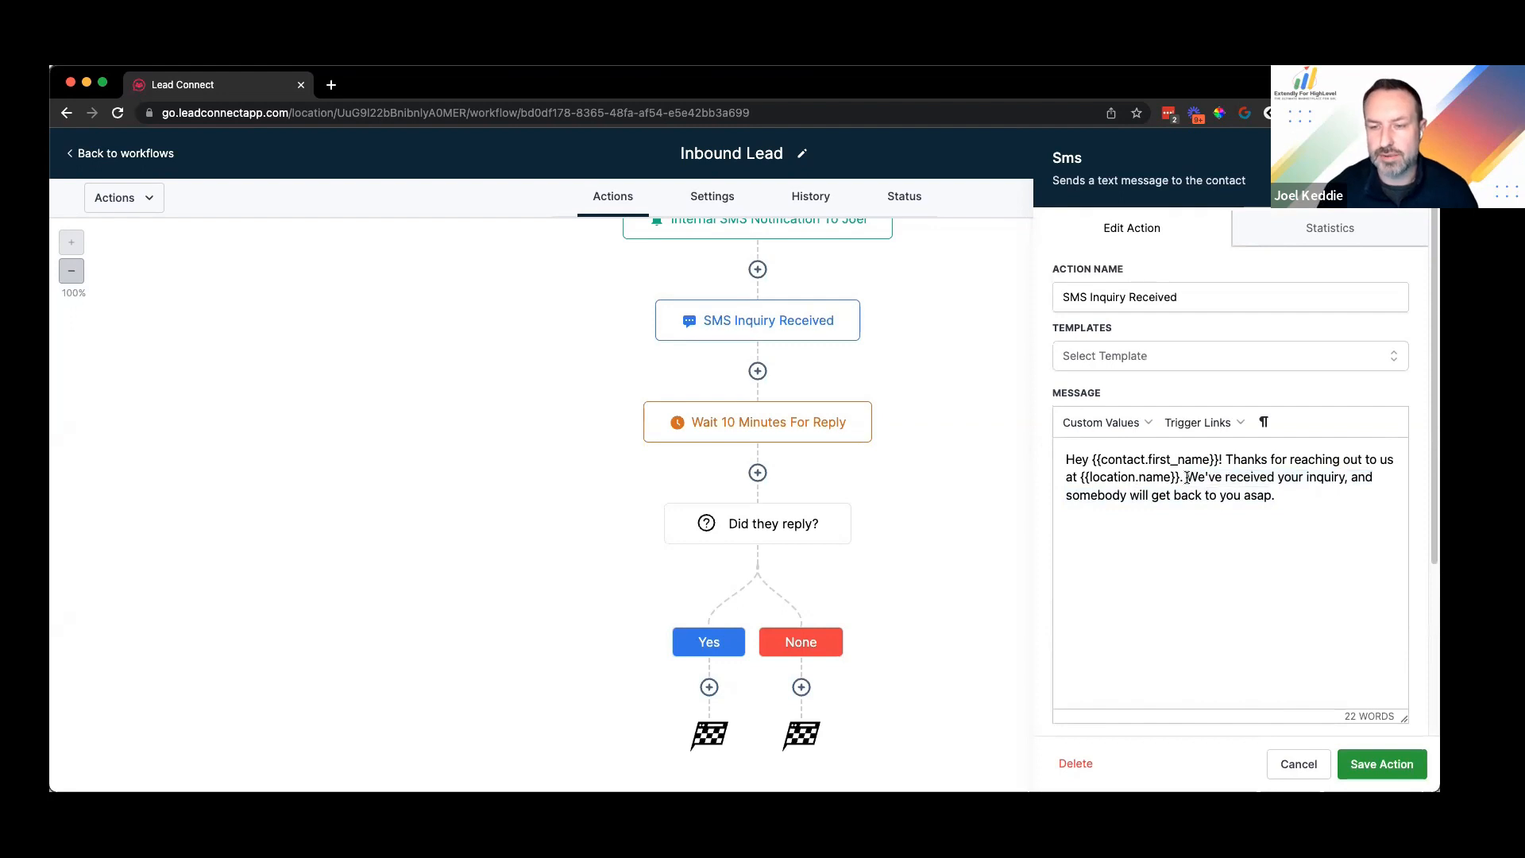
drag(1189, 478, 1290, 493)
drag(1295, 498, 1295, 498)
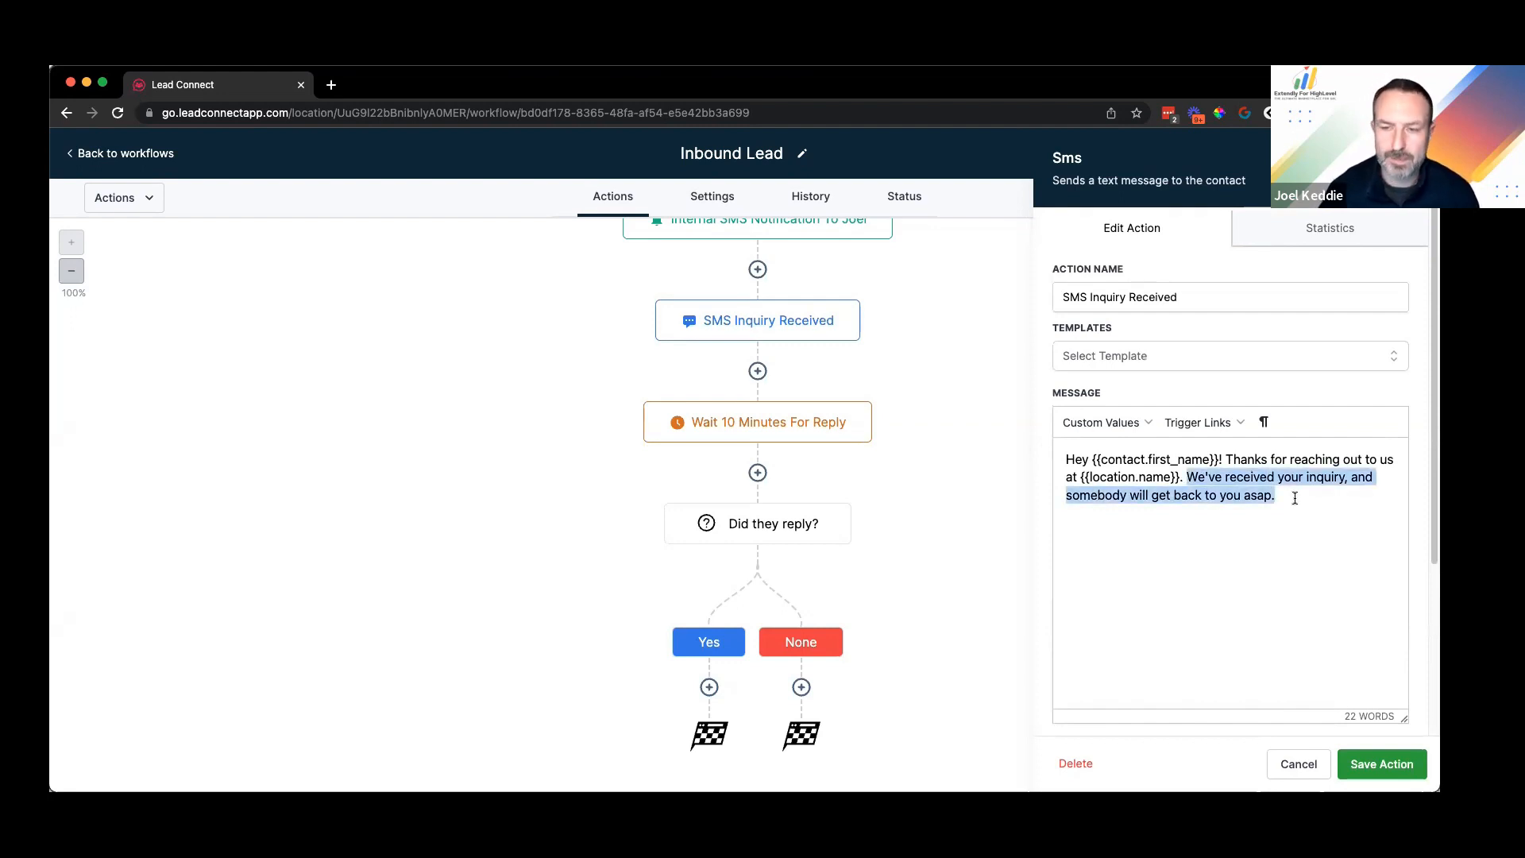
click(1288, 496)
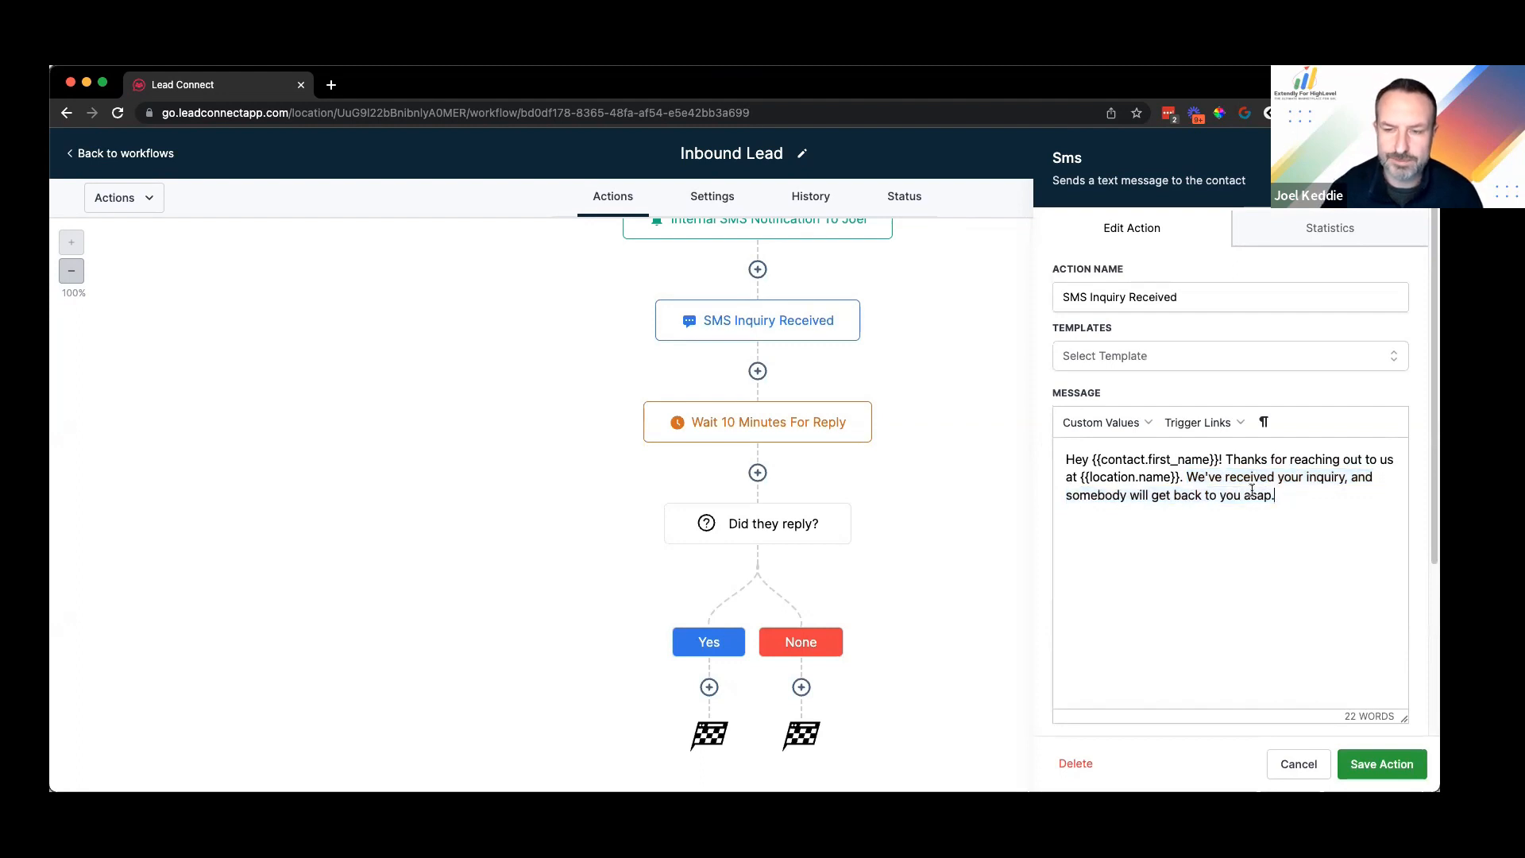
key(super+z)
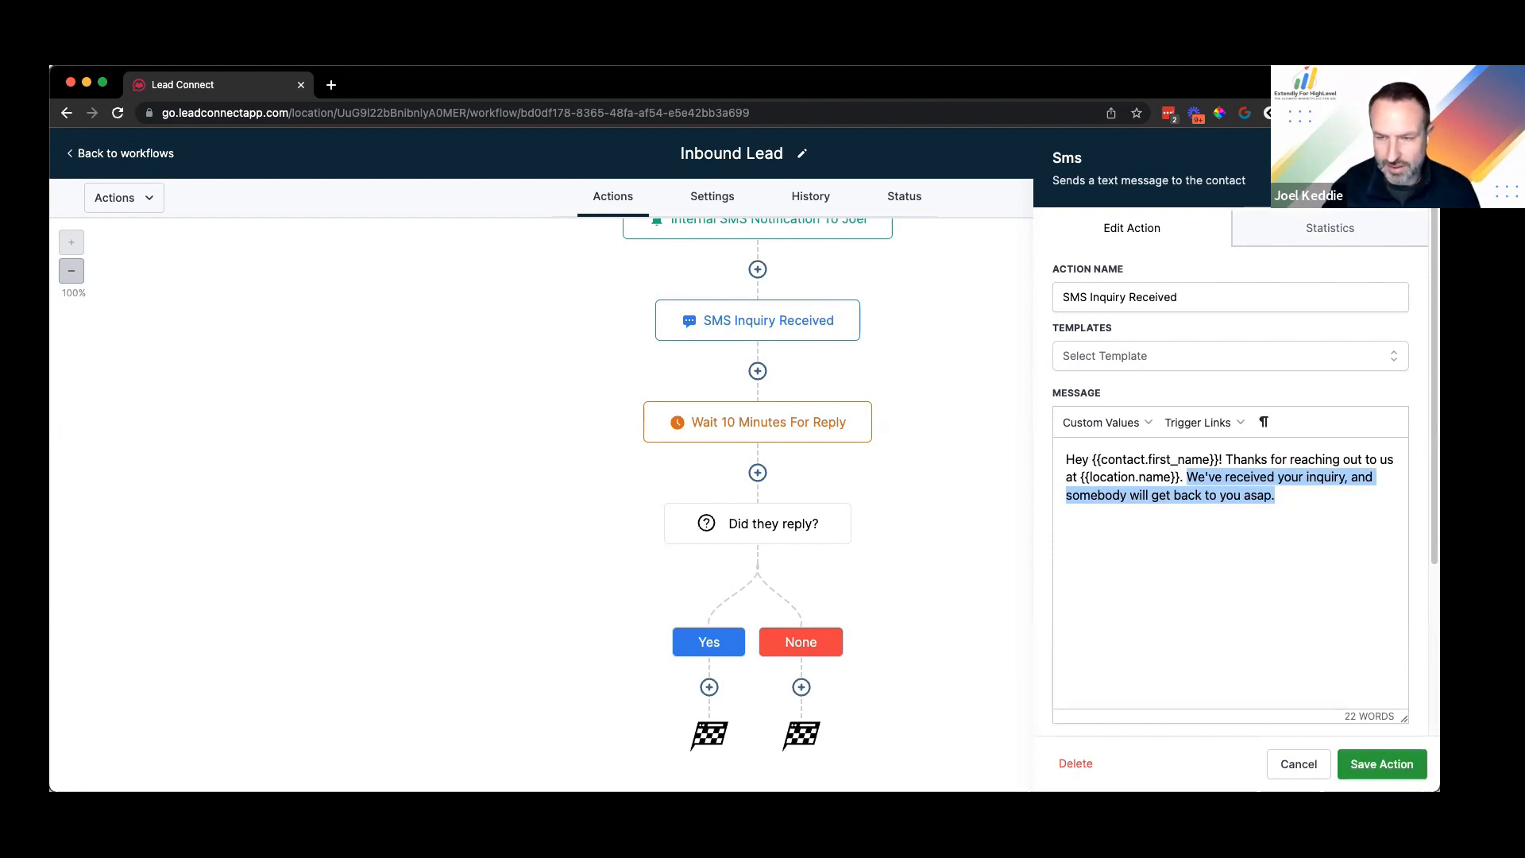
key(BackSpace)
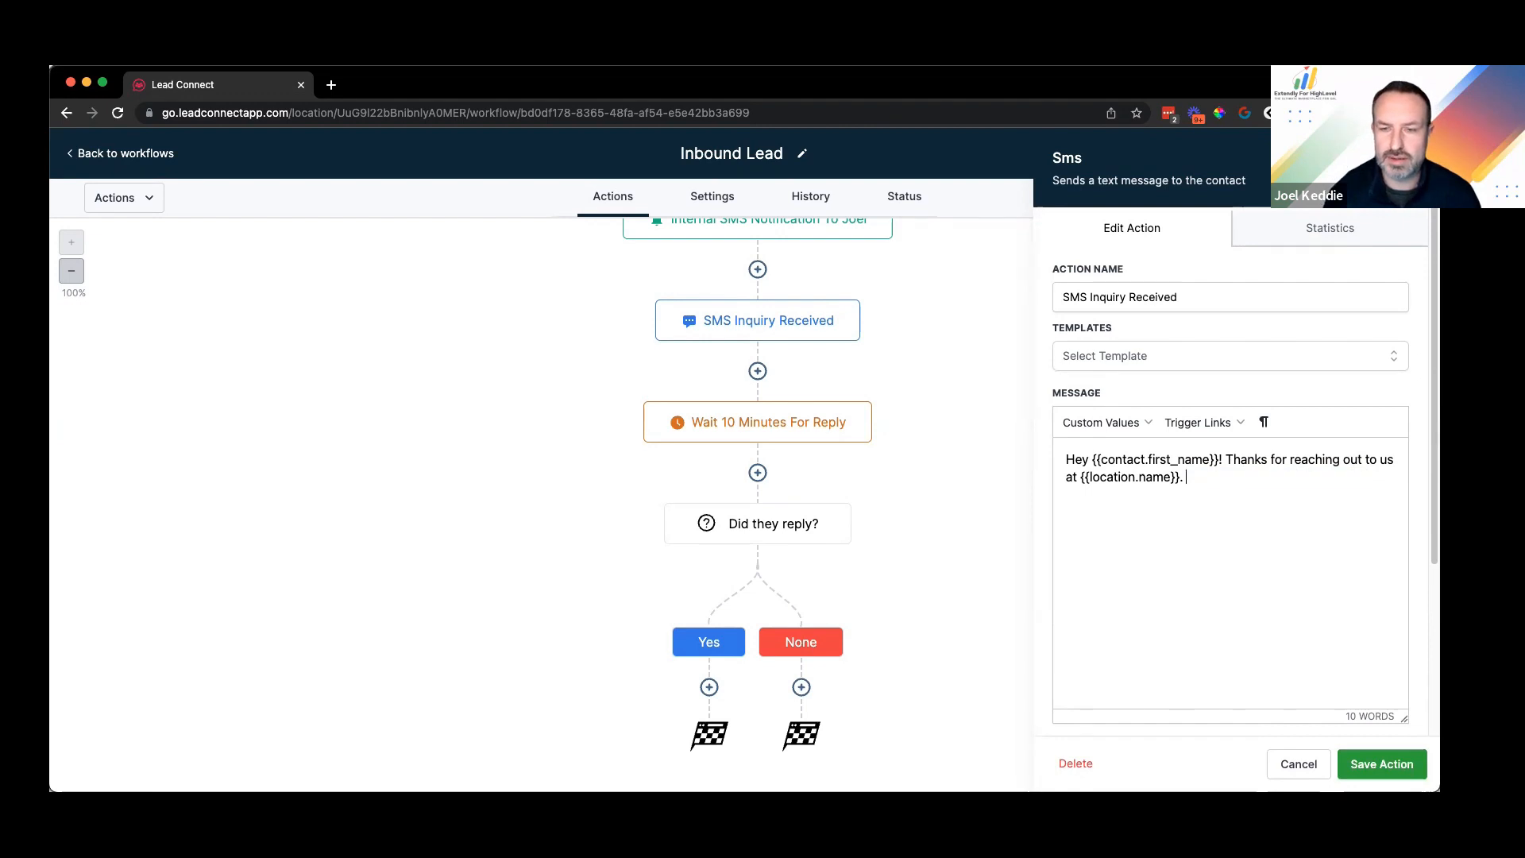
text(Was there anyt)
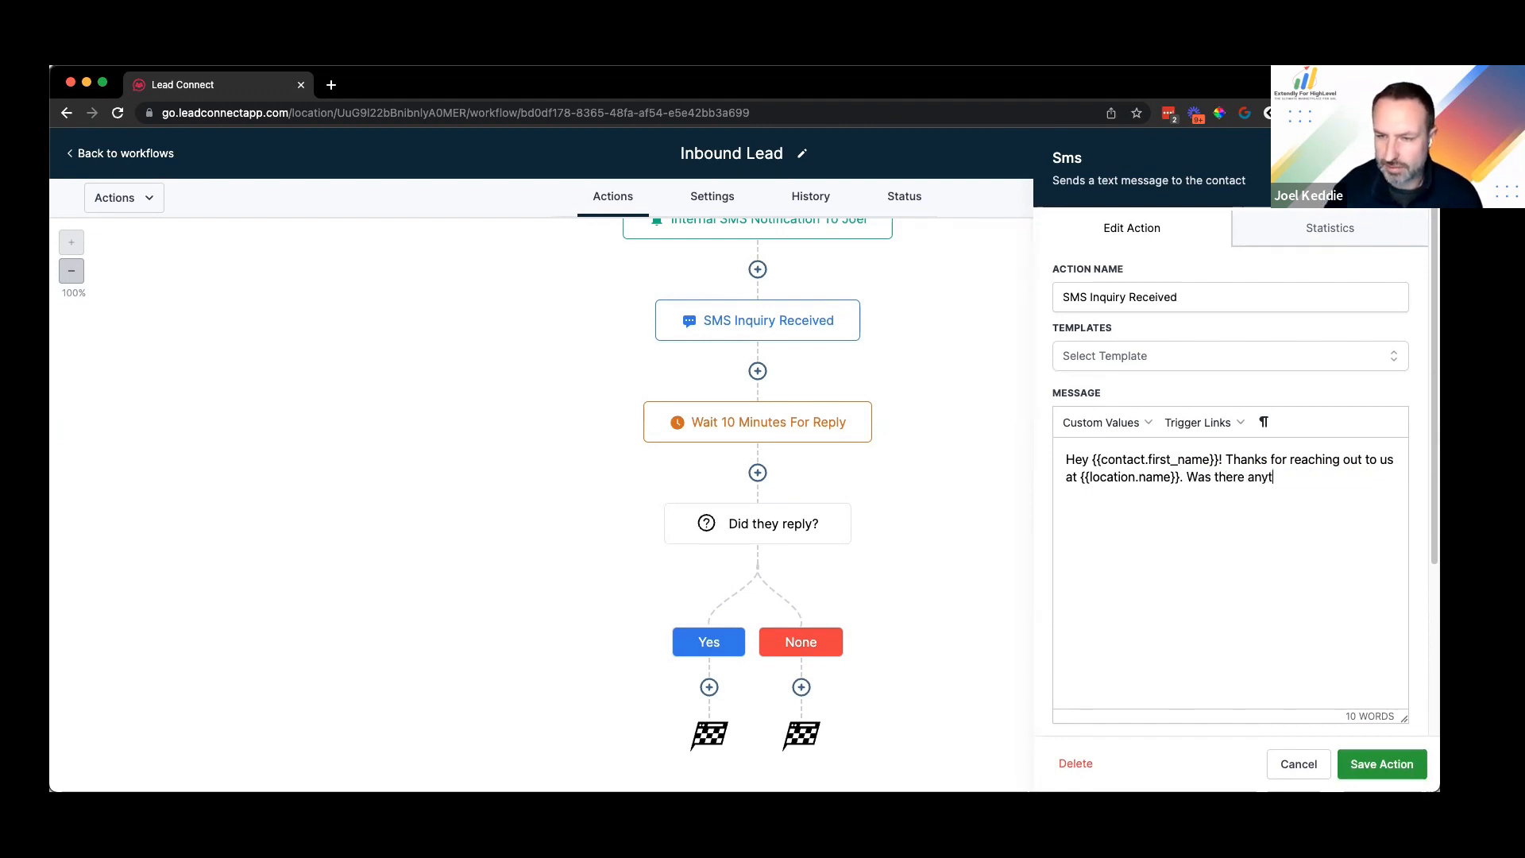
text(hing else )
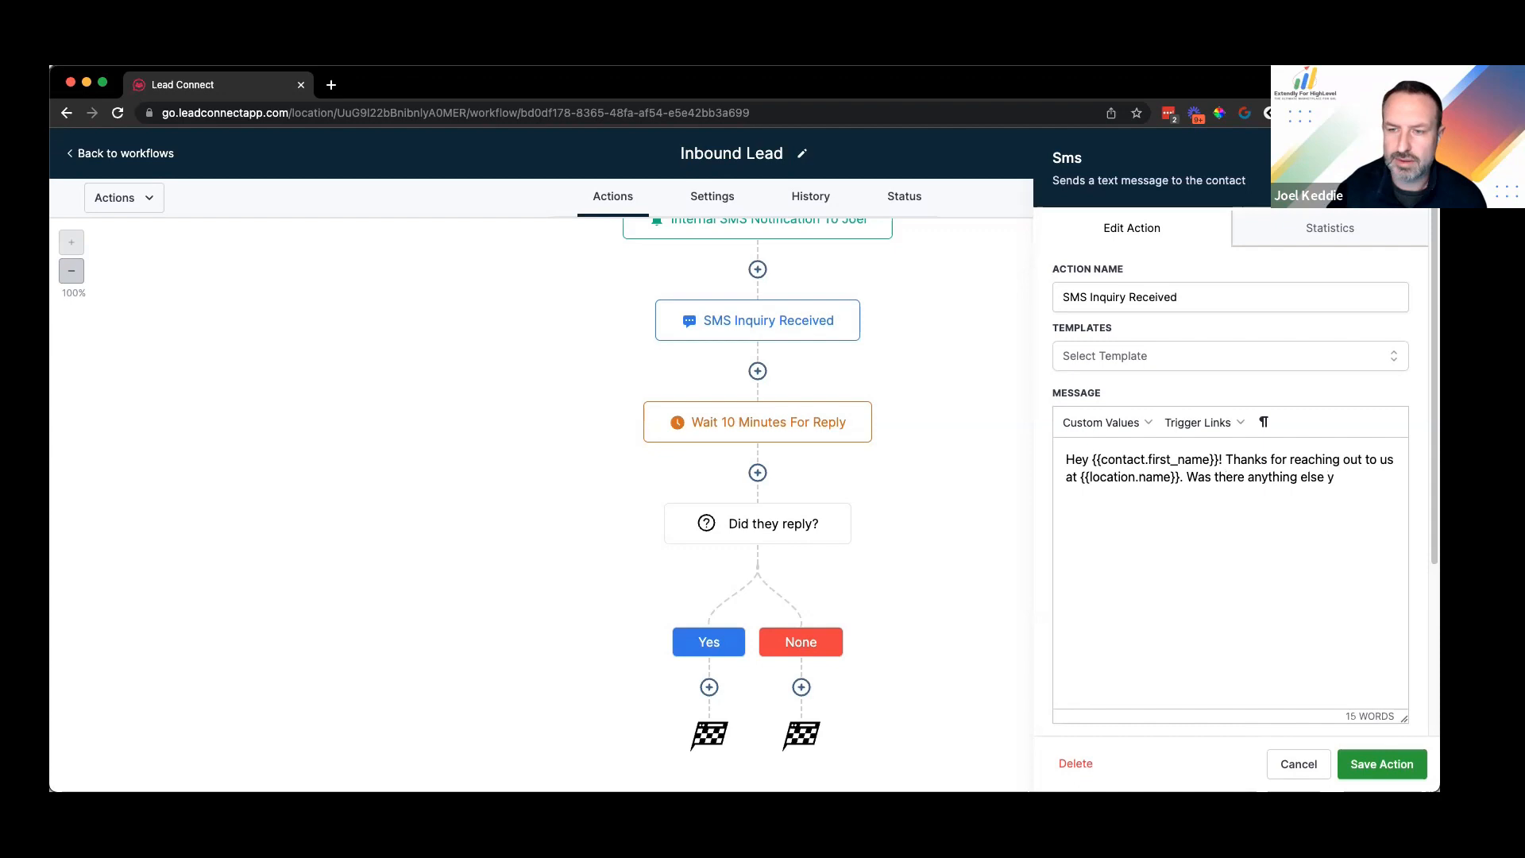
text(you needed help aside from your intial message)
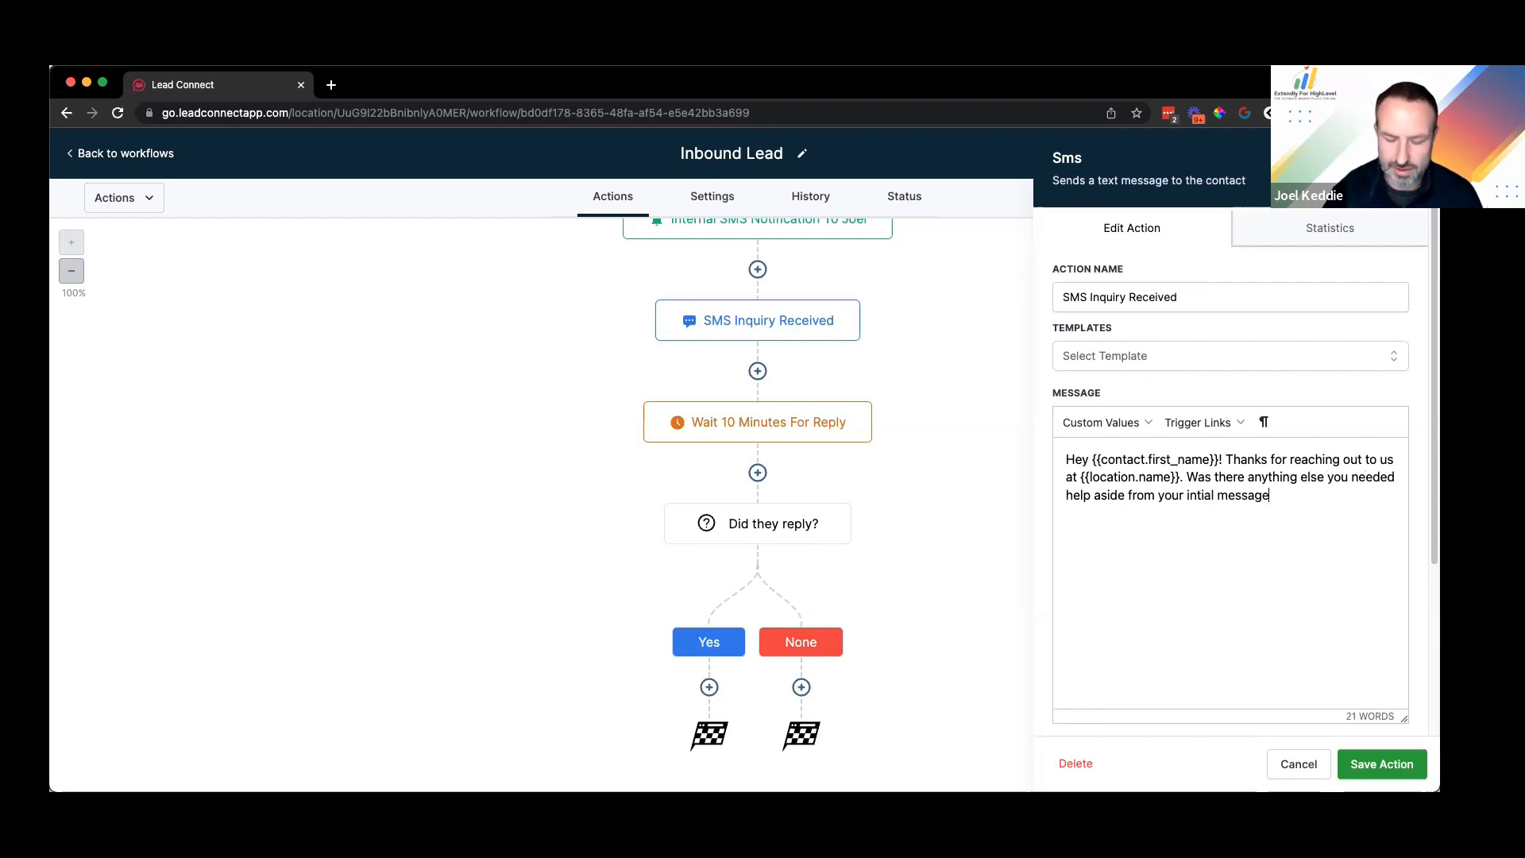
text(?)
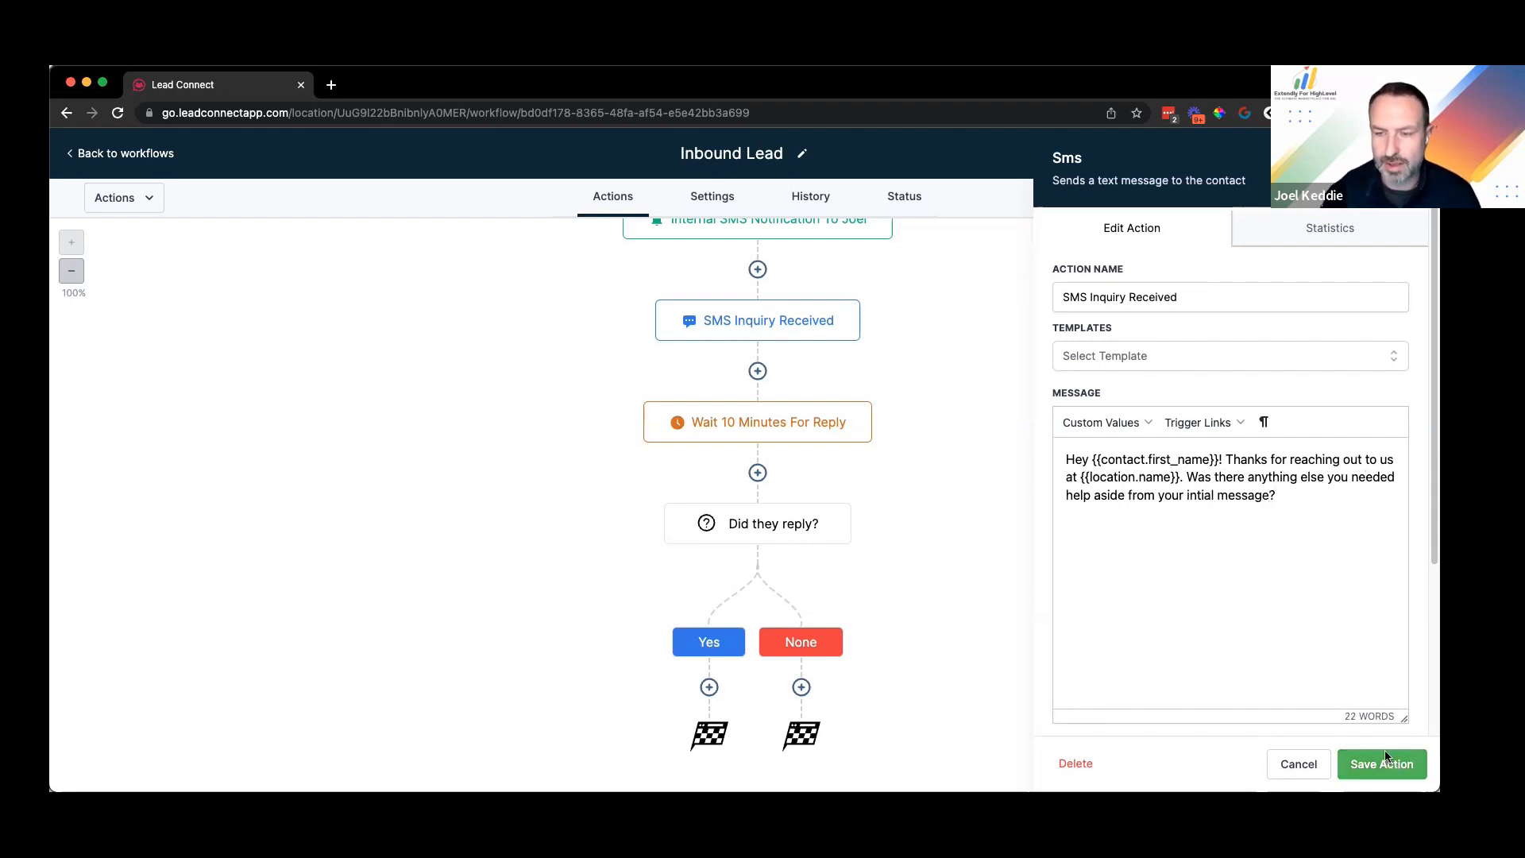
click(1385, 757)
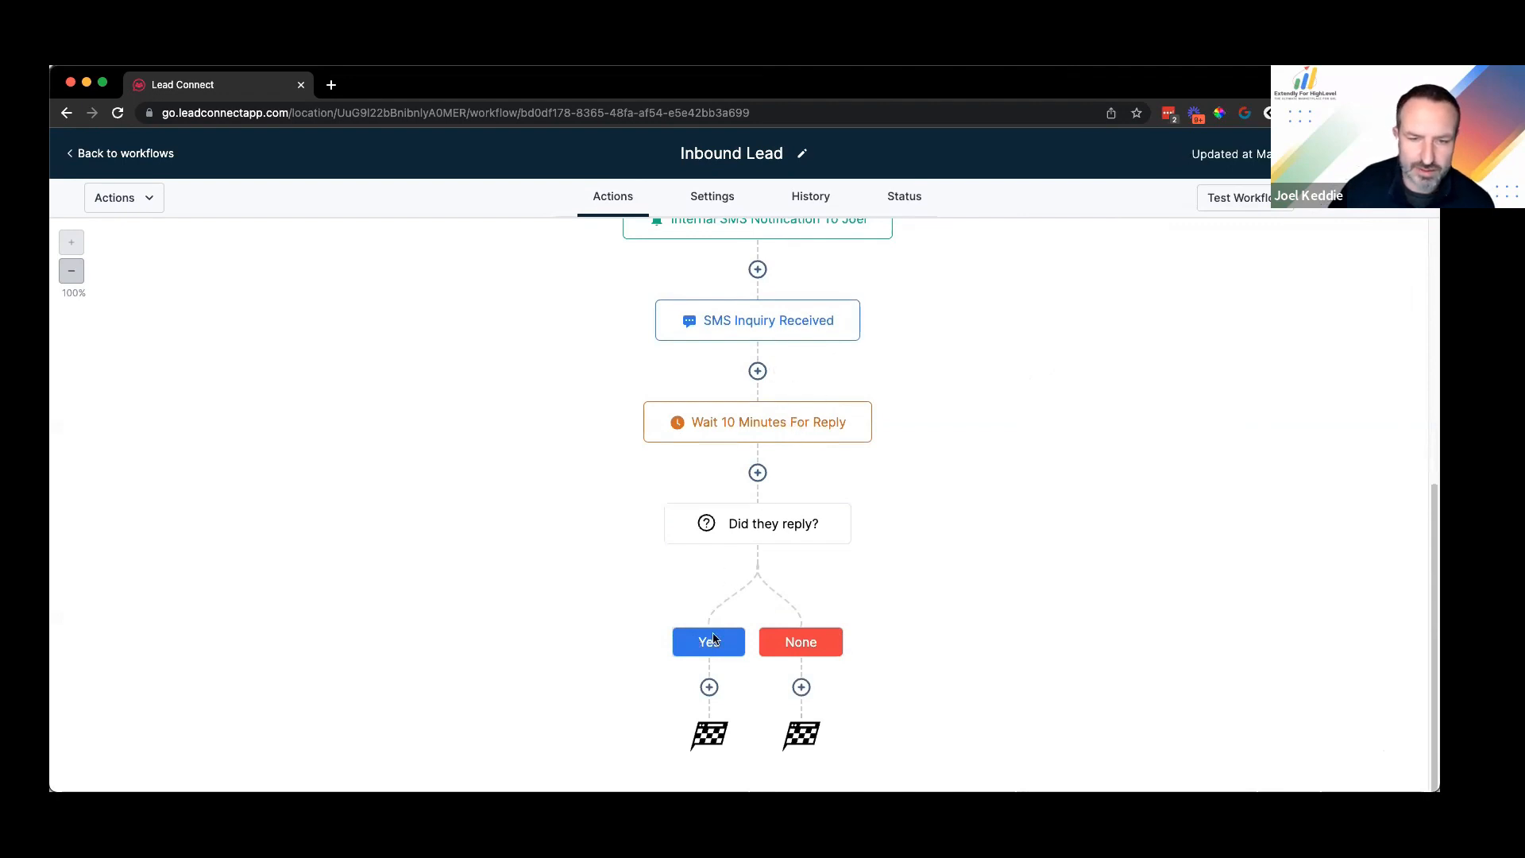
Step: Add a Yes-branch SMS reading 'Ok great, somebody will get back to you asap.' and save it
click(711, 688)
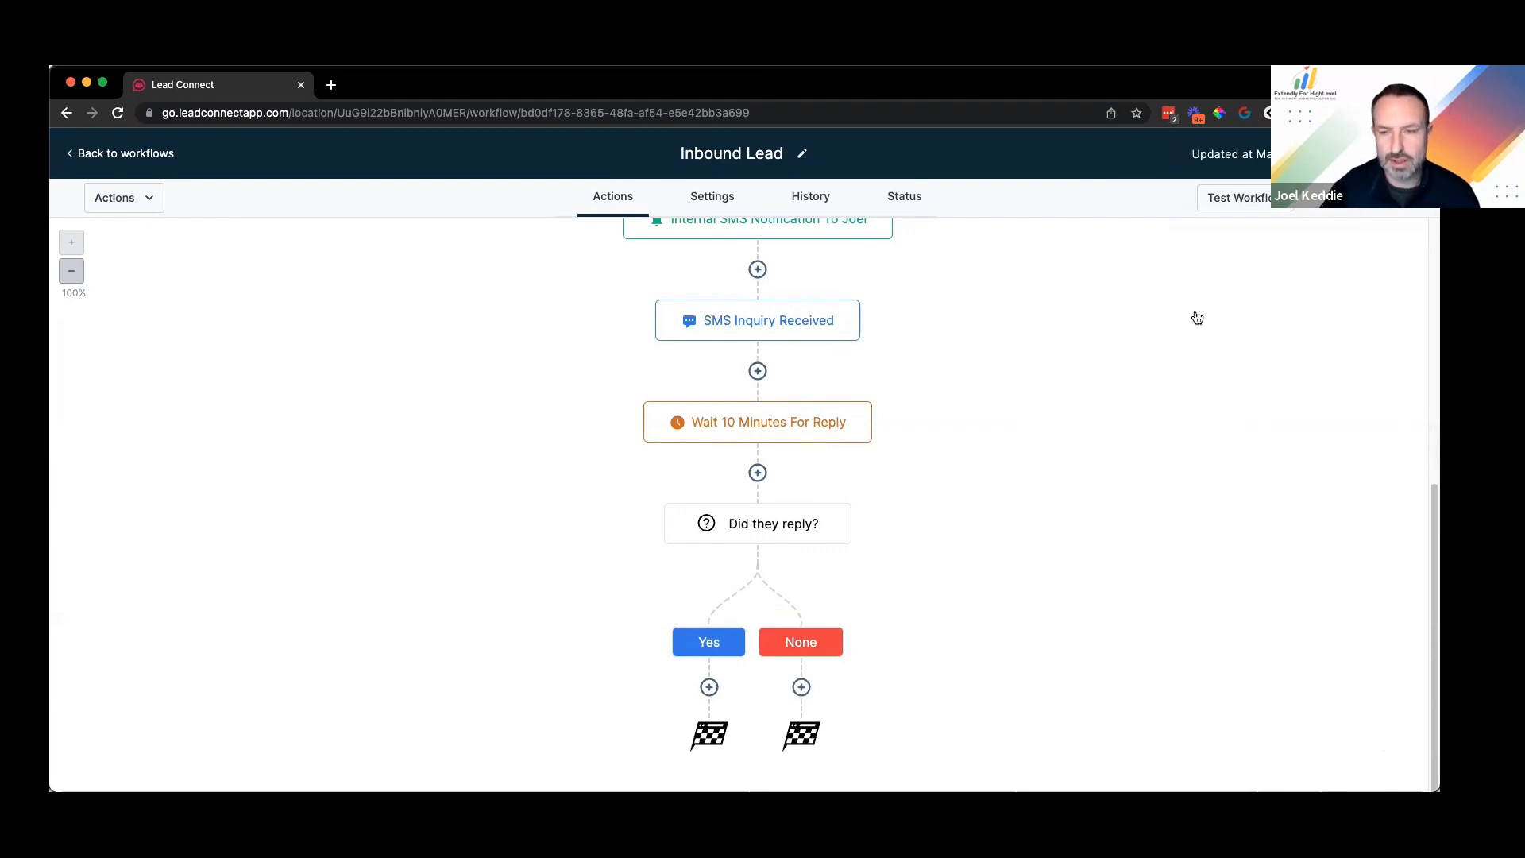
text(send)
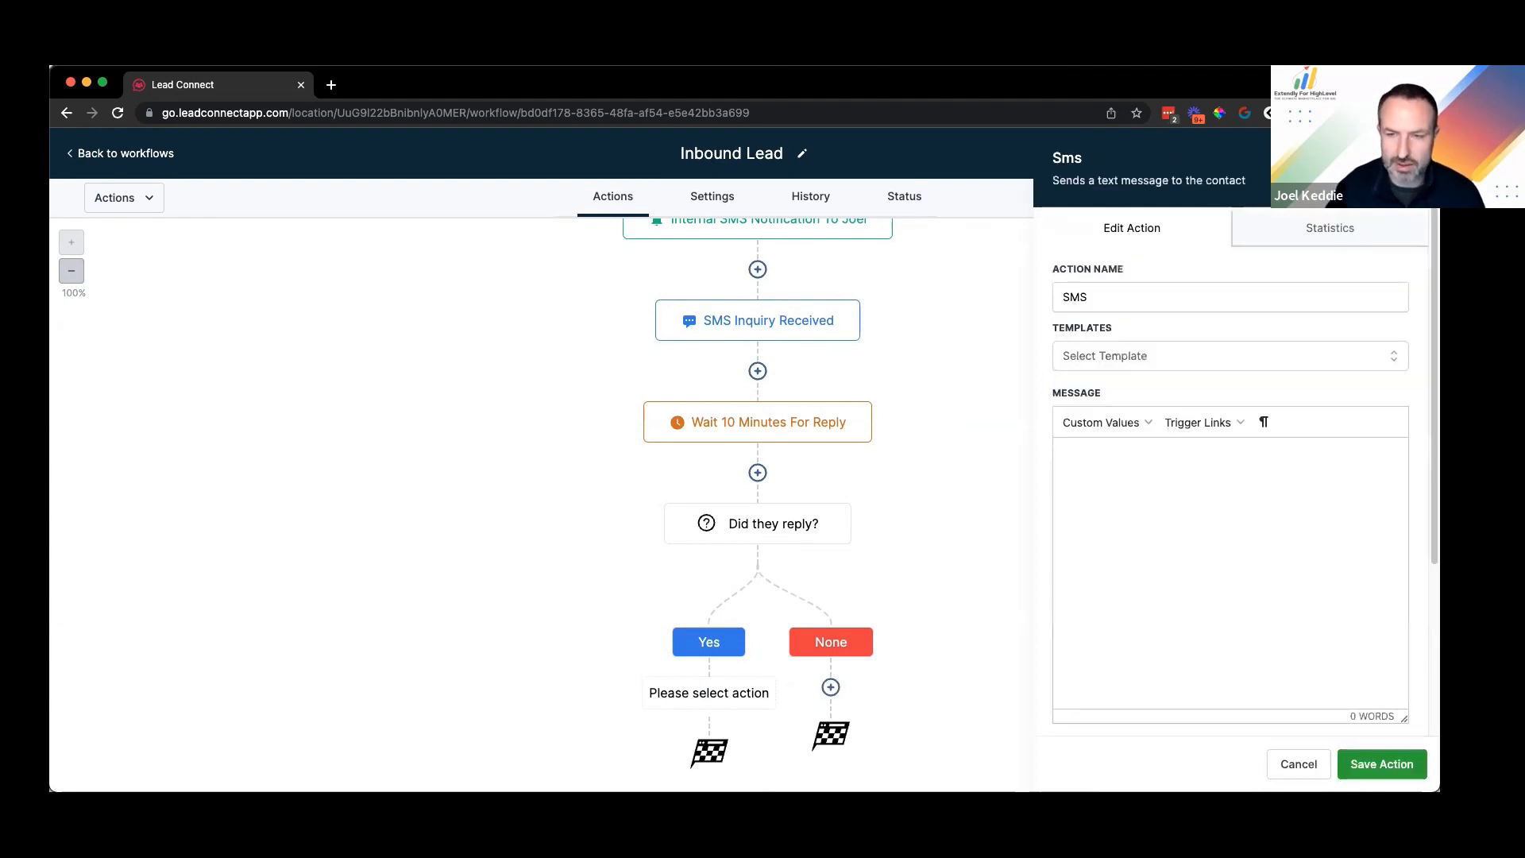
text(Ok great, s)
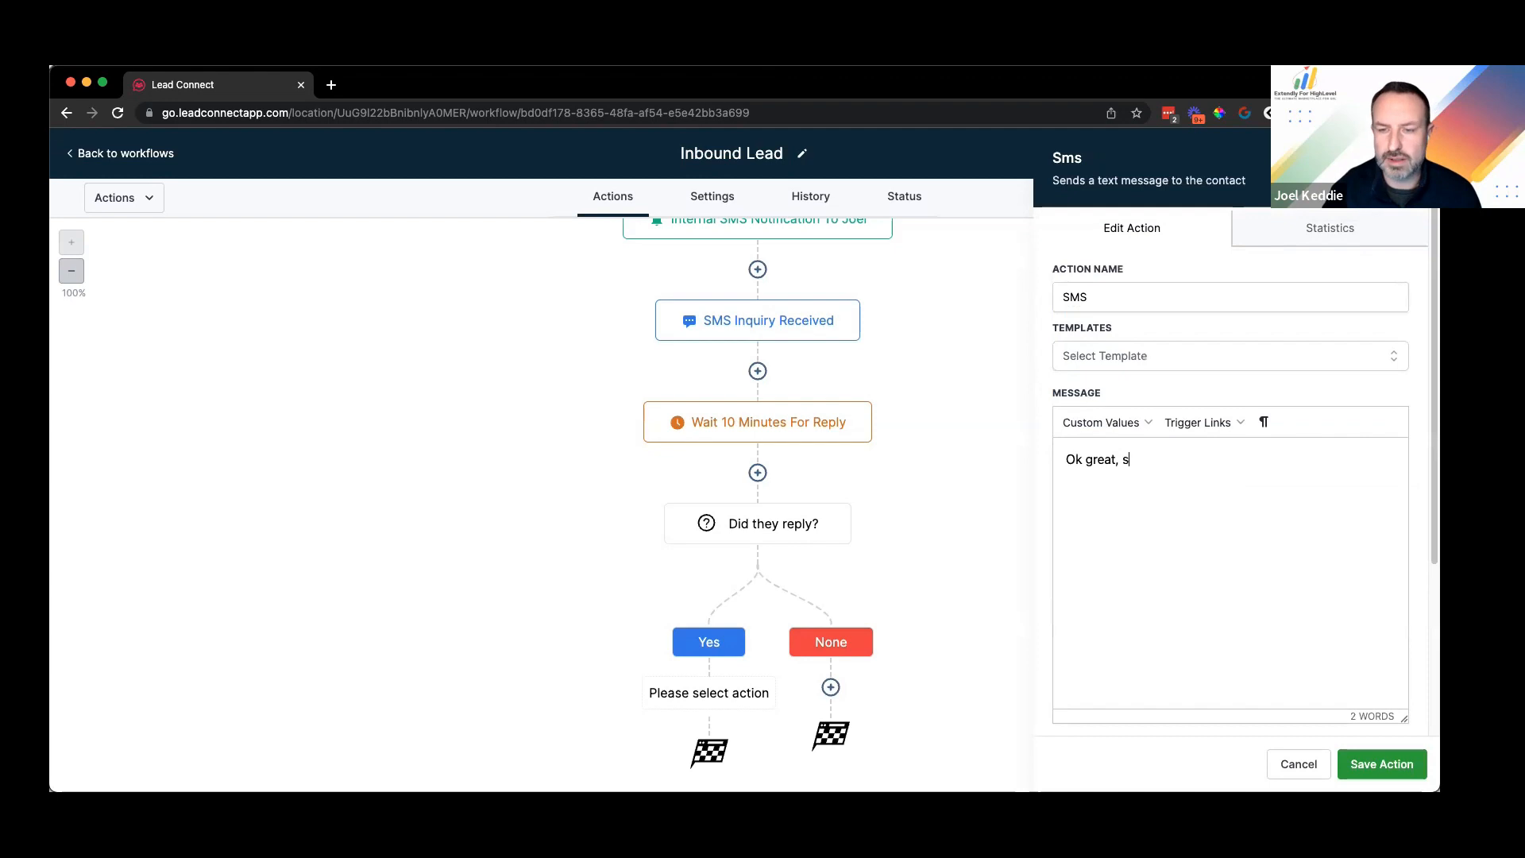
text(omeobdy wil)
key(BackSpace)
key(BackSpace)
key(BackSpace)
key(BackSpace)
key(BackSpace)
key(BackSpace)
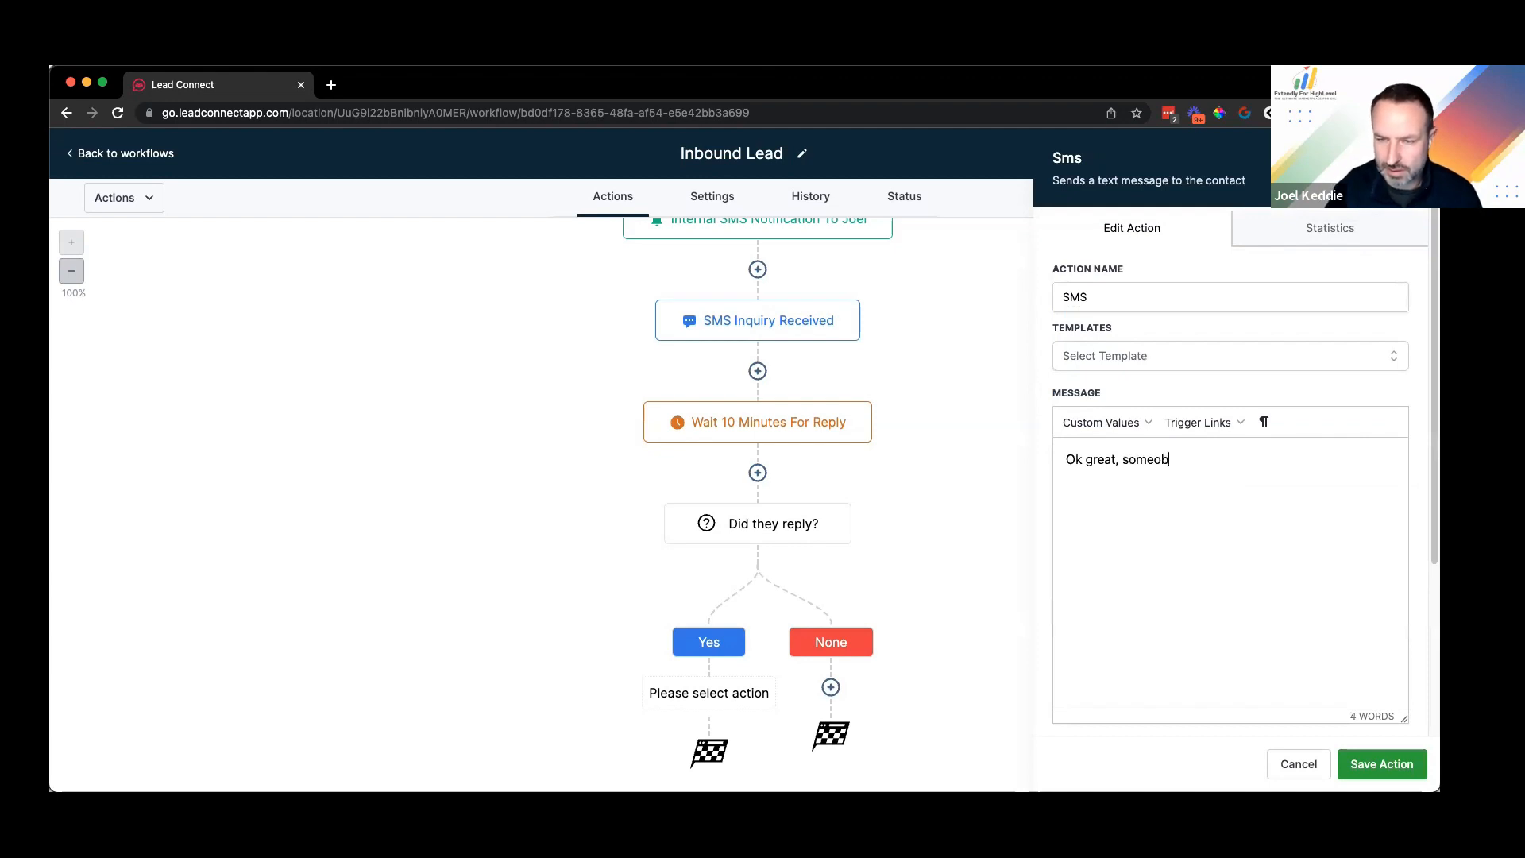
key(BackSpace)
key(BackSpace)
text(body will get b)
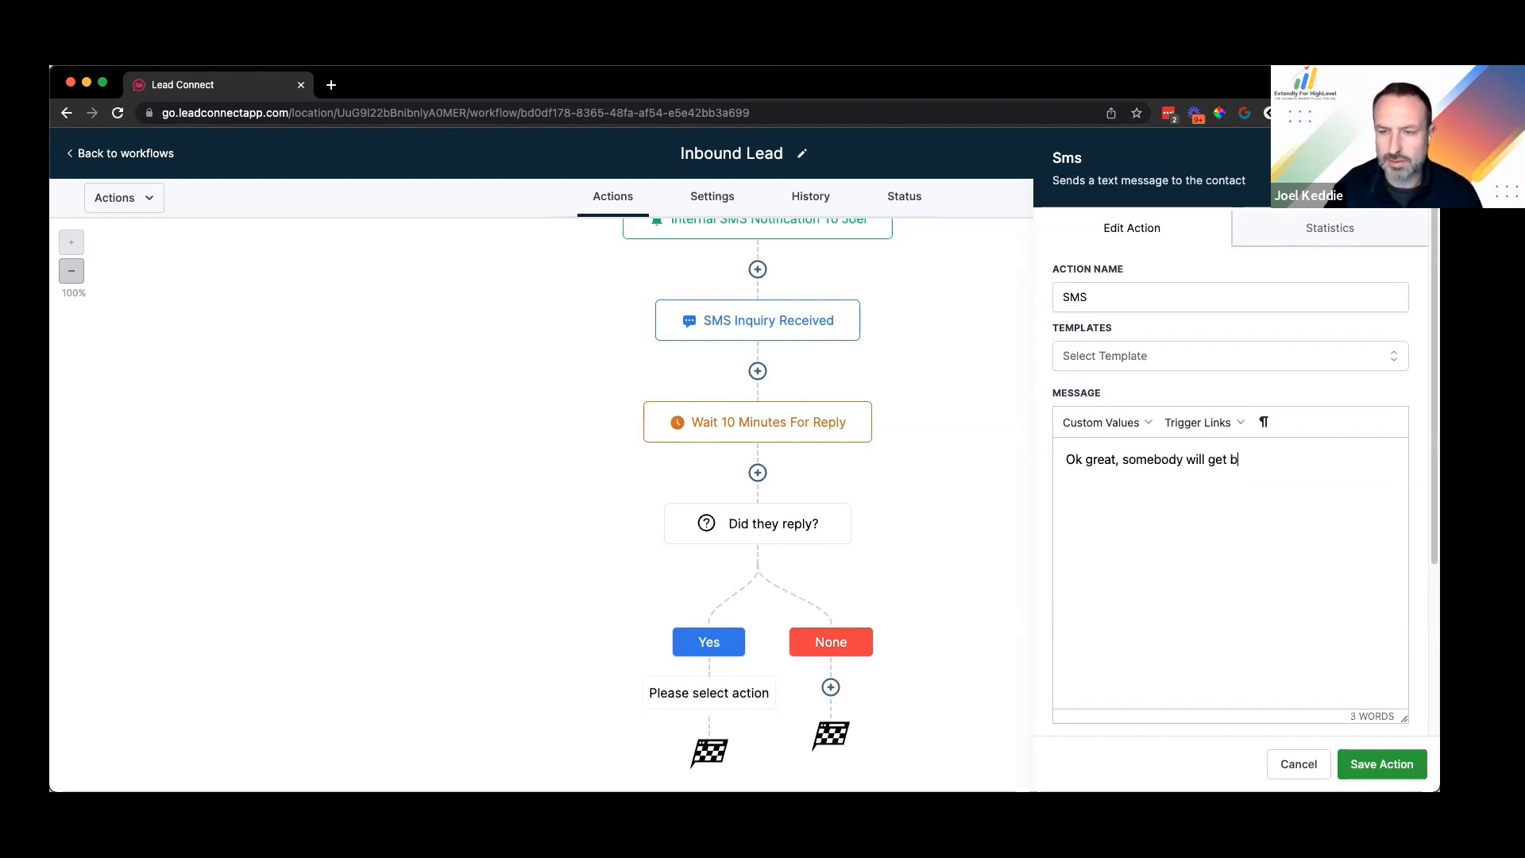
text(ack to you asap.)
click(1382, 762)
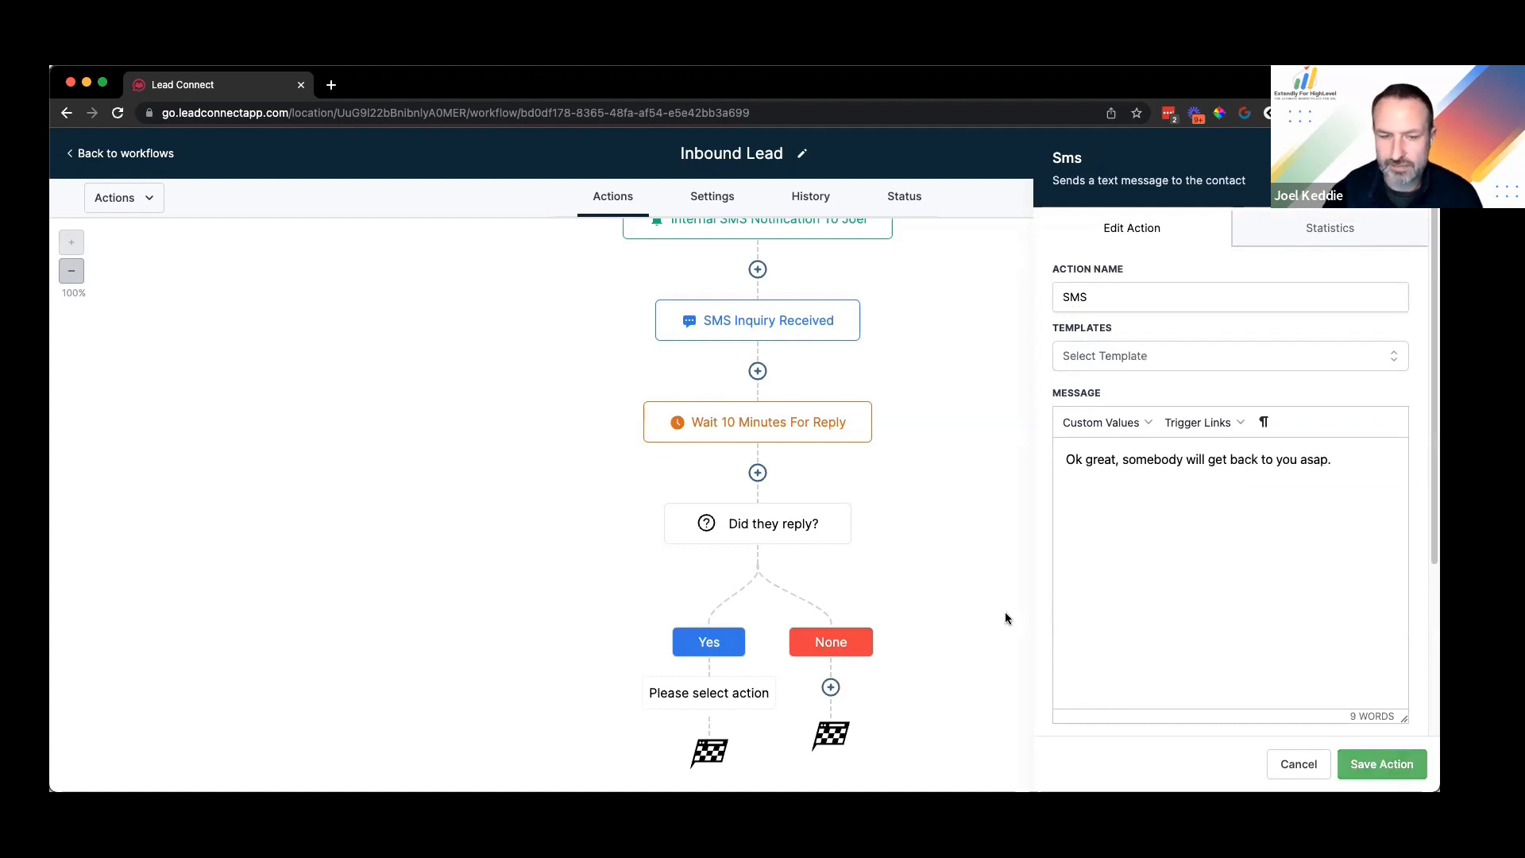
scroll(708, 681, down, 2)
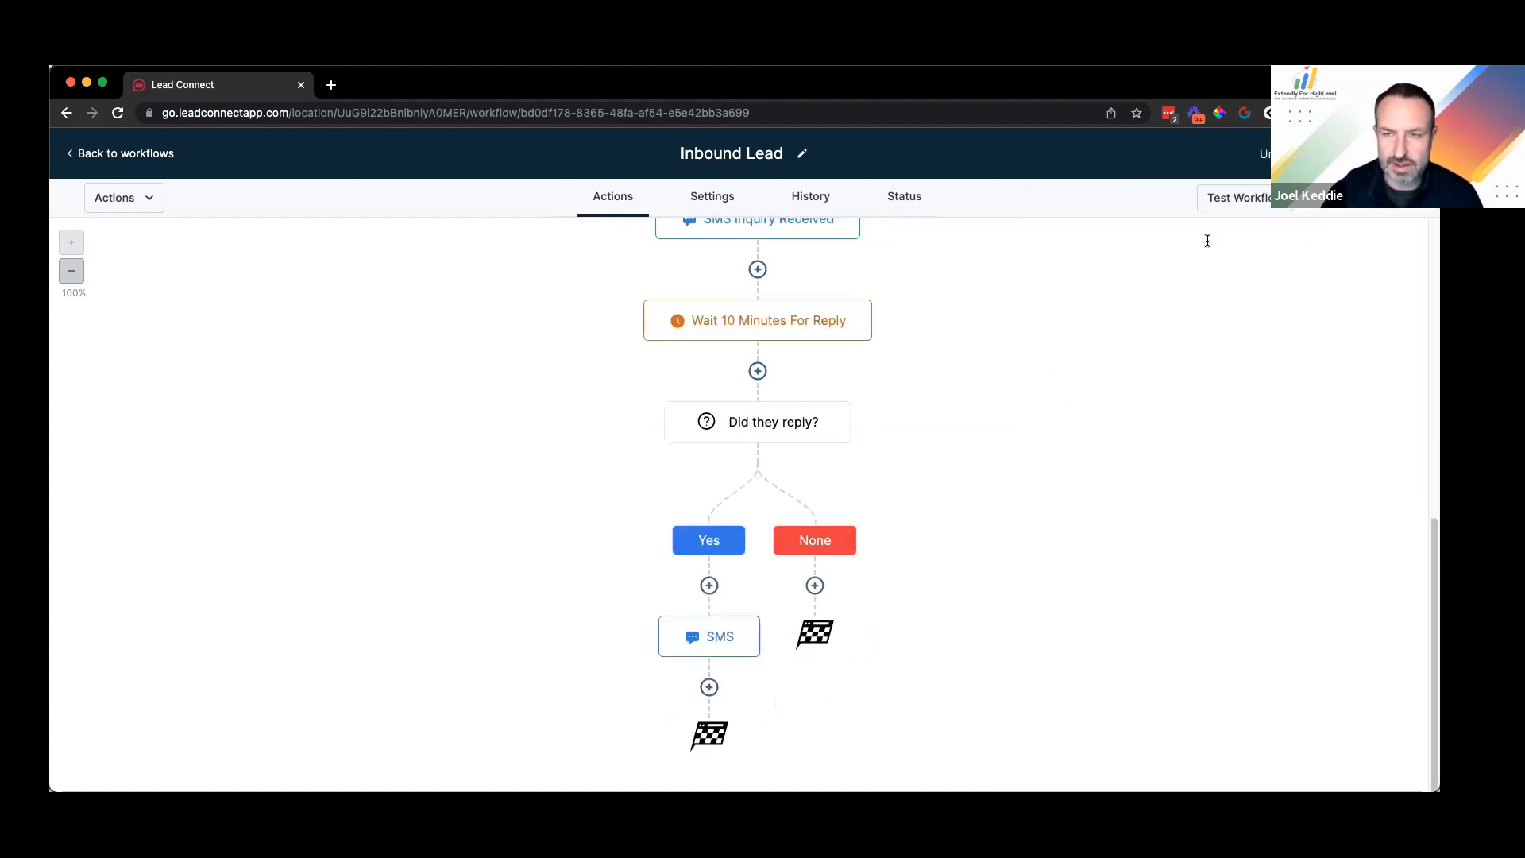
Step: Add an internal notification sent by SMS to the Assigned User
text(in)
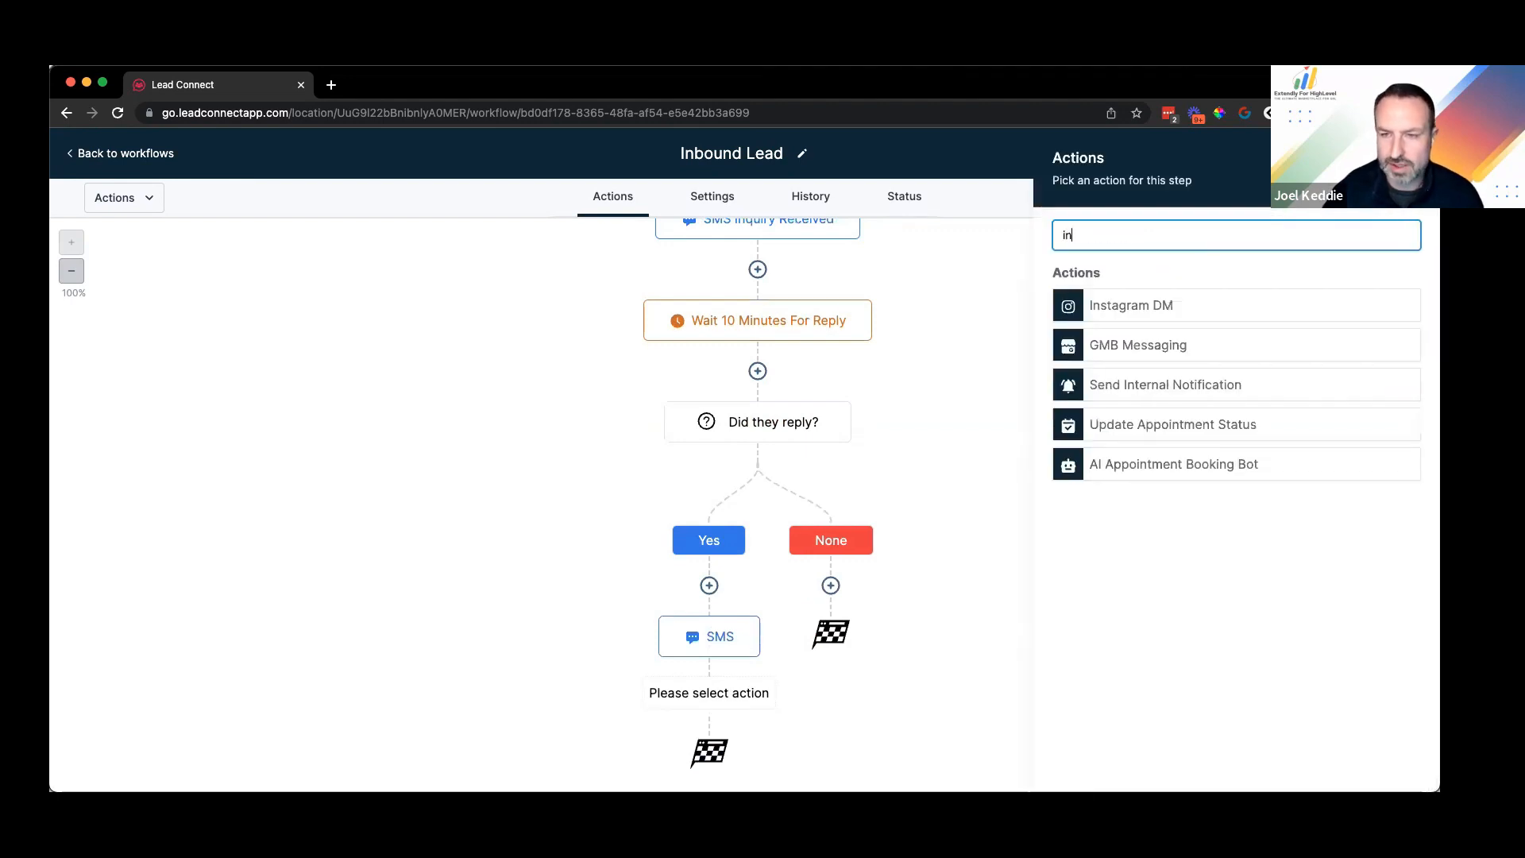
text(tern)
click(1121, 305)
click(1152, 335)
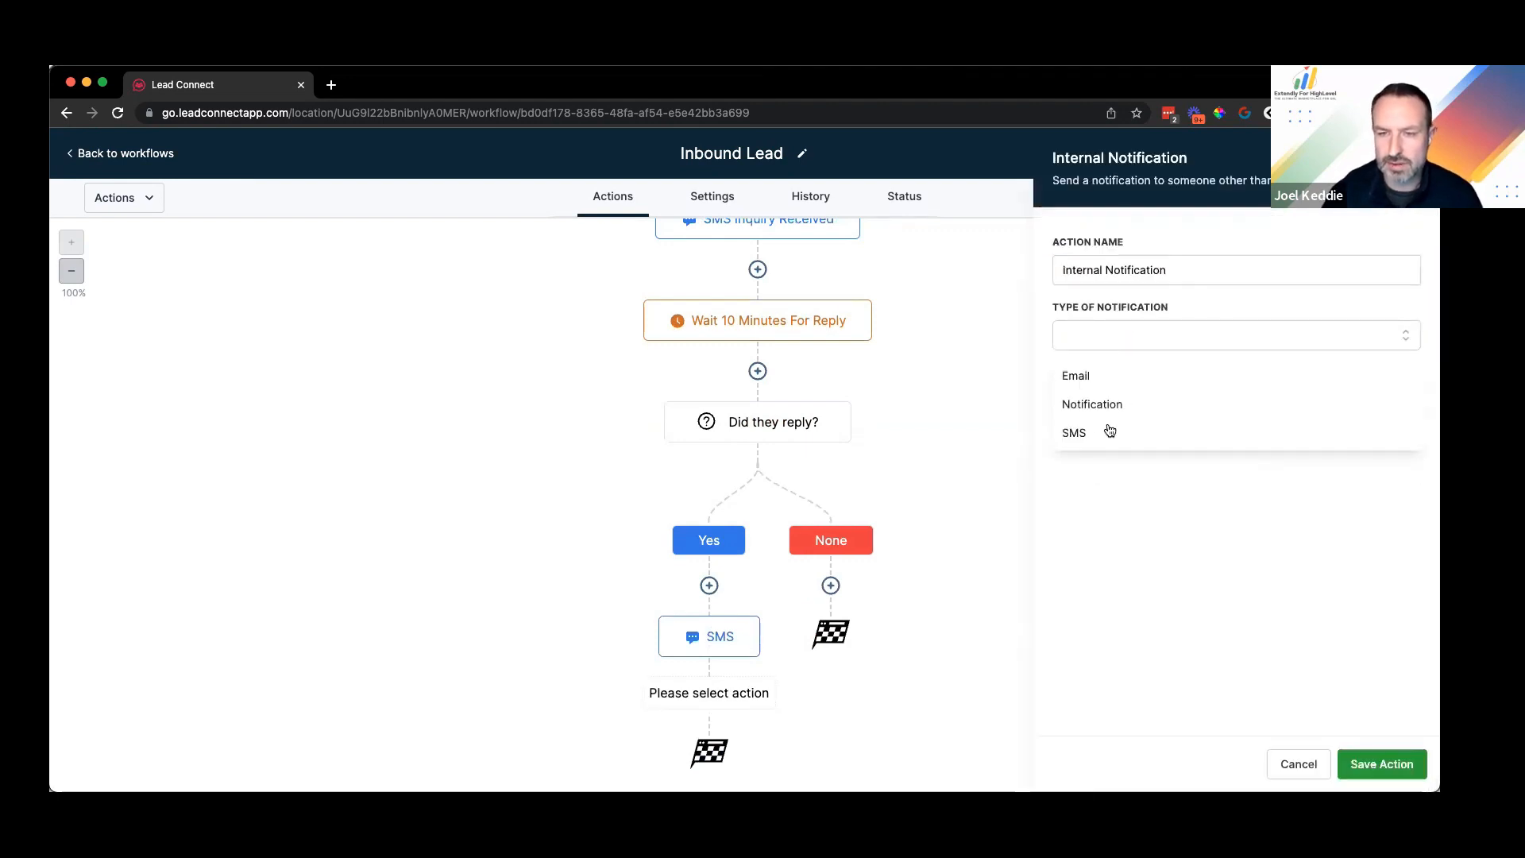
click(1127, 429)
click(1129, 405)
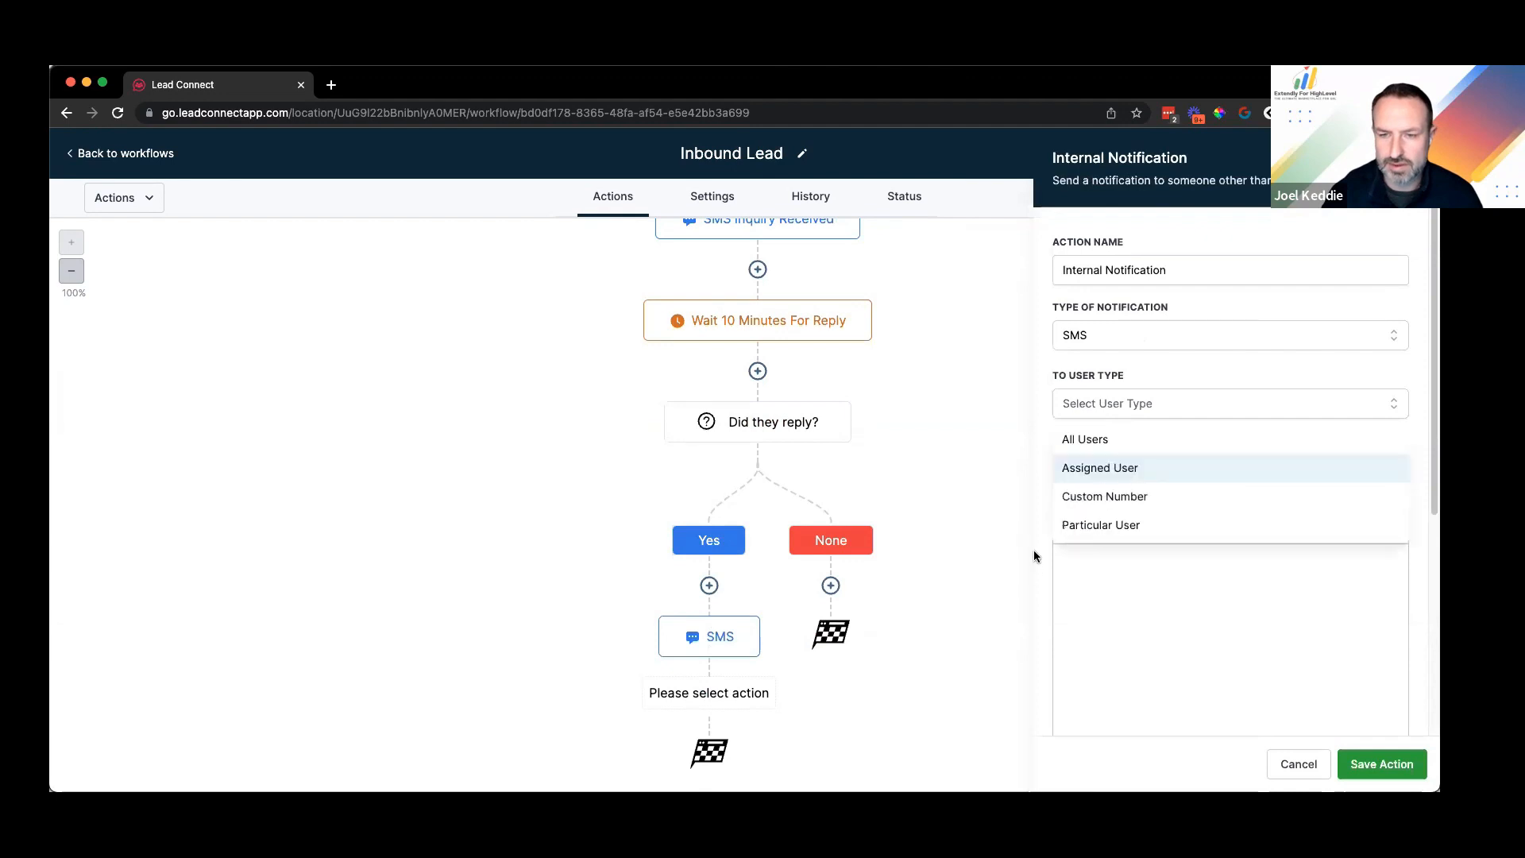
key(Return)
Step: Start the message with the contact's name and 'responded to the webchat automation. Here is what they said:'
click(1123, 535)
mouse_move(1127, 566)
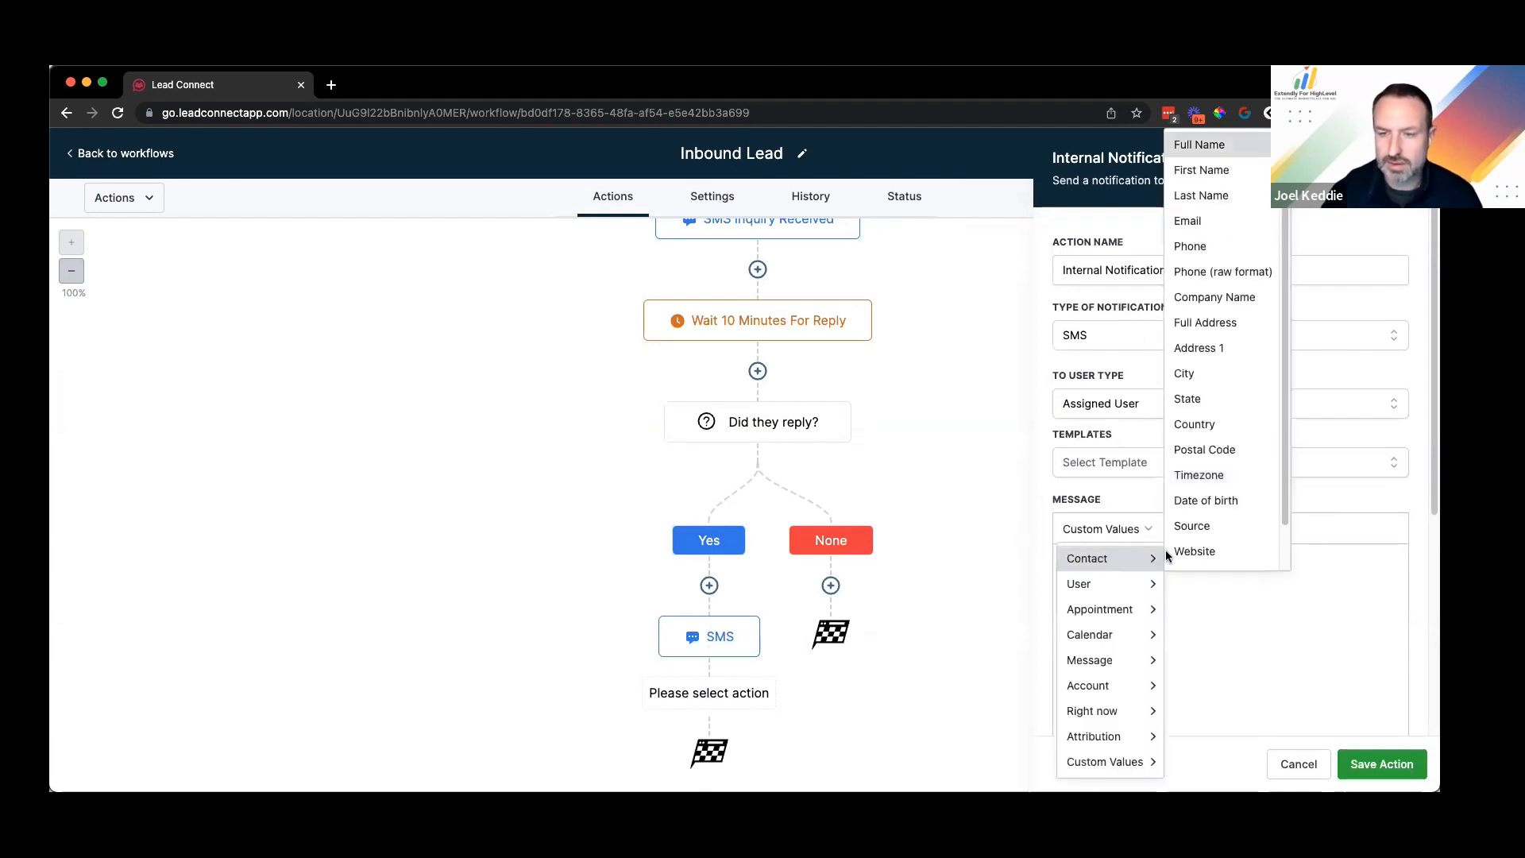
key(Return)
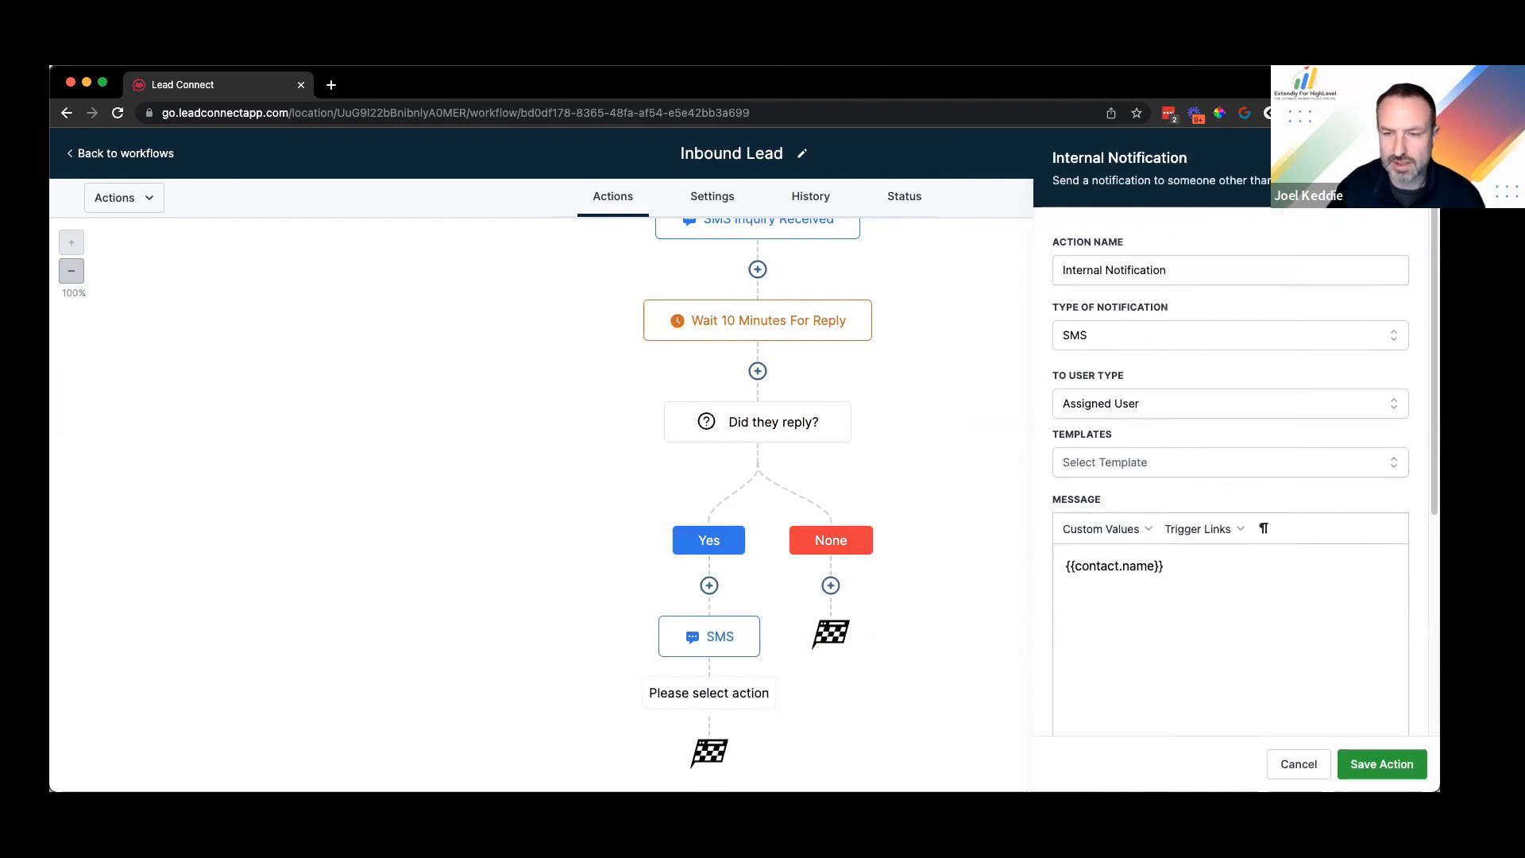
text(responded to the webchat automation. Here is what they said::)
key(BackSpace)
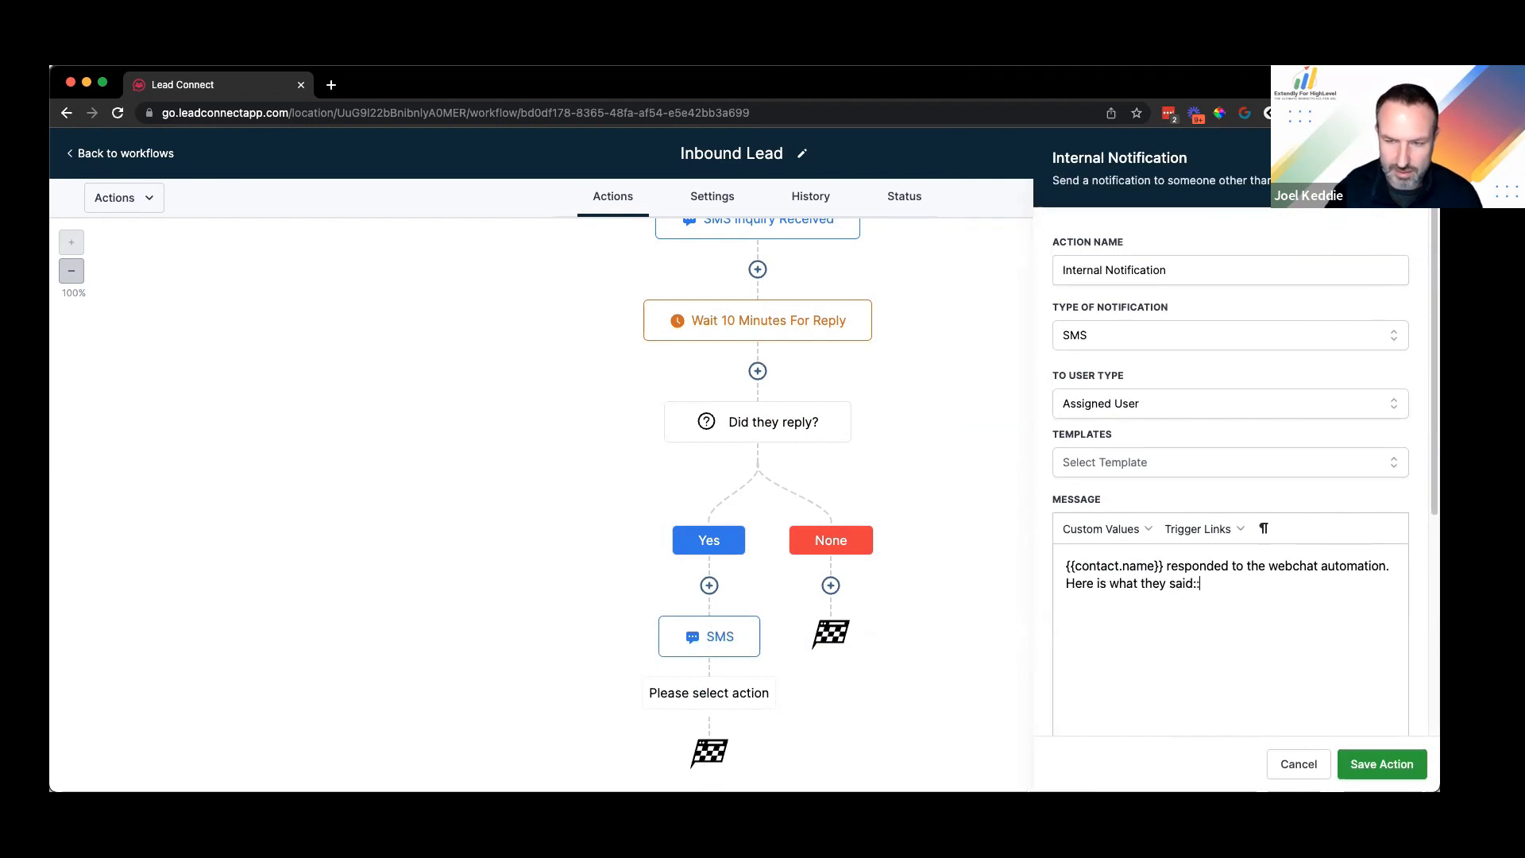
Step: Insert the message body placeholder, add 'They are awaiting your reply.', and save
click(1137, 530)
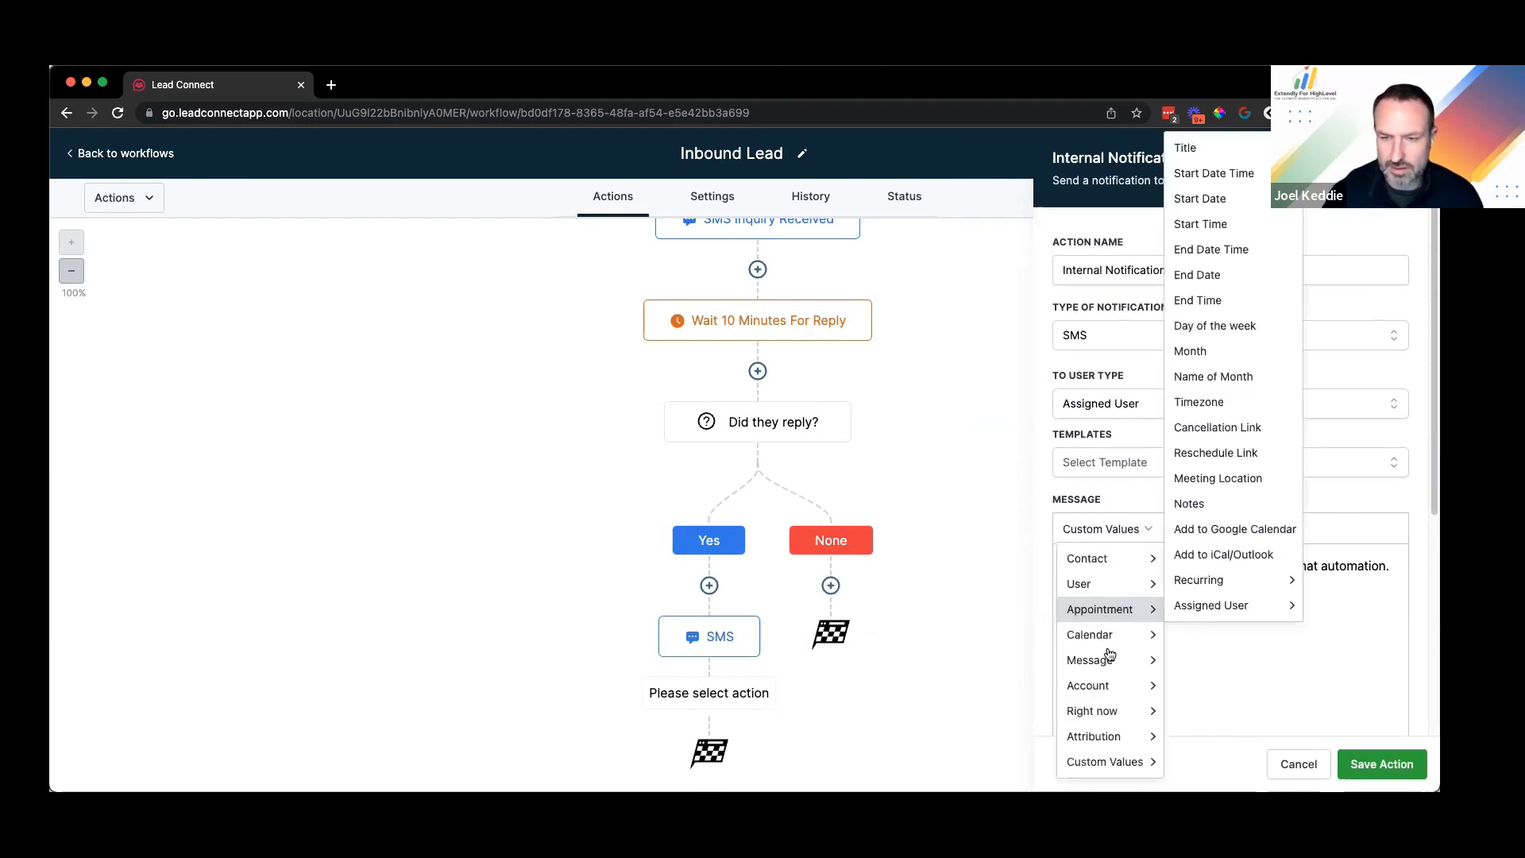
key(Escape)
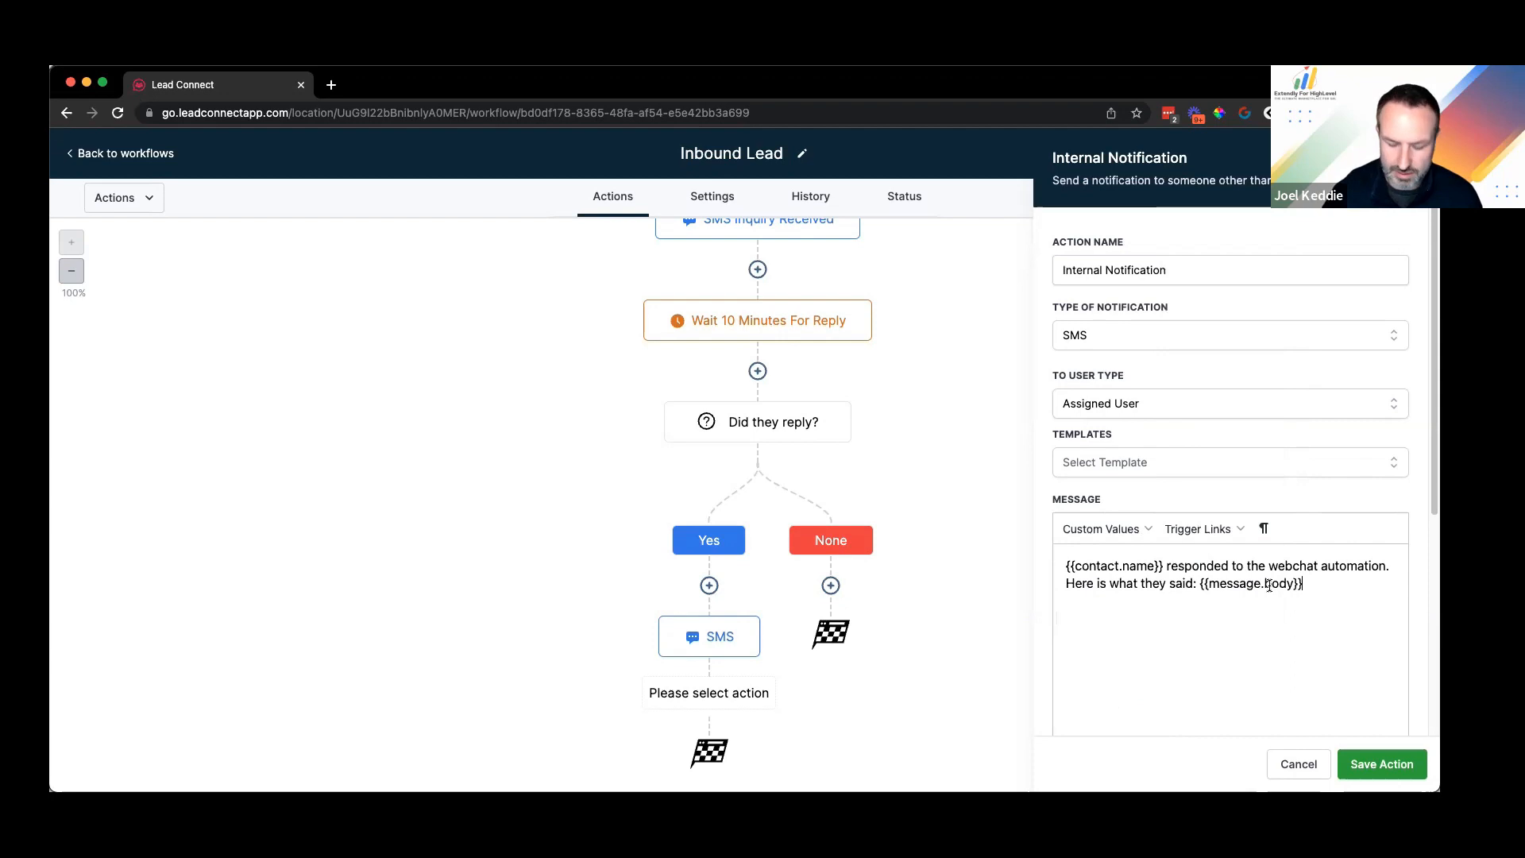
key(Return)
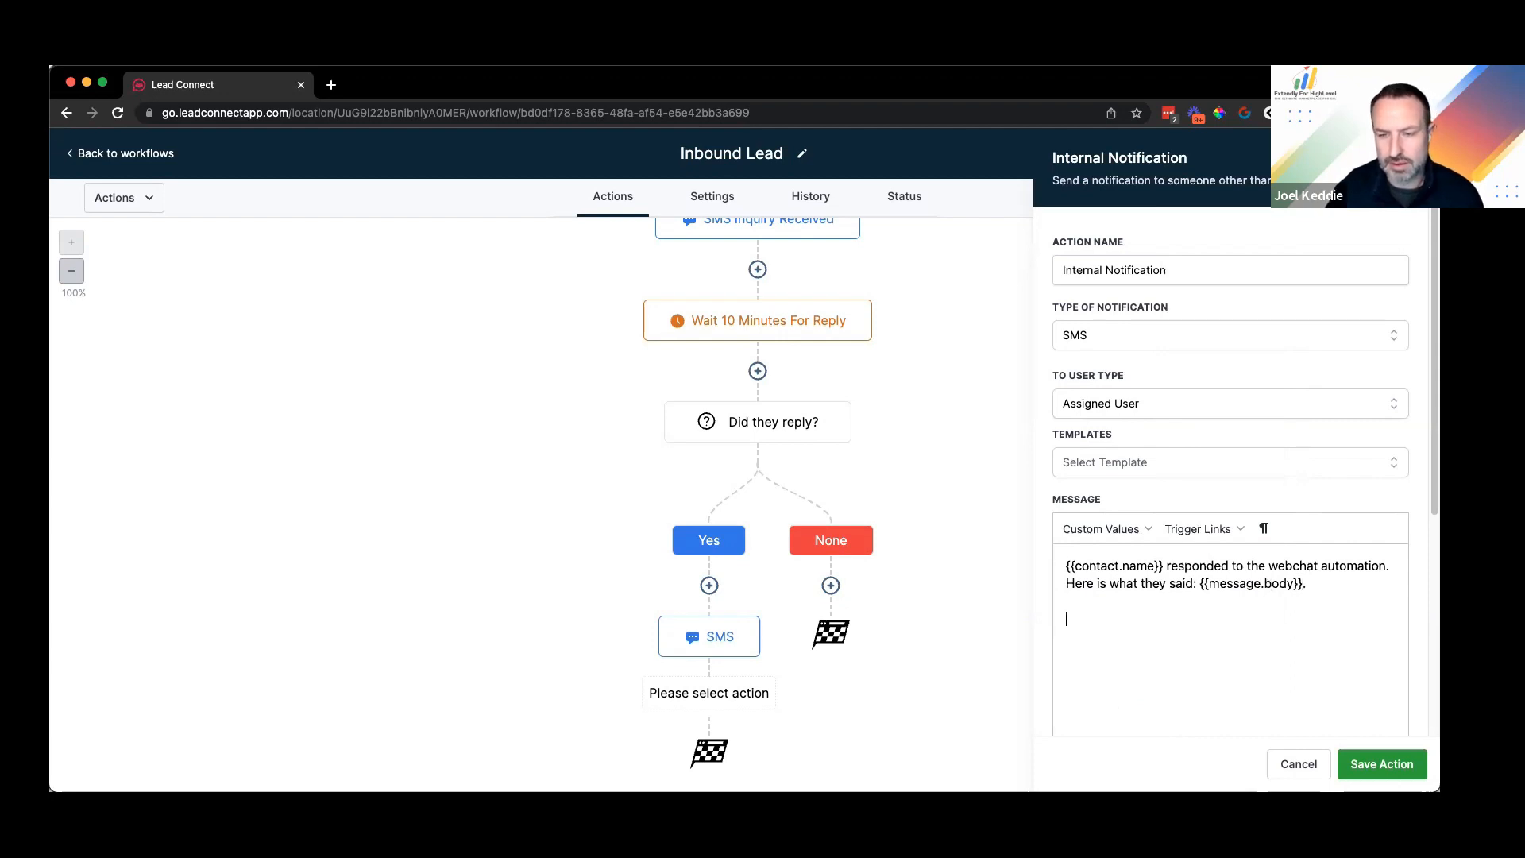
text(T)
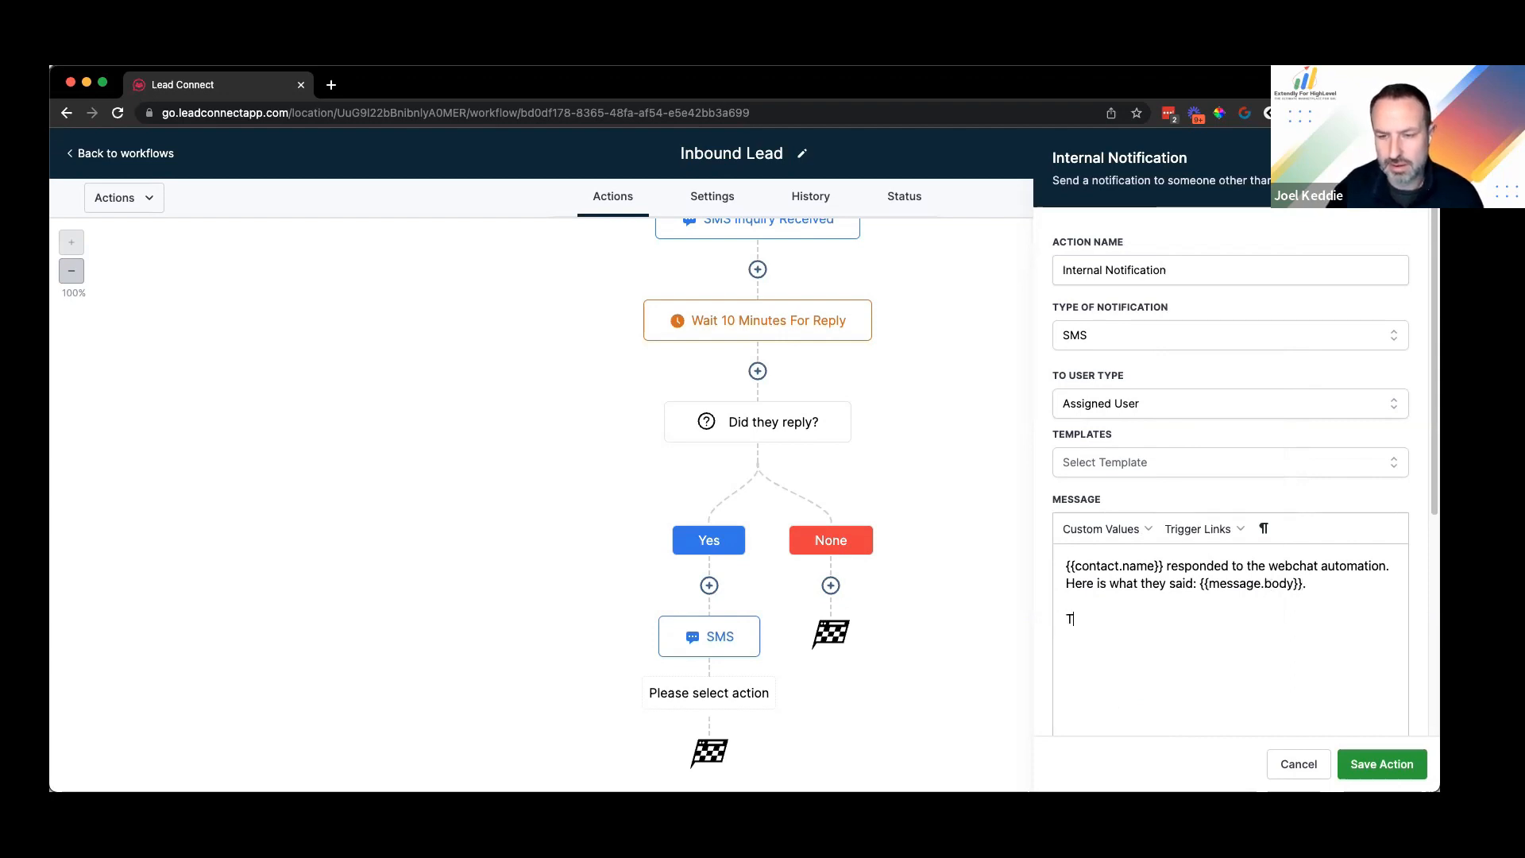
text(hey are awaiting f)
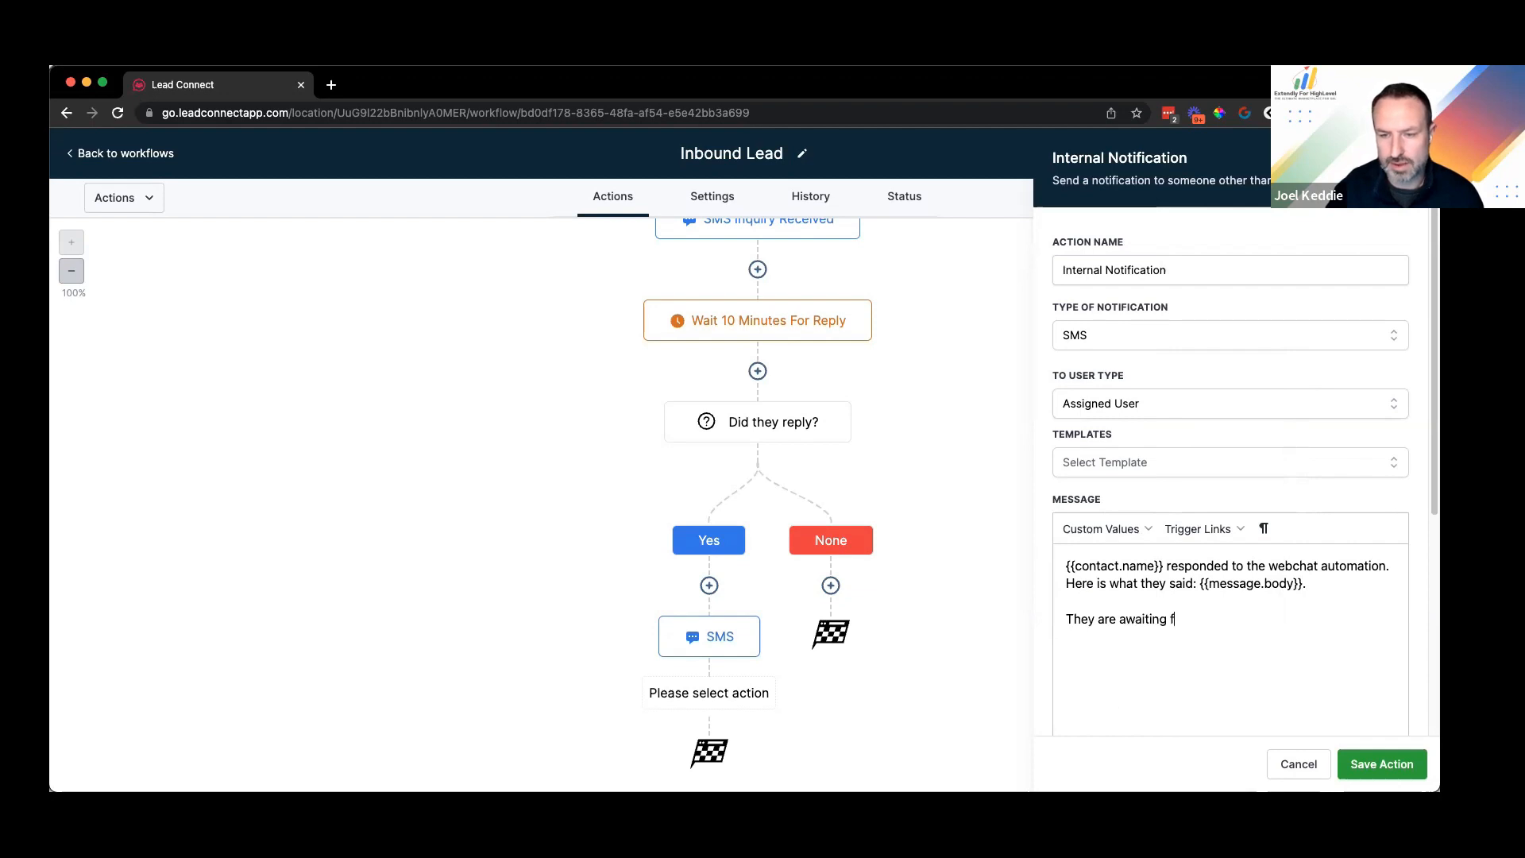
key(BackSpace)
text(your reply.)
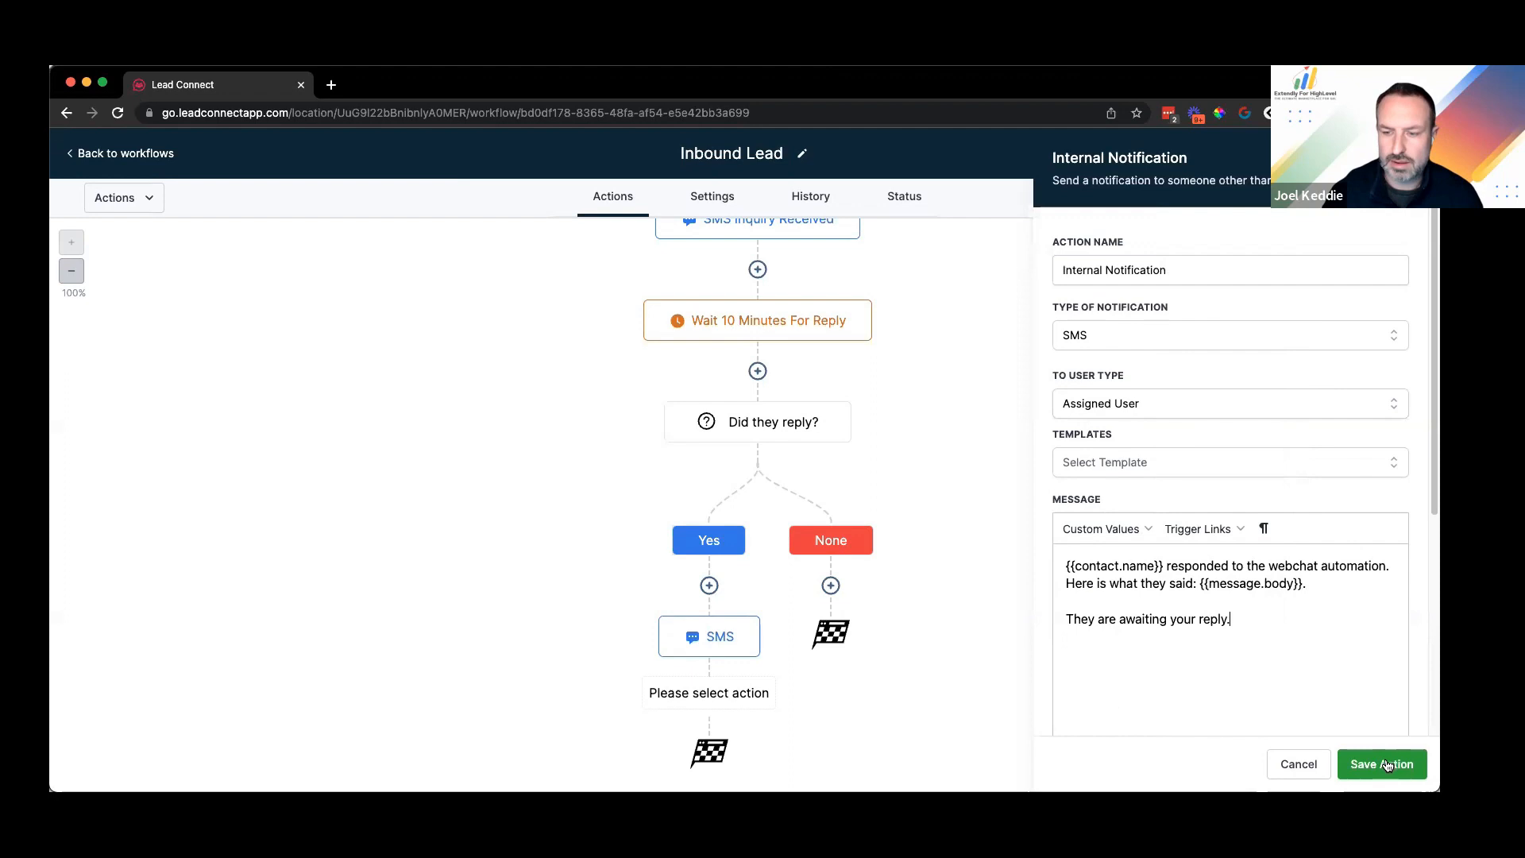
scroll(1236, 517, down, 3)
click(813, 742)
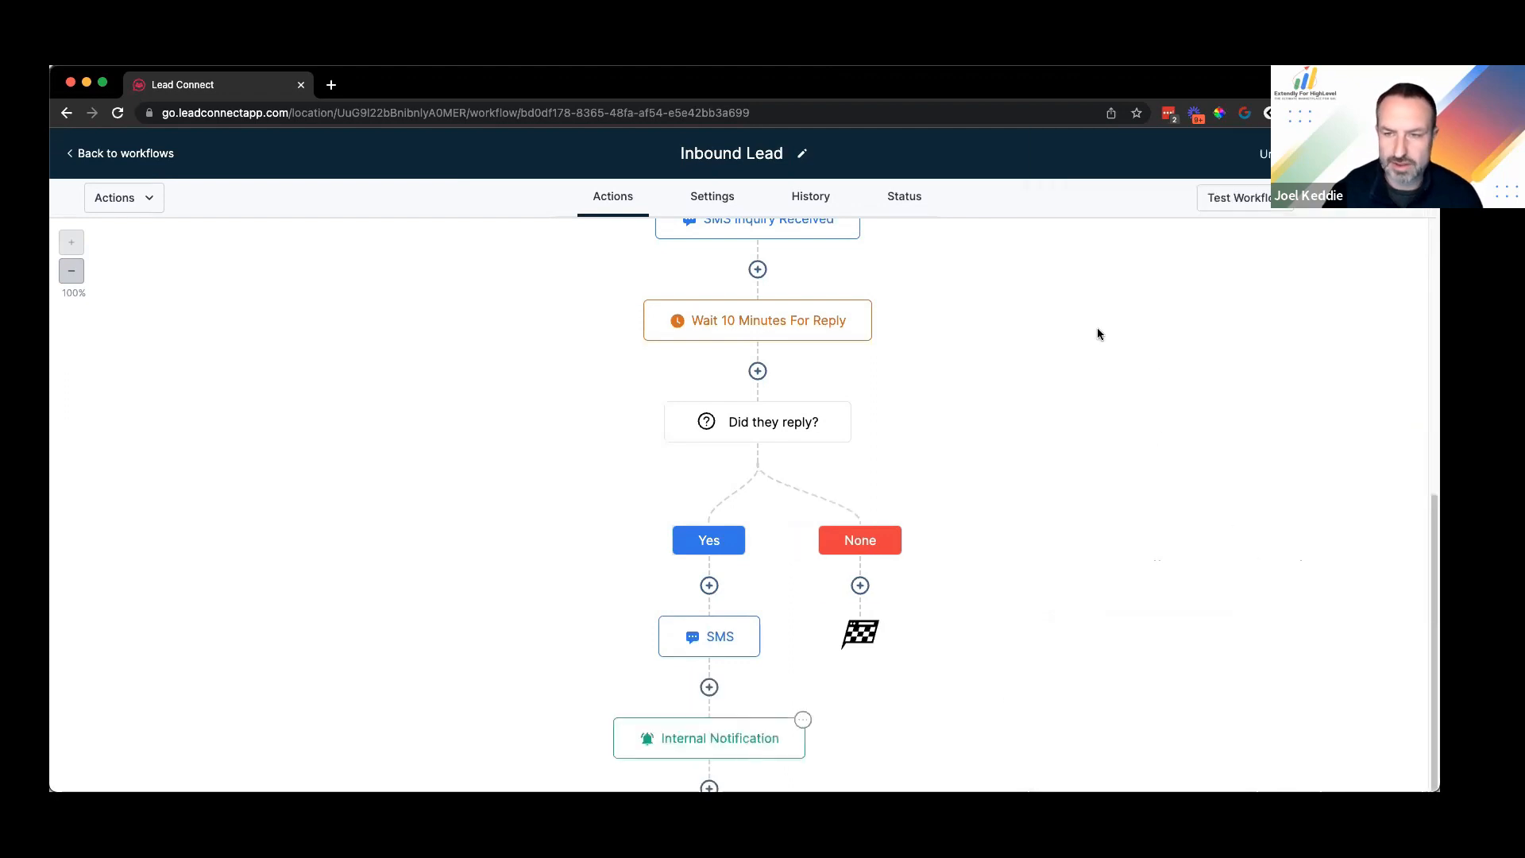
Step: Rename the notification to 'Internal Customer Responded'
drag(1106, 270, 1280, 276)
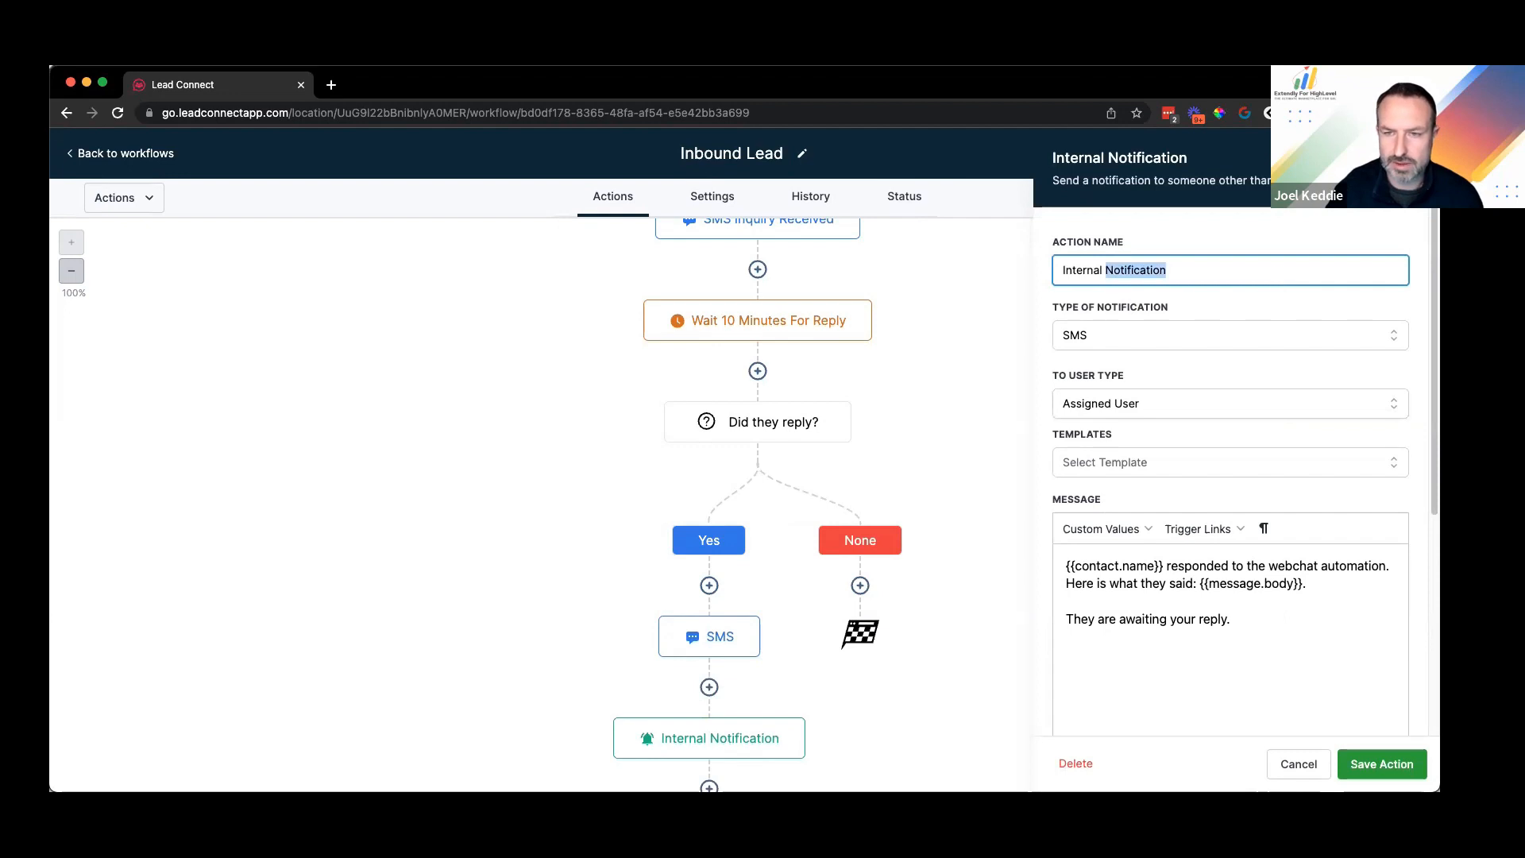
text(Customer Responded)
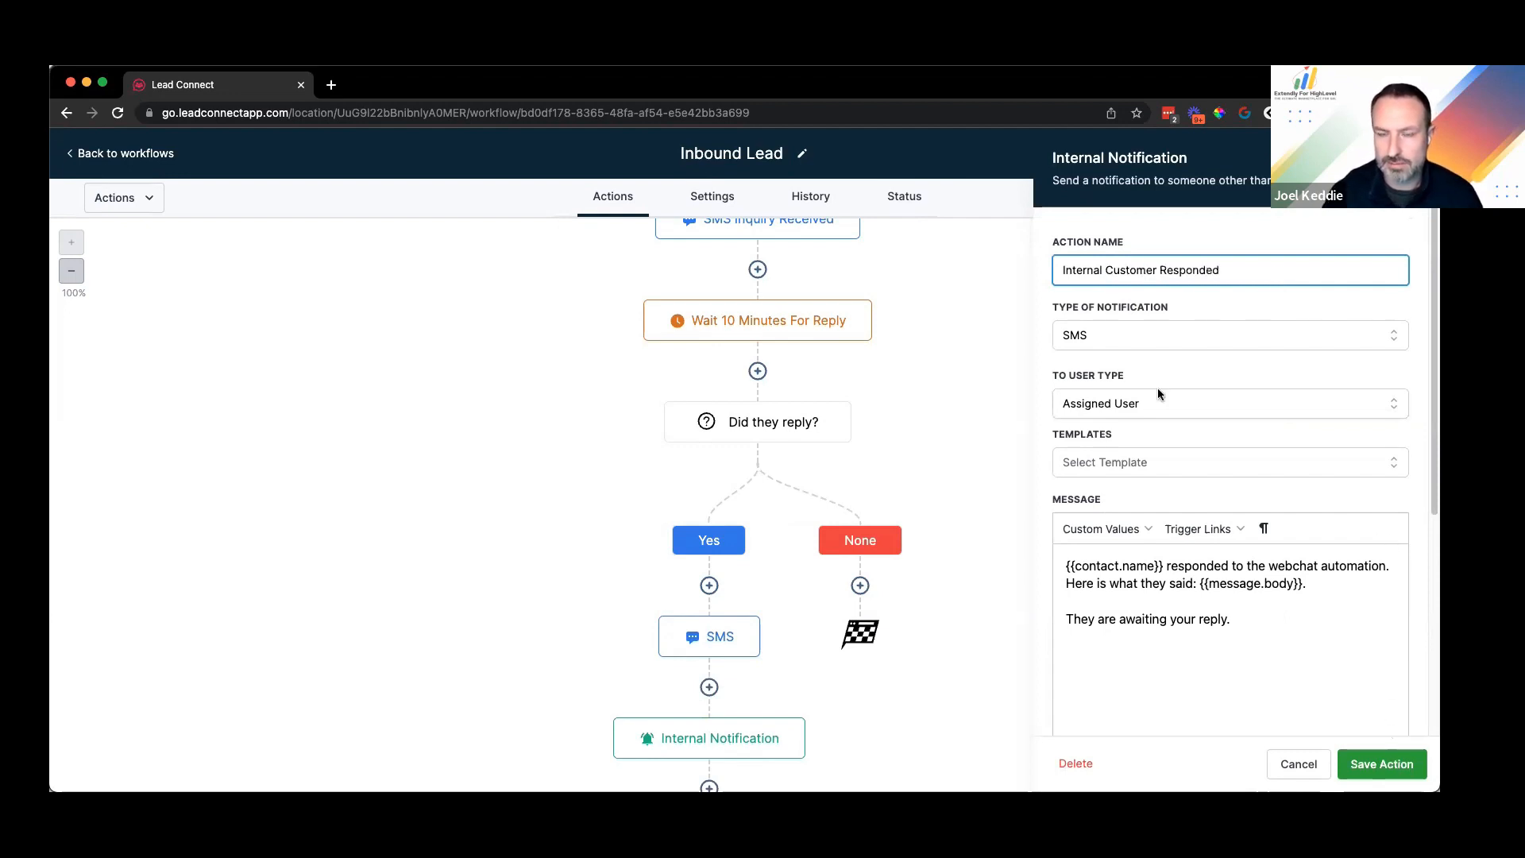
key(Return)
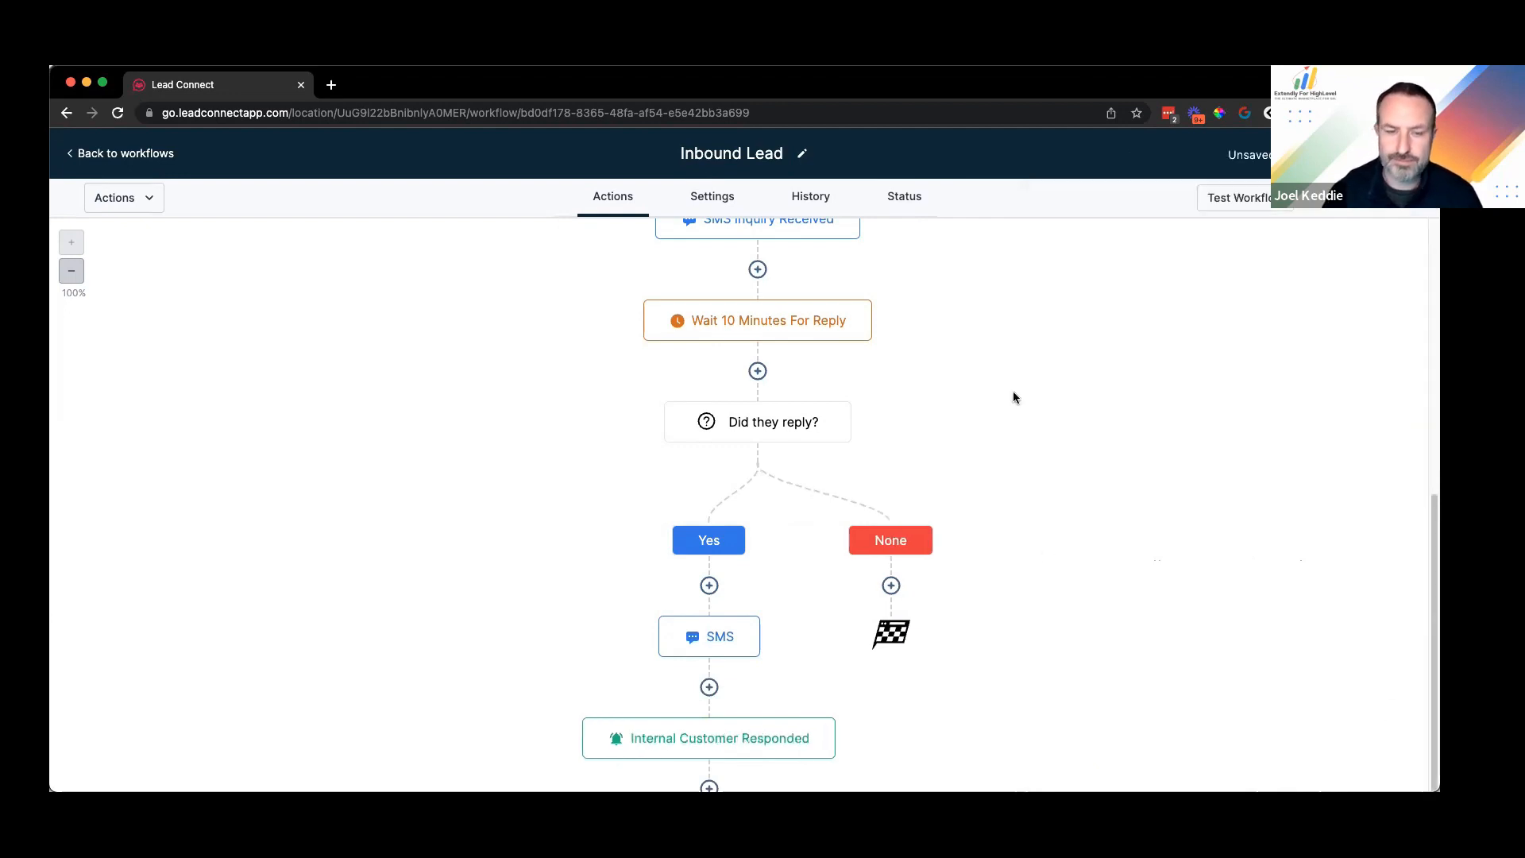
Step: Rename the Yes-branch SMS step to 'SMS #2' and save it
click(699, 542)
click(1133, 294)
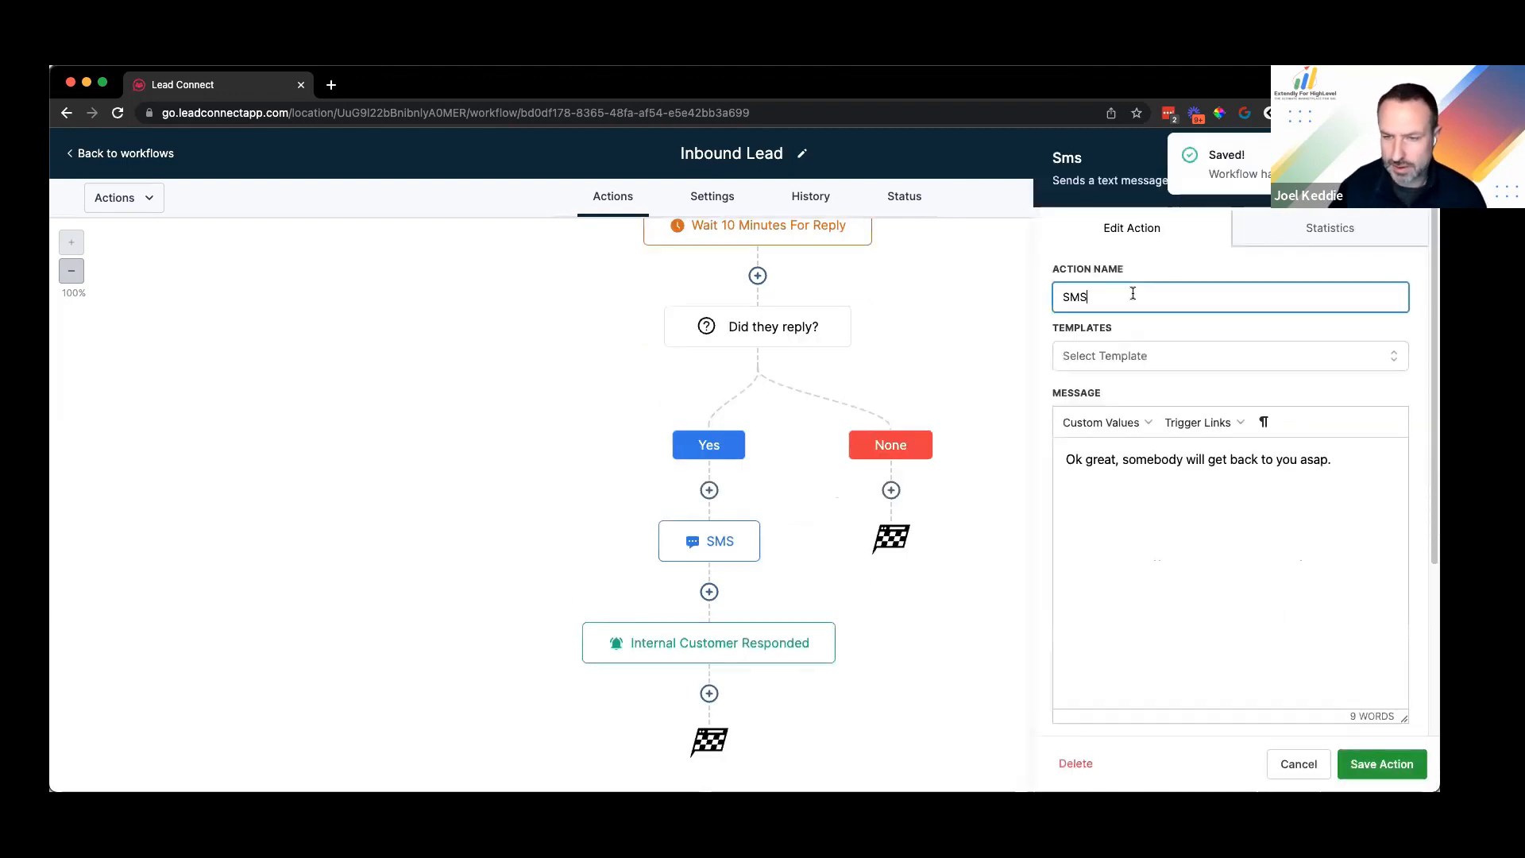
text(_)
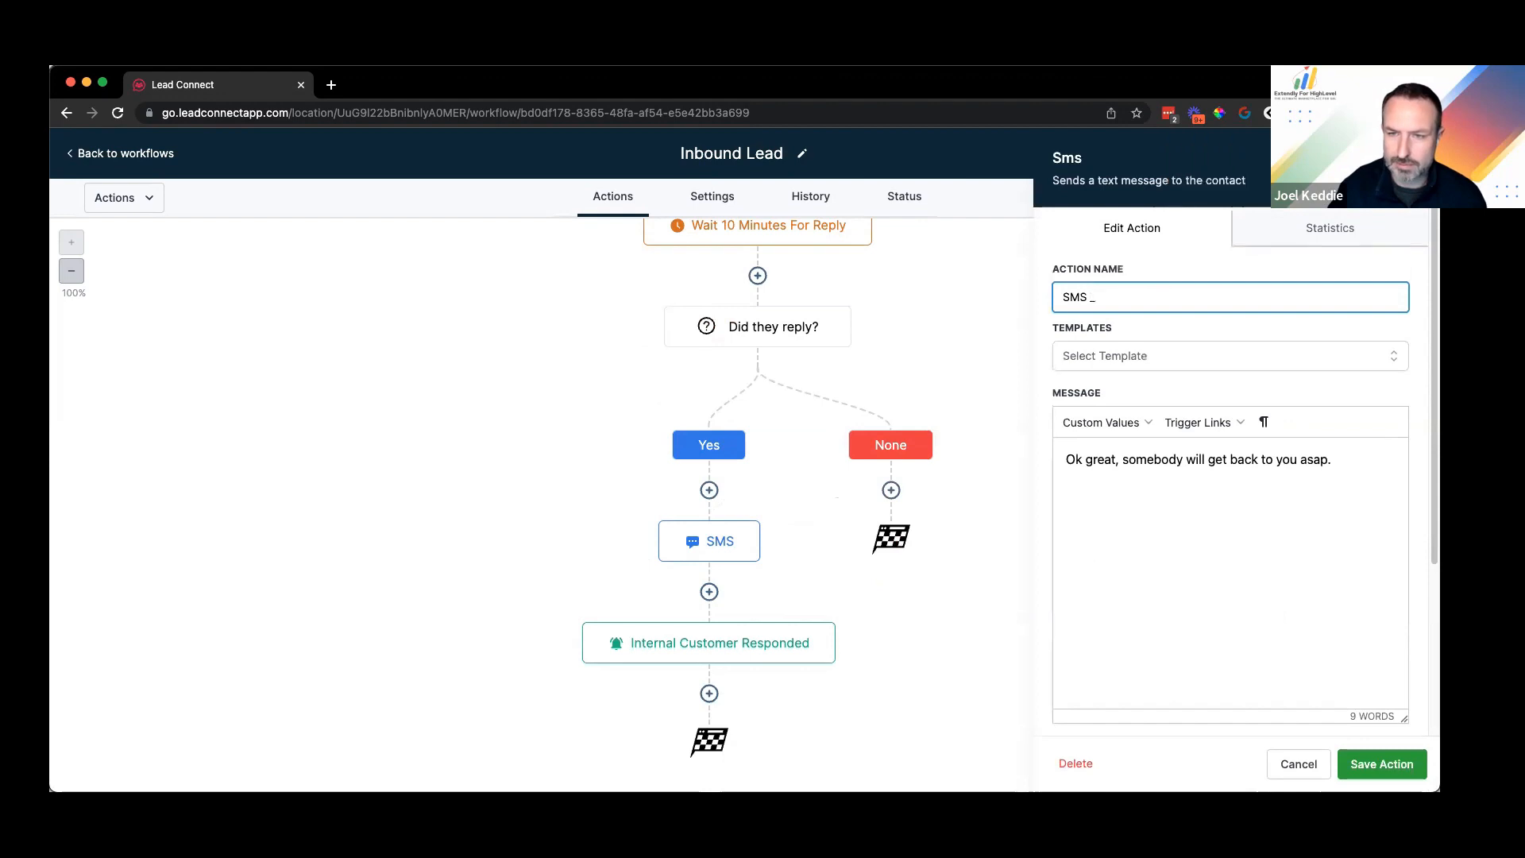
key(BackSpace)
text(-)
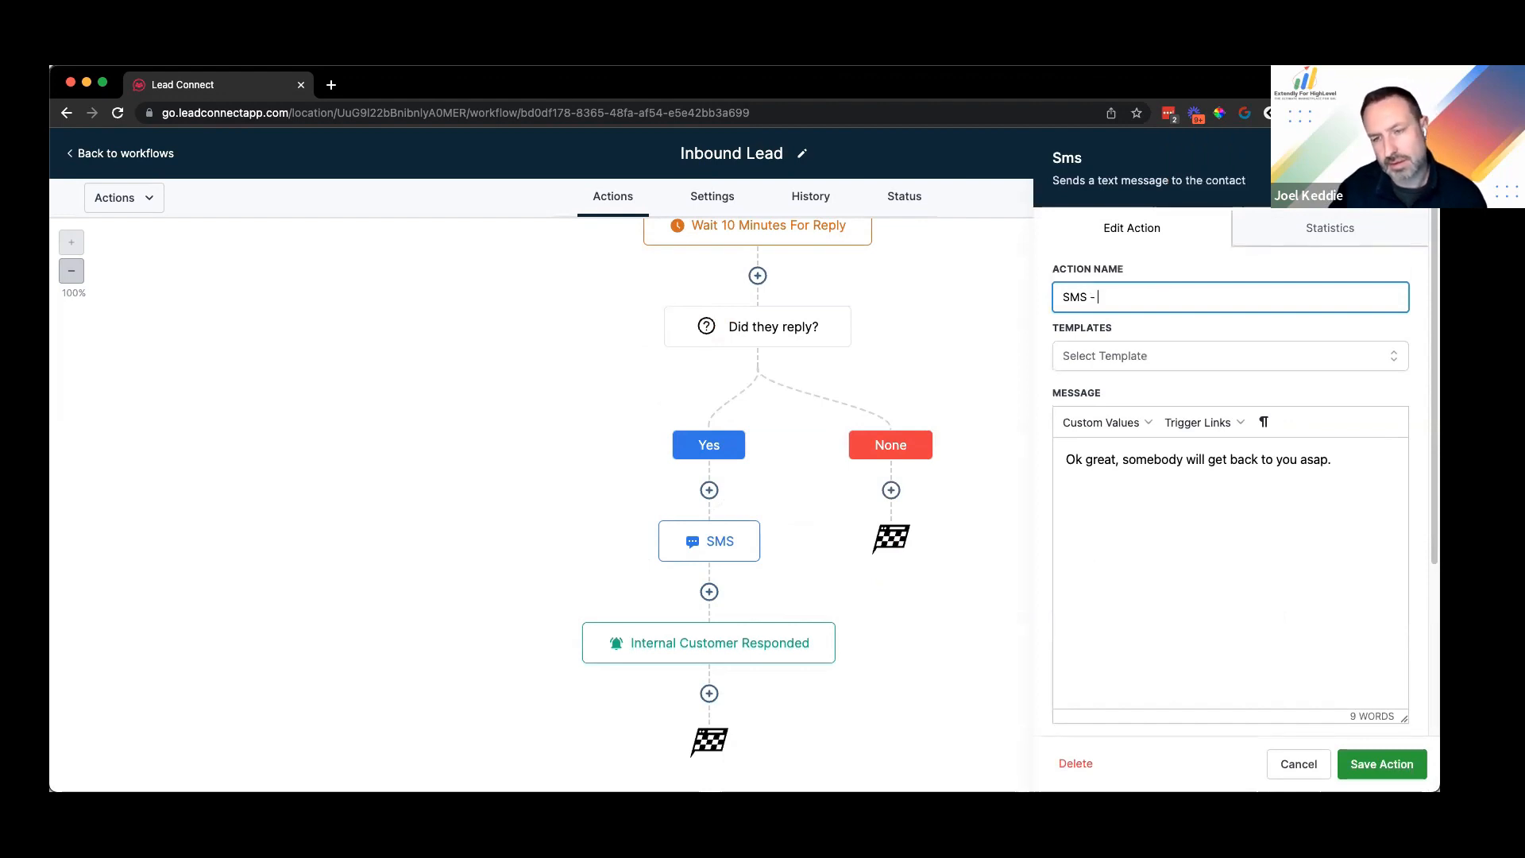
key(BackSpace)
key(BackSpace)
text(2)
key(BackSpace)
text(#2)
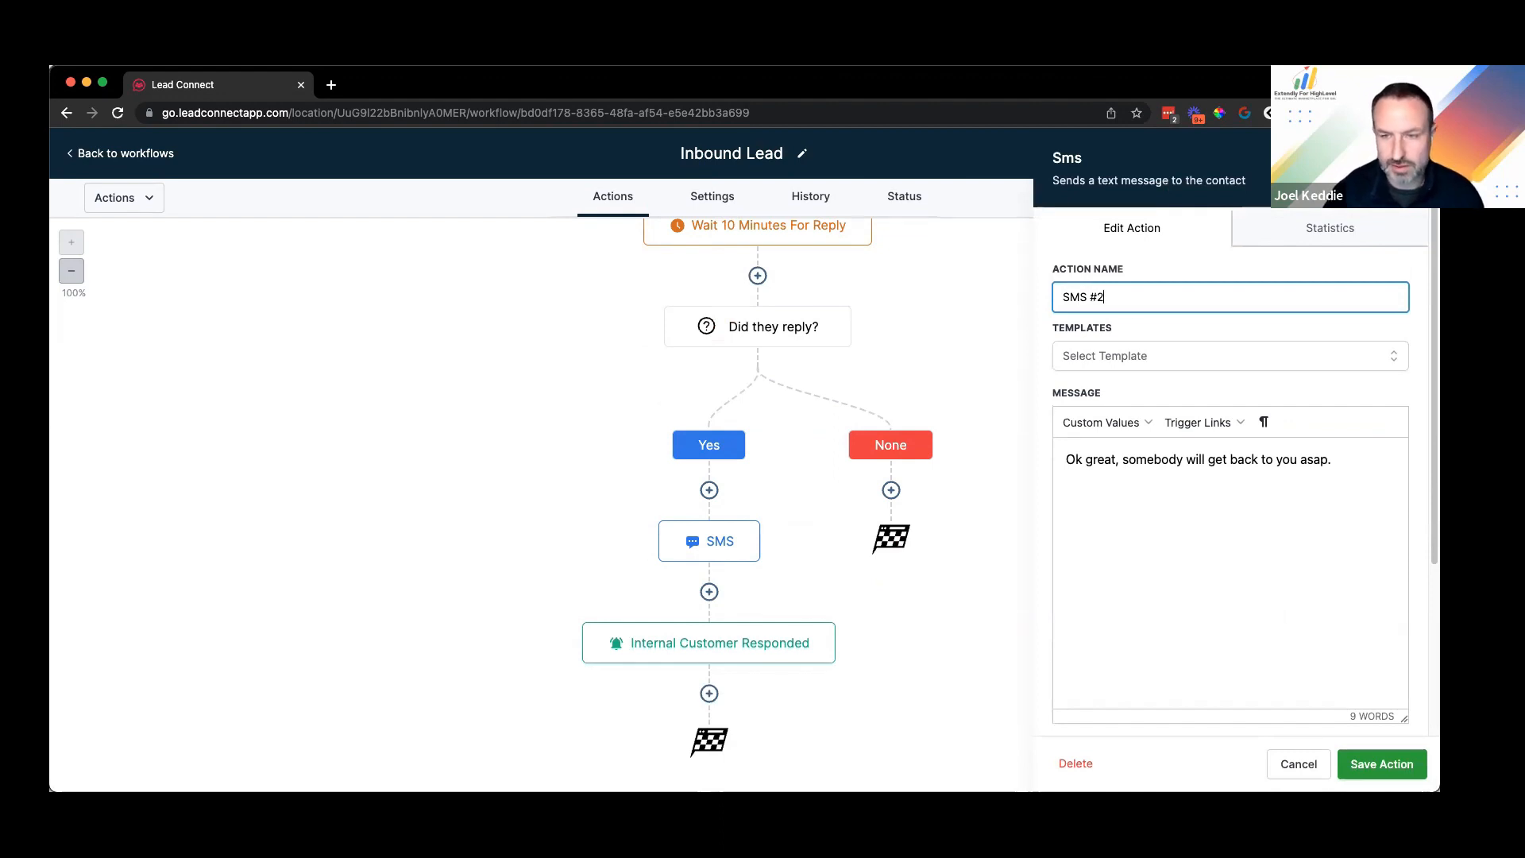
click(1382, 765)
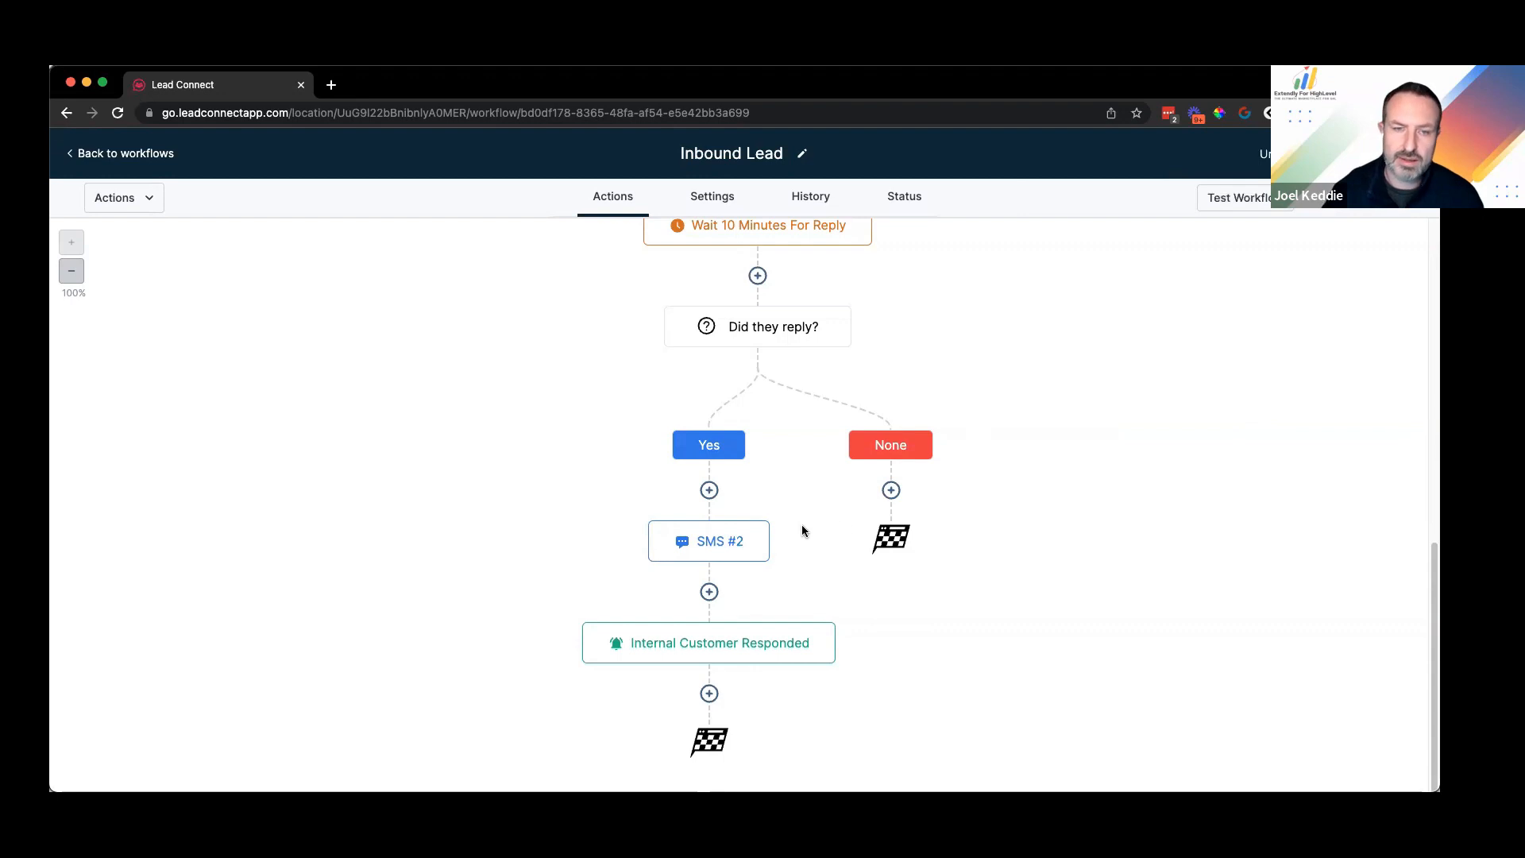
scroll(834, 405, down, 5)
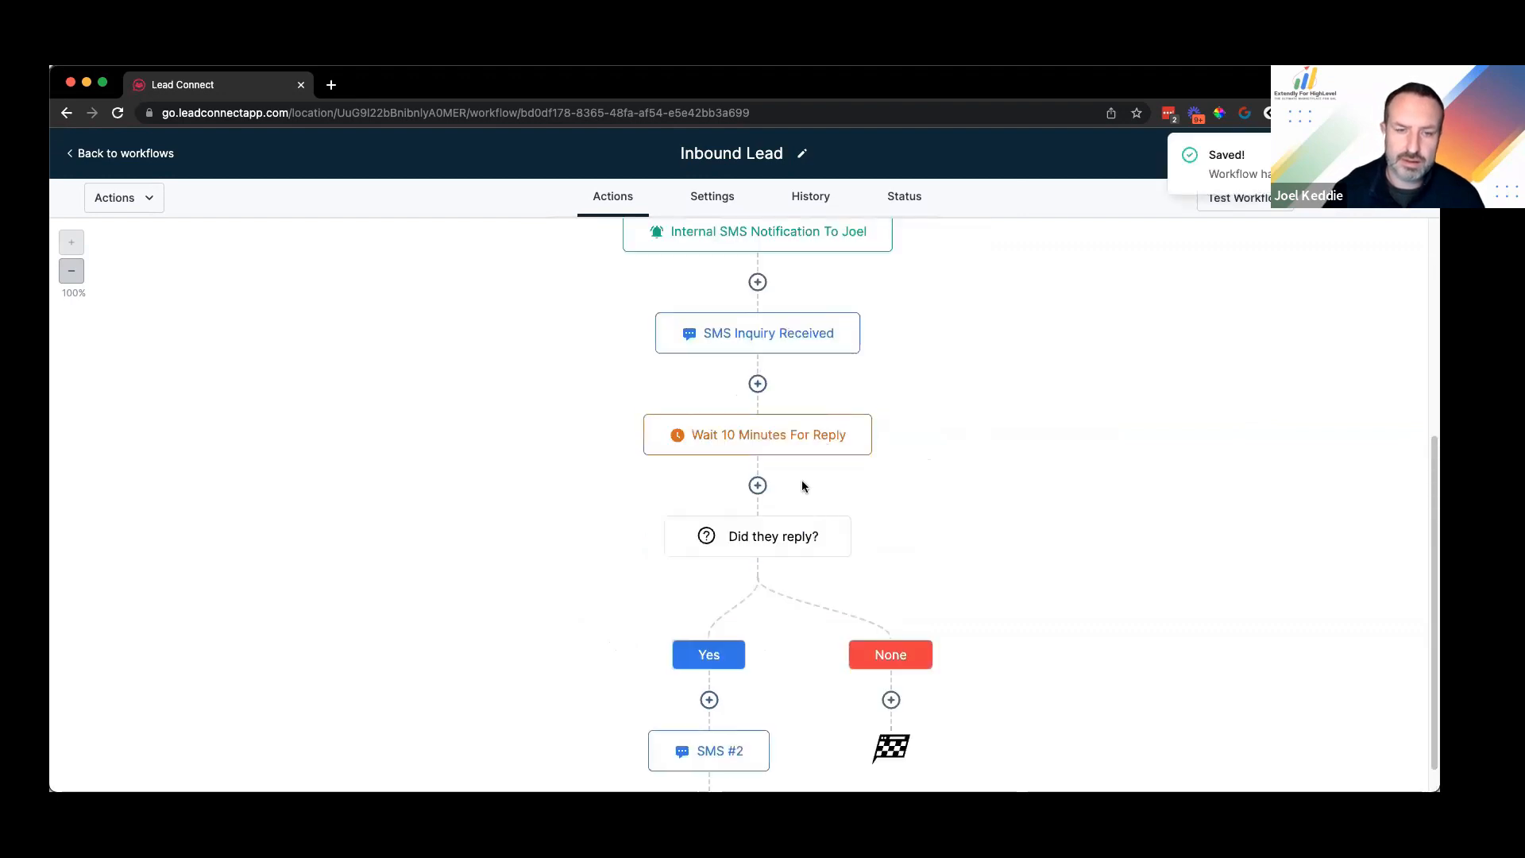
scroll(803, 486, down, 3)
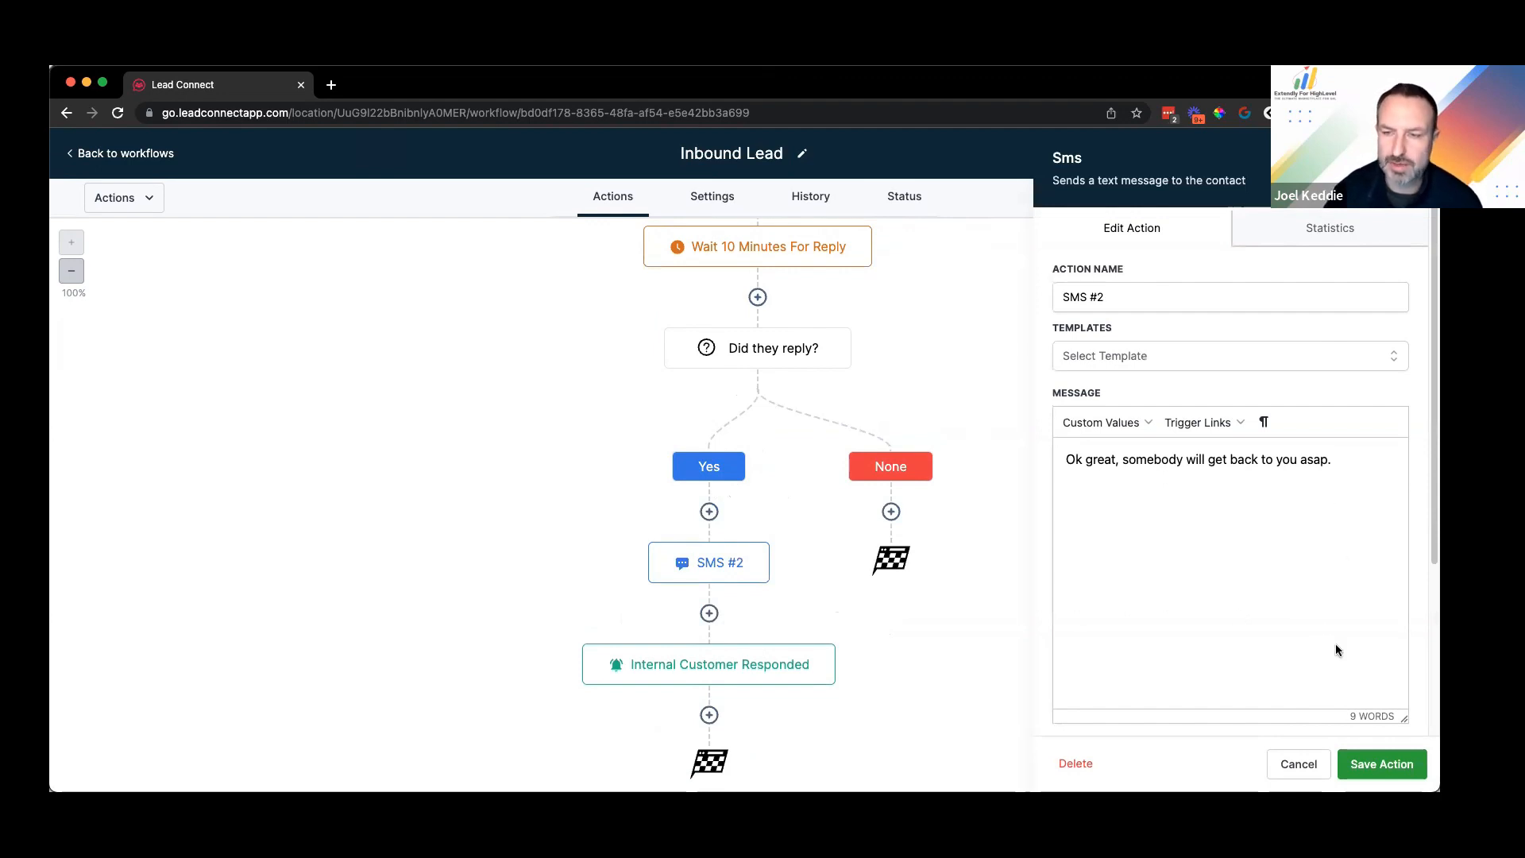
click(1295, 767)
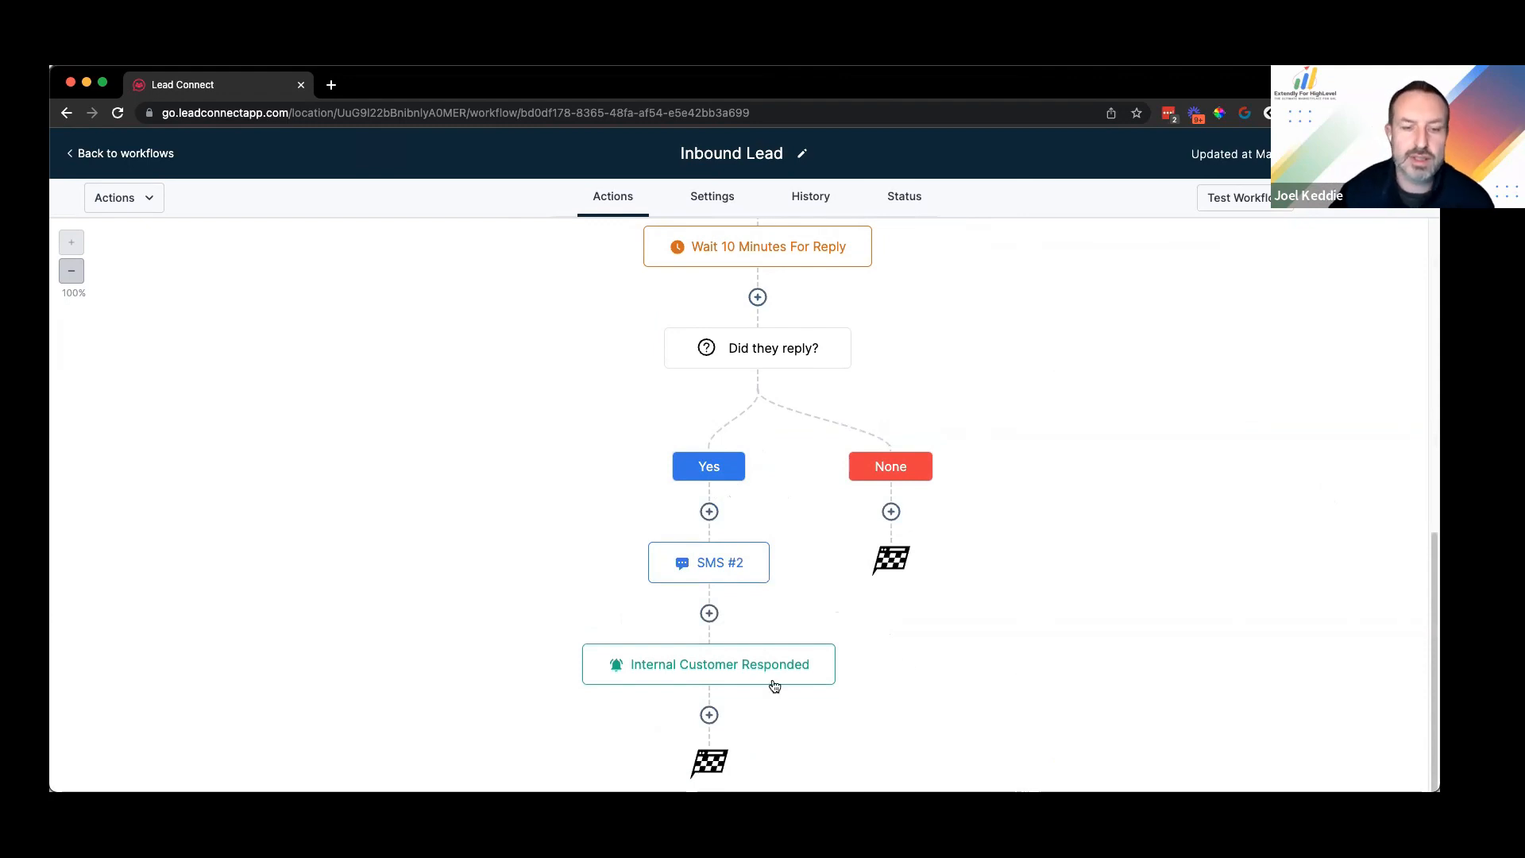
scroll(740, 555, up, 2)
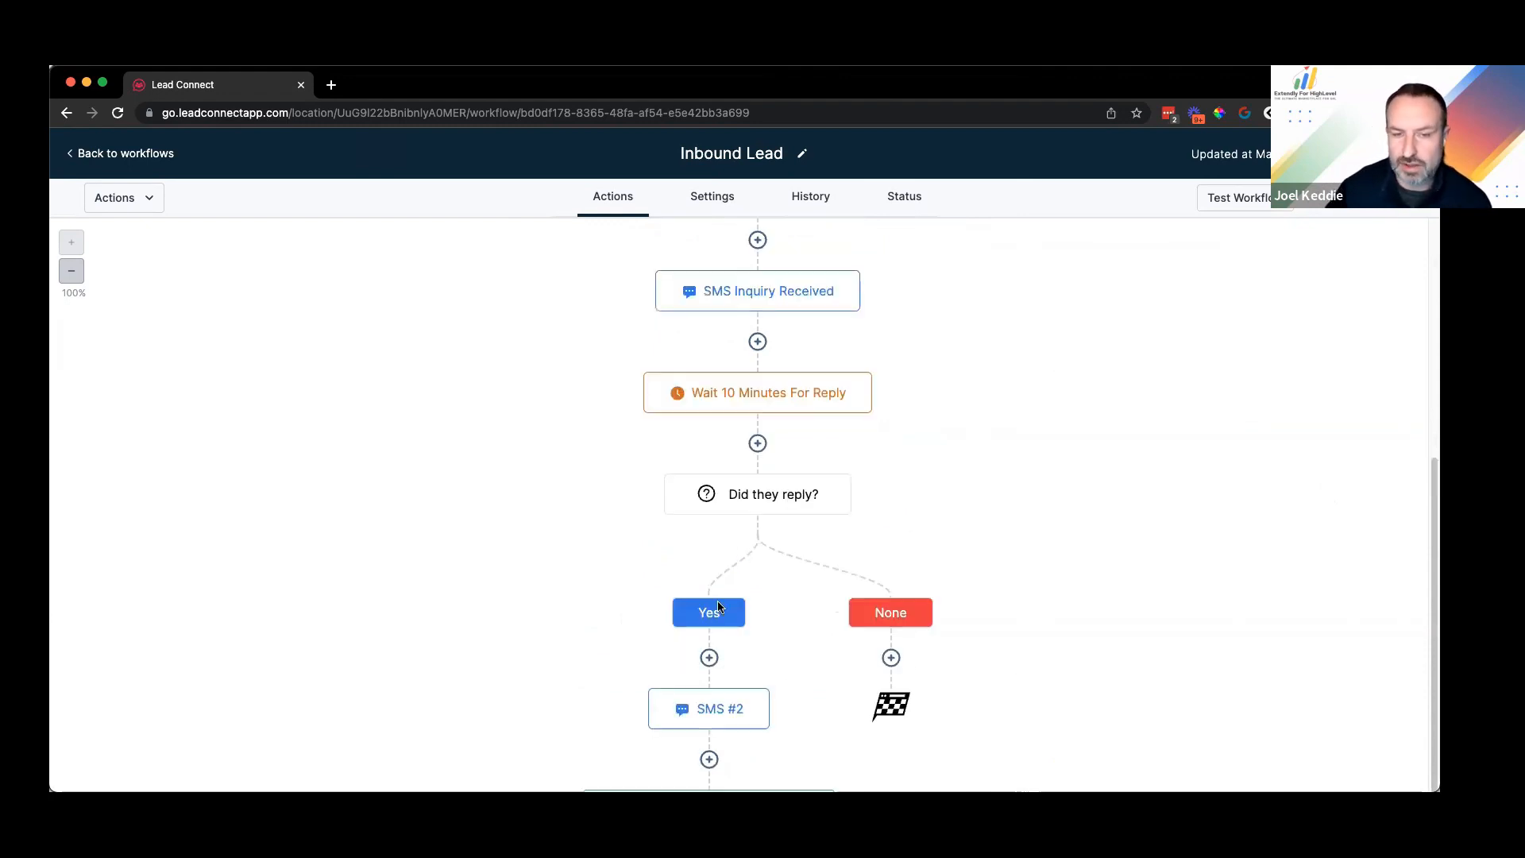
scroll(1037, 537, down, 2)
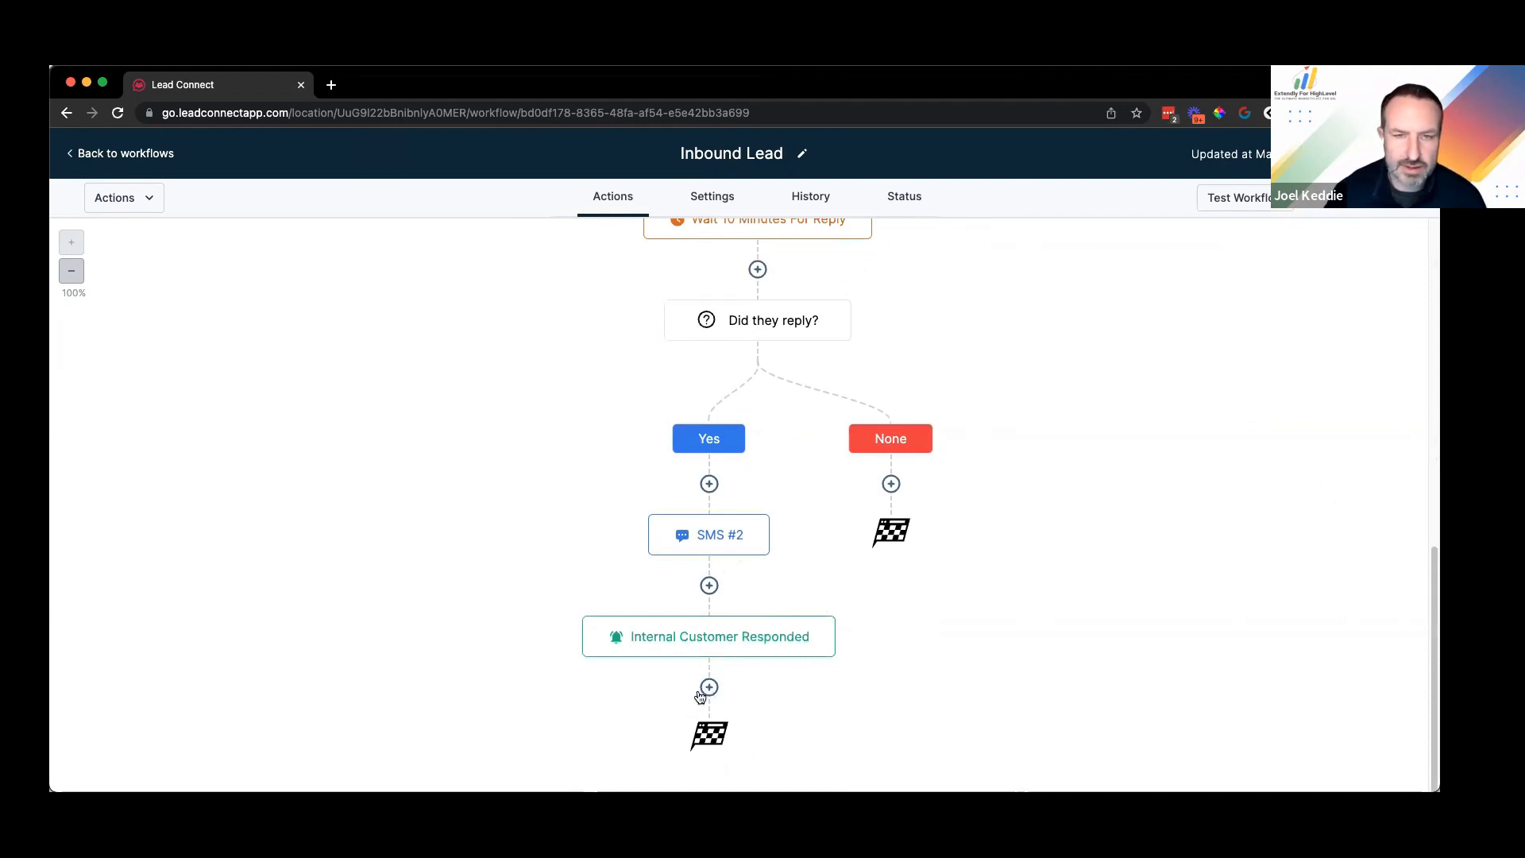
scroll(707, 685, up, 4)
scroll(779, 299, up, 3)
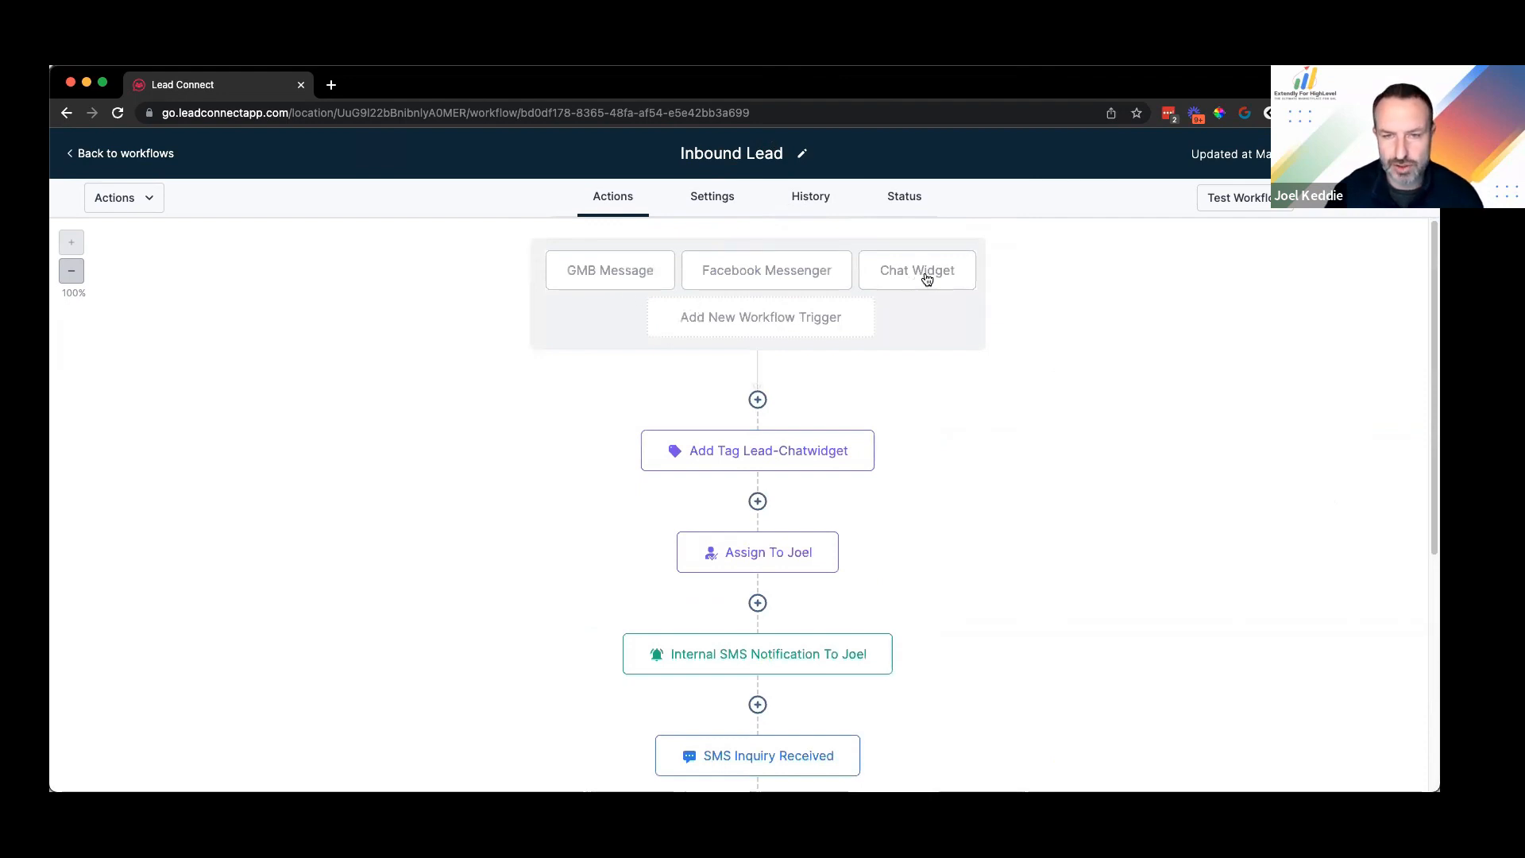
scroll(935, 274, down, 1)
scroll(912, 256, down, 1)
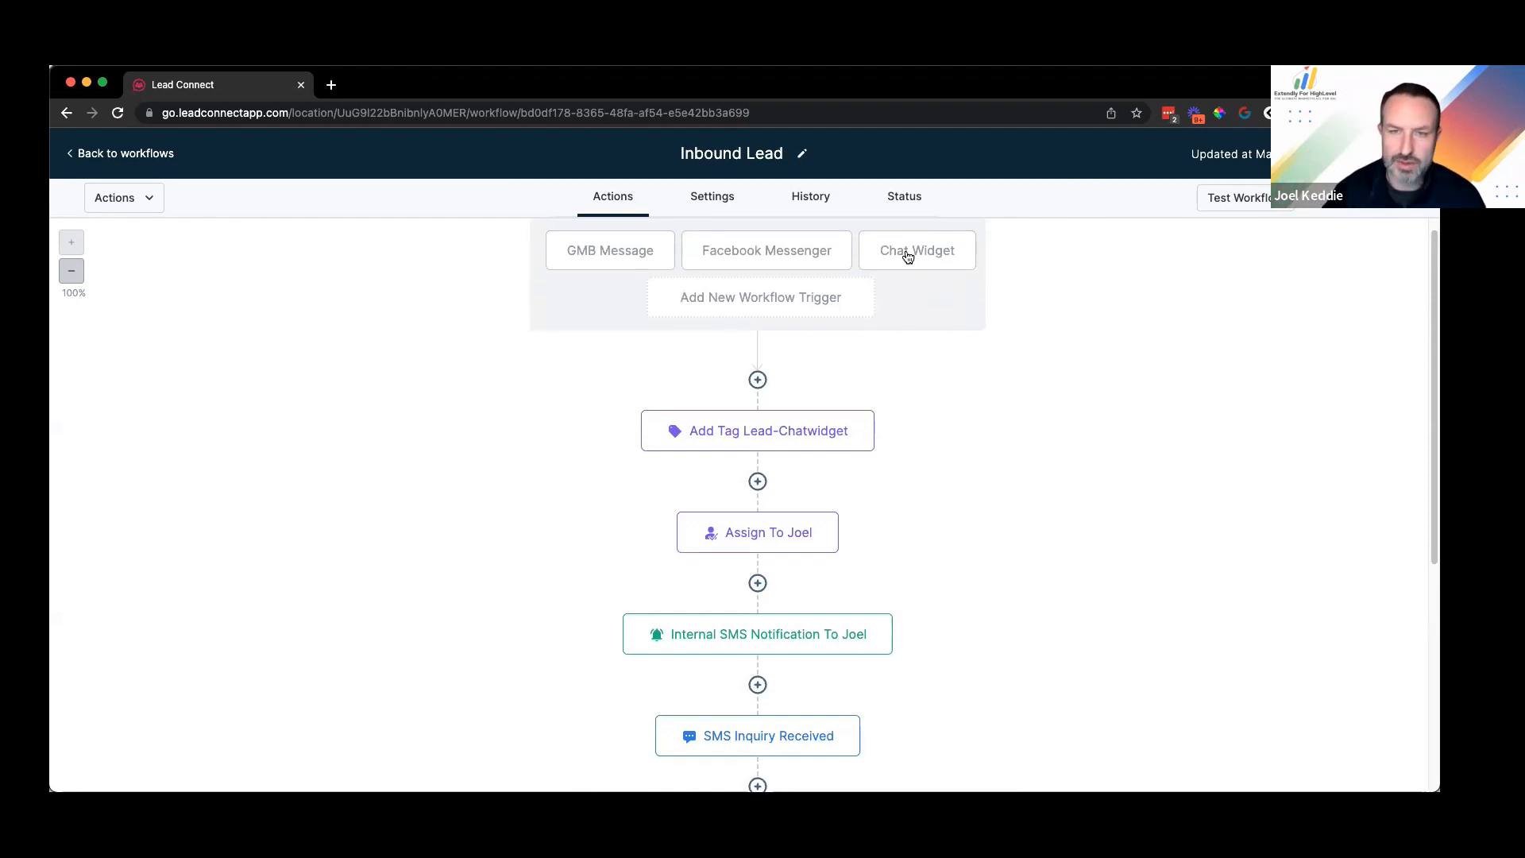
scroll(885, 602, down, 10)
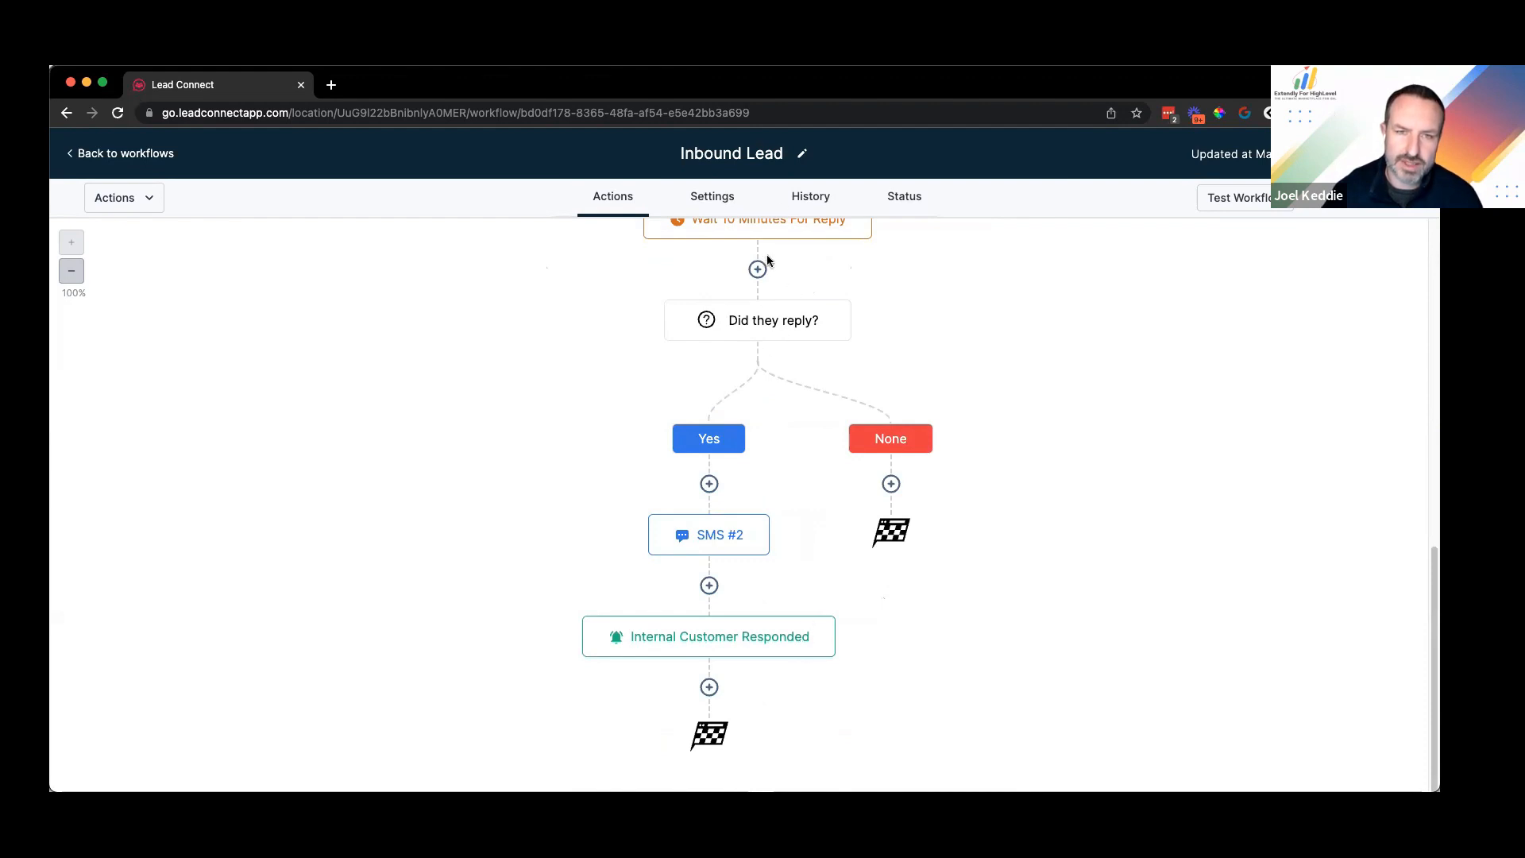
scroll(767, 261, up, 15)
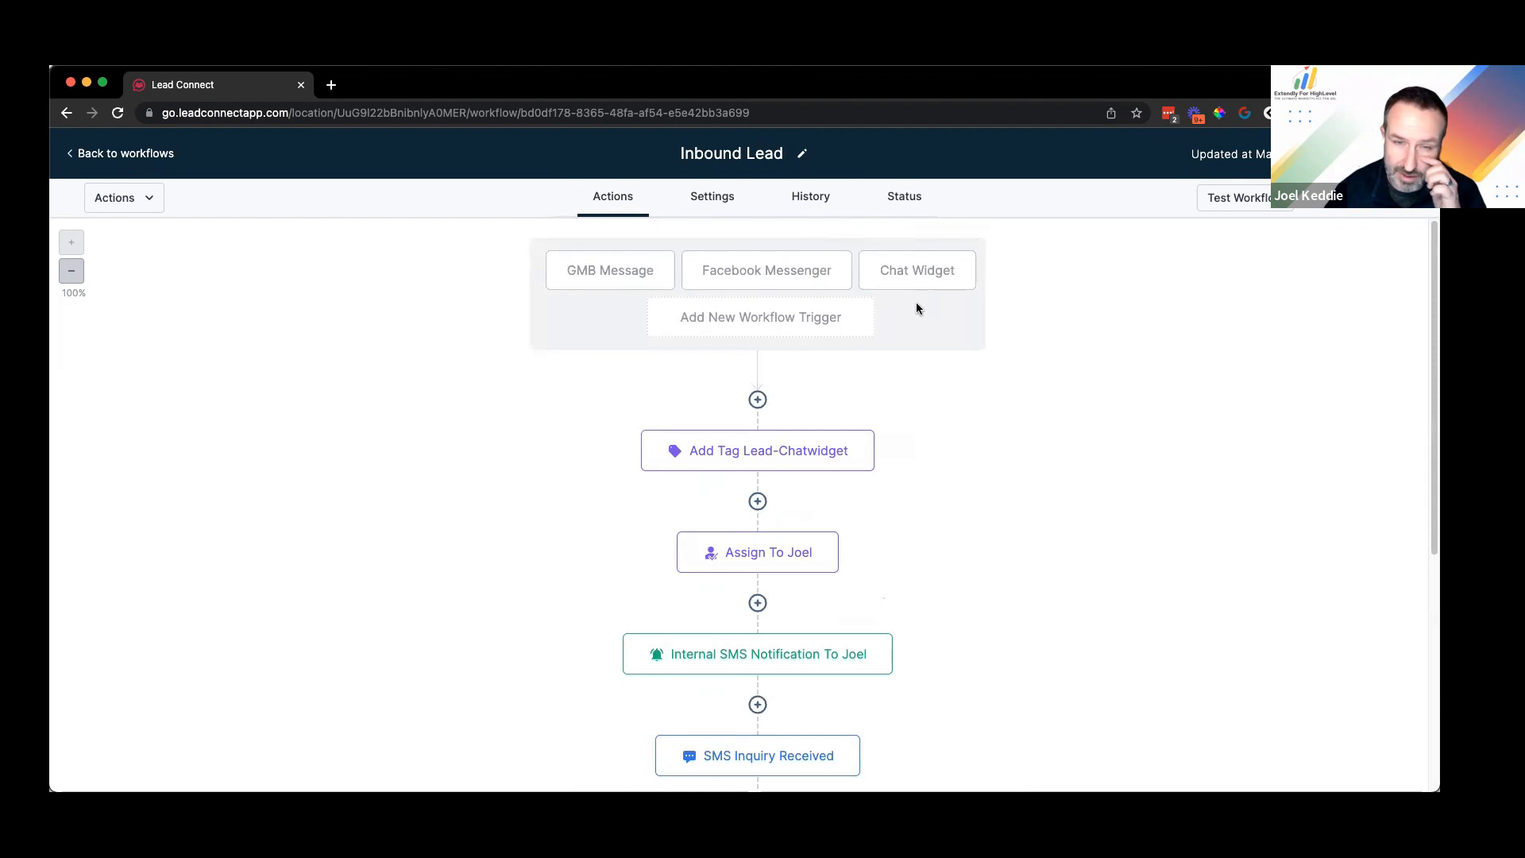
Step: Add a Customer Replied trigger filtered to reply channel SMS and save it
click(831, 321)
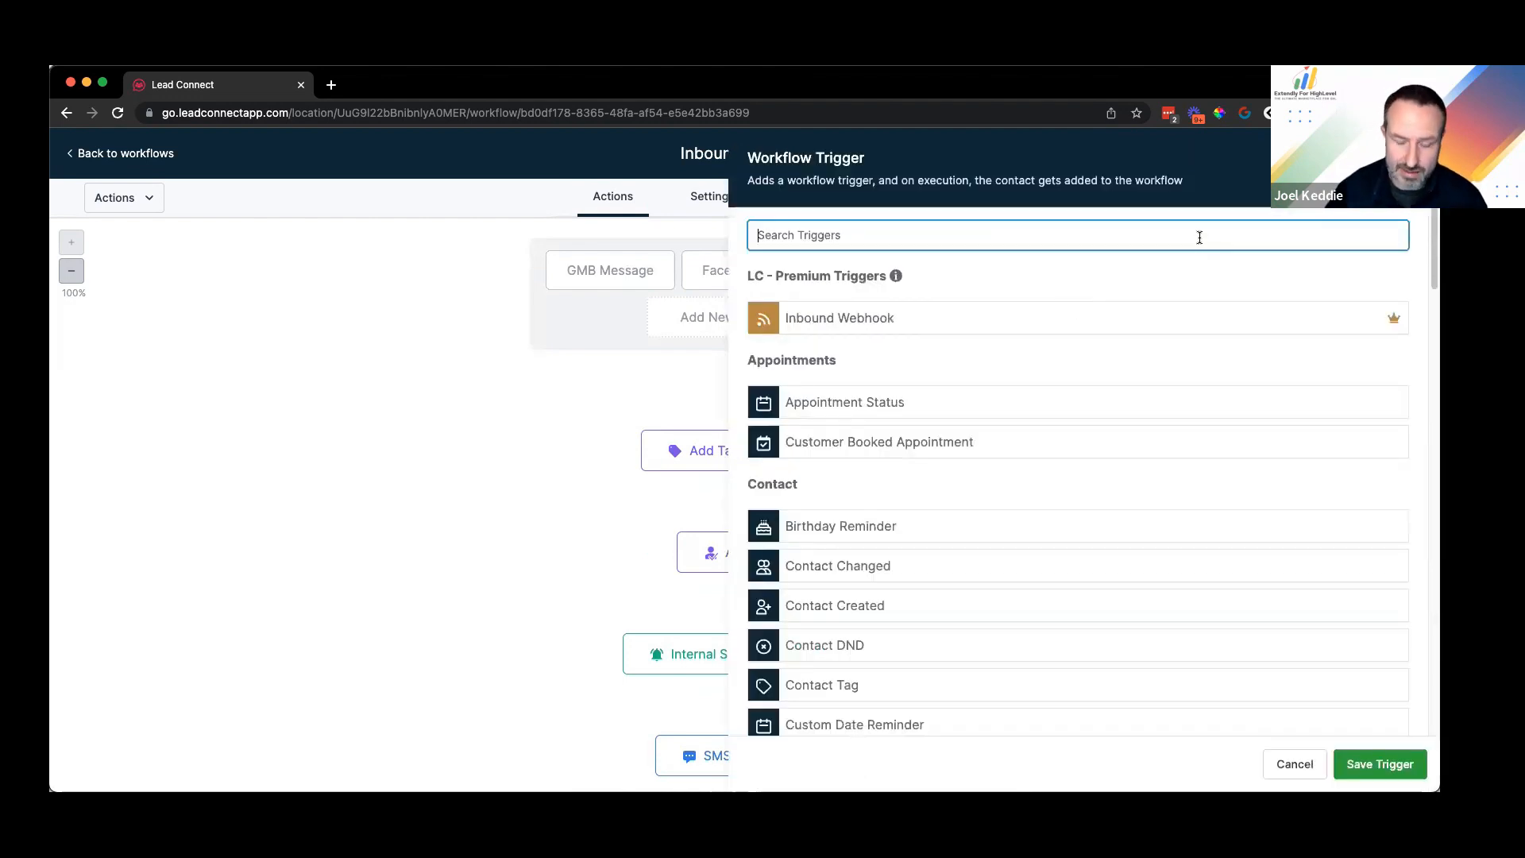
text(repl)
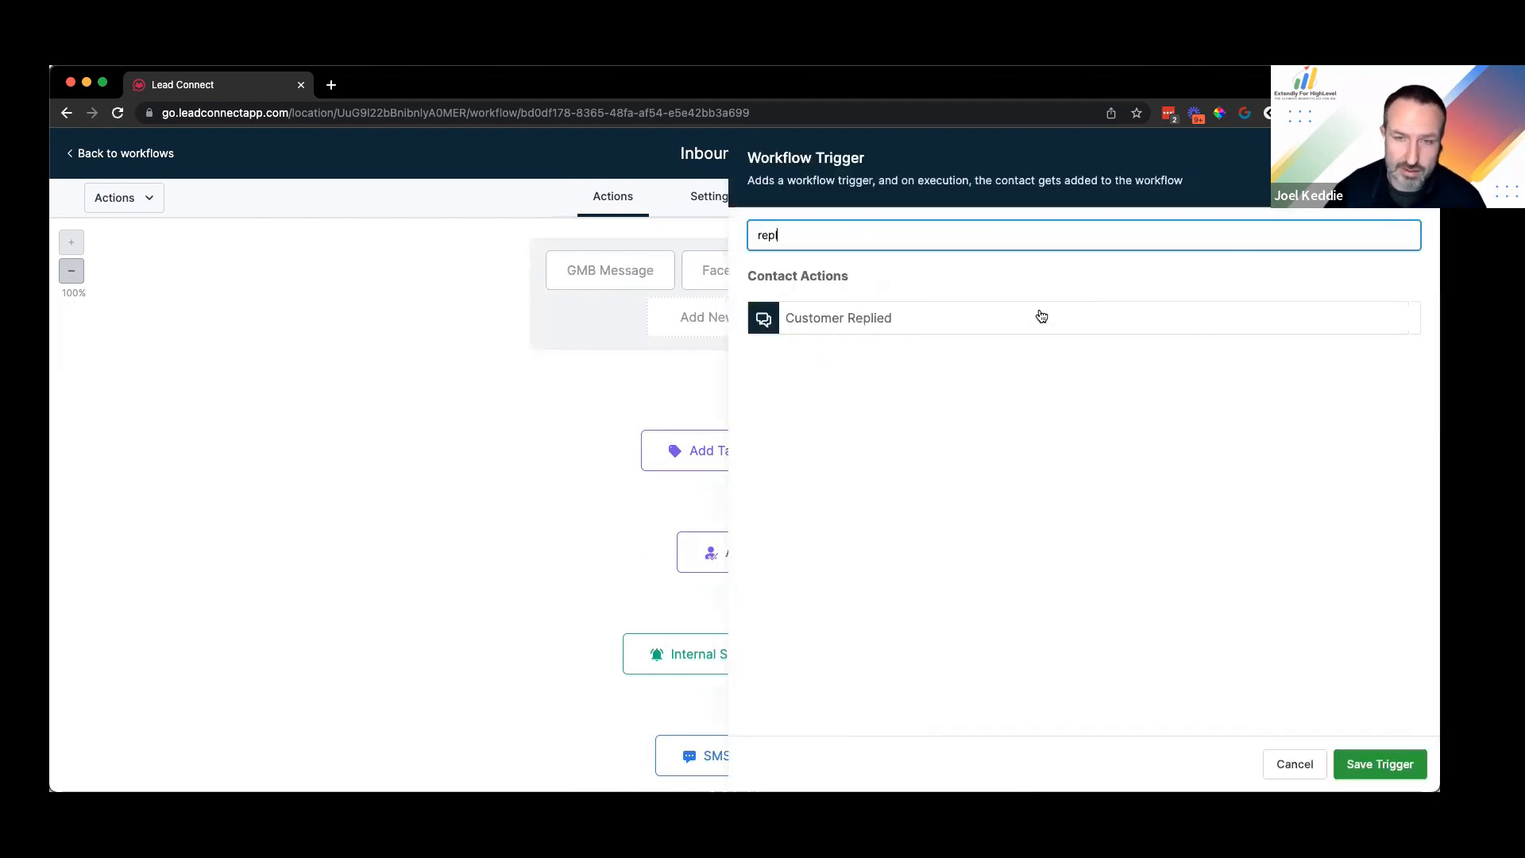
click(808, 424)
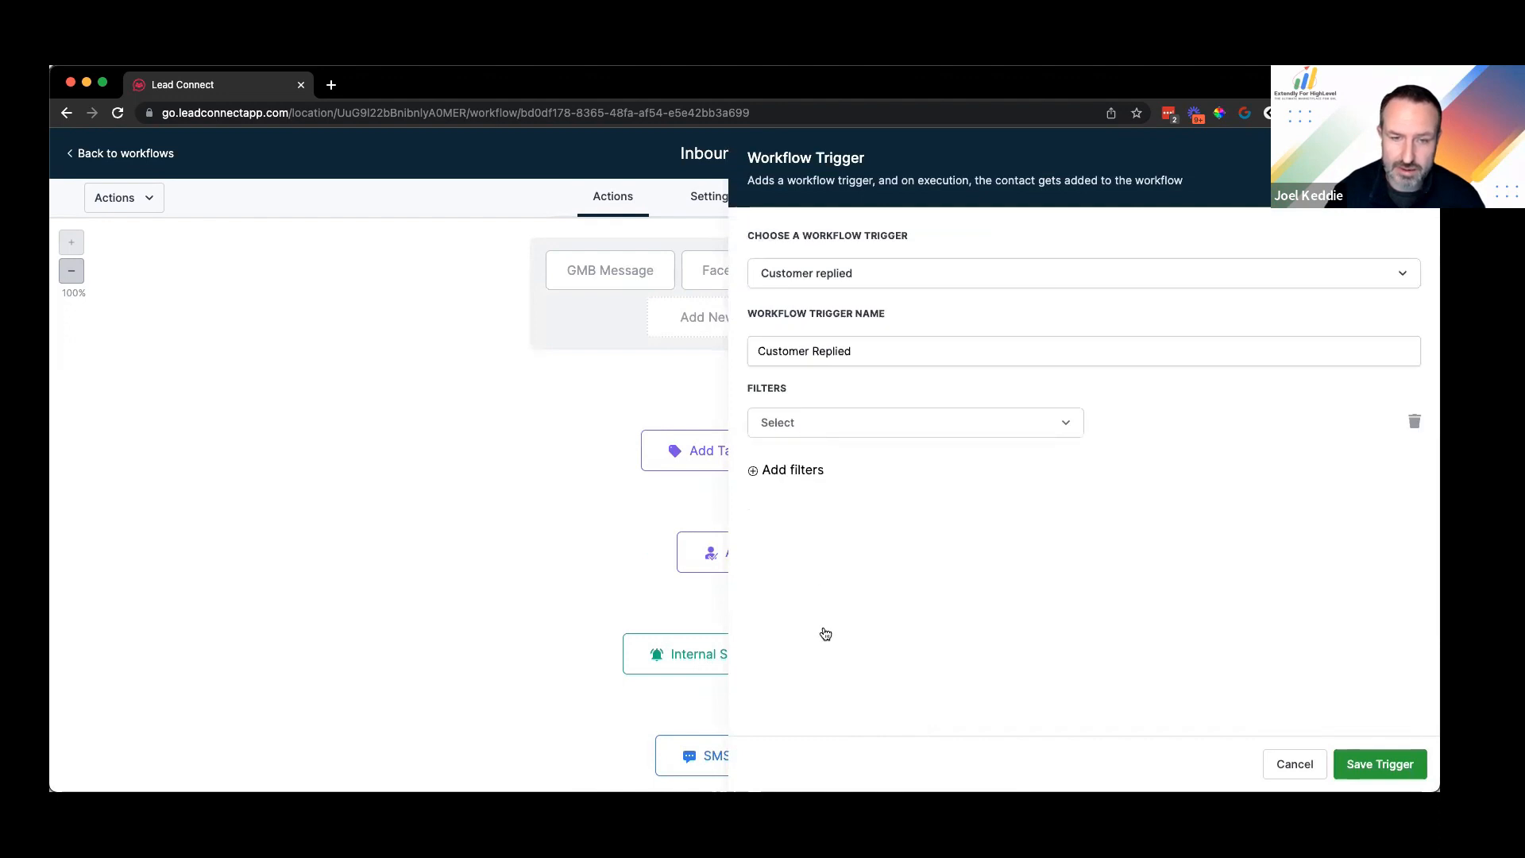
click(1125, 435)
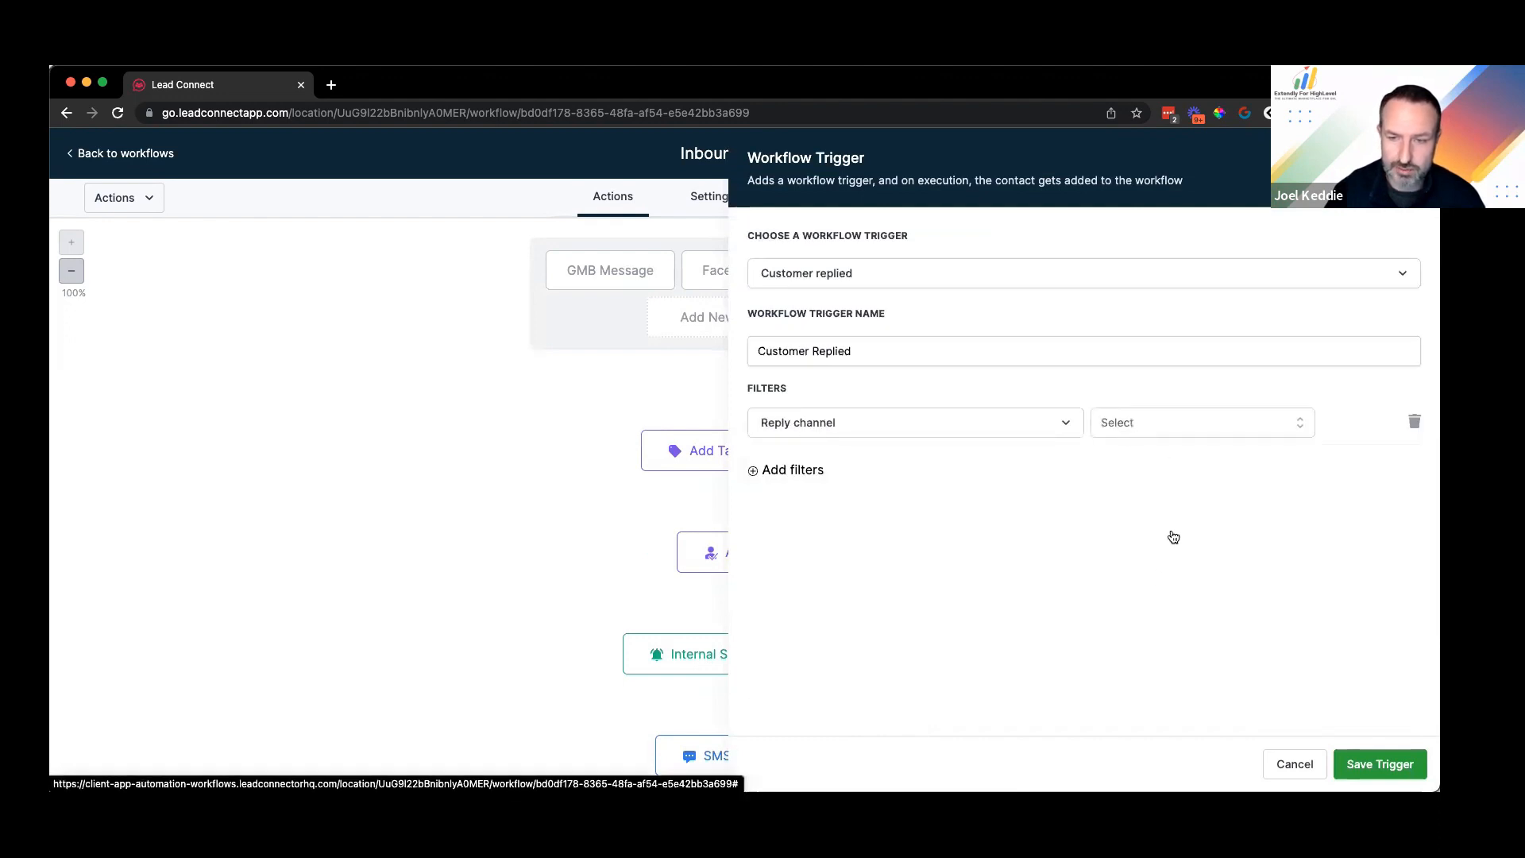
click(1150, 659)
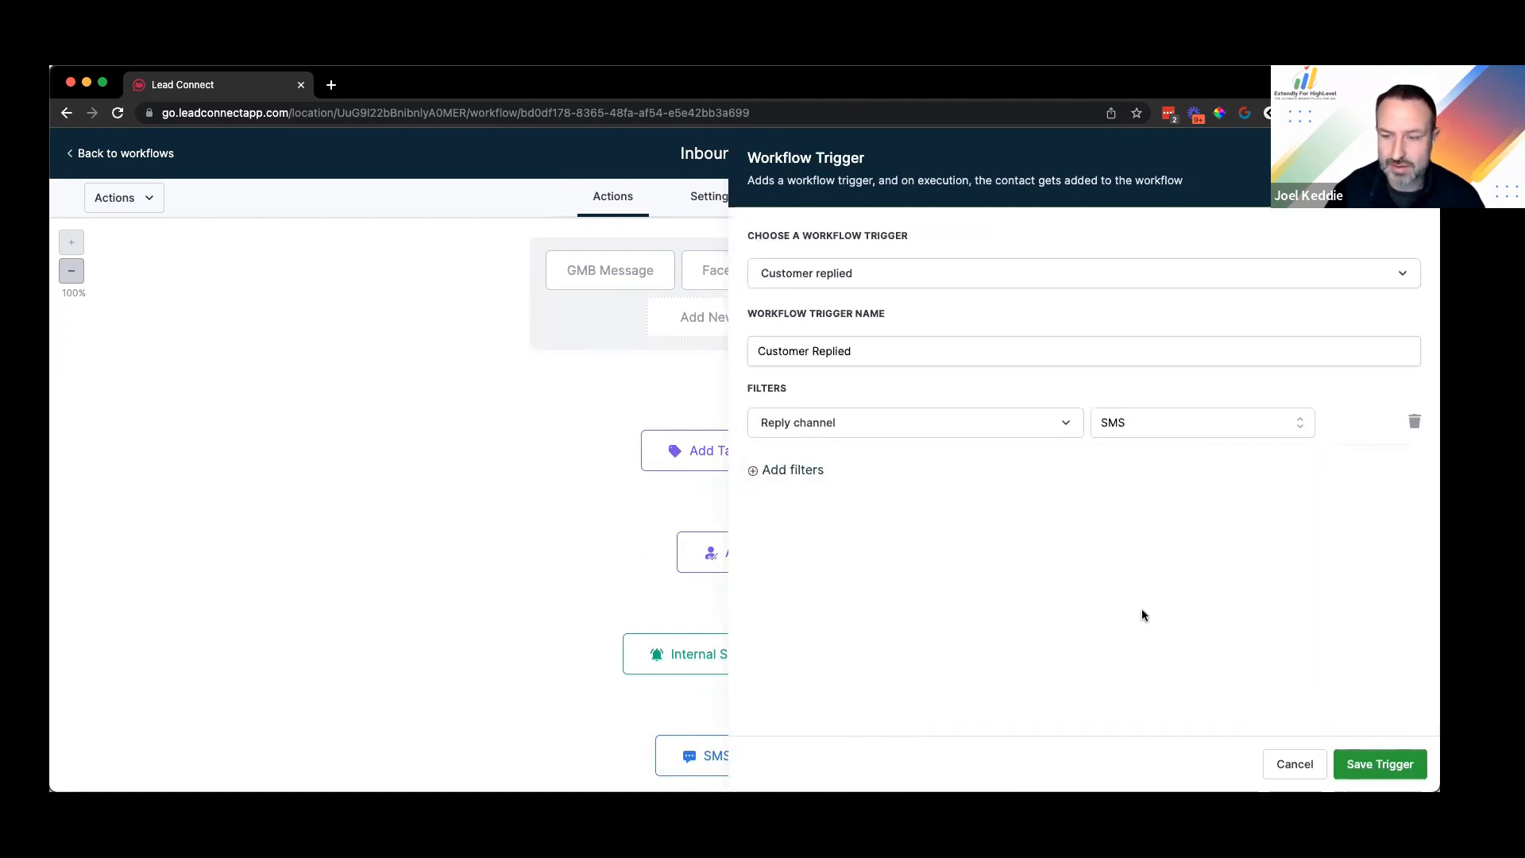
click(1380, 764)
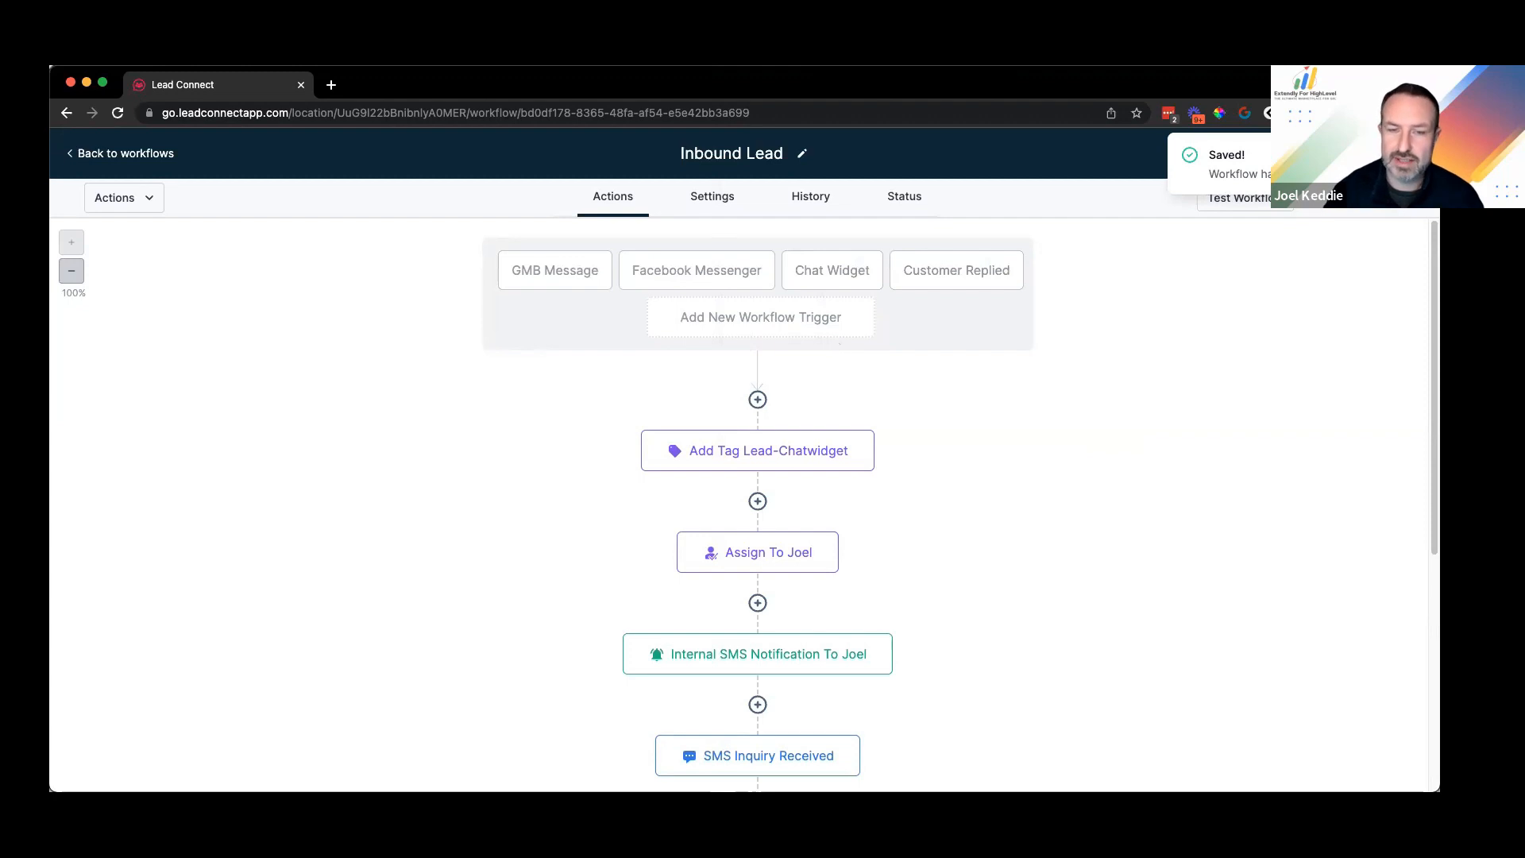
Step: After checking the Settings tab, delete the SMS-filtered Customer Replied trigger from the workflow
click(719, 196)
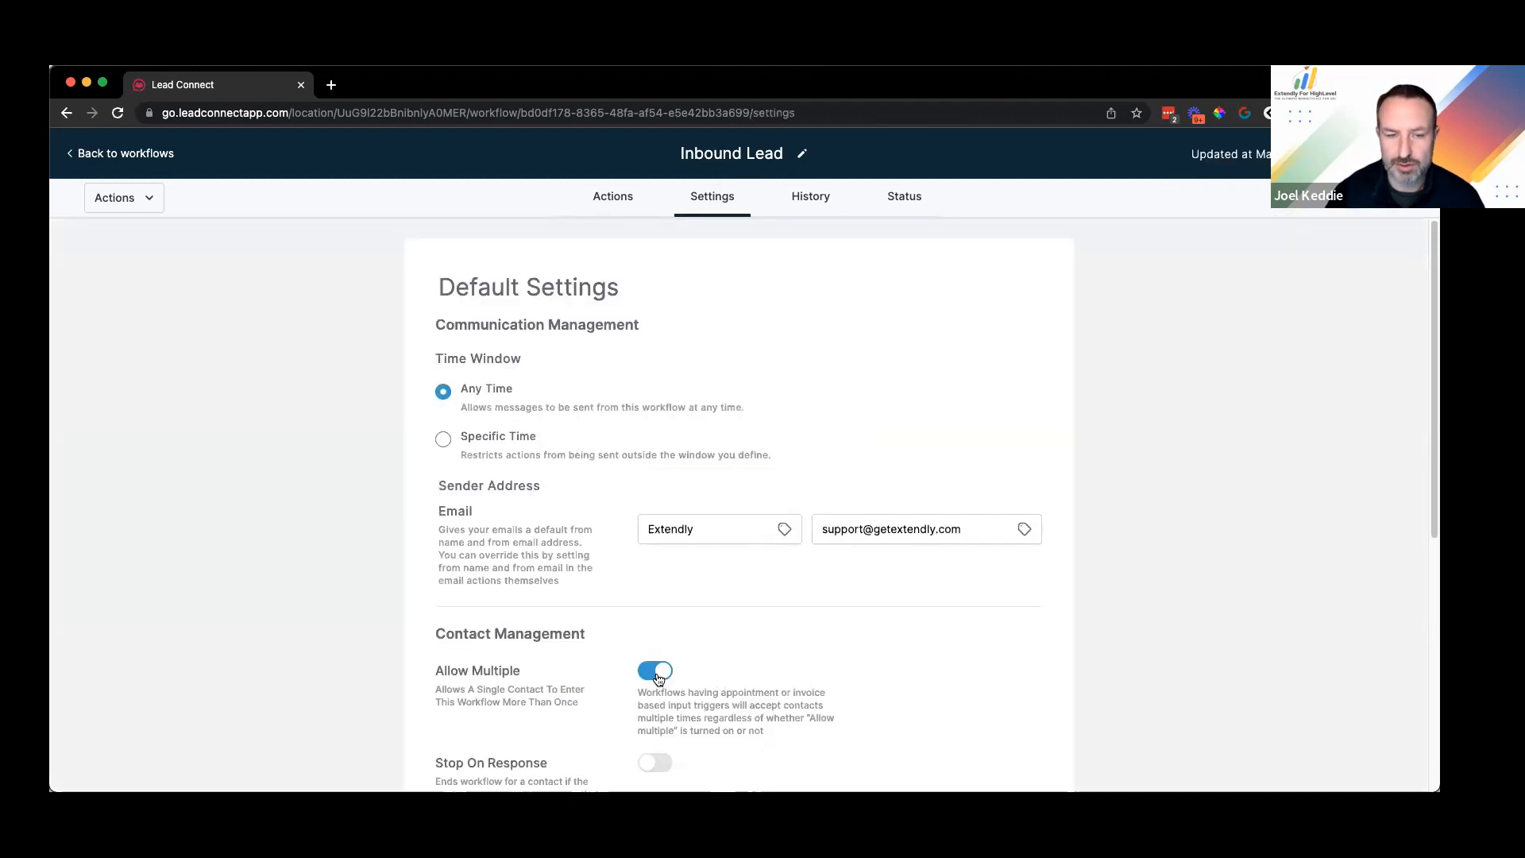
click(610, 196)
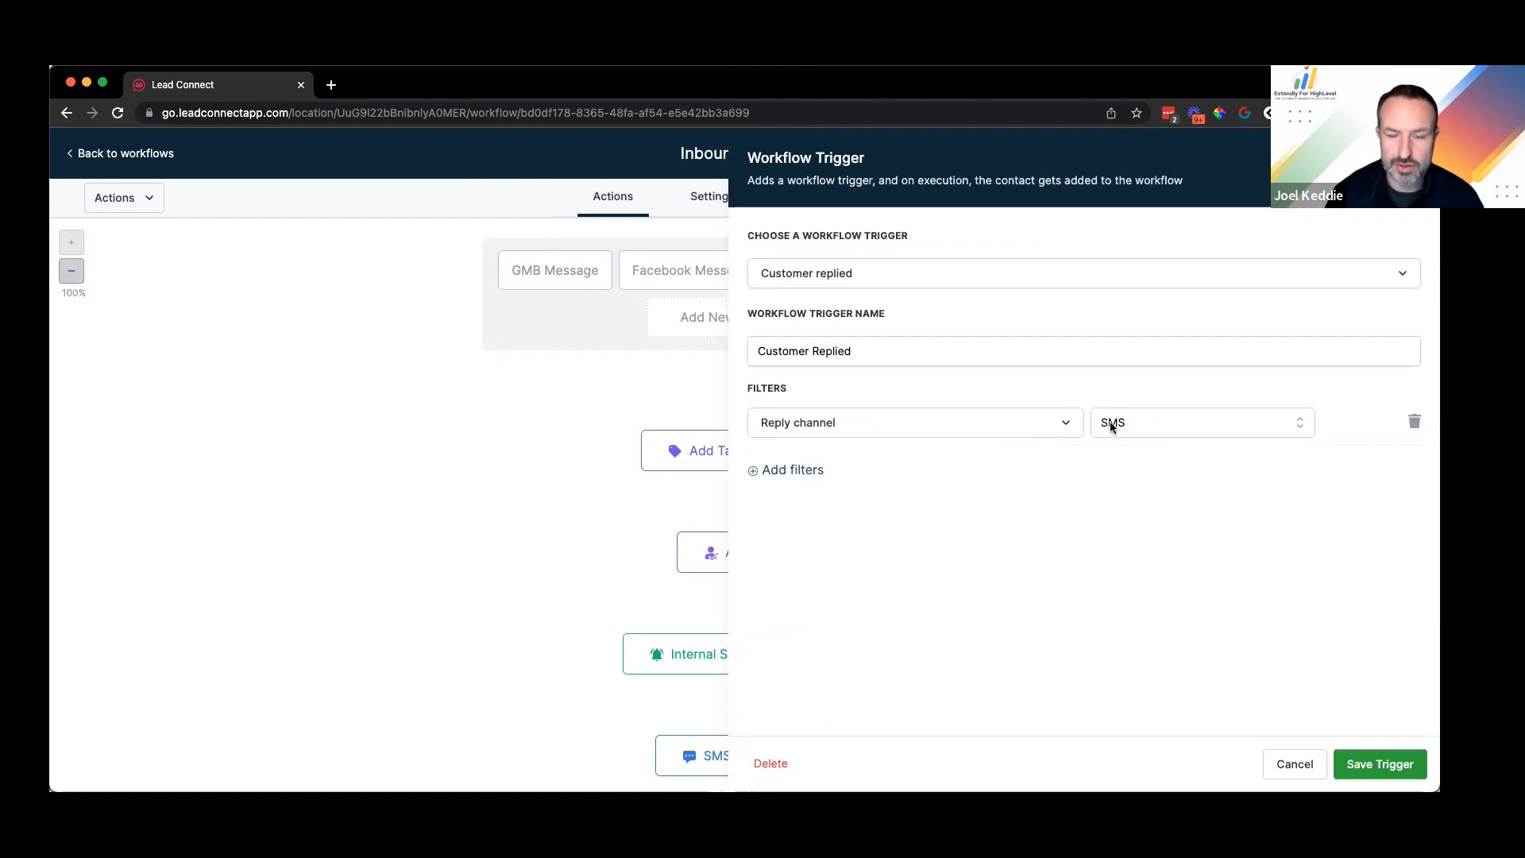
click(771, 763)
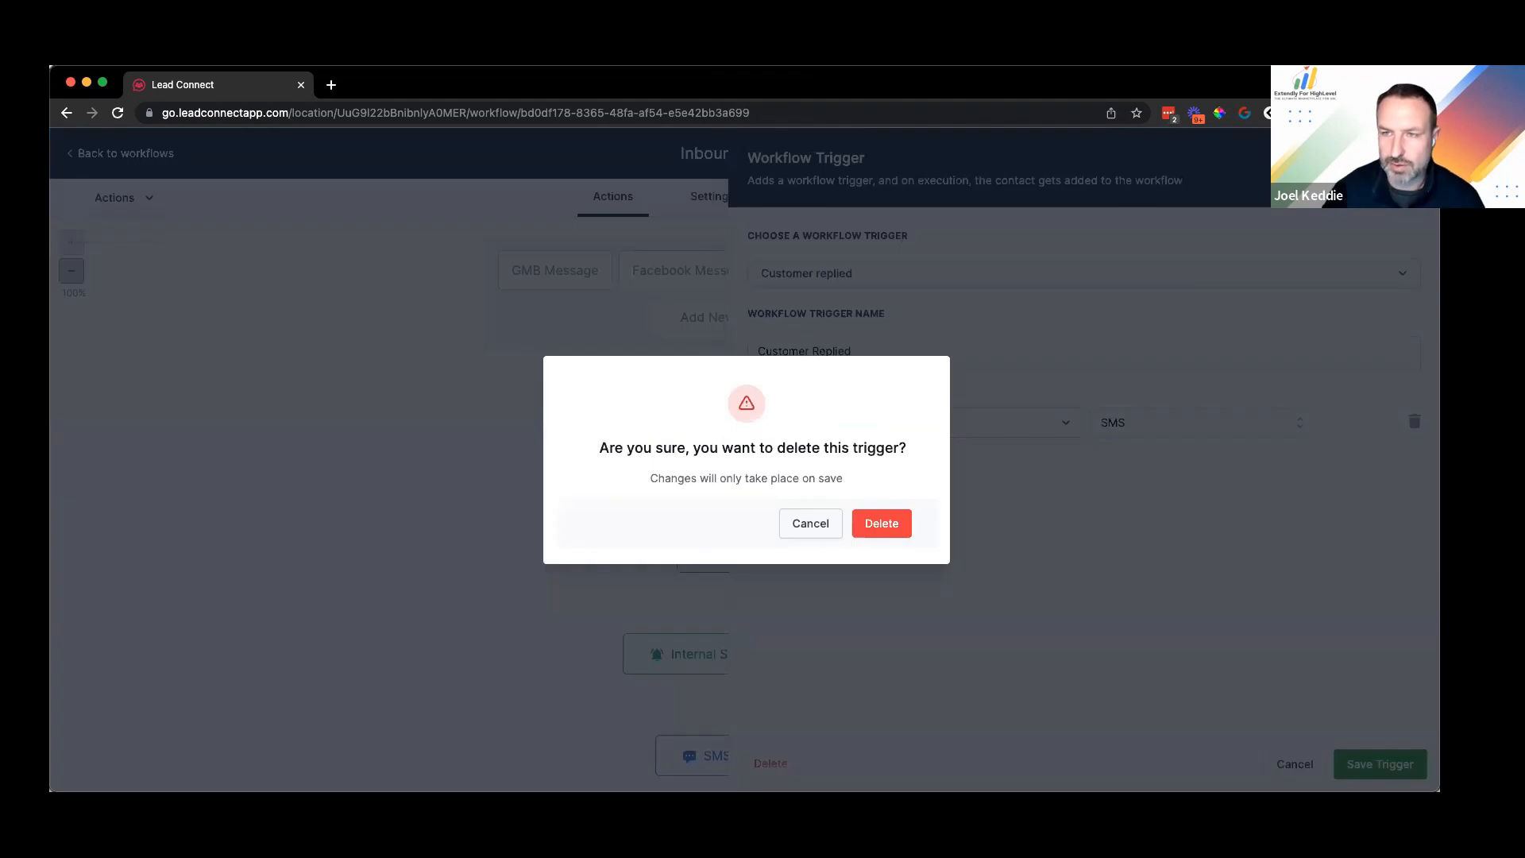
click(882, 523)
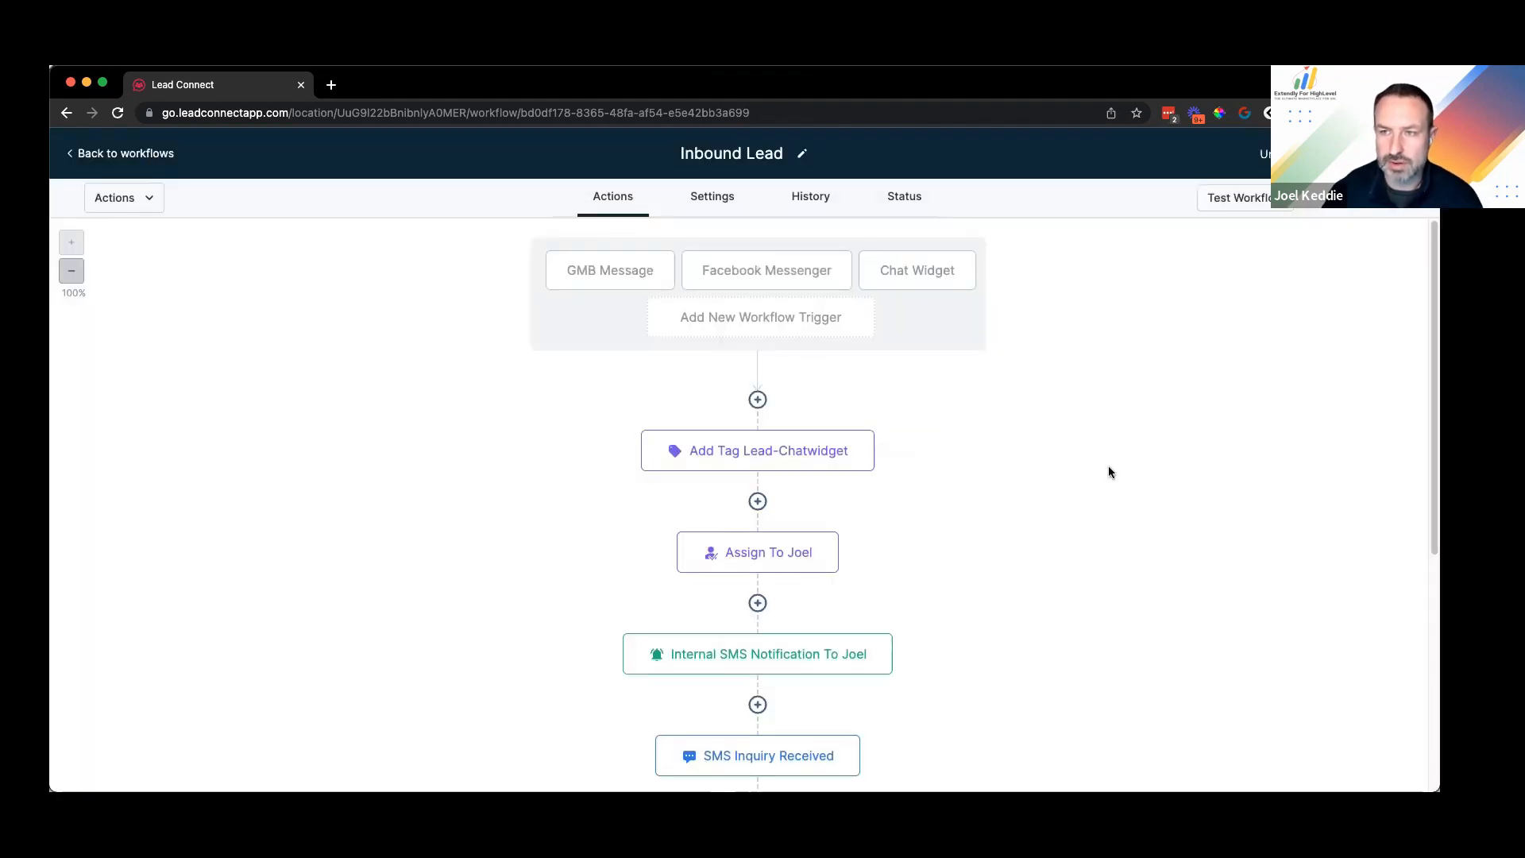
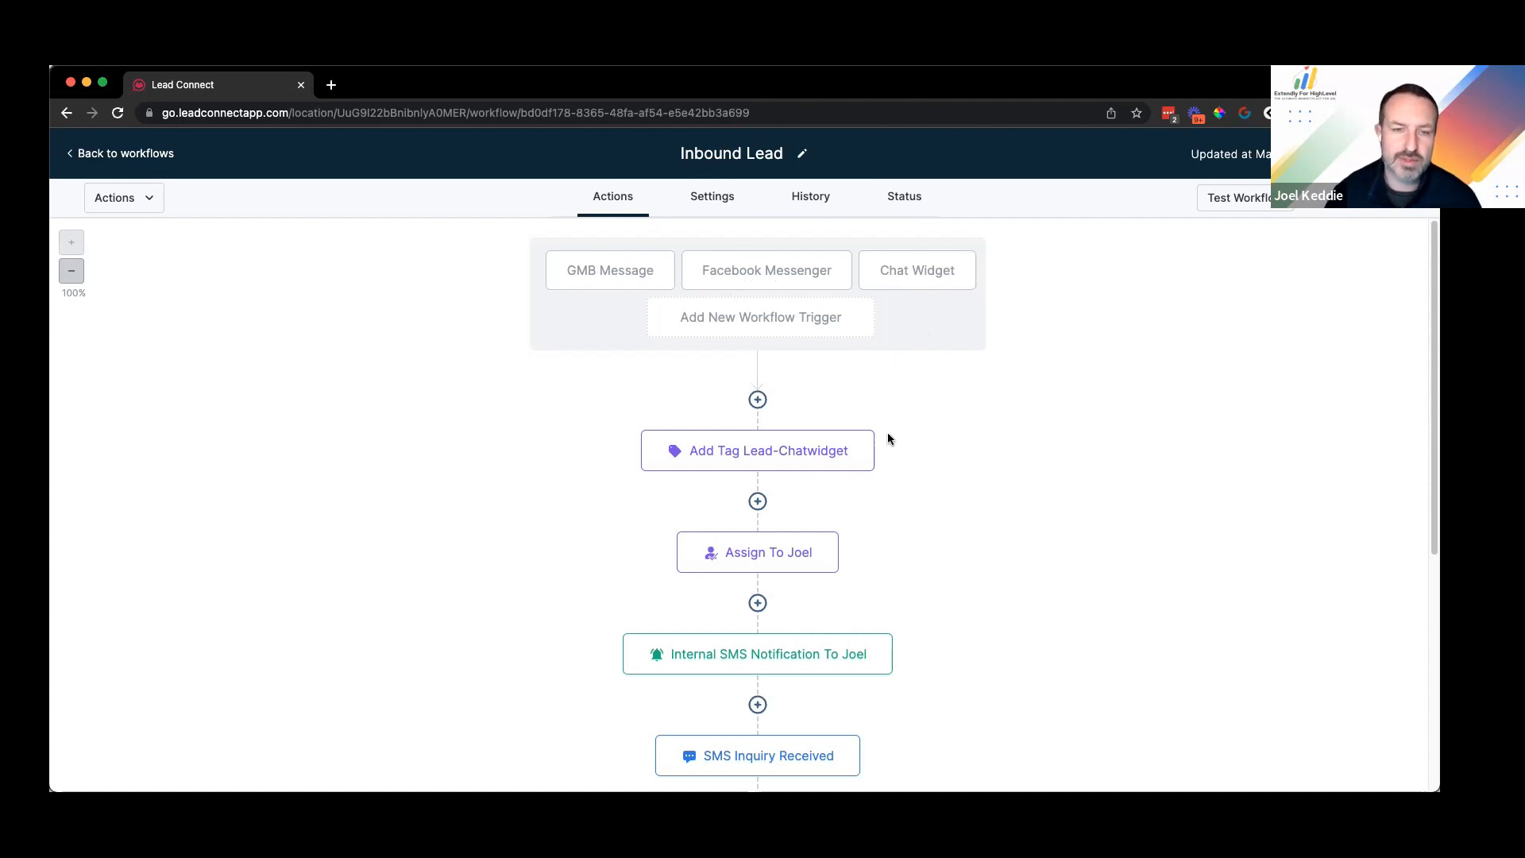
Step: Add an Add Contact Tag action after the Internal Customer Responded step
scroll(657, 456, down, 3)
scroll(797, 297, down, 5)
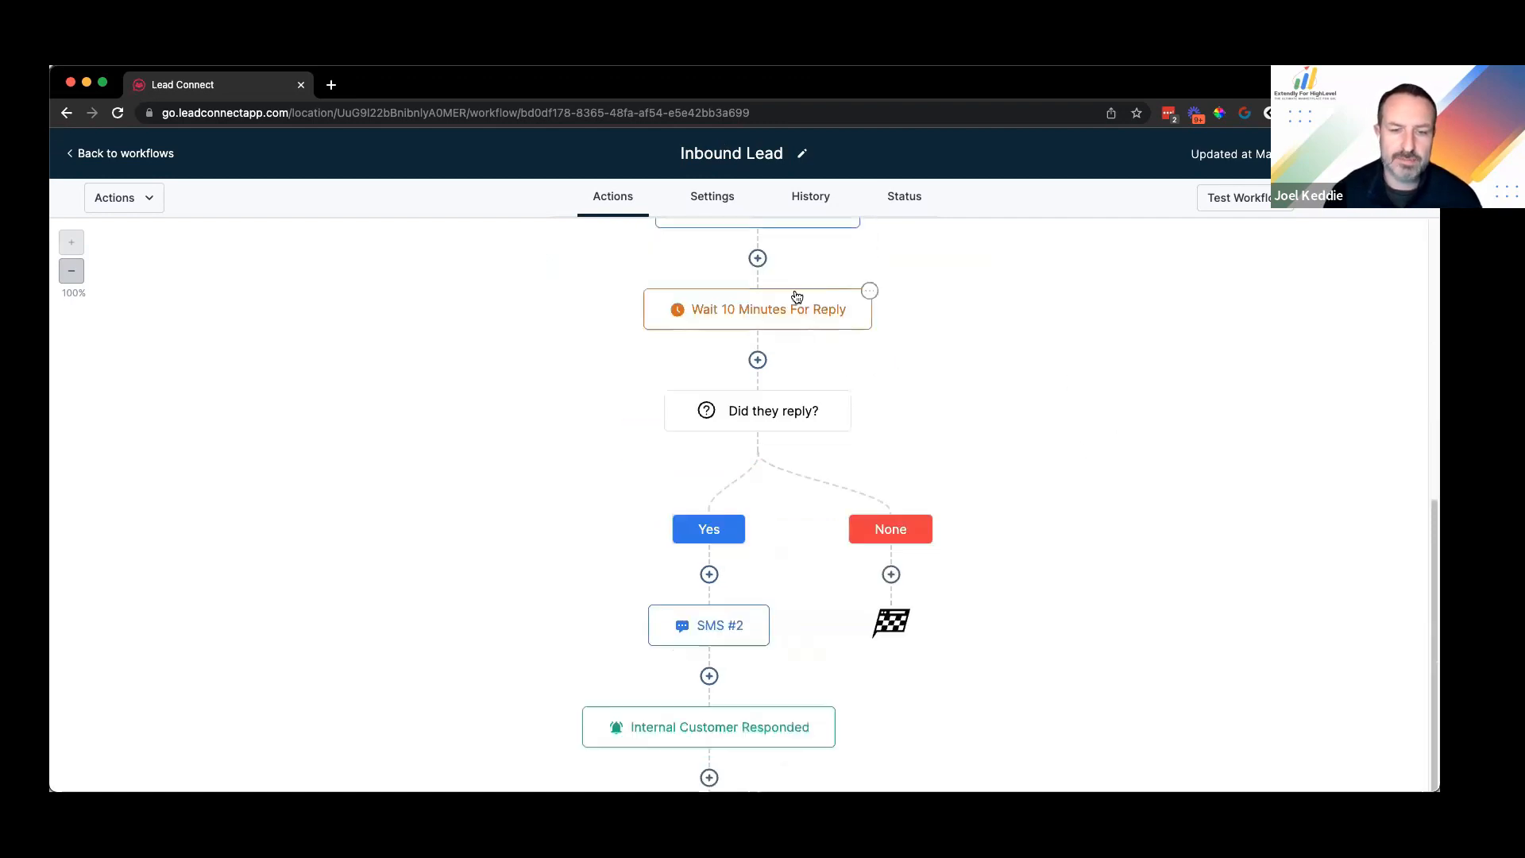
scroll(874, 584, down, 2)
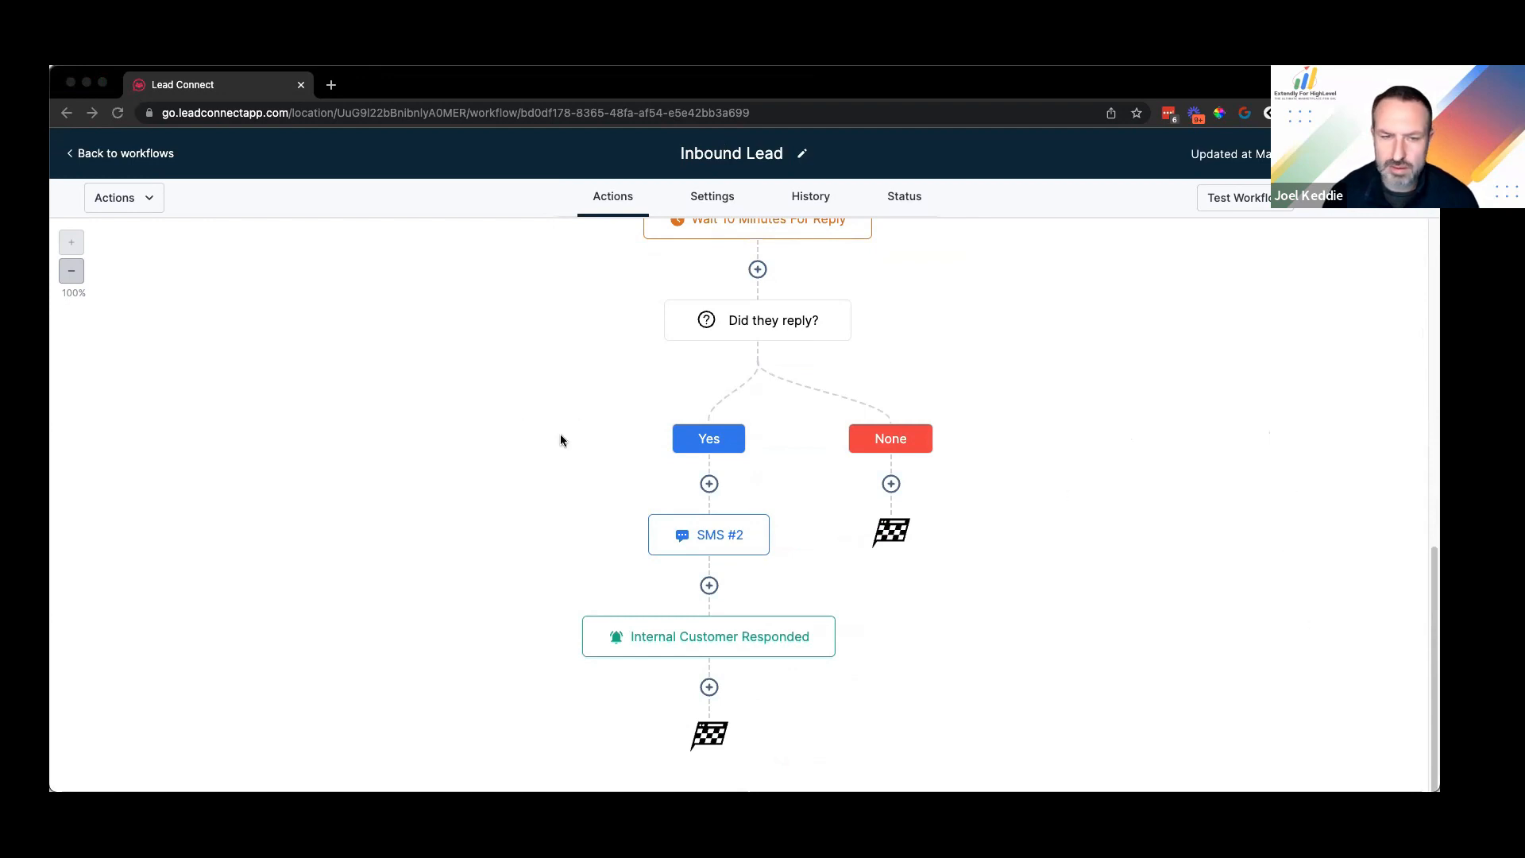
click(777, 520)
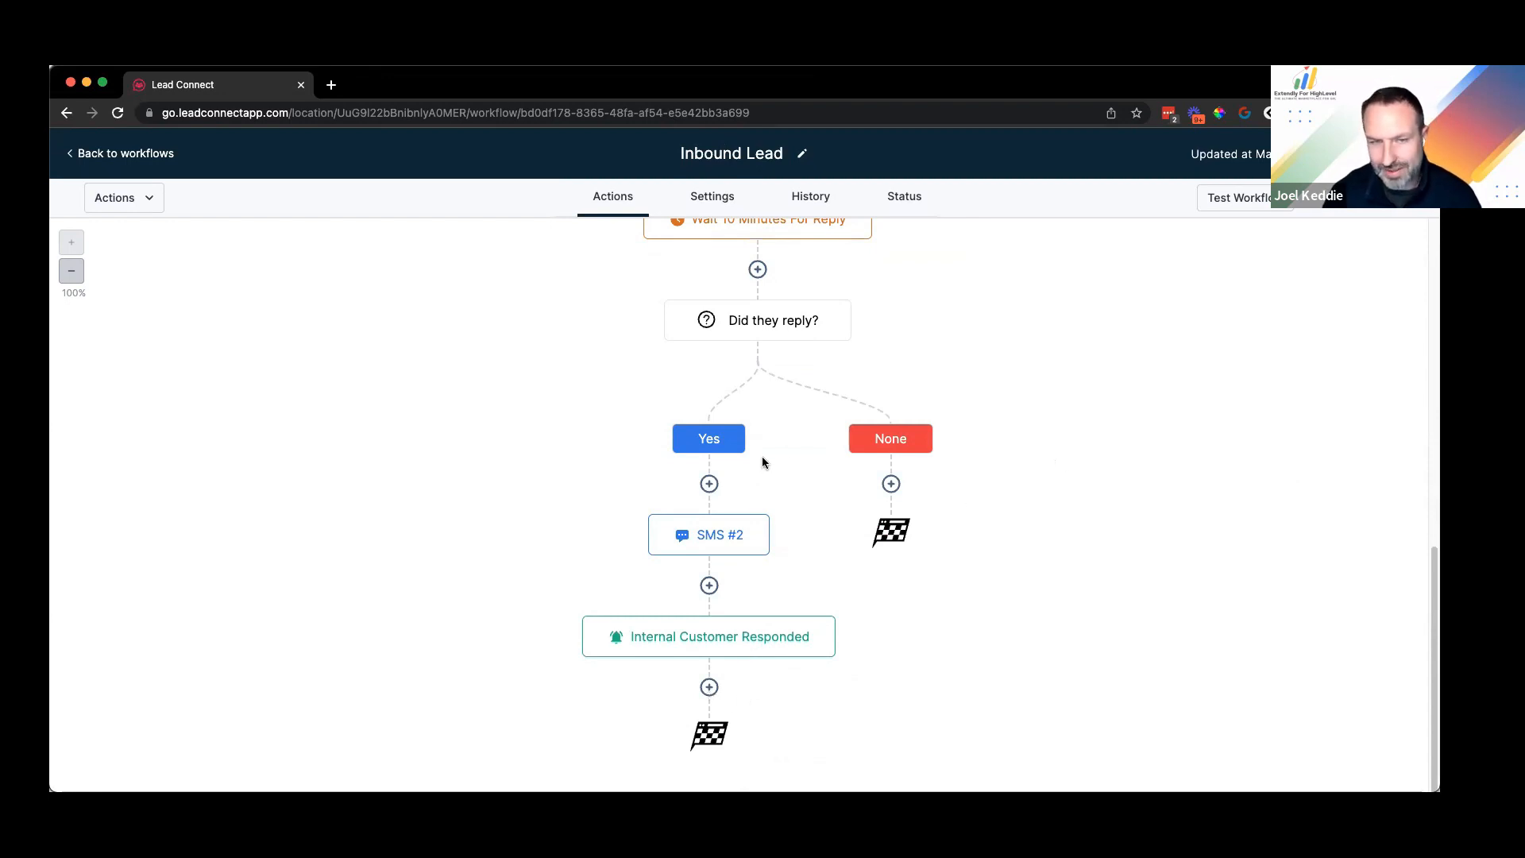
scroll(763, 457, up, 4)
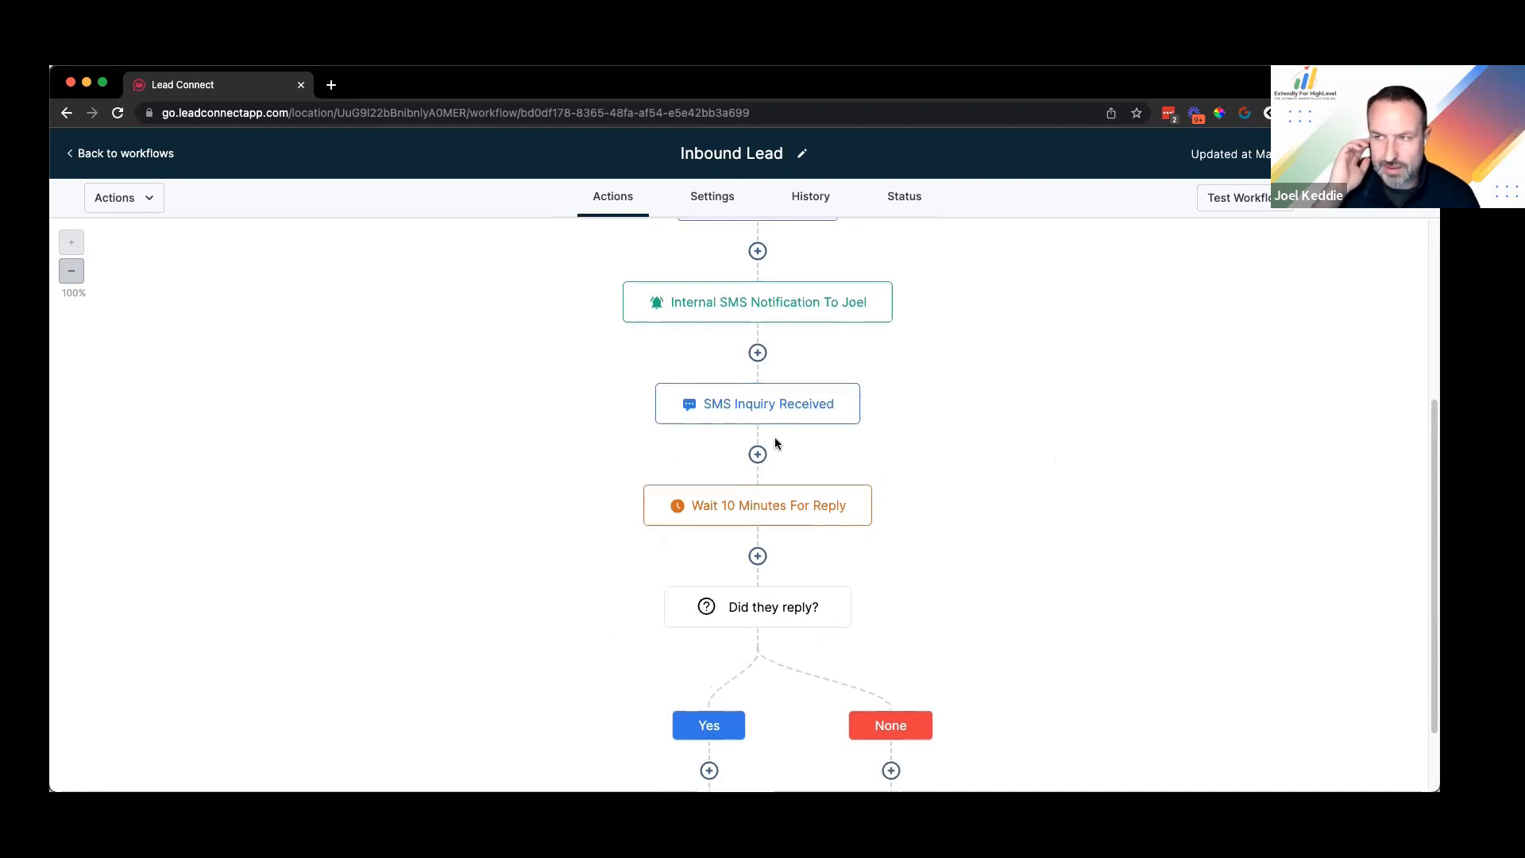
scroll(777, 443, up, 1)
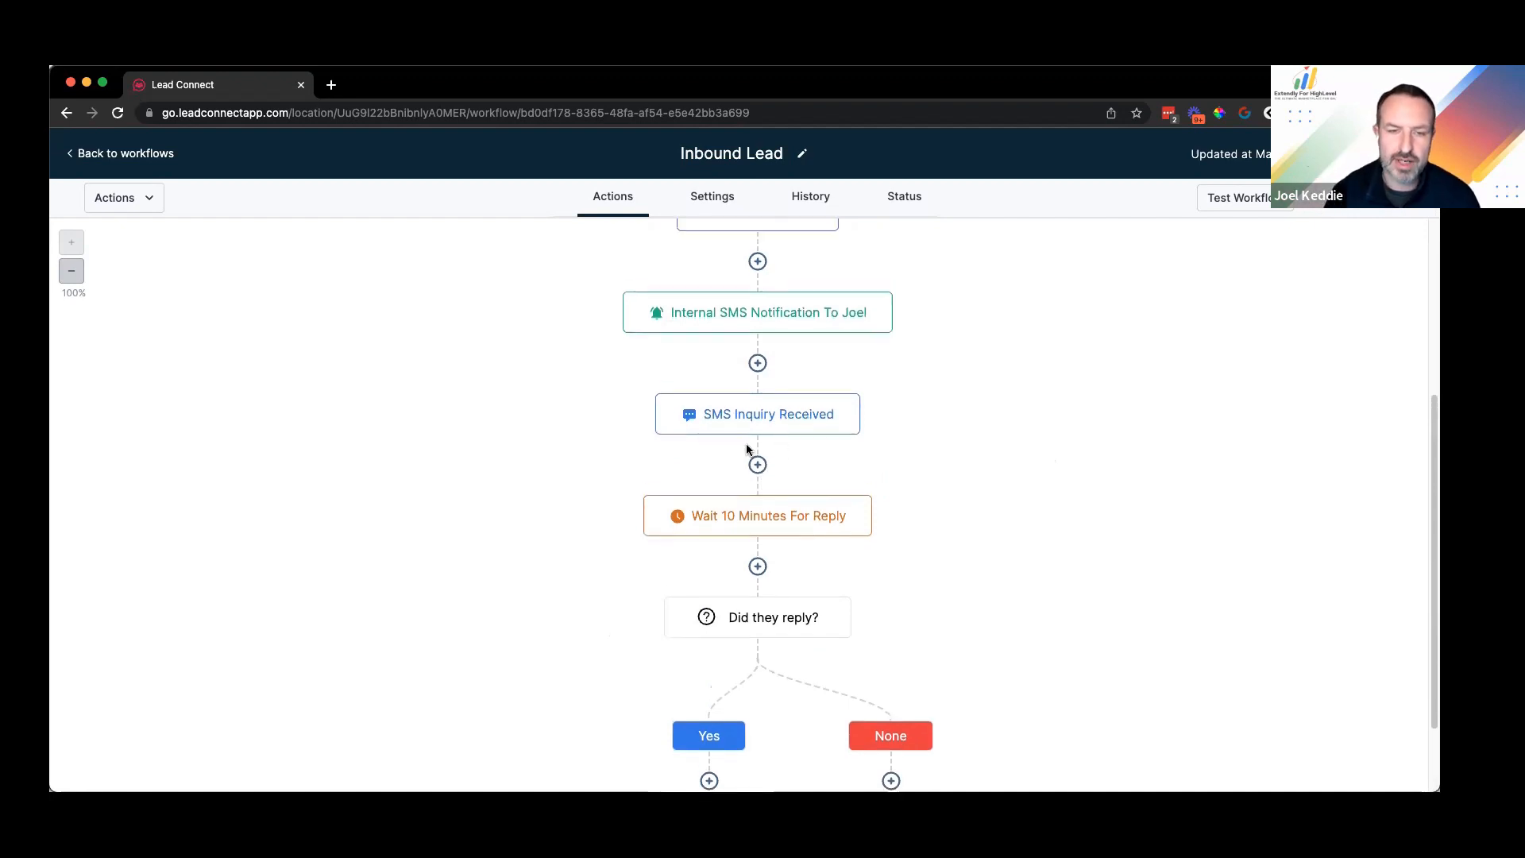
scroll(747, 449, down, 4)
scroll(690, 582, down, 1)
mouse_move(779, 637)
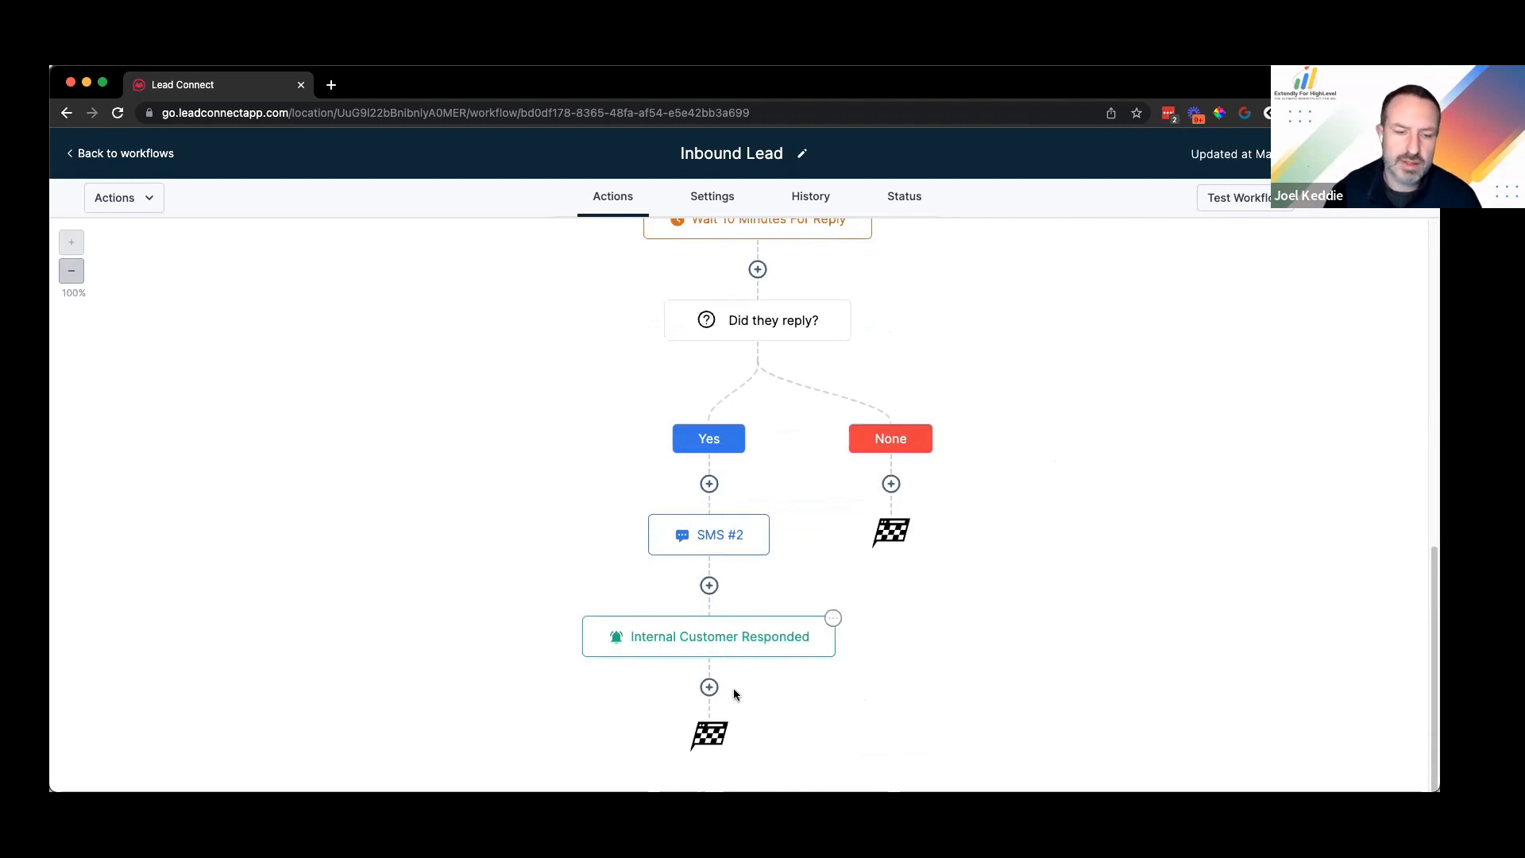
click(709, 688)
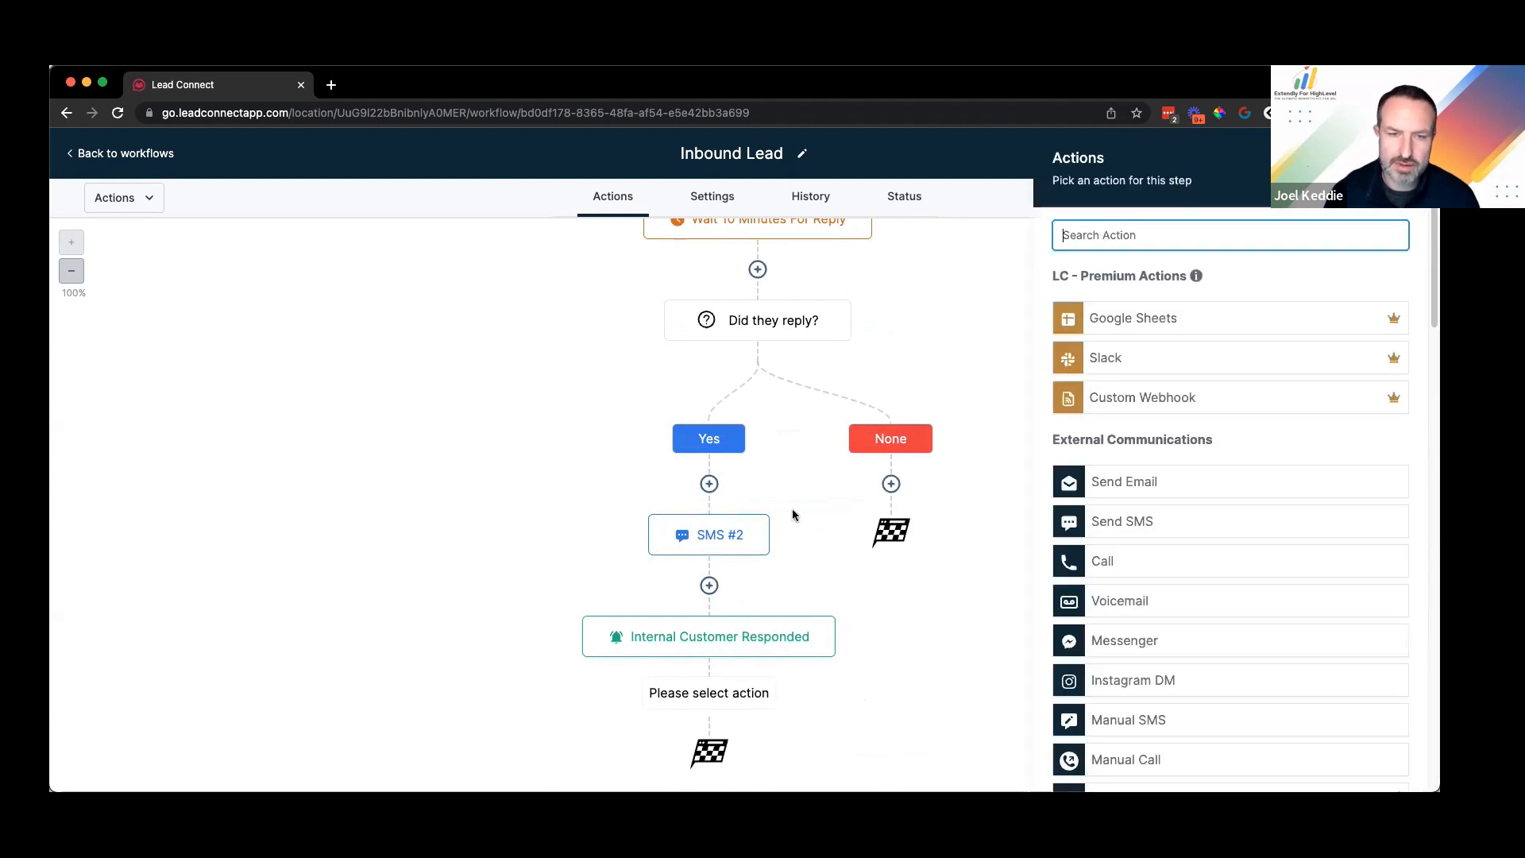
click(779, 578)
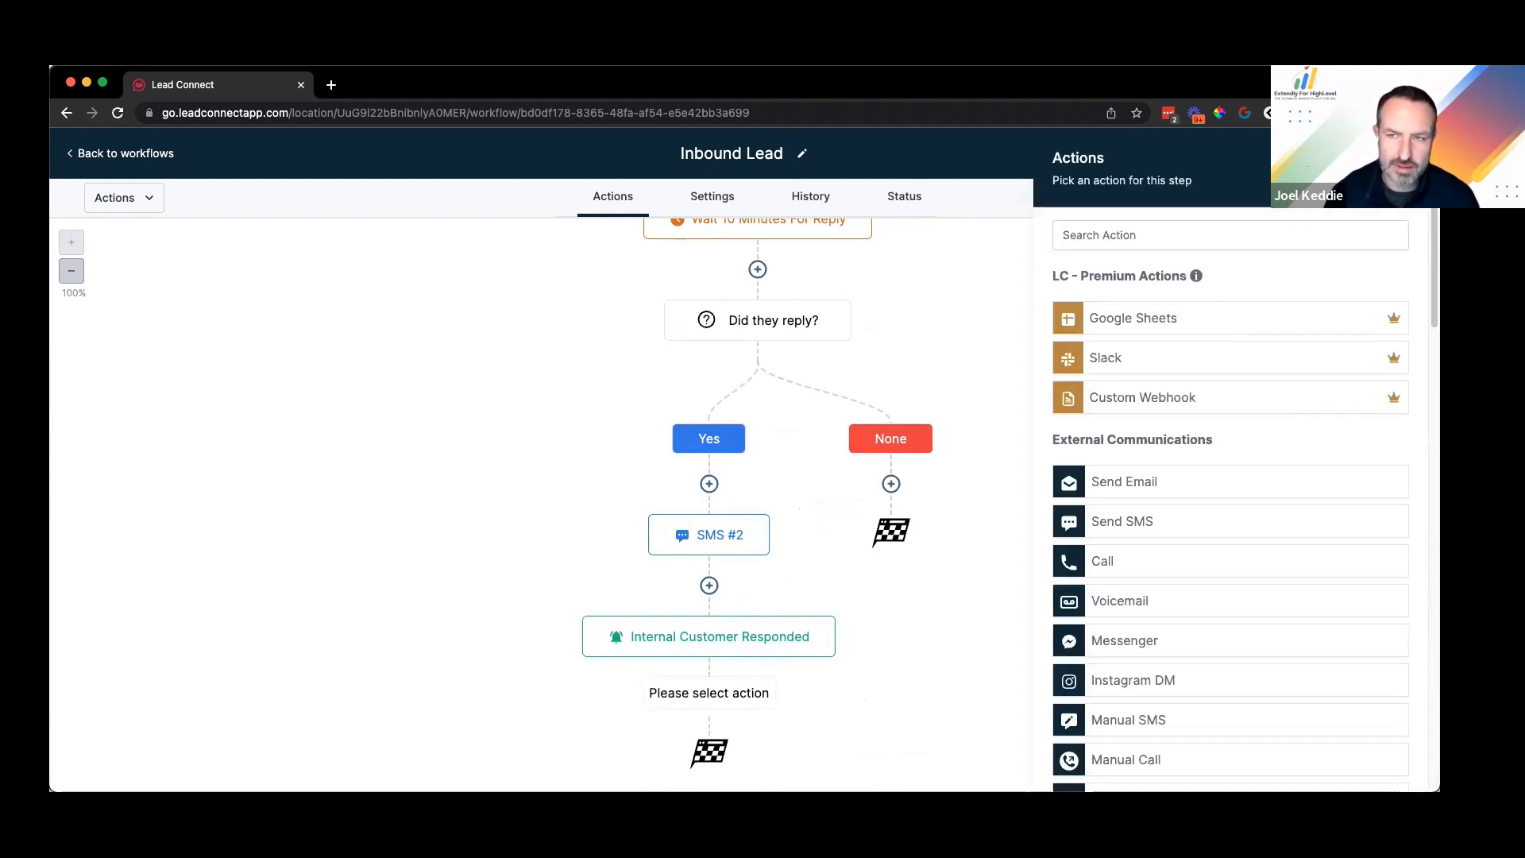
click(1181, 238)
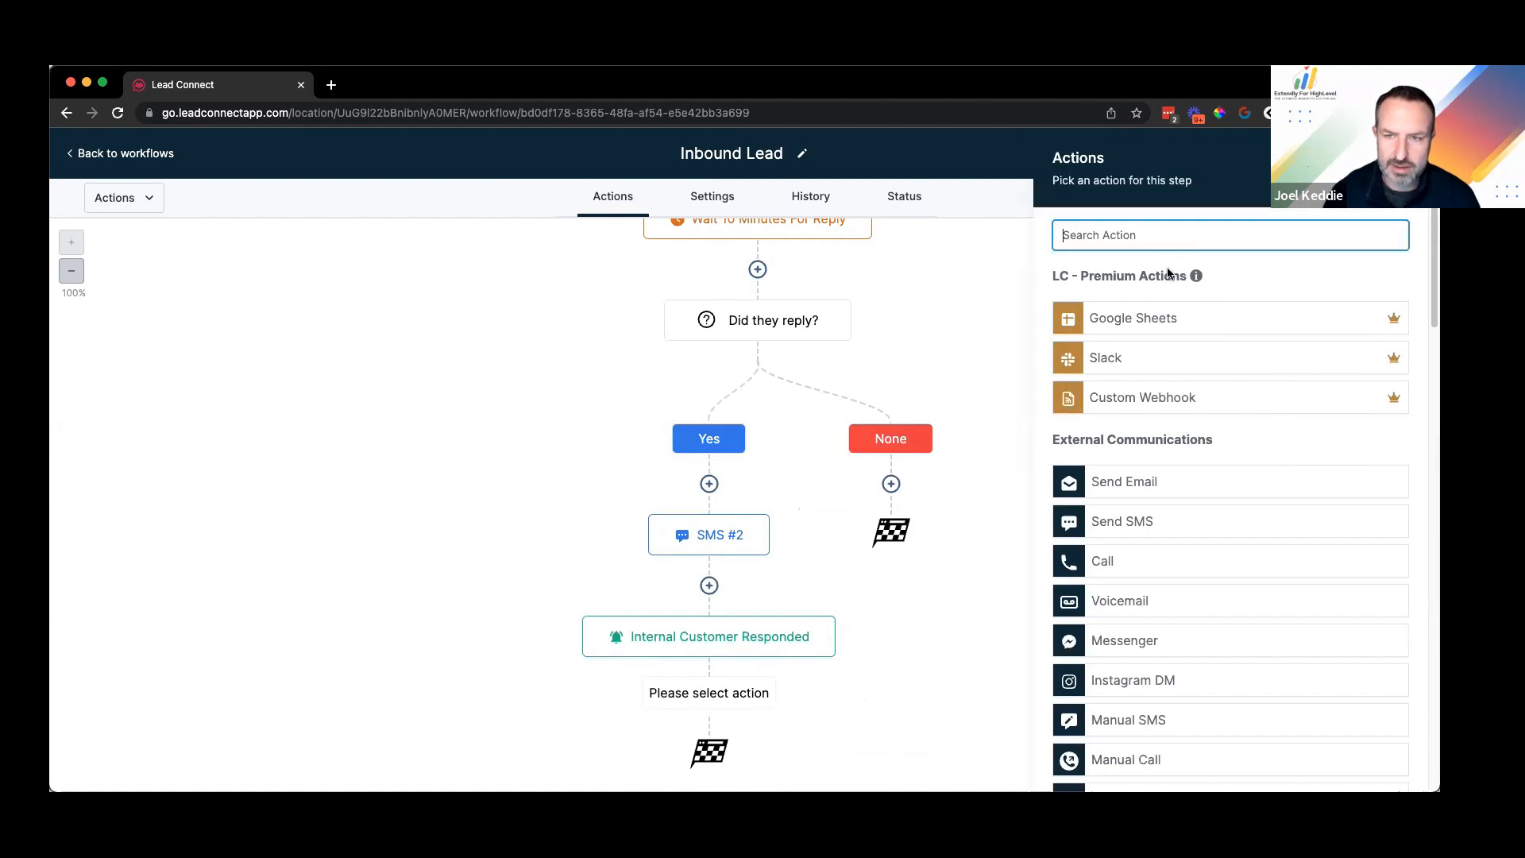
text(add)
click(1128, 305)
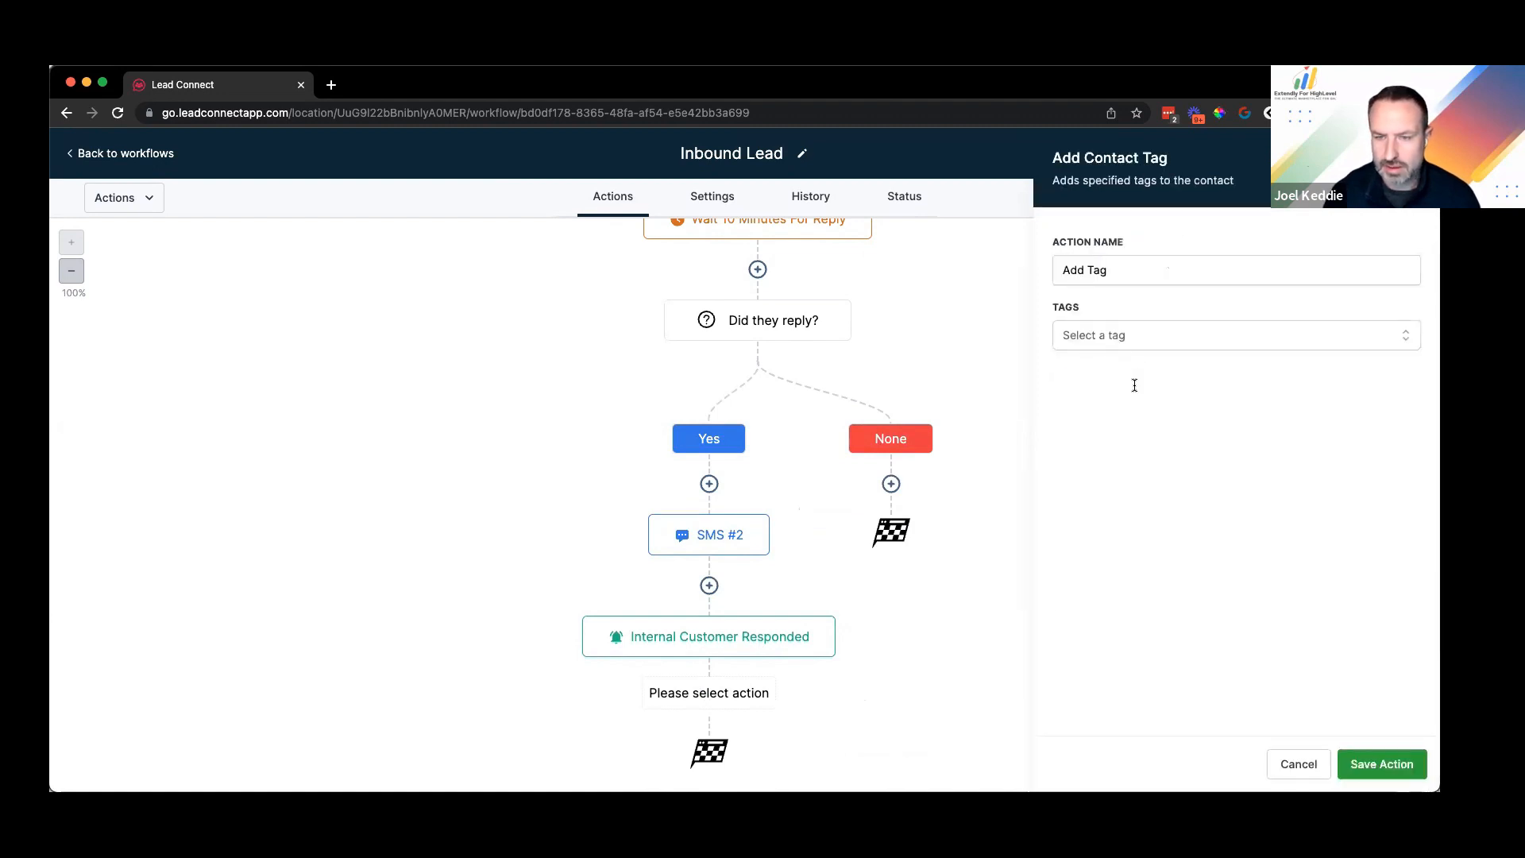
Step: Create the new webchat-pending tag and apply it in the tag step
click(1134, 335)
text(web-)
key(BackSpace)
text(chat-pending)
click(1276, 429)
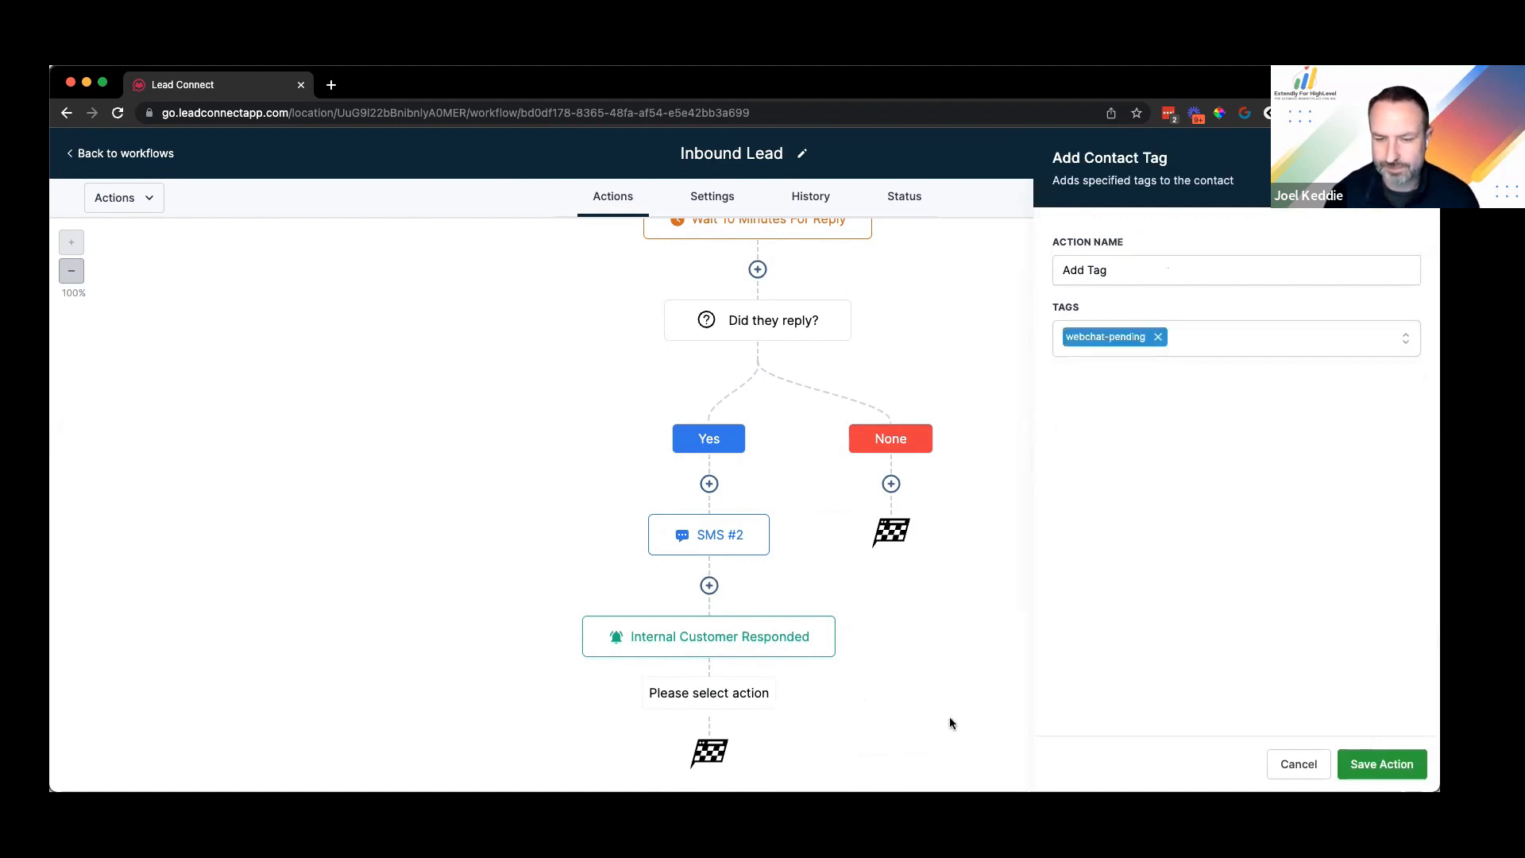
click(823, 656)
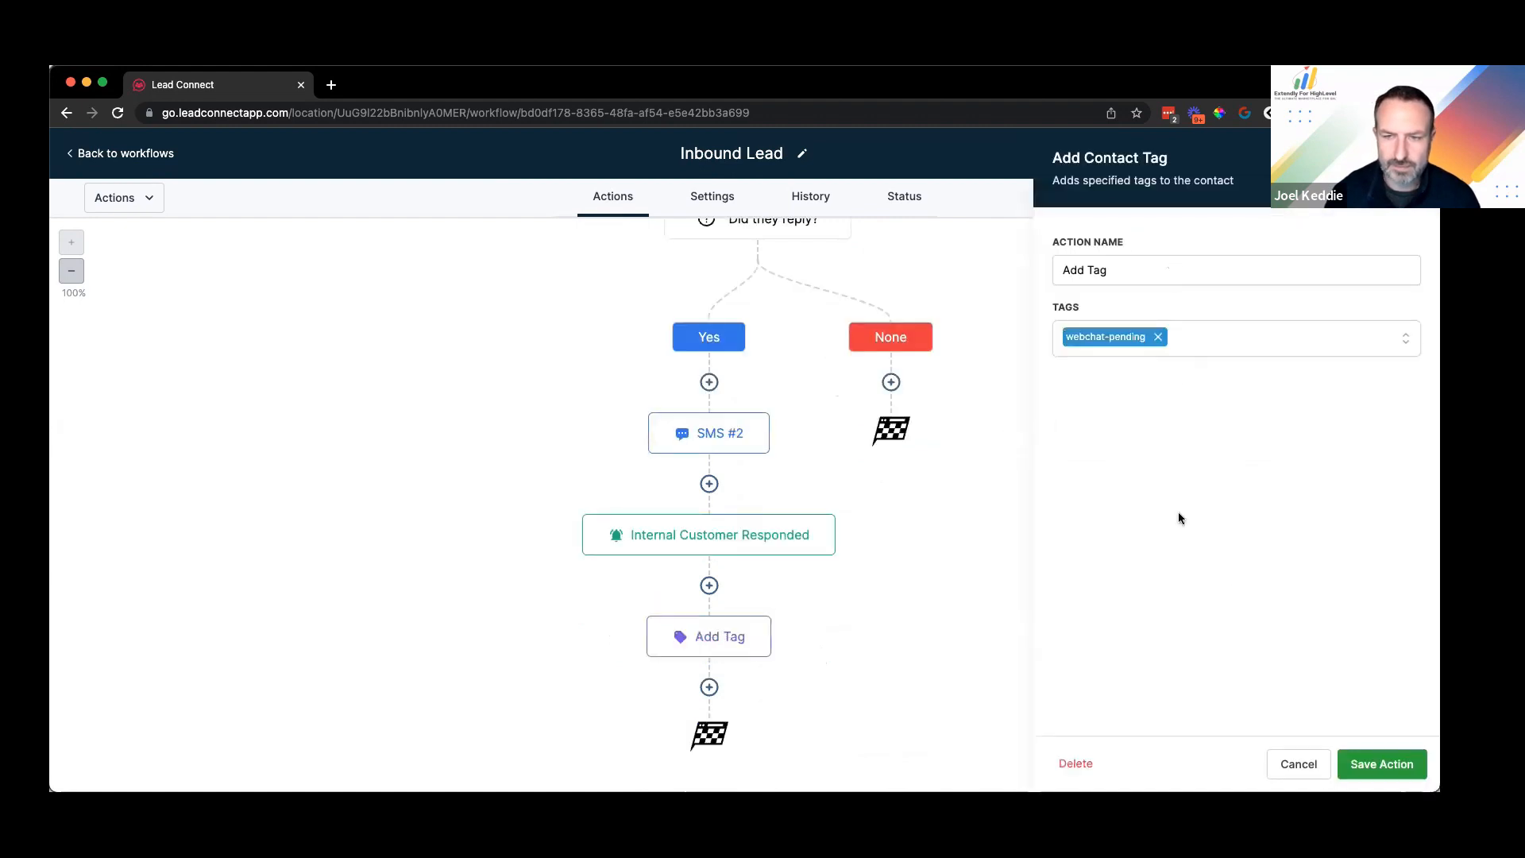
Step: Rename the tag step to 'Add Tag Webchat Pending' and save it
click(1142, 269)
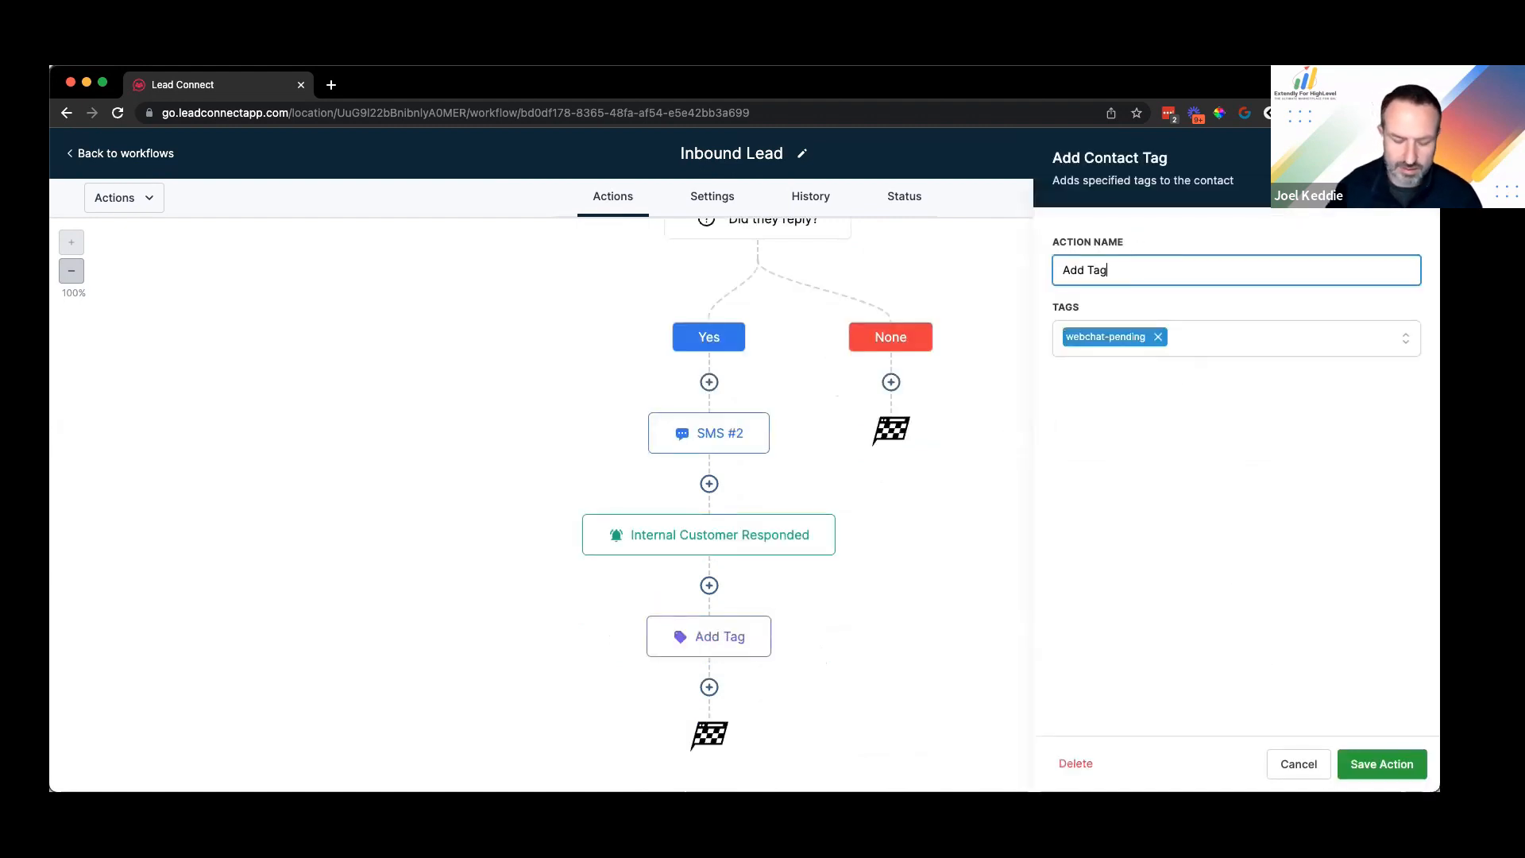
text(weh)
key(BackSpace)
text(bchat)
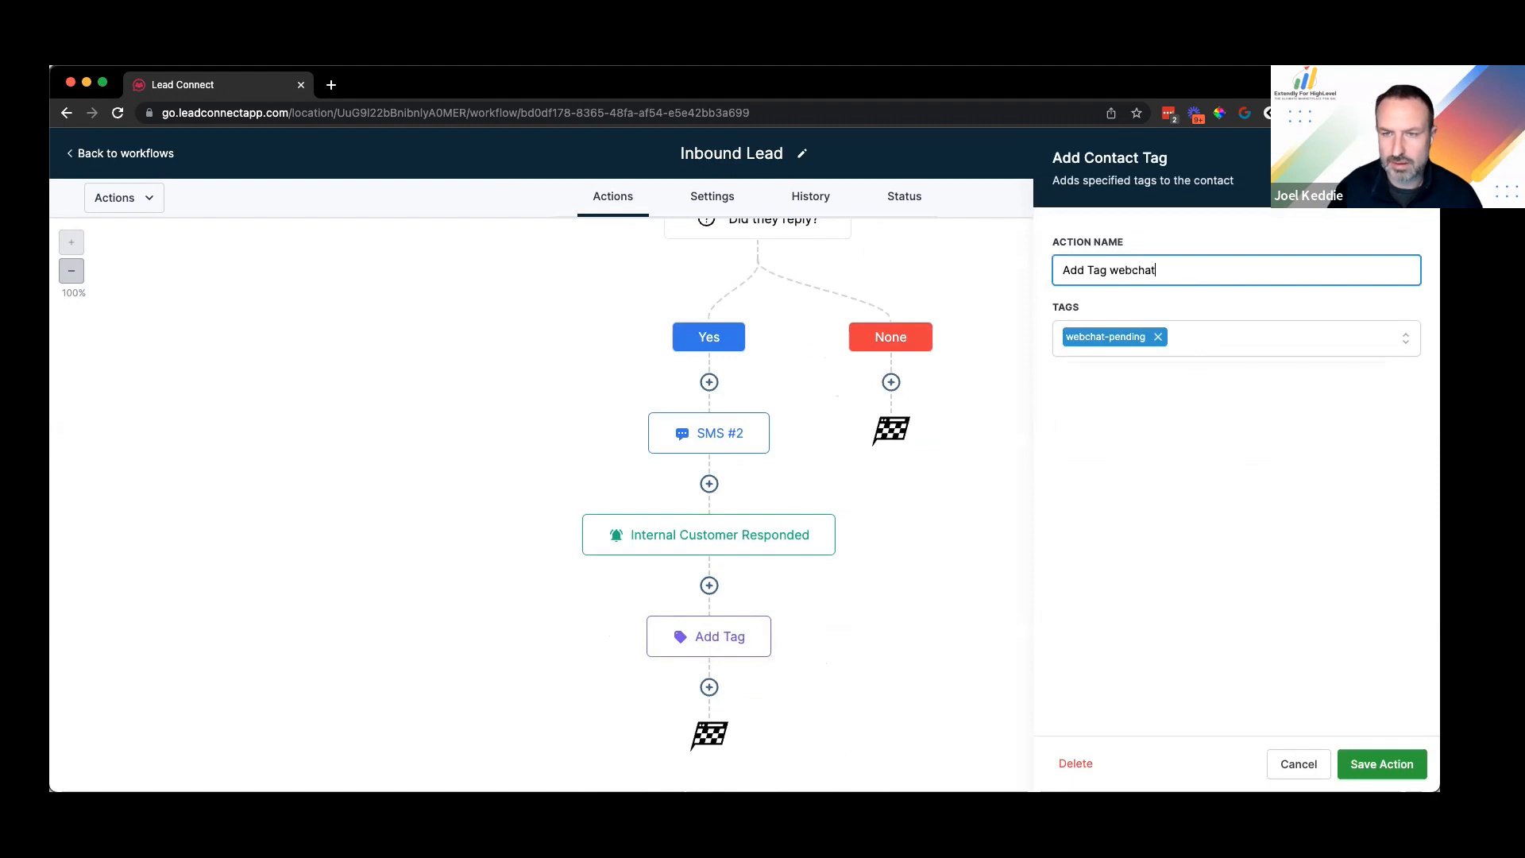
text( pending)
key(Return)
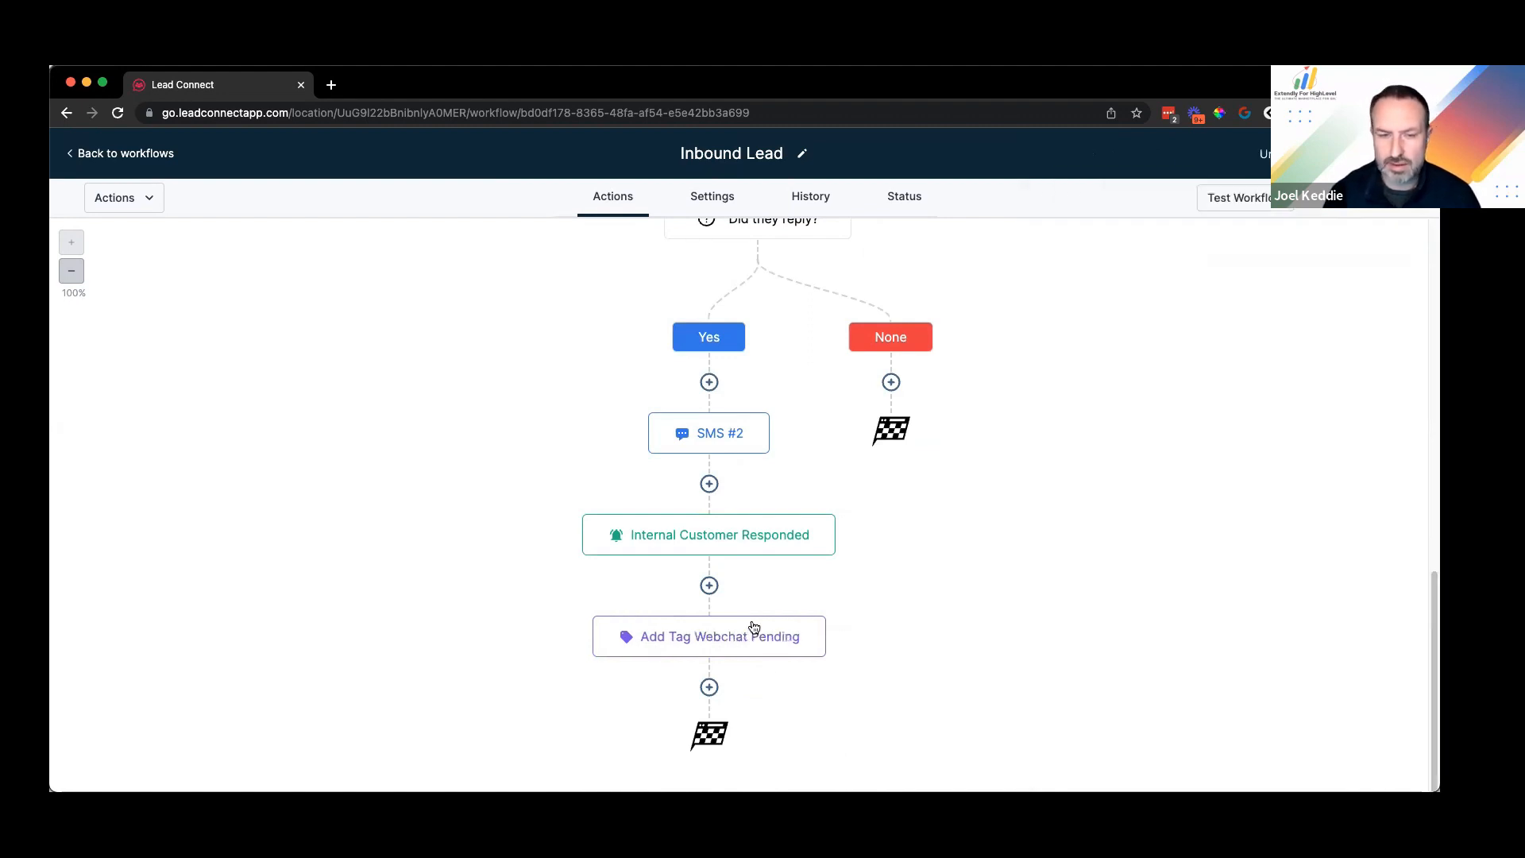
click(723, 636)
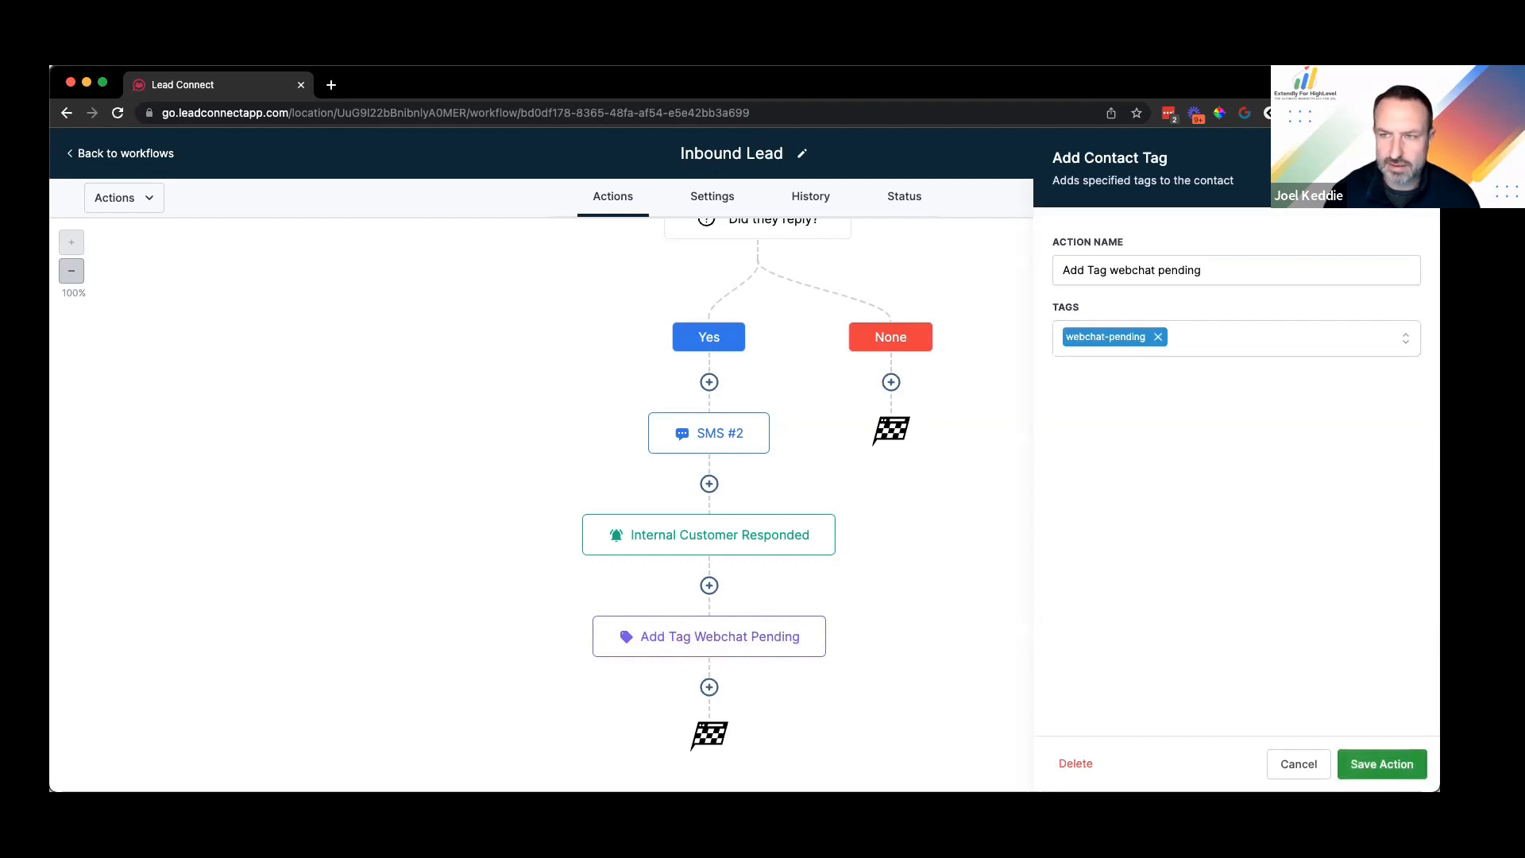
click(1383, 764)
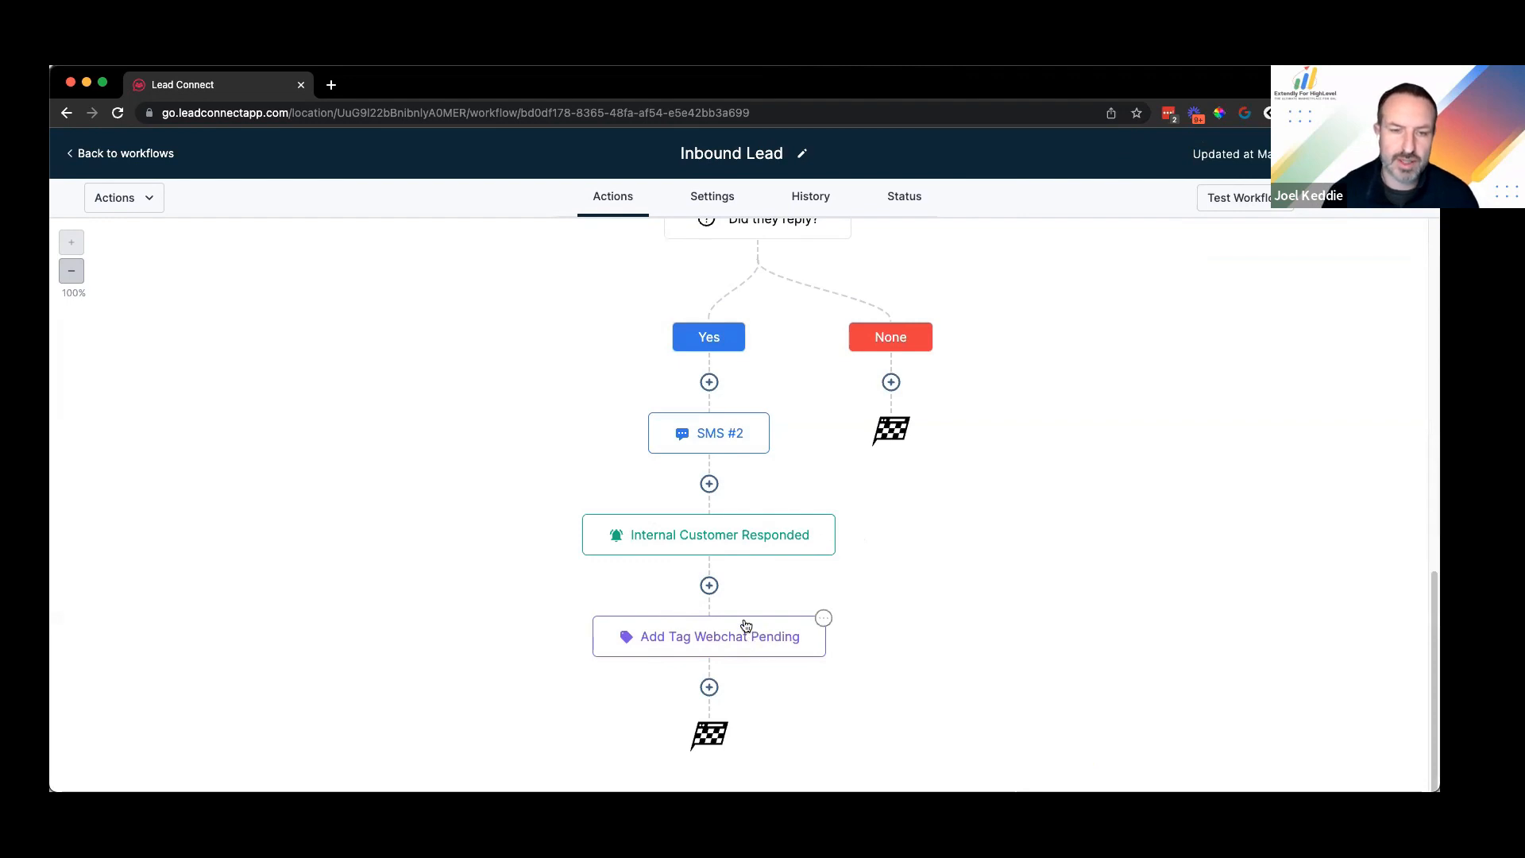
scroll(860, 512, up, 5)
scroll(817, 343, up, 2)
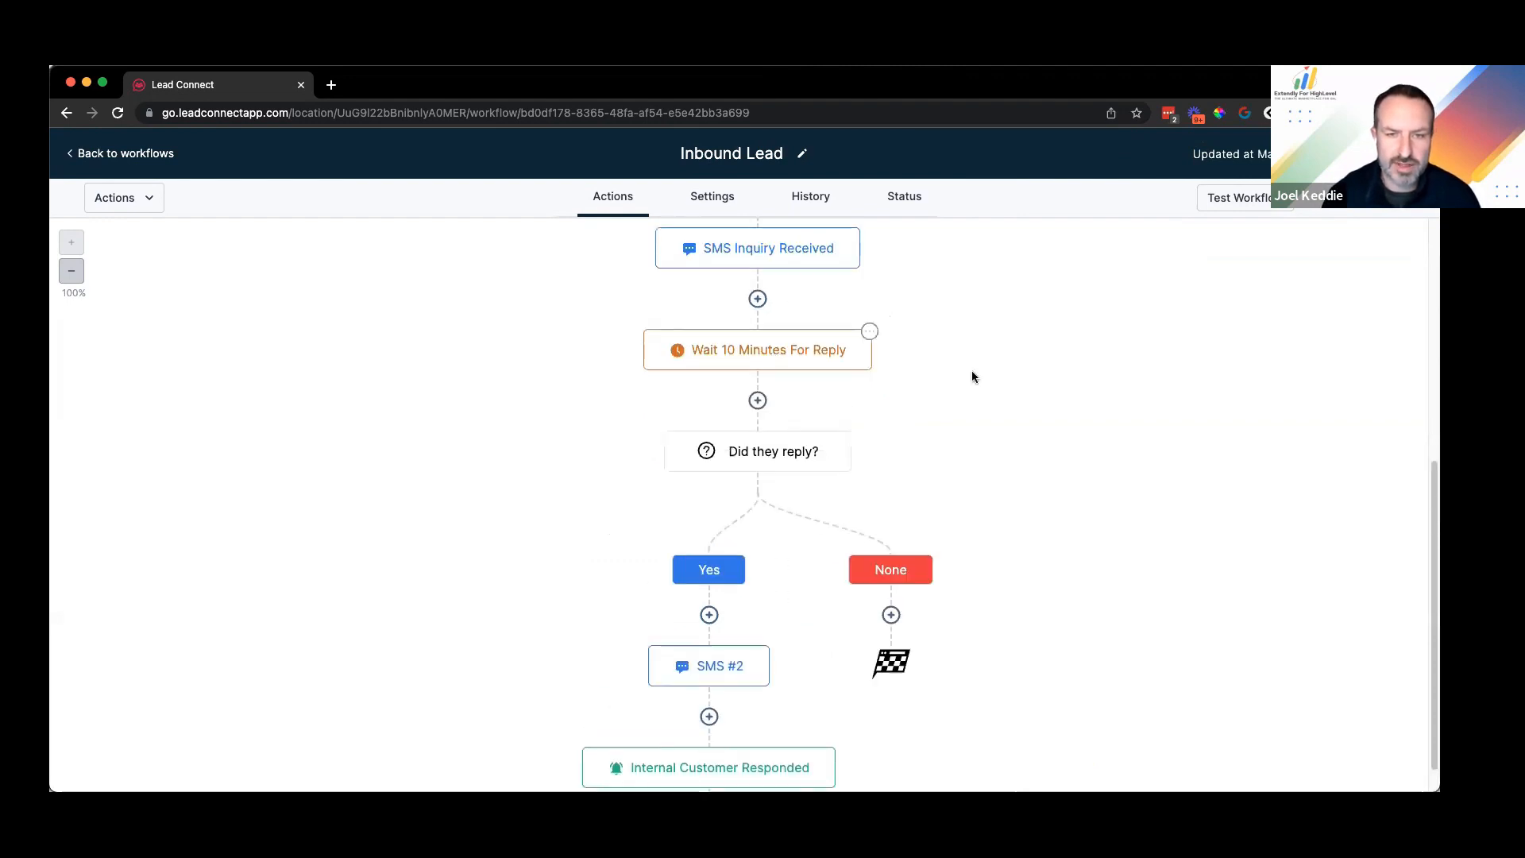
Step: Lower the wait step's timeout from 10 to 3 minutes and rename it 'Wait 3 Minutes For Reply'
click(832, 346)
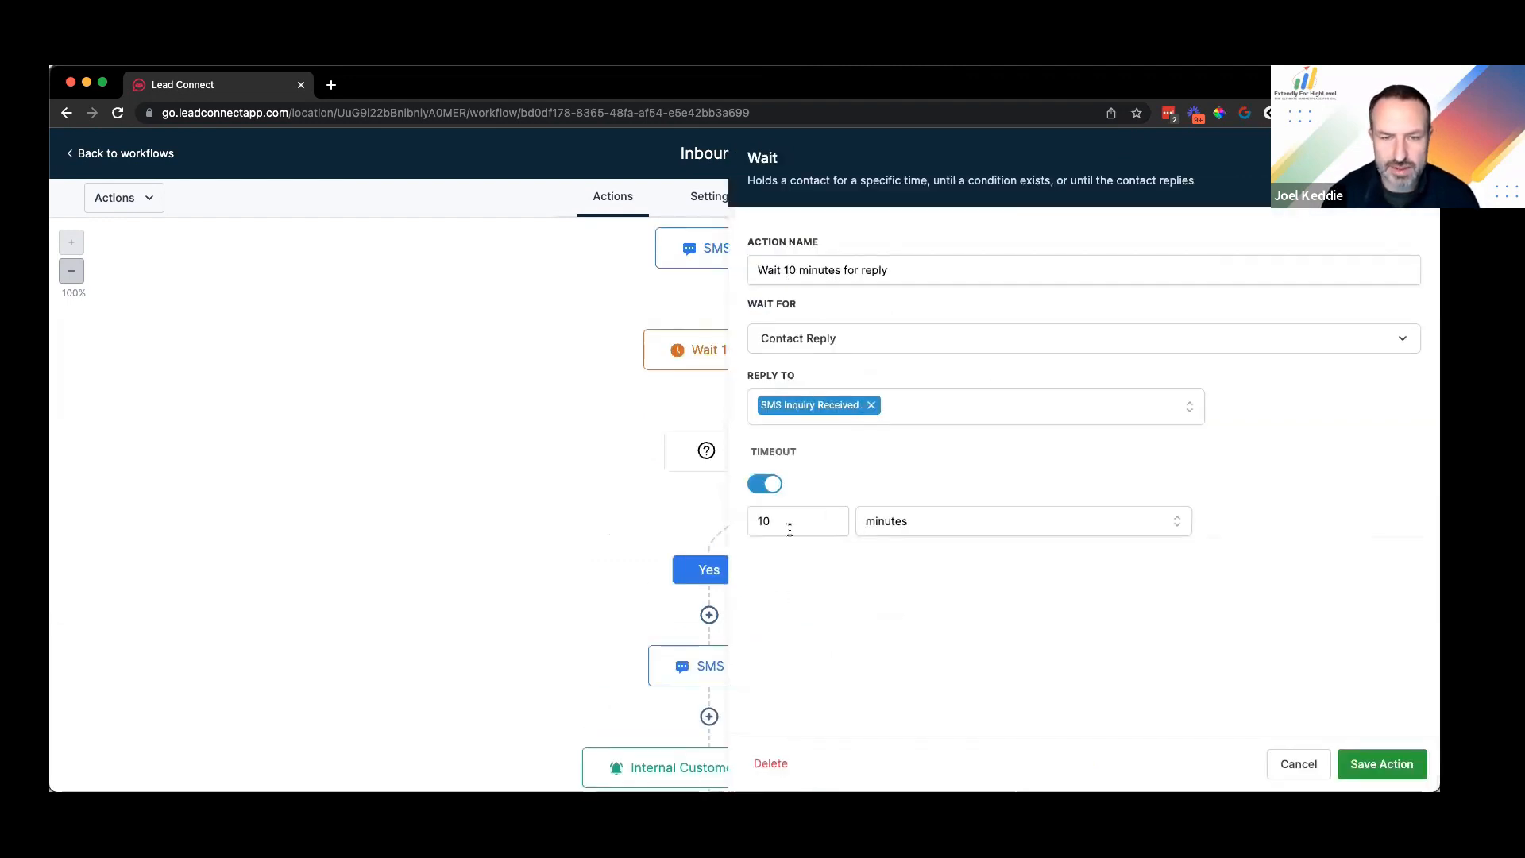
click(833, 526)
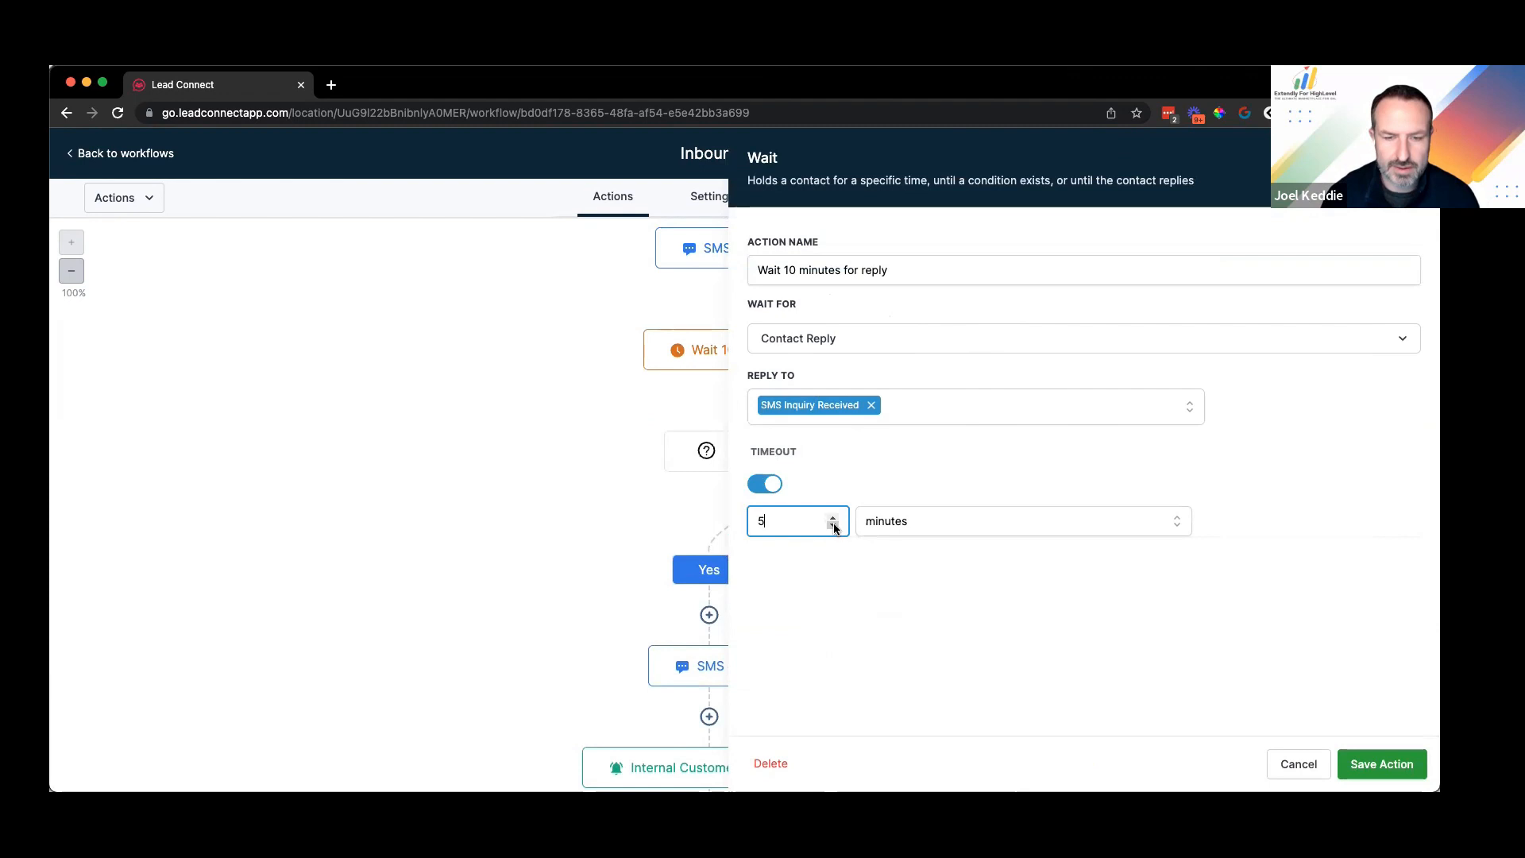
click(832, 526)
click(833, 526)
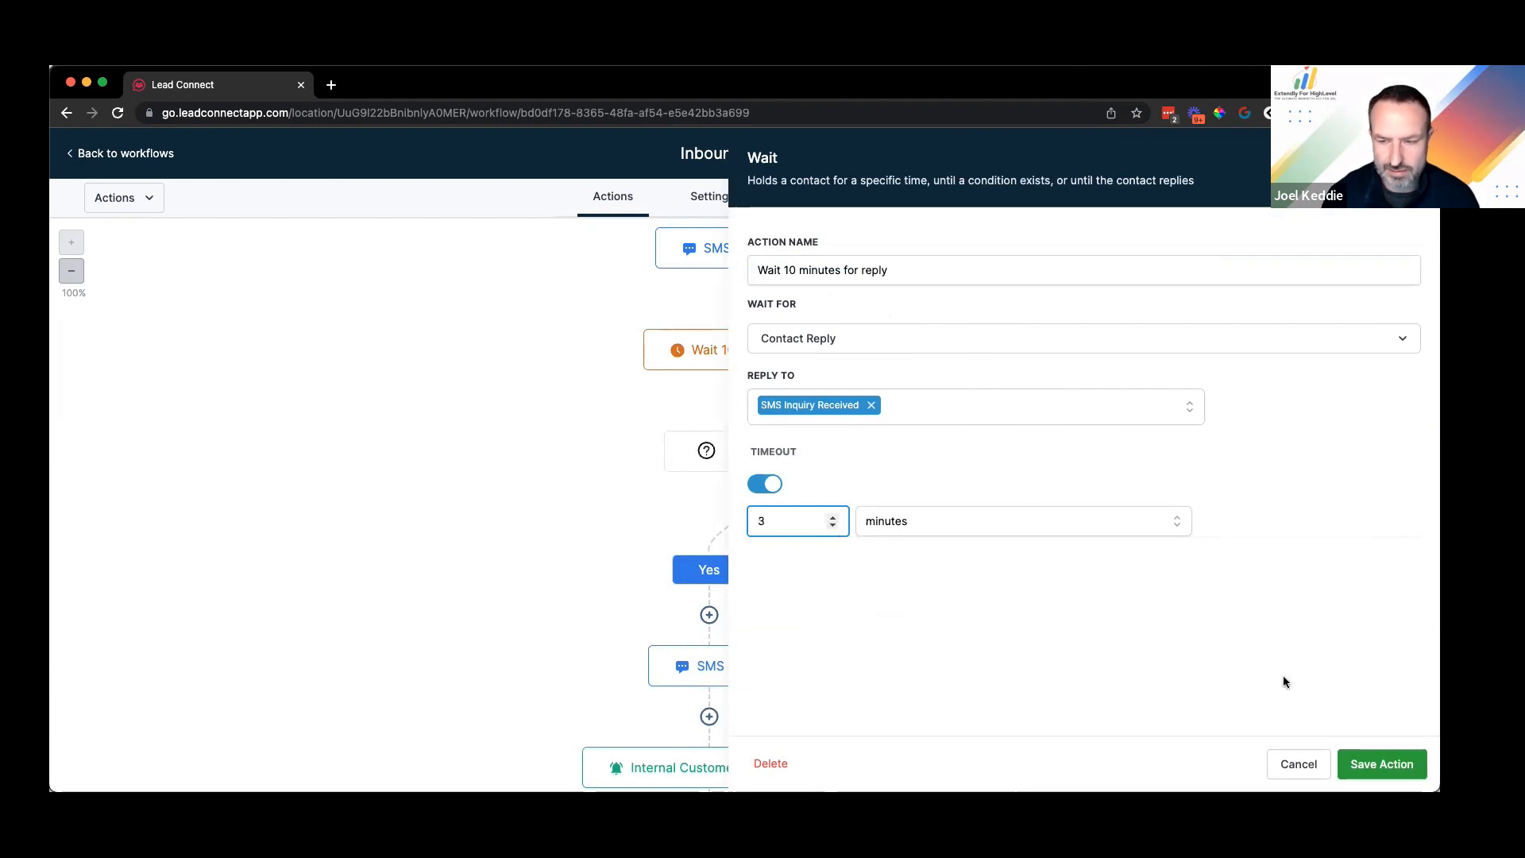
double_click(788, 271)
text(3)
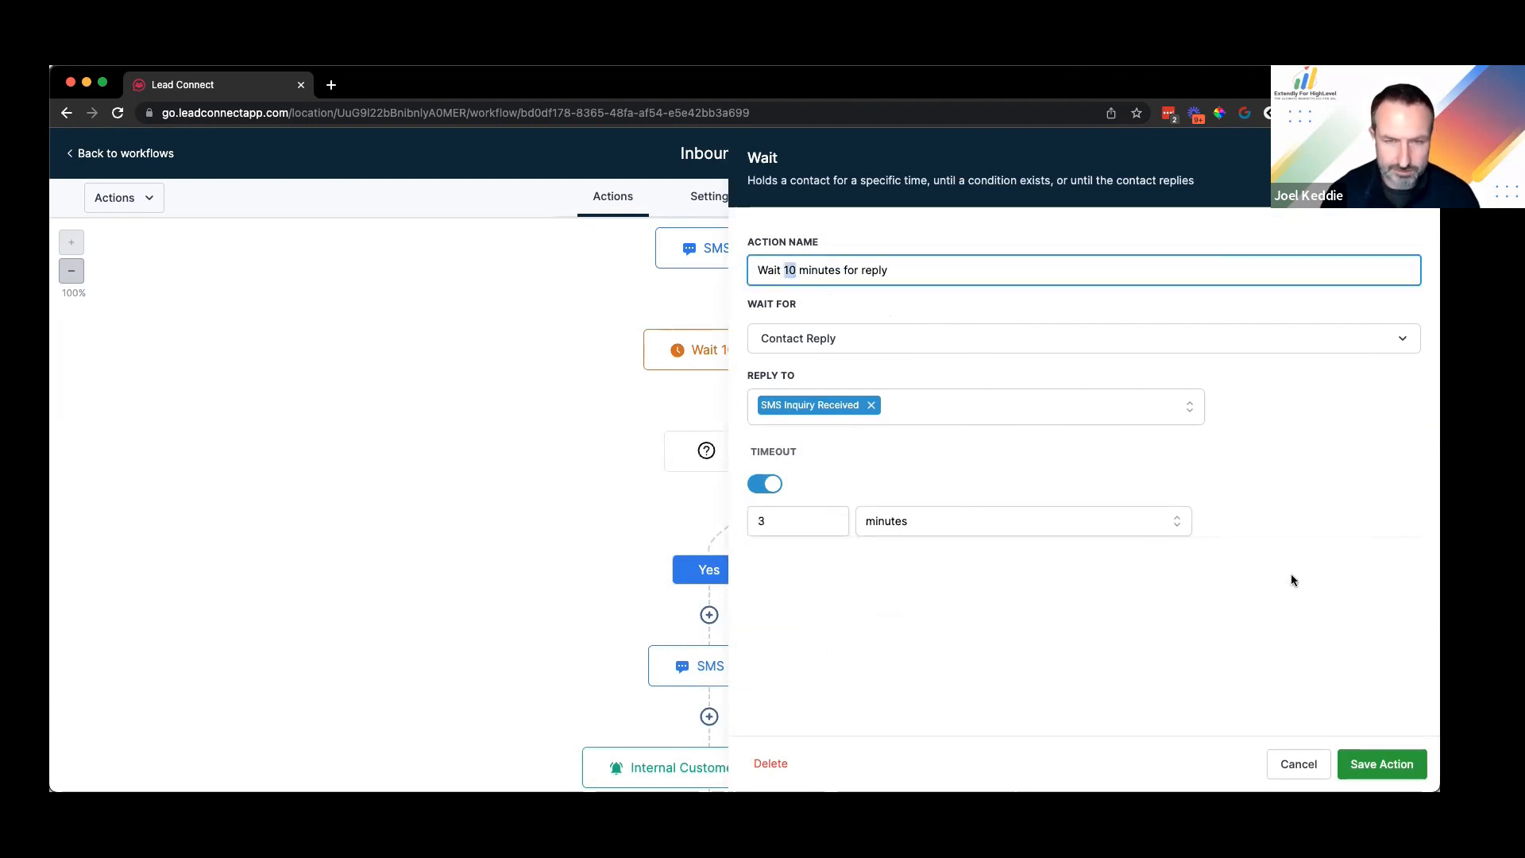
click(1376, 768)
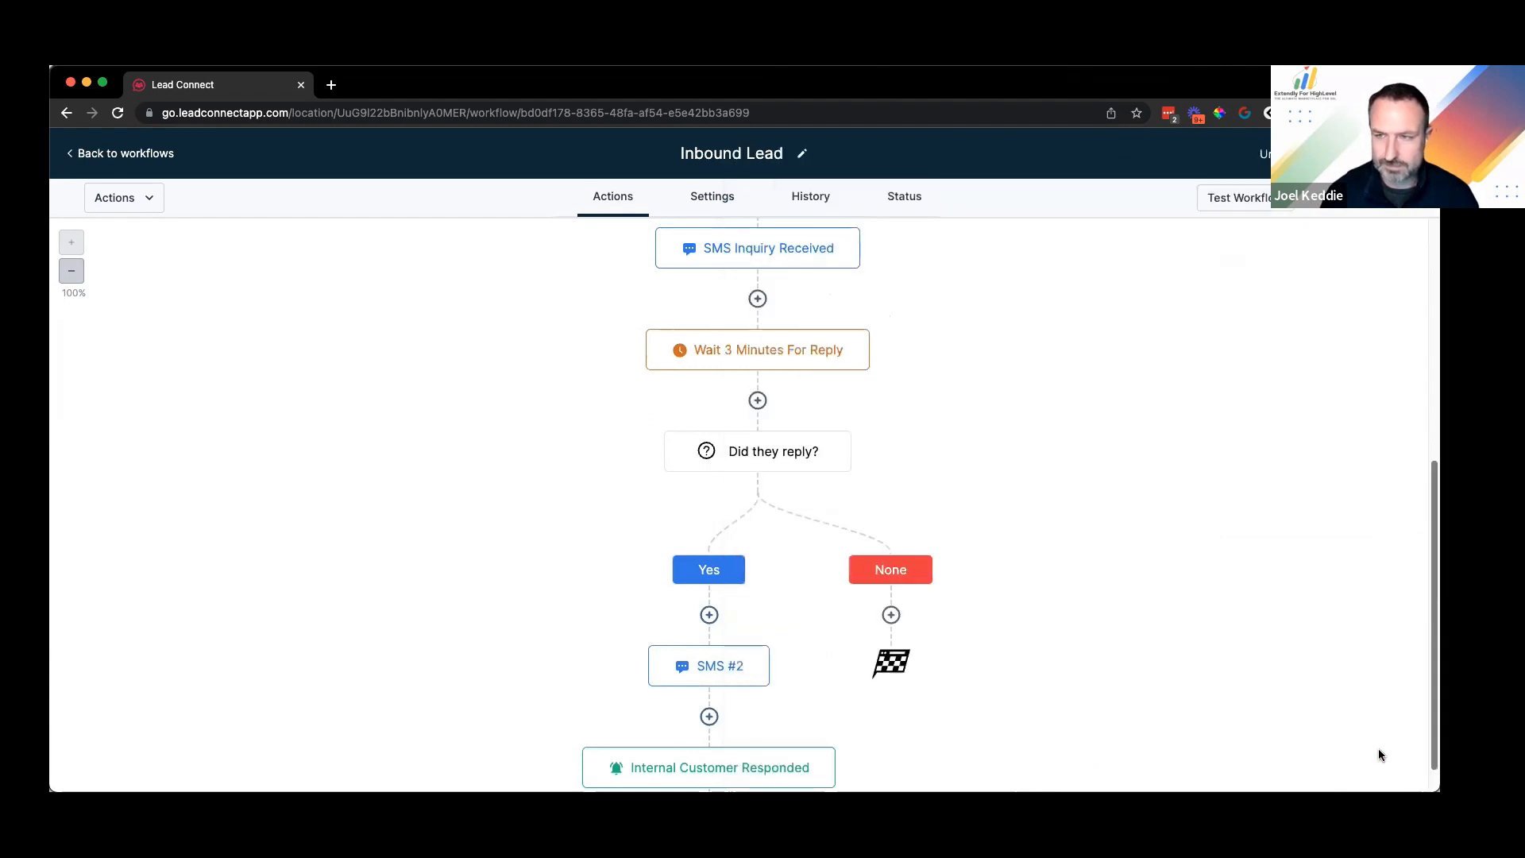
click(946, 545)
scroll(1033, 488, down, 3)
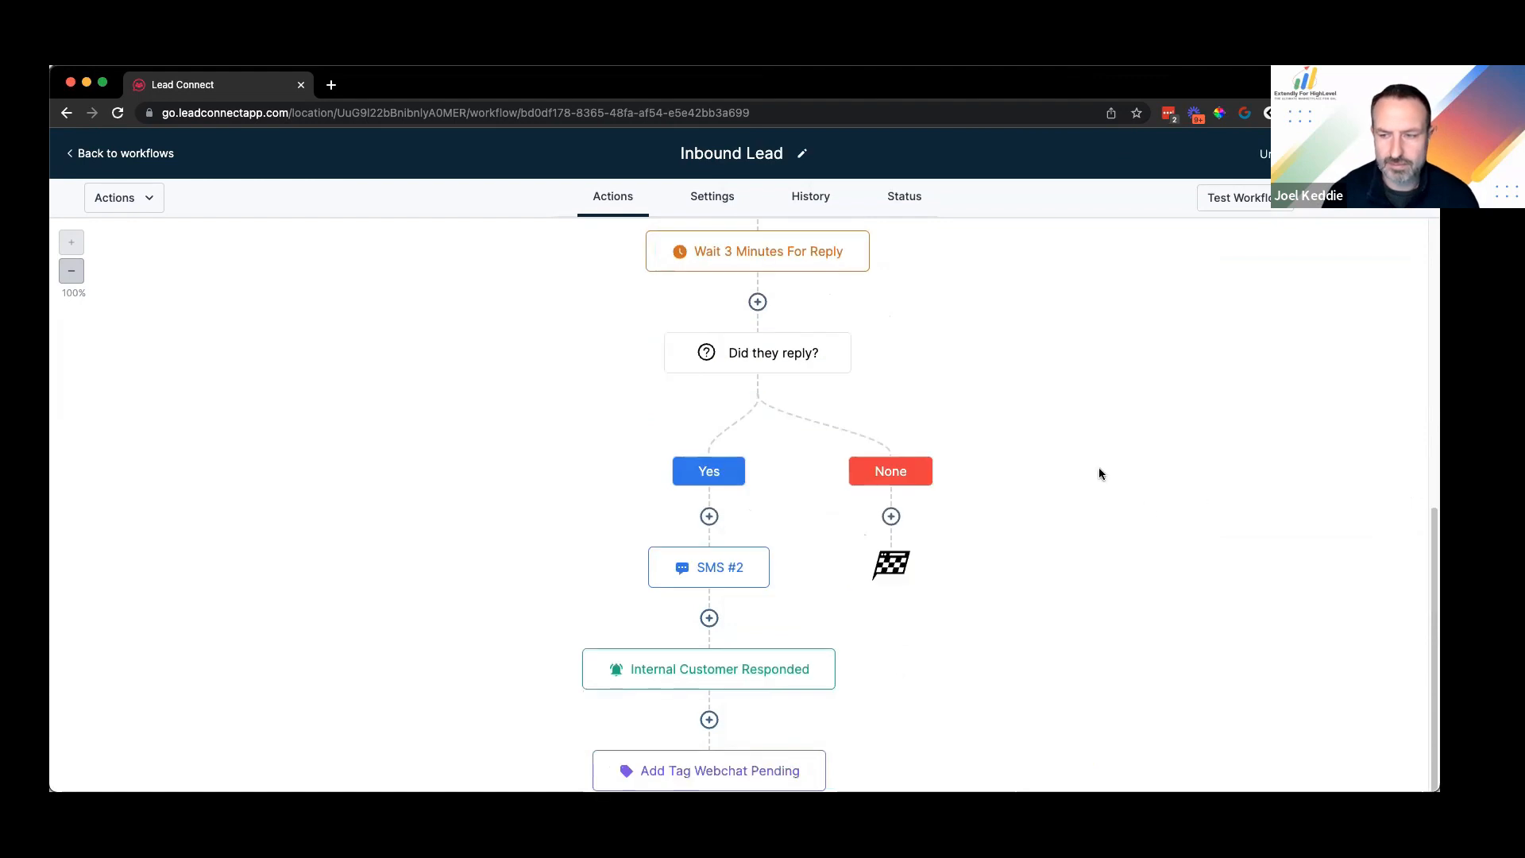
scroll(770, 408, down, 3)
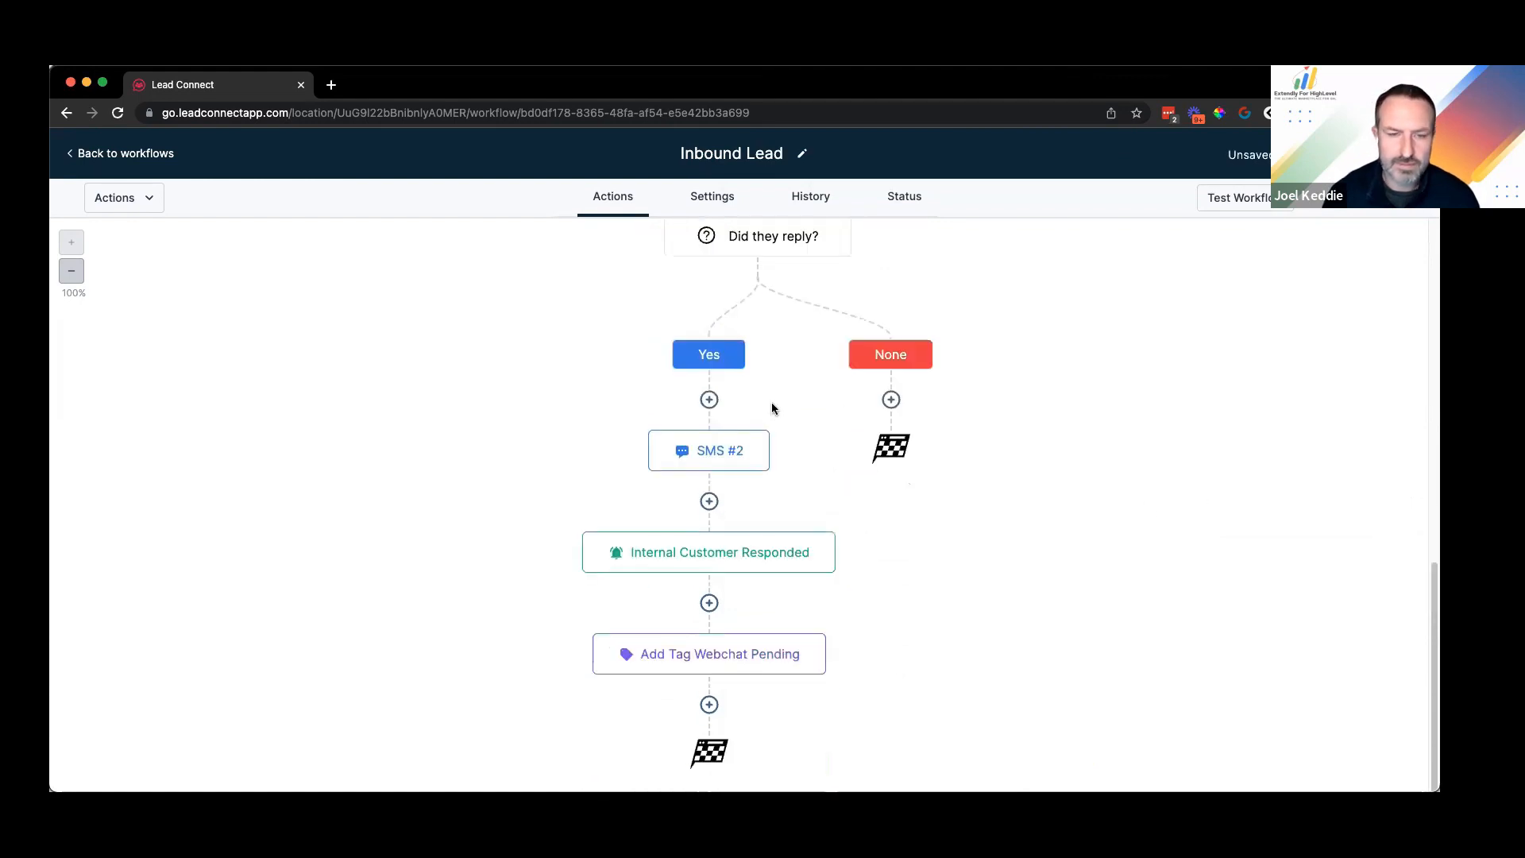
scroll(709, 429, up, 7)
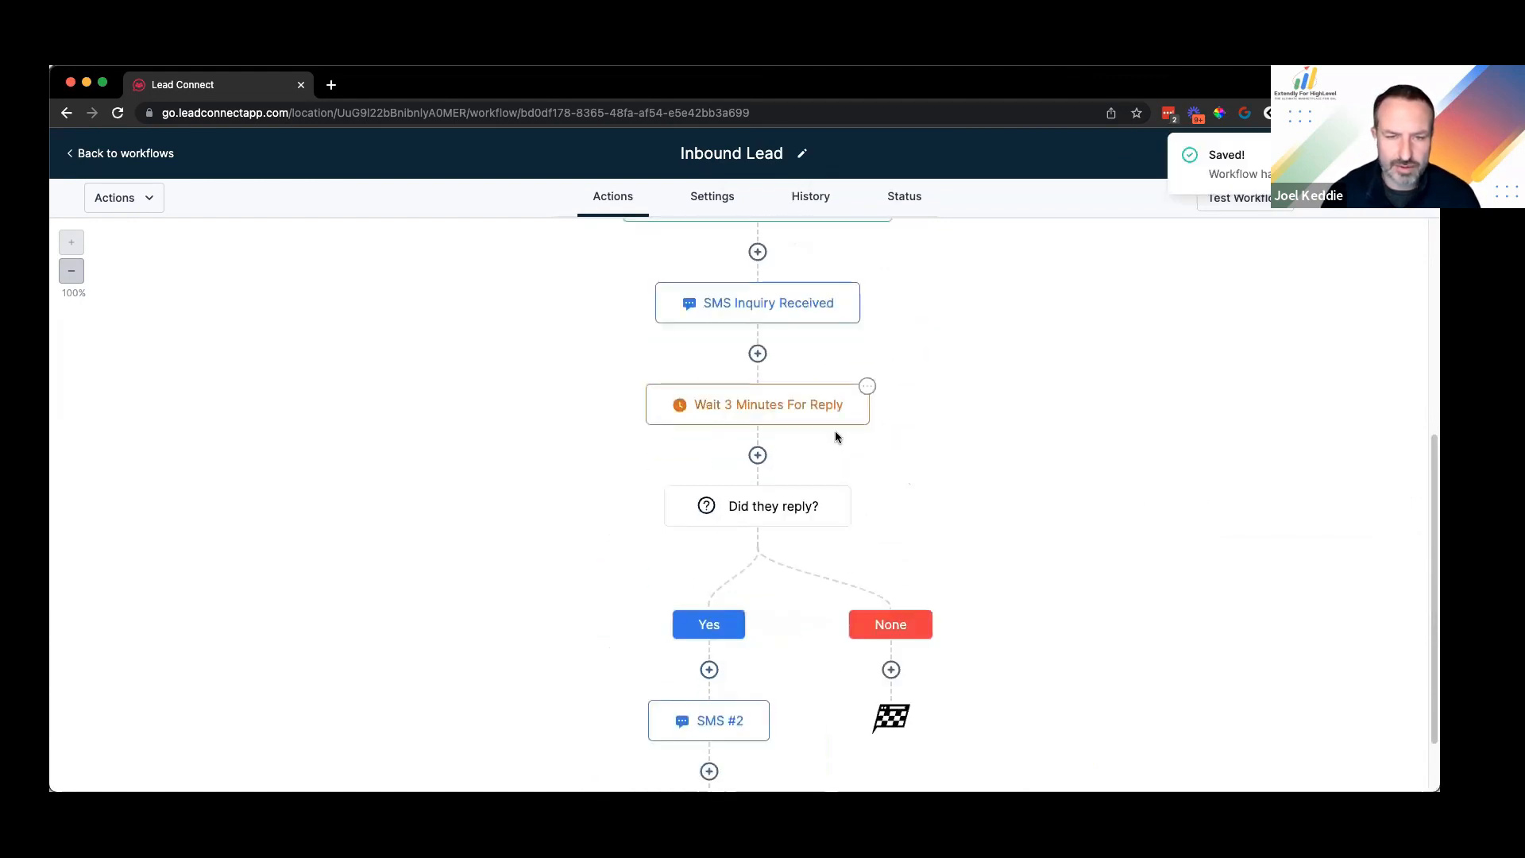
scroll(723, 317, down, 5)
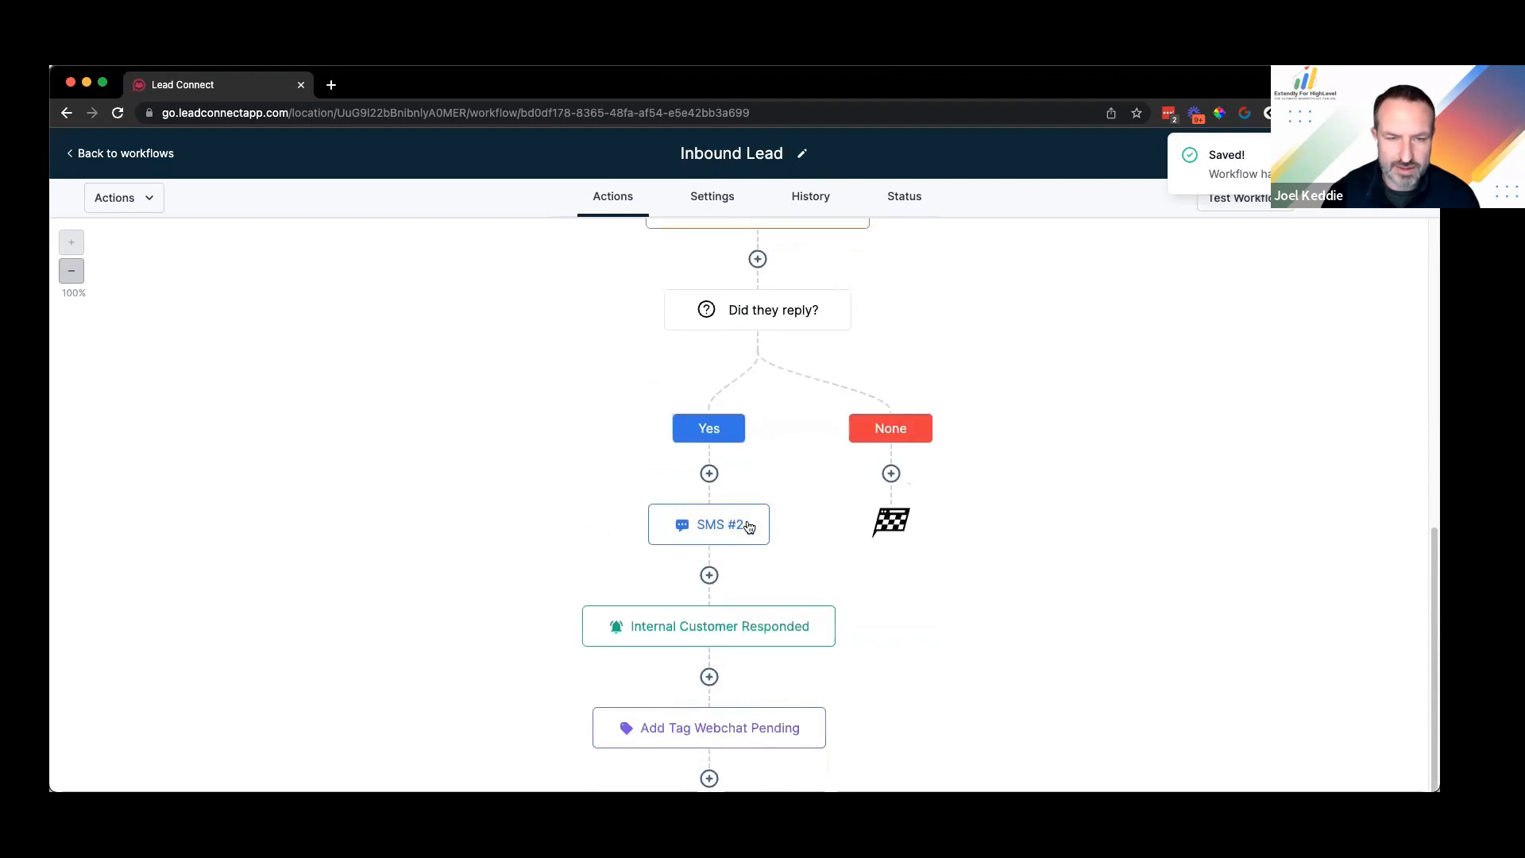
scroll(736, 442, down, 2)
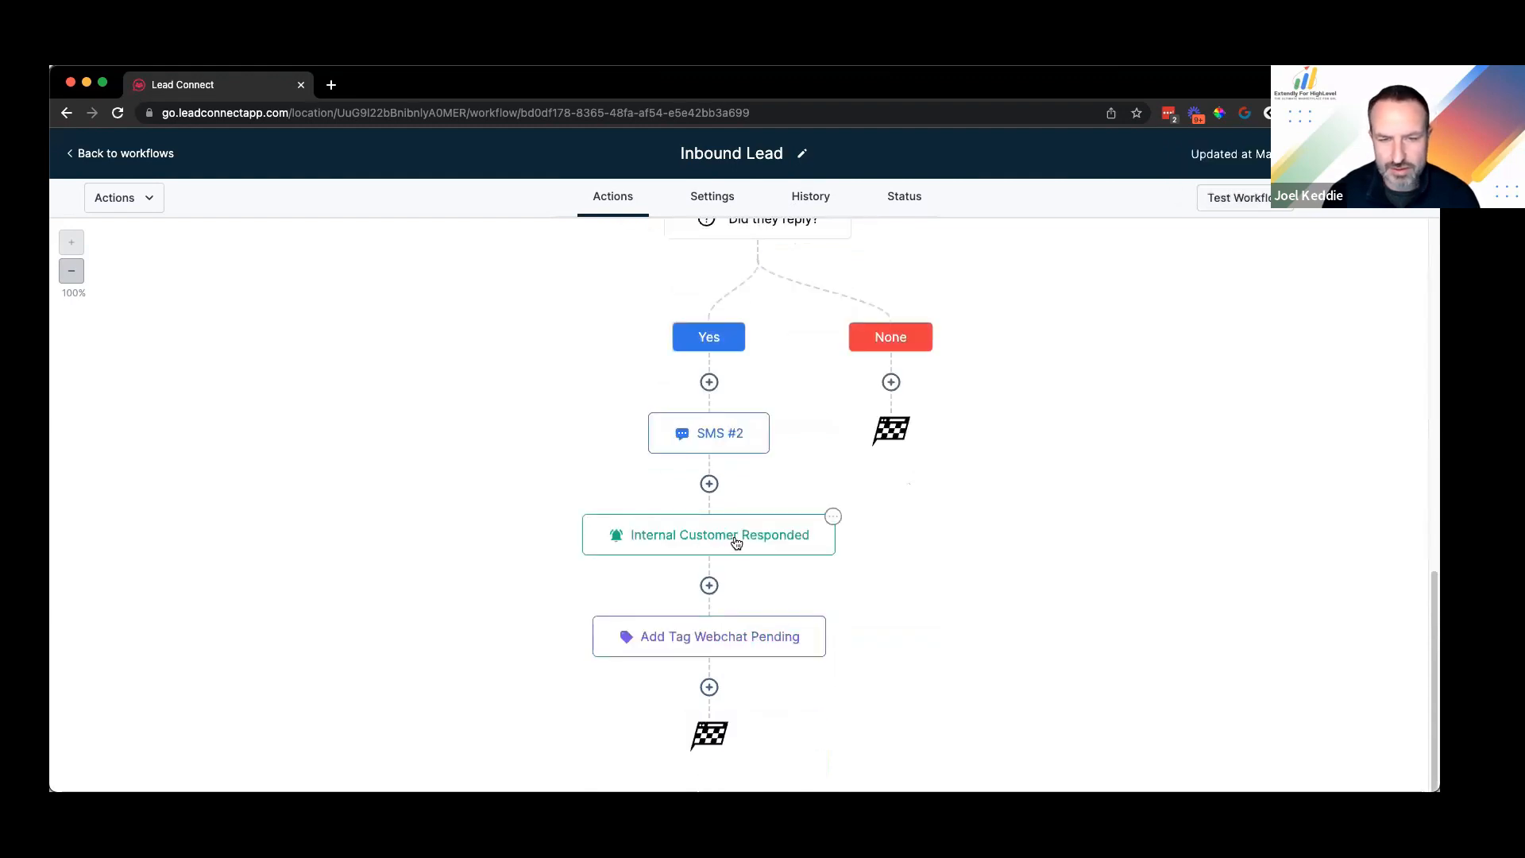
Step: Rename the Internal Customer Responded notification to 'Internal SMS To [team member] - Customer Responded' and save
click(725, 538)
drag(1103, 270, 1264, 274)
text(SMS)
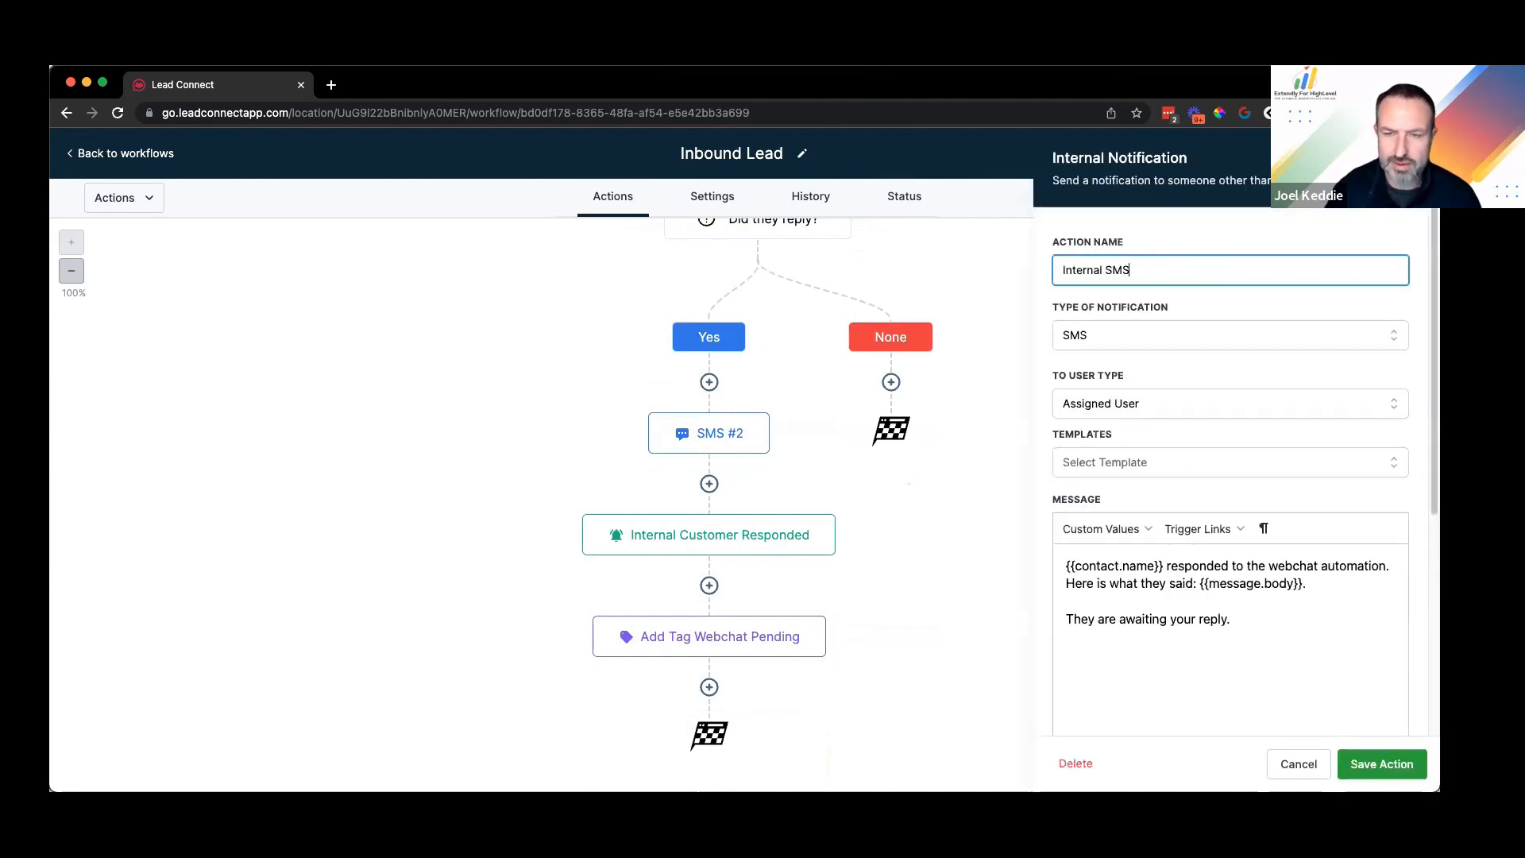
text( To Joel - Customer Responded)
click(1397, 761)
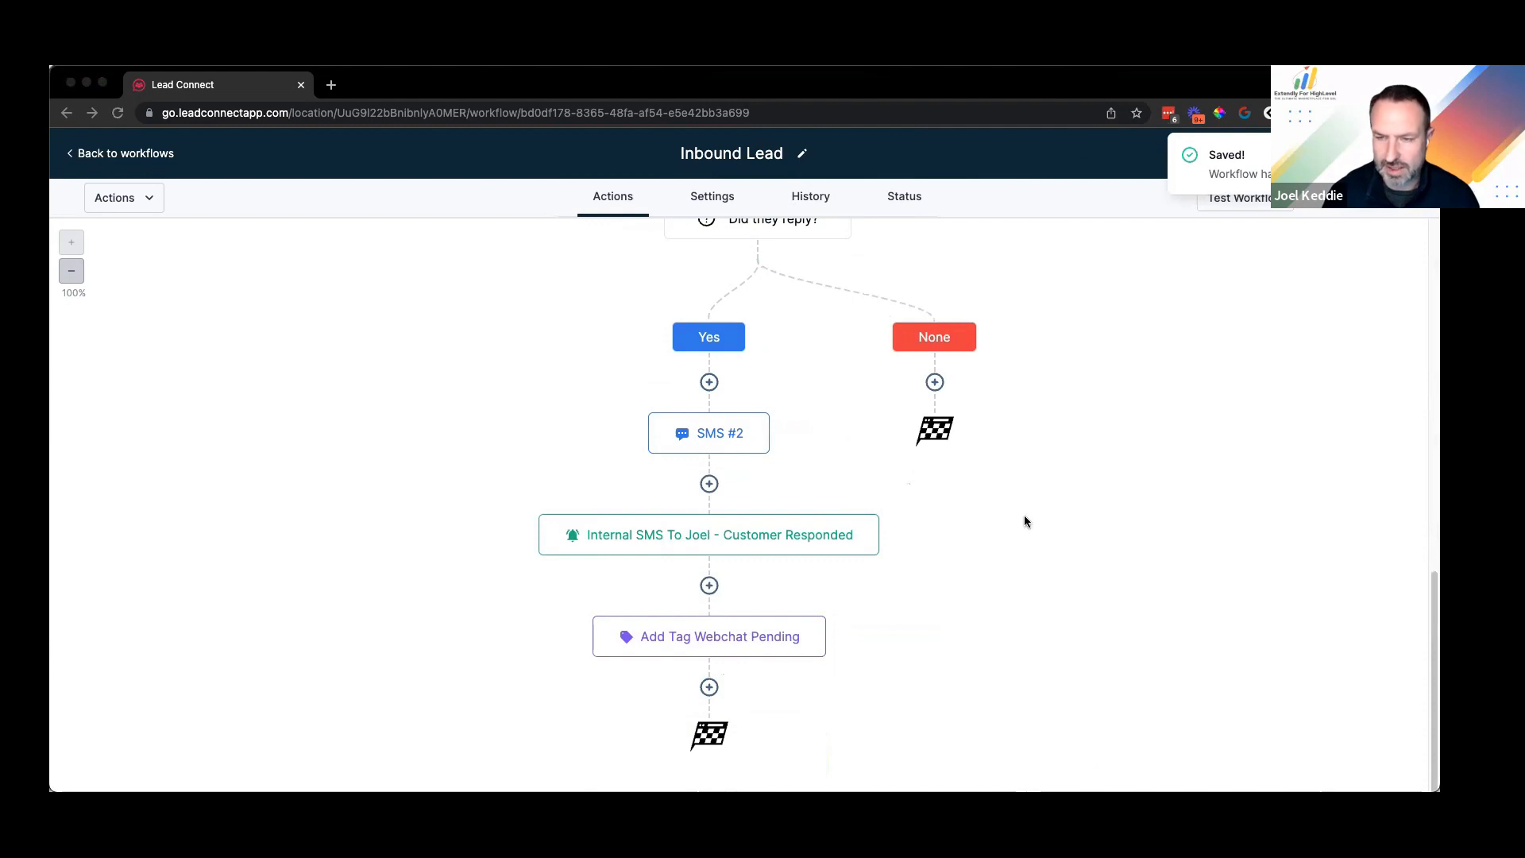
Step: Add a task titled 'Remove Pending Tag' with a reminder to remove the webchat-pending tag
click(710, 690)
text(t)
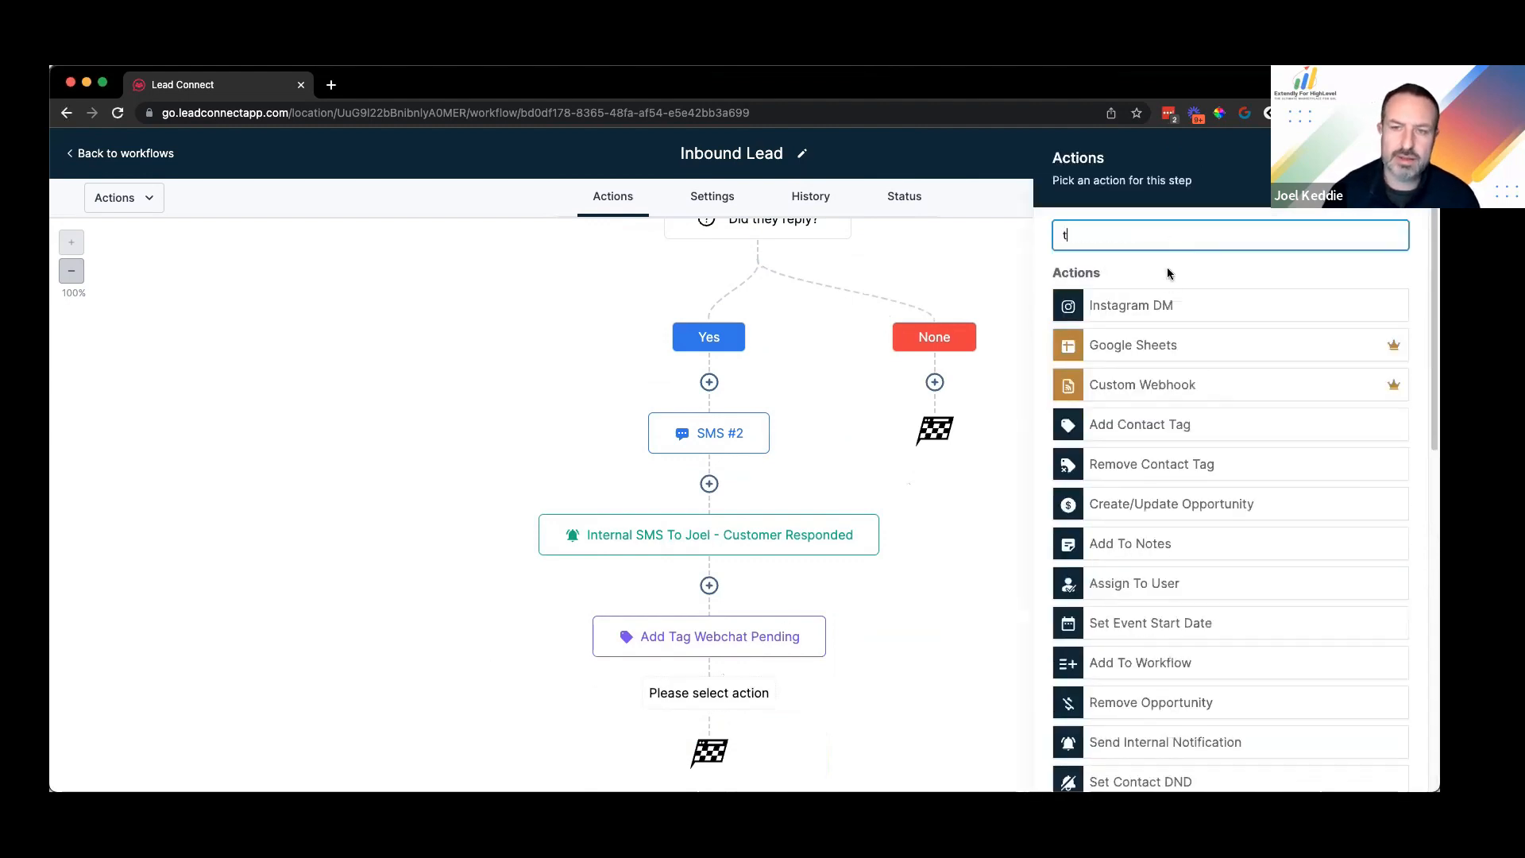
text(ask)
key(Return)
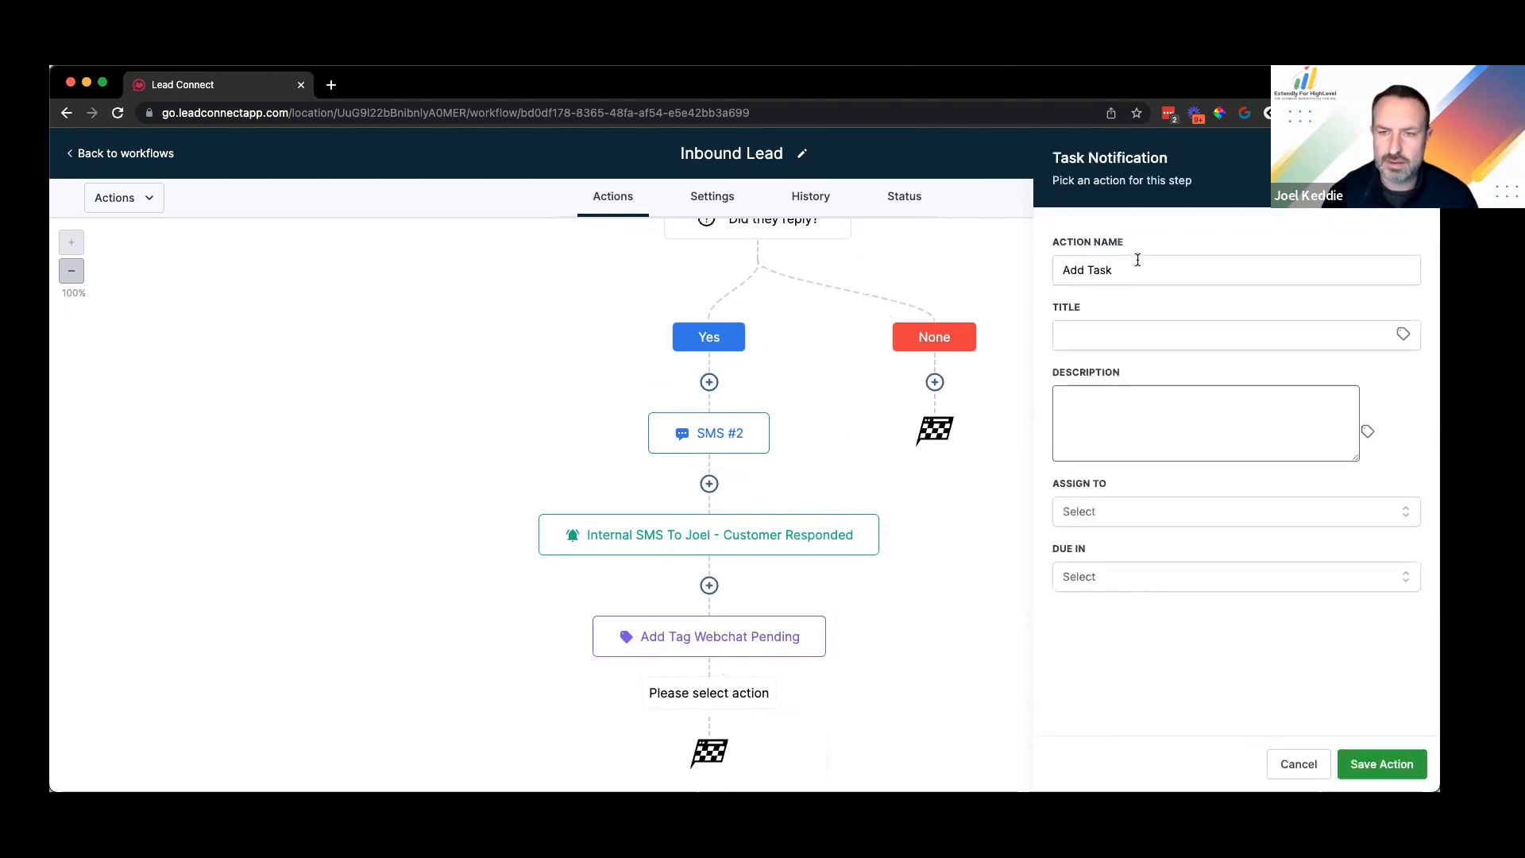
click(1104, 328)
text(Remove Pending Tag)
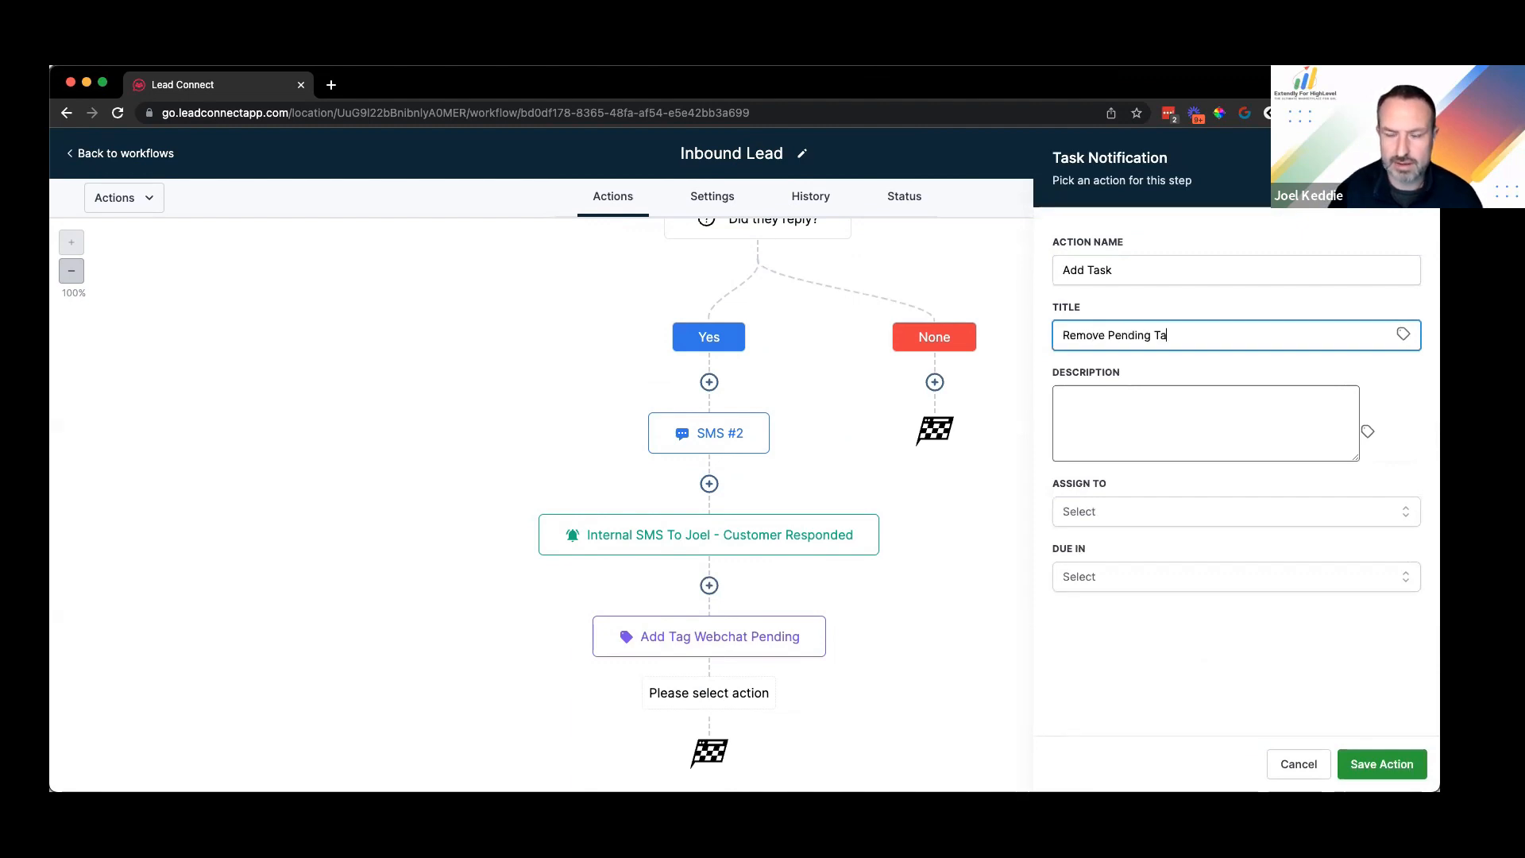
click(1192, 417)
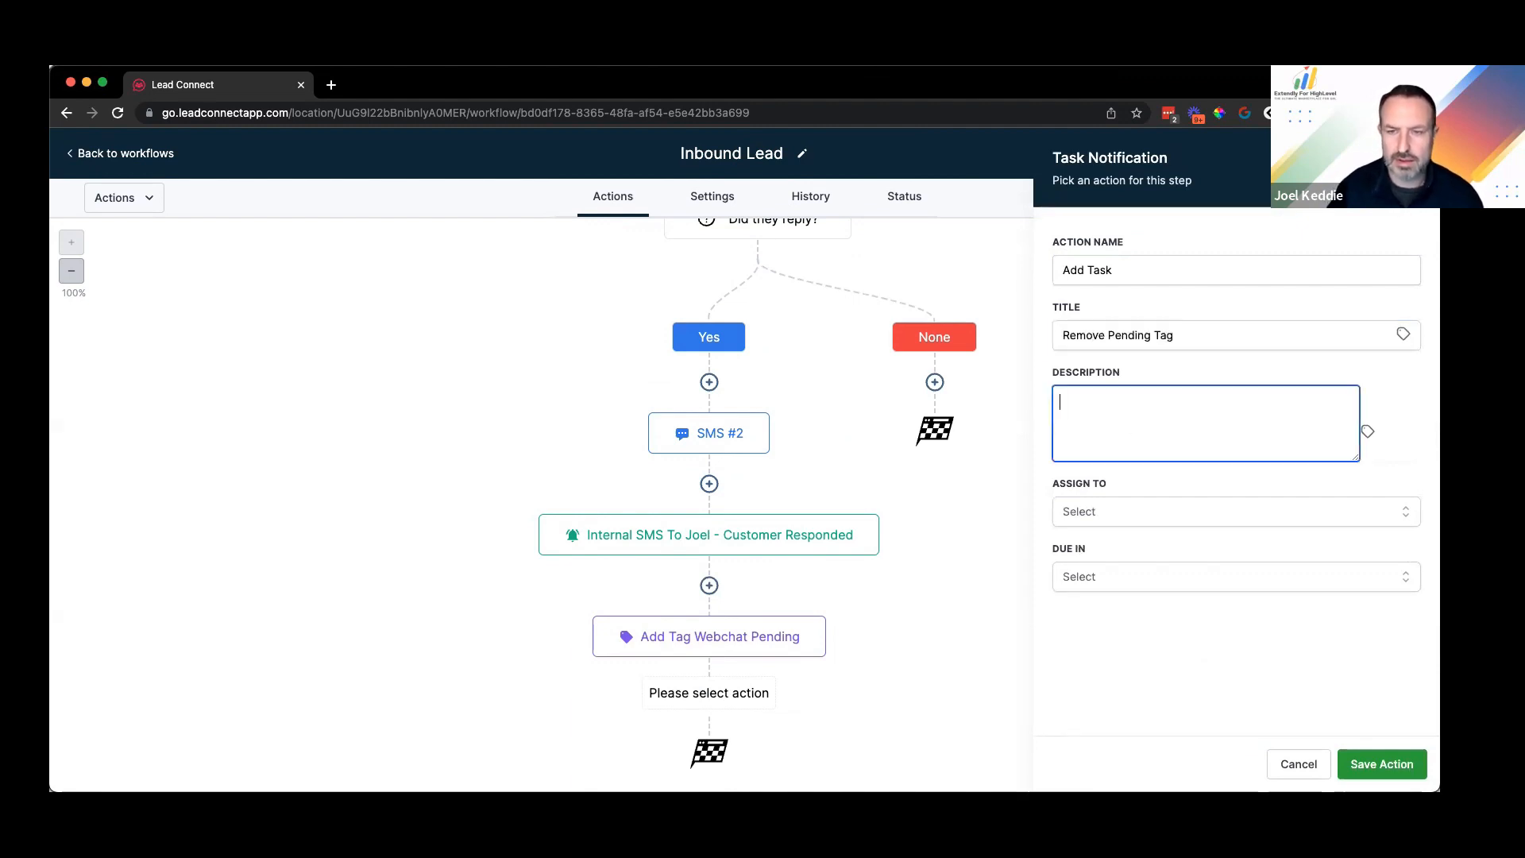
text(When you)
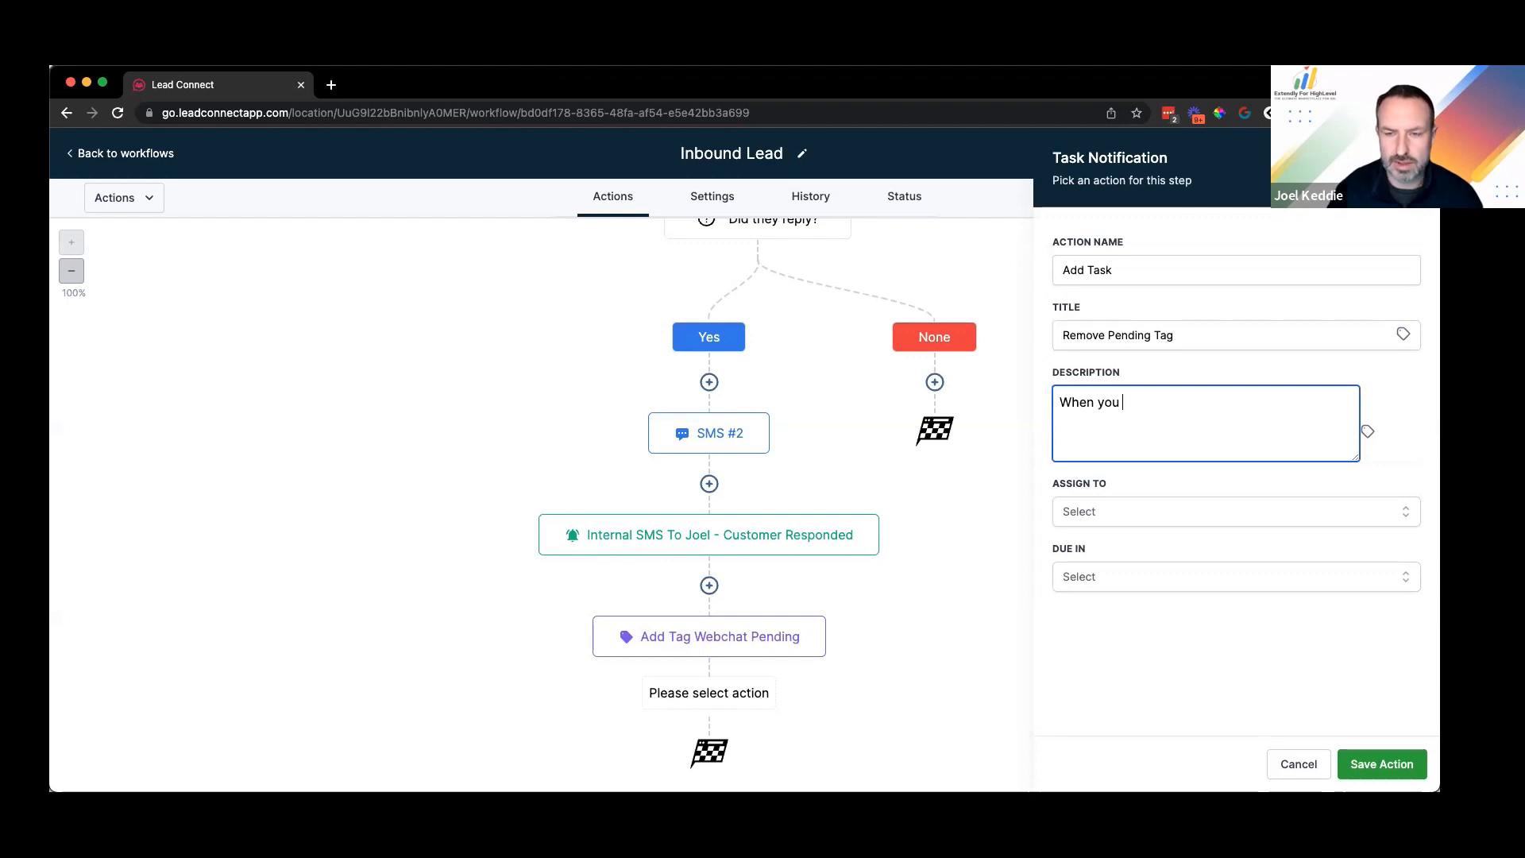
text( respond to the)
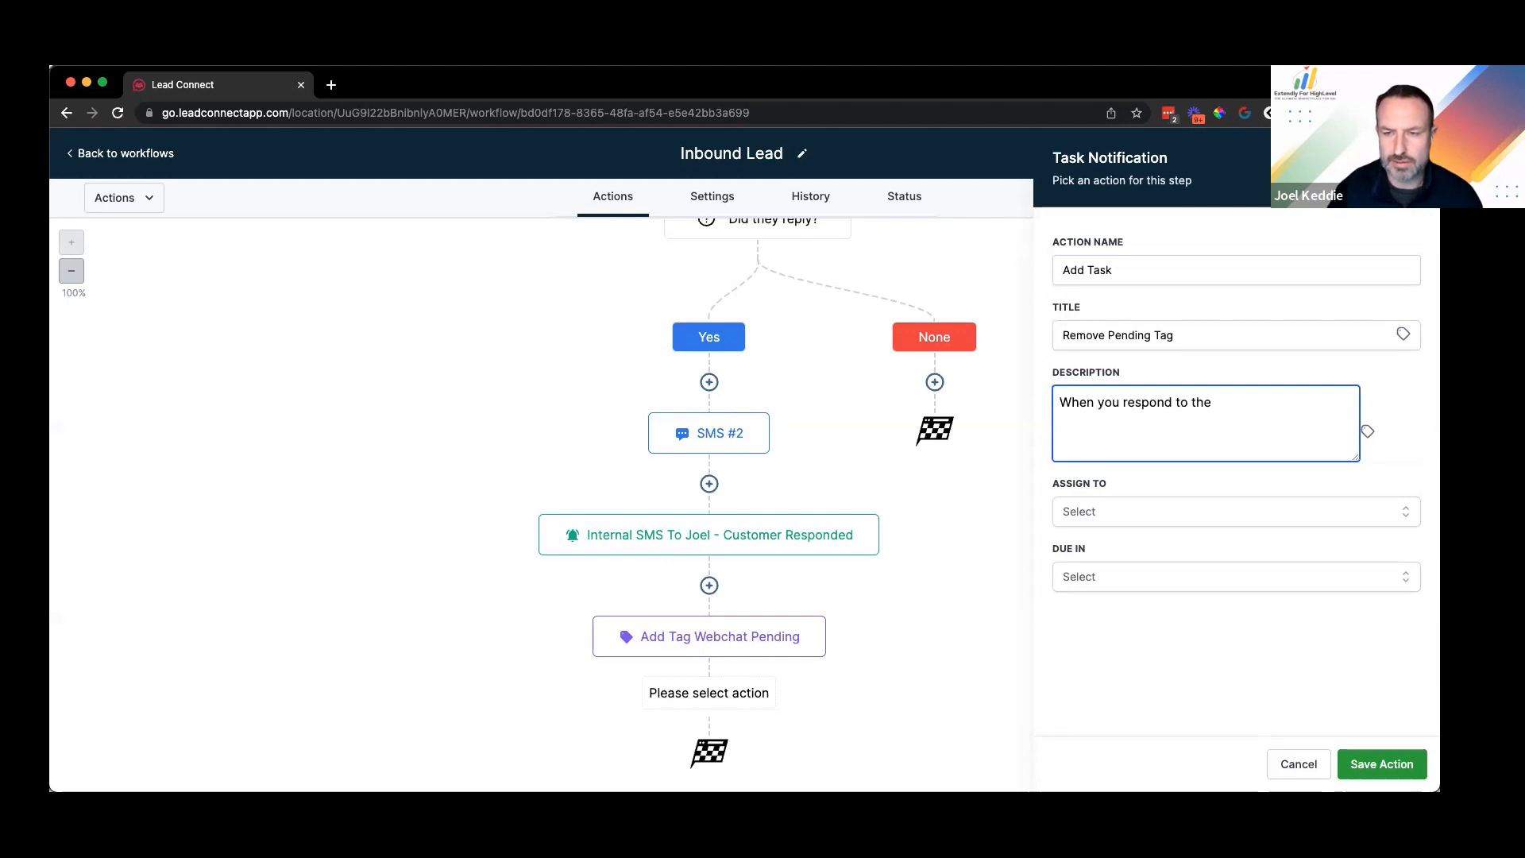
text( customer, make sure t)
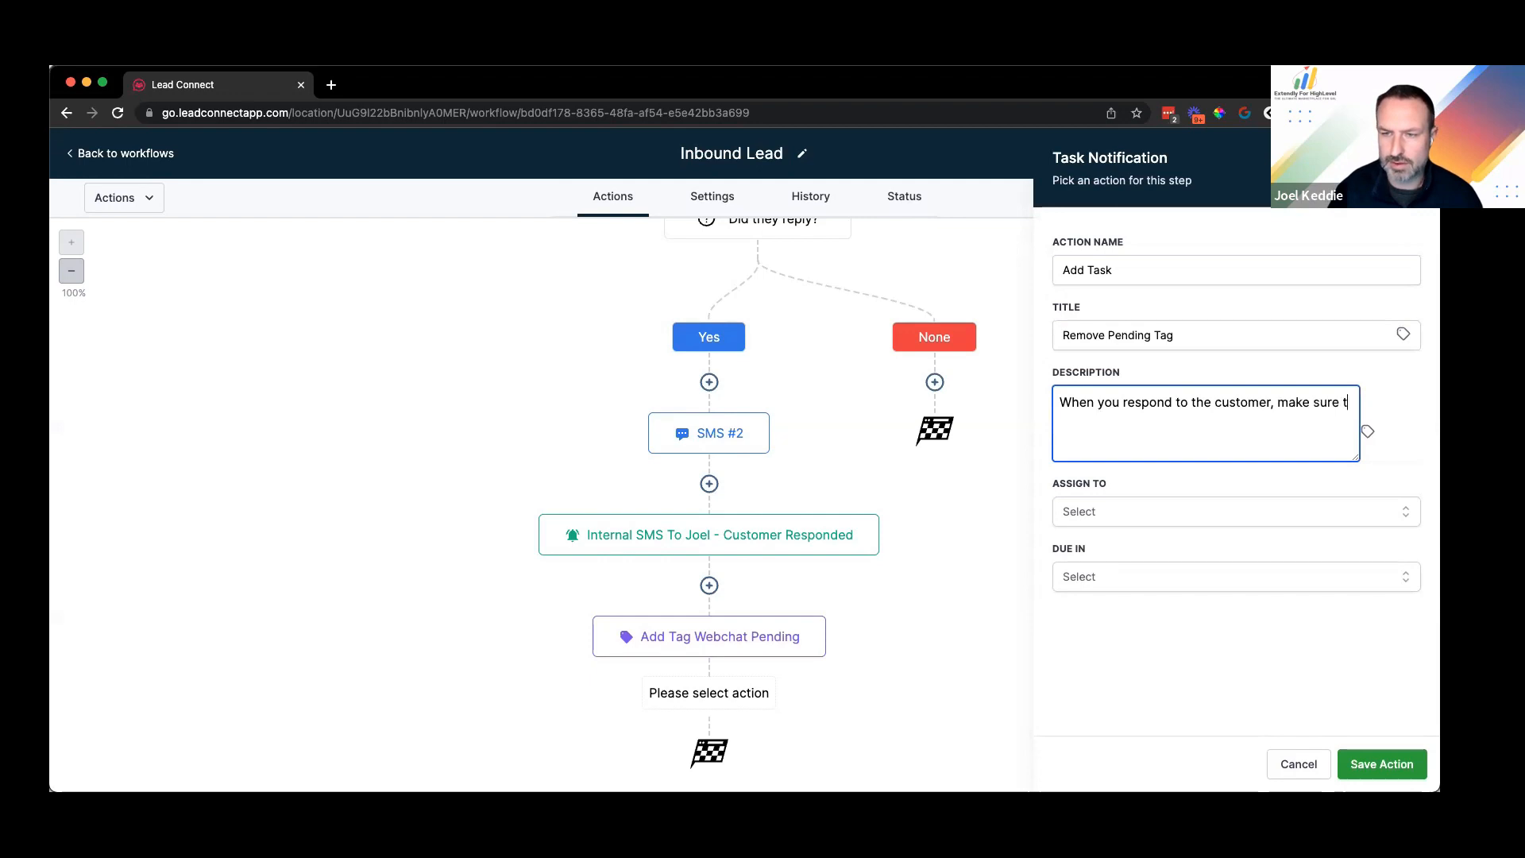
text(o remove the webchat-pending tag.)
Step: Assign the task to the contact's assigned user, due Now, and name it 'Add Task Remove Pending Tag'
click(1127, 516)
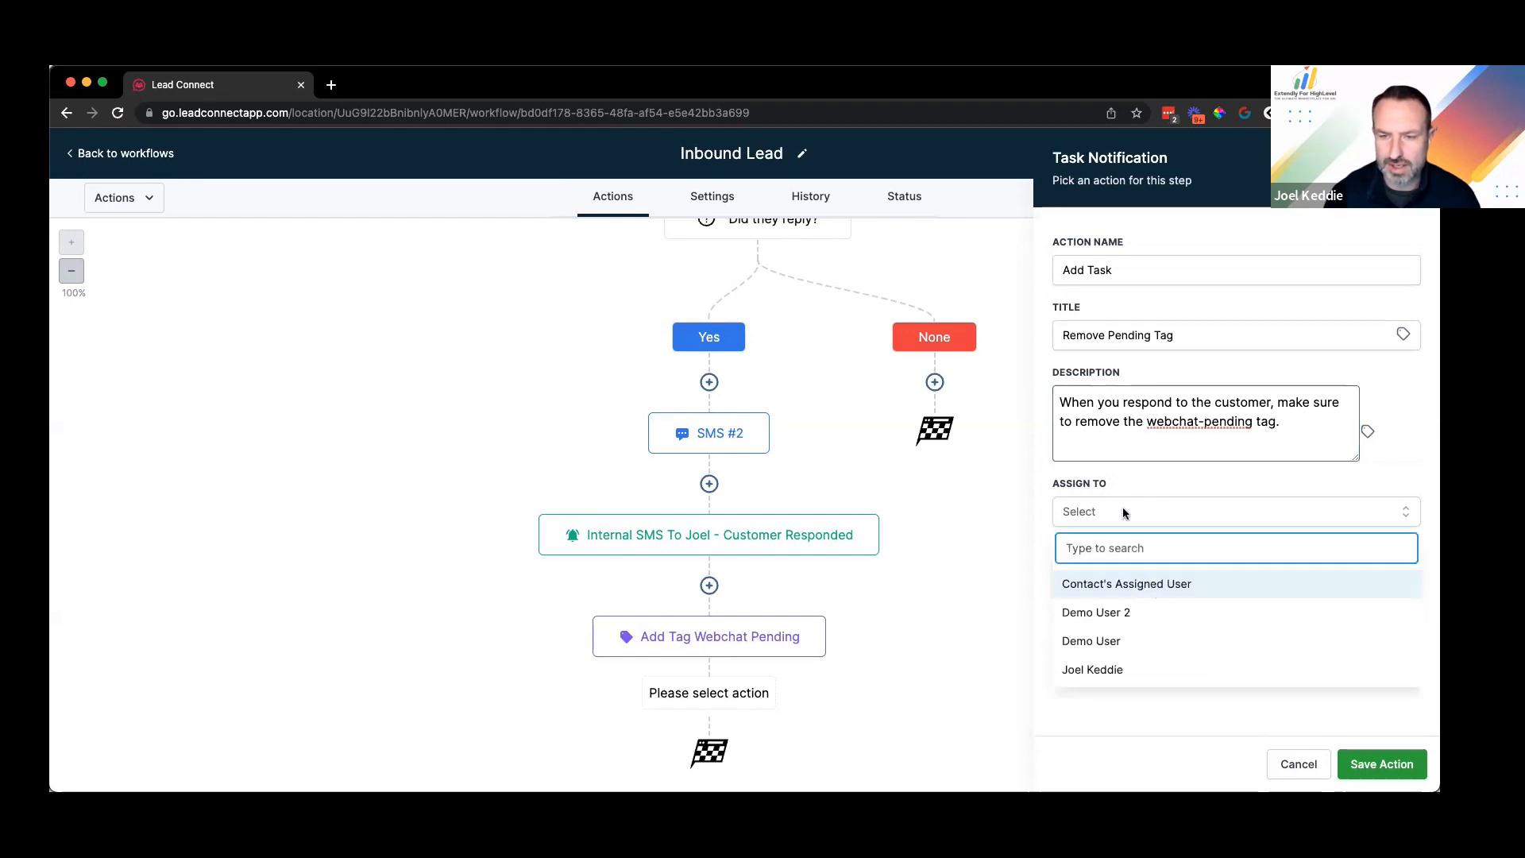
click(1136, 584)
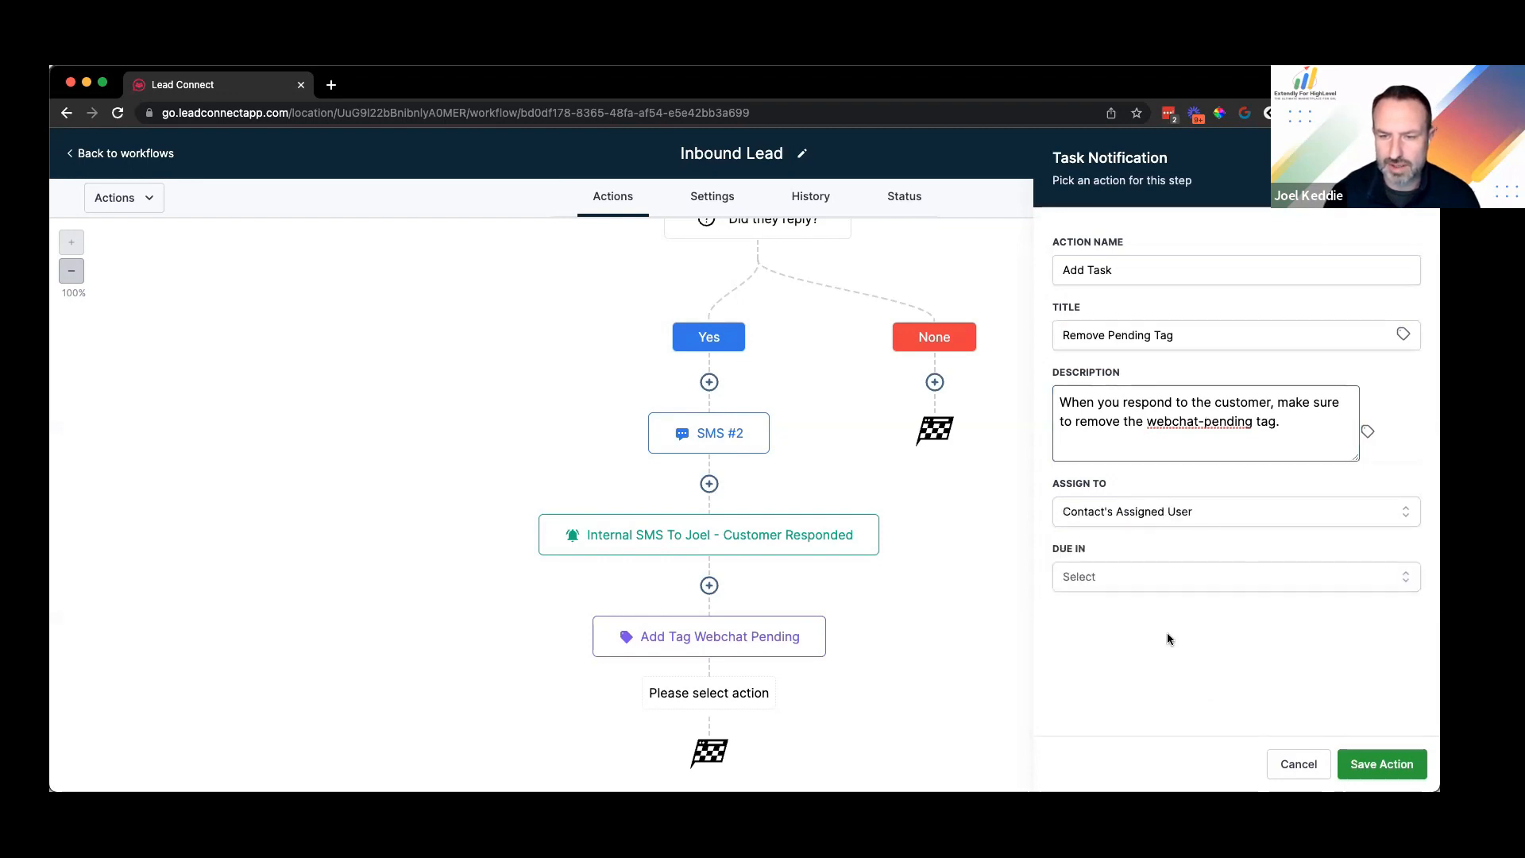
click(1113, 588)
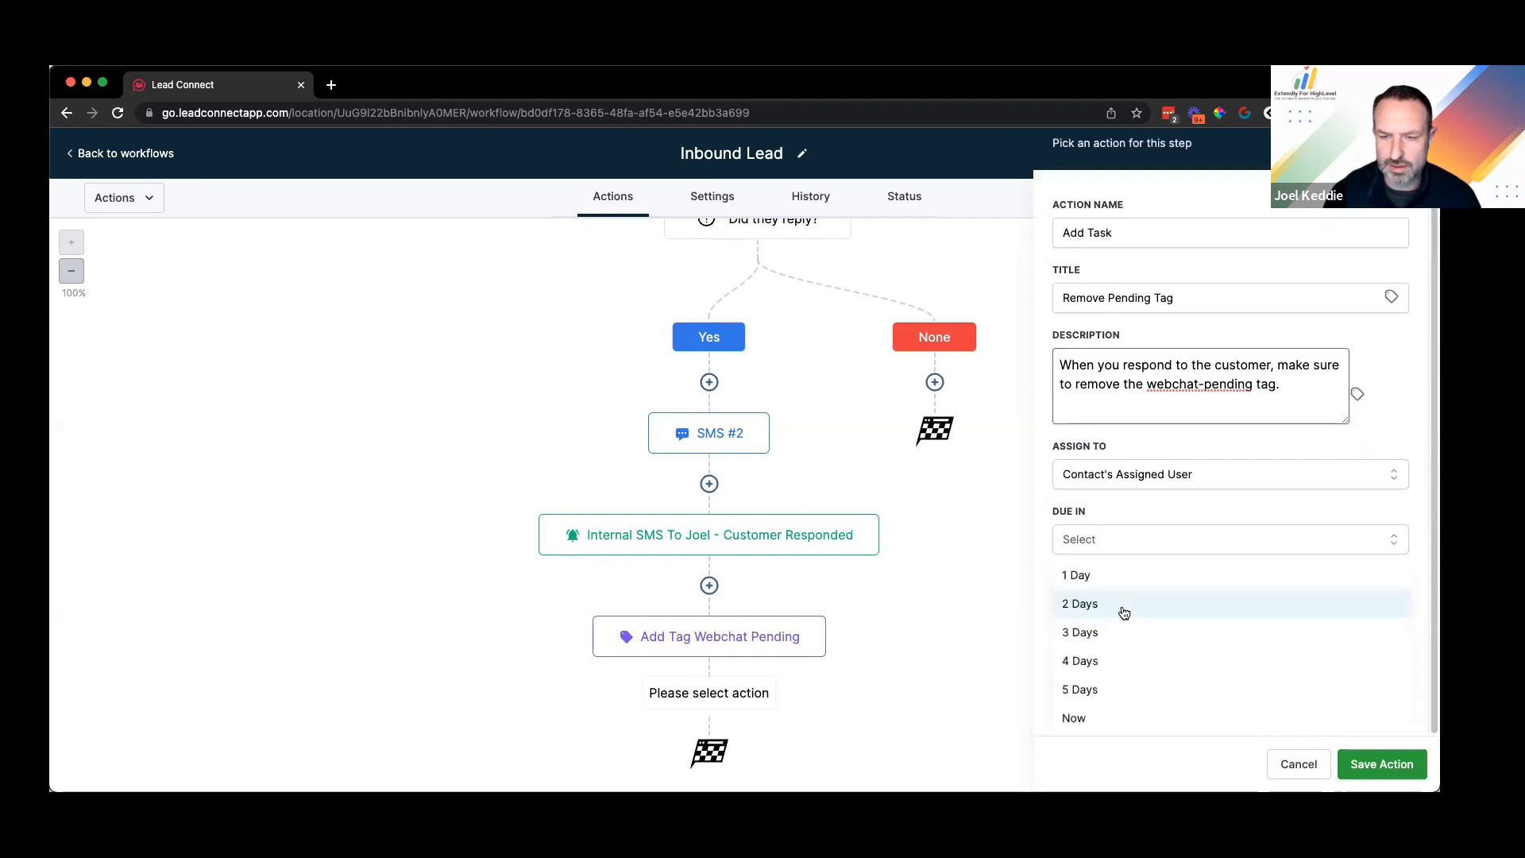
click(1121, 722)
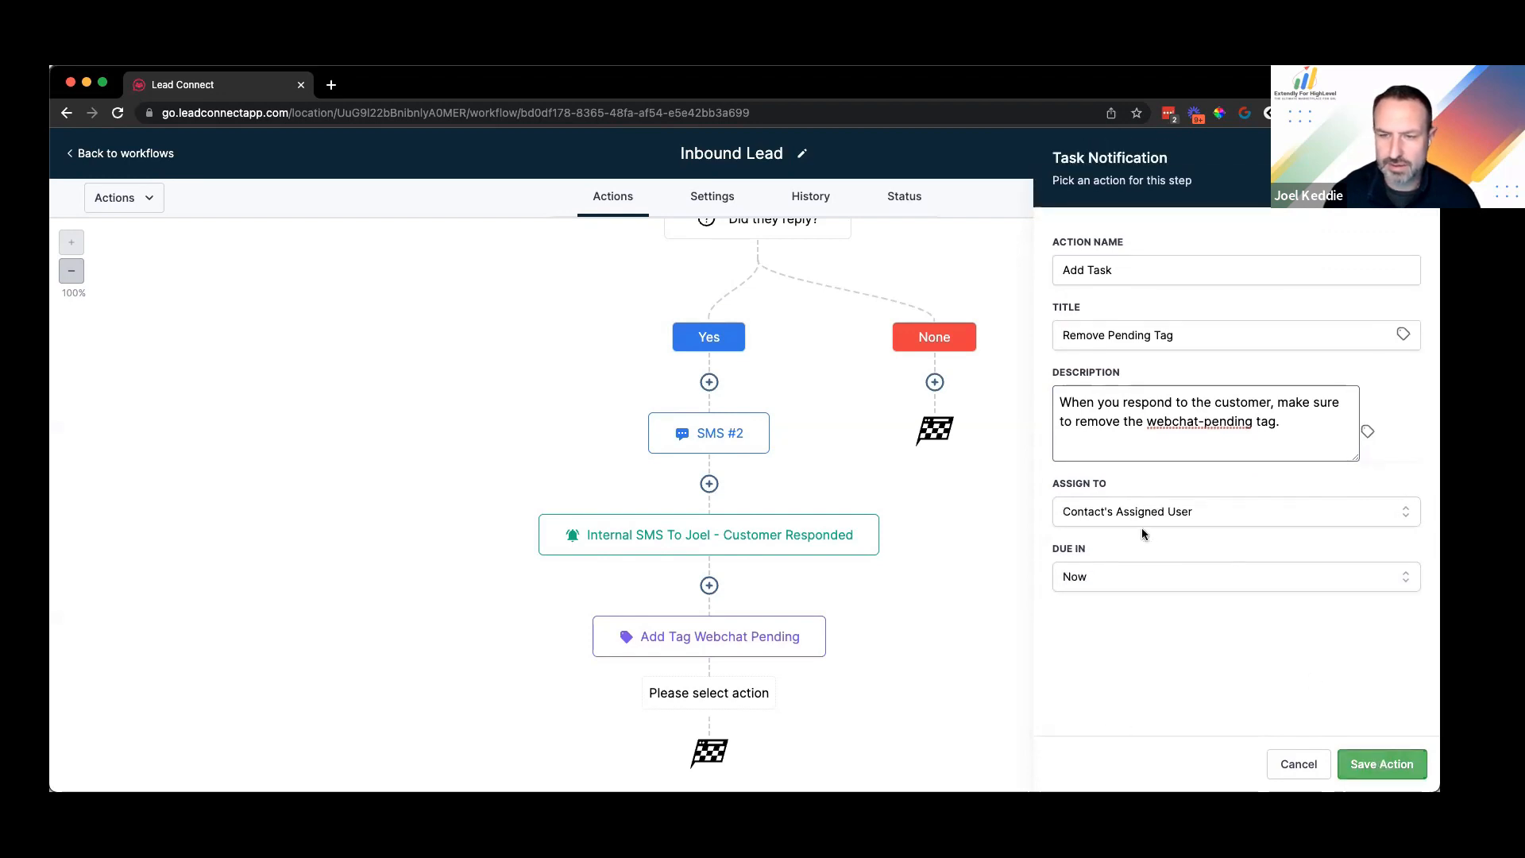
click(746, 735)
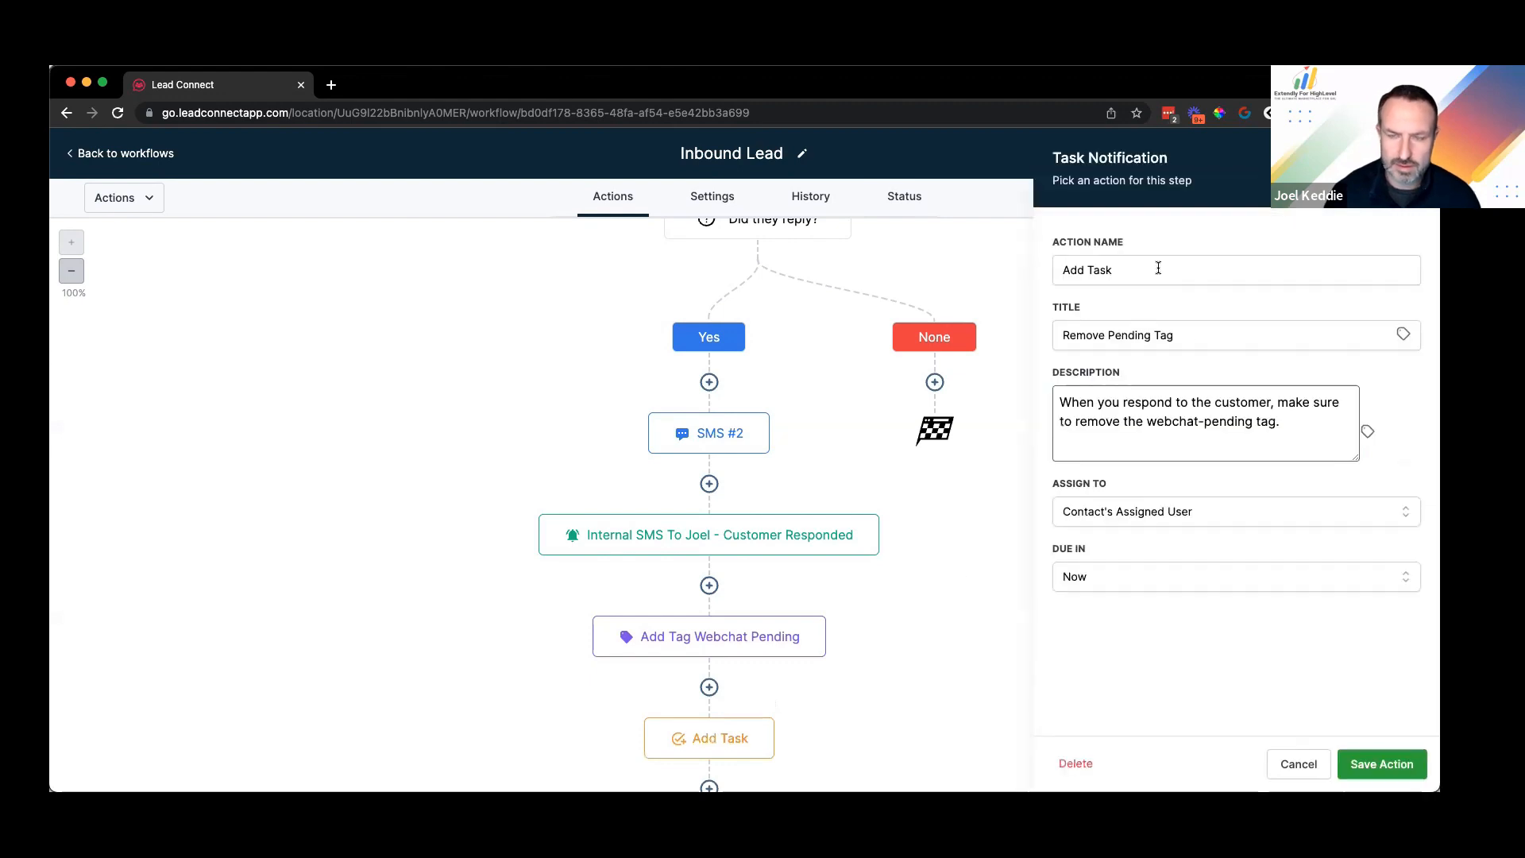
click(1114, 270)
text(Remove )
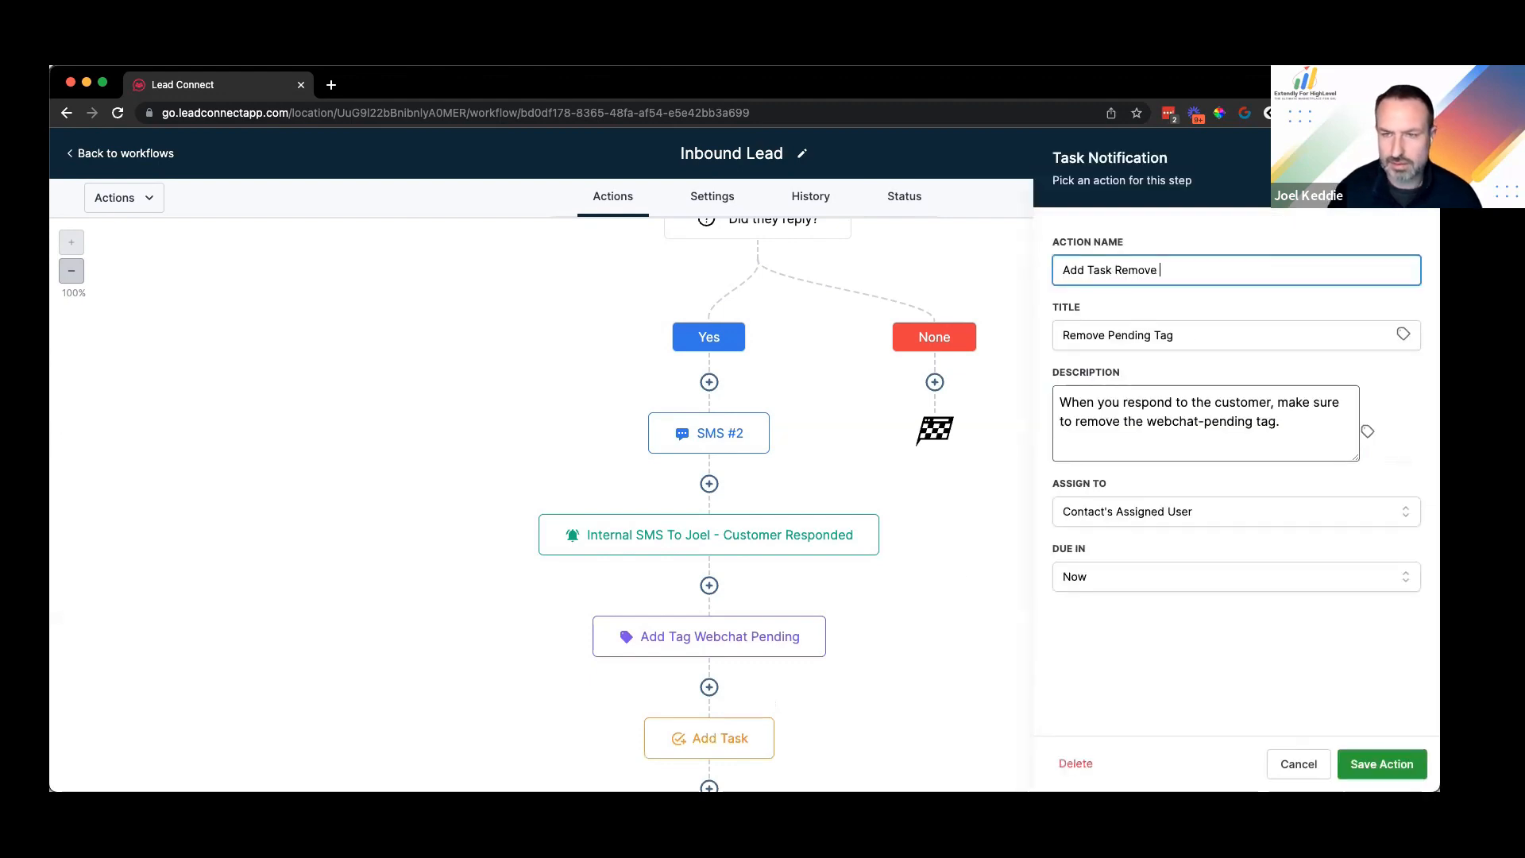
text(Tag)
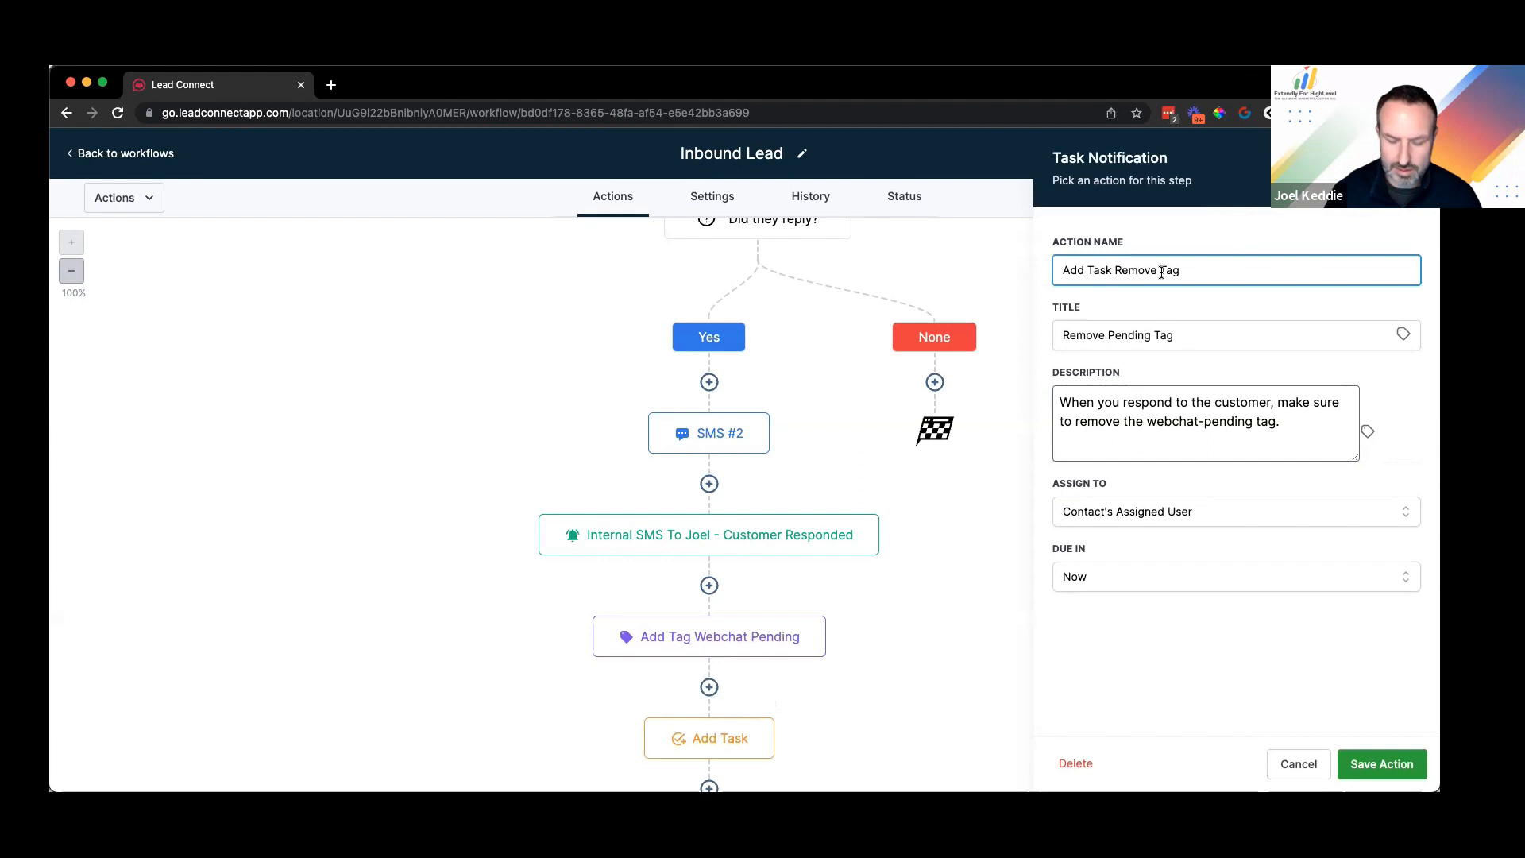
text(Pending)
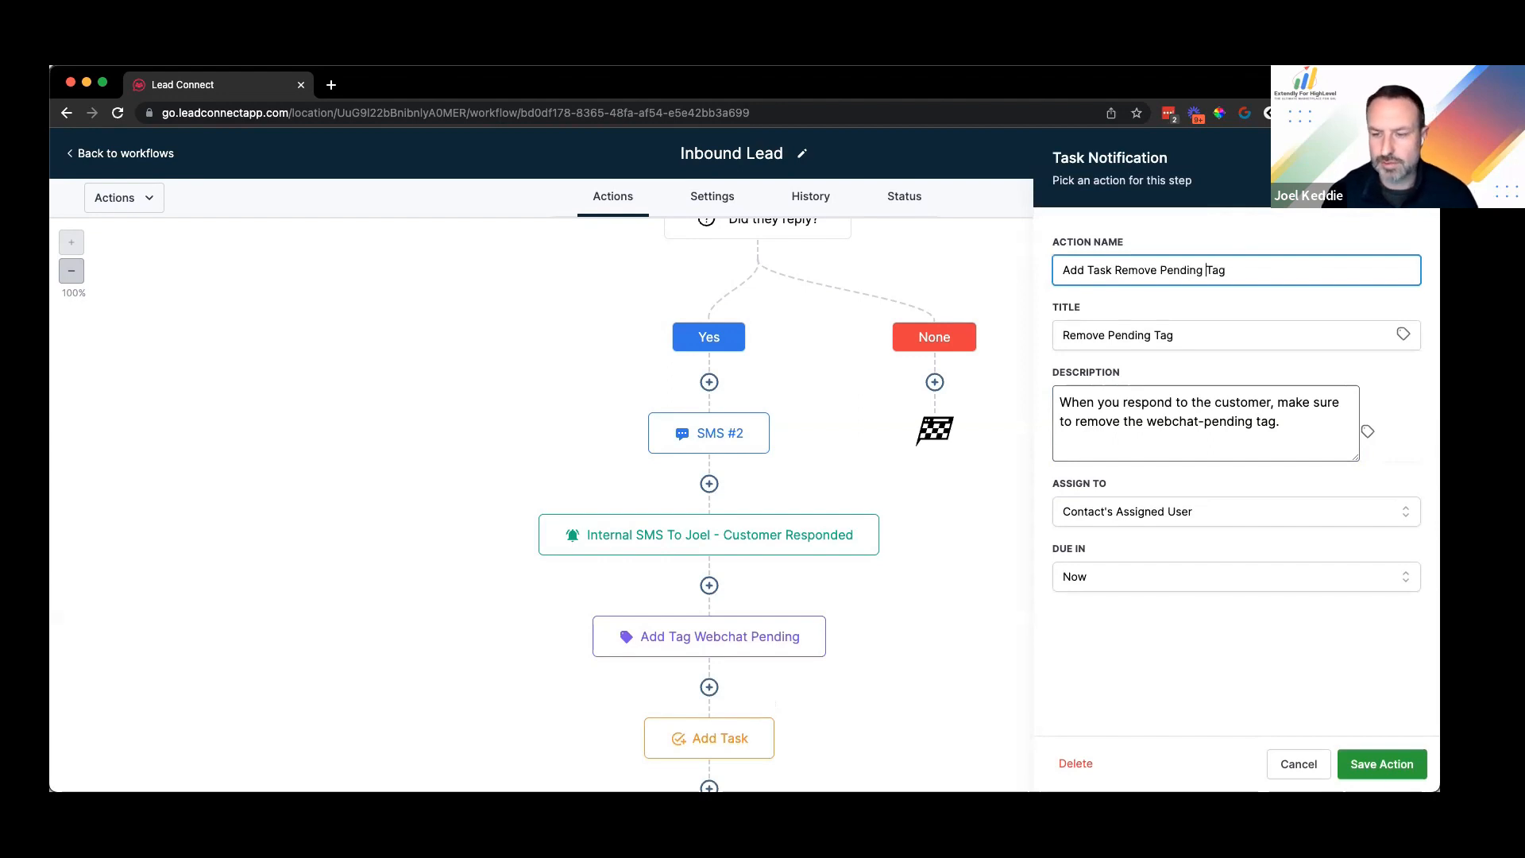
click(1381, 763)
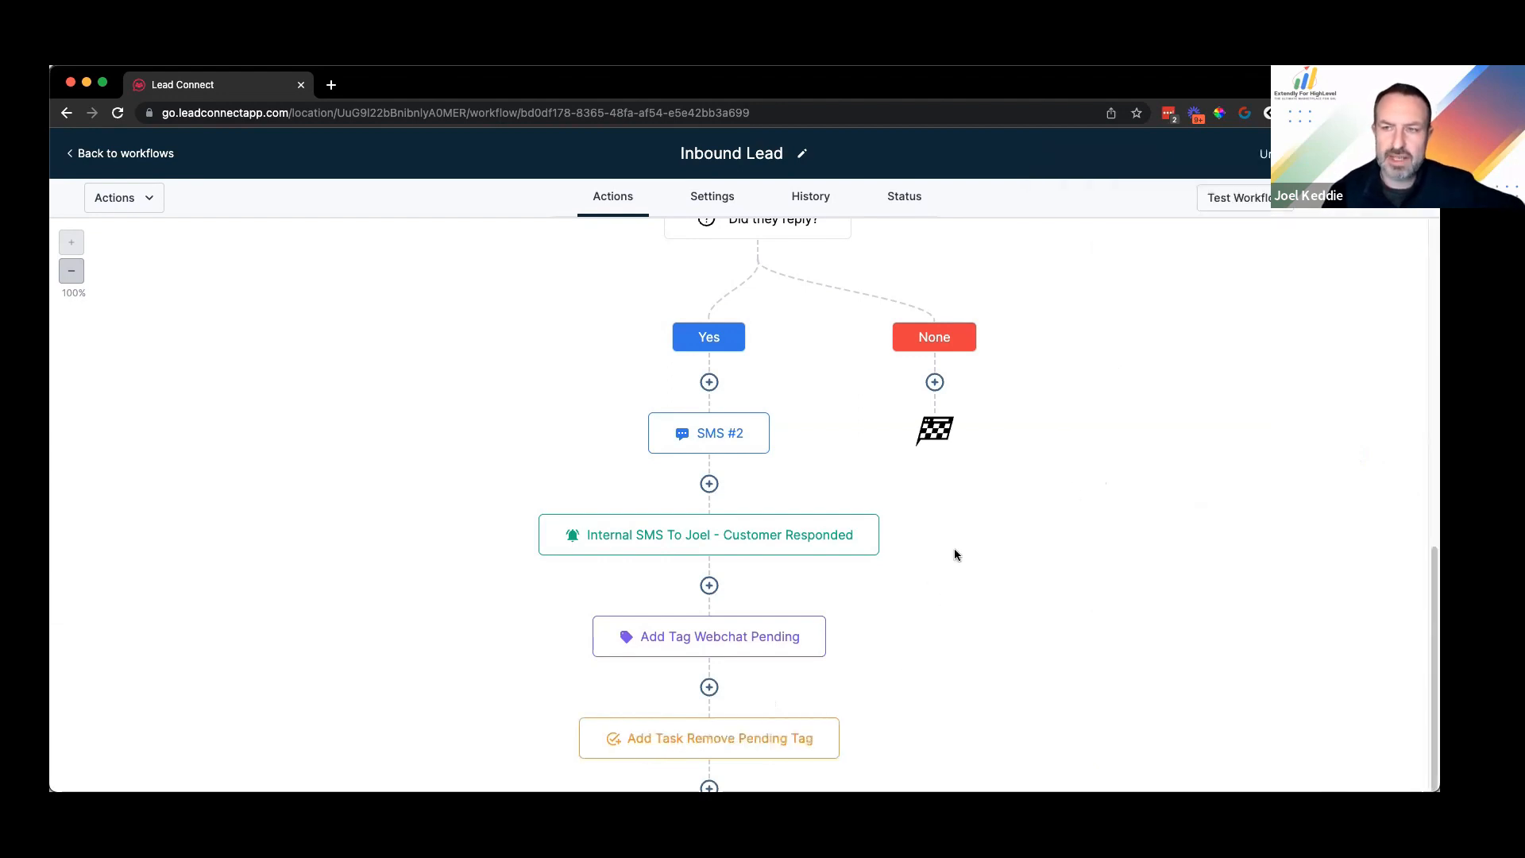
scroll(662, 740, down, 1)
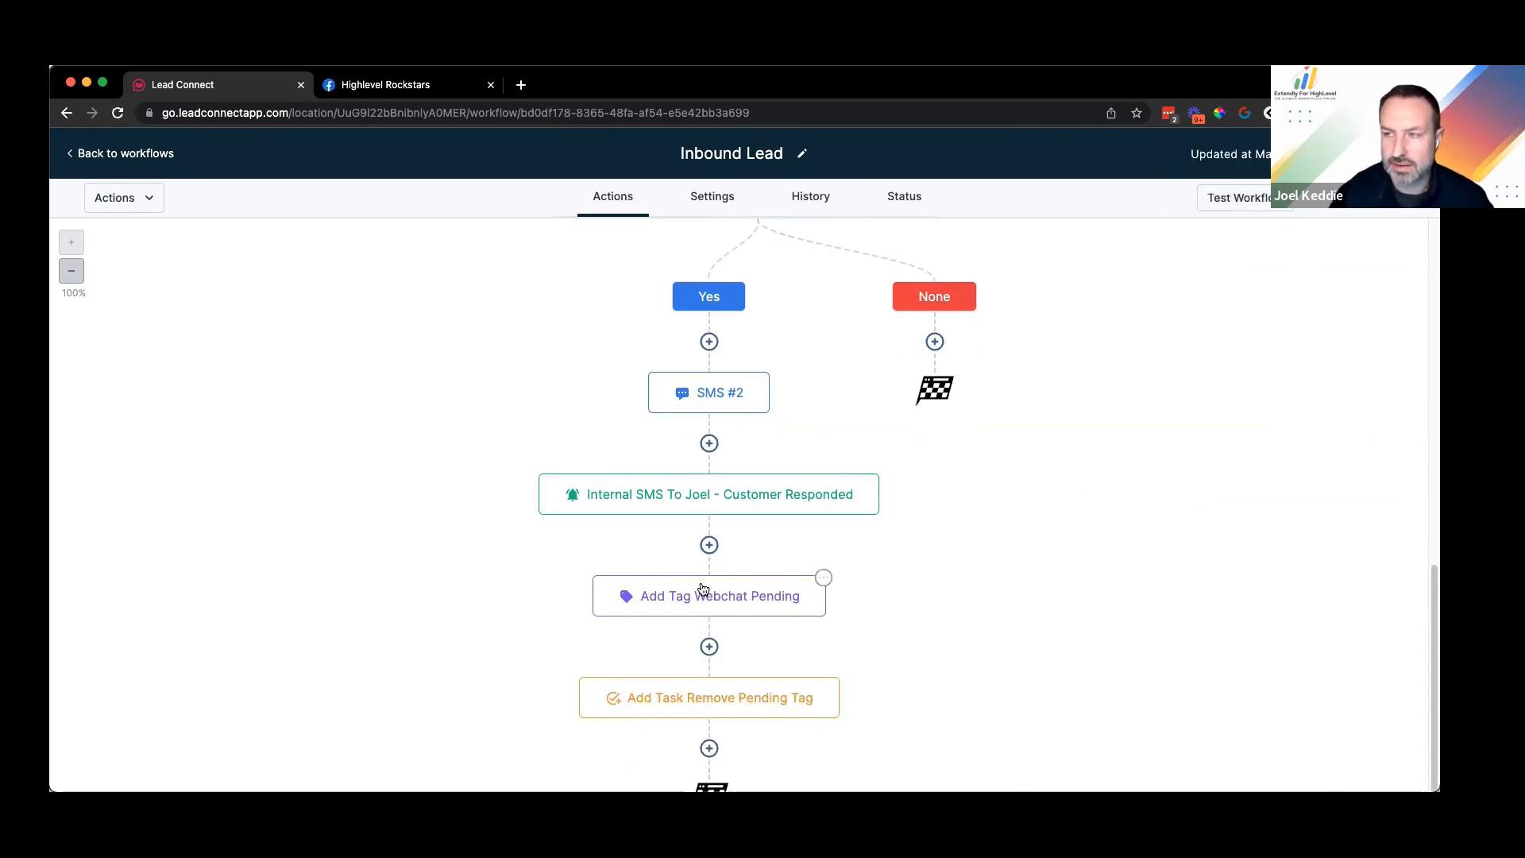
scroll(1098, 489, down, 2)
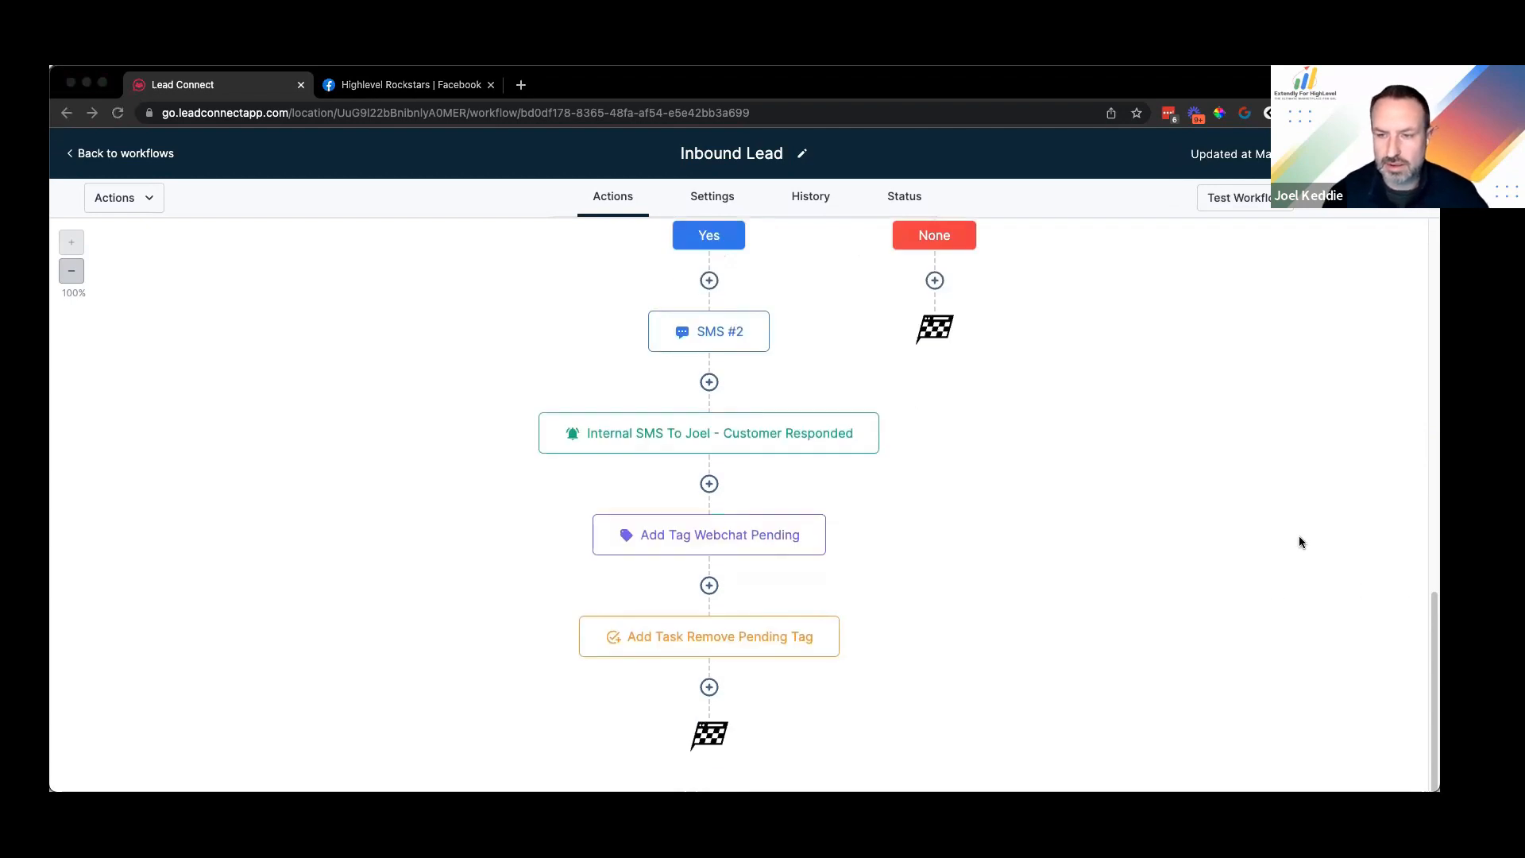
Step: Add a Wait step after the task and clear its default duration
click(710, 688)
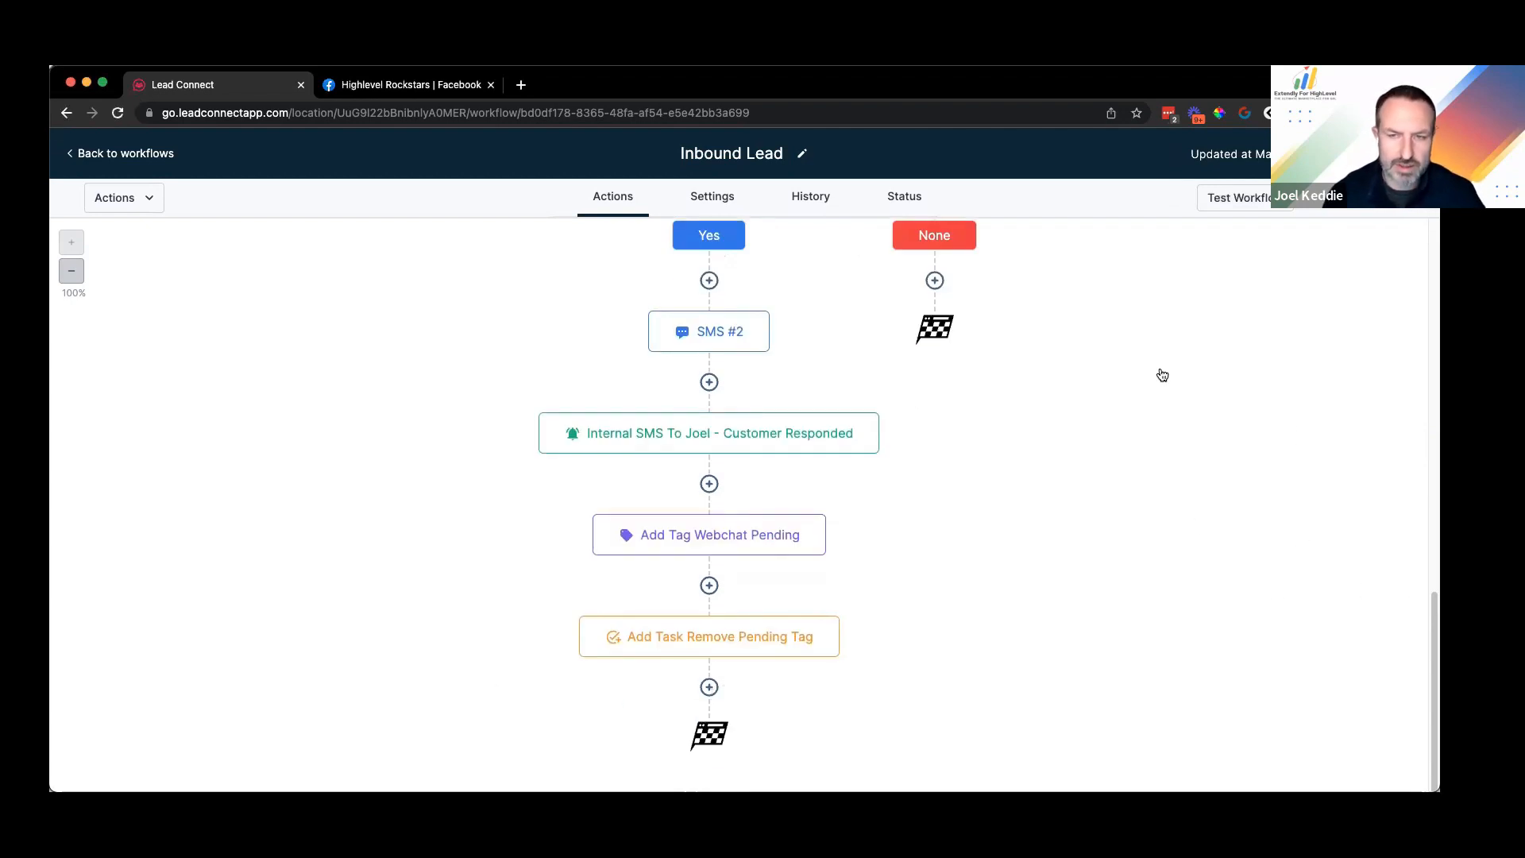
text(wait)
click(1136, 307)
click(785, 408)
key(BackSpace)
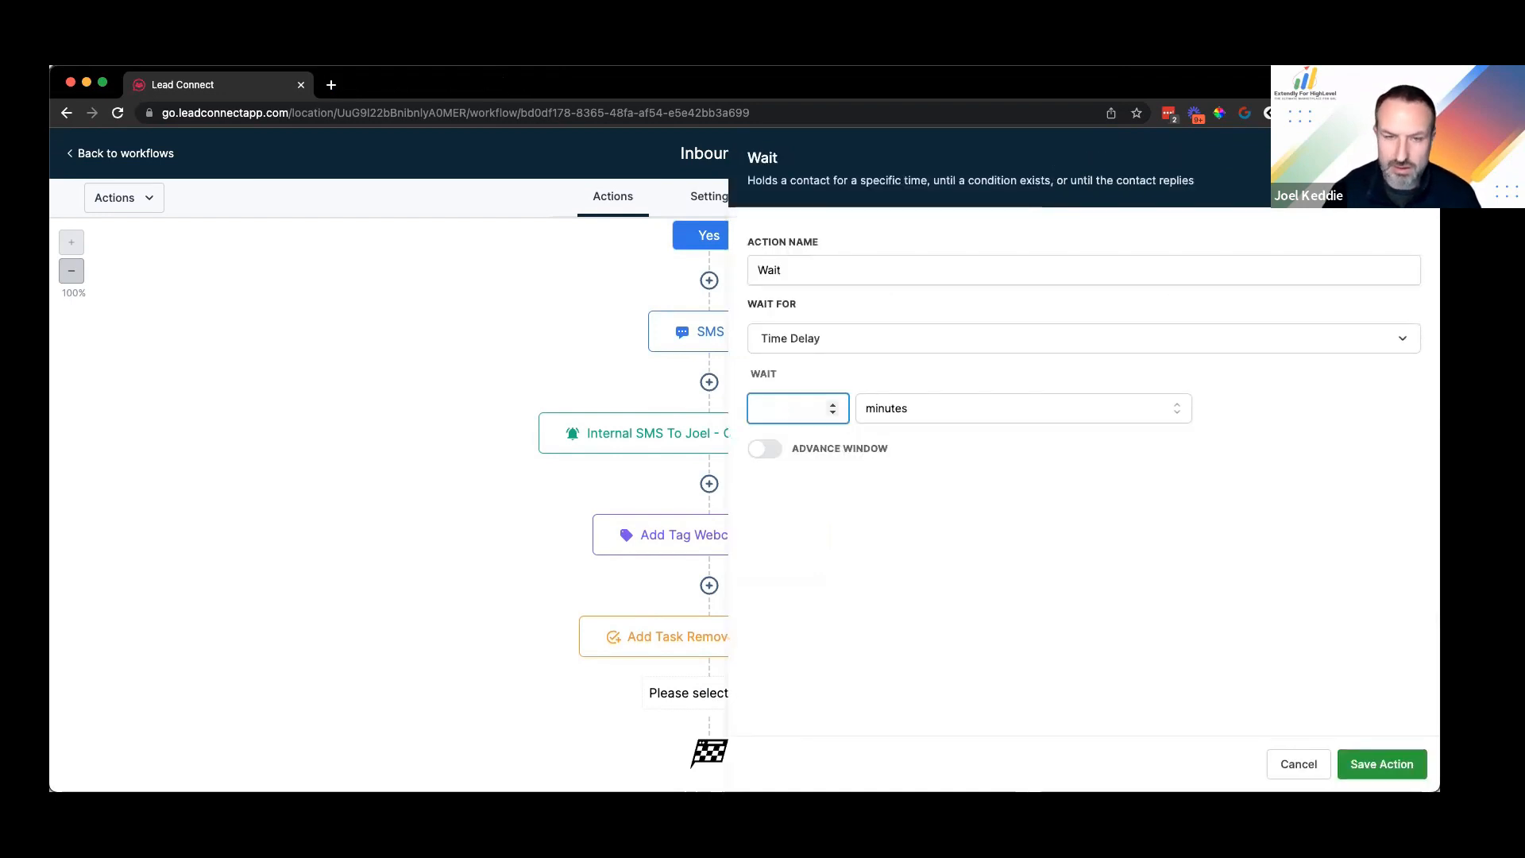
Step: Set the wait to a 10-minute Time Delay and save the step
text(10)
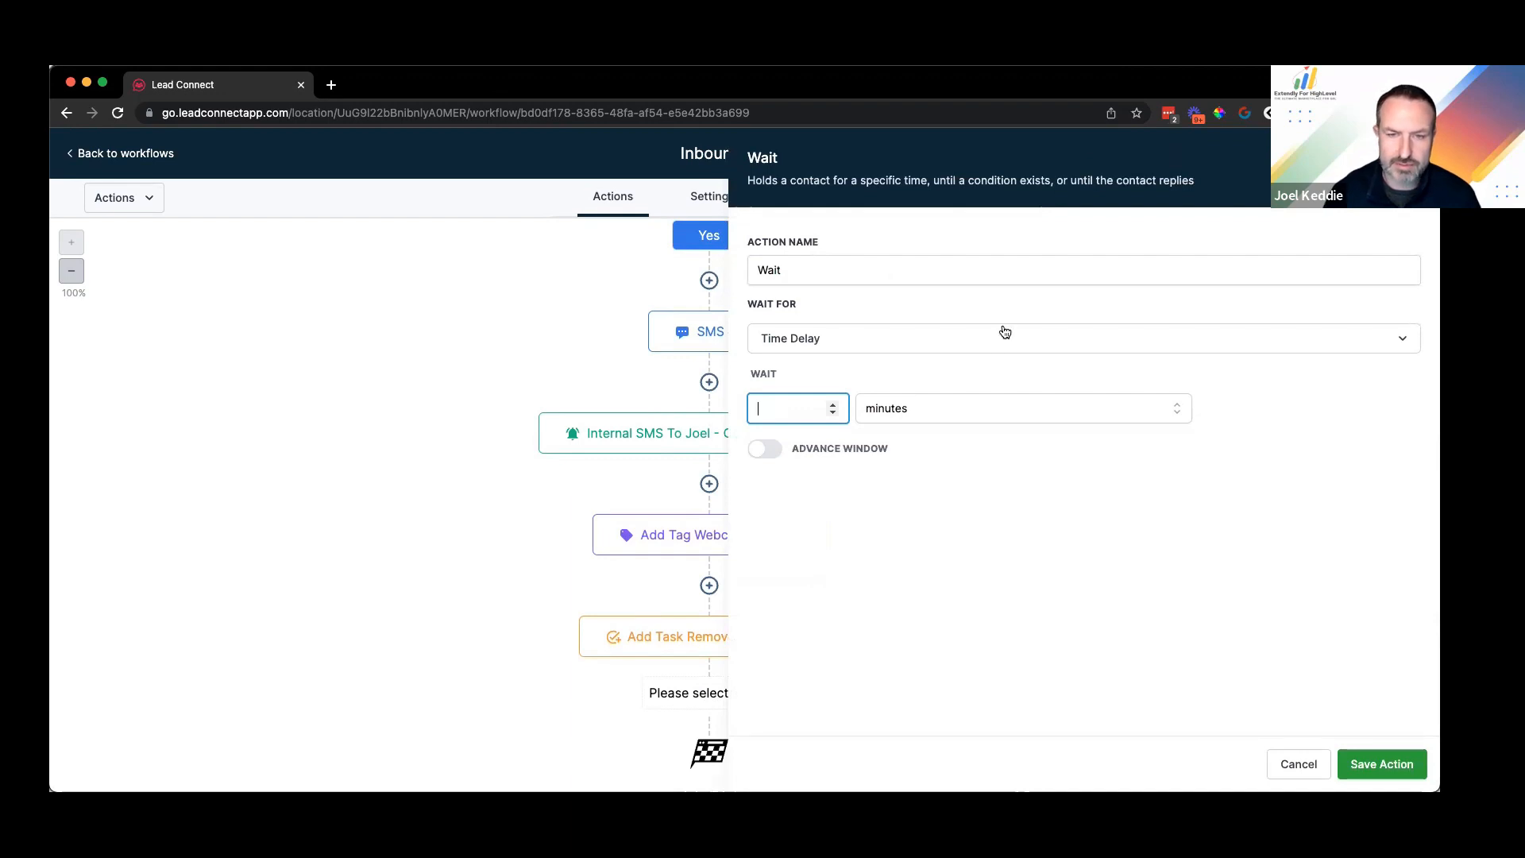
click(771, 461)
click(753, 458)
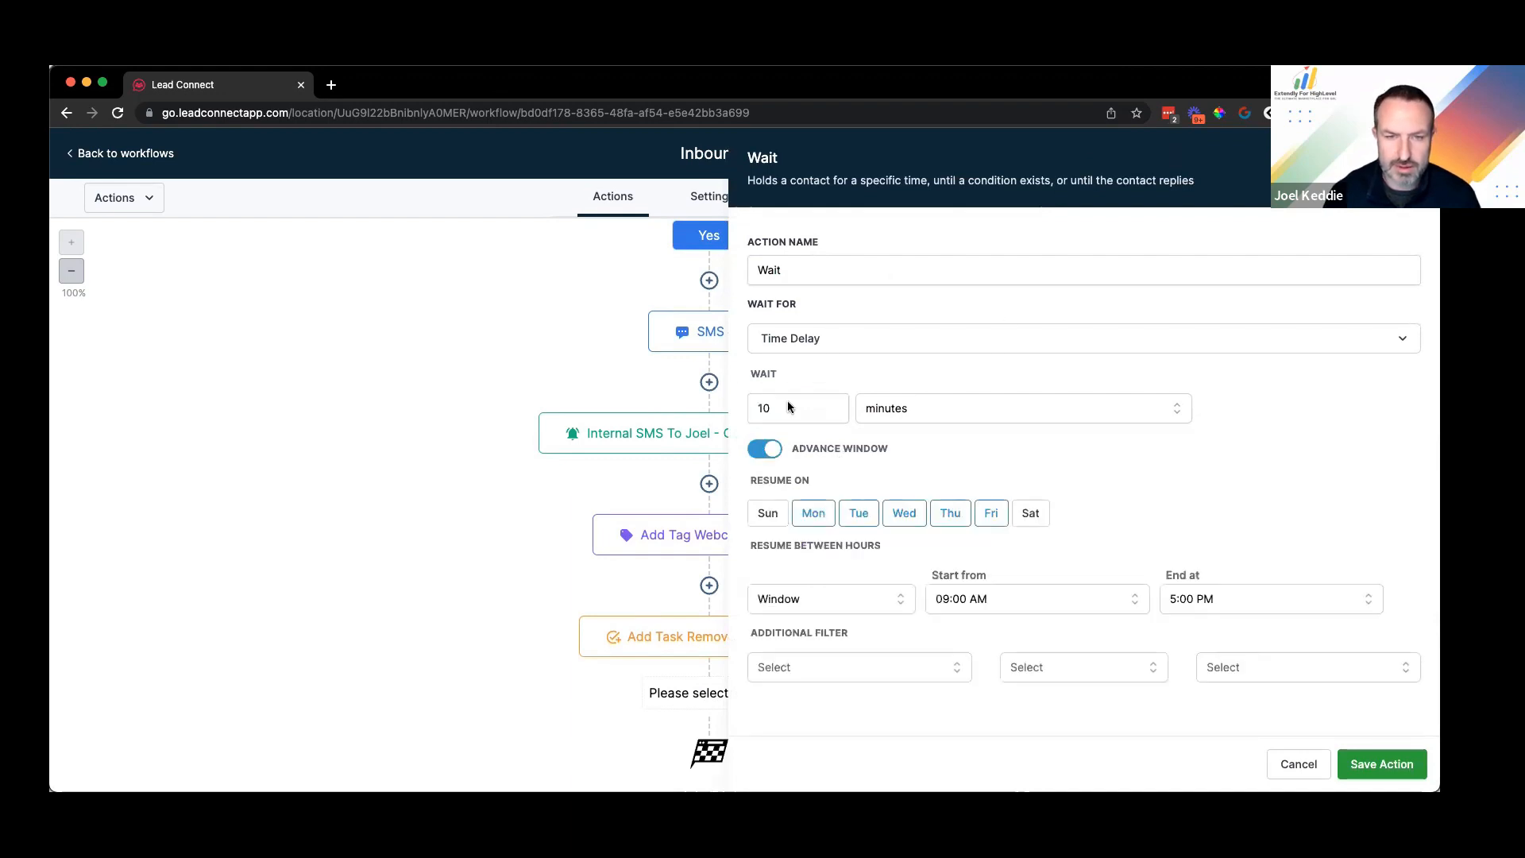
click(883, 331)
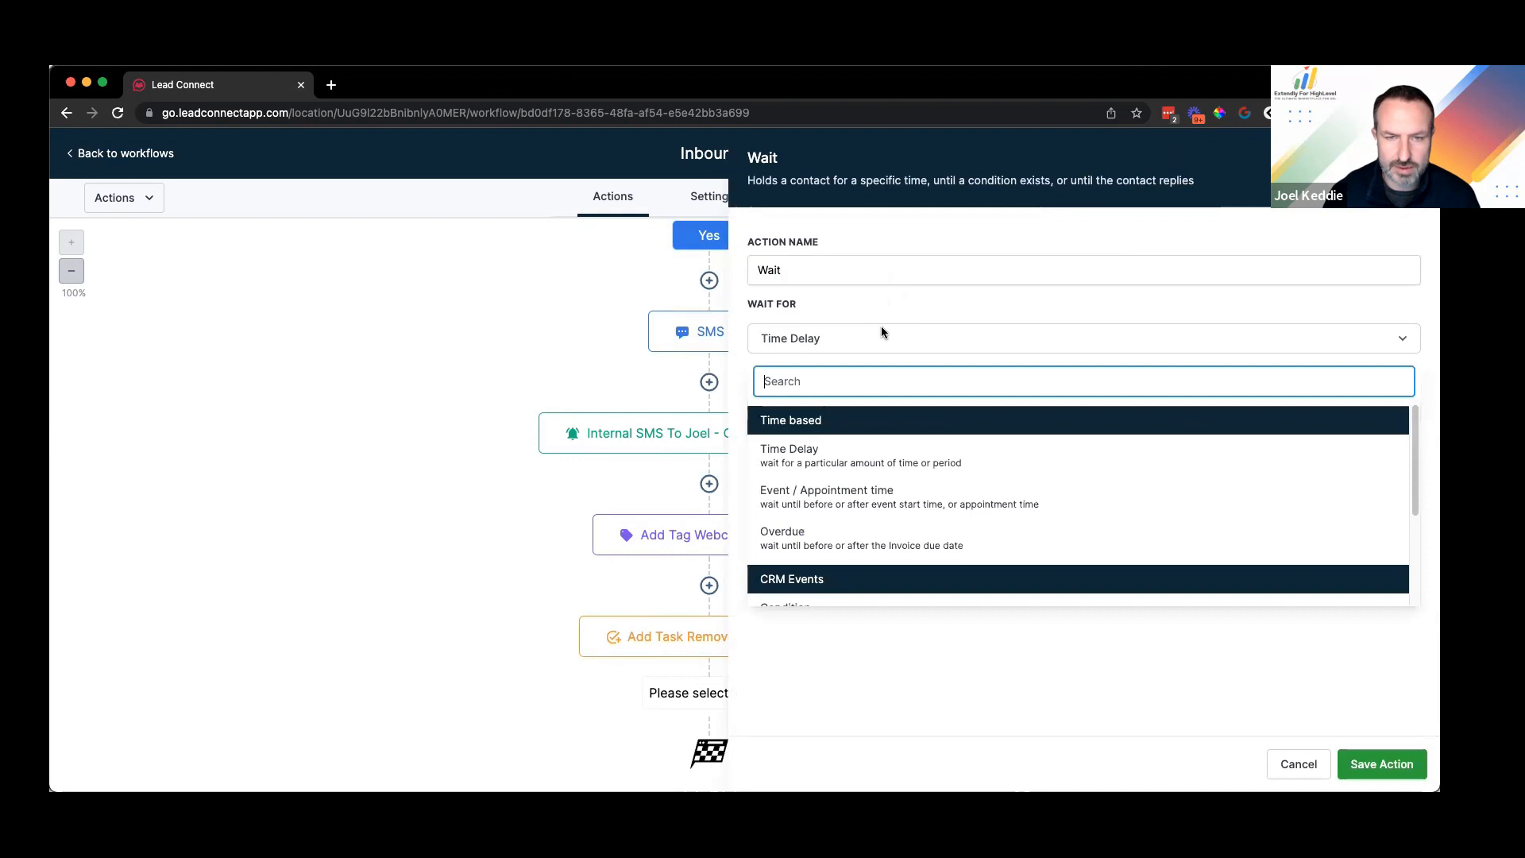
click(877, 453)
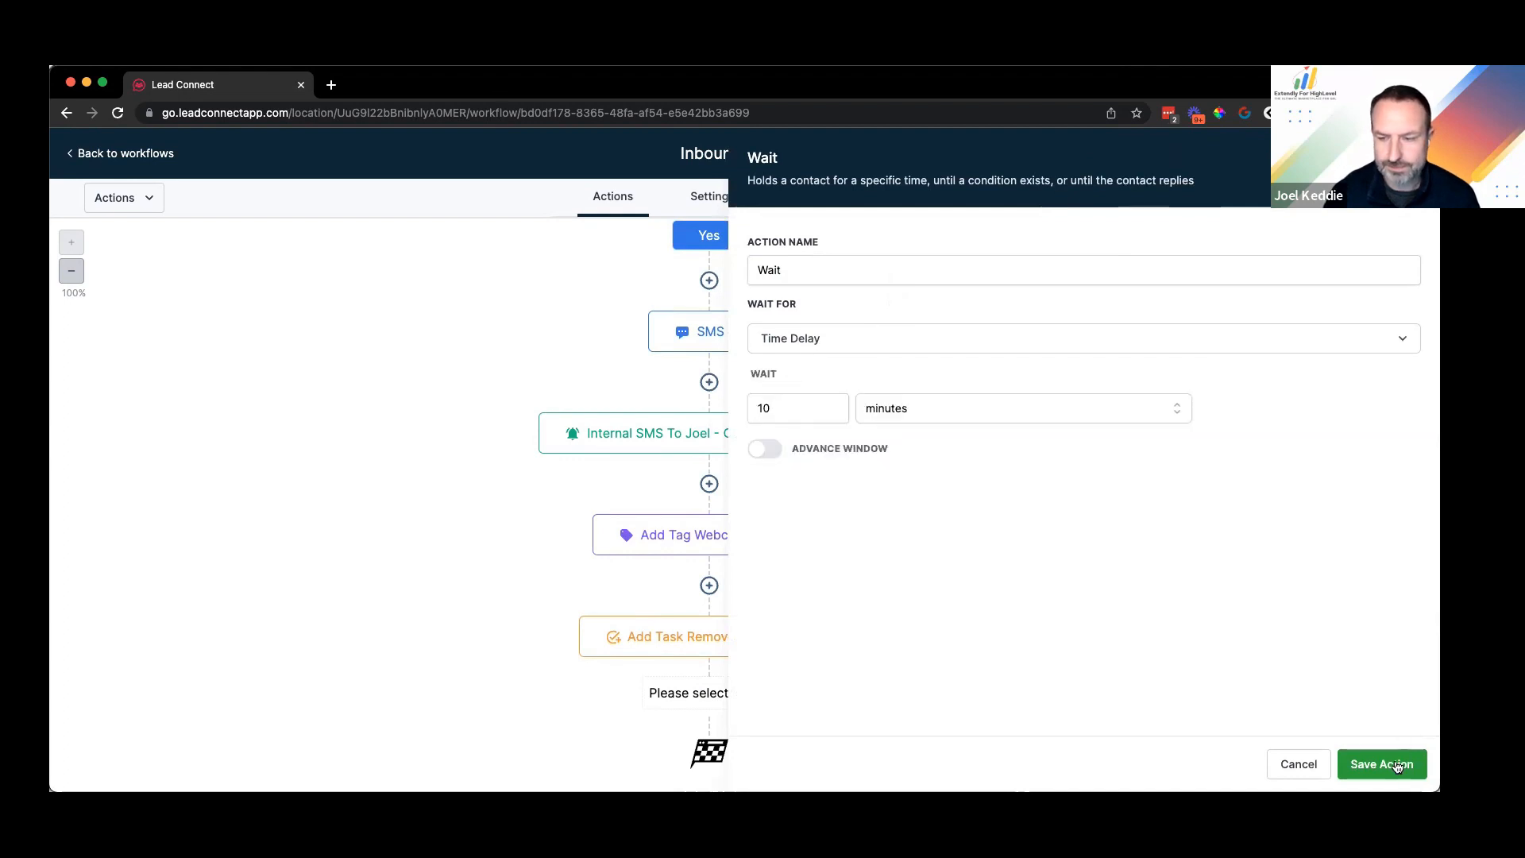
click(1388, 765)
Step: Rename the wait step to 'Wait 10 Minutes' and save it
click(710, 751)
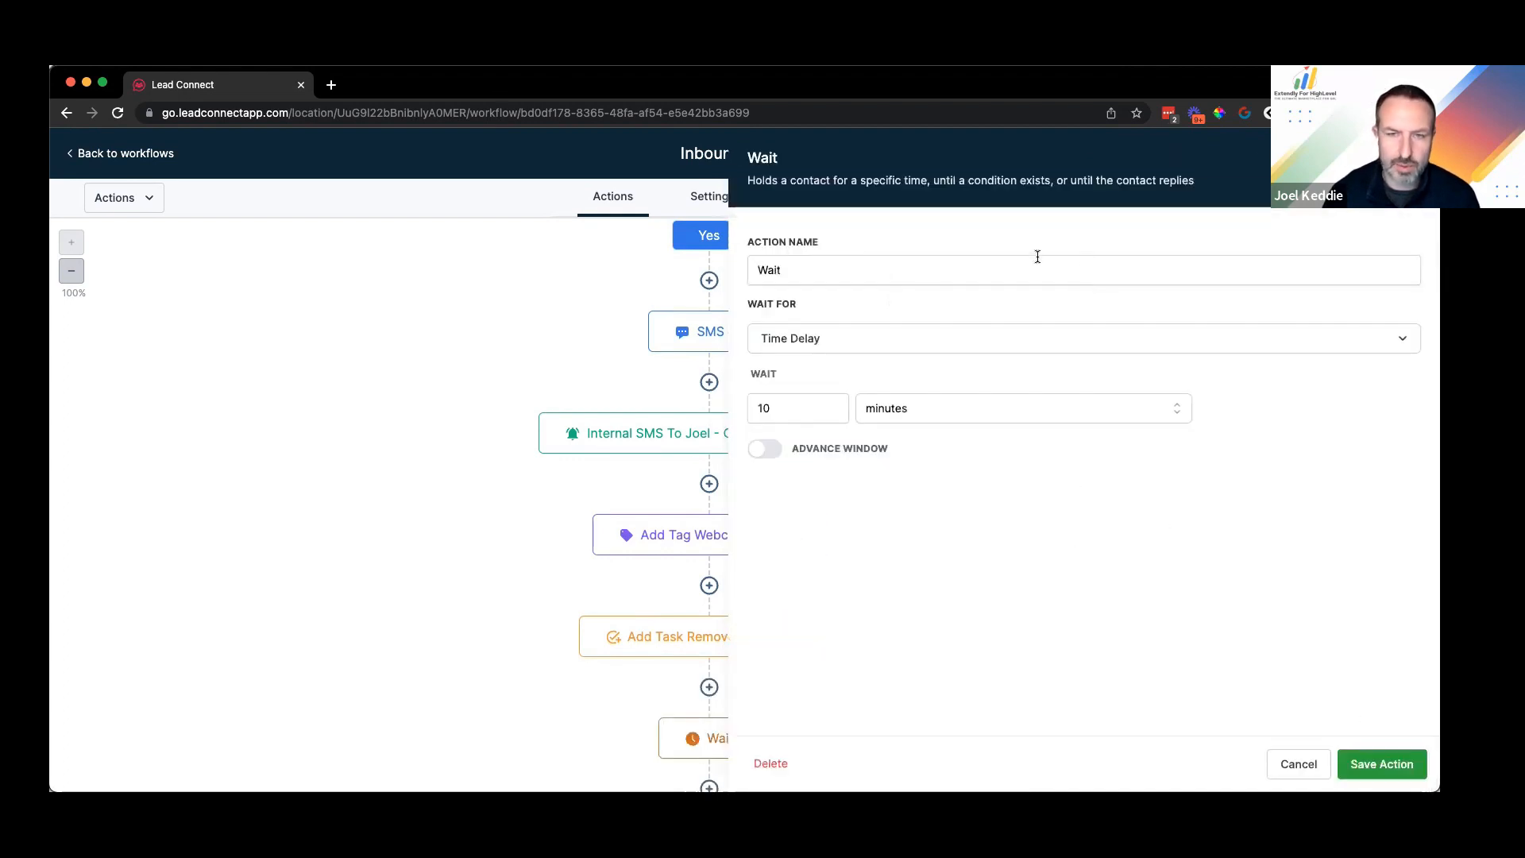
click(985, 275)
text(10 mi)
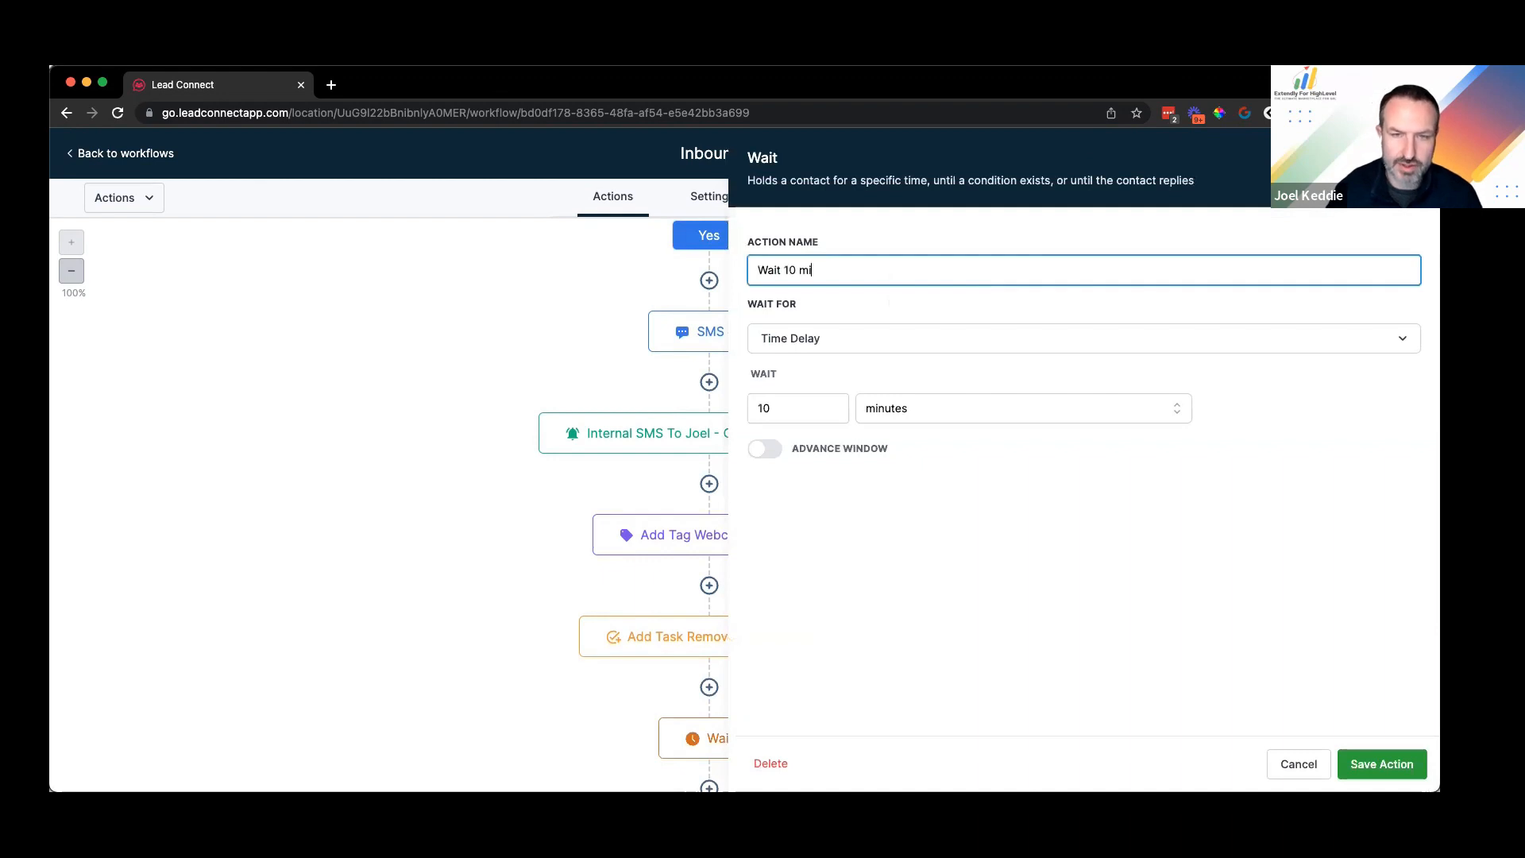
text(nutes)
click(1366, 766)
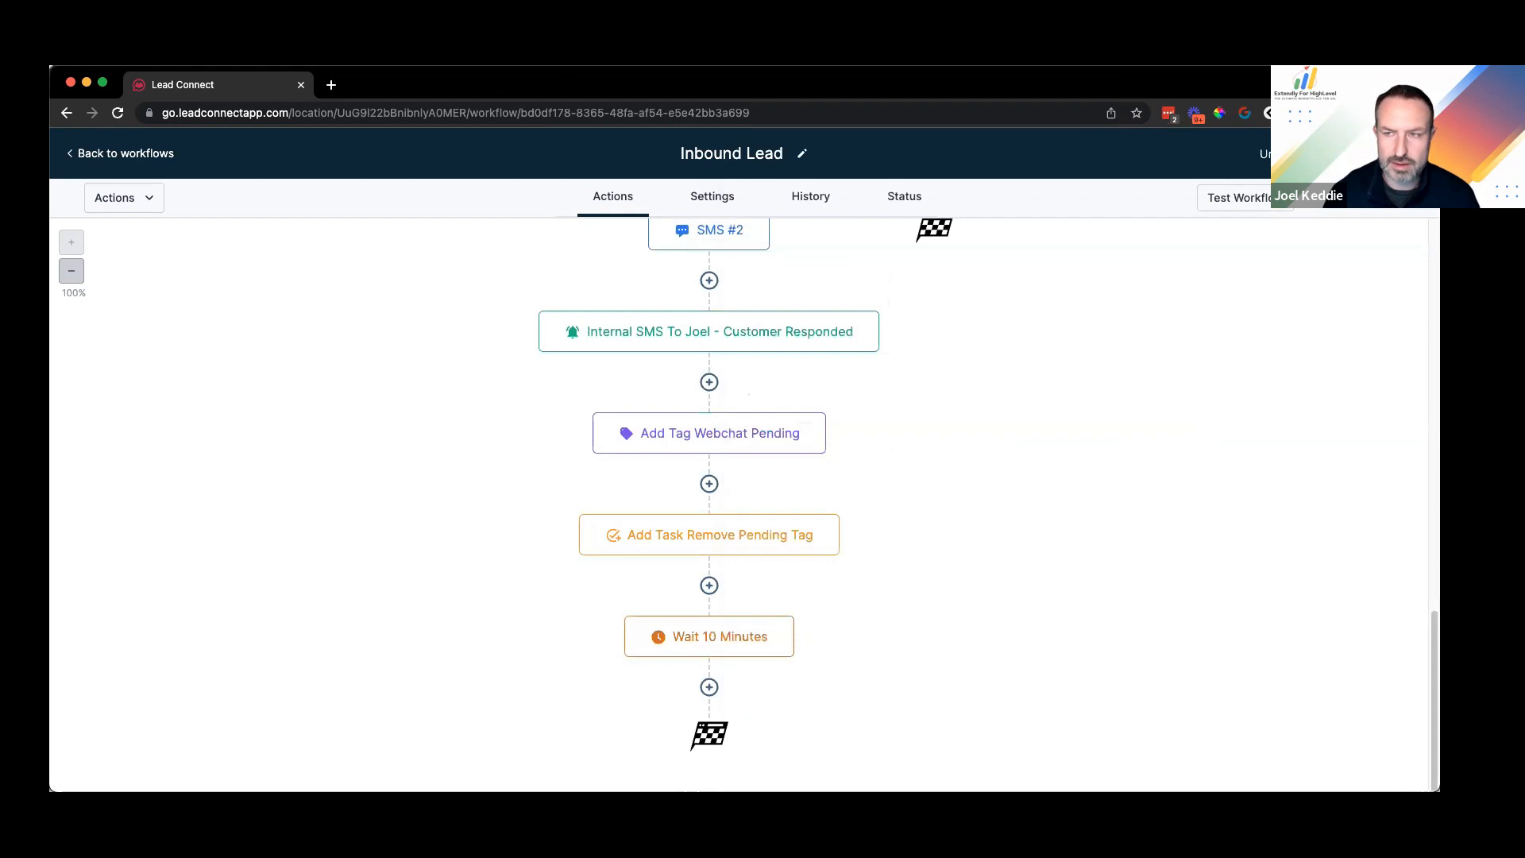
click(709, 689)
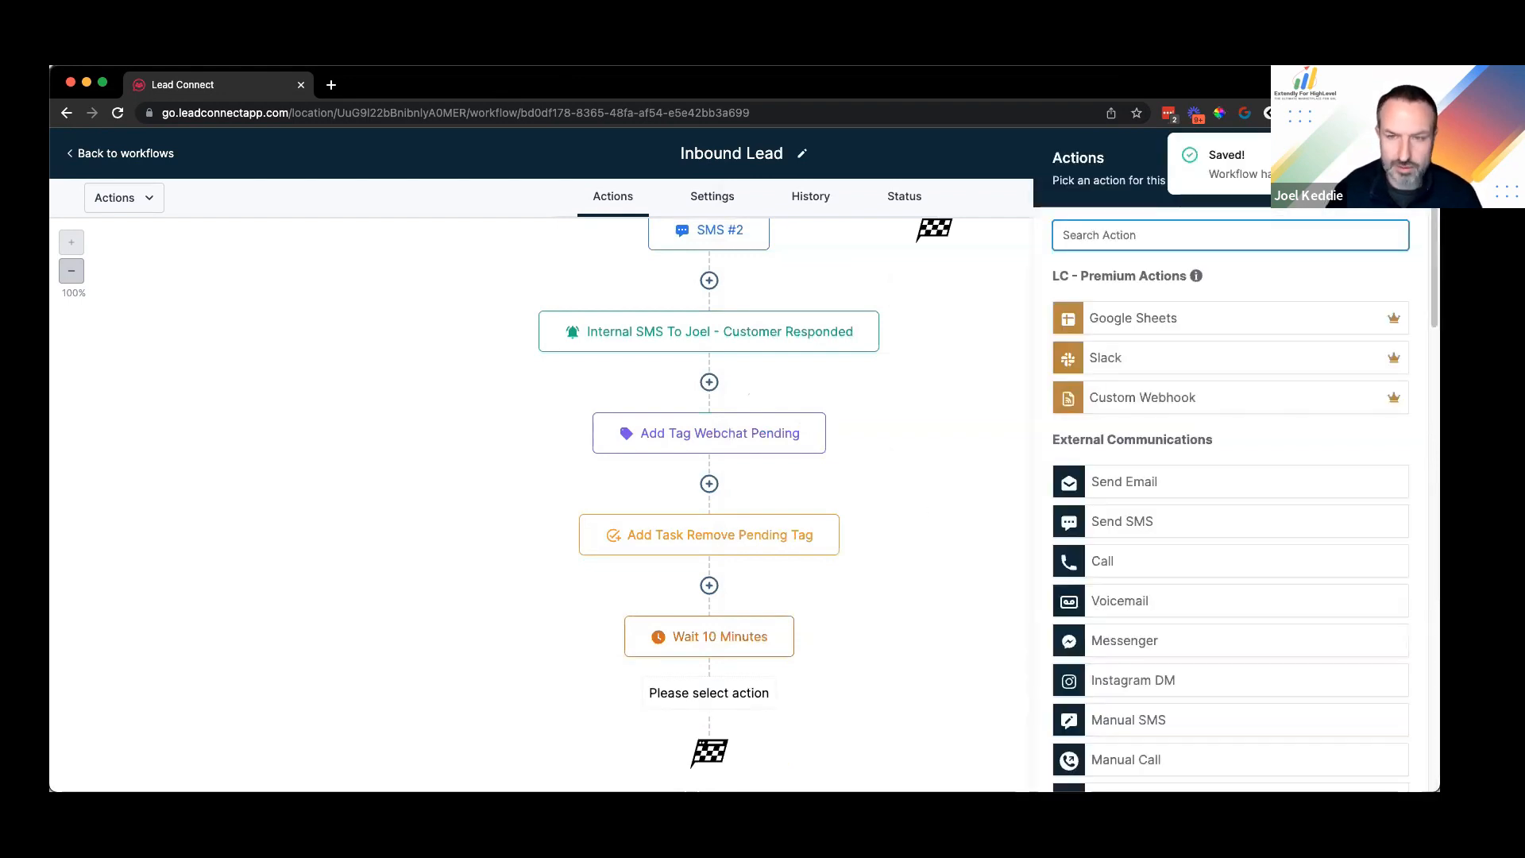
Step: Add an If / Else condition named 'Is Chat Still Pending?' with a branch named Yes
text(if)
click(1123, 343)
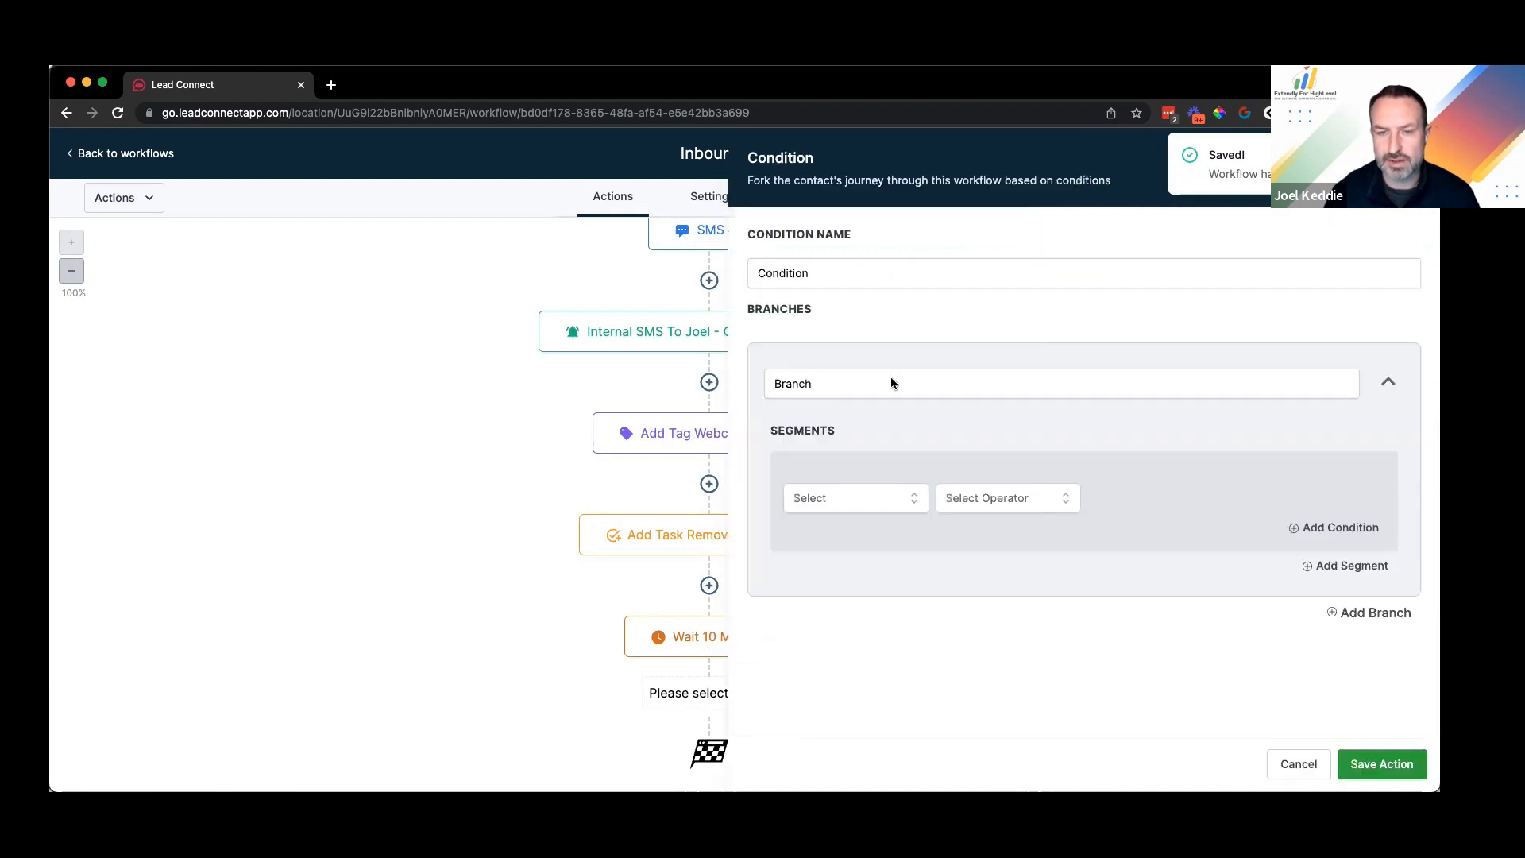
double_click(879, 273)
text(Is Chat Still )
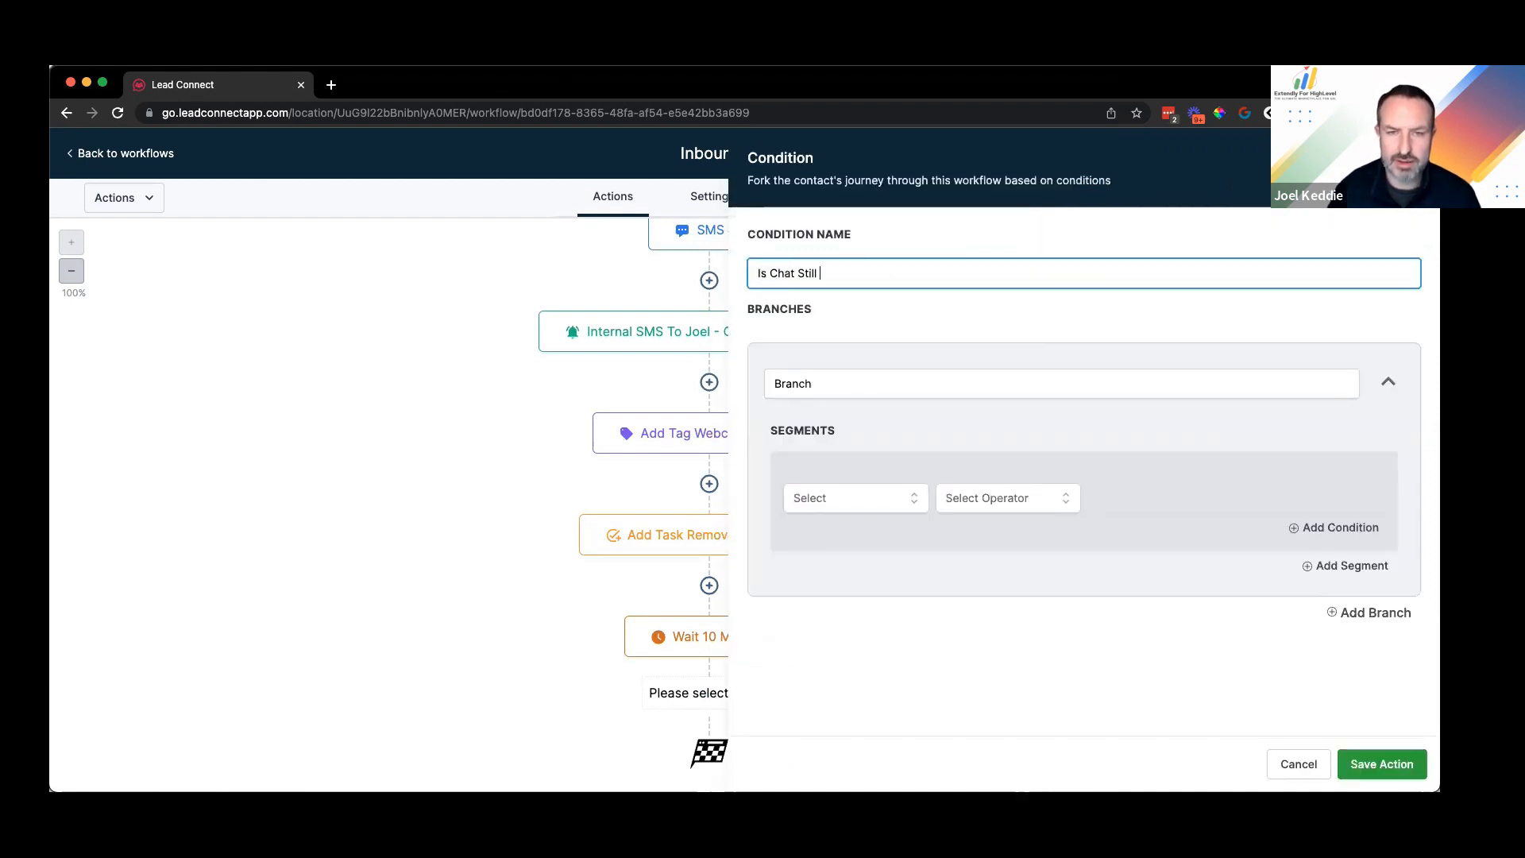
text(Pending?)
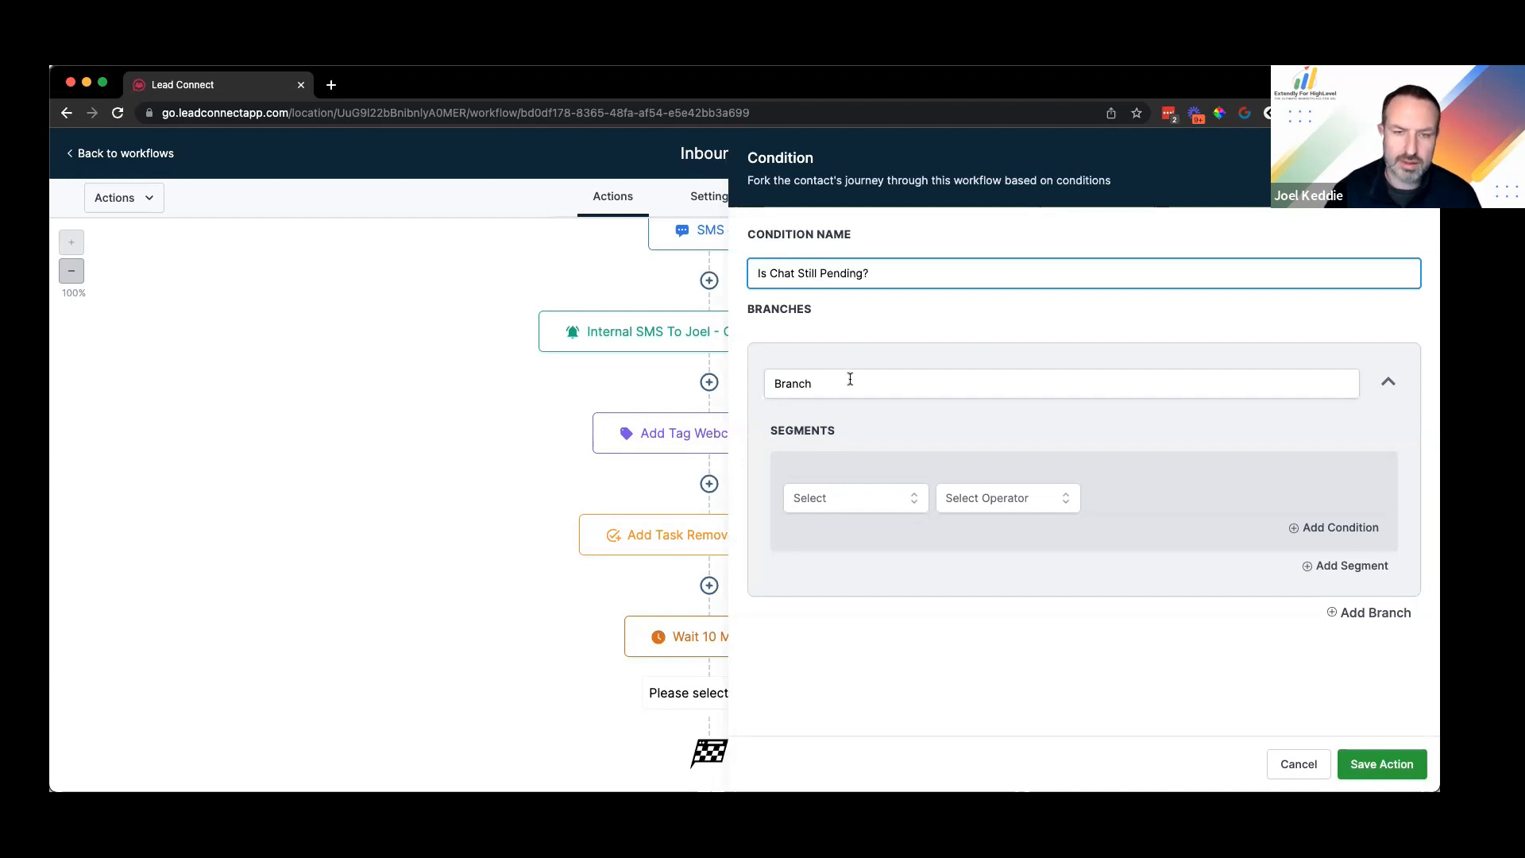
double_click(850, 379)
text(Yes)
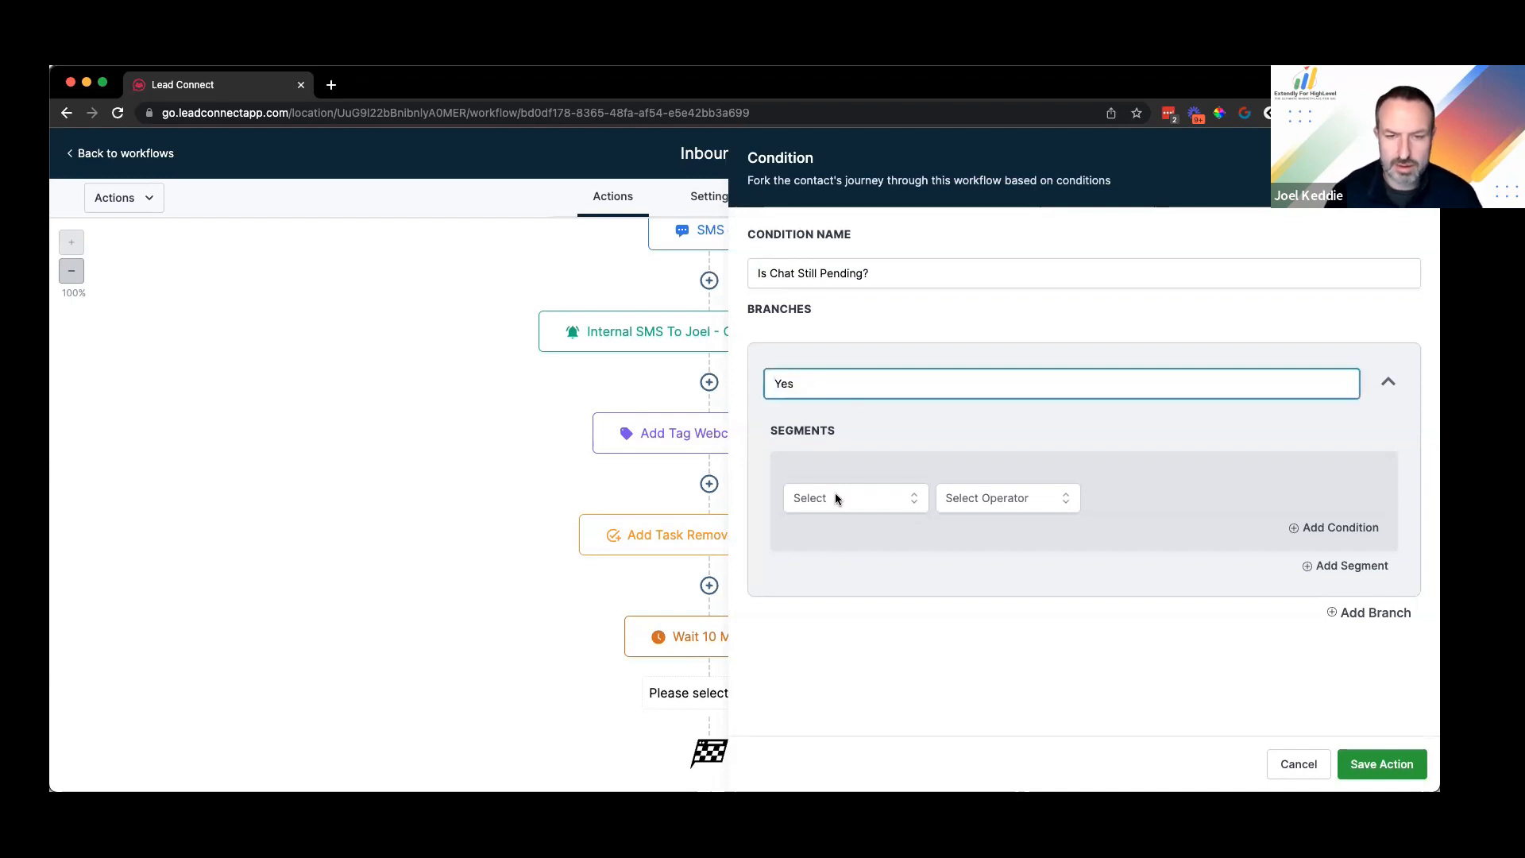
Step: Make the Yes branch condition test the contact's Tags field
click(870, 520)
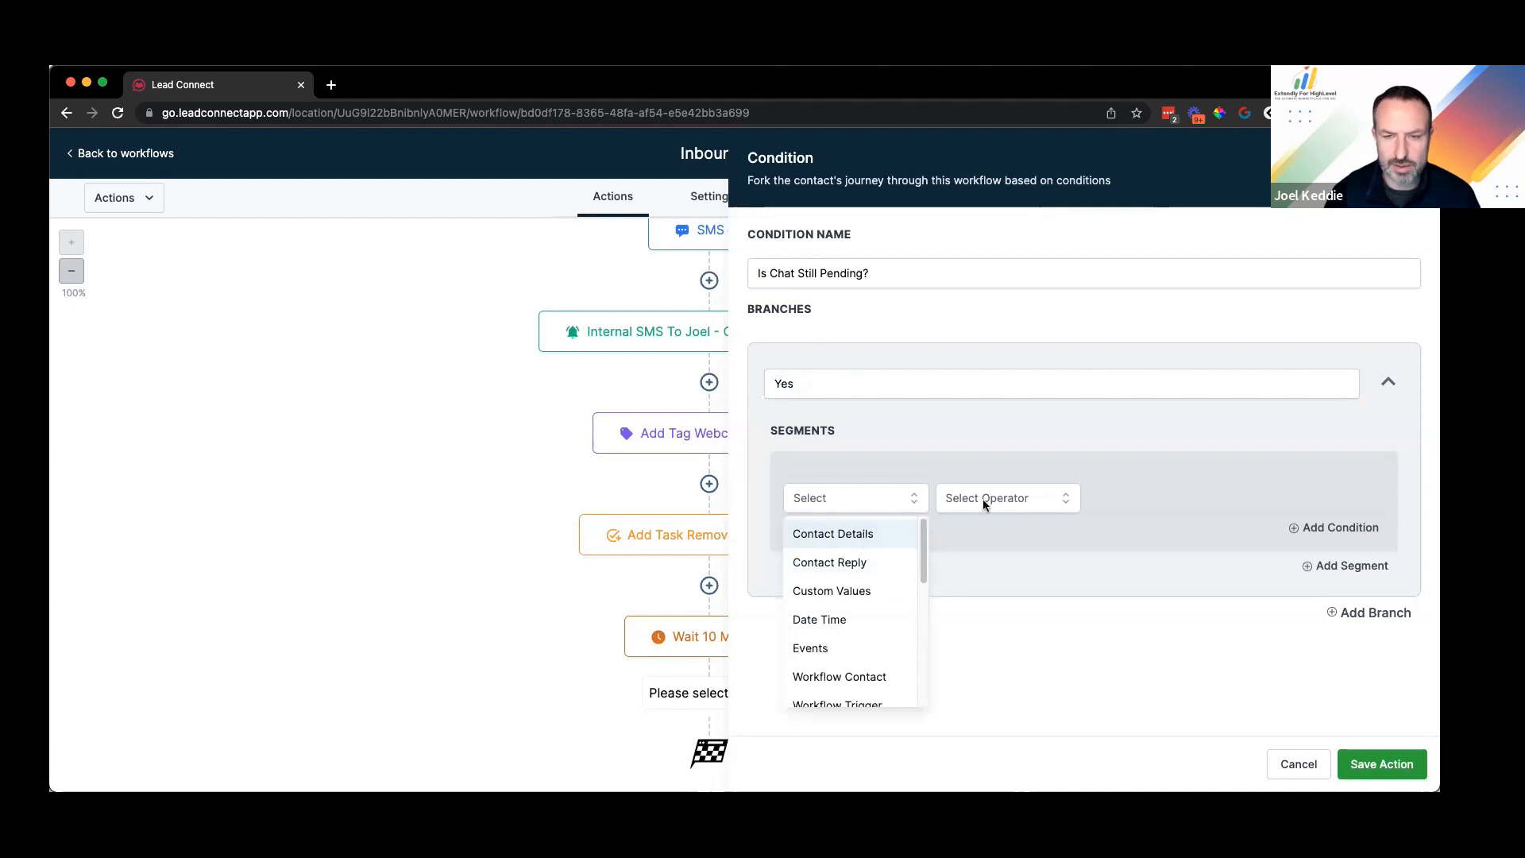
click(867, 531)
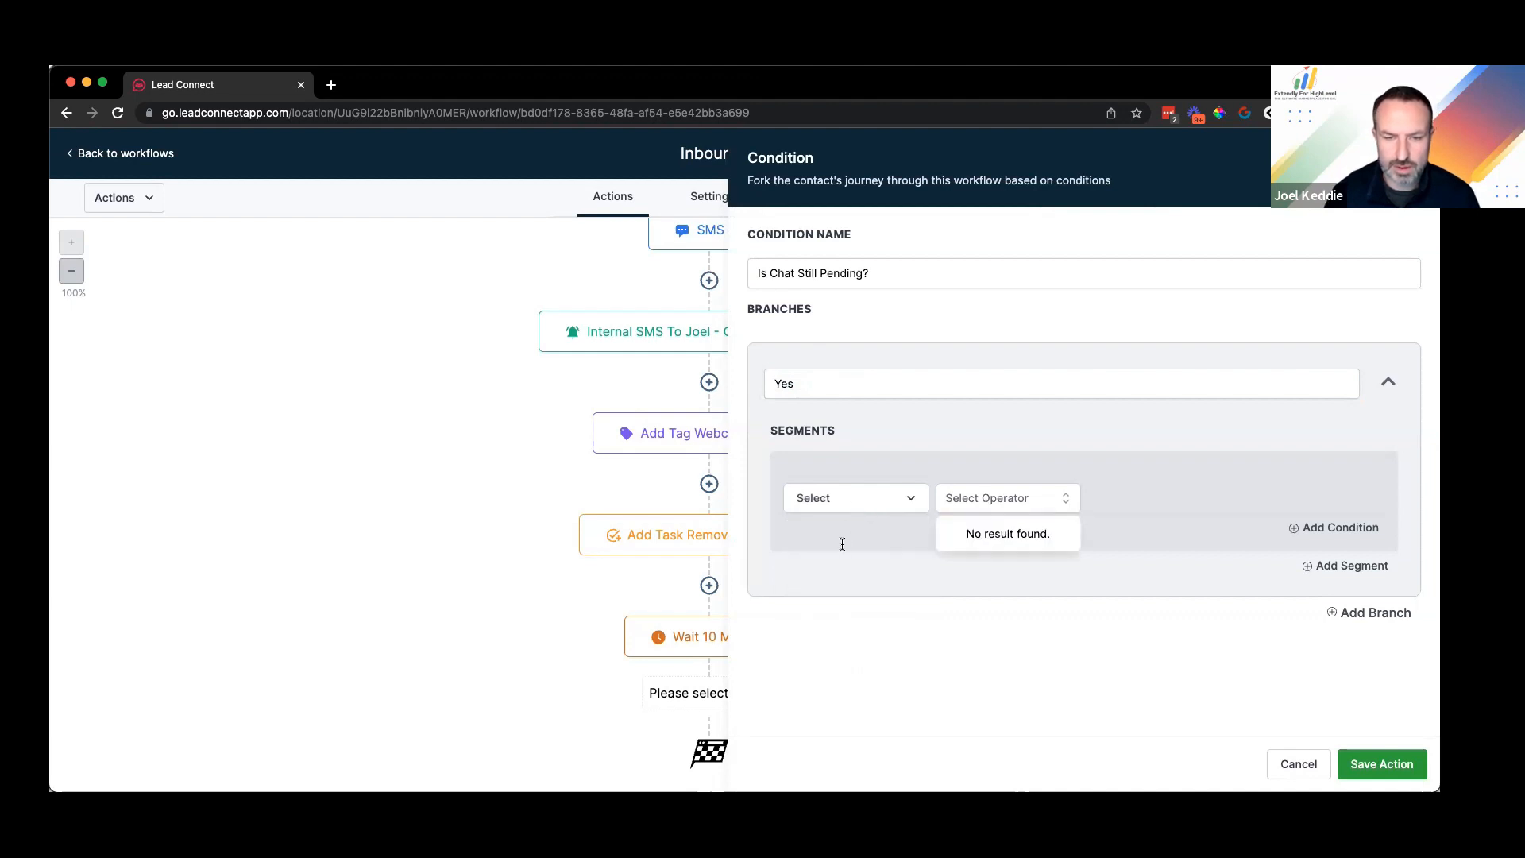
text(tag)
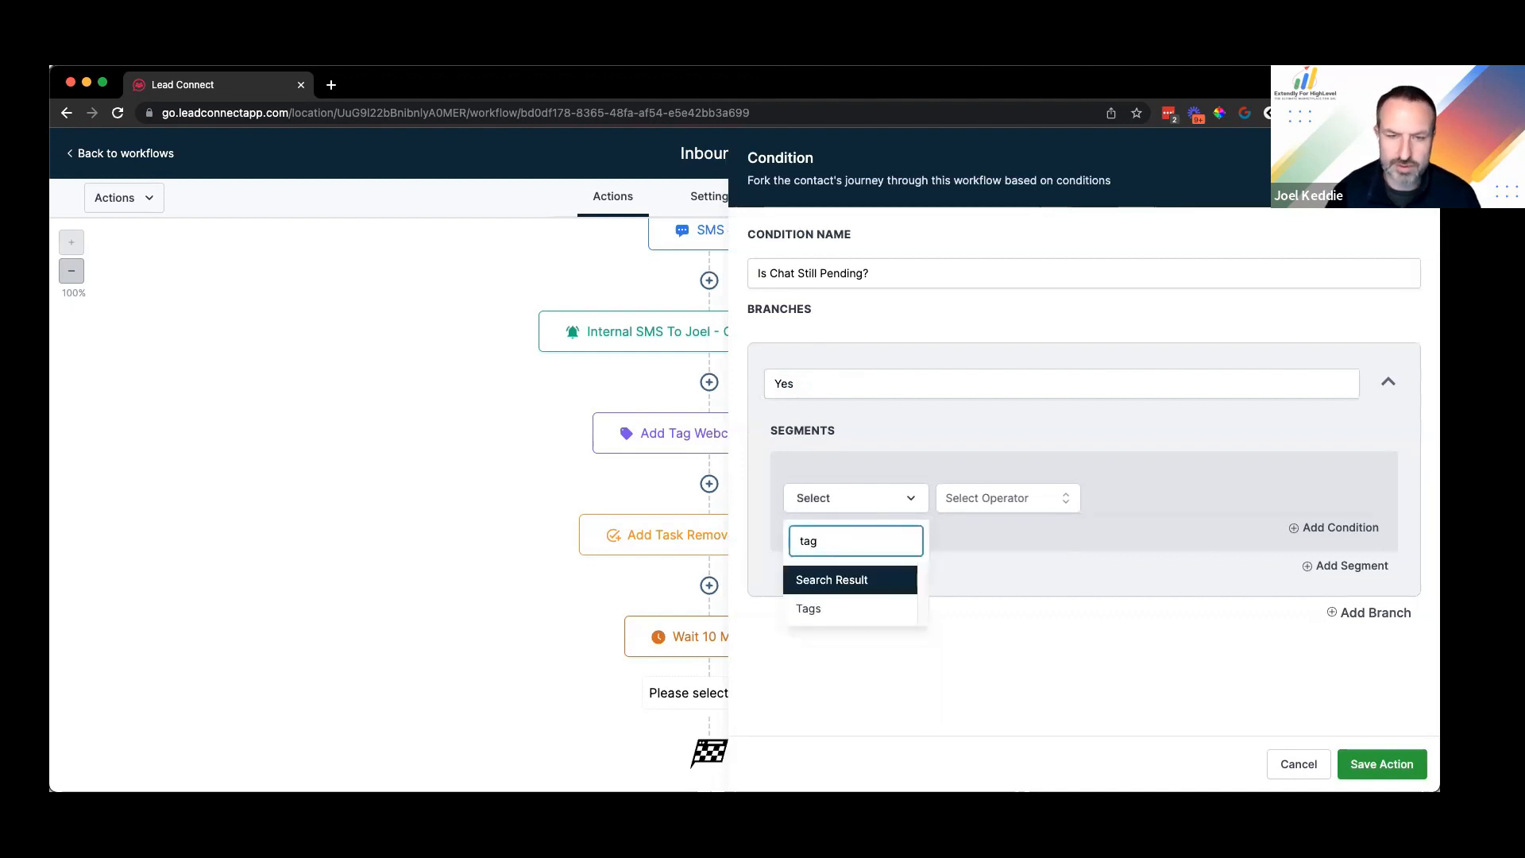
key(BackSpace)
key(BackSpace)
key(BackSpace)
click(827, 578)
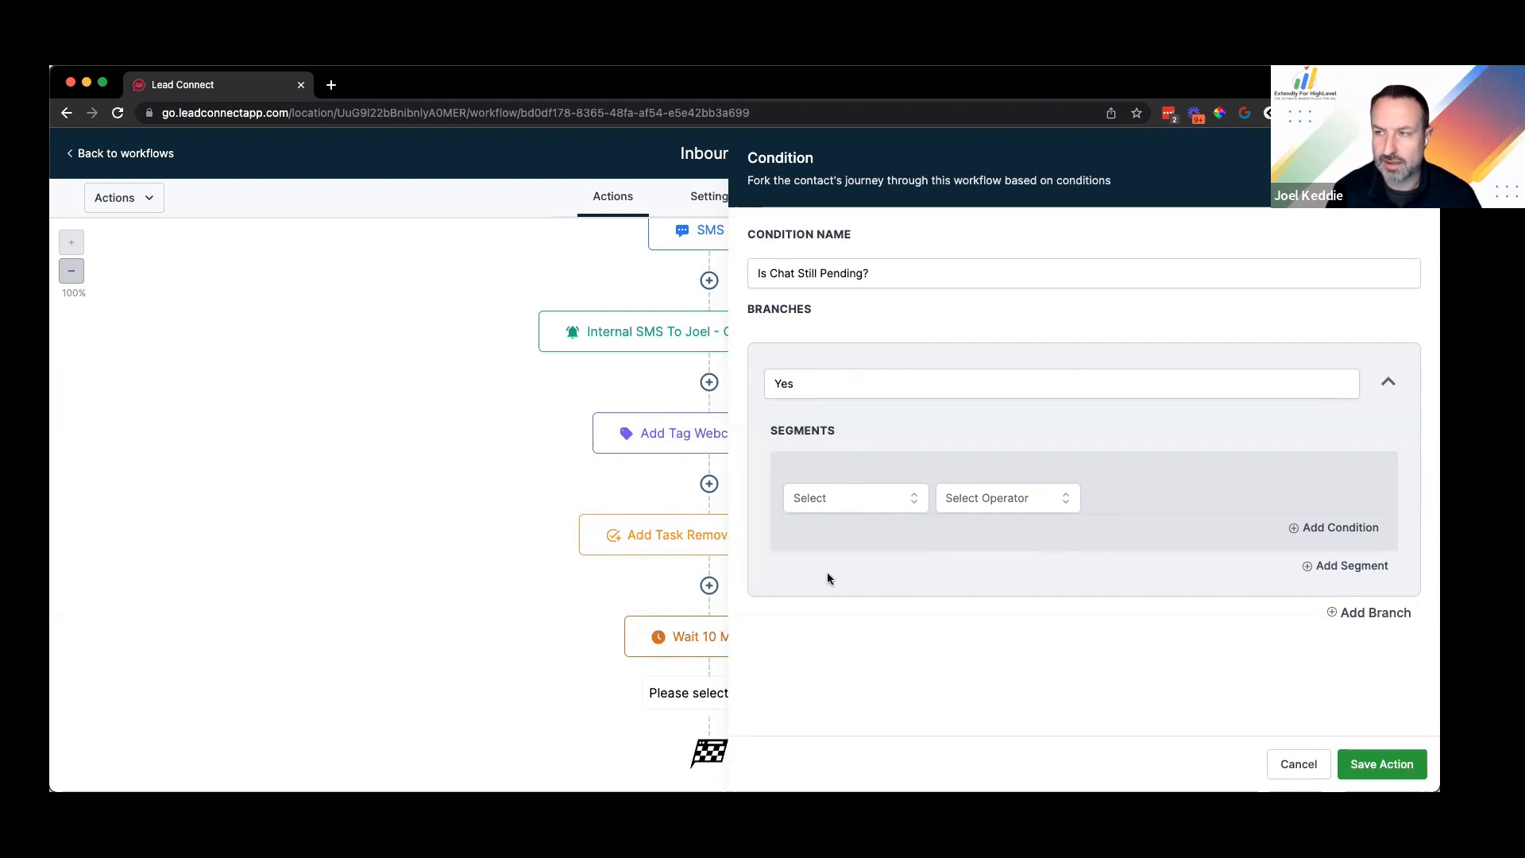
click(856, 494)
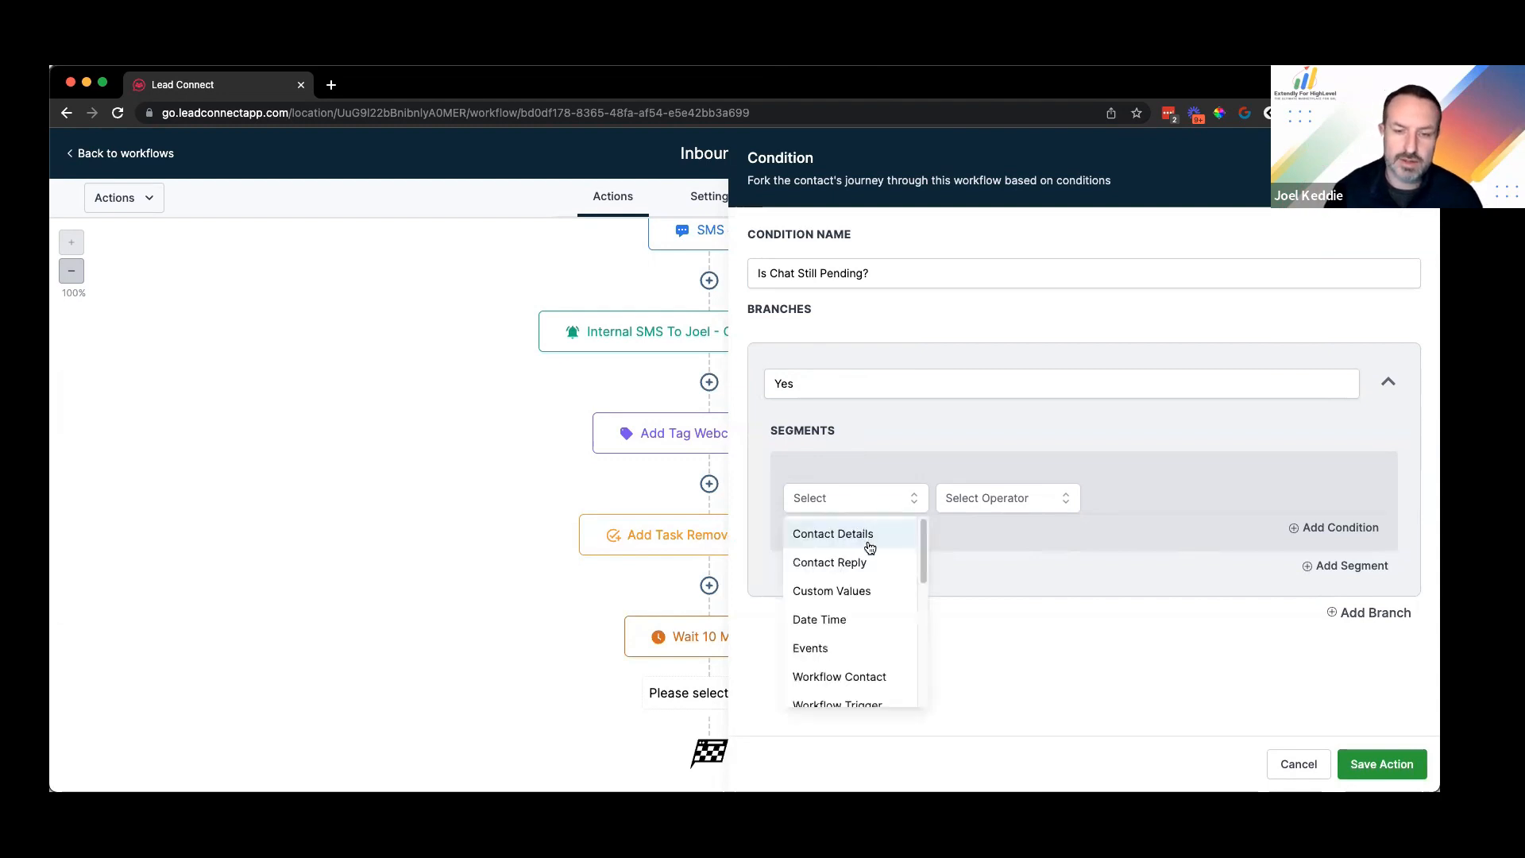
click(824, 543)
scroll(862, 604, down, 3)
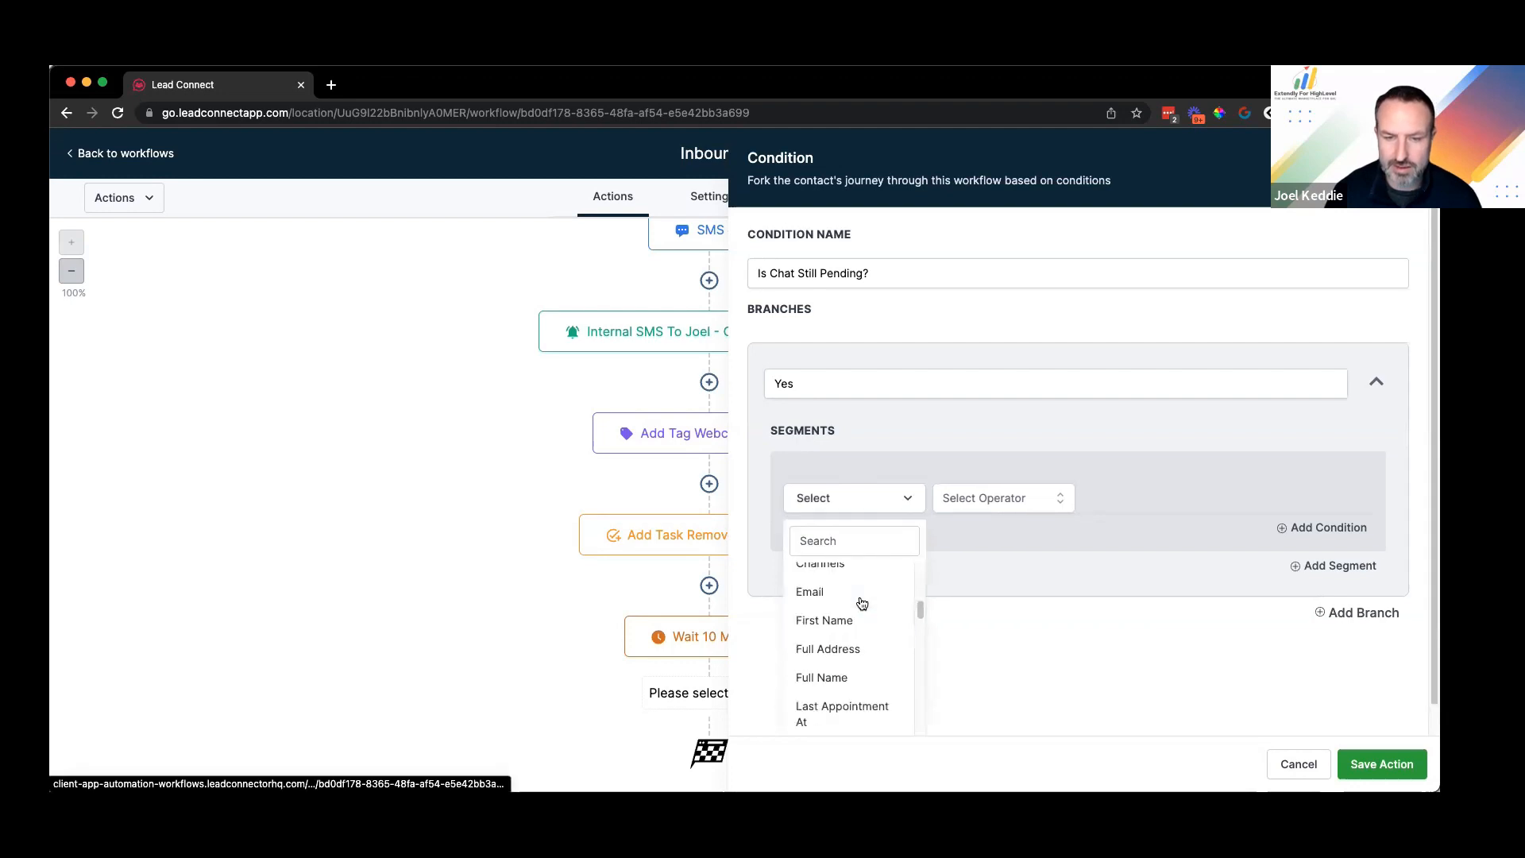
click(851, 538)
text(tag)
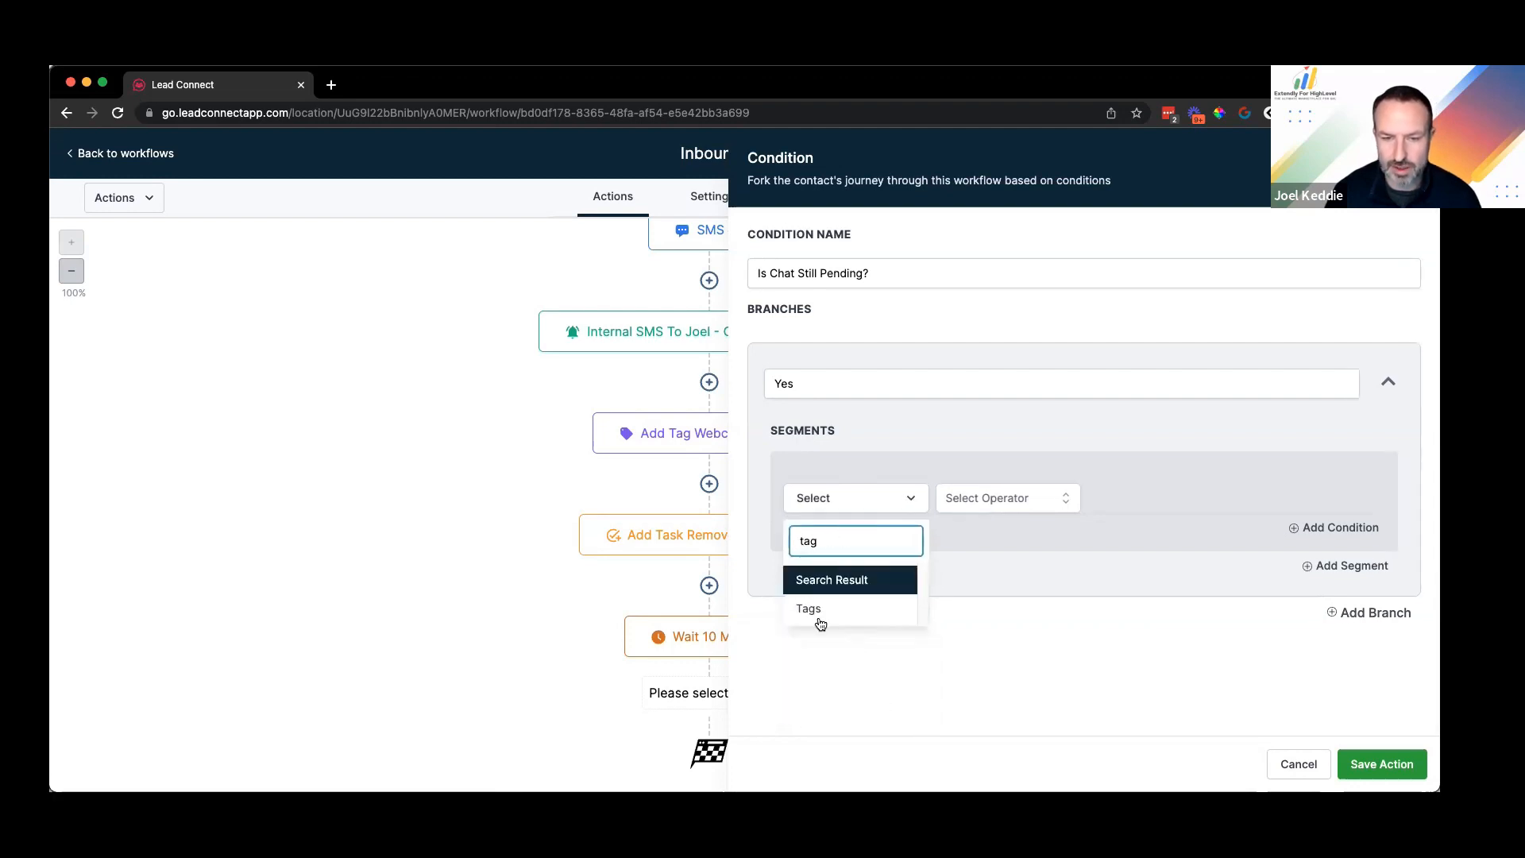
click(825, 620)
Step: Set the condition to Tags Includes webchat-pending and save the step
click(959, 506)
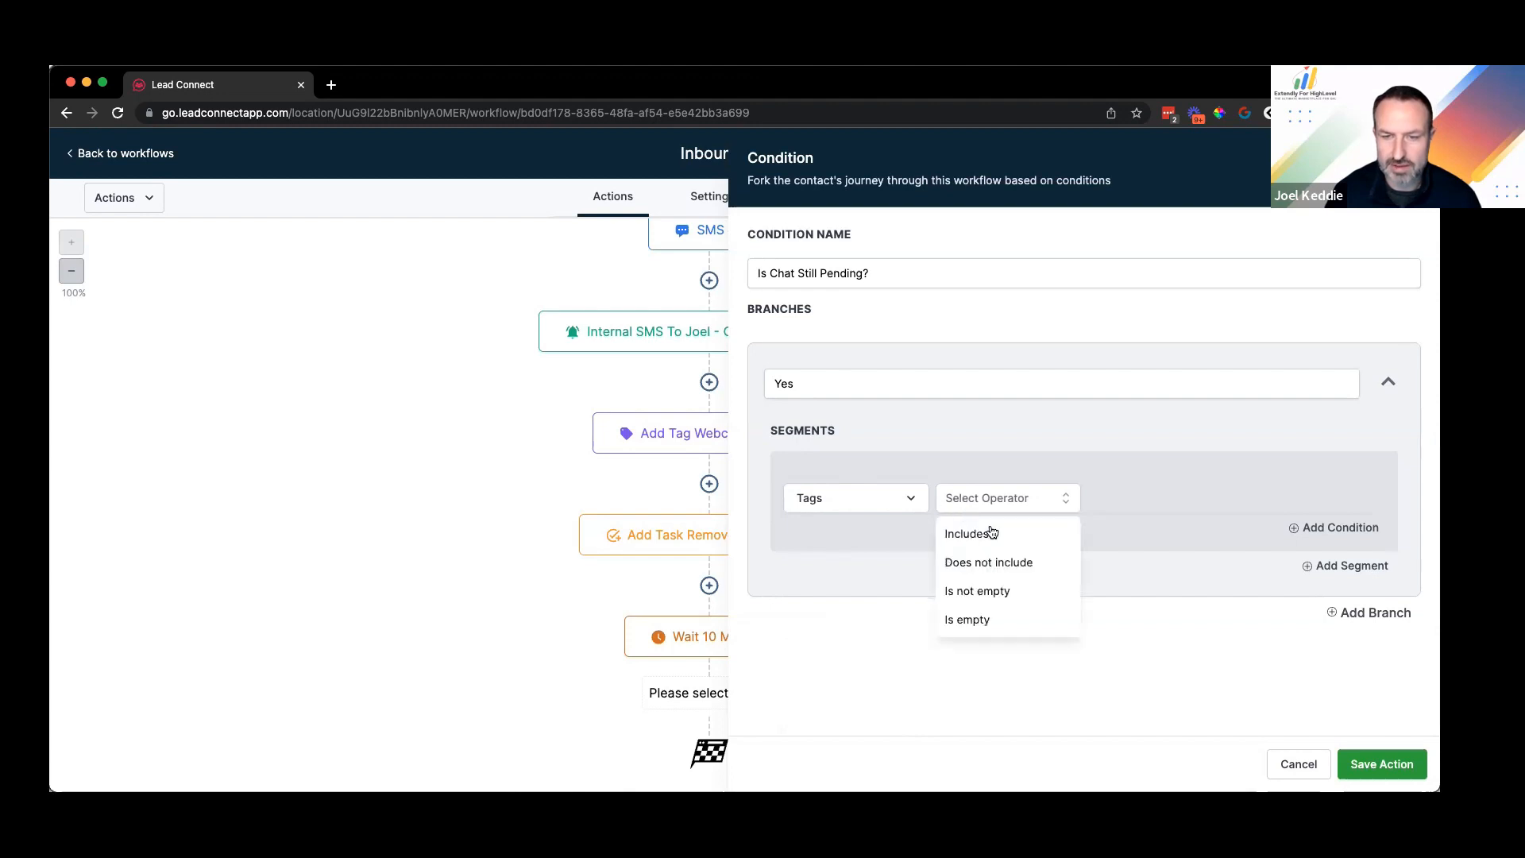
key(Return)
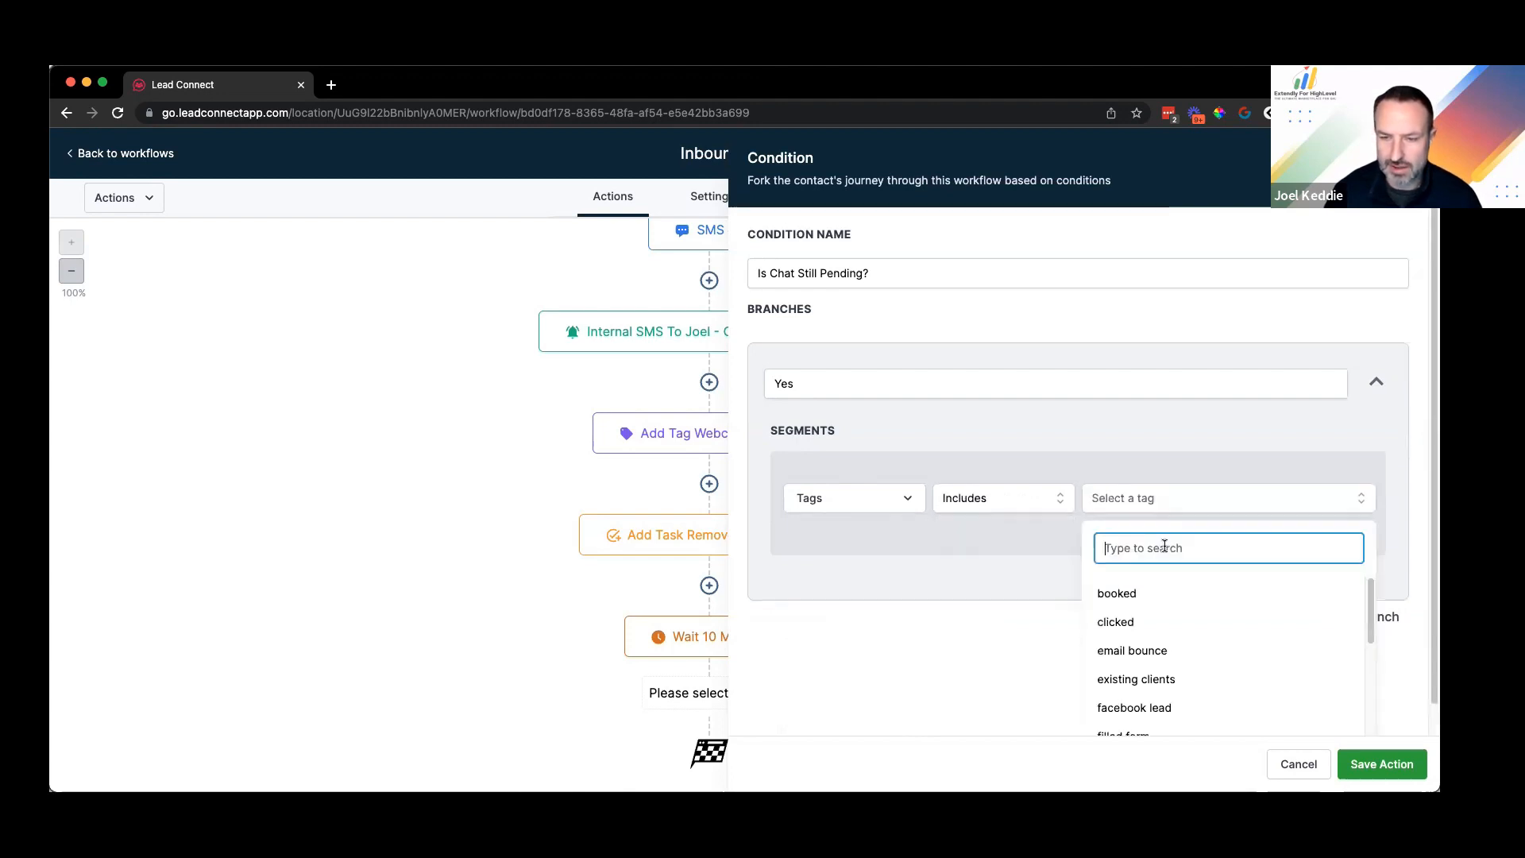
text(pen)
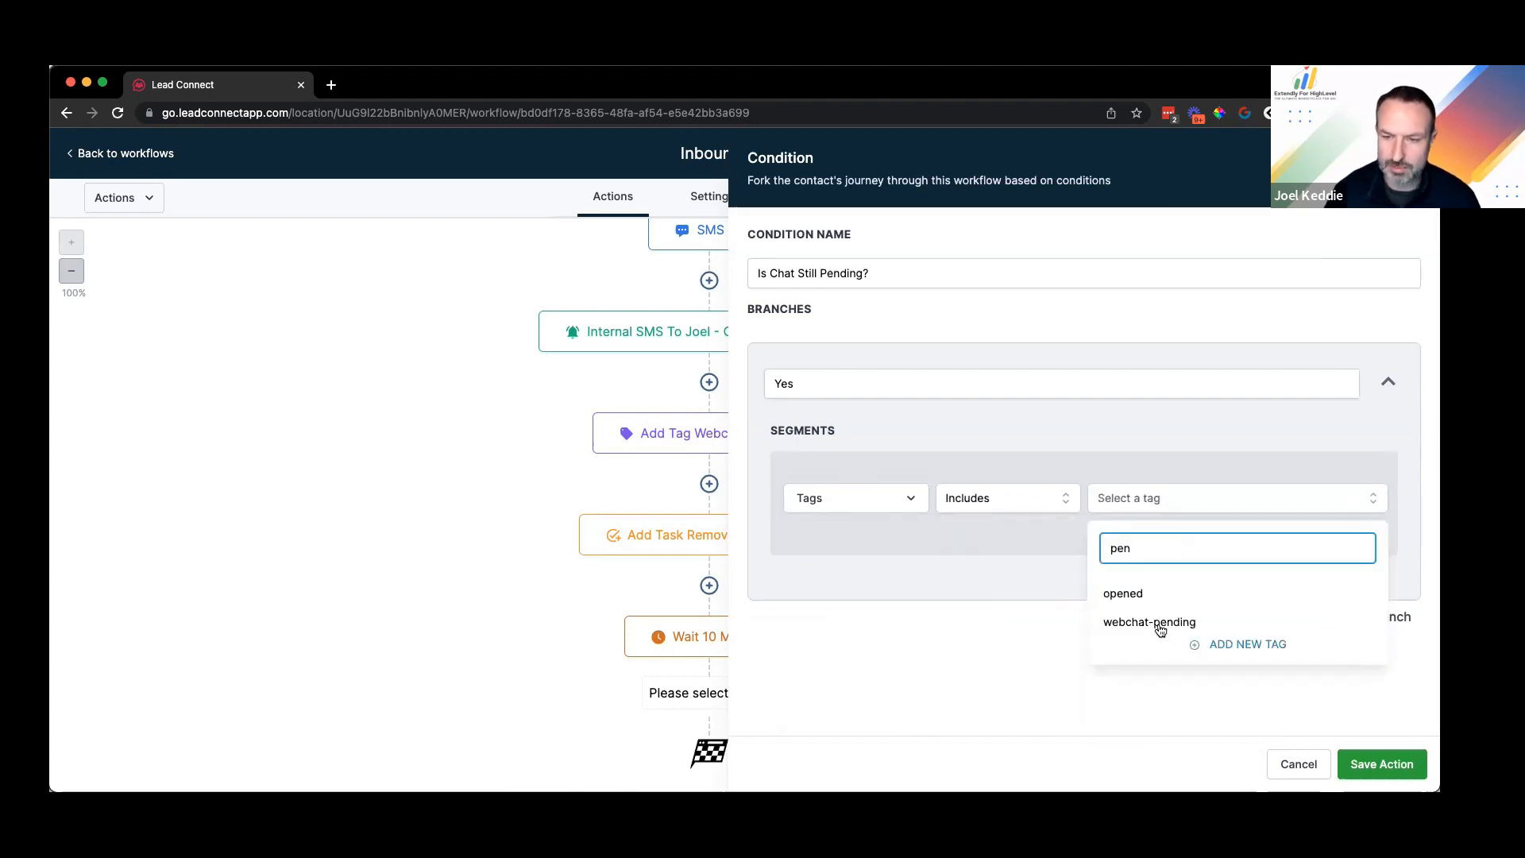
click(1150, 622)
click(1378, 765)
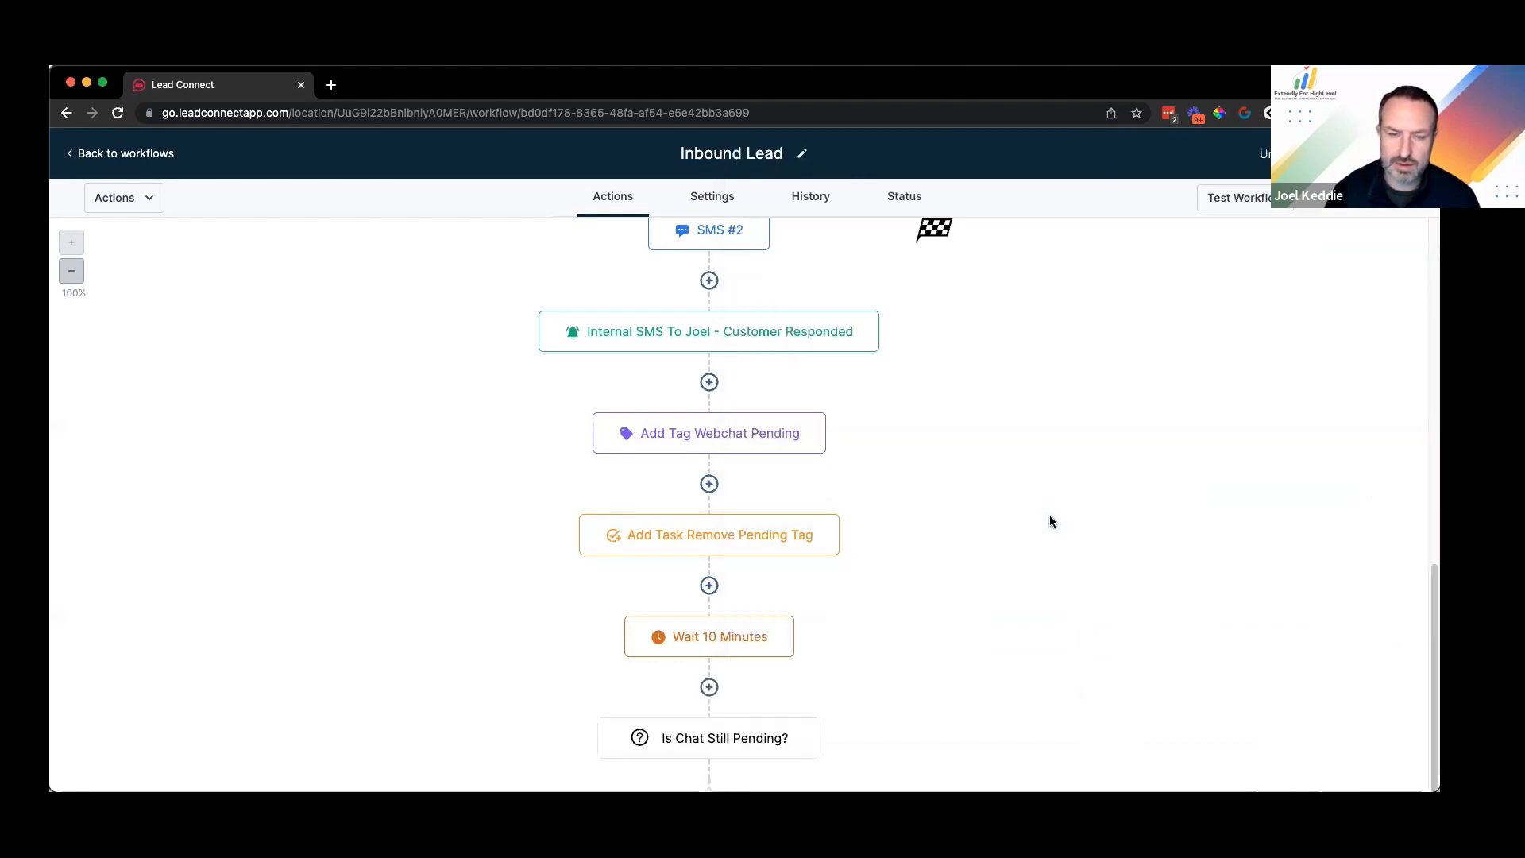
Step: Add a Send SMS action under the Yes branch saying the team is busy with other customers
scroll(698, 513, down, 3)
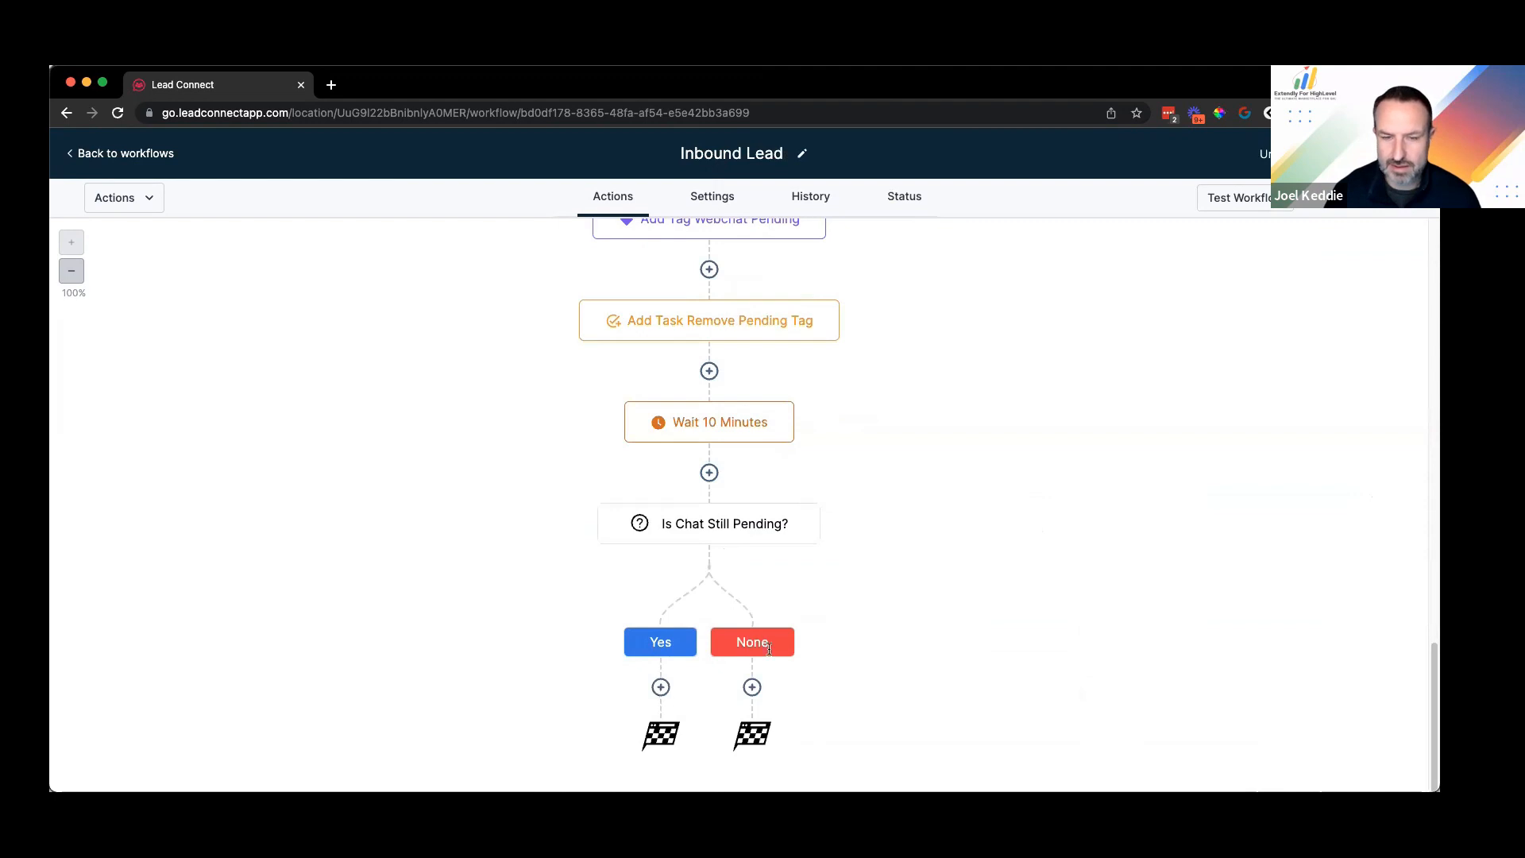
click(661, 687)
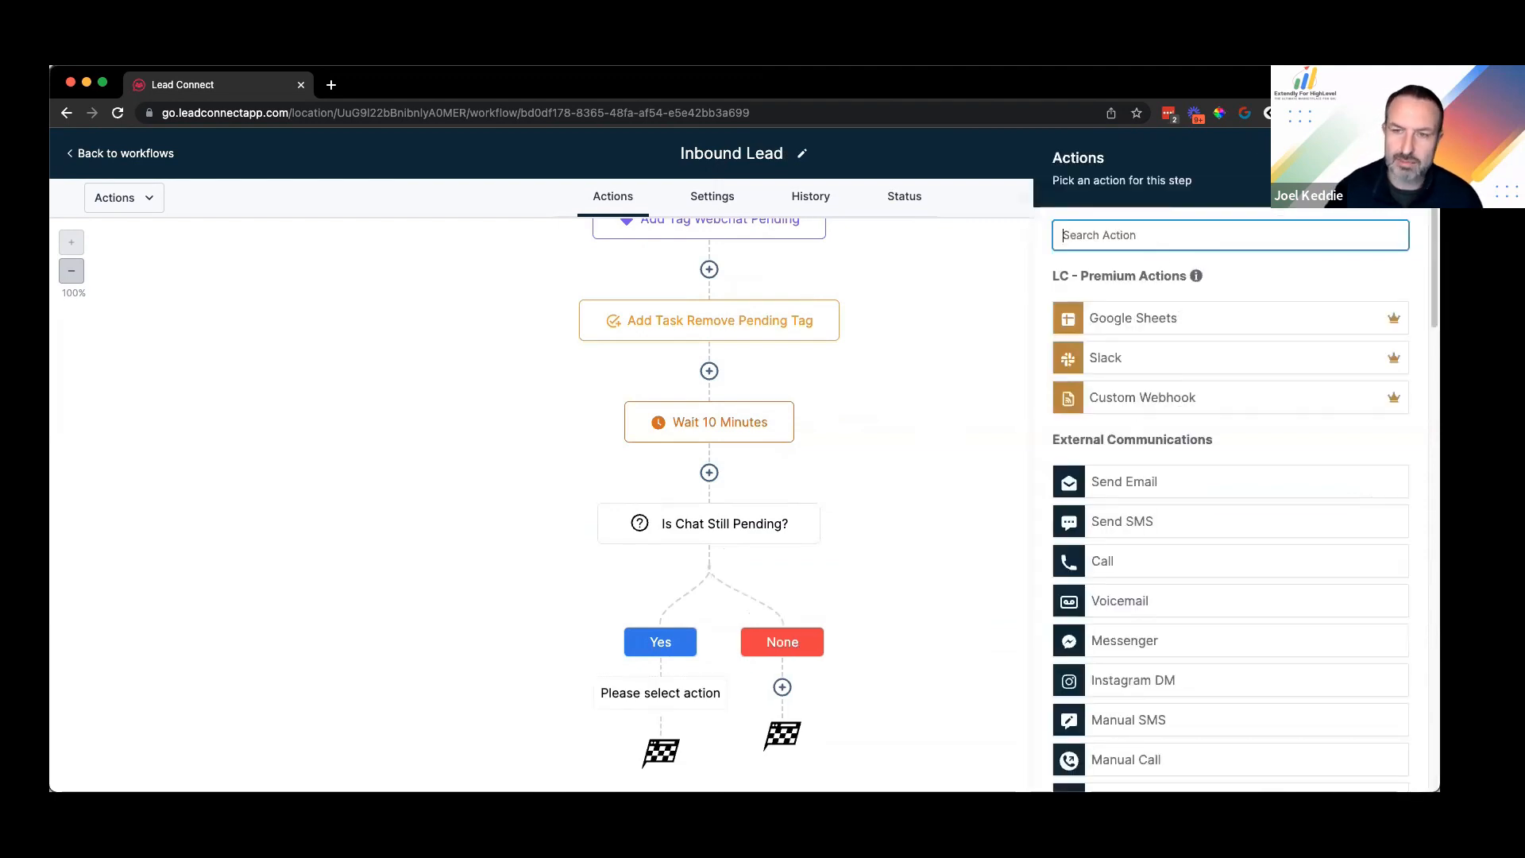
text(send)
click(1128, 350)
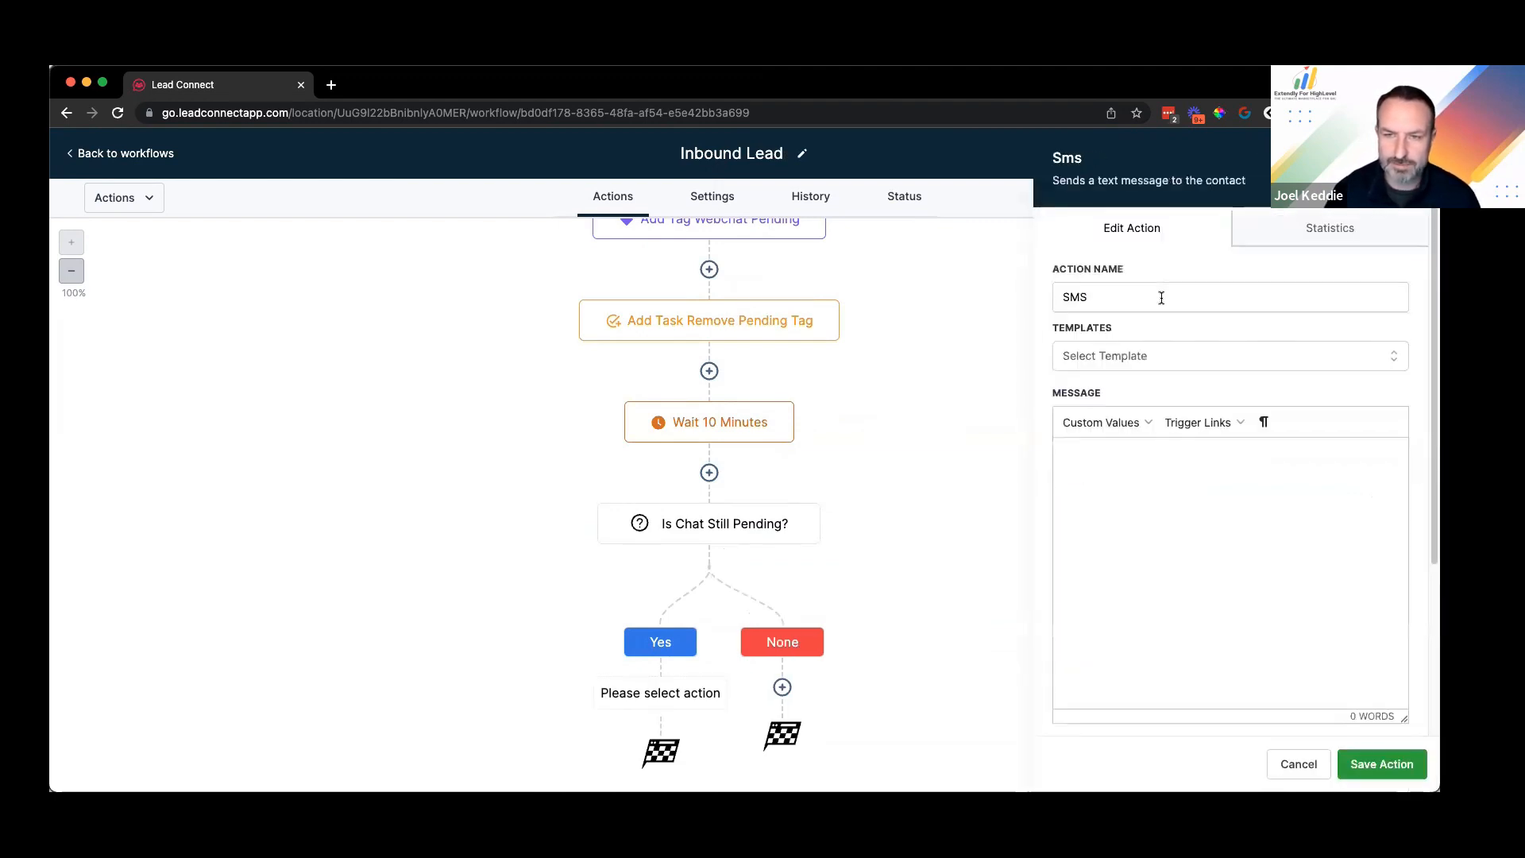
click(1136, 454)
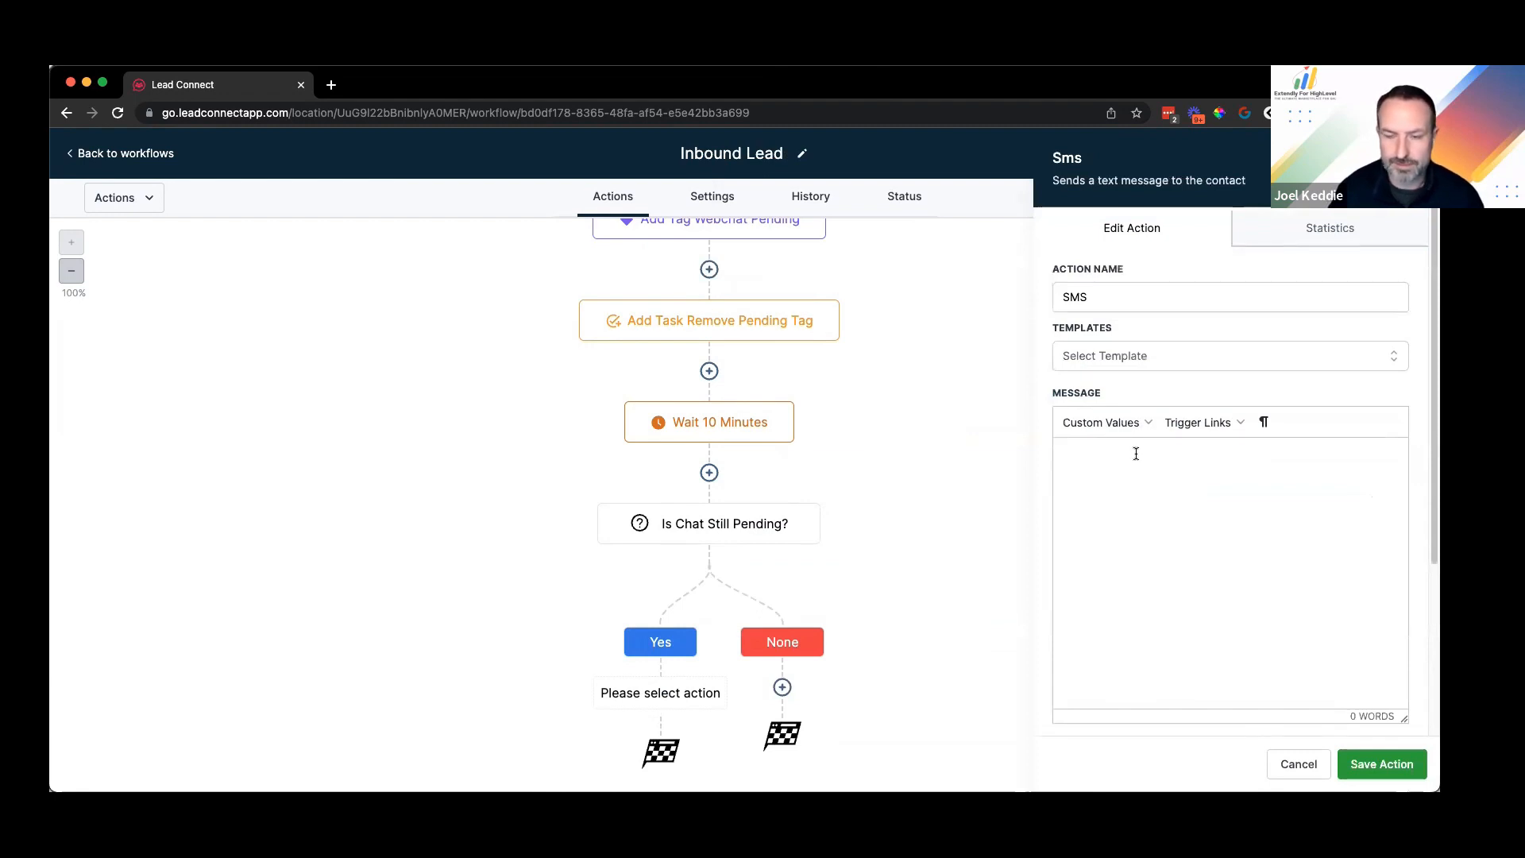
text(Hey it )
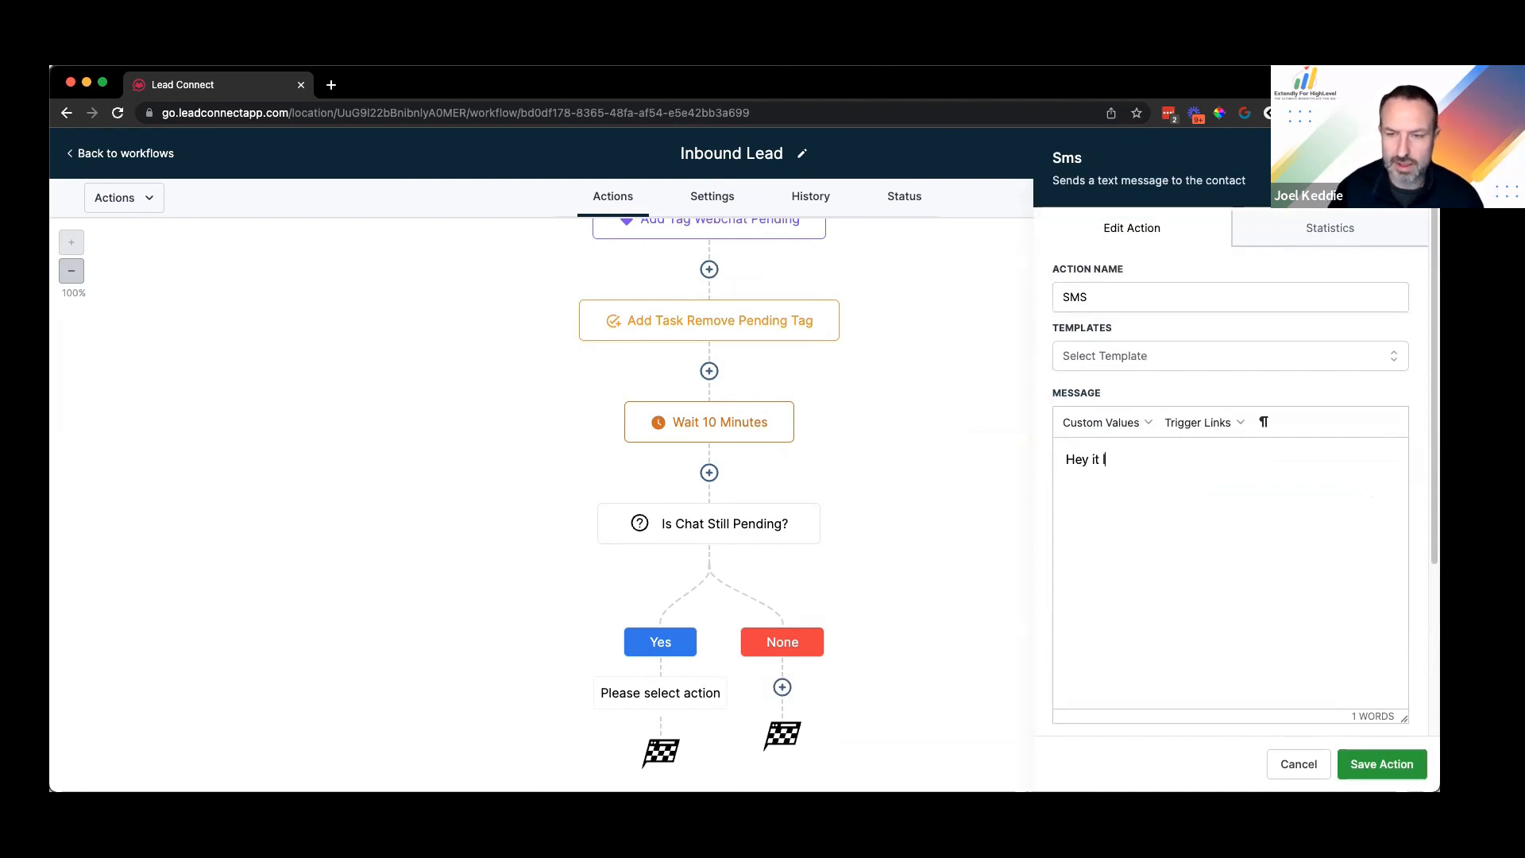
text(looks like our team )
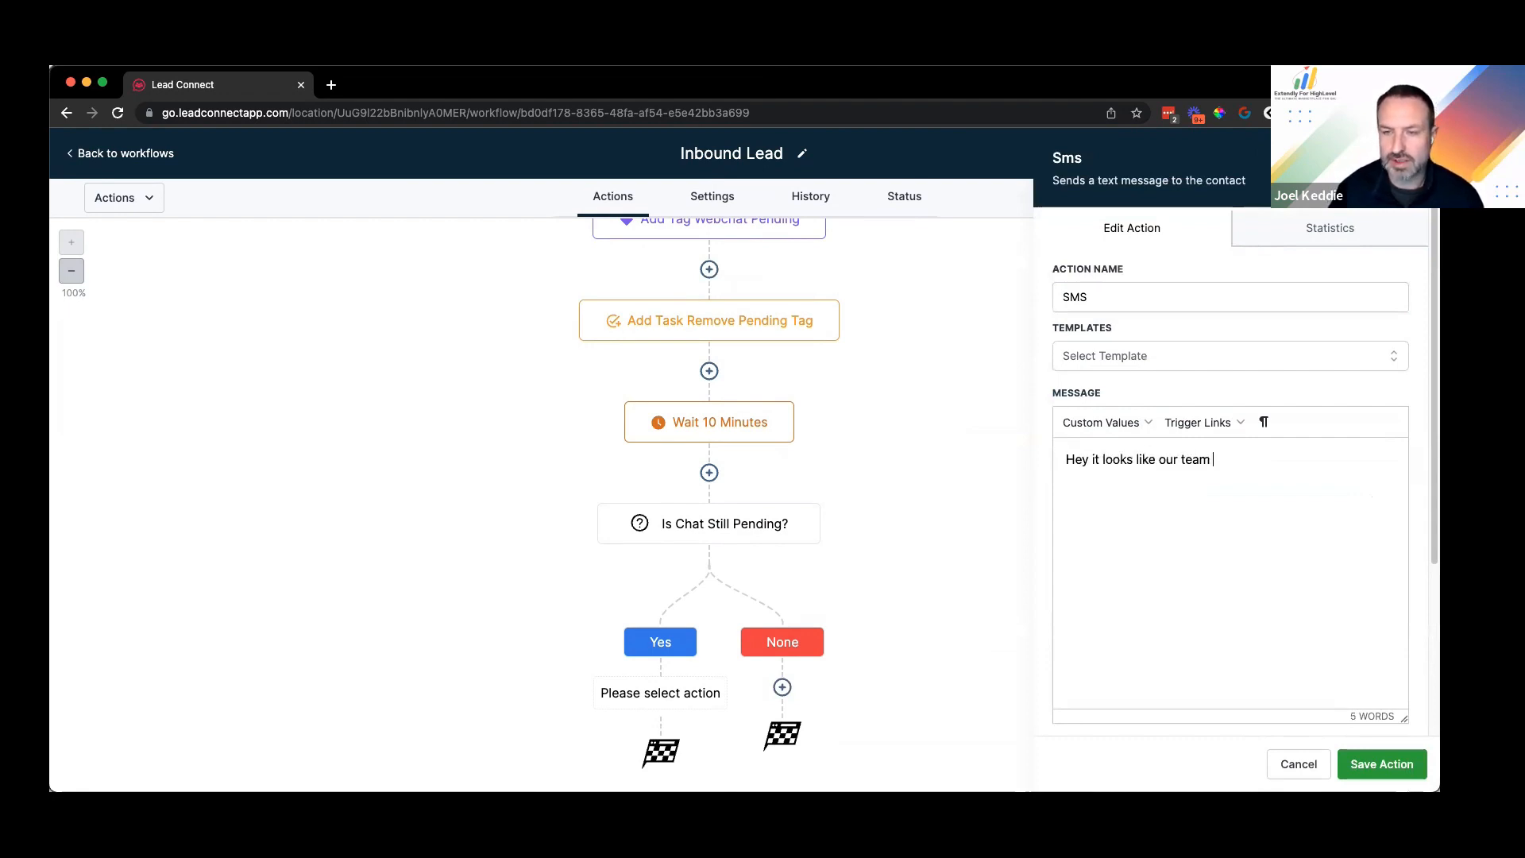
text(is)
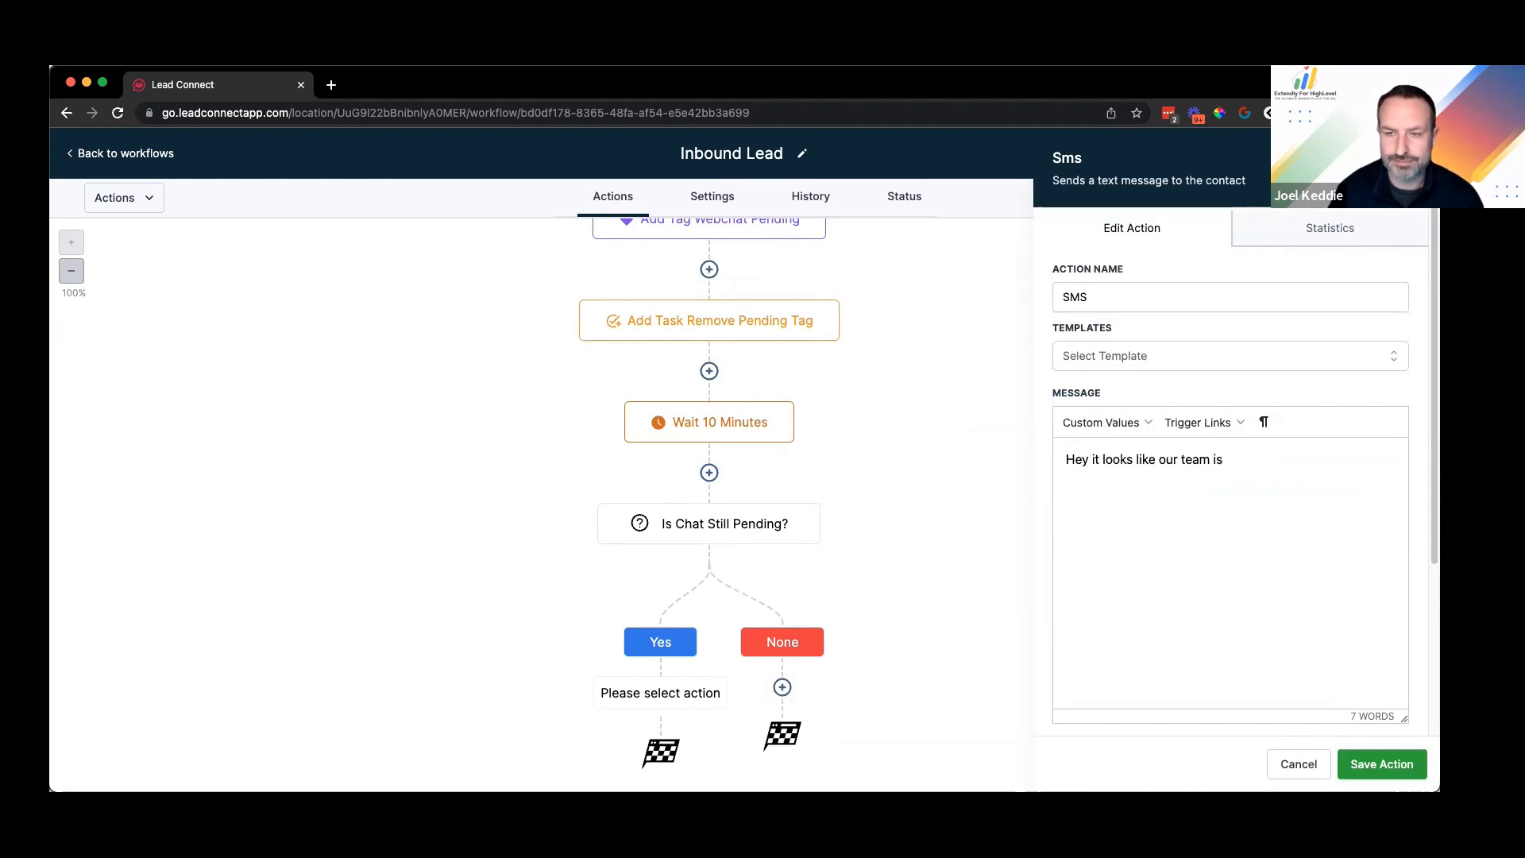
text( wrapped up with)
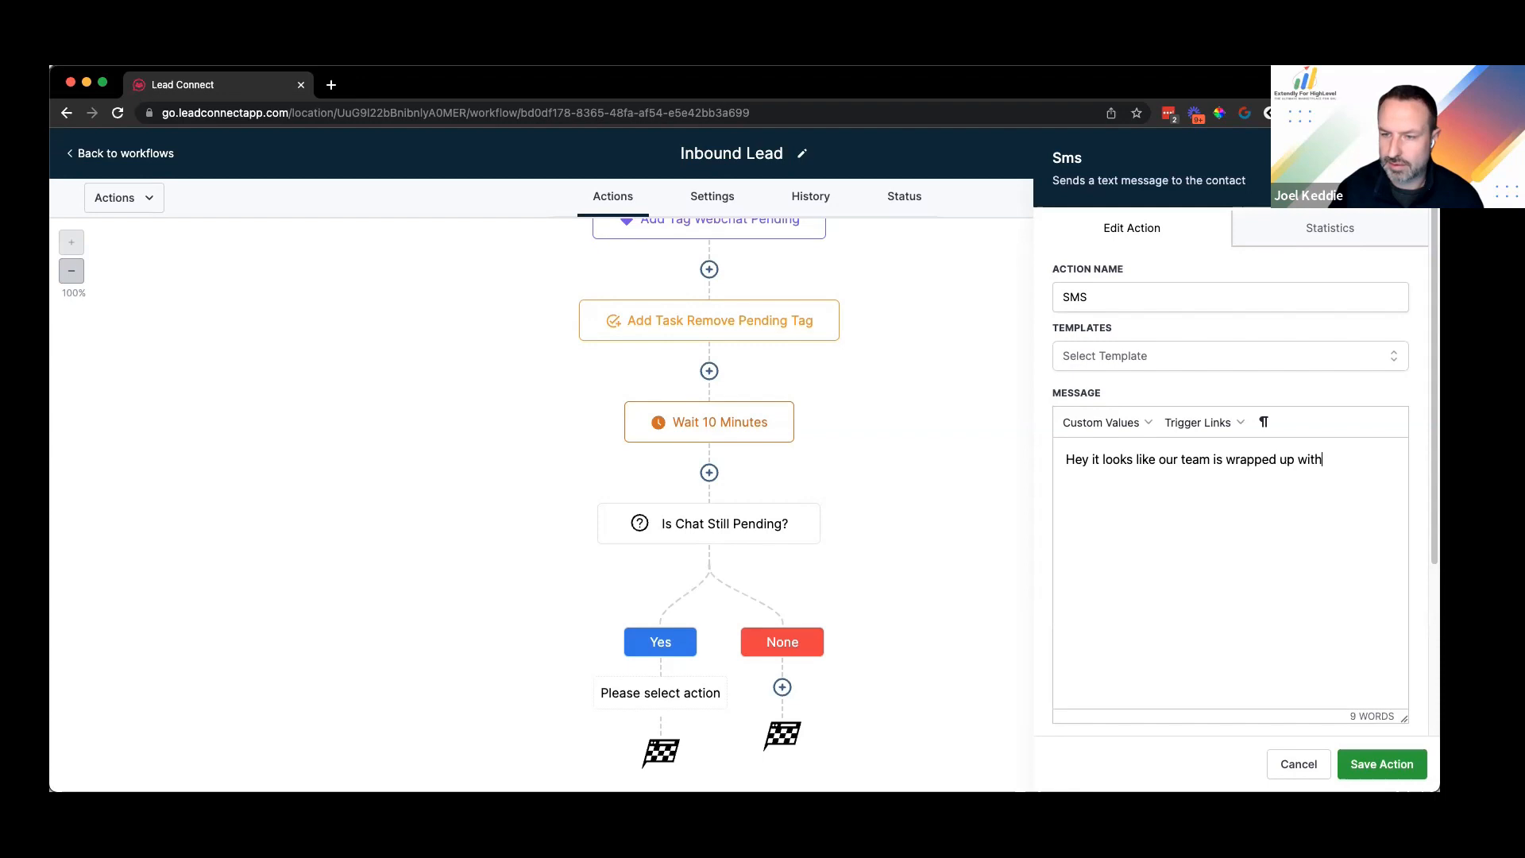
text( other customers at the moment. What is t)
key(BackSpace)
key(BackSpace)
key(BackSpace)
key(BackSpace)
key(BackSpace)
key(BackSpace)
key(BackSpace)
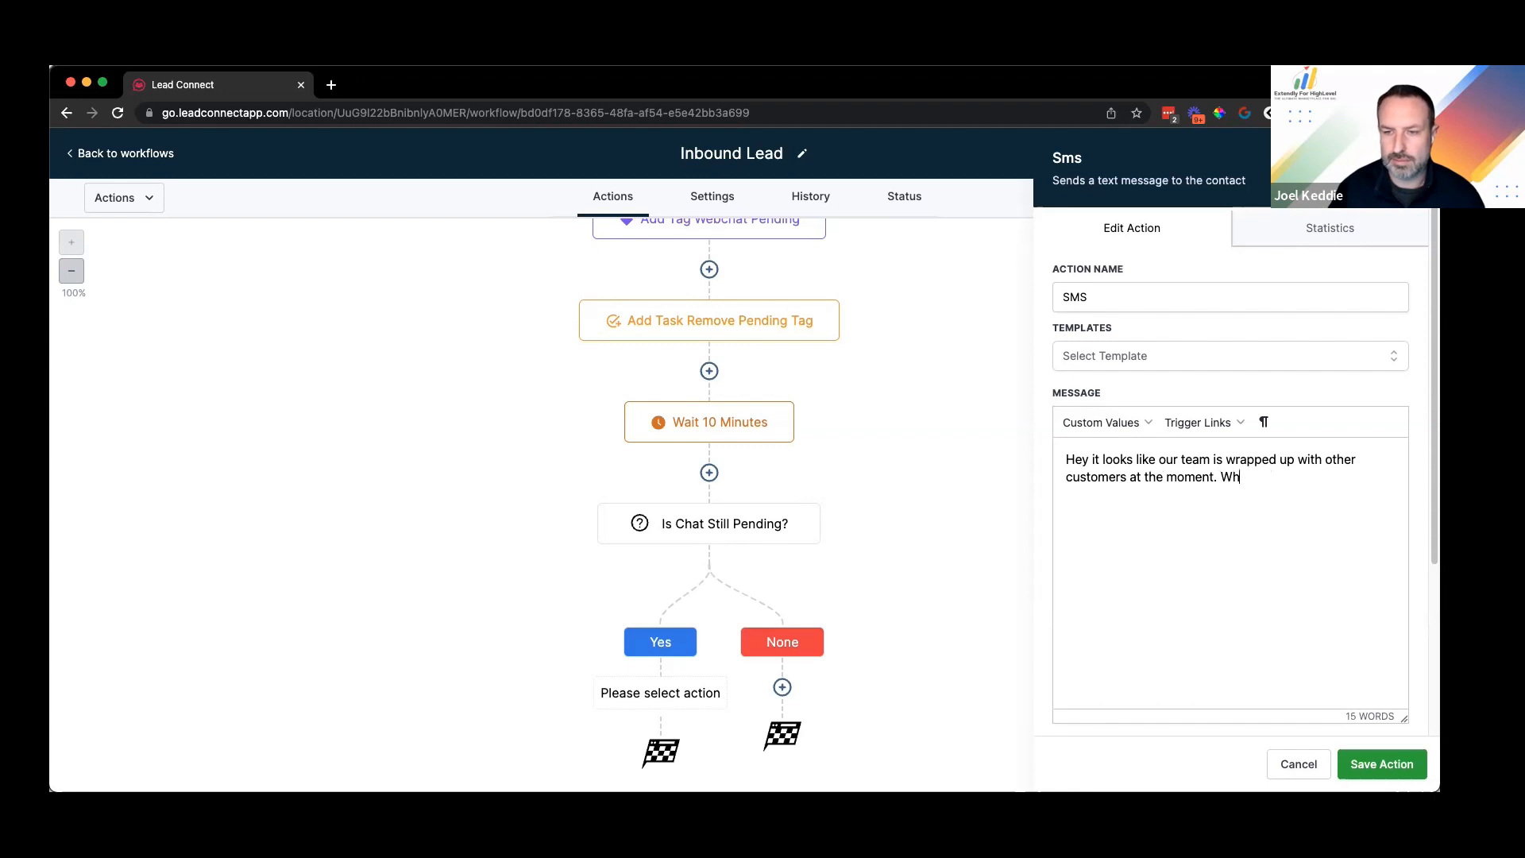
key(BackSpace)
key(BackSpace)
text(Is this the b)
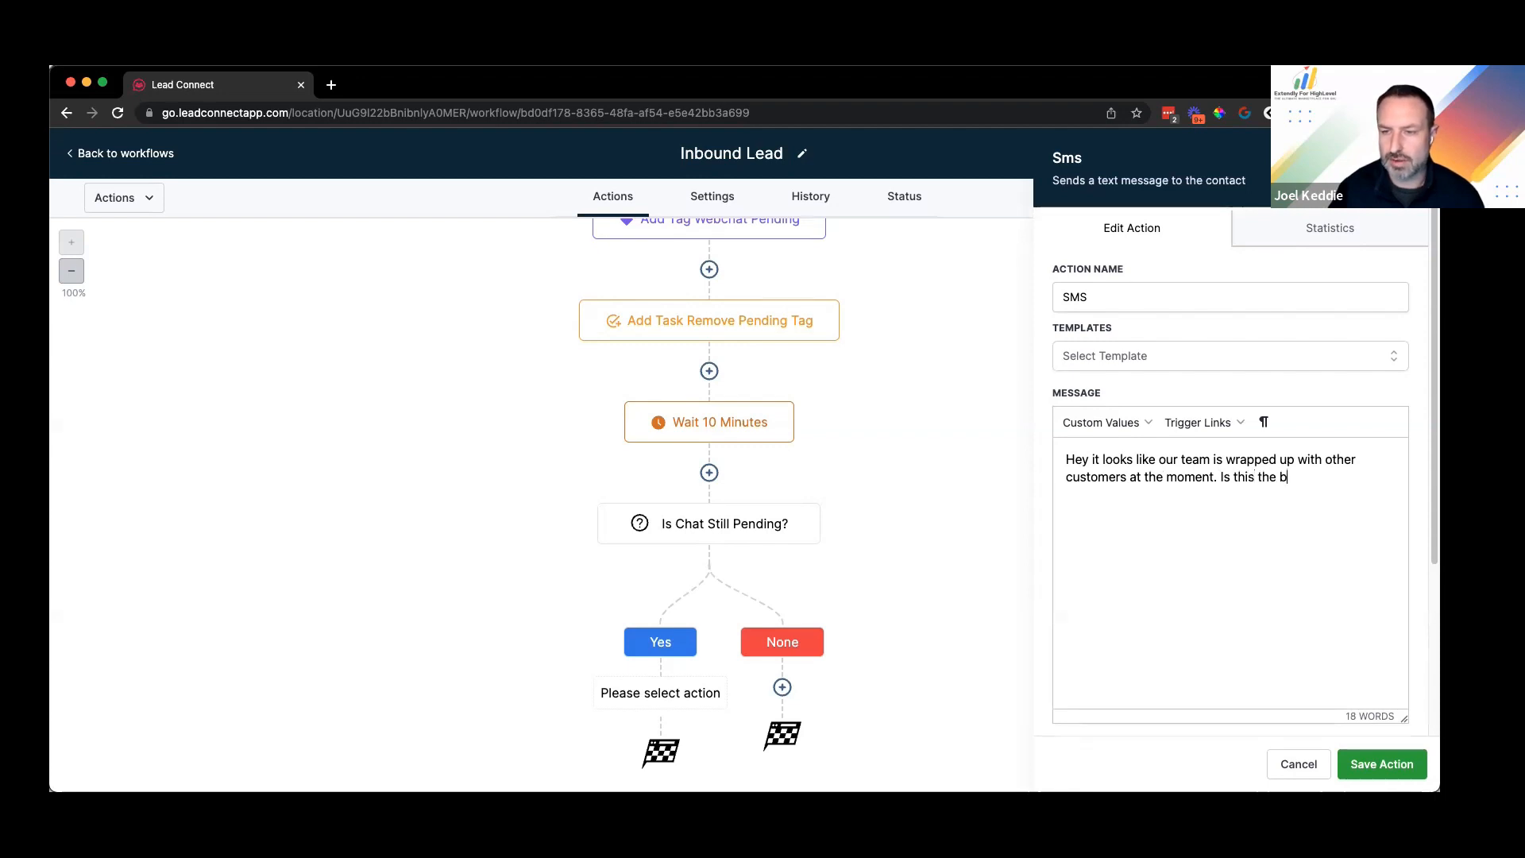
text(est number to reach y)
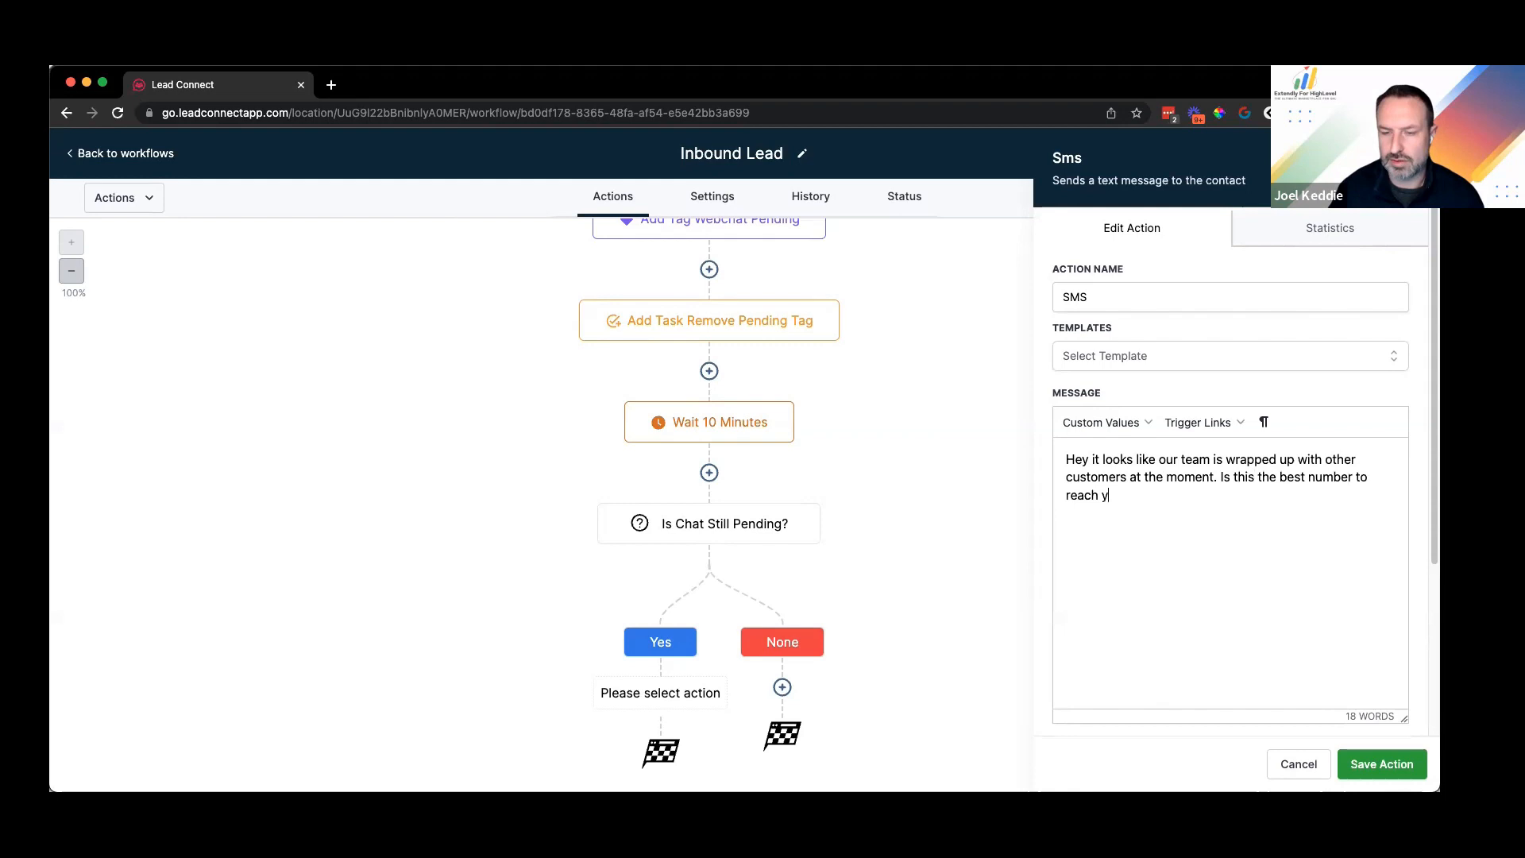
text(ou out? W)
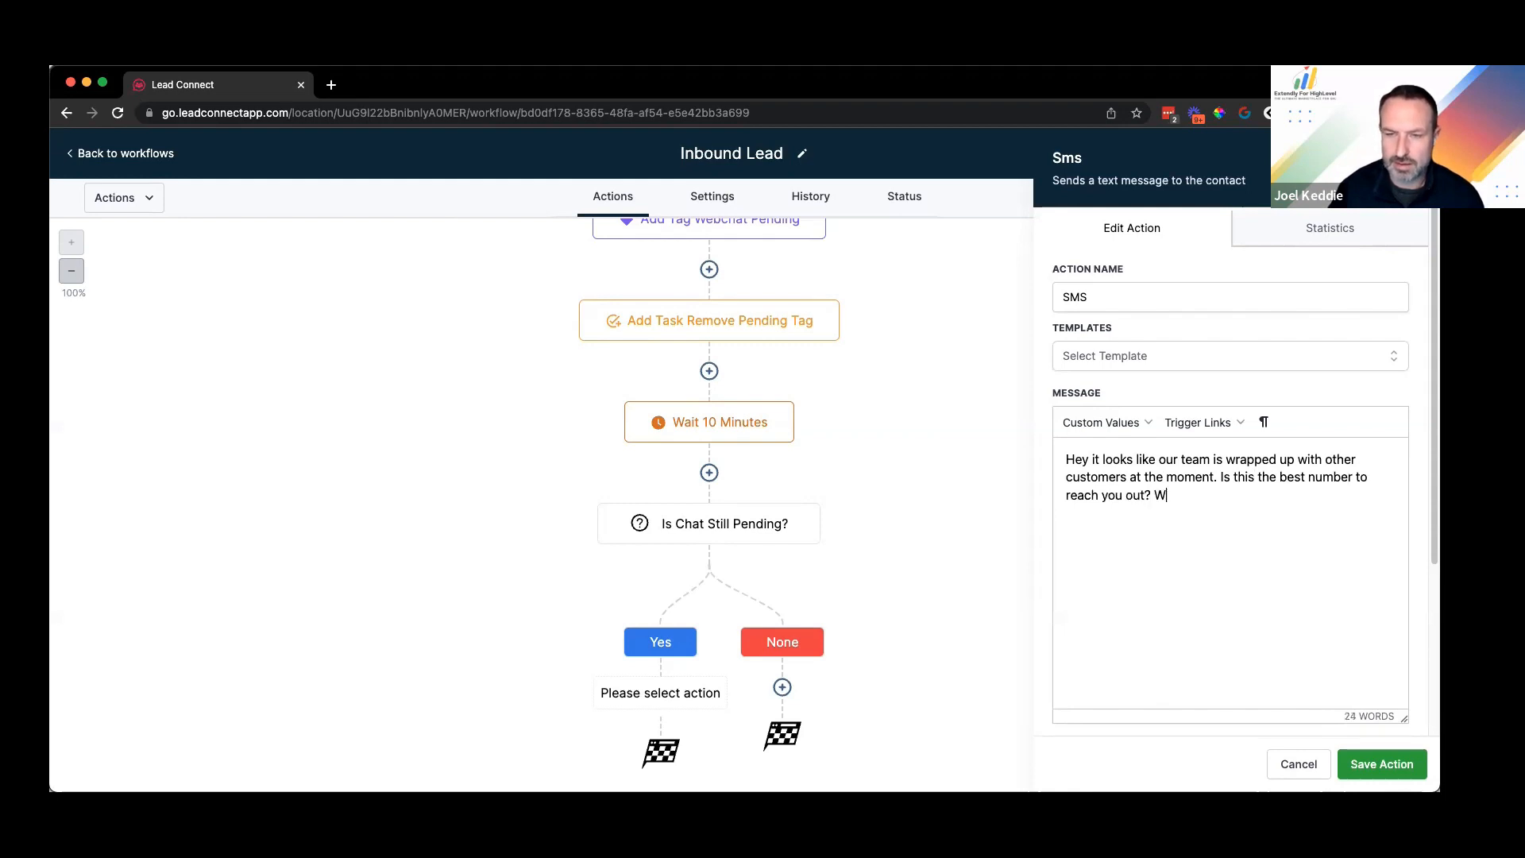
text(e will be sure to)
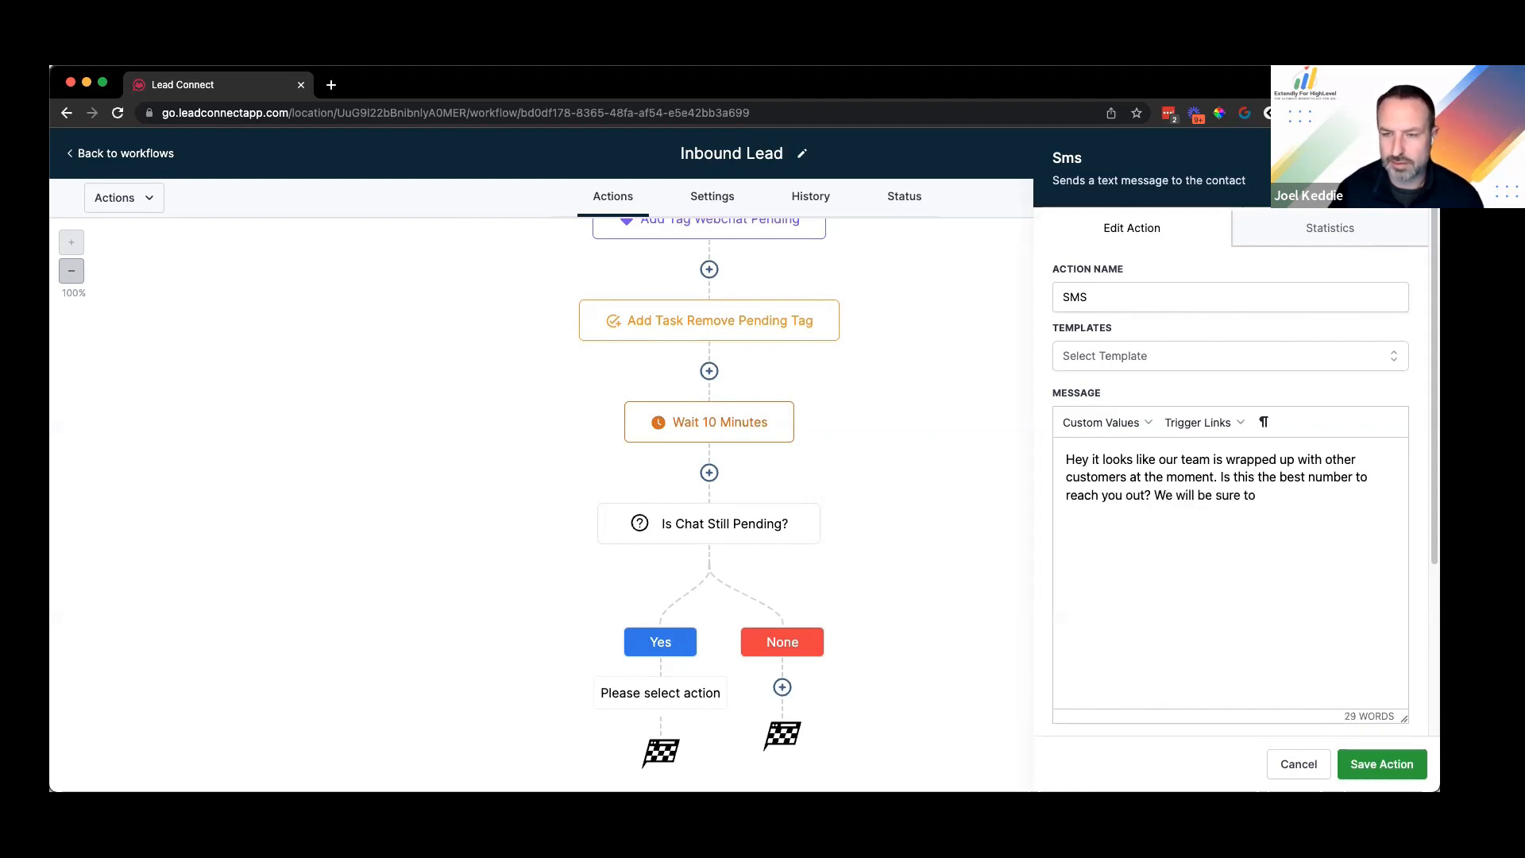
text( call you as as)
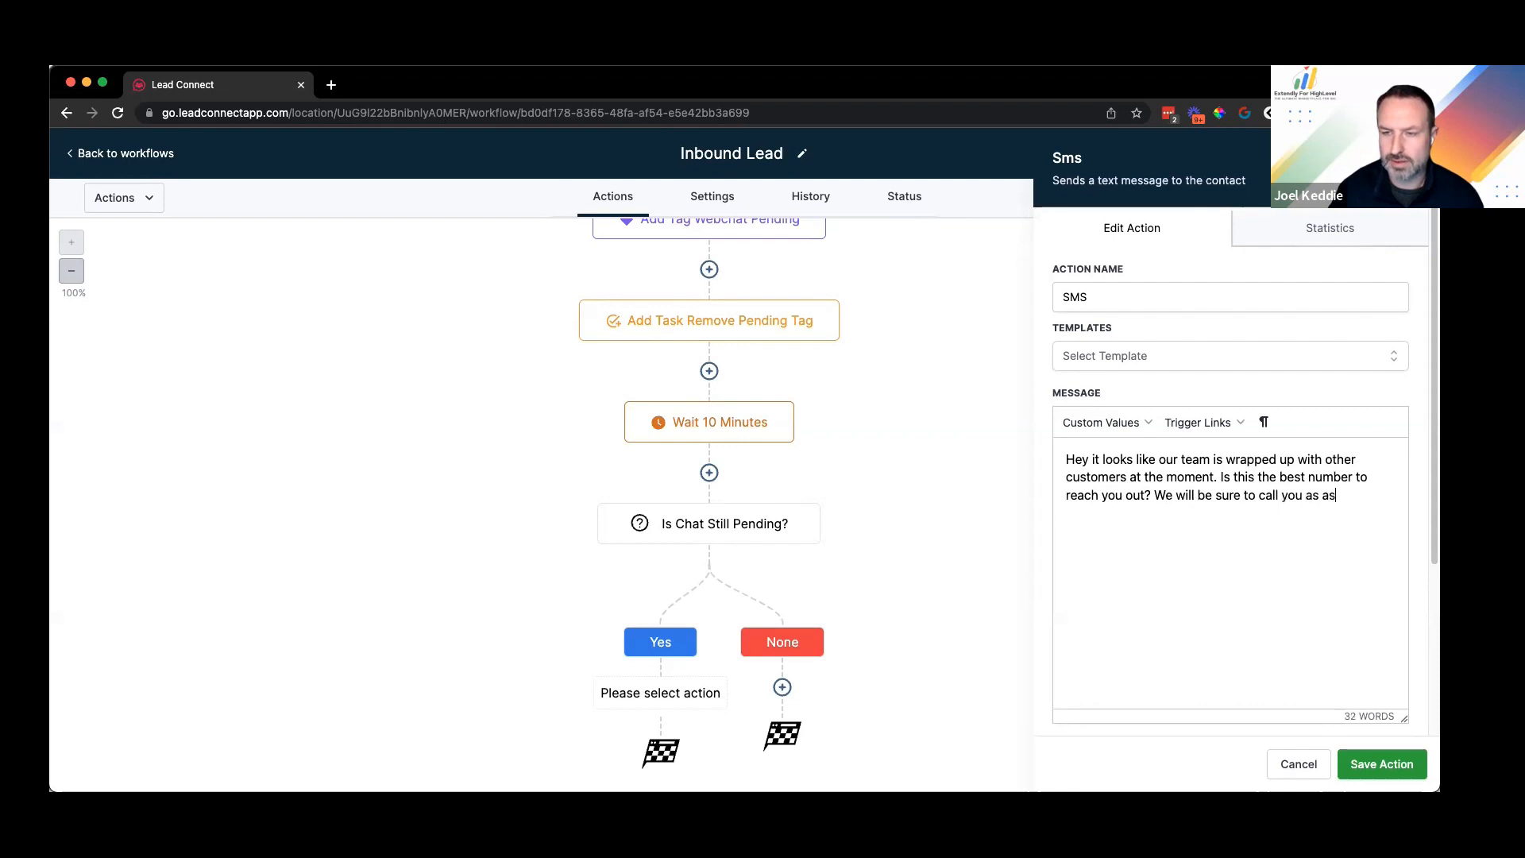
Step: Finish the message promising a call as soon as somebody is available, fix typos, and save
key(BackSpace)
key(BackSpace)
text(soon as some)
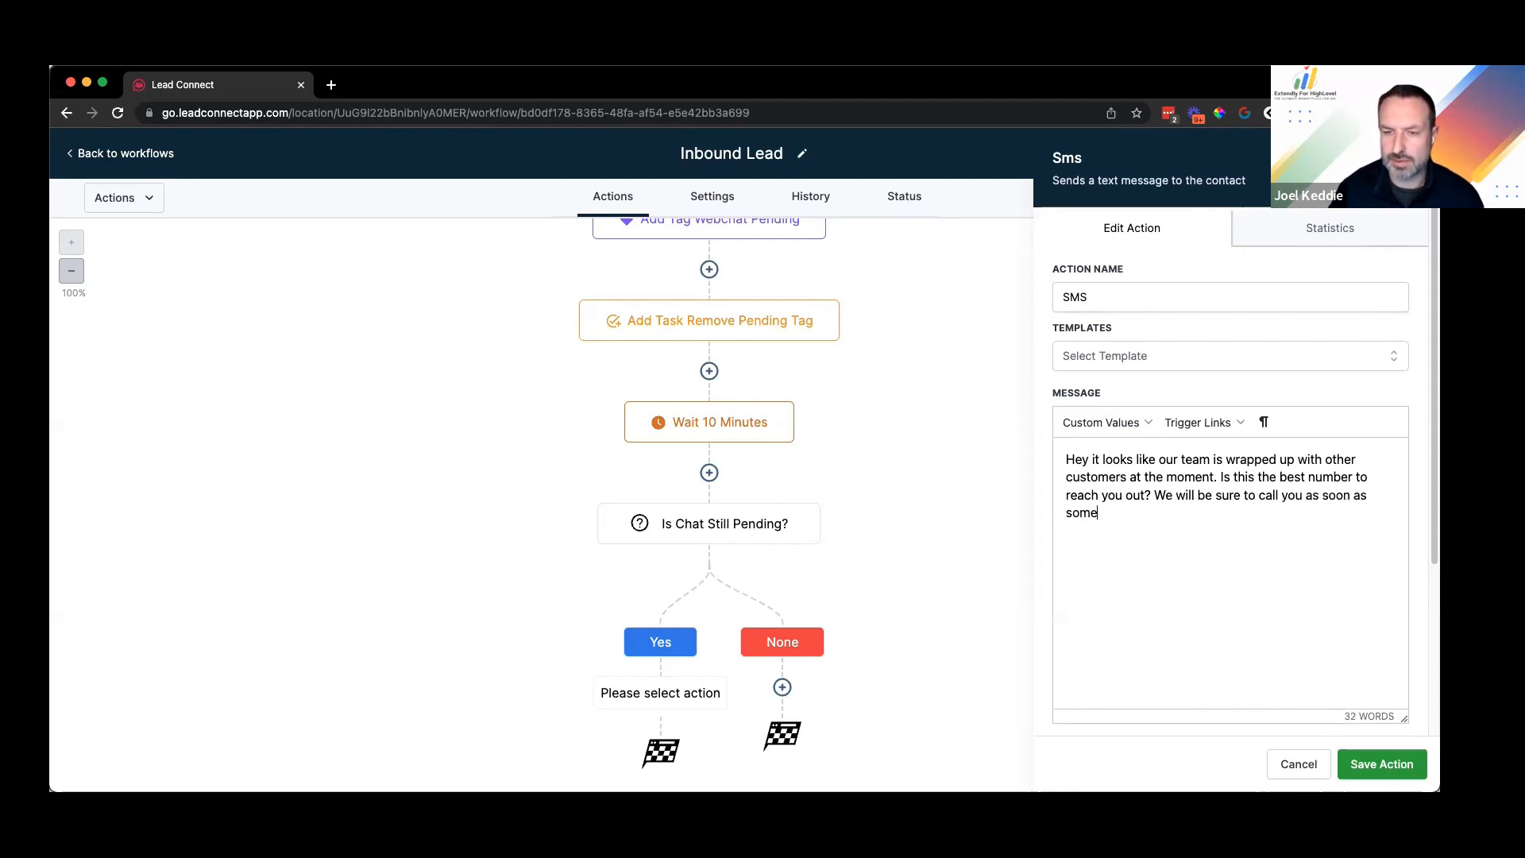
text(body is ab)
text(ailable.)
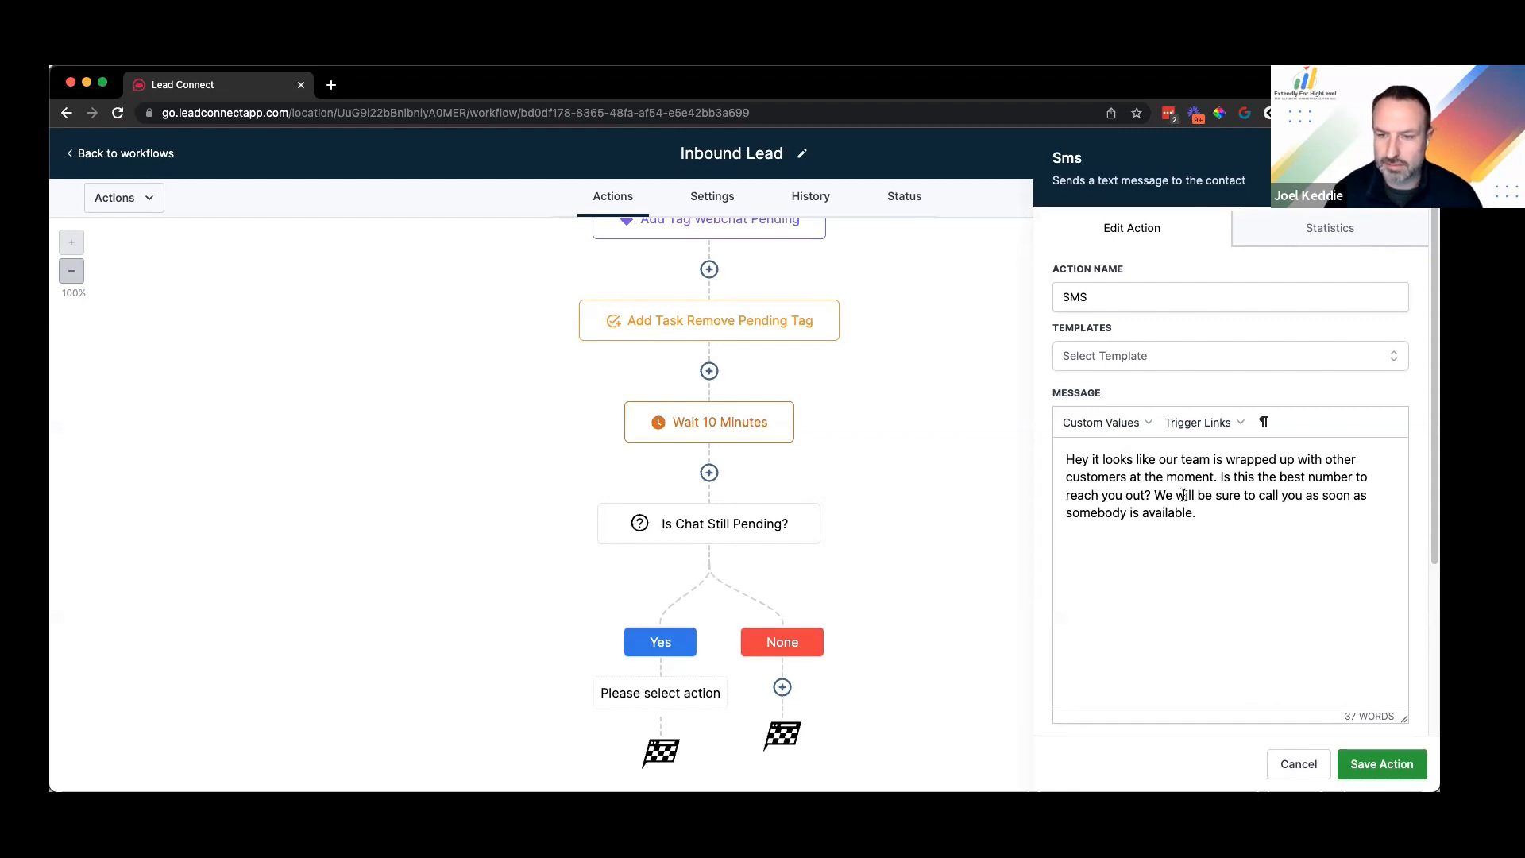
drag(1223, 478, 1156, 494)
key(BackSpace)
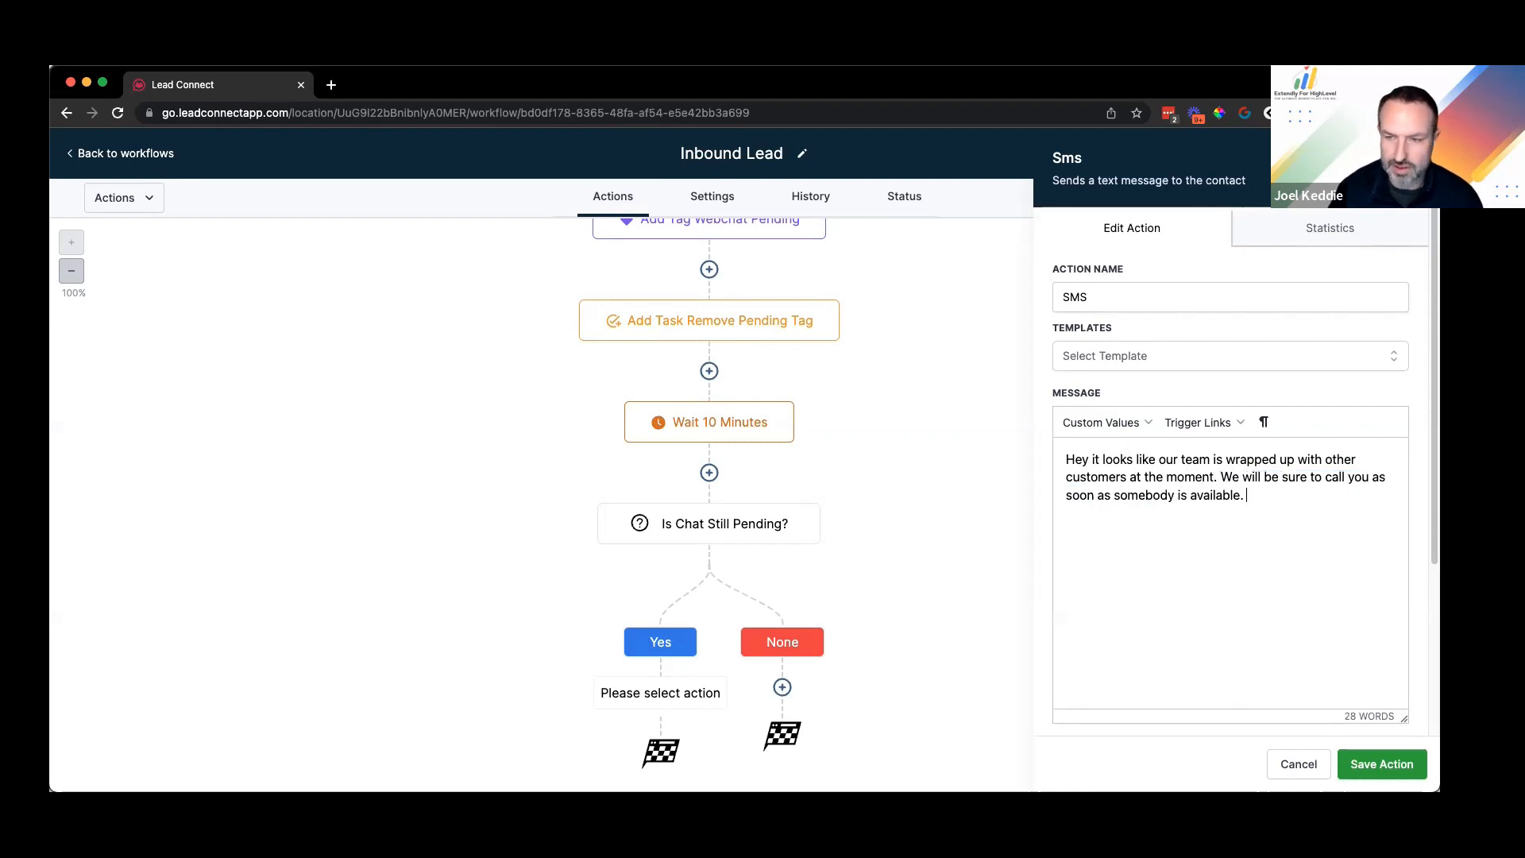
key(super+z)
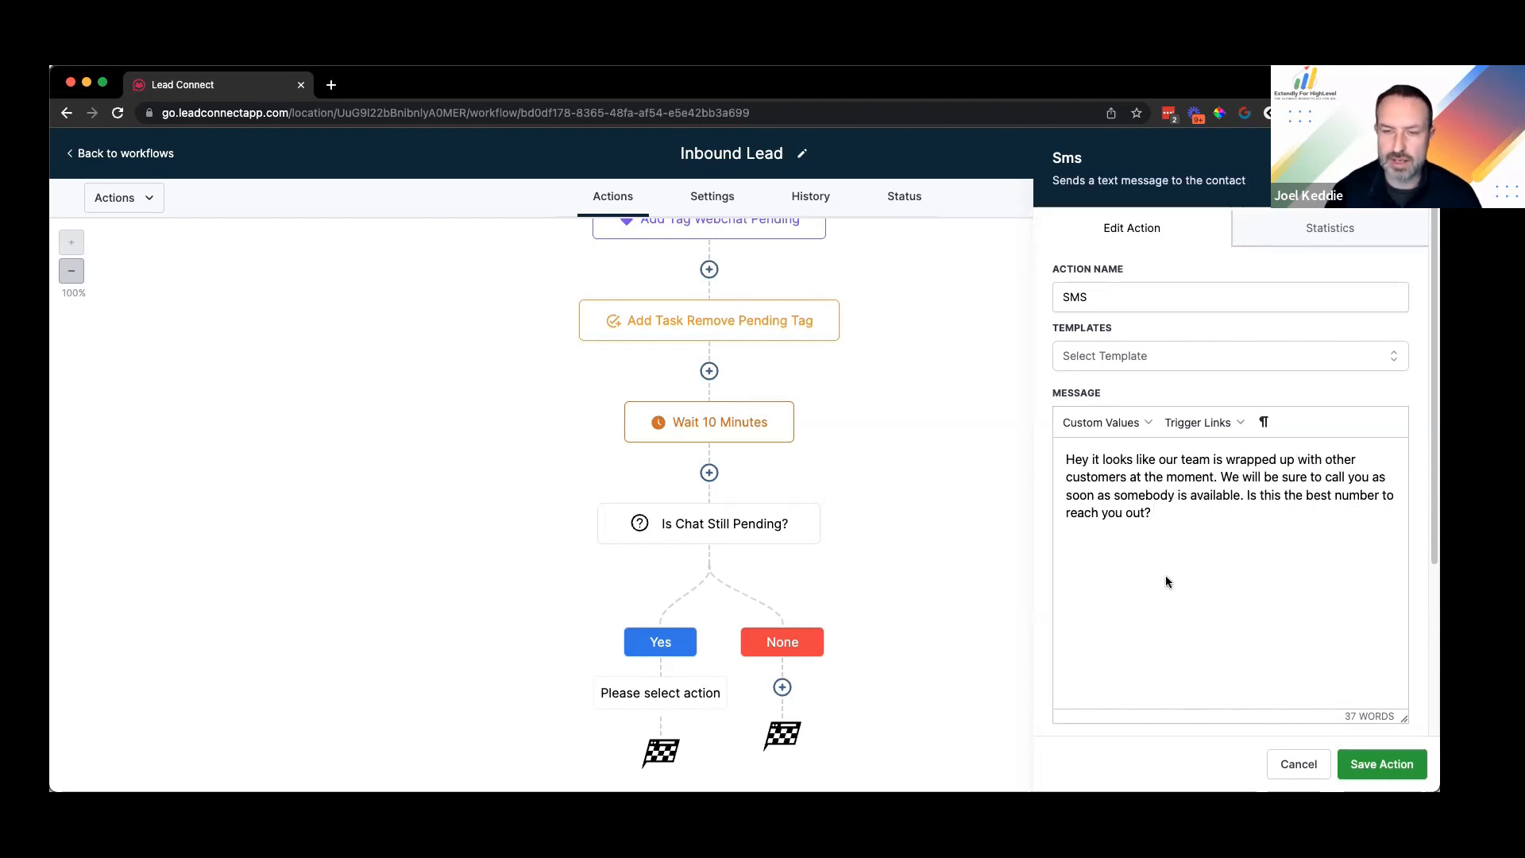
key(BackSpace)
key(BackSpace)
text(a)
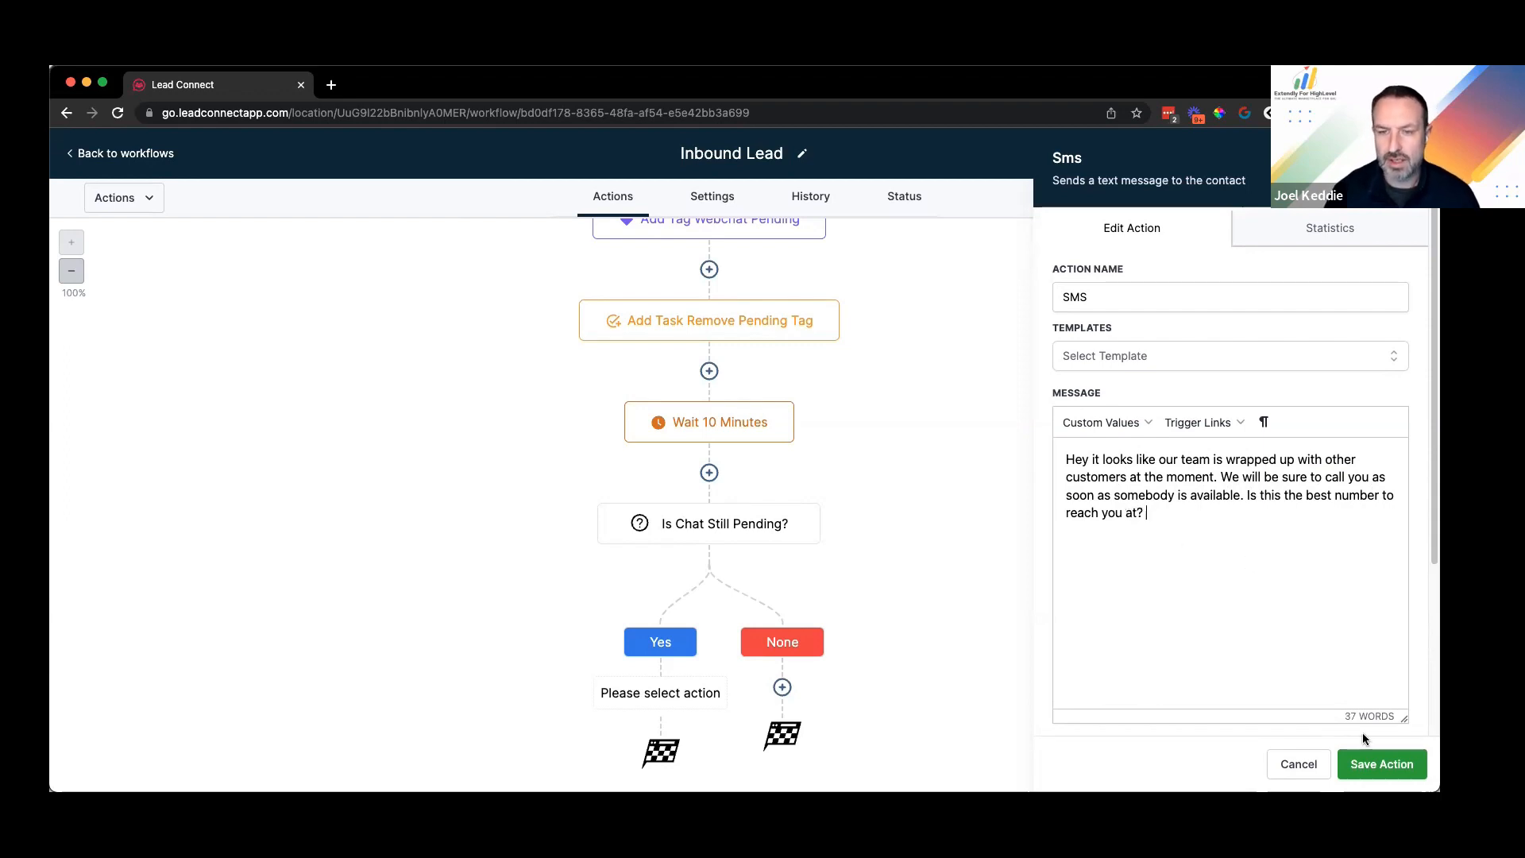
click(1187, 554)
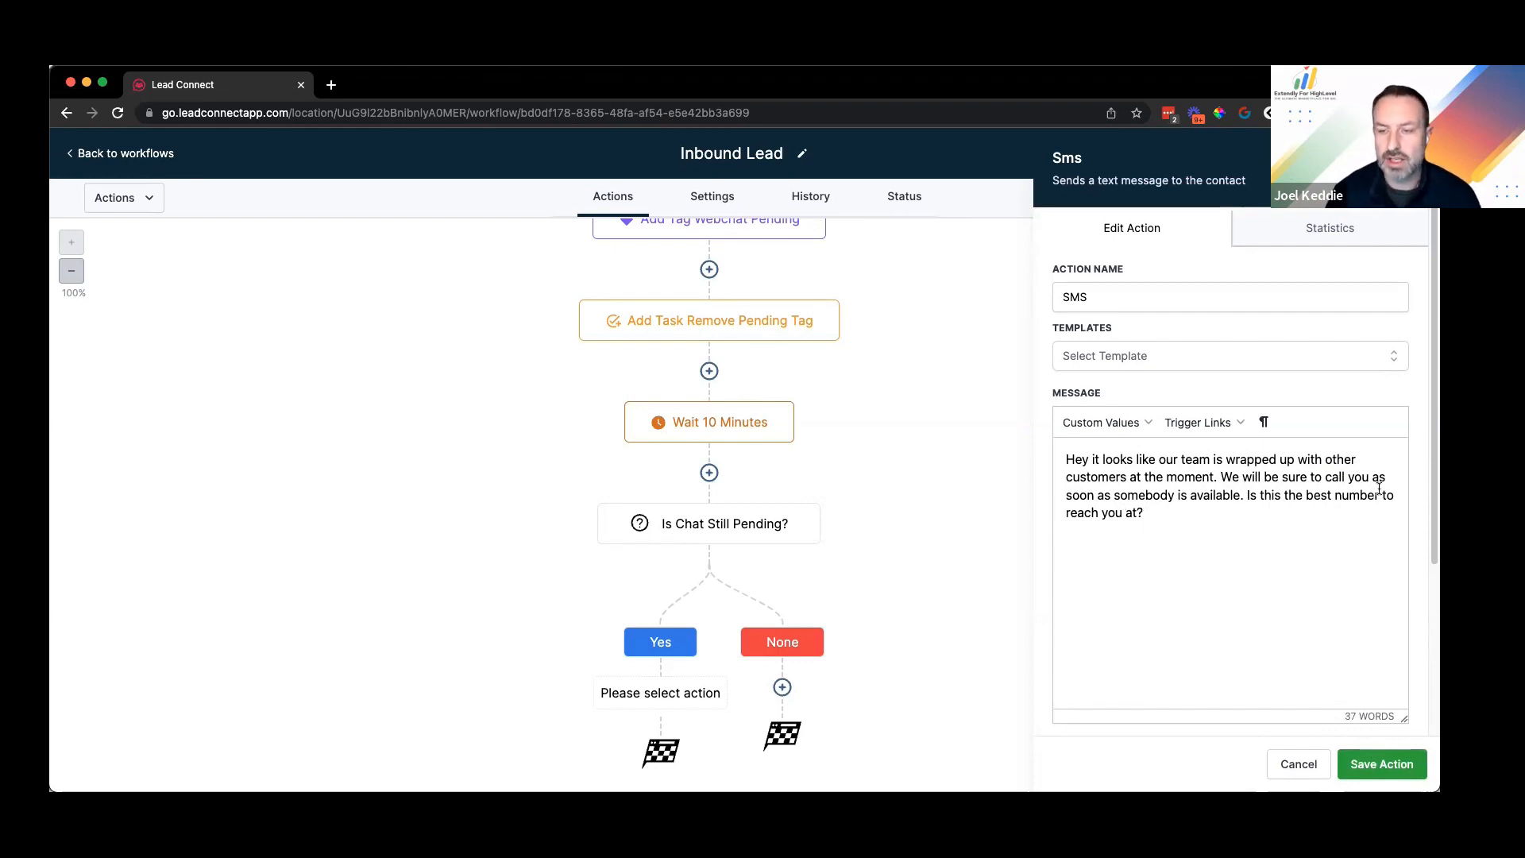
click(1371, 759)
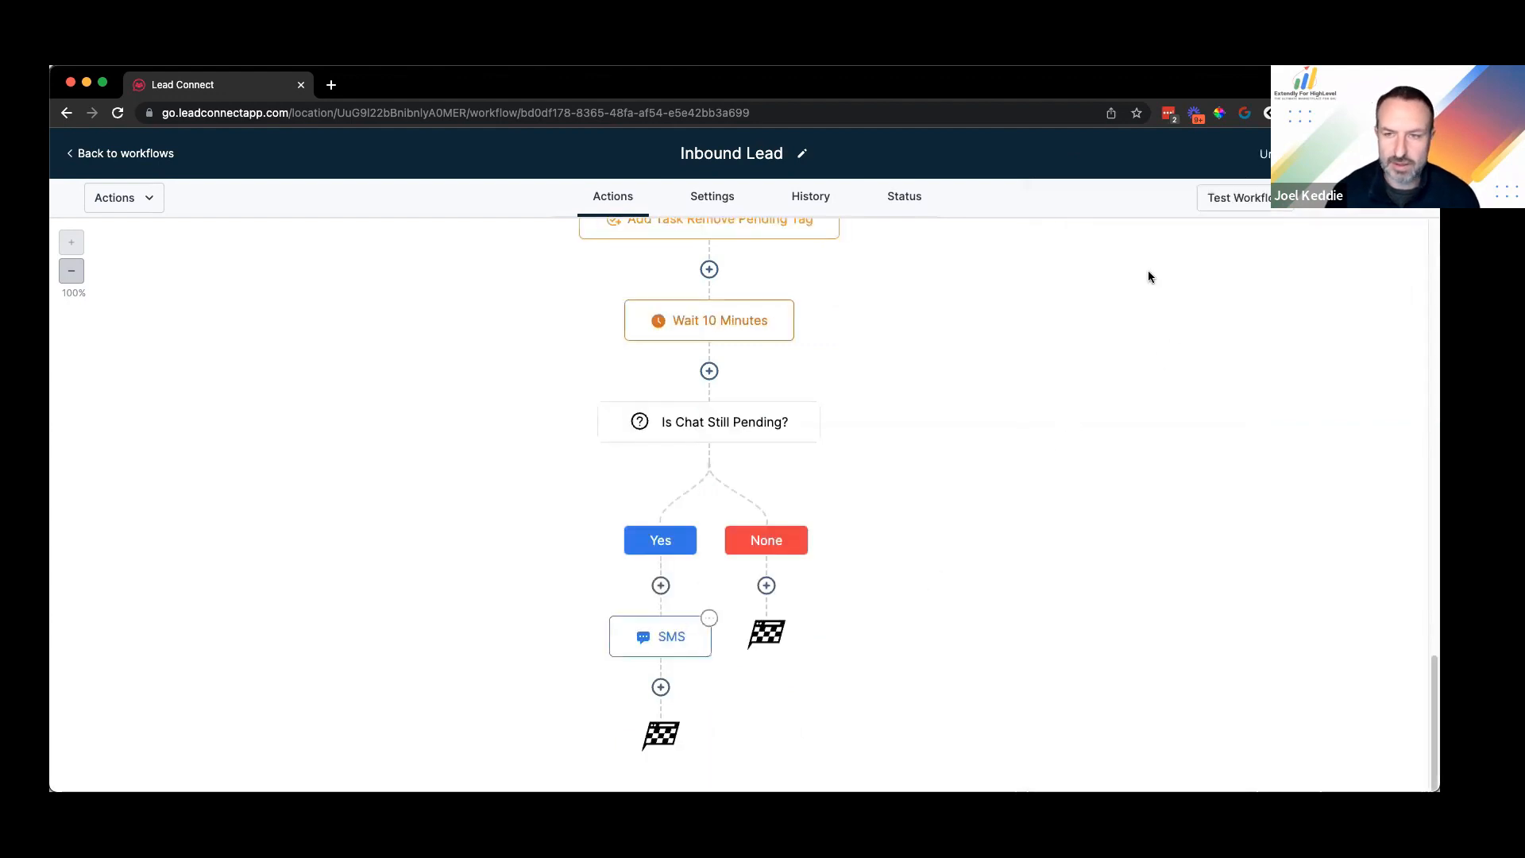
Step: Rename the SMS step to 'SMS - We Will Call You' and save it
click(1155, 296)
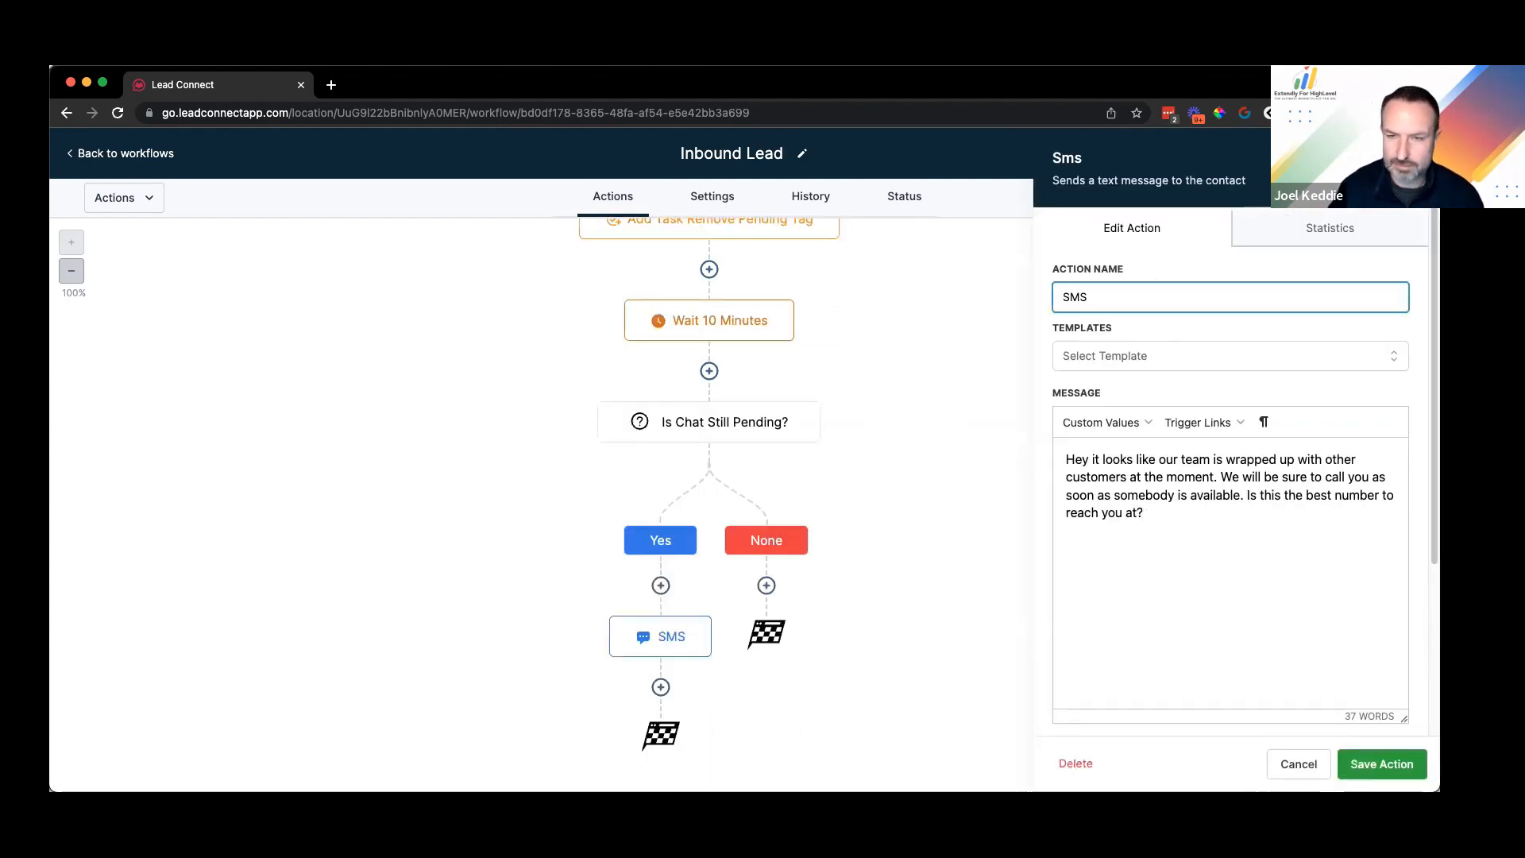
text(- We will call you)
click(1387, 767)
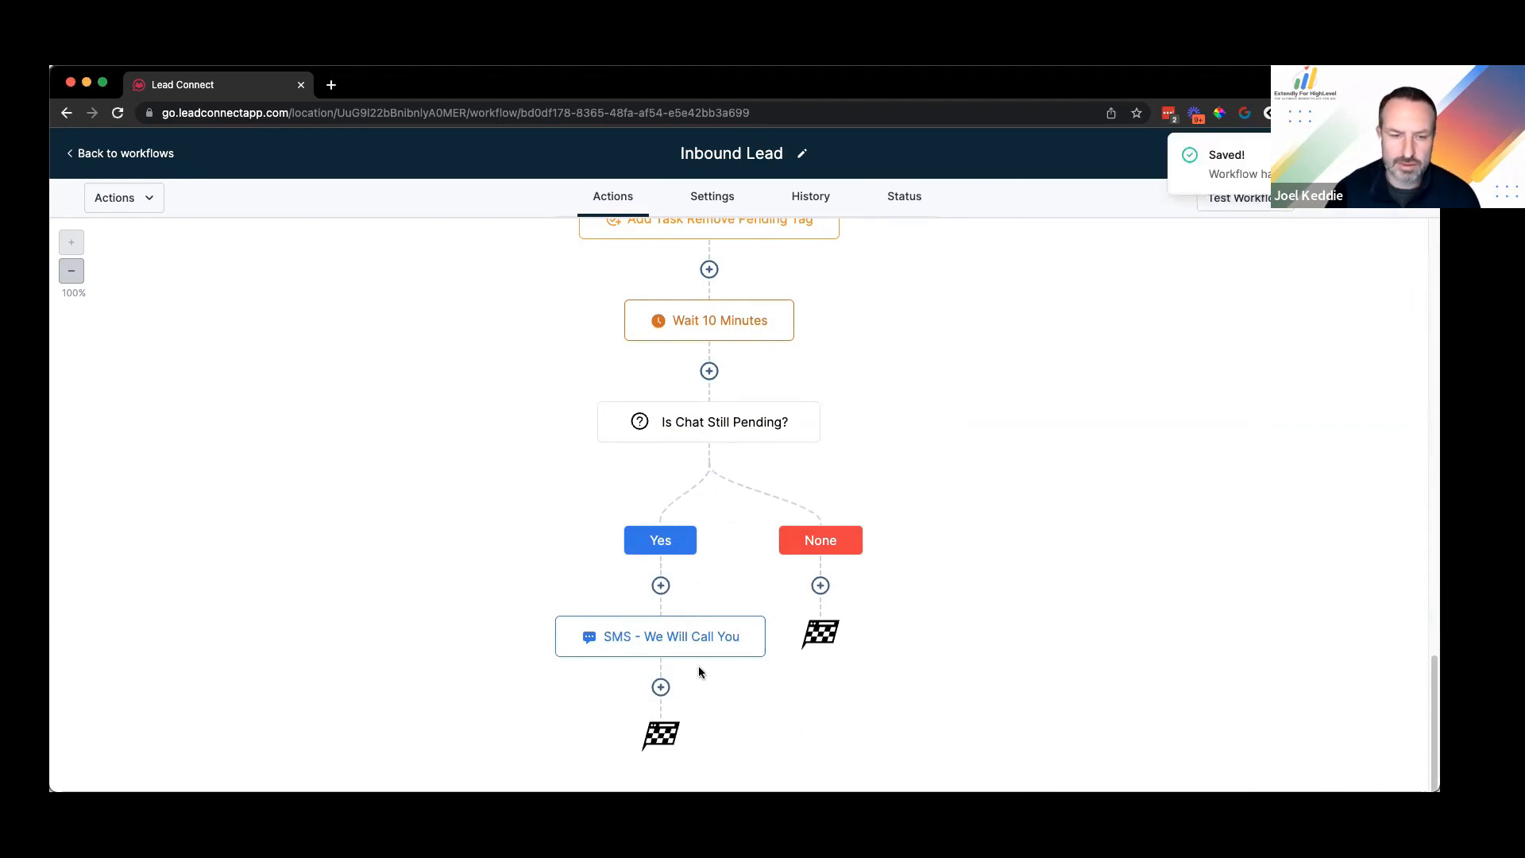
Step: Add an Add Task step after the SMS titled 'Call {{contact.name}} ASAP', assigned to the contact's user
click(662, 688)
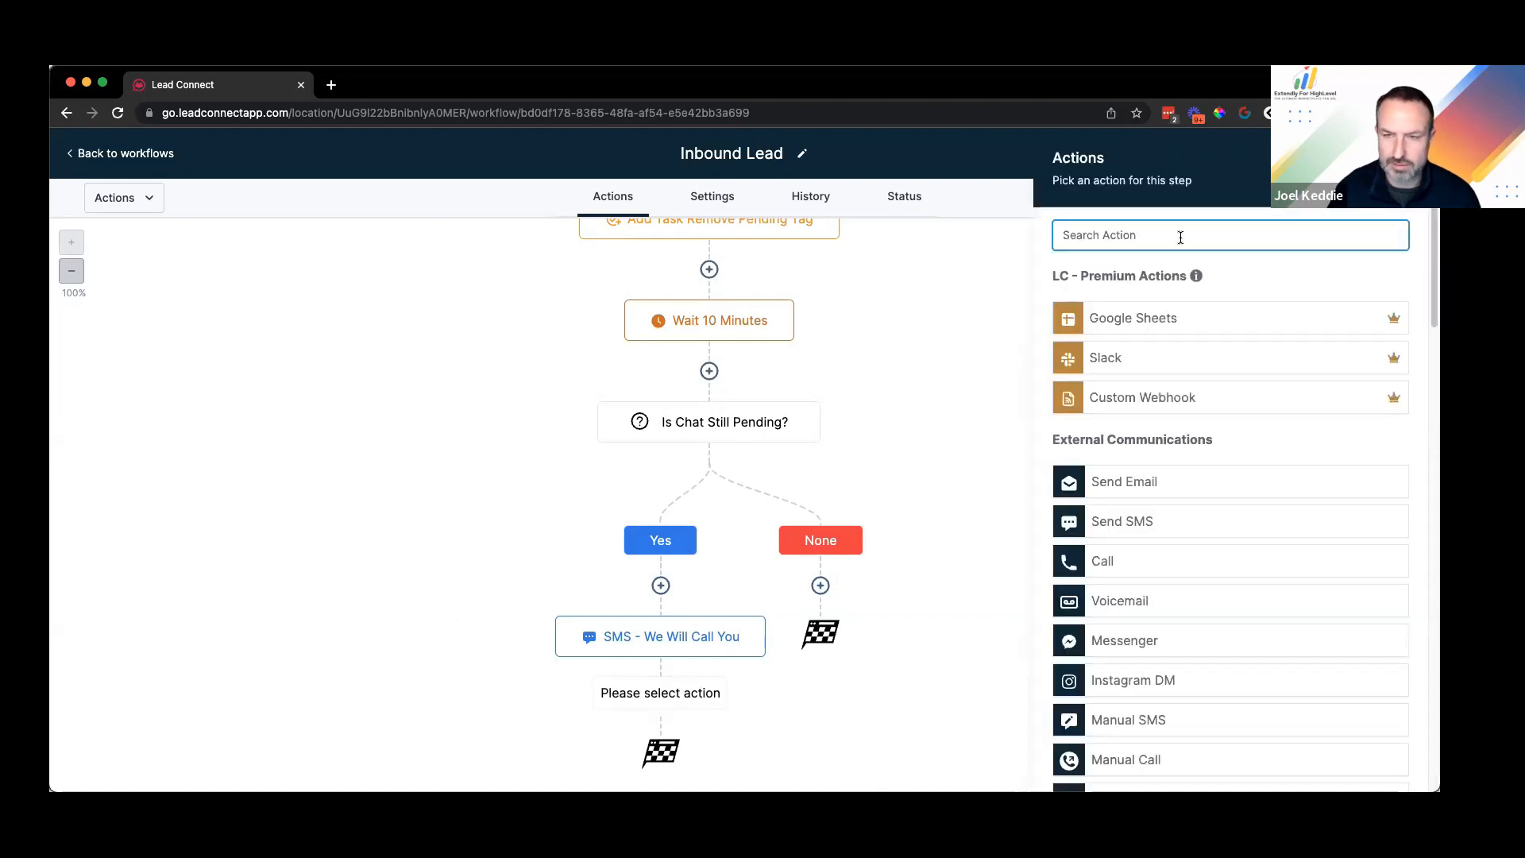
text(task)
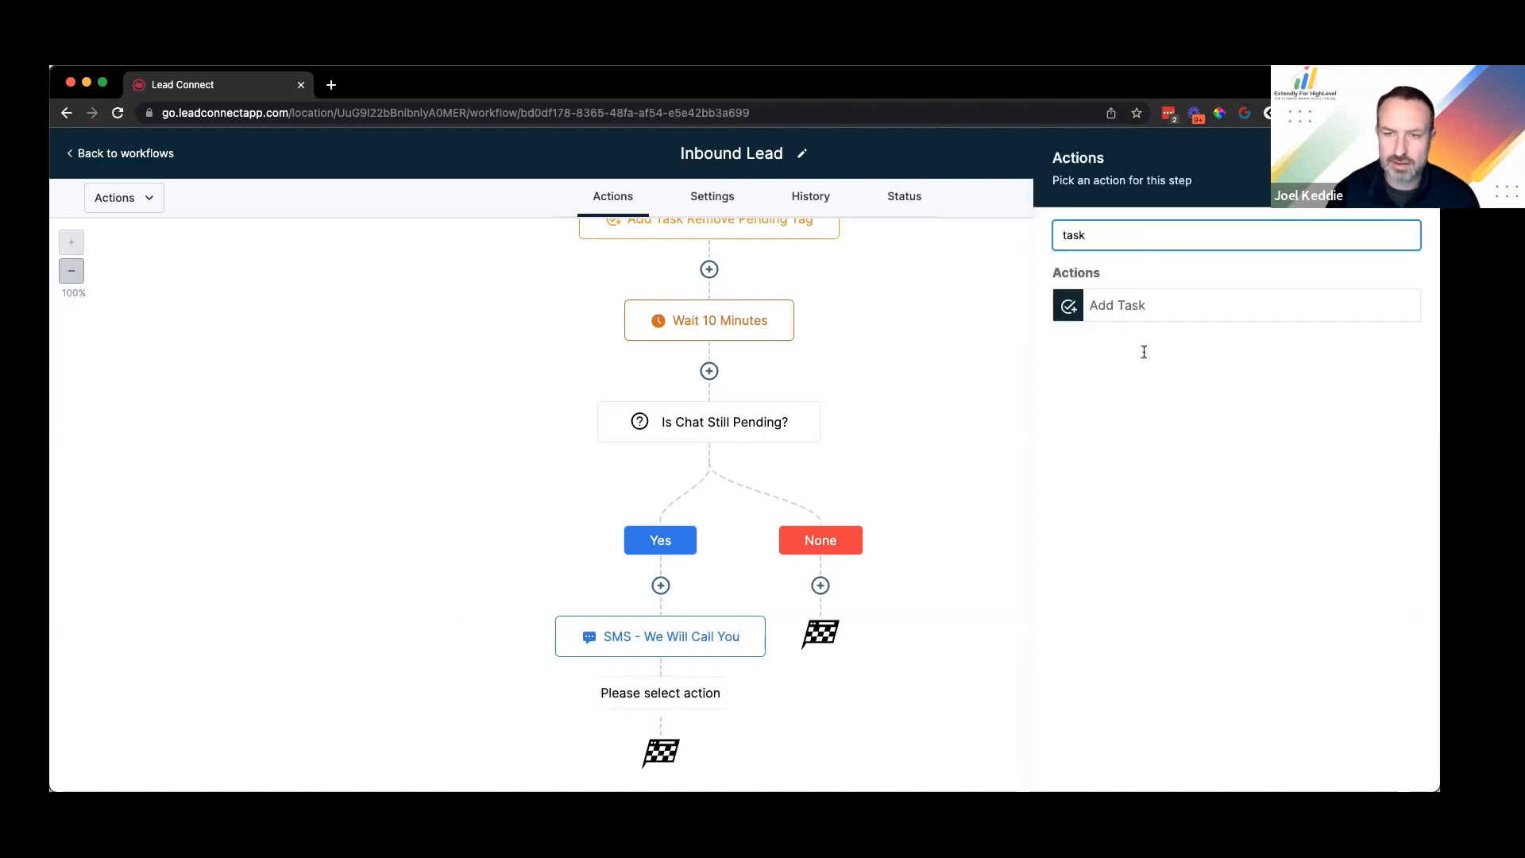
click(1132, 312)
click(1132, 334)
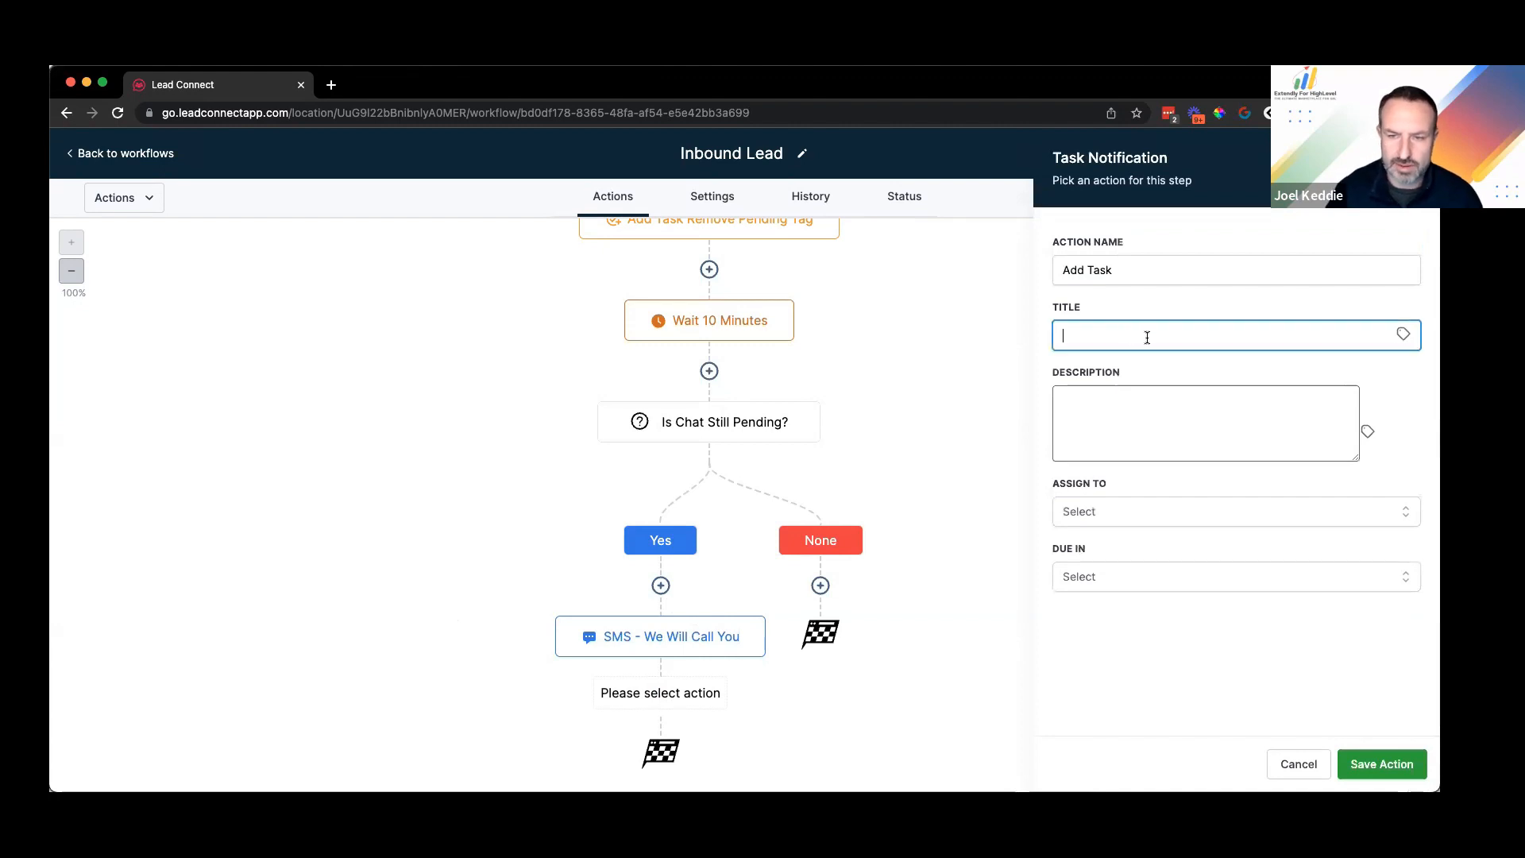
click(1132, 574)
click(1113, 334)
text(Call)
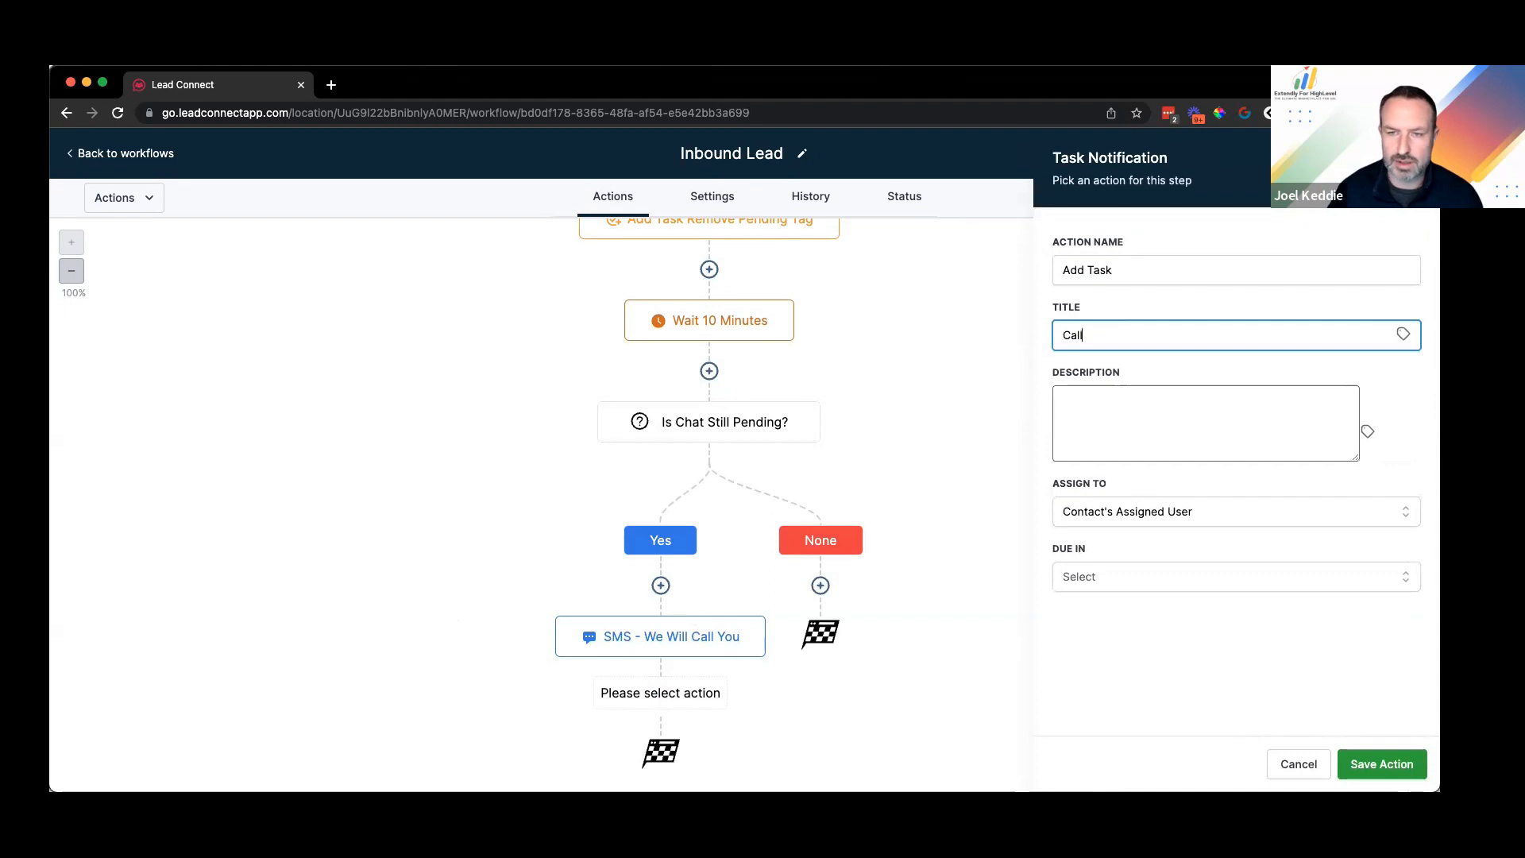
click(1404, 334)
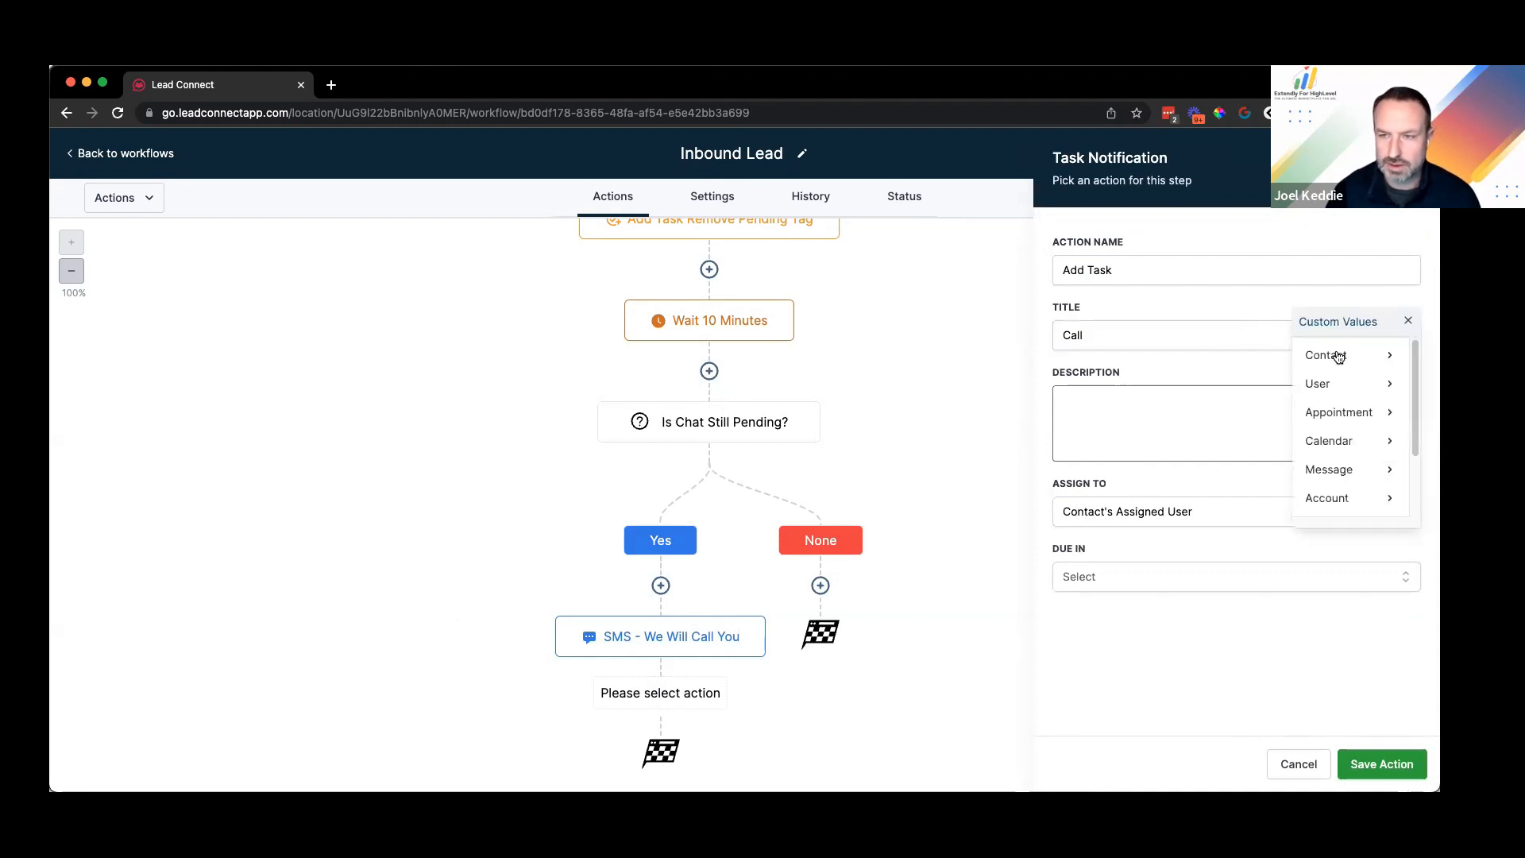
click(1313, 358)
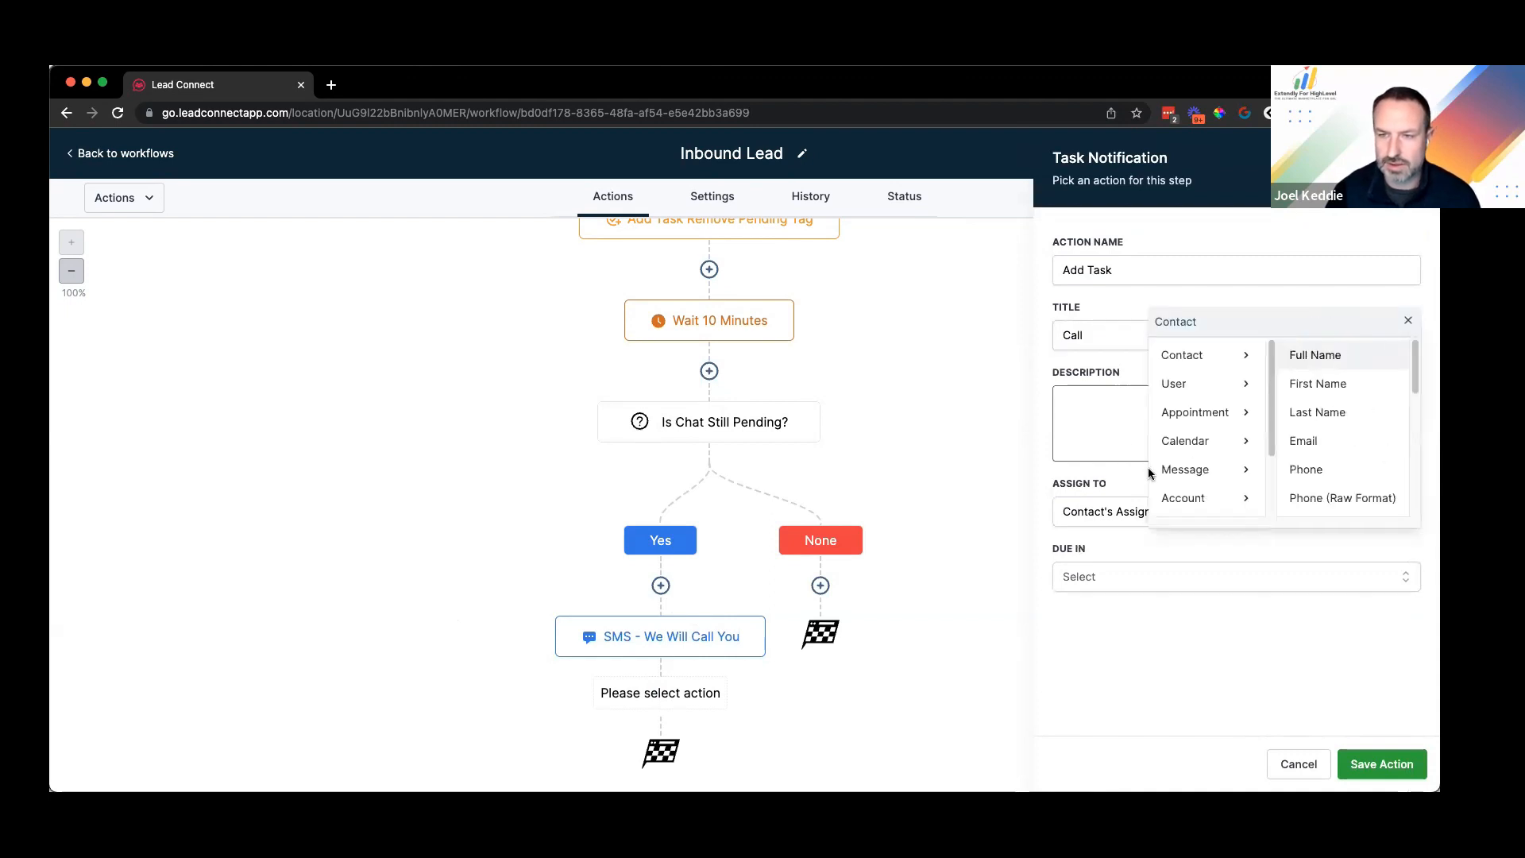
click(1292, 356)
text(AS)
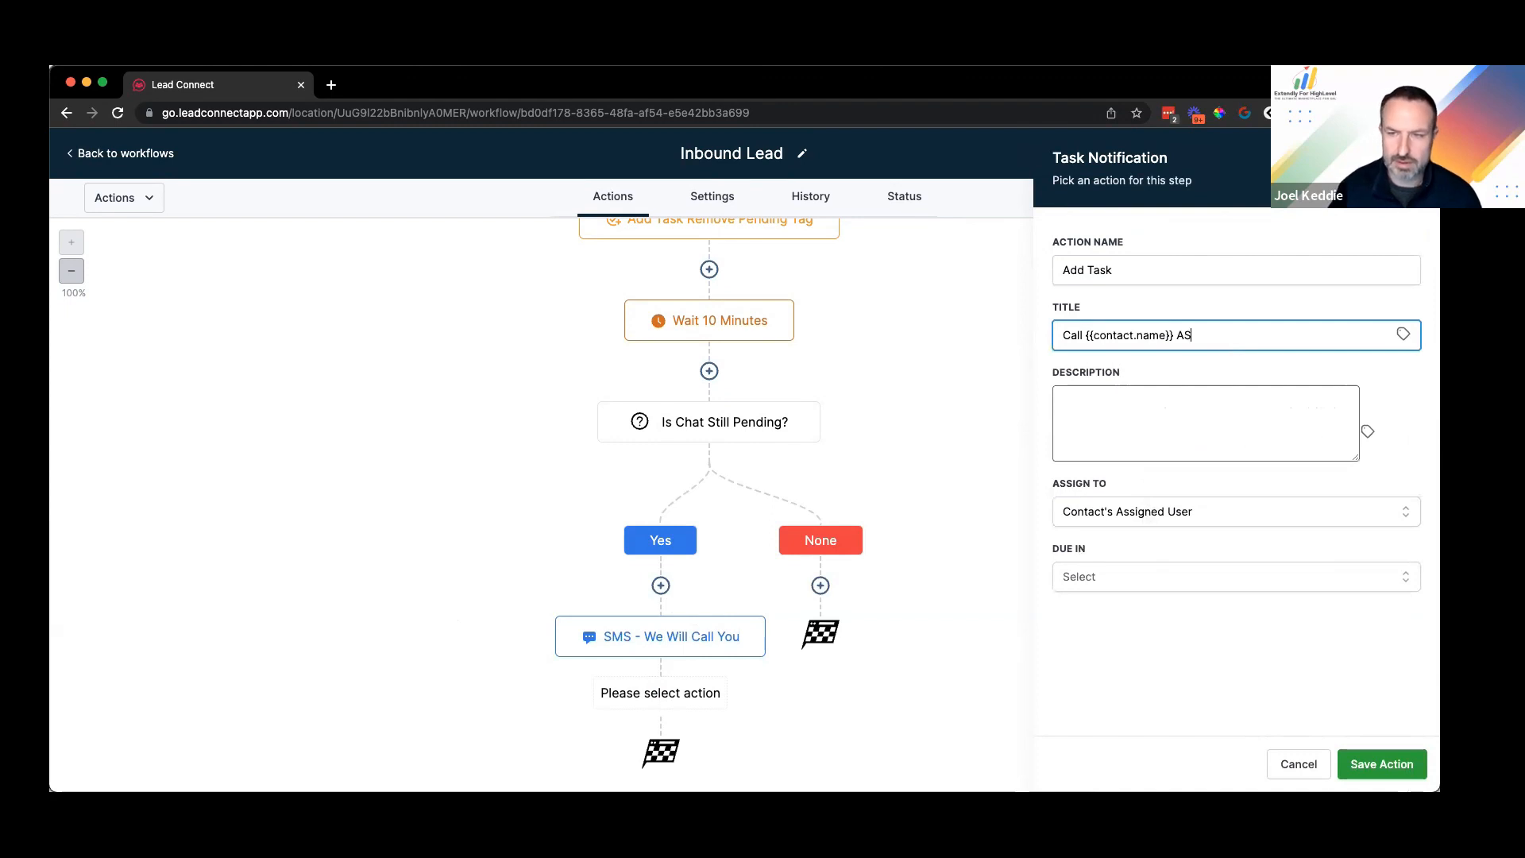
text(AP)
Step: Describe the task as an urgent call-back that notes removing the pending tag, set it due Now, and save
click(1157, 401)
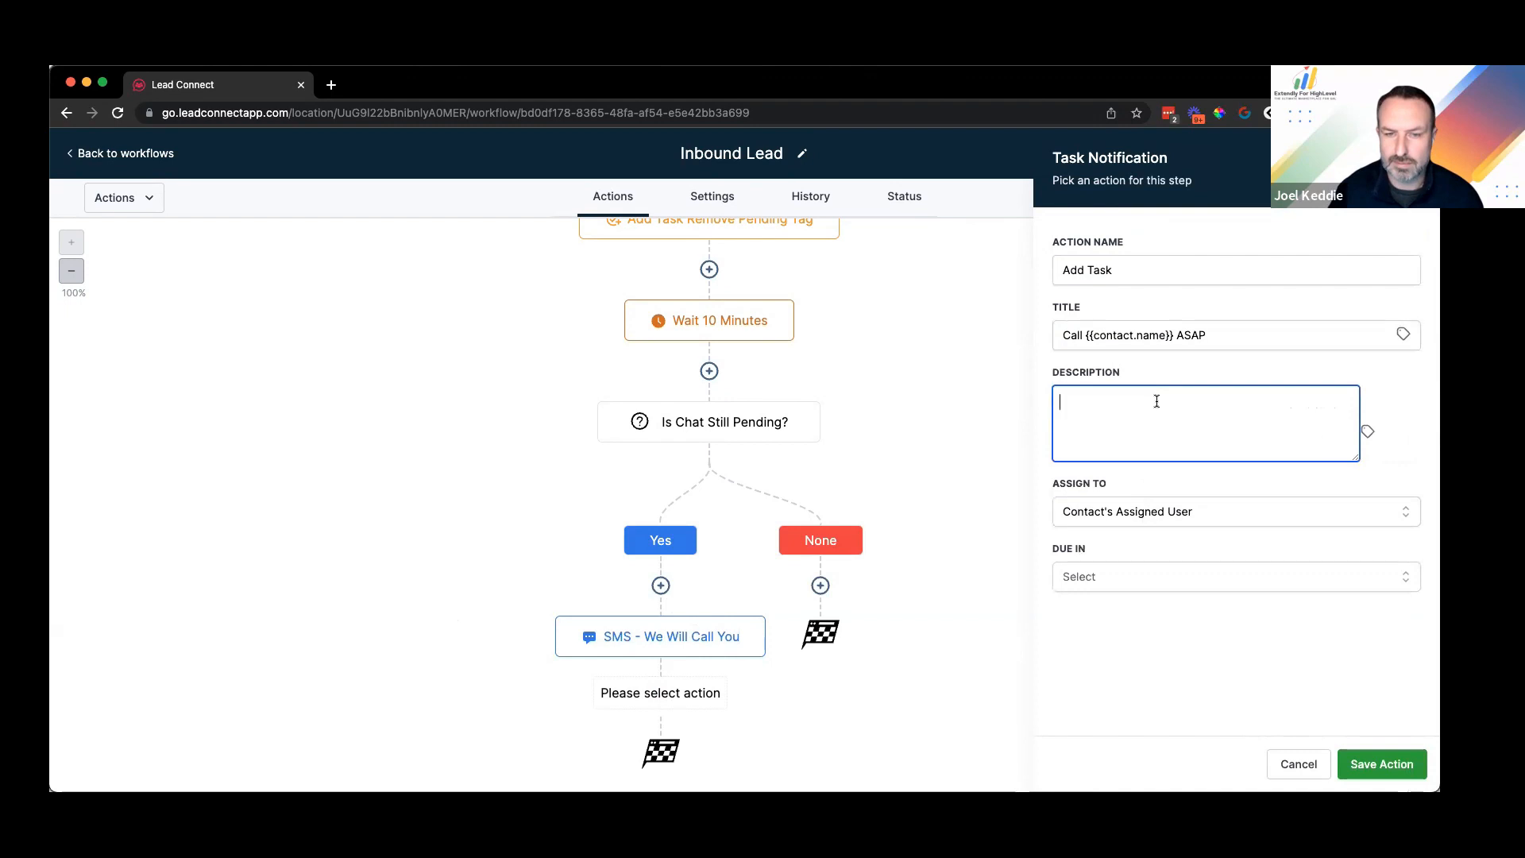
text(Customer hit the wait period for the chat, please give the)
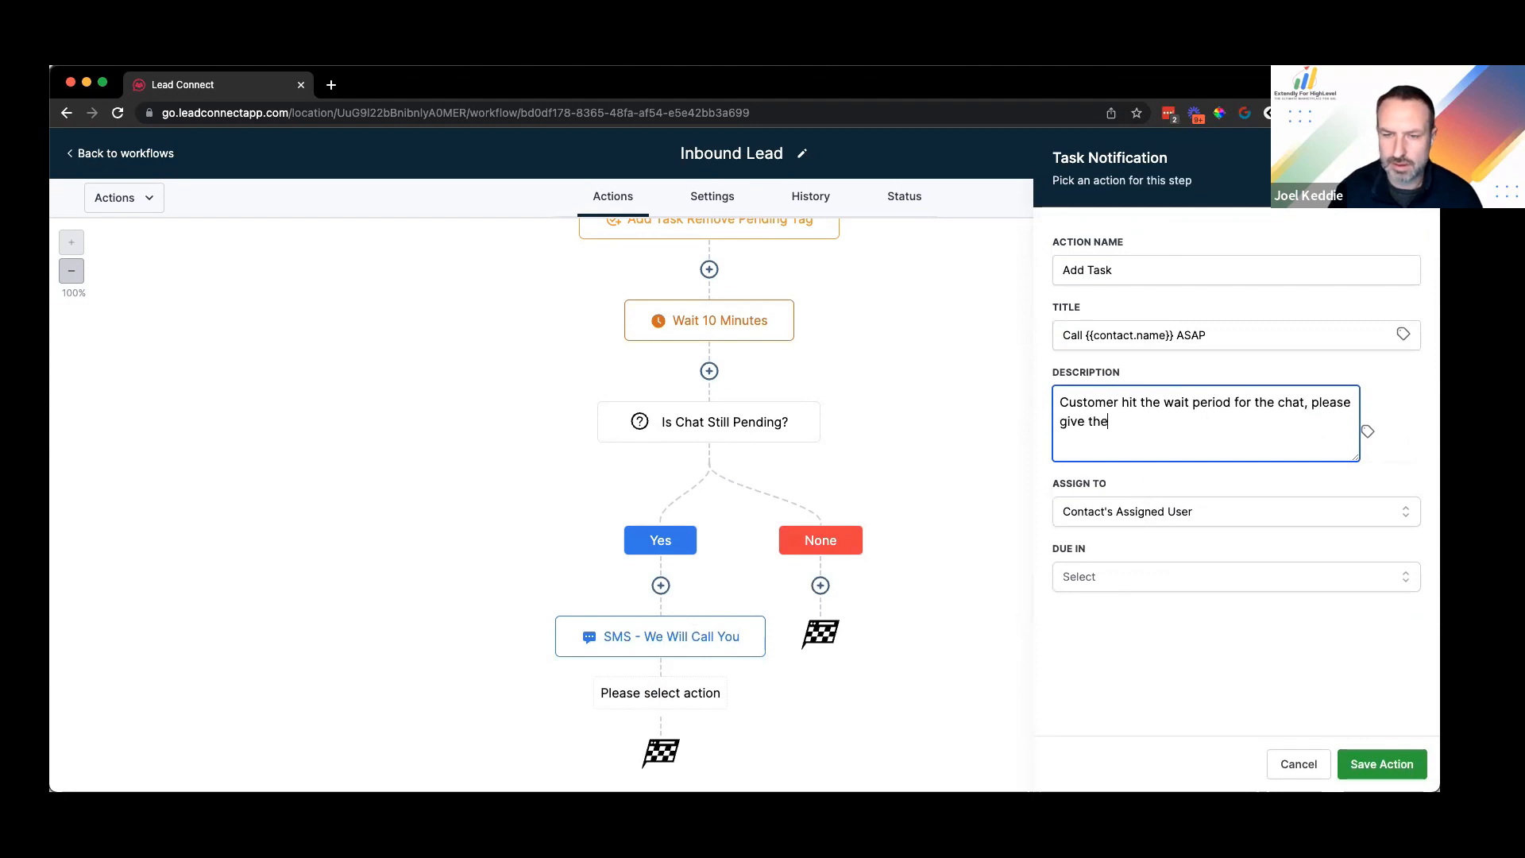
text(m a call right awa)
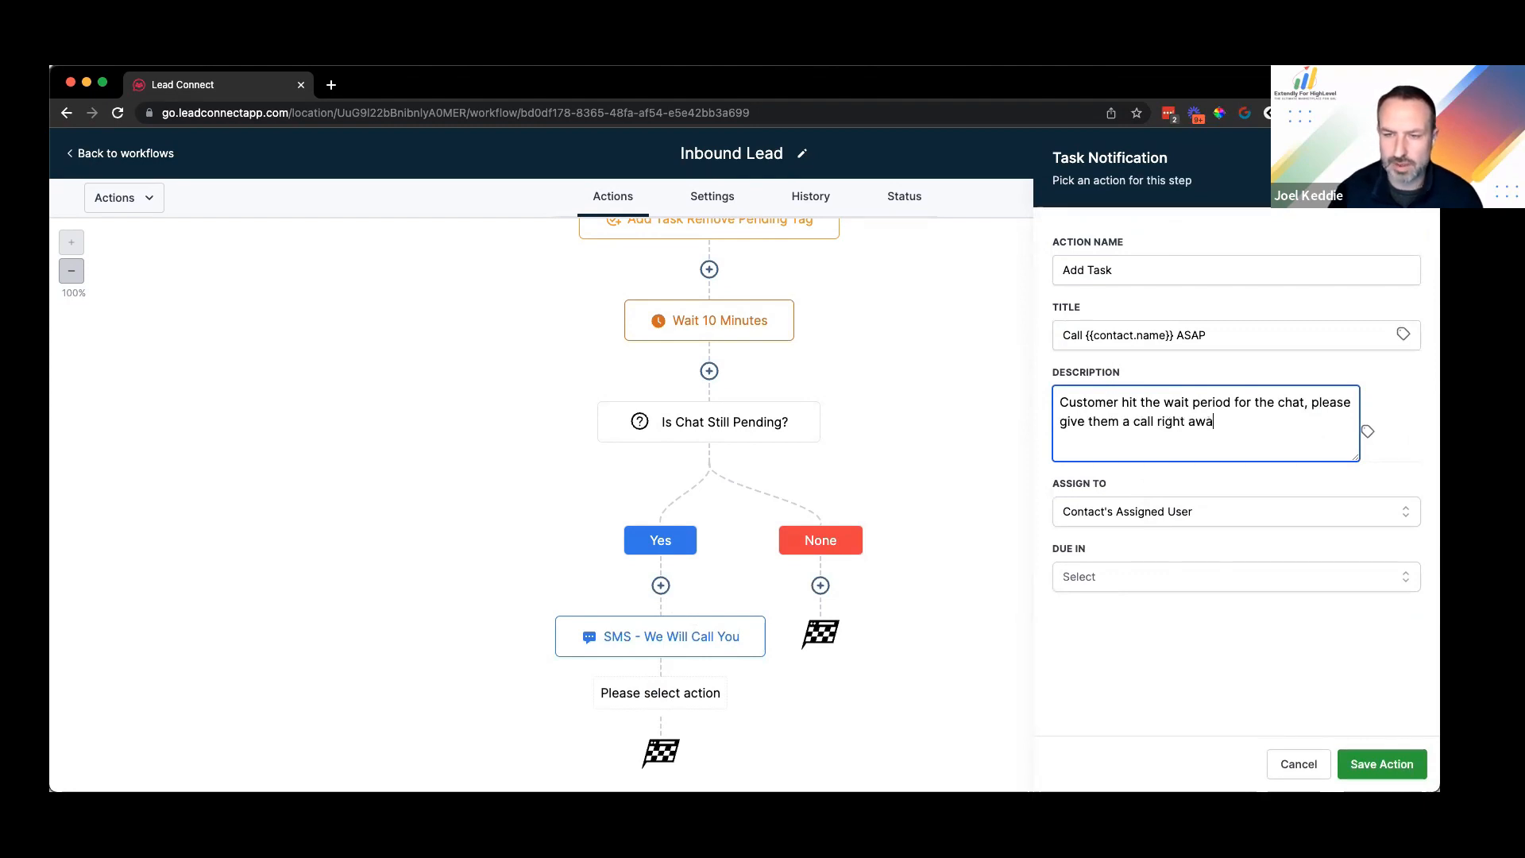
text(y.)
click(1122, 576)
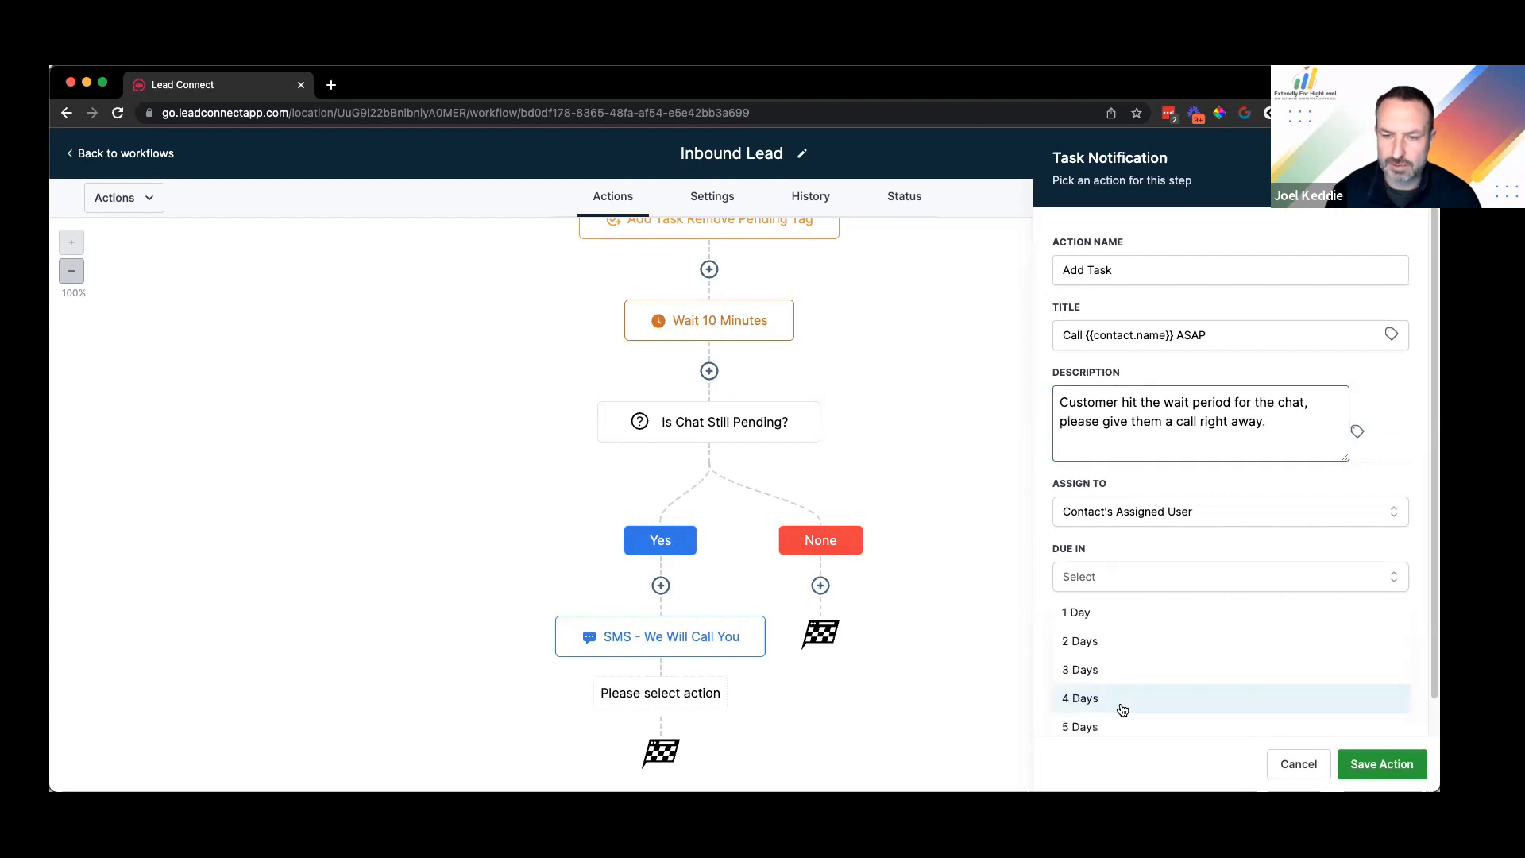
click(1166, 575)
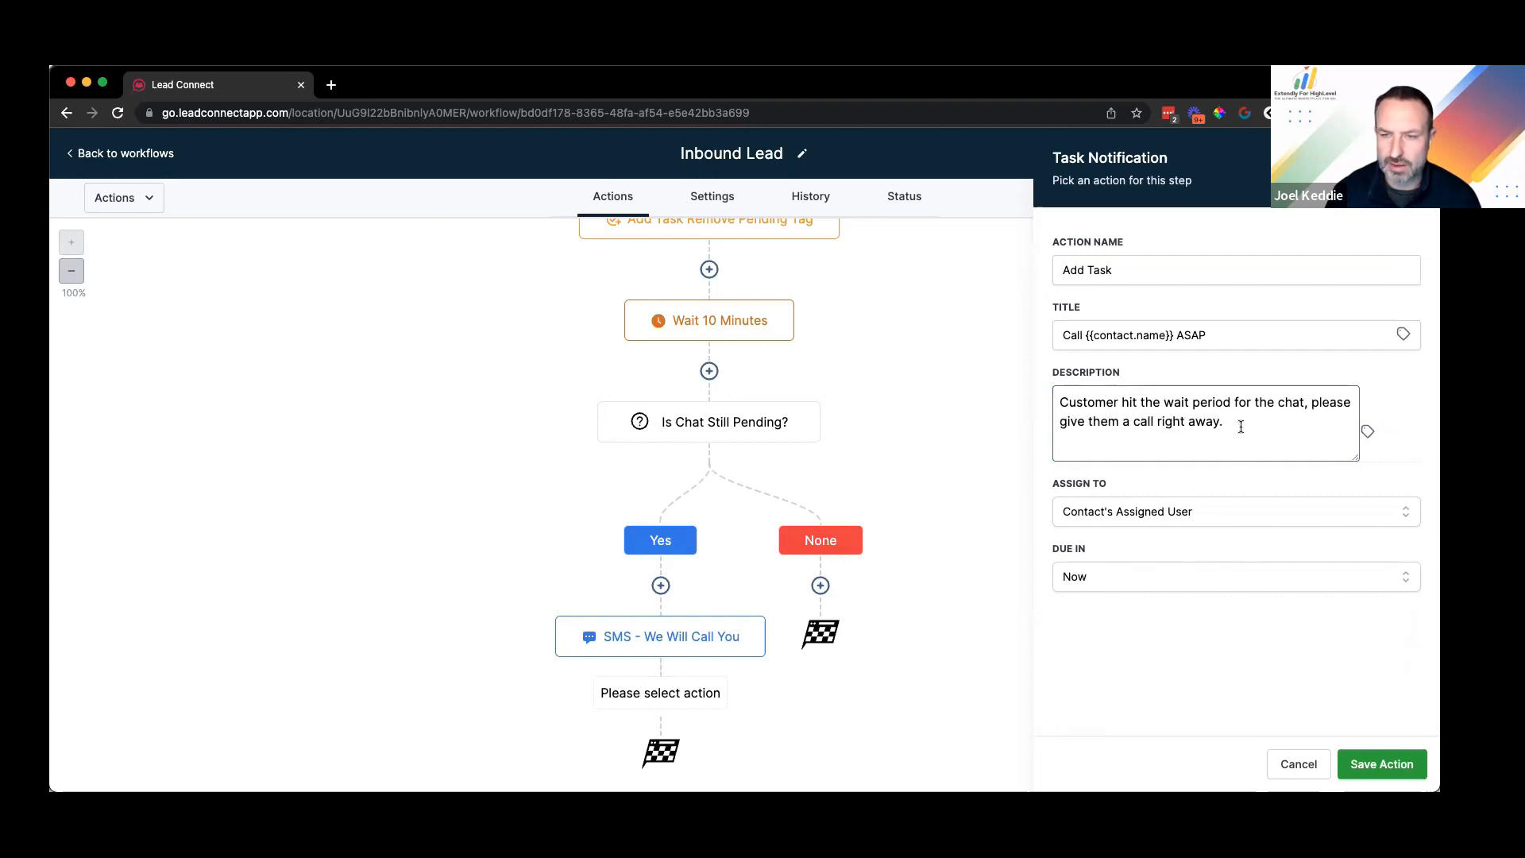
click(1241, 425)
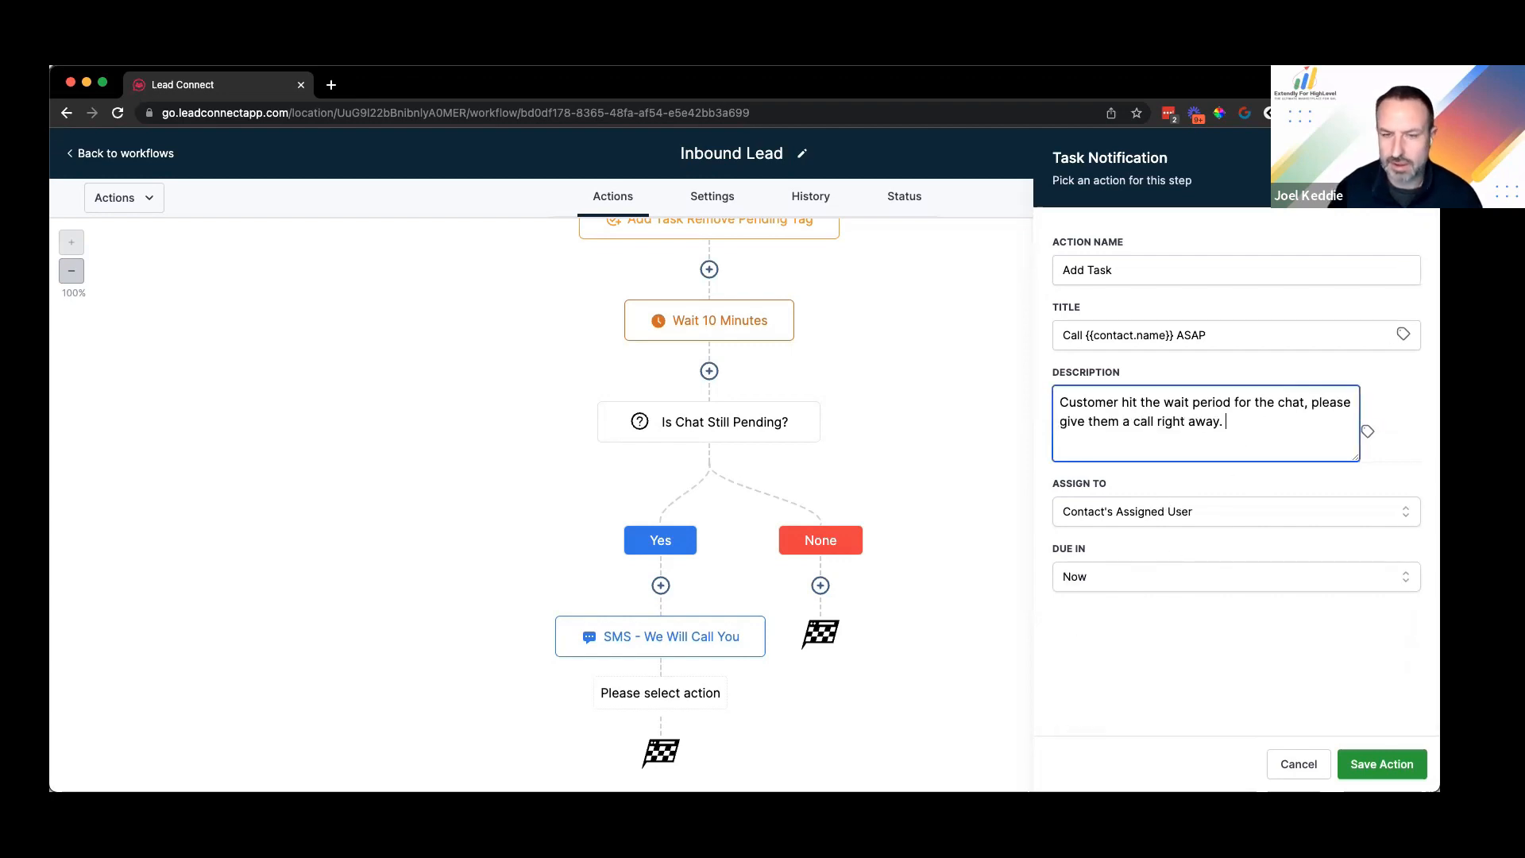
text(Make sure to remove the p)
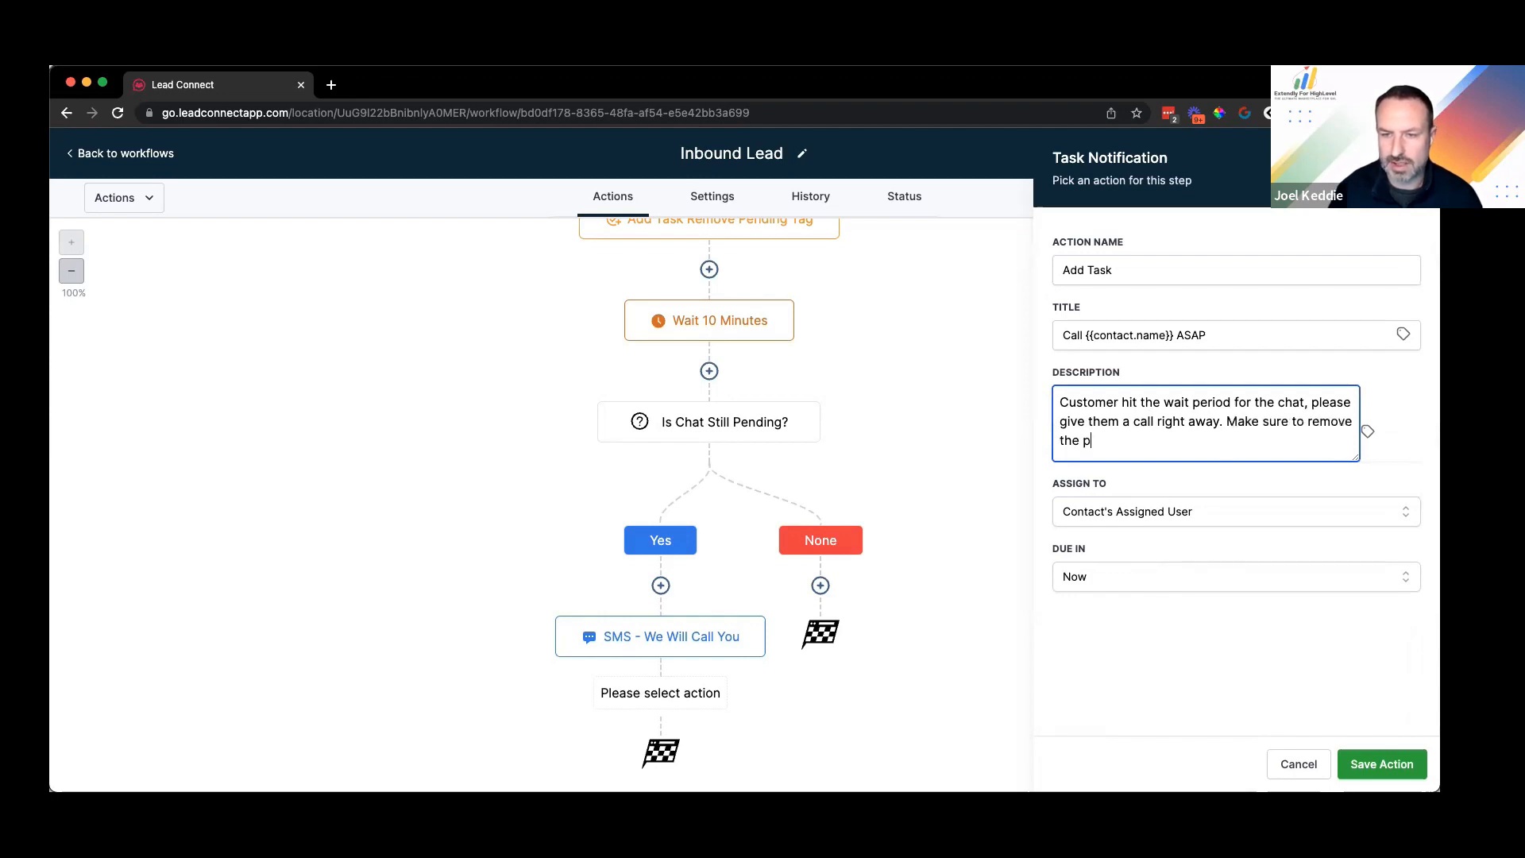
text(ending tag after the call.)
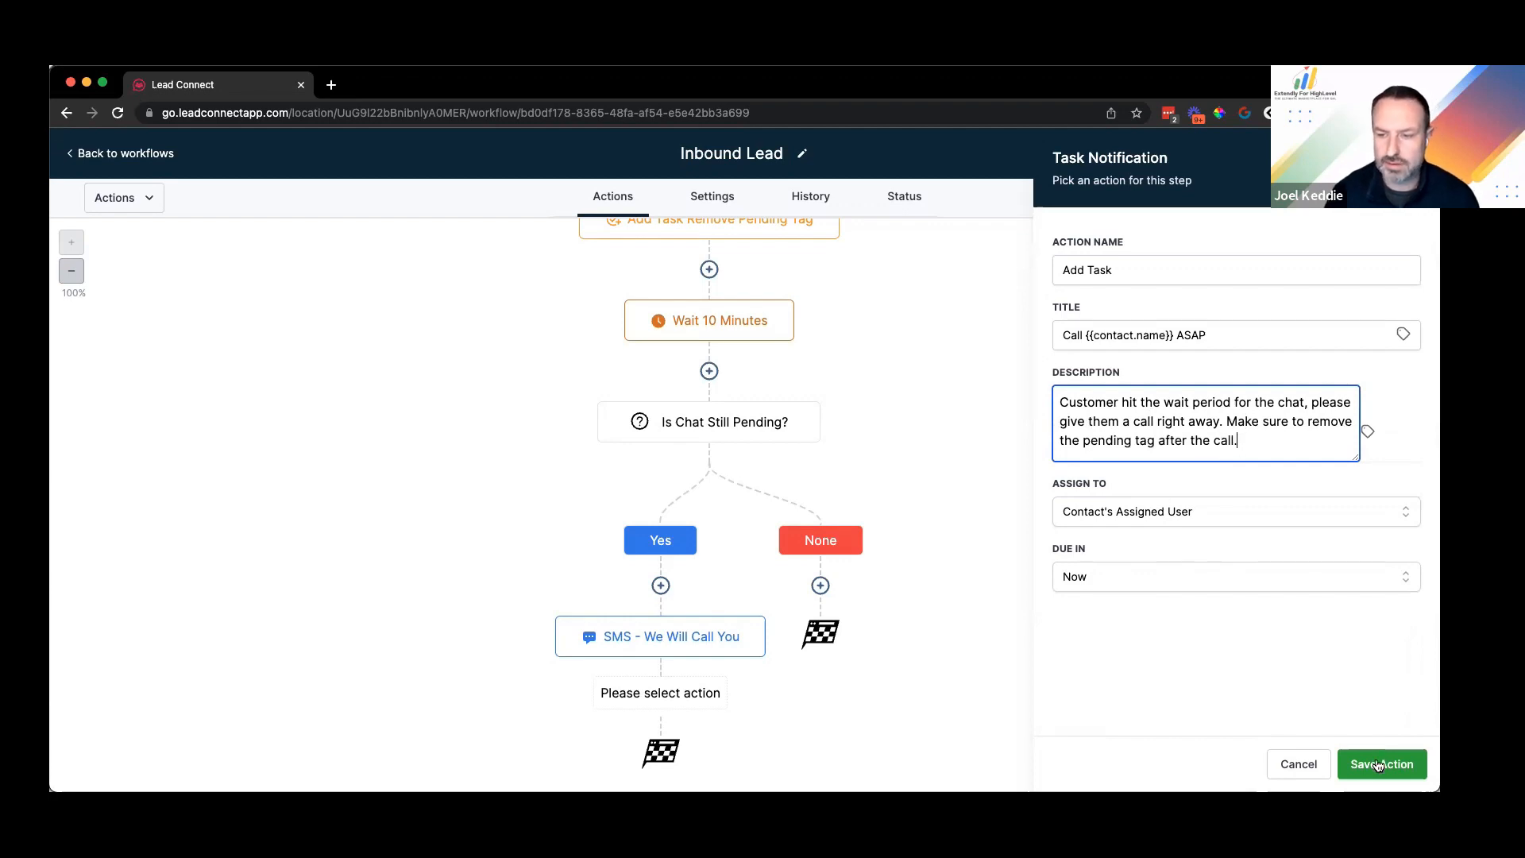
click(1382, 764)
click(676, 727)
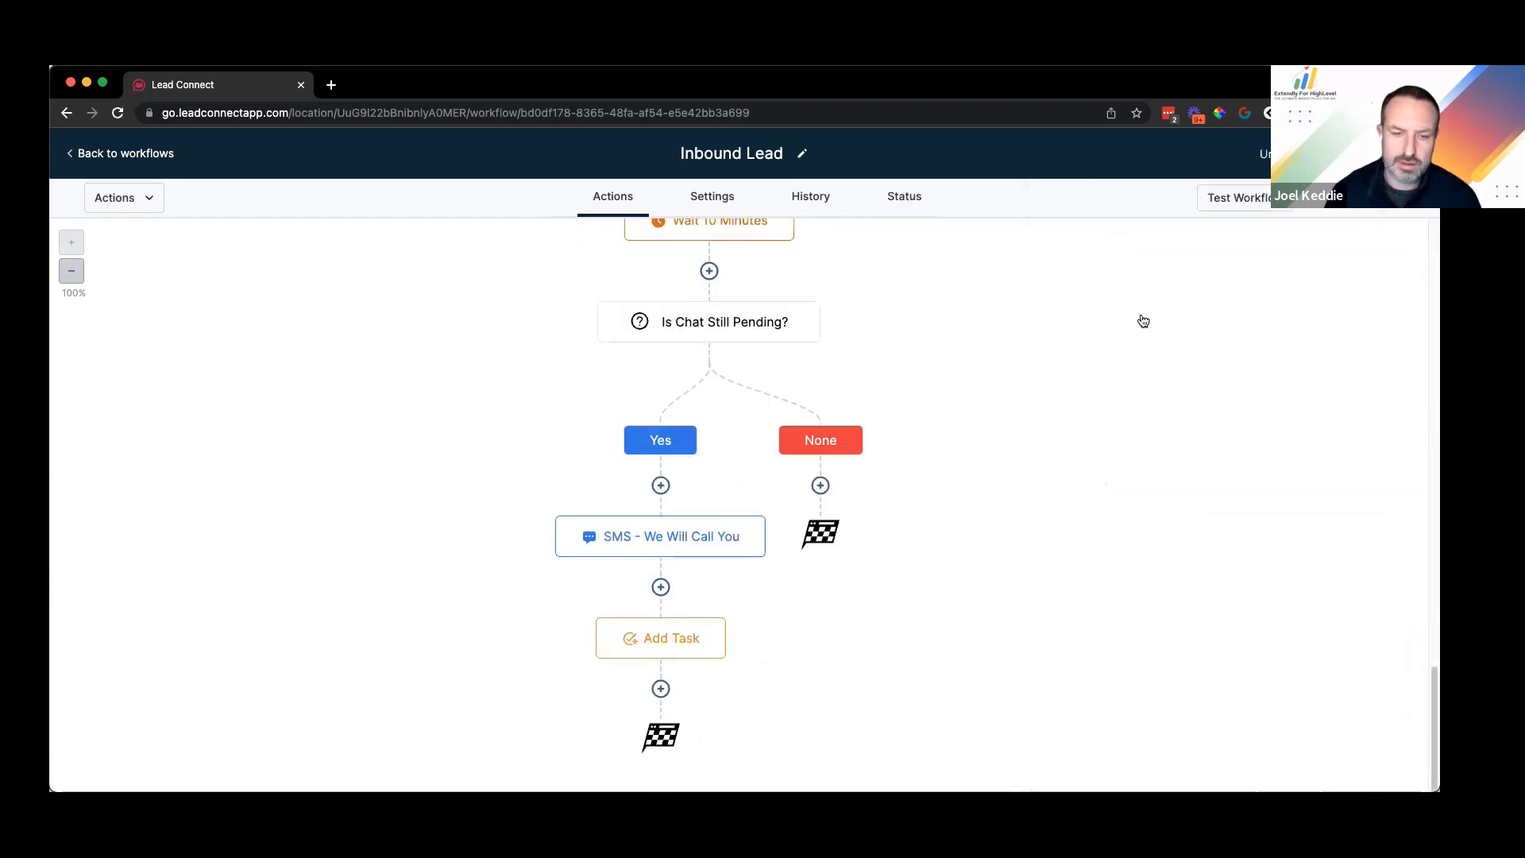
Step: Rename the task step 'Add Task Call Customer ASAP & Remove Tag', then save the step and workflow
click(1182, 266)
text(Call Customer ASAP )
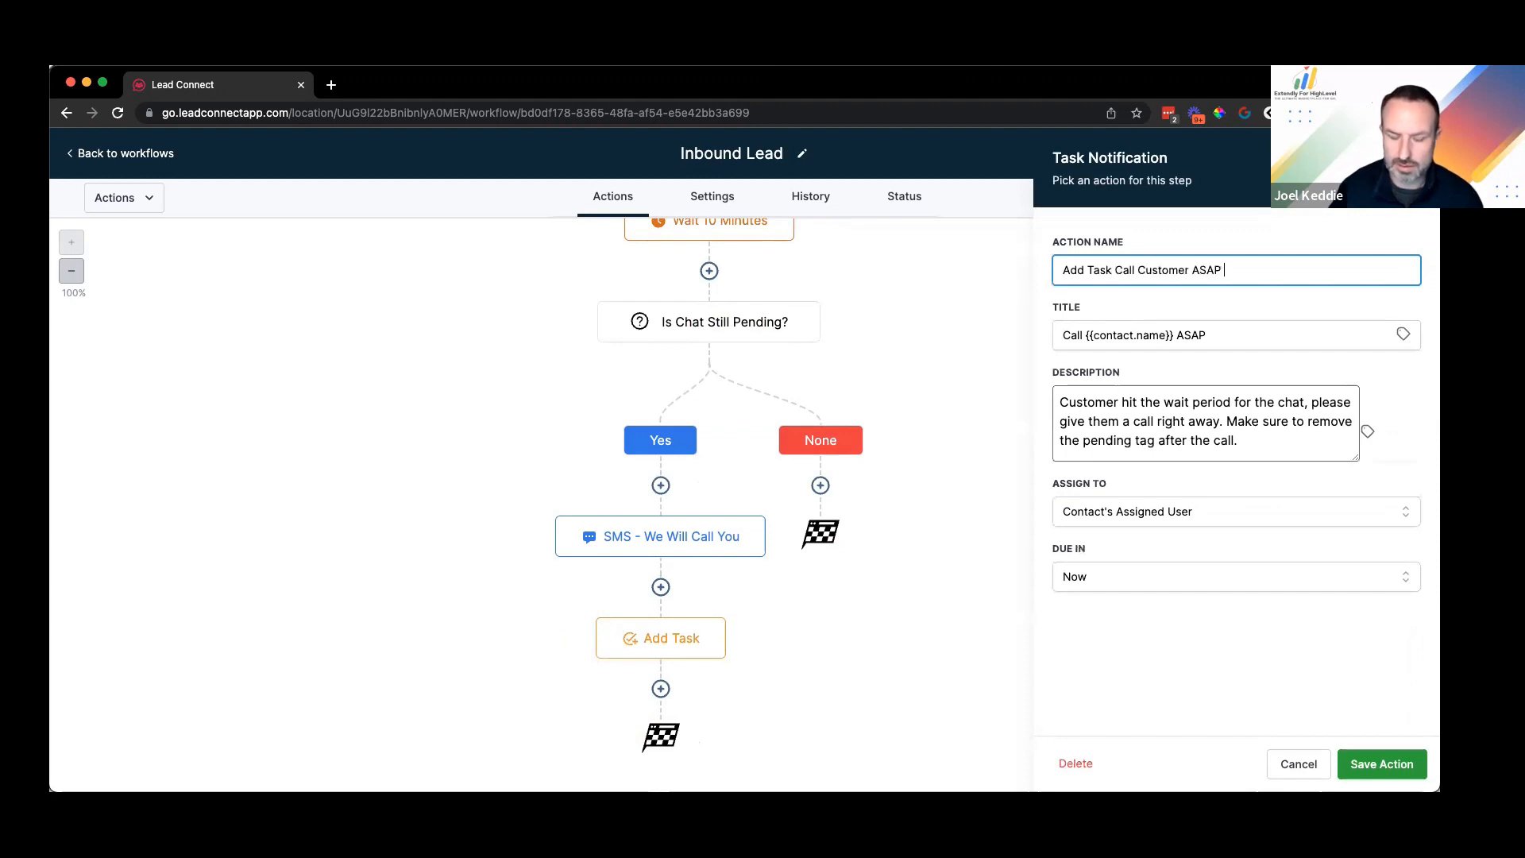
text(& REmo)
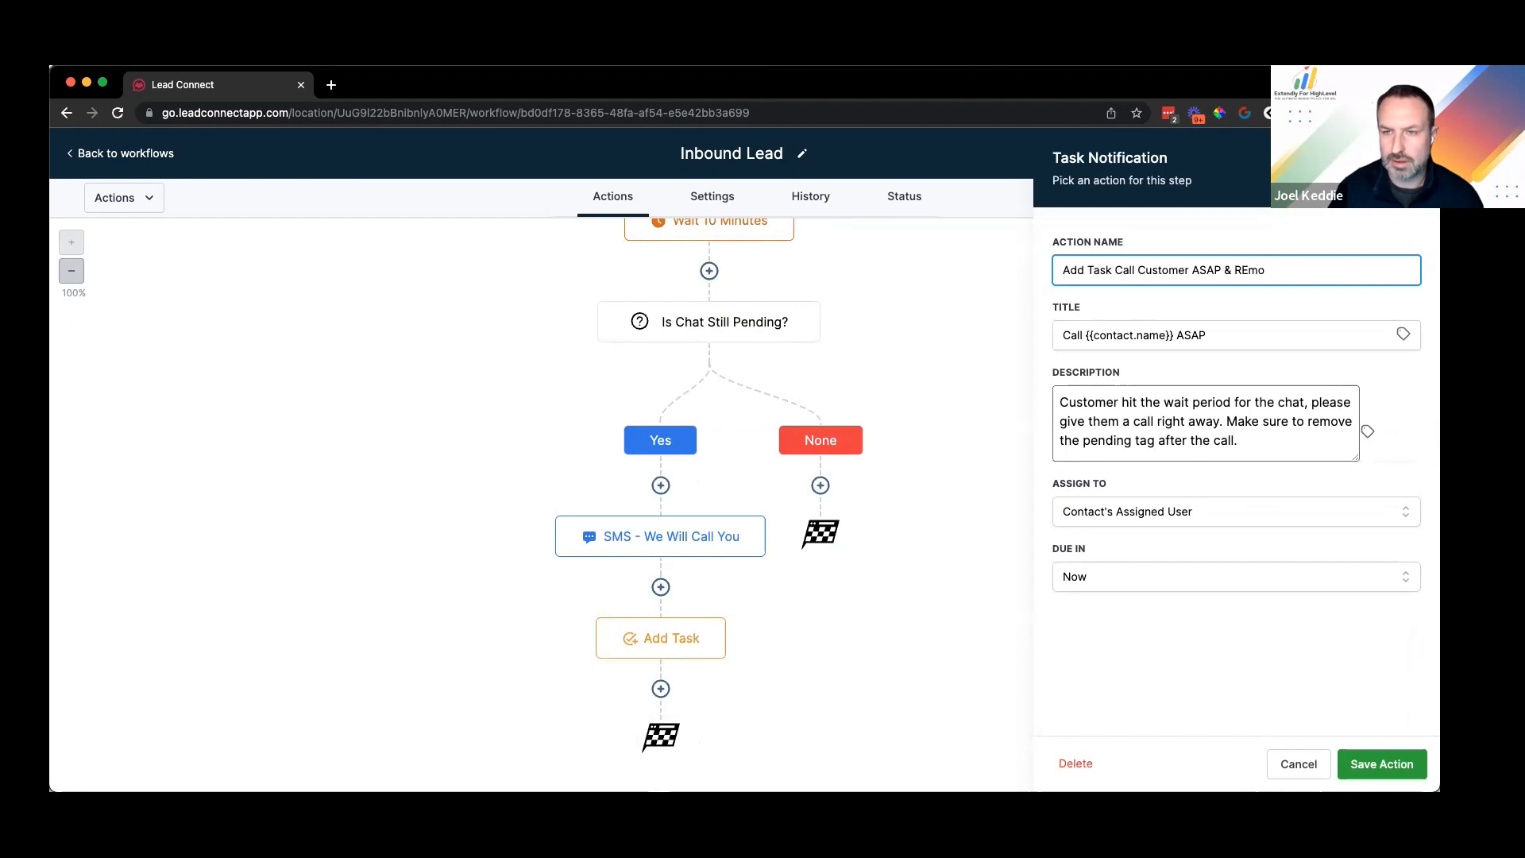
key(BackSpace)
key(BackSpace)
key(BackSpace)
text(emove Tag)
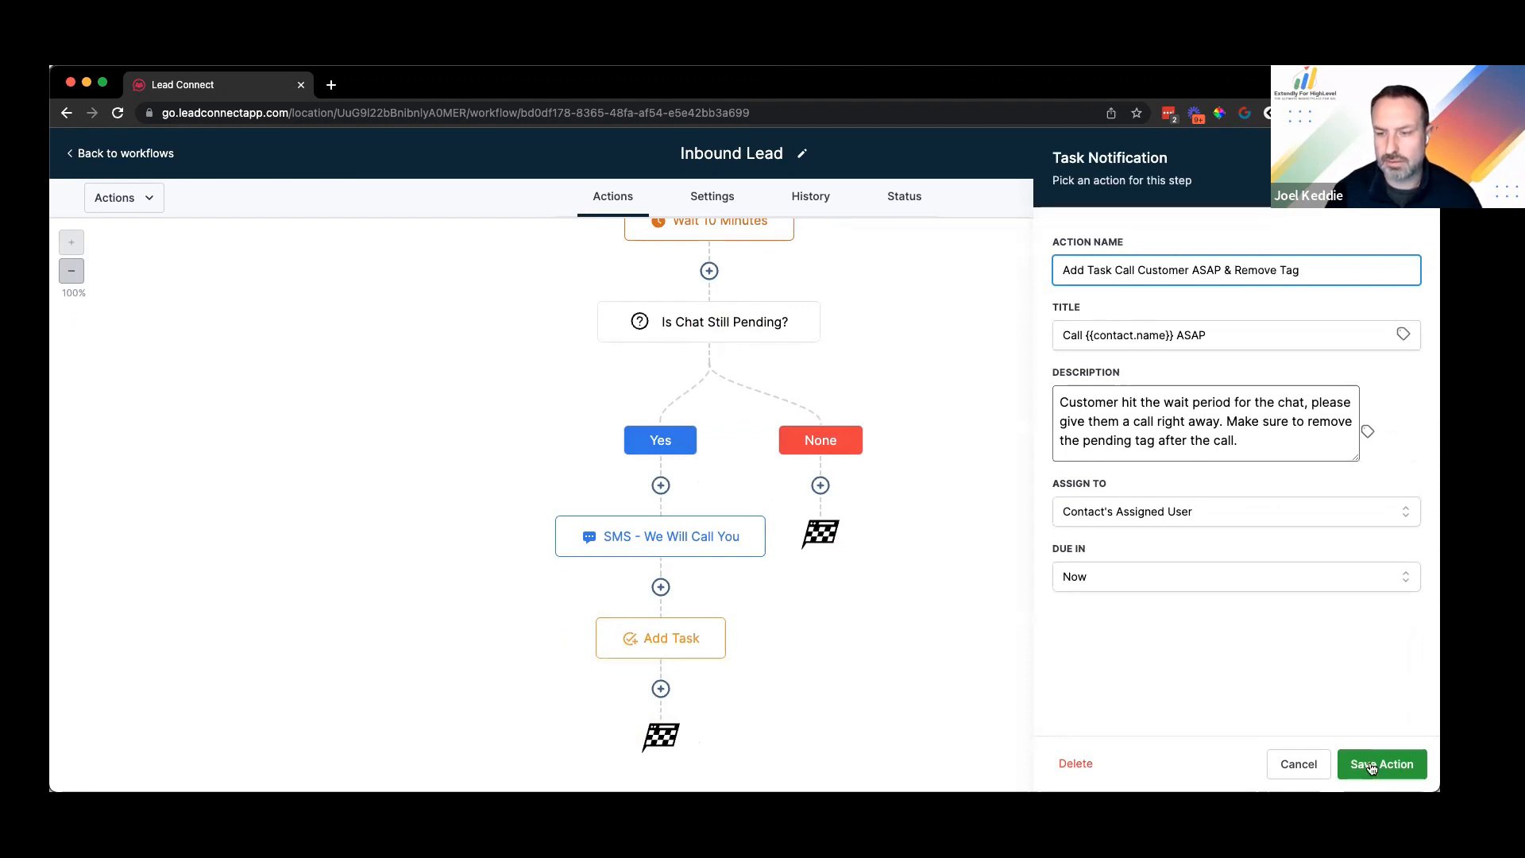
click(1382, 763)
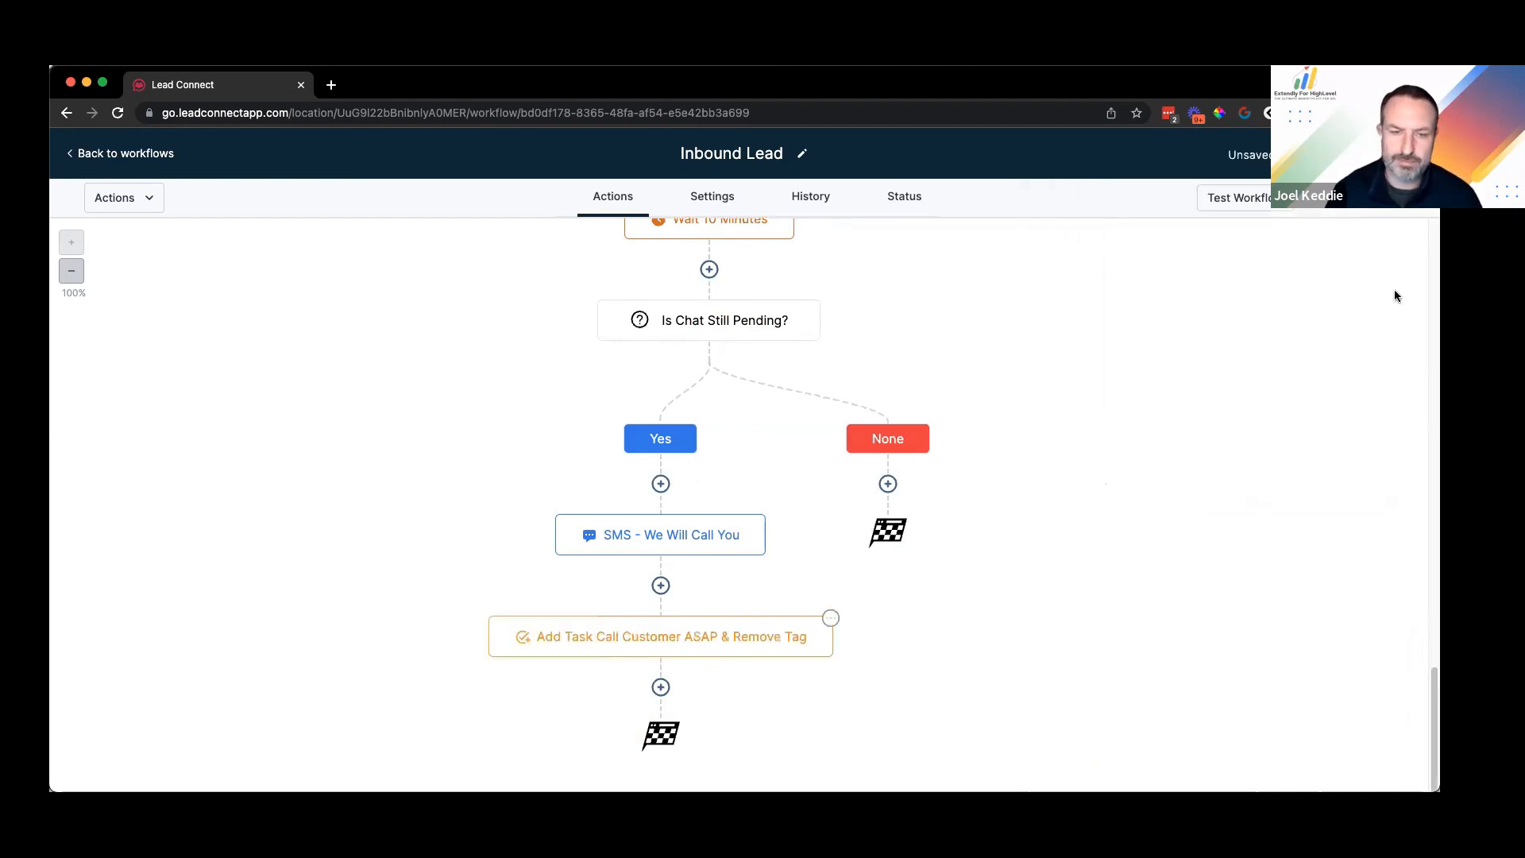
click(1398, 154)
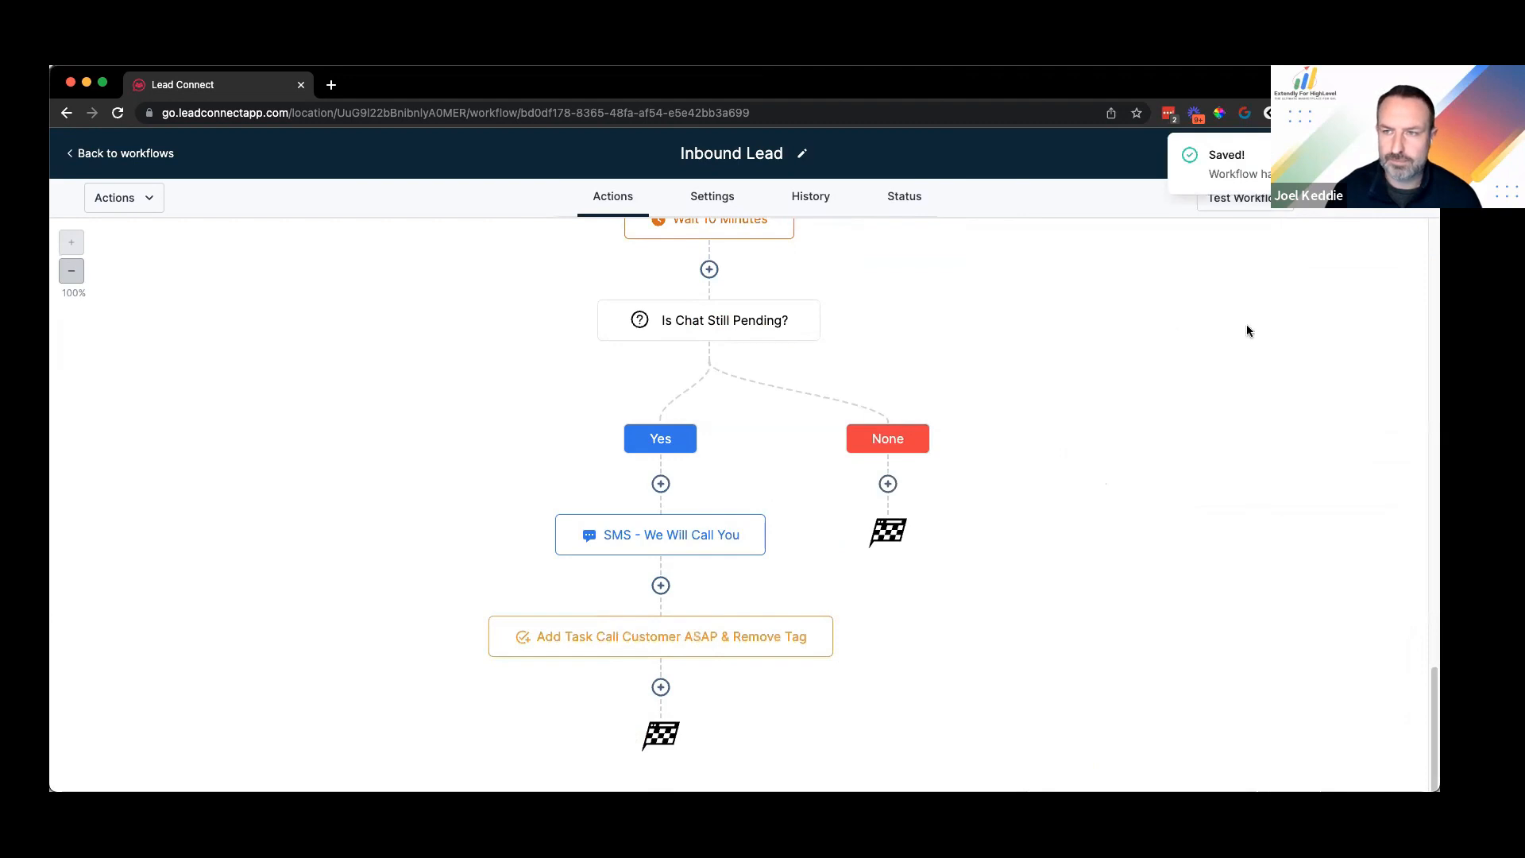
Step: Insert a new step between the triggers and Add Tag Lead-Chatwidget at the workflow's top
scroll(769, 500, up, 5)
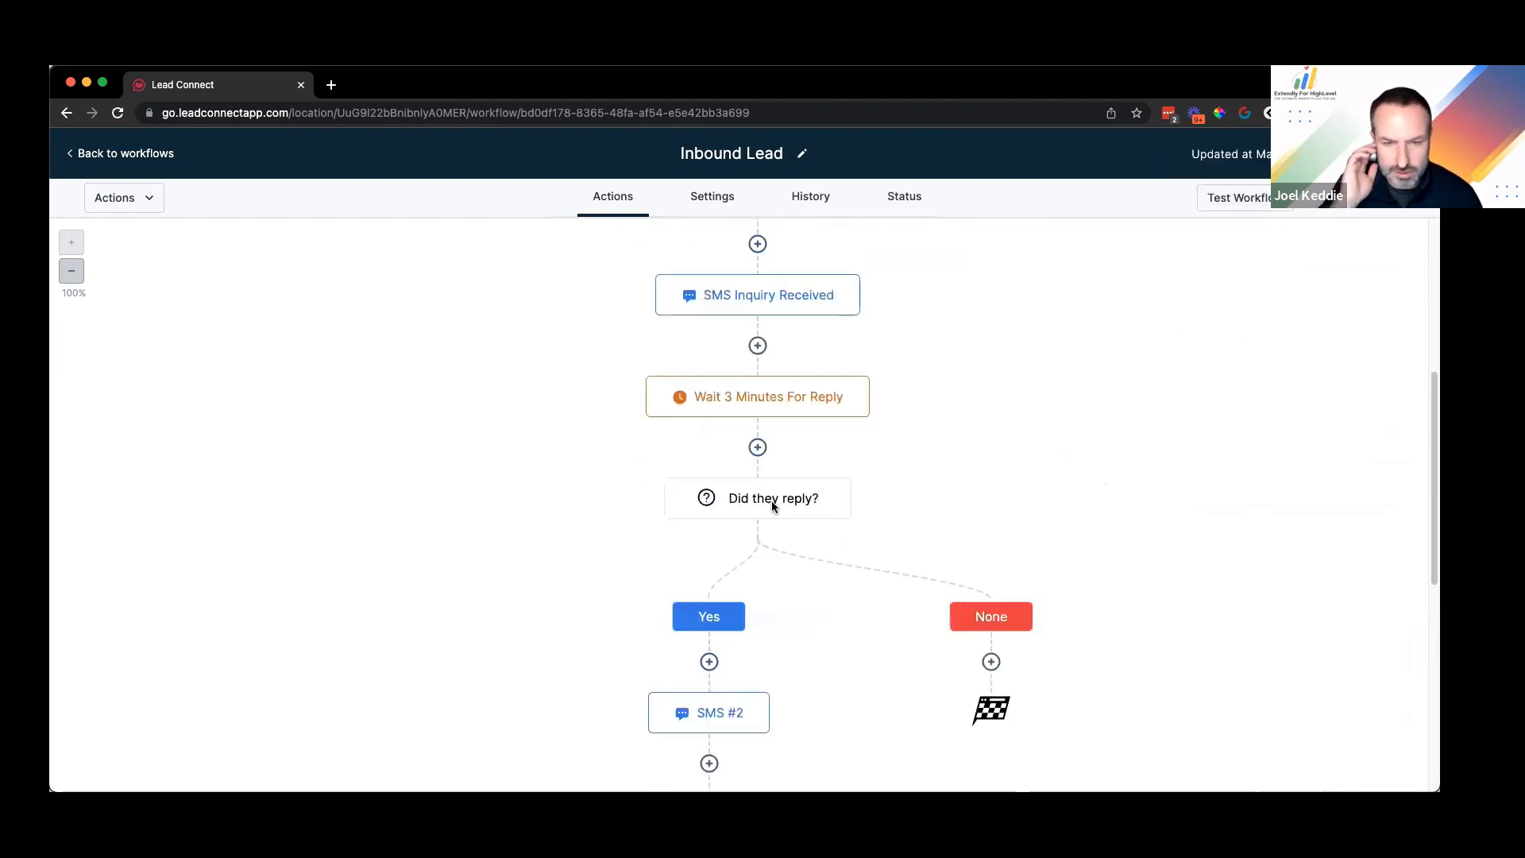
scroll(767, 502, up, 5)
scroll(778, 366, down, 10)
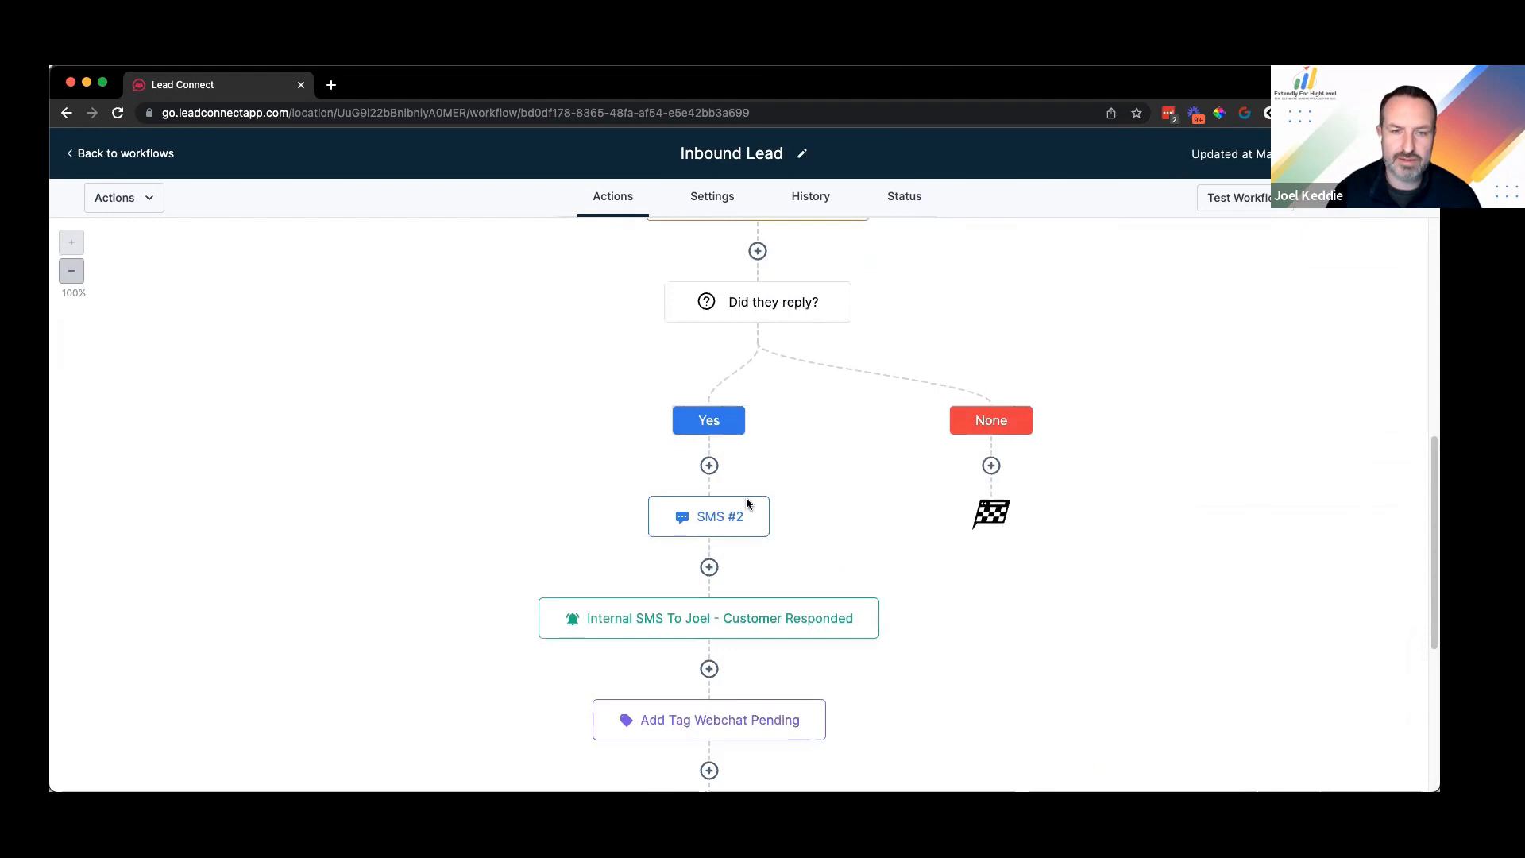
scroll(746, 504, down, 5)
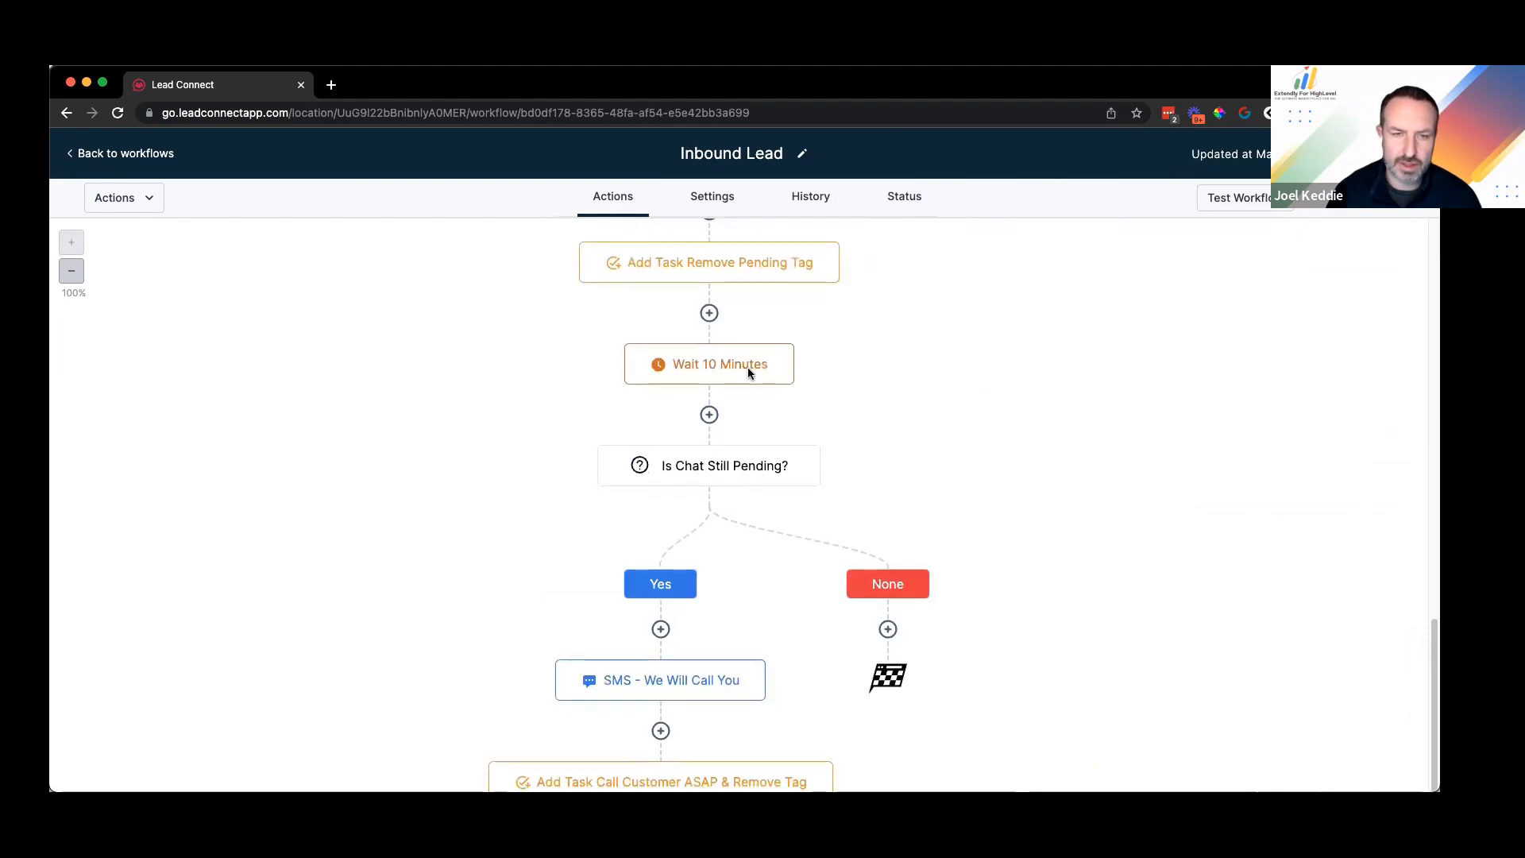
scroll(745, 373, up, 3)
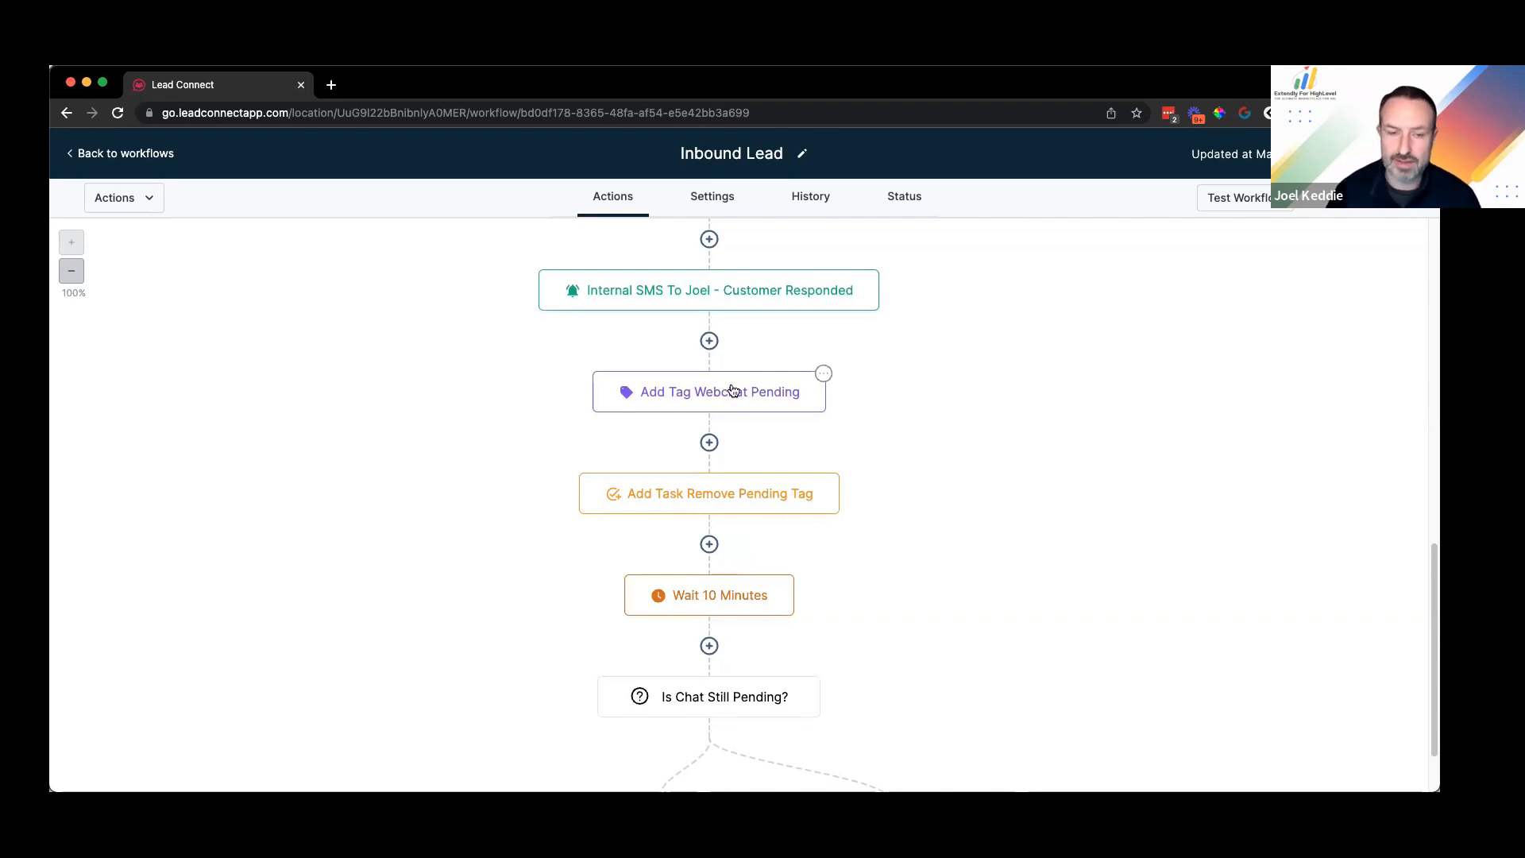
scroll(699, 553, down, 4)
scroll(692, 632, up, 3)
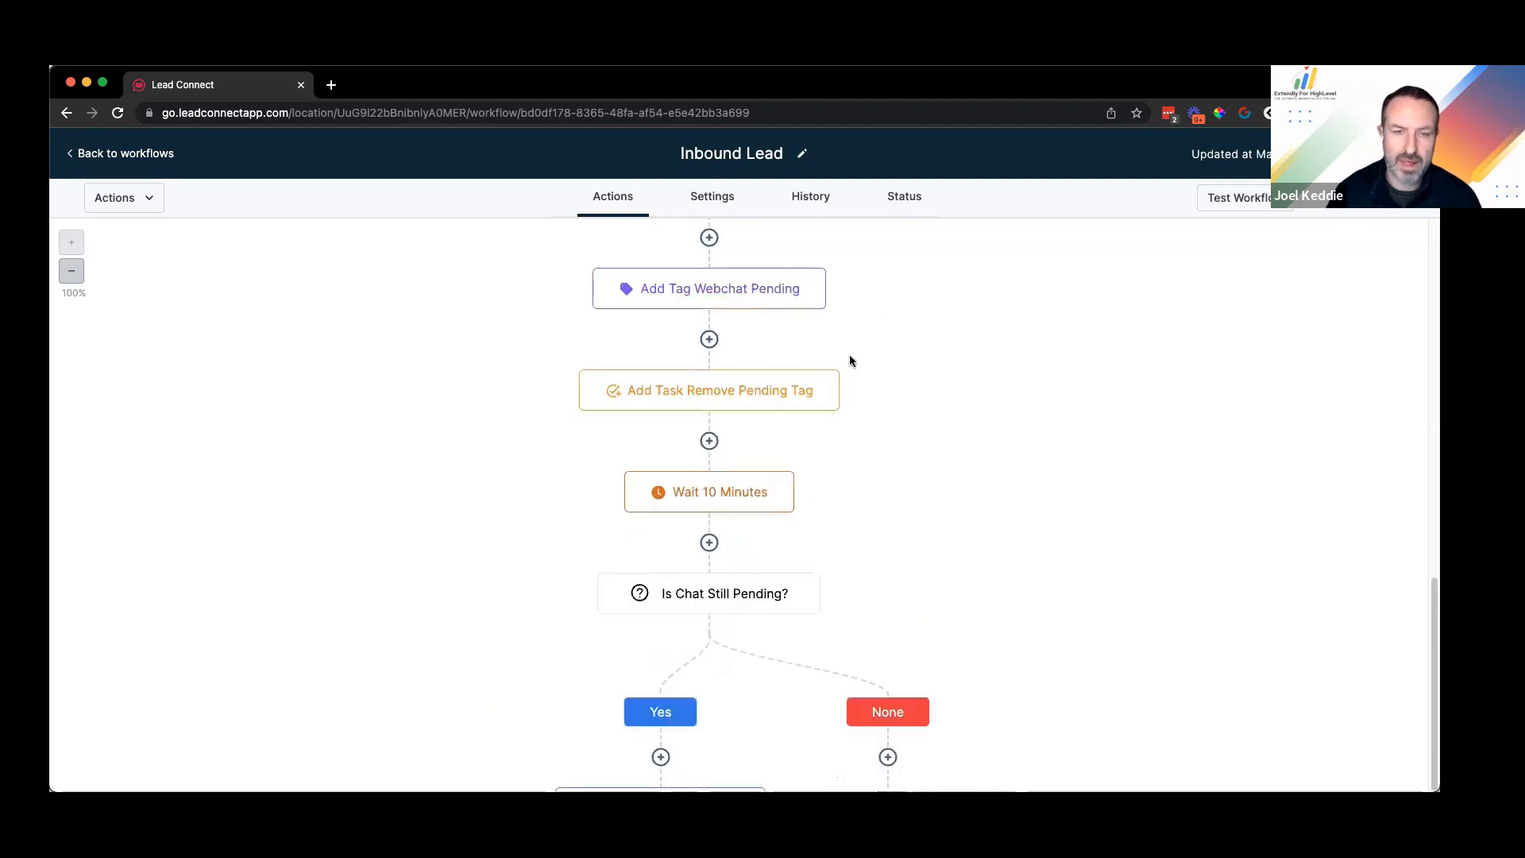
scroll(842, 365, up, 6)
scroll(759, 406, up, 3)
click(758, 398)
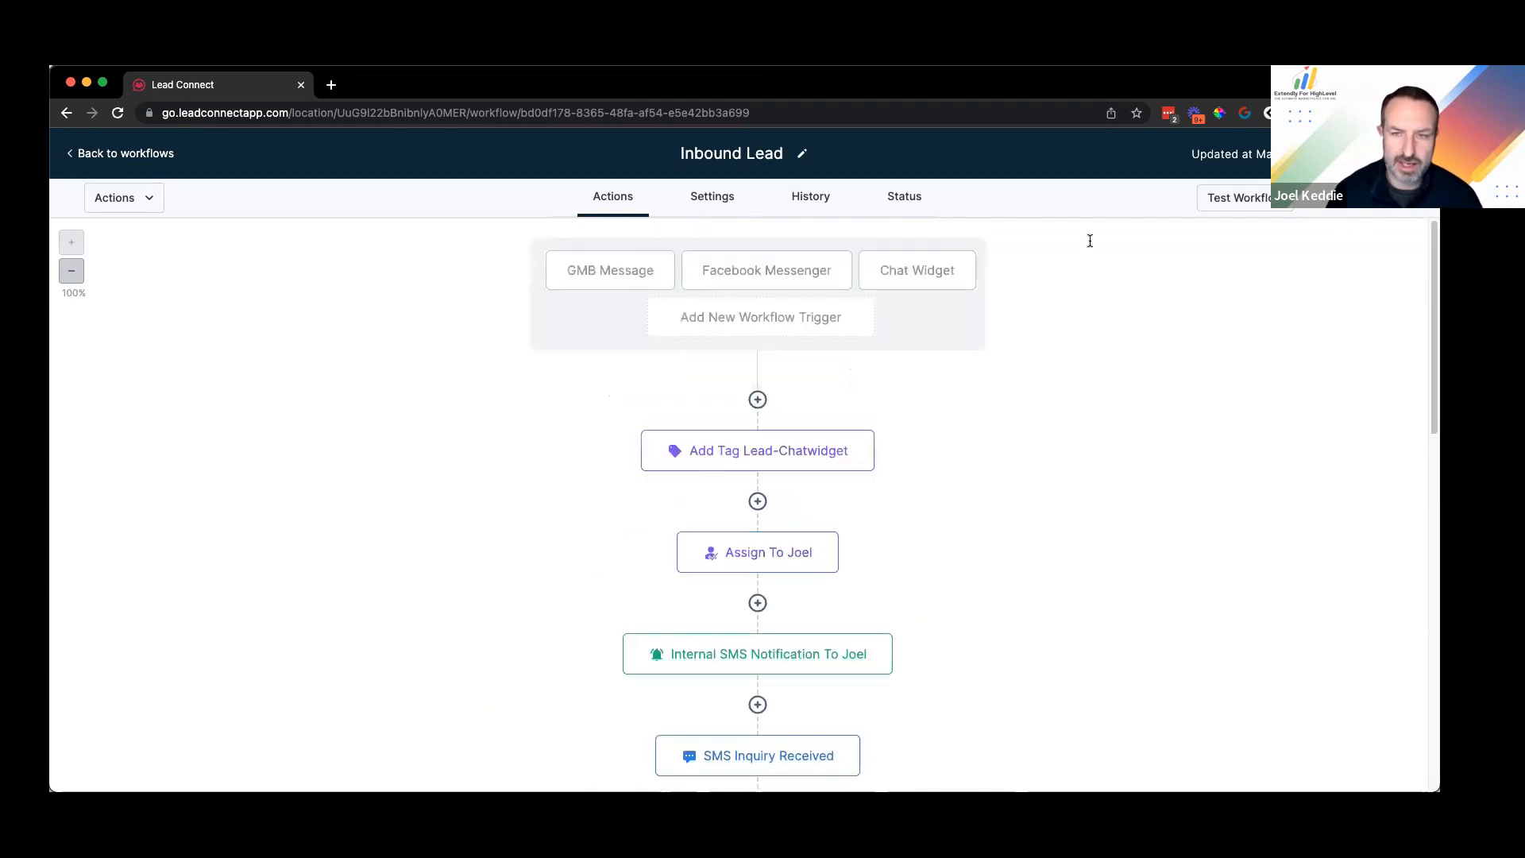
Step: Add an If/Else condition named 'Pending Chat' with the branch 'Is there a pending chat ?'
text(if)
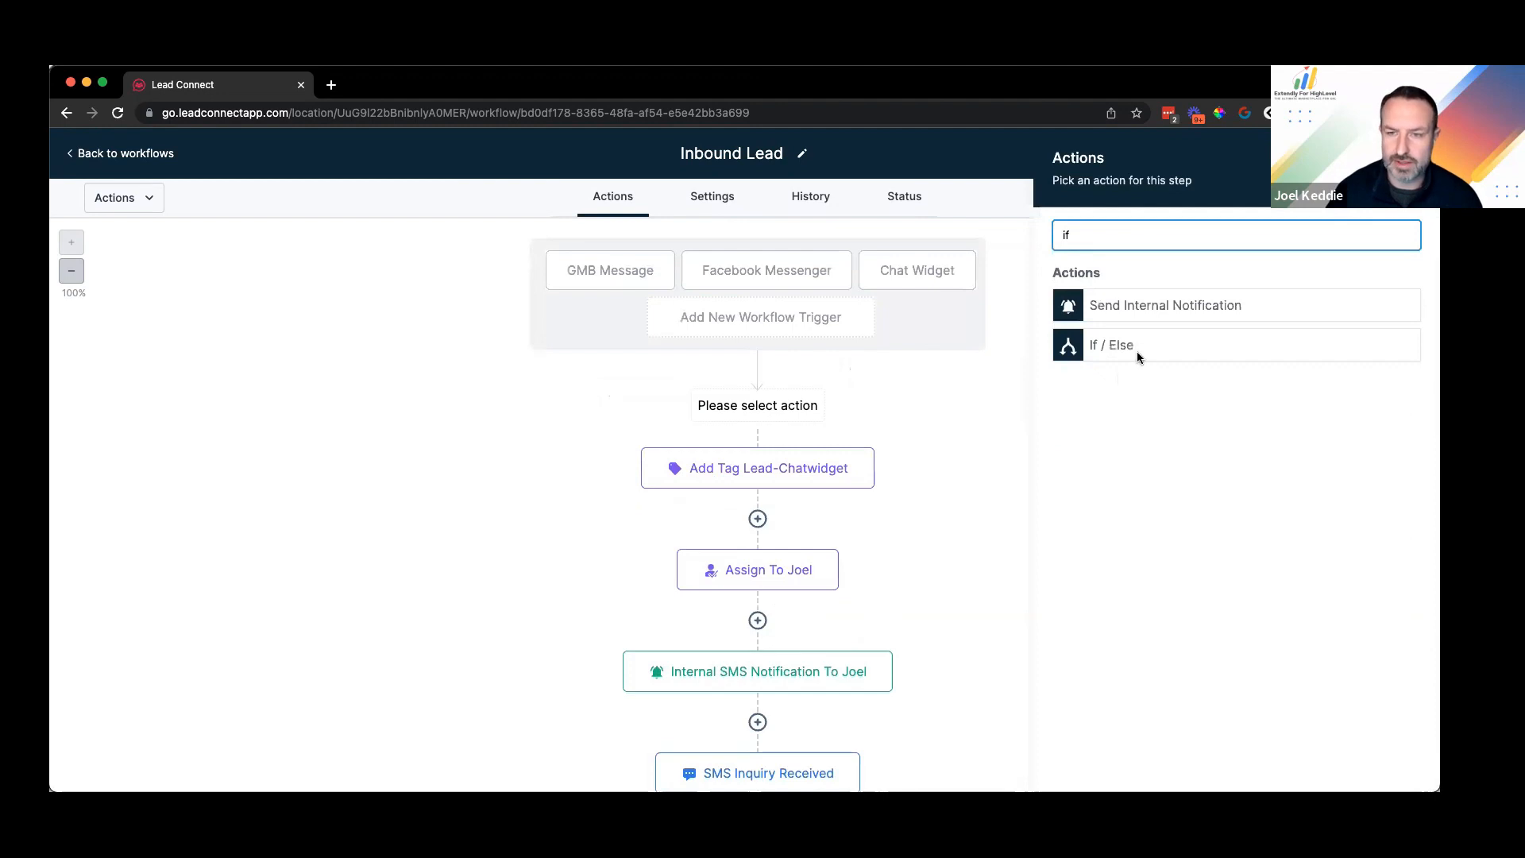
click(1136, 350)
double_click(843, 278)
text(Pending )
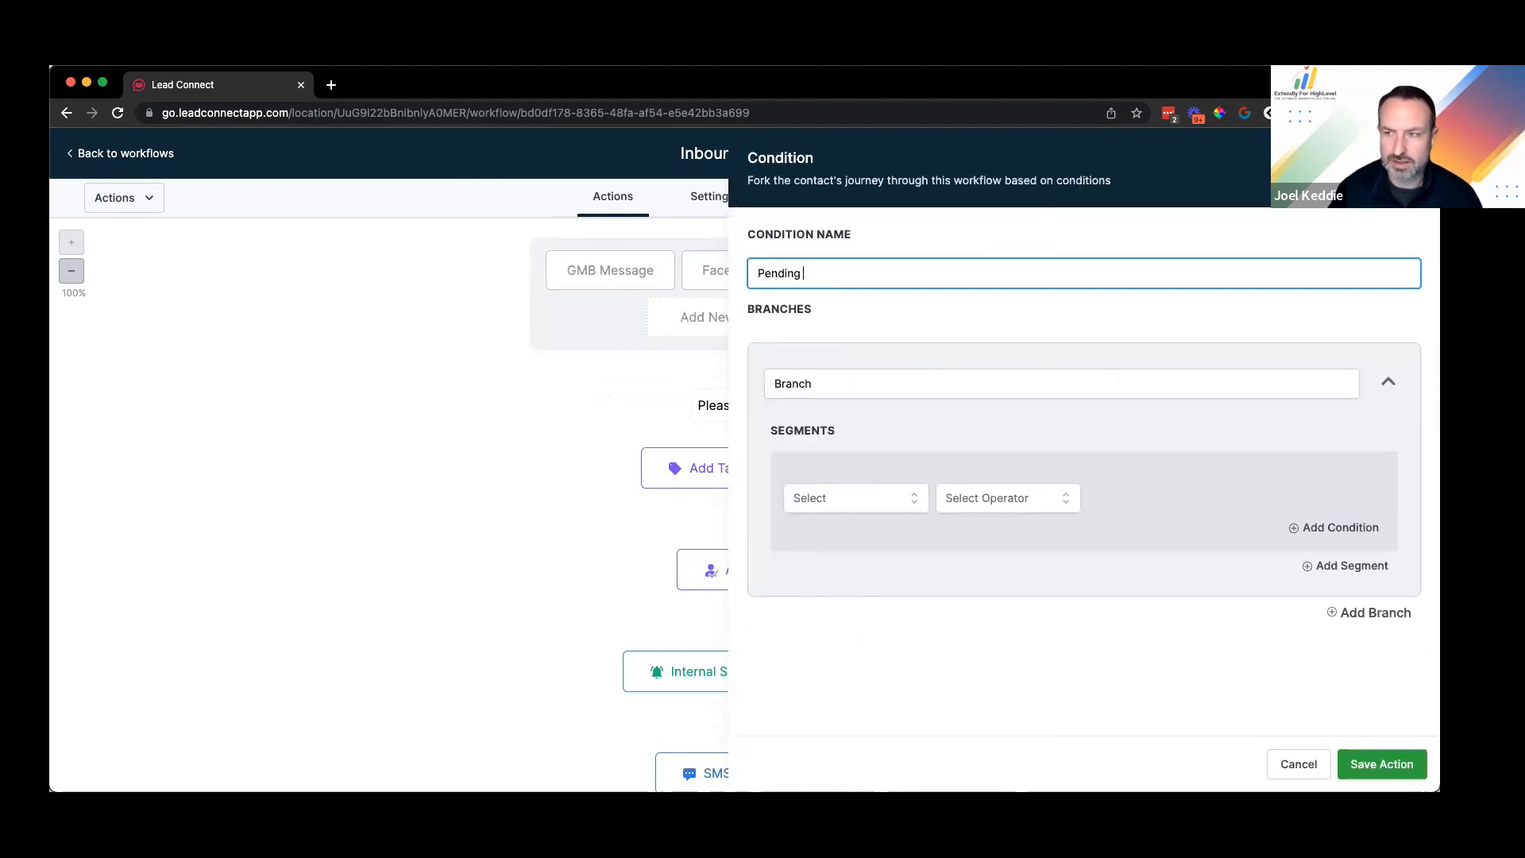
text(Chat)
click(861, 379)
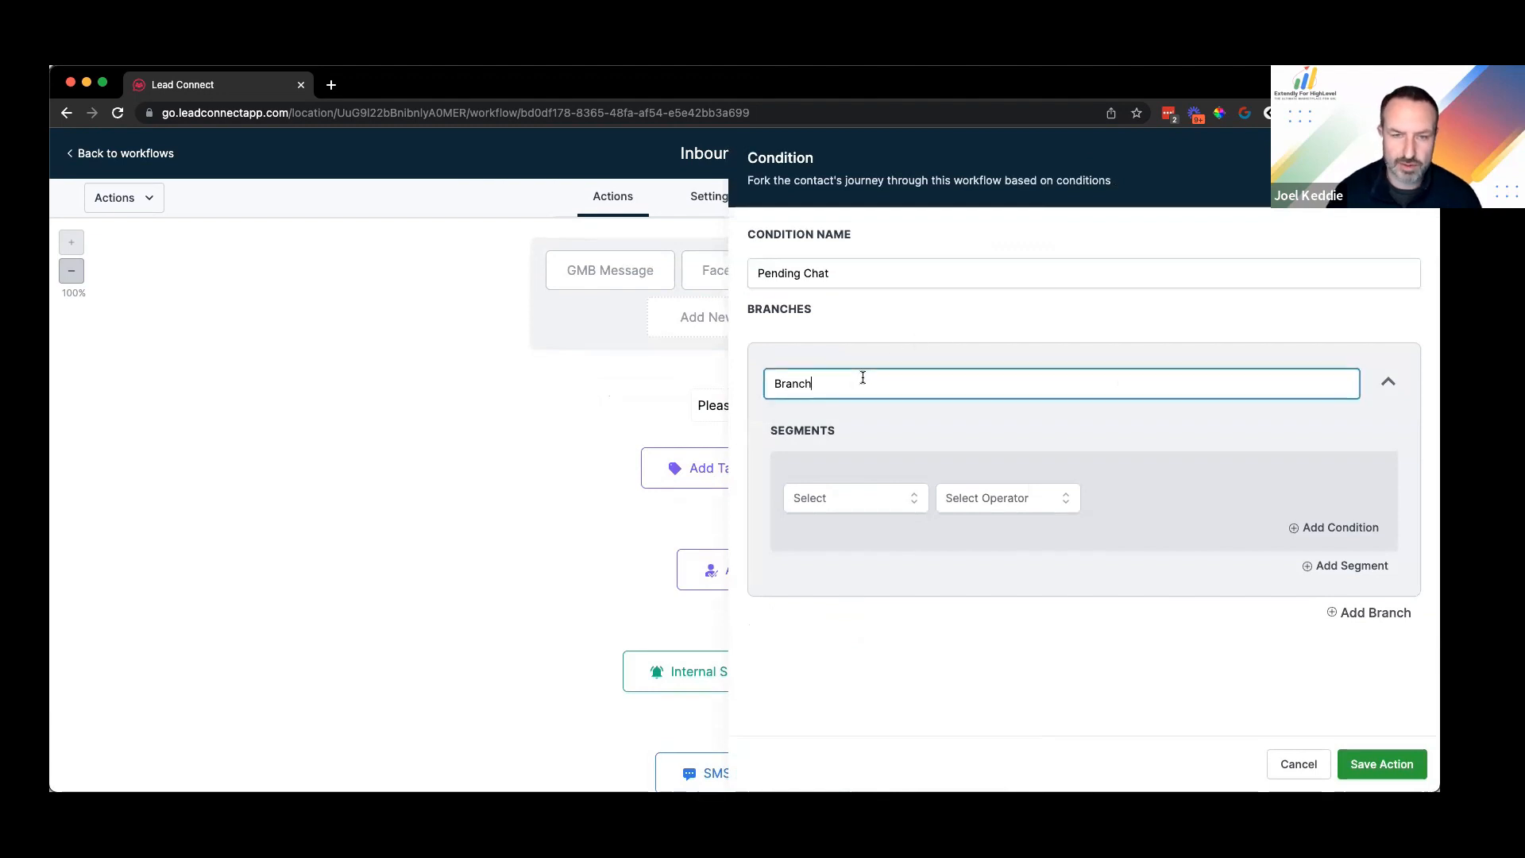
key(BackSpace)
key(BackSpace)
key(BackSpace)
key(BackSpace)
key(BackSpace)
key(BackSpace)
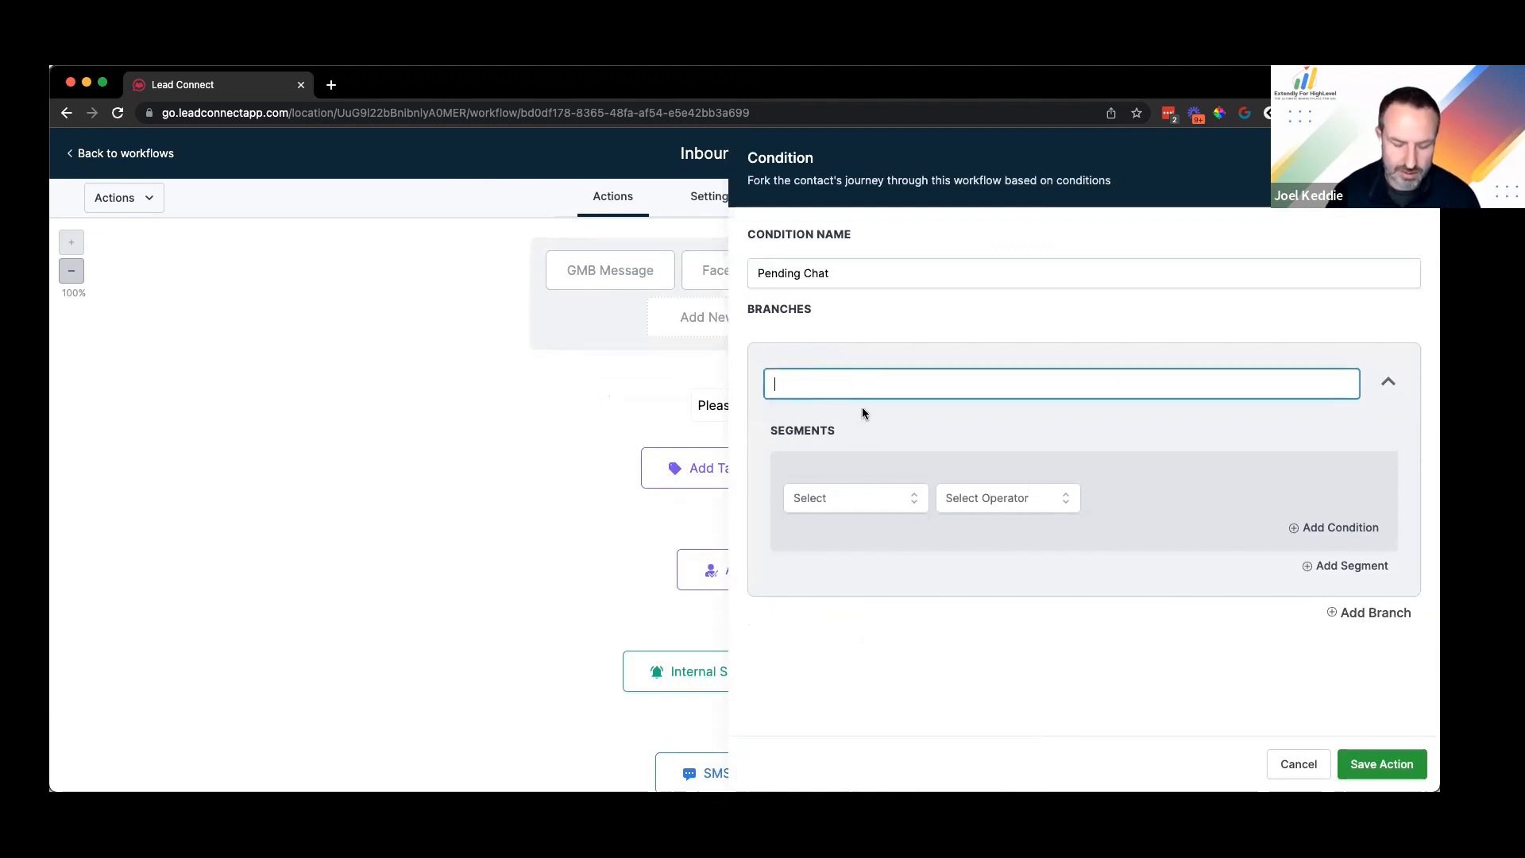
text(Is)
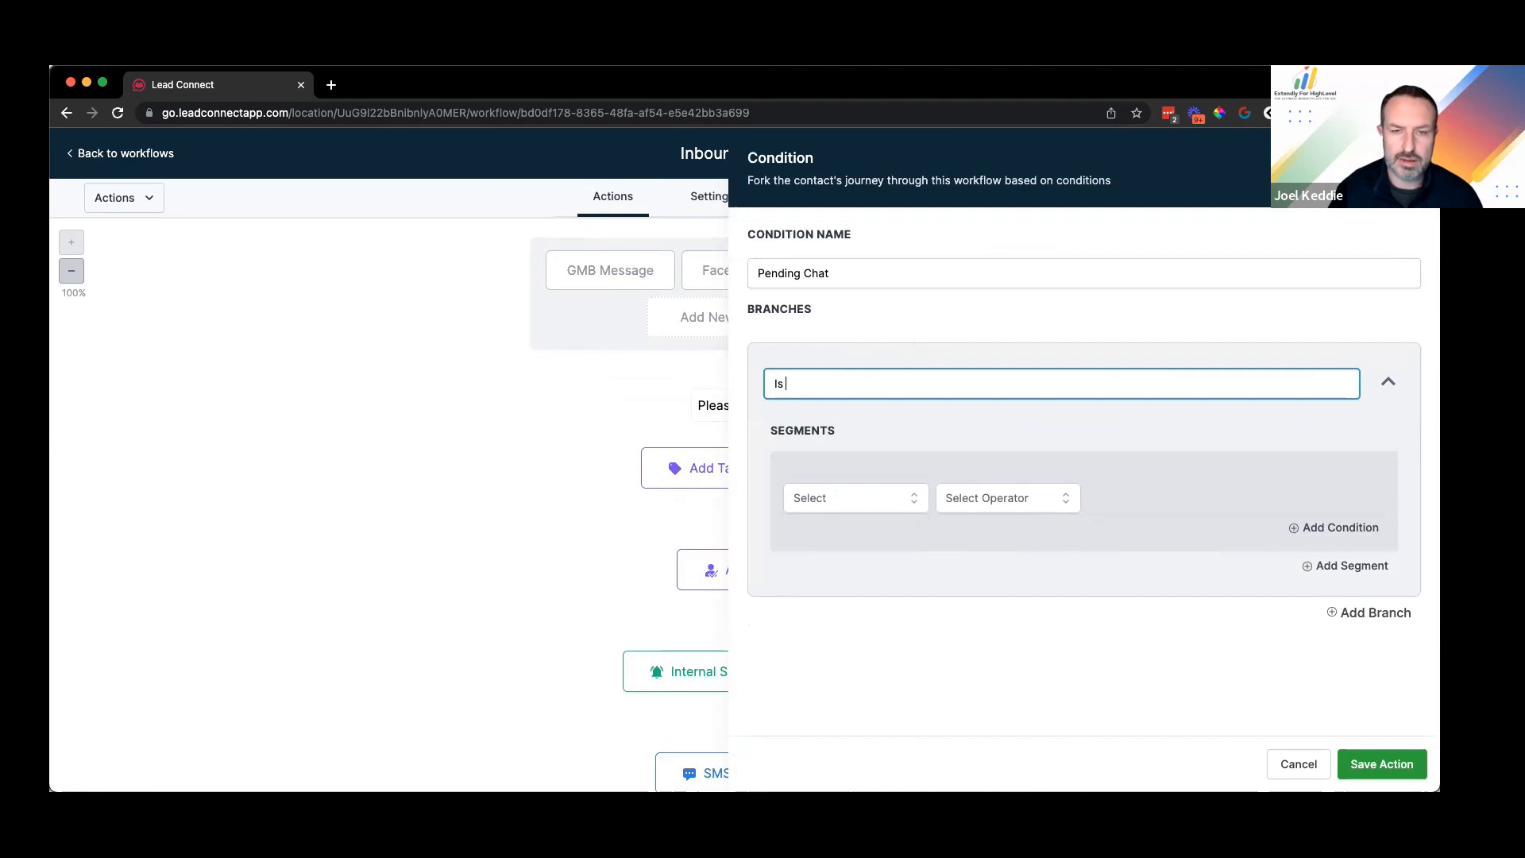
text( there a pending )
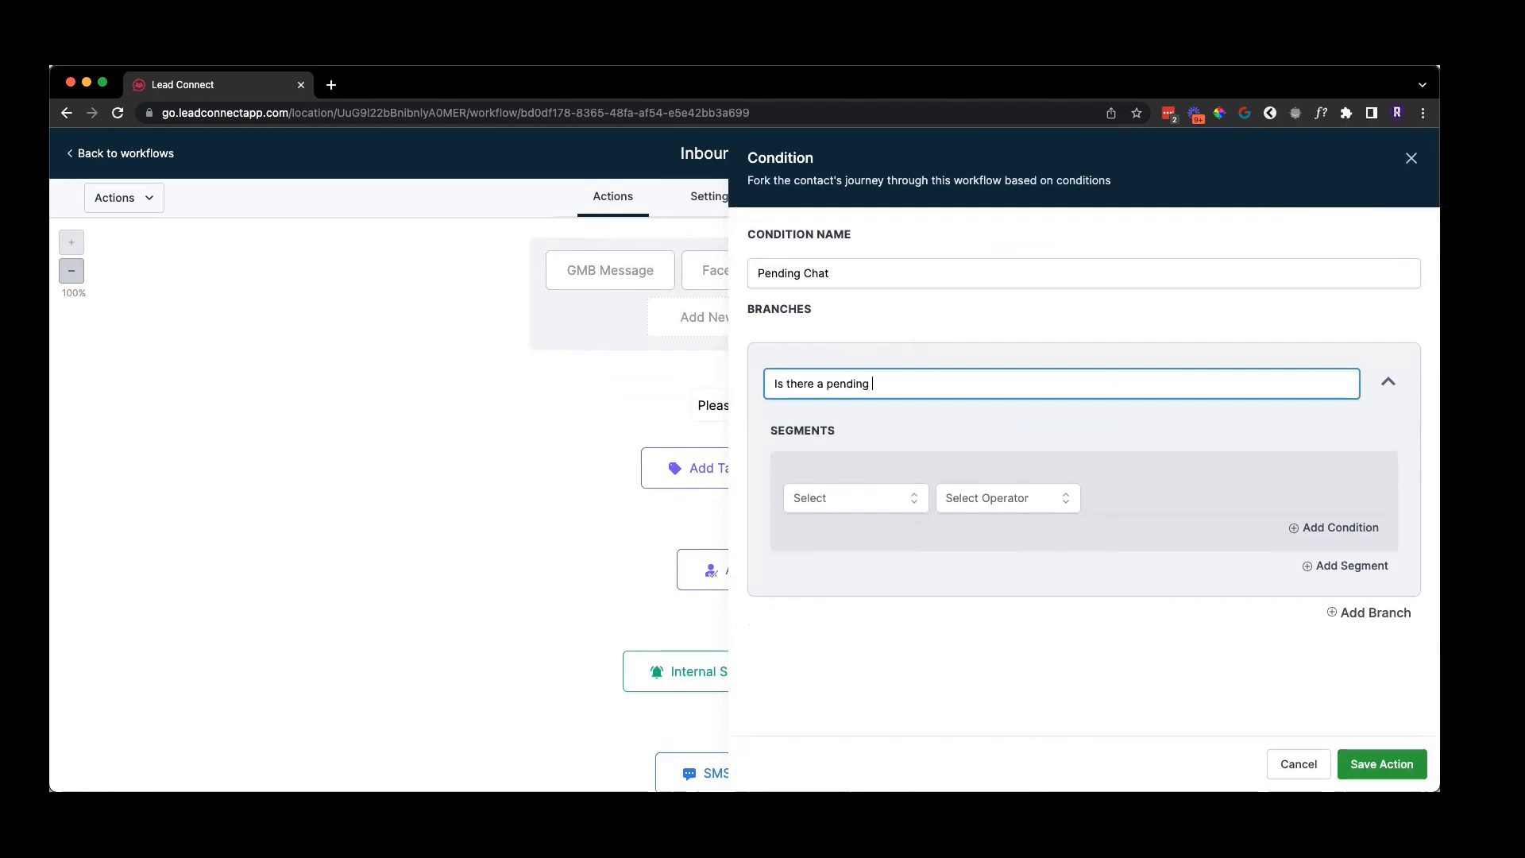
text(chat )
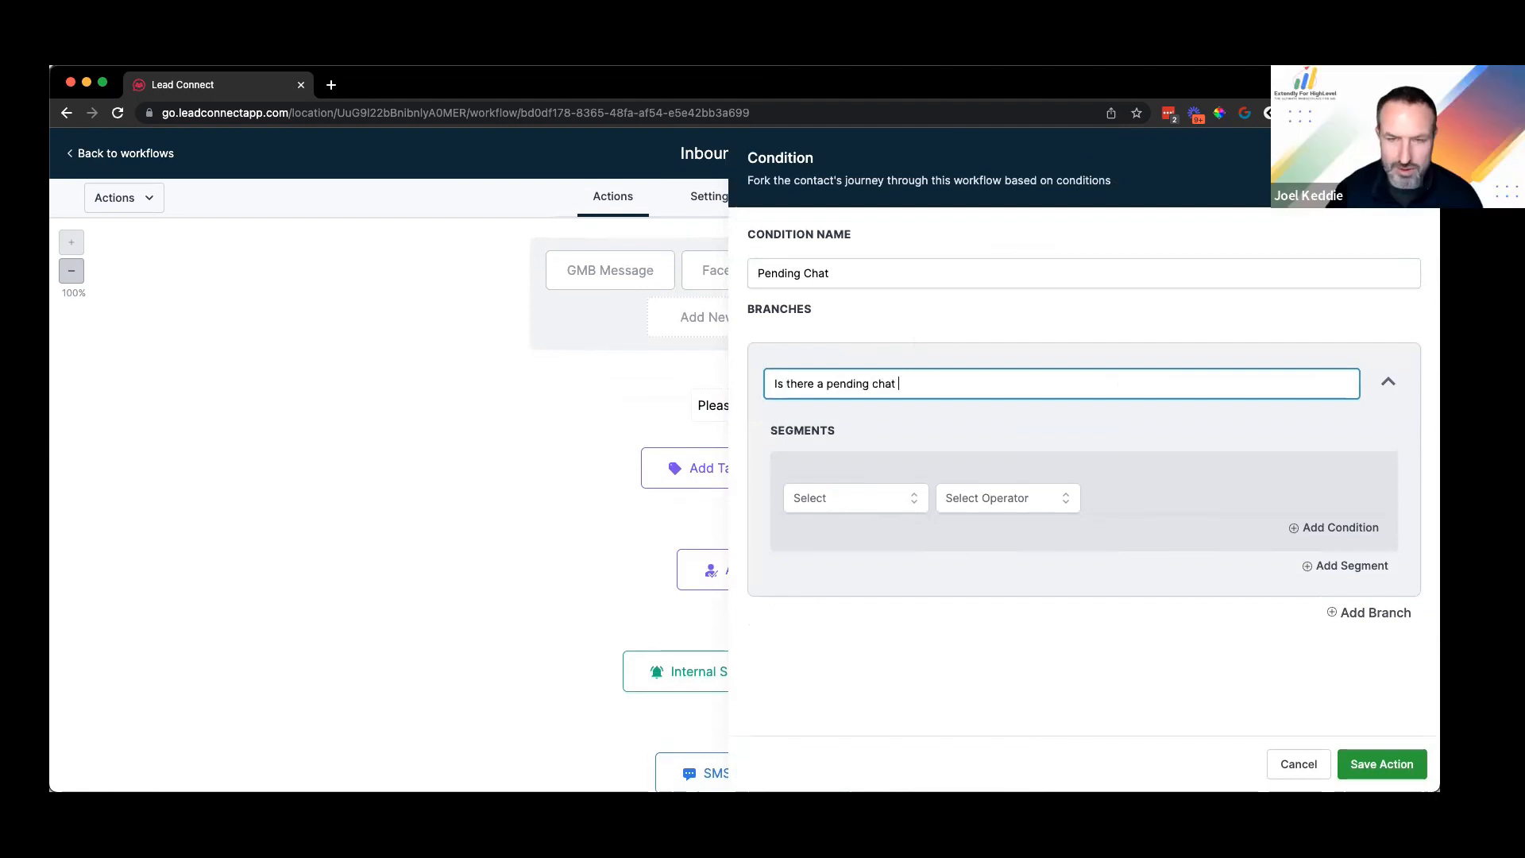
text(?)
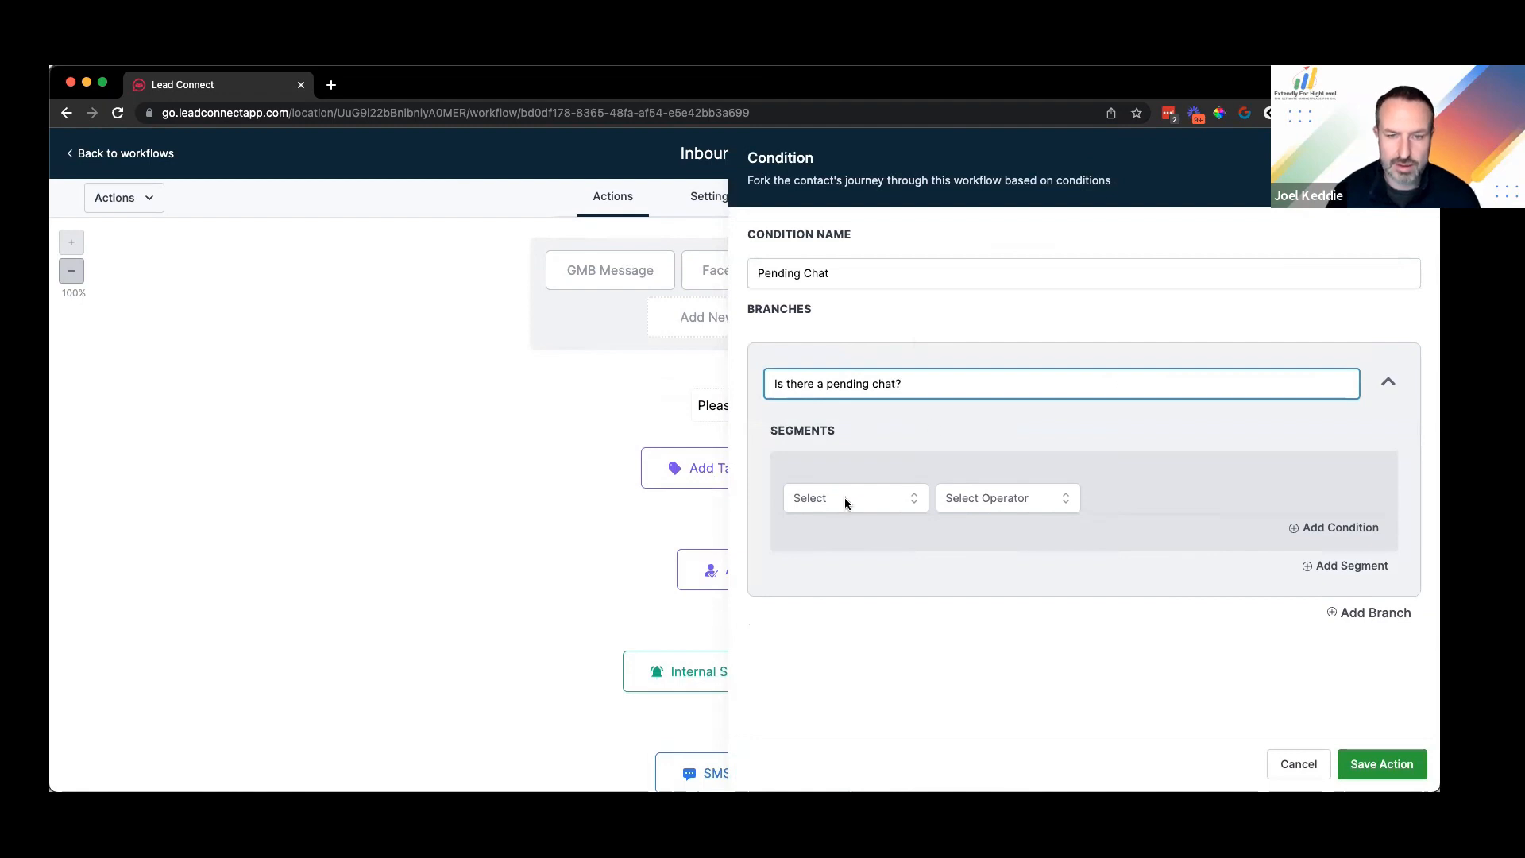
Step: Make the branch require that contact Tags include webchat-pending, and save the condition
click(845, 497)
click(851, 545)
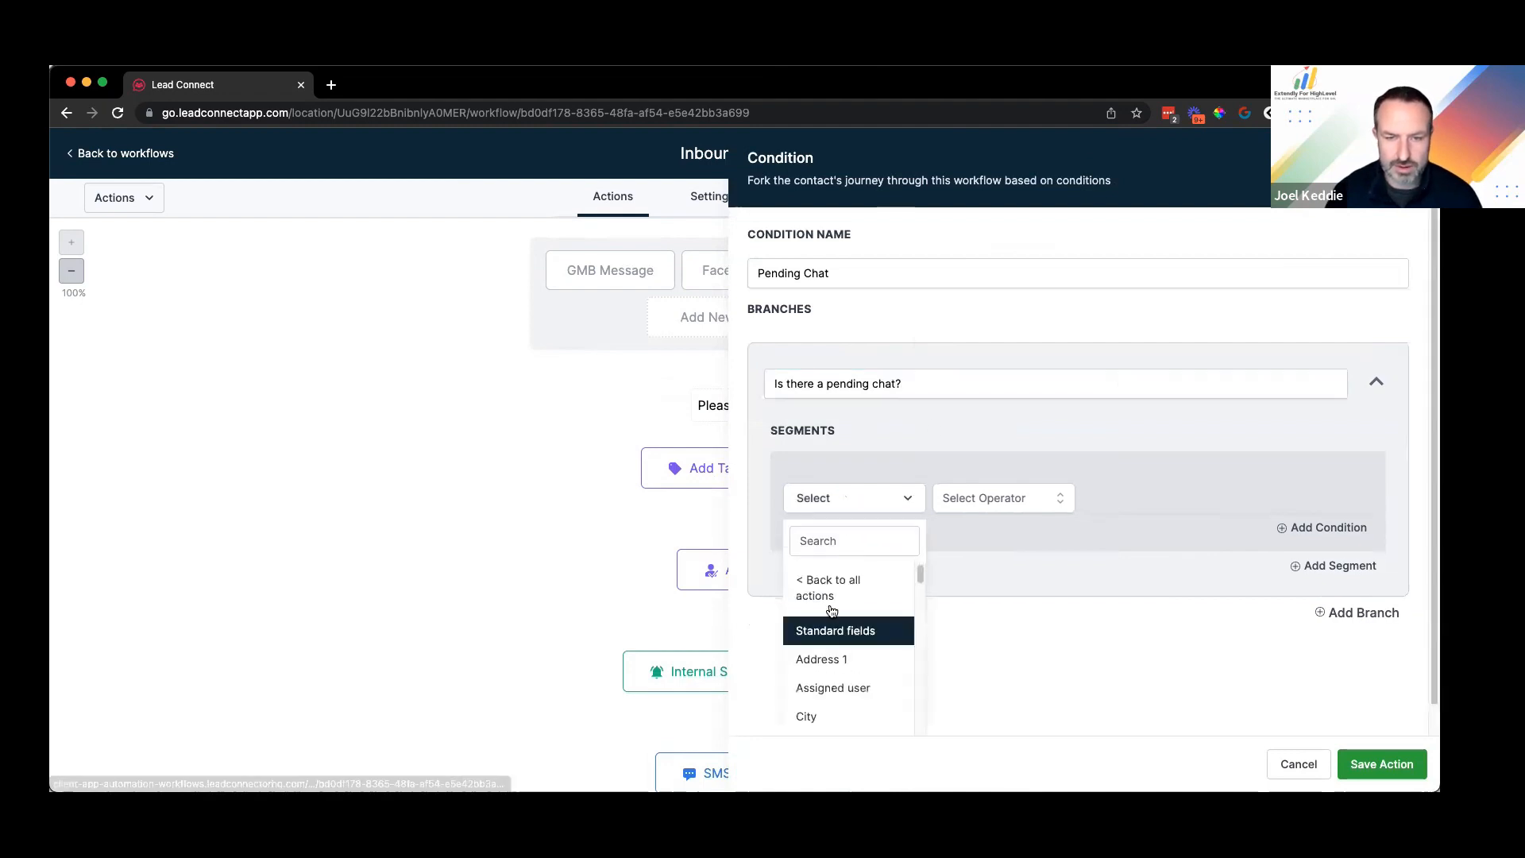
text(tag)
key(Return)
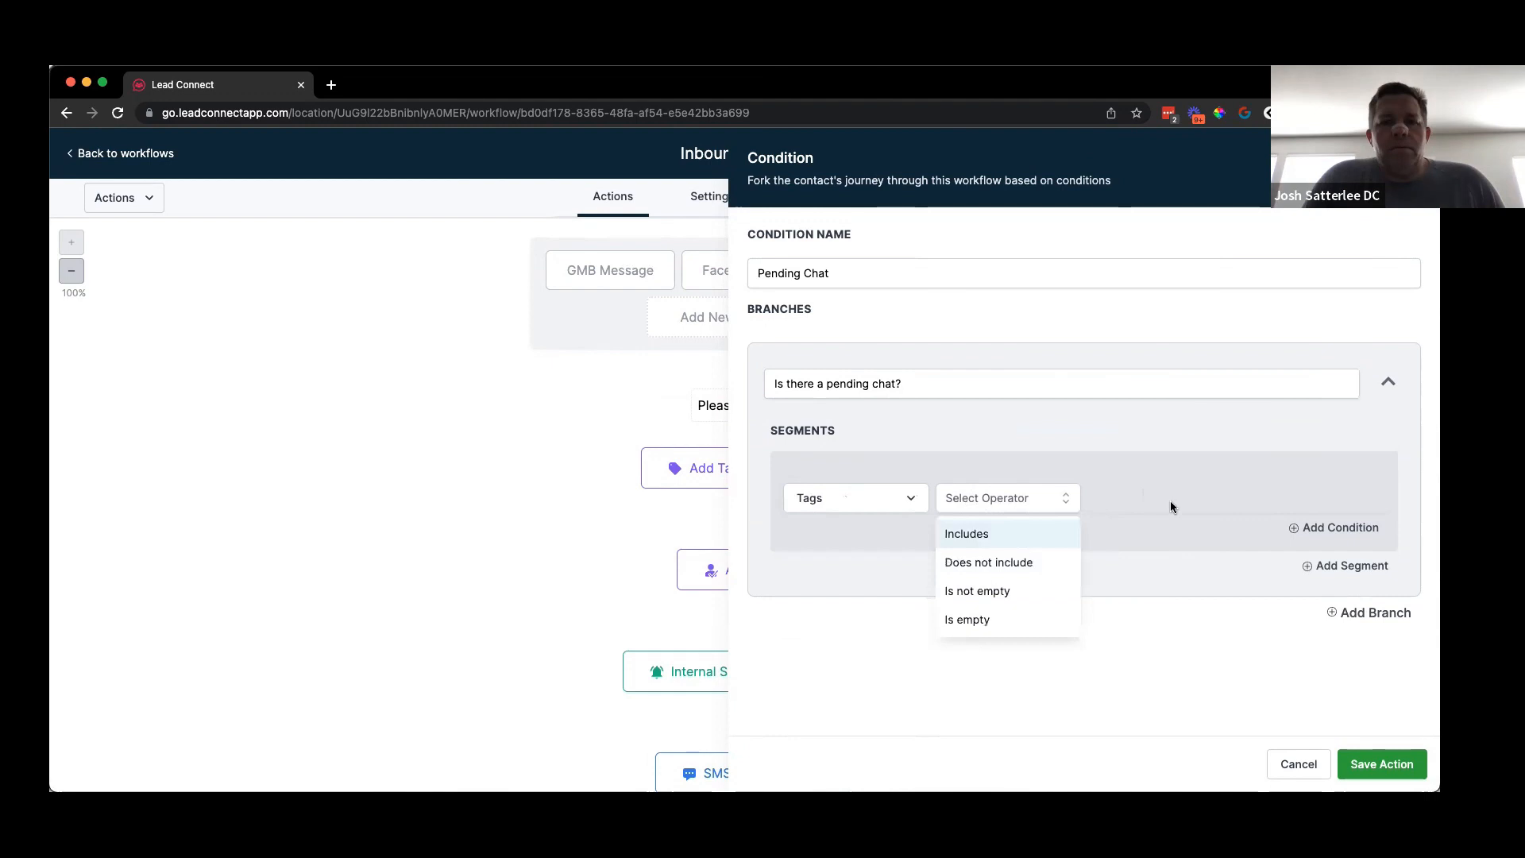
key(Return)
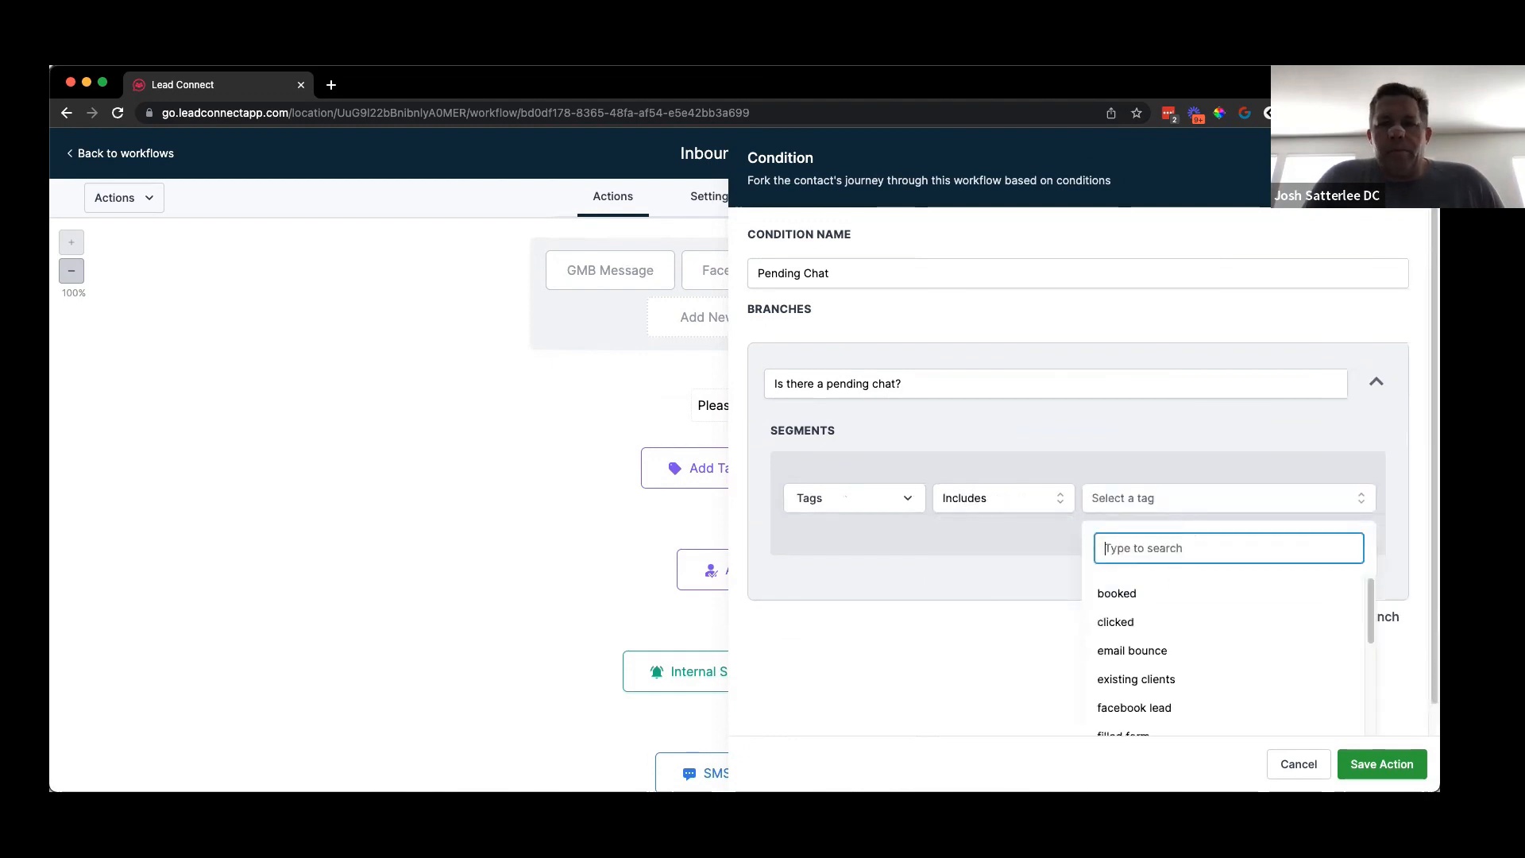
text(chat)
key(Return)
click(1368, 765)
Step: Scroll down the workflow canvas to review the Is Chat Still Pending? branch and its end flags
scroll(1317, 278, down, 1)
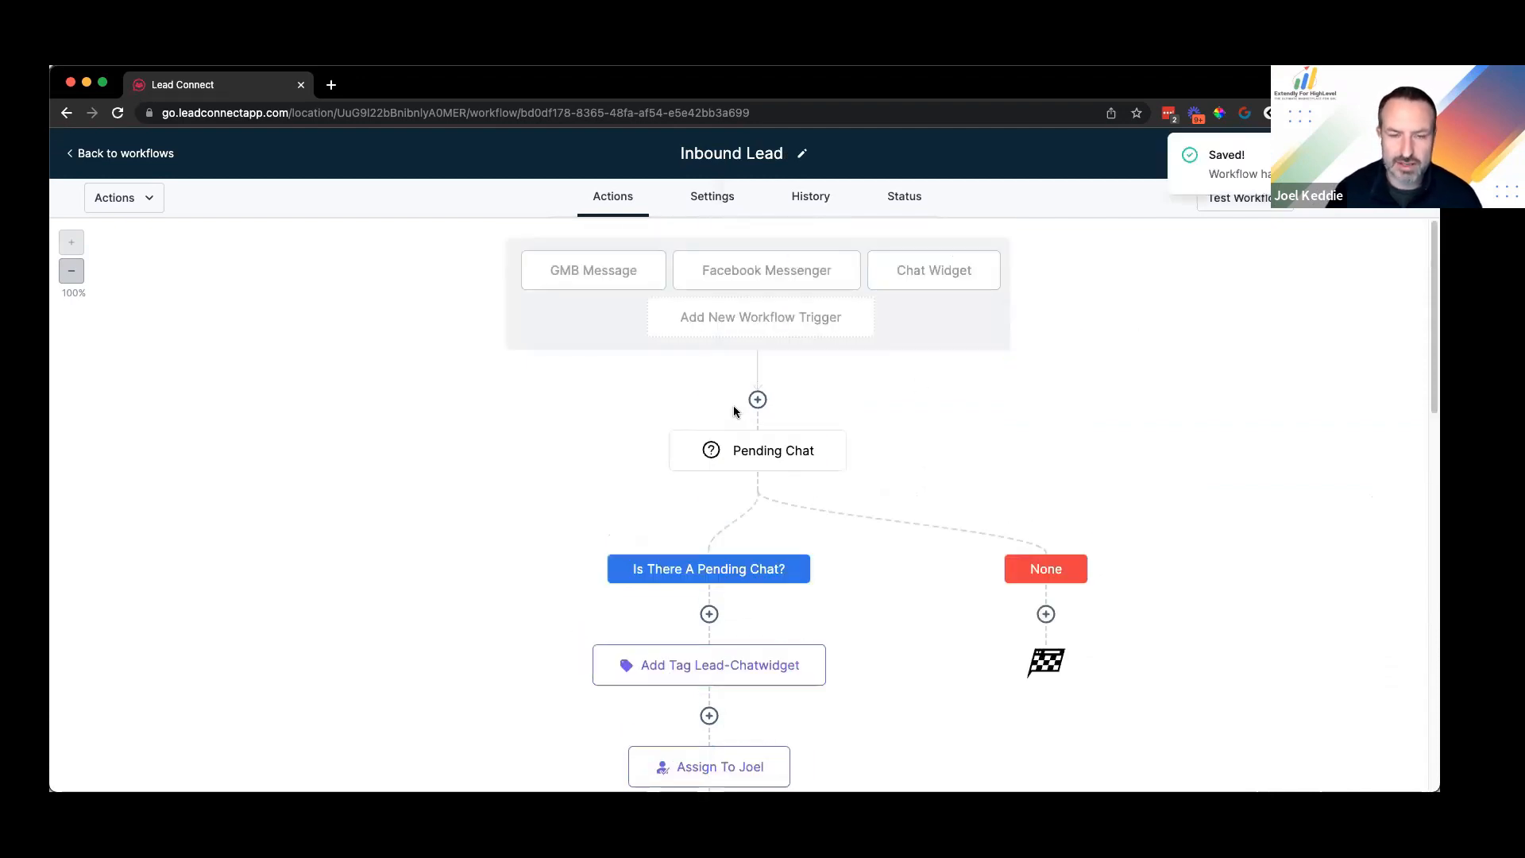
right_click(737, 404)
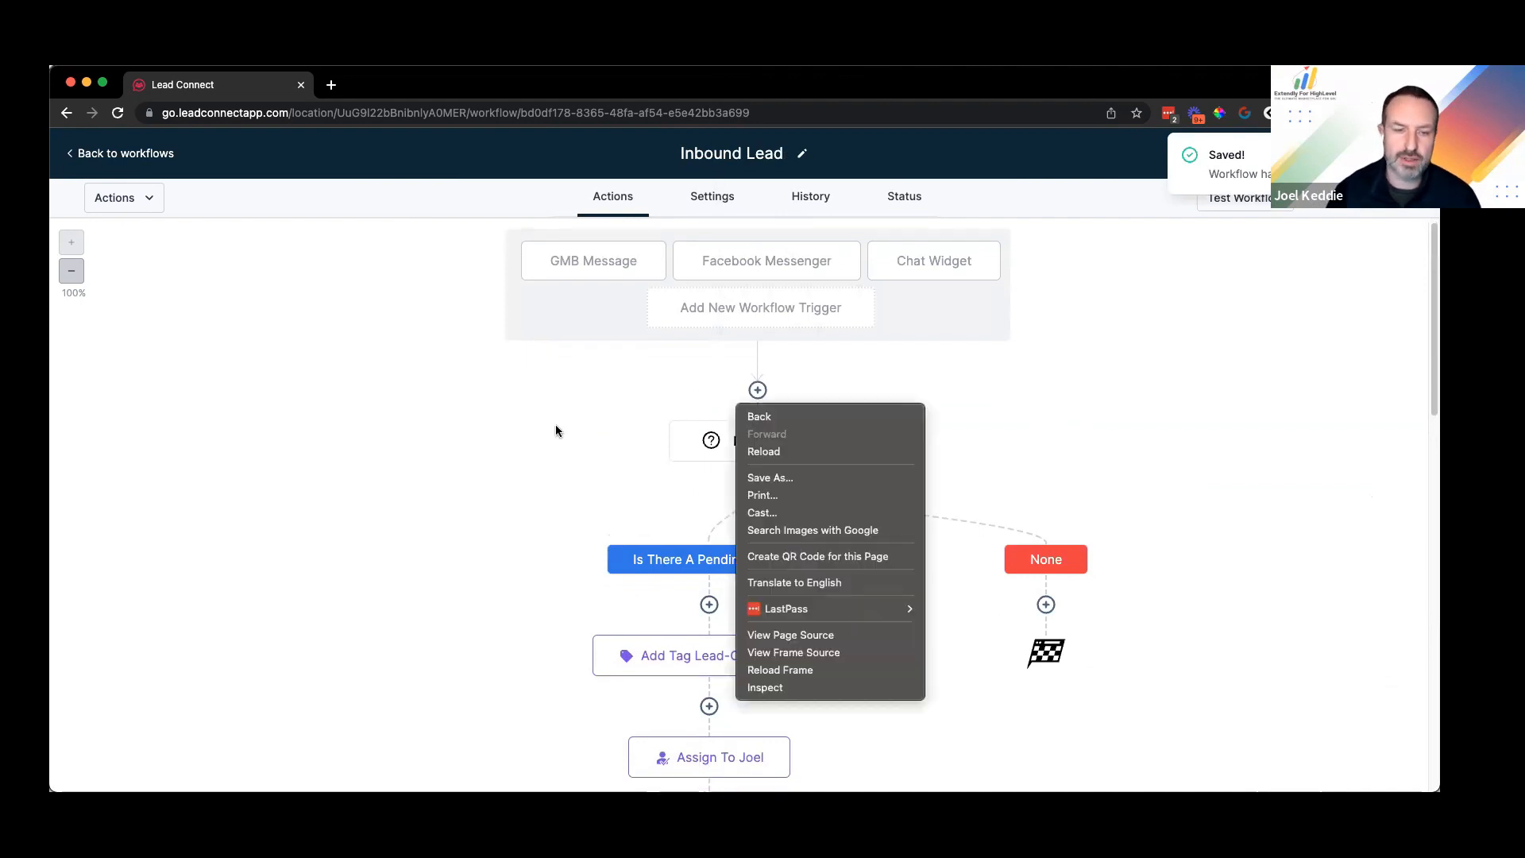
click(728, 723)
scroll(763, 469, down, 5)
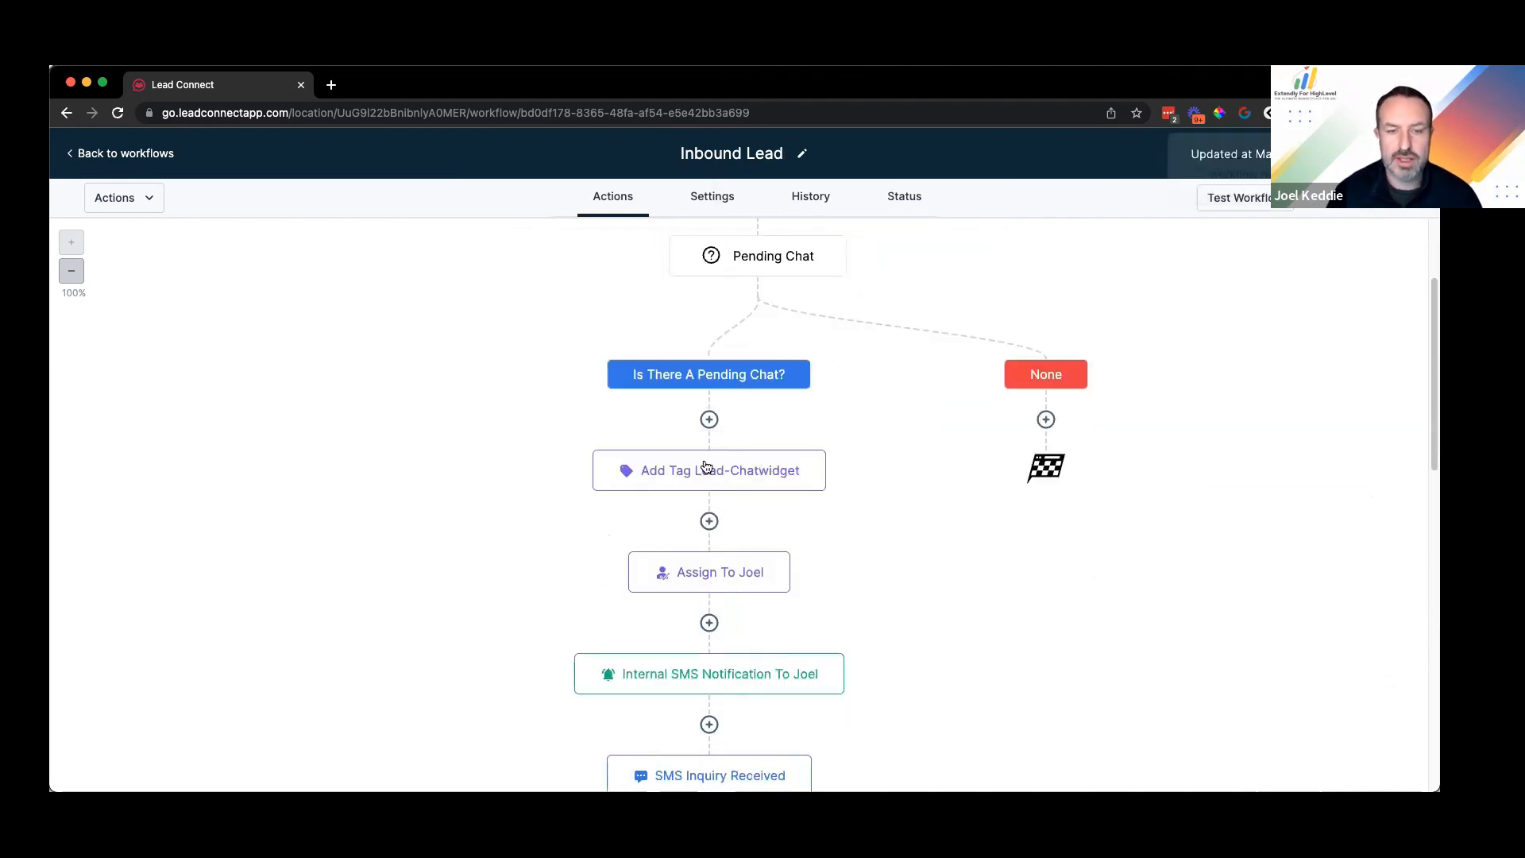
scroll(715, 501, down, 1)
scroll(725, 534, down, 4)
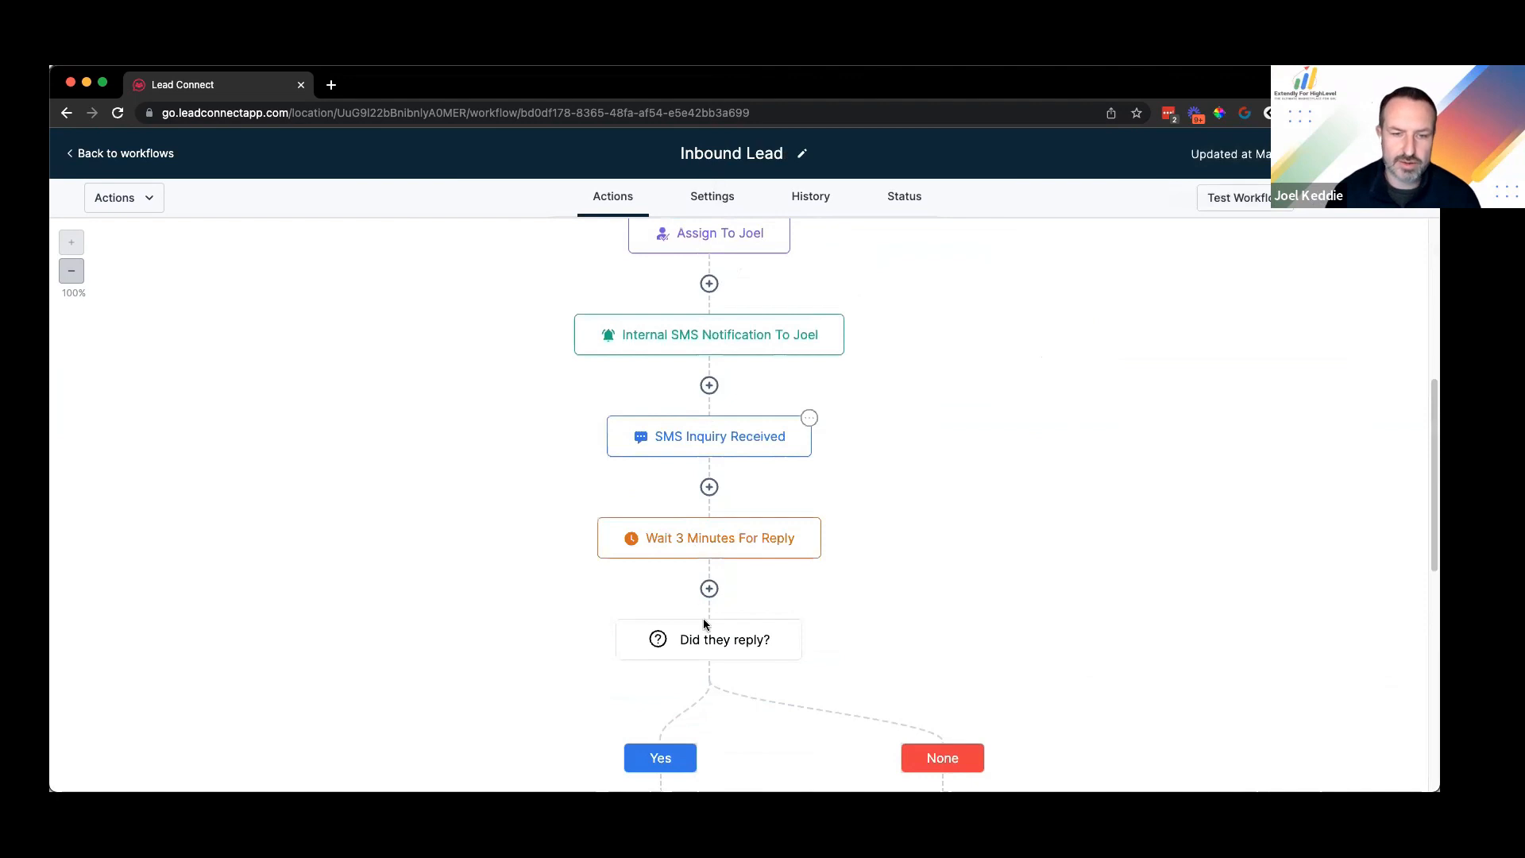
scroll(709, 588, down, 8)
scroll(668, 511, down, 1)
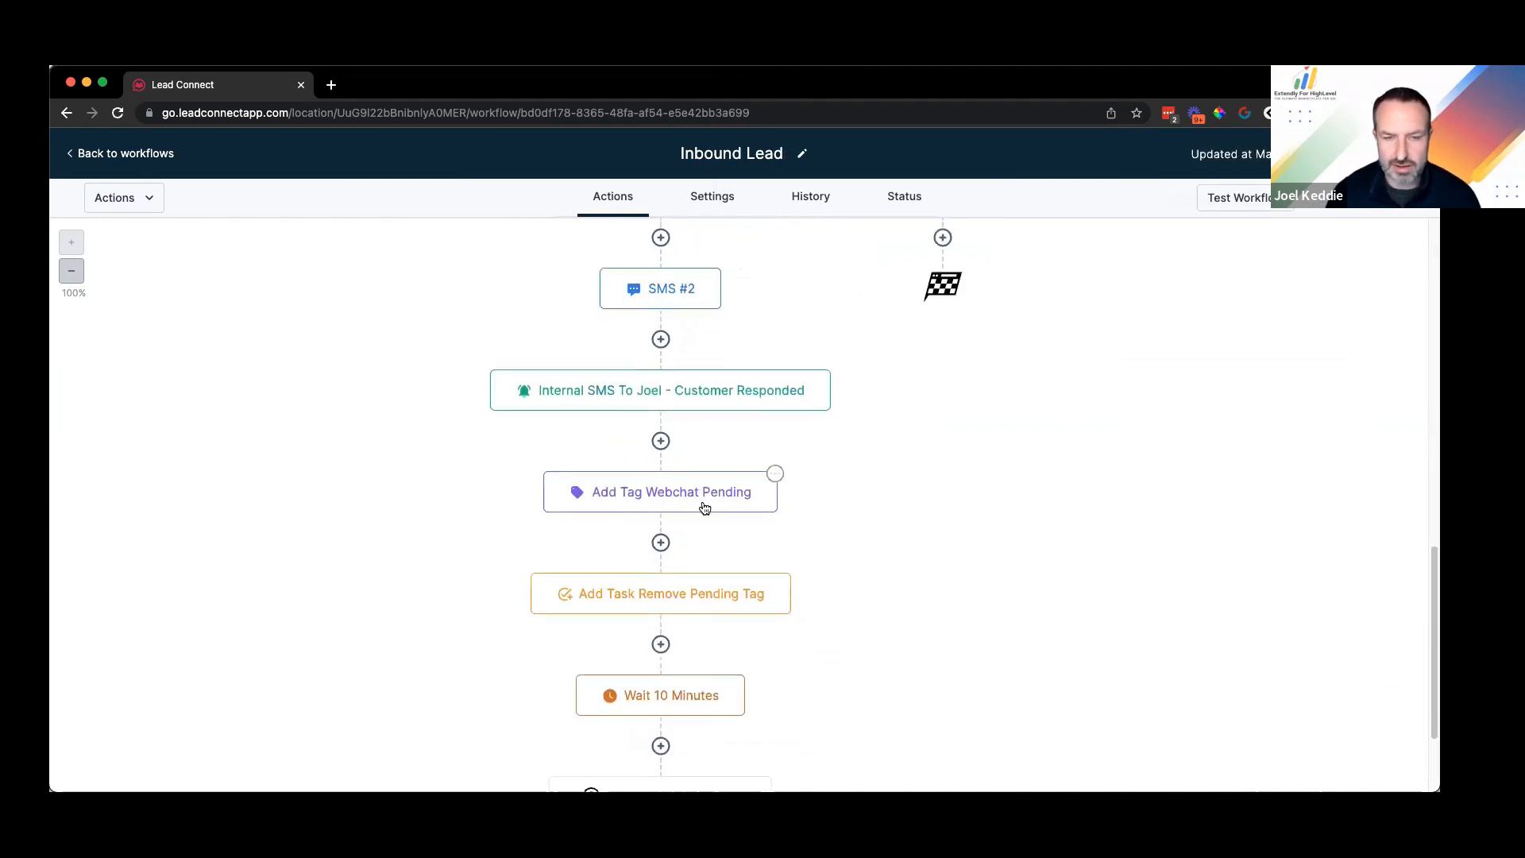
scroll(674, 531, up, 1)
scroll(679, 584, up, 2)
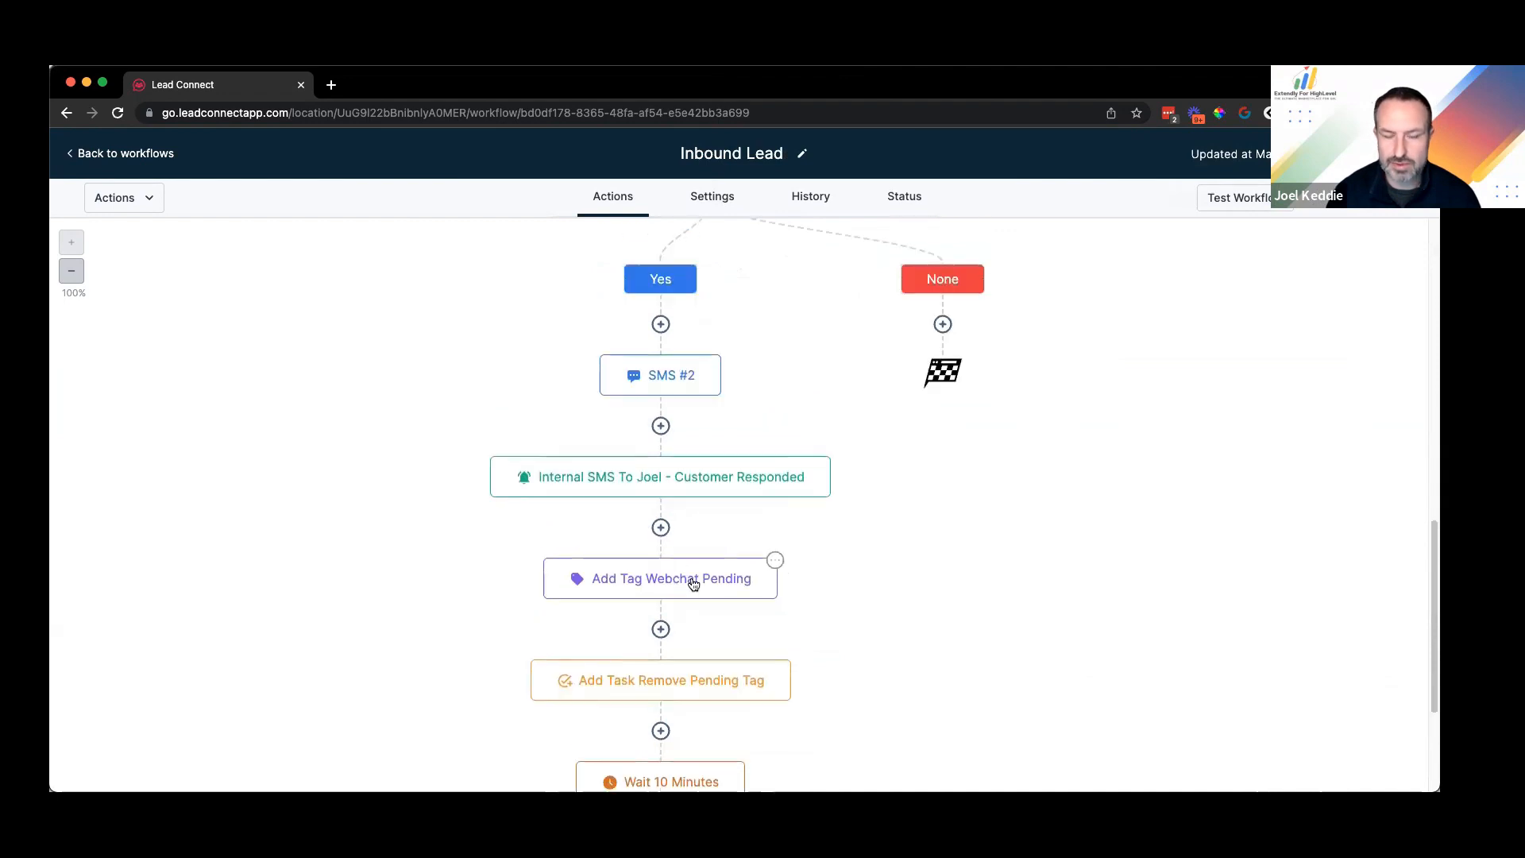
scroll(703, 599, up, 1)
scroll(692, 333, down, 10)
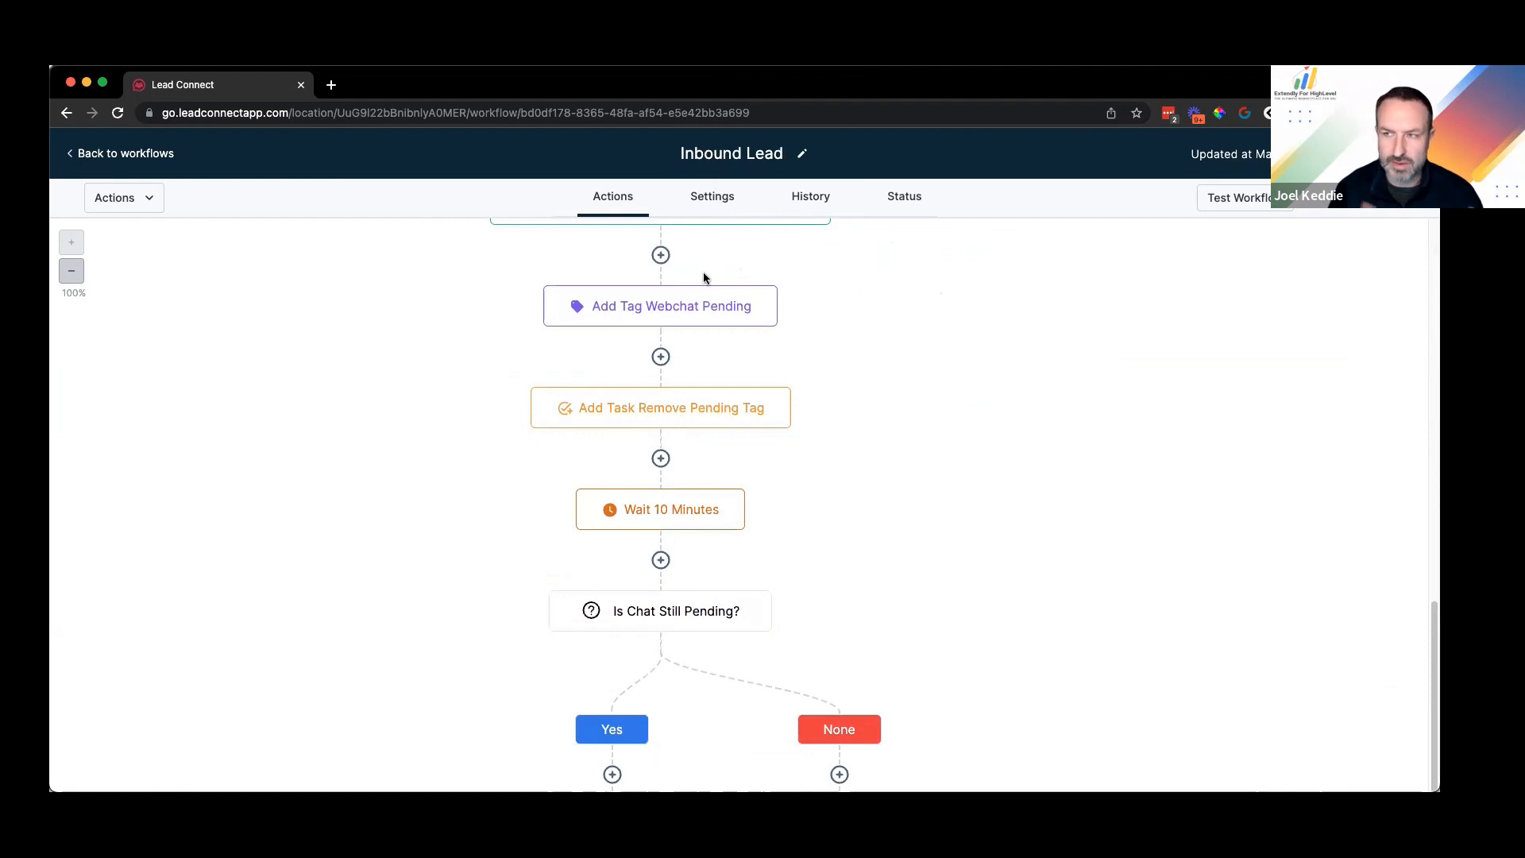
scroll(671, 358, down, 2)
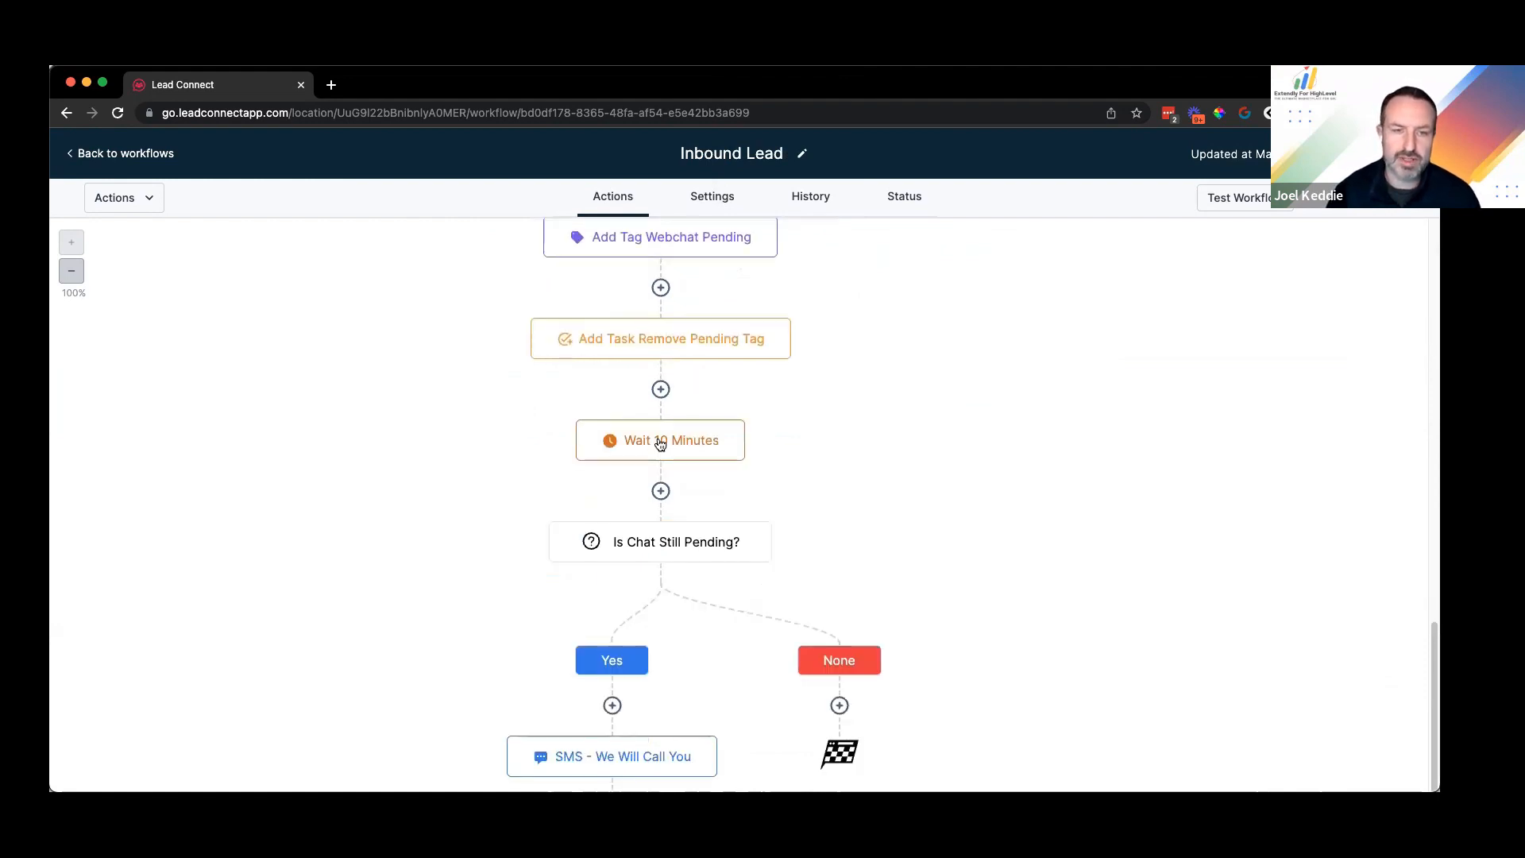
scroll(636, 593, down, 5)
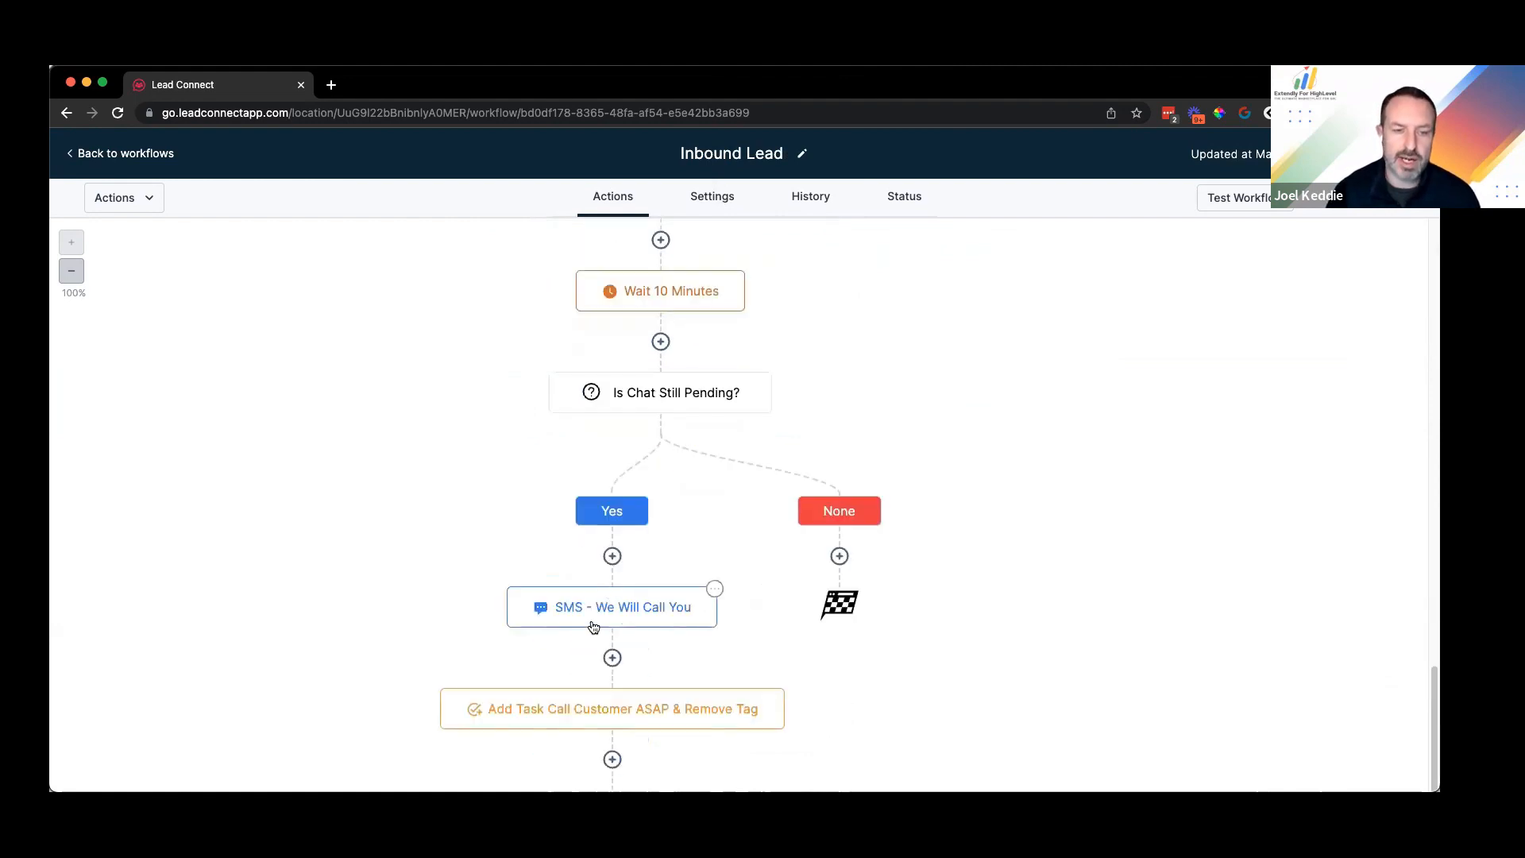
scroll(596, 632, down, 2)
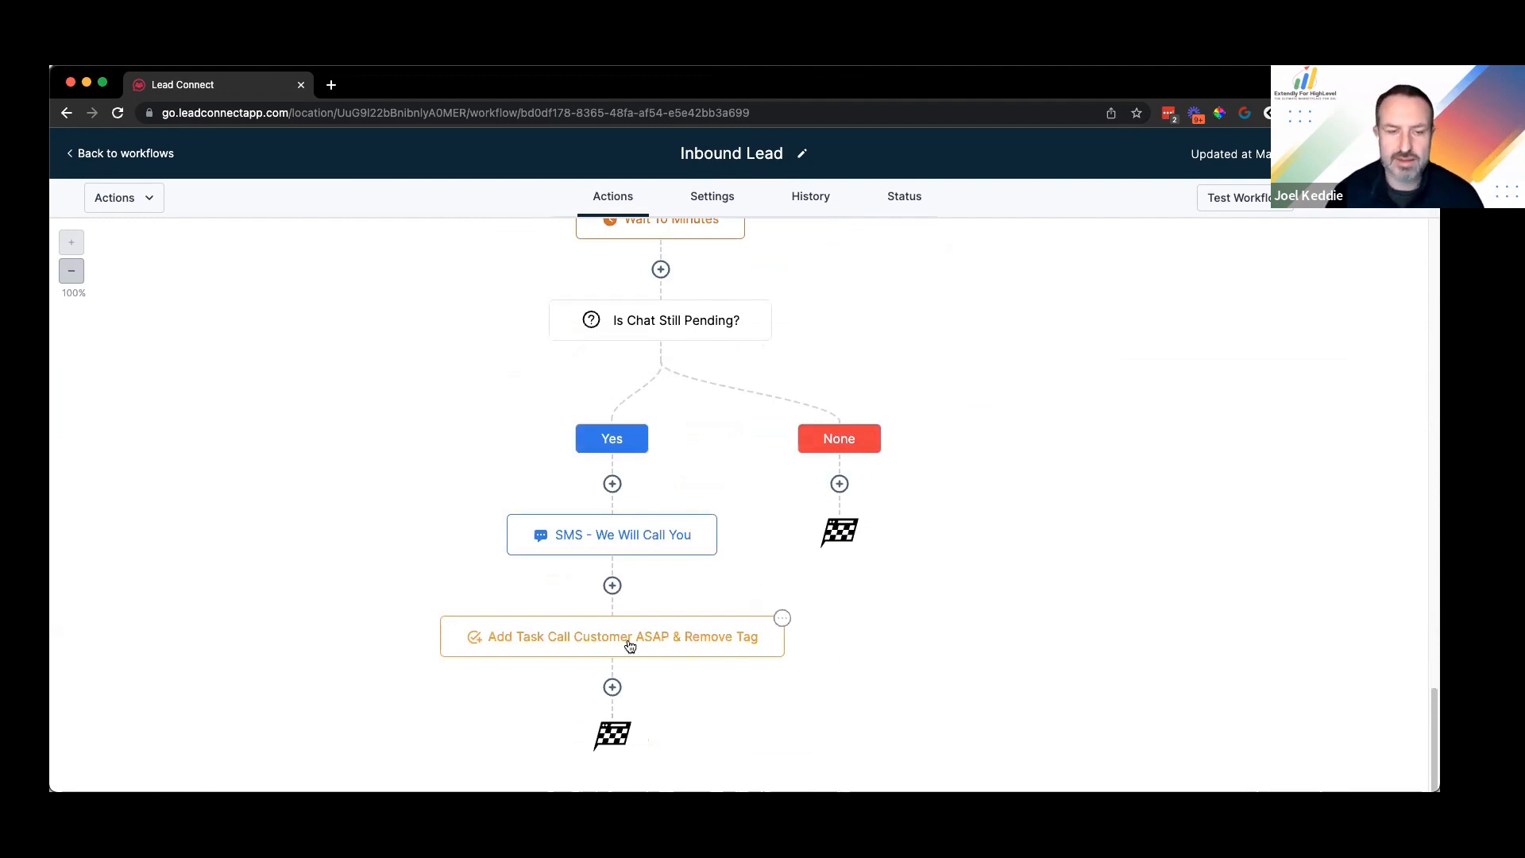
scroll(632, 644, up, 1)
scroll(604, 658, up, 1)
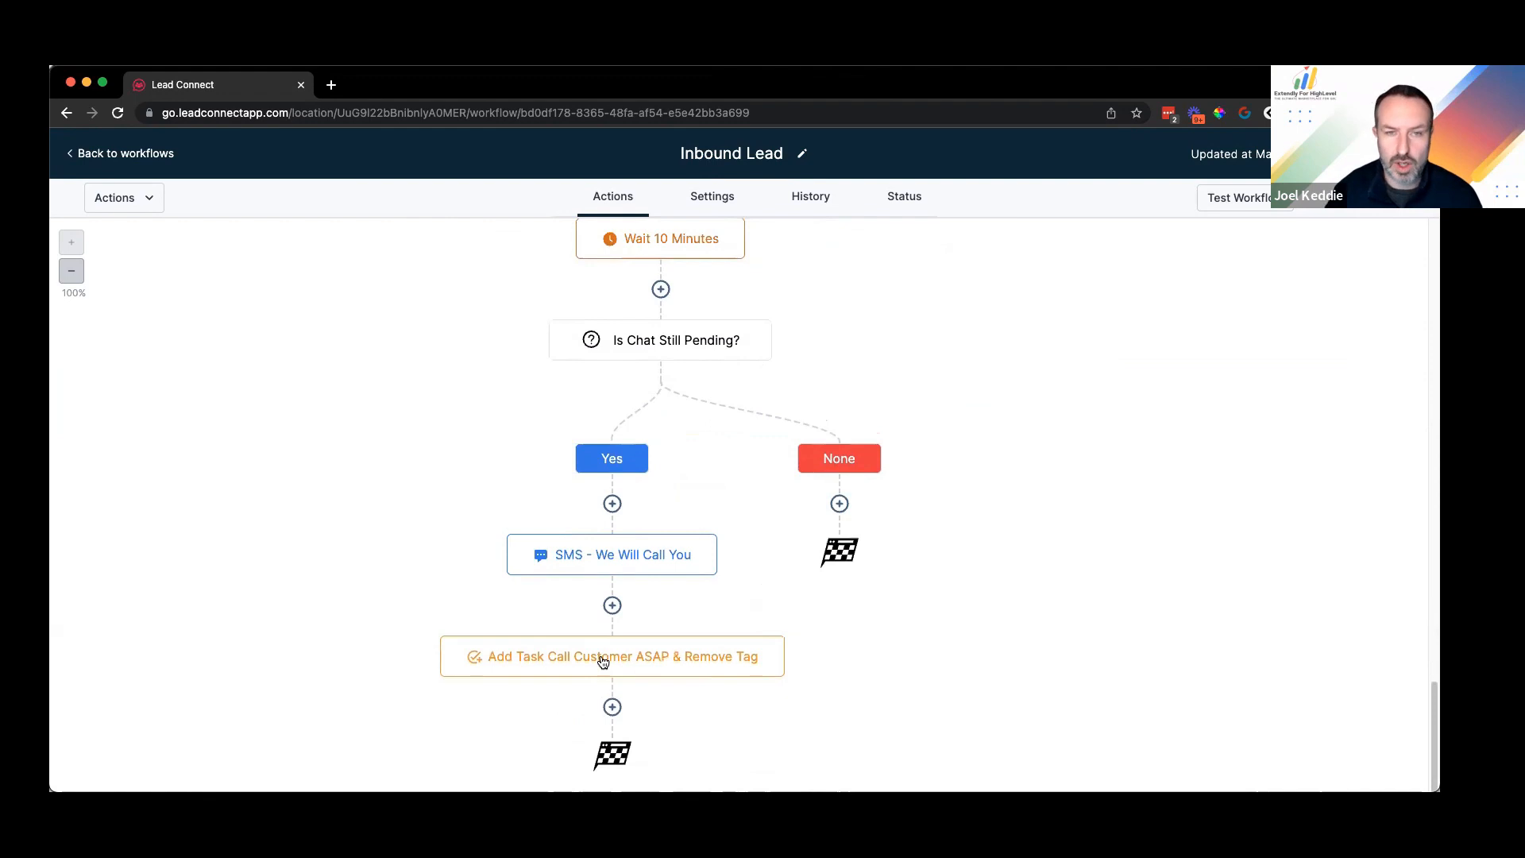
scroll(699, 517, up, 10)
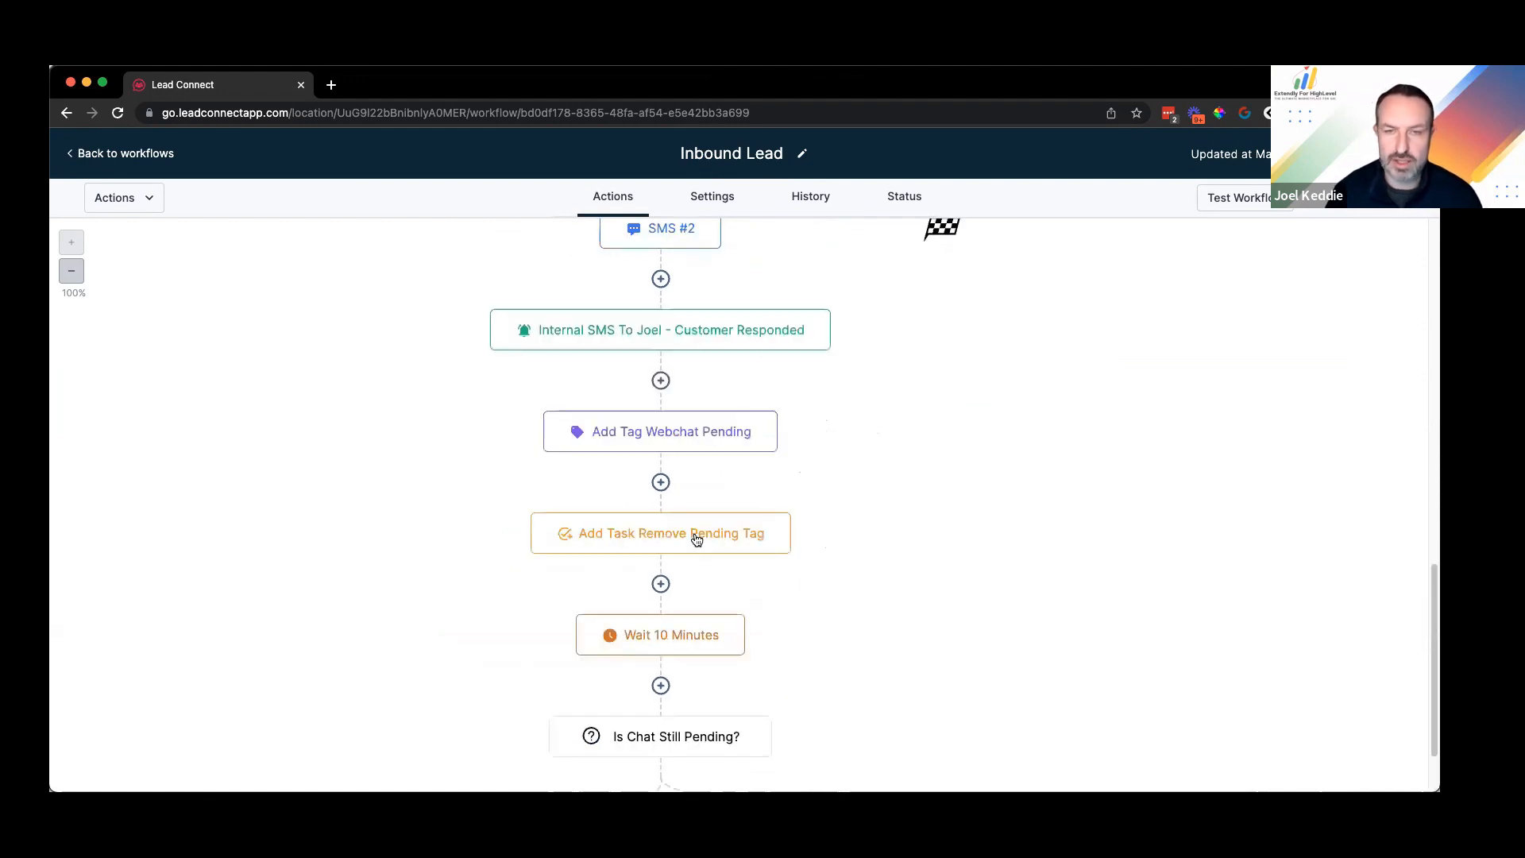
scroll(712, 531, up, 10)
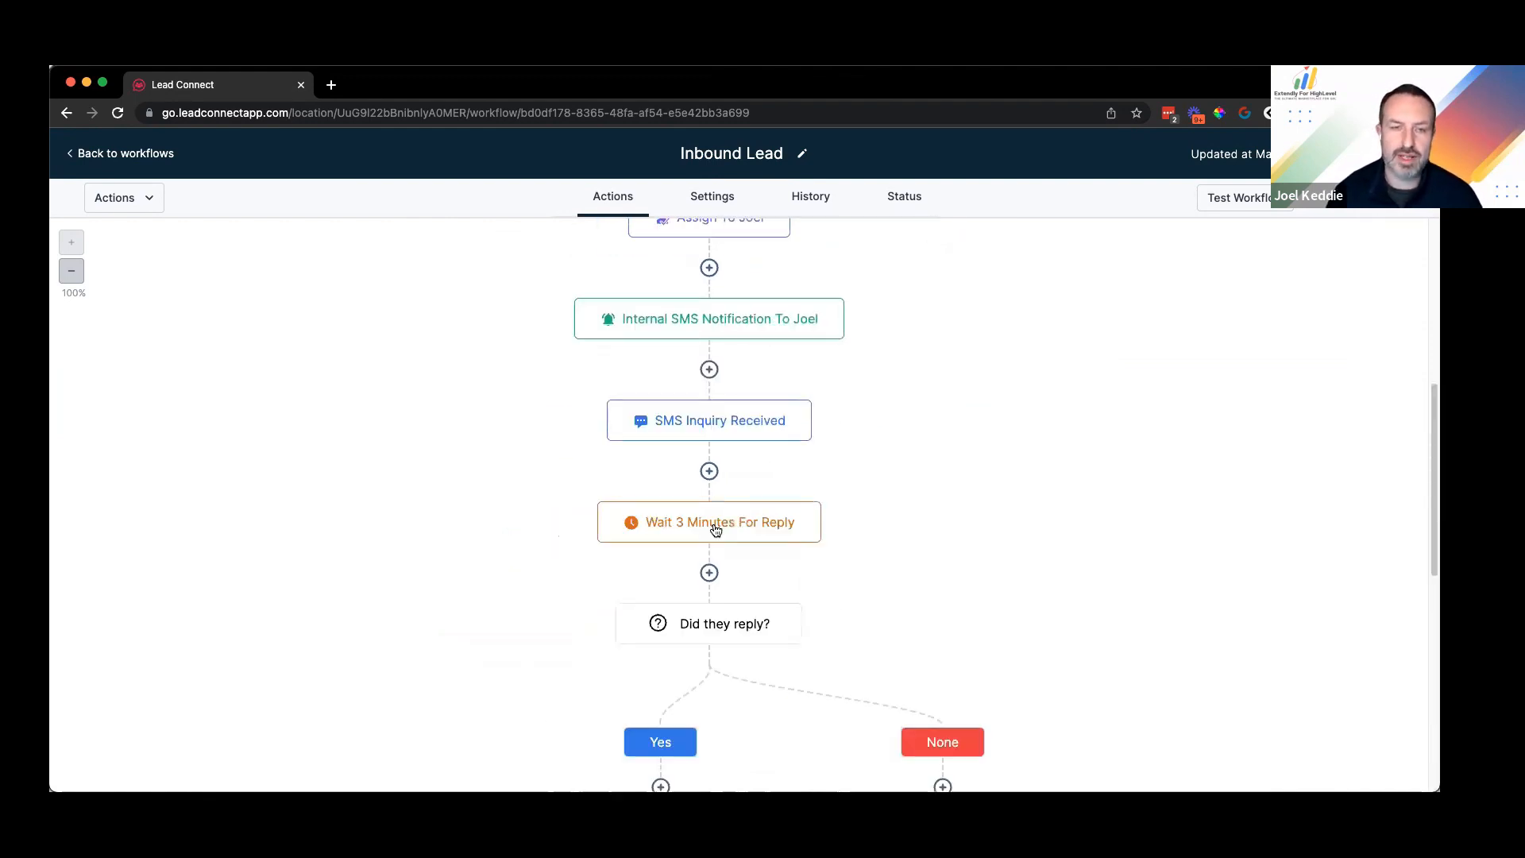
scroll(715, 530, up, 10)
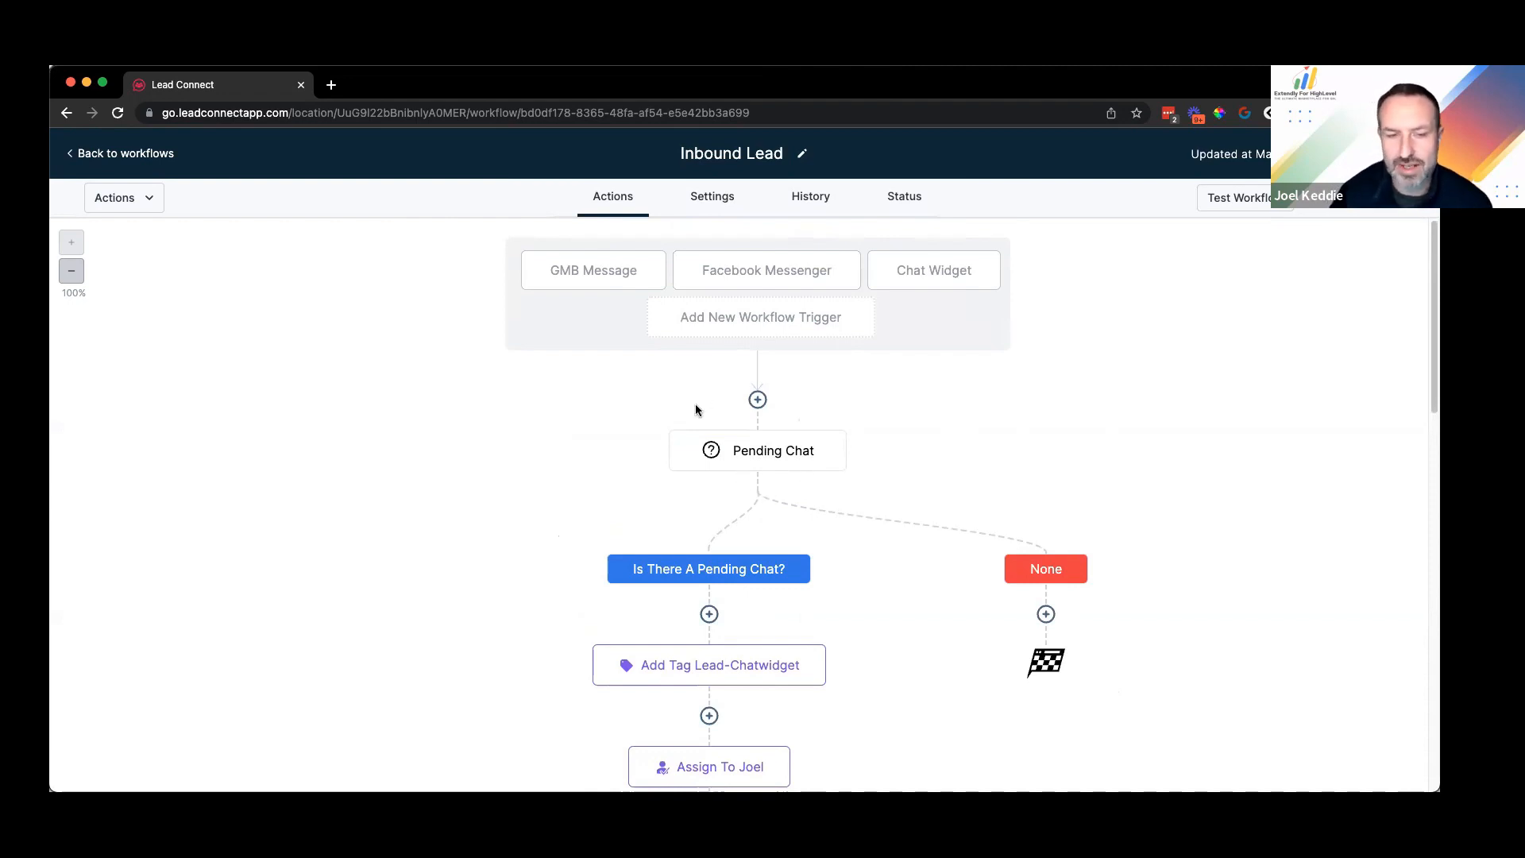
scroll(709, 464, down, 1)
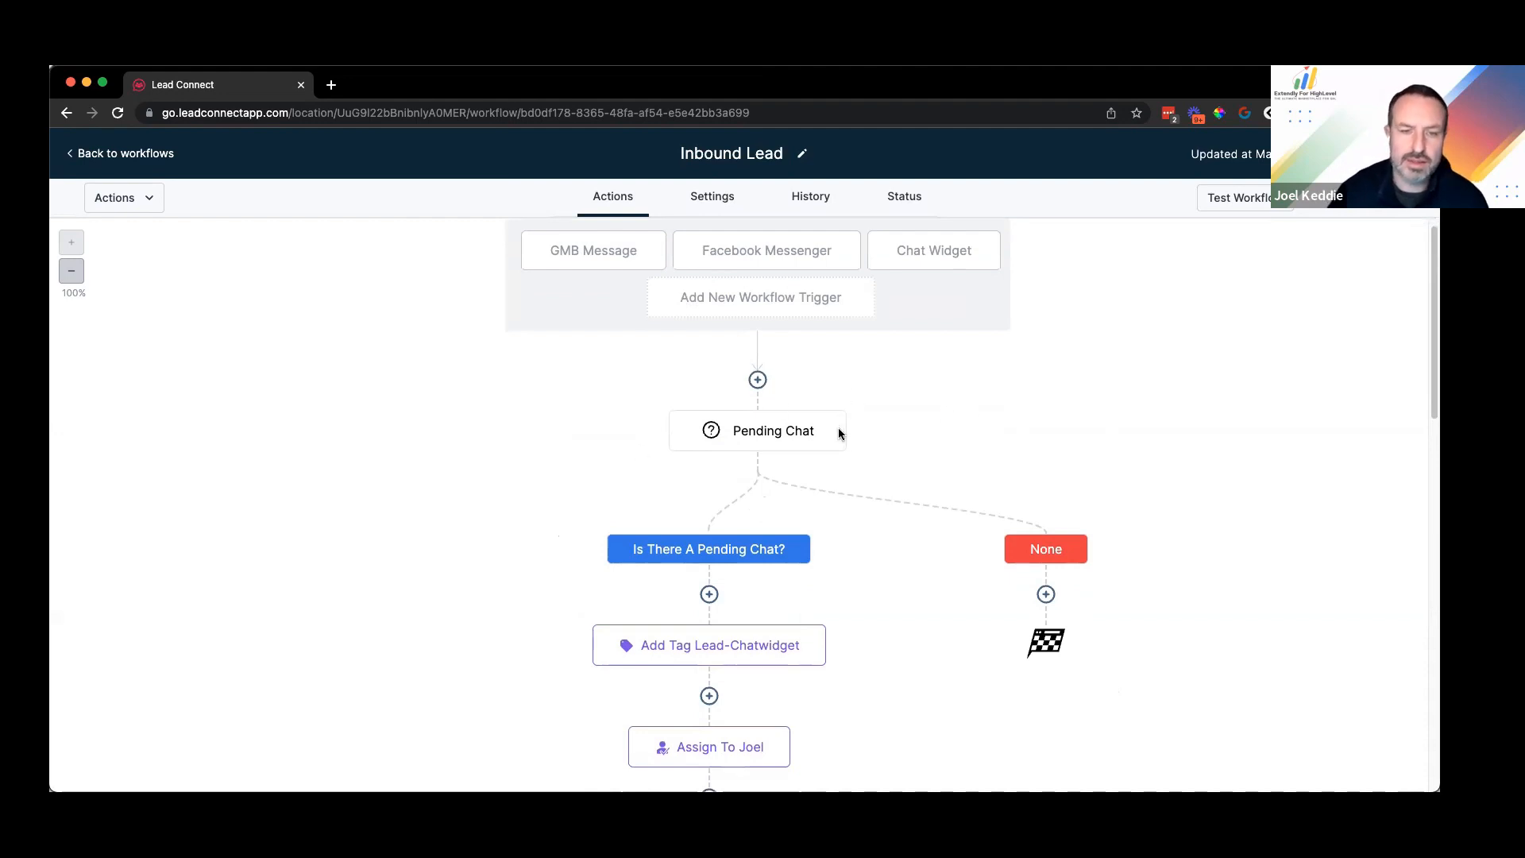
scroll(780, 481, down, 6)
scroll(779, 480, down, 6)
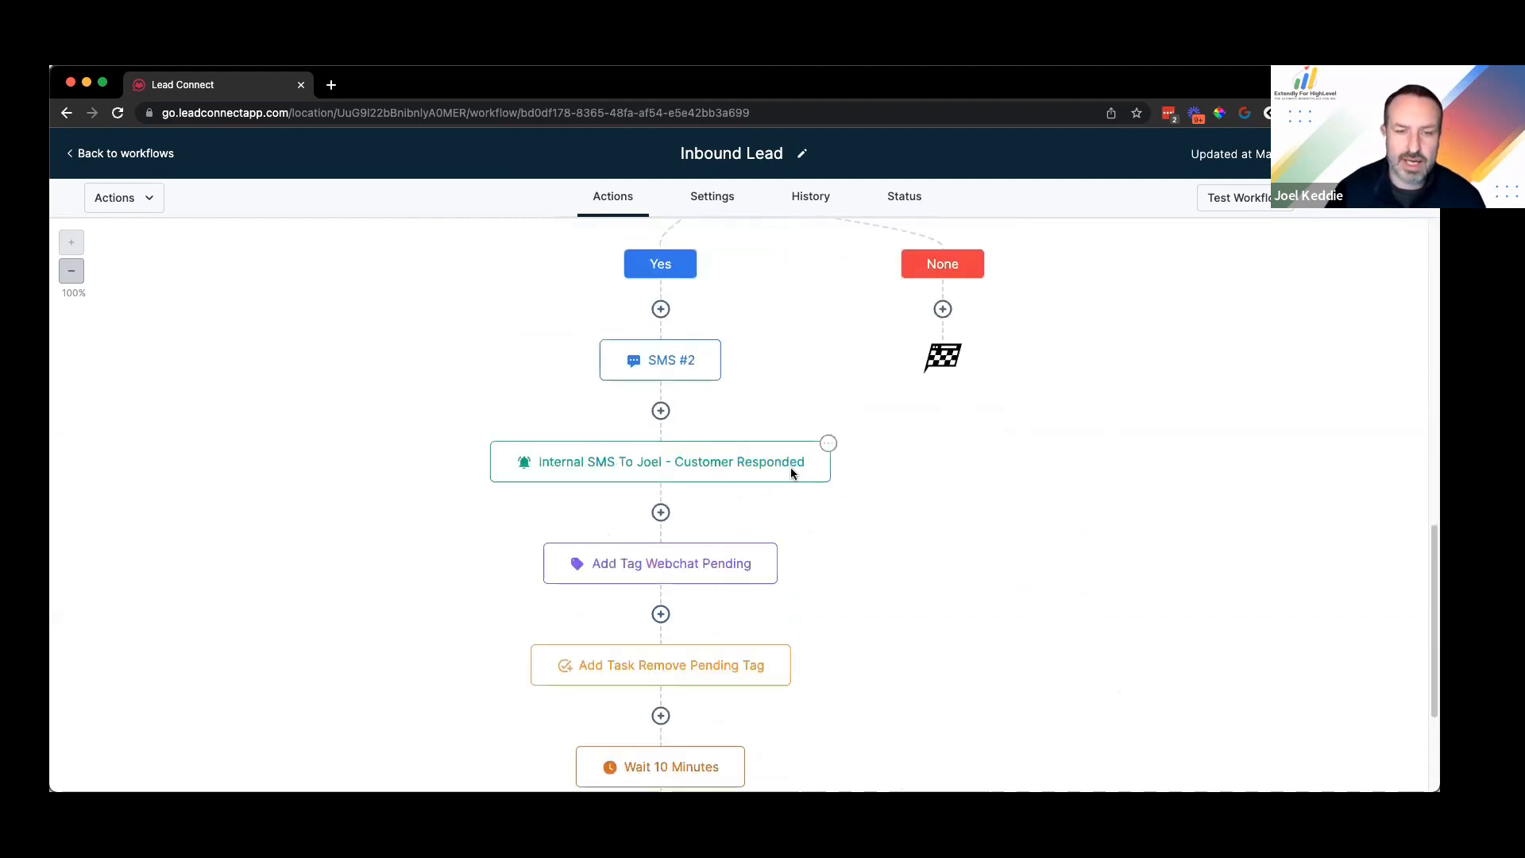
scroll(670, 650, down, 7)
scroll(742, 545, up, 7)
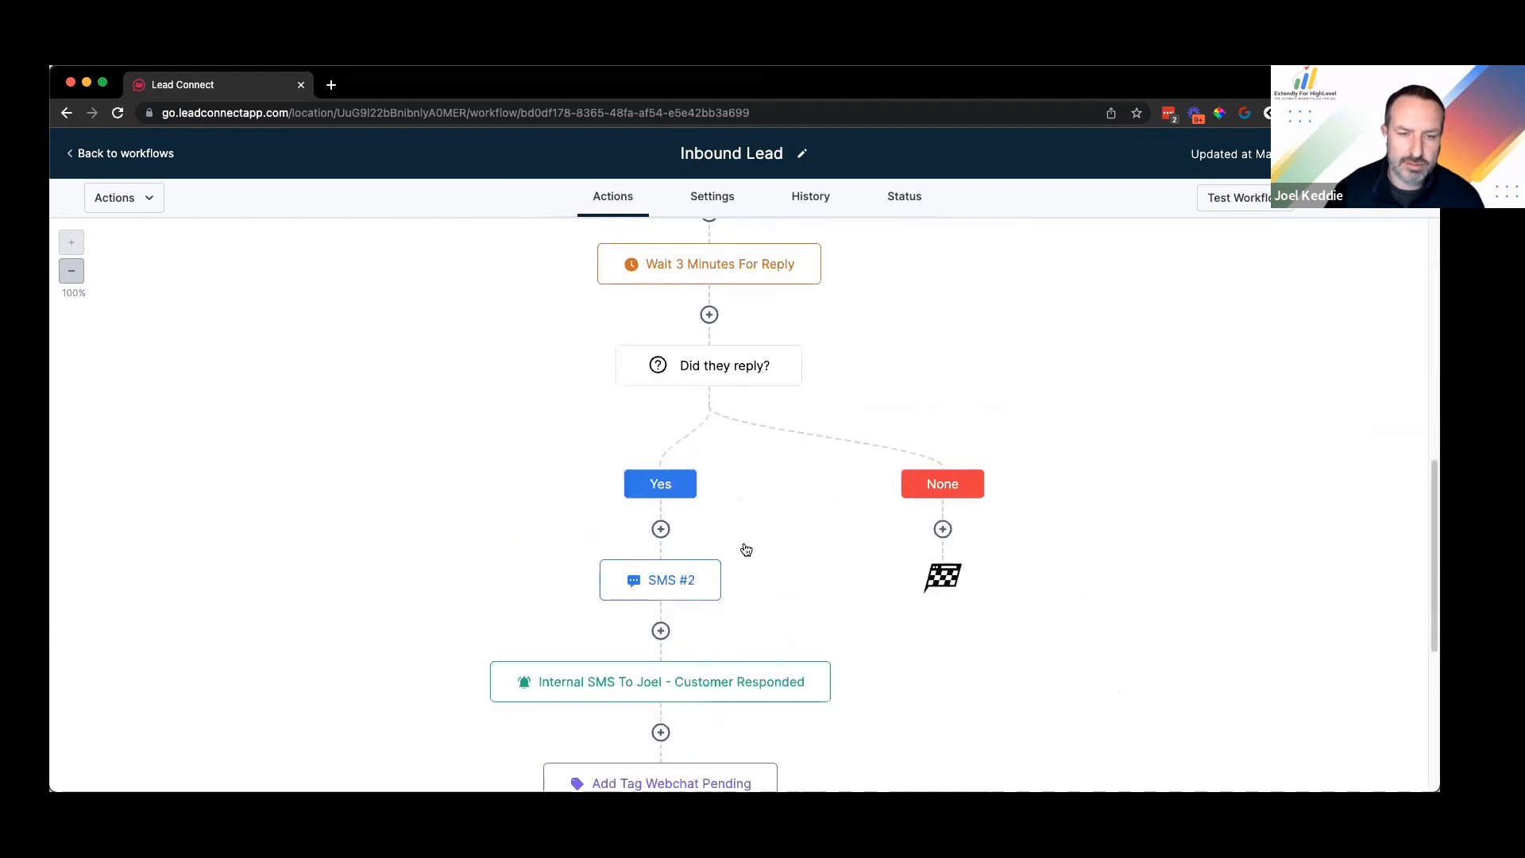
scroll(787, 477, down, 7)
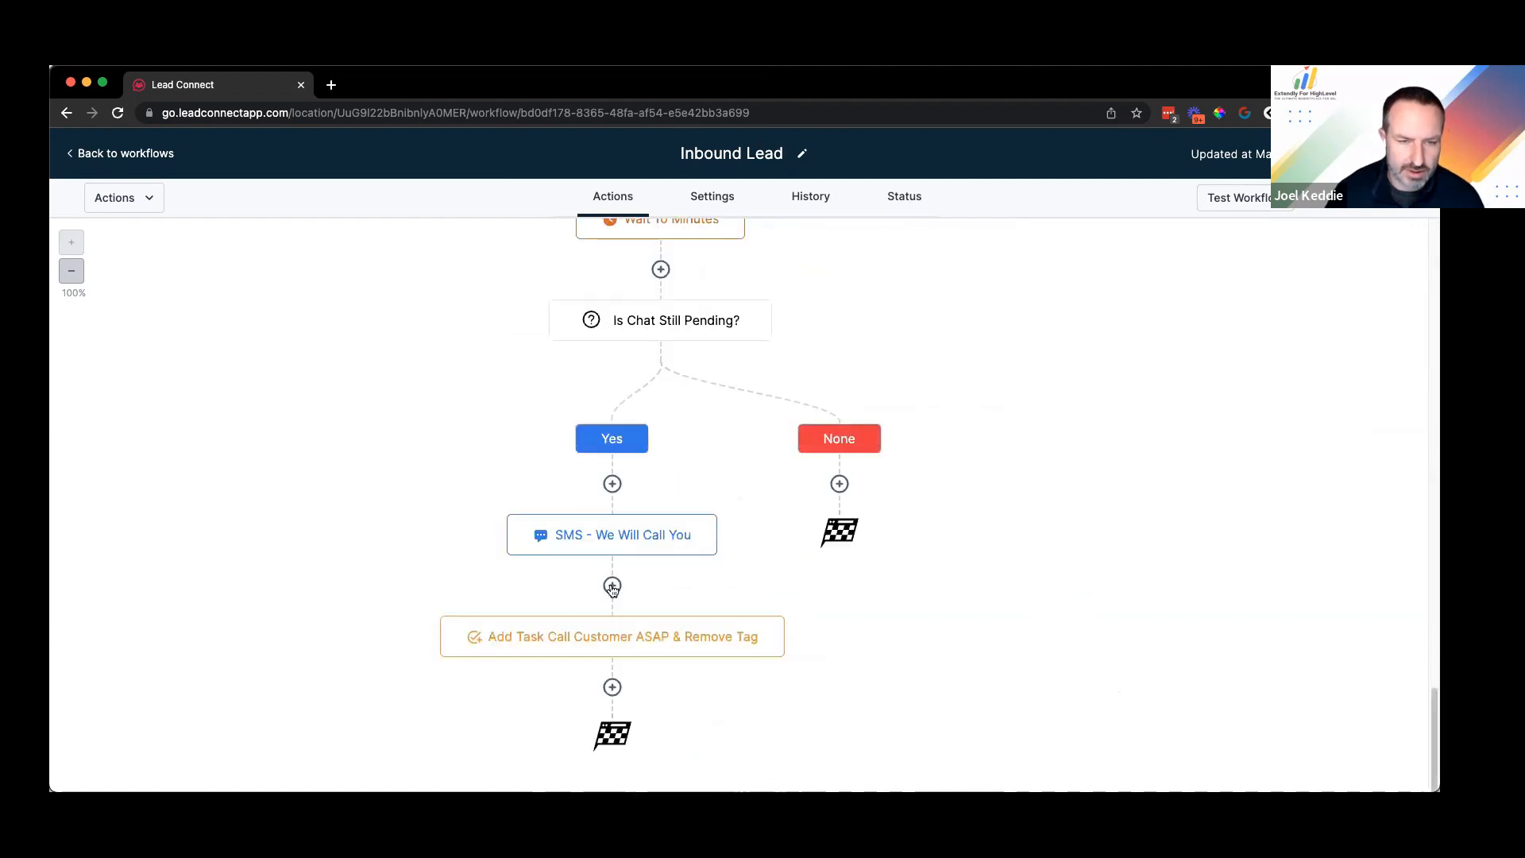
Step: Add a Send Internal Notification step after the task, sending an SMS to the Assigned User
click(613, 688)
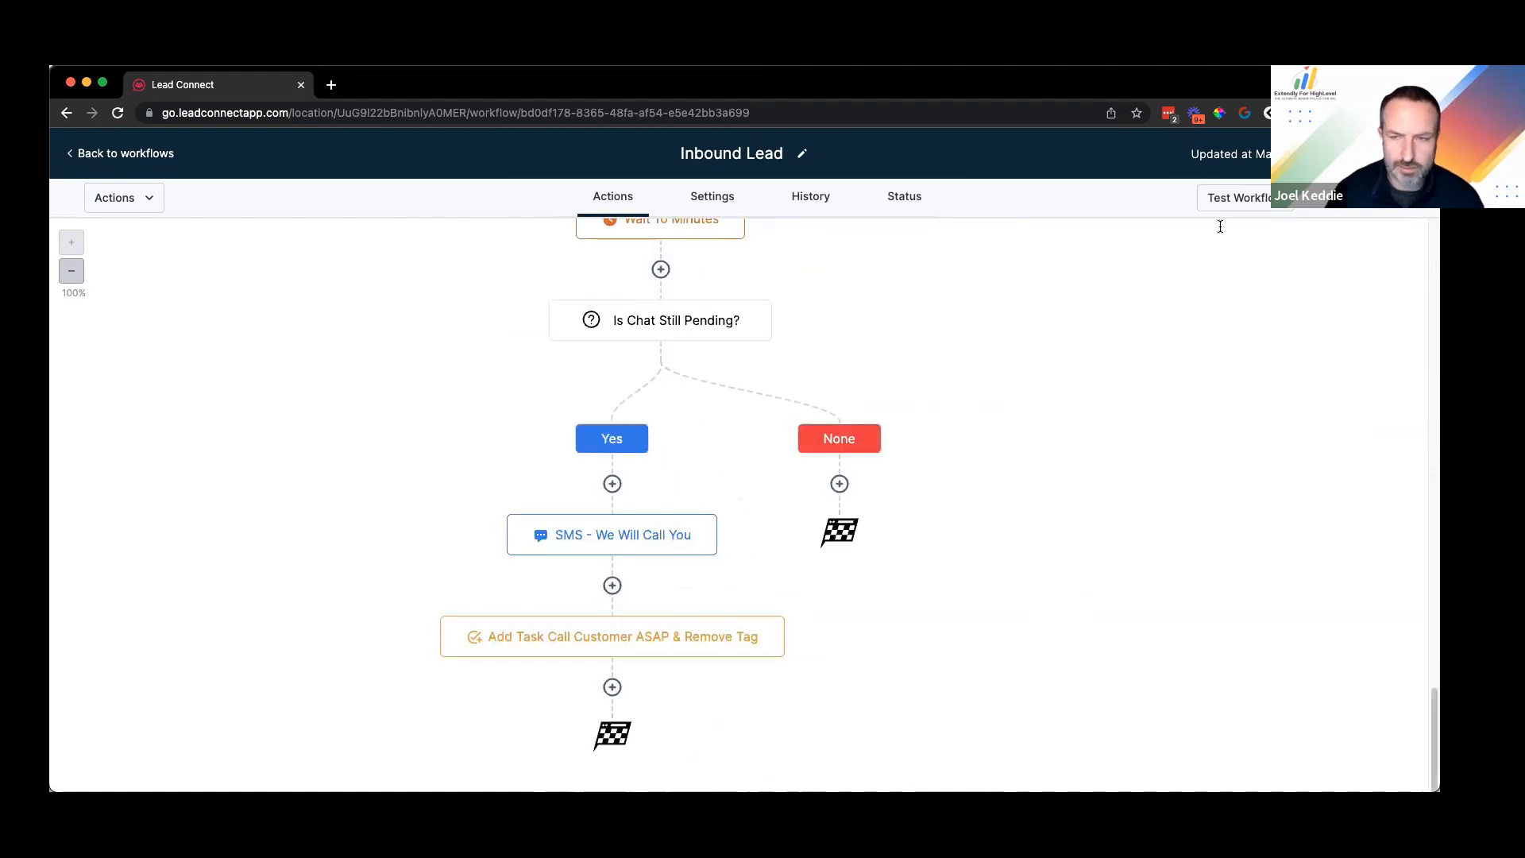
text(intern)
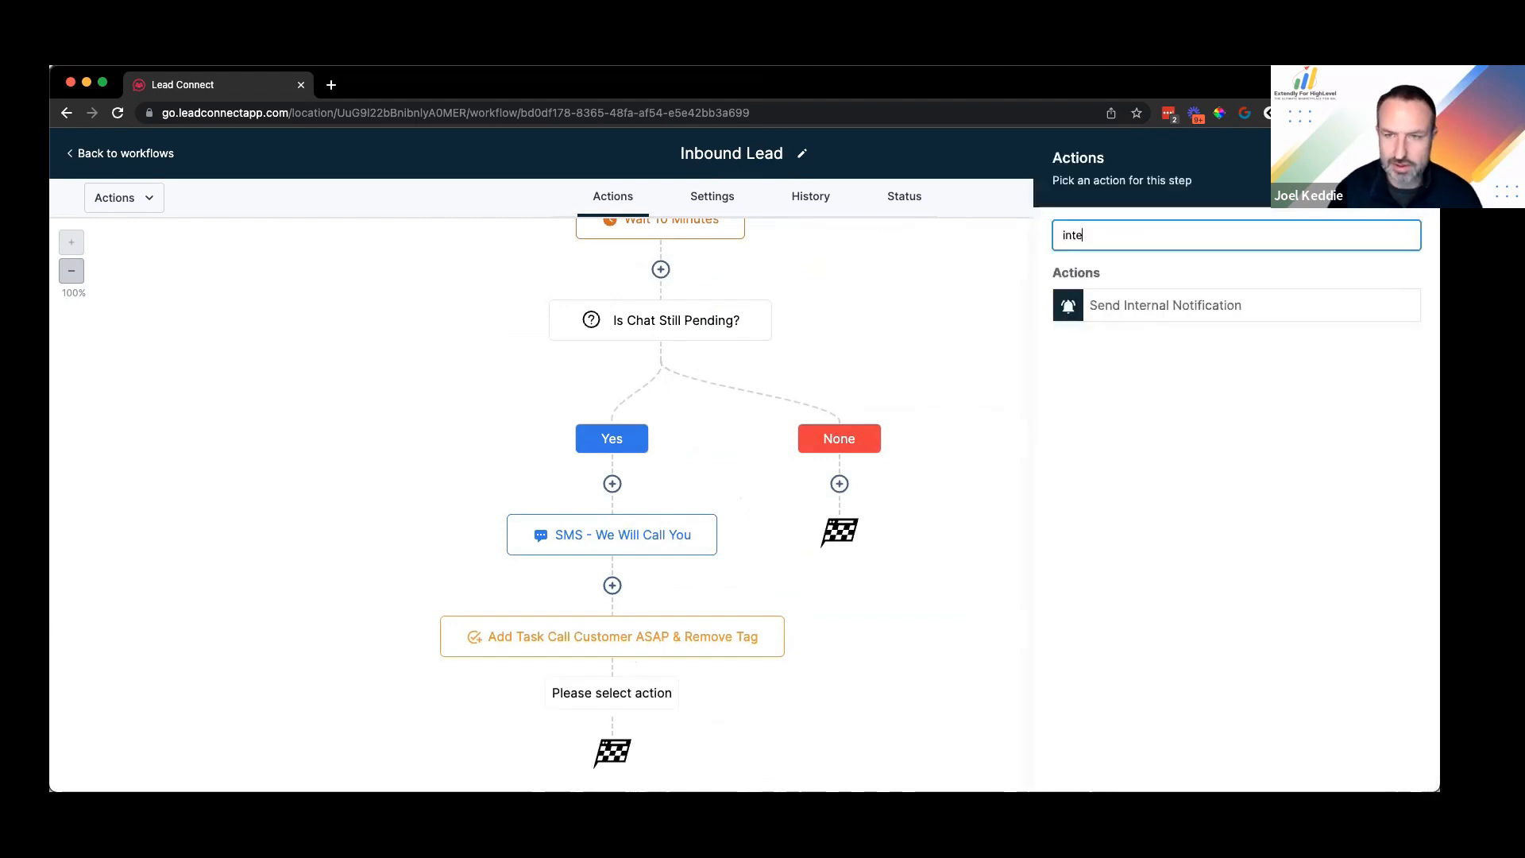
click(1136, 314)
click(1136, 335)
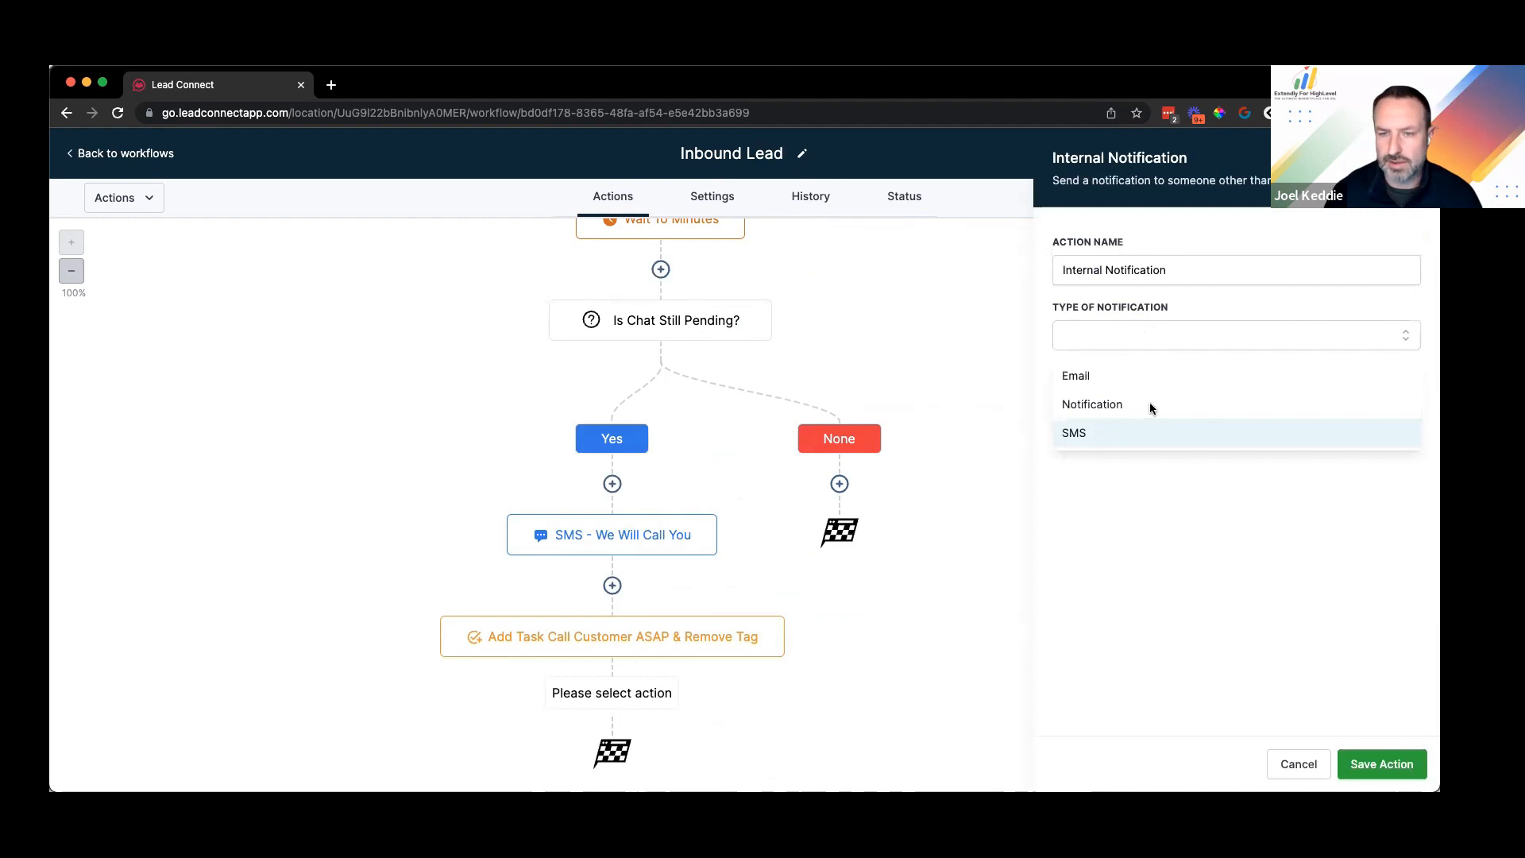
click(1150, 433)
click(1117, 327)
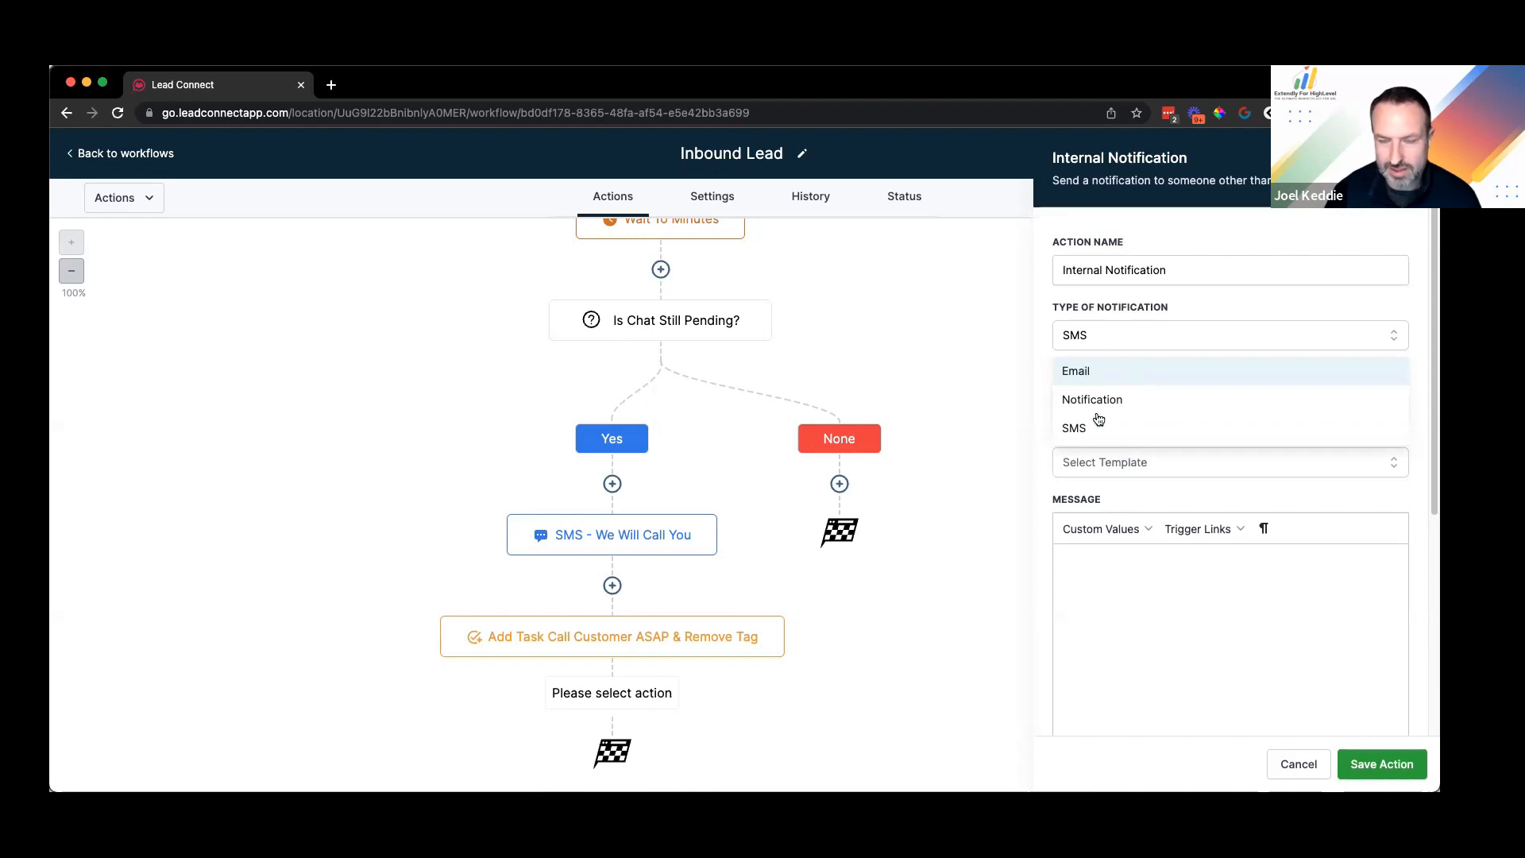
click(1092, 400)
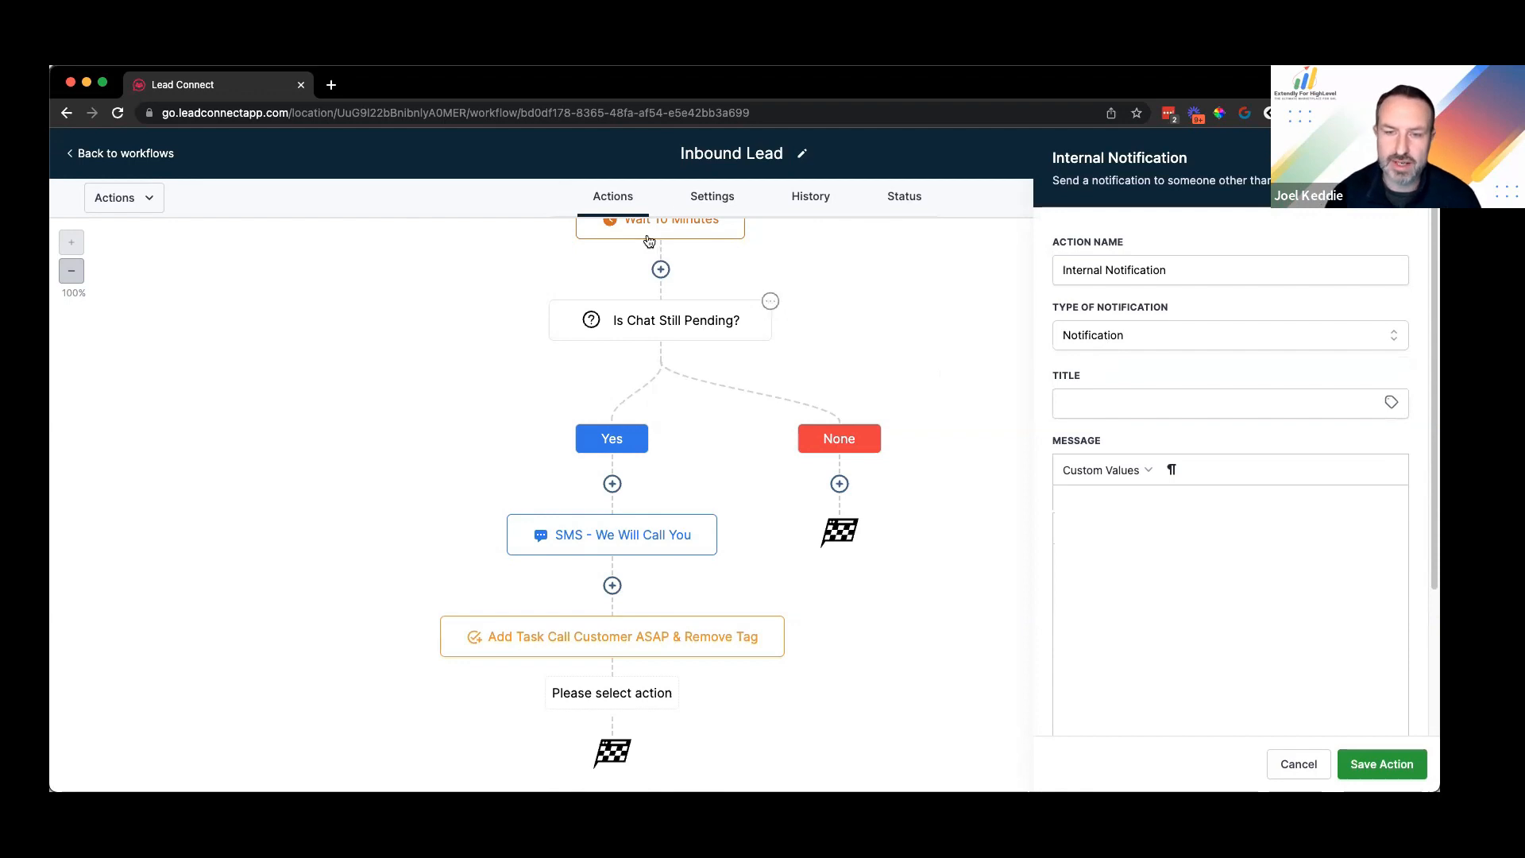
click(1117, 431)
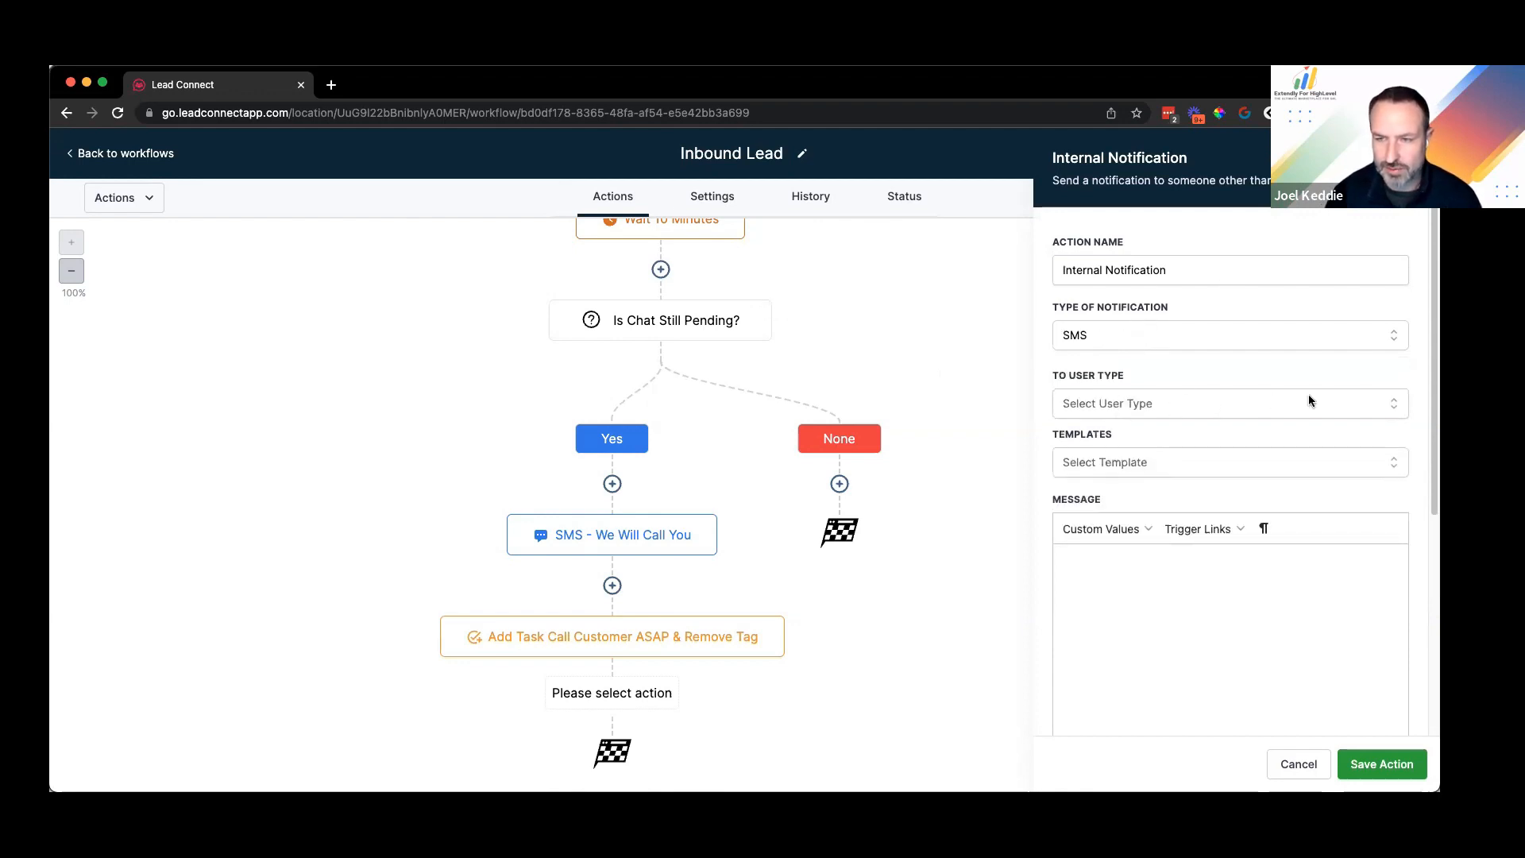
click(1231, 399)
click(1123, 407)
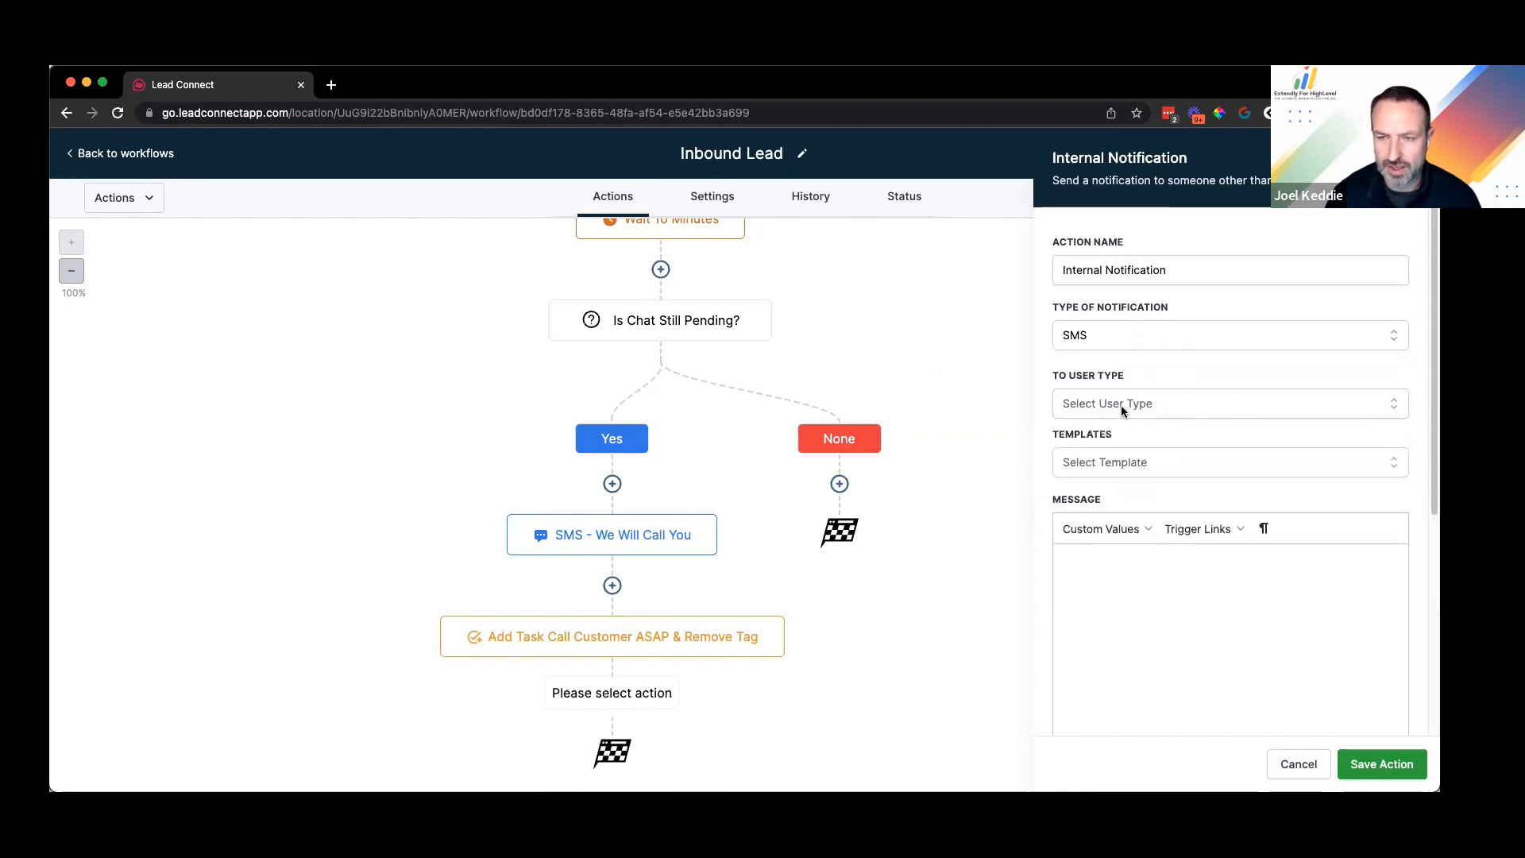
click(1171, 409)
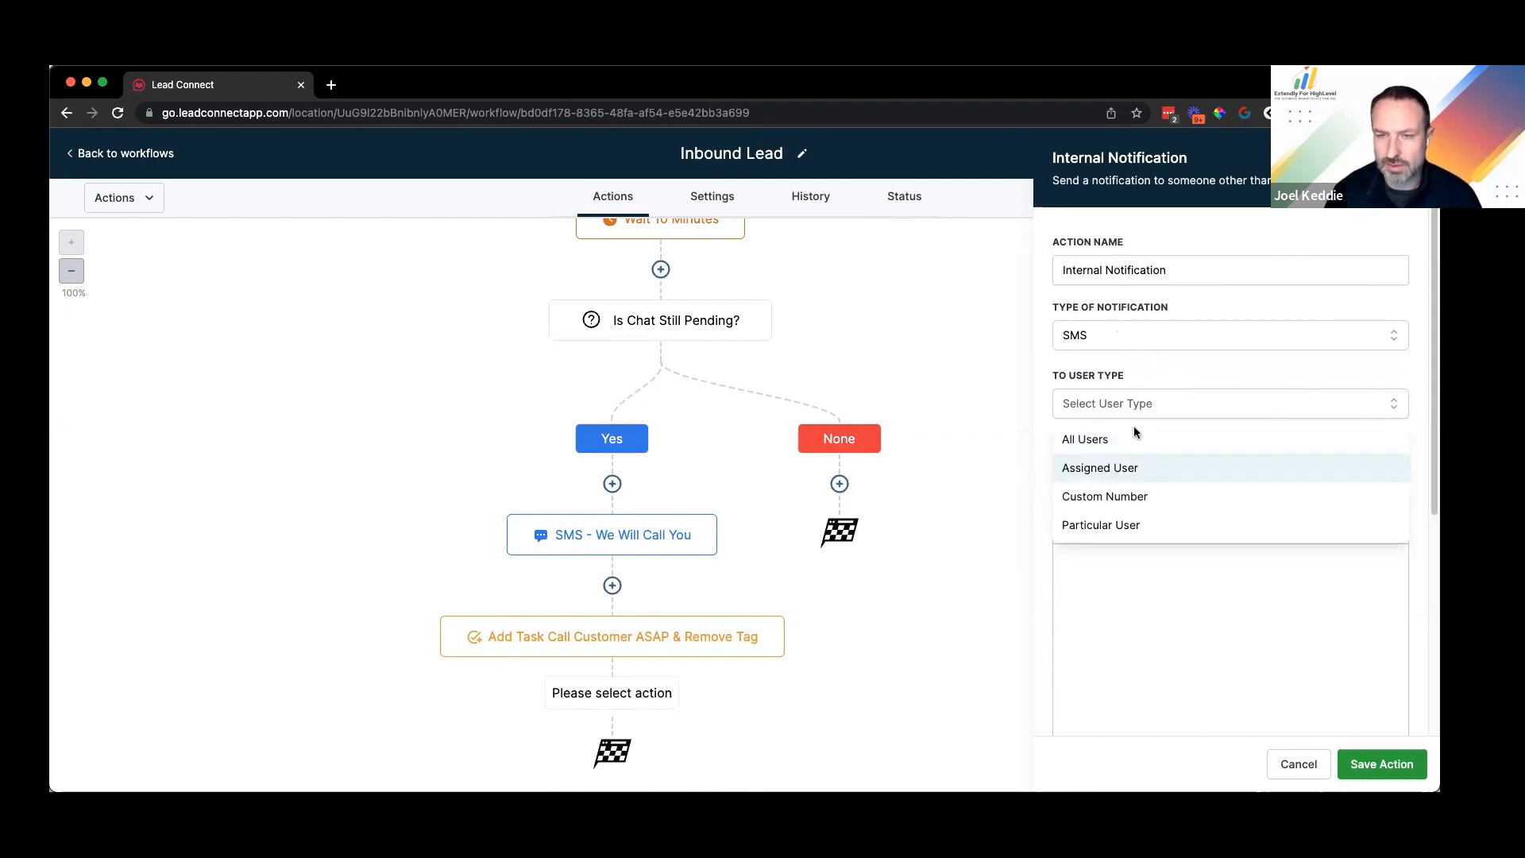
click(1135, 468)
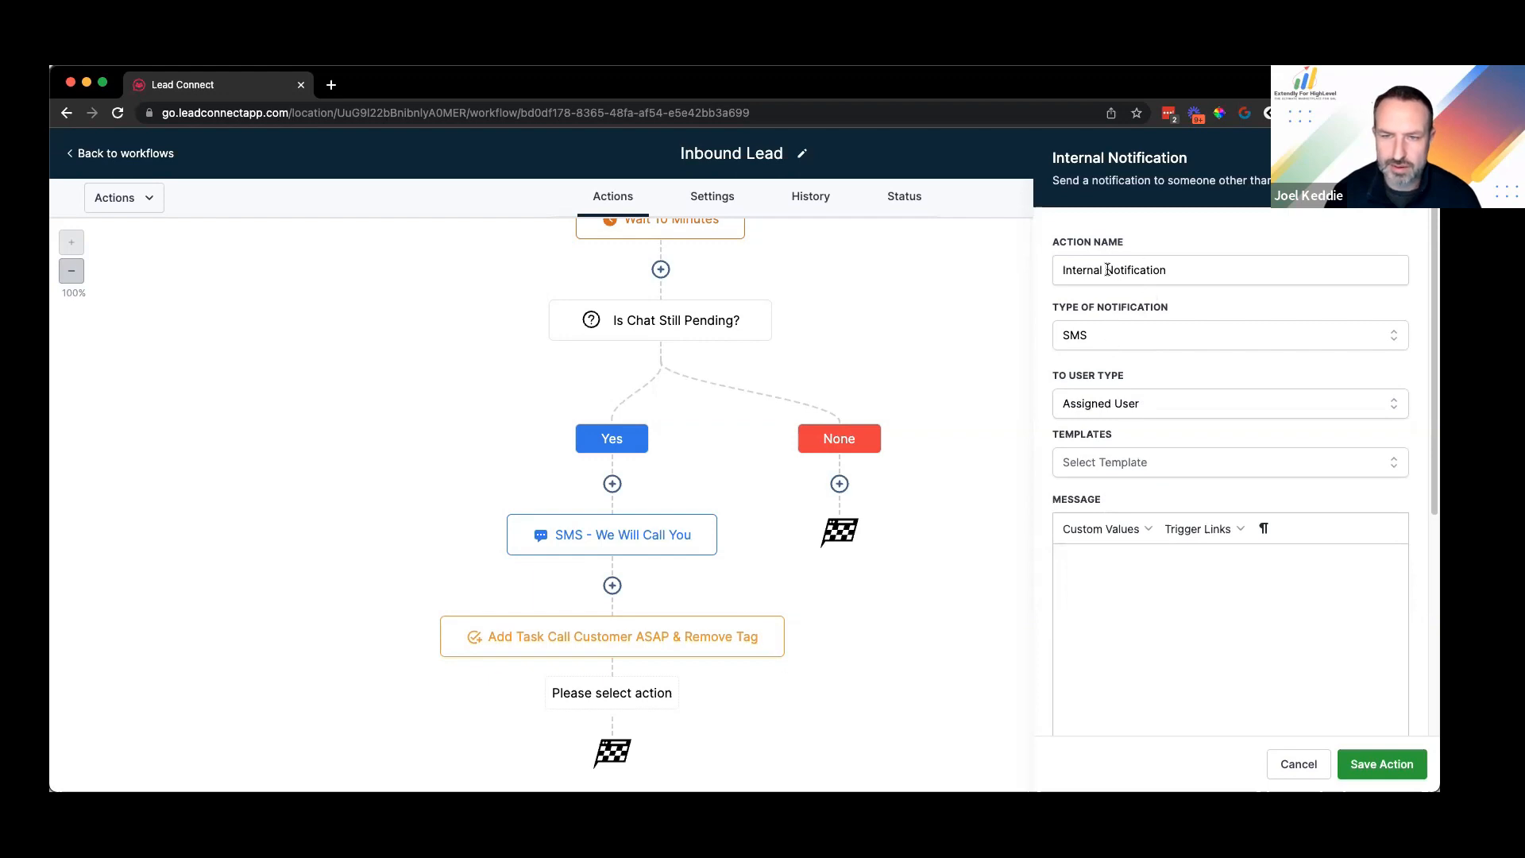
Step: Rename the notification step to 'Internal SMS Notification - Call Customer ASAP'
double_click(1168, 270)
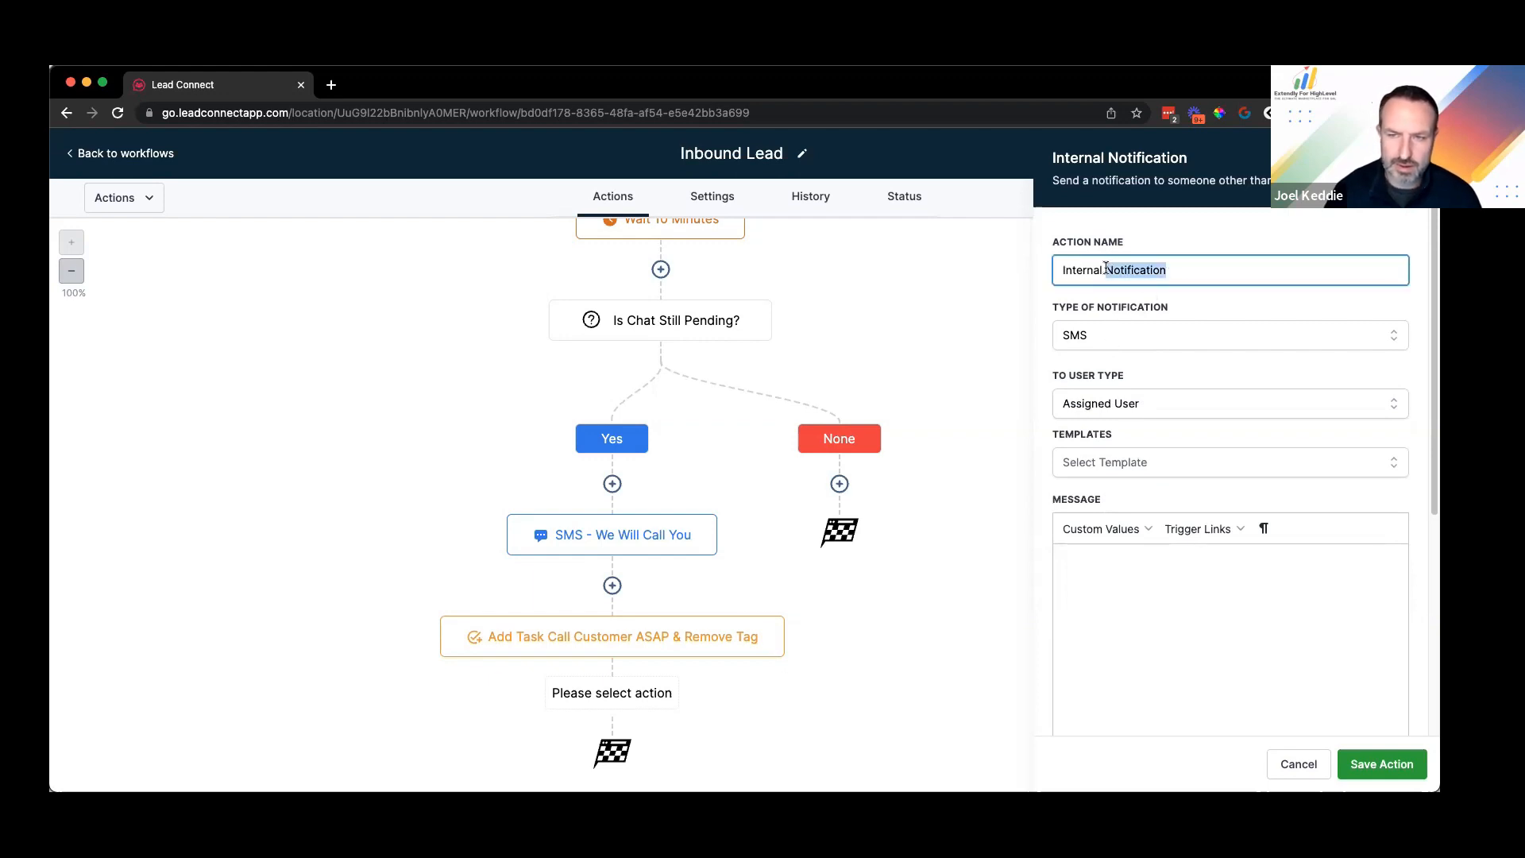
click(1107, 269)
text(SMS)
click(1221, 273)
text(- Call Customer ASAP)
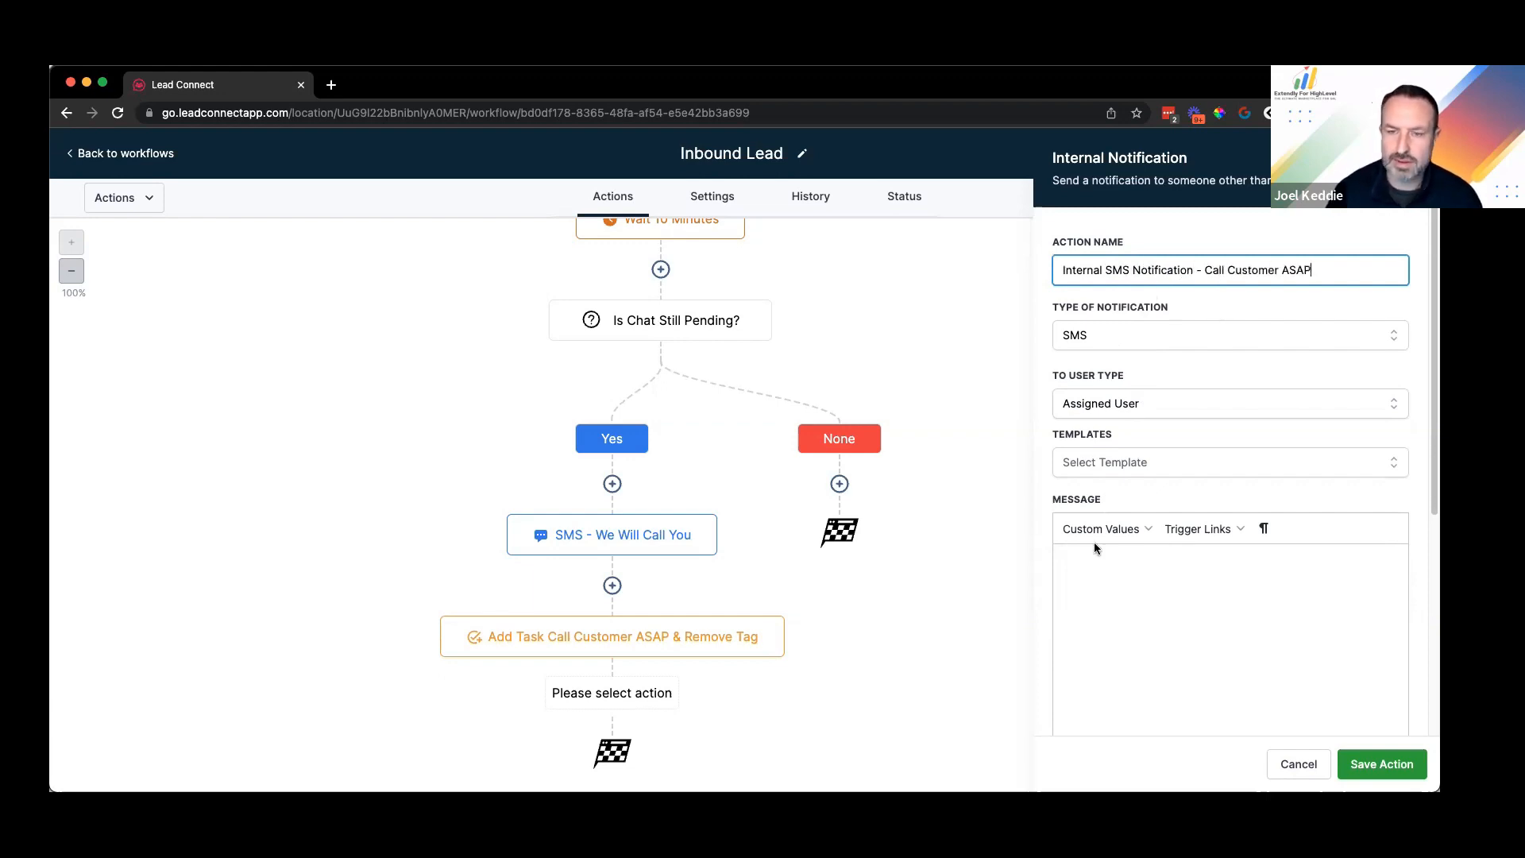
Step: Write the SMS: contact name has waited over 10 minutes, please call, plus Phone: field; save
click(1174, 586)
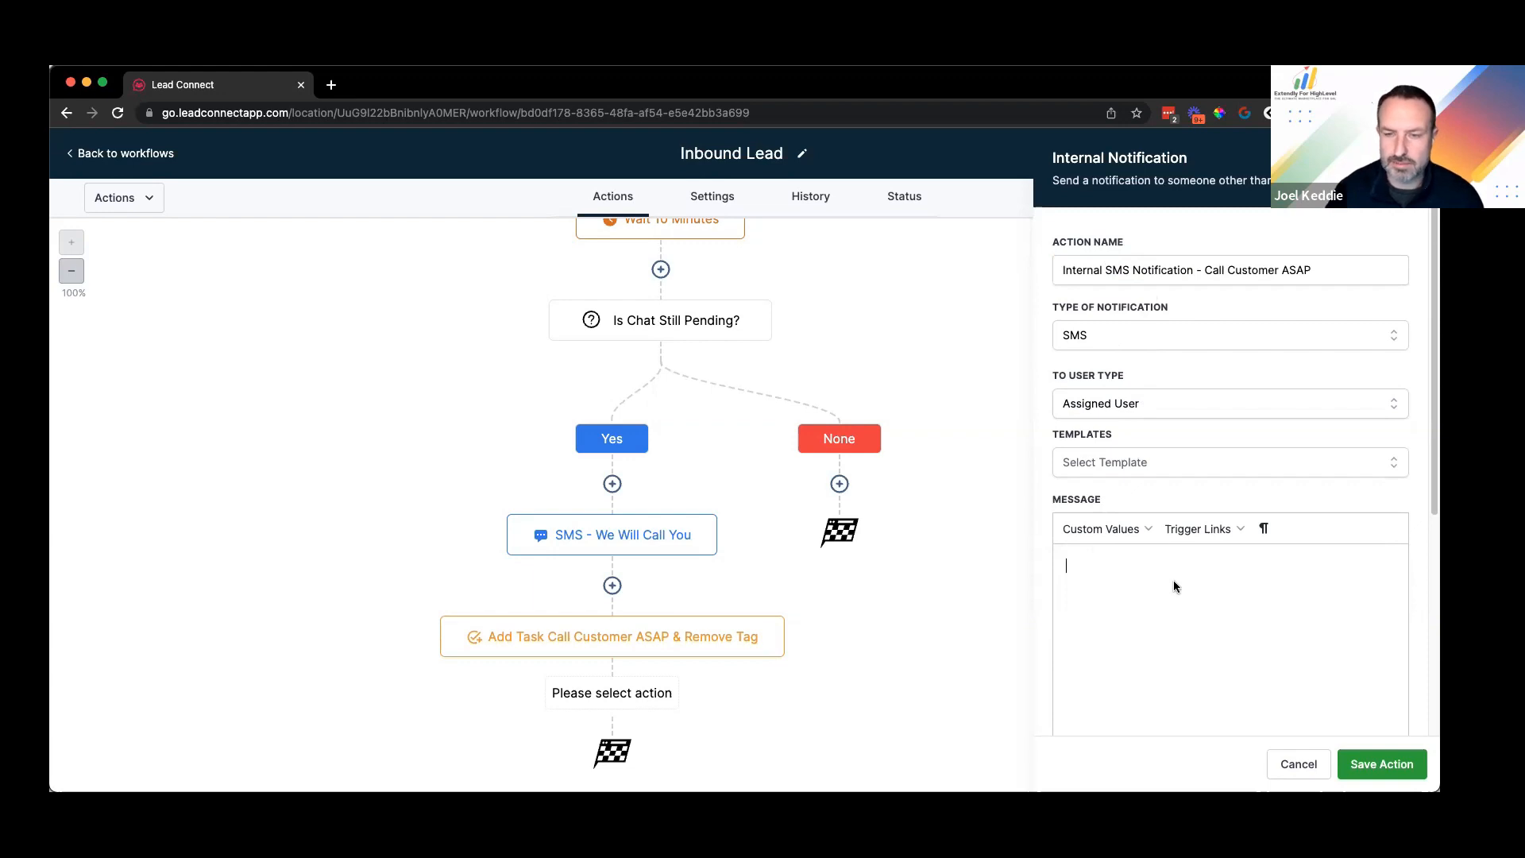
scroll(1116, 375, down, 3)
click(1123, 354)
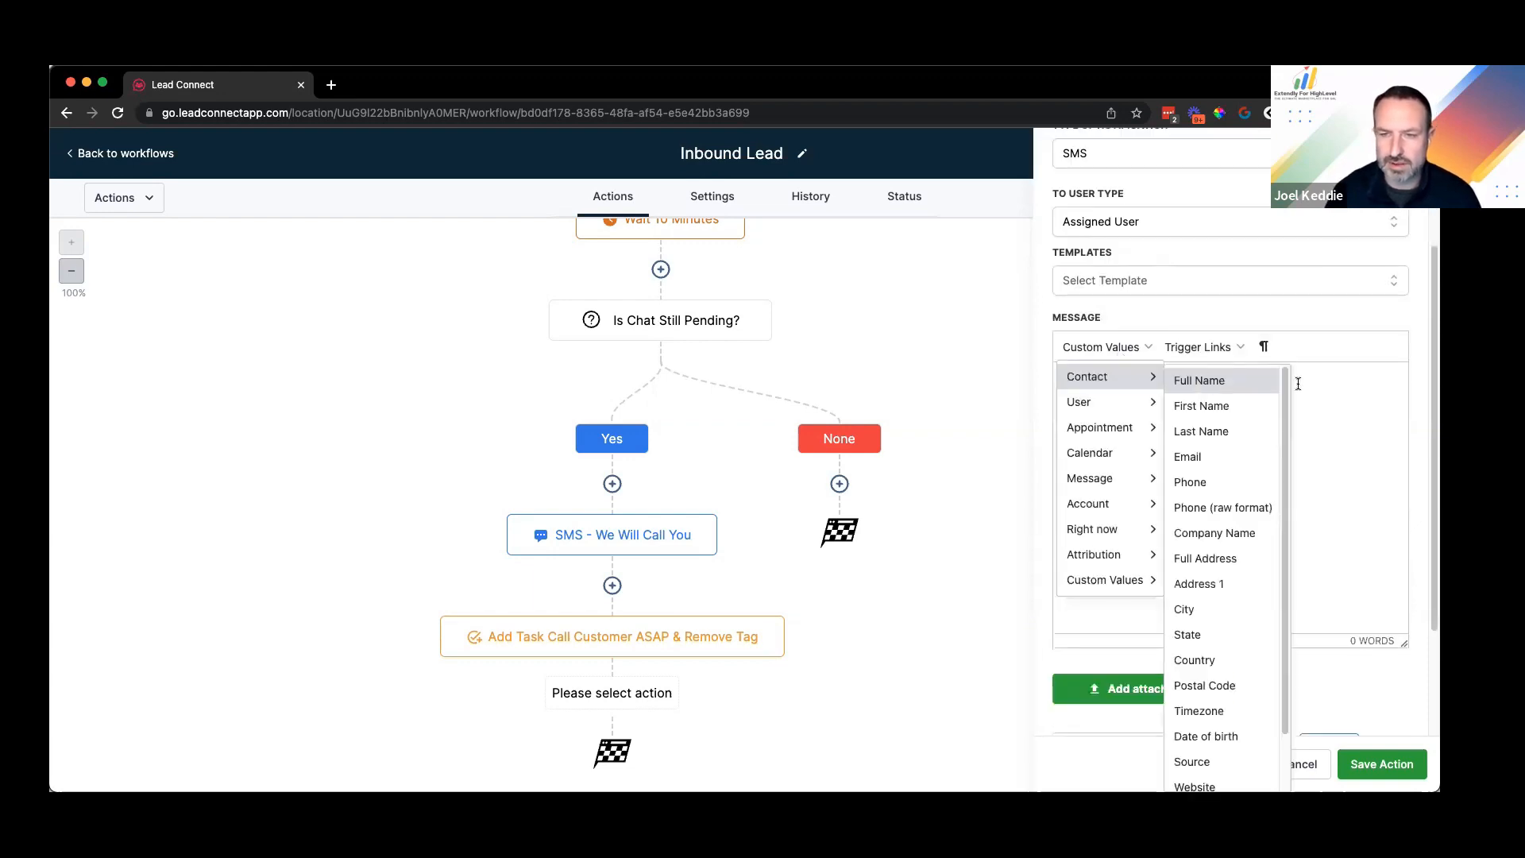
key(Return)
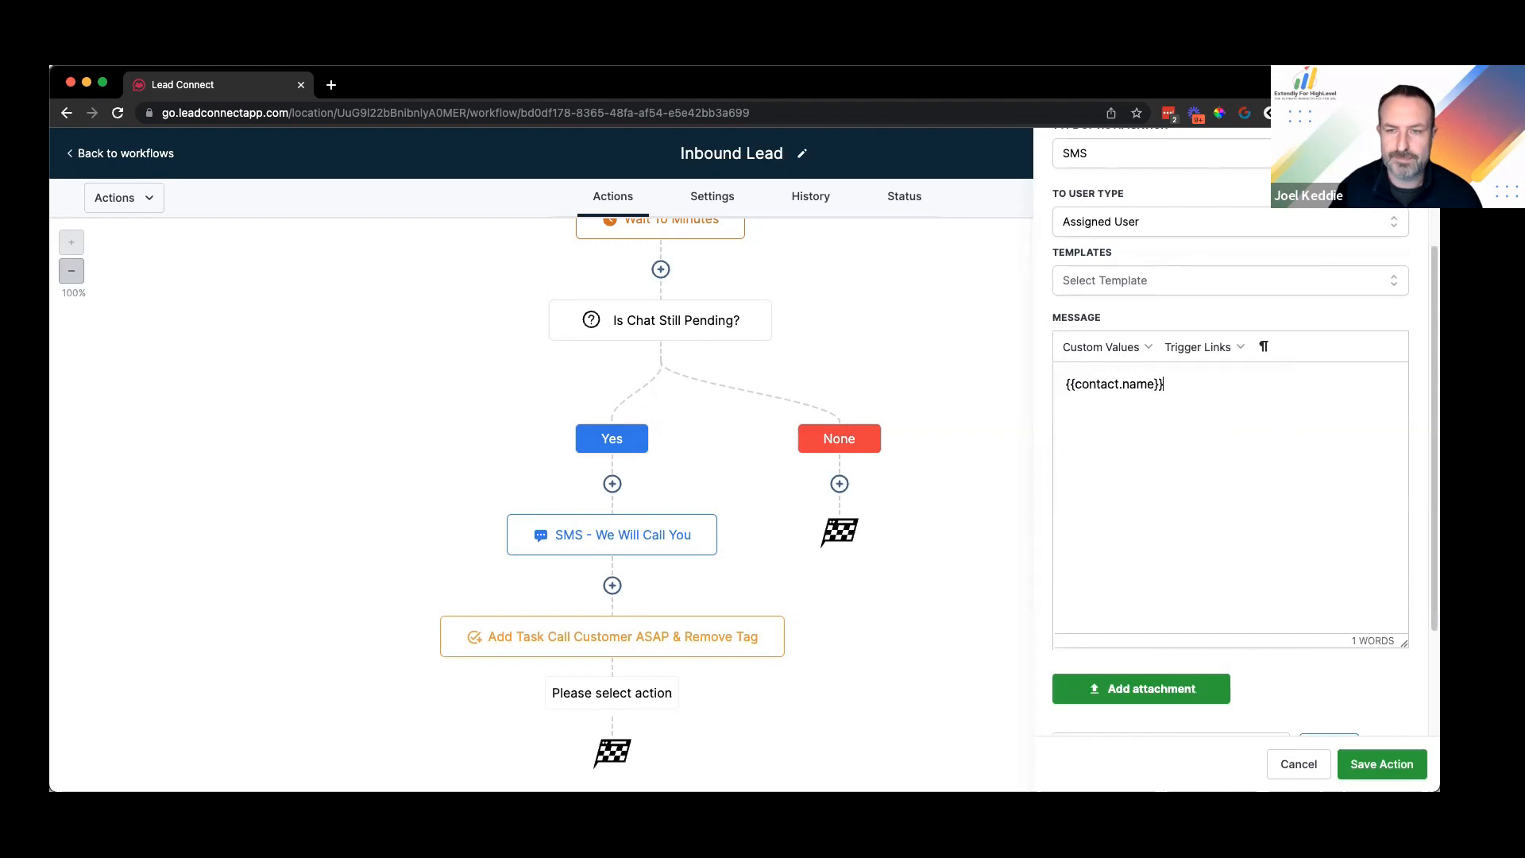
text(h)
text(as )
text(reached)
key(BackSpace)
key(BackSpace)
key(BackSpace)
key(BackSpace)
key(BackSpace)
key(BackSpace)
key(BackSpace)
key(BackSpace)
text(been waiting longer than 10 minutes. Please call them as soon)
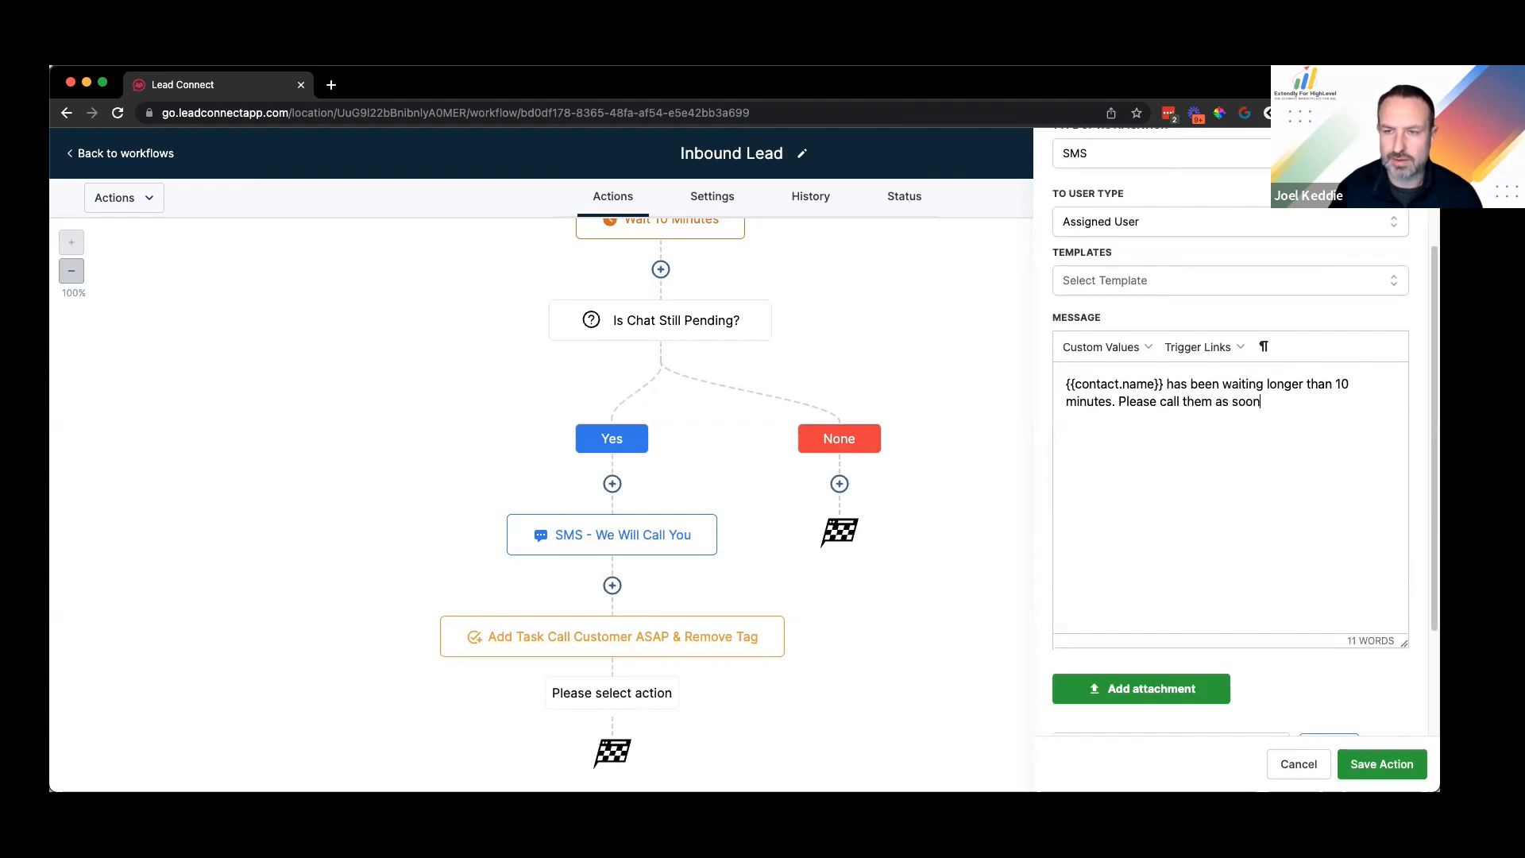
text( as you a)
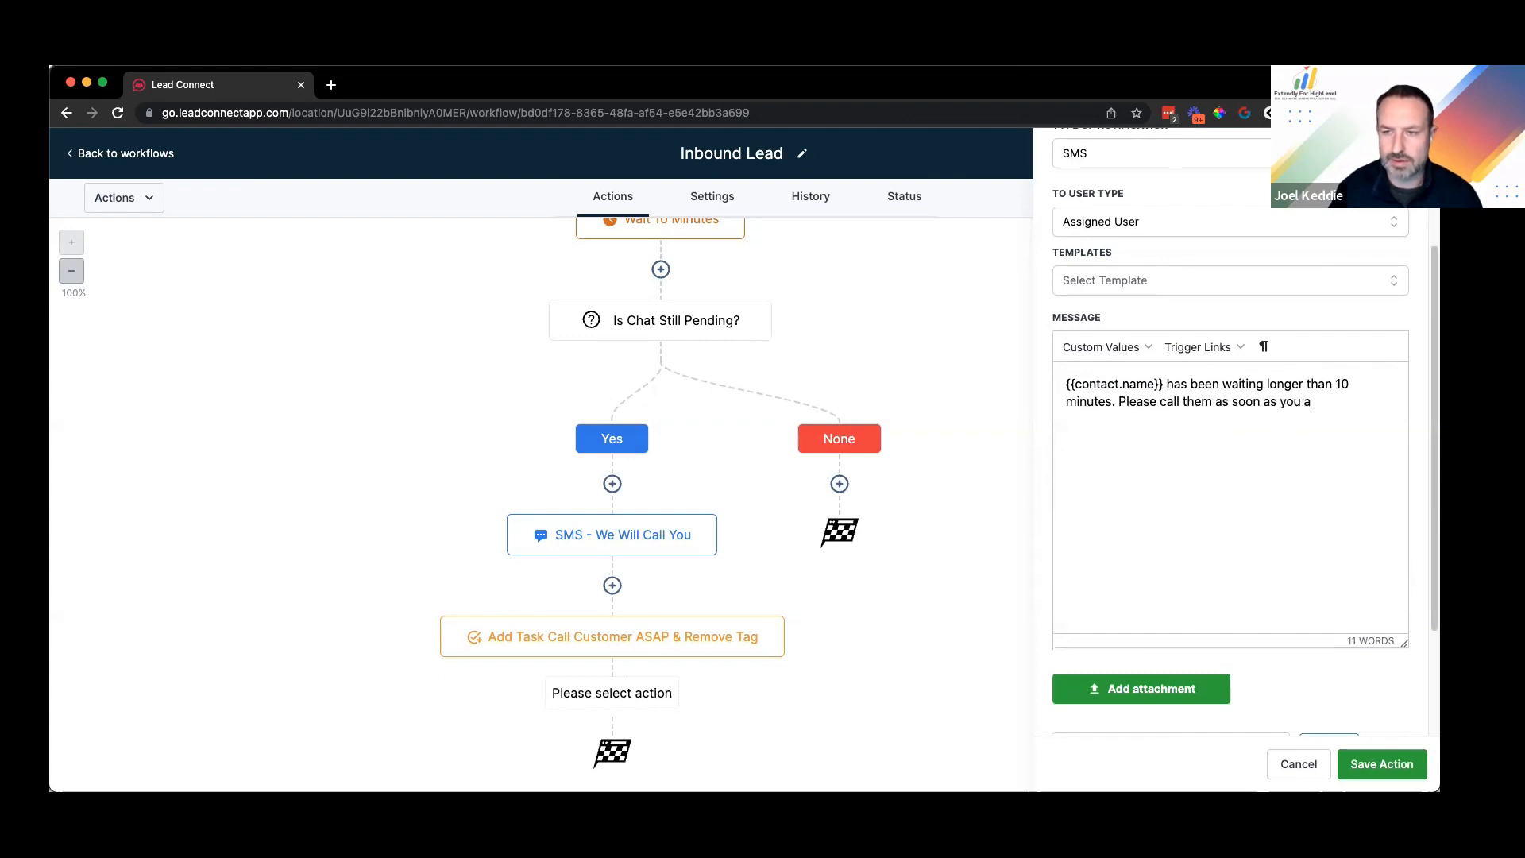
text(s youre re available.)
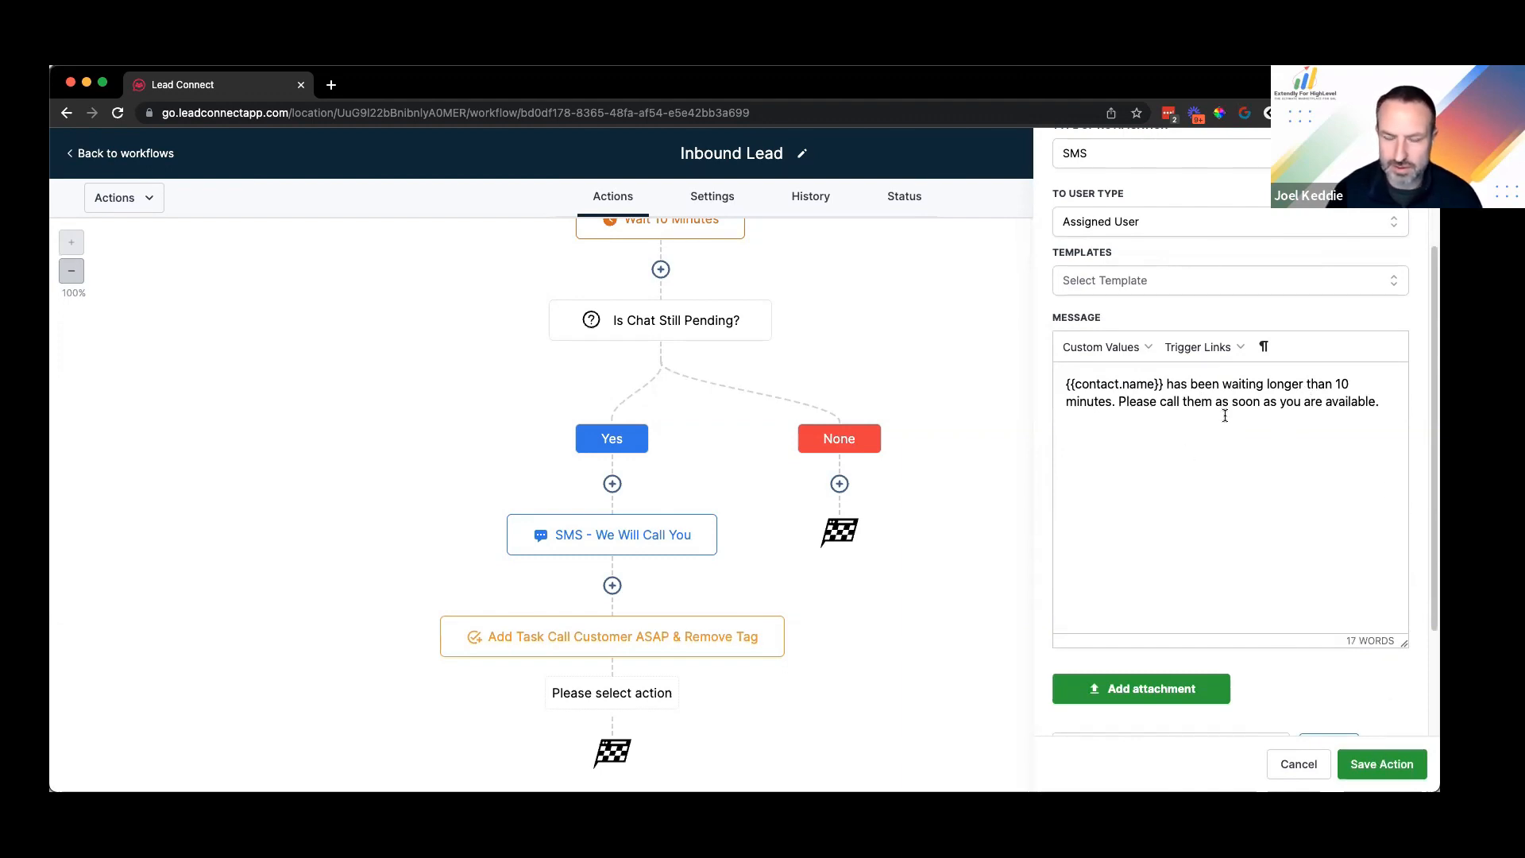
key(Return)
text(Phone:)
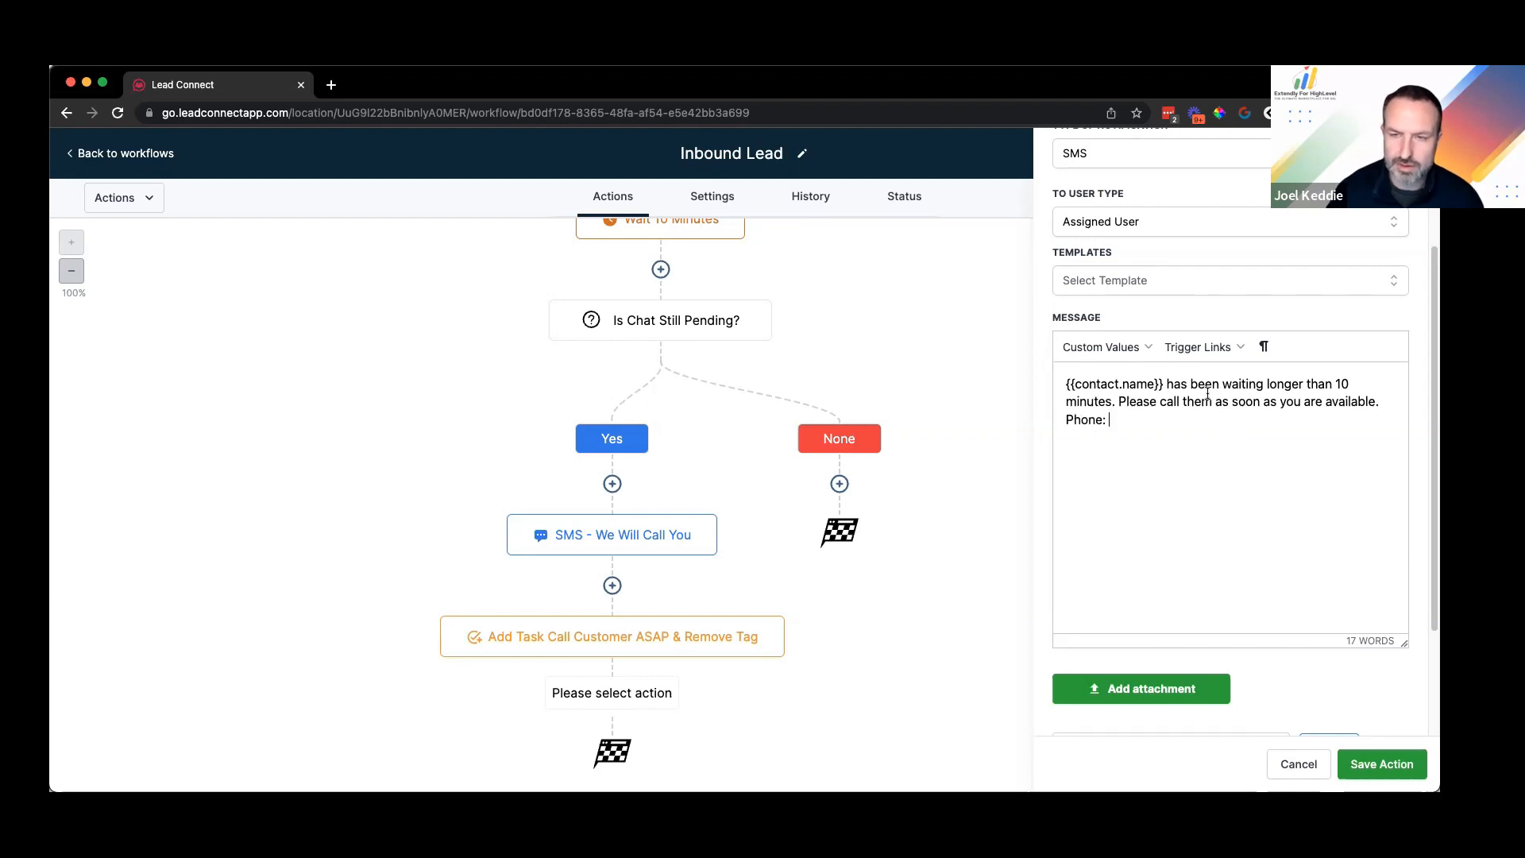
click(1121, 352)
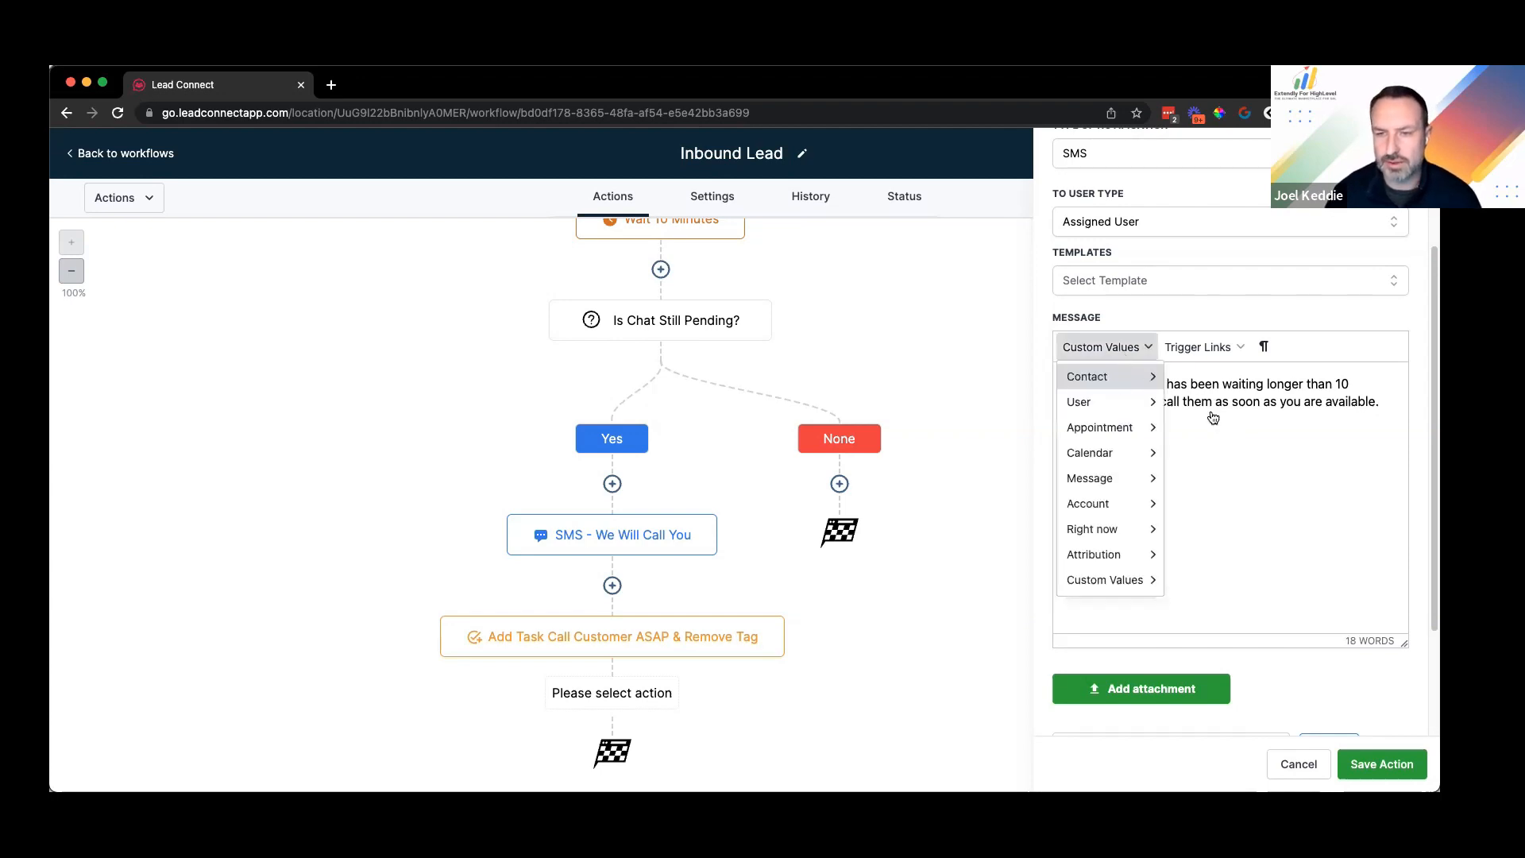
mouse_move(1120, 382)
click(1214, 478)
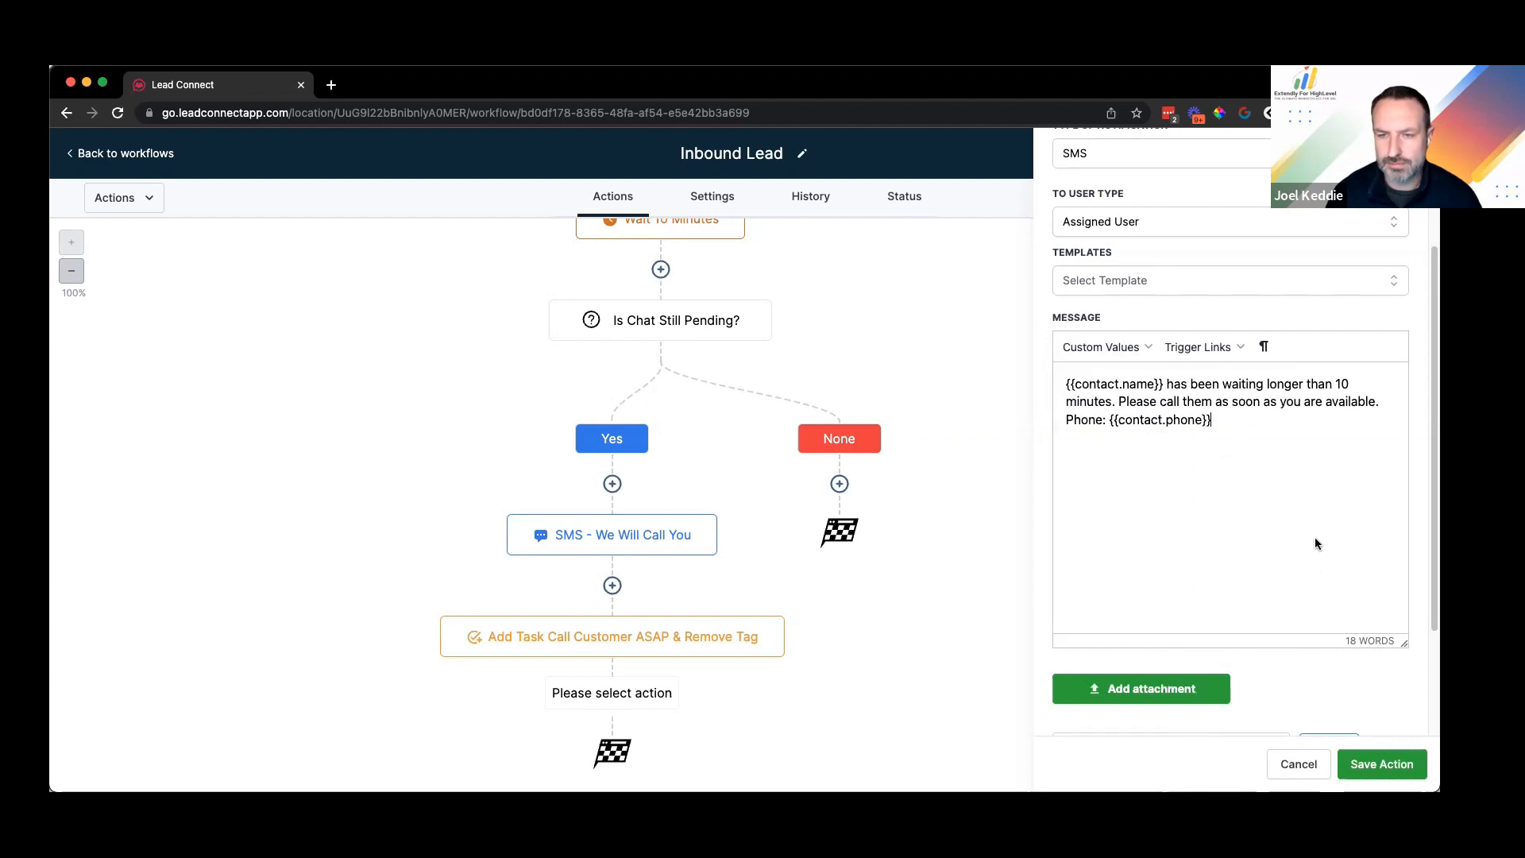
click(1386, 769)
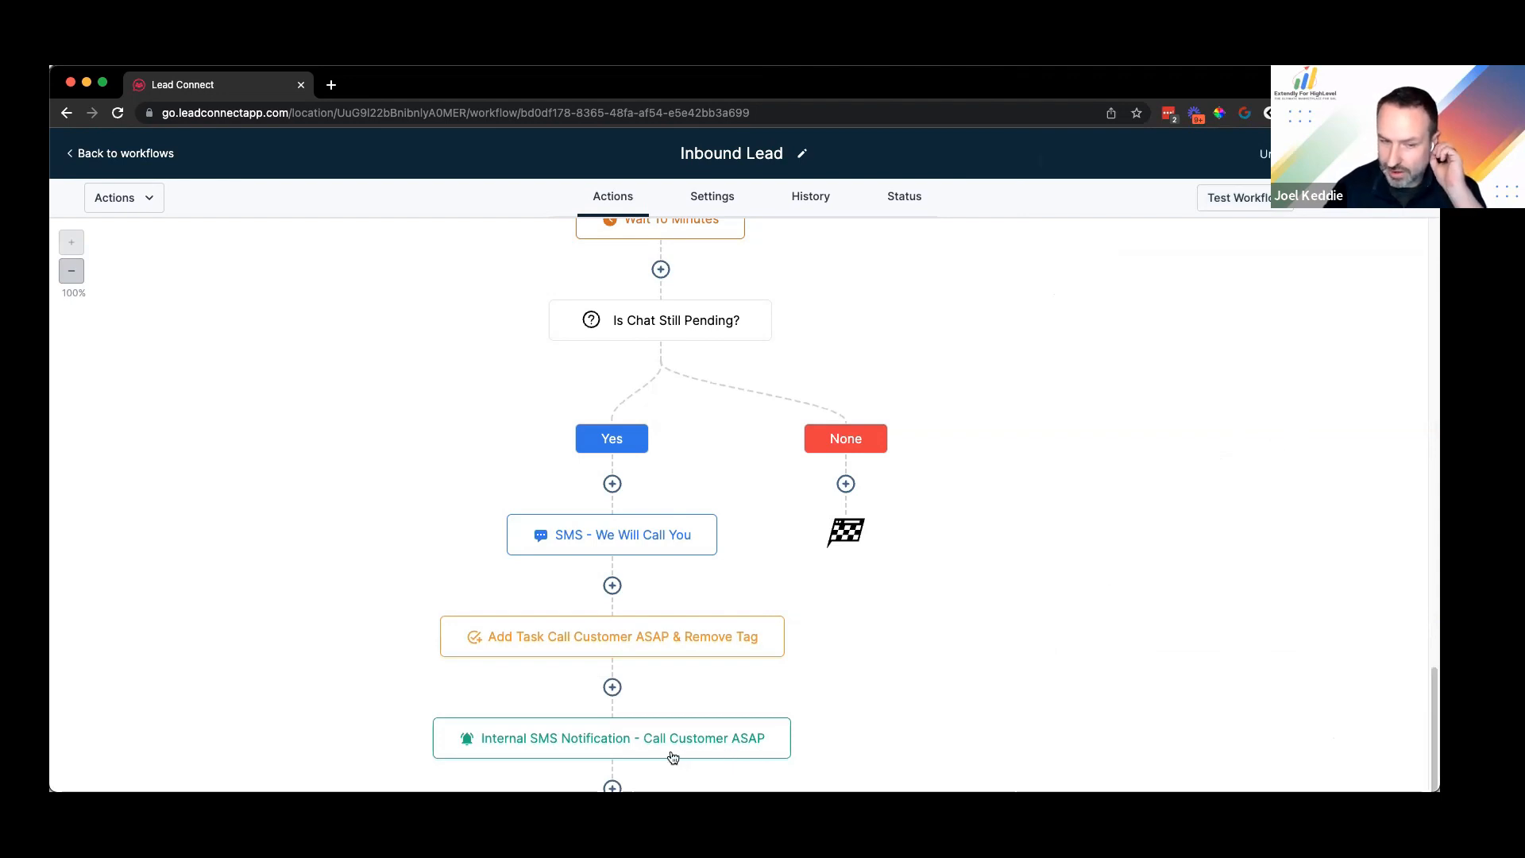
Step: Add a 24-hour Wait step after the notification, name it 'Wait 24 Hours', and save it
scroll(1035, 452, down, 1)
scroll(1180, 432, down, 1)
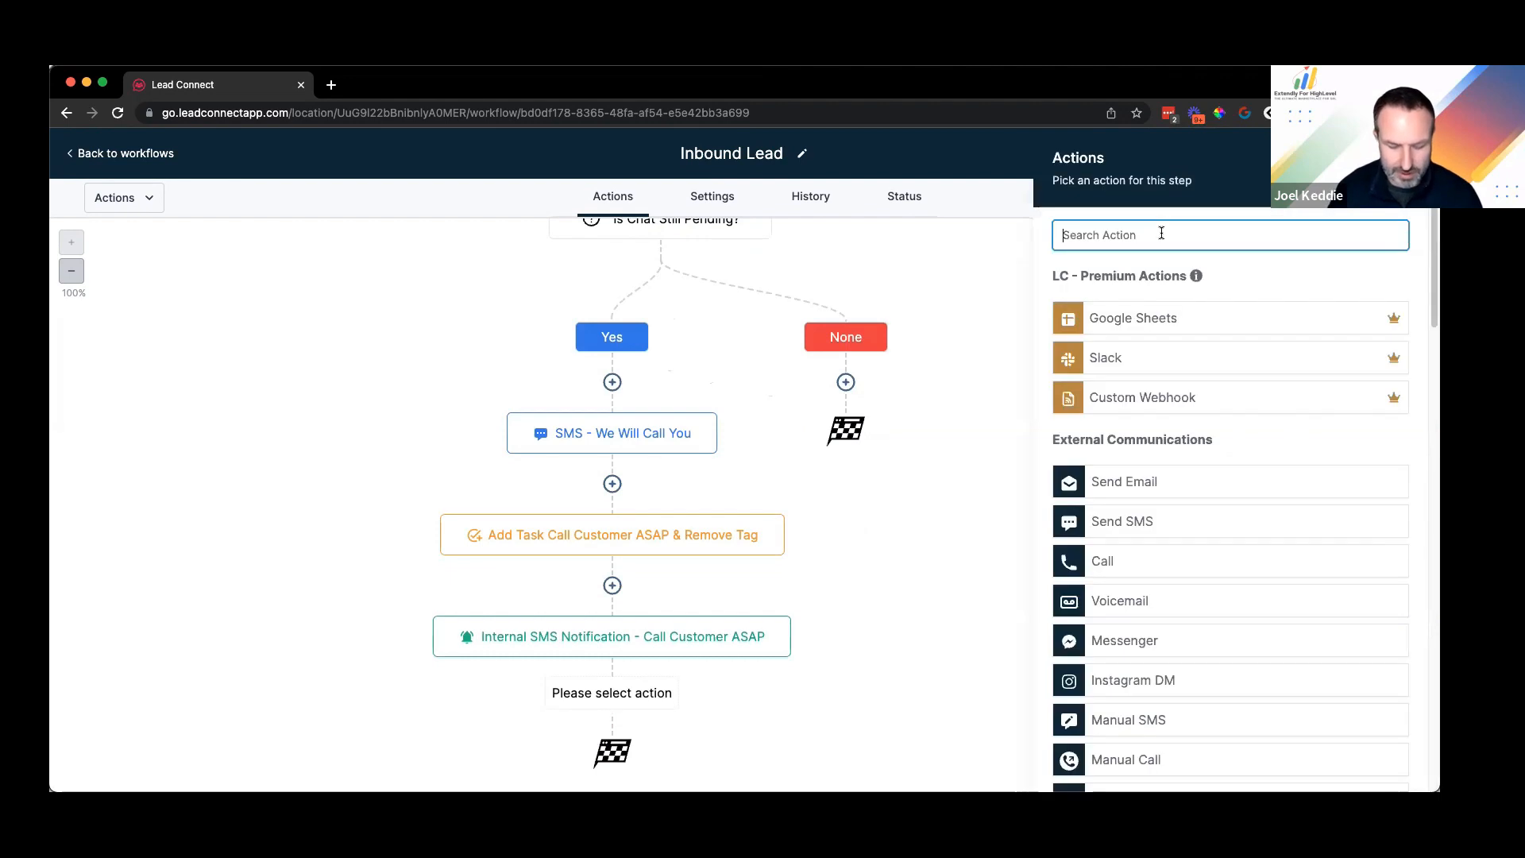
text(wait)
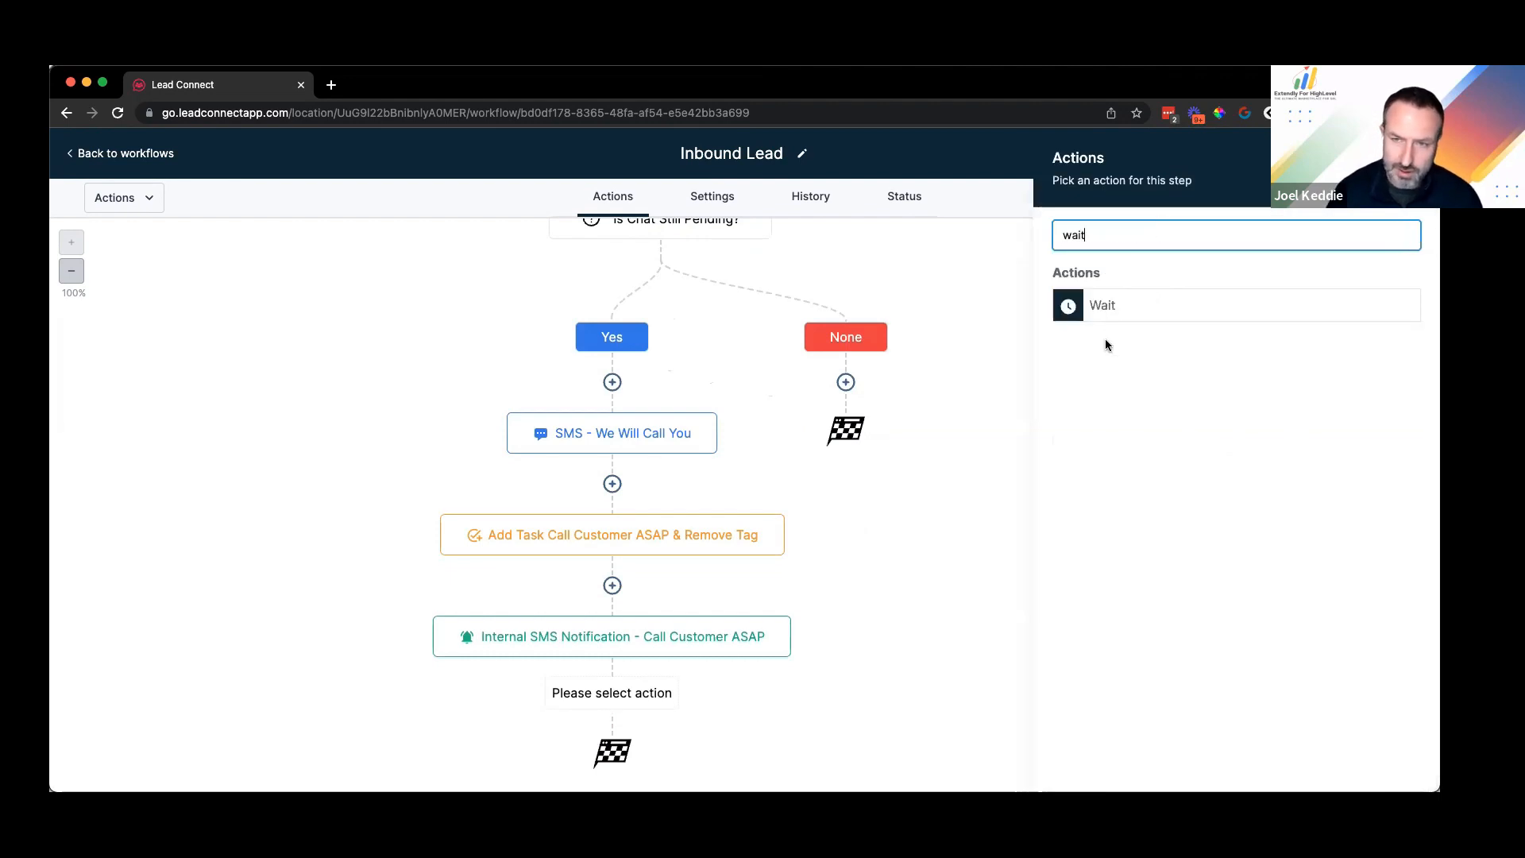
click(1104, 311)
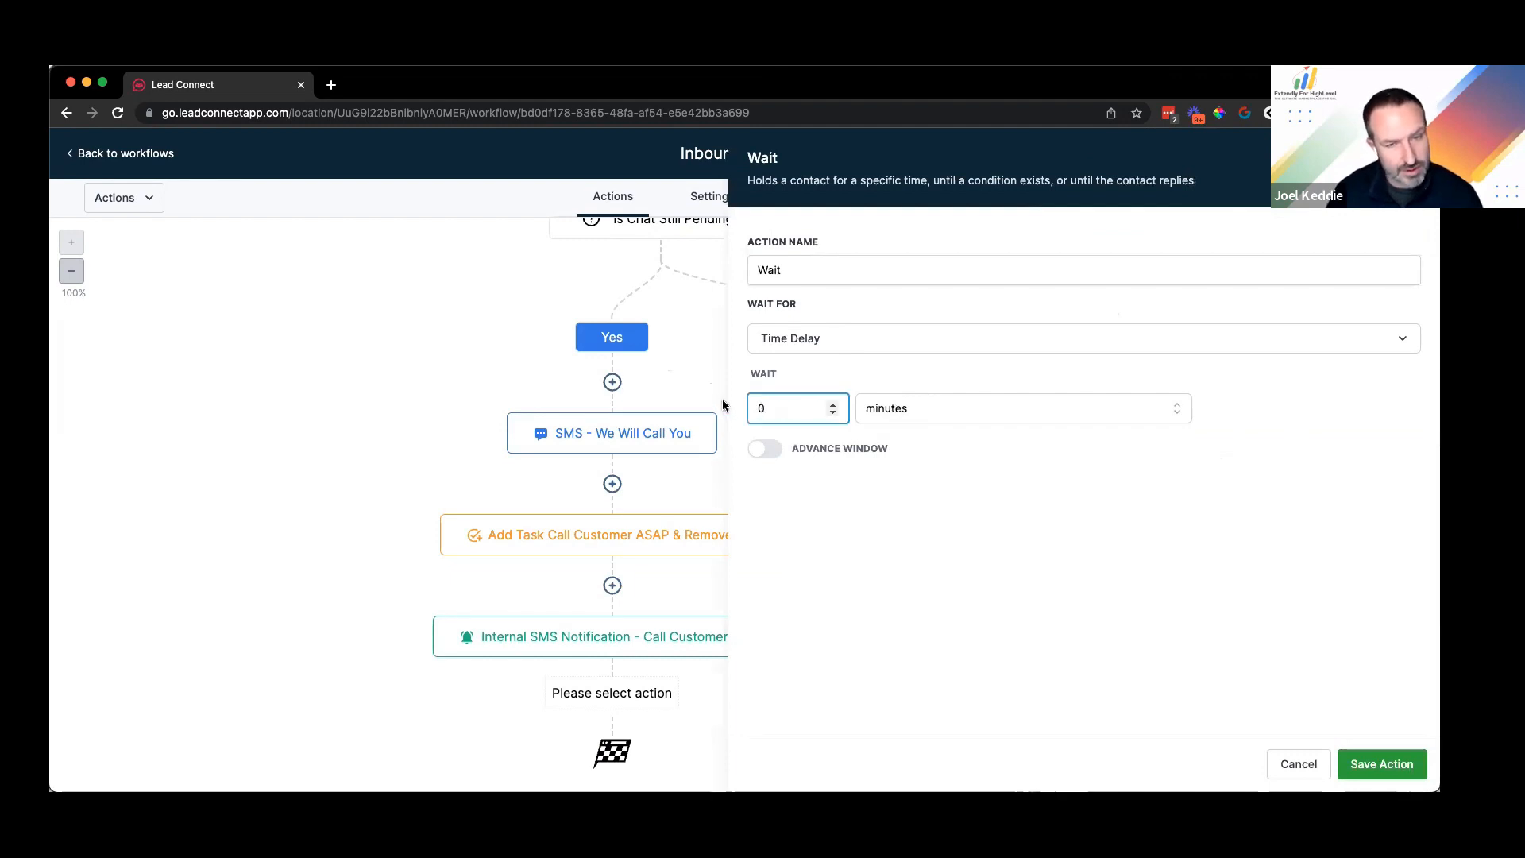
key(BackSpace)
text(24)
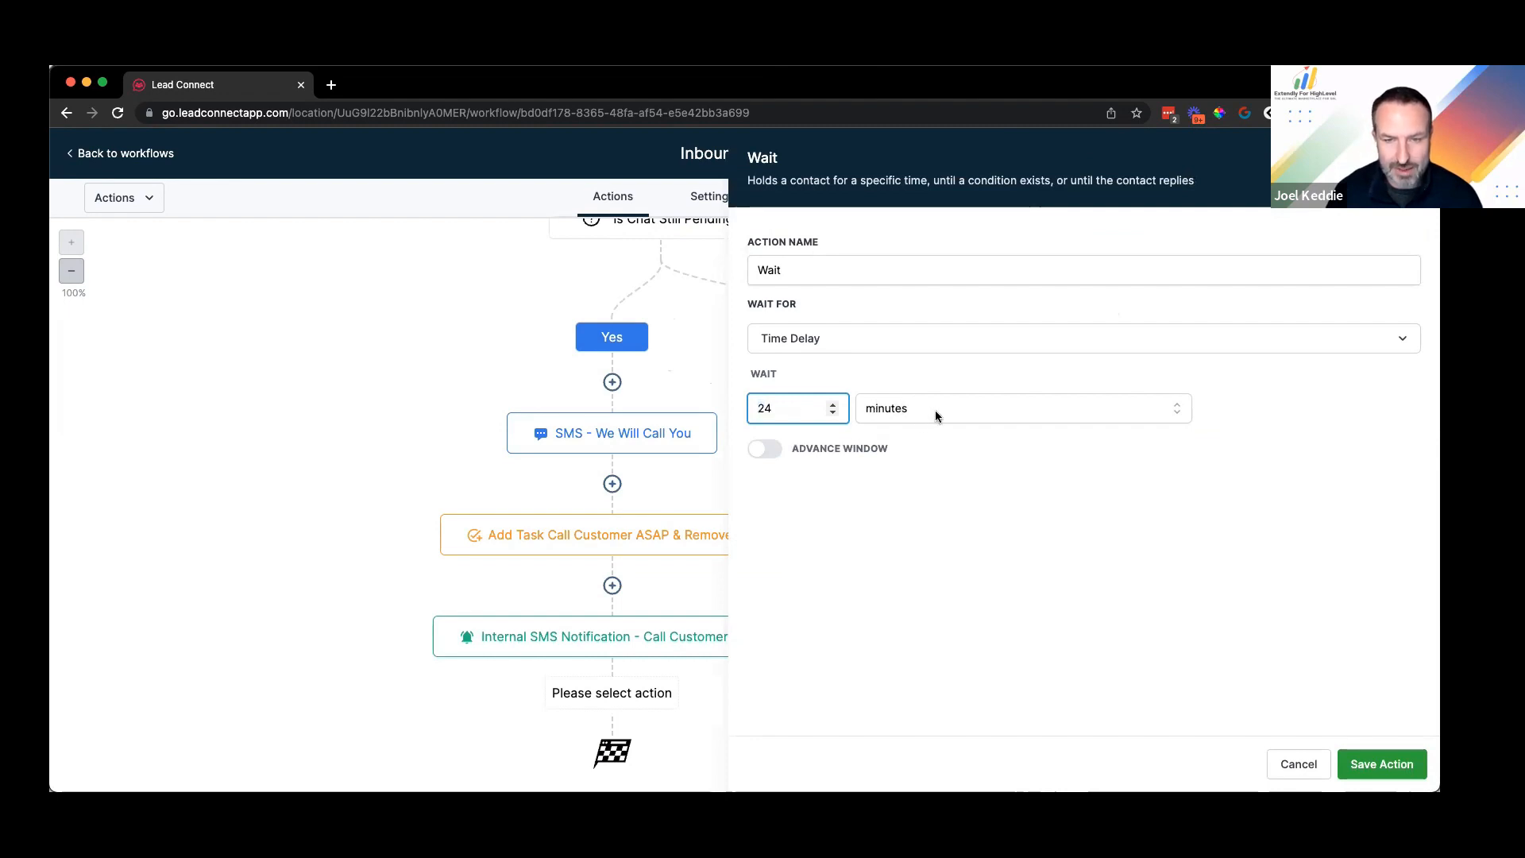
click(930, 409)
click(879, 472)
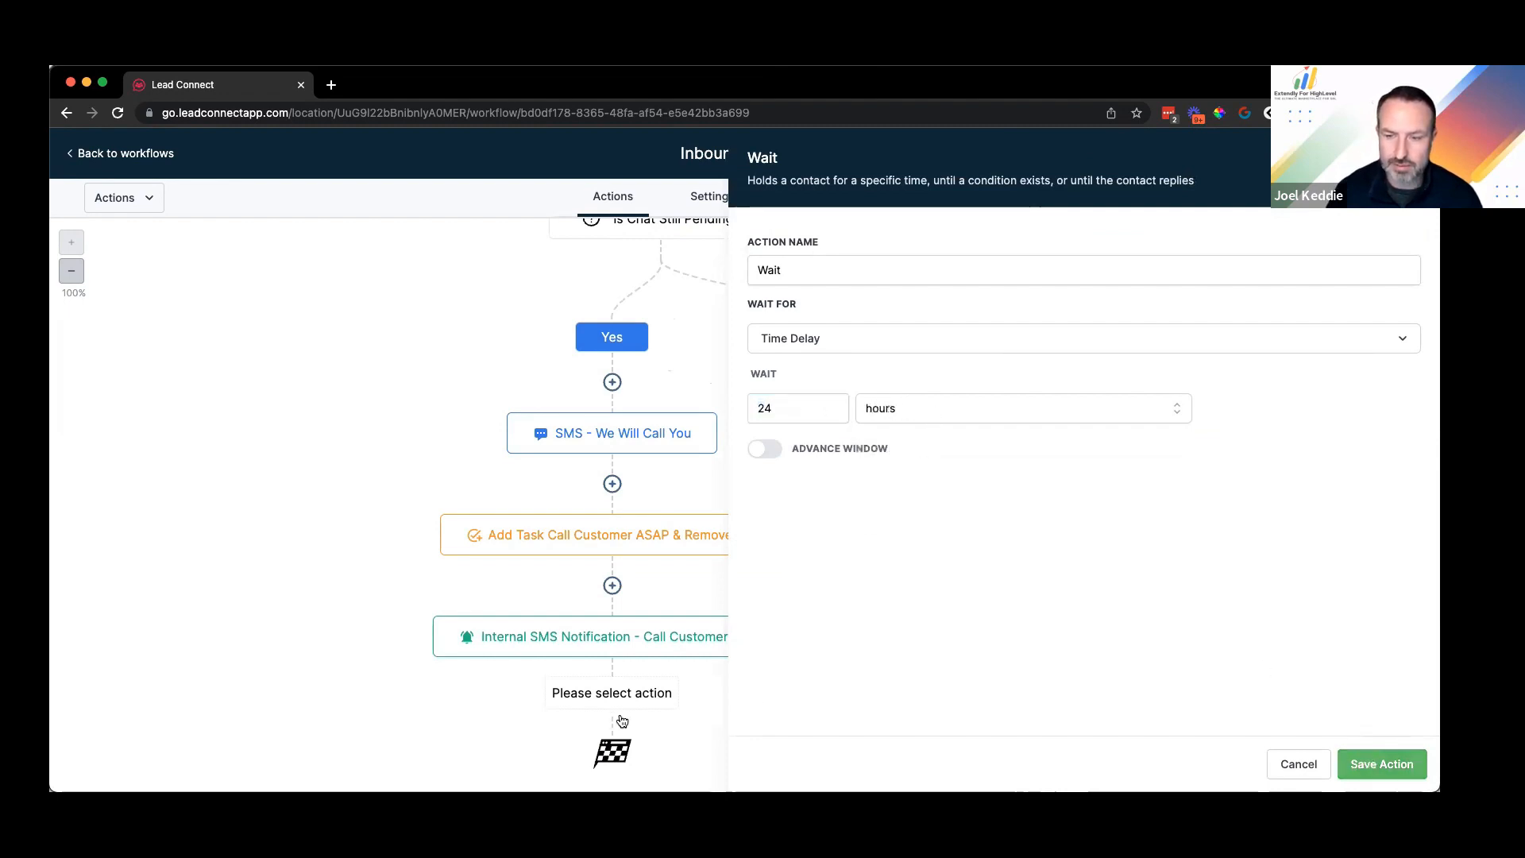
click(1369, 762)
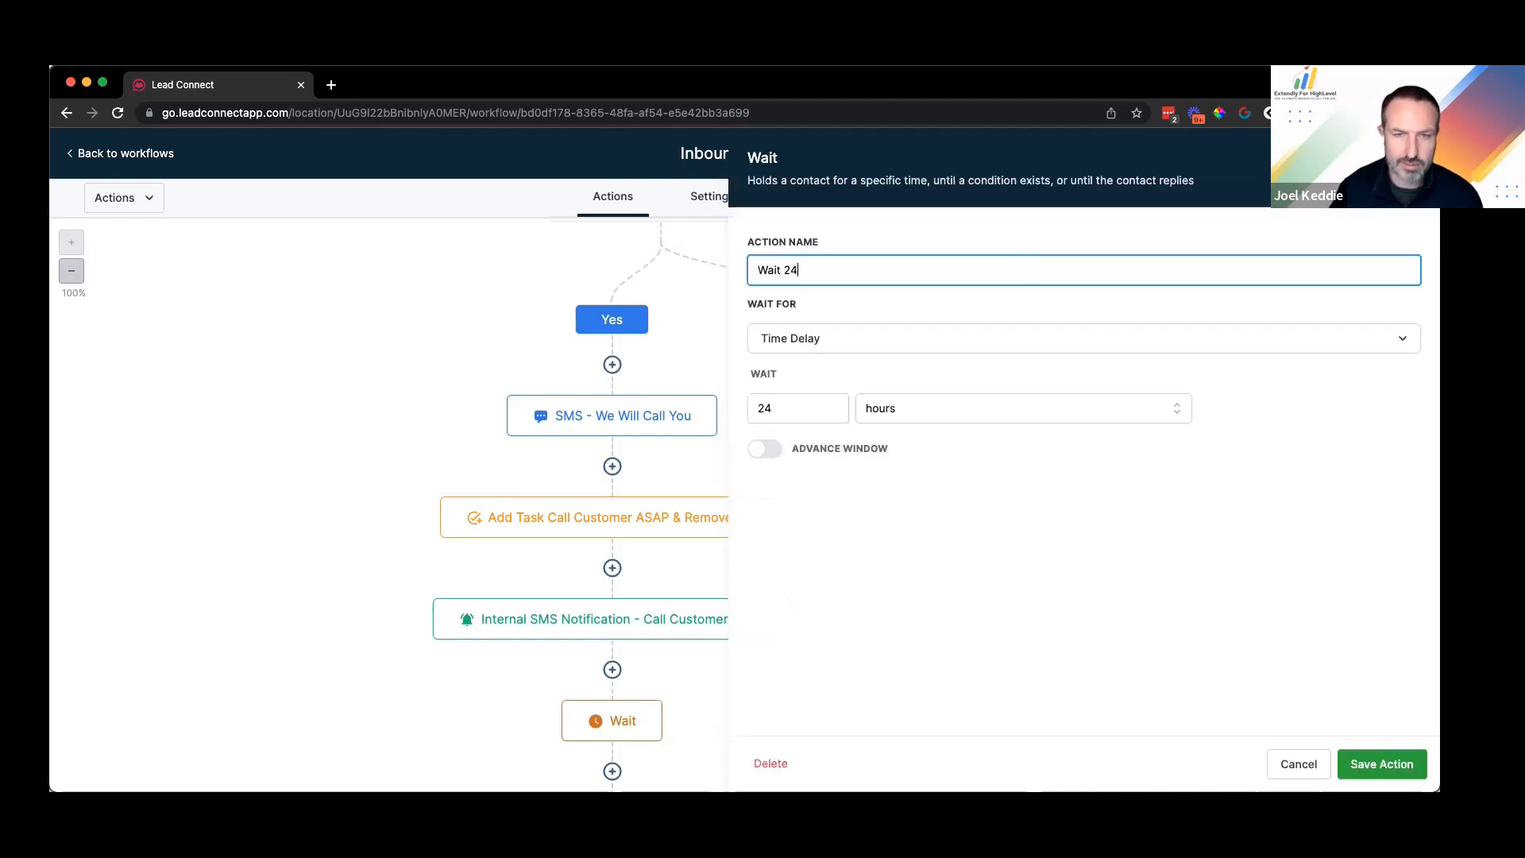
text(Hours)
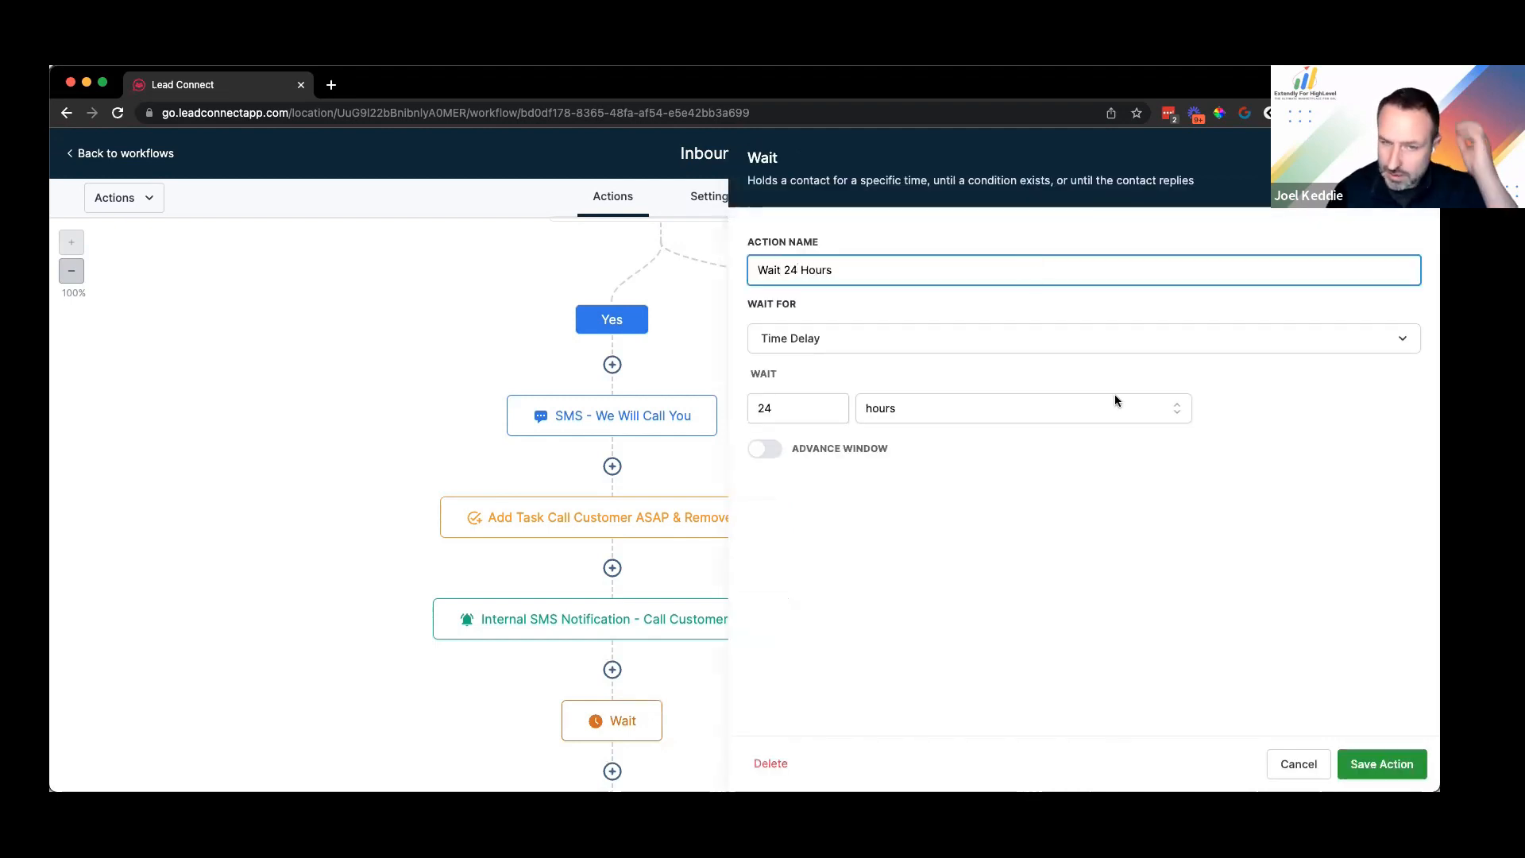
click(1380, 764)
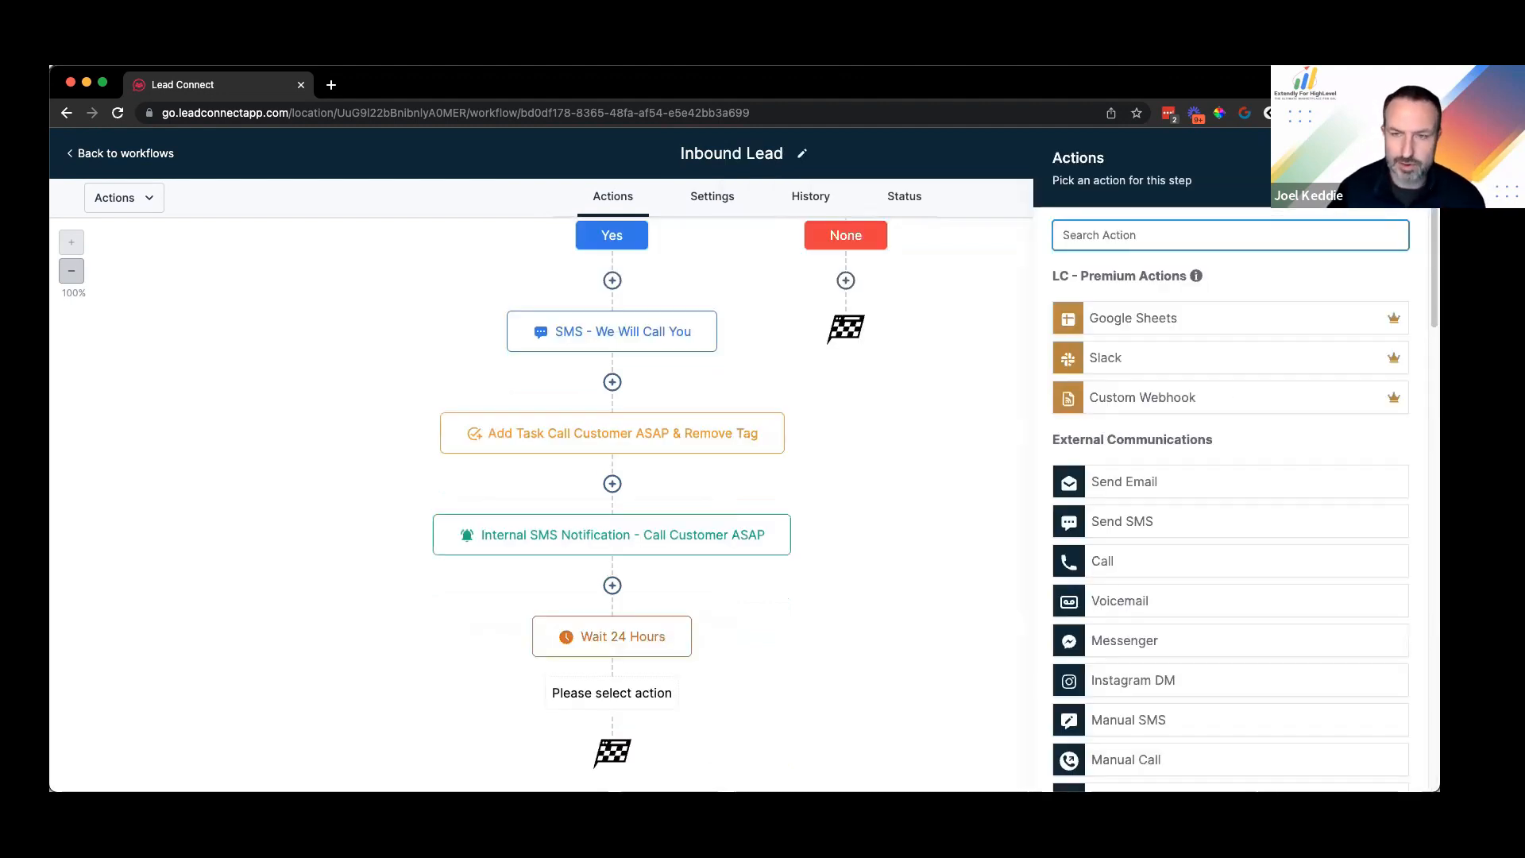
Step: Add a Remove Contact Tag step for webchat-pending, named 'Remove Tag Webchat Pending'
text(remove)
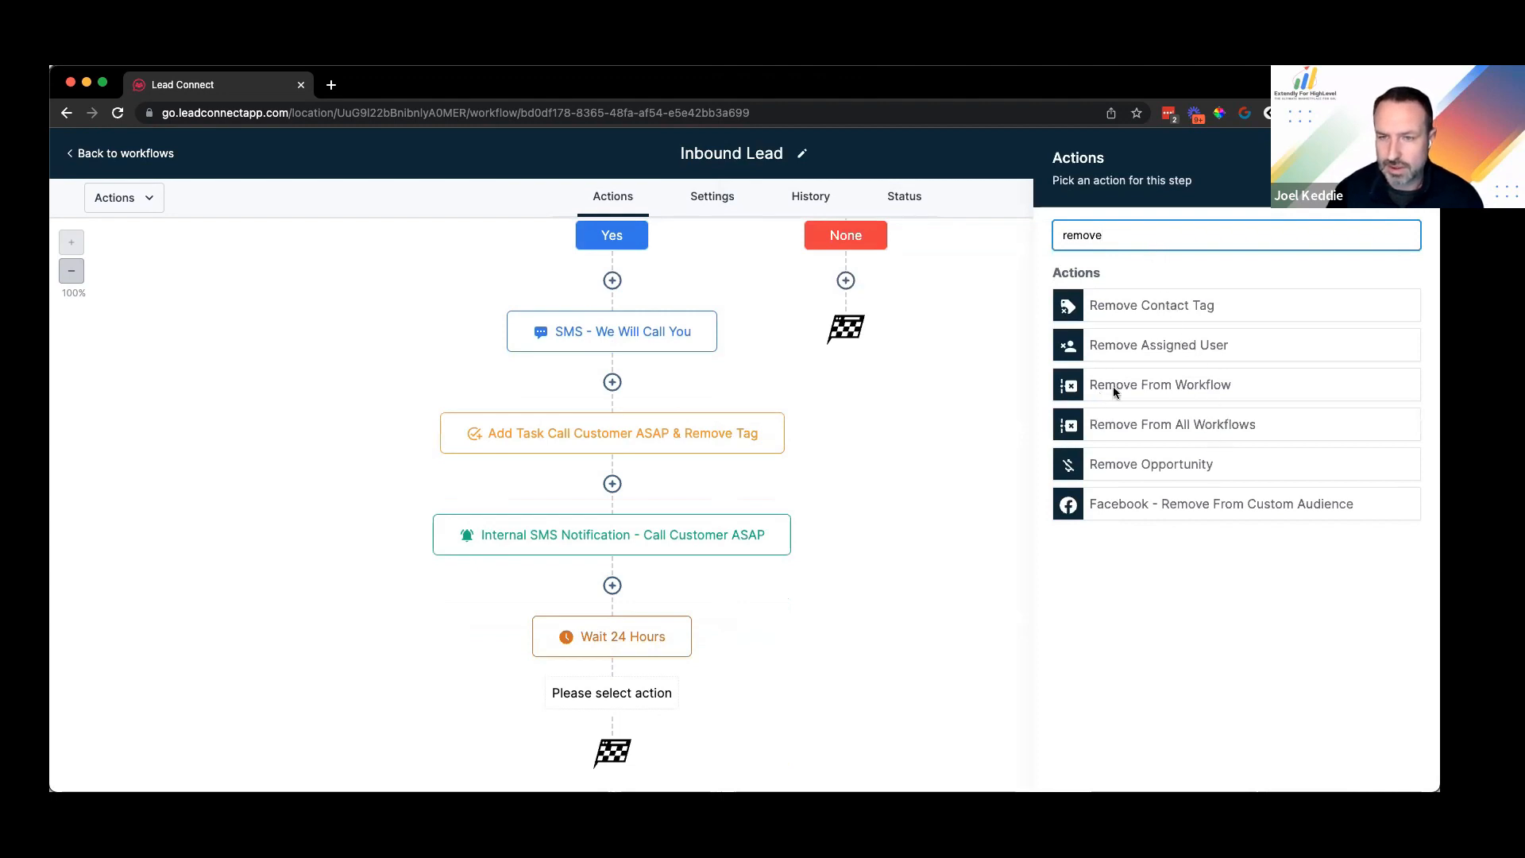
click(1128, 309)
click(1235, 335)
text(pendi)
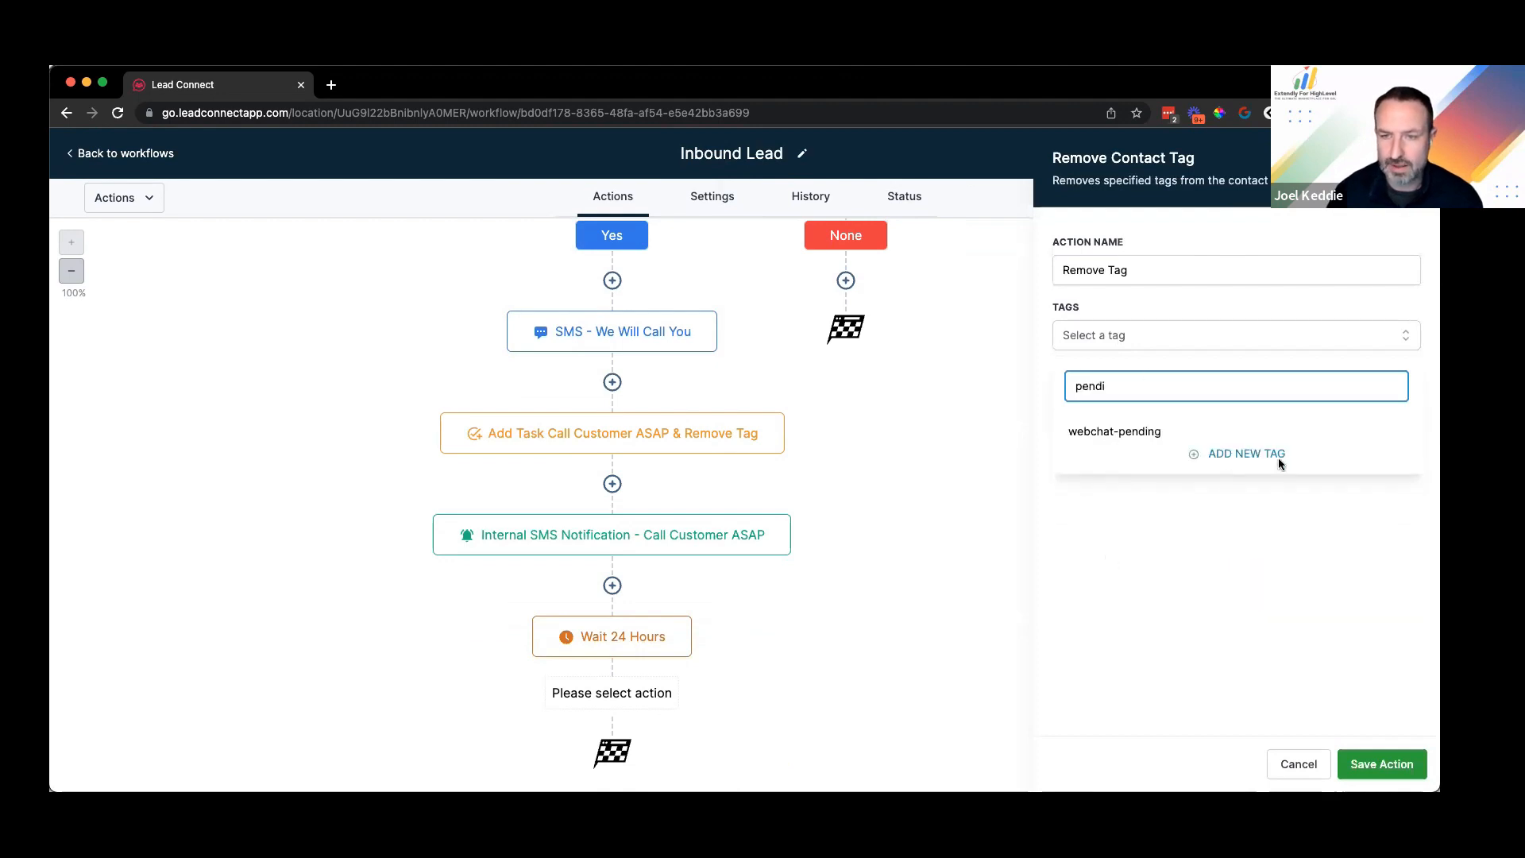
key(Return)
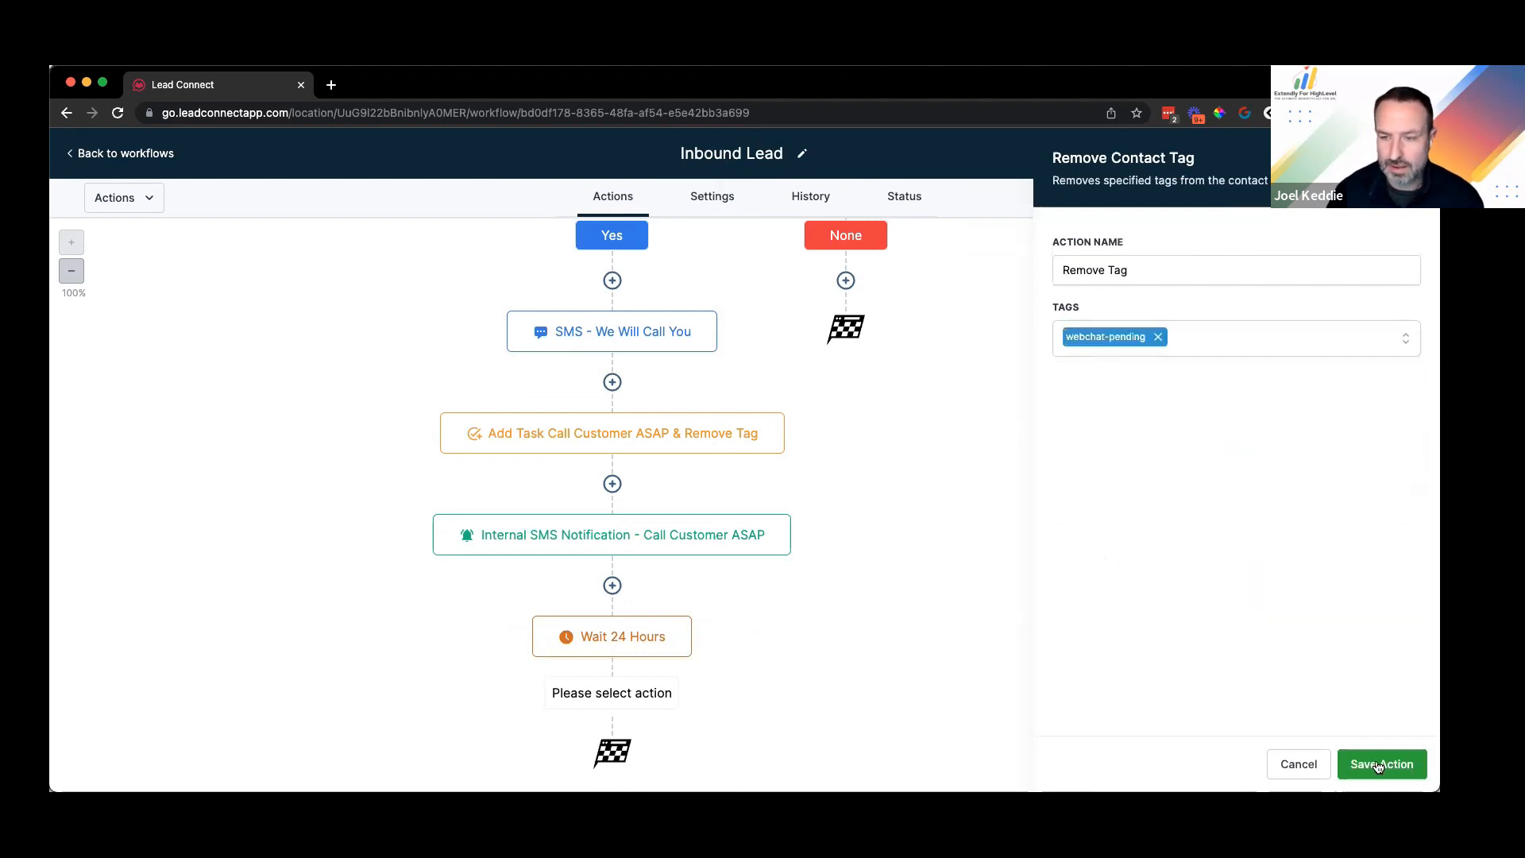
click(1383, 764)
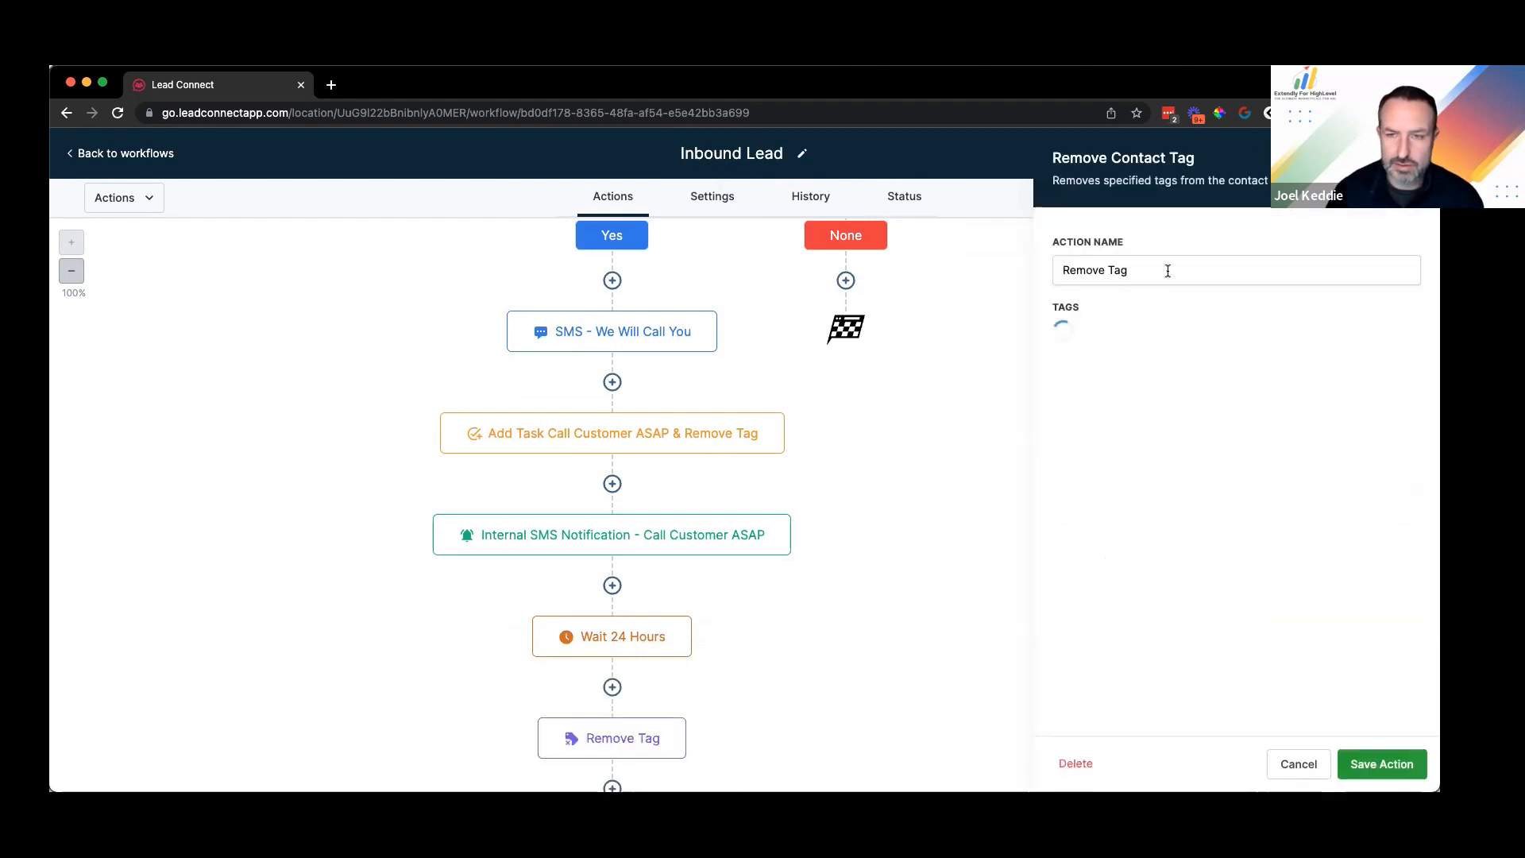
click(1168, 271)
text(webchat p)
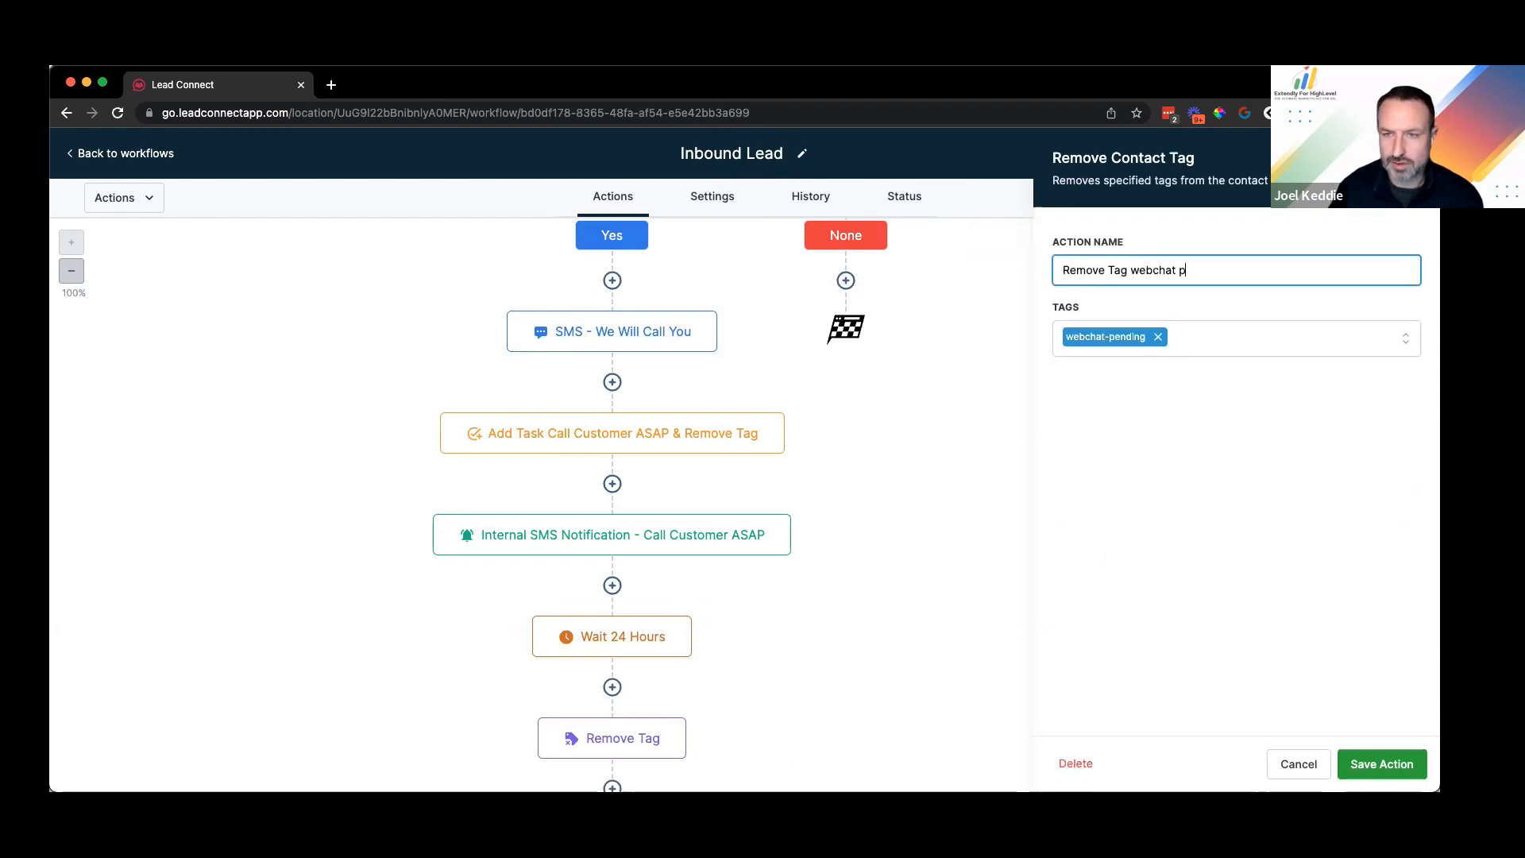
text(ending)
key(Return)
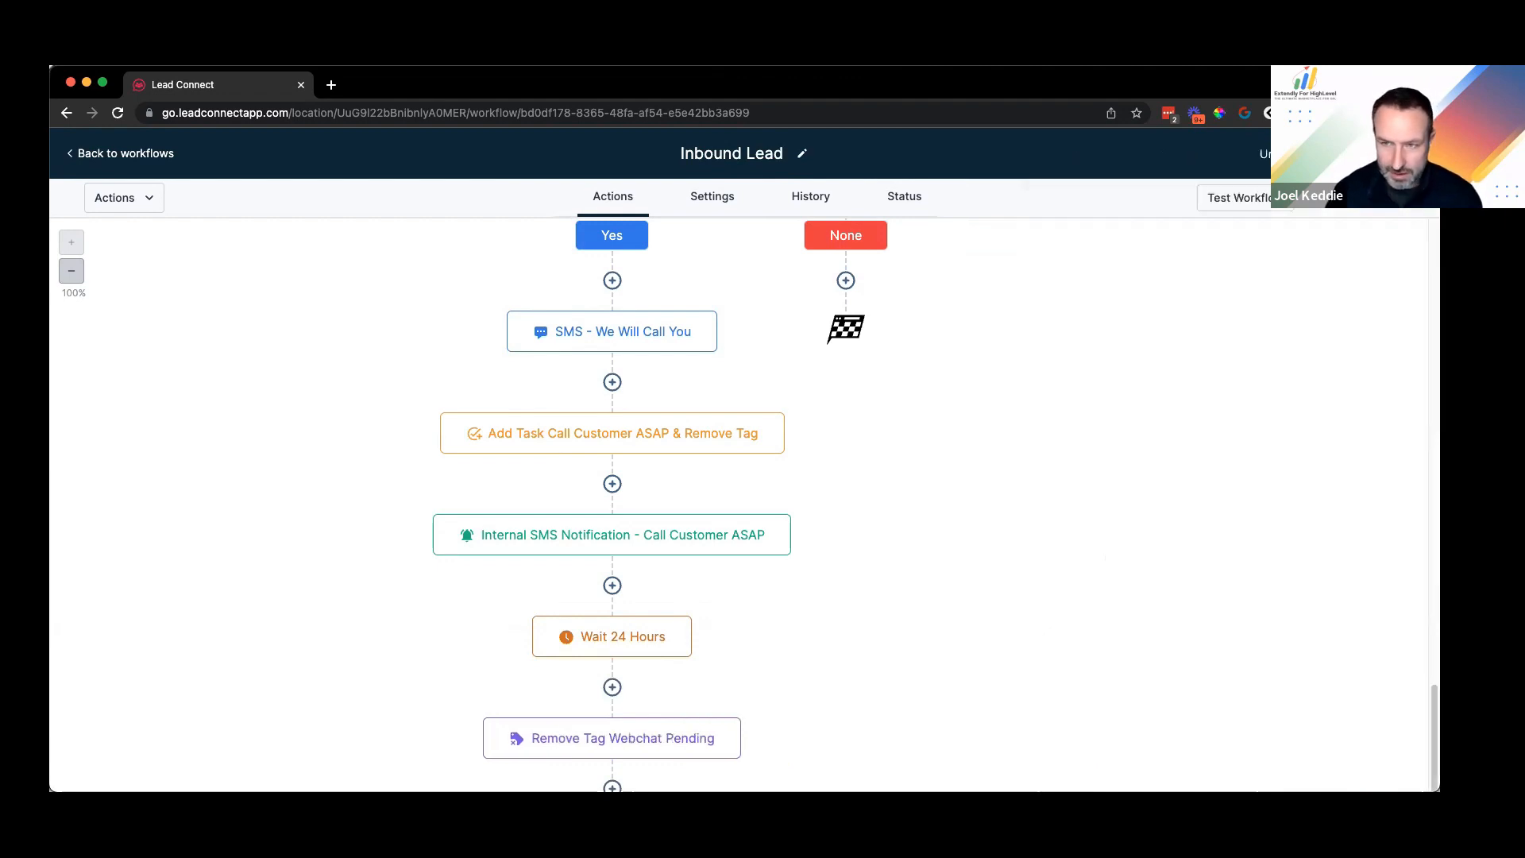
scroll(815, 525, up, 10)
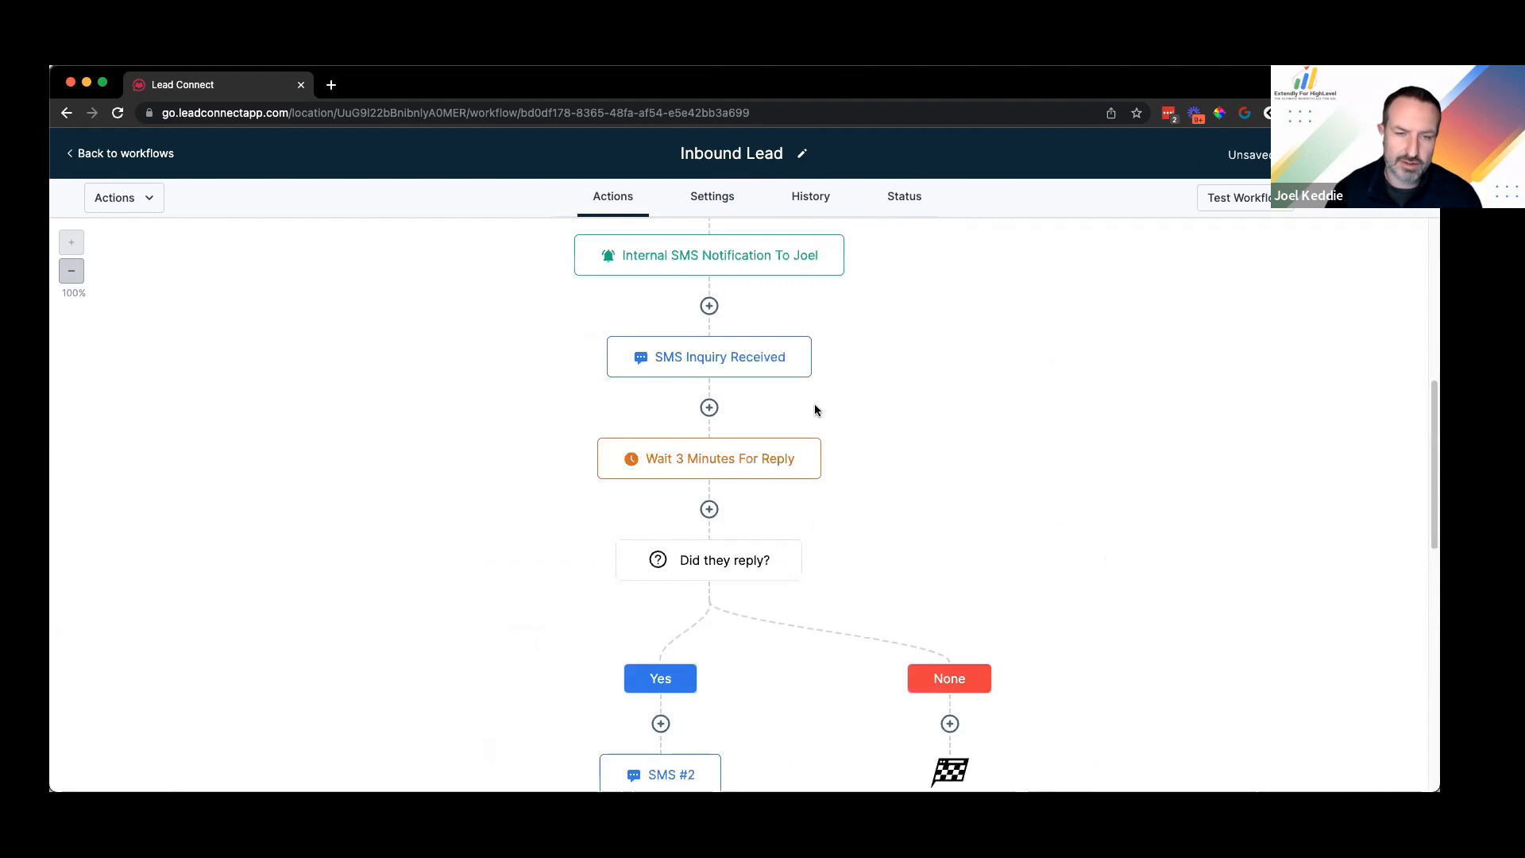
scroll(814, 410, up, 10)
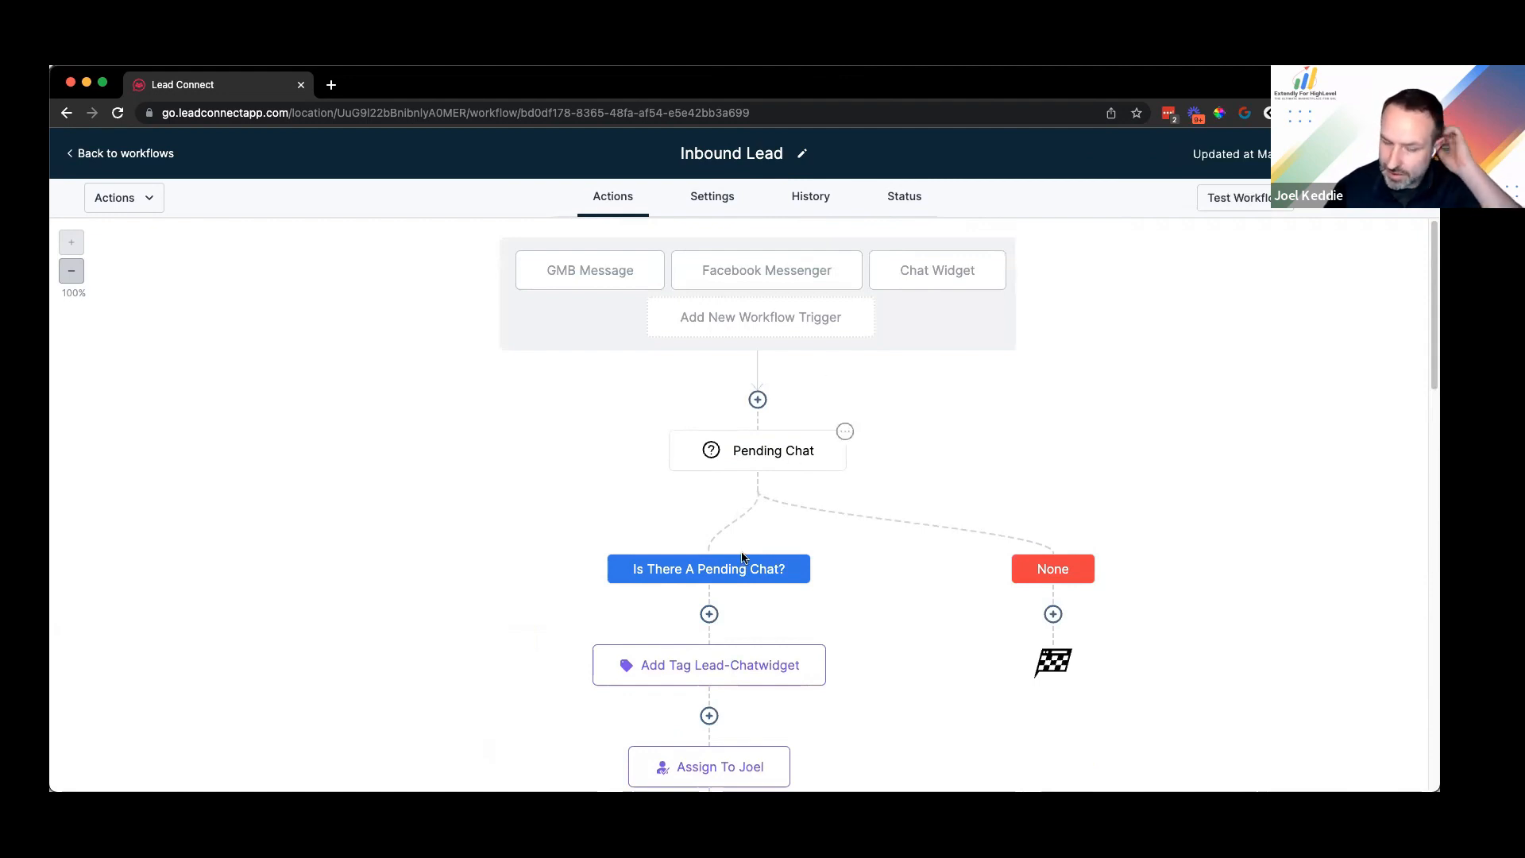
scroll(715, 564, down, 10)
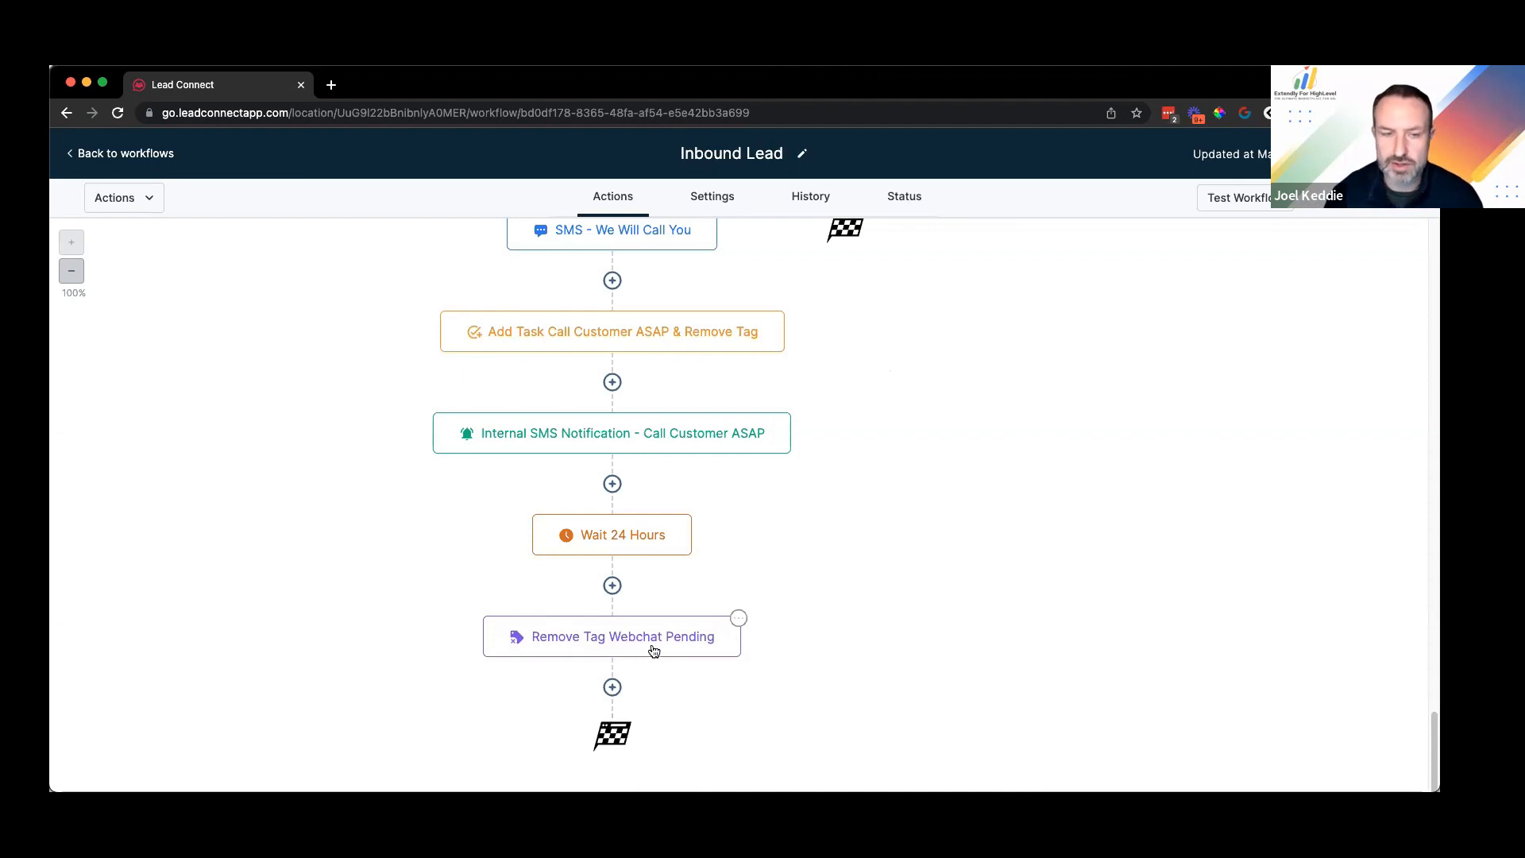
scroll(594, 546, up, 1)
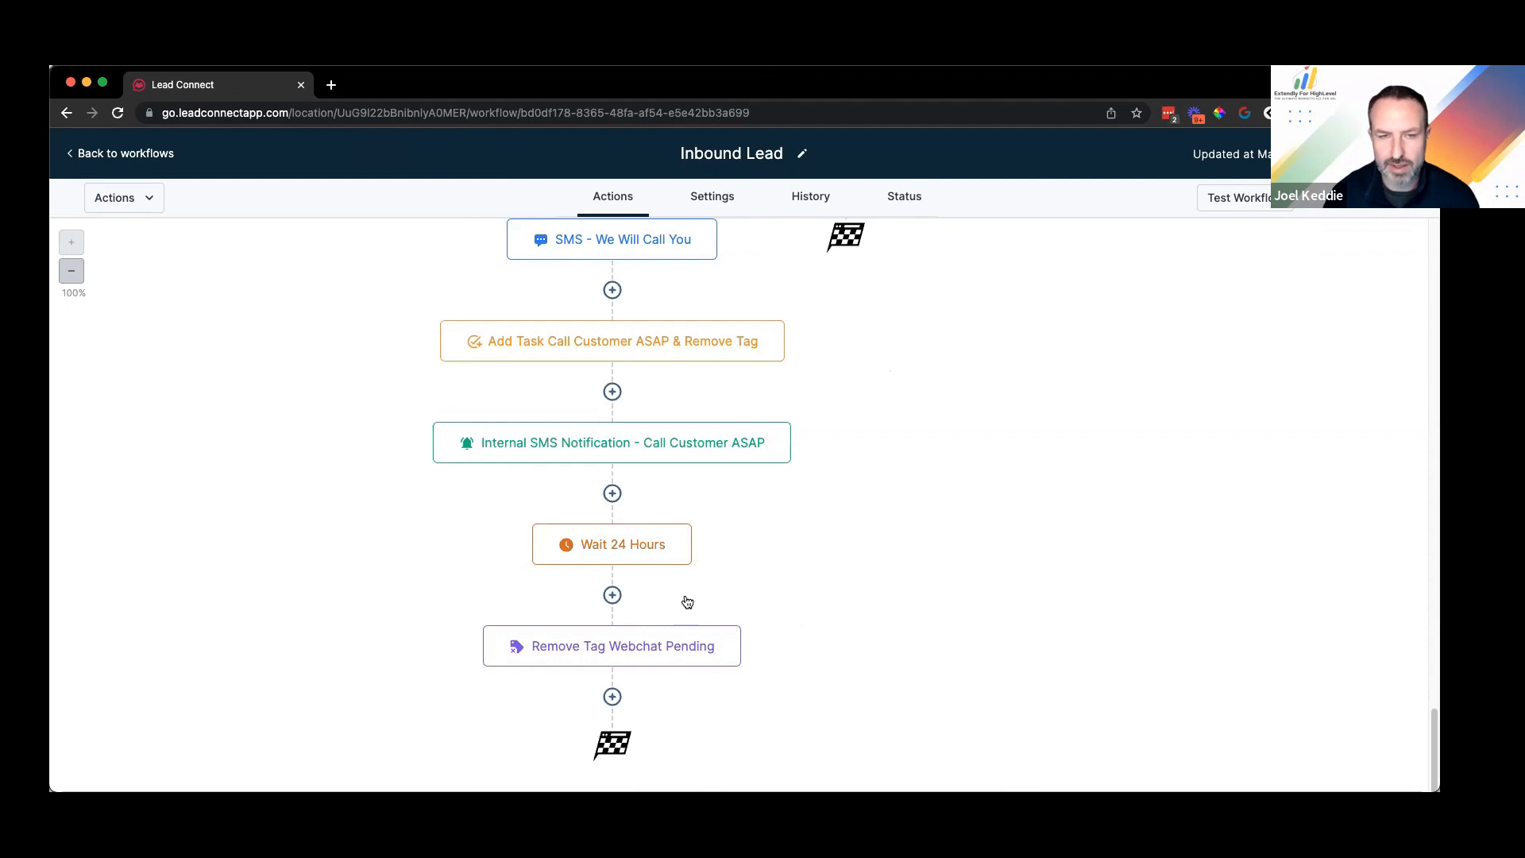
scroll(687, 603, up, 5)
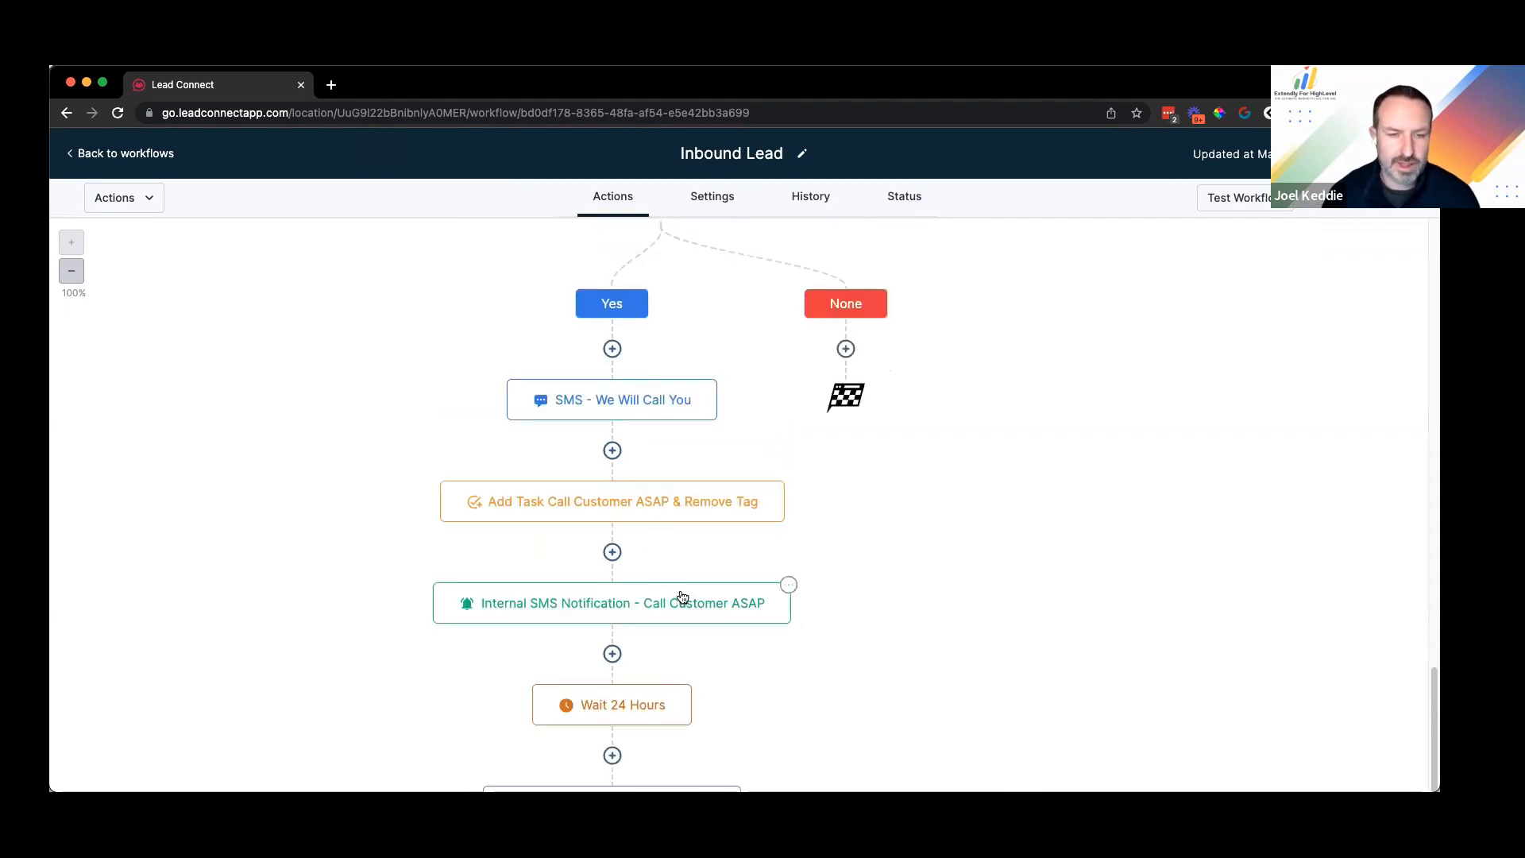
scroll(682, 596, up, 10)
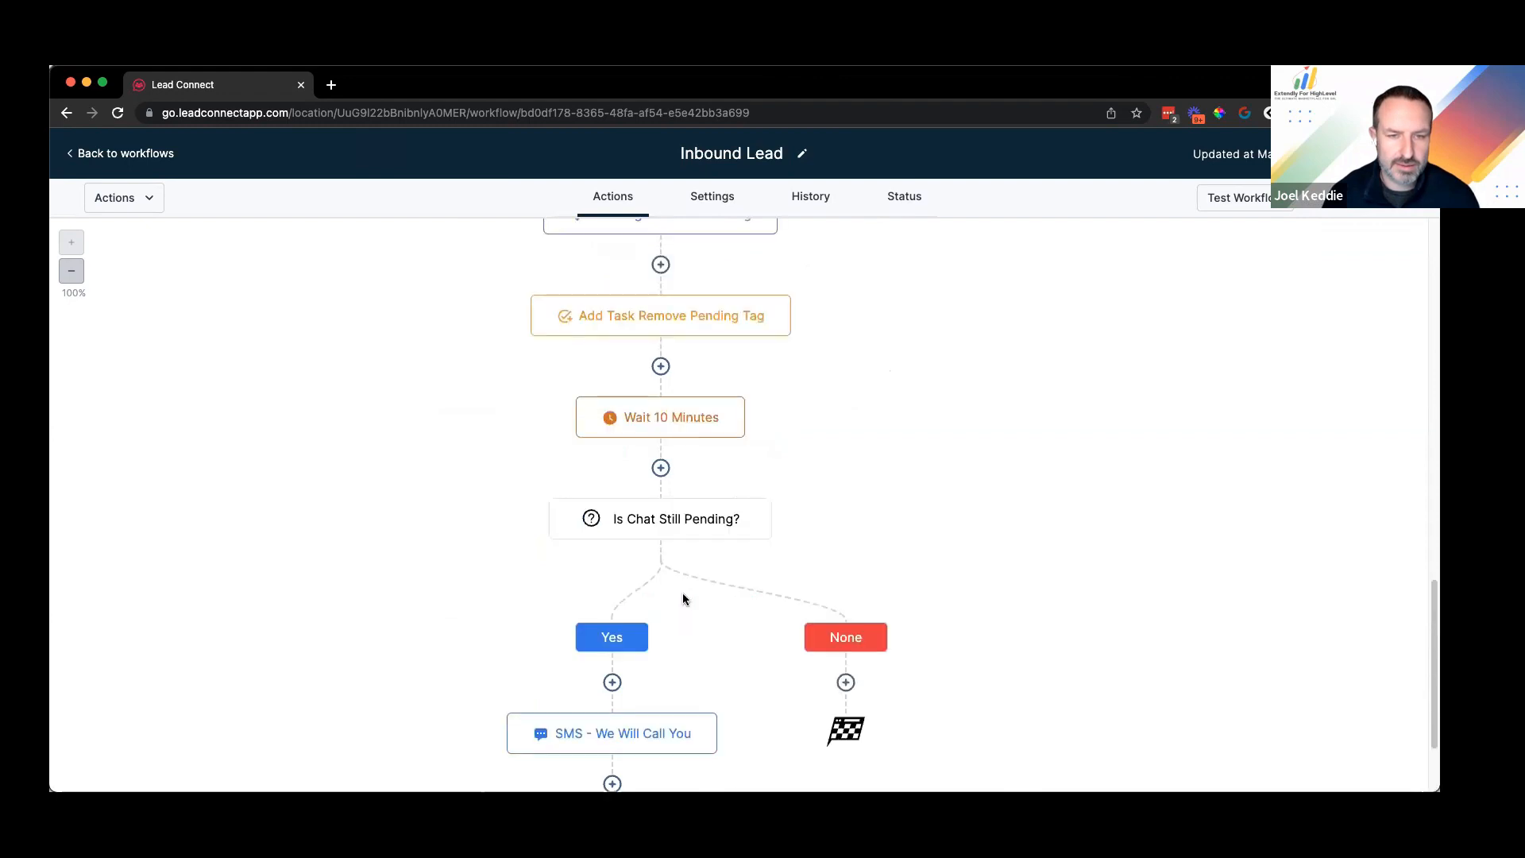
scroll(684, 598, up, 15)
scroll(683, 598, up, 20)
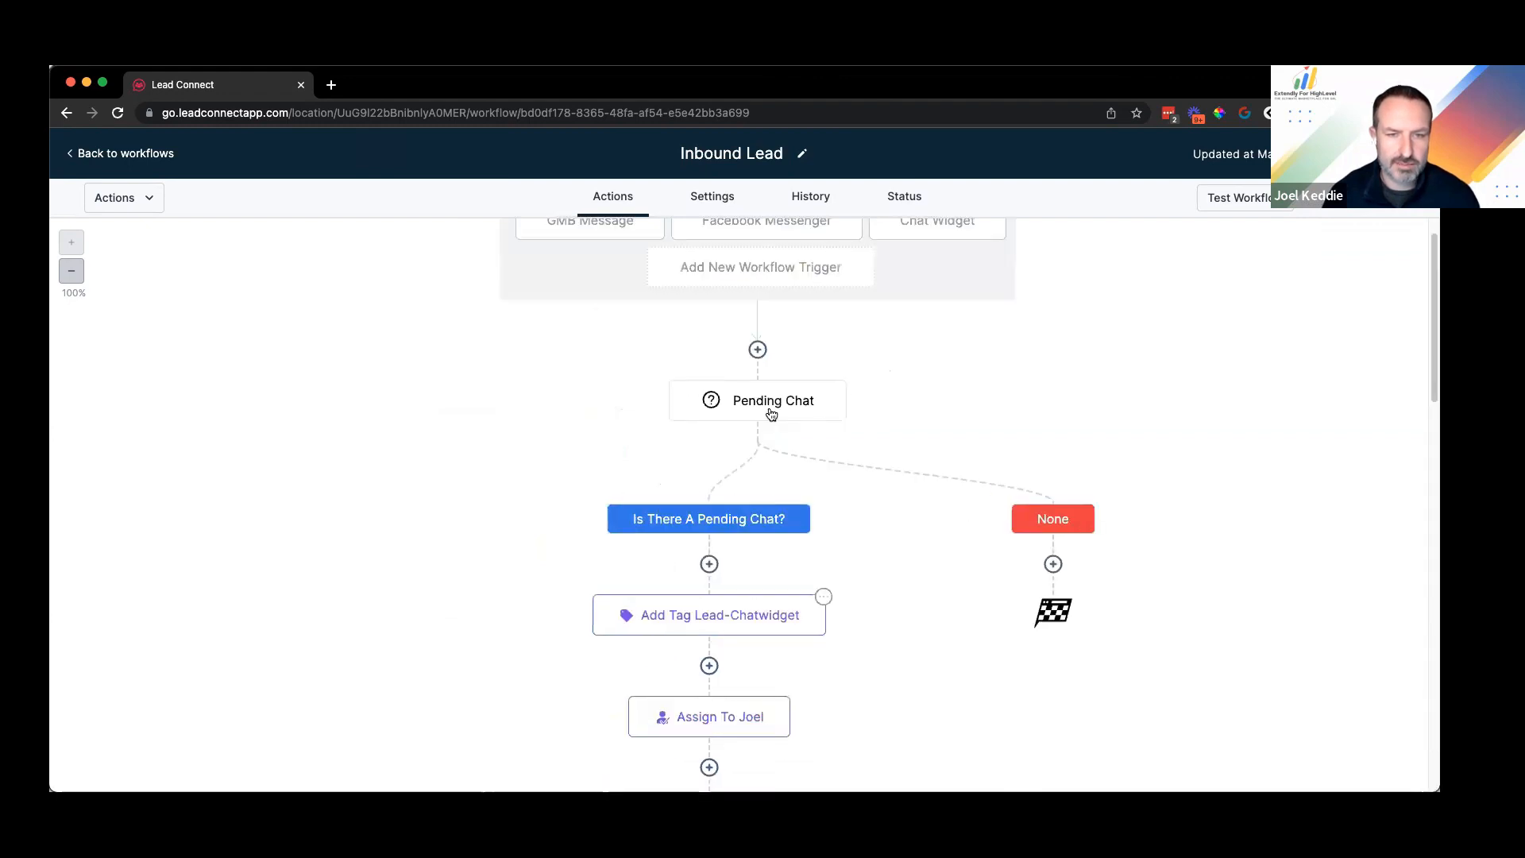
scroll(770, 409, down, 14)
scroll(770, 449, down, 15)
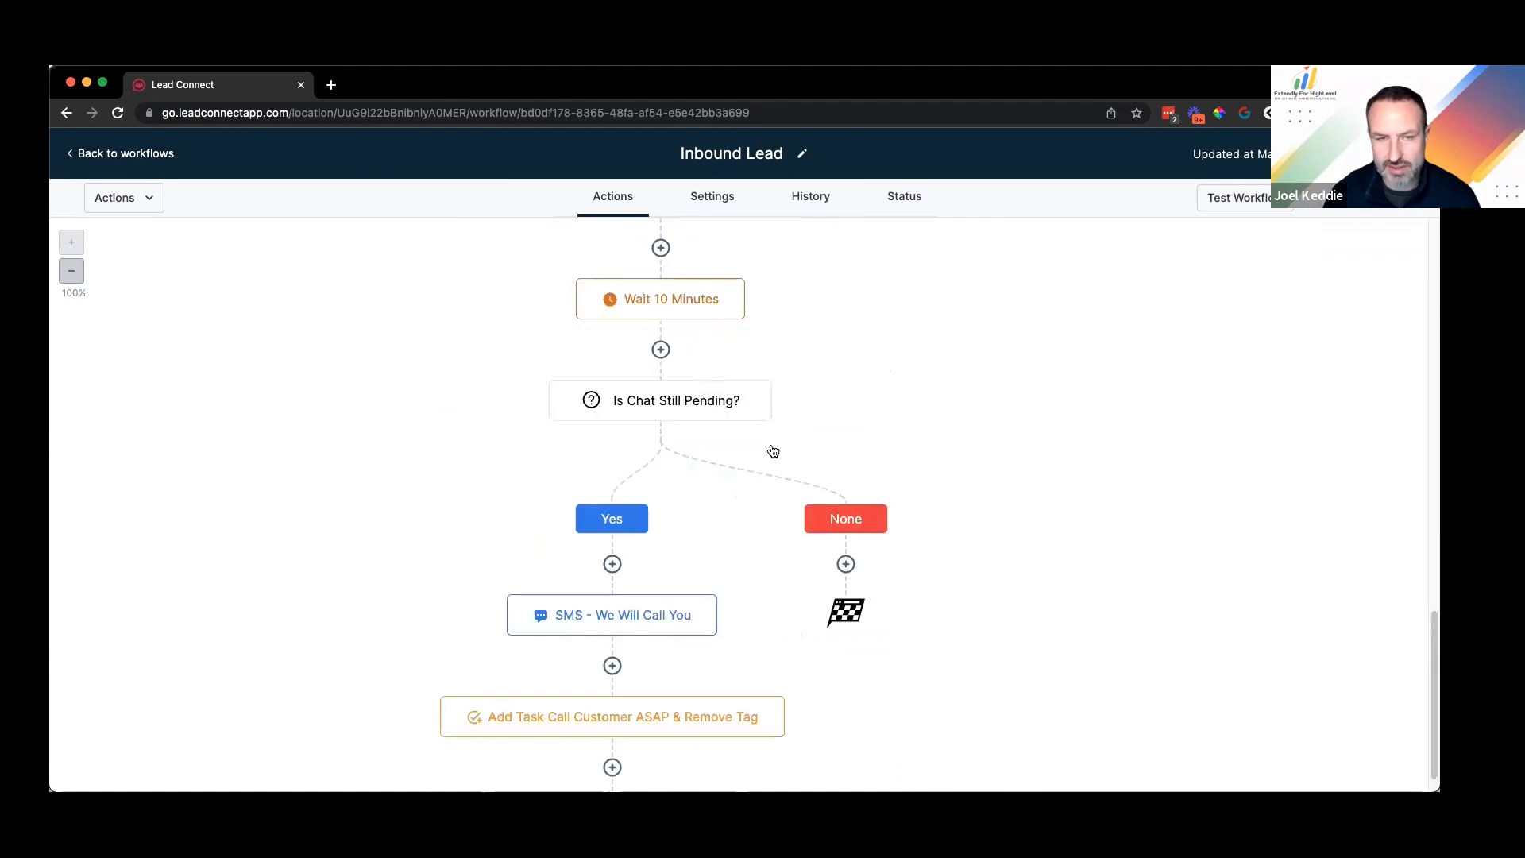
scroll(773, 452, down, 5)
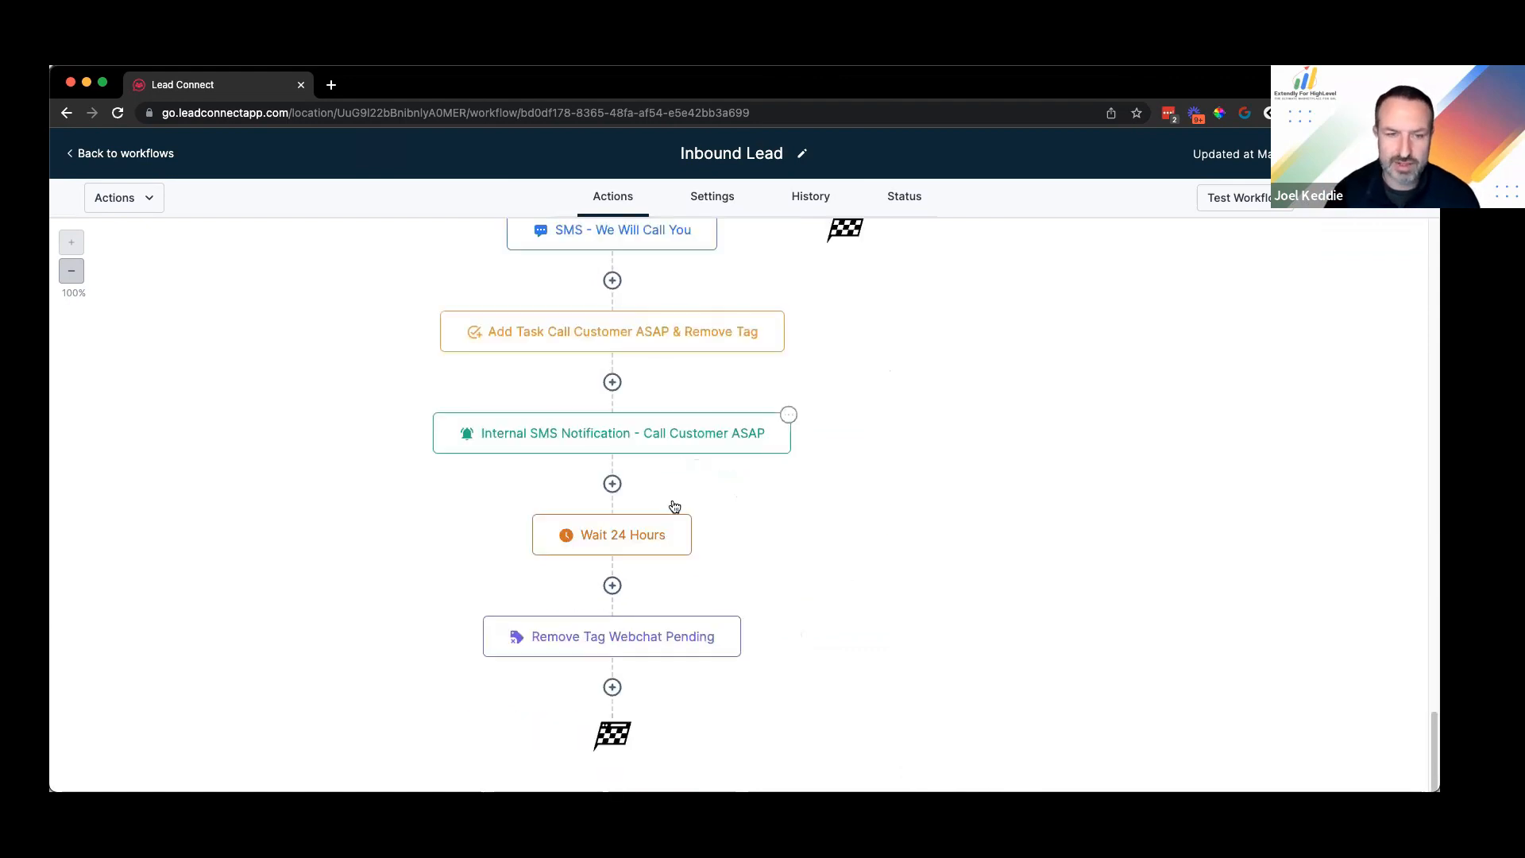
scroll(646, 513, up, 3)
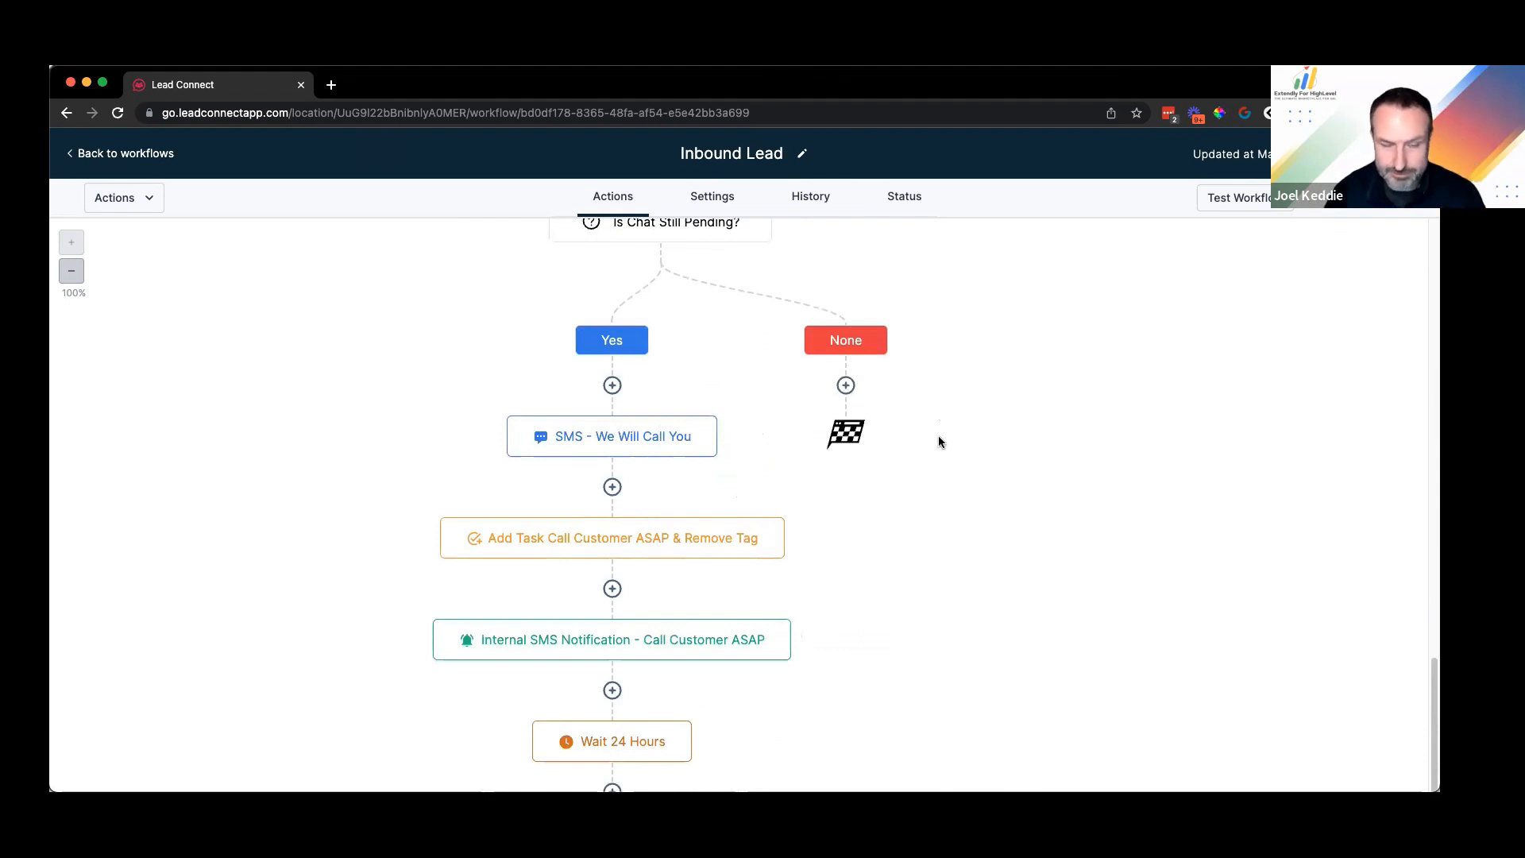
scroll(628, 586, up, 5)
scroll(649, 576, up, 4)
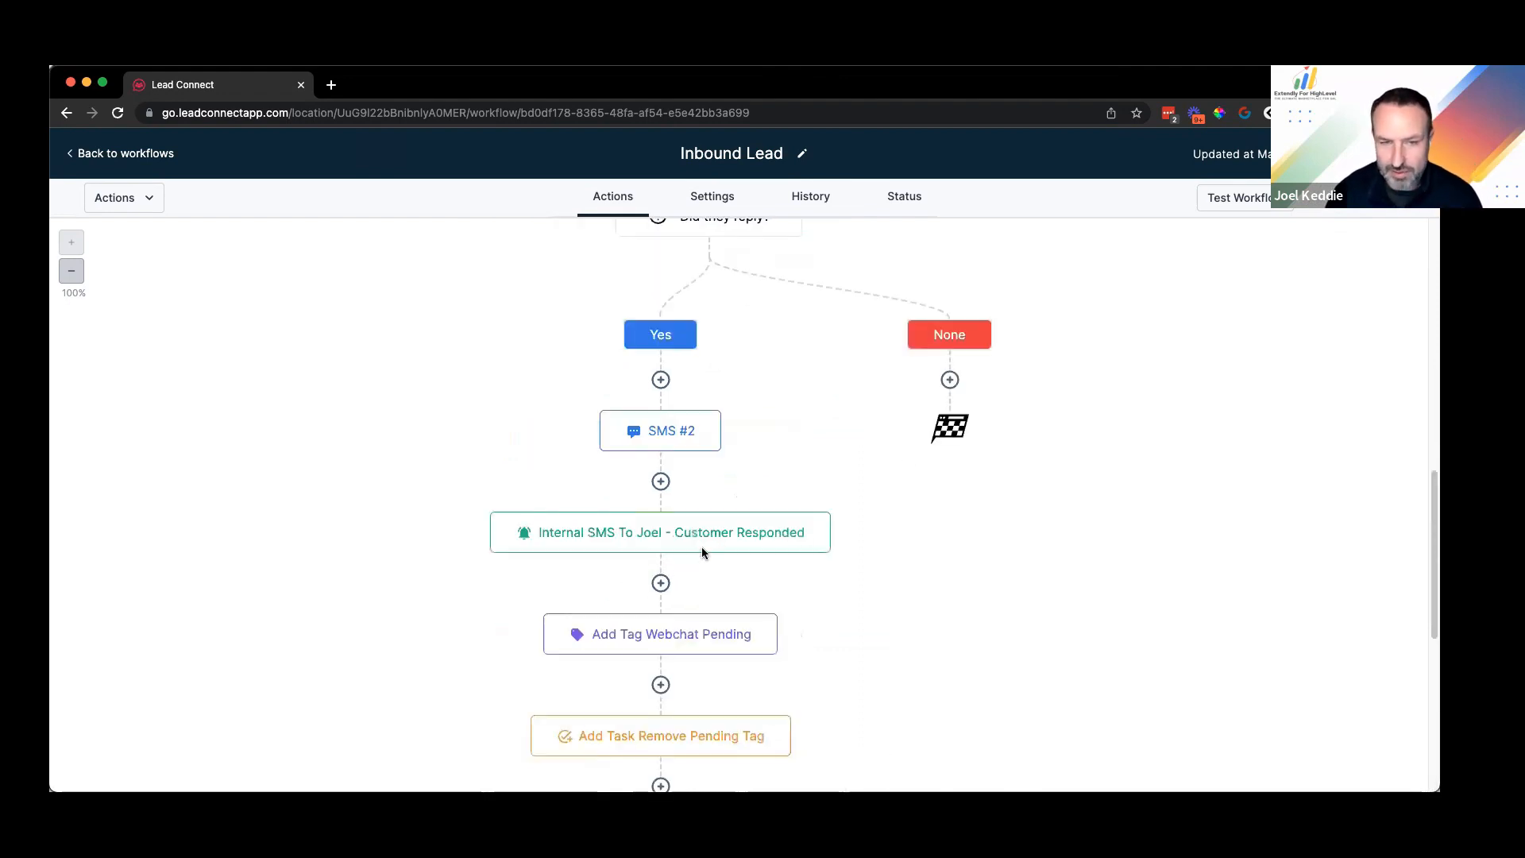
scroll(741, 527, up, 4)
scroll(746, 439, up, 2)
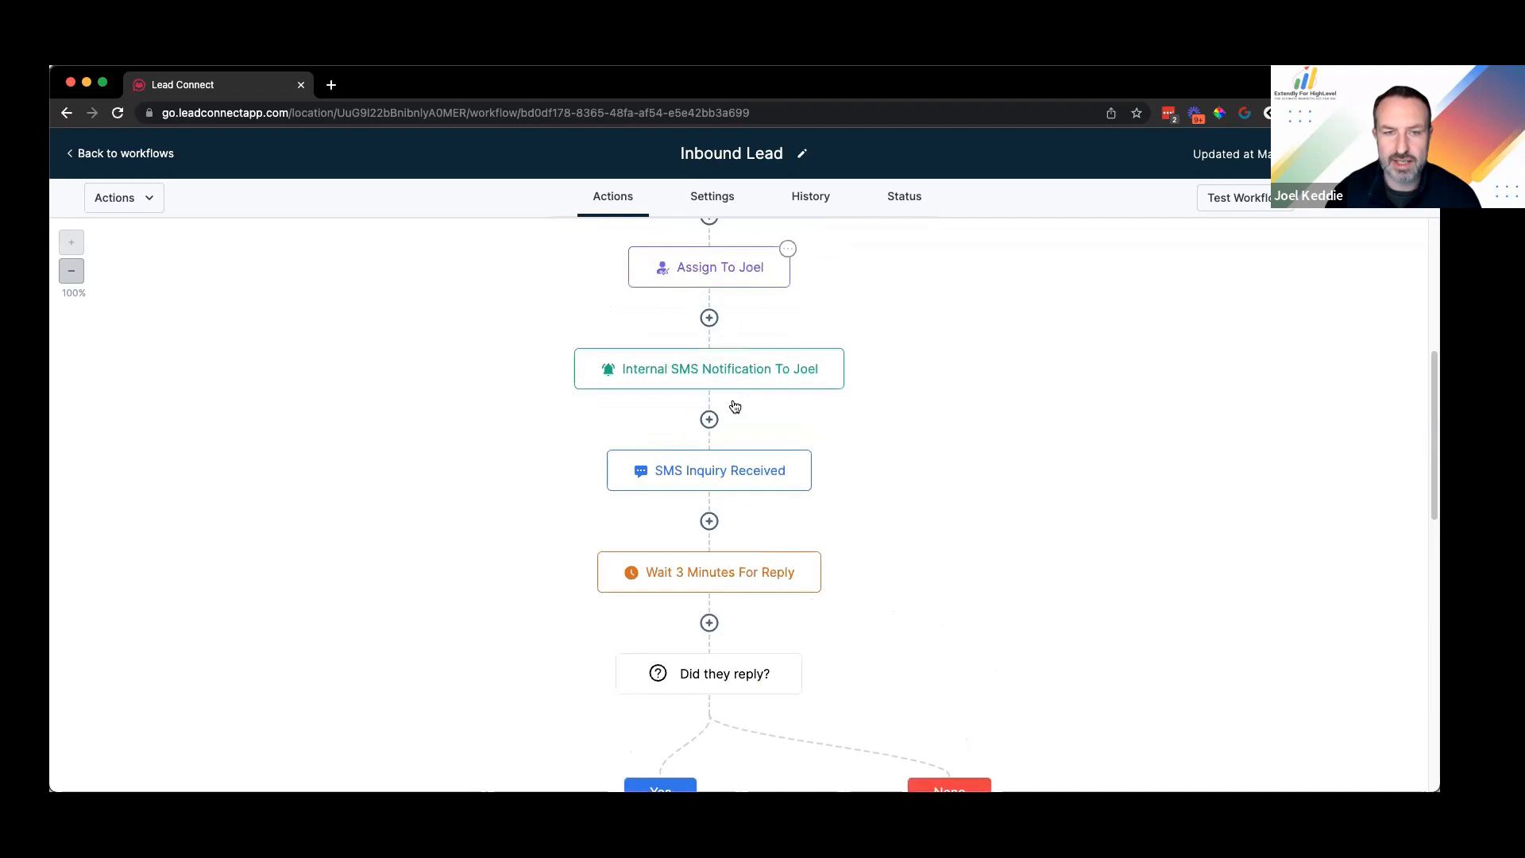
scroll(727, 511, up, 2)
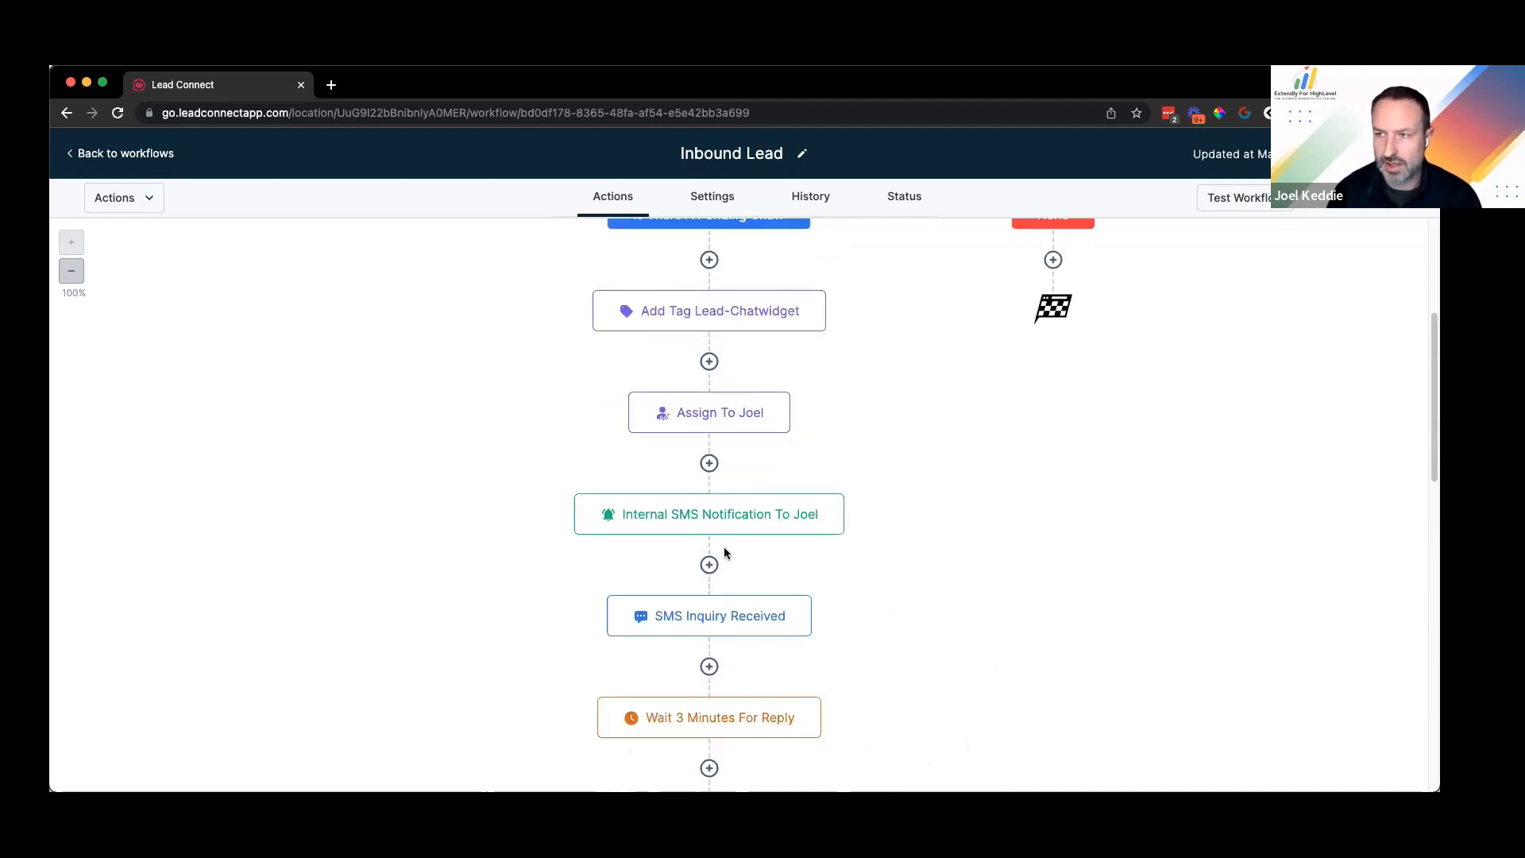
scroll(869, 473, up, 3)
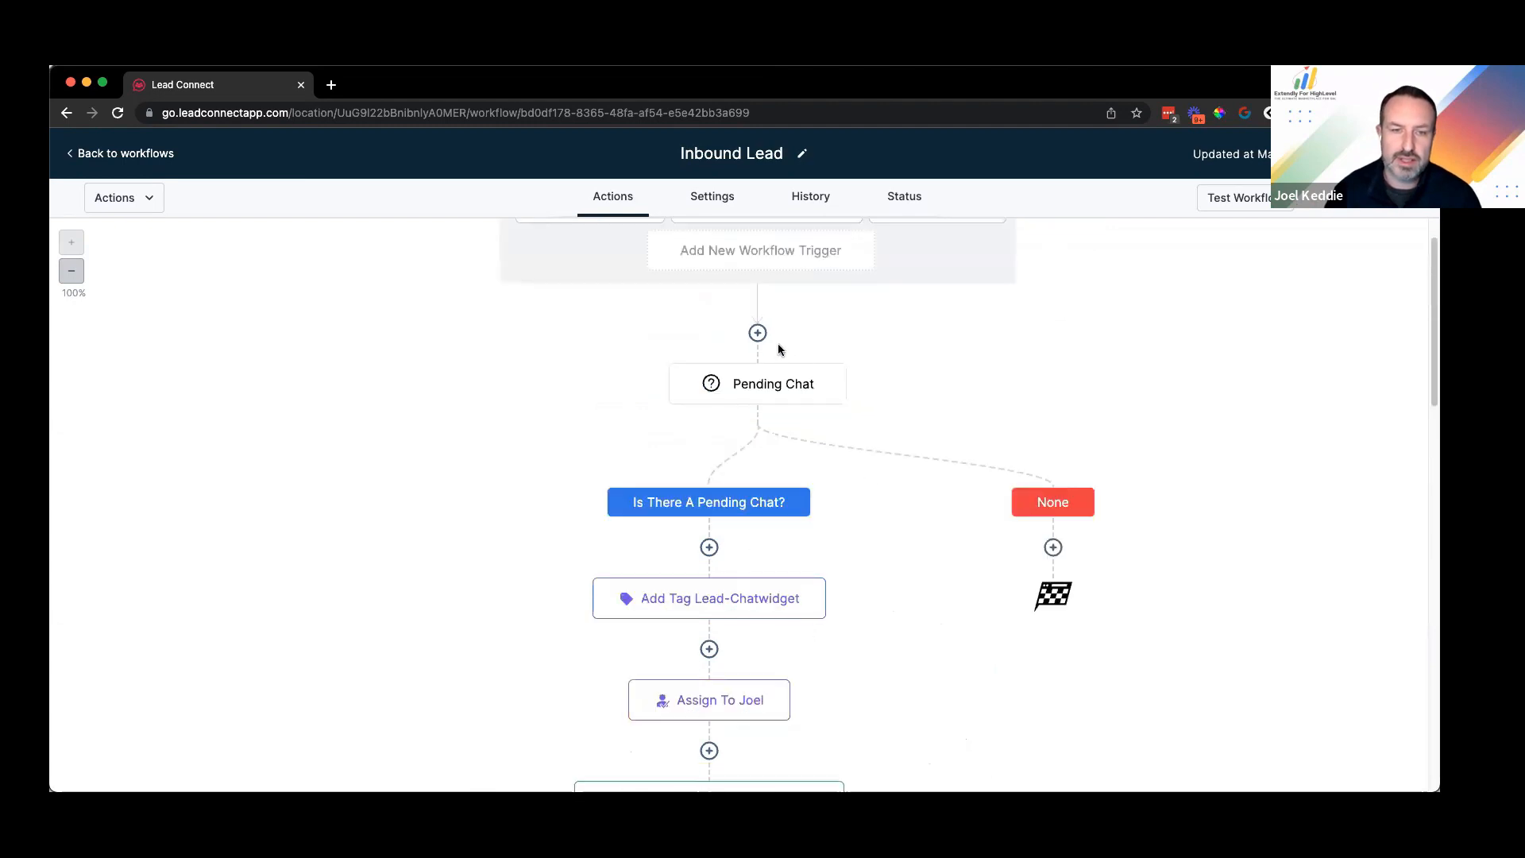
scroll(758, 340, up, 1)
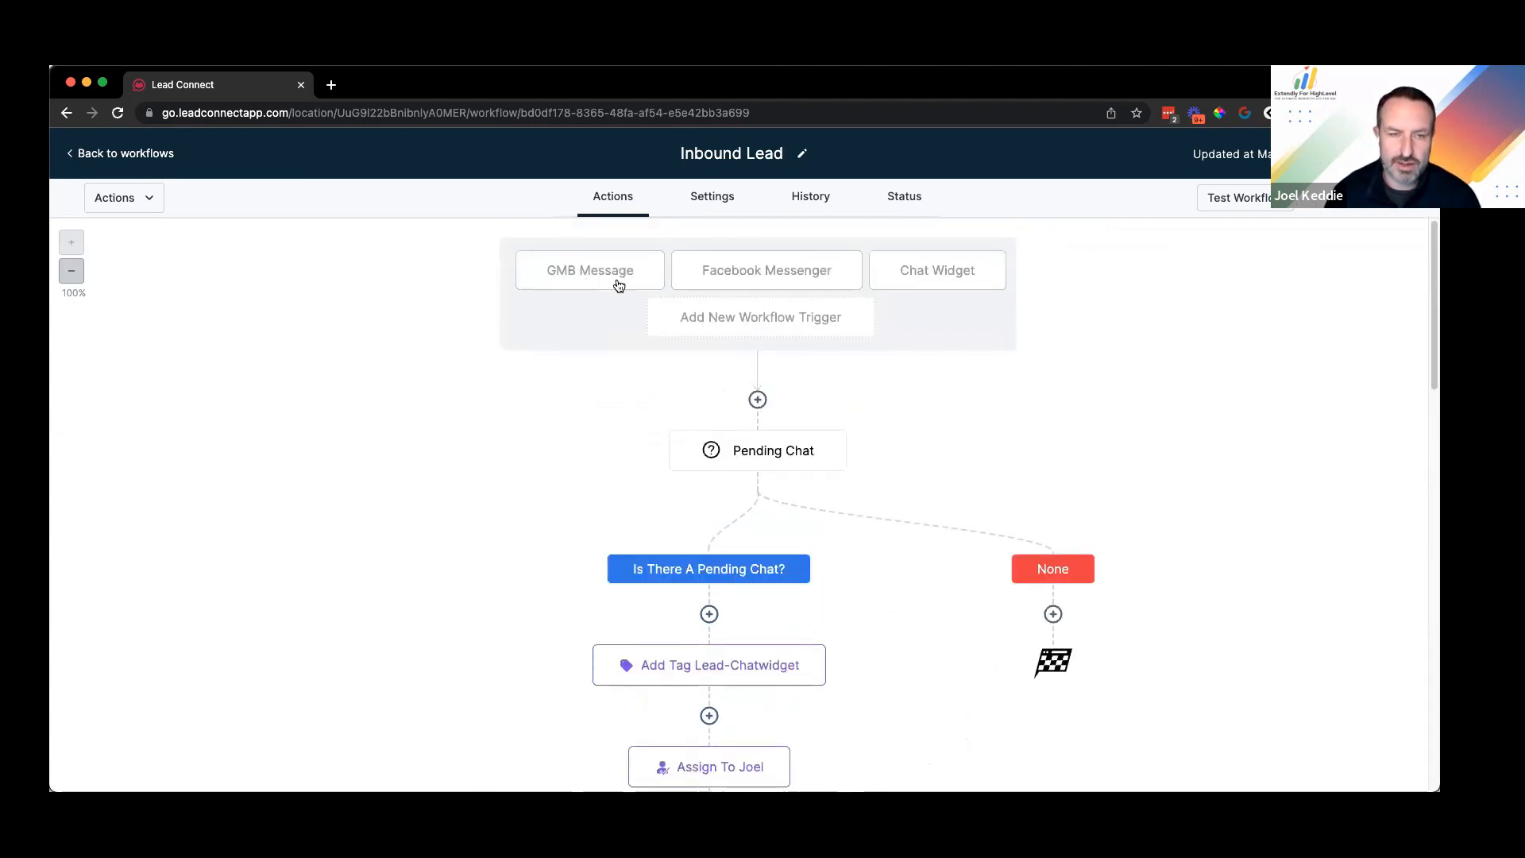
Step: Insert an If / Else condition named 'Reply Channel' whose first branch, GMB Message, matches the GMB Message trigger
click(757, 401)
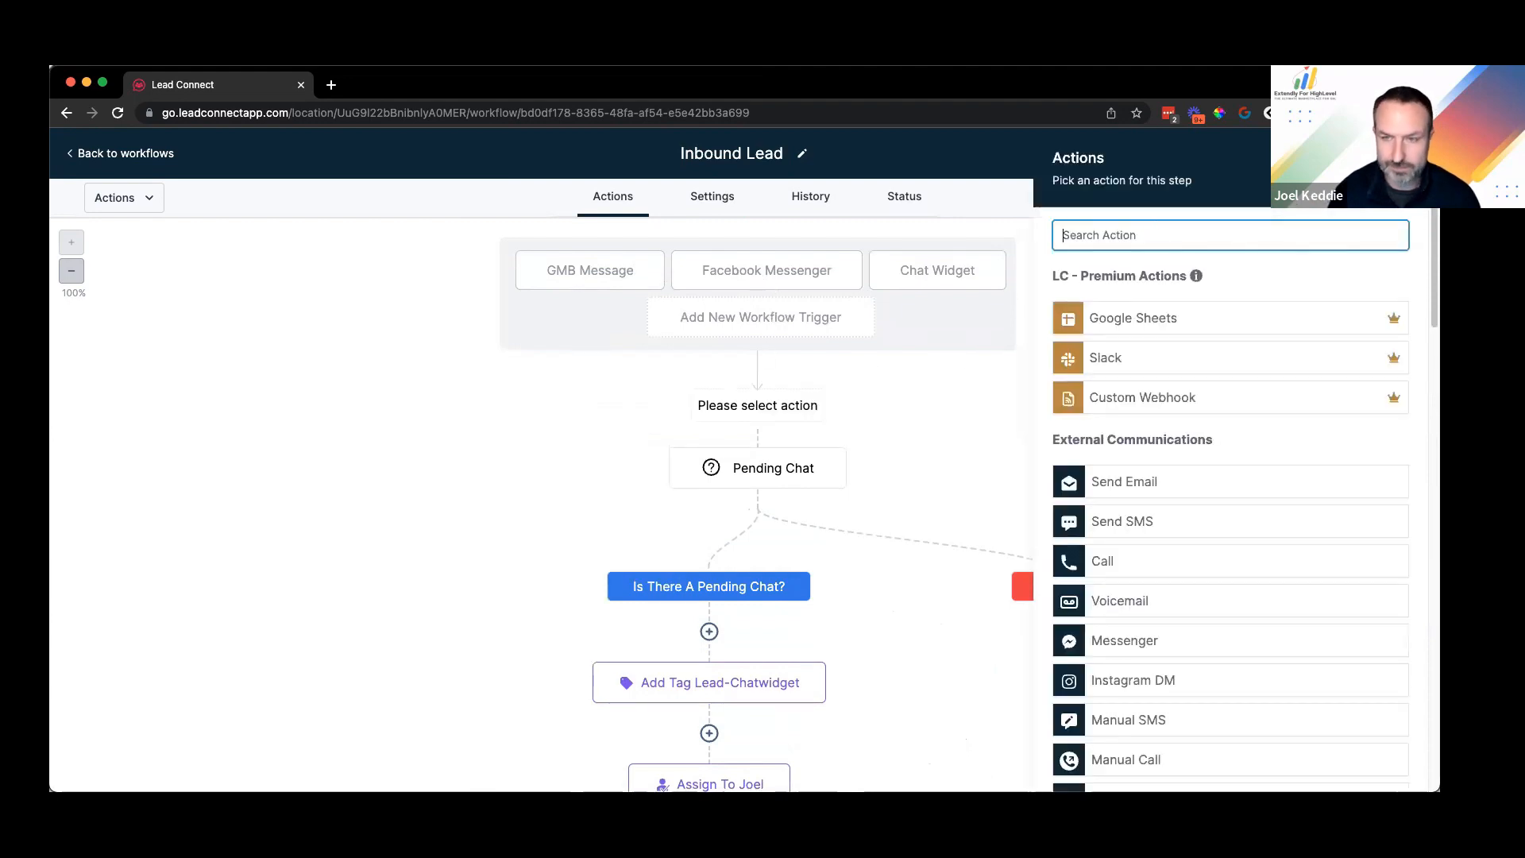
text(if)
click(1180, 348)
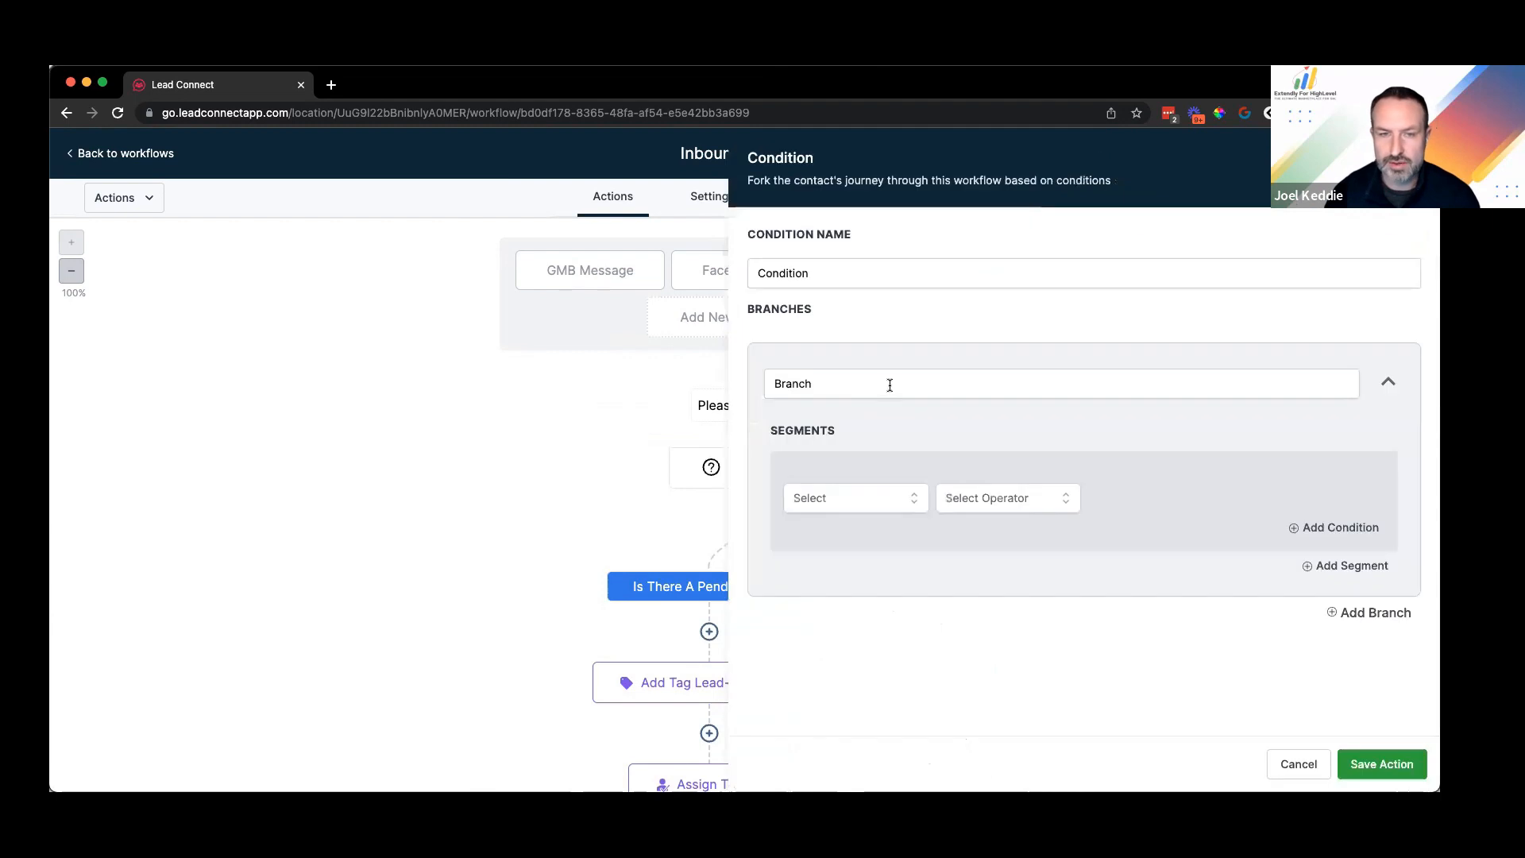
double_click(836, 279)
text(REply)
key(super+a)
text(Reply Channel)
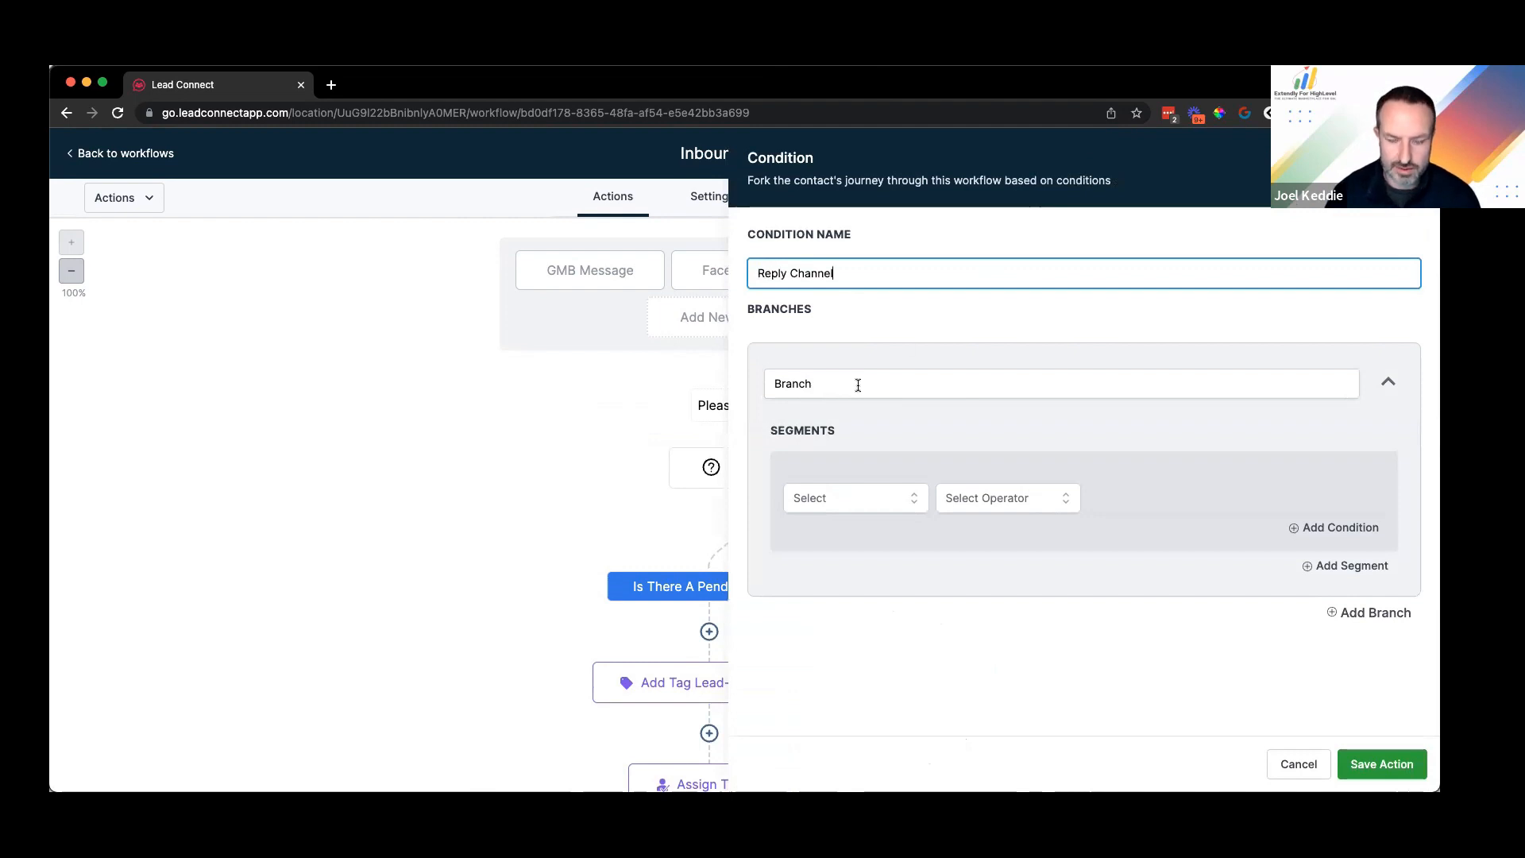
key(Tab)
text(GMB M)
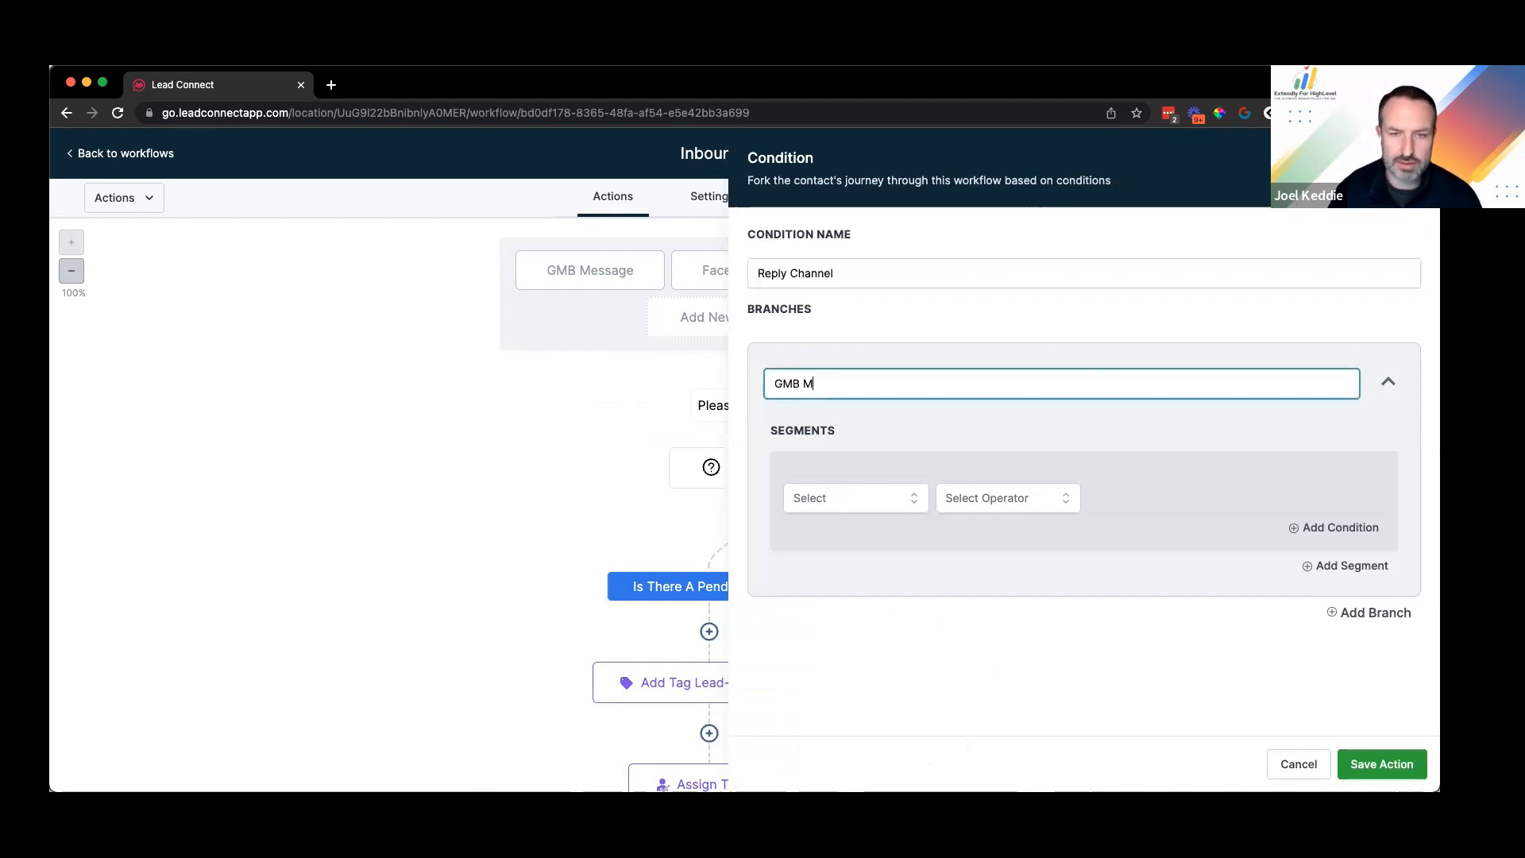
text(essage)
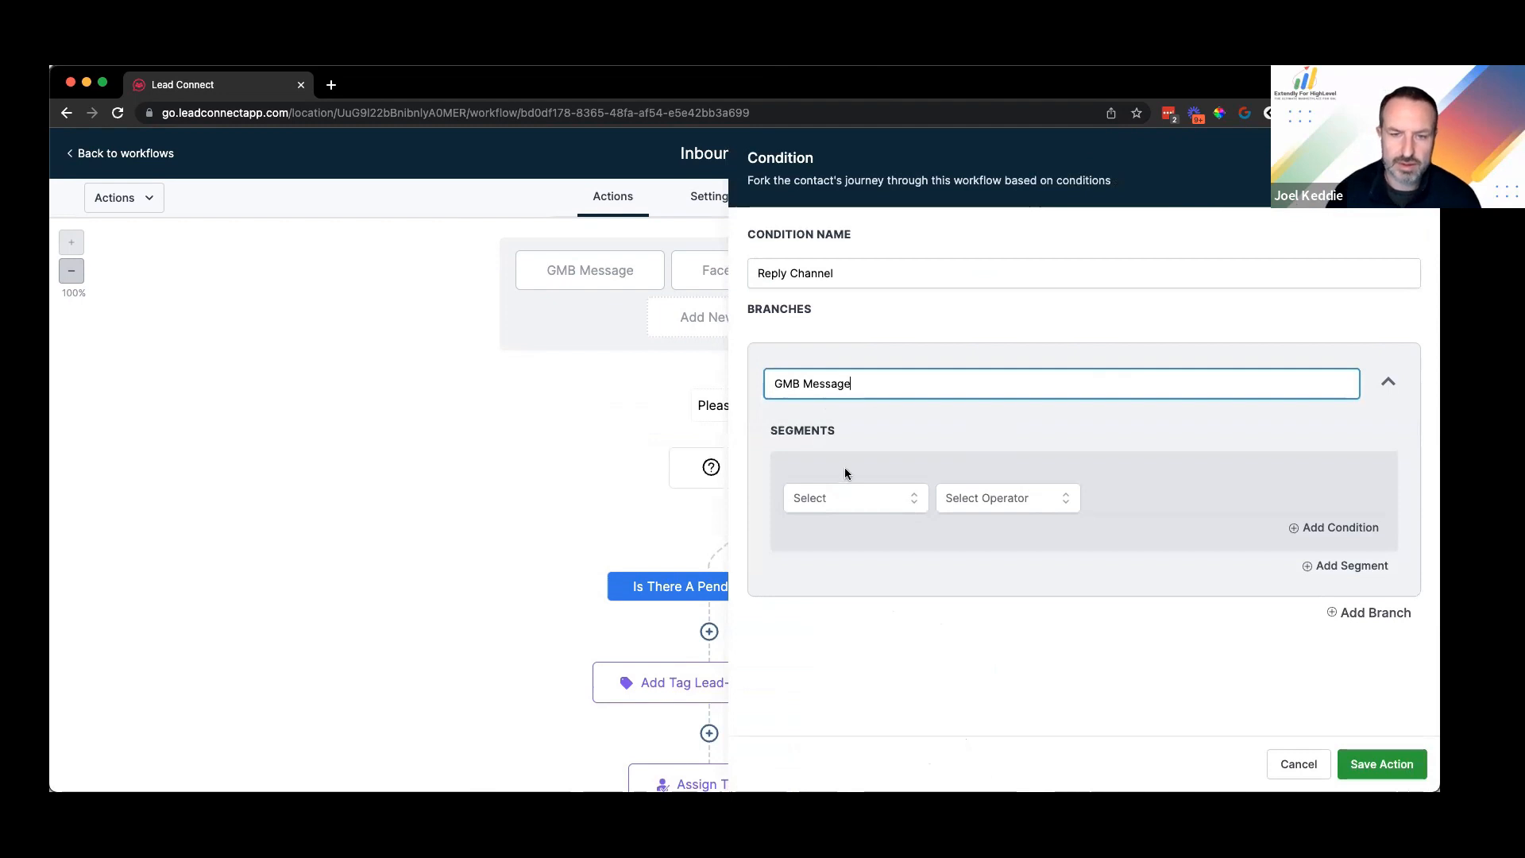
click(856, 498)
scroll(850, 627, down, 1)
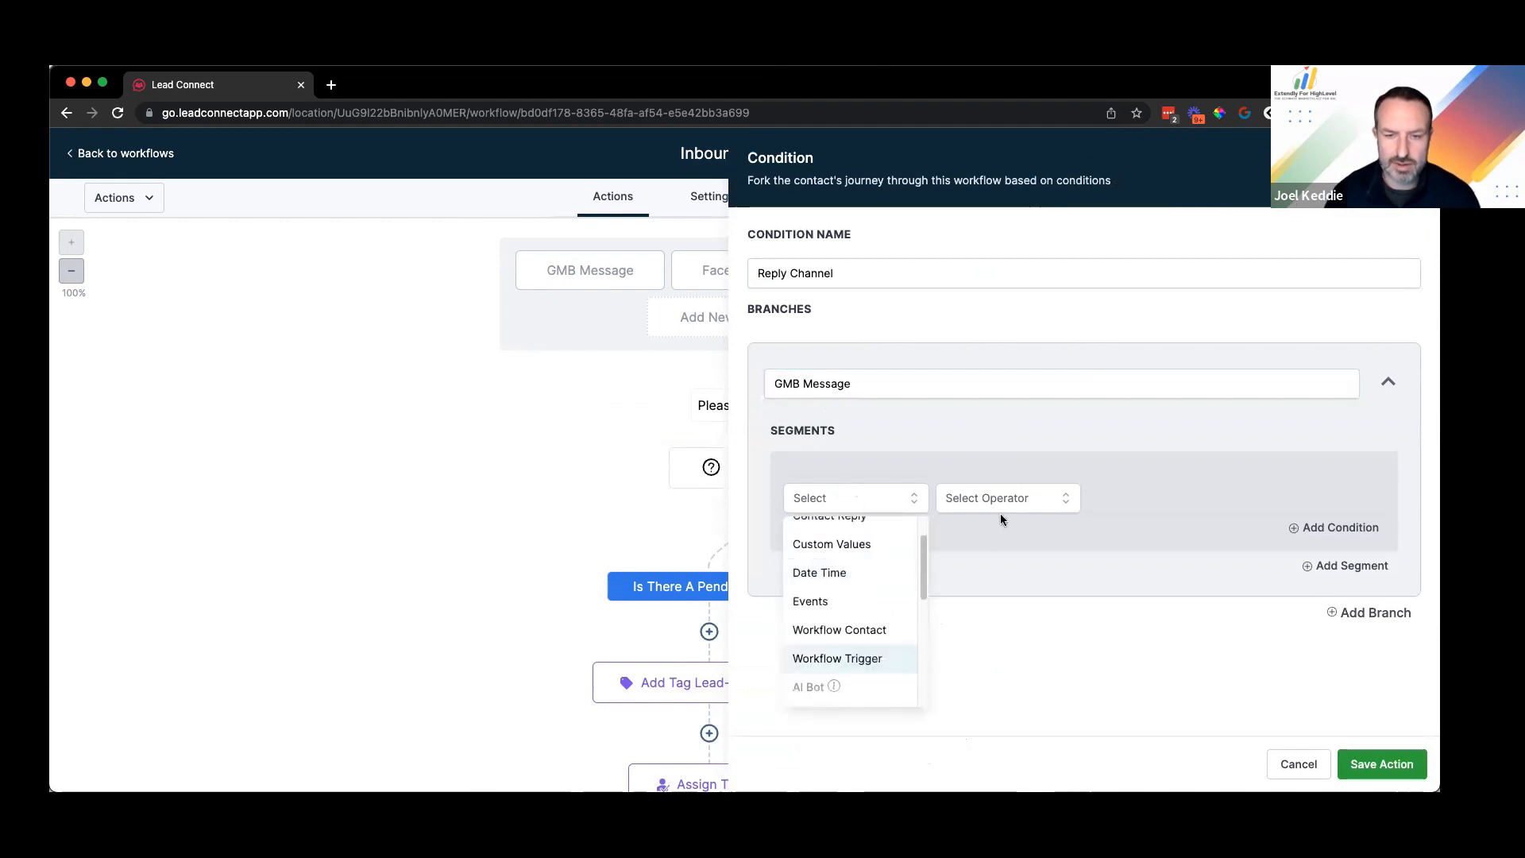
click(1180, 507)
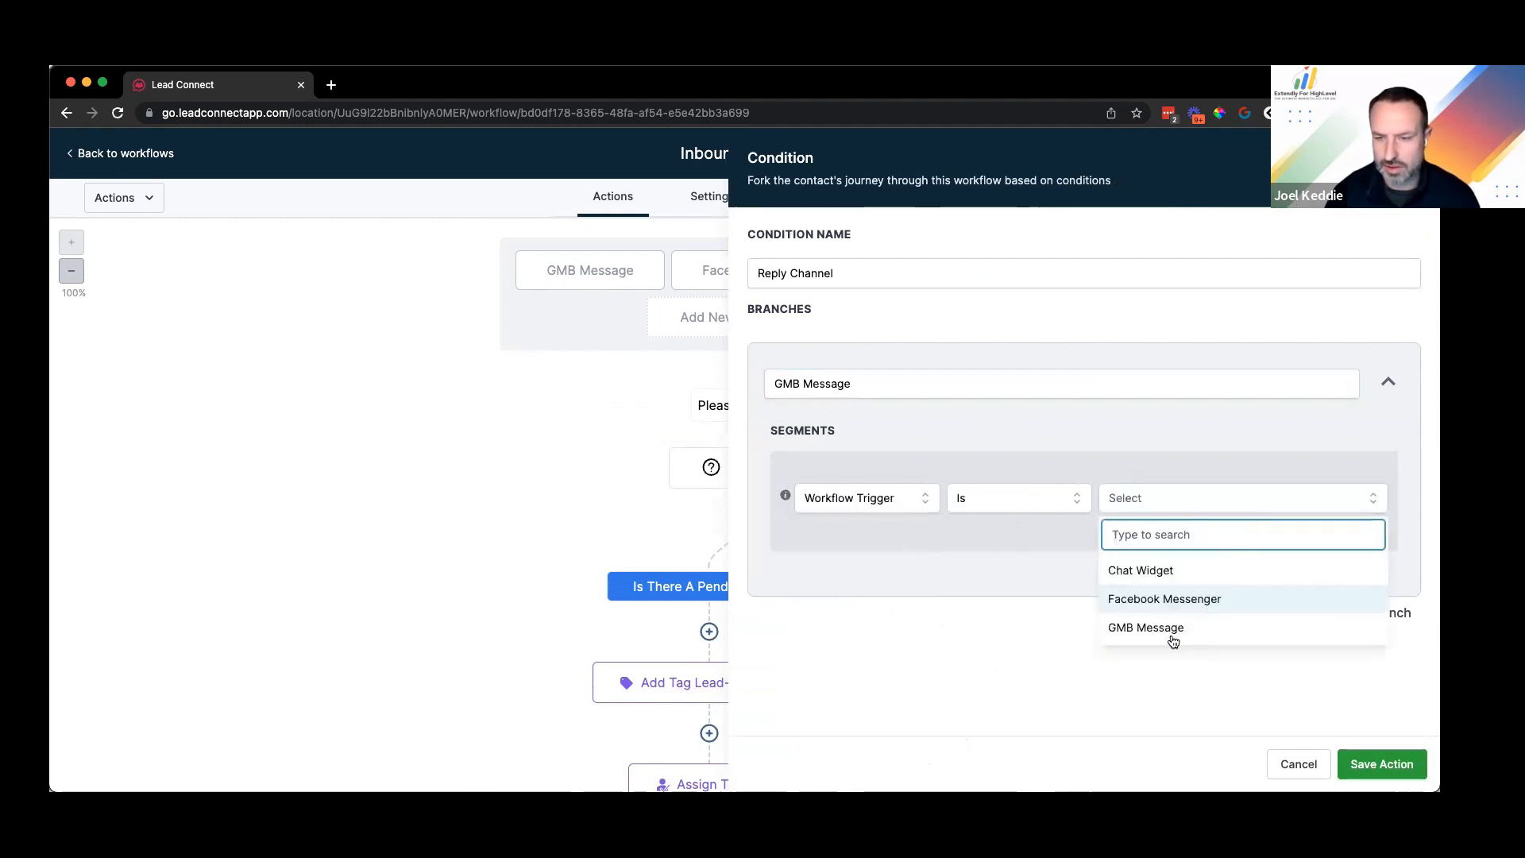
click(1160, 626)
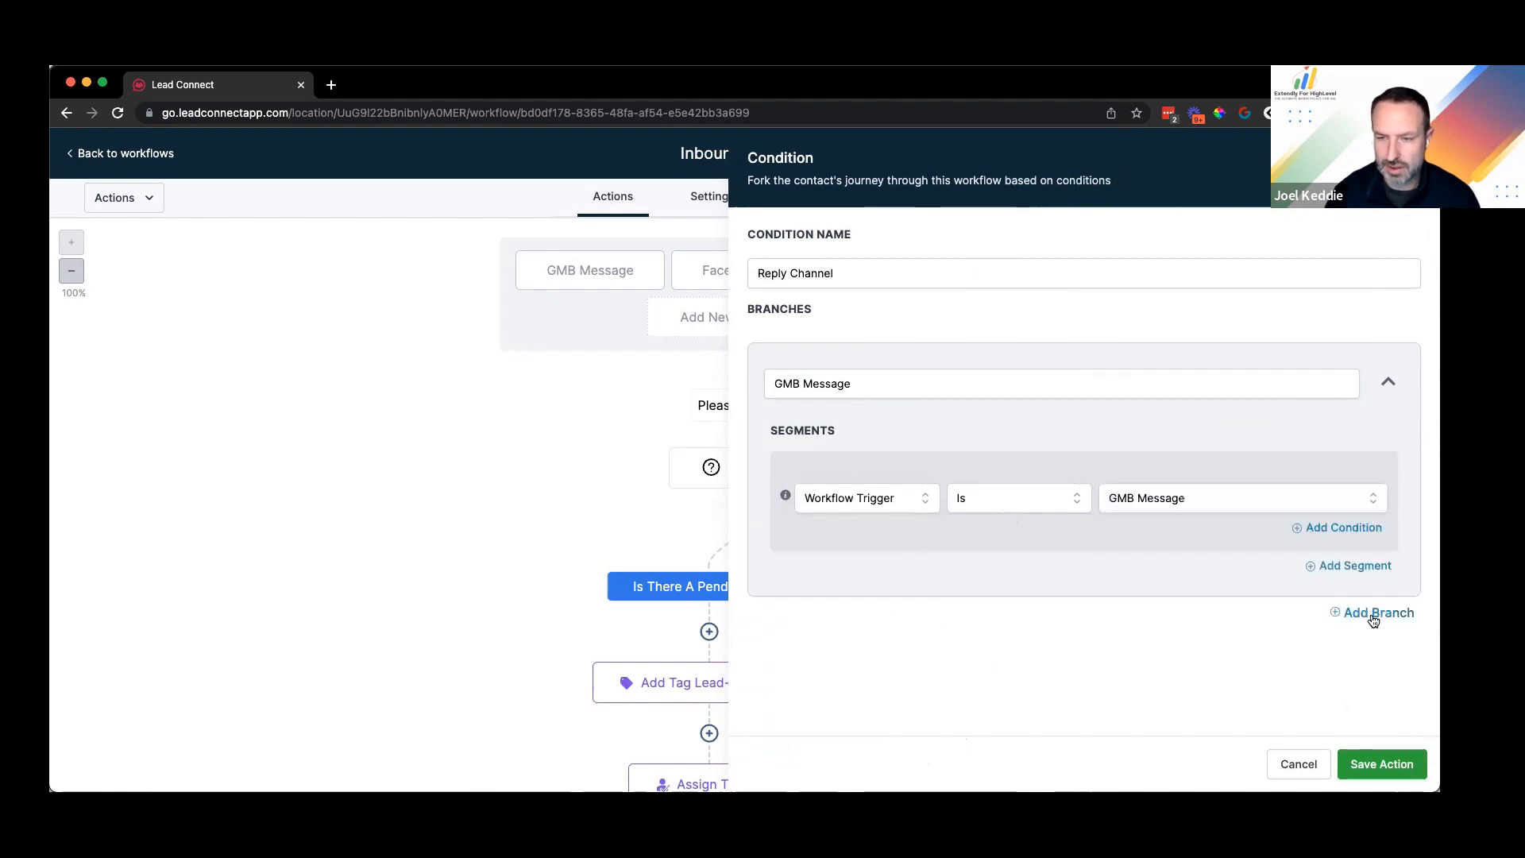
Step: Add a 'Facebook Messenger' branch where Workflow Trigger Is Facebook Messenger
double_click(792, 471)
text(Facebook Messenger)
click(842, 587)
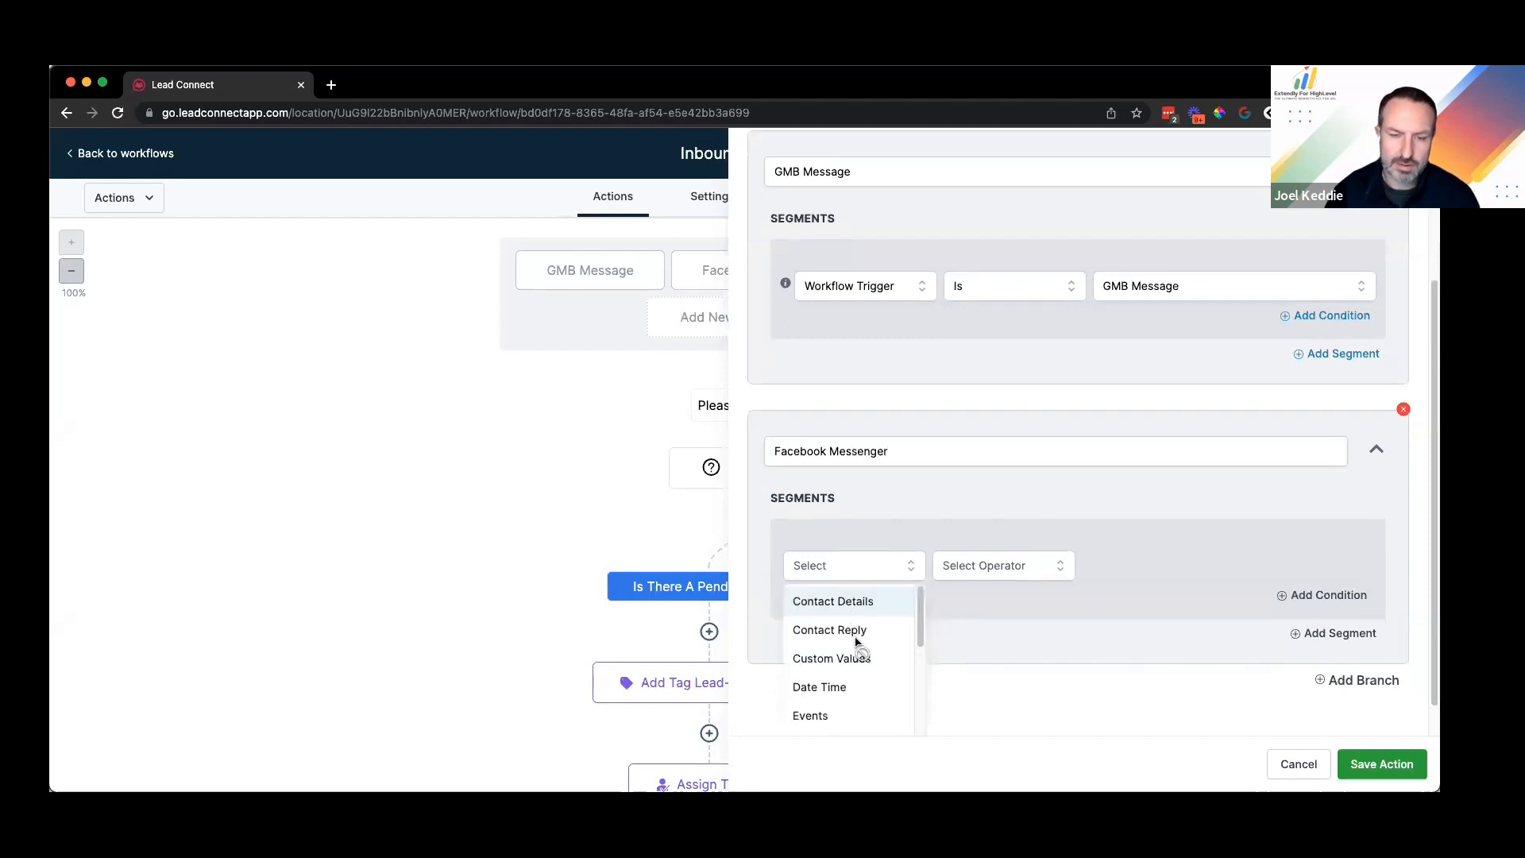
click(864, 723)
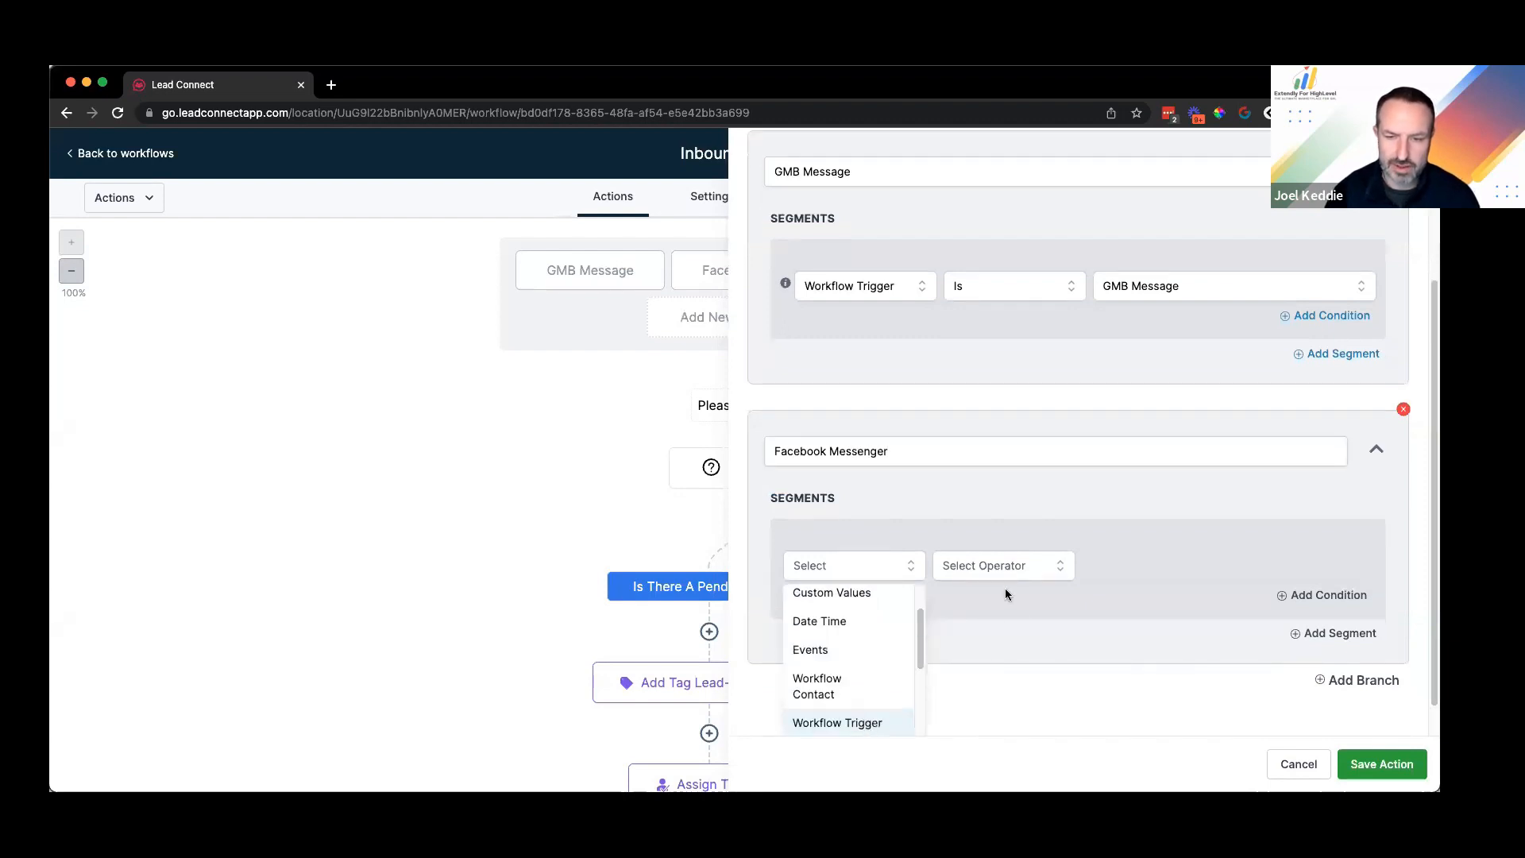
click(1004, 588)
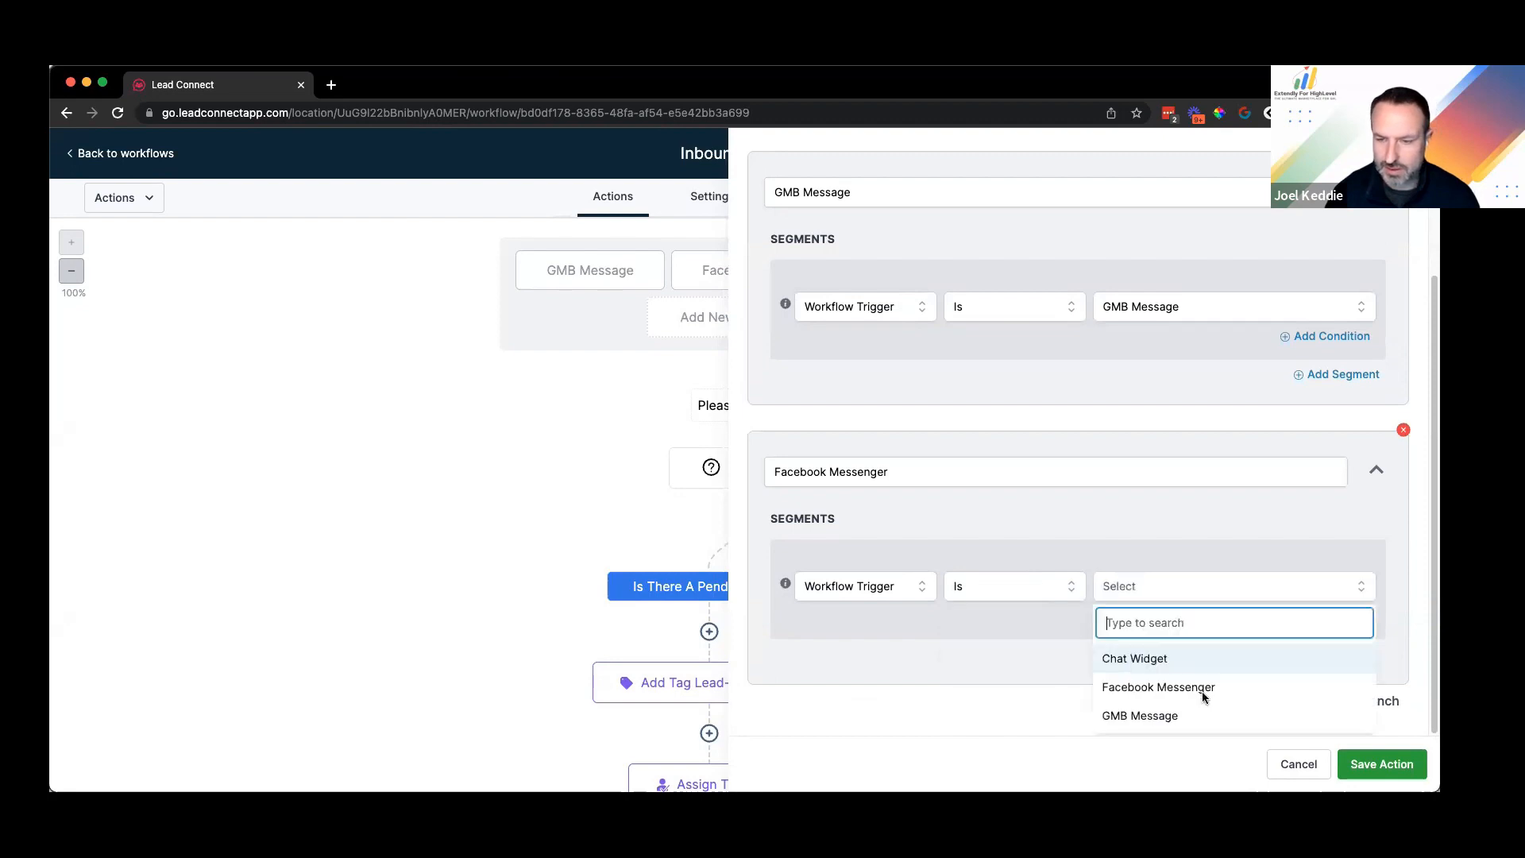
click(1341, 688)
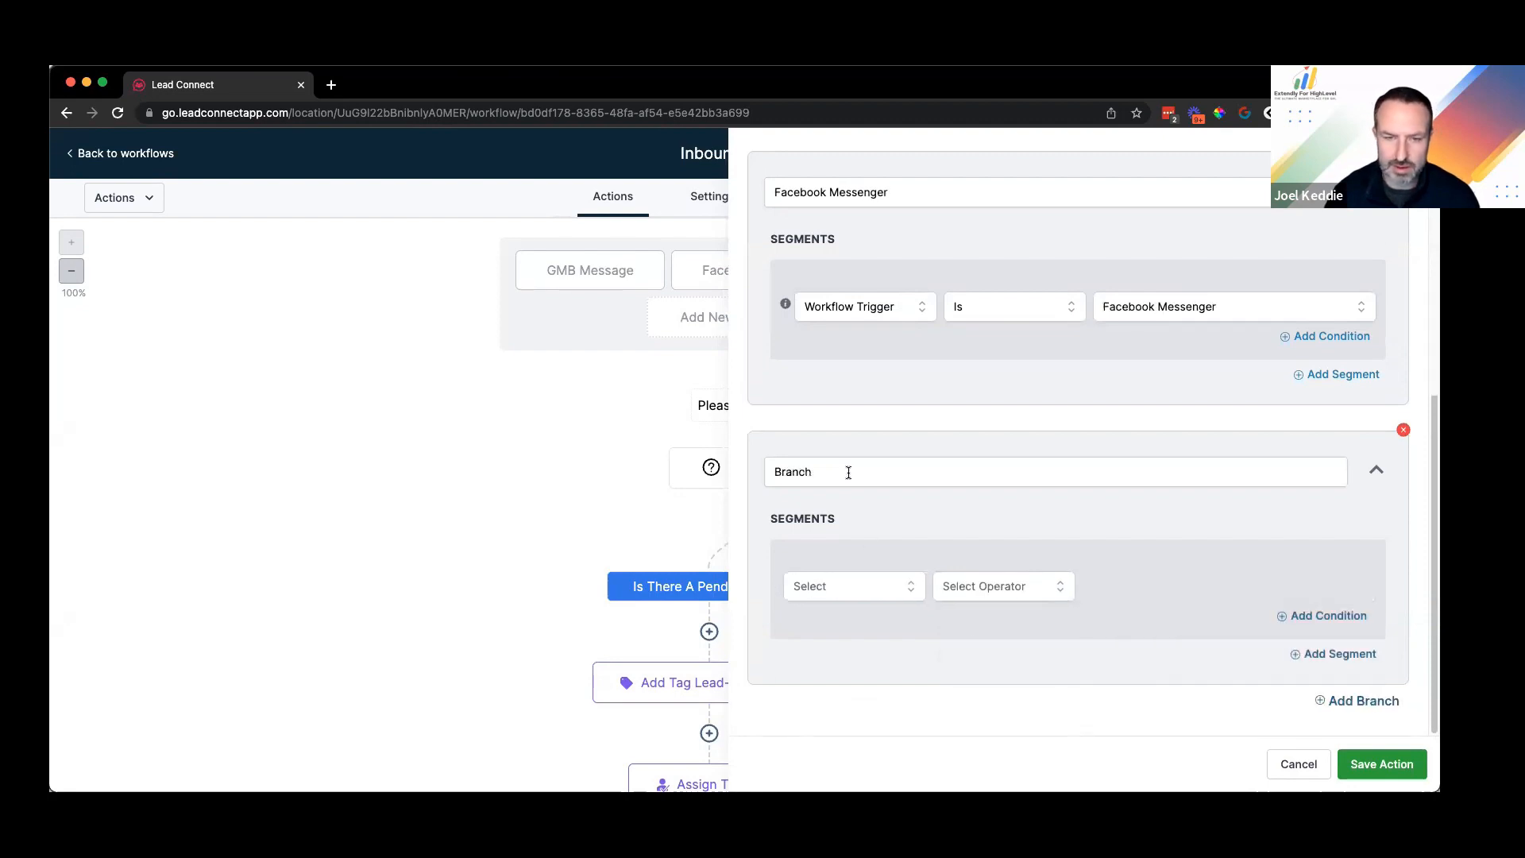
Step: Add a 'Webchat Widget' branch where Workflow Trigger Is Chat Widget, then save the condition
triple_click(792, 472)
text(Webchat W)
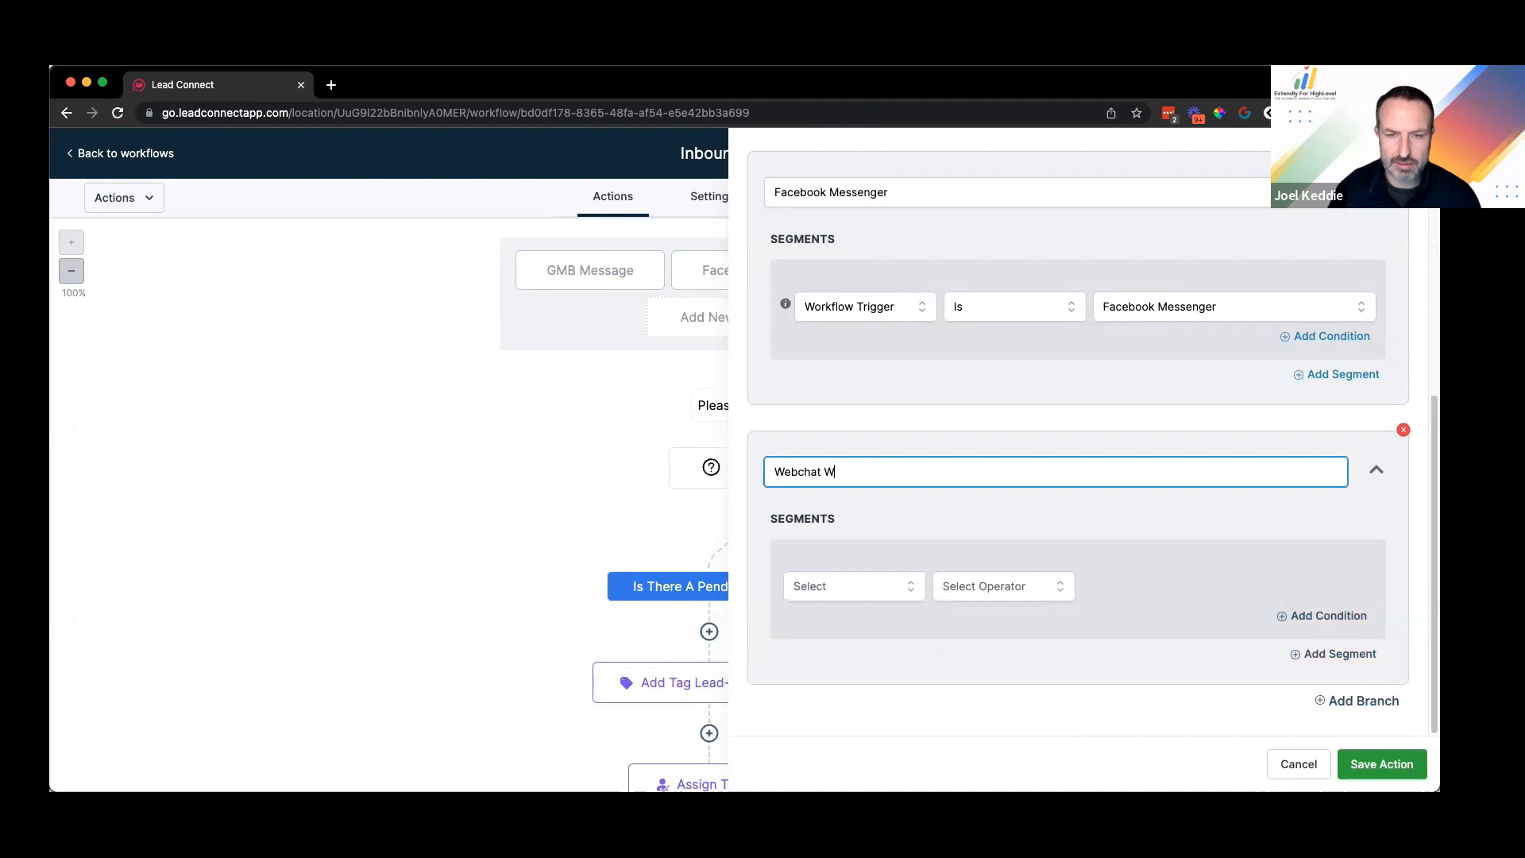
text(idget)
click(841, 592)
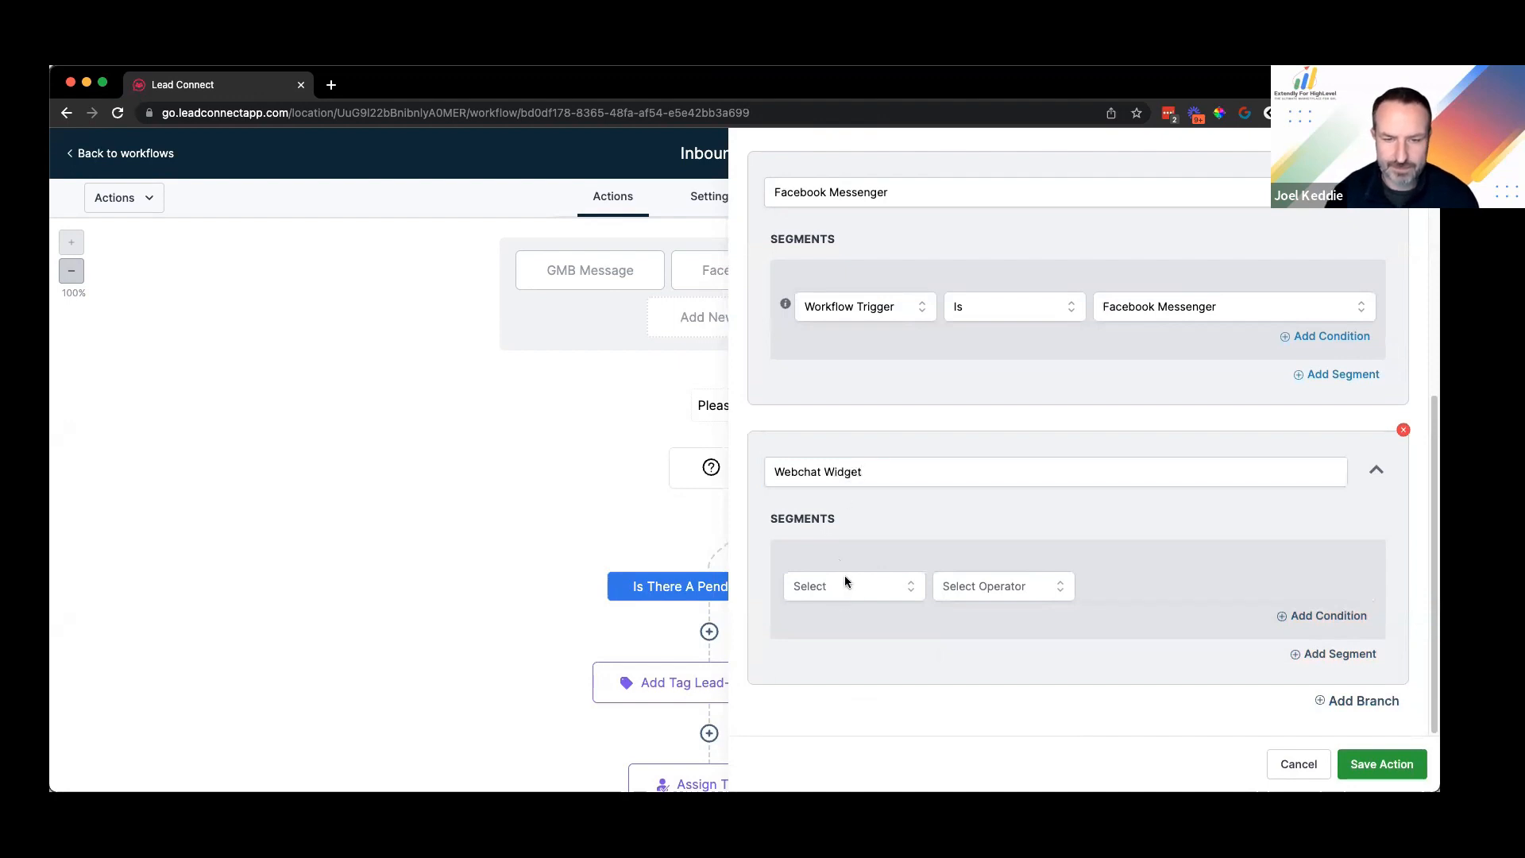
scroll(870, 685, up, 2)
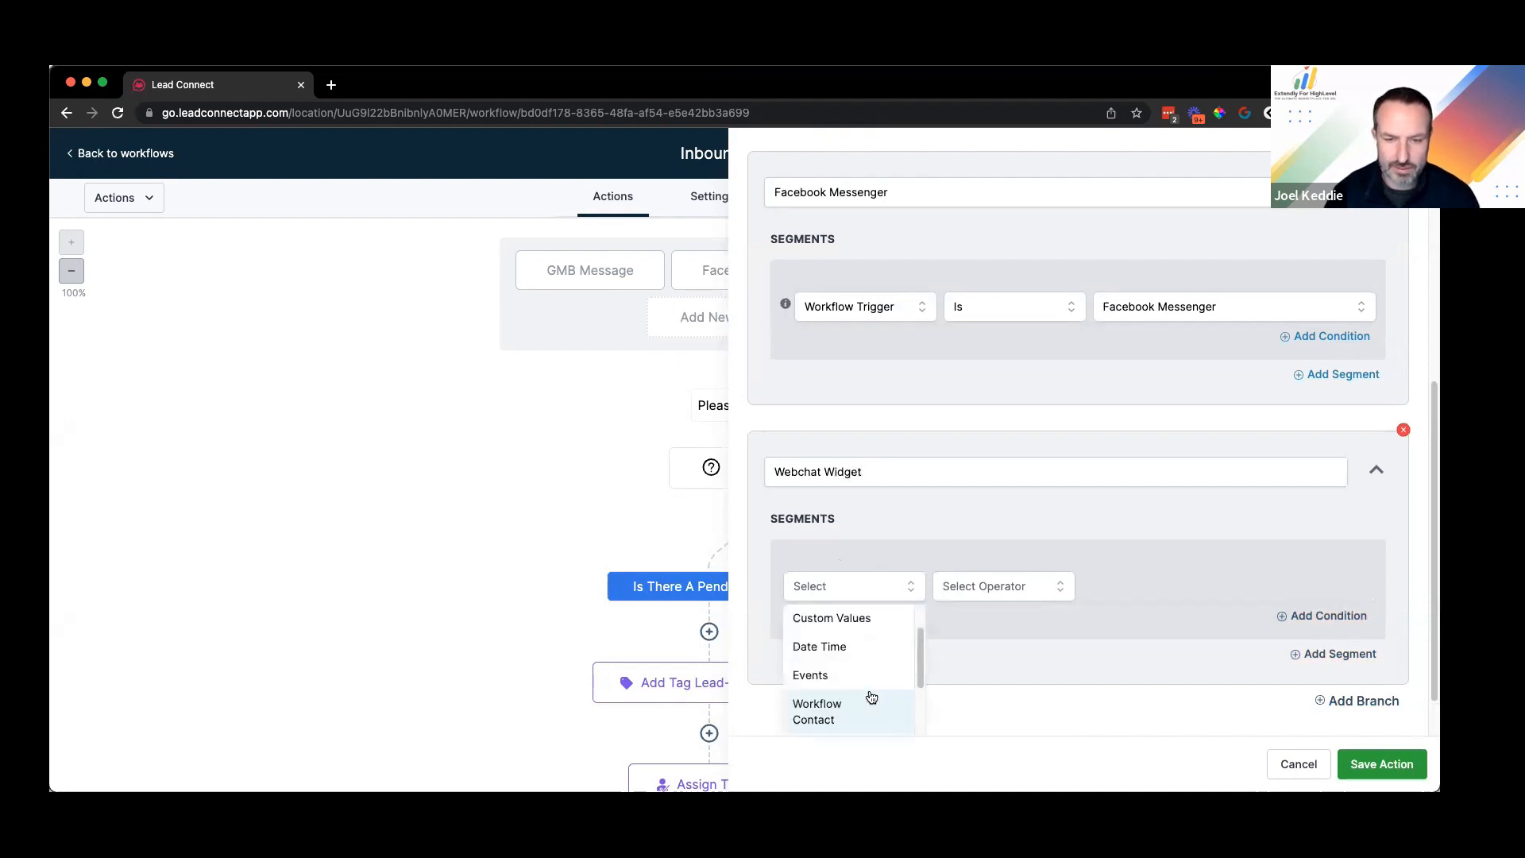
scroll(922, 658, down, 1)
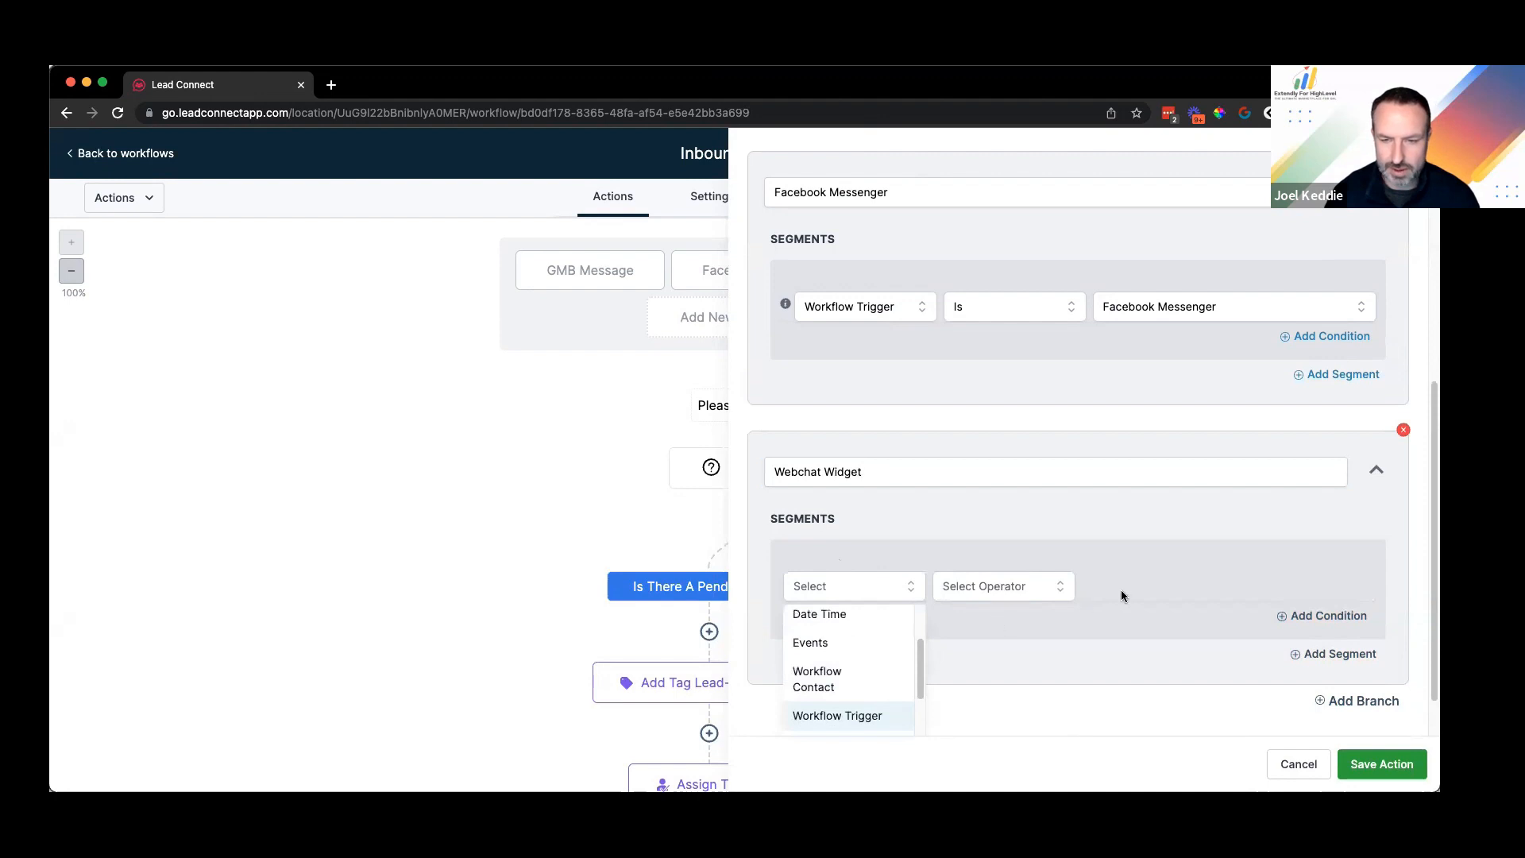
click(1146, 595)
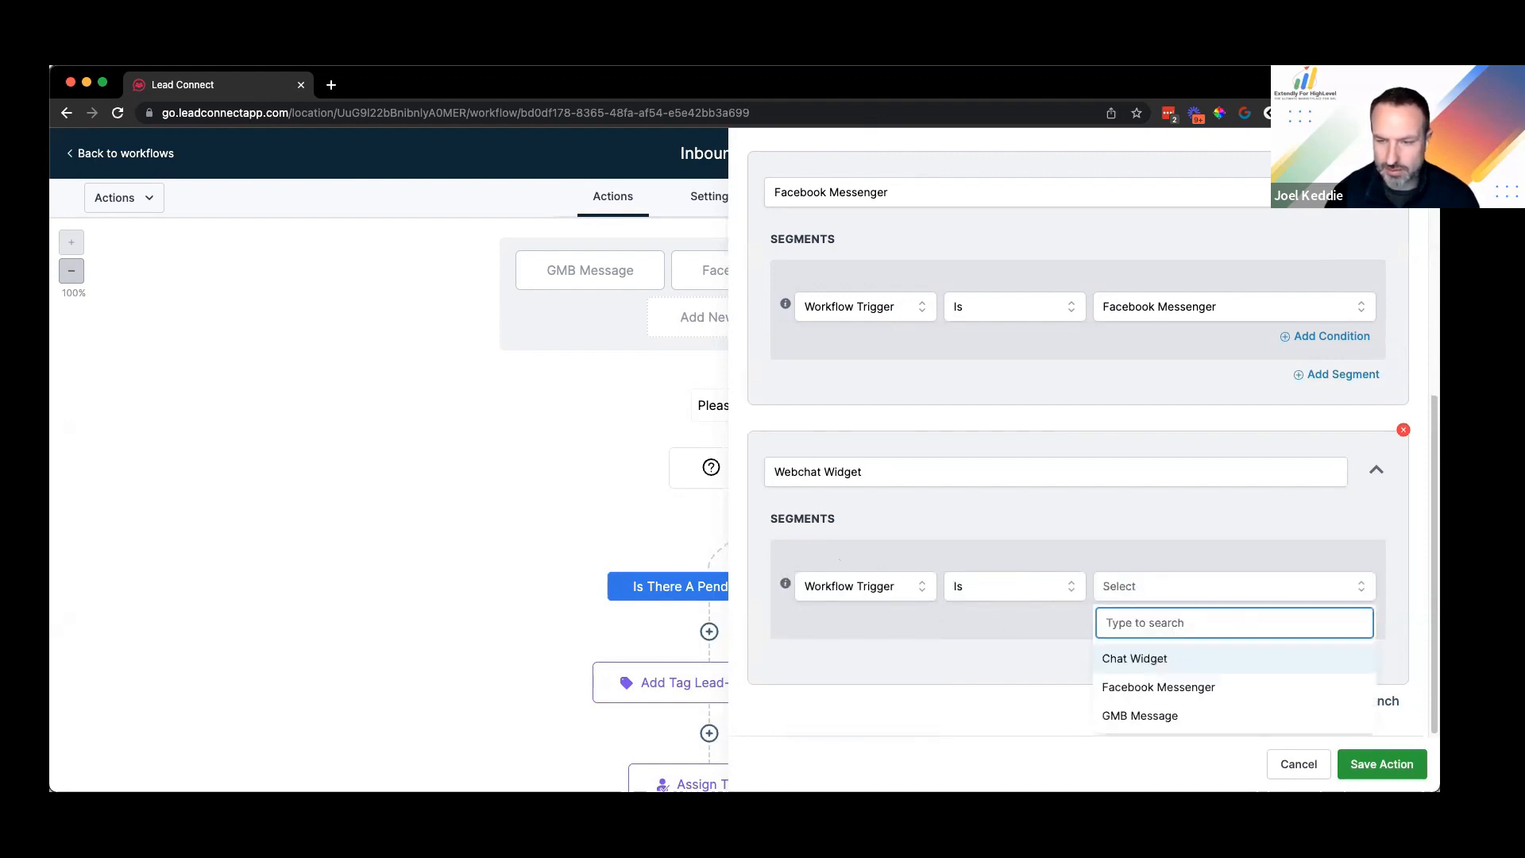
click(1154, 660)
click(1383, 765)
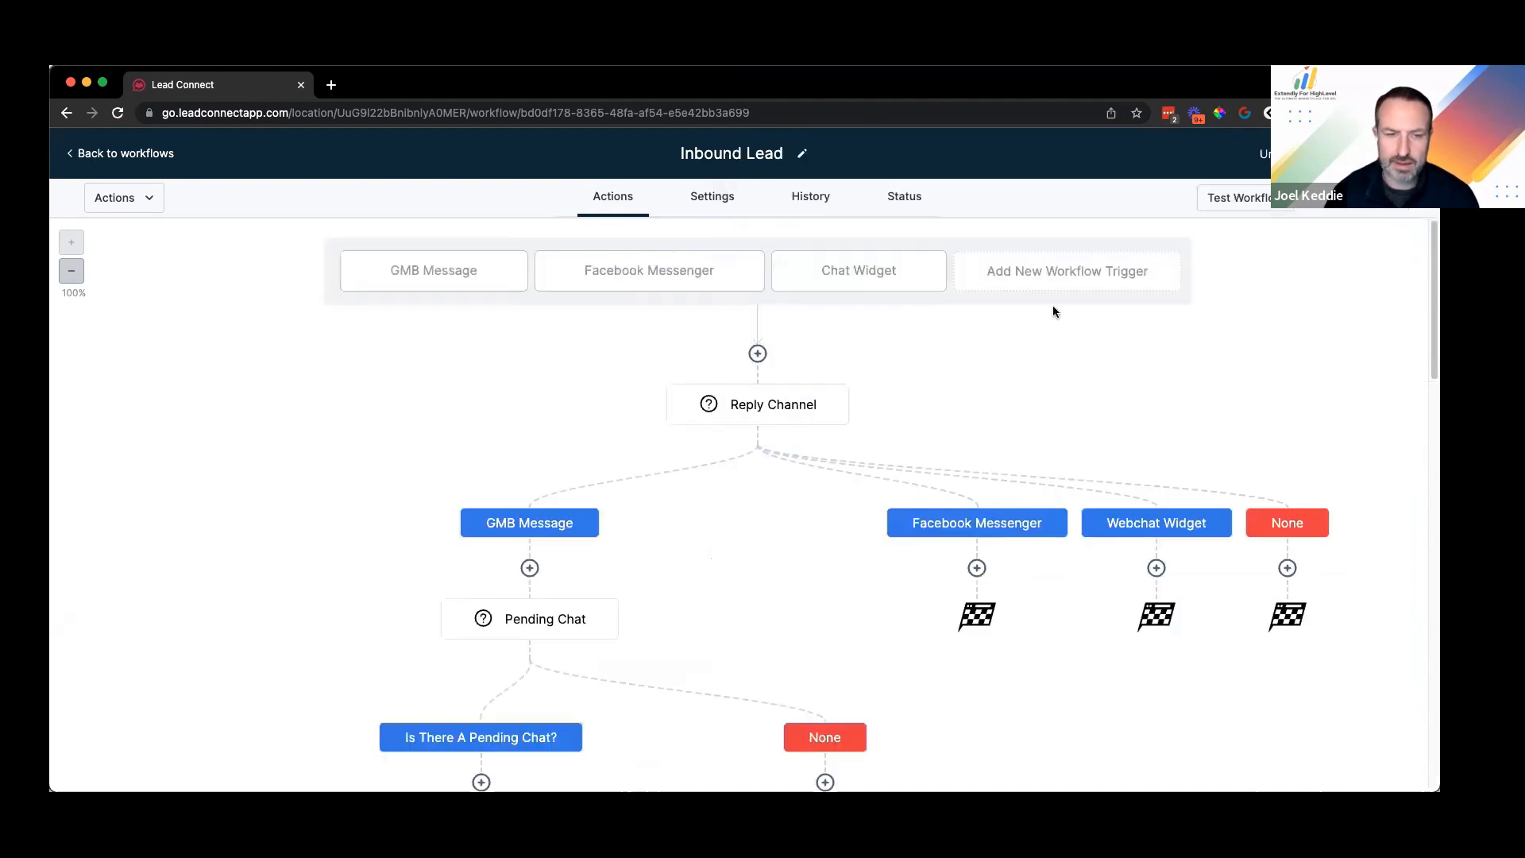
Step: Move the Pending Chat step and all steps after it under the Webchat Widget branch
scroll(813, 363, up, 3)
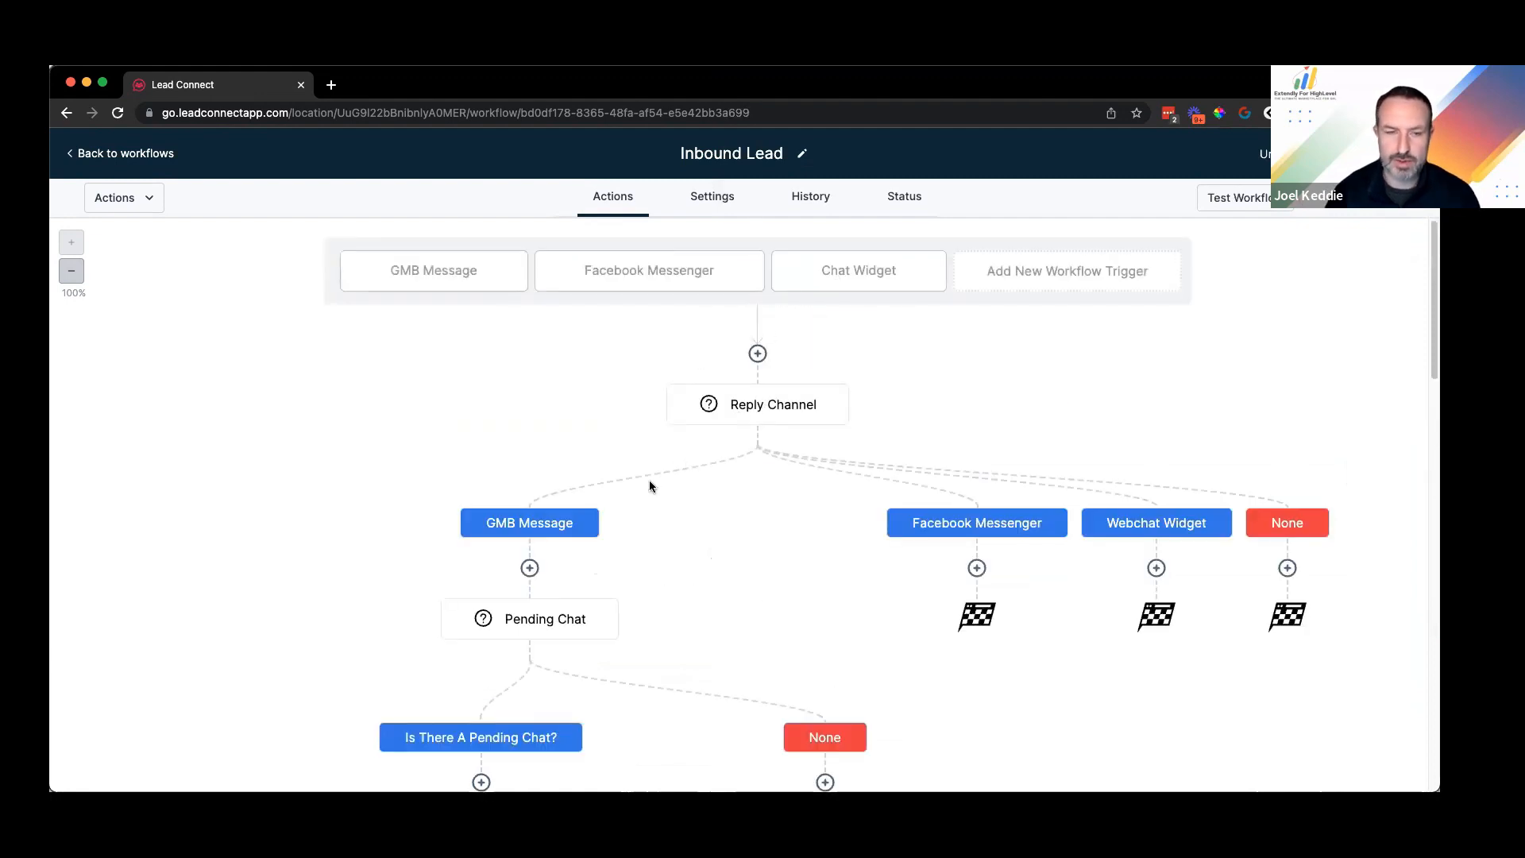
scroll(555, 405, down, 3)
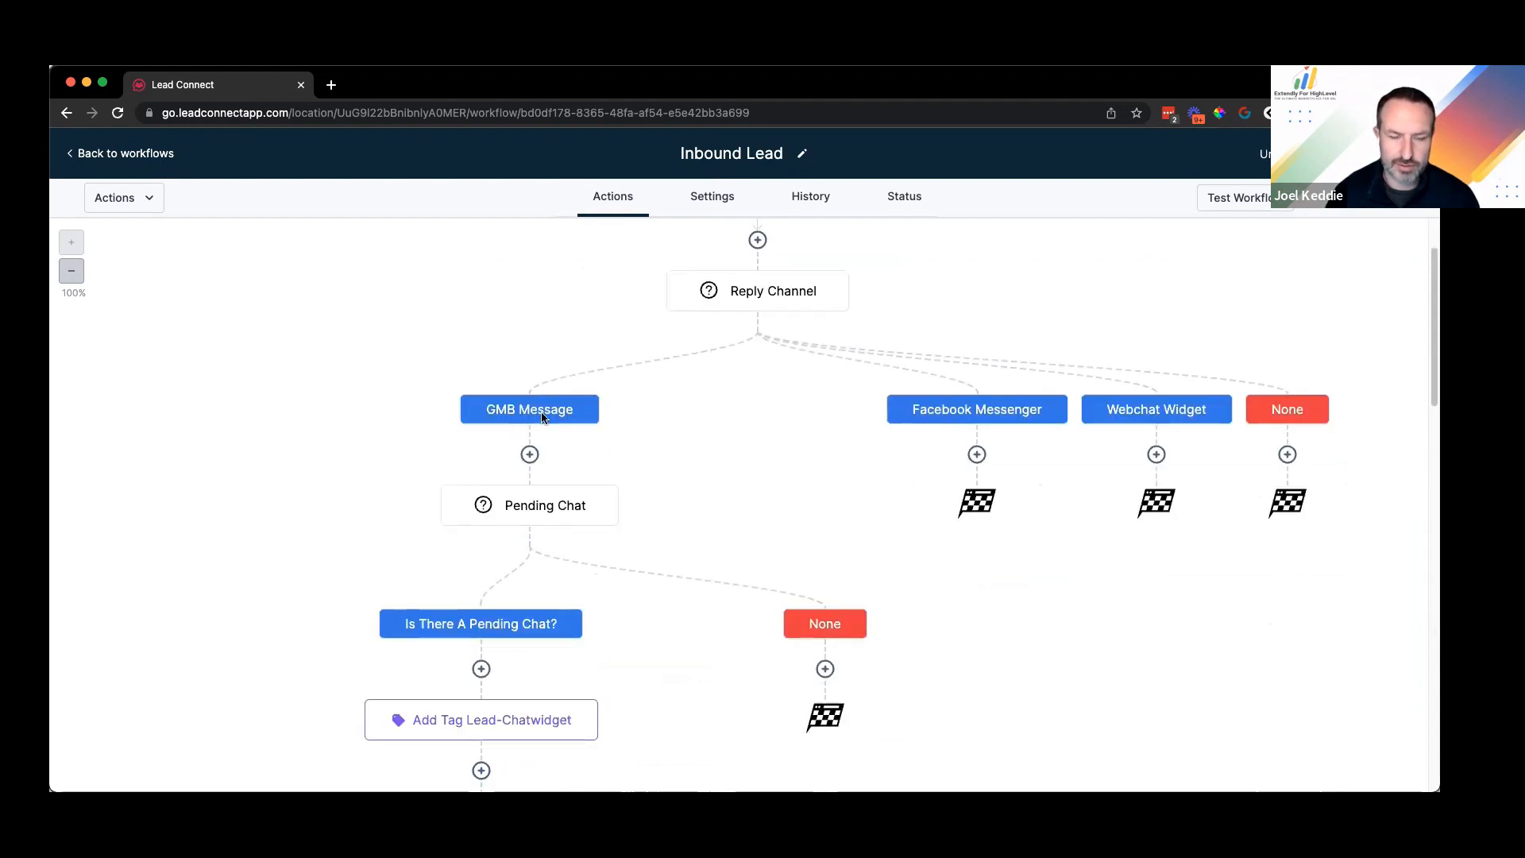
click(618, 486)
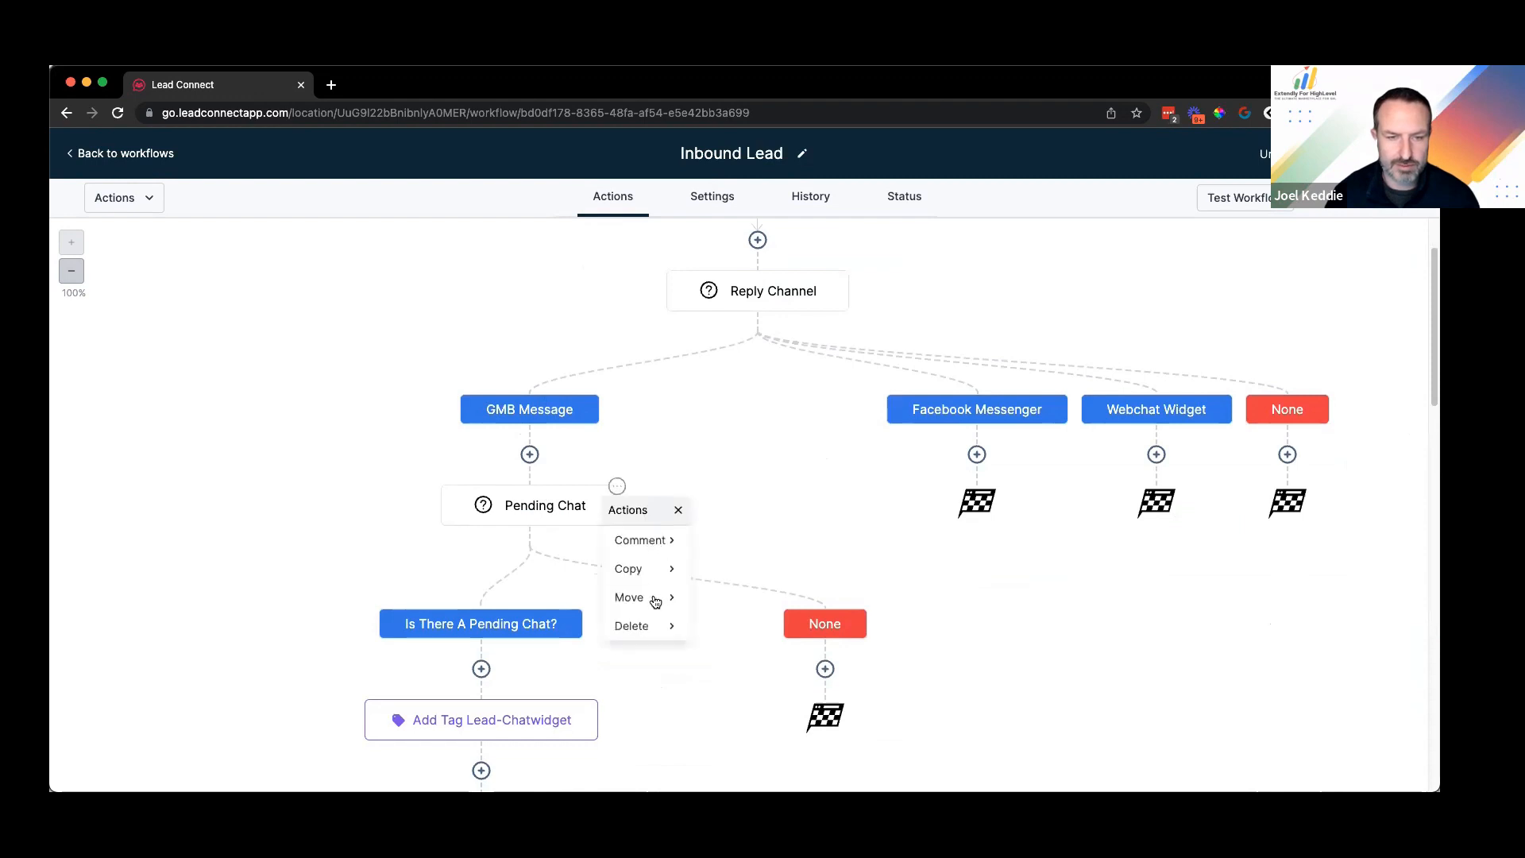
click(669, 597)
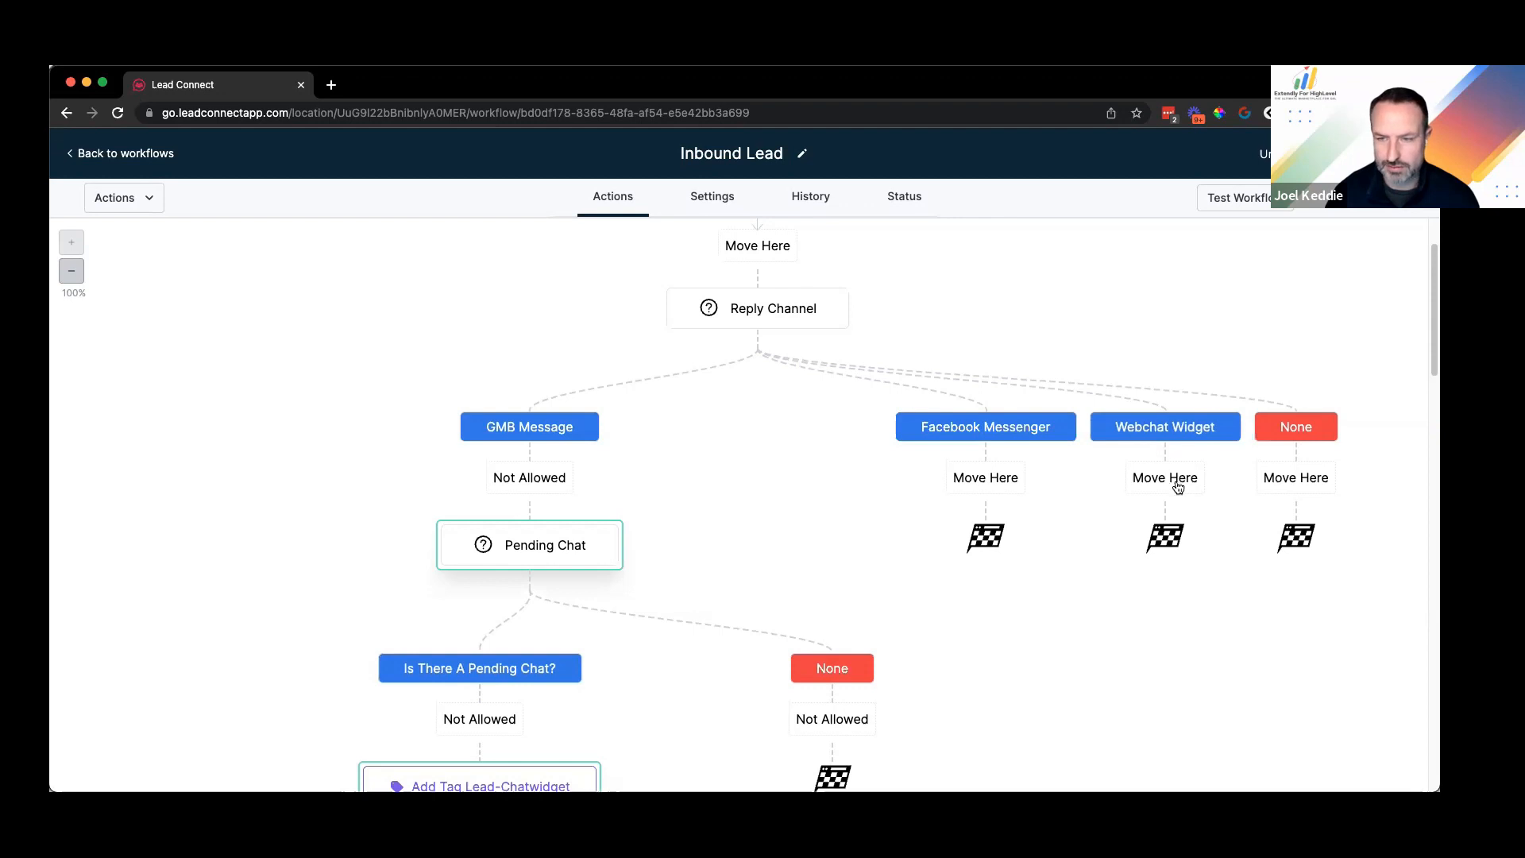
click(1165, 477)
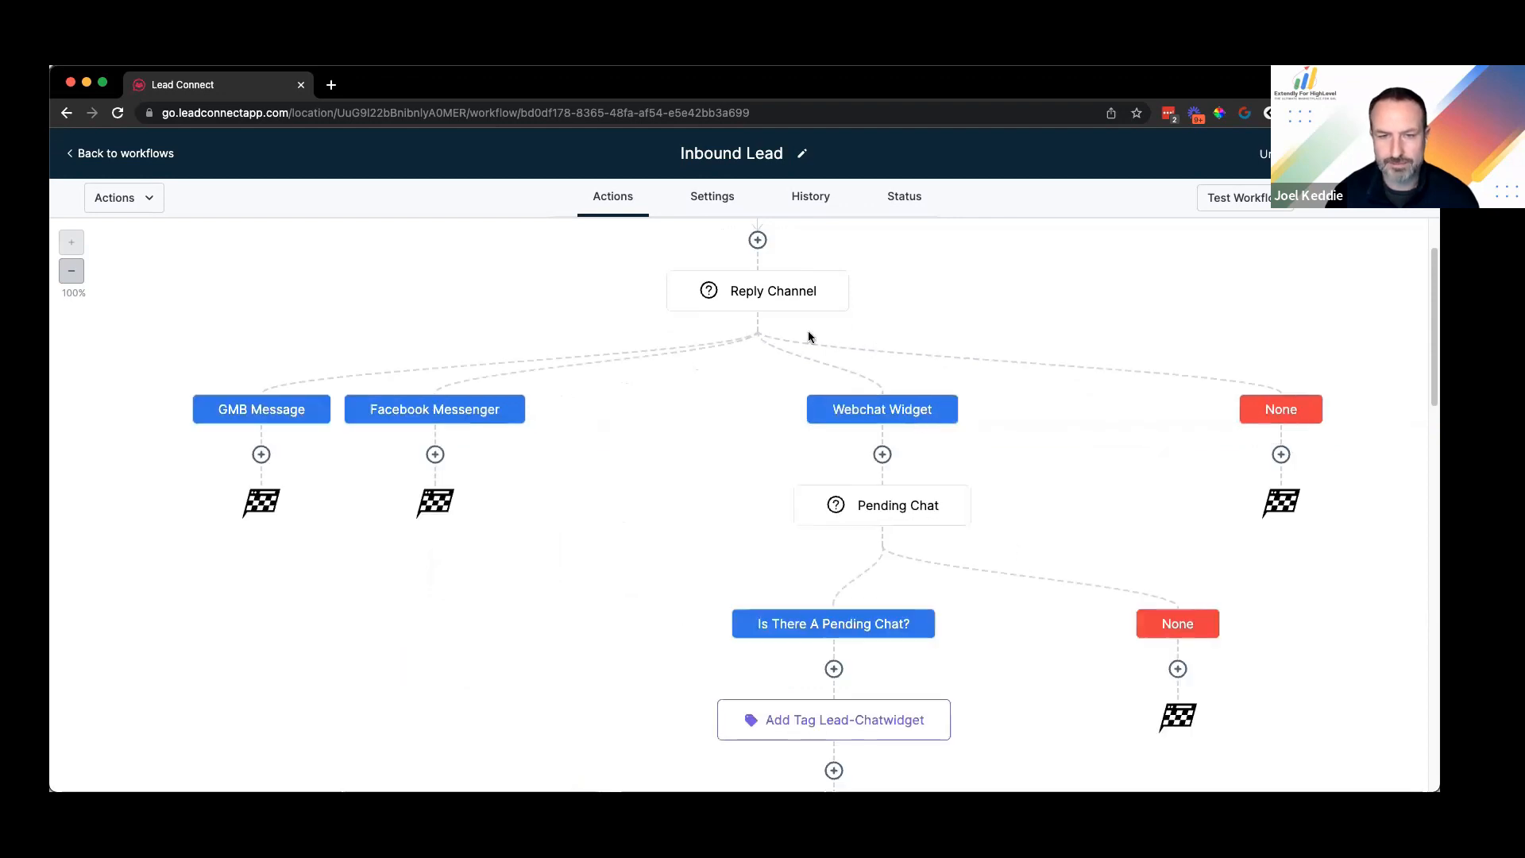
scroll(779, 398, up, 3)
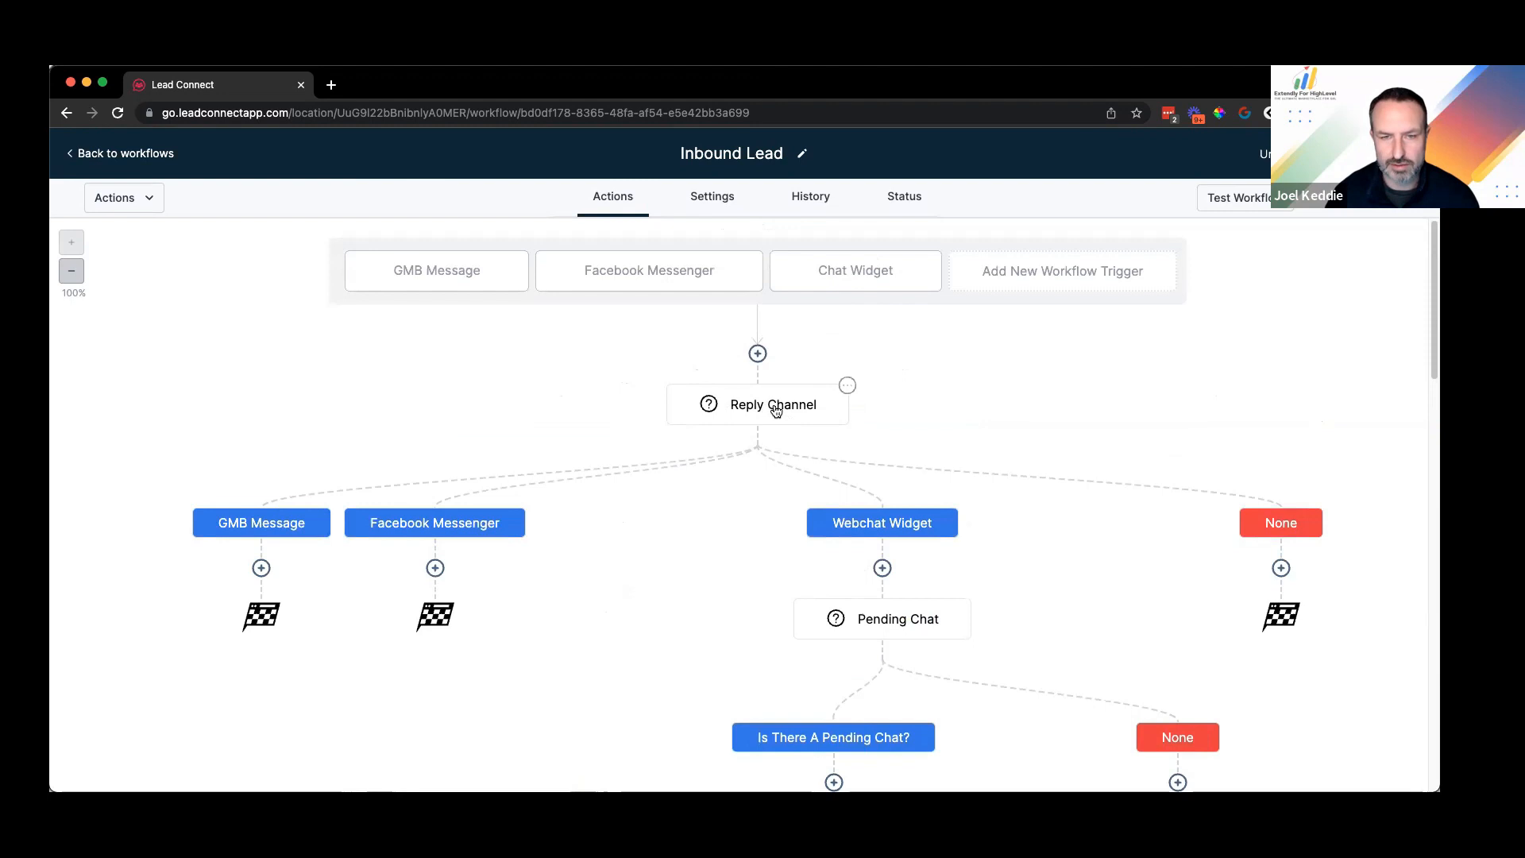
scroll(880, 317, down, 5)
scroll(891, 409, down, 1)
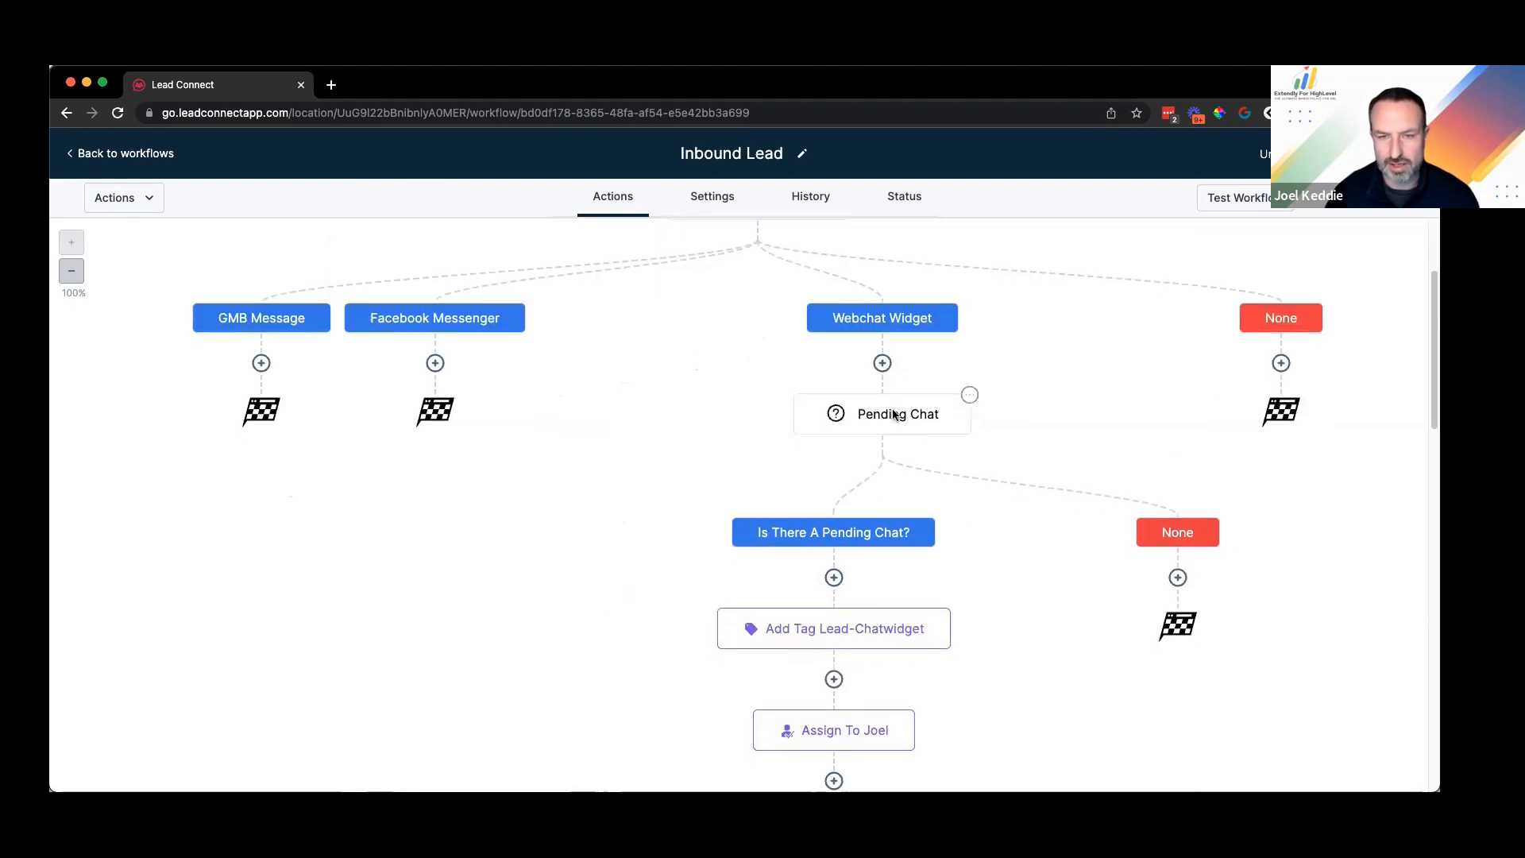
scroll(842, 508, down, 10)
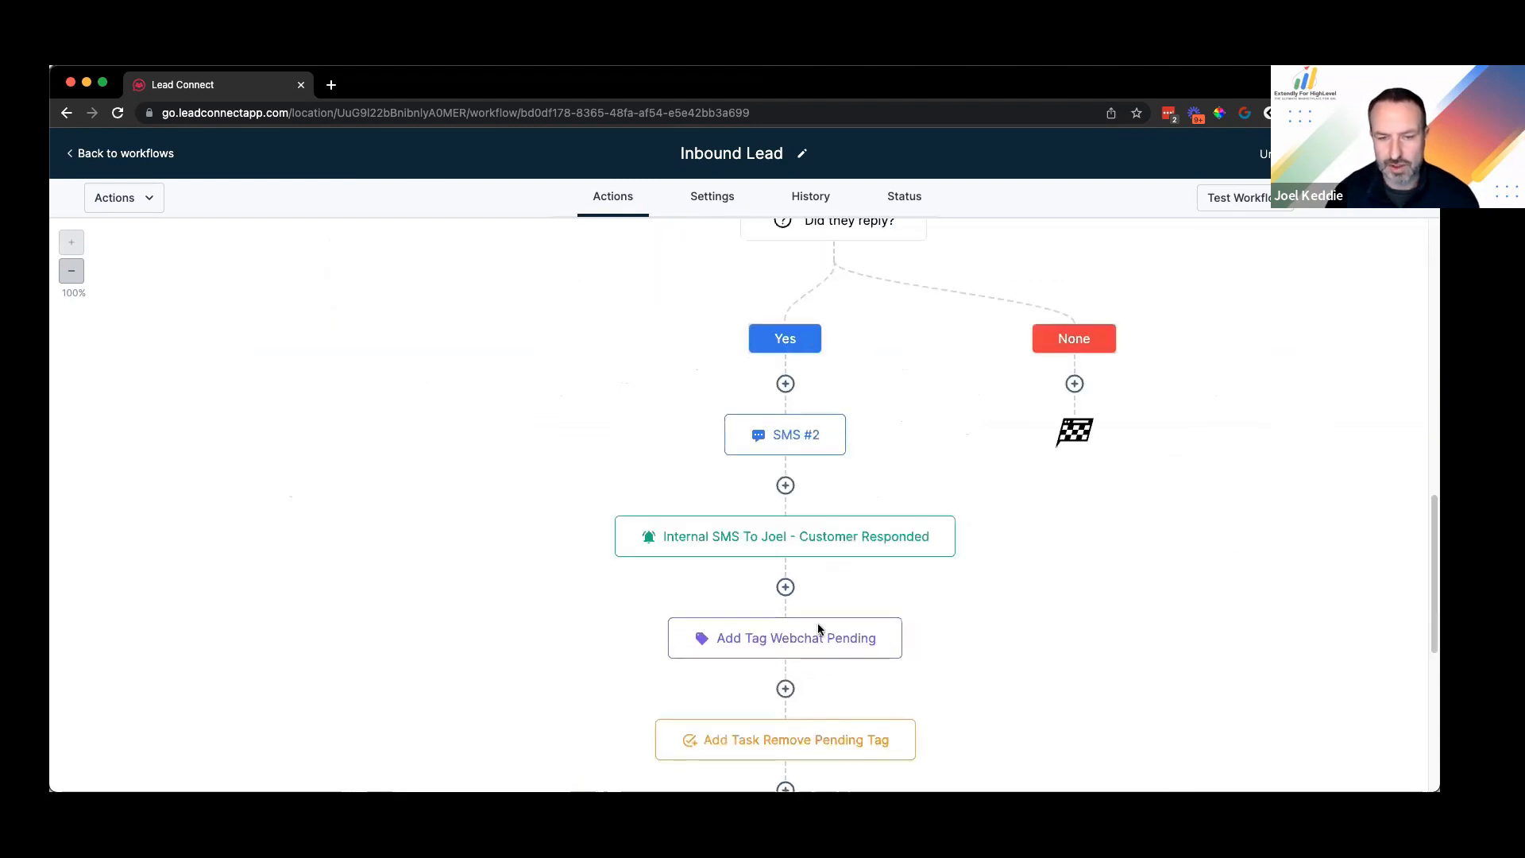
scroll(842, 620, down, 10)
scroll(1027, 523, up, 20)
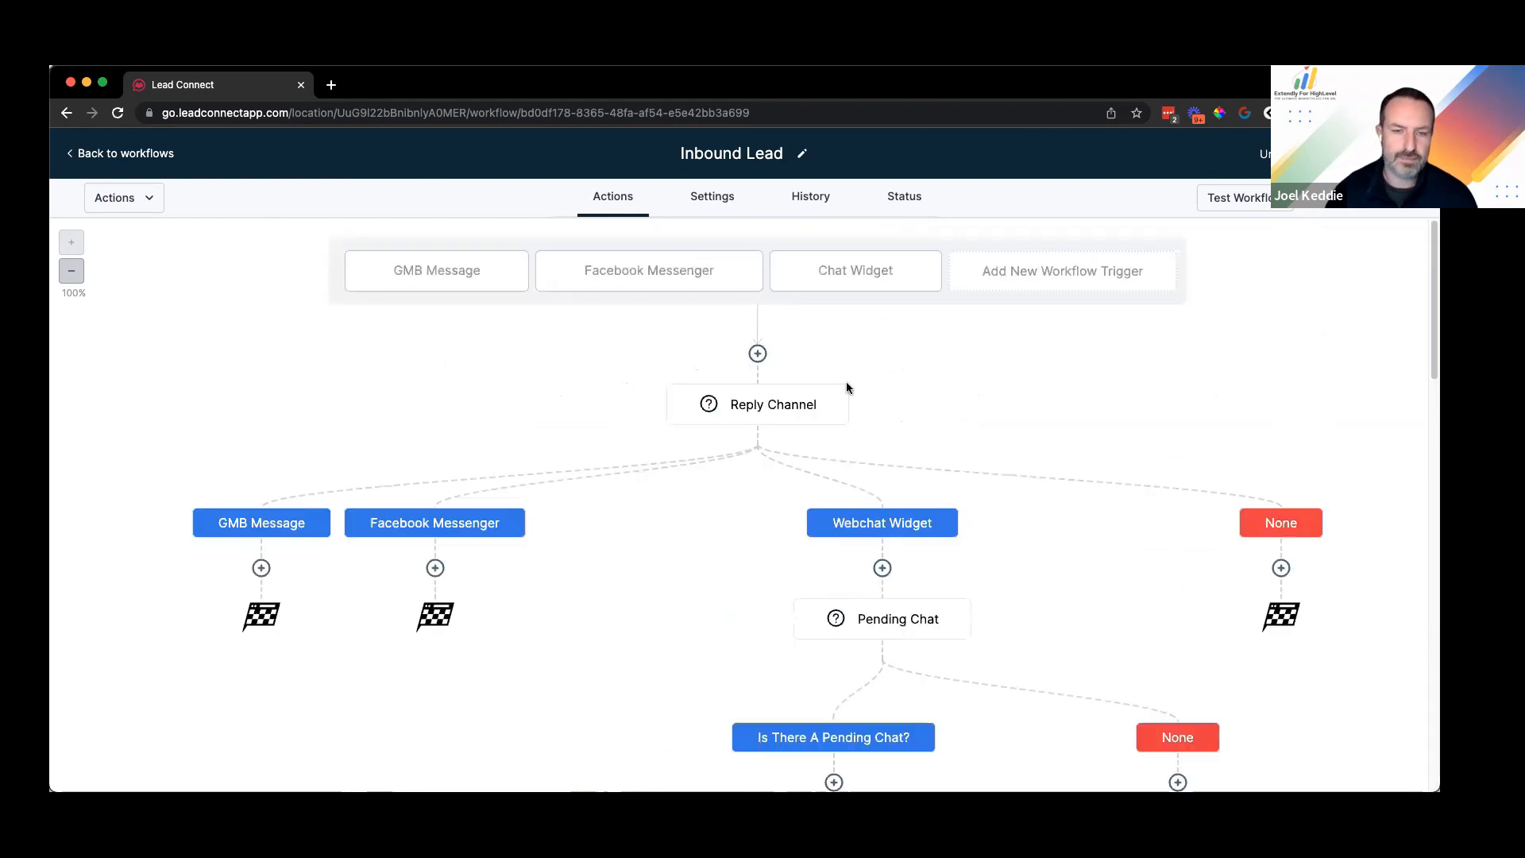
scroll(847, 388, down, 3)
scroll(1055, 471, up, 2)
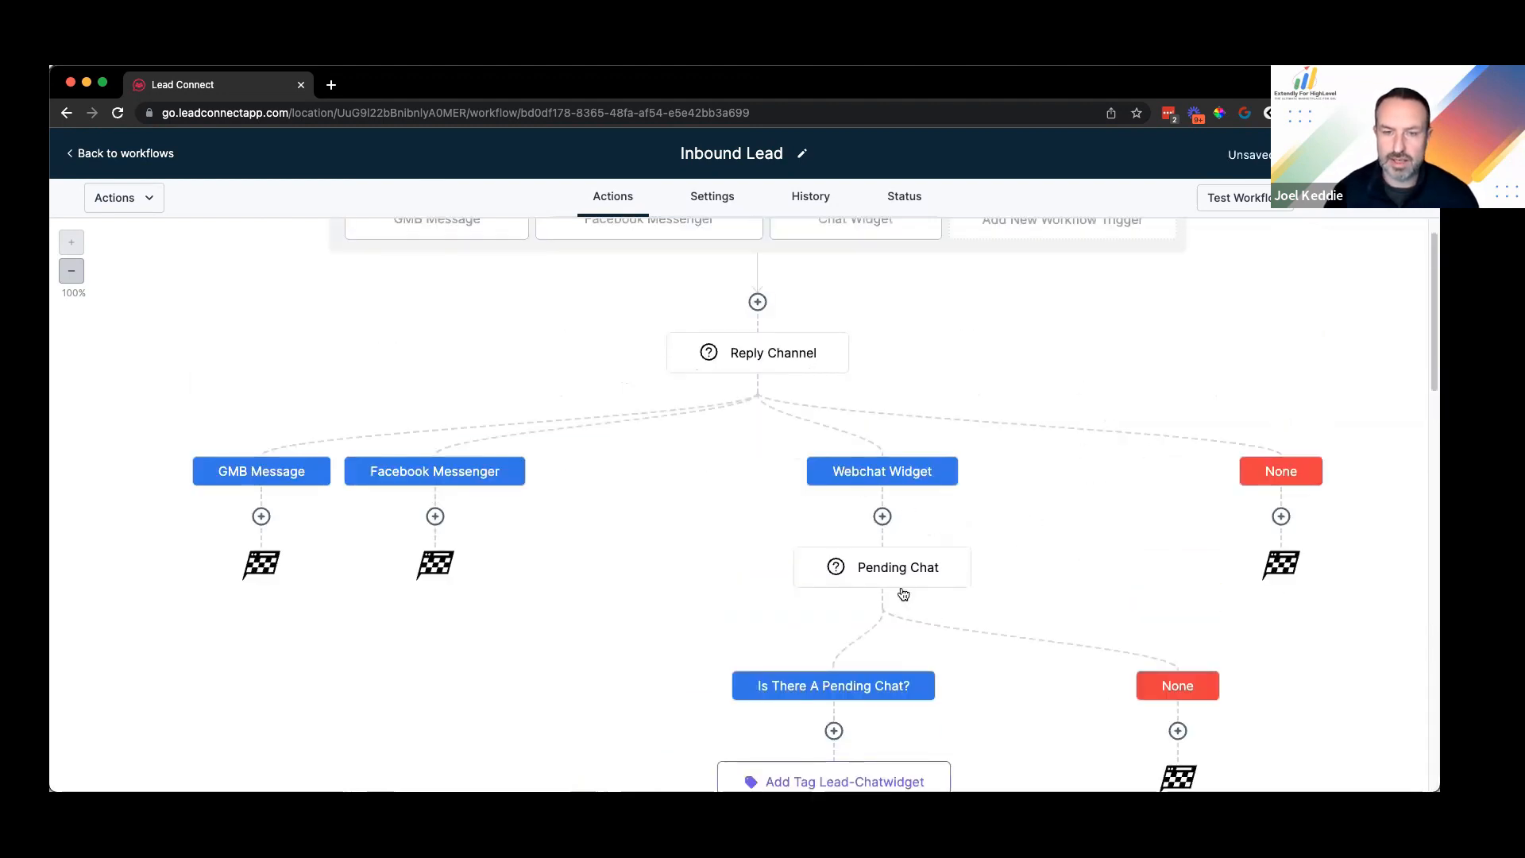
scroll(961, 488, down, 2)
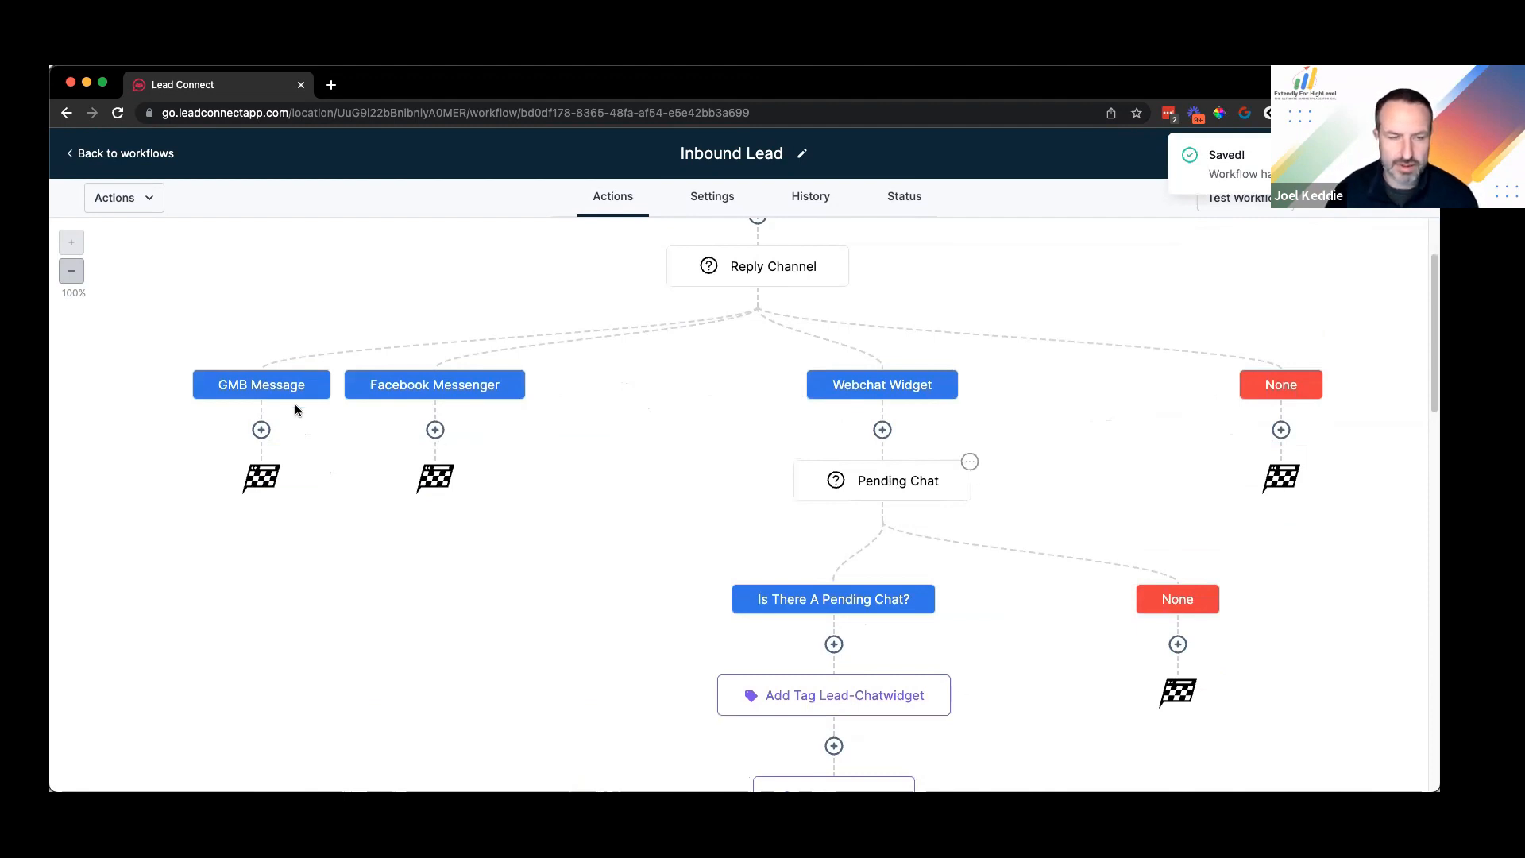
click(971, 464)
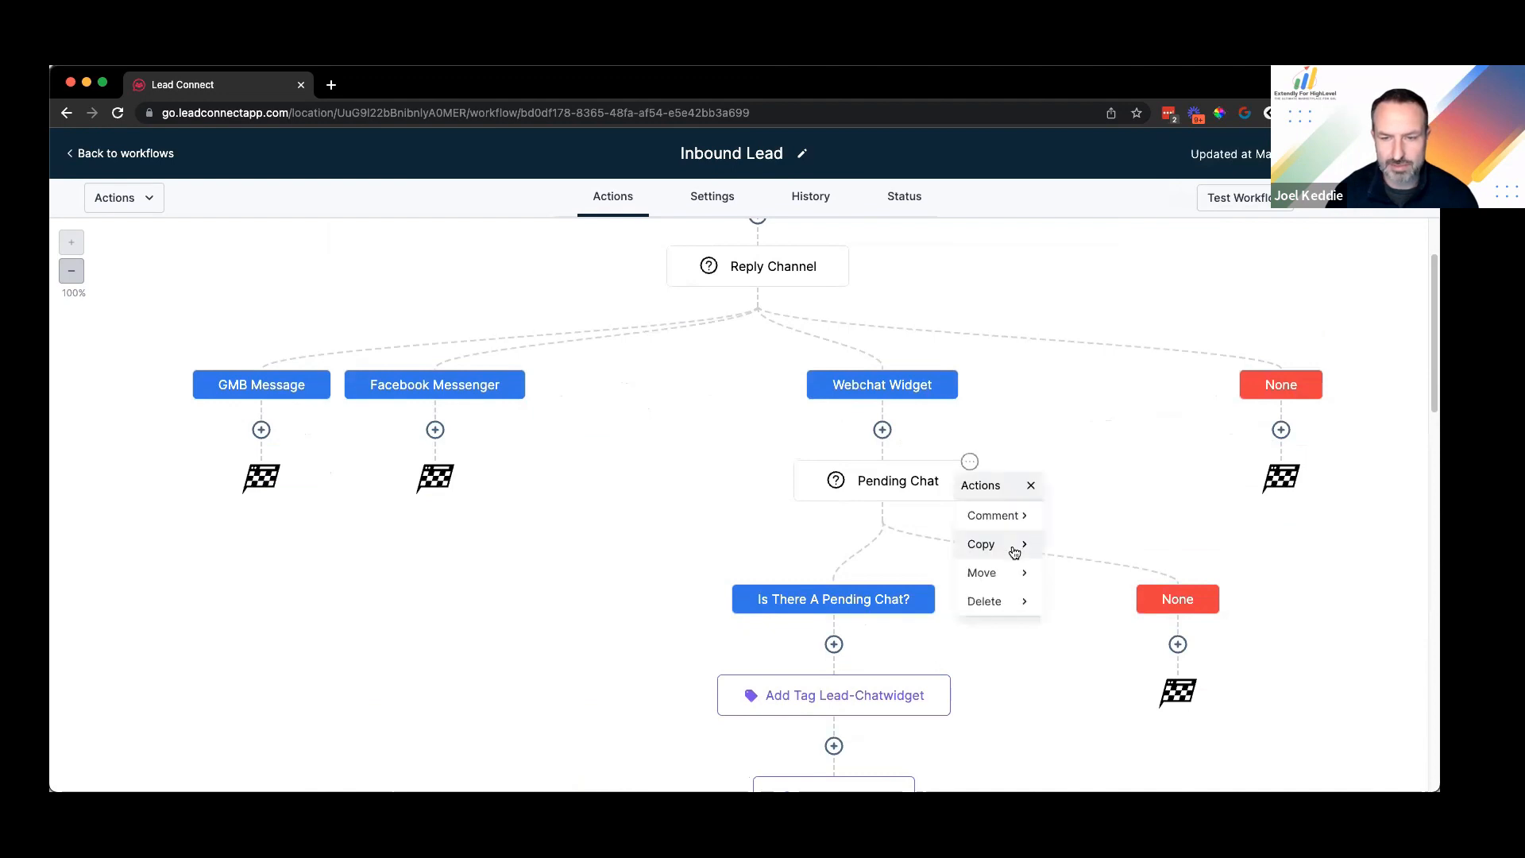
click(1140, 547)
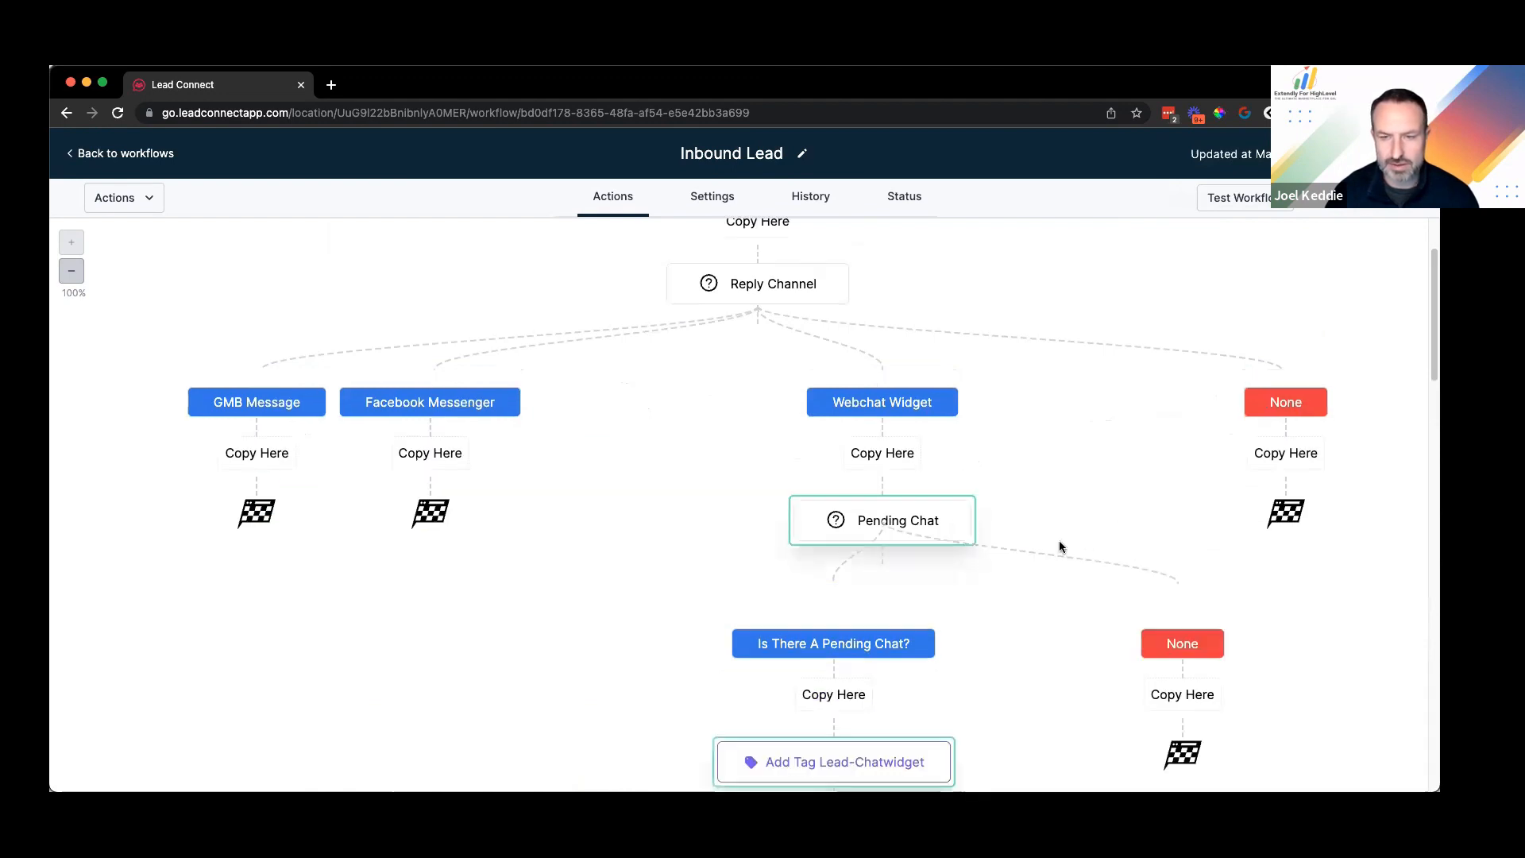
mouse_move(967, 508)
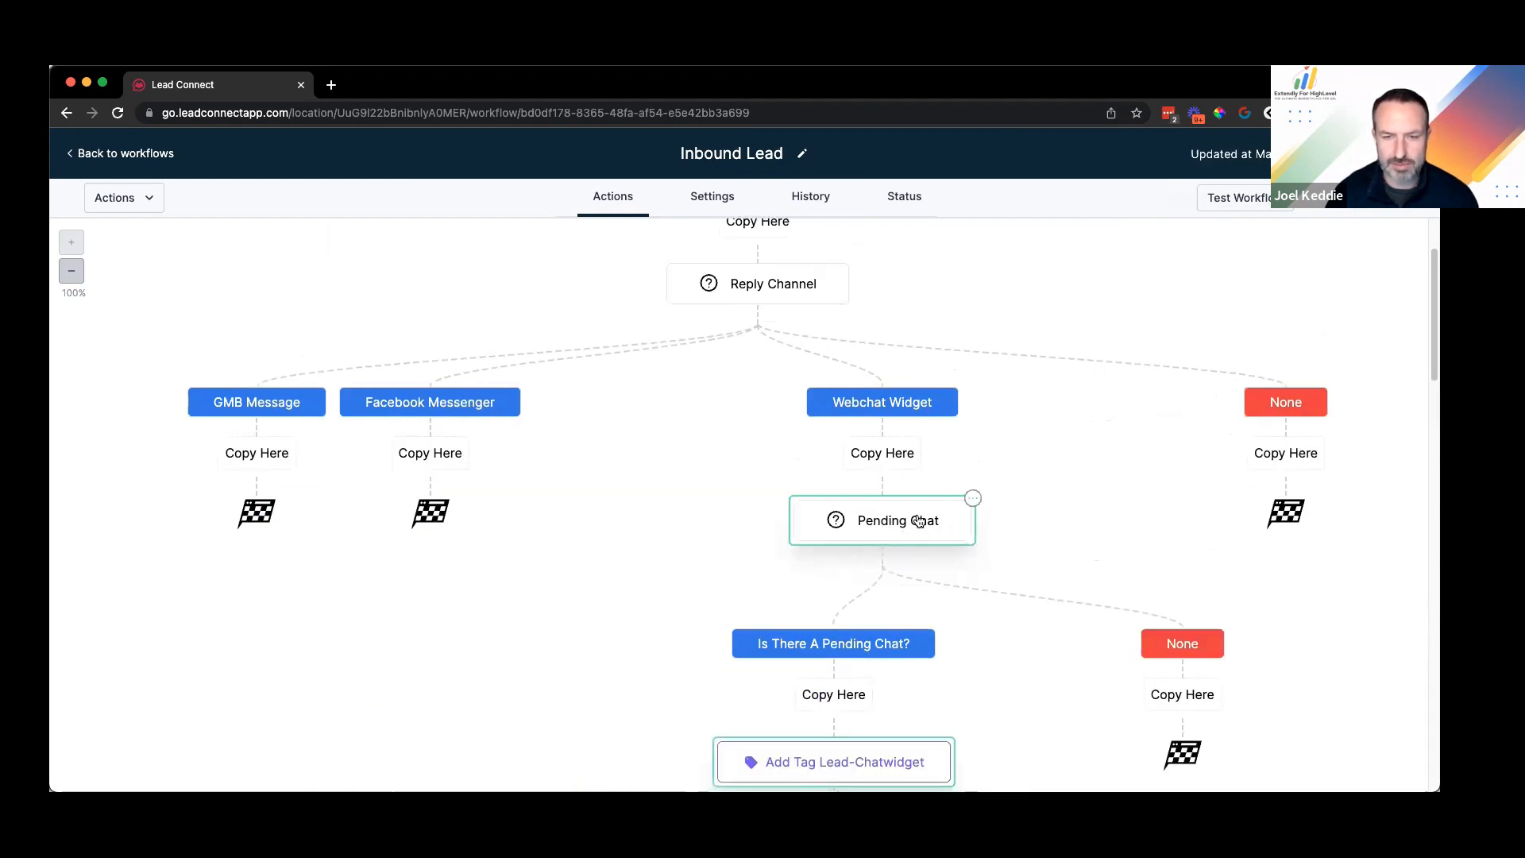
scroll(374, 409, down, 2)
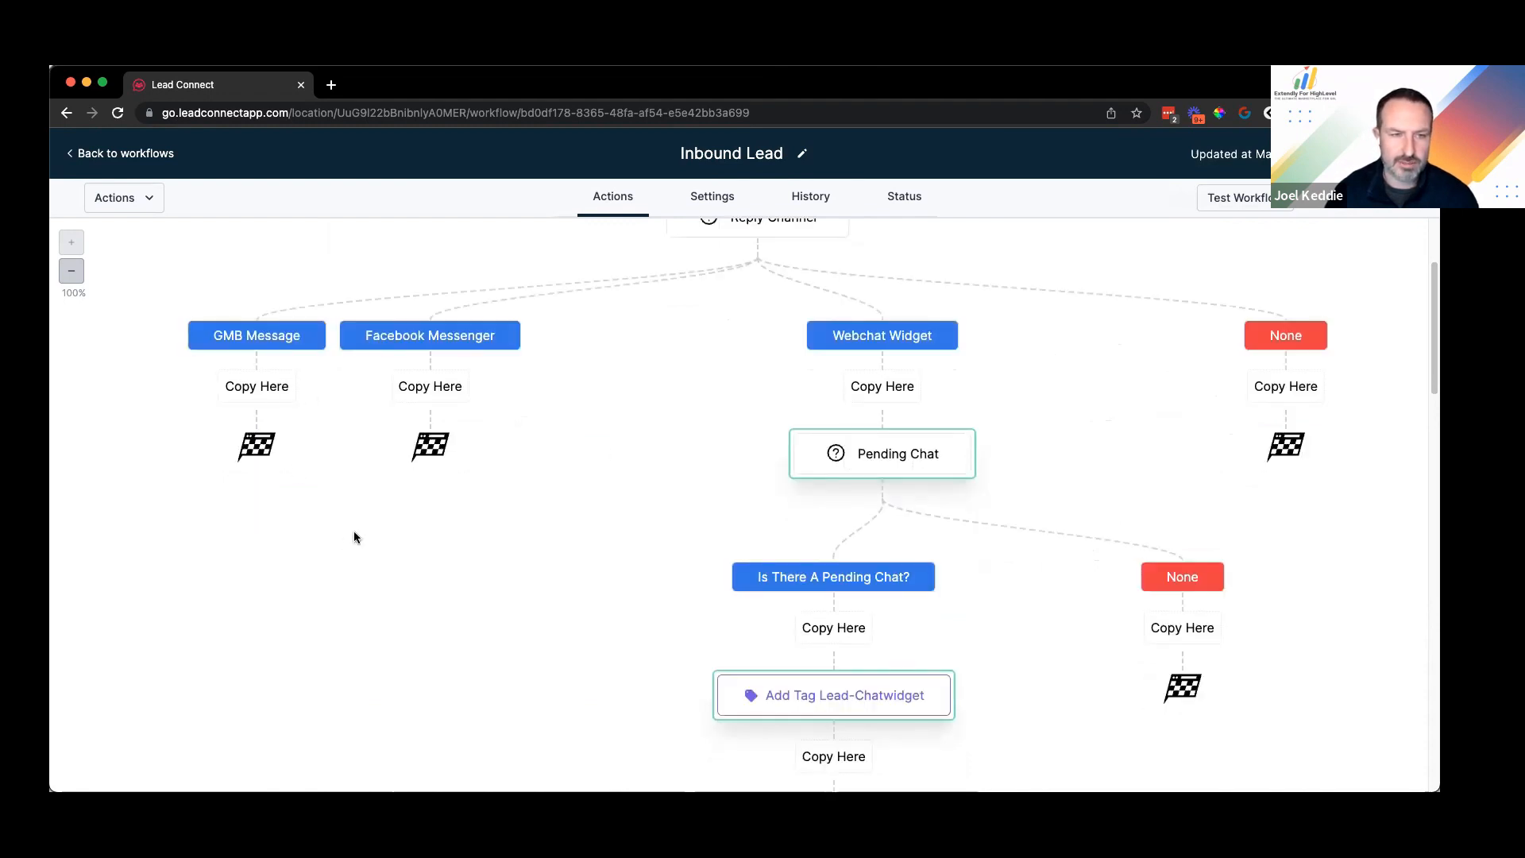
click(256, 386)
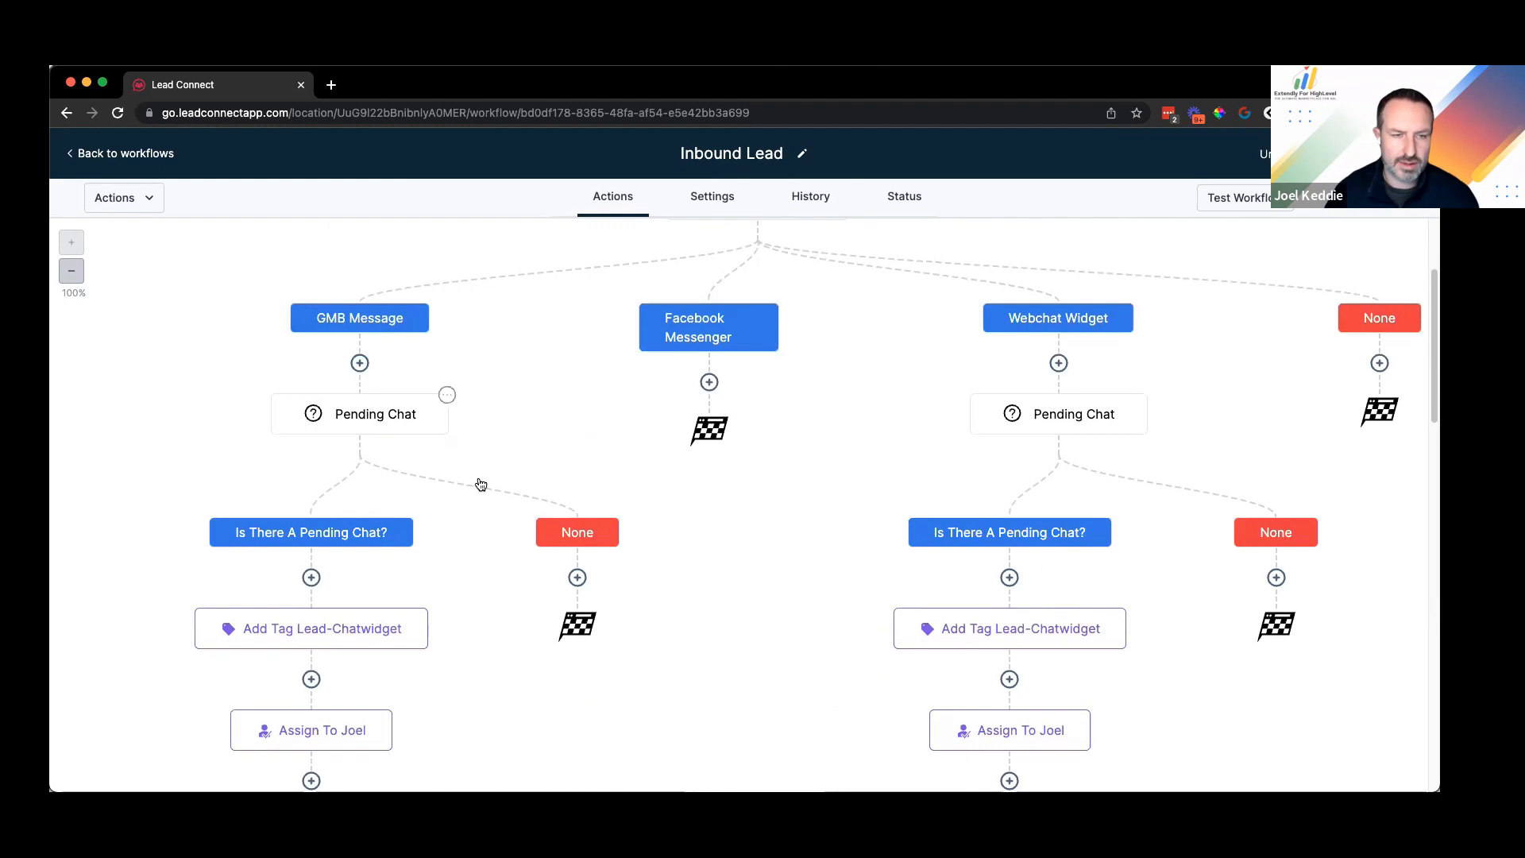
click(448, 395)
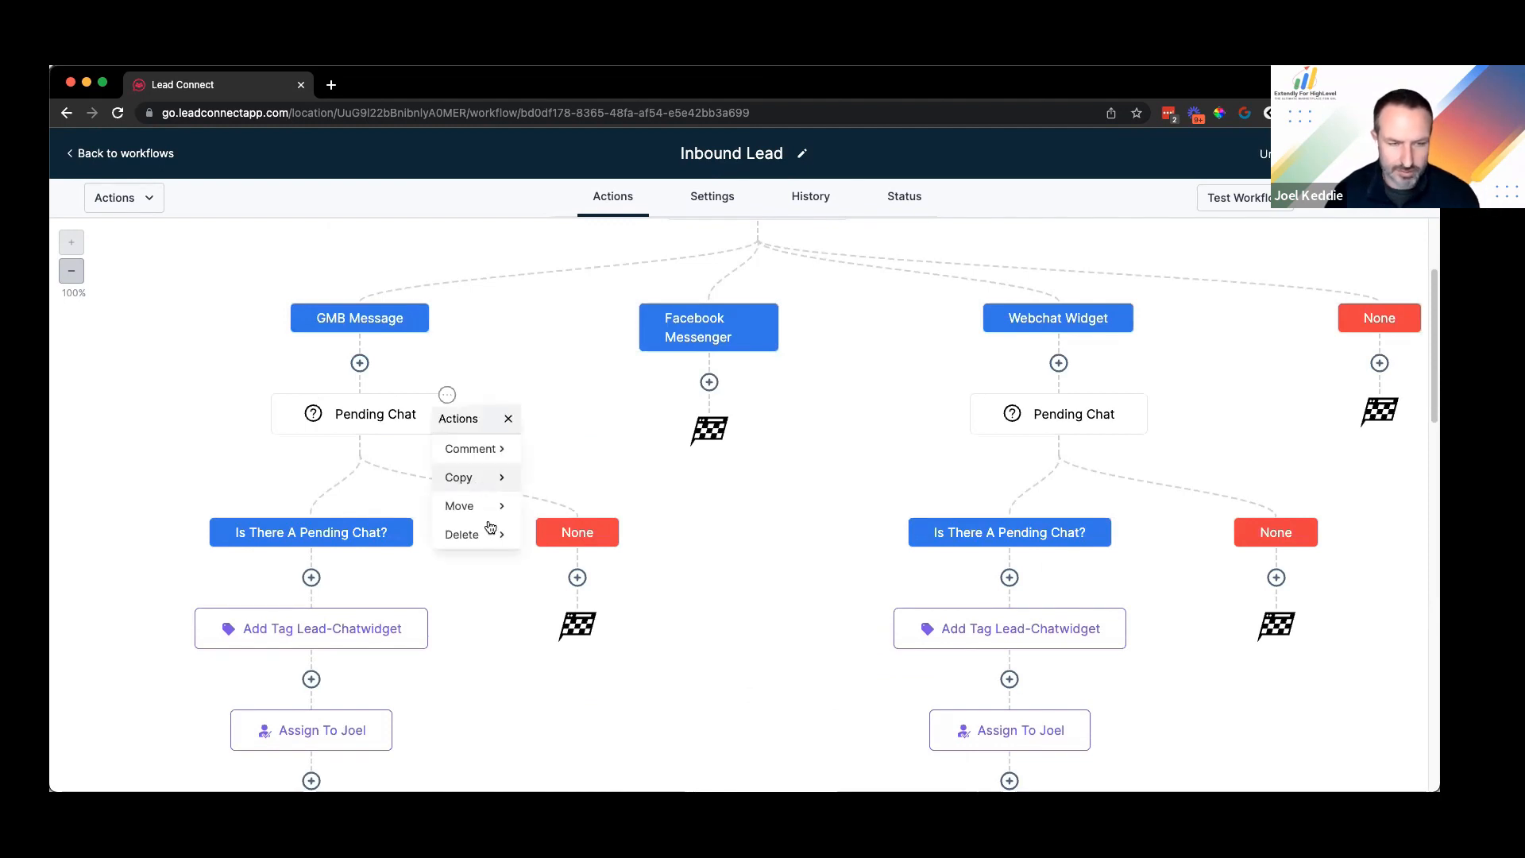
click(592, 482)
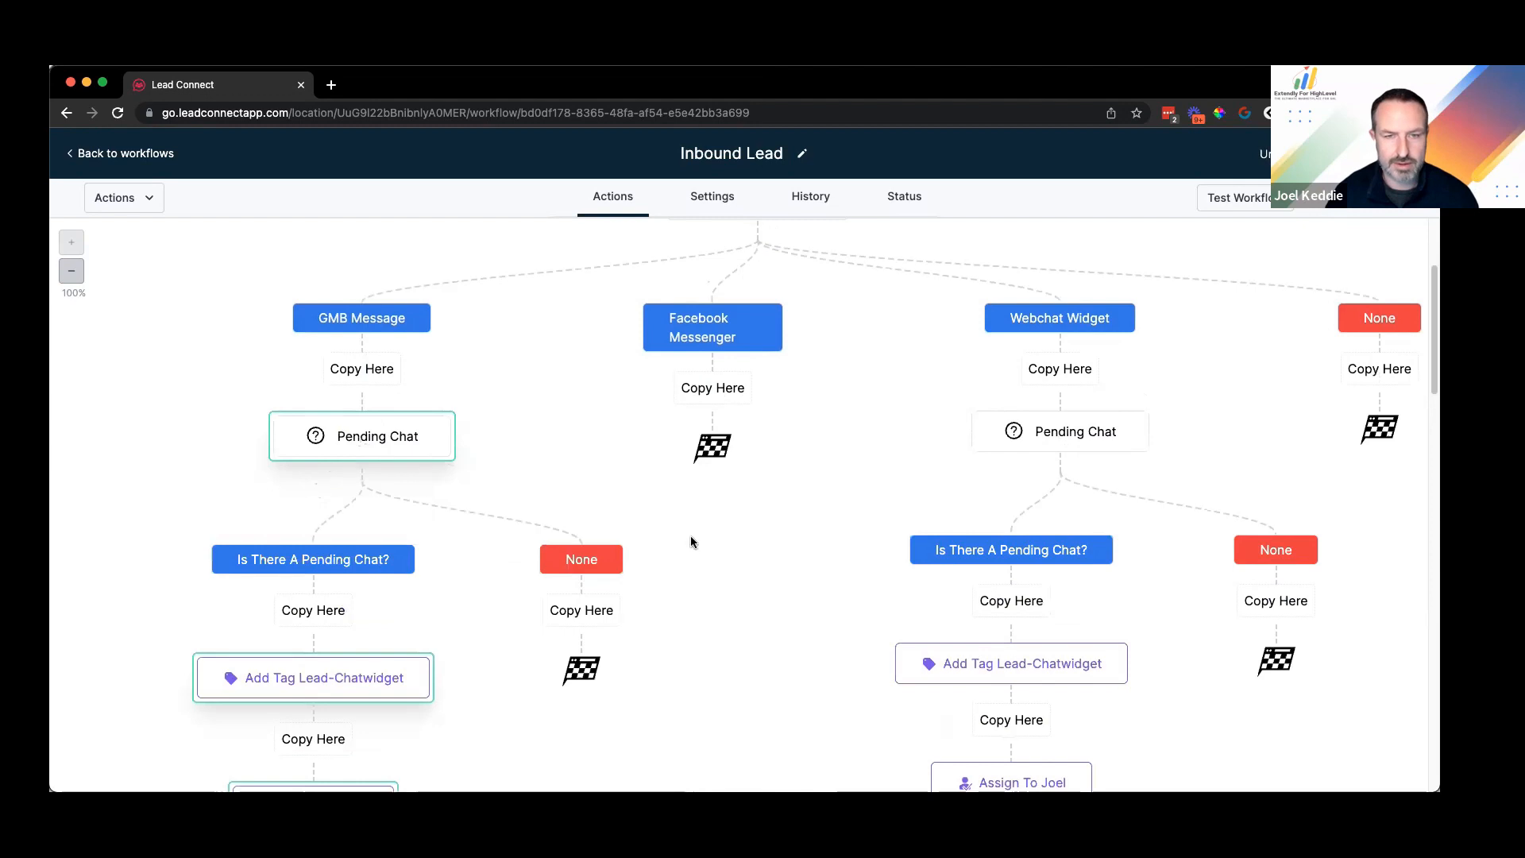
click(713, 388)
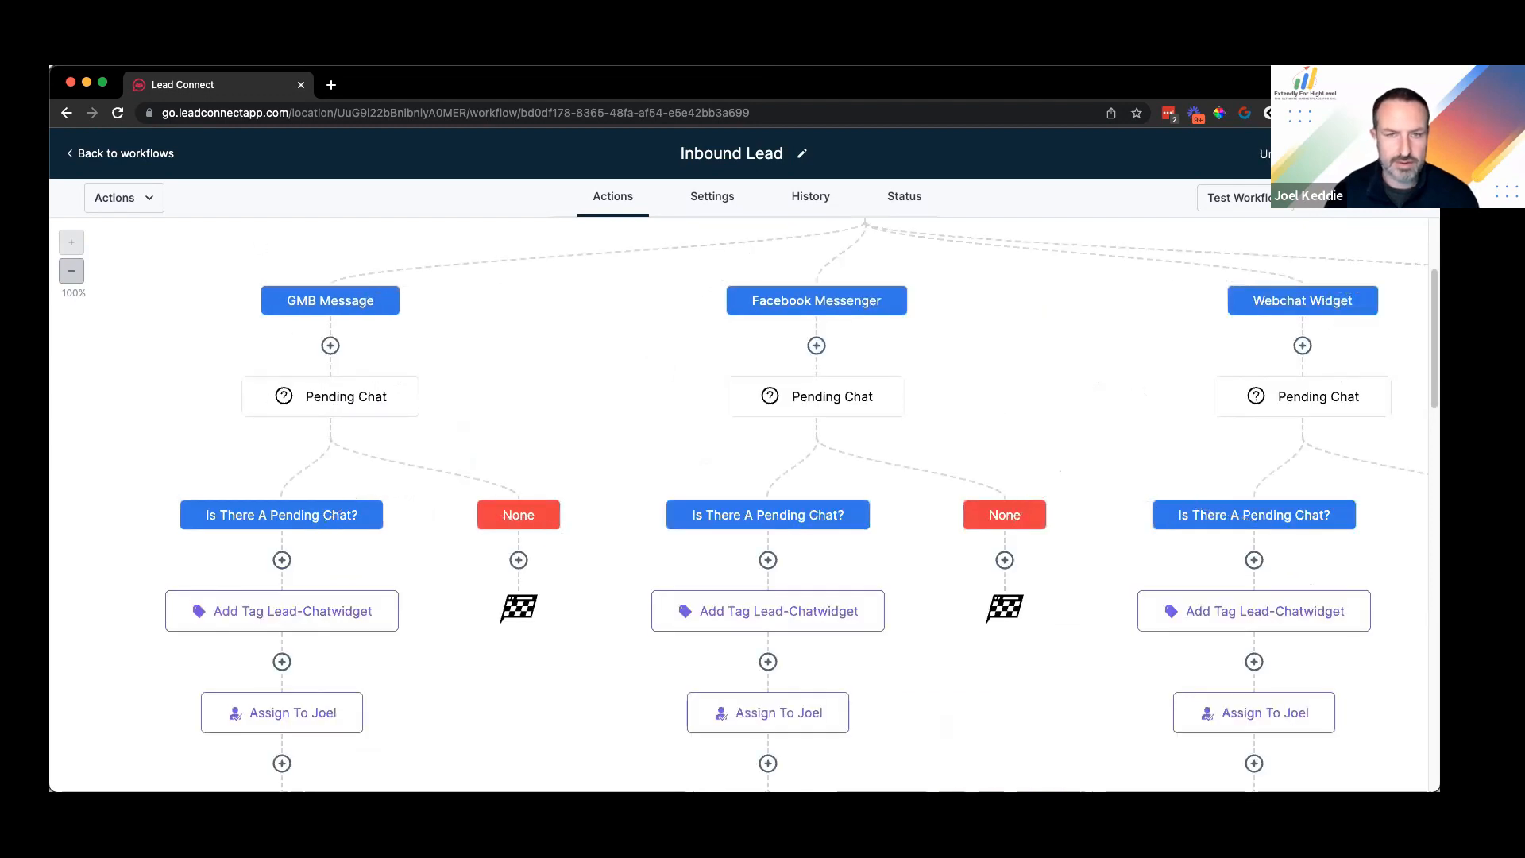
click(71, 271)
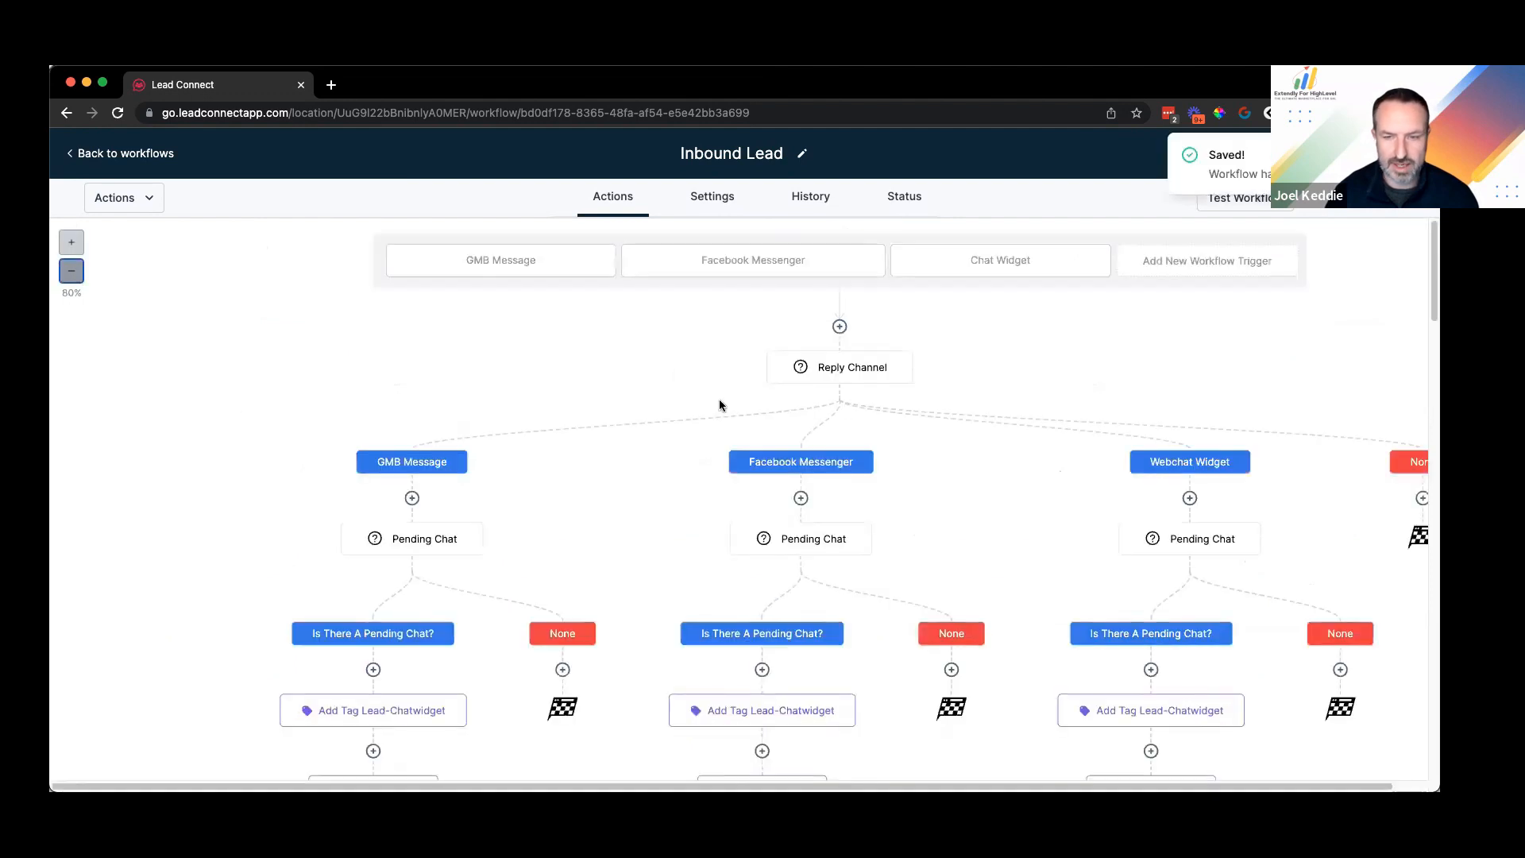
scroll(720, 406, down, 5)
scroll(720, 406, down, 5)
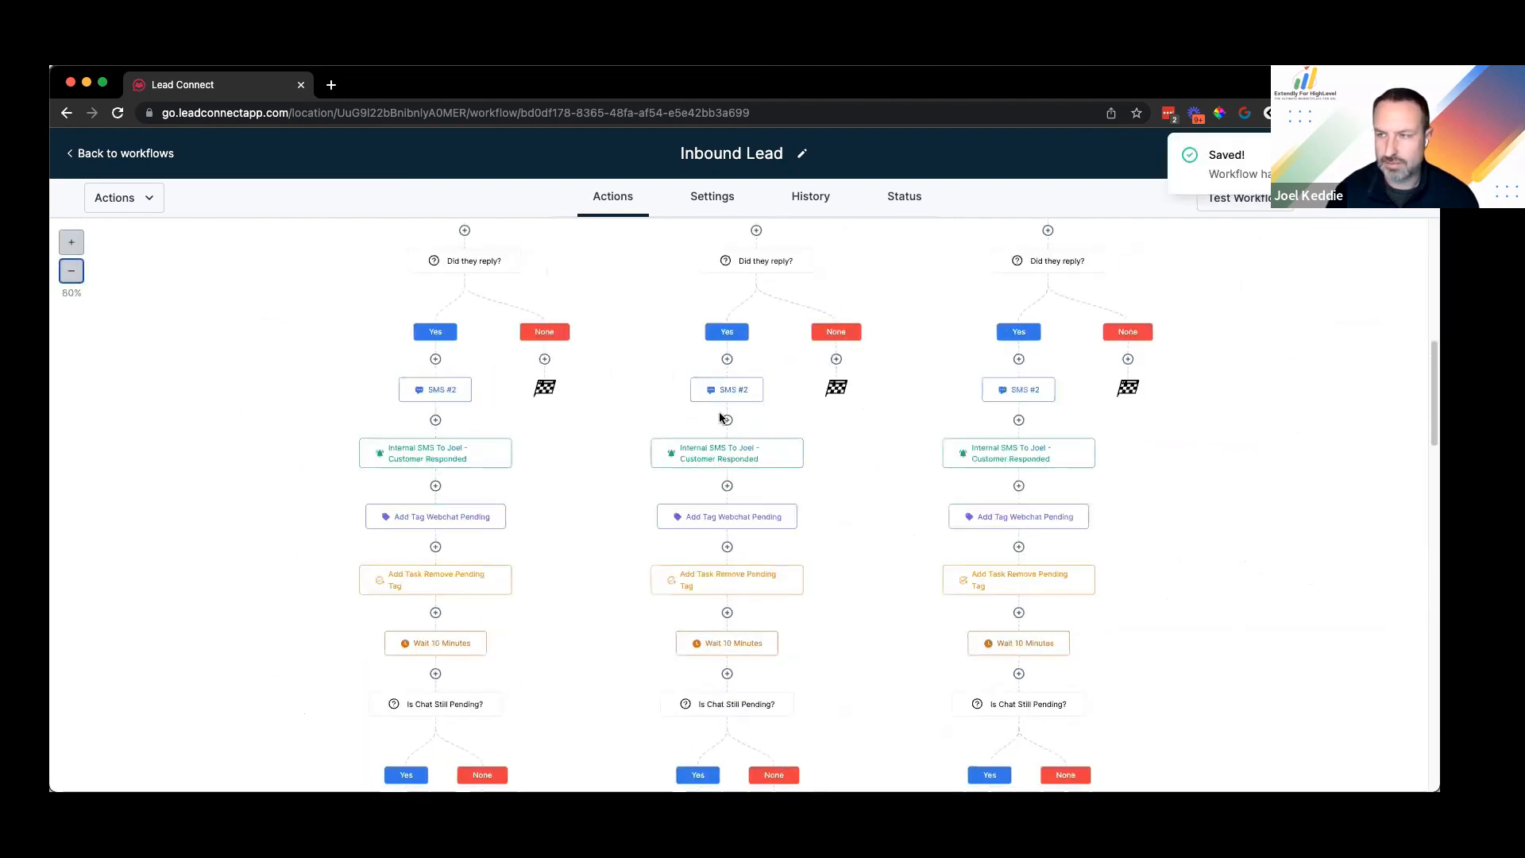
scroll(943, 569, down, 5)
scroll(943, 569, up, 1)
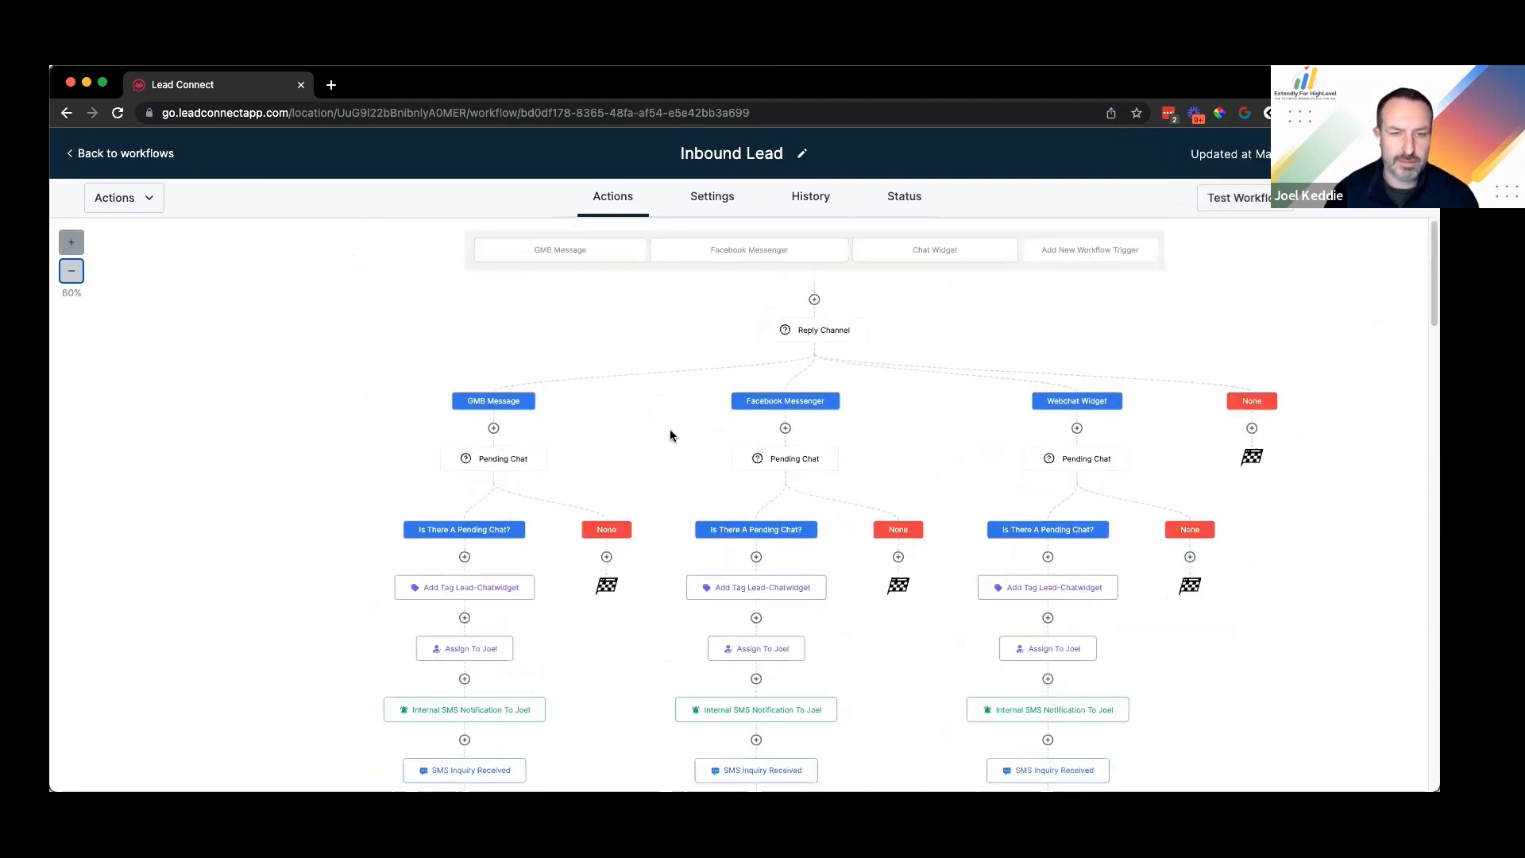
scroll(434, 400, up, 2)
scroll(486, 449, down, 5)
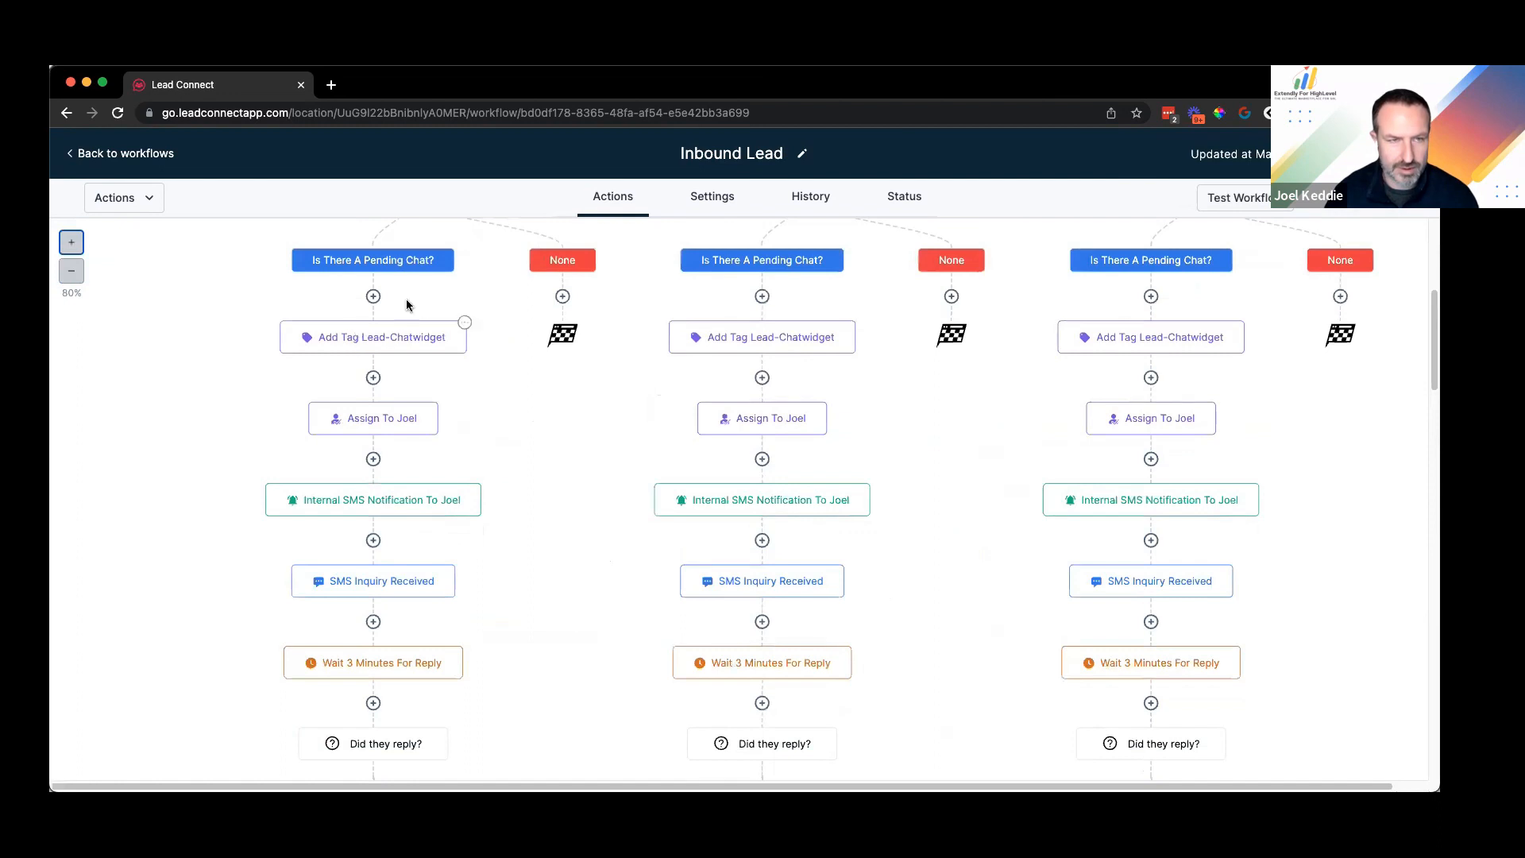
scroll(433, 306, up, 1)
scroll(414, 447, up, 1)
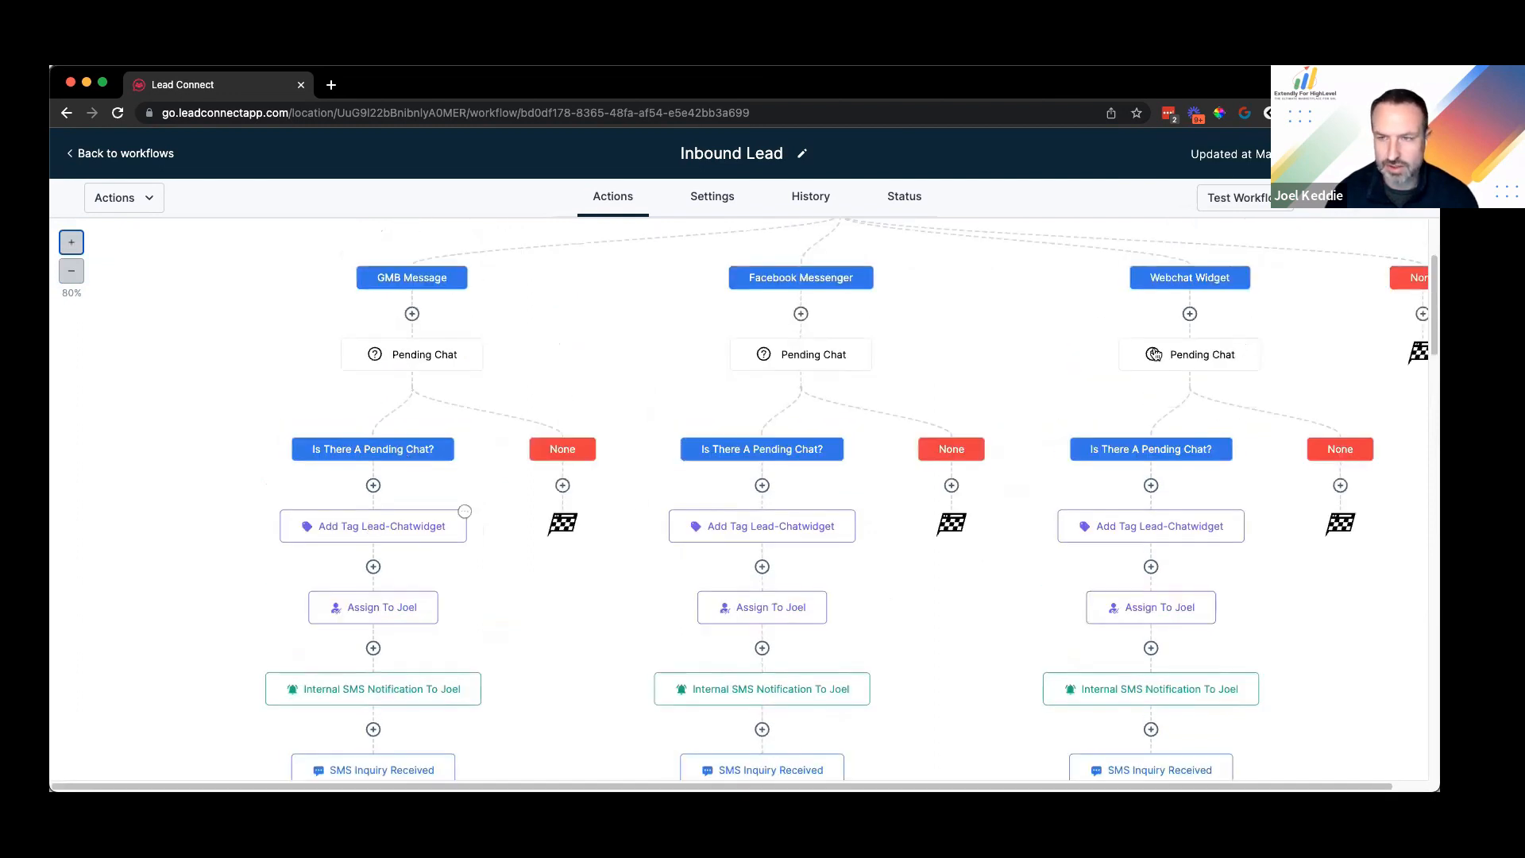
Step: Swap the GMB tag step's lead-chatwidget tag for a new lead-gmb tag and rename it Add Tag Lead-Gmb
click(383, 531)
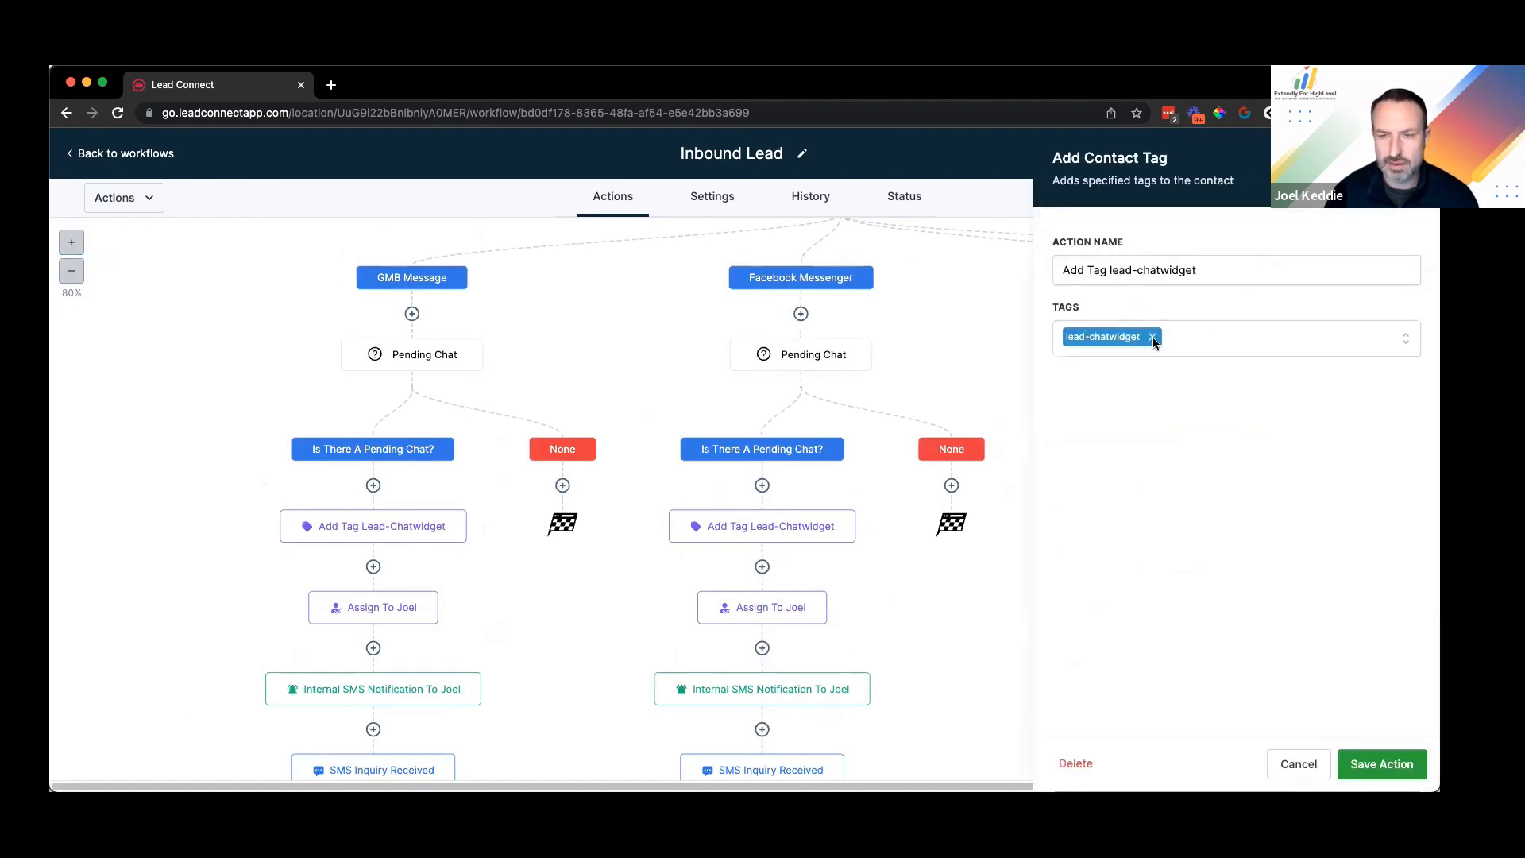
click(1152, 337)
text(le)
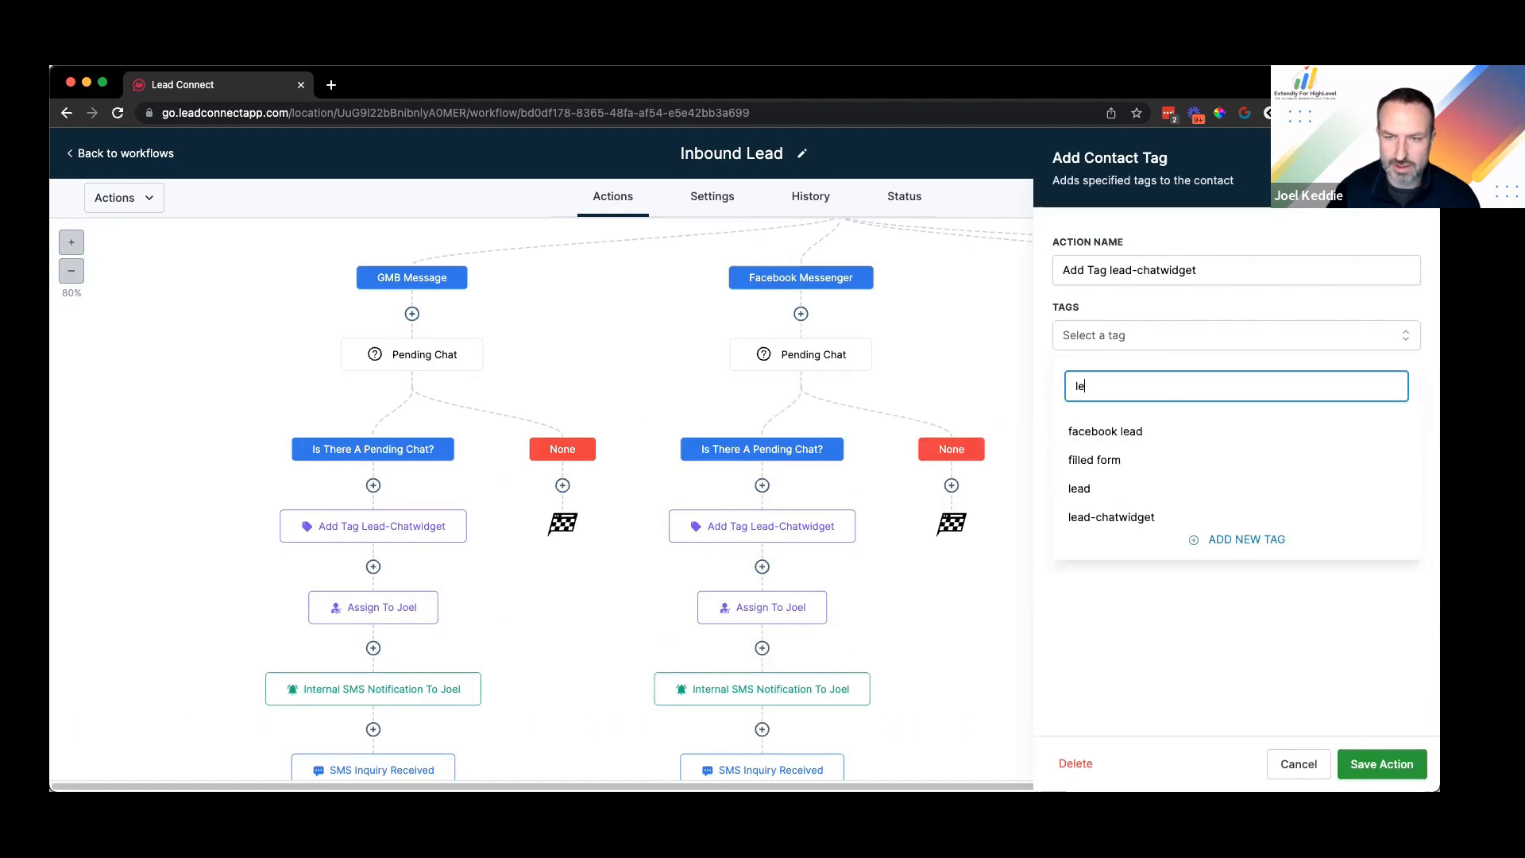
text(ad-gb)
click(1233, 429)
click(1347, 275)
key(BackSpace)
key(BackSpace)
key(BackSpace)
key(BackSpace)
key(BackSpace)
key(BackSpace)
key(BackSpace)
key(BackSpace)
key(BackSpace)
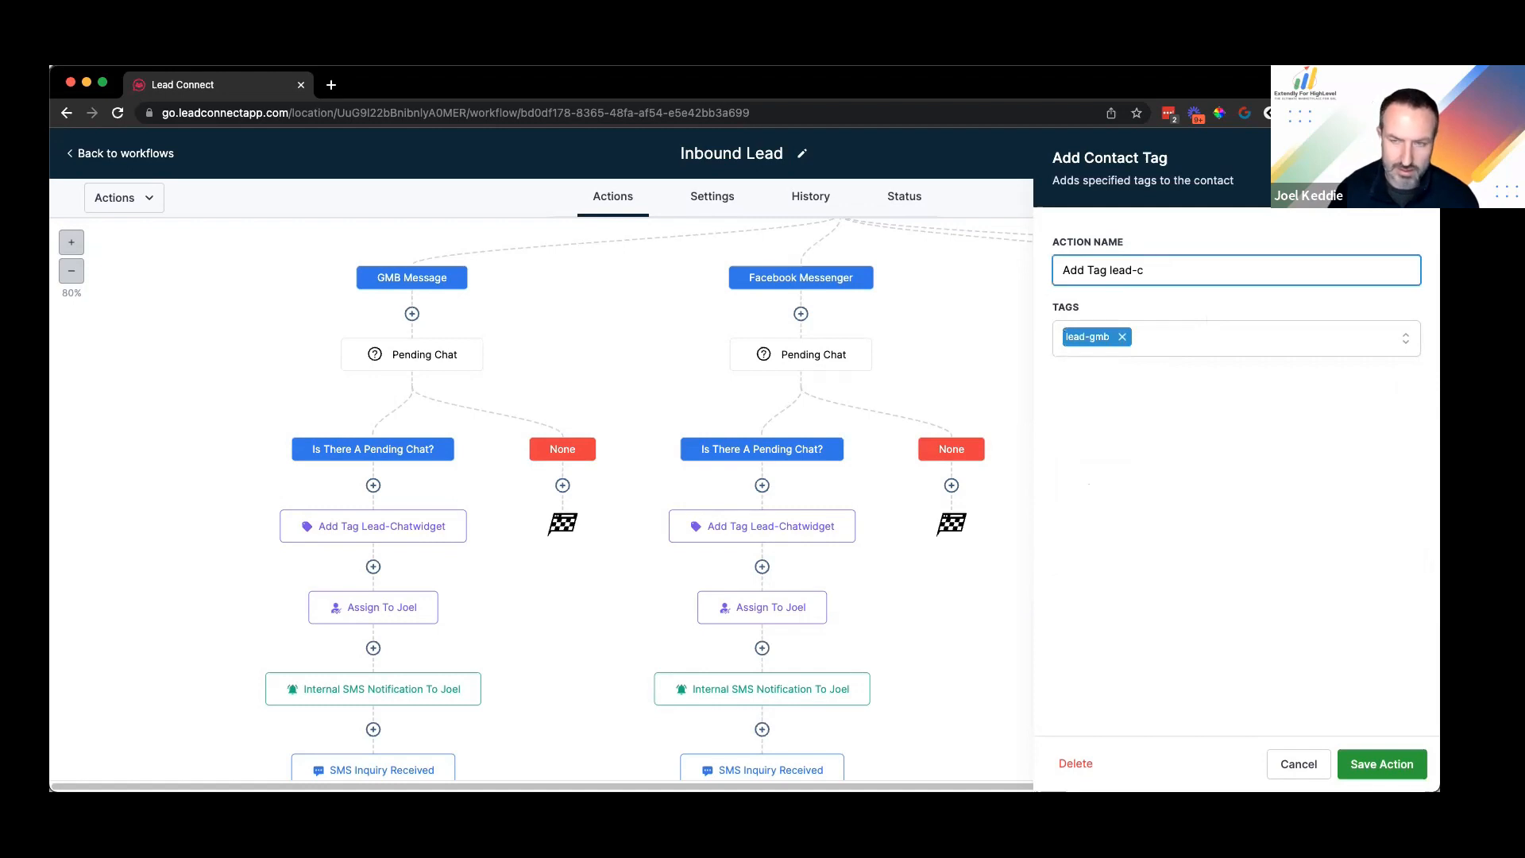
click(1350, 658)
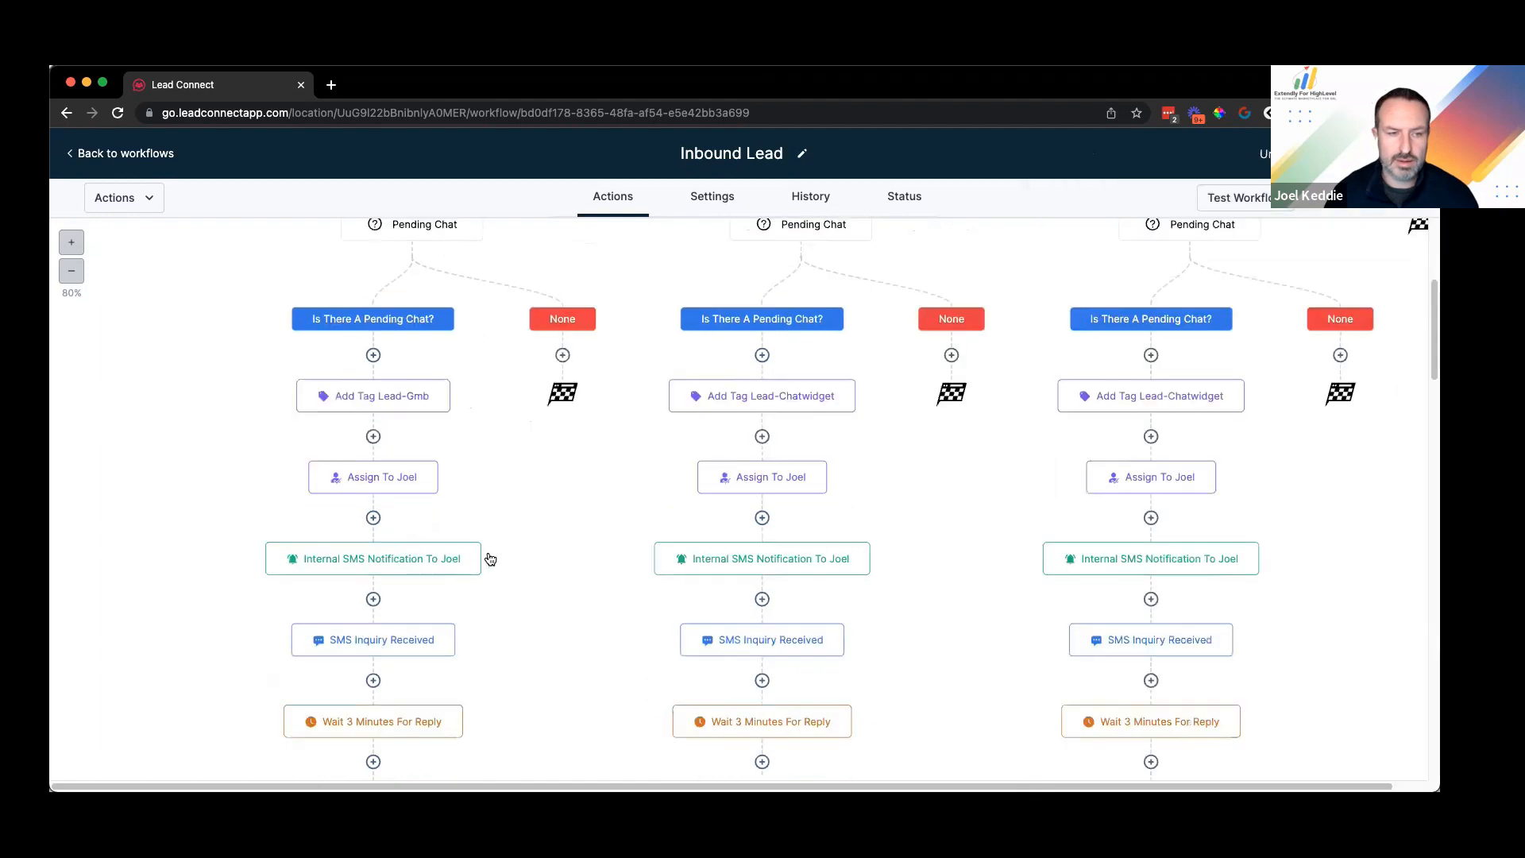
Step: Review the GMB branch's assign-user step without changes, then open its internal SMS notification
scroll(442, 408, down, 1)
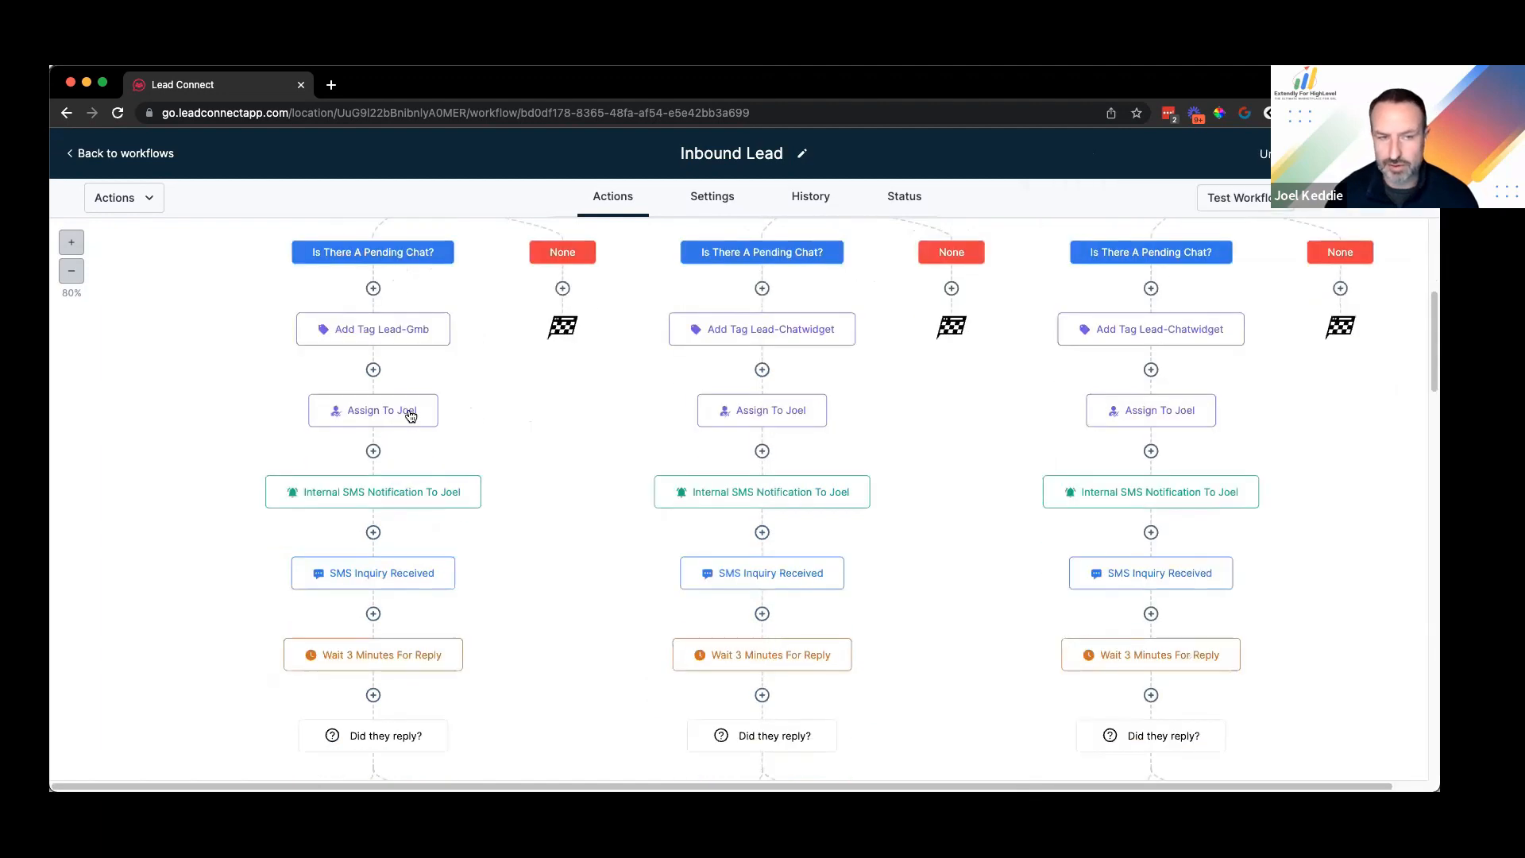
click(412, 418)
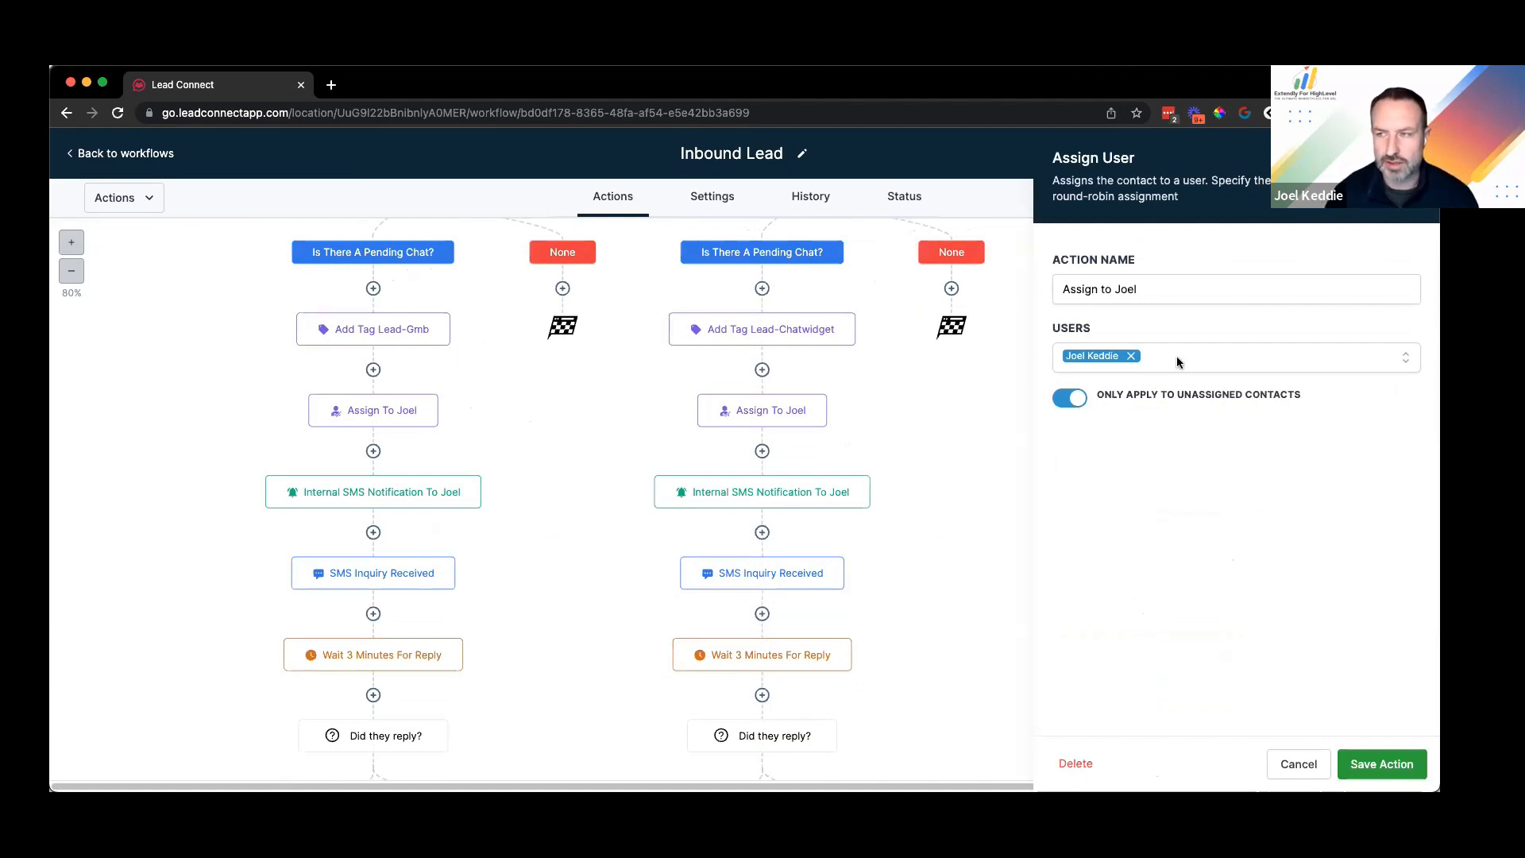
click(503, 415)
scroll(391, 412, down, 1)
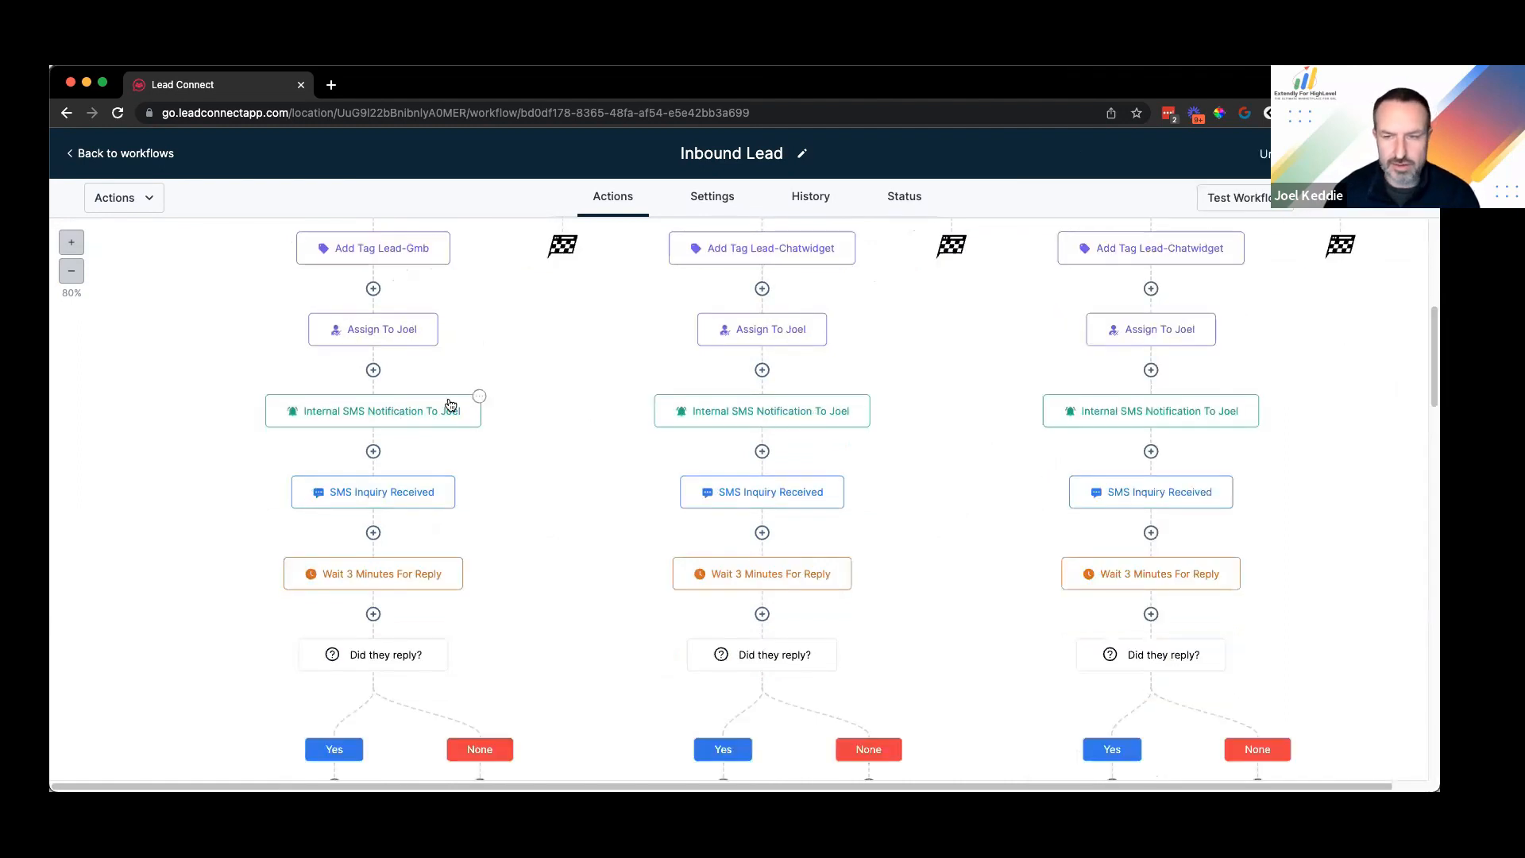
click(376, 418)
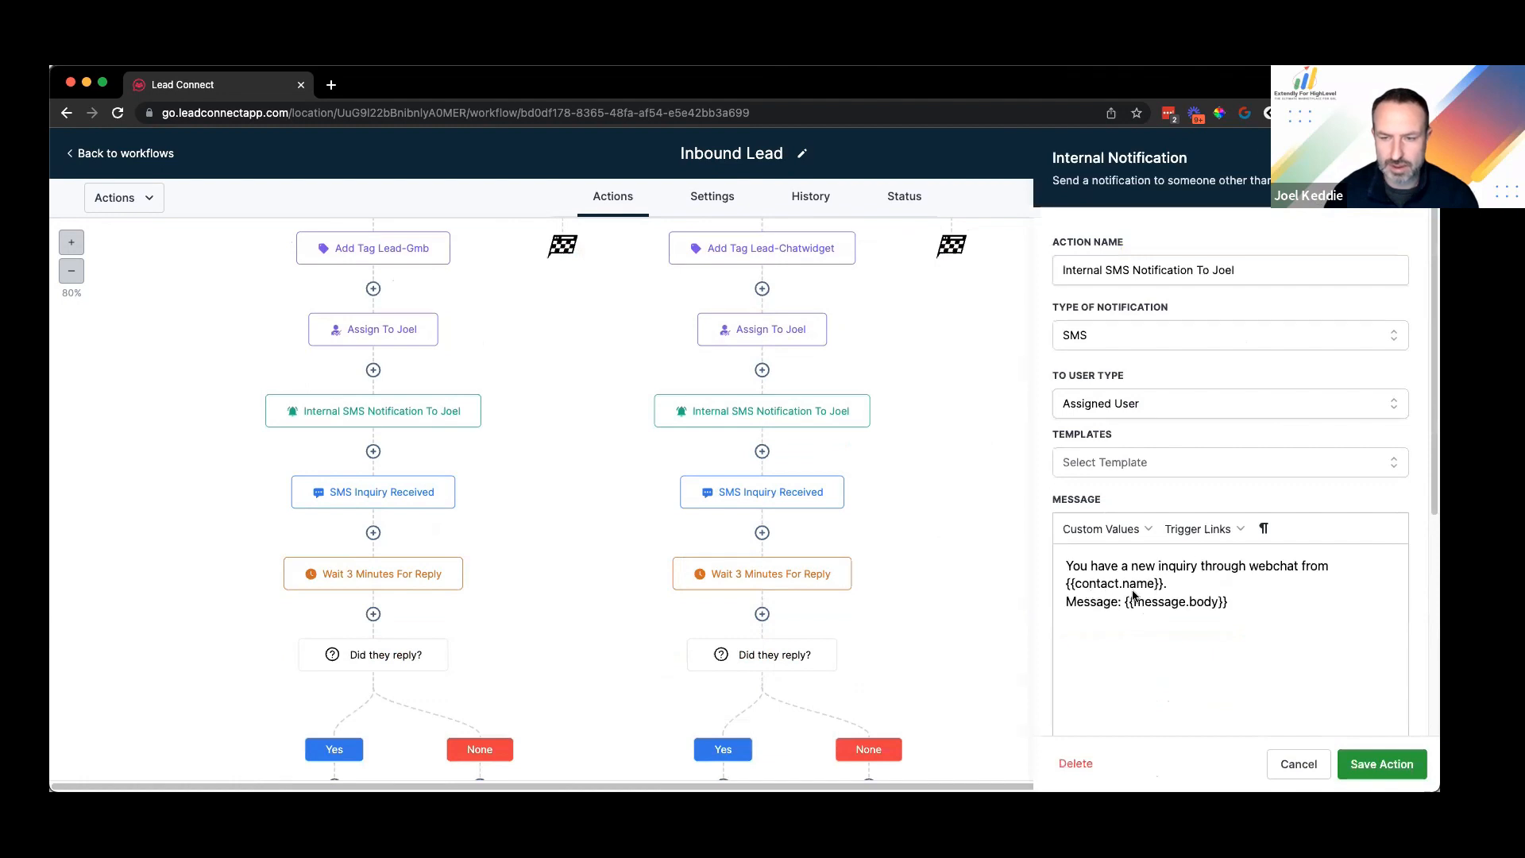
Step: Change 'webchat' to 'GMB' in the internal SMS notification message and save it
scroll(1267, 498, down, 1)
key(alt+shift+Right)
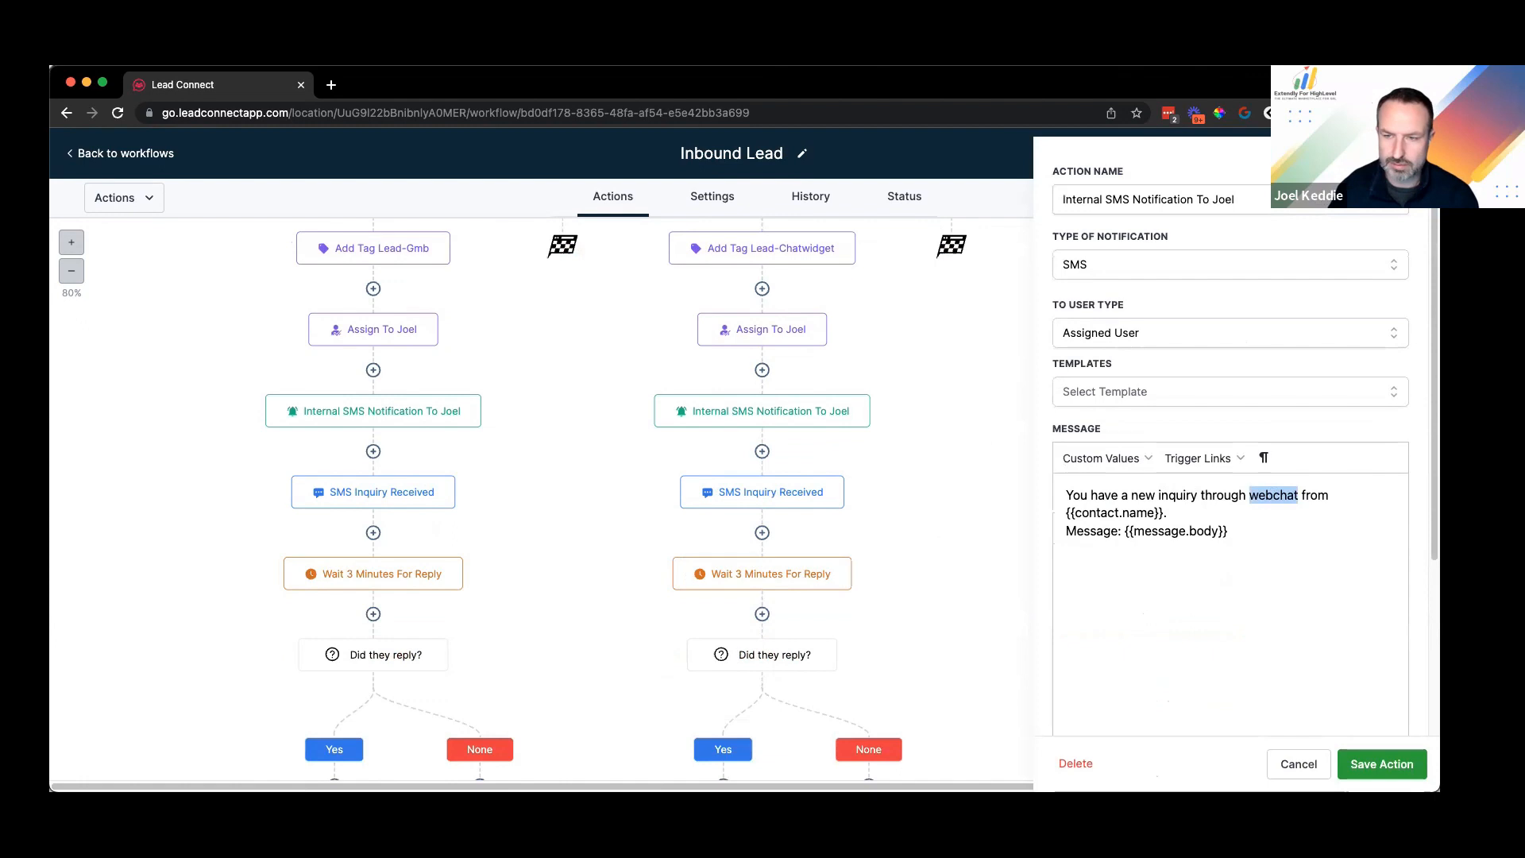
text(GMB)
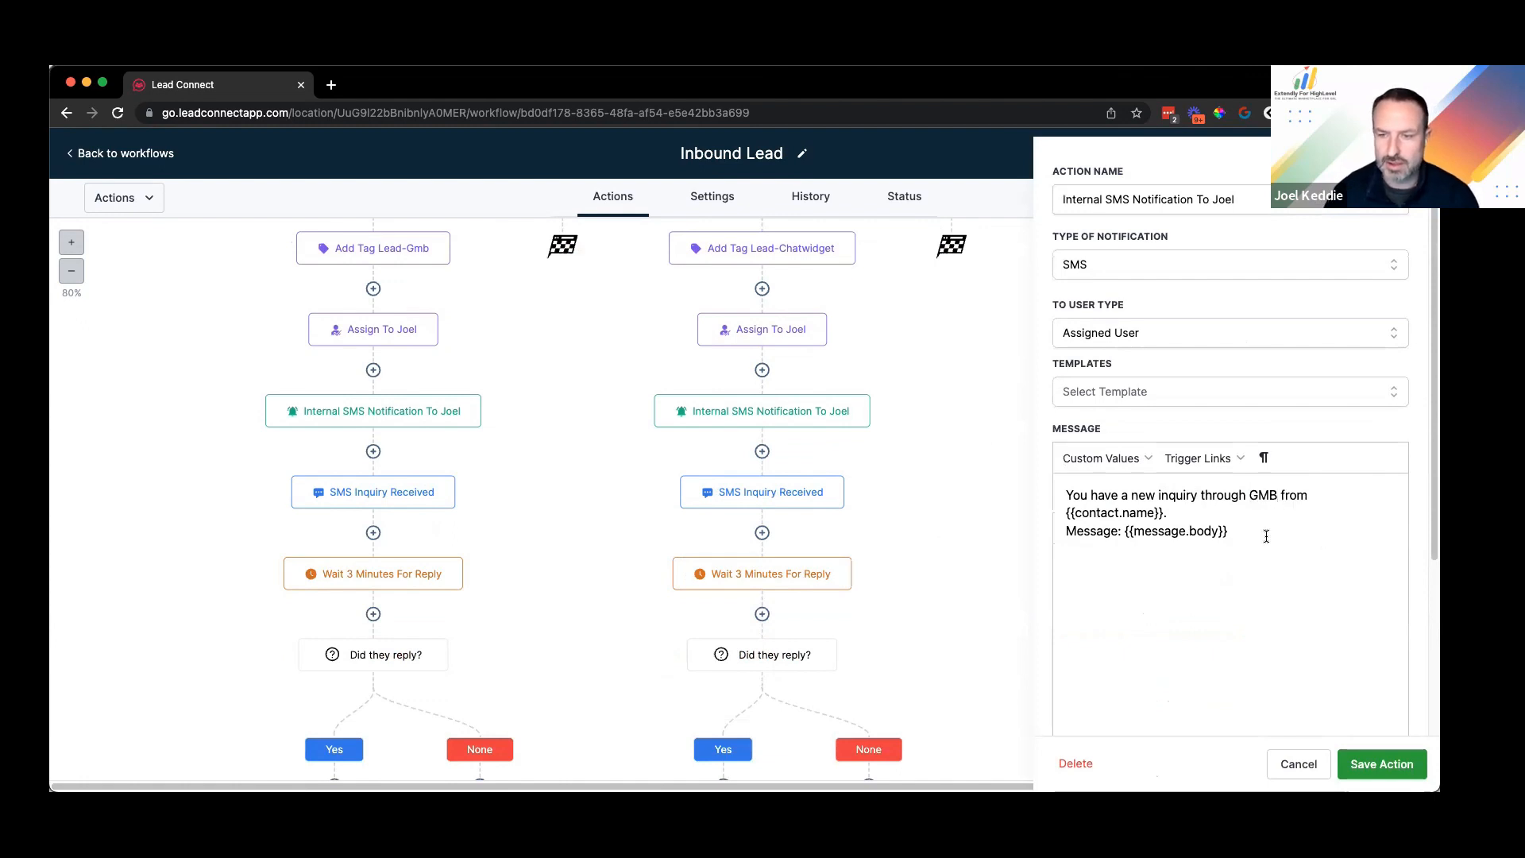
drag(1127, 532, 1237, 538)
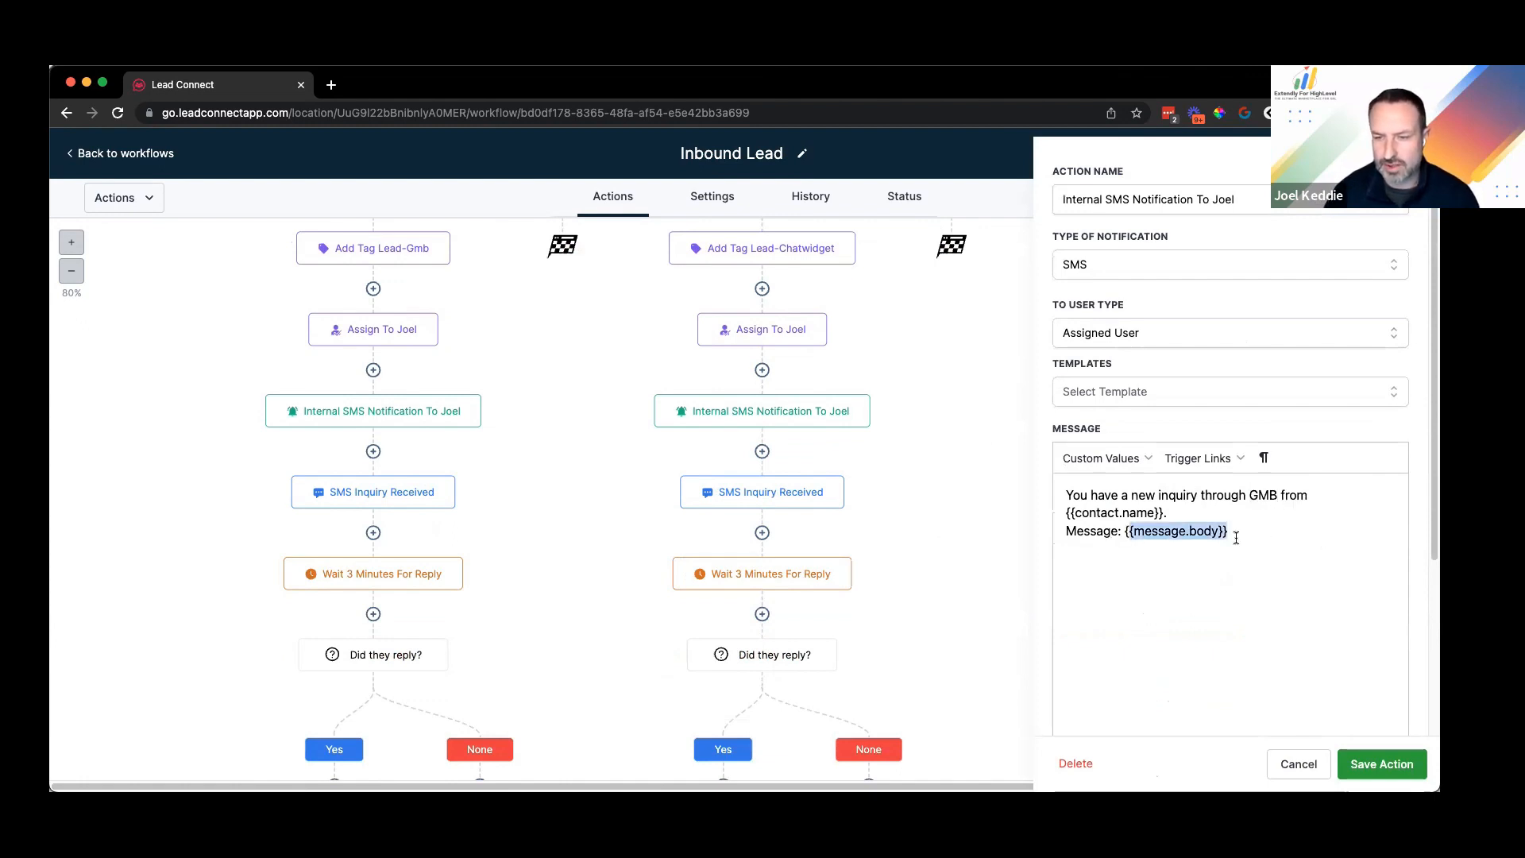
click(1234, 537)
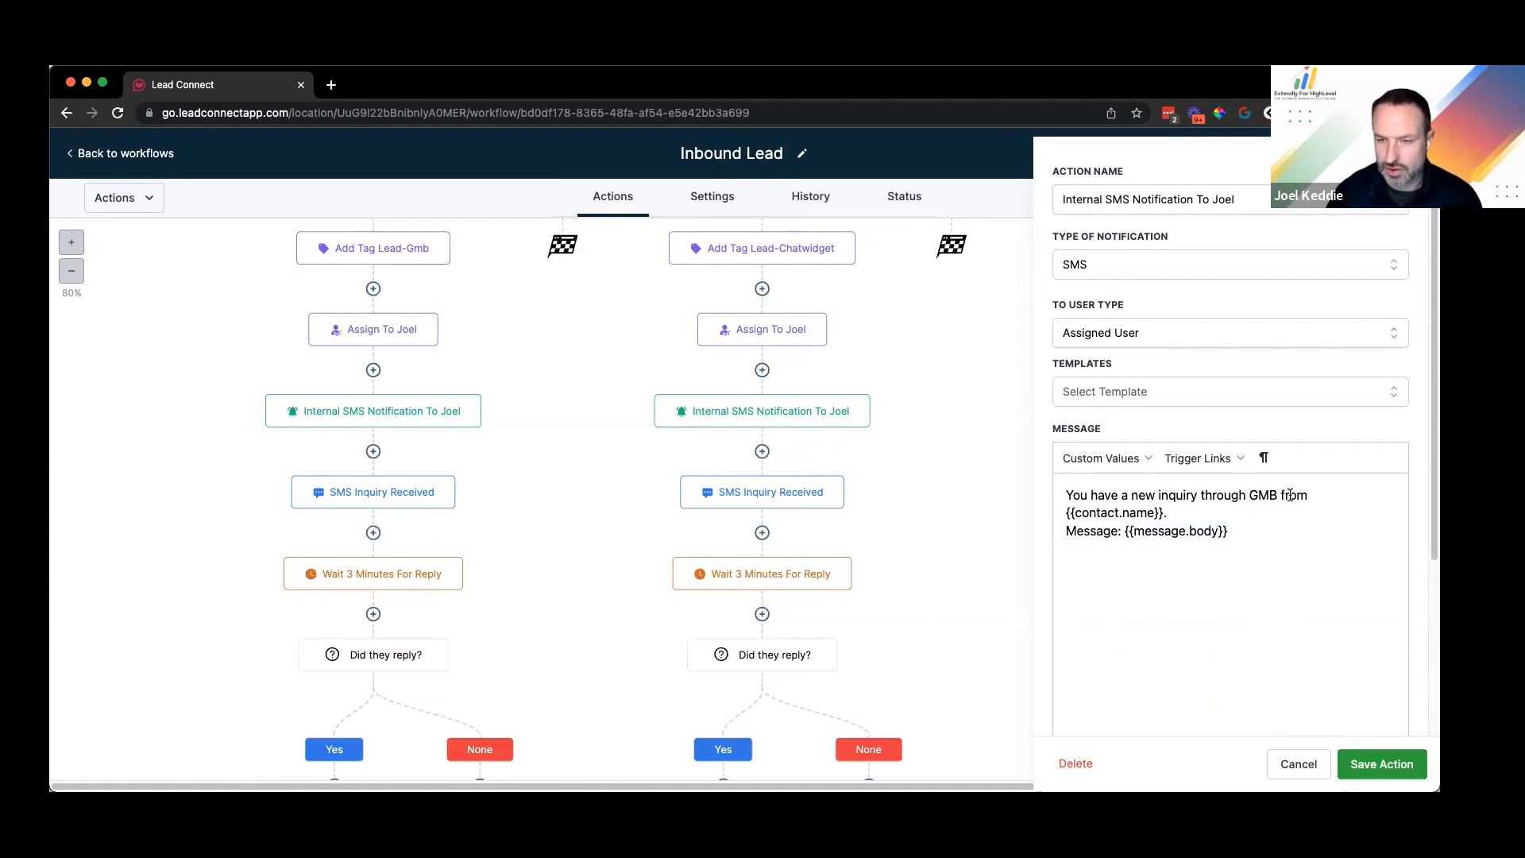
drag(1072, 495, 1308, 496)
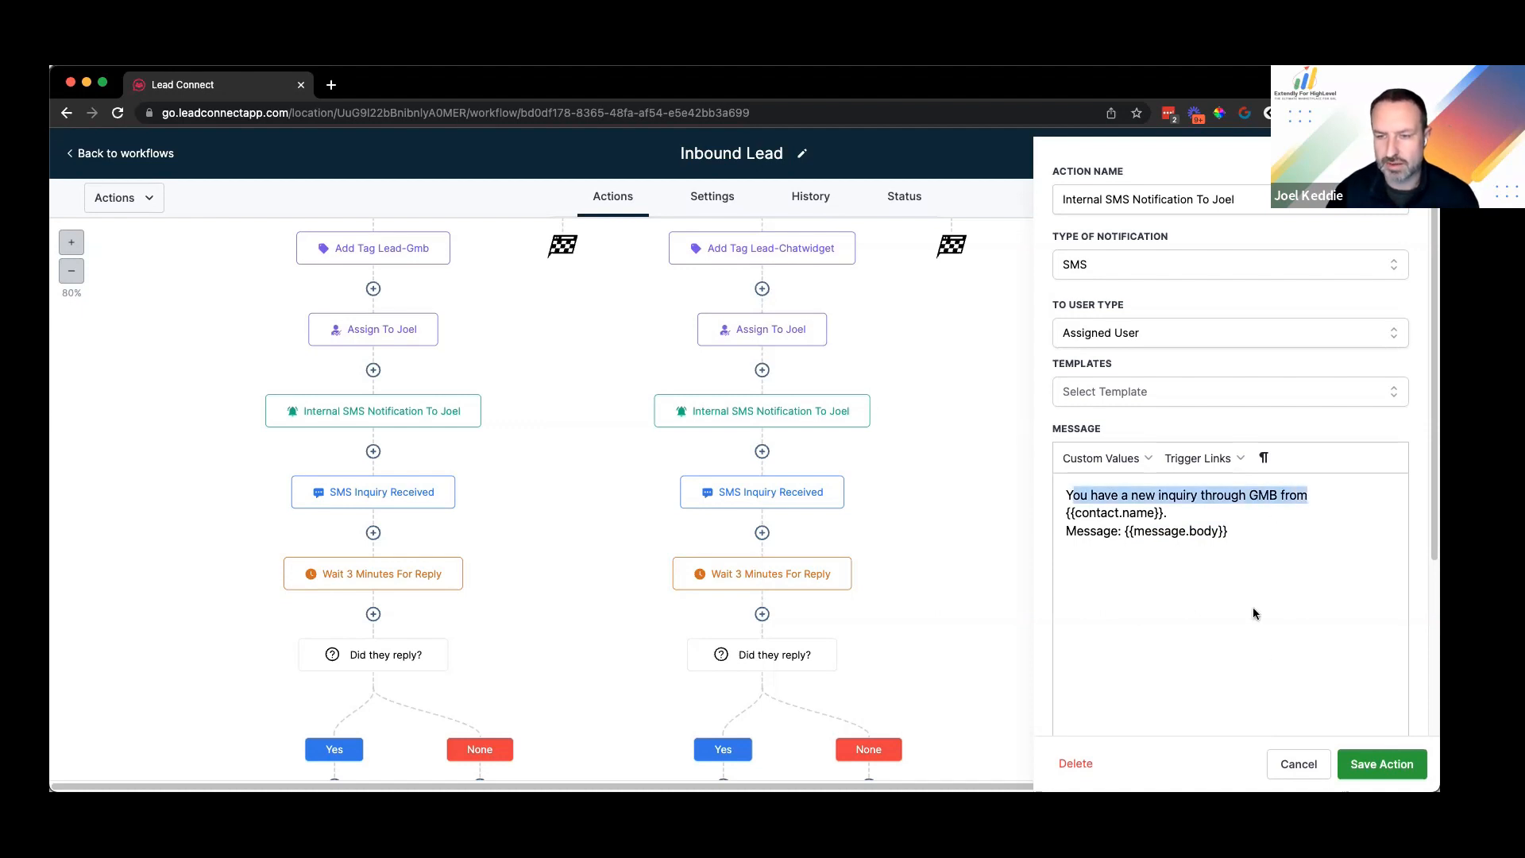
click(1382, 763)
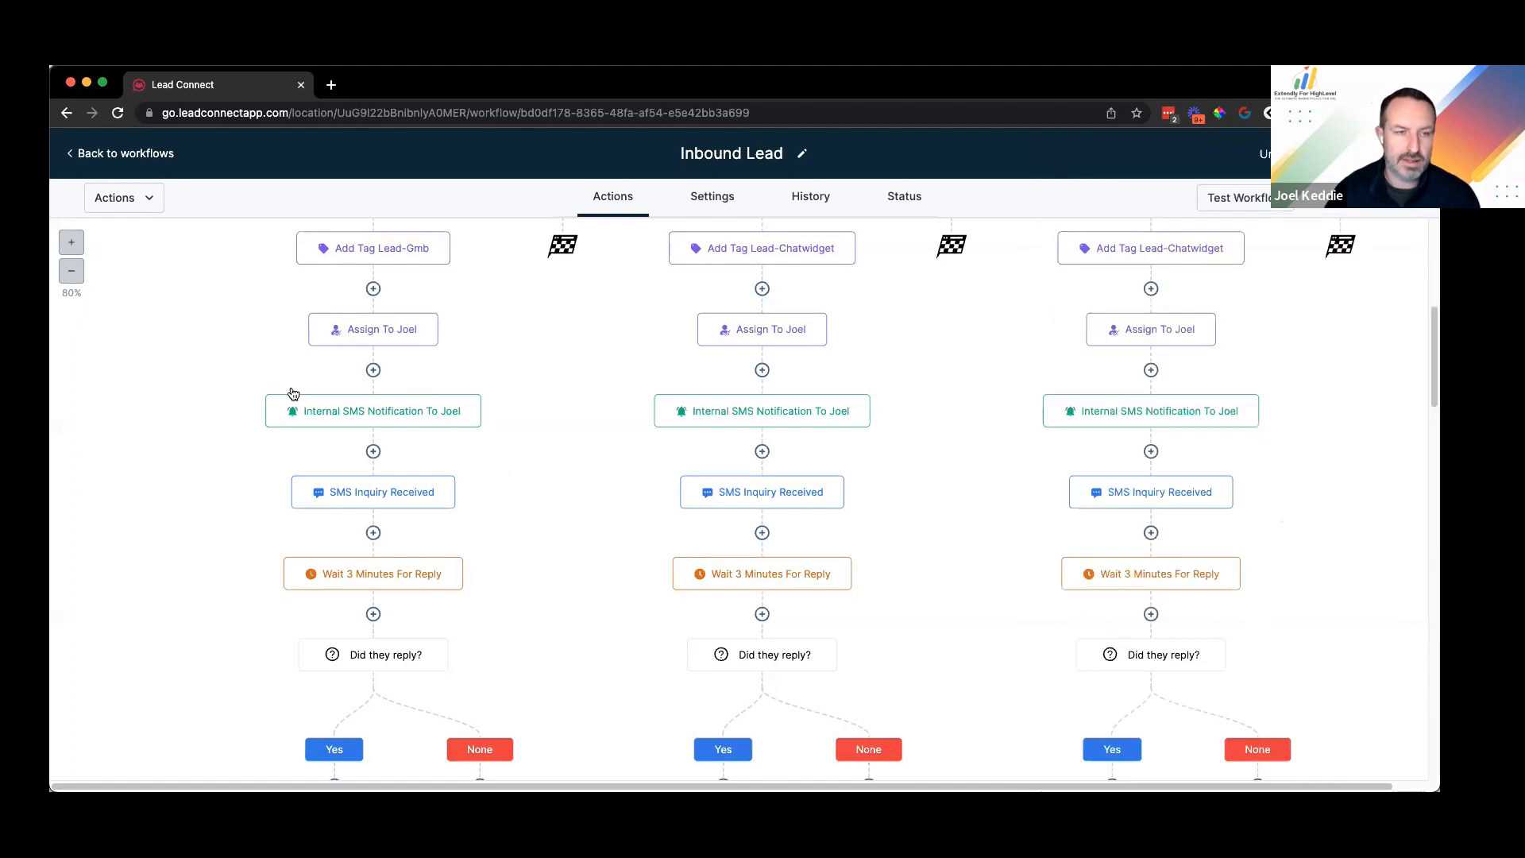
Step: Correct 'intial' to 'initial' in the SMS Inquiry Received message and save
scroll(373, 397, down, 1)
scroll(392, 403, down, 2)
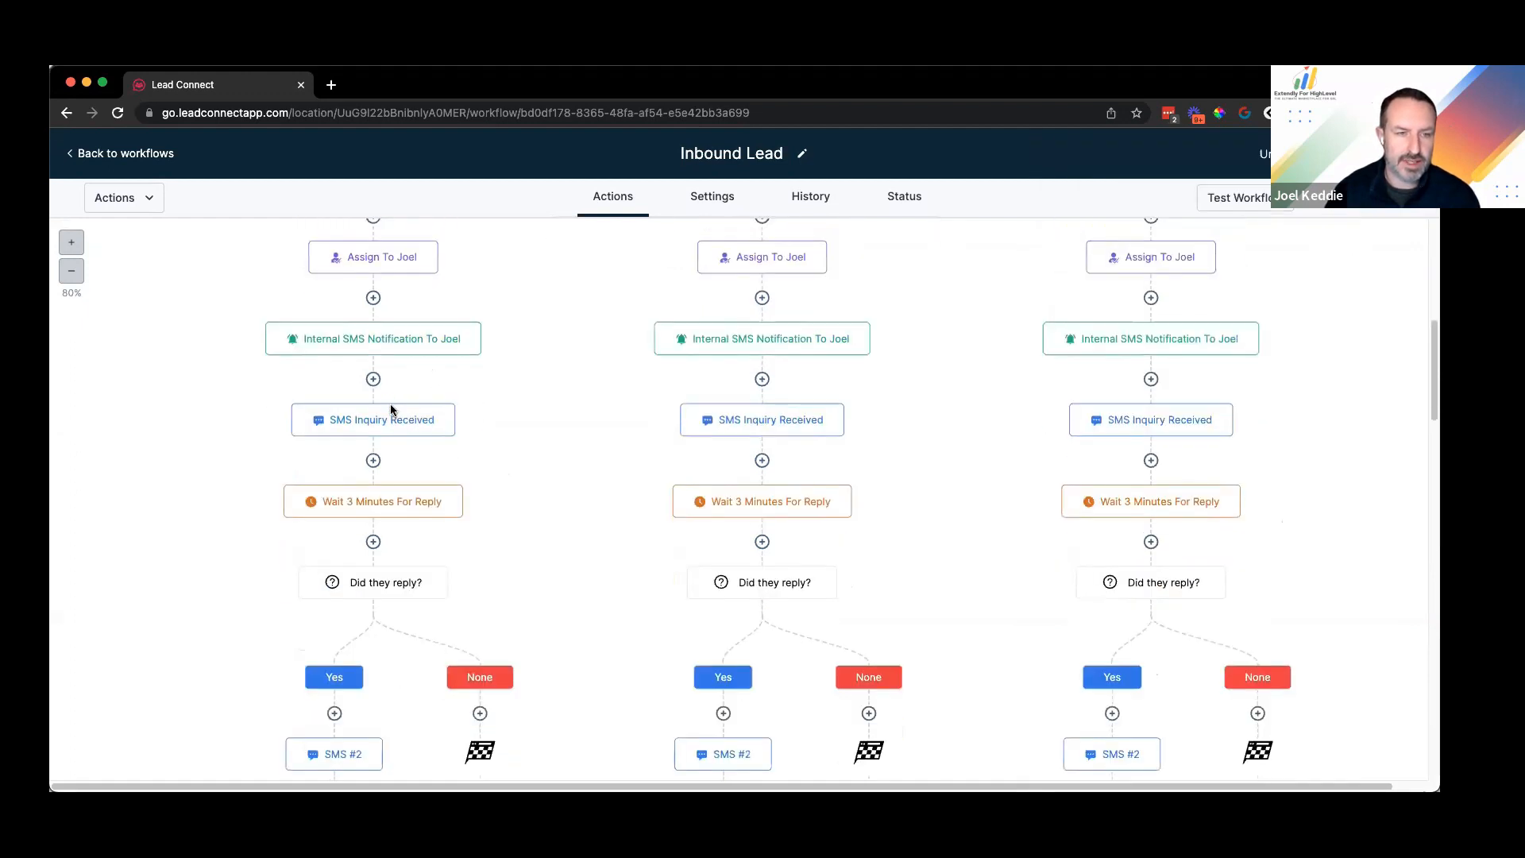
scroll(391, 348, down, 3)
scroll(403, 300, up, 1)
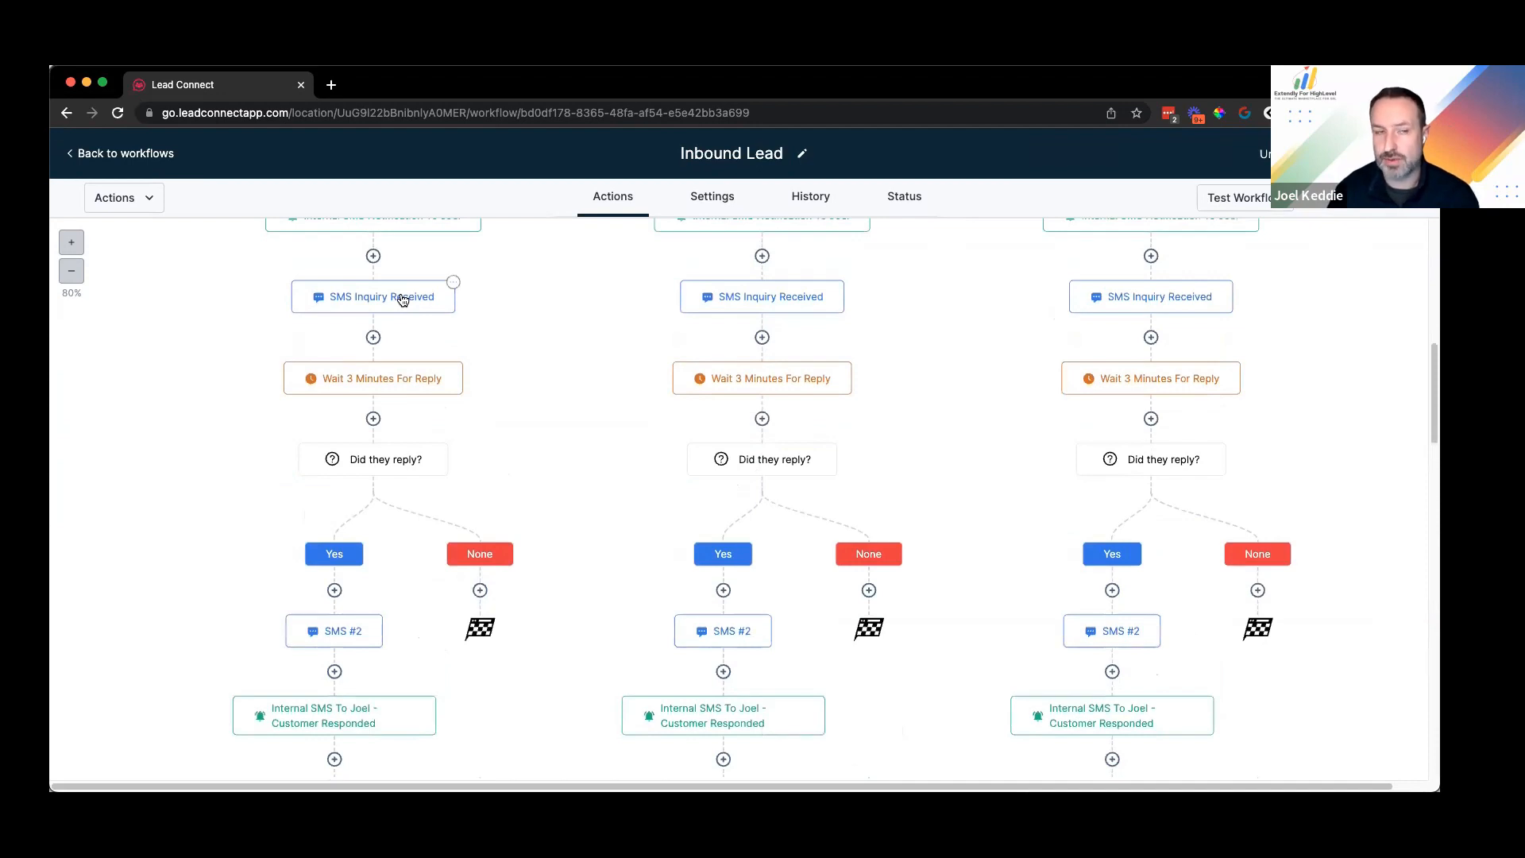
scroll(403, 299, up, 1)
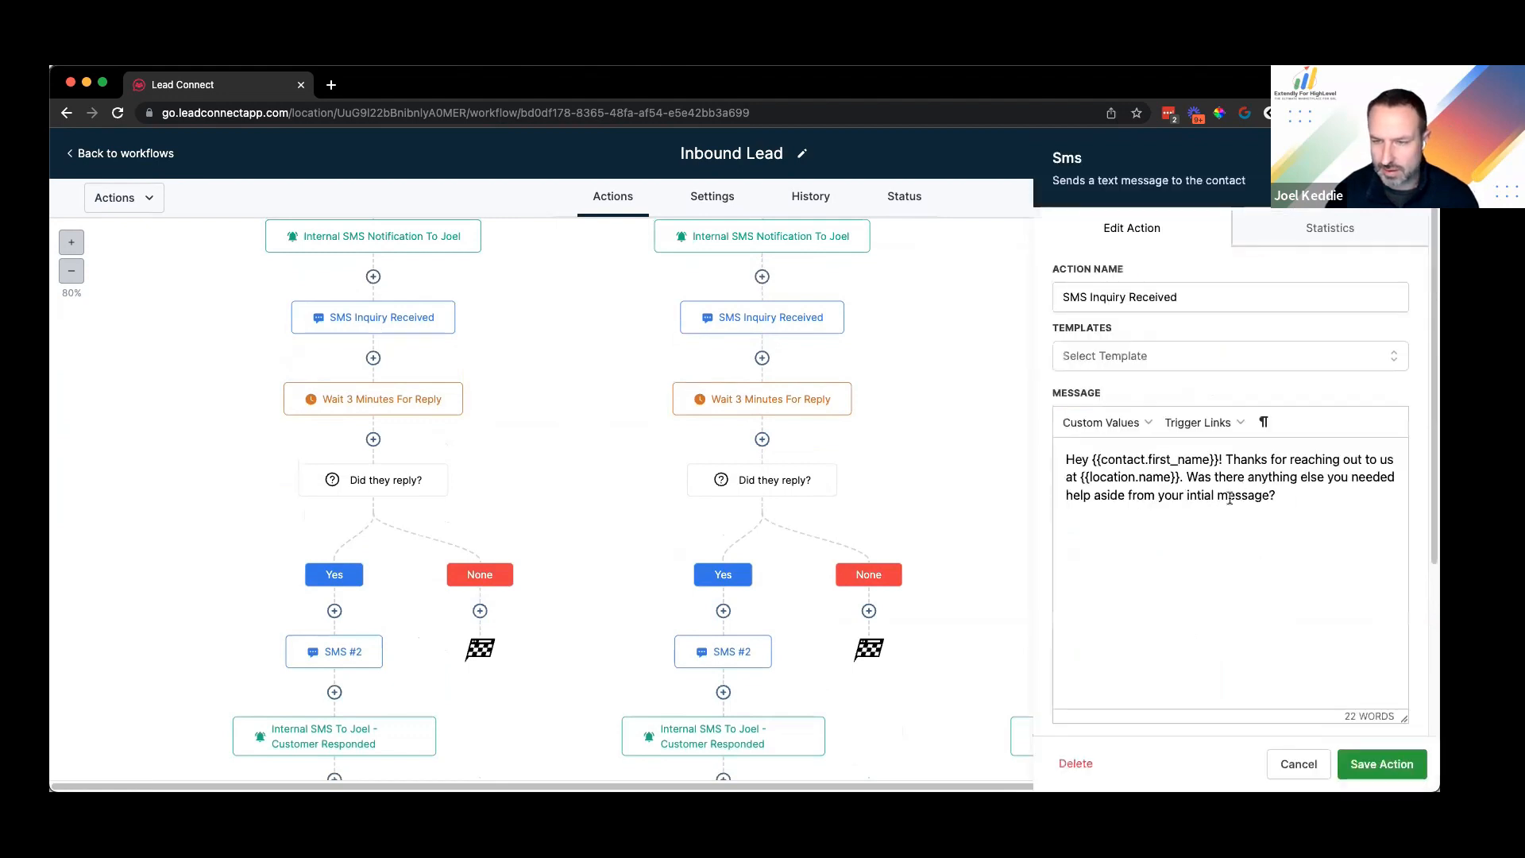
click(1196, 496)
text(i)
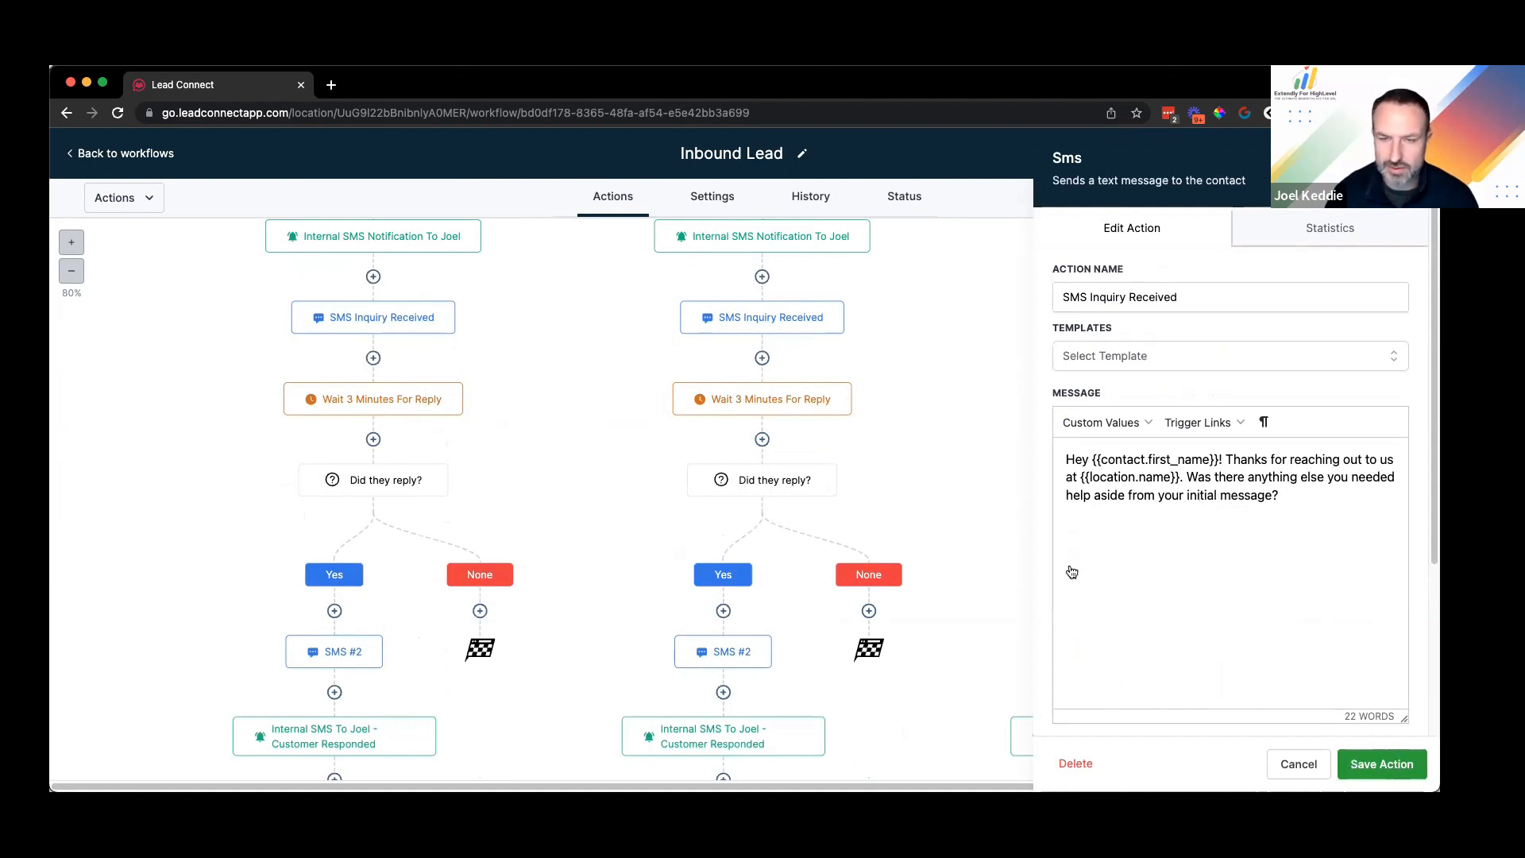
click(1383, 764)
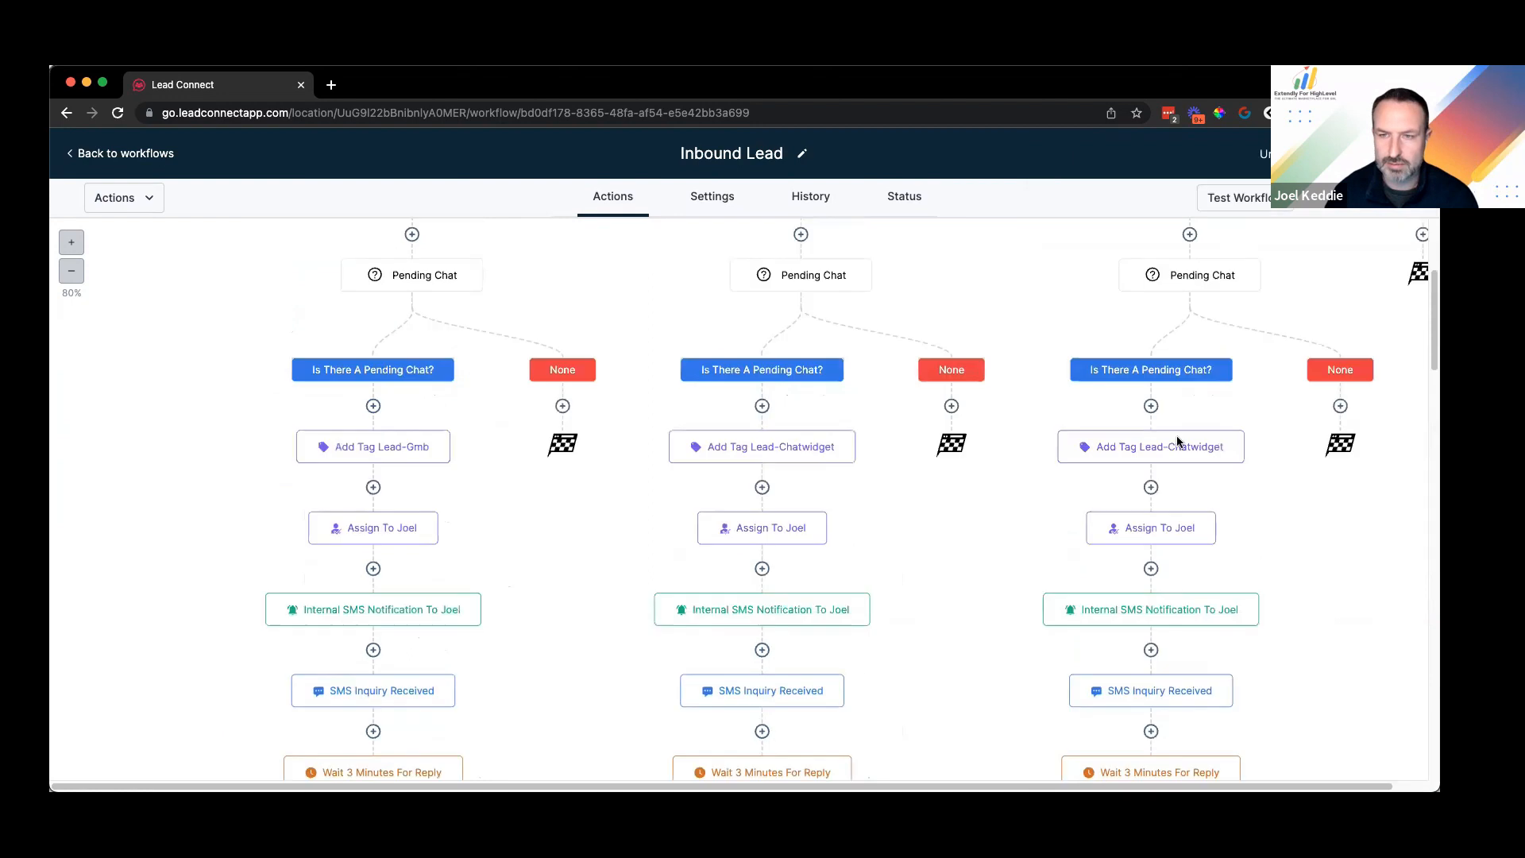
Step: Reapply the 'initial' spelling fix in the SMS Inquiry Received message and save
scroll(1172, 671, down, 1)
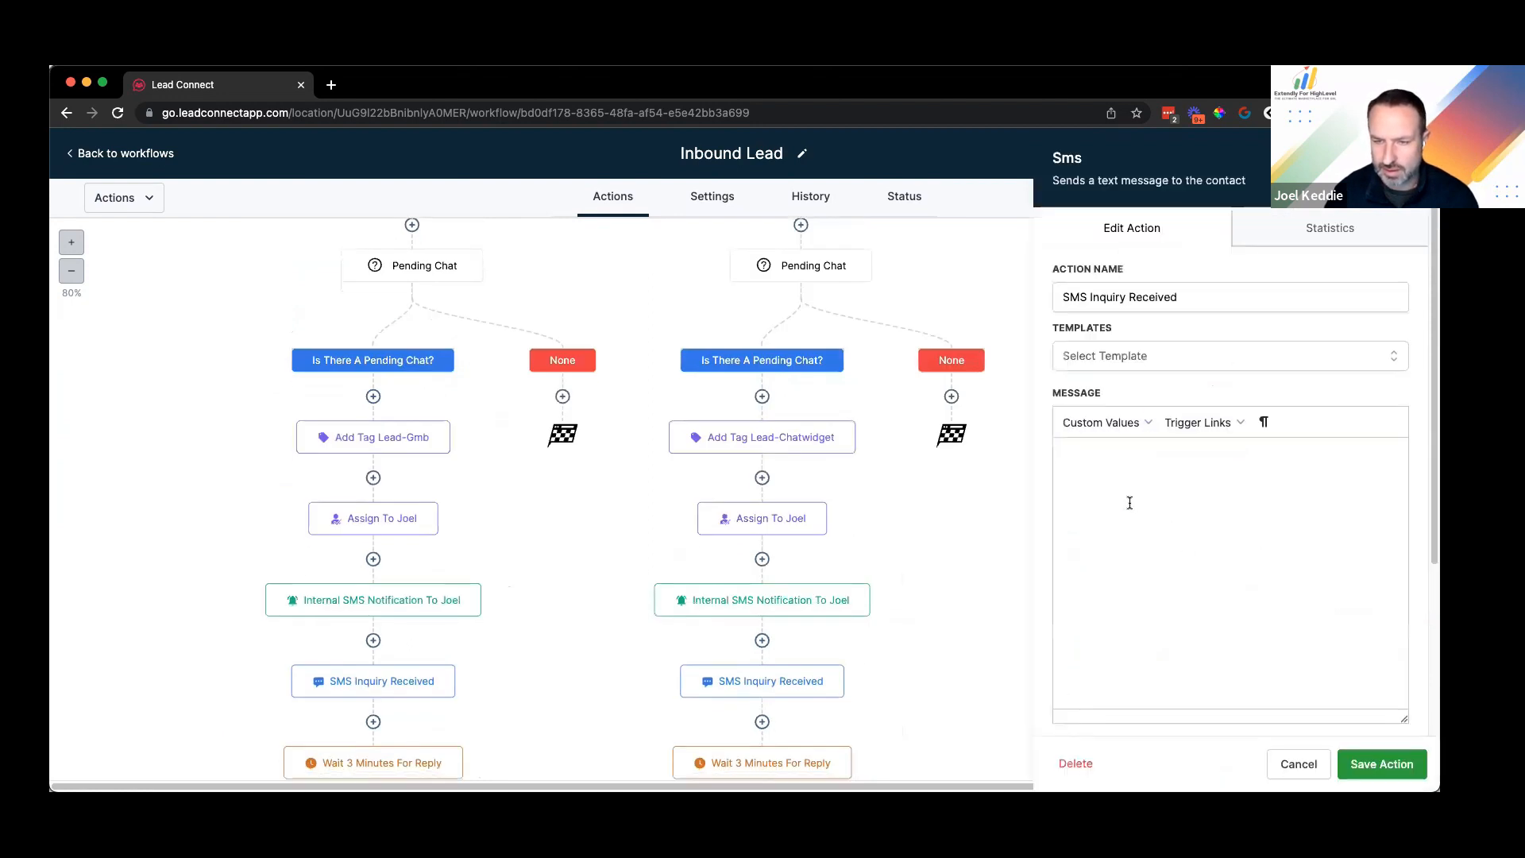
click(1198, 495)
text(i)
click(1365, 766)
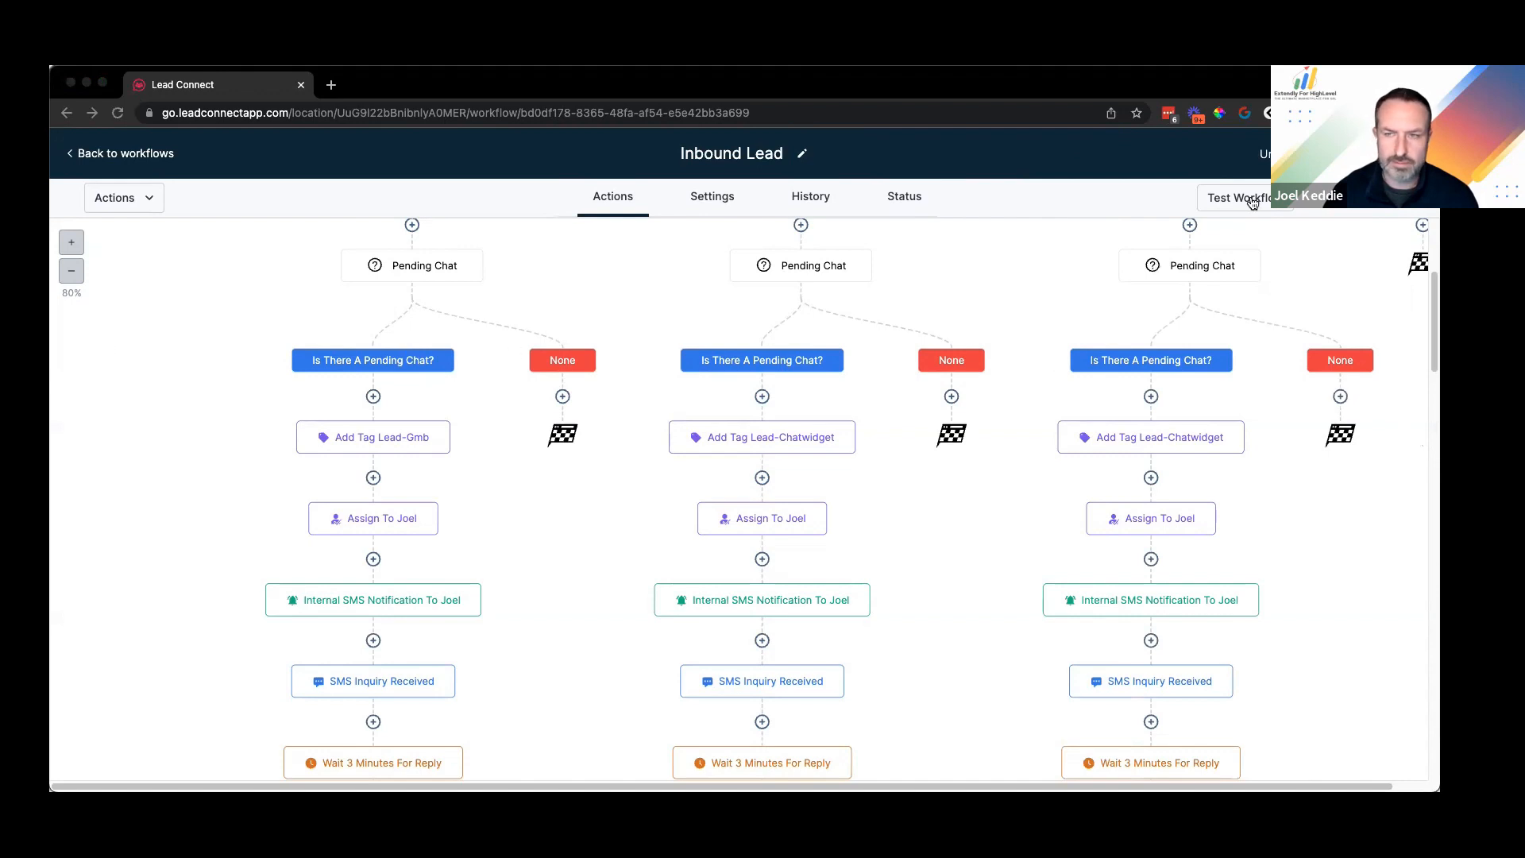
Step: Check the GMB branch's SMS Inquiry Received step, then open its Actions menu
click(494, 559)
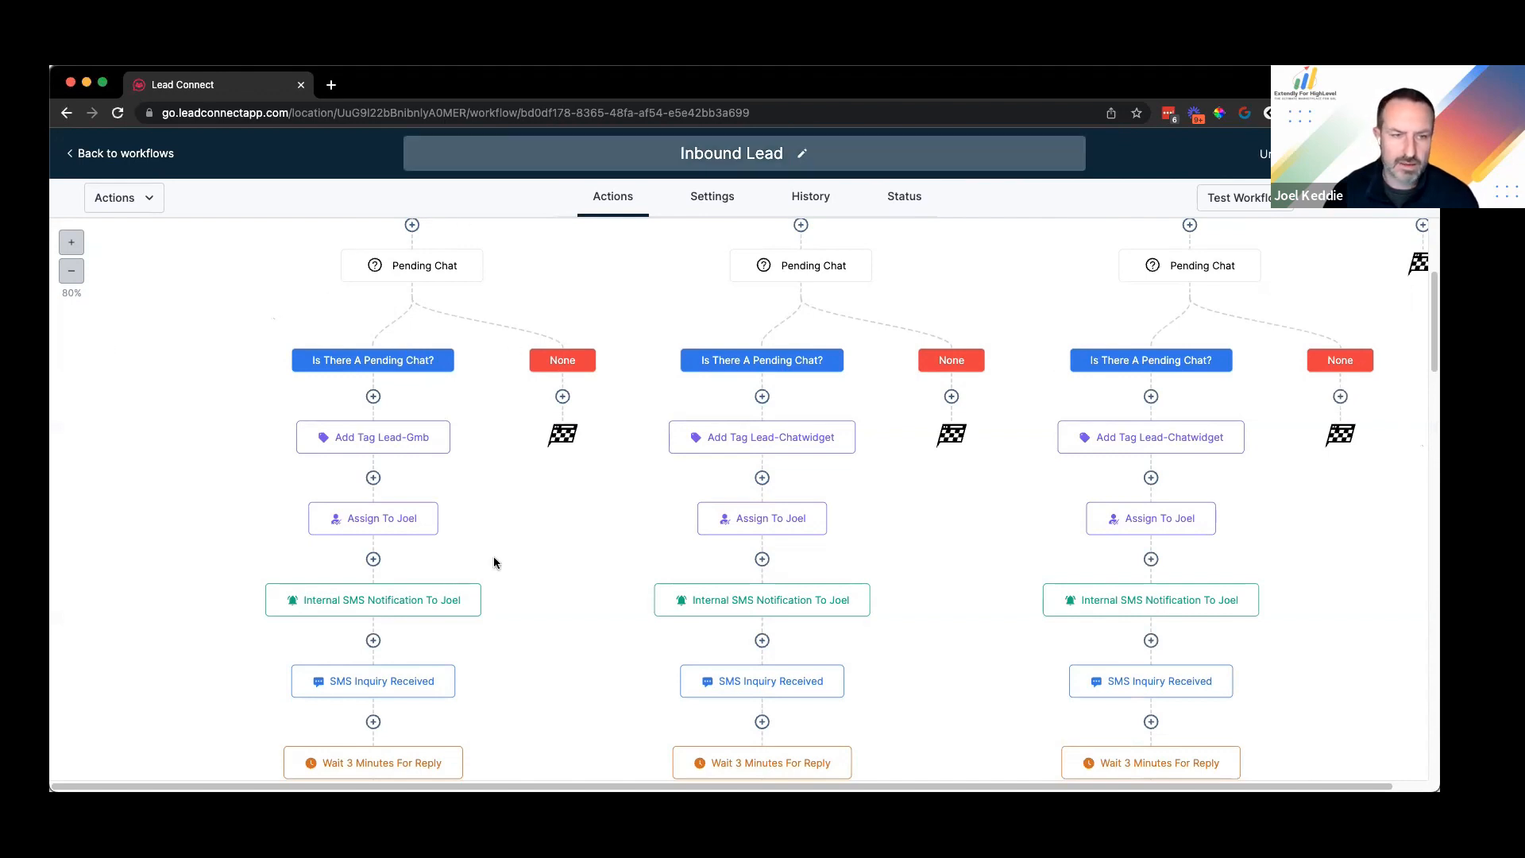
click(458, 485)
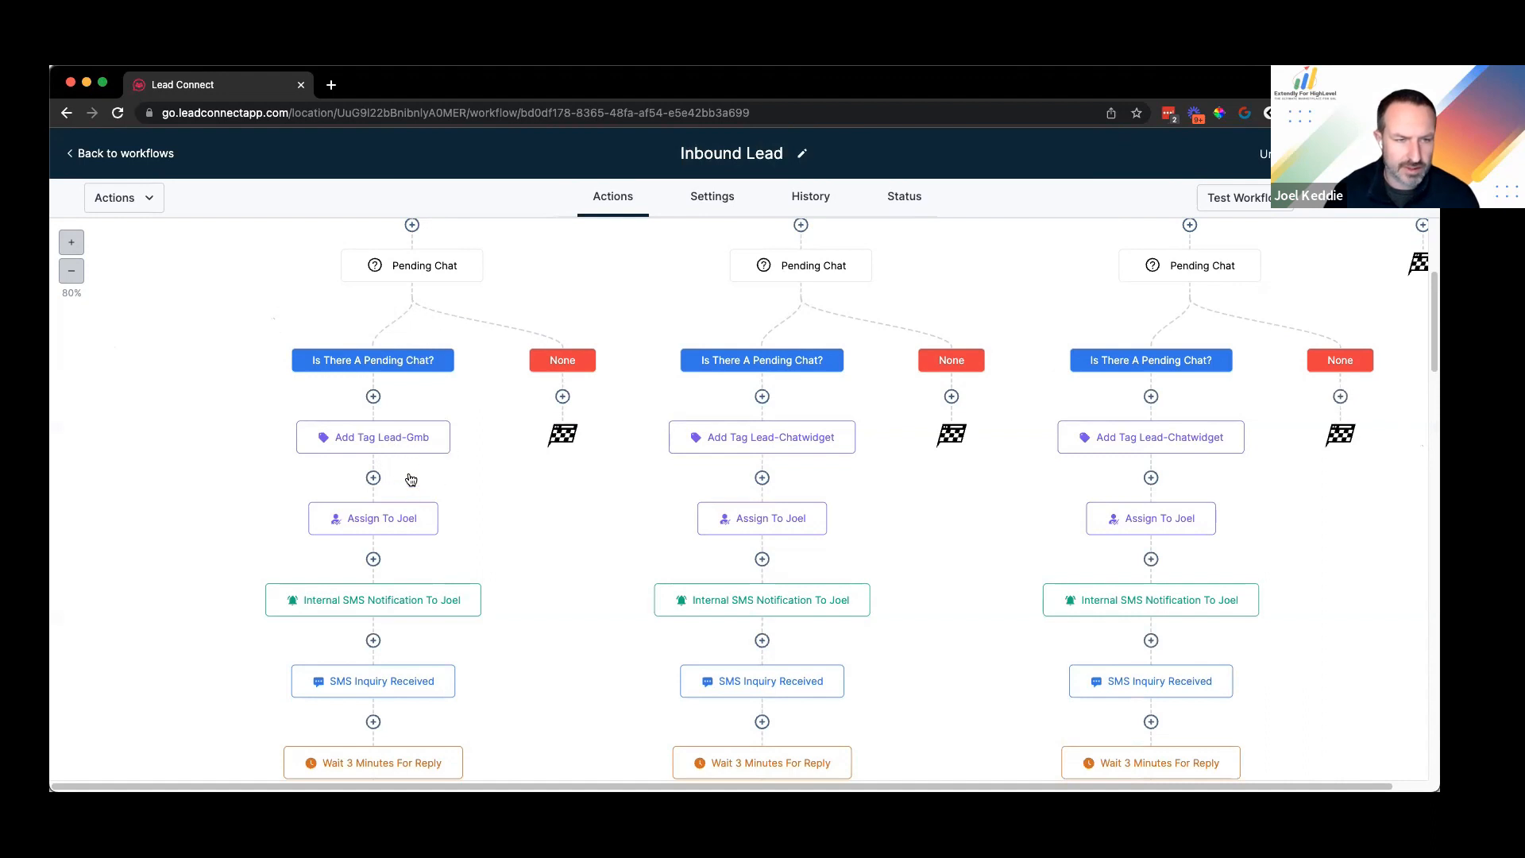
scroll(412, 493, down, 4)
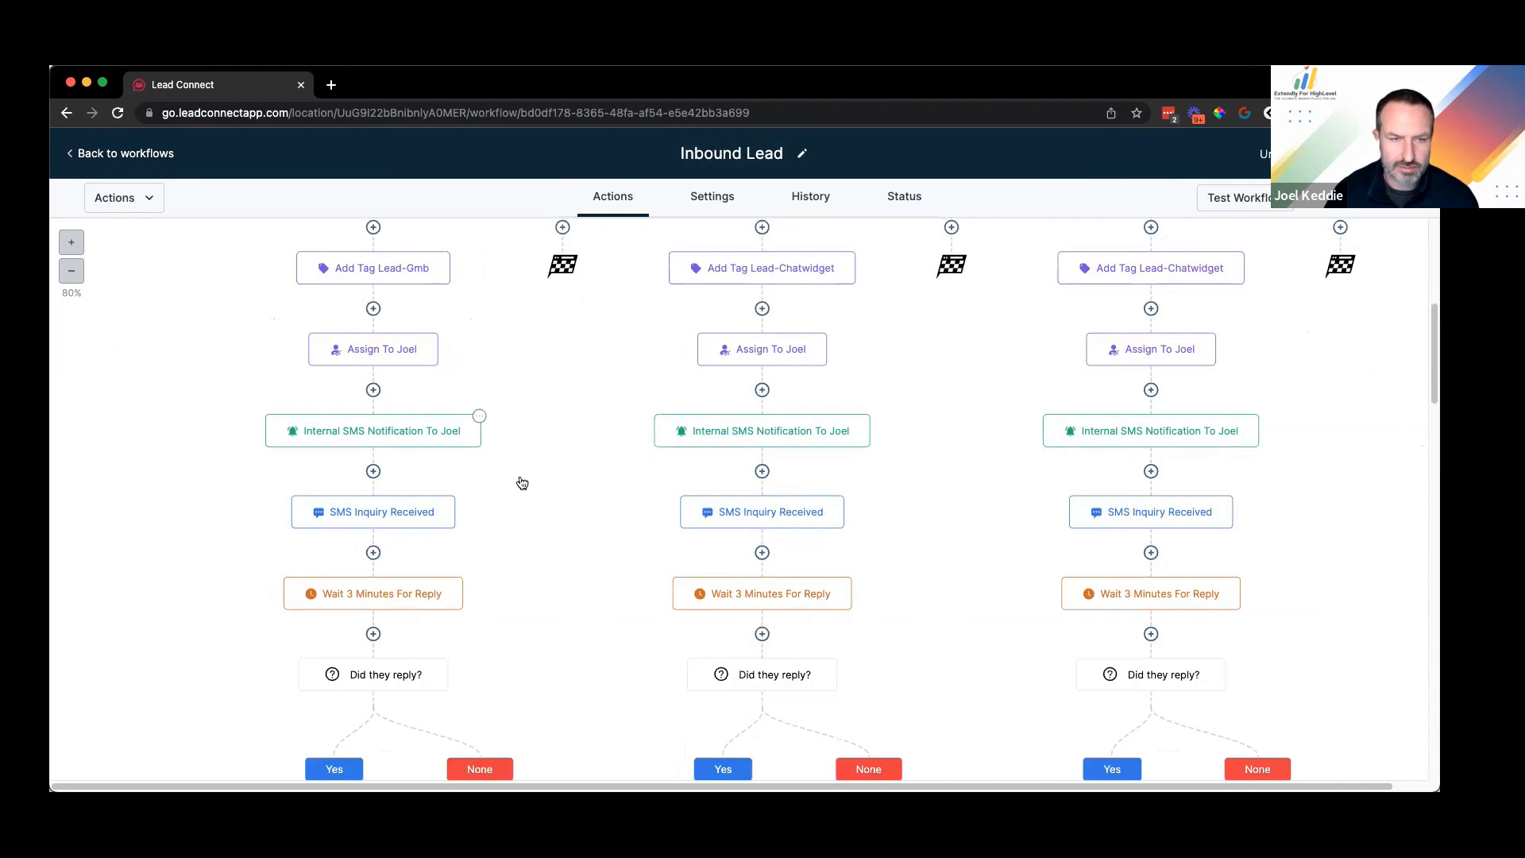
scroll(521, 445, down, 1)
click(372, 481)
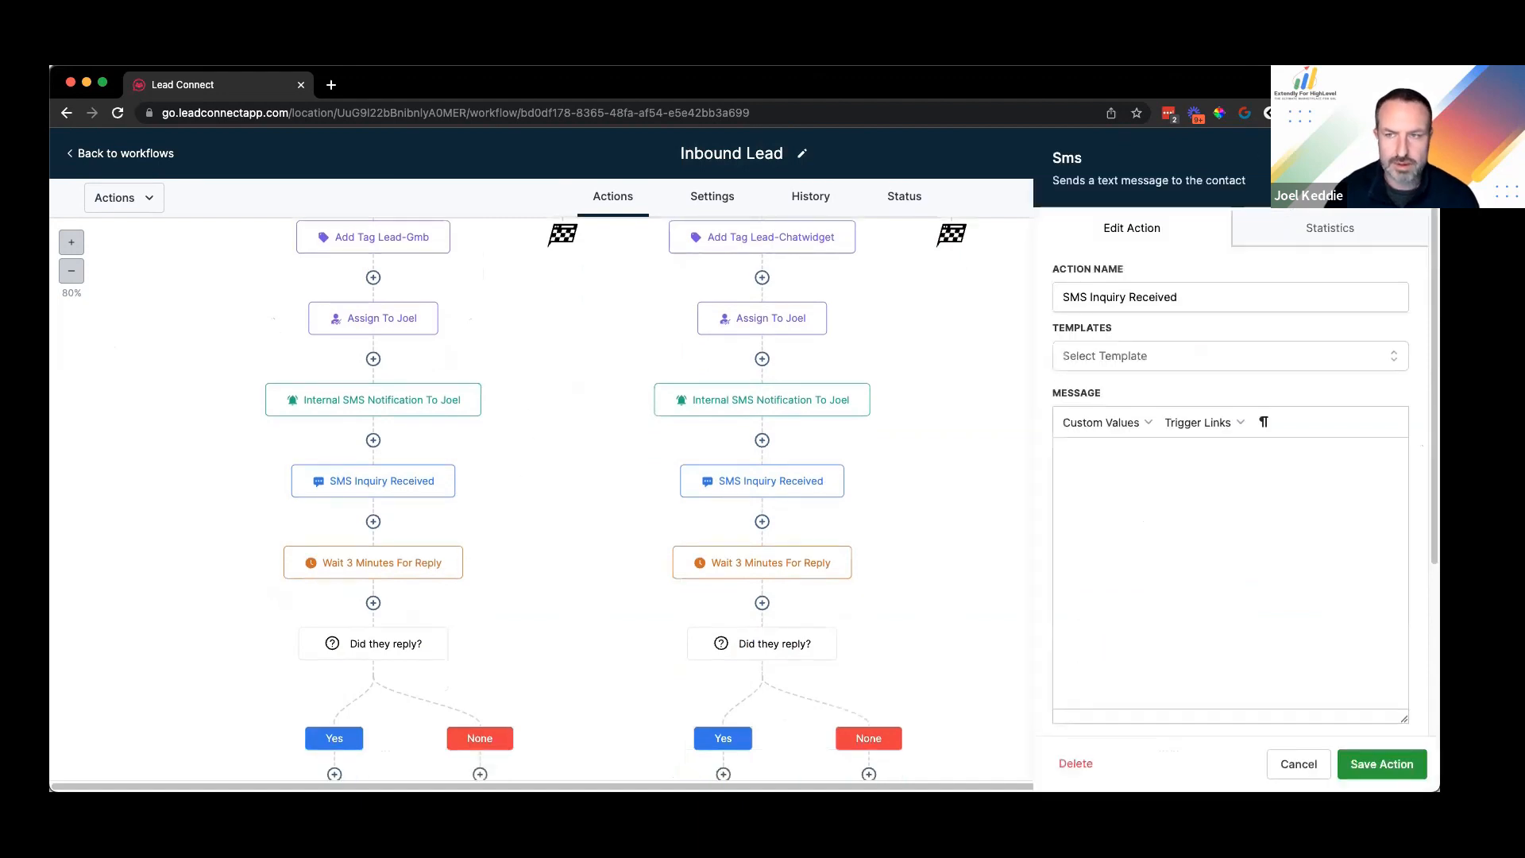
click(454, 478)
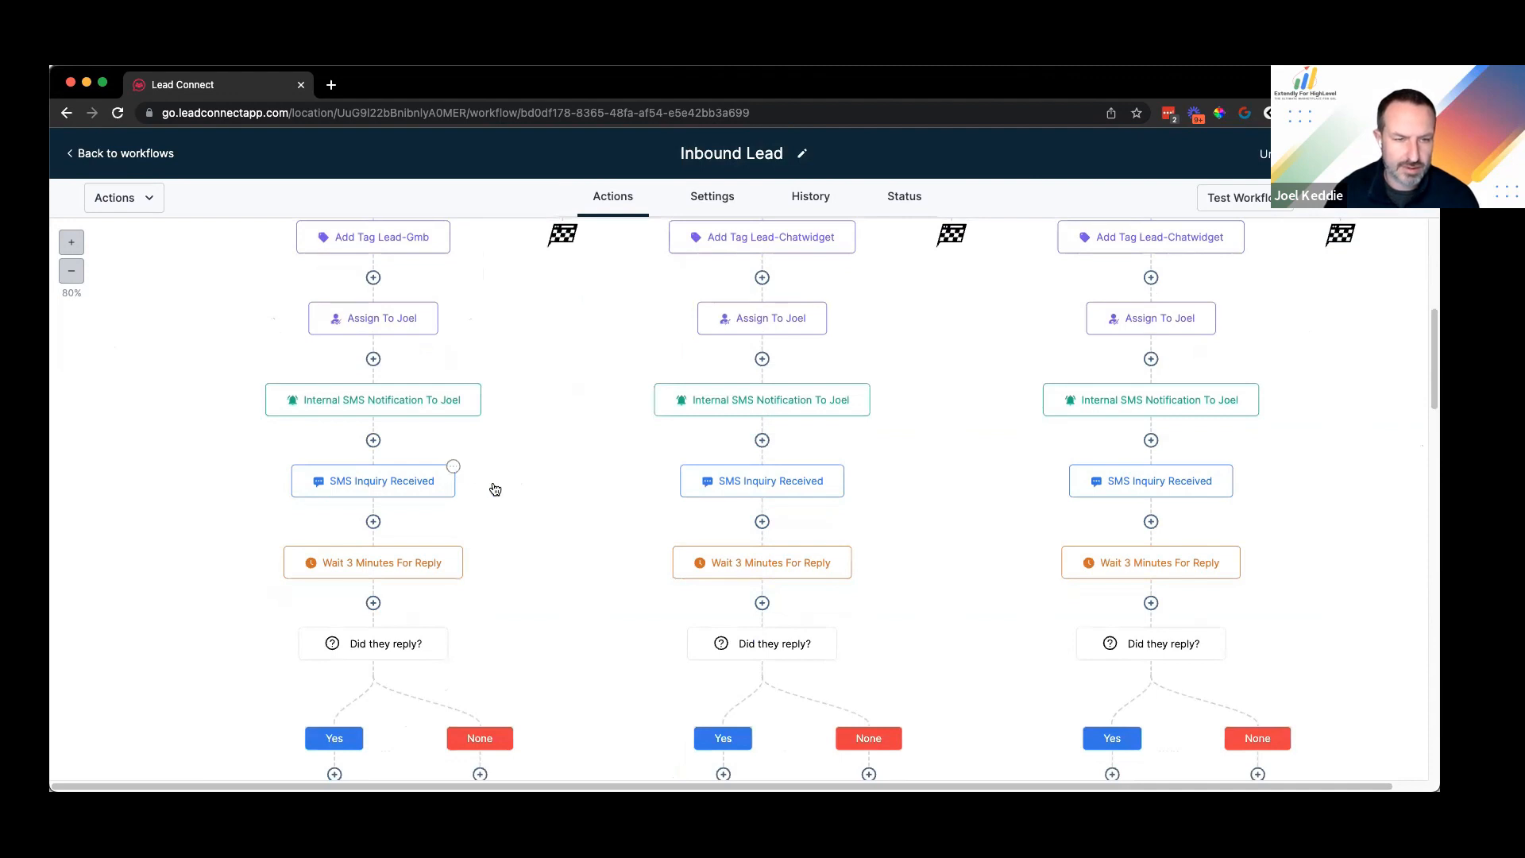
click(453, 466)
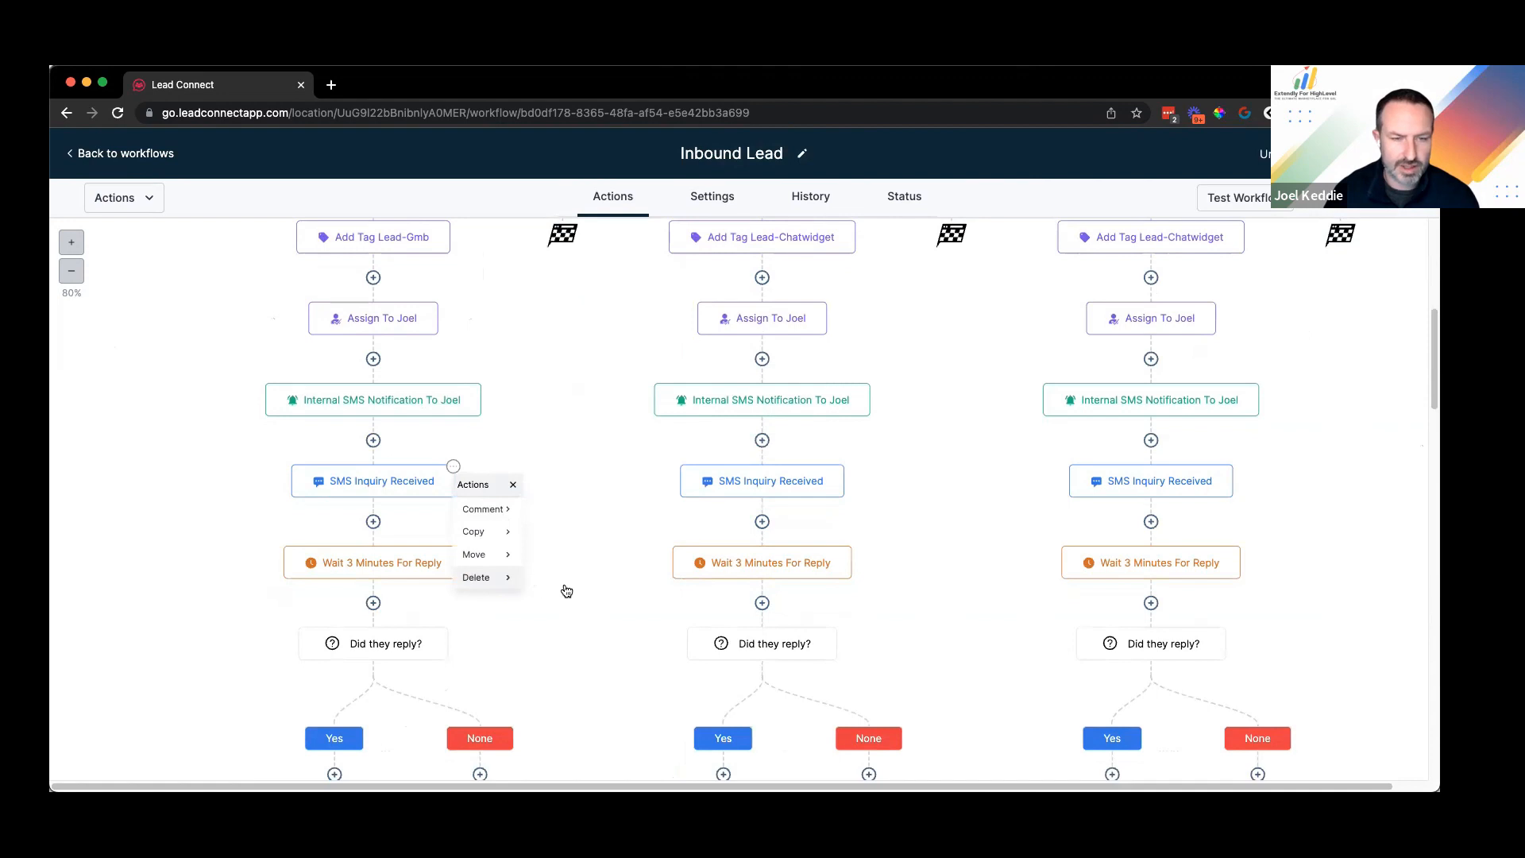
Step: Delete only the SMS Inquiry Received action and confirm the deletion
mouse_move(582, 539)
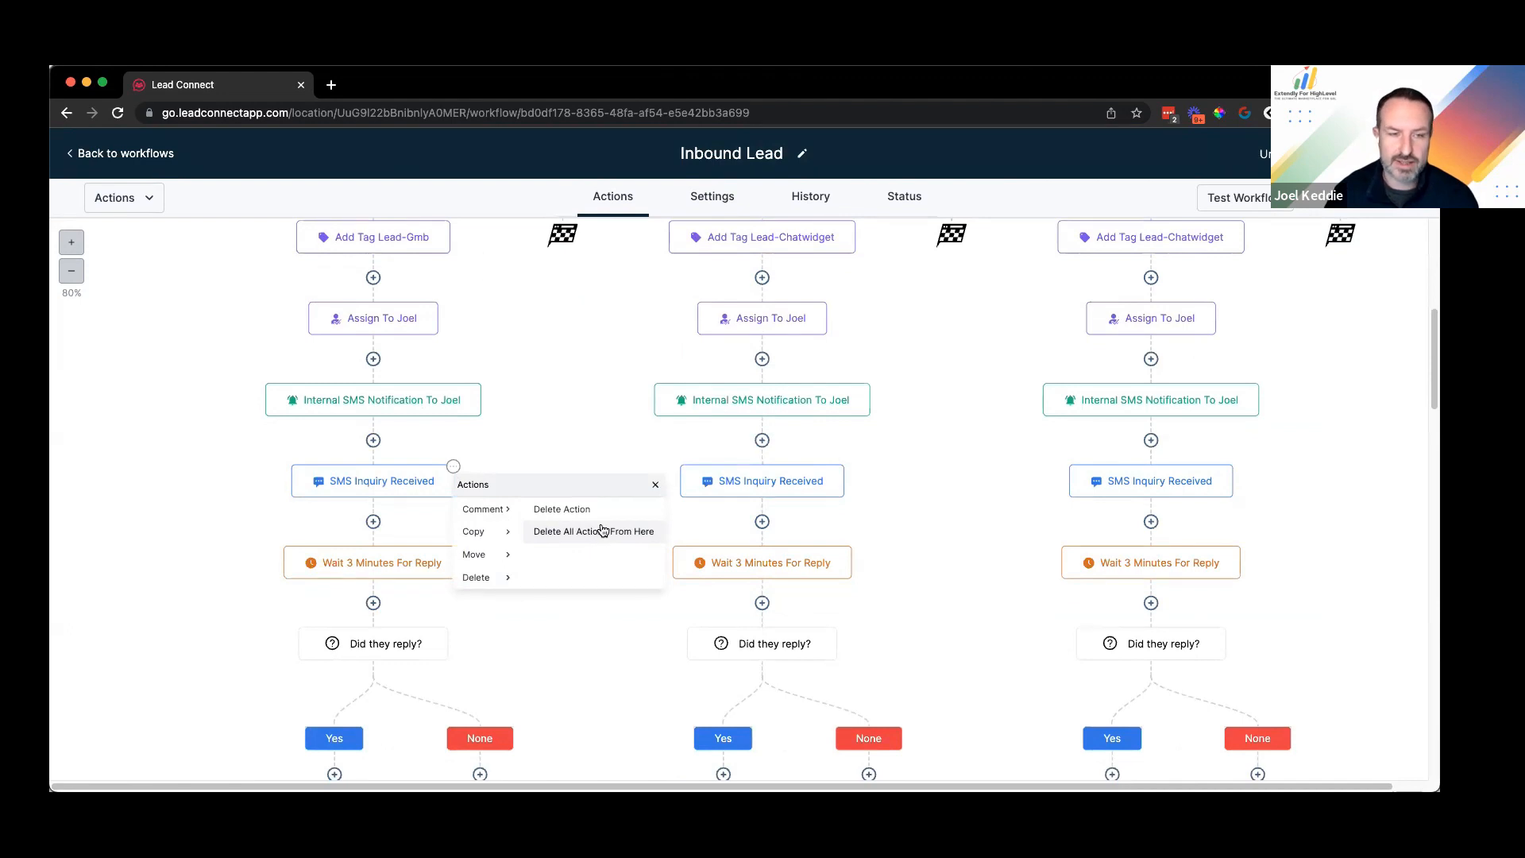
scroll(602, 531, down, 1)
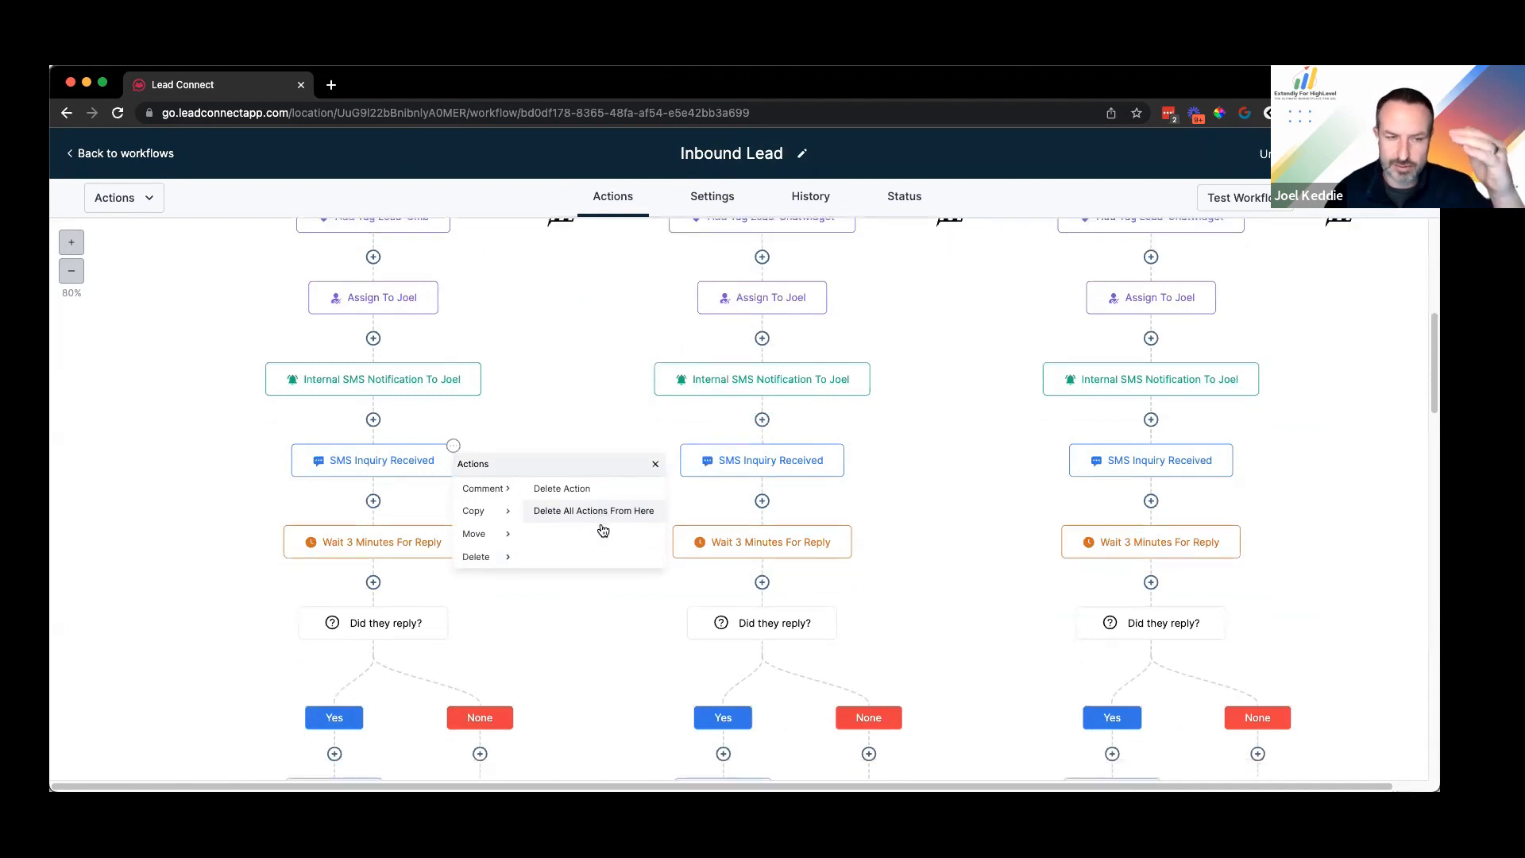
click(574, 490)
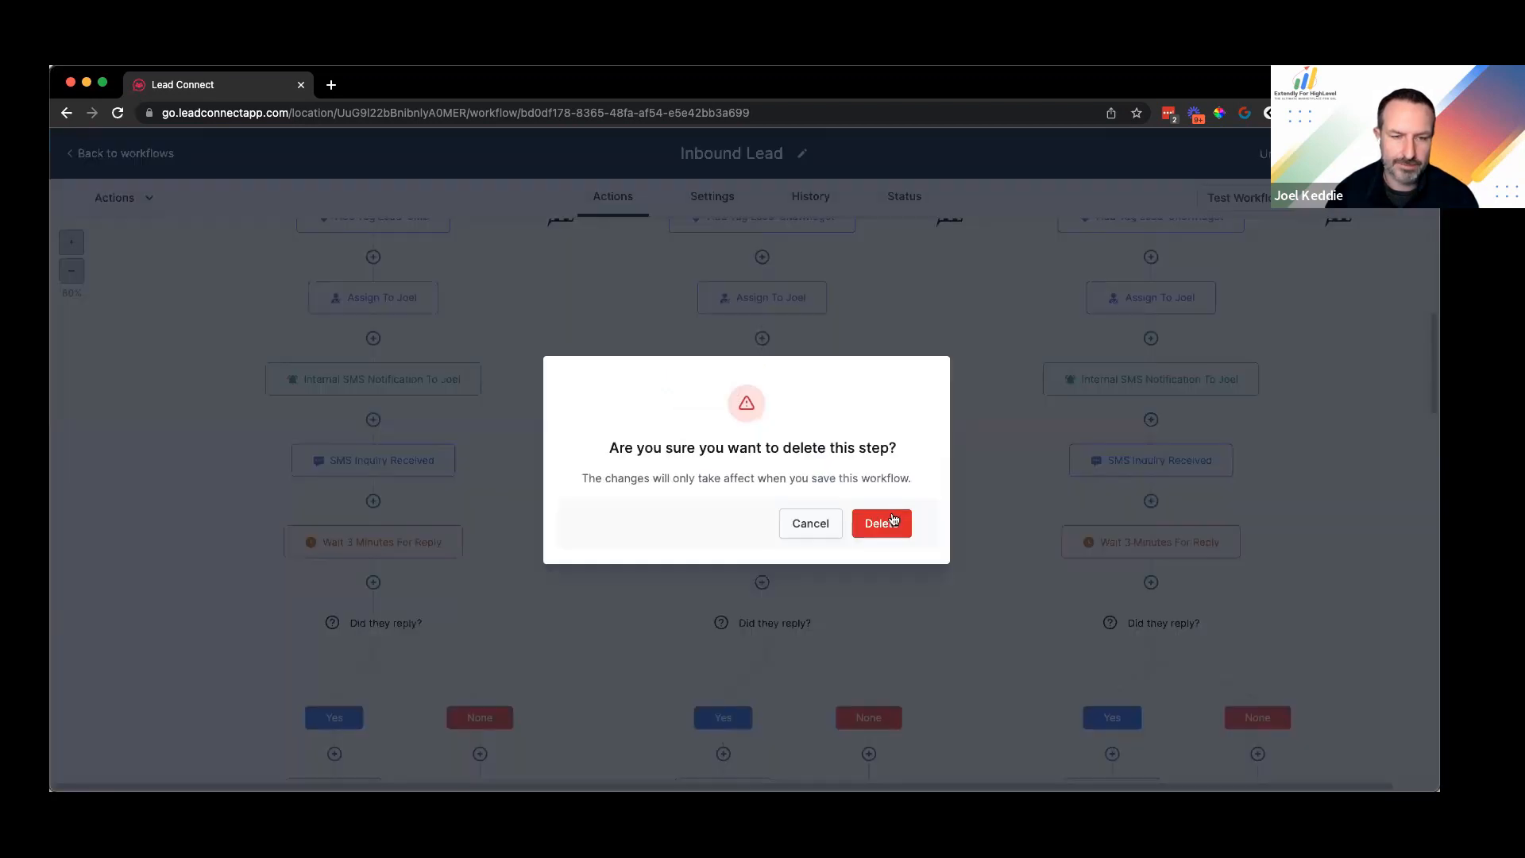
key(Return)
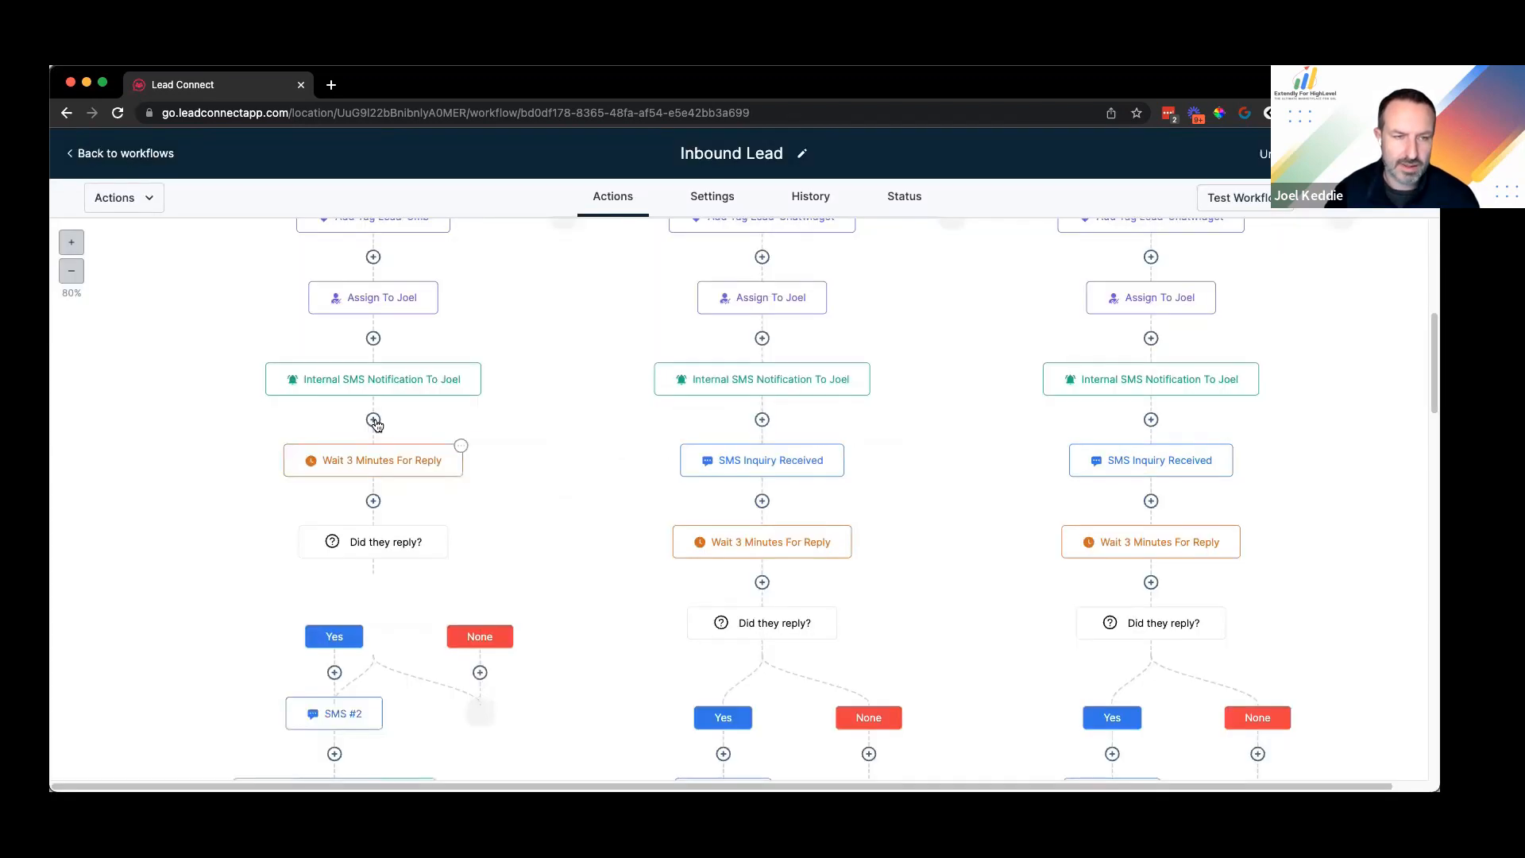
Step: Add a GMB Messaging step: 'Hey {first_name}, thanks for reaching out to us {location.name}. How can I help you today?'
click(373, 420)
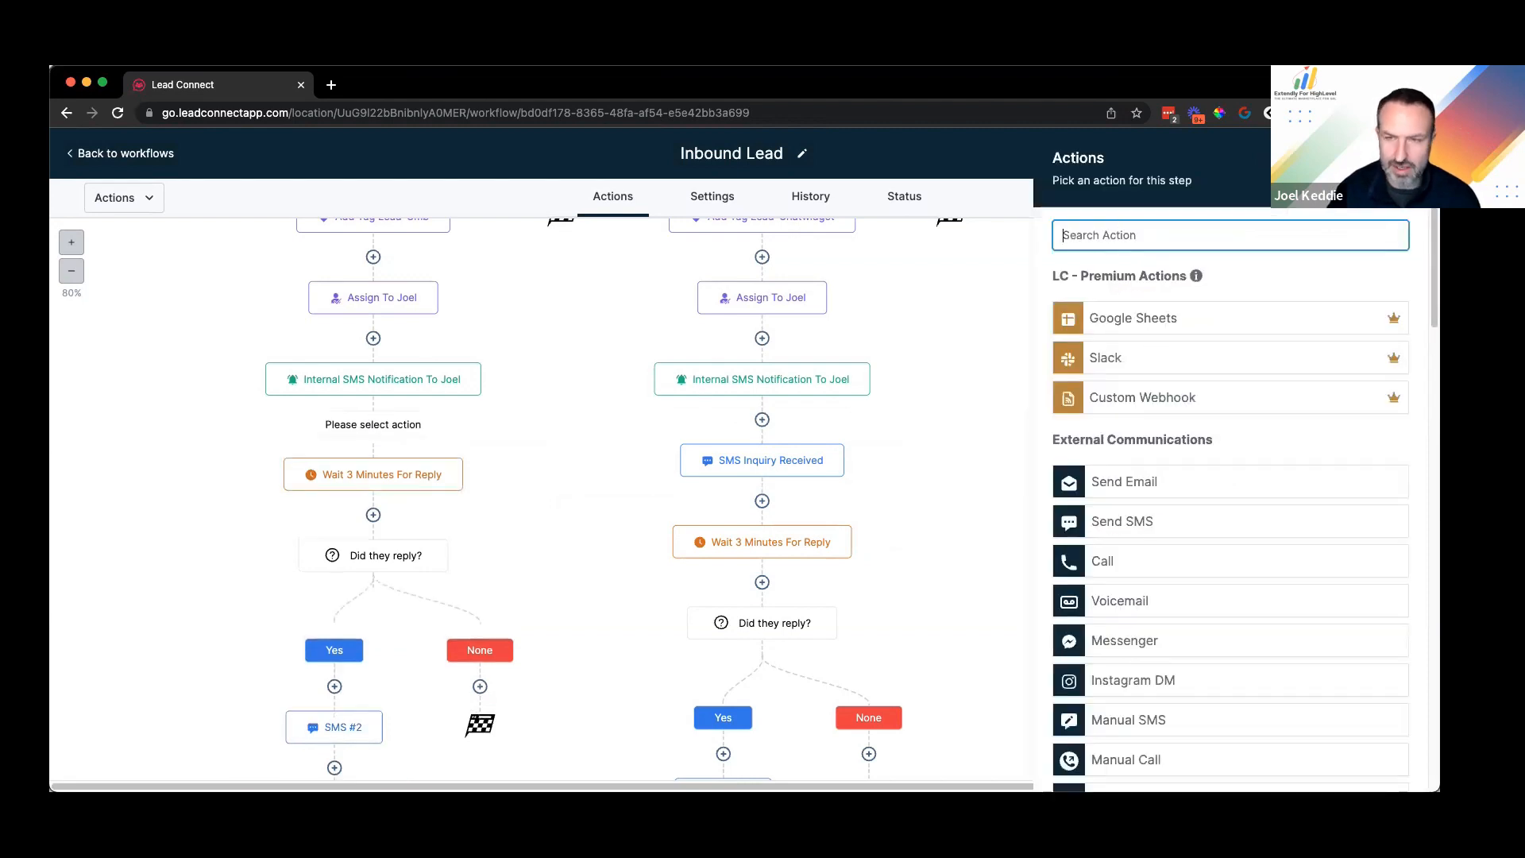
text(gmb)
click(1156, 312)
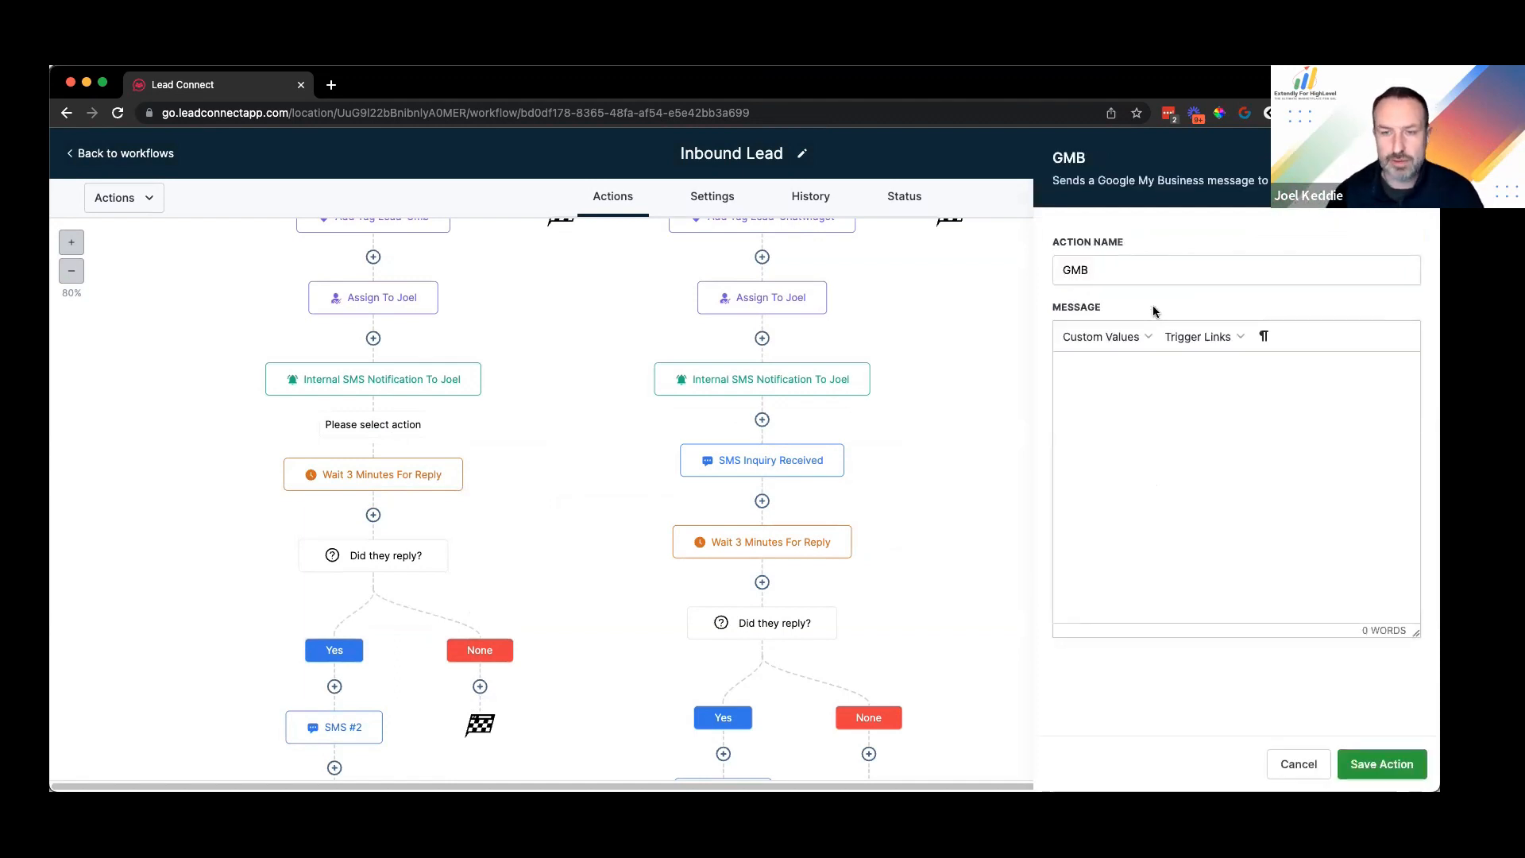
text(Hey)
click(1137, 340)
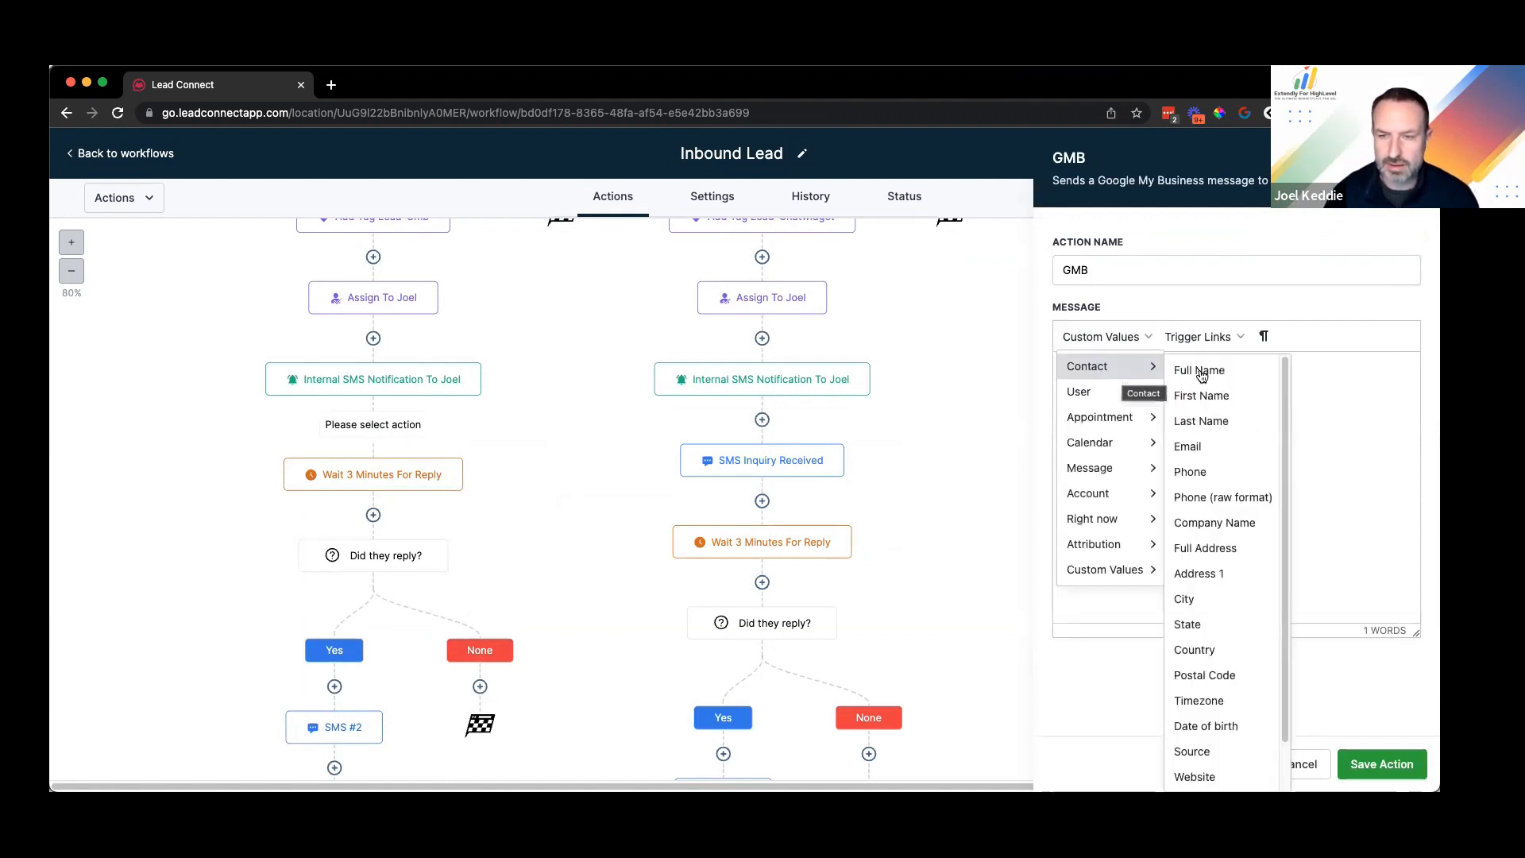
click(1251, 395)
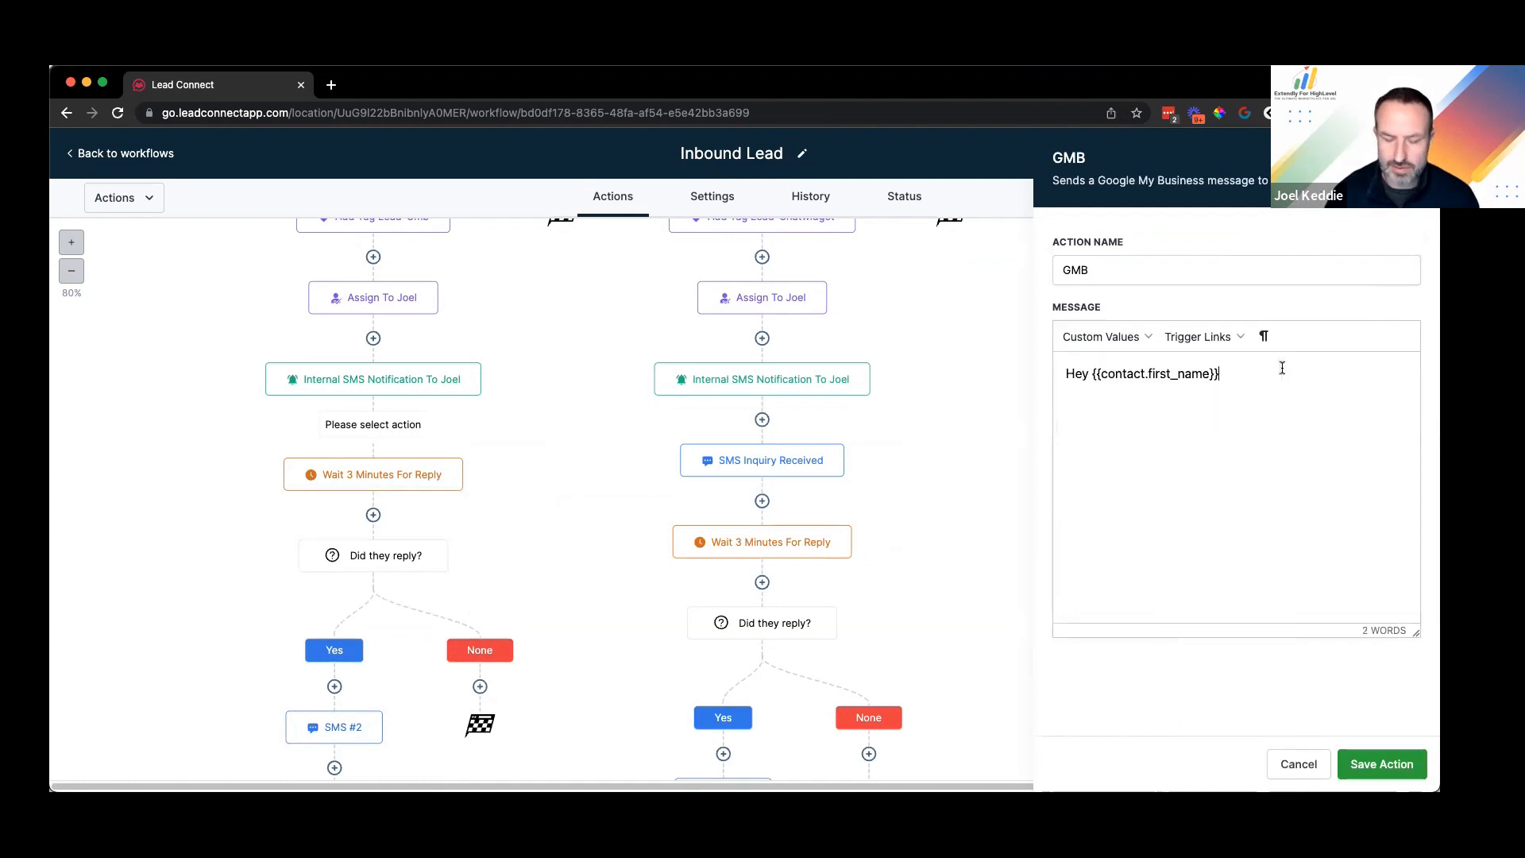
text(, th)
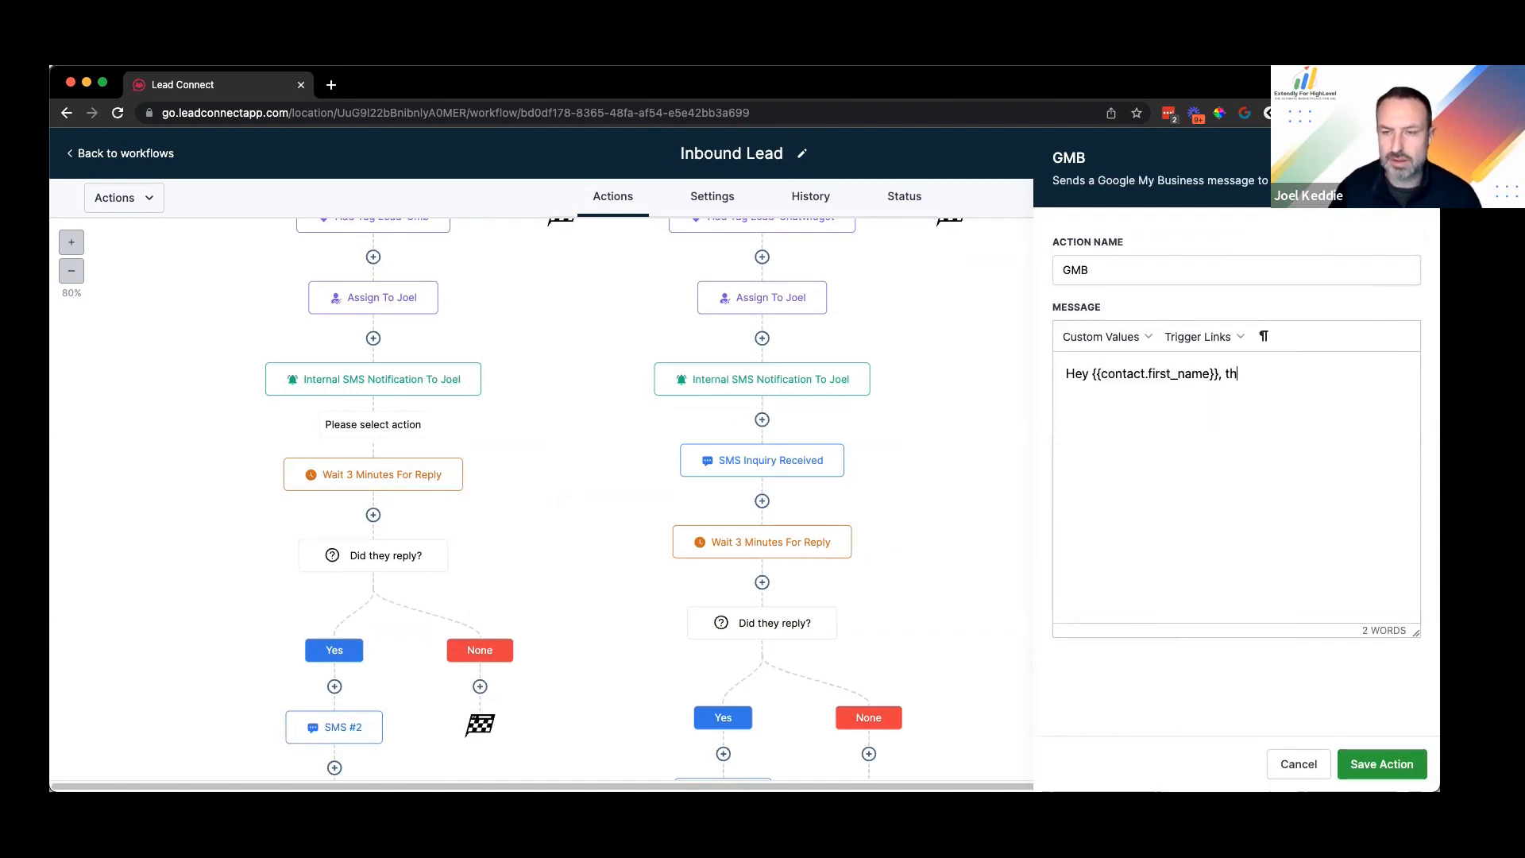
text(anks for reaching ou)
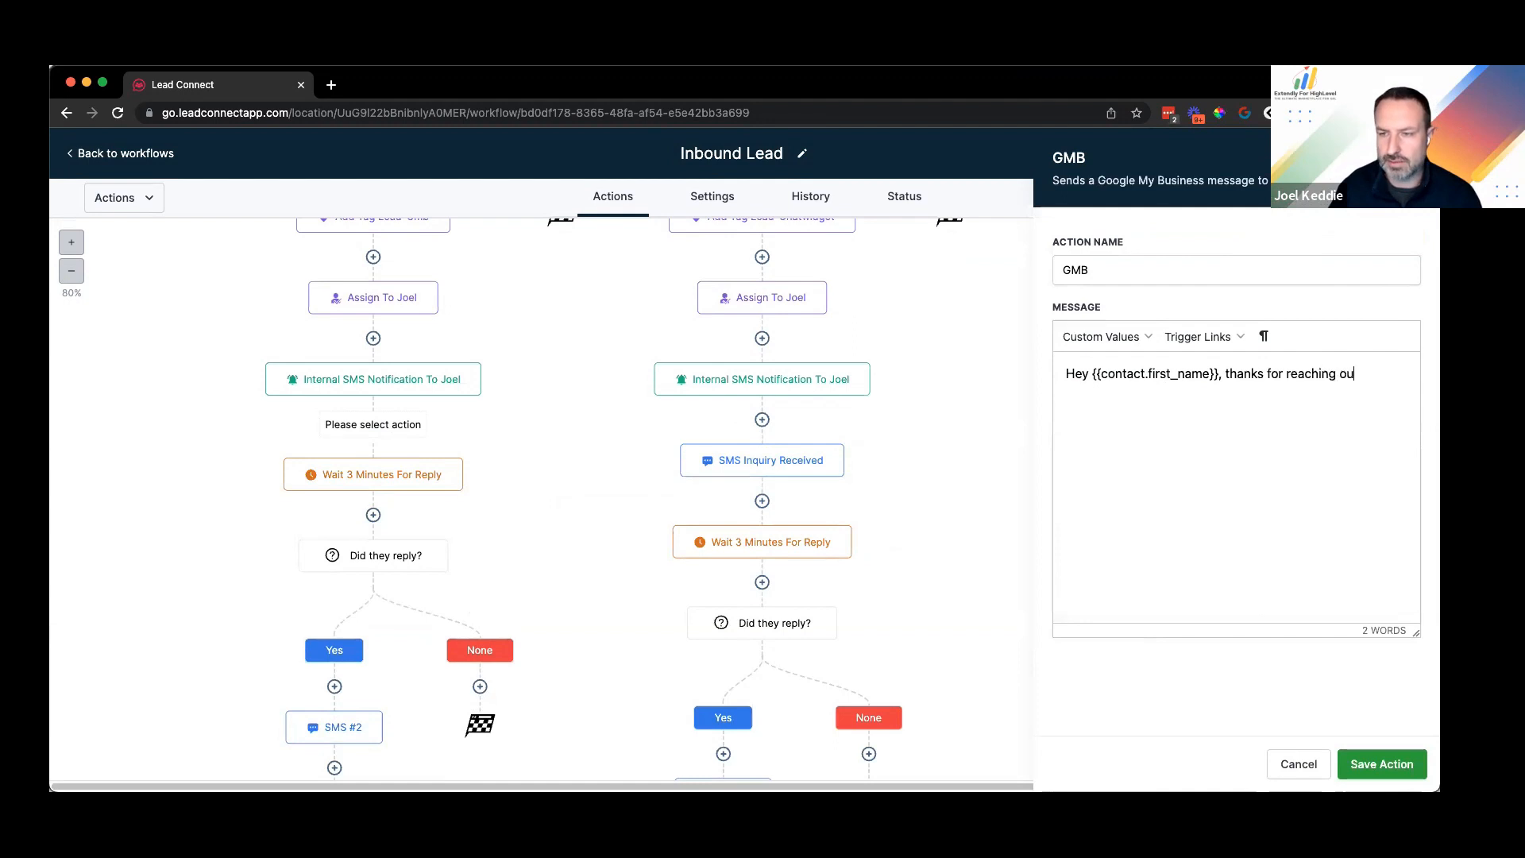
text(t to us)
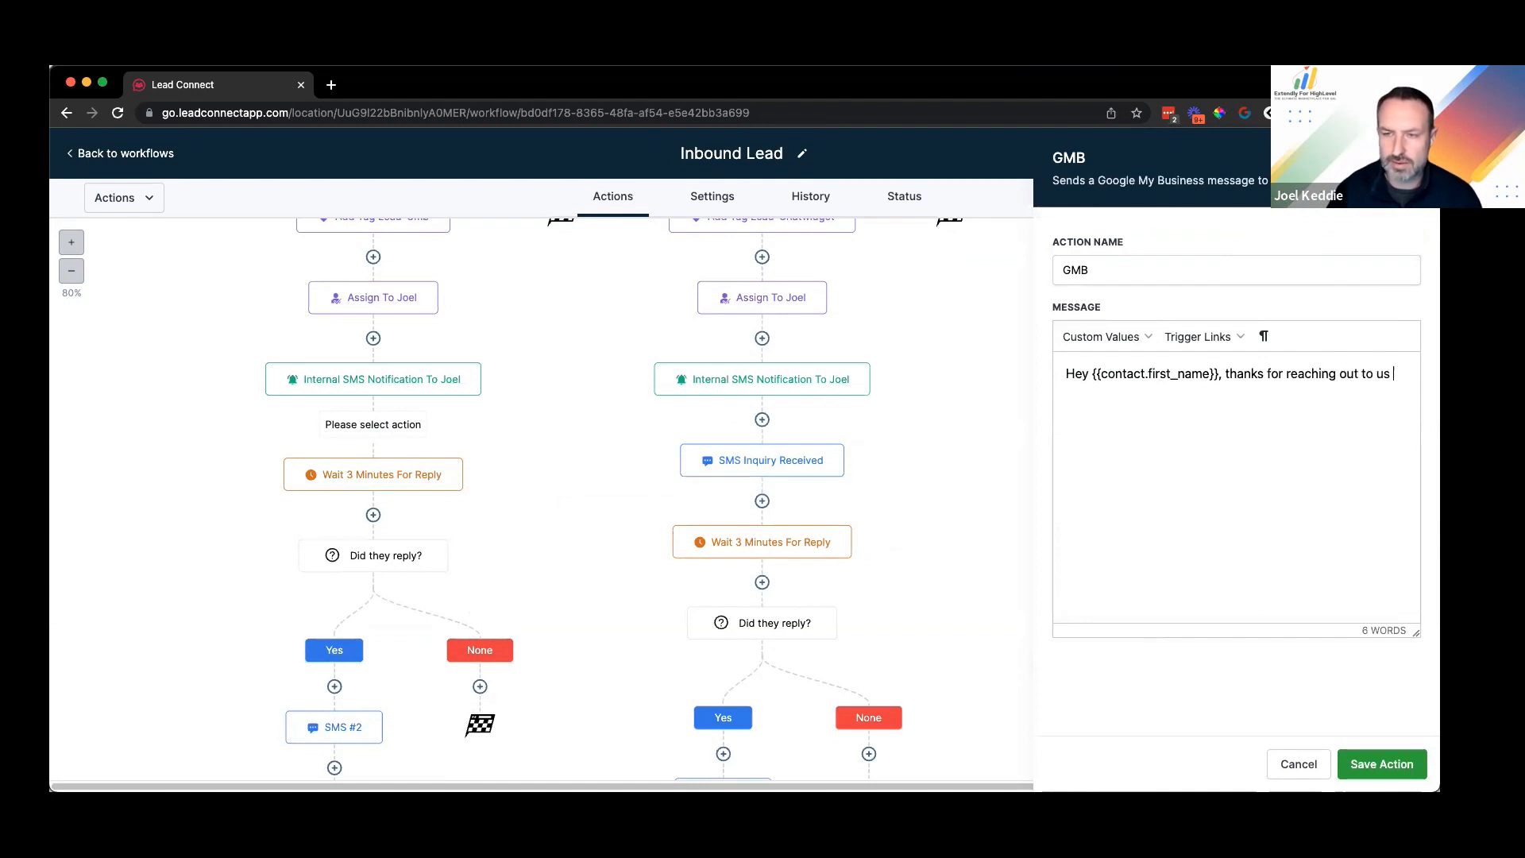
click(1110, 337)
mouse_move(1114, 498)
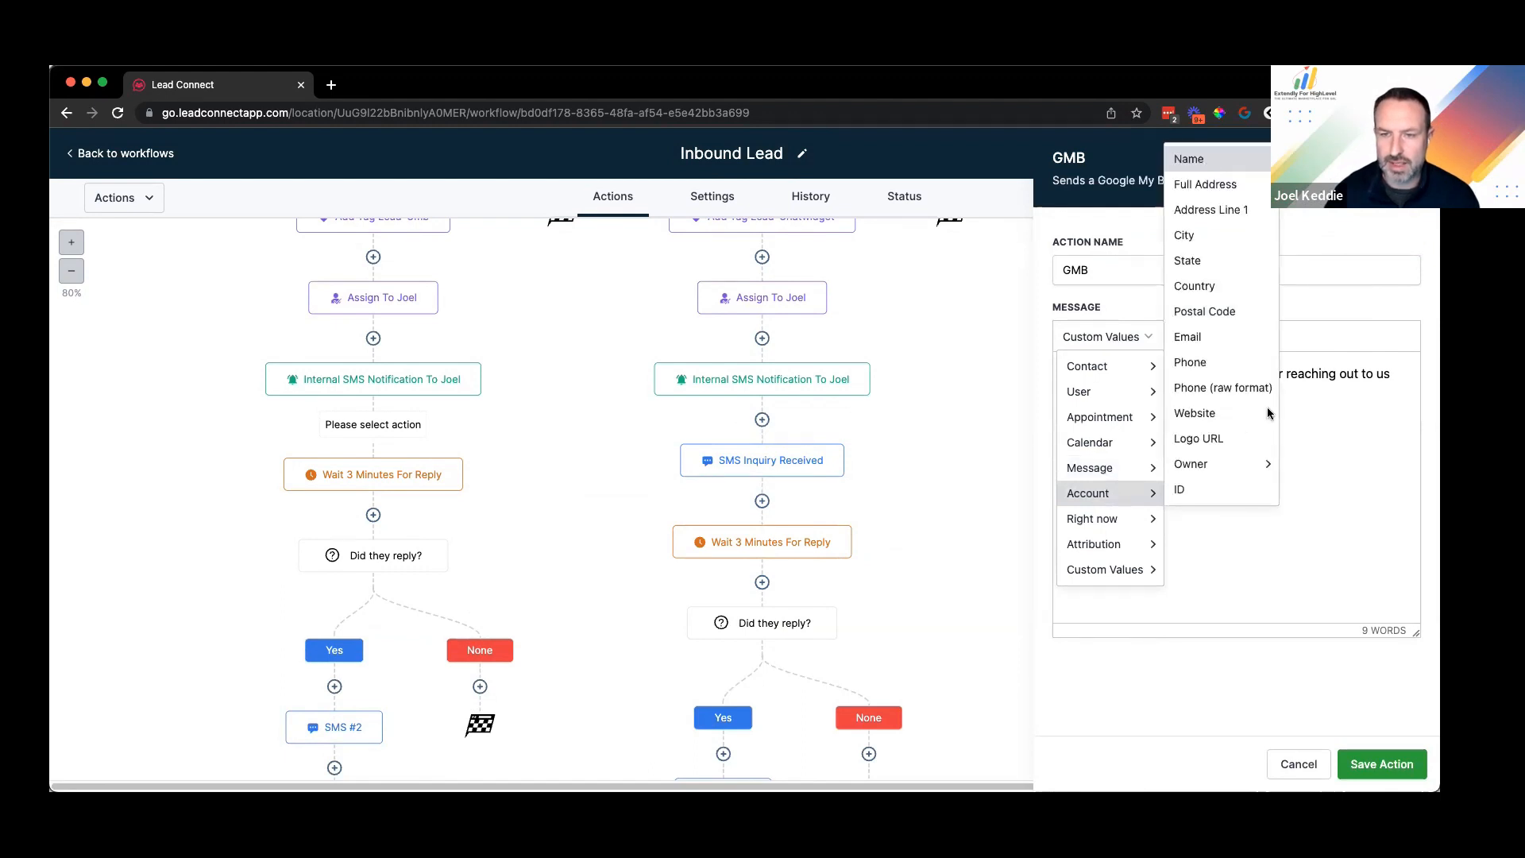
click(1210, 164)
text(. How can I help )
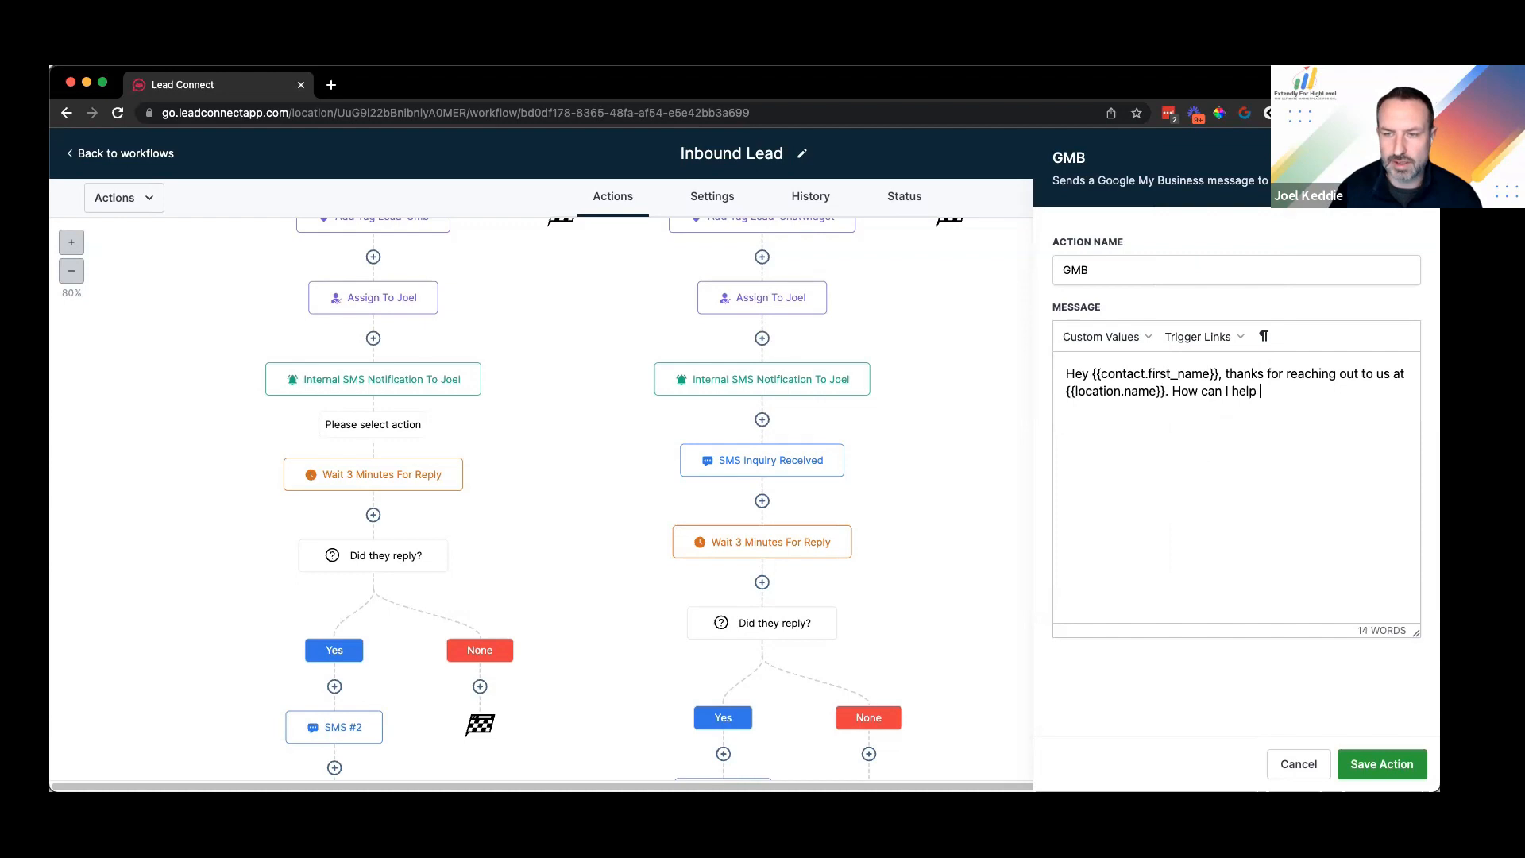
text(you today?)
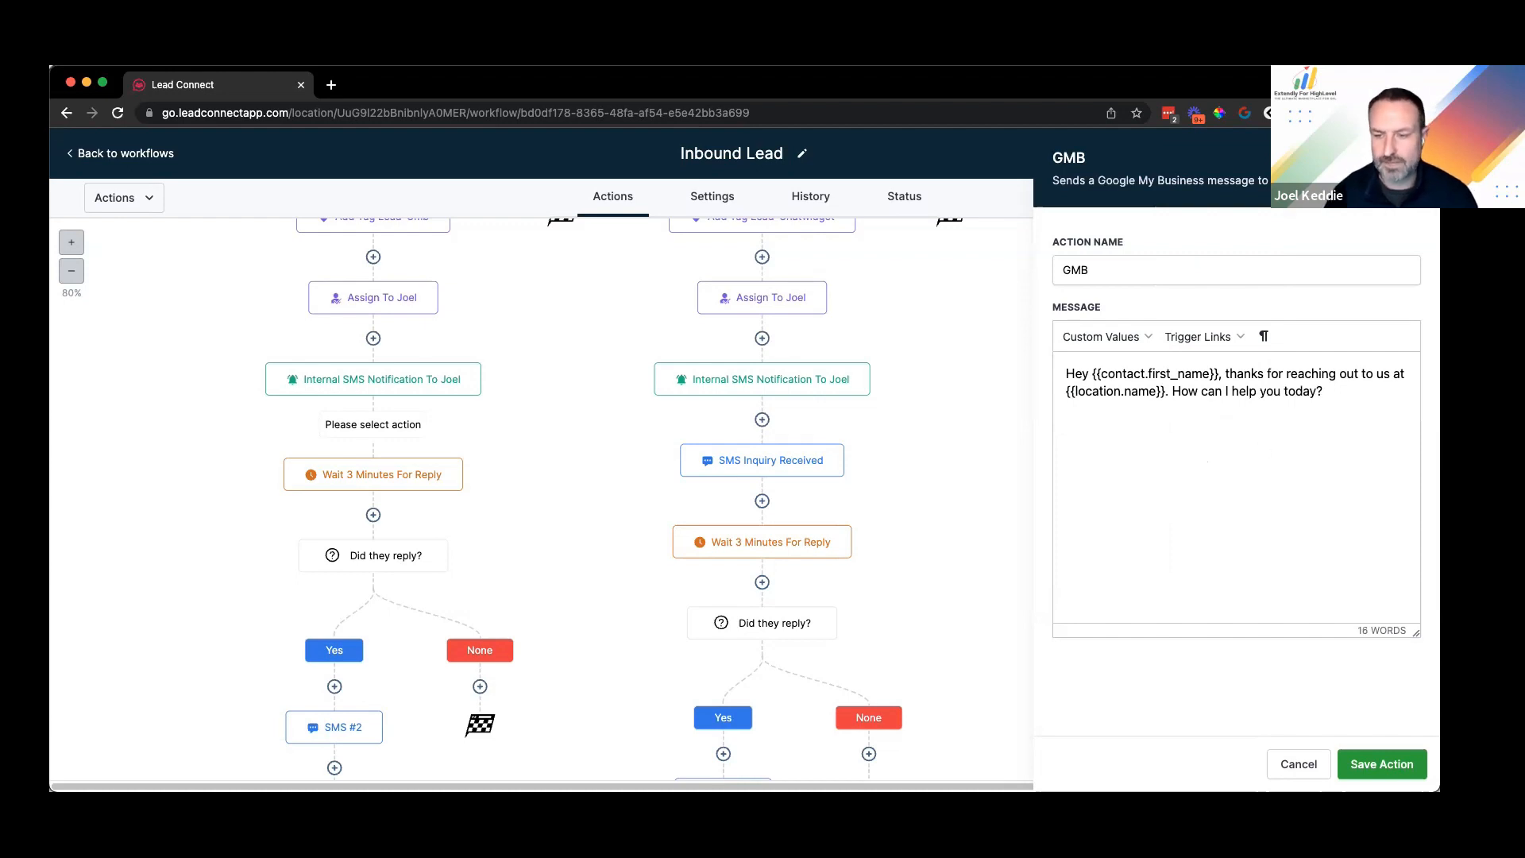
click(953, 491)
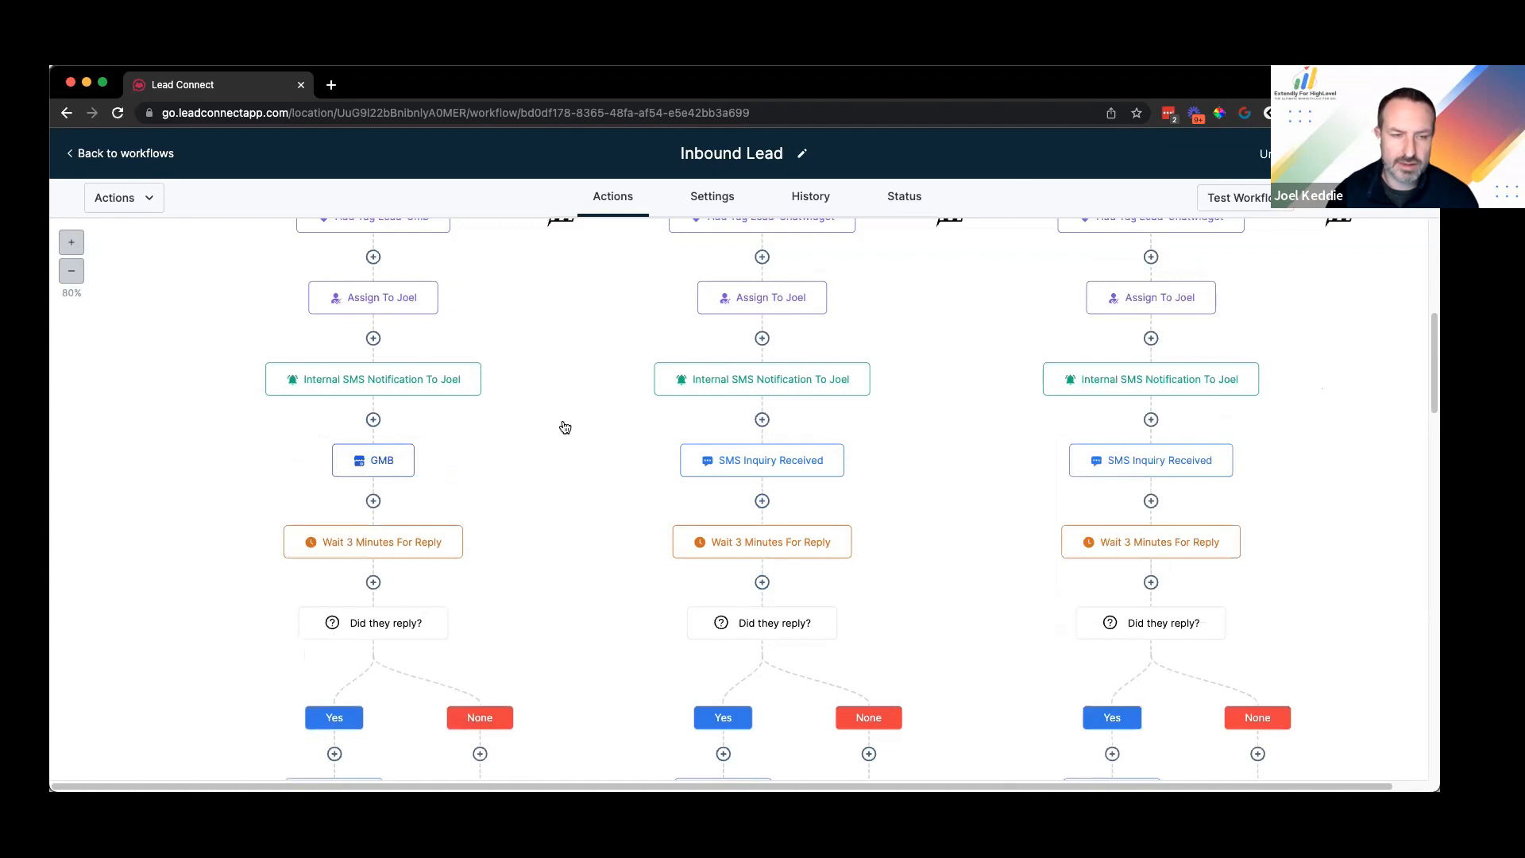
Step: Rename the GMB step 'GMB Intro Message', then open the Wait 3 Minutes For Reply step
click(405, 461)
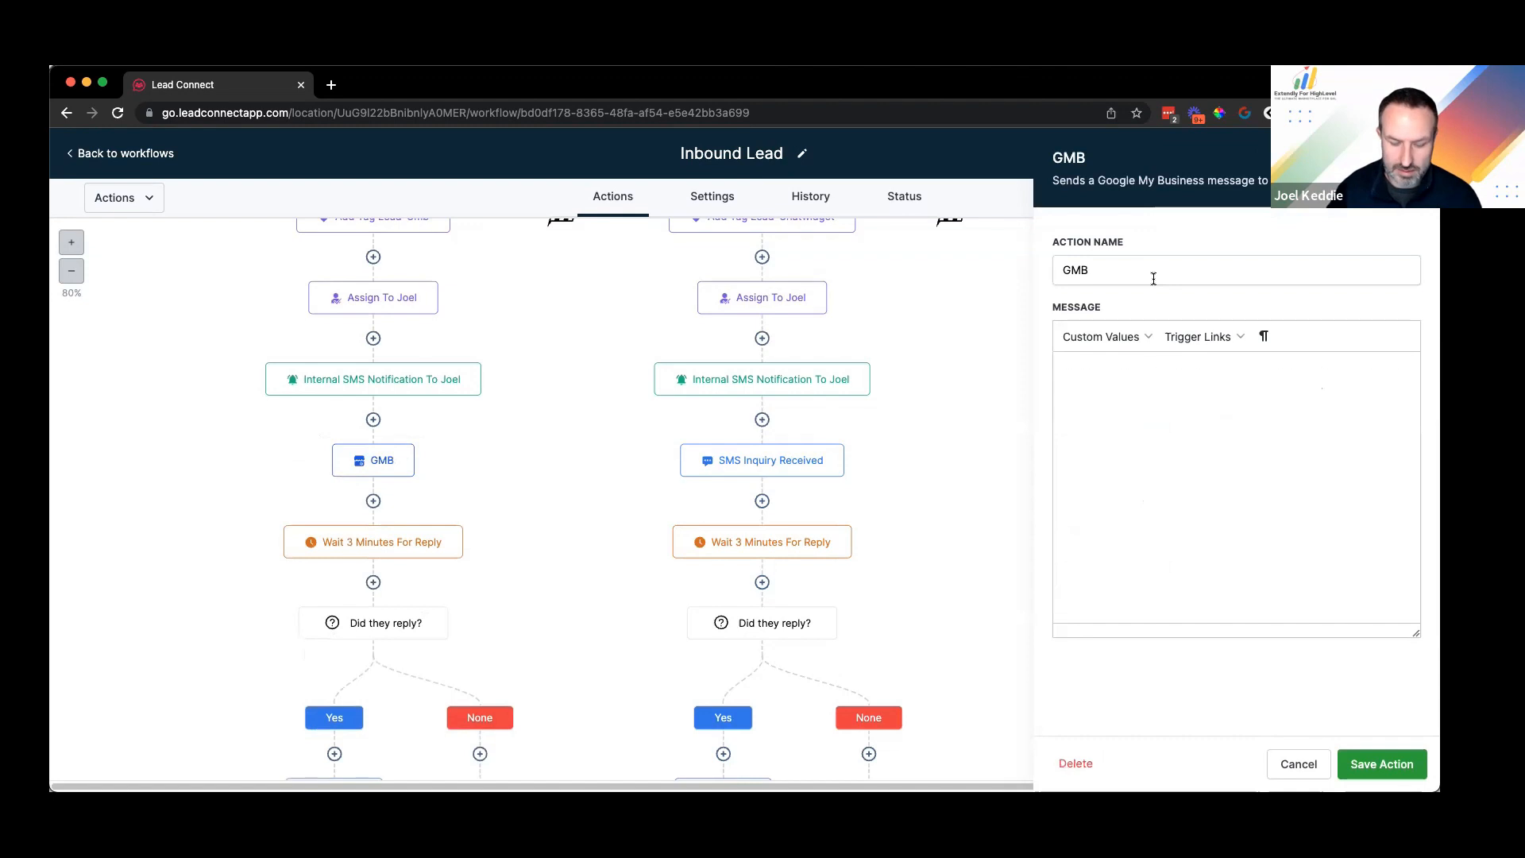
text(INtro)
key(BackSpace)
key(BackSpace)
key(BackSpace)
key(BackSpace)
key(BackSpace)
text(ntro )
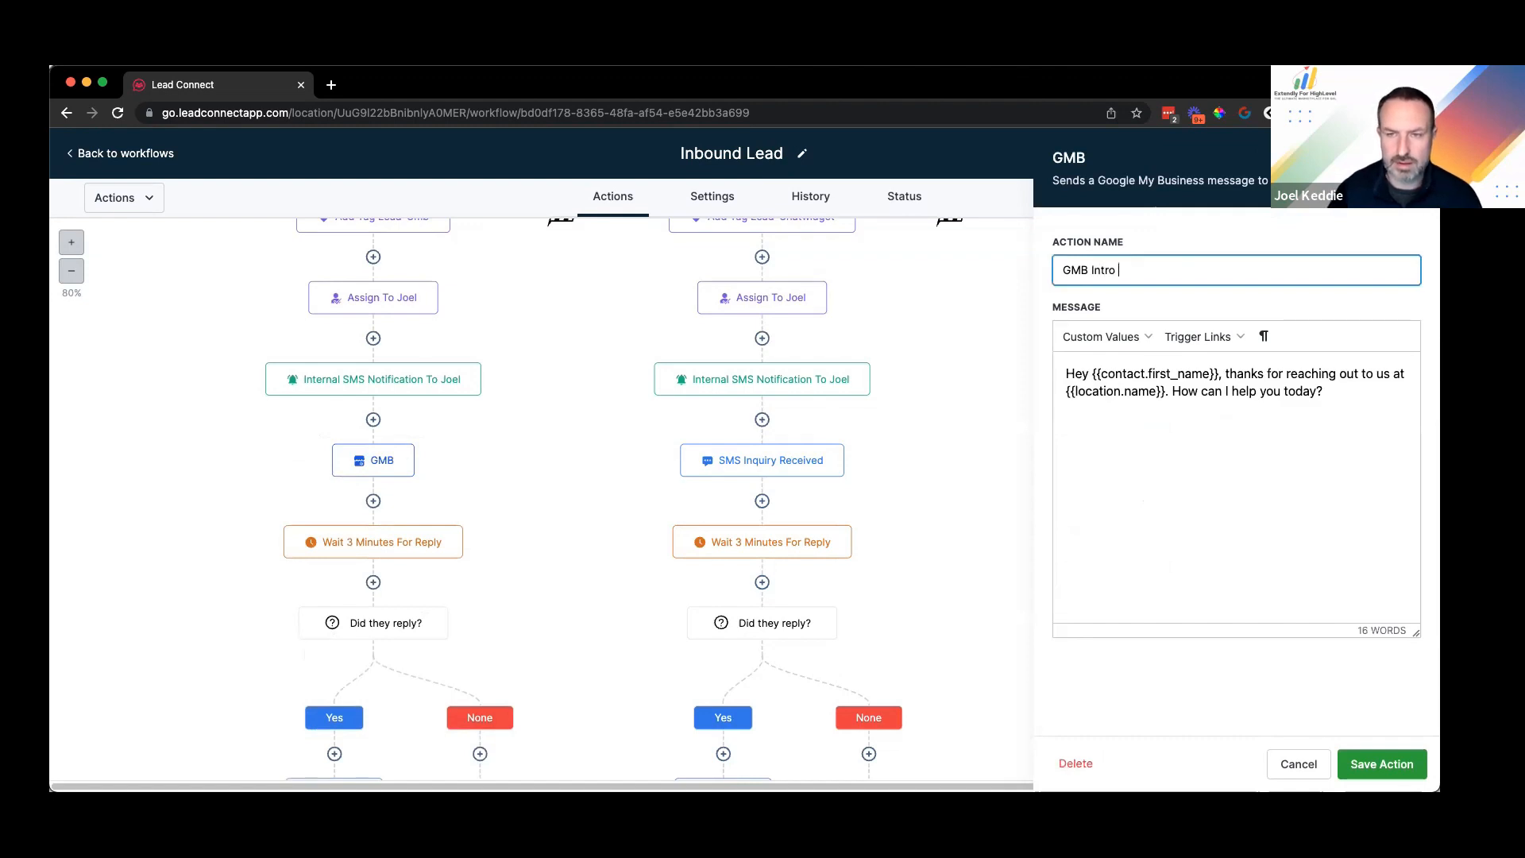
text(Message)
key(Return)
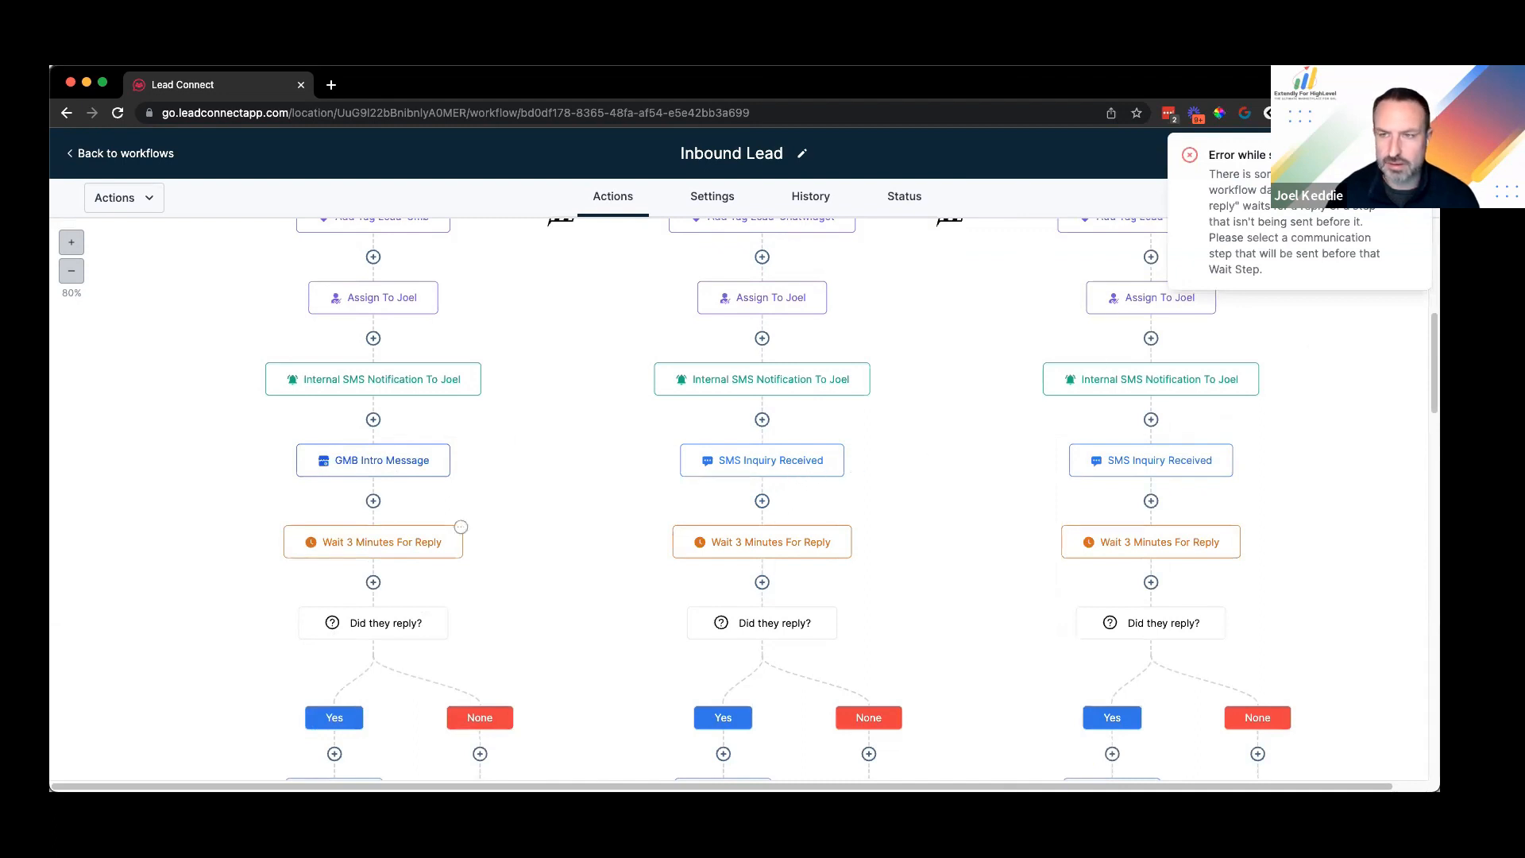
click(454, 541)
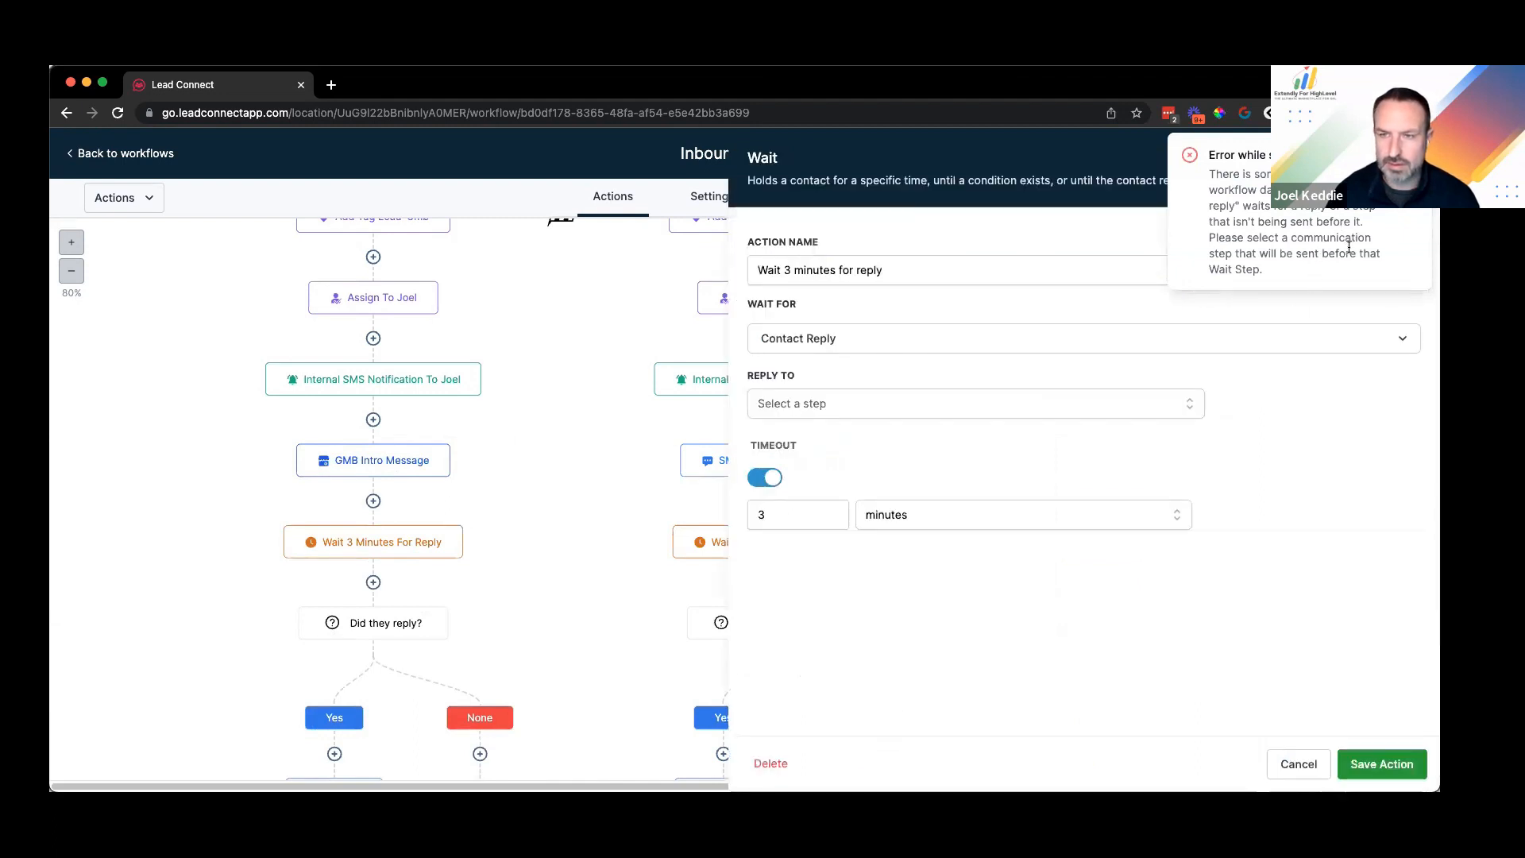
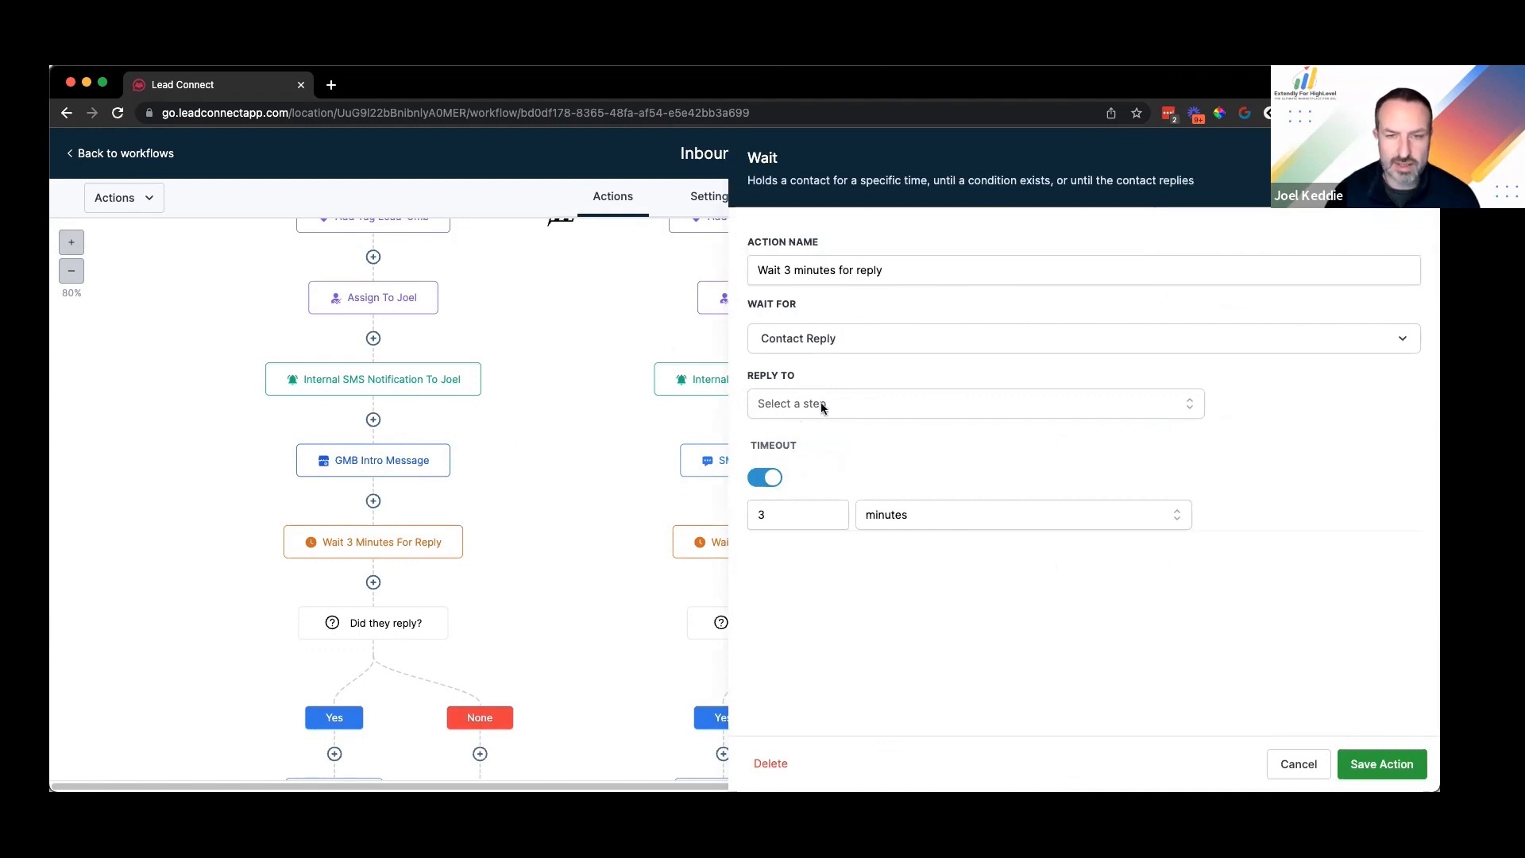
Step: Set the wait step's Reply To to GMB Intro Message and save the action
click(823, 402)
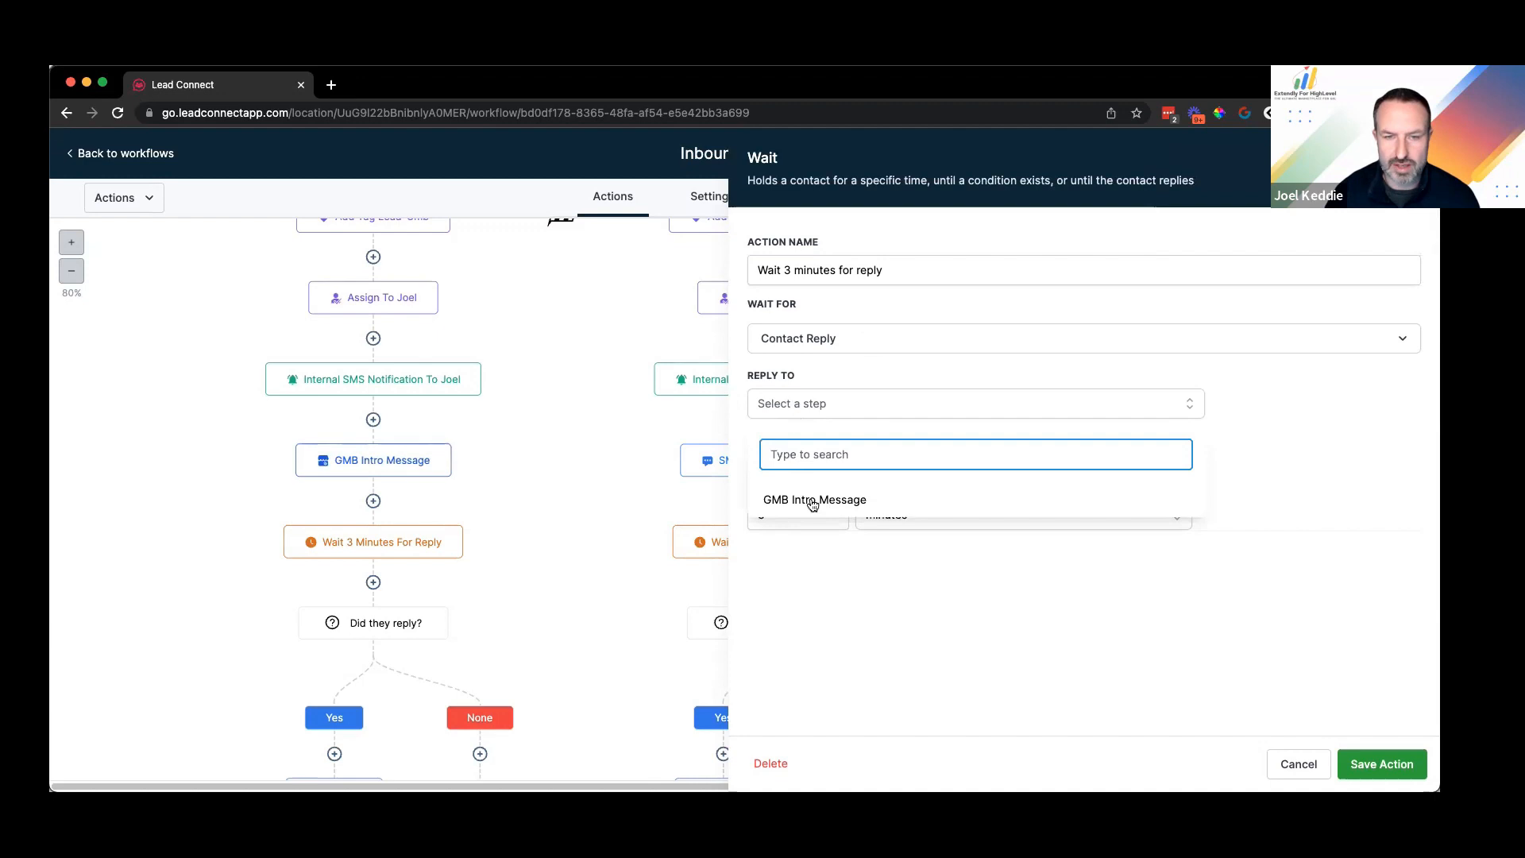
click(815, 500)
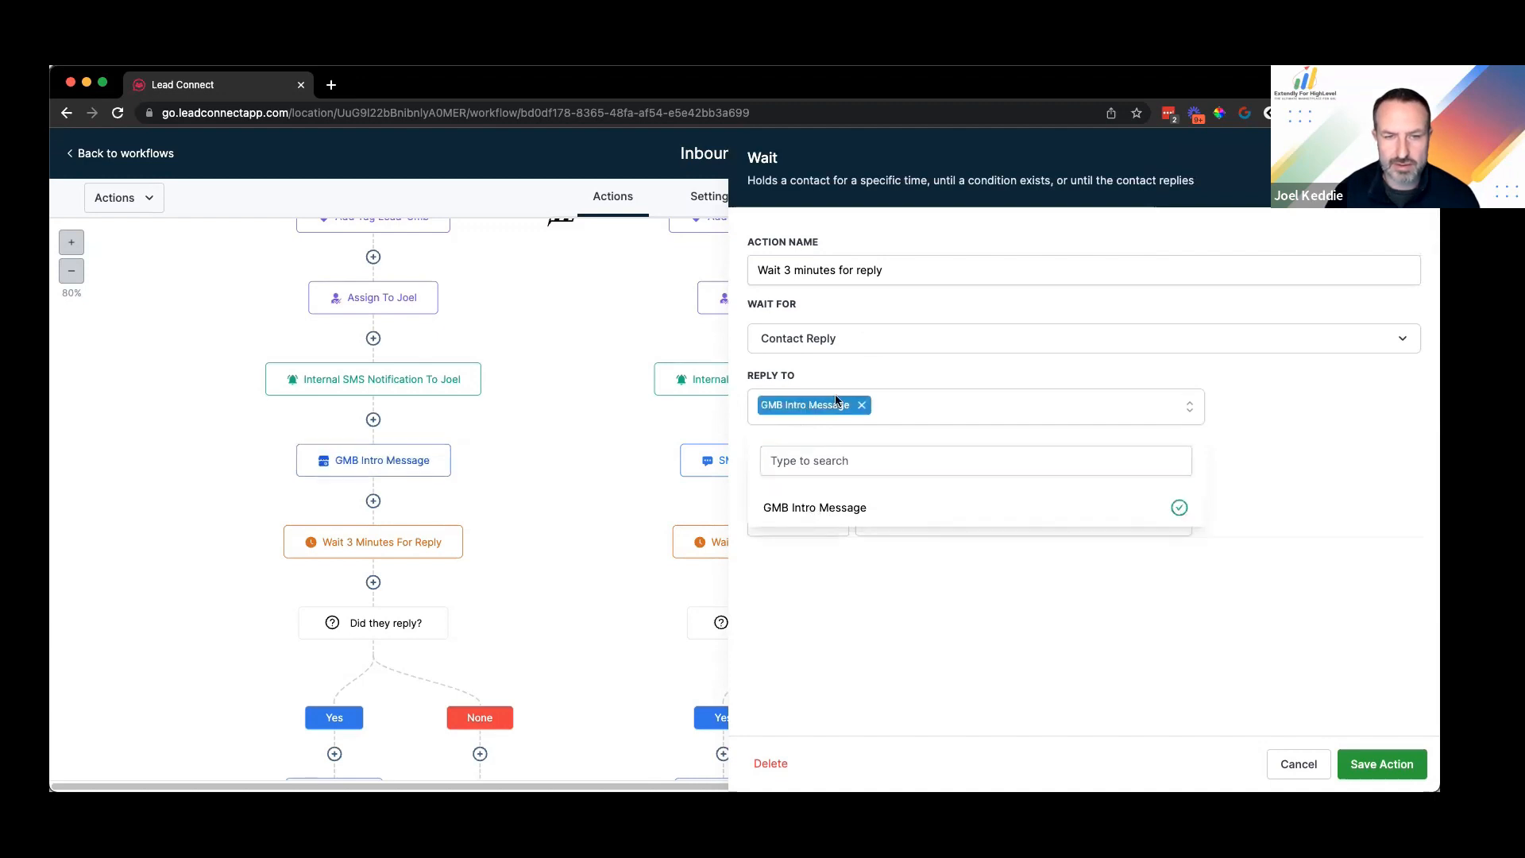
click(796, 407)
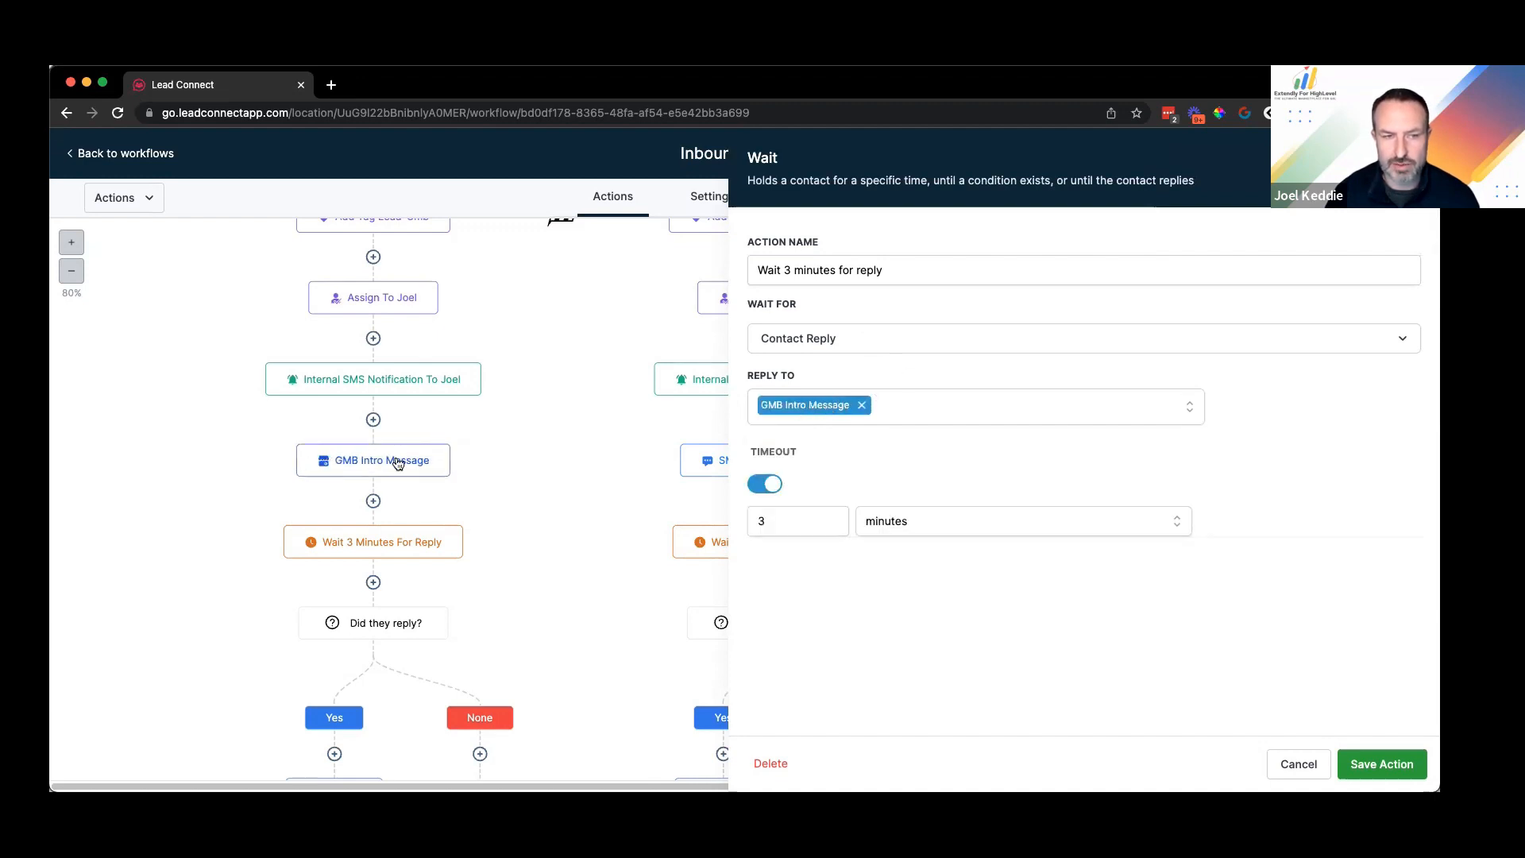
click(576, 613)
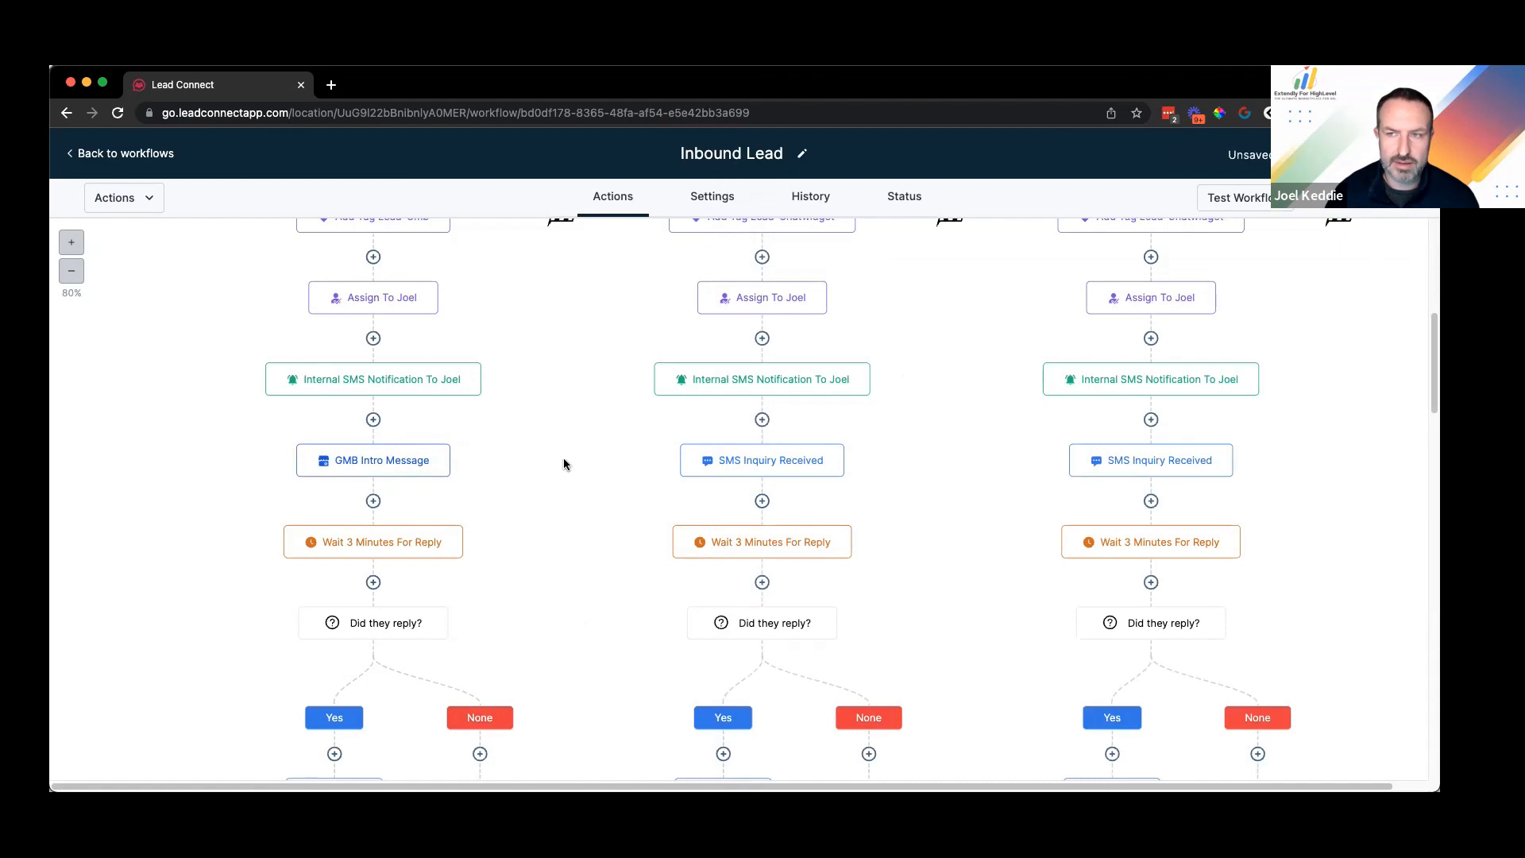
Step: Review the left branch's SMS #2 step, then bring up its step actions menu
scroll(556, 457, down, 3)
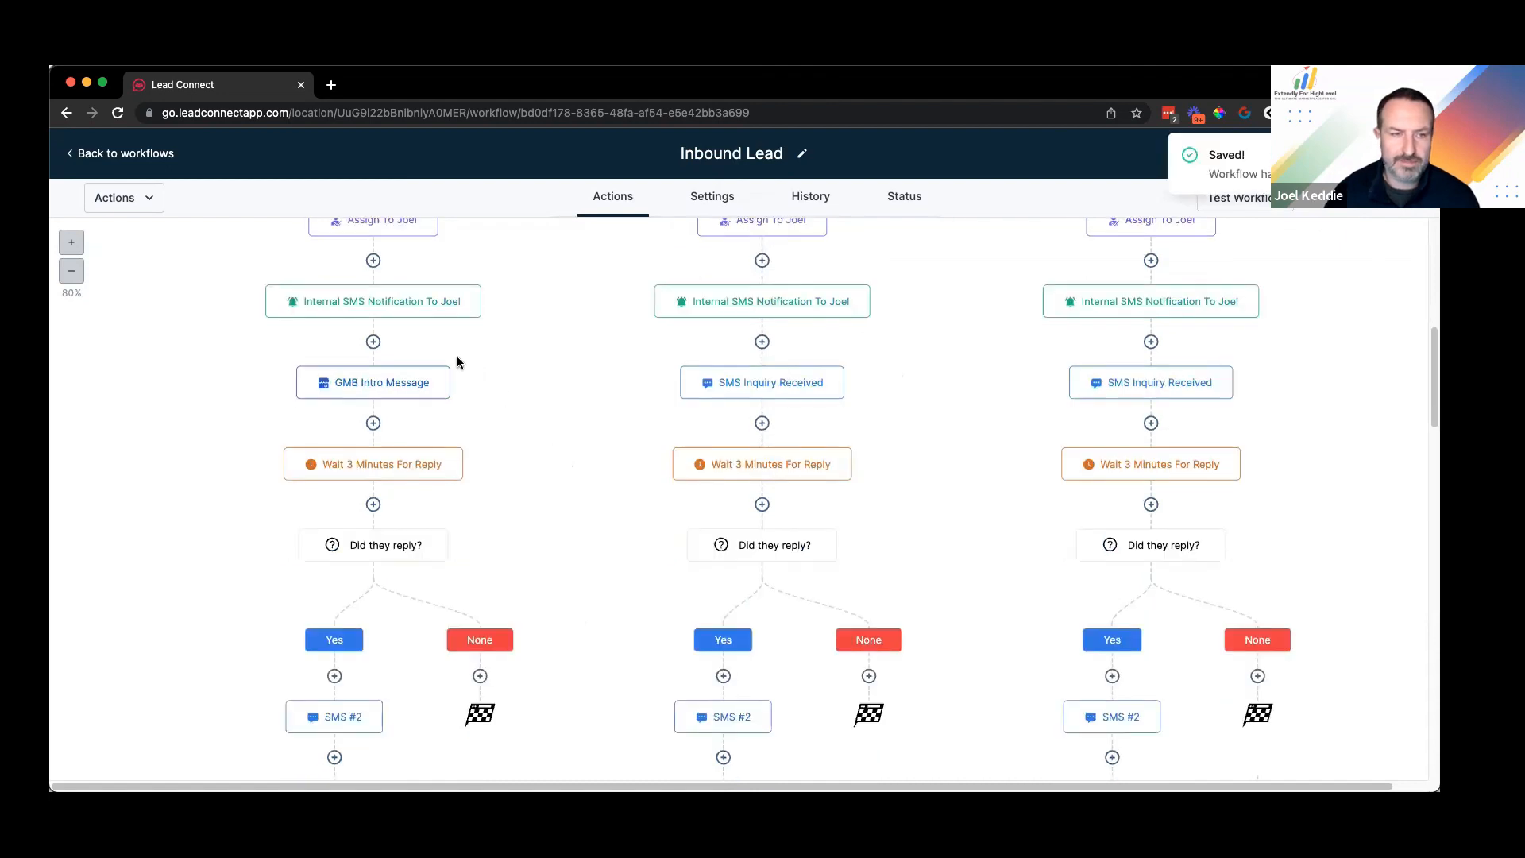
scroll(397, 367, down, 1)
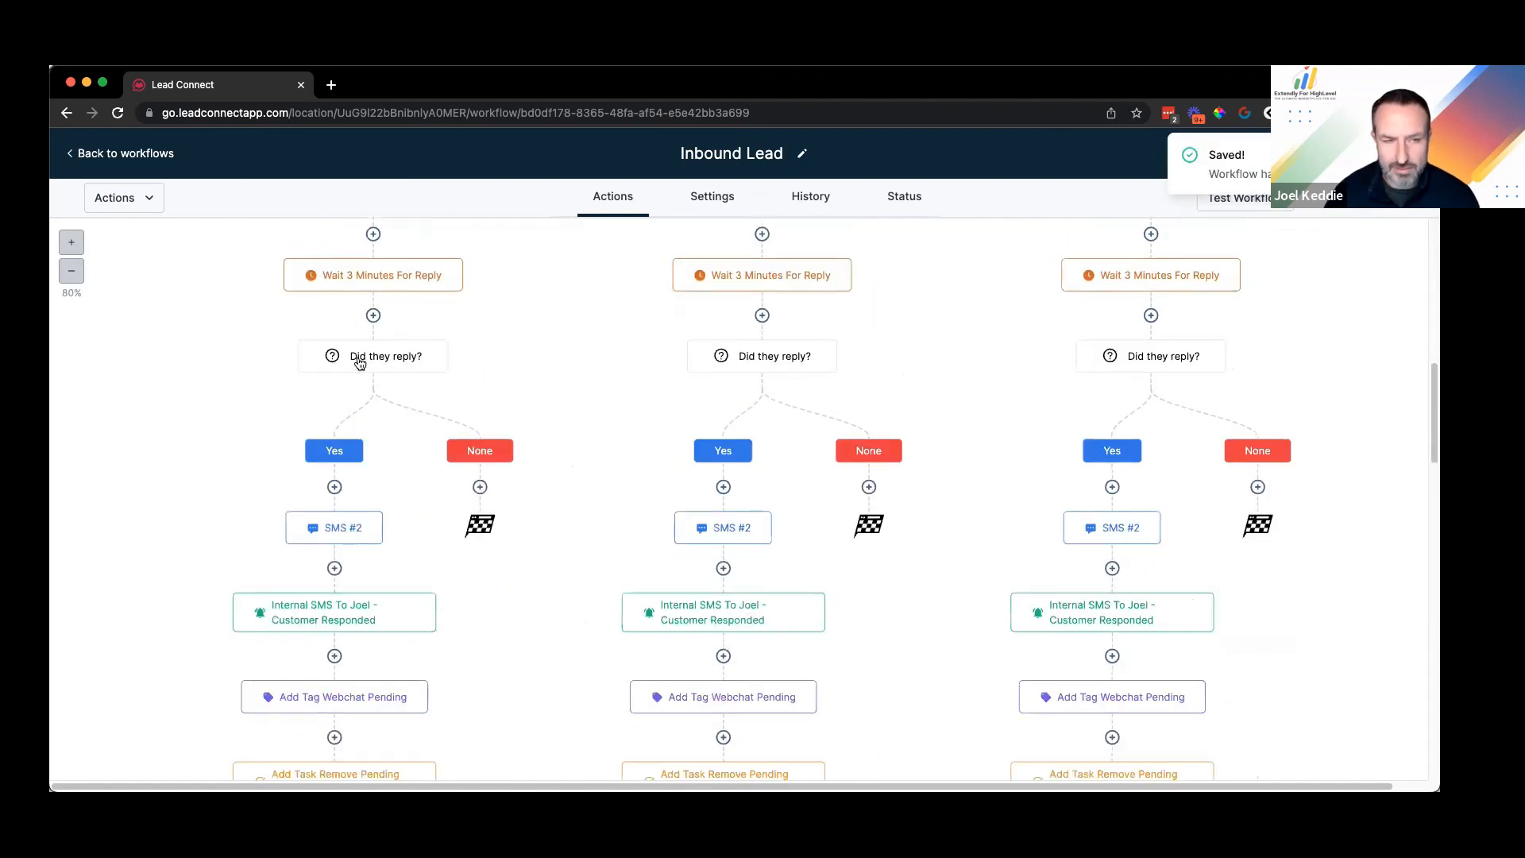
scroll(481, 397, down, 1)
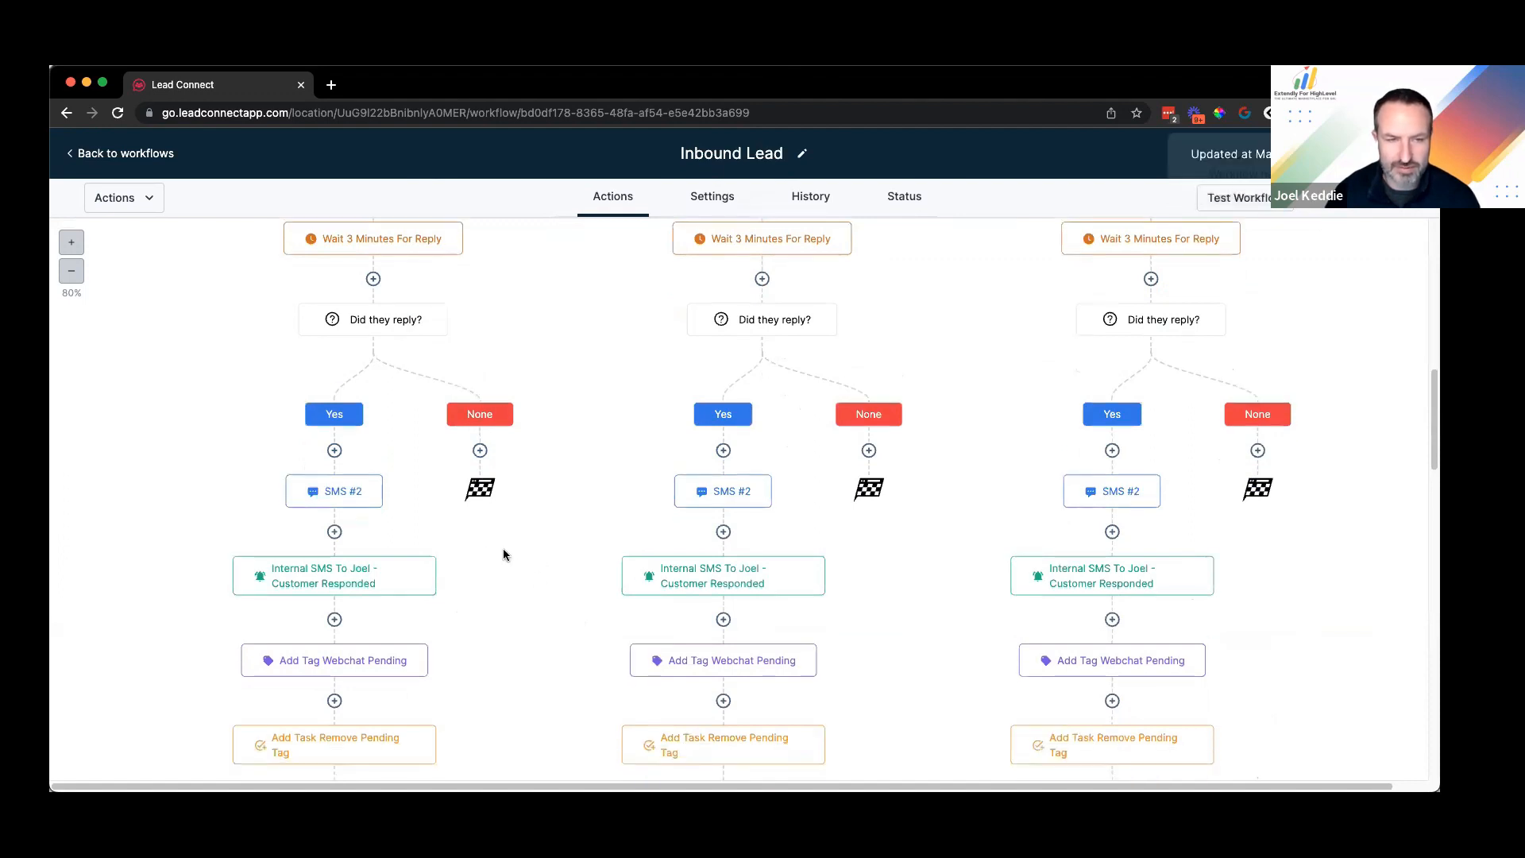
scroll(405, 378, down, 4)
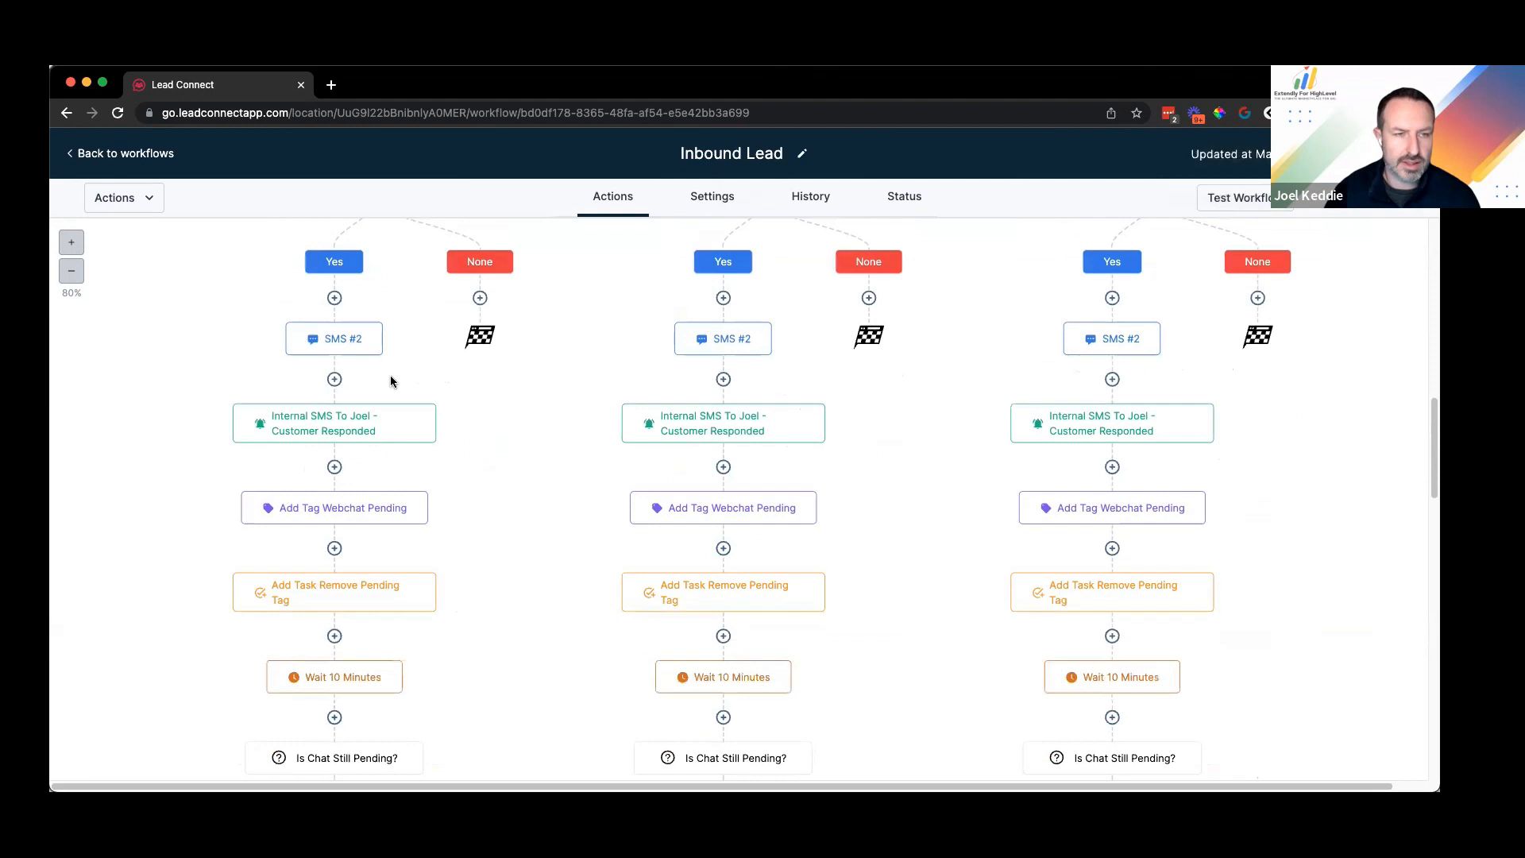
scroll(438, 352, up, 5)
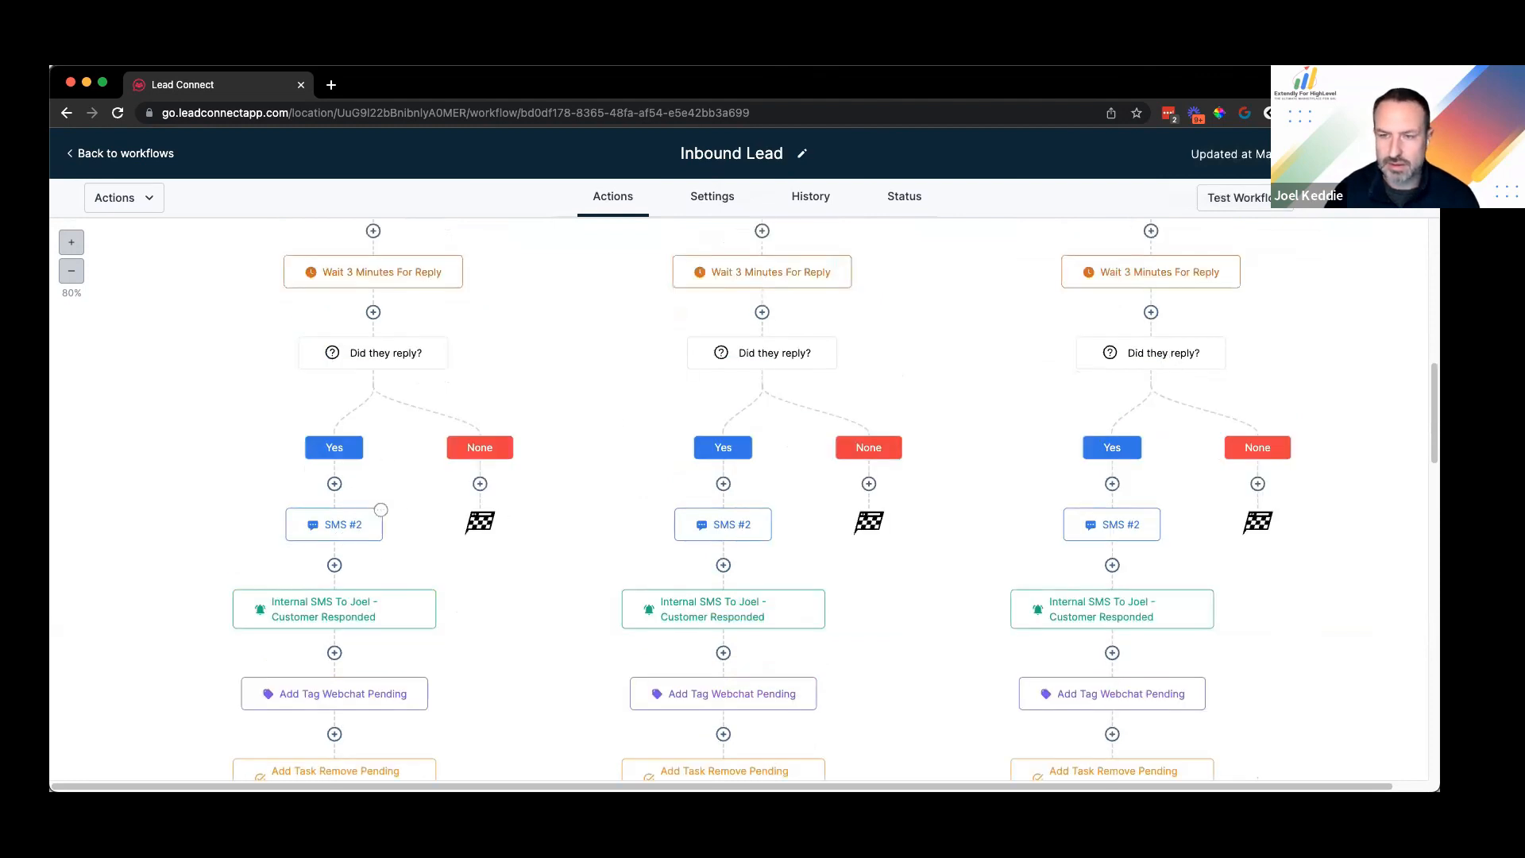
click(380, 511)
text(Ok great, somebody will get back to you asap.)
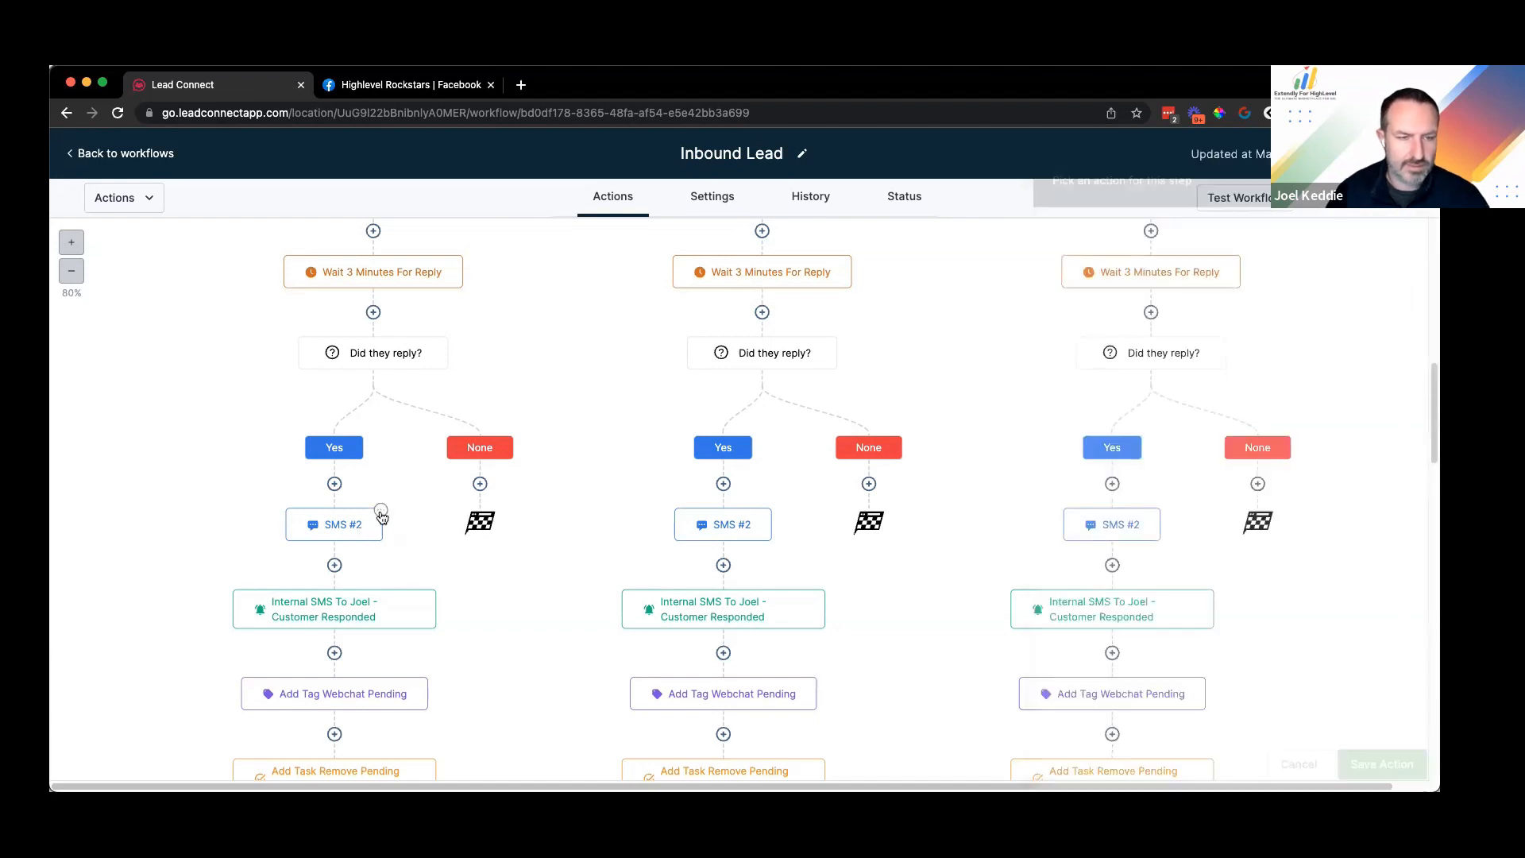
click(384, 515)
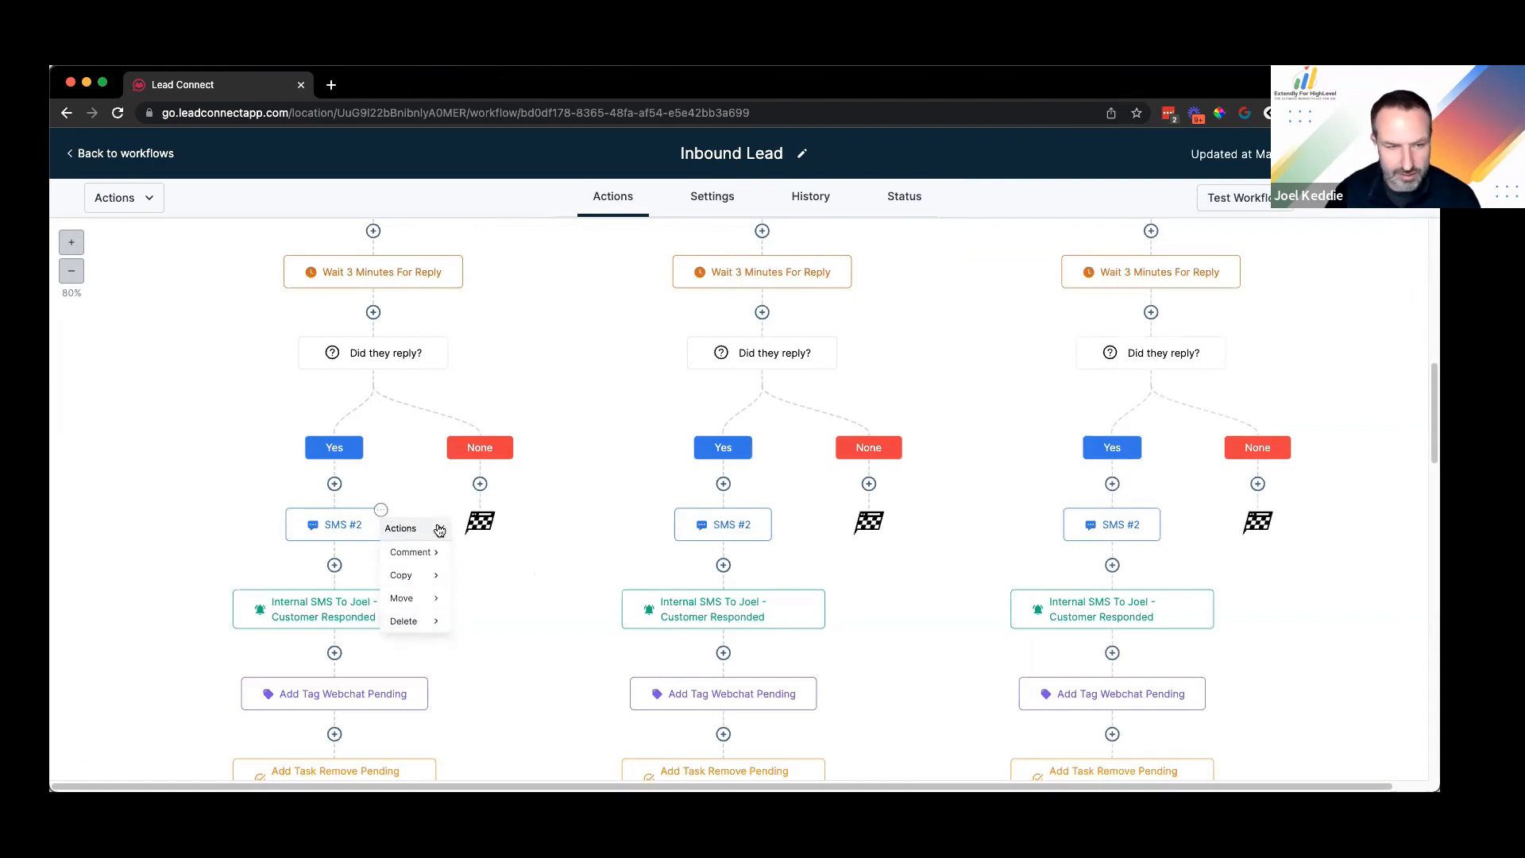
Step: Delete only the left branch's SMS #2 action and confirm the deletion
click(433, 622)
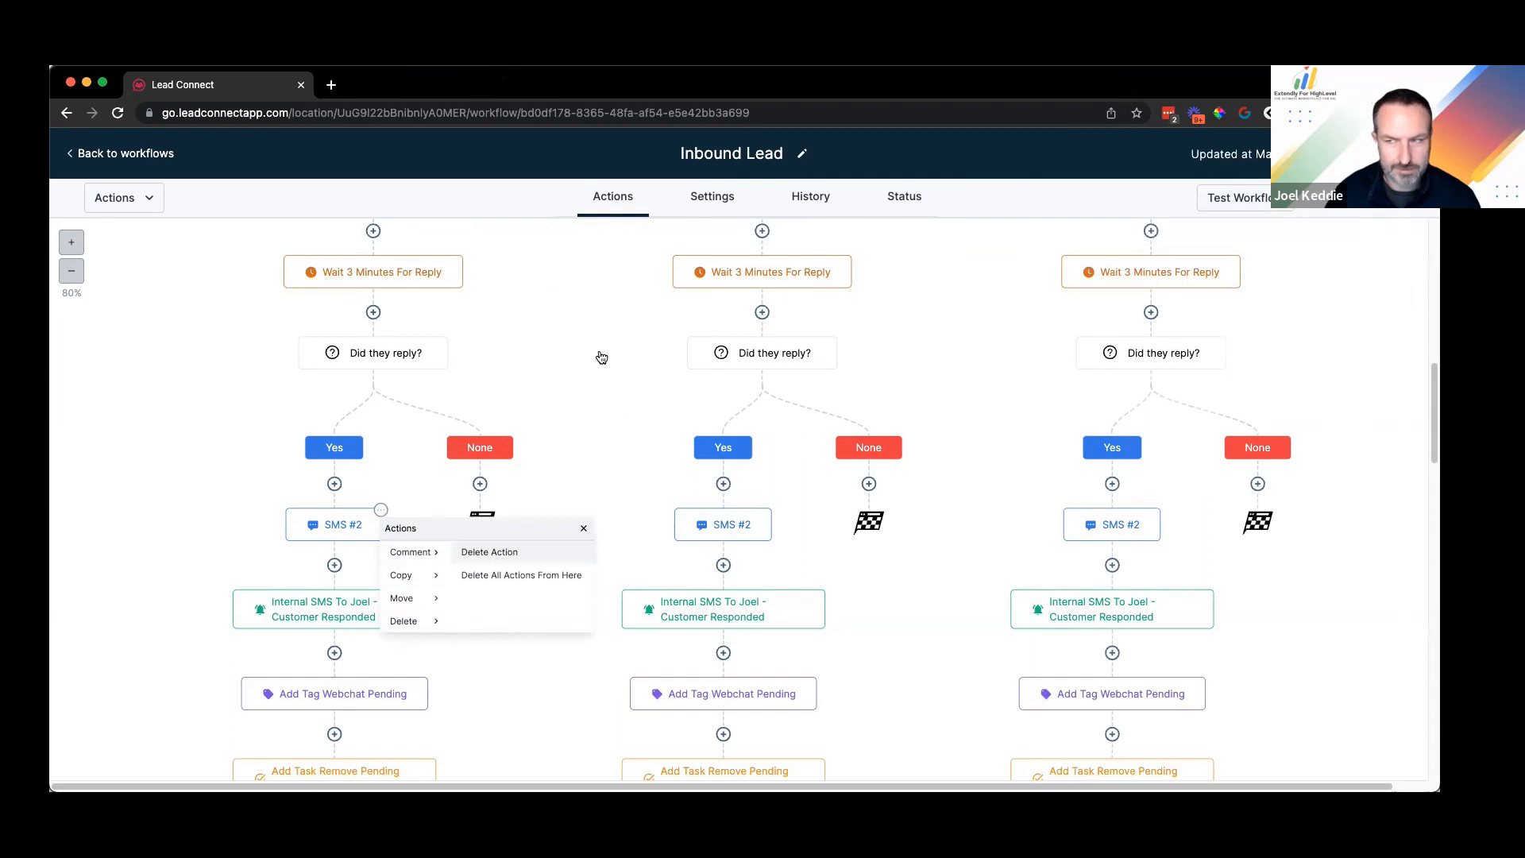
click(490, 551)
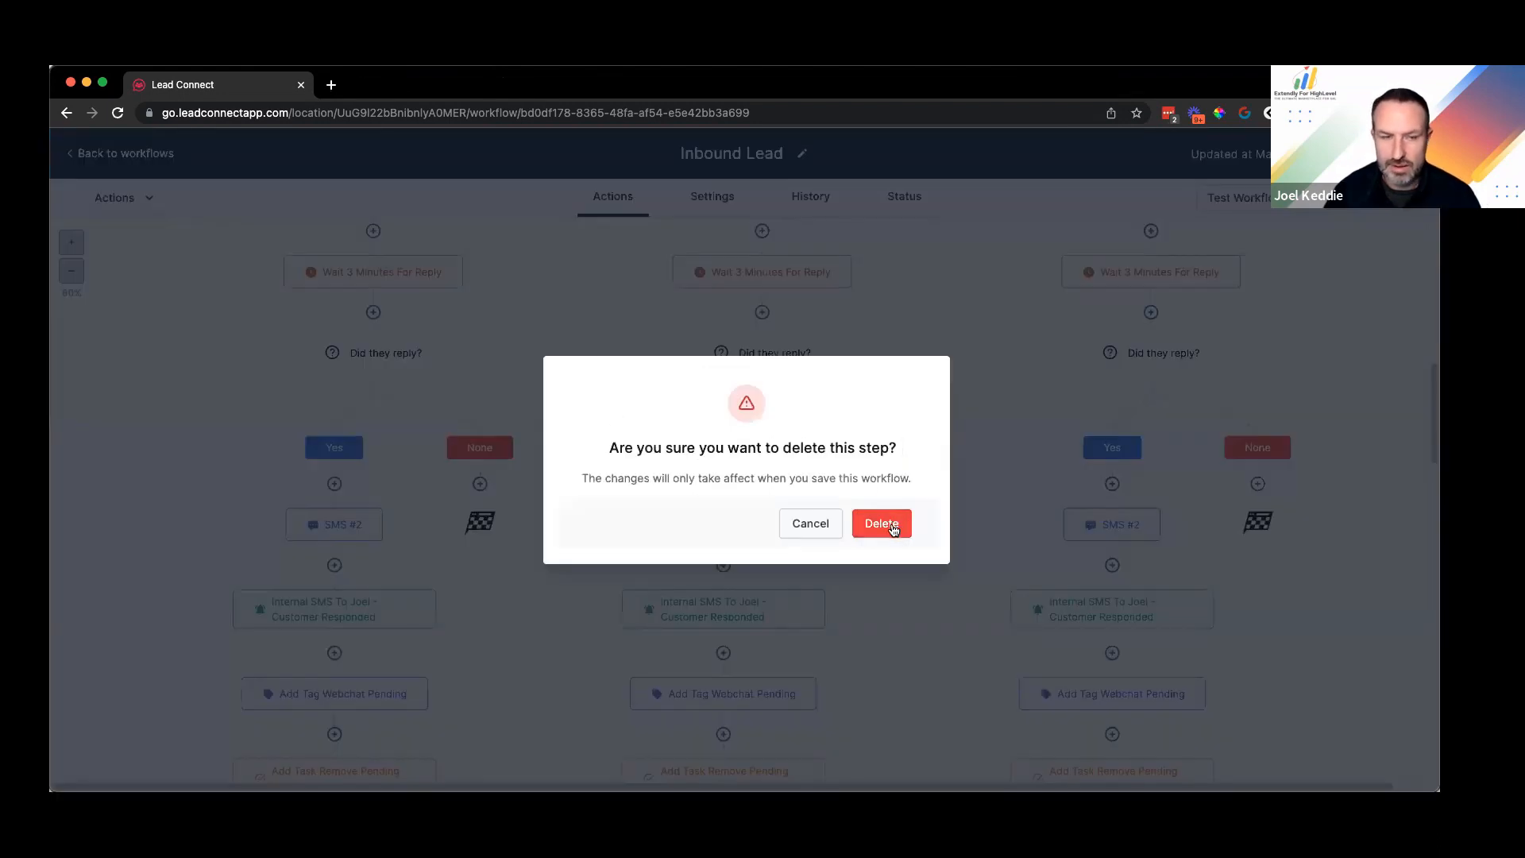
click(896, 531)
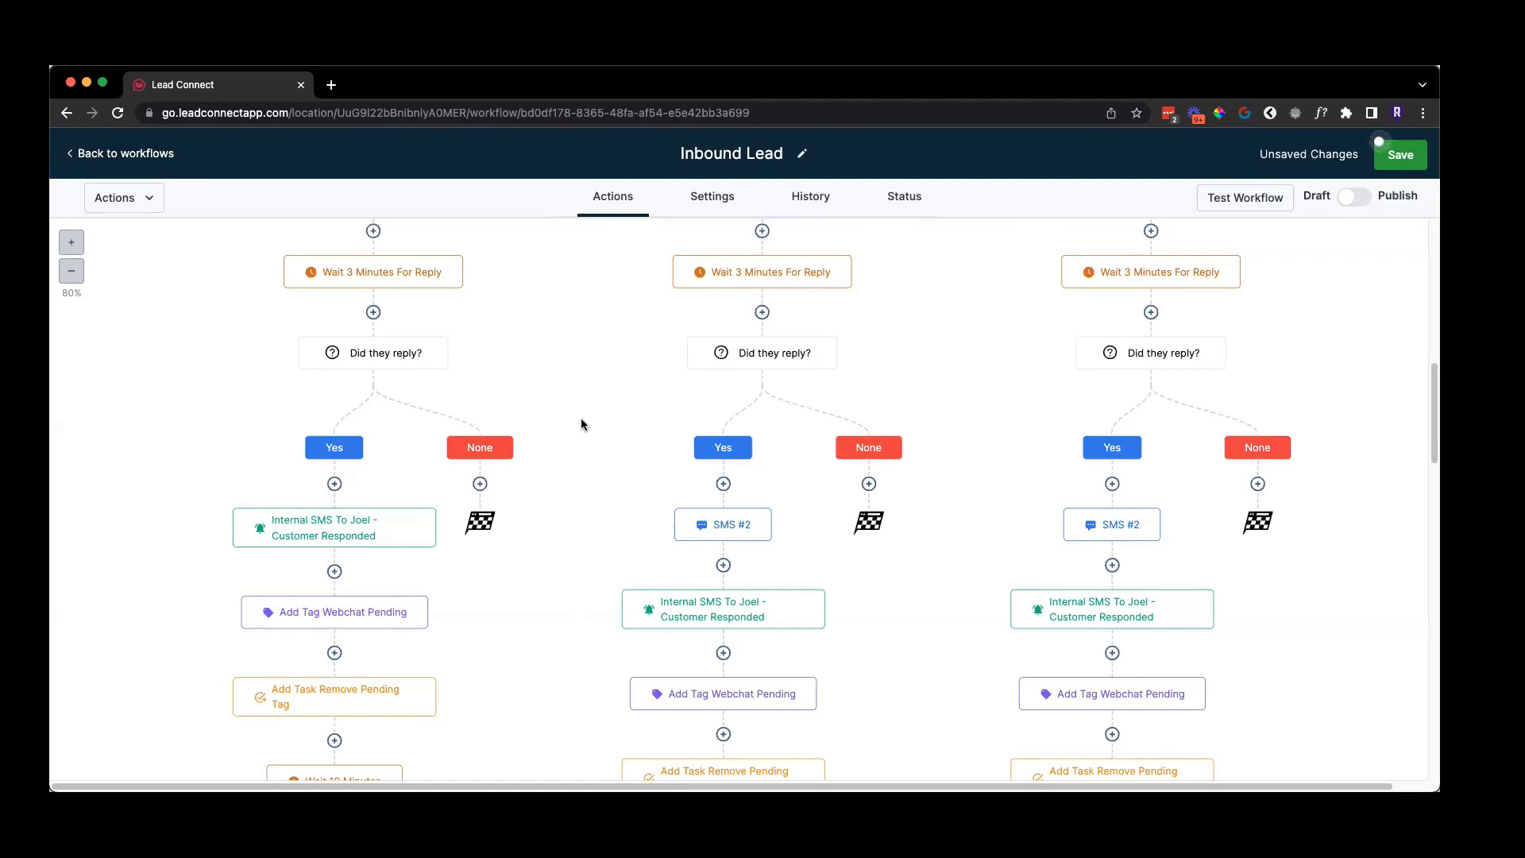
Step: Save the Inbound Lead workflow and scroll through its branches to review them
click(1402, 157)
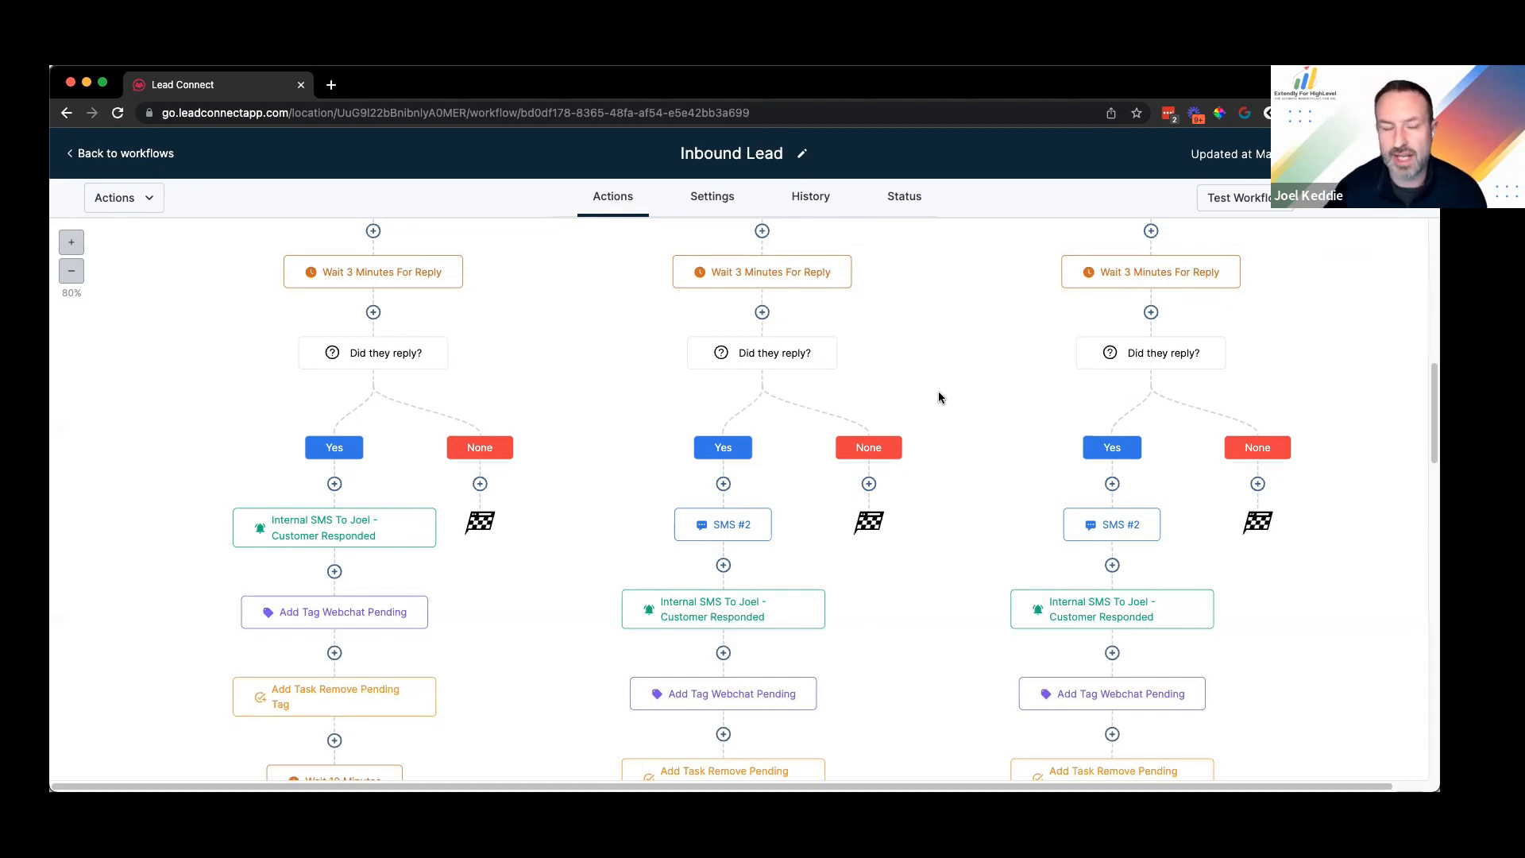
scroll(572, 413, down, 1)
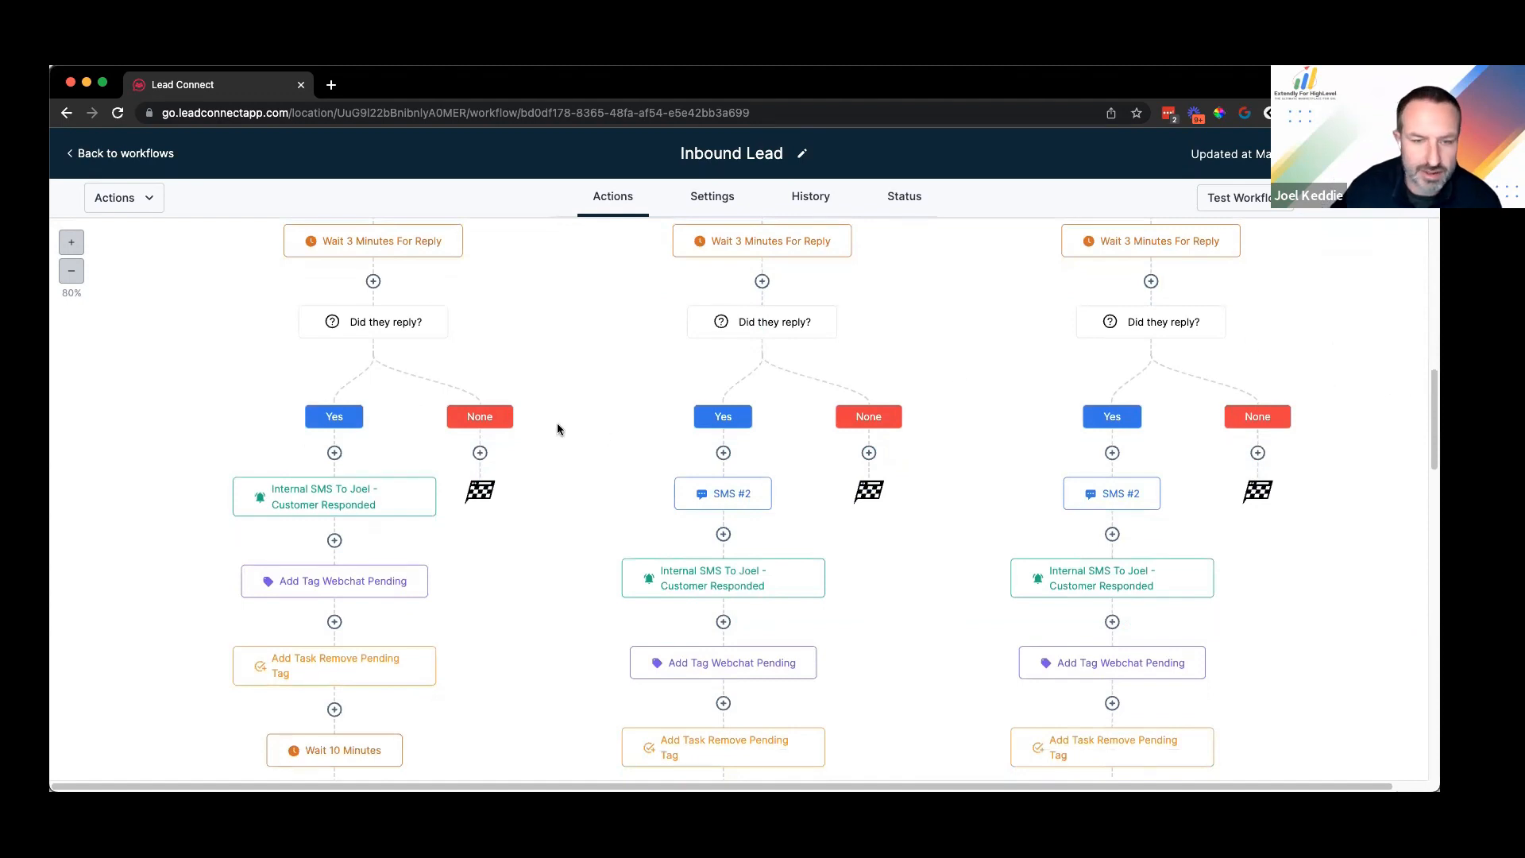
scroll(508, 445, down, 1)
scroll(583, 304, up, 2)
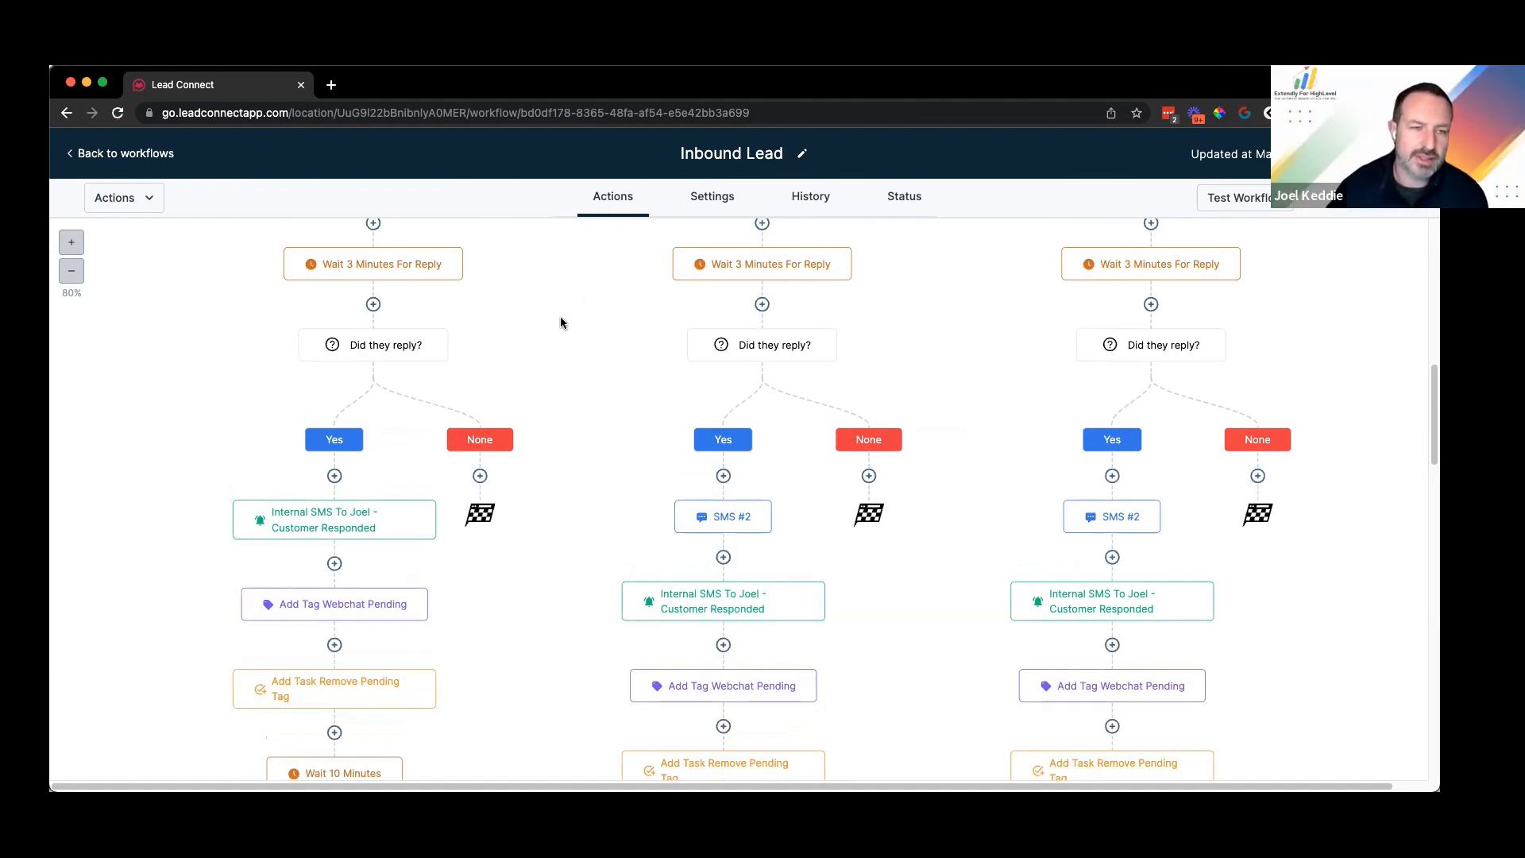
scroll(513, 356, down, 1)
scroll(459, 351, up, 2)
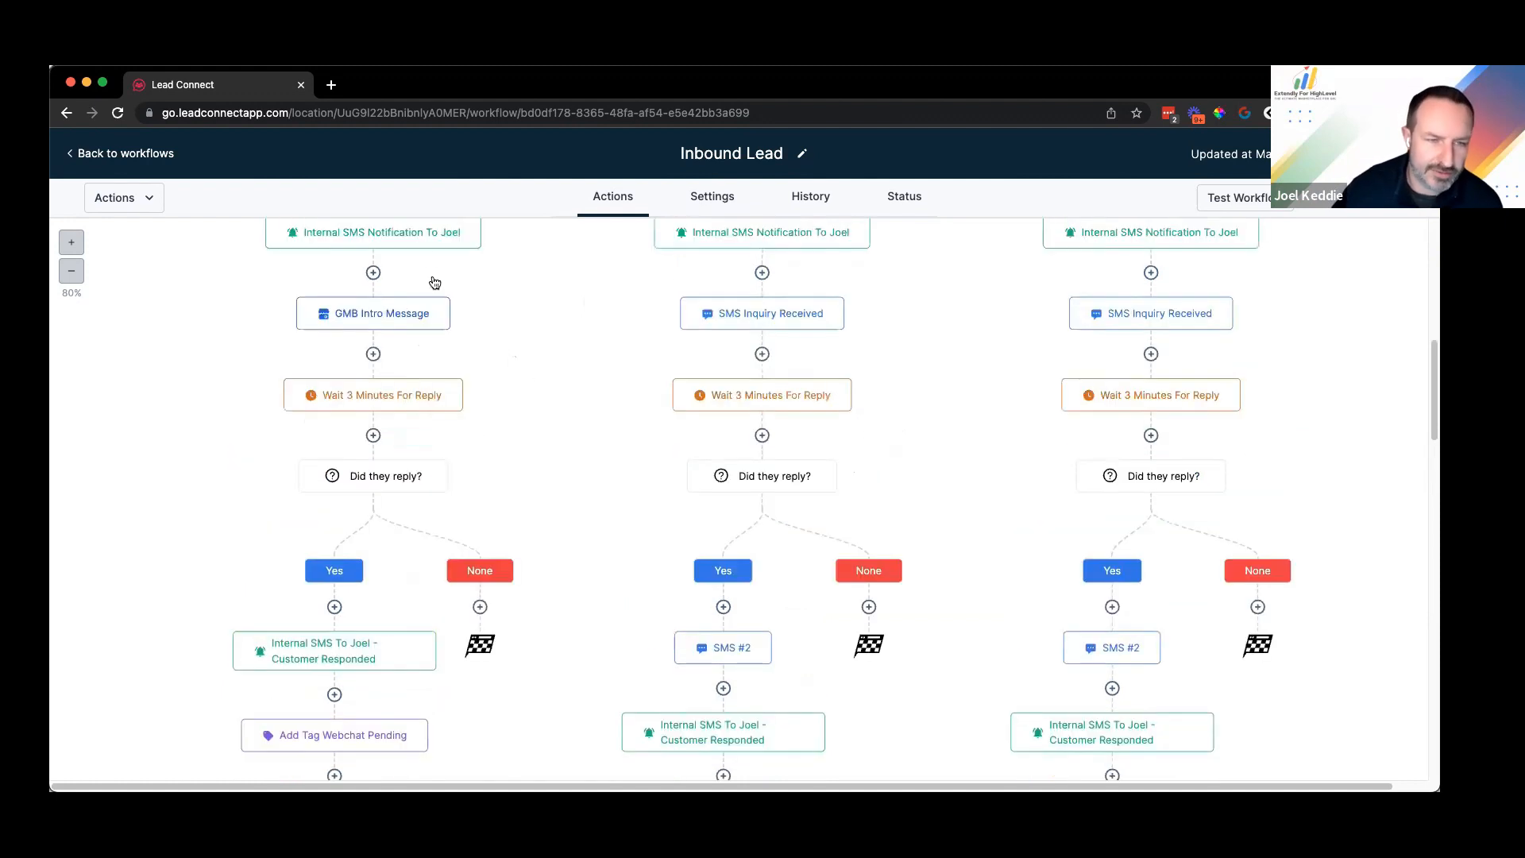
scroll(401, 265, up, 1)
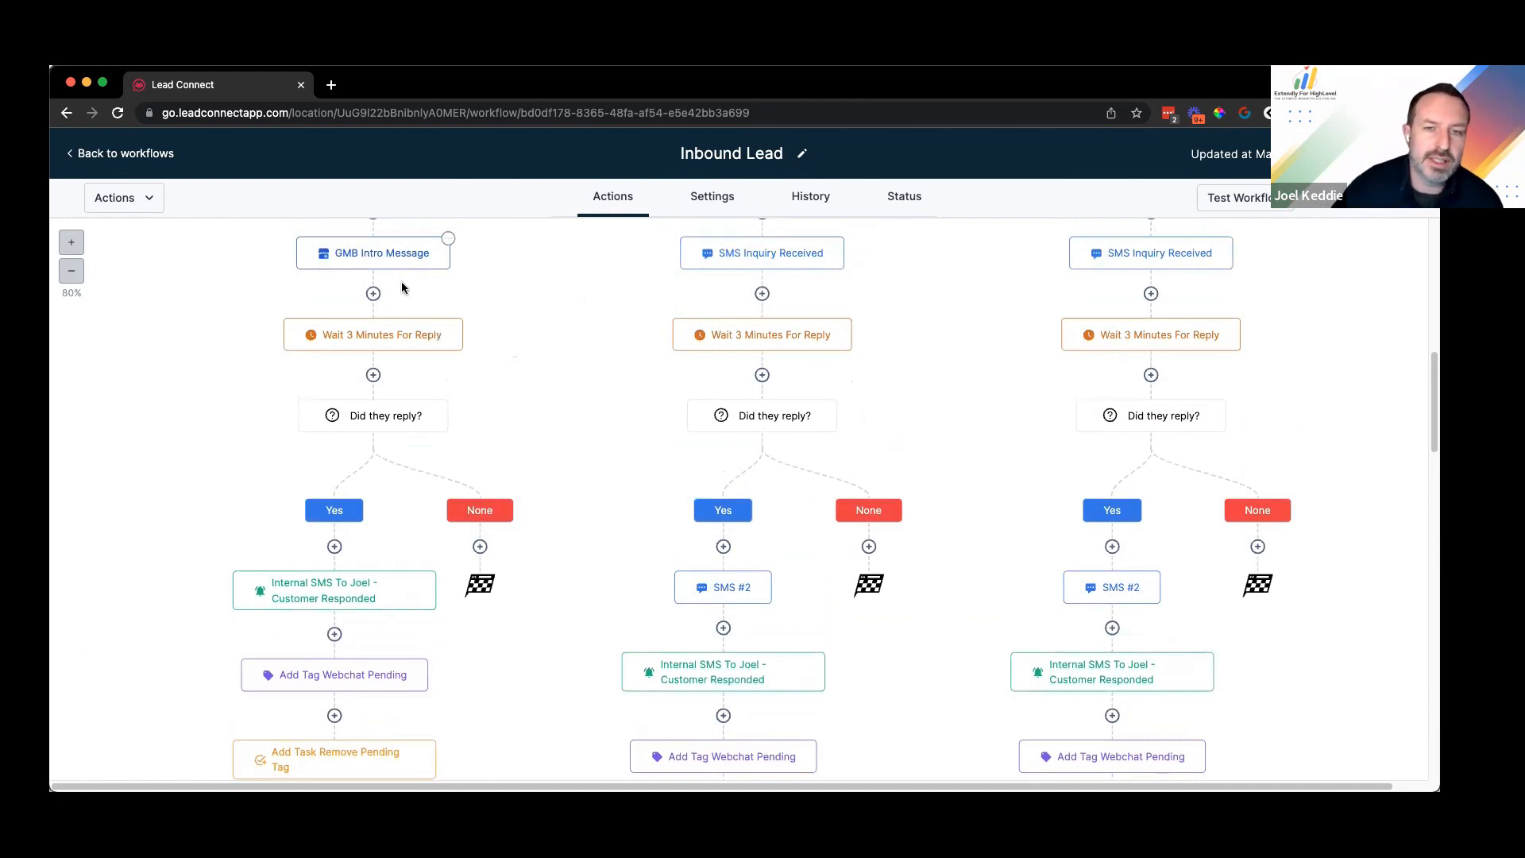
scroll(402, 287, down, 1)
scroll(401, 288, up, 1)
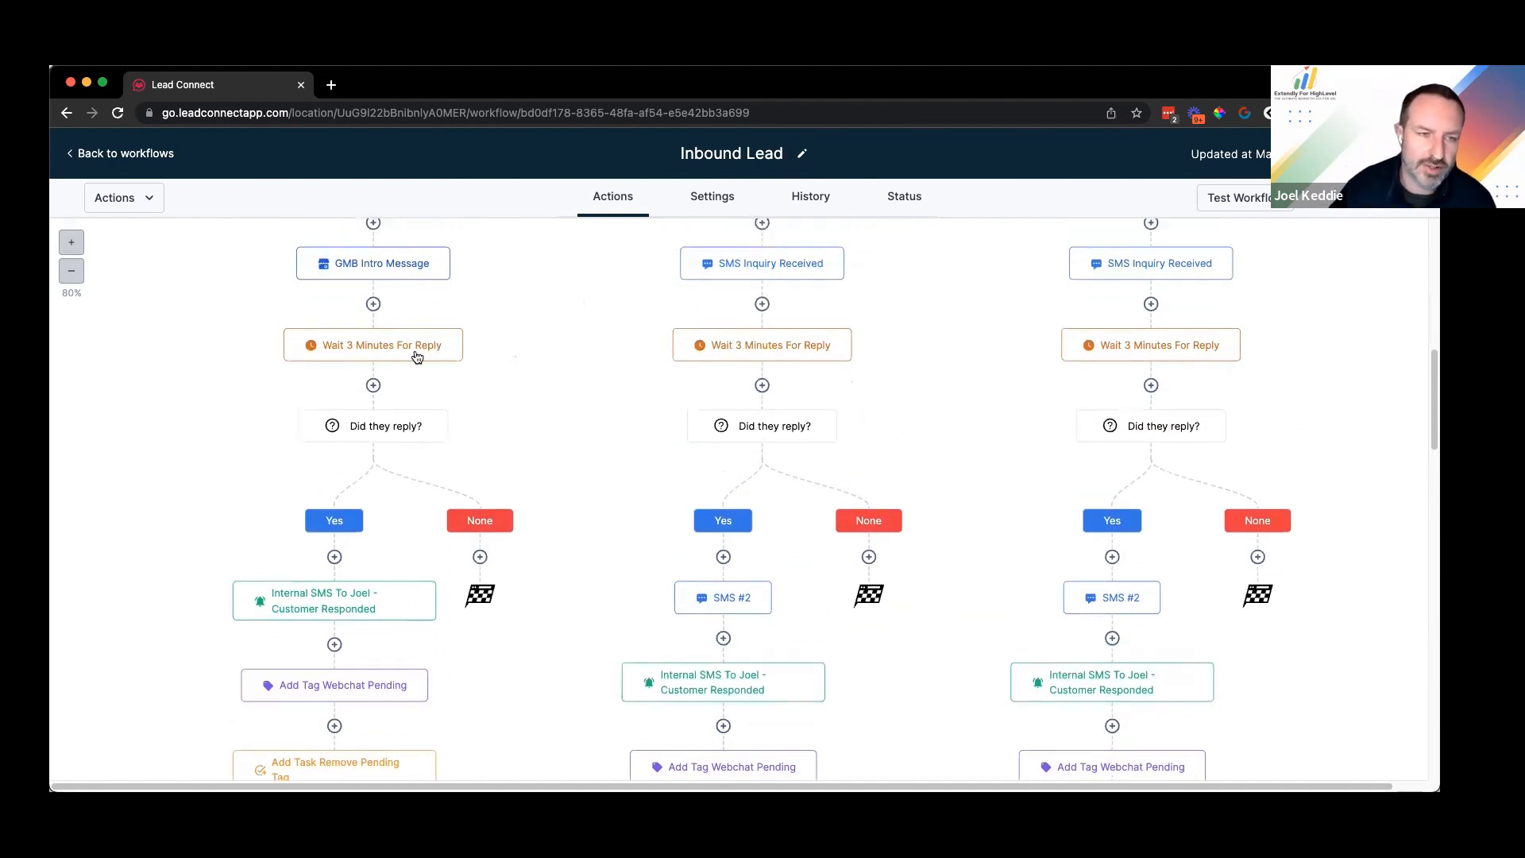
scroll(414, 354, up, 10)
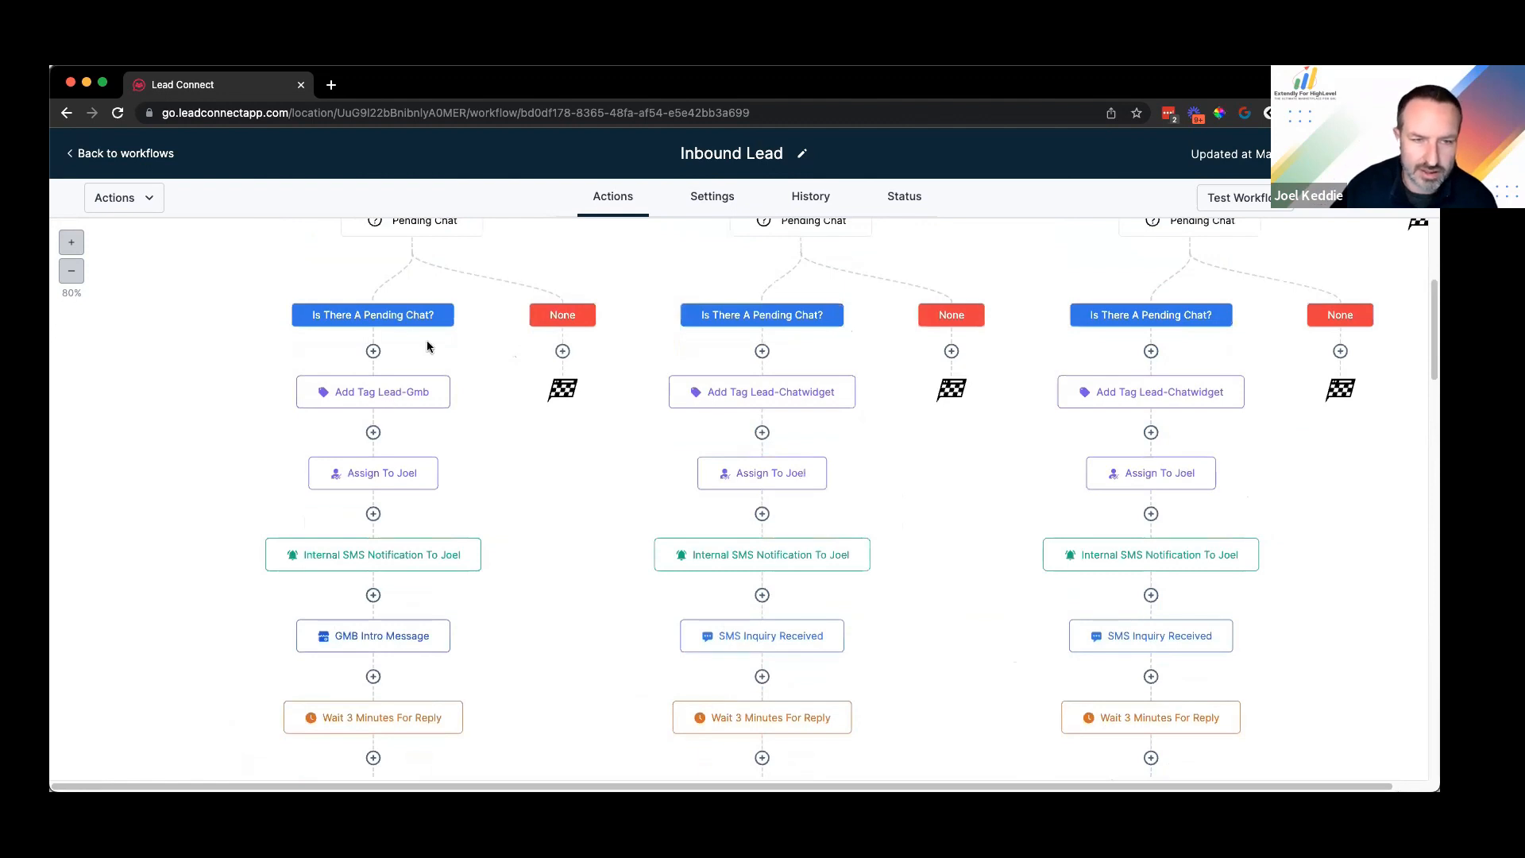
scroll(864, 324, up, 2)
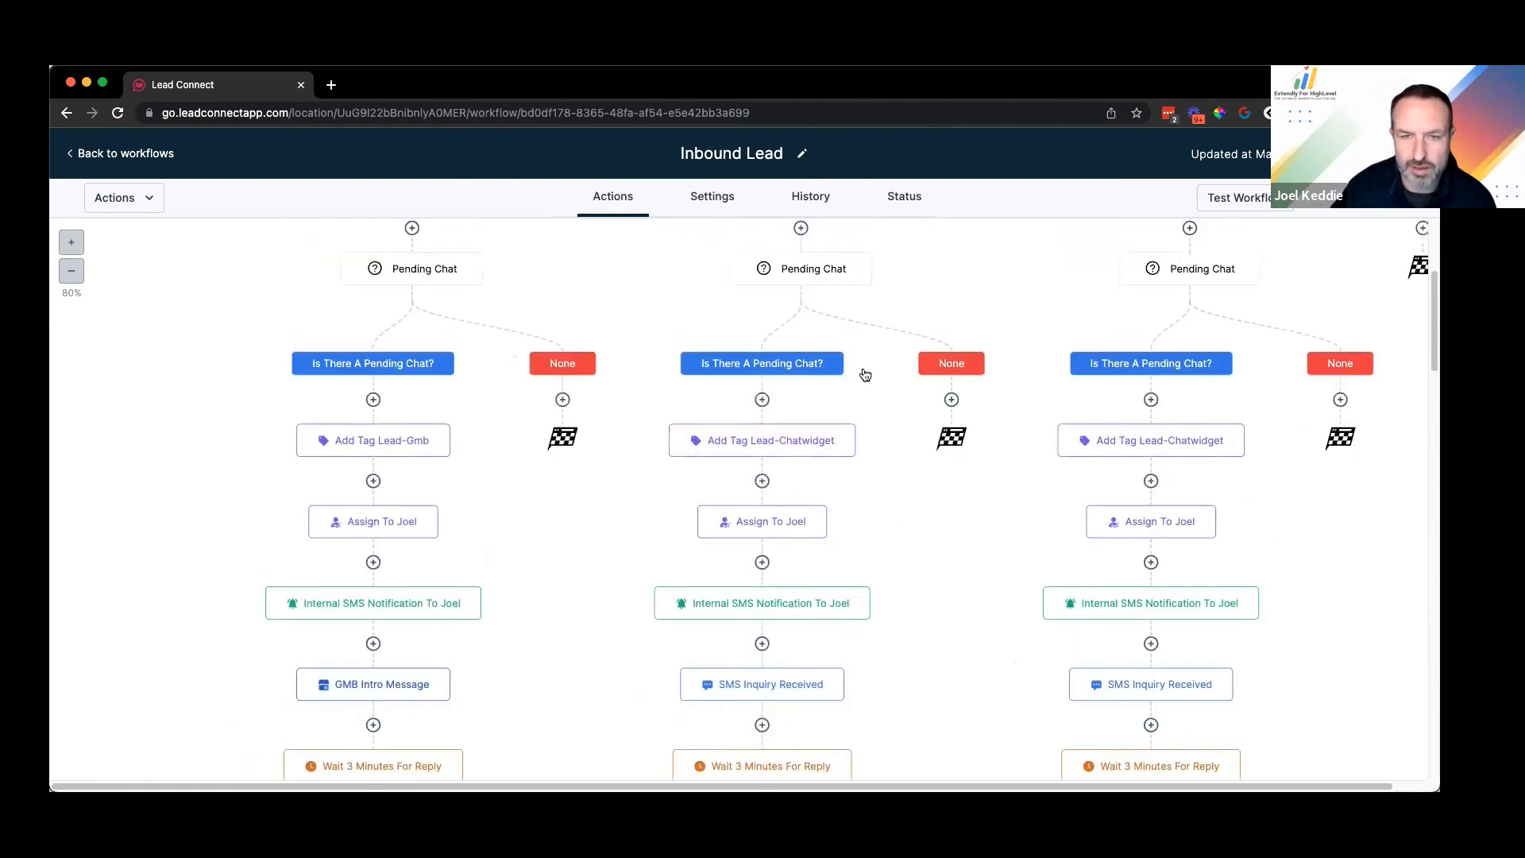
scroll(842, 389, up, 5)
scroll(790, 517, down, 4)
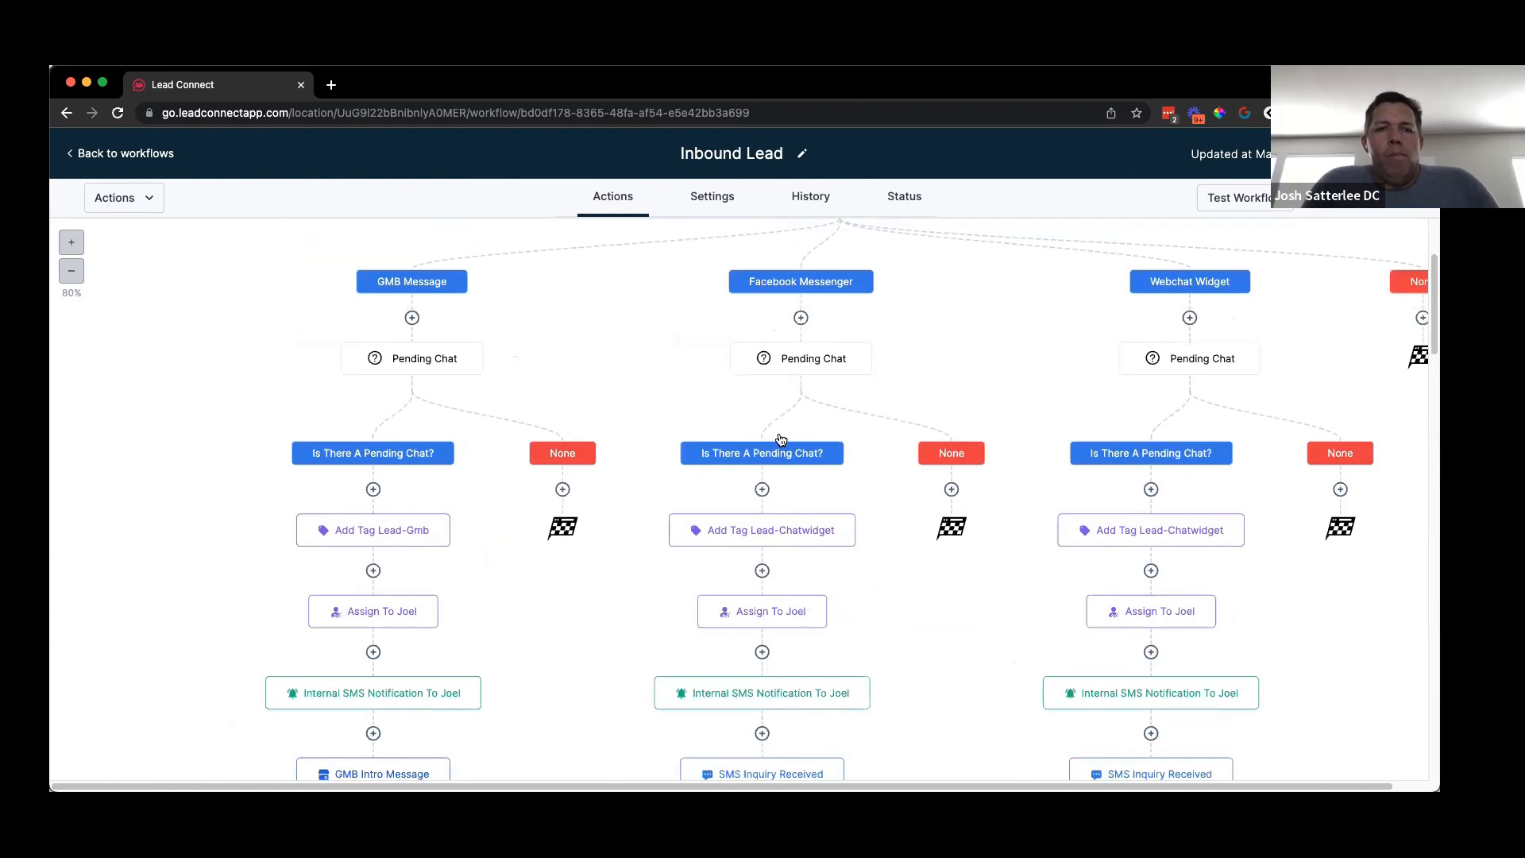
scroll(780, 440, down, 2)
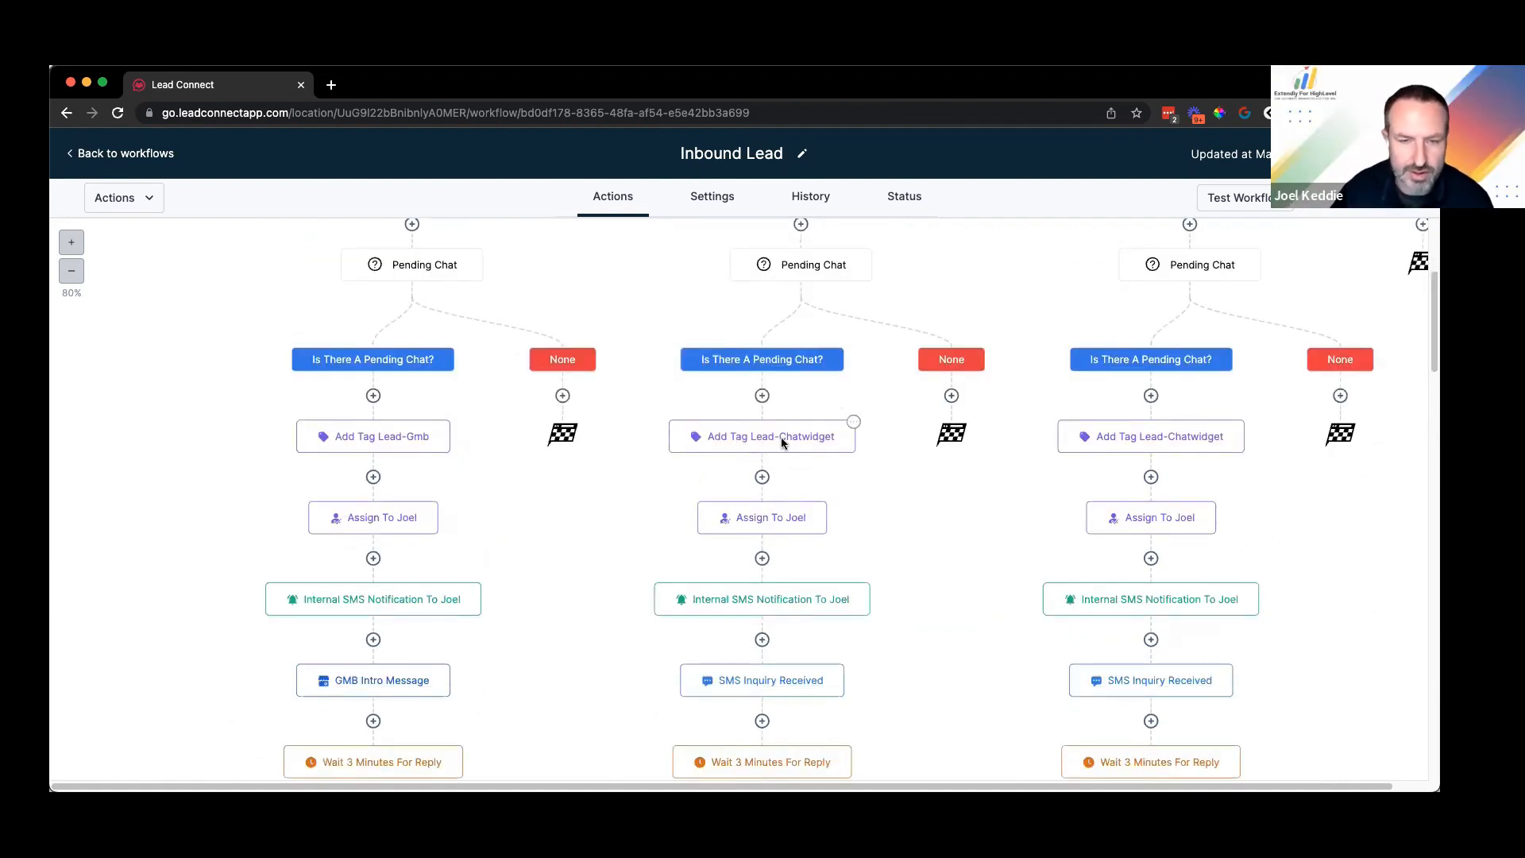
scroll(775, 441, down, 8)
scroll(795, 332, up, 1)
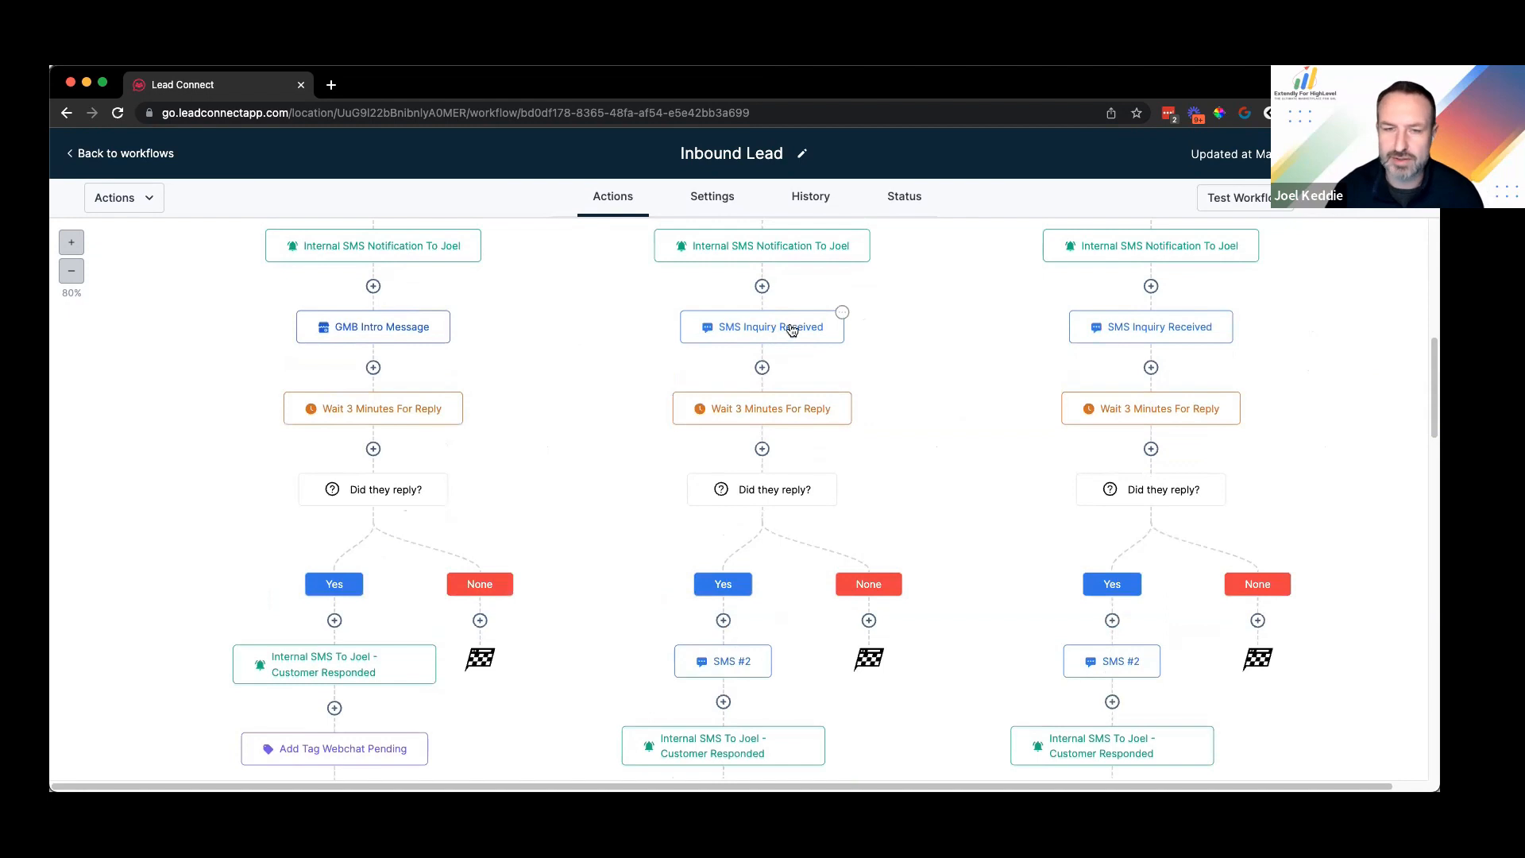
Step: Delete only the middle branch's SMS Inquiry Received action and confirm the deletion
click(843, 313)
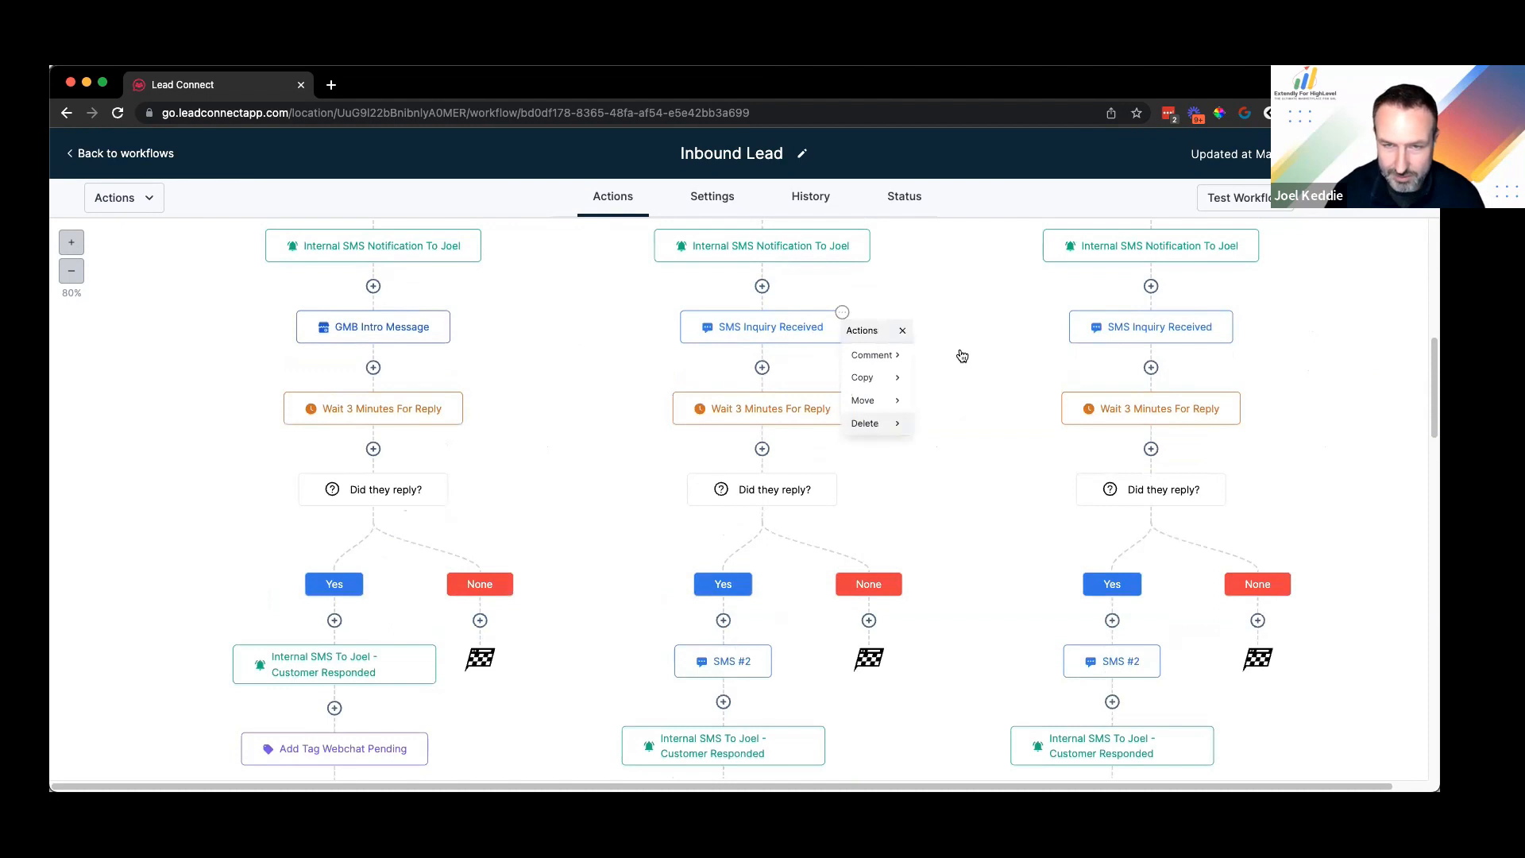
mouse_move(957, 356)
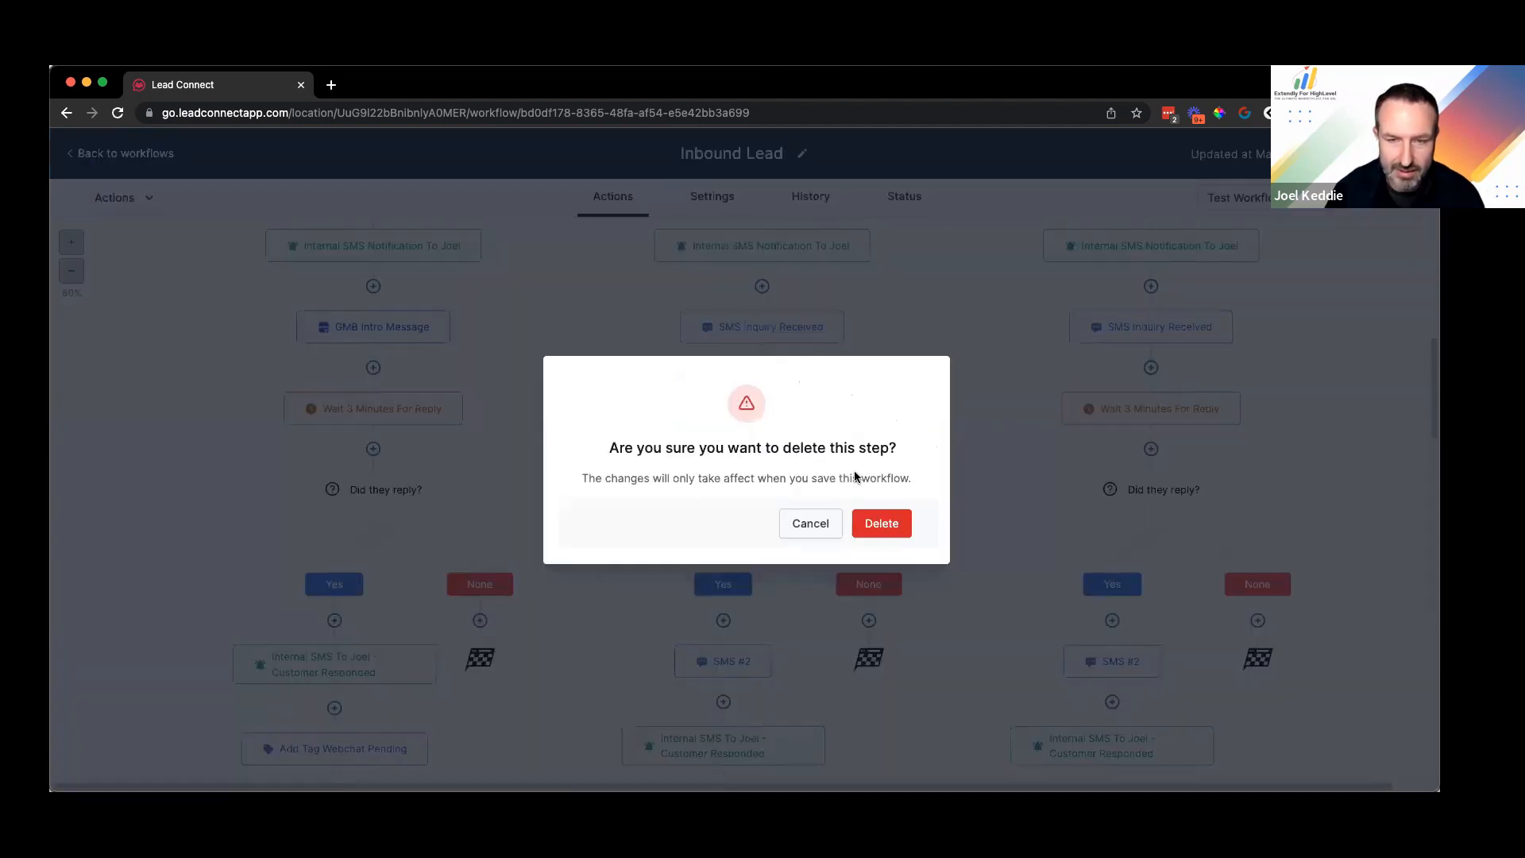
click(926, 357)
click(869, 526)
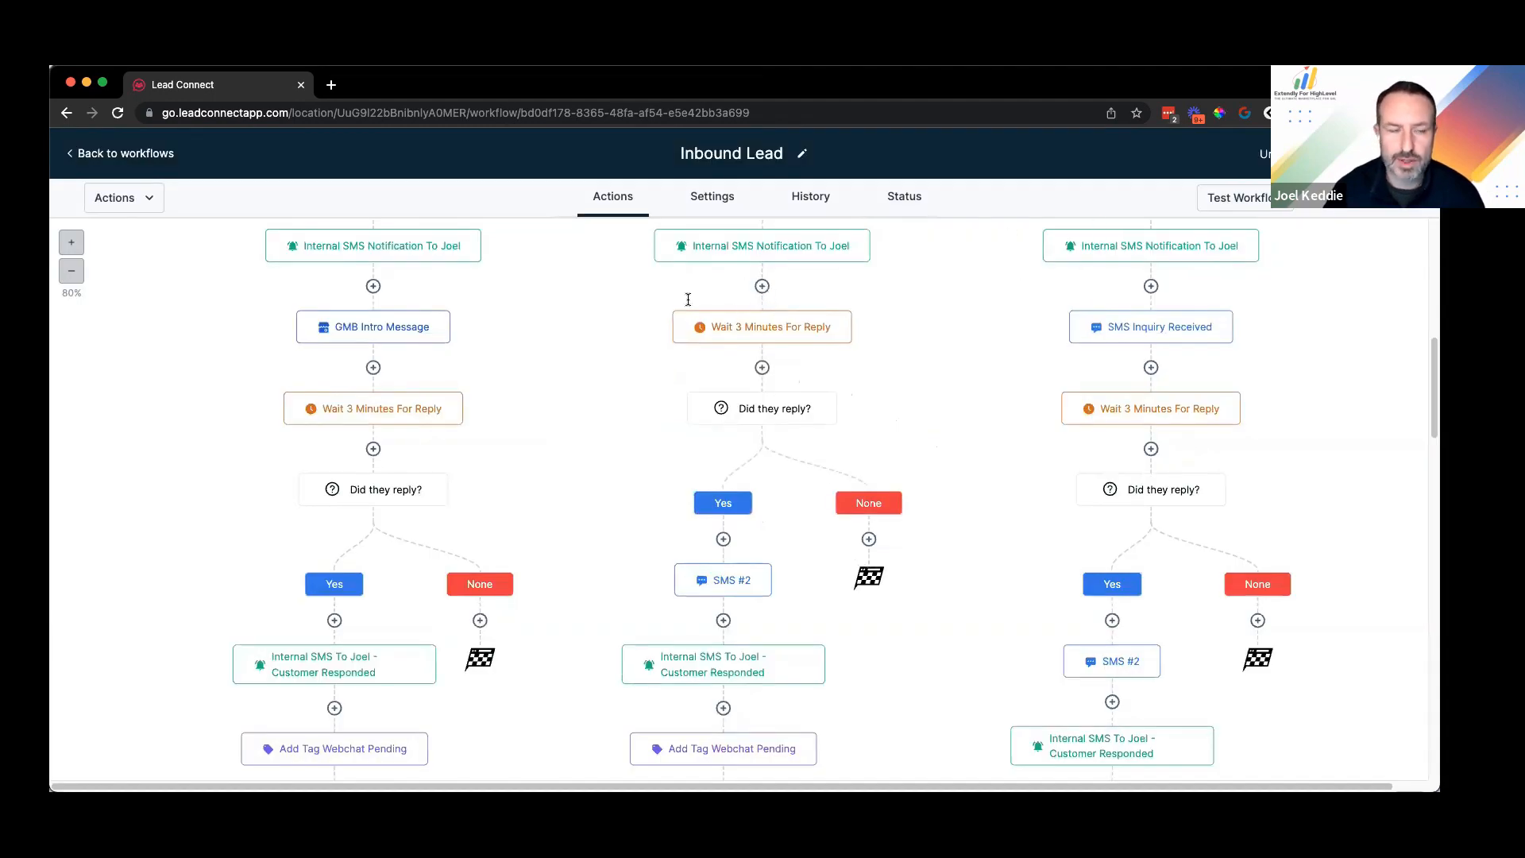
Step: Add a Messenger action below the middle branch's notification step
click(761, 286)
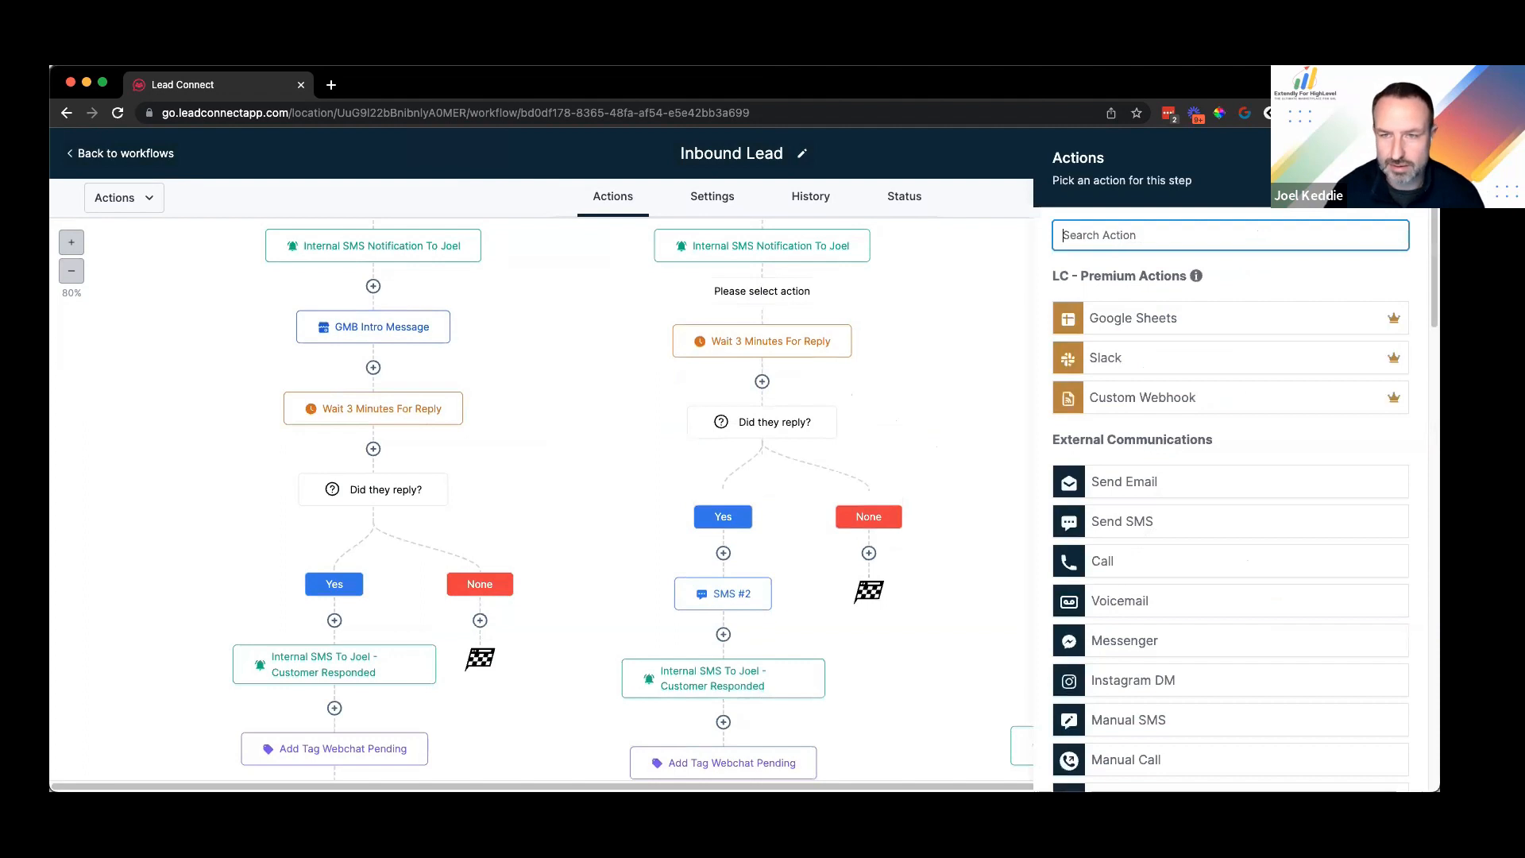
text(face)
key(super+a)
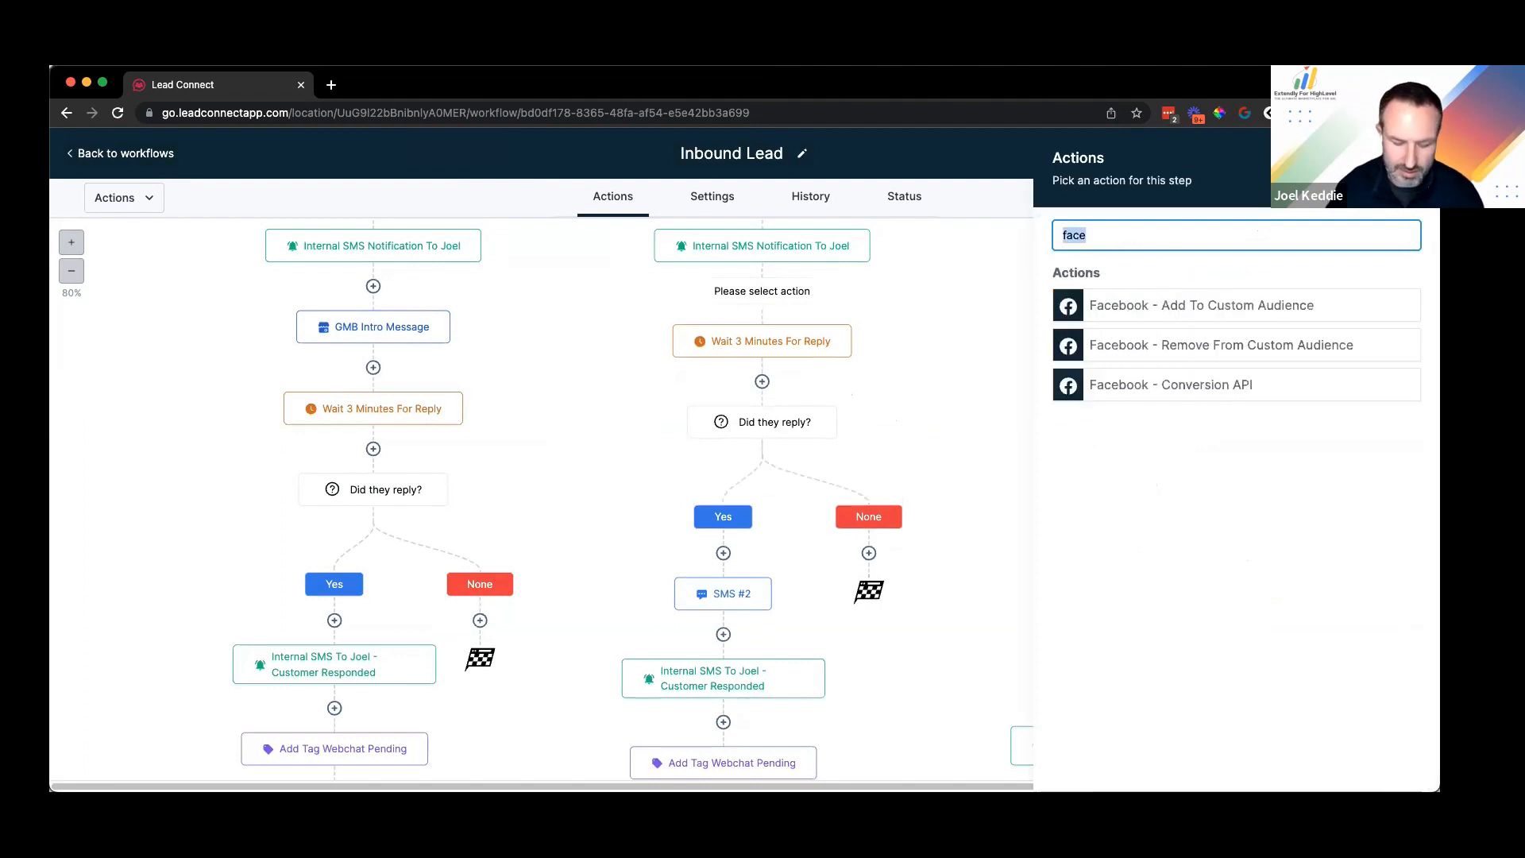
text(mess)
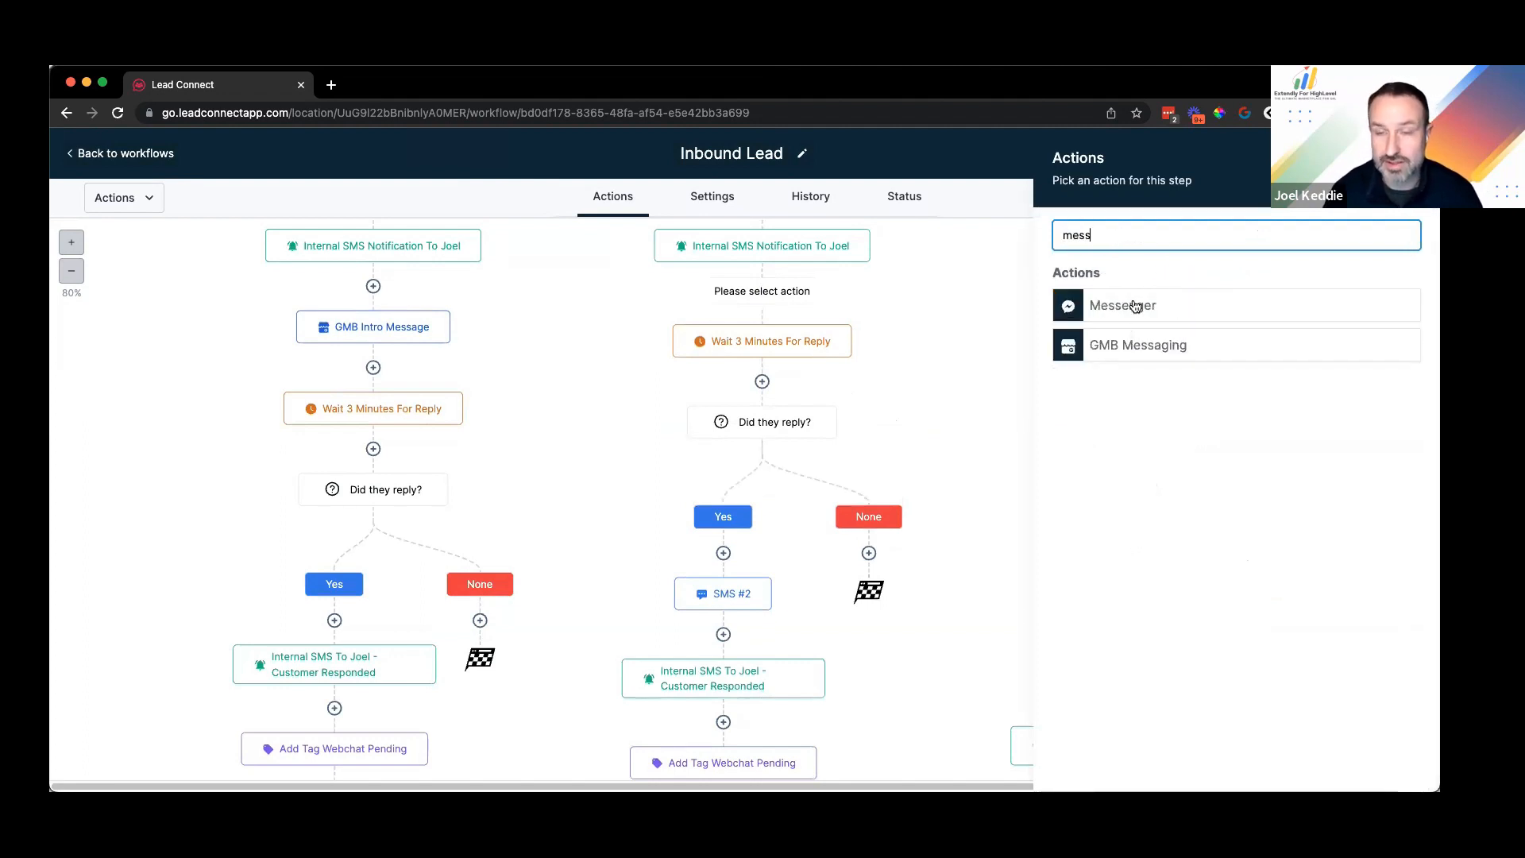
key(BackSpace)
key(BackSpace)
key(BackSpace)
key(BackSpace)
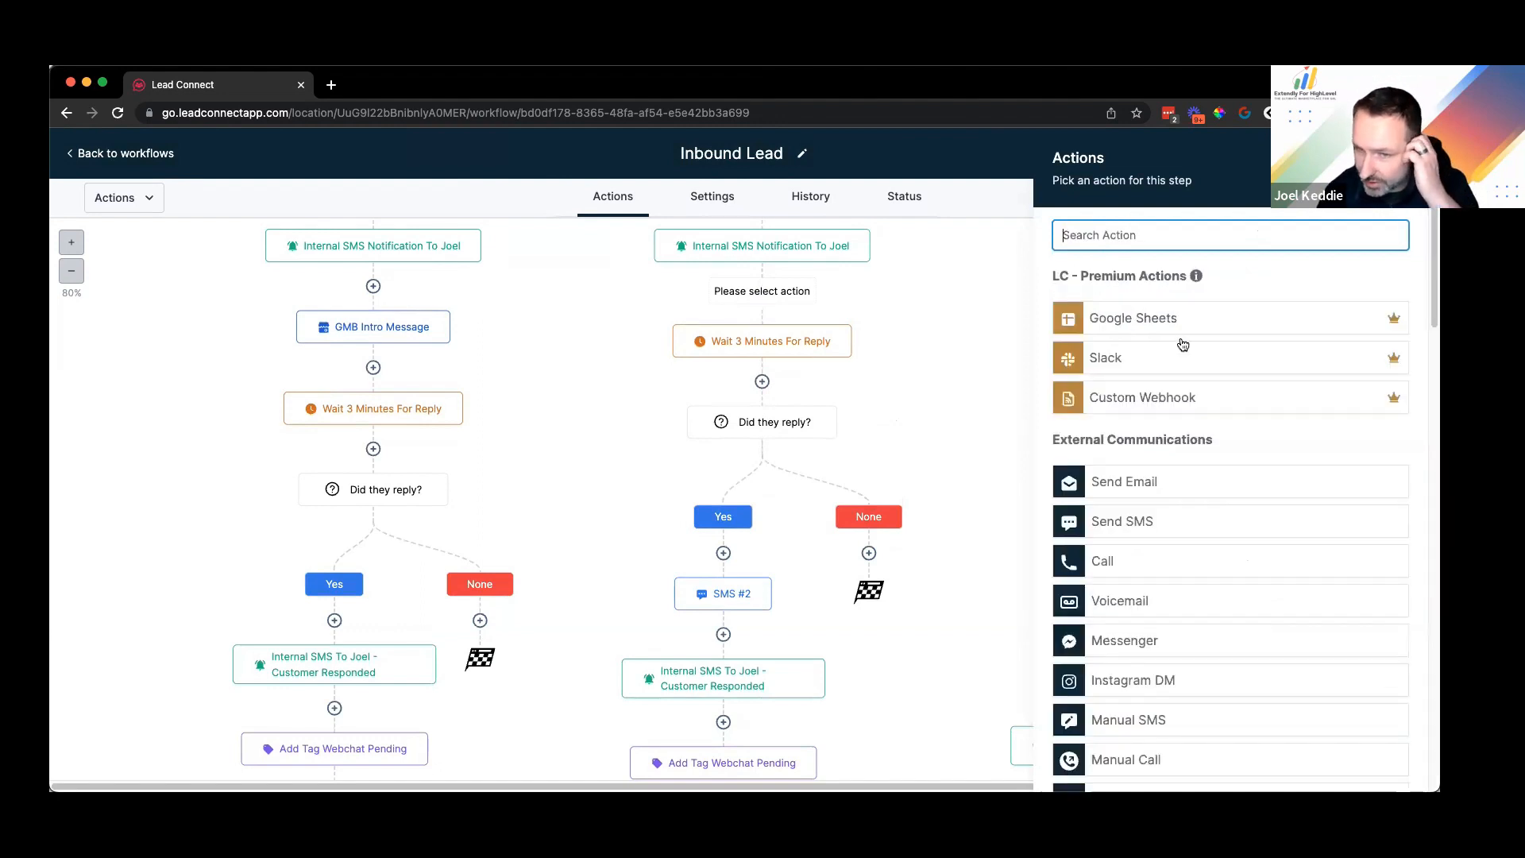
scroll(1183, 344, down, 15)
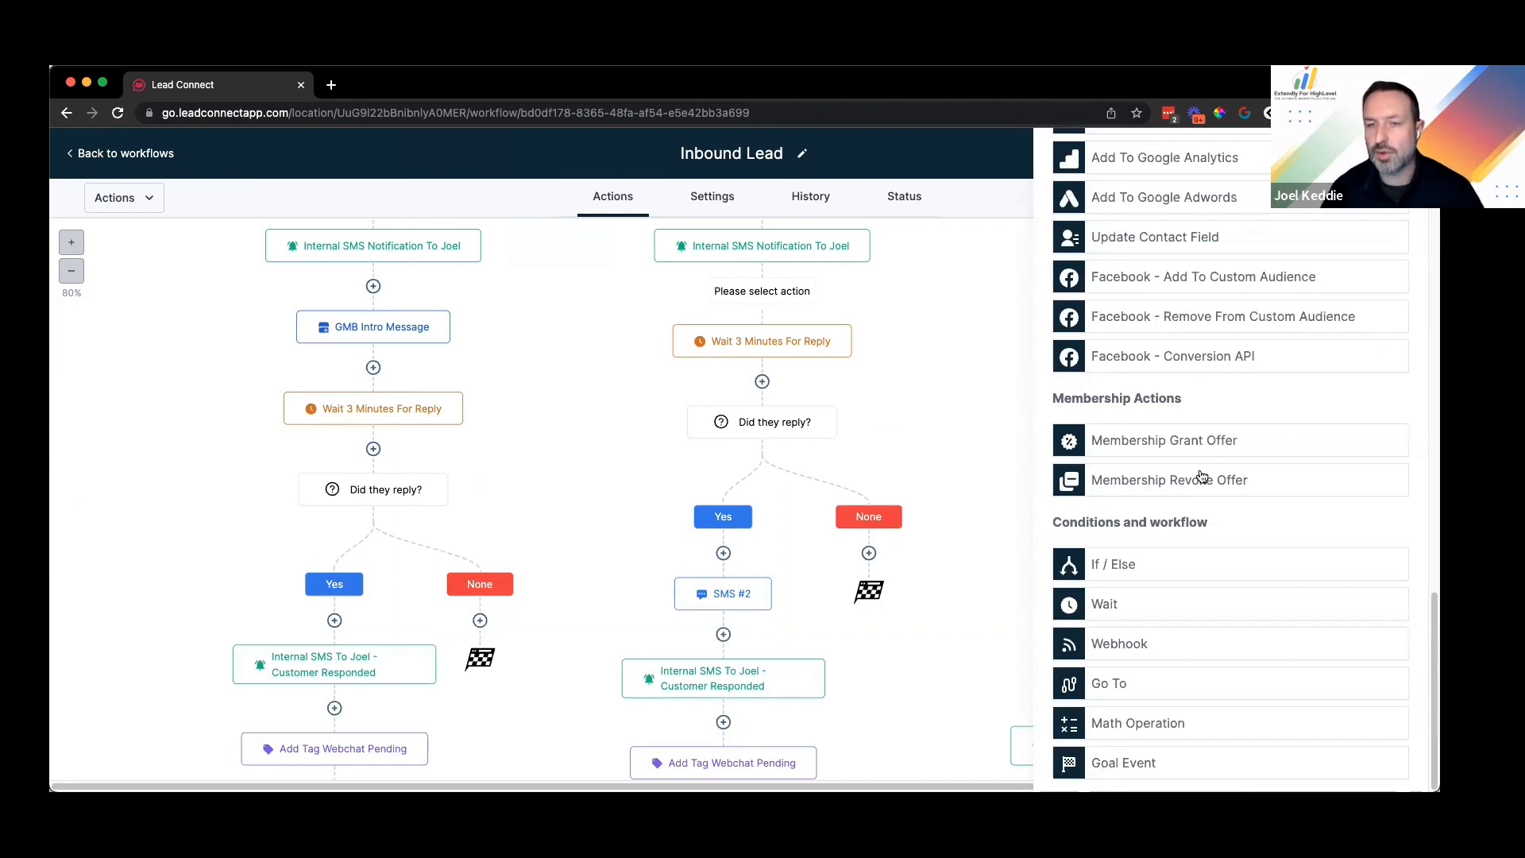
scroll(1200, 471, up, 15)
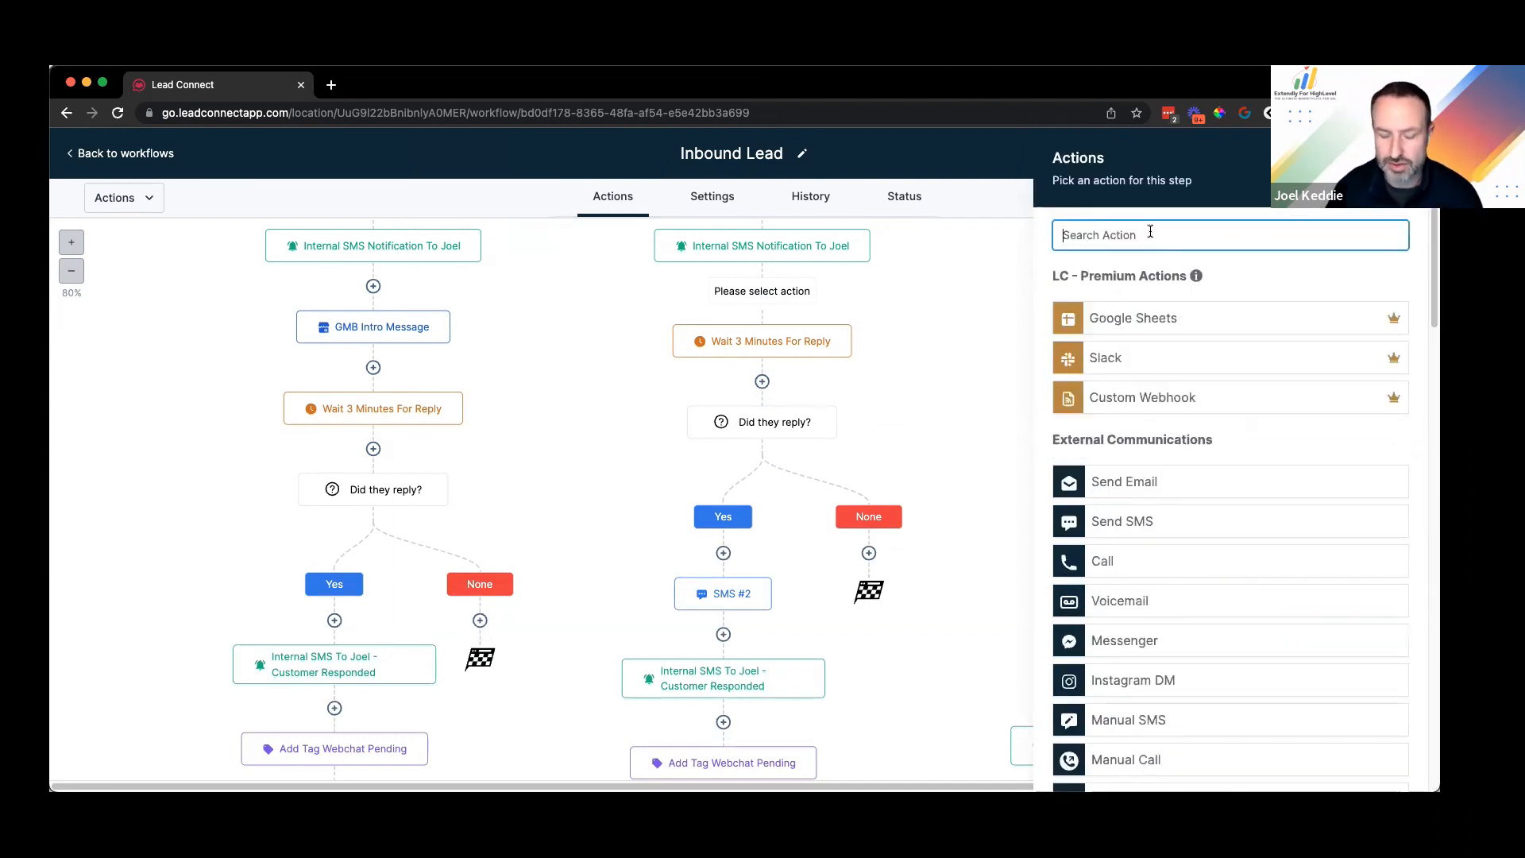
text(facebook)
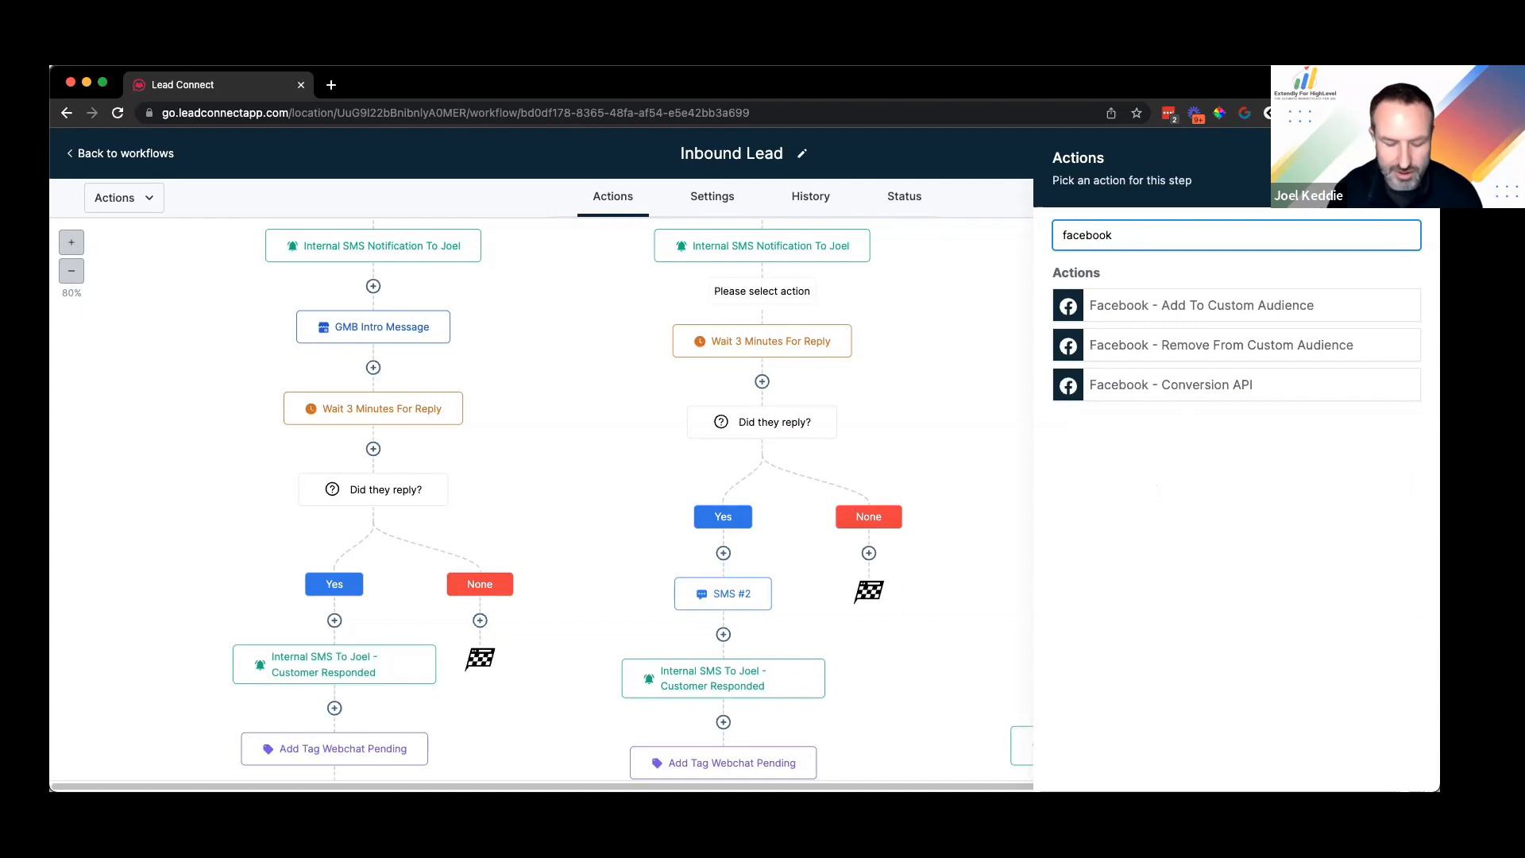
key(super+a)
text(messe)
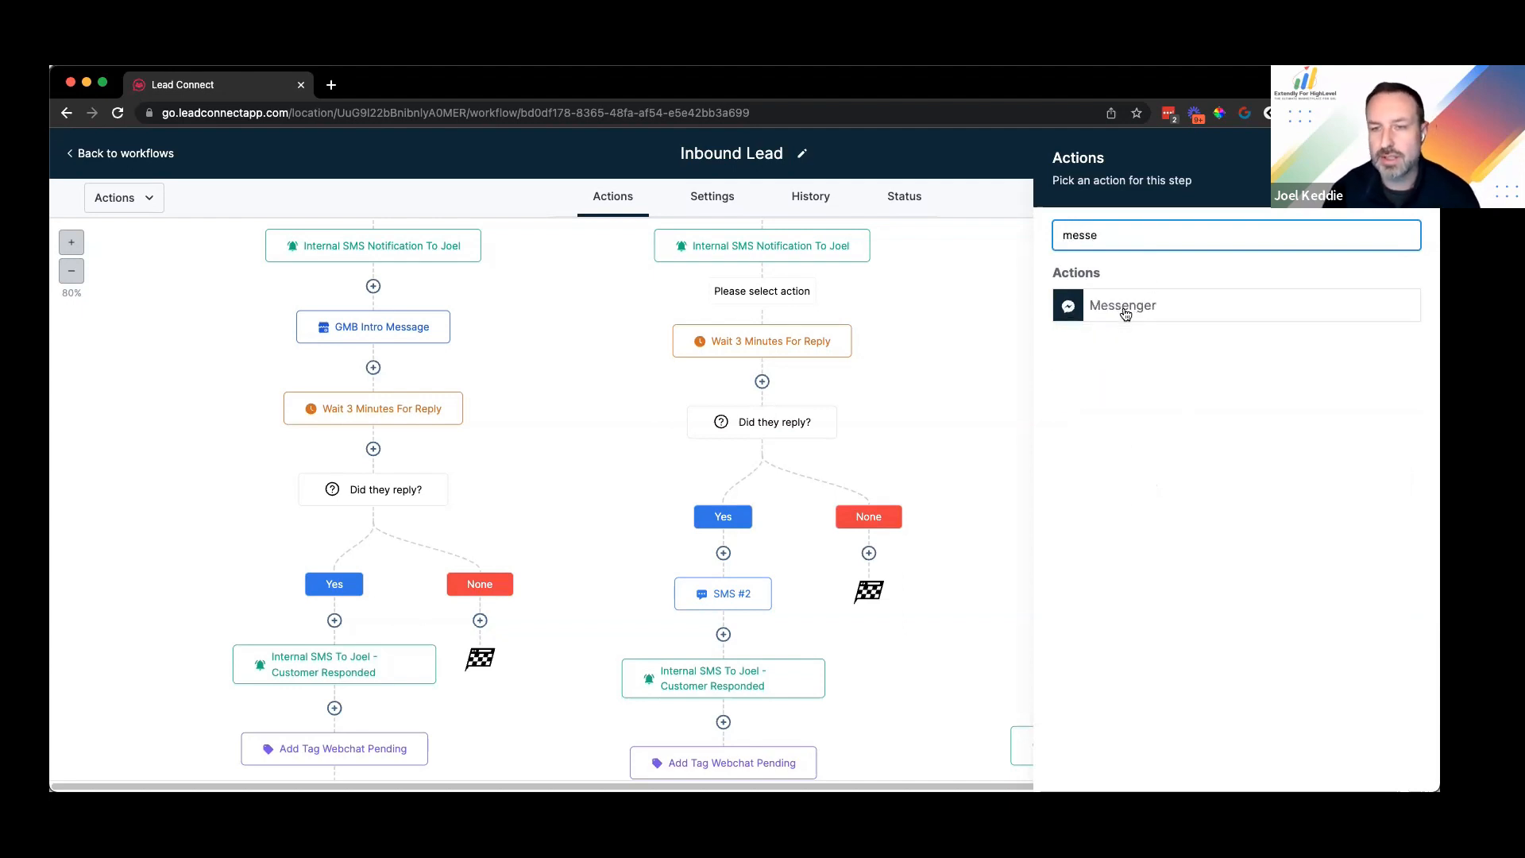
click(1120, 305)
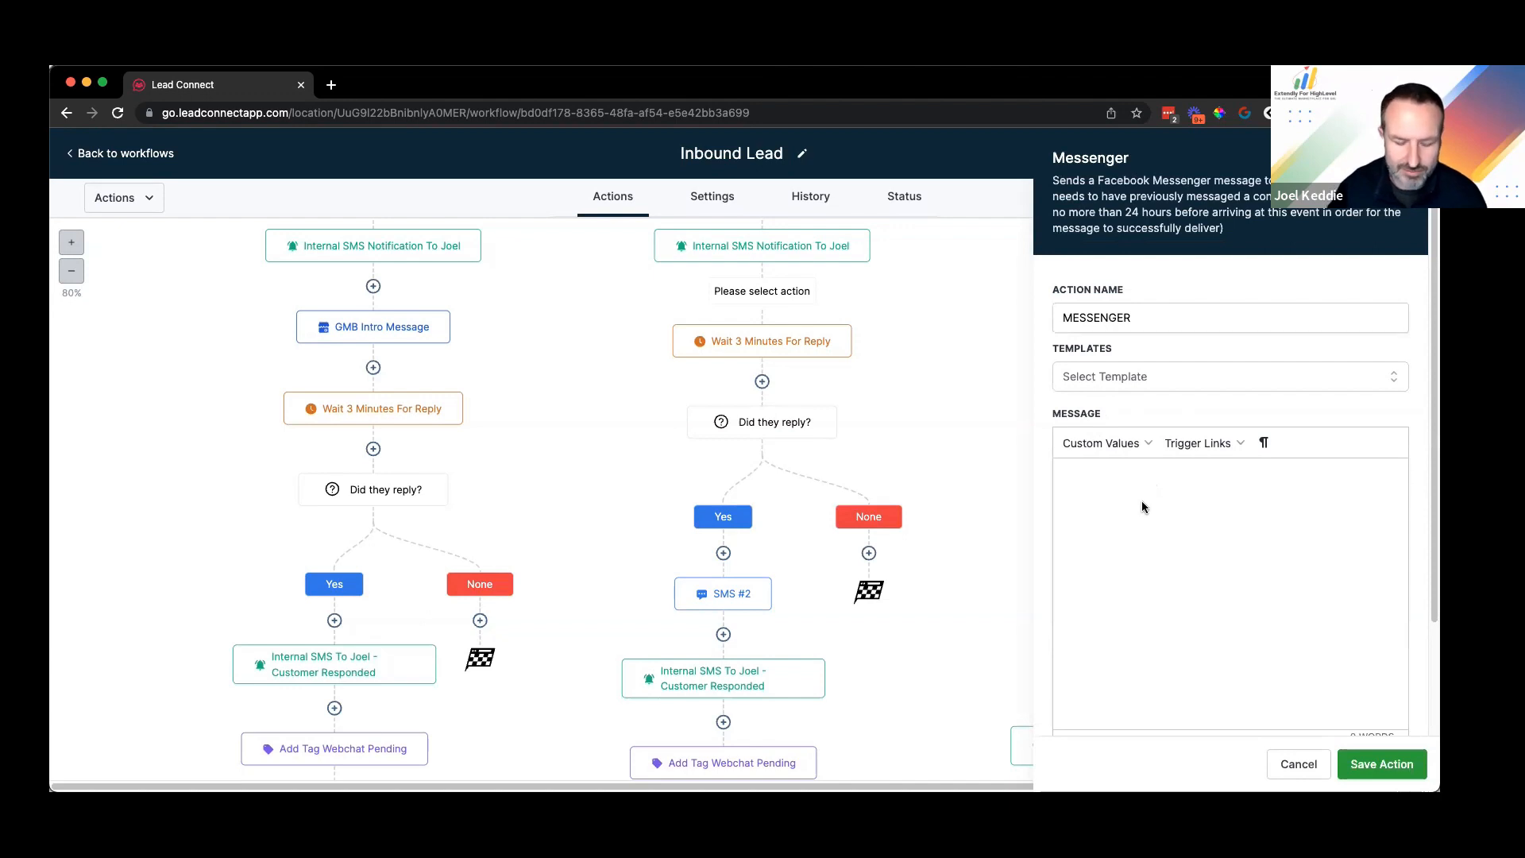
Step: Write the Messenger message 'Hey thanks for reaching out, how can I help you?'
text(Hey thanks for reaching out)
key(BackSpace)
text(, how i)
key(BackSpace)
text(can I help you?)
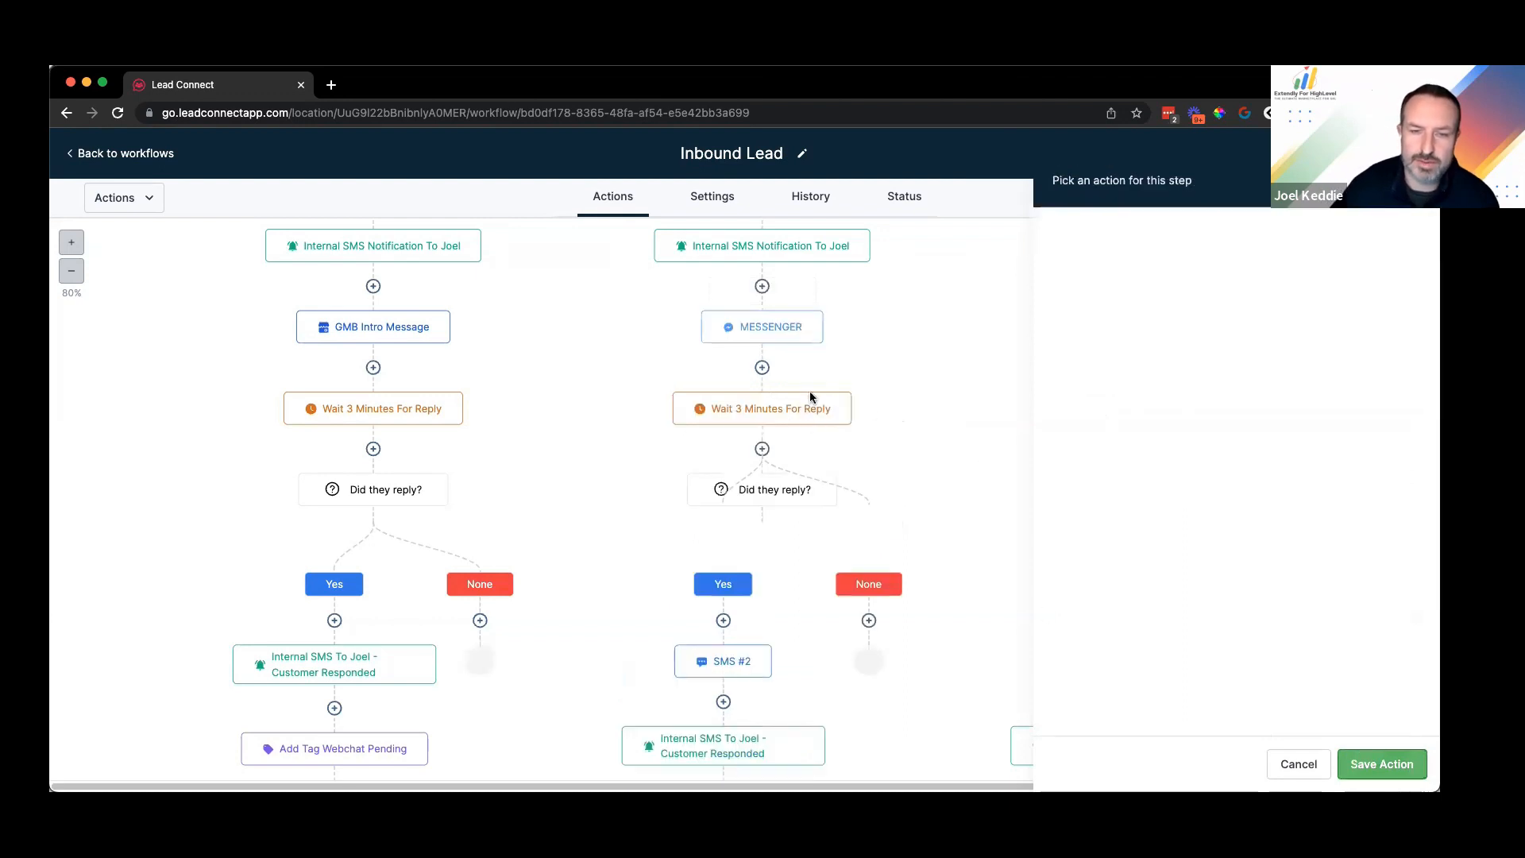
scroll(784, 365, down, 3)
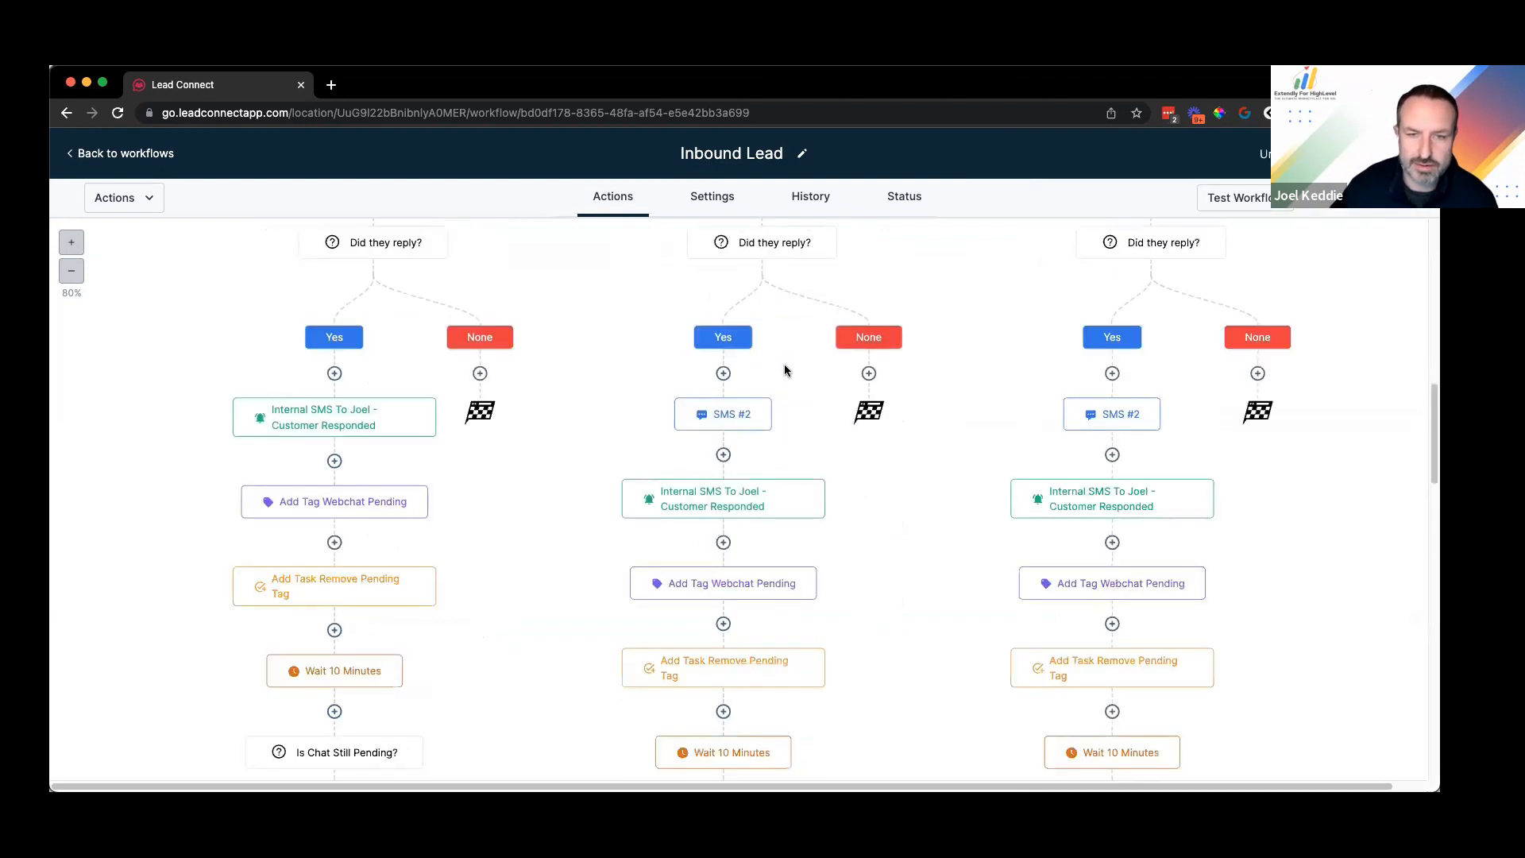
scroll(739, 397, down, 3)
scroll(732, 397, down, 3)
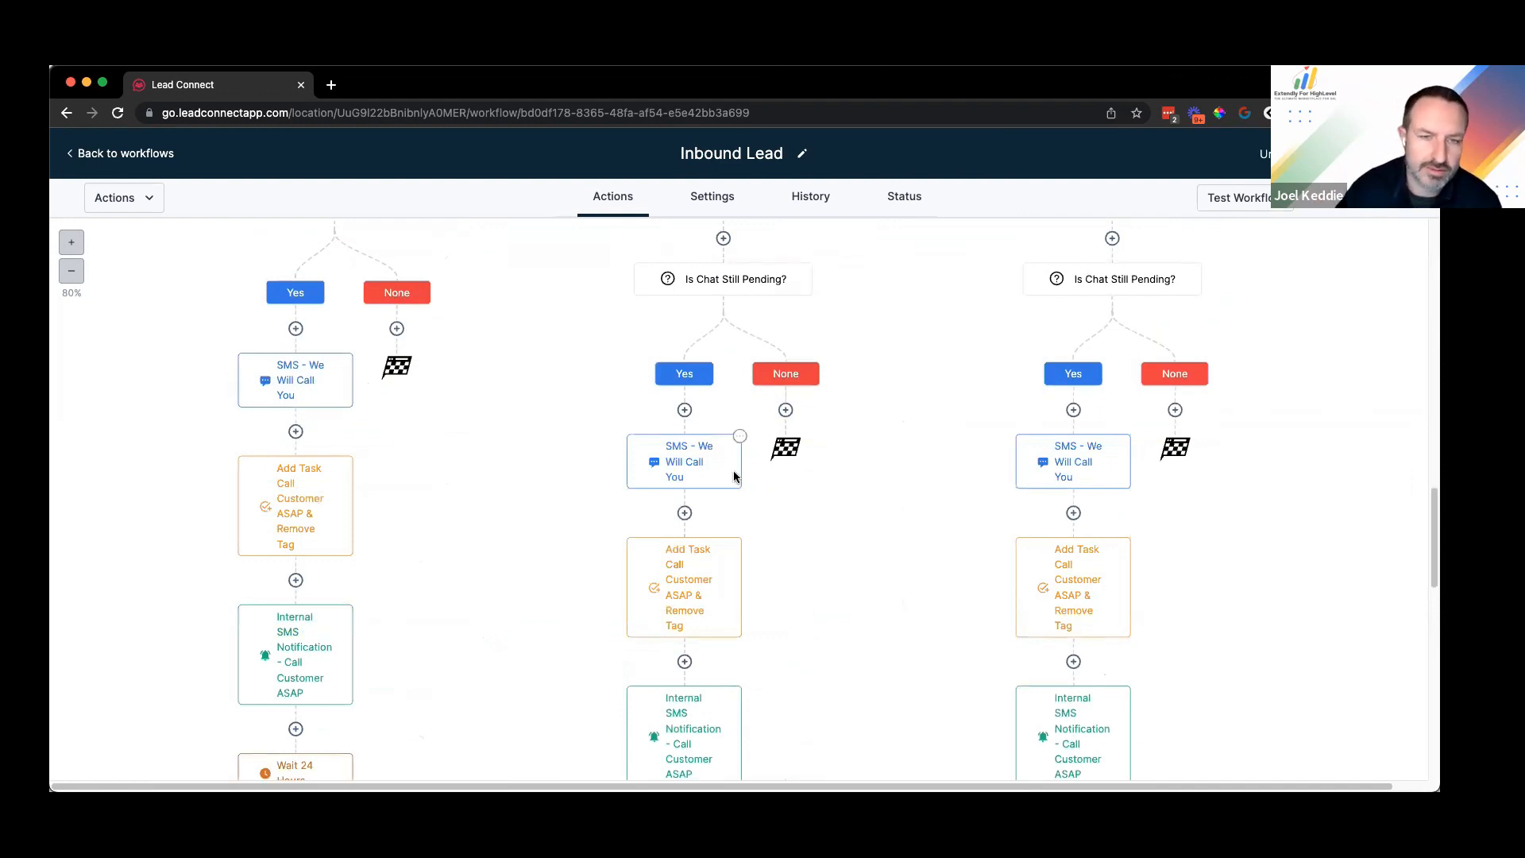
scroll(392, 454, up, 3)
scroll(422, 446, up, 2)
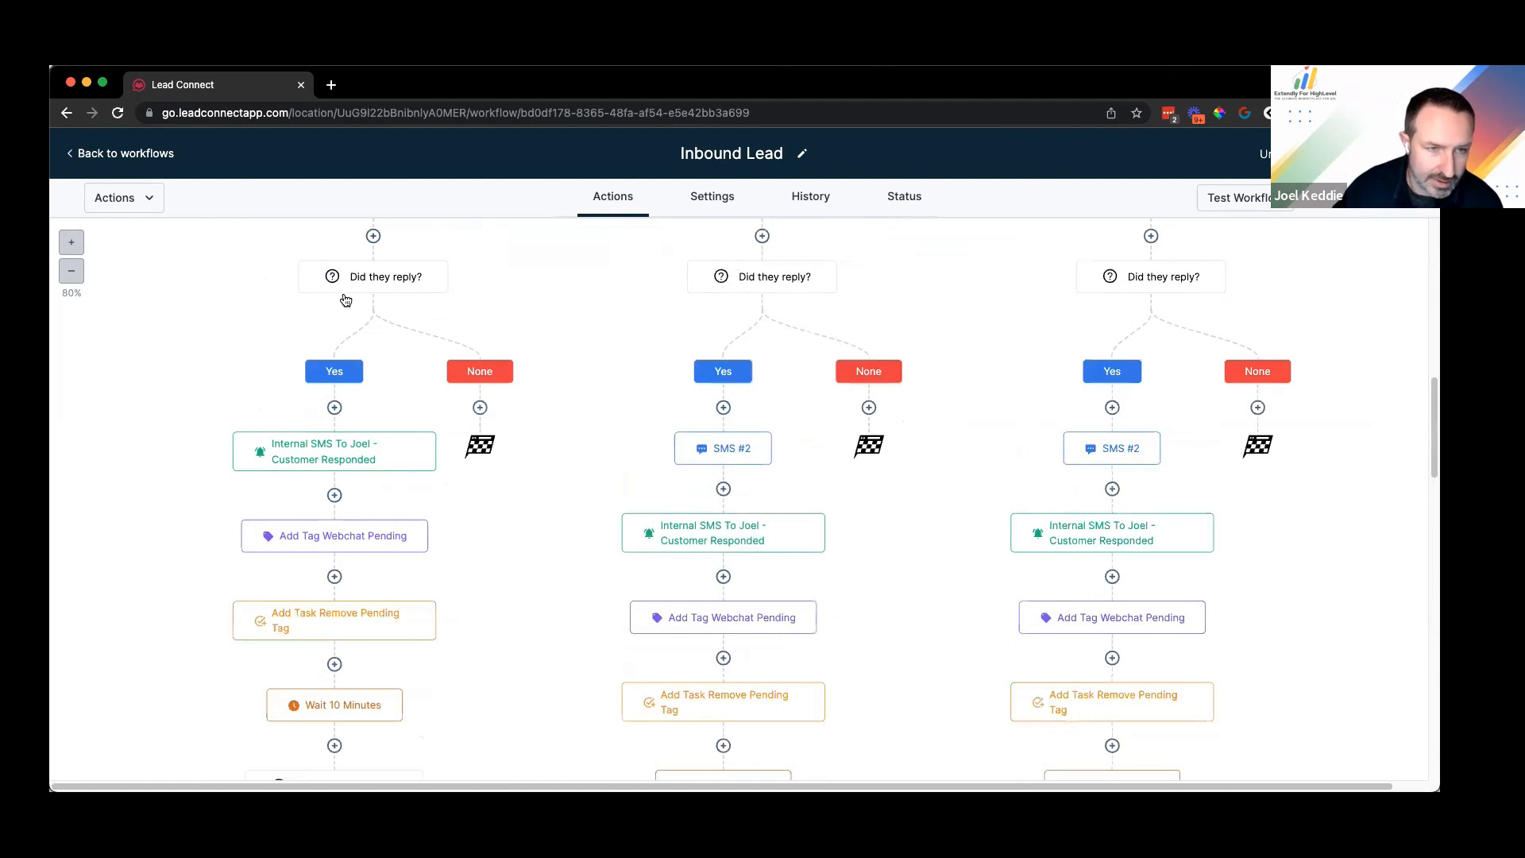
scroll(397, 449, down, 2)
scroll(379, 381, up, 3)
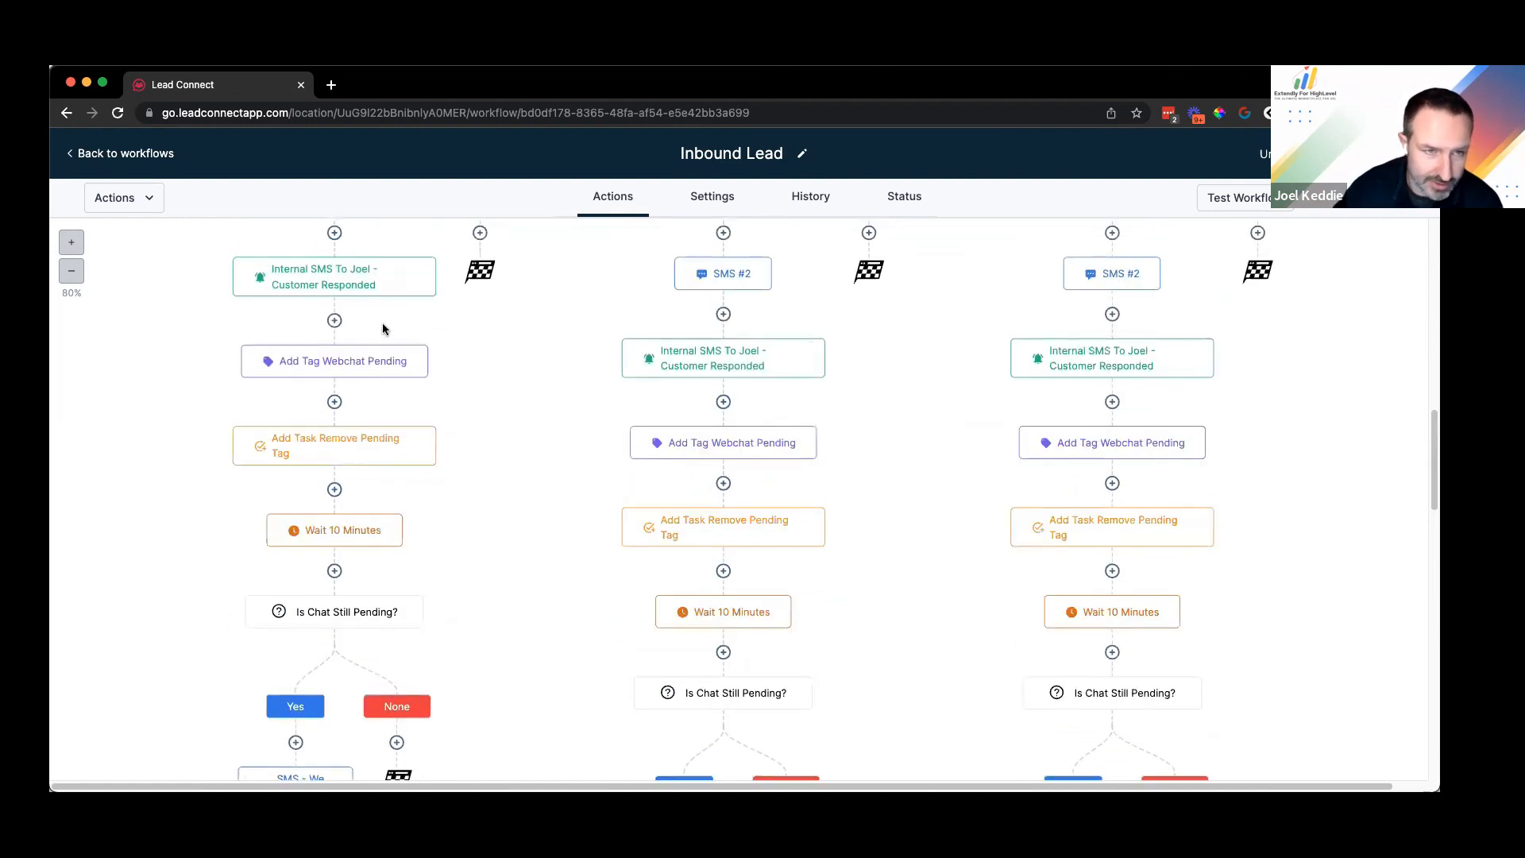
scroll(393, 289, up, 1)
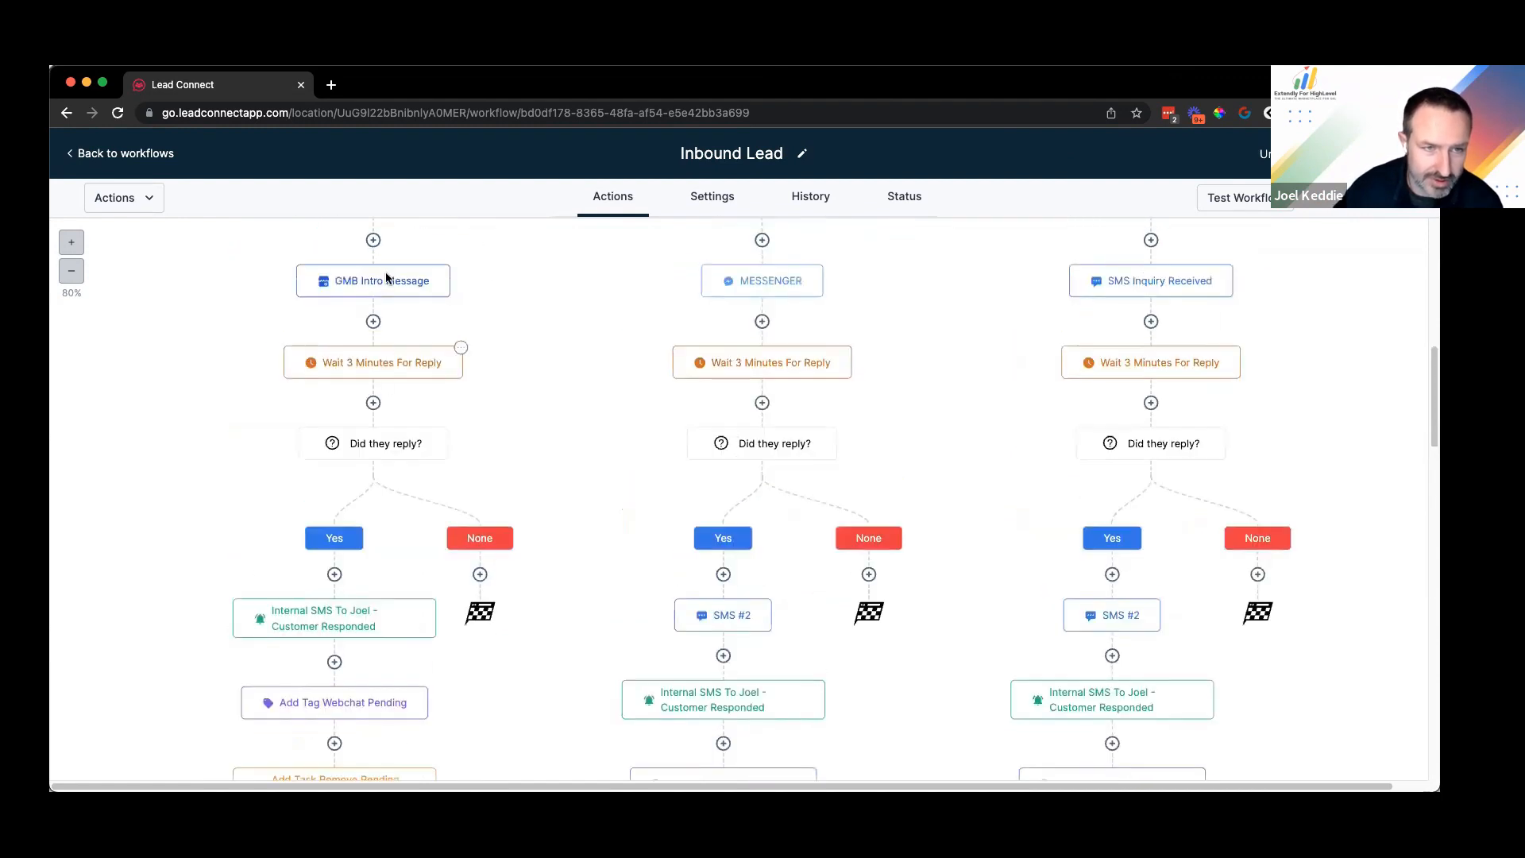
scroll(387, 329, down, 1)
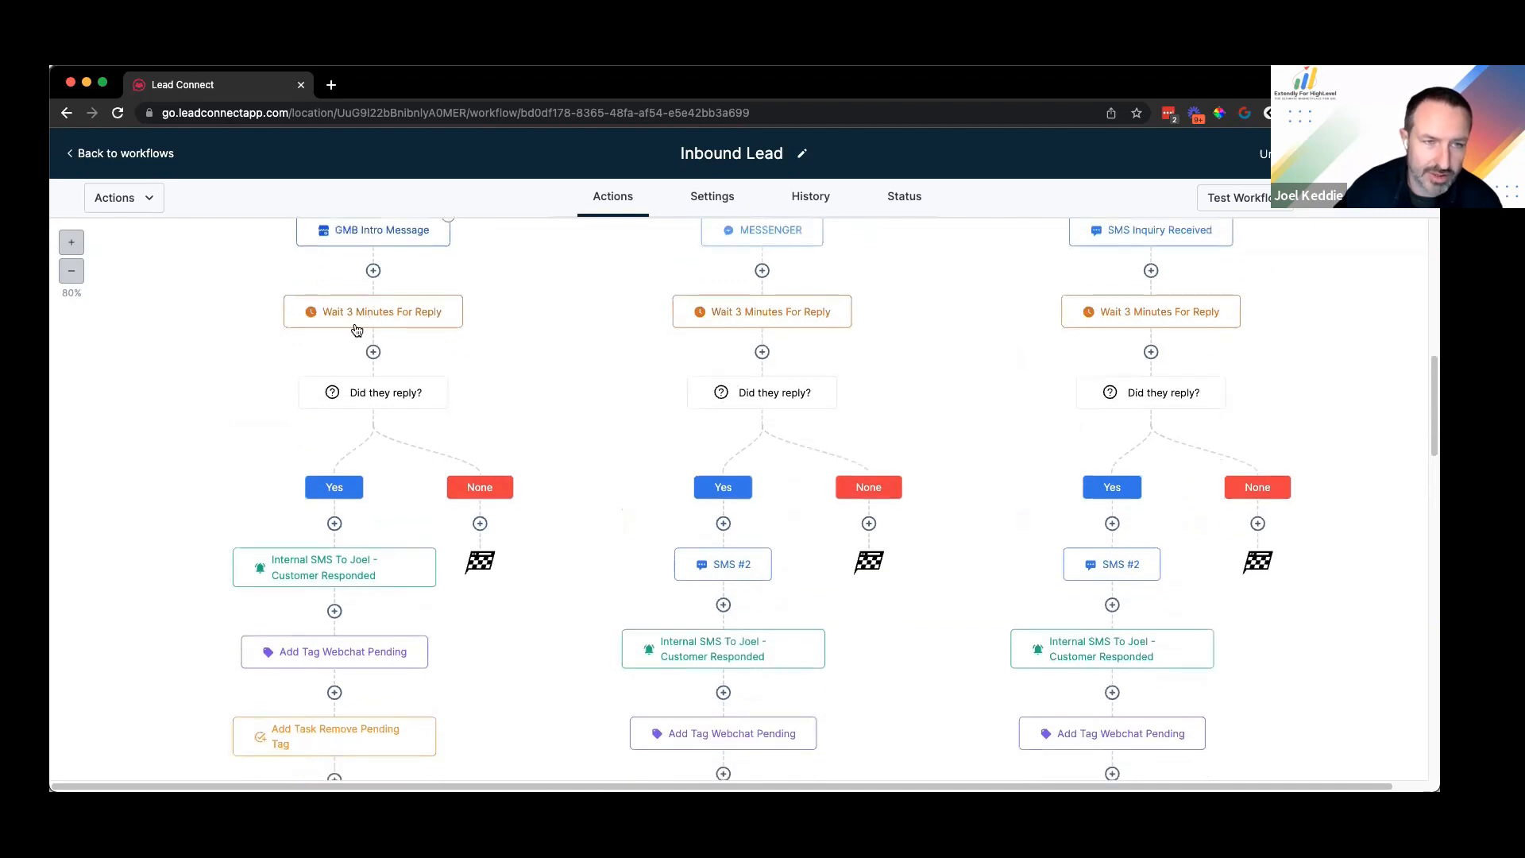
scroll(382, 321, down, 1)
scroll(336, 421, down, 2)
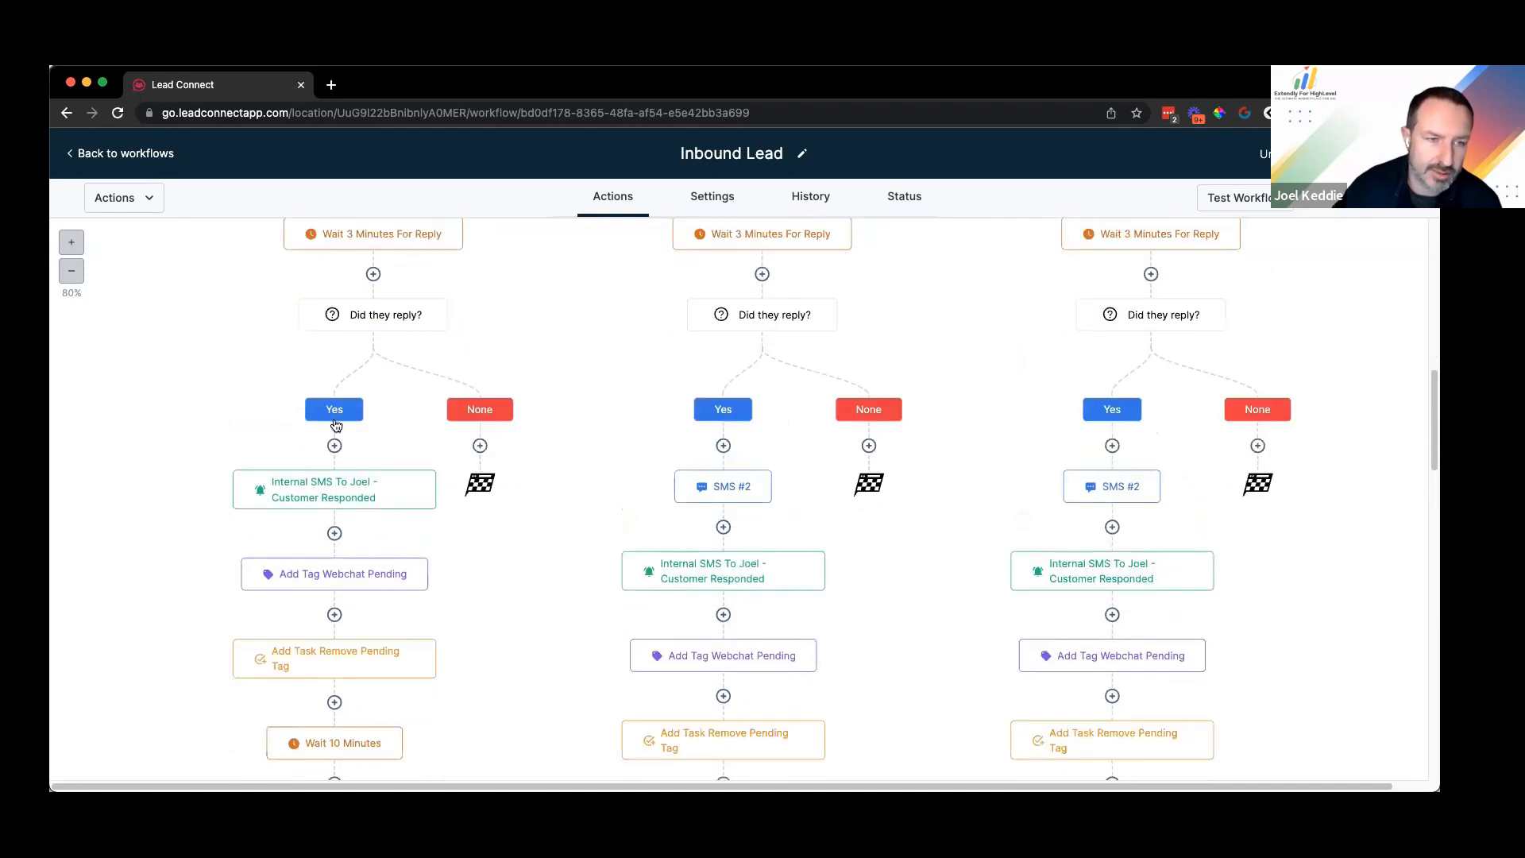
scroll(337, 408, down, 3)
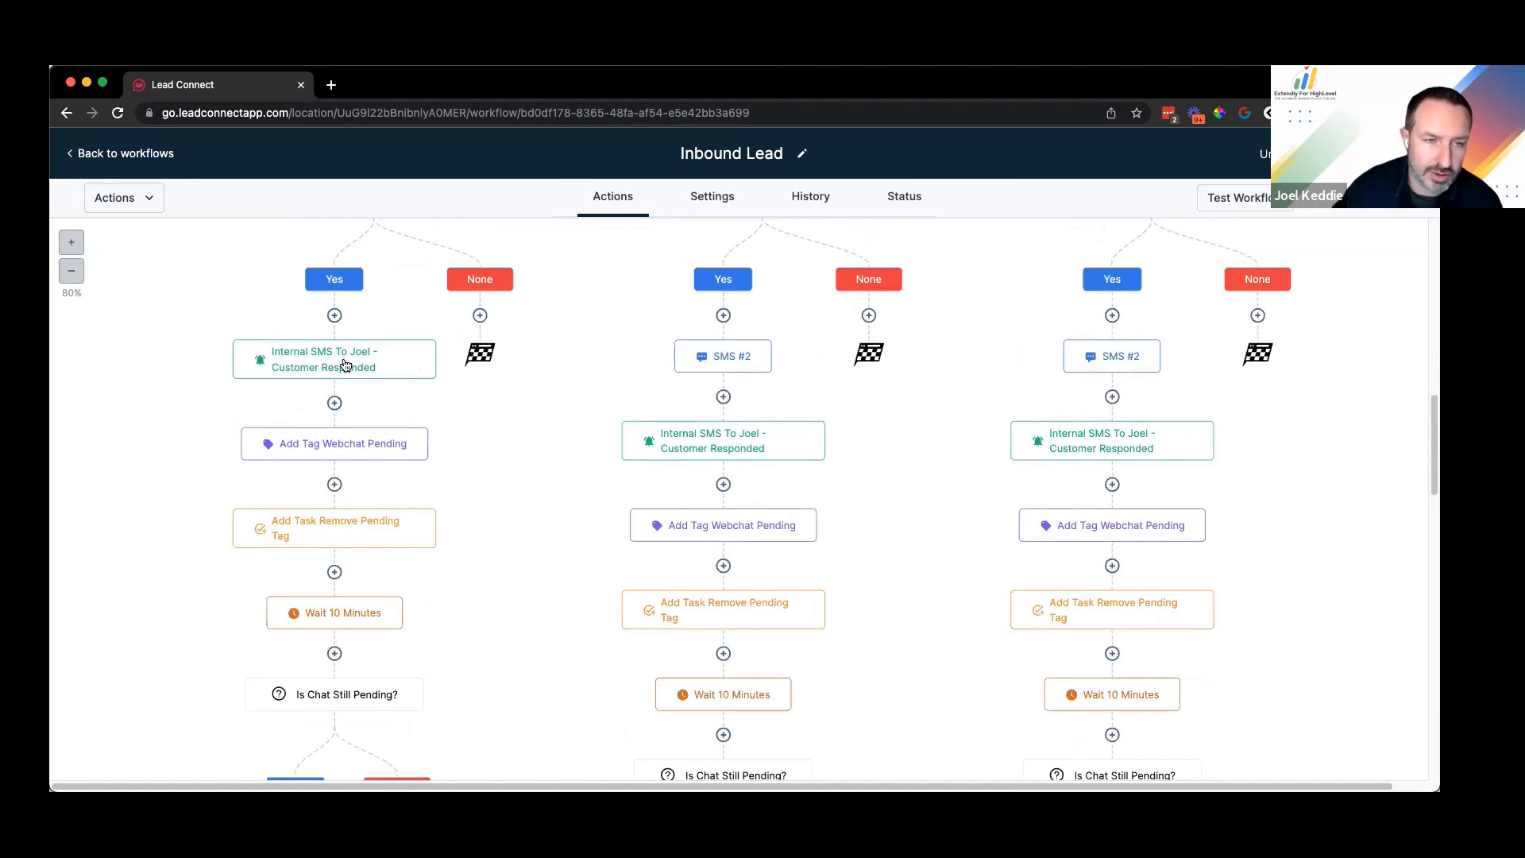
scroll(346, 364, down, 3)
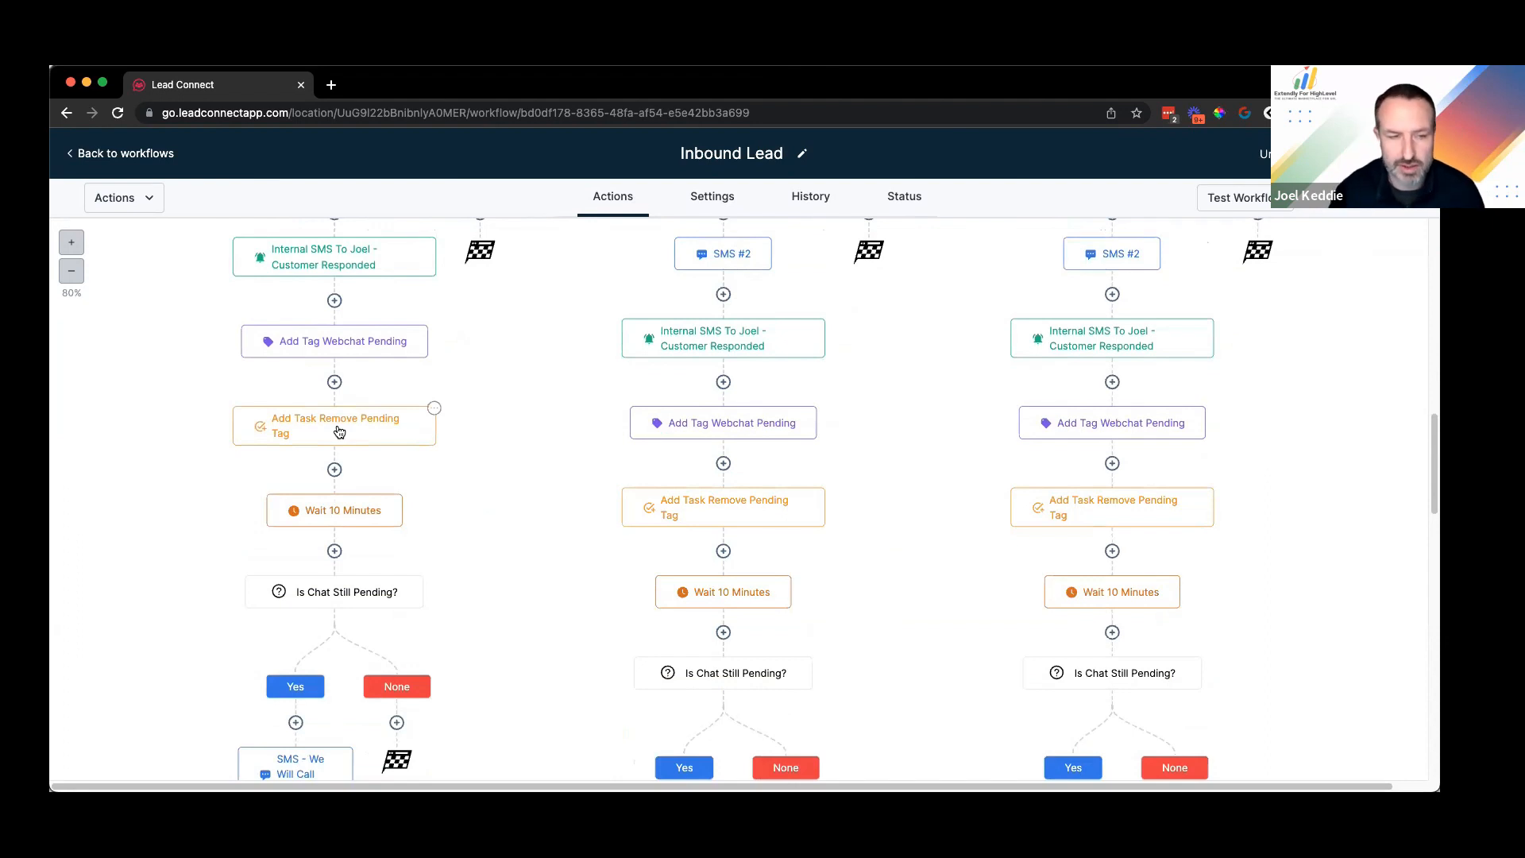
scroll(339, 429, down, 4)
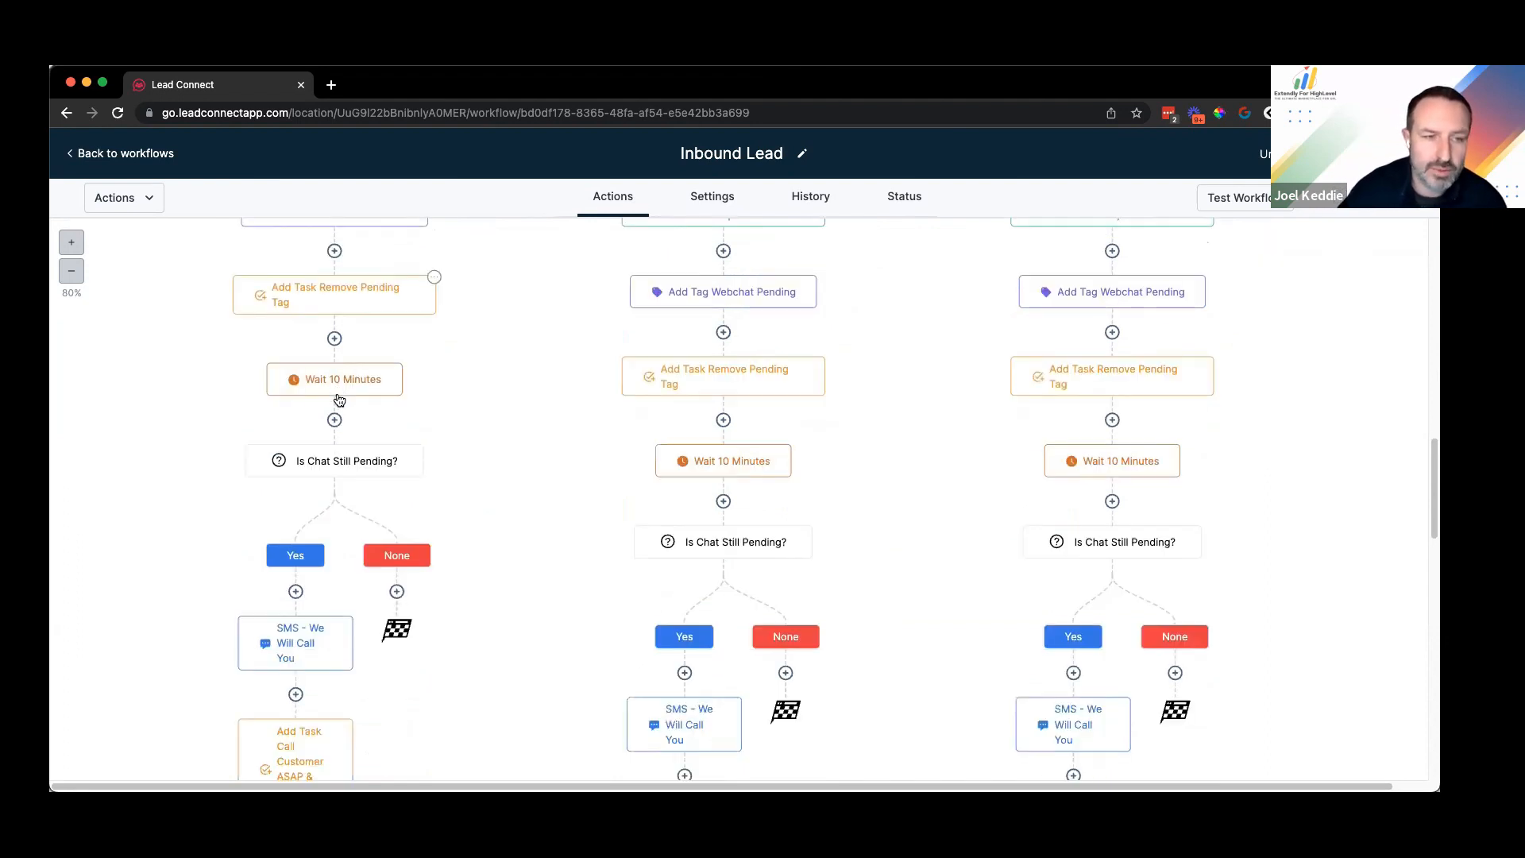
scroll(339, 399, down, 2)
scroll(337, 375, down, 2)
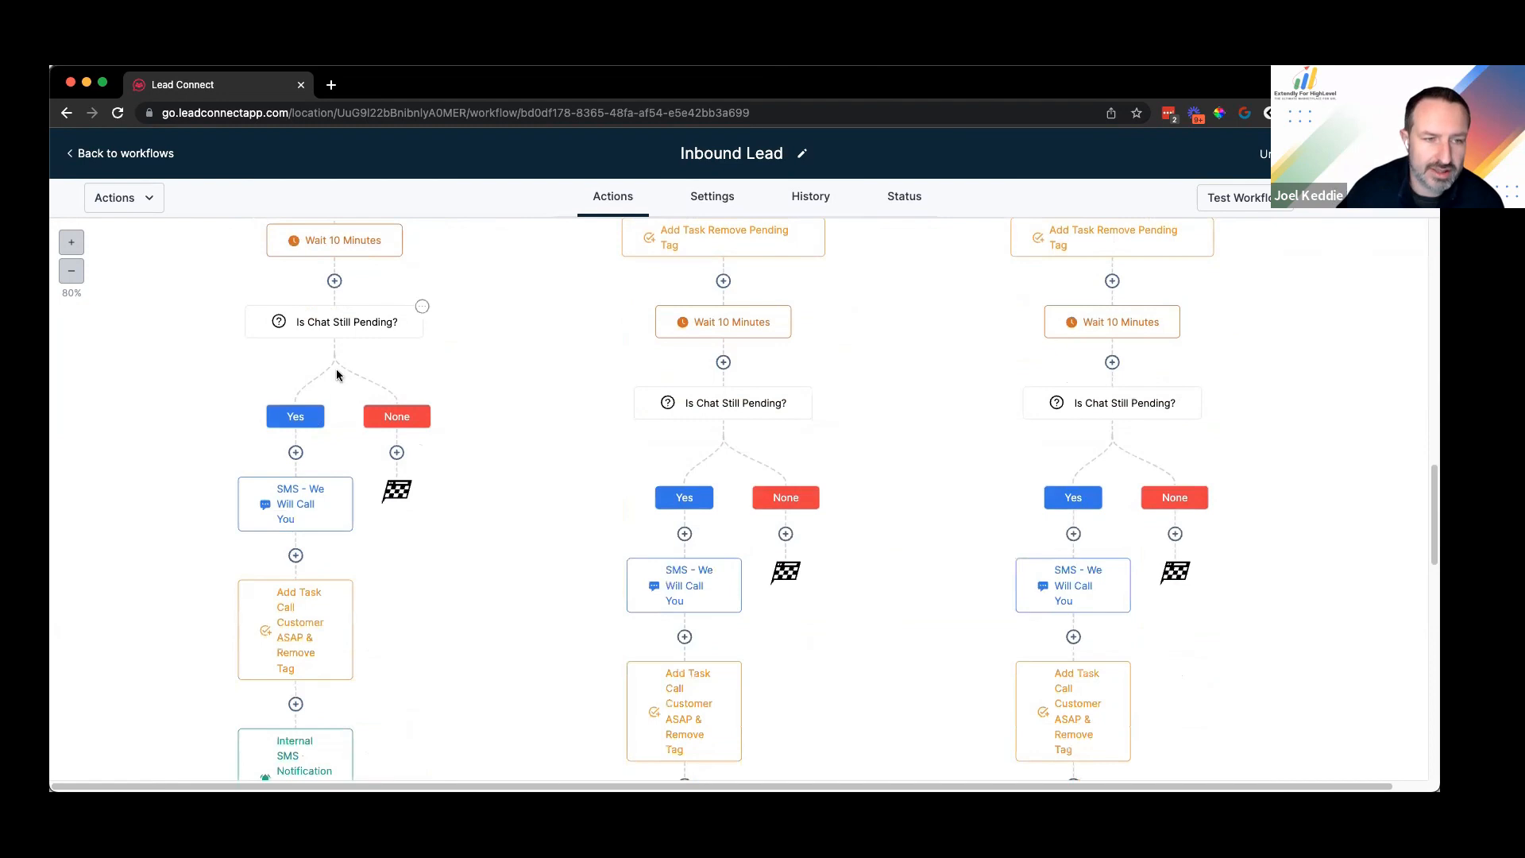
scroll(337, 375, down, 1)
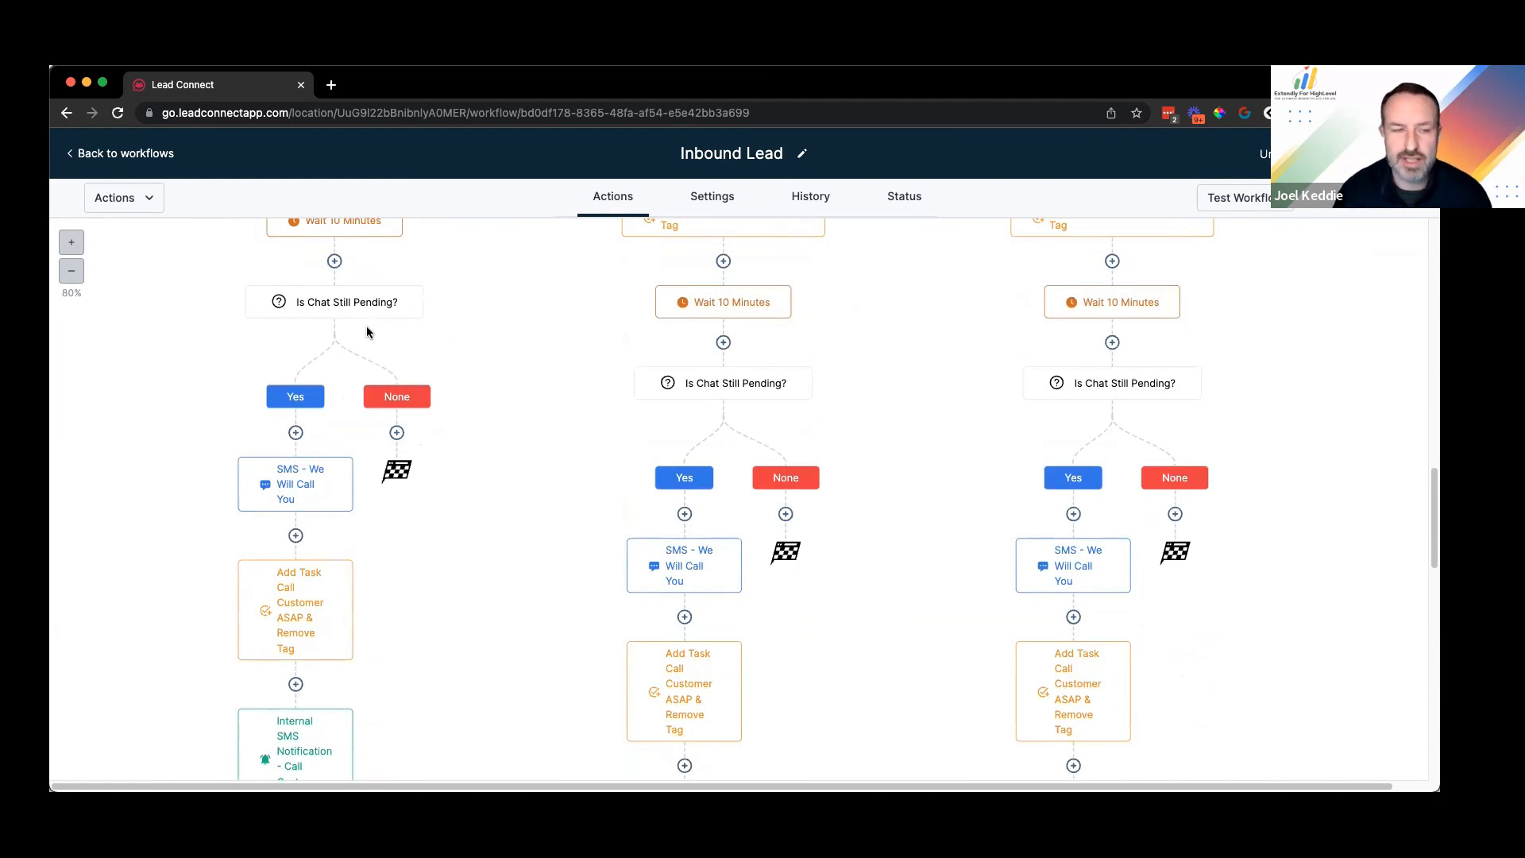
scroll(365, 331, down, 5)
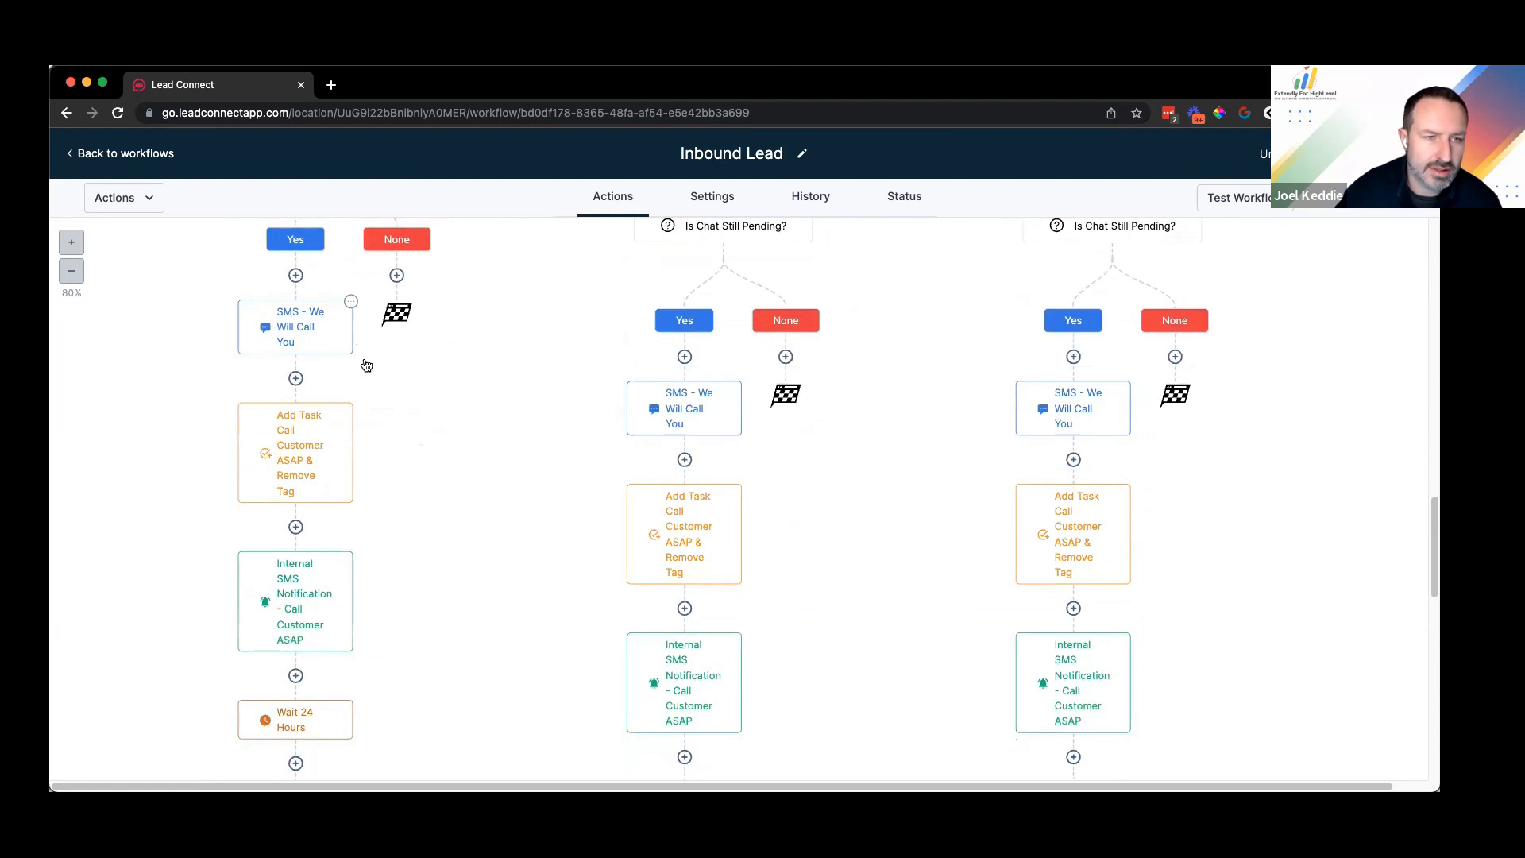
Step: Delete only the left branch's SMS - We Will Call You step and confirm
click(351, 303)
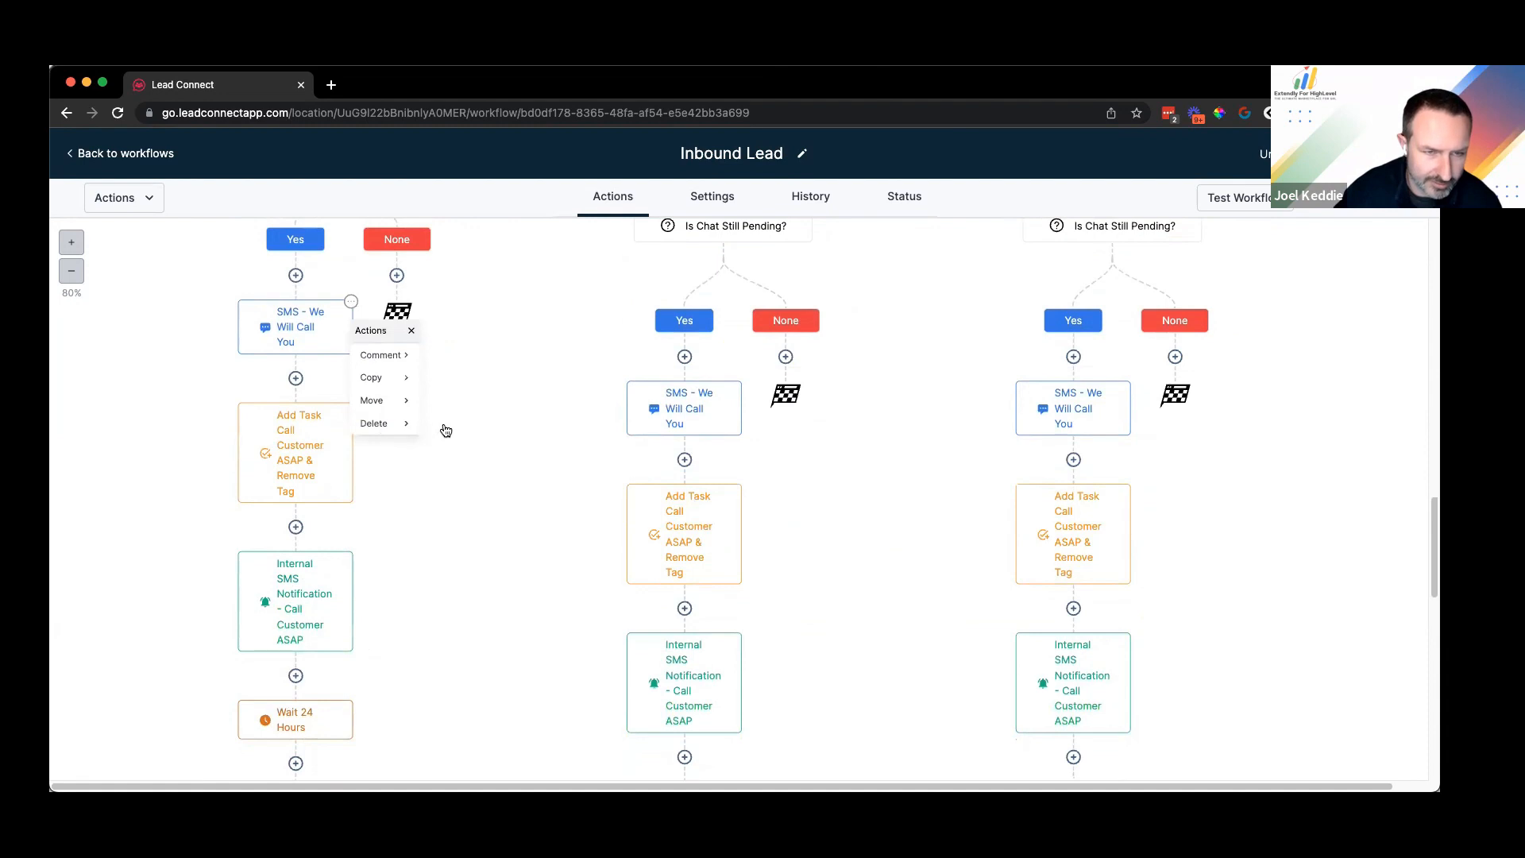
click(403, 429)
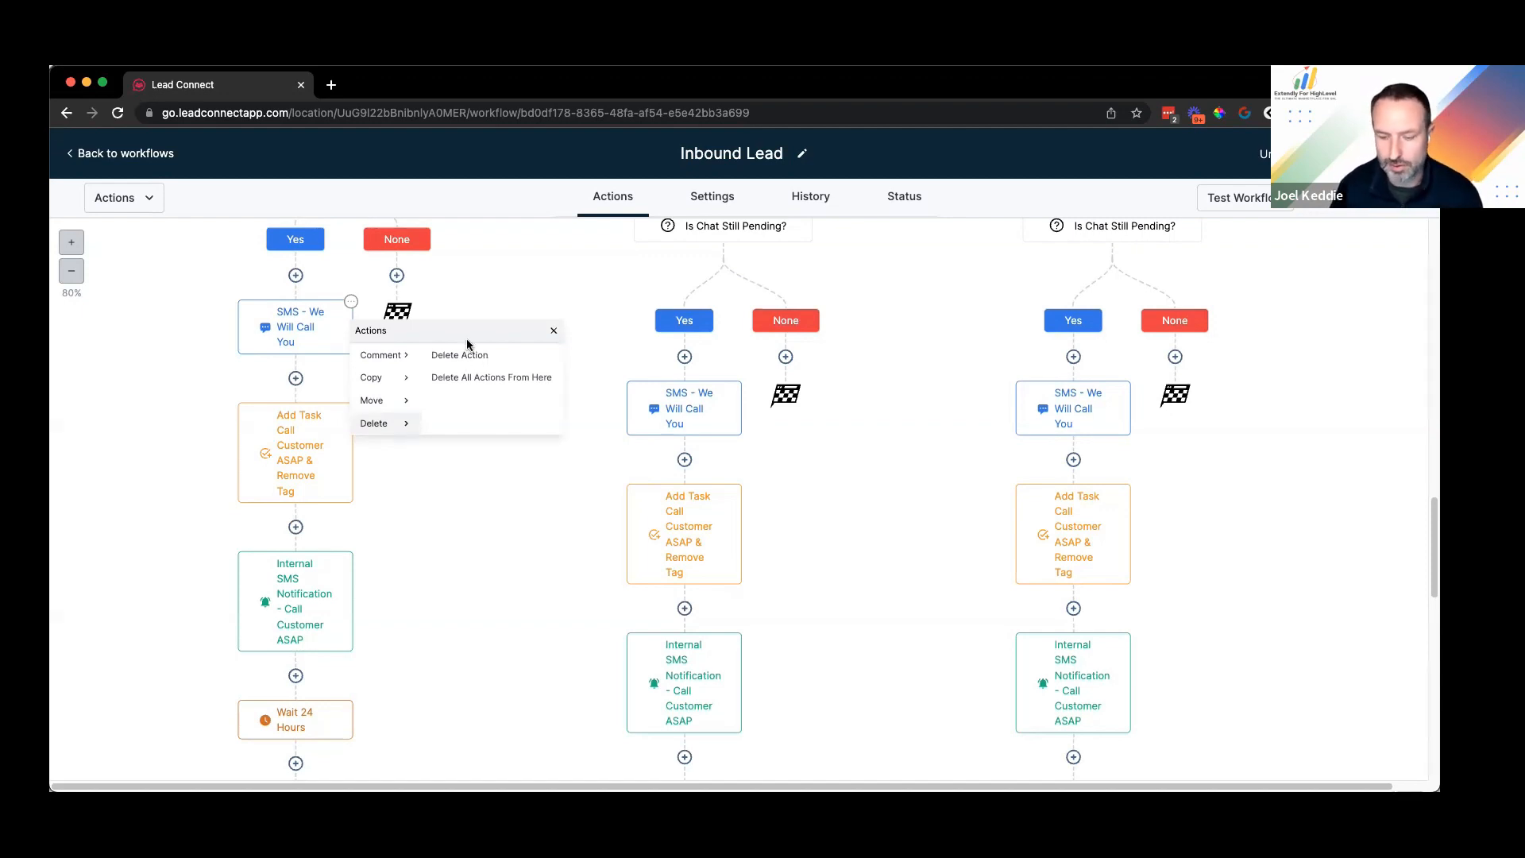
click(467, 346)
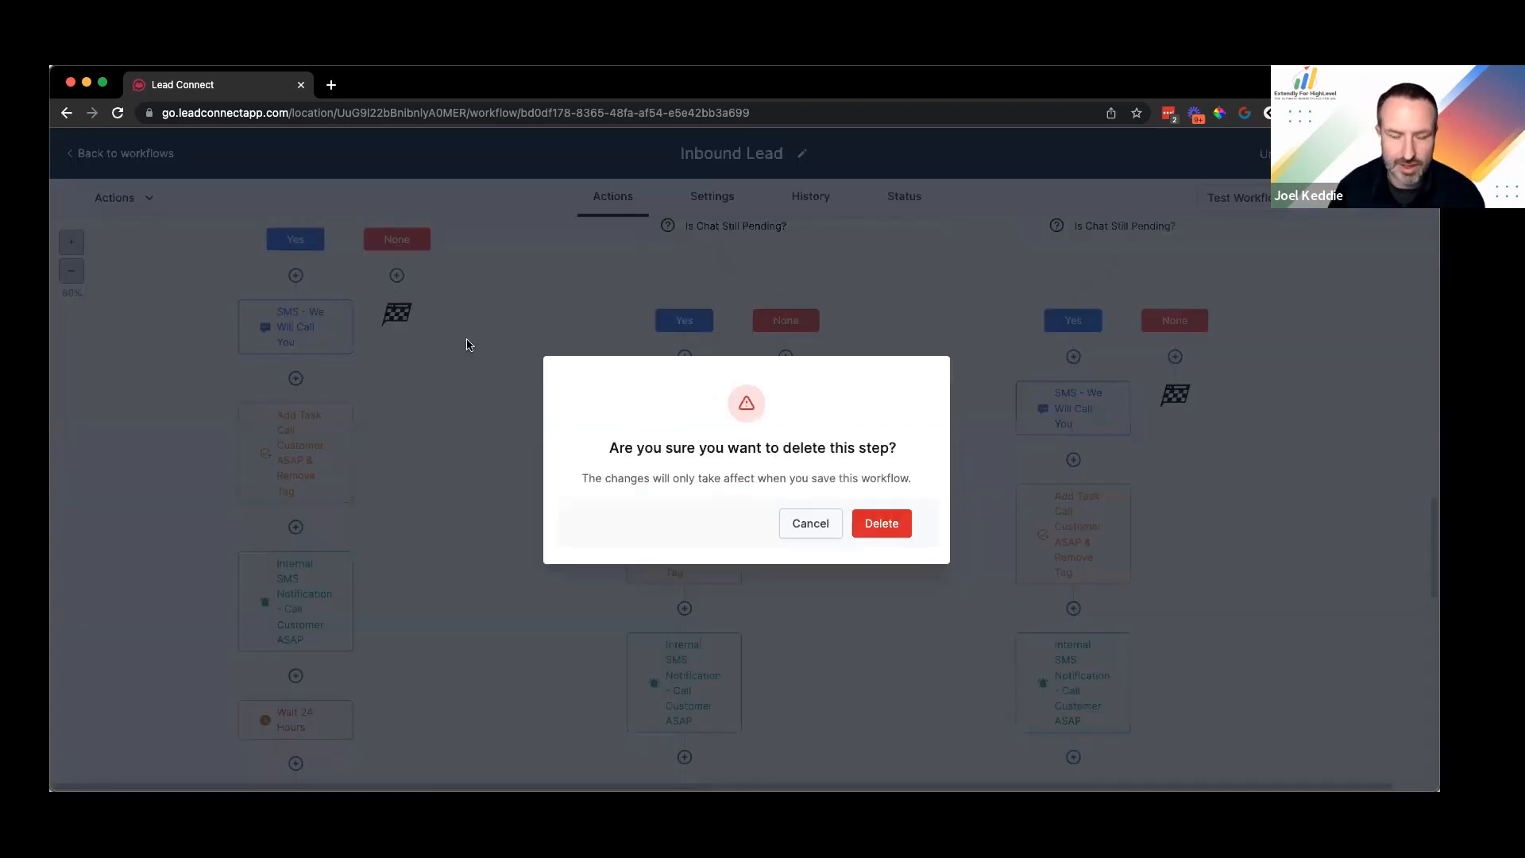
click(882, 524)
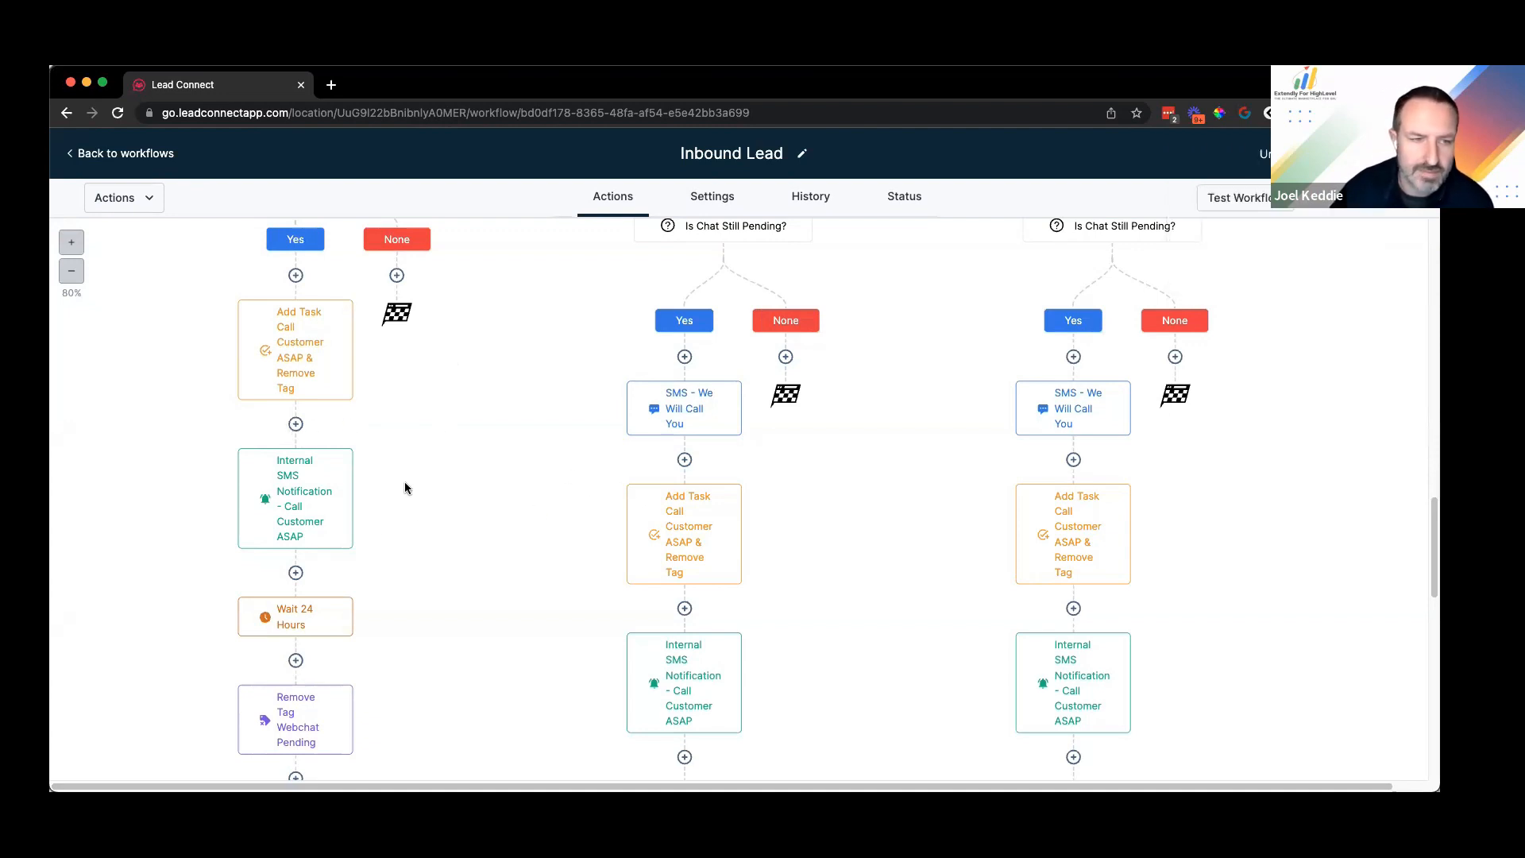
scroll(773, 430, up, 3)
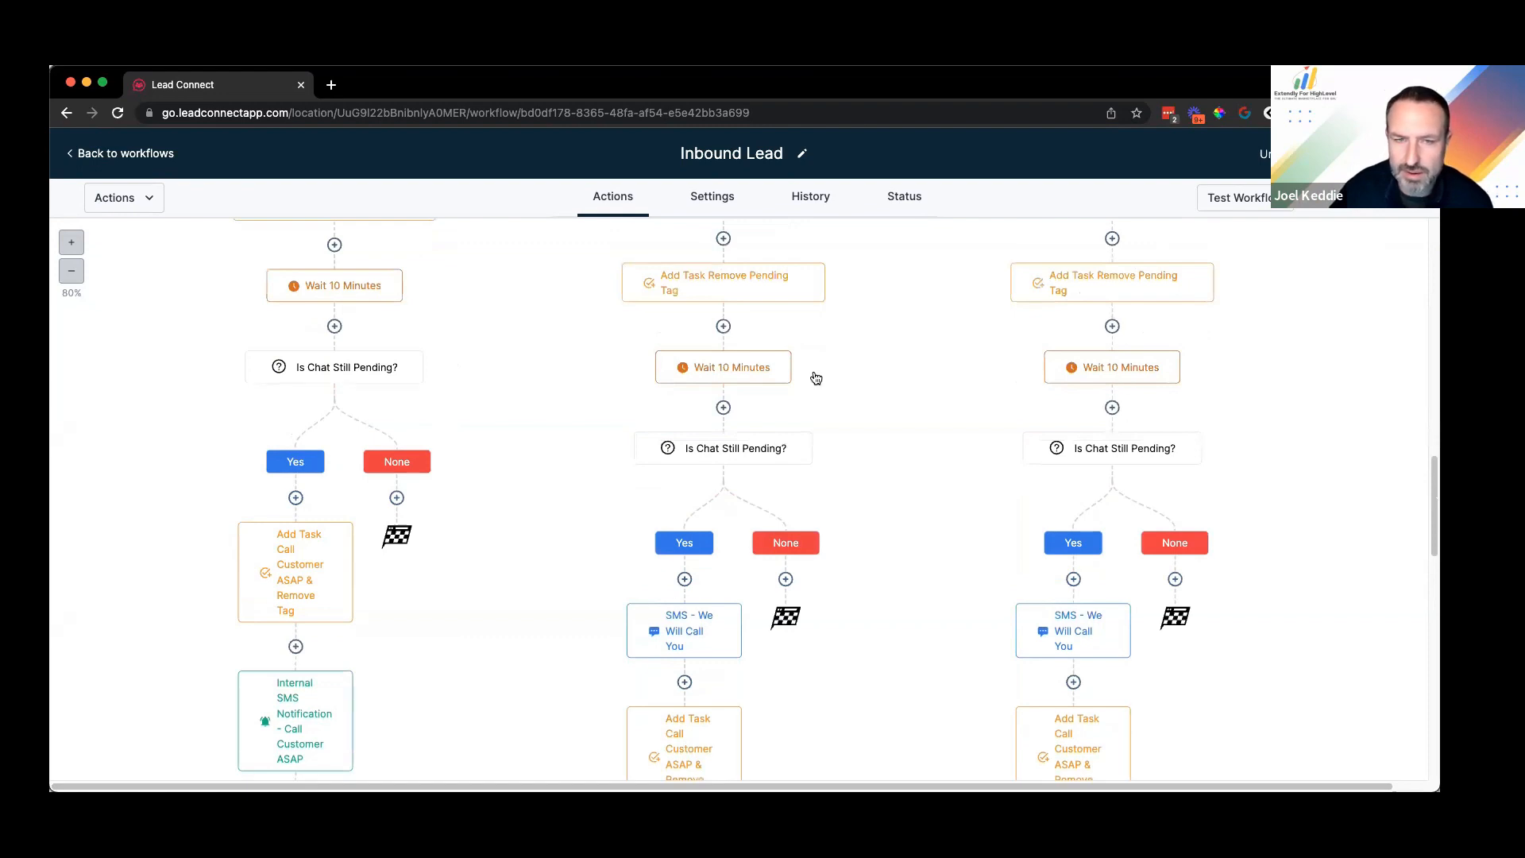
Step: Inspect the middle branch's Did they reply? condition without changing it
scroll(807, 371, up, 2)
scroll(808, 371, up, 6)
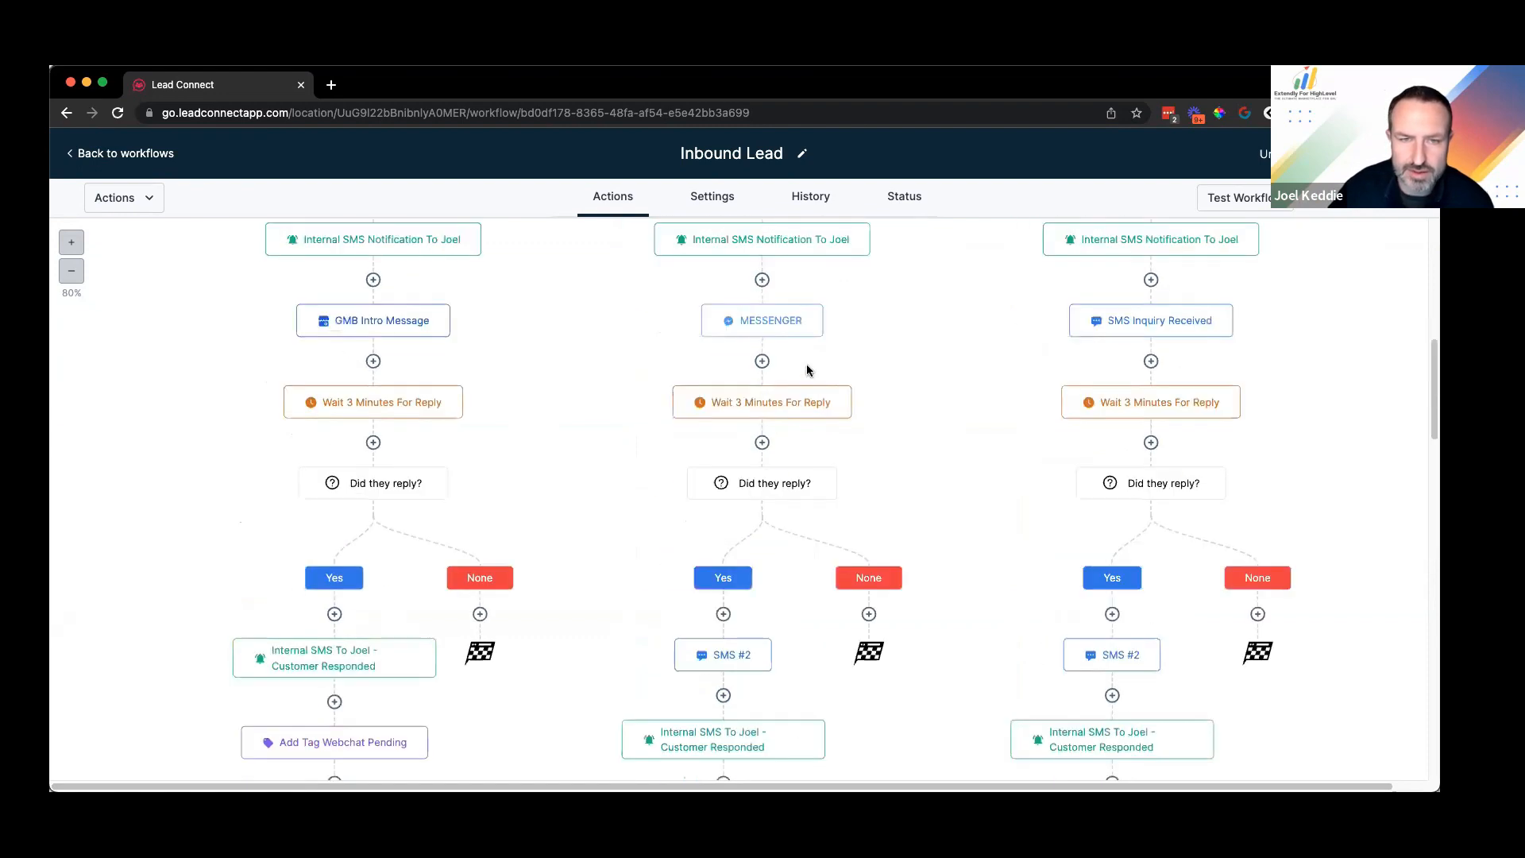
scroll(807, 369, down, 3)
scroll(795, 342, up, 2)
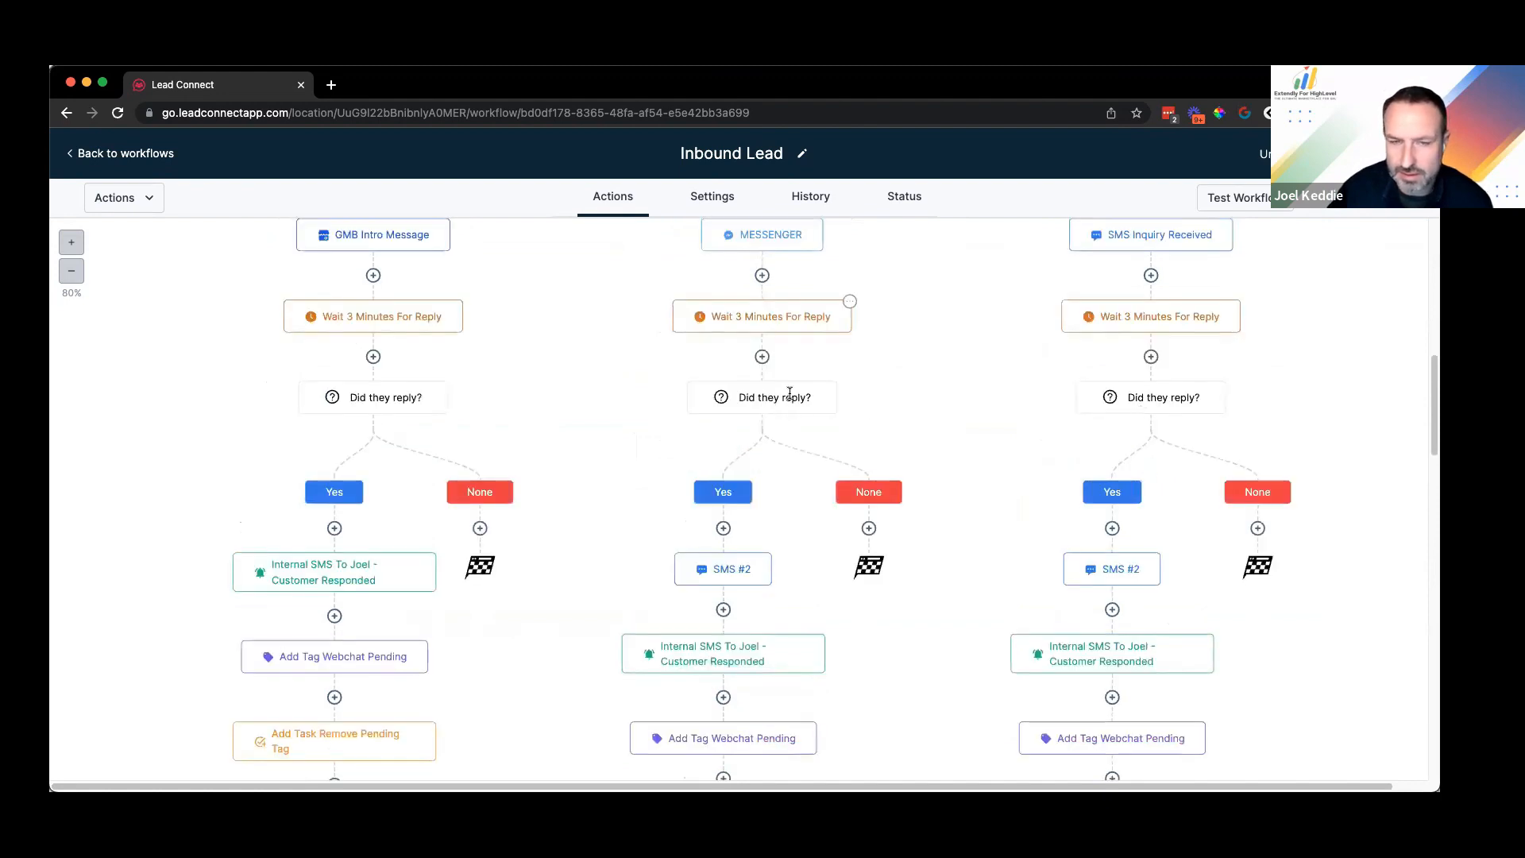
click(805, 403)
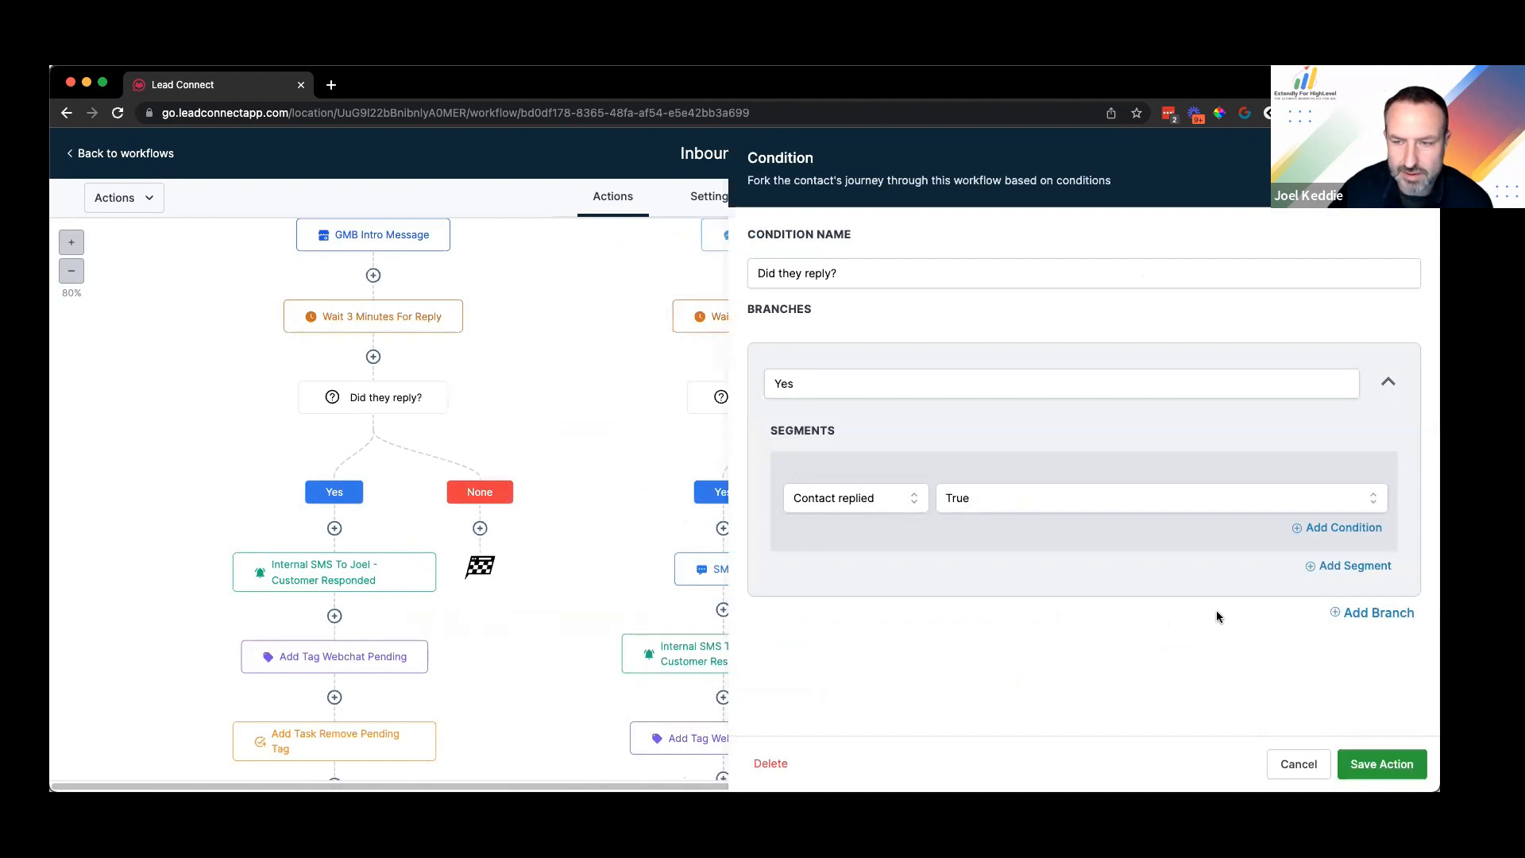
click(1278, 764)
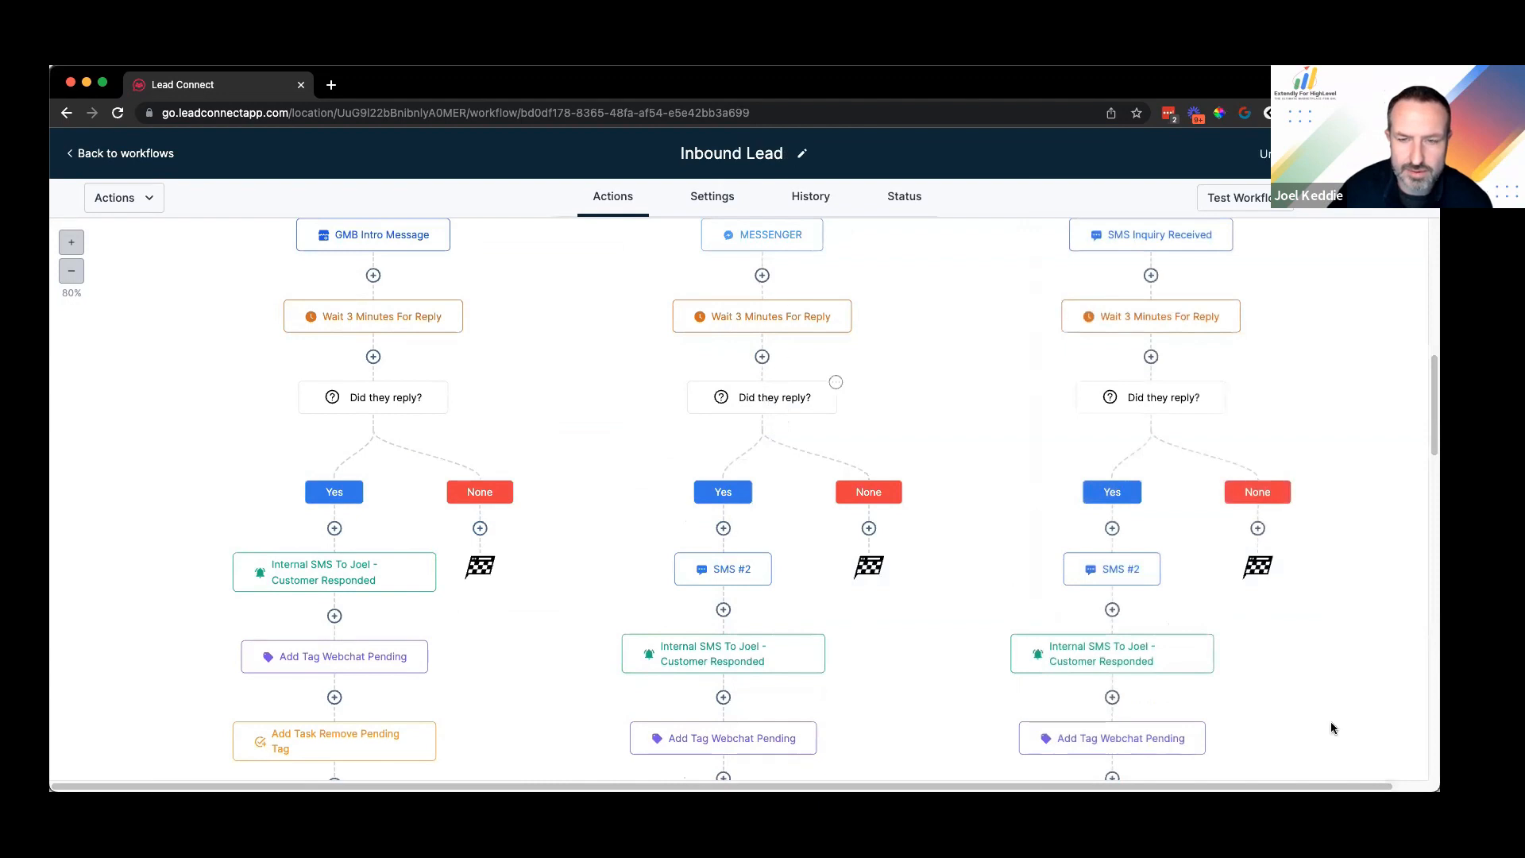
Step: Set the middle 3-minute wait's Reply To to MESSENGER and save the action
click(831, 386)
key(Escape)
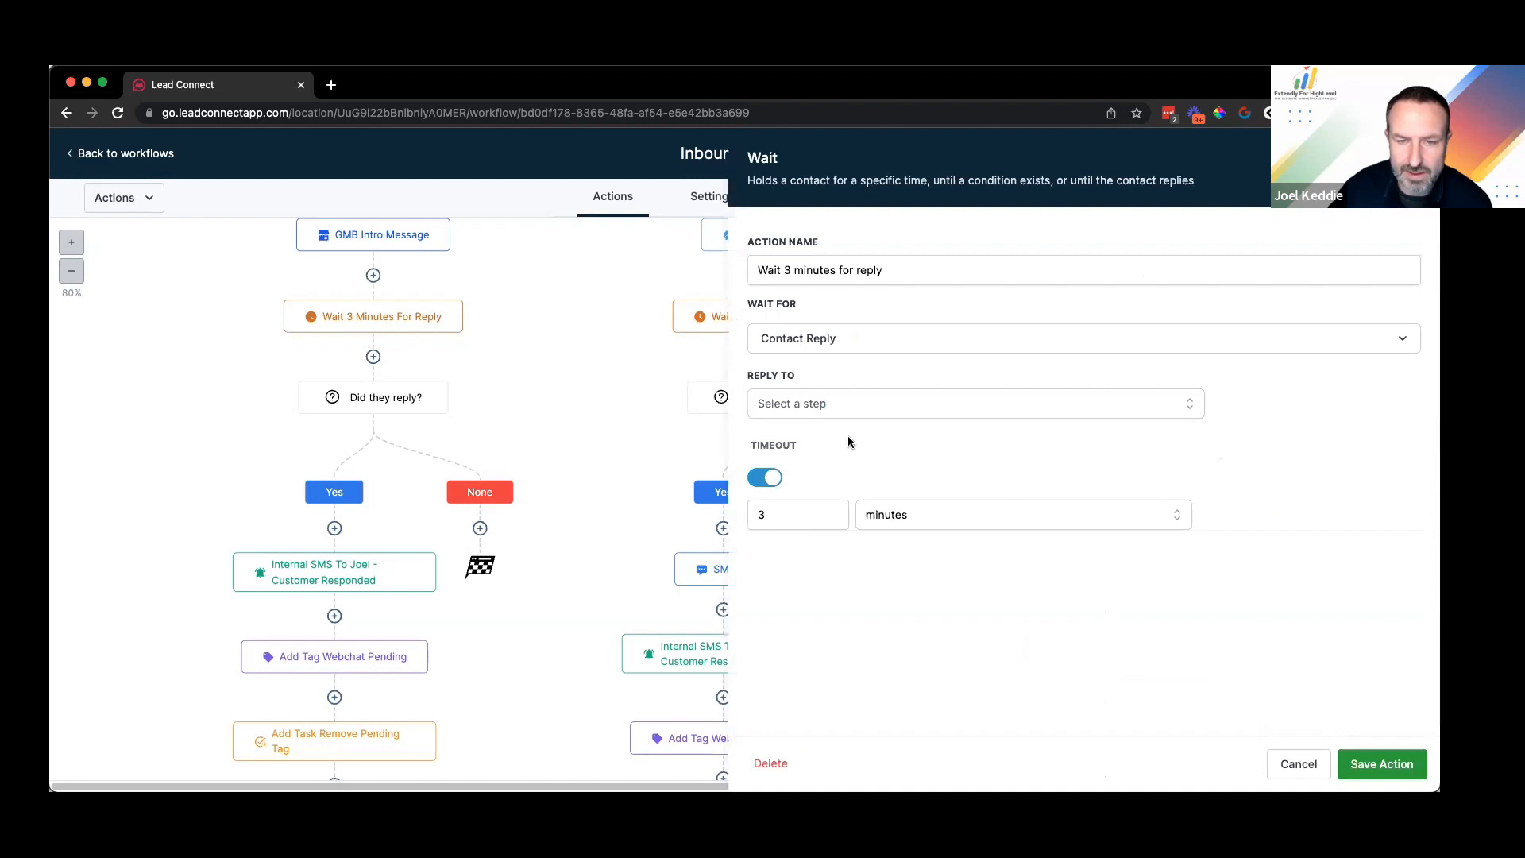
click(844, 405)
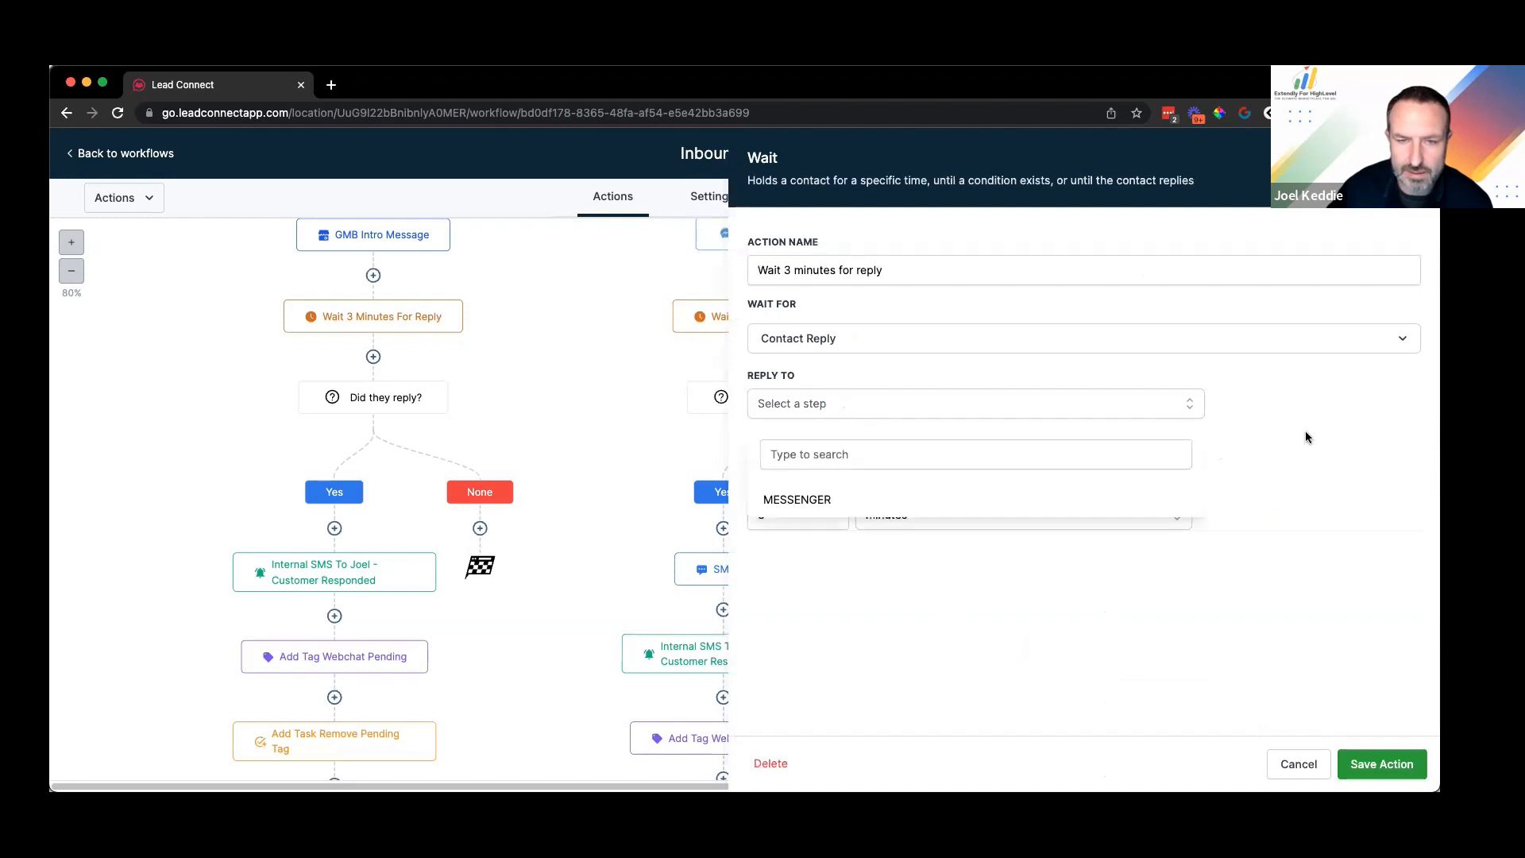
click(795, 520)
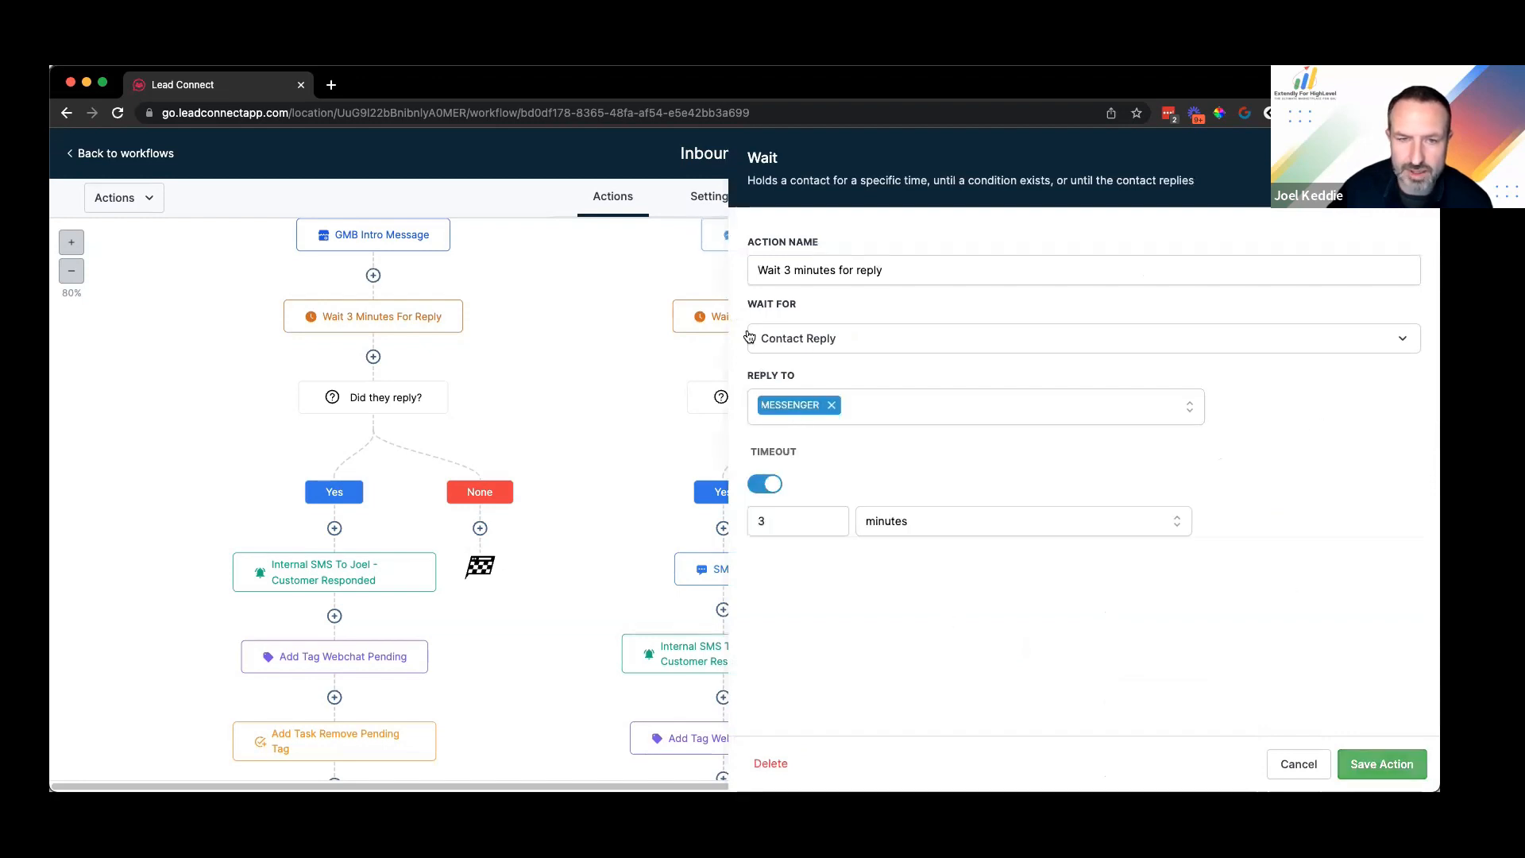
click(1298, 763)
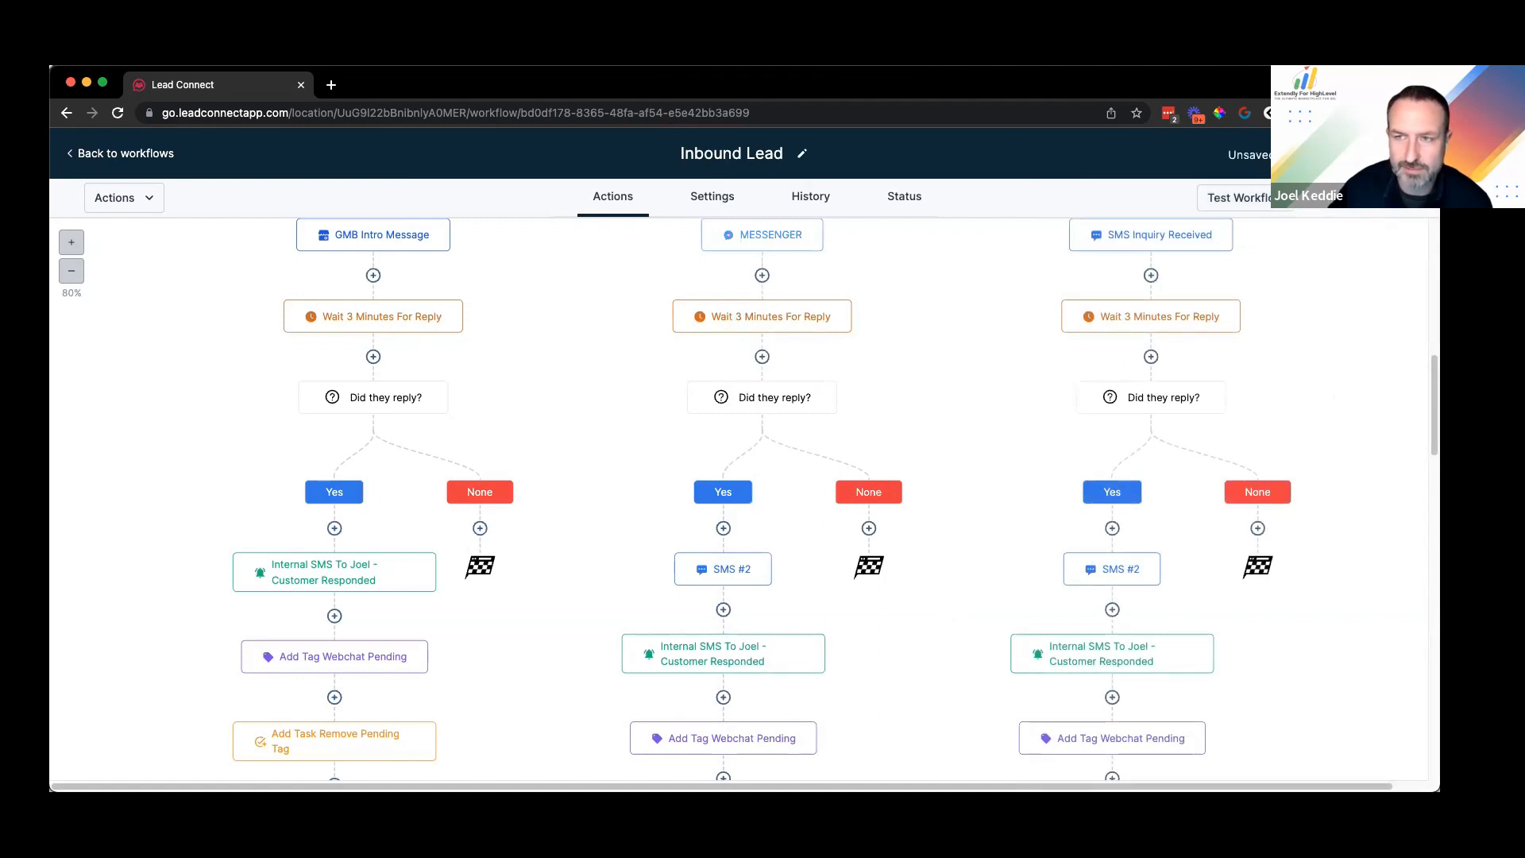
Step: Scroll down the canvas to the left branch's Call Customer ASAP & Remove Tag task
scroll(344, 445, down, 3)
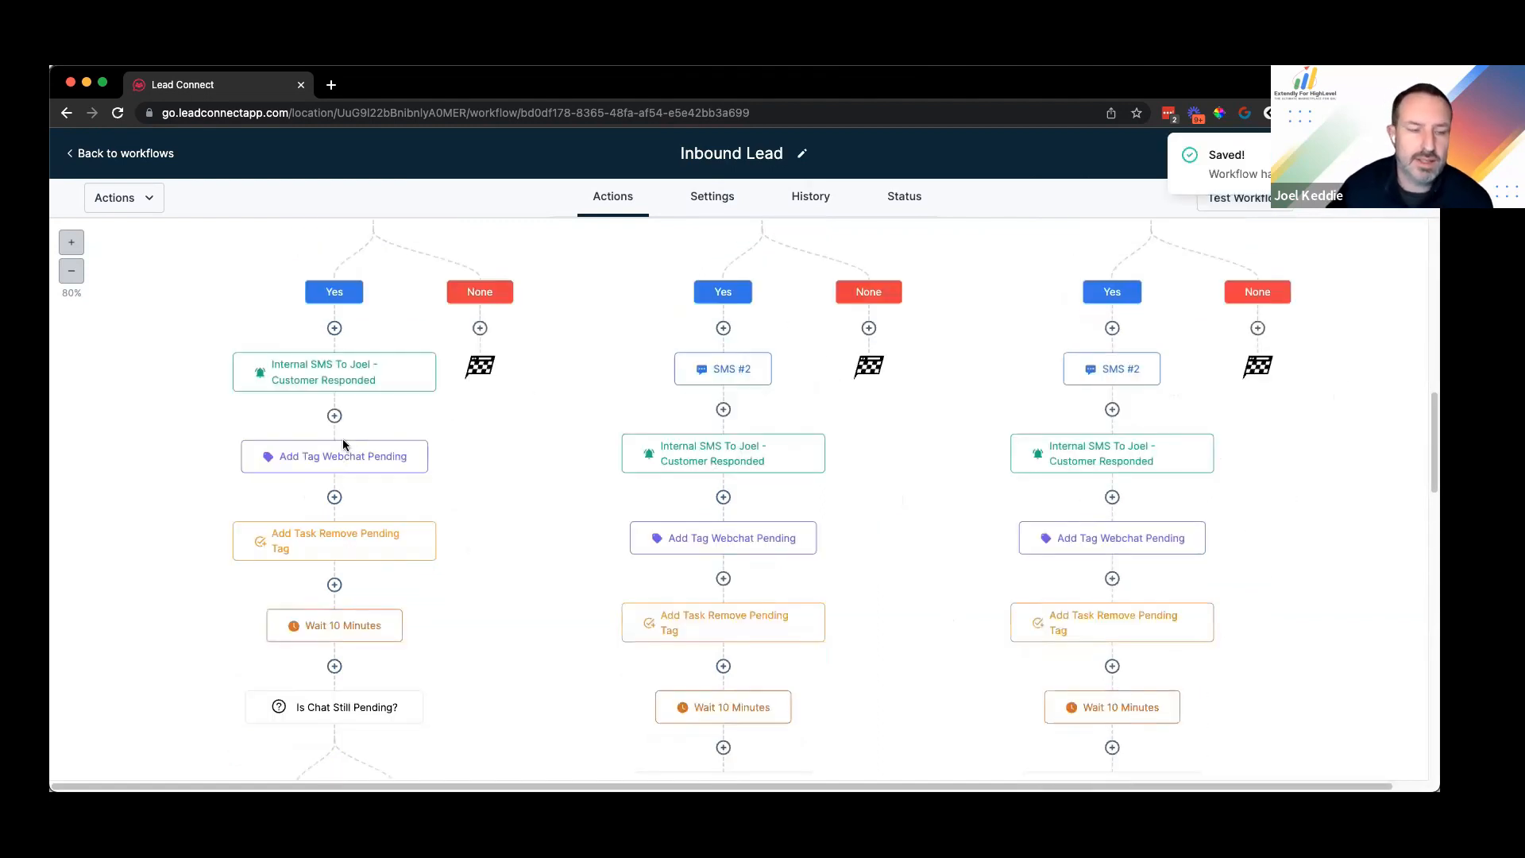
scroll(387, 471, down, 3)
scroll(388, 472, up, 2)
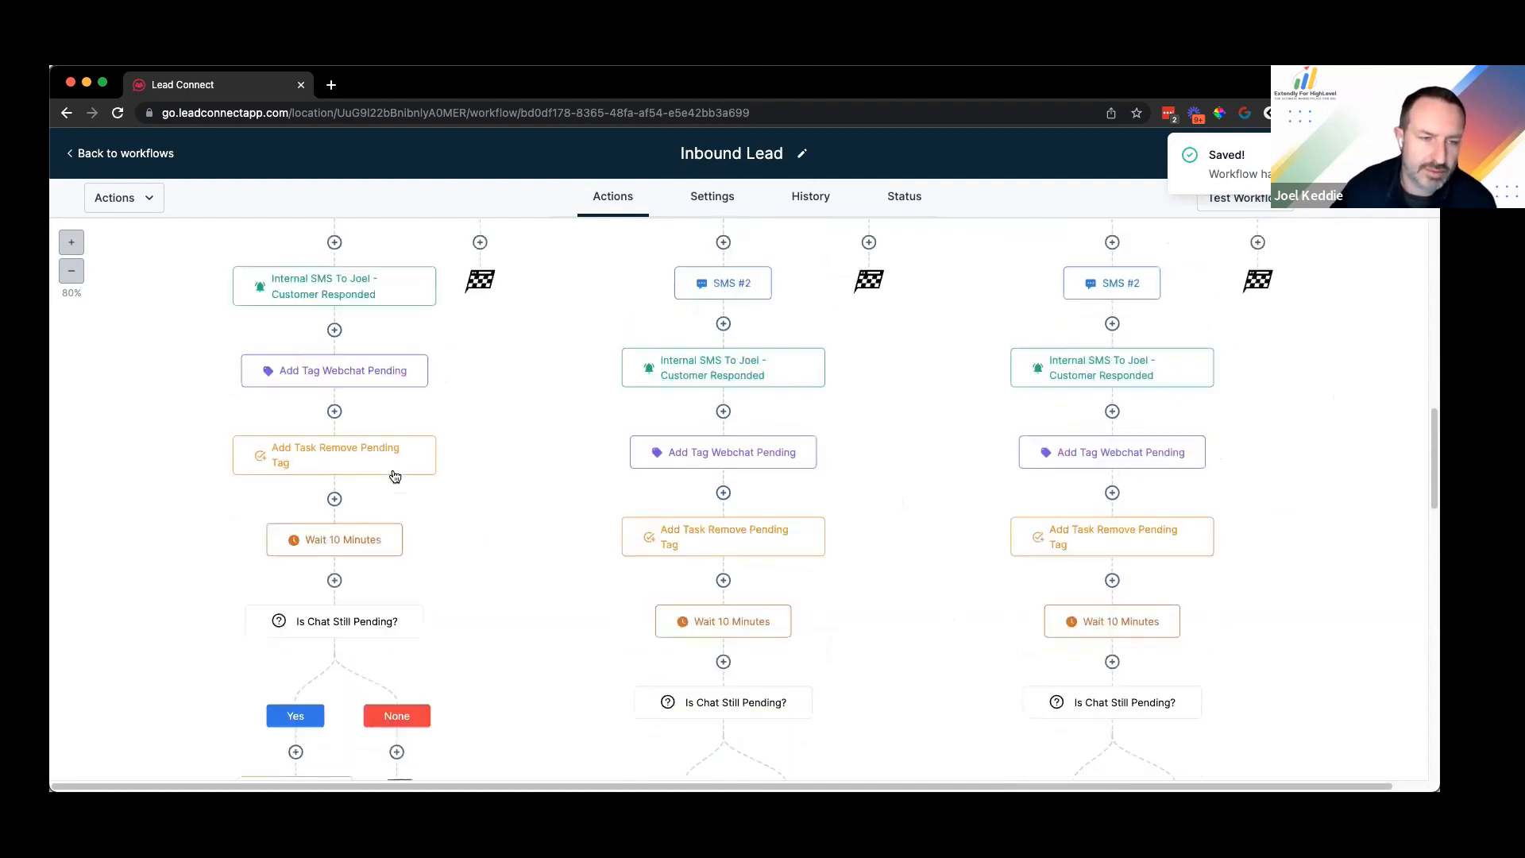
scroll(395, 476, up, 4)
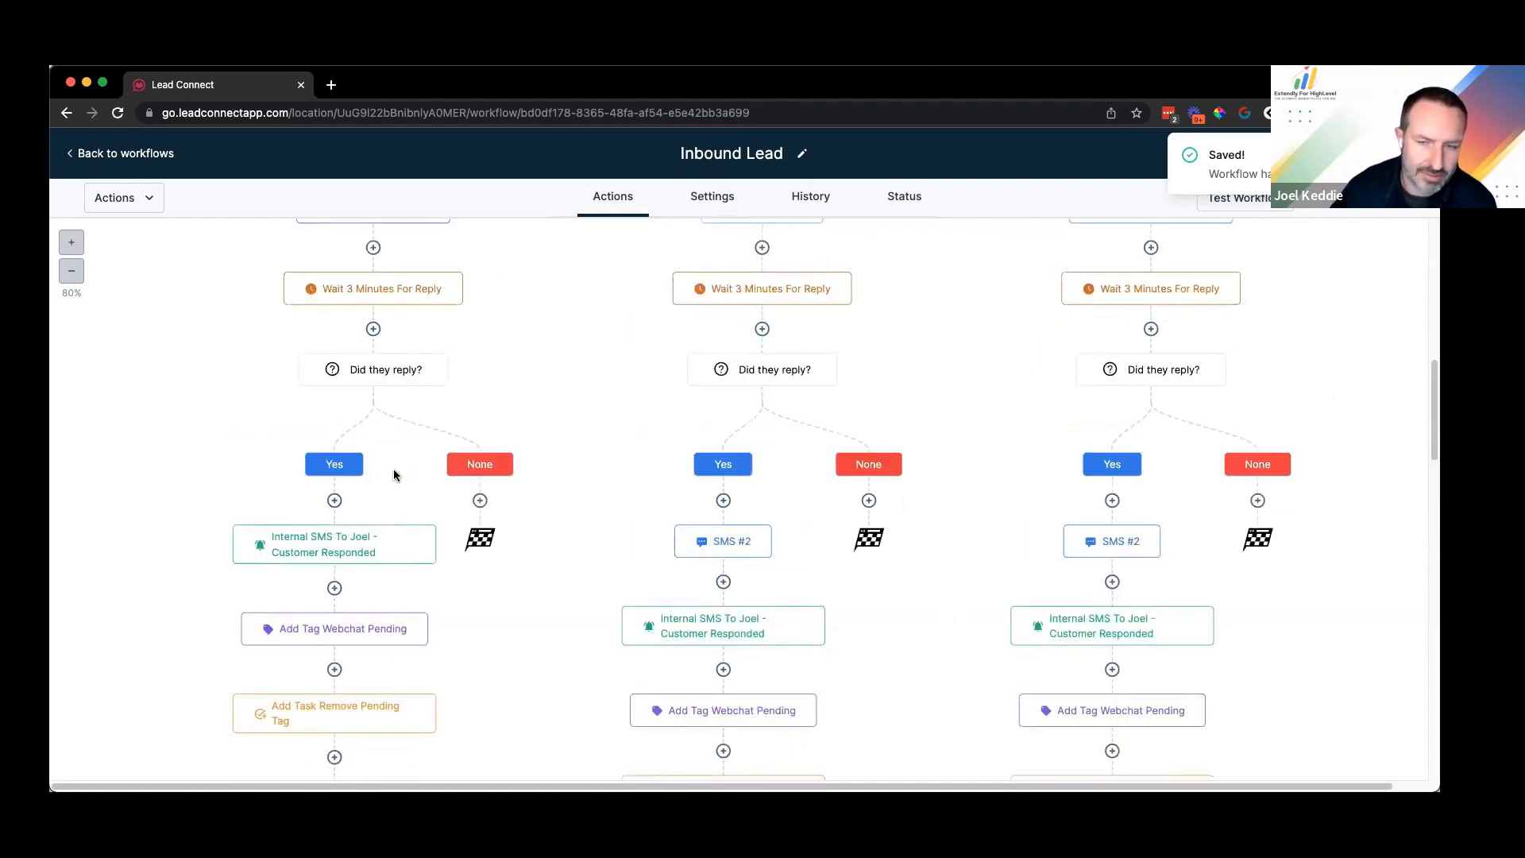
scroll(395, 476, down, 1)
scroll(498, 478, down, 2)
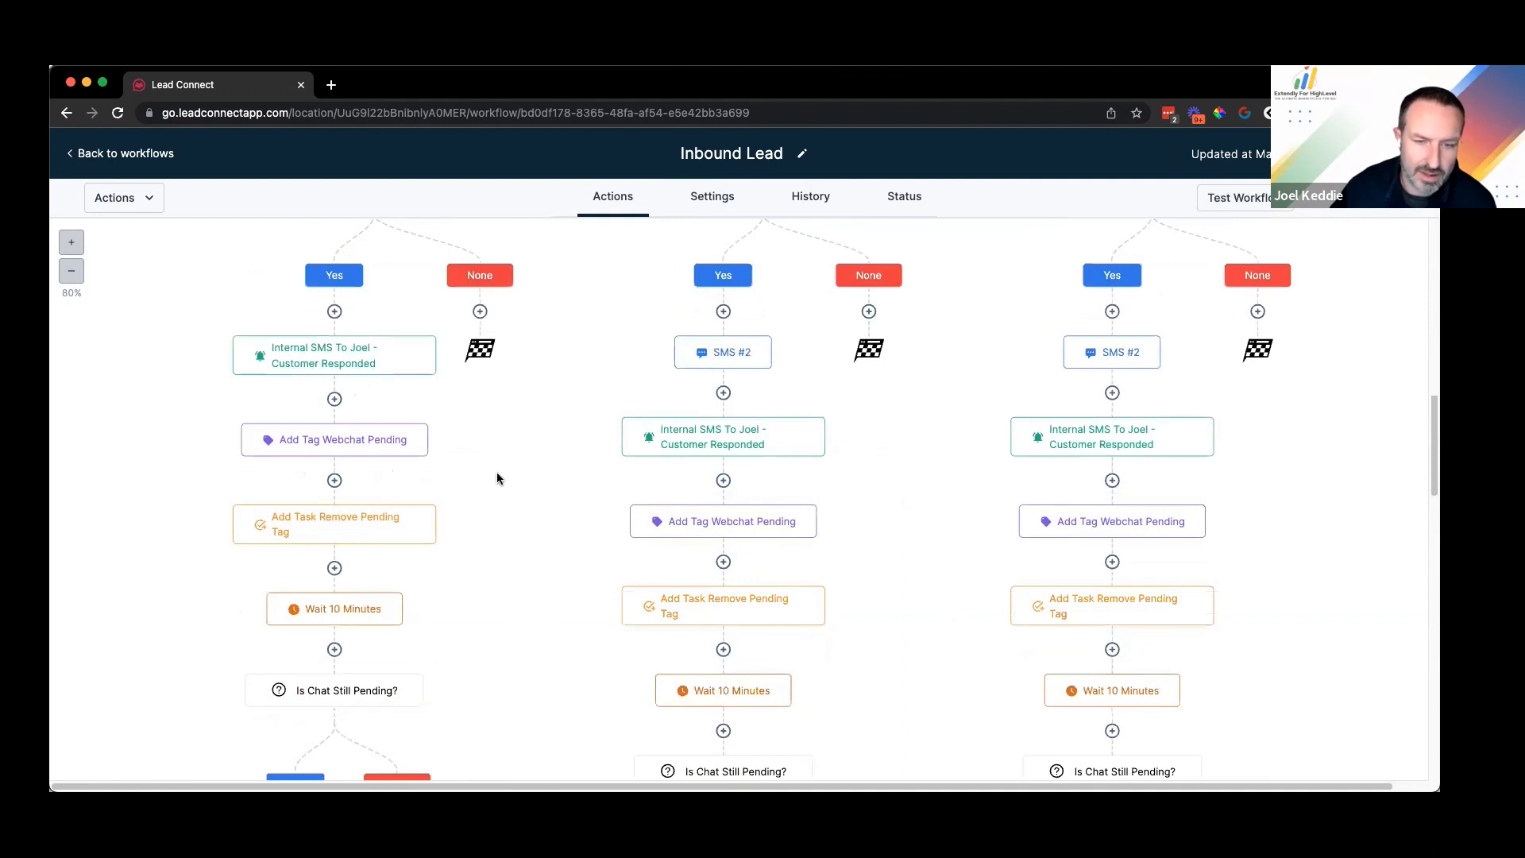
scroll(498, 478, down, 1)
scroll(498, 478, down, 3)
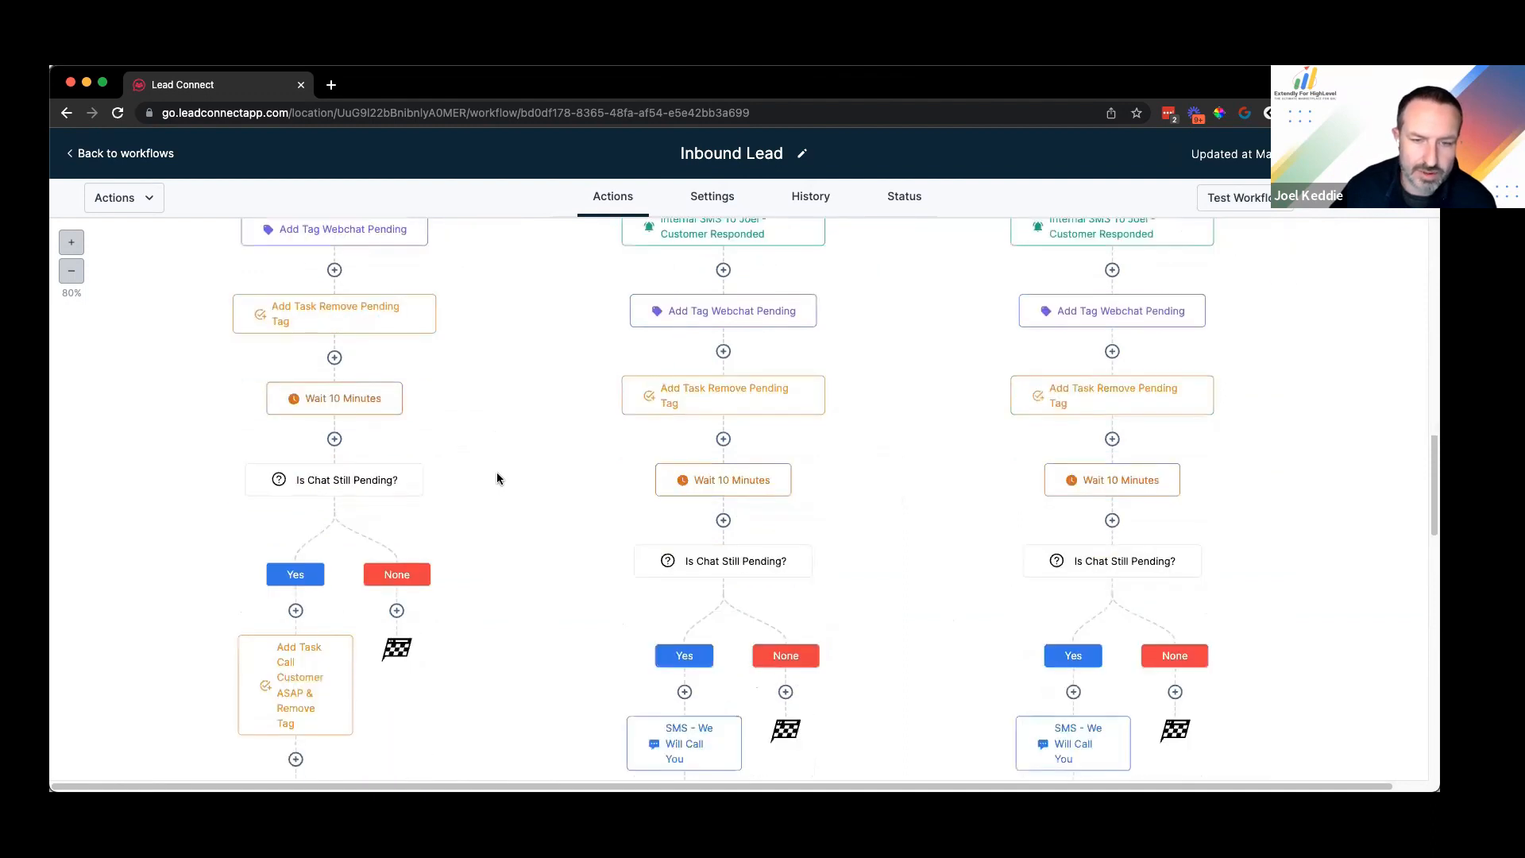
scroll(499, 478, down, 4)
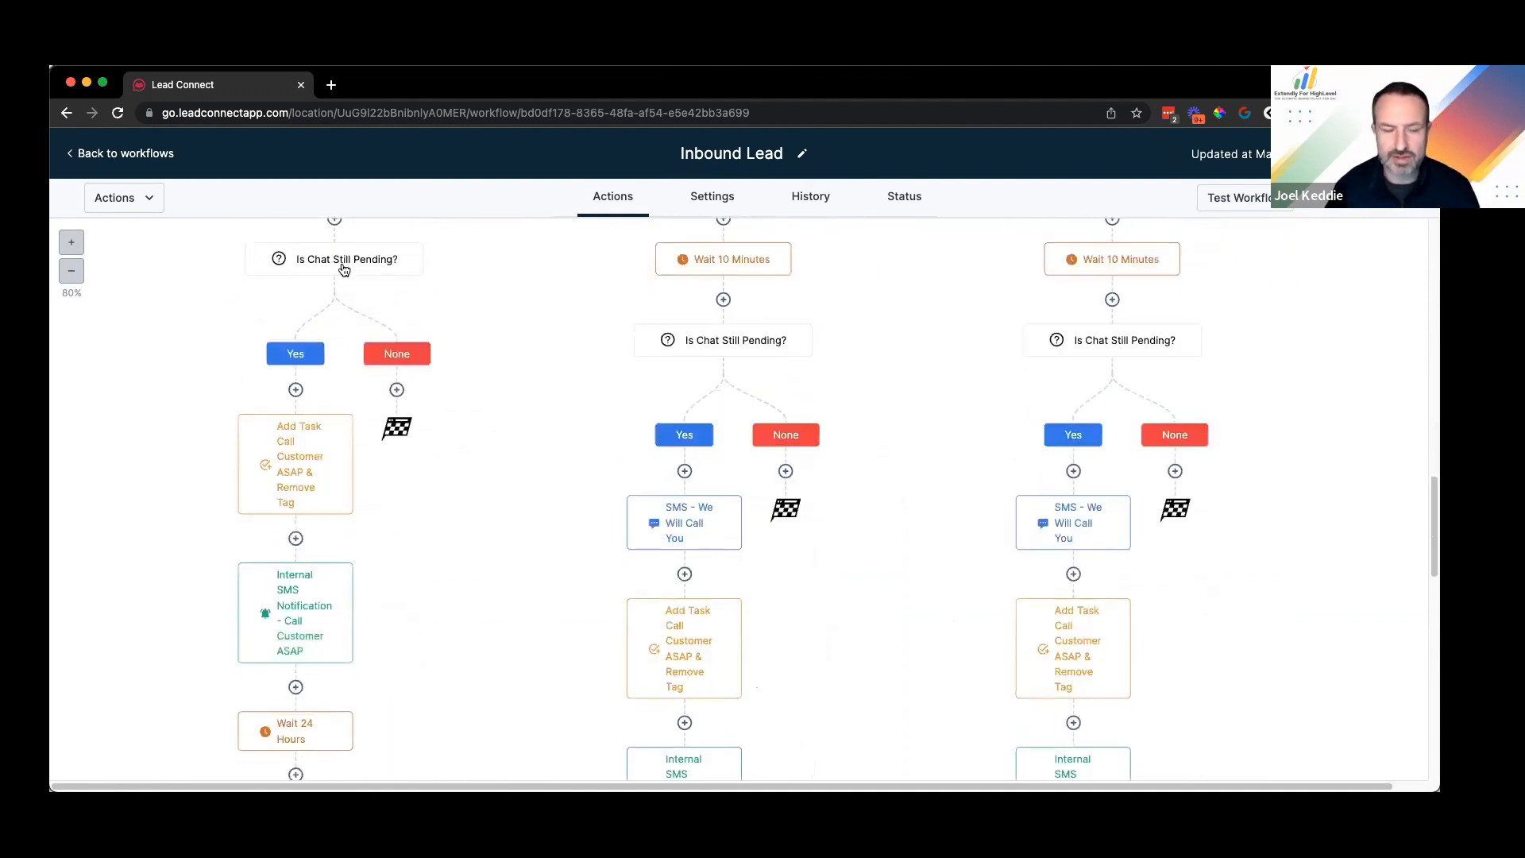
scroll(350, 413, down, 2)
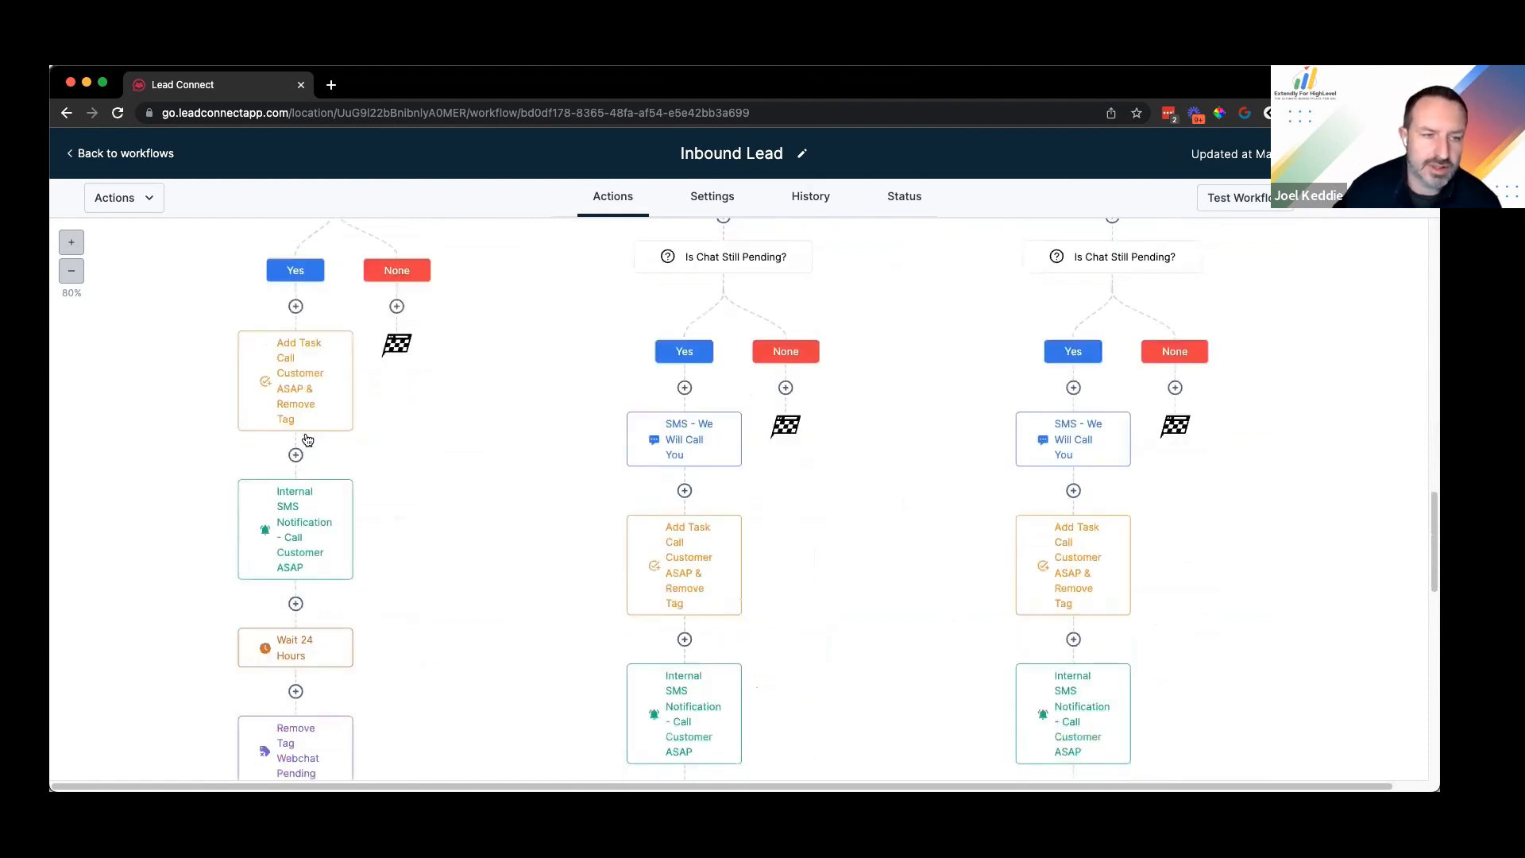
scroll(302, 441, down, 1)
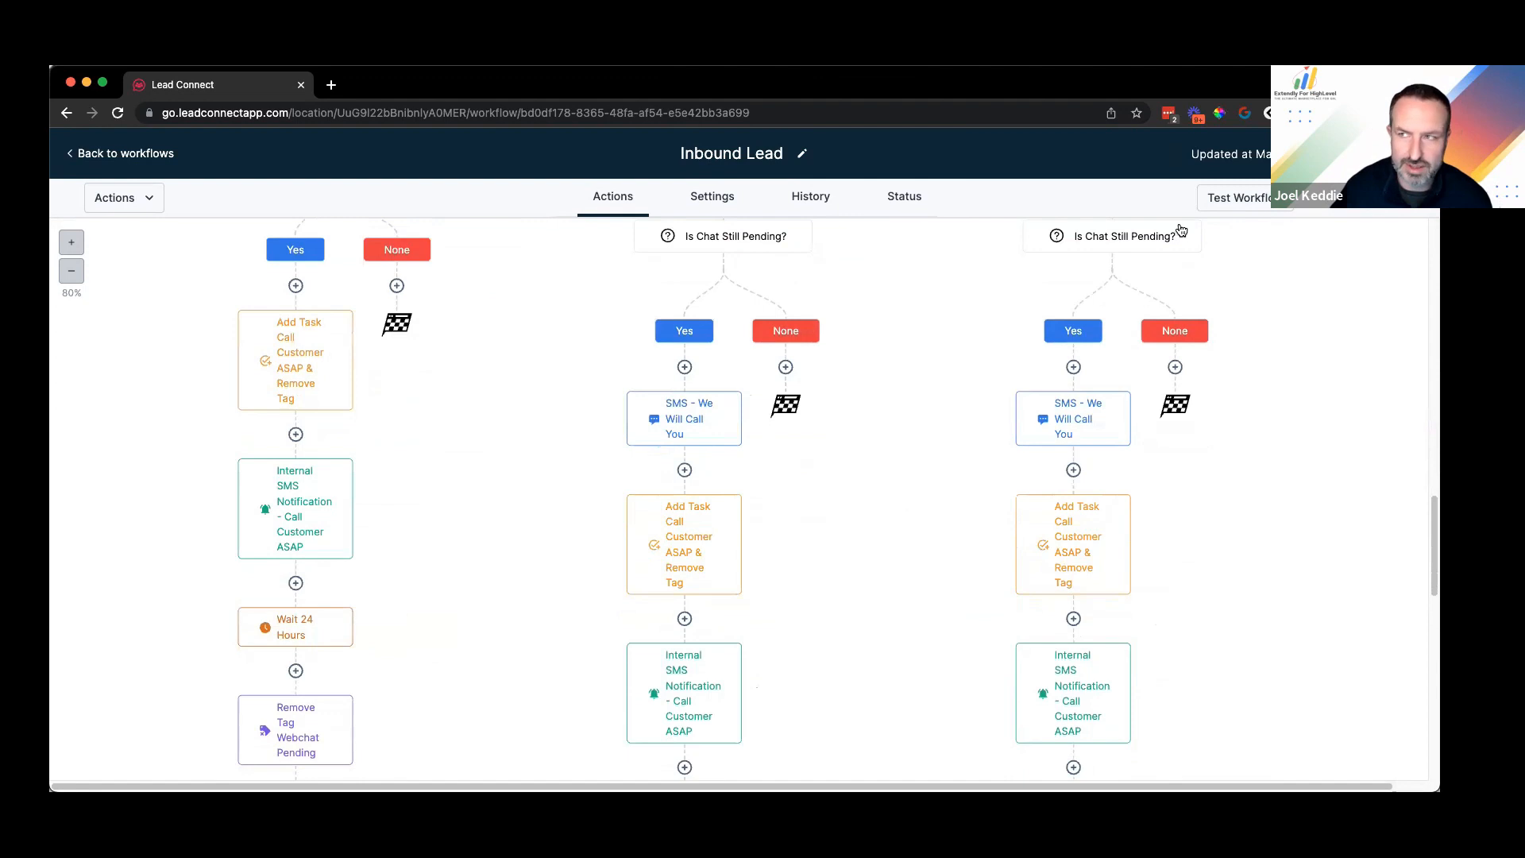
Step: Add a GMB Messaging step beginning 'Hey {First Name}!' using the contact custom value
text(gmb)
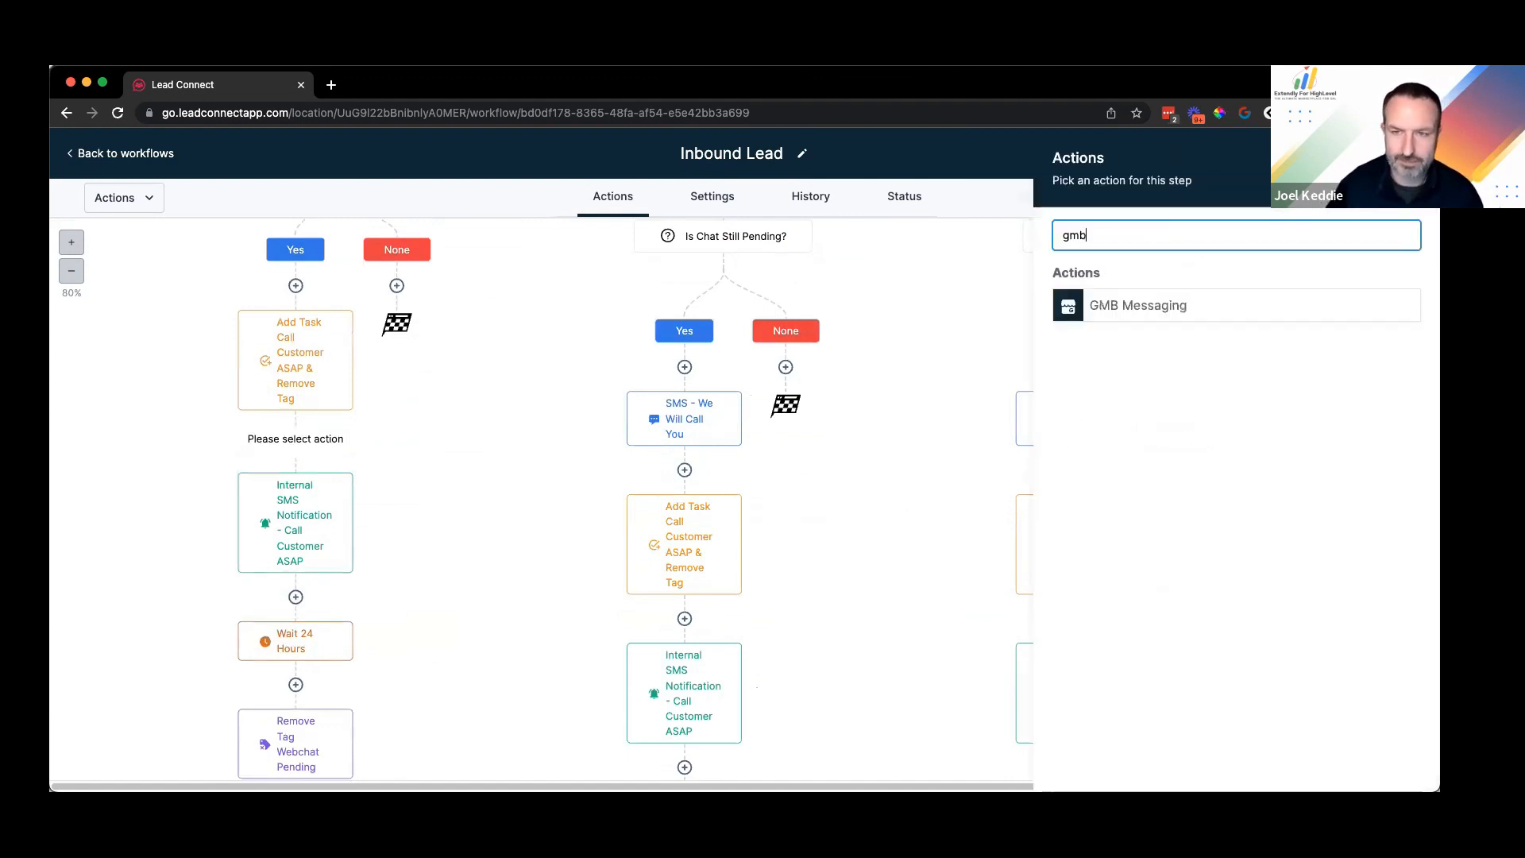
click(1152, 307)
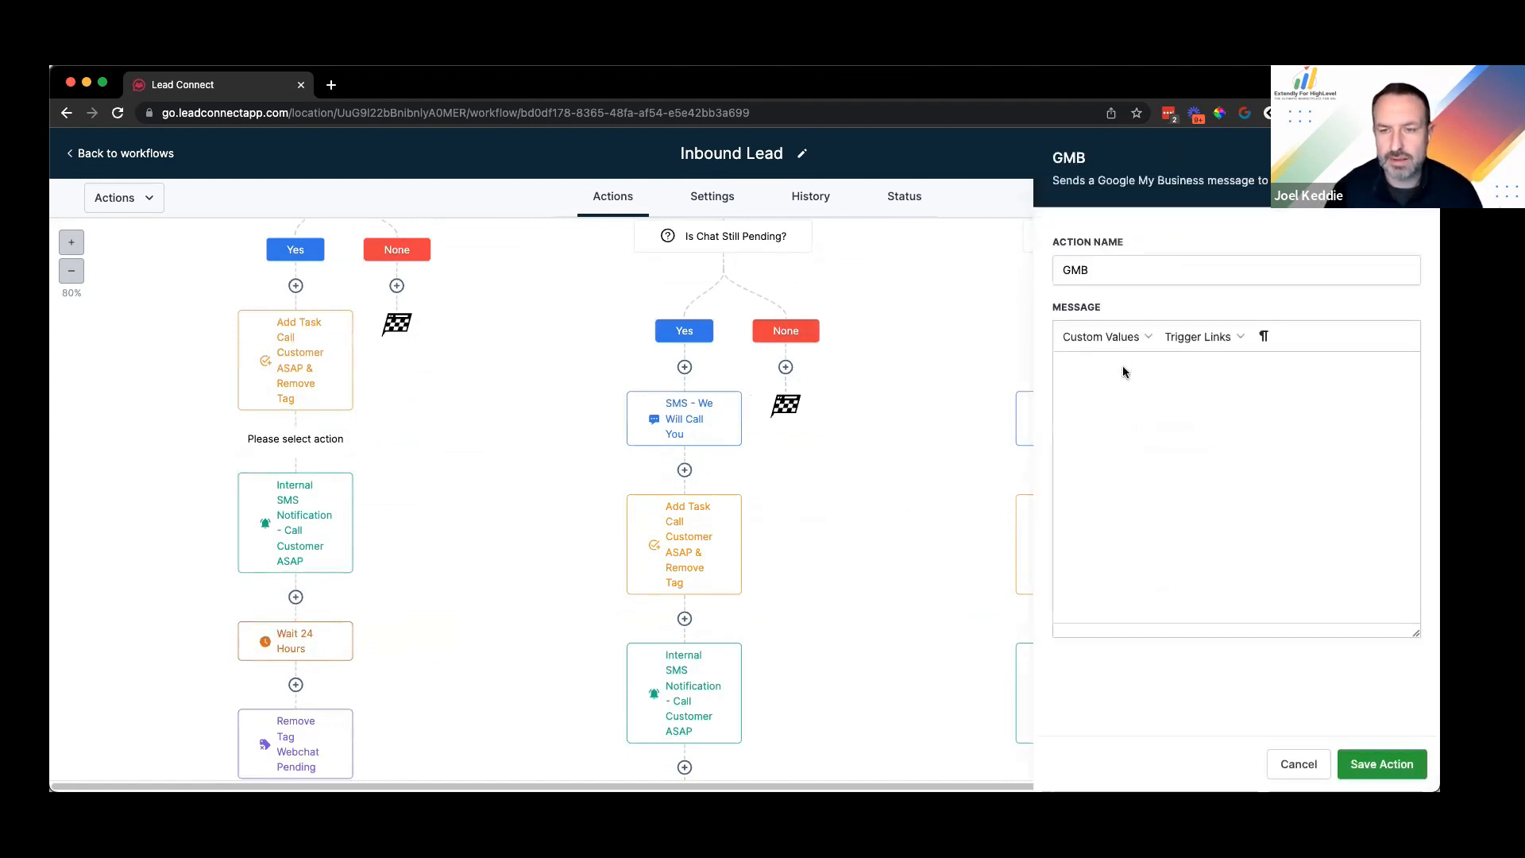
click(1135, 408)
text(Hey)
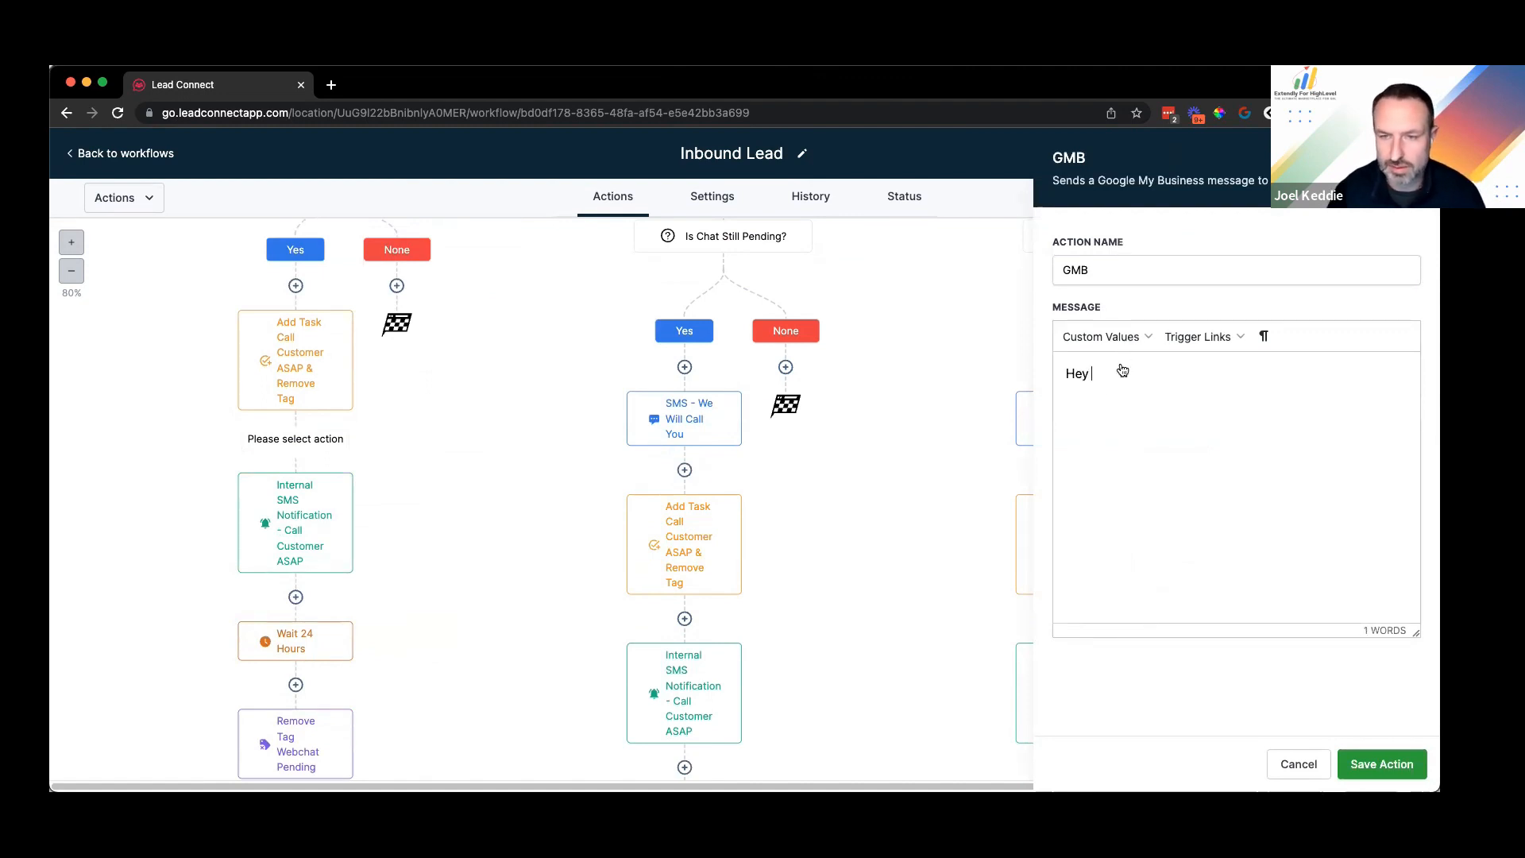
click(1132, 334)
click(1201, 395)
text(!)
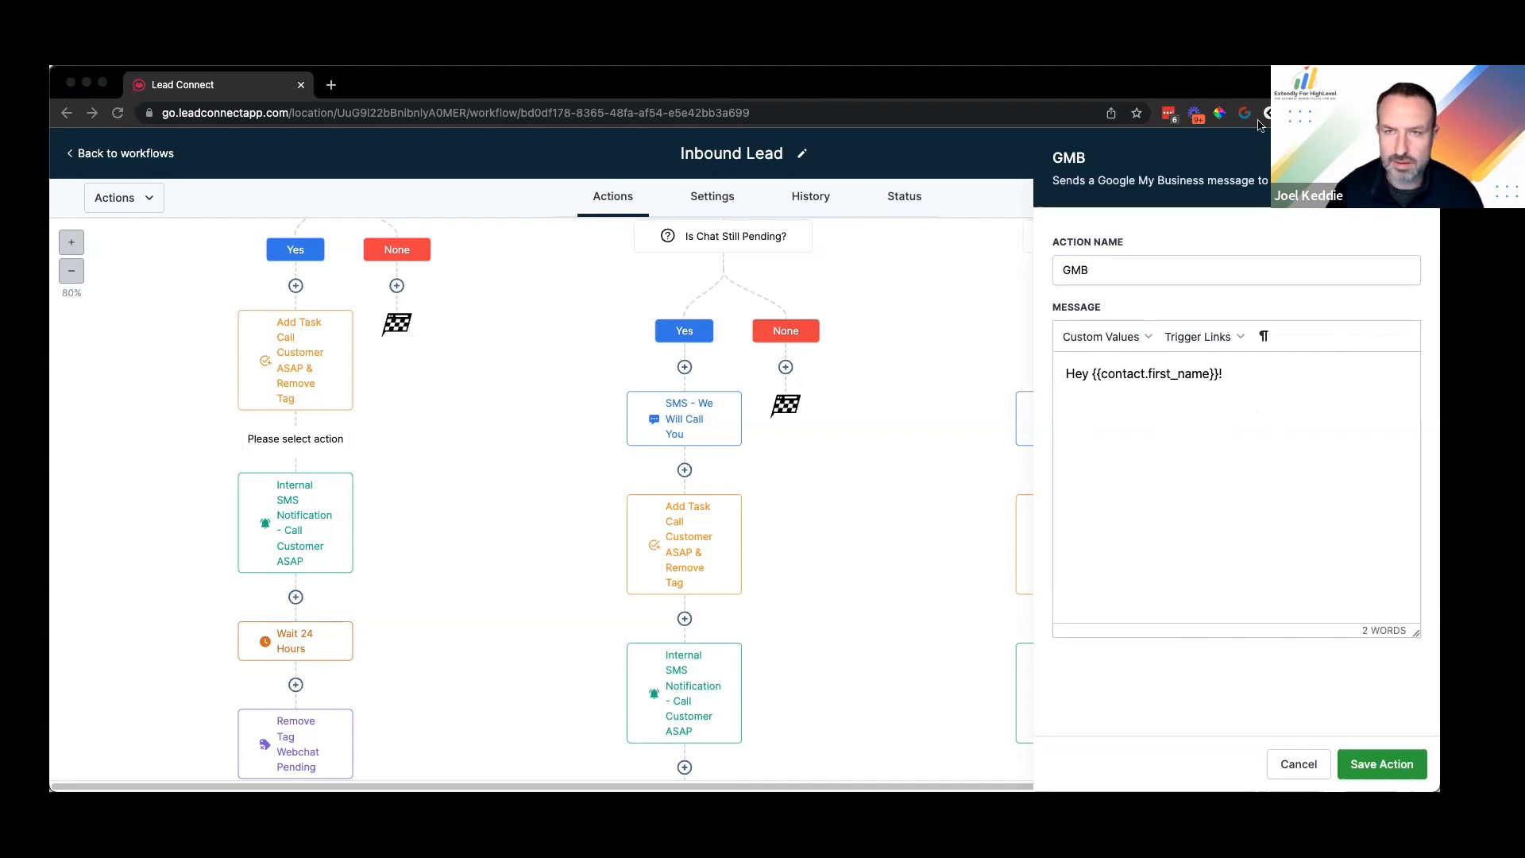
Step: Finish the message saying everyone is busy and asking for the best number, then save
click(1272, 387)
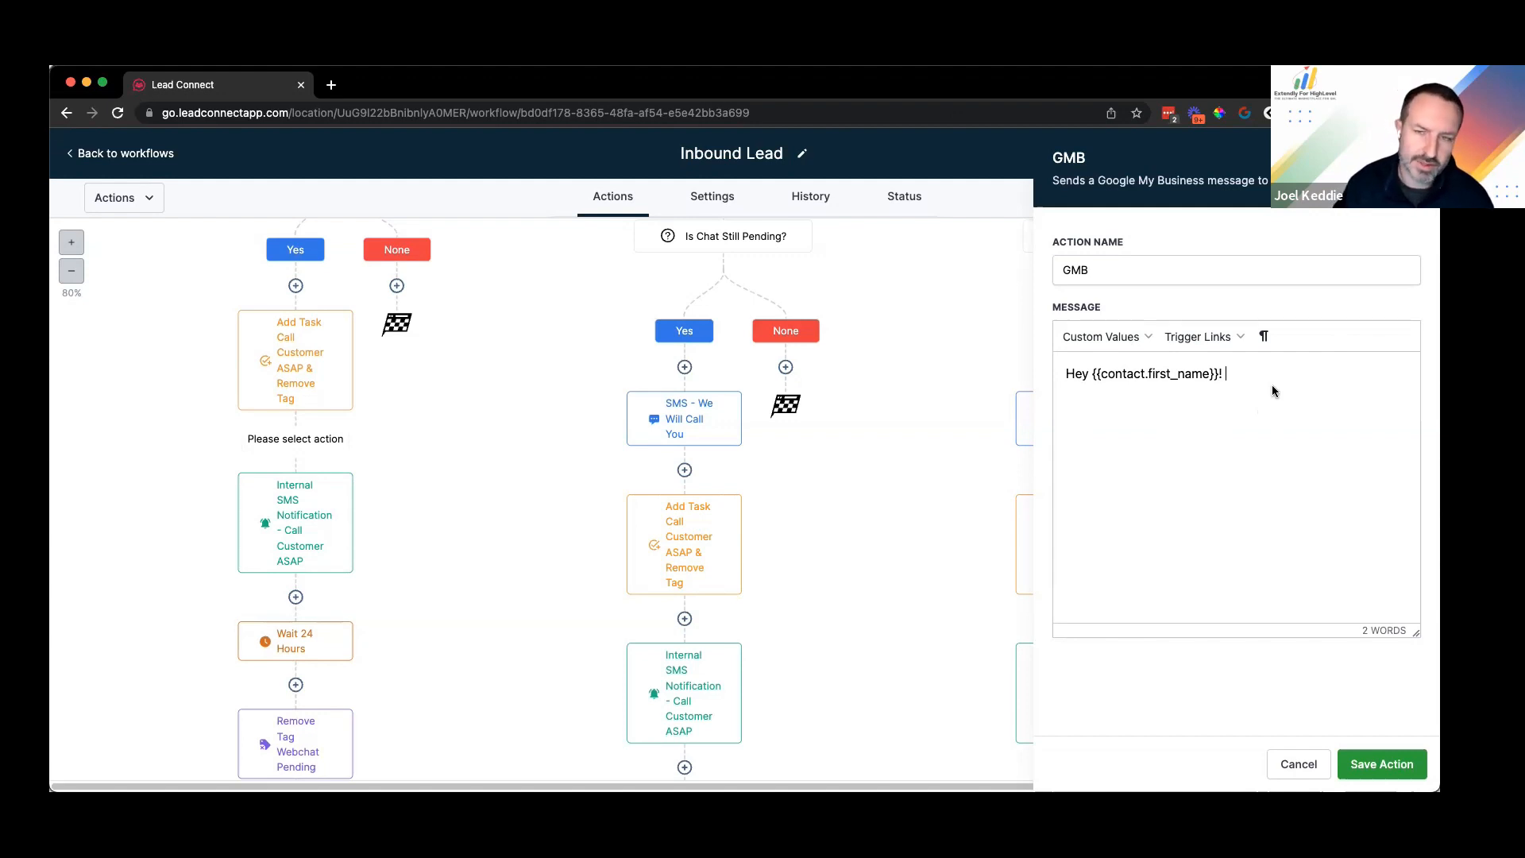
text(It looks like we're all )
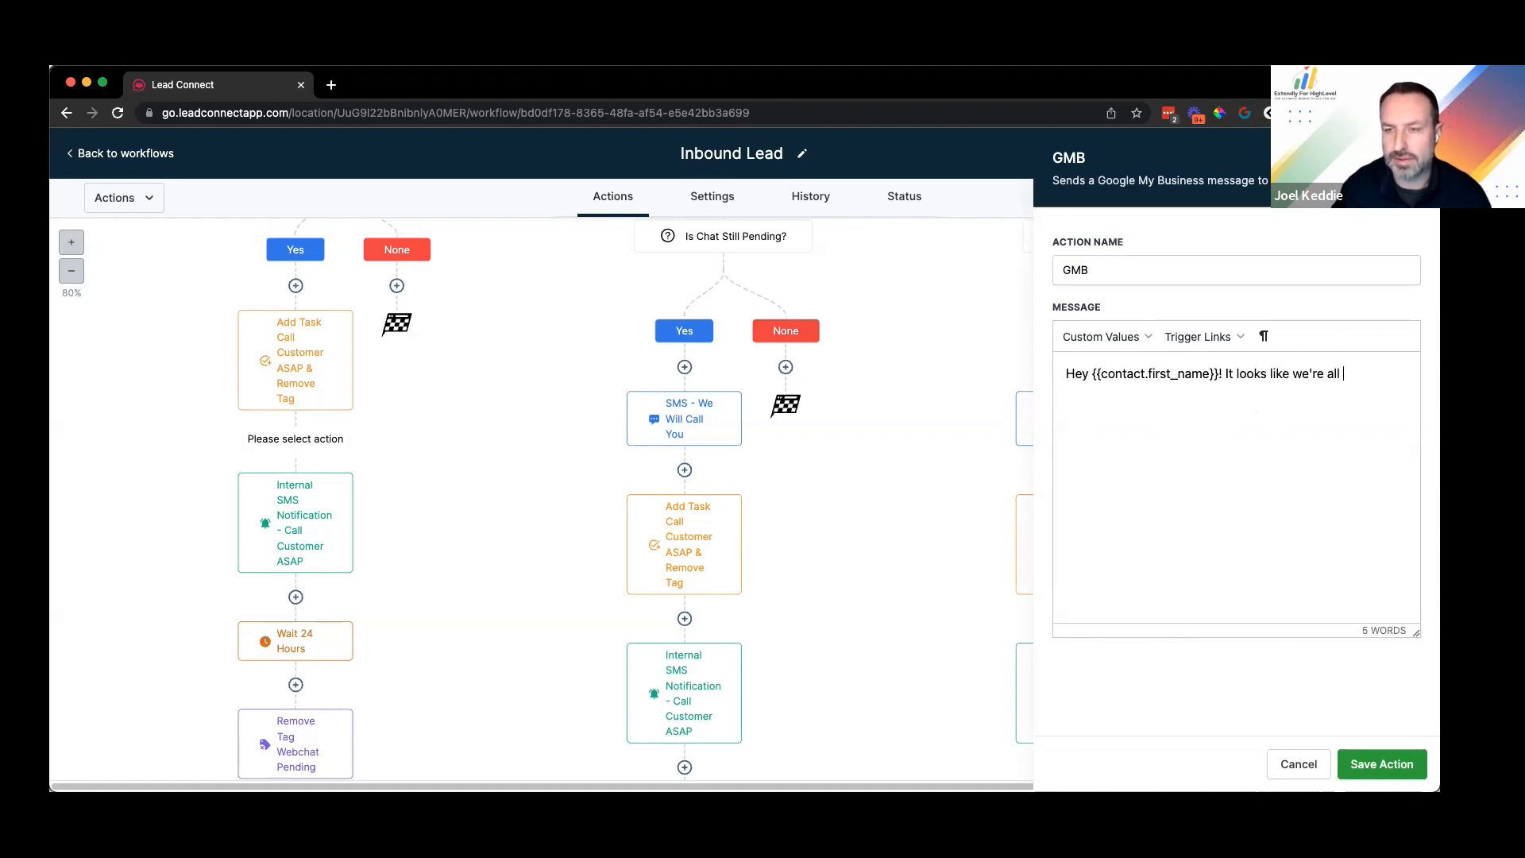
text(tied up with o)
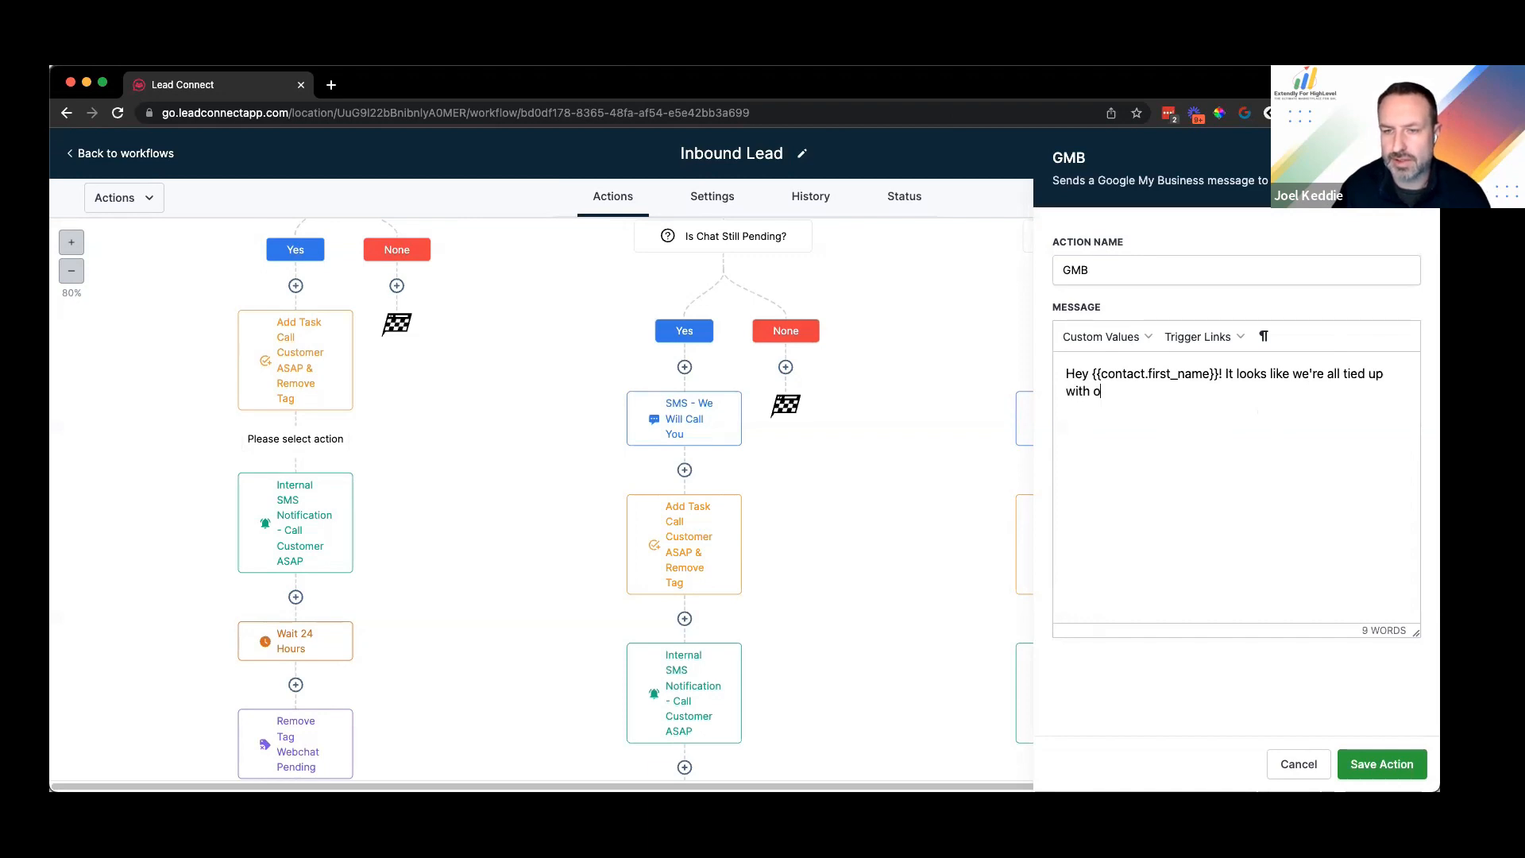
text(ther customers at the momen)
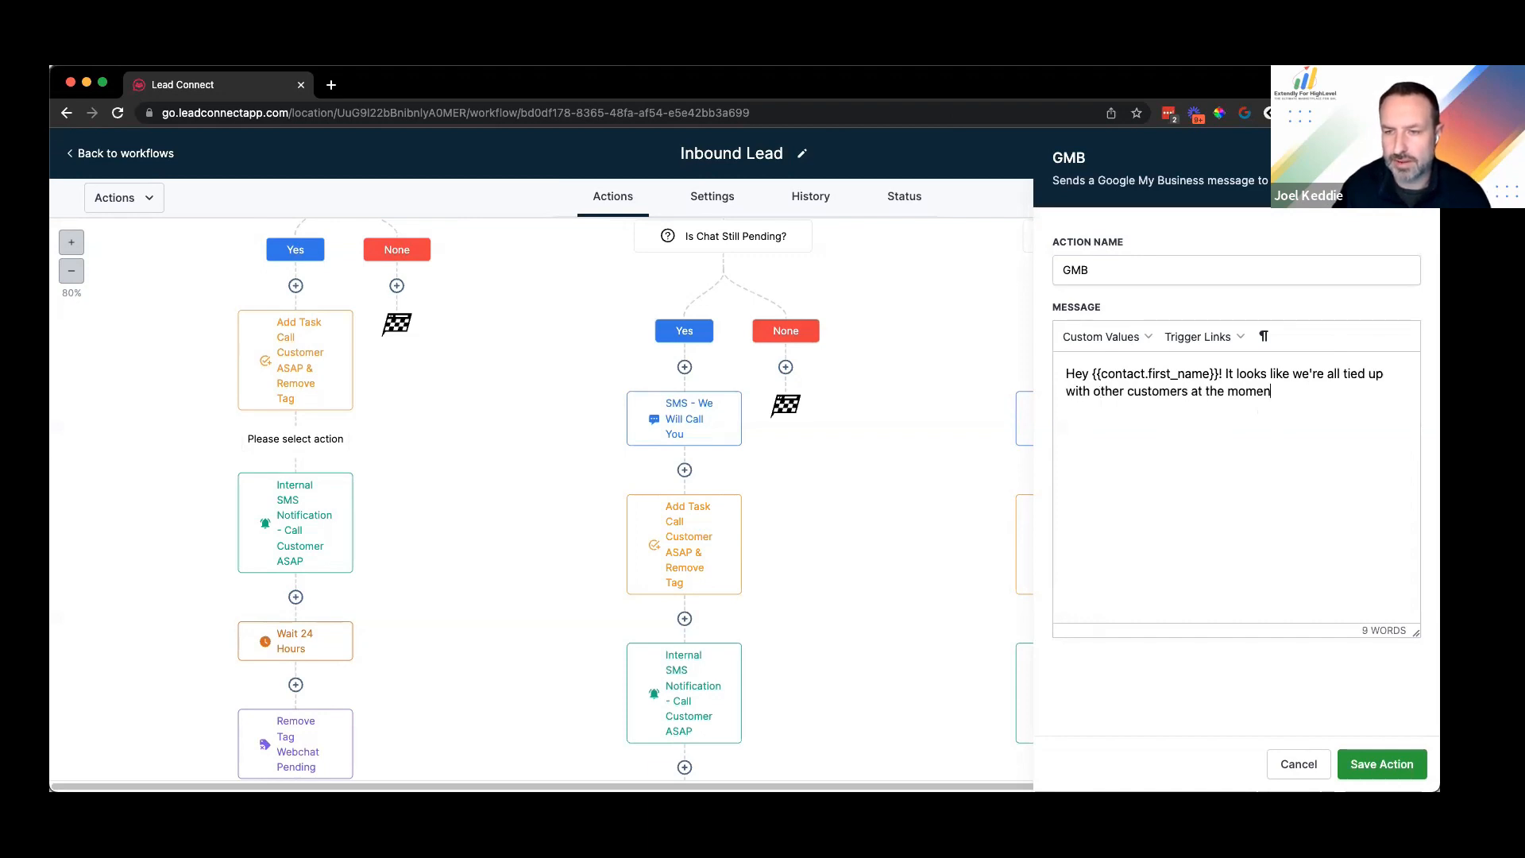
text(t. C)
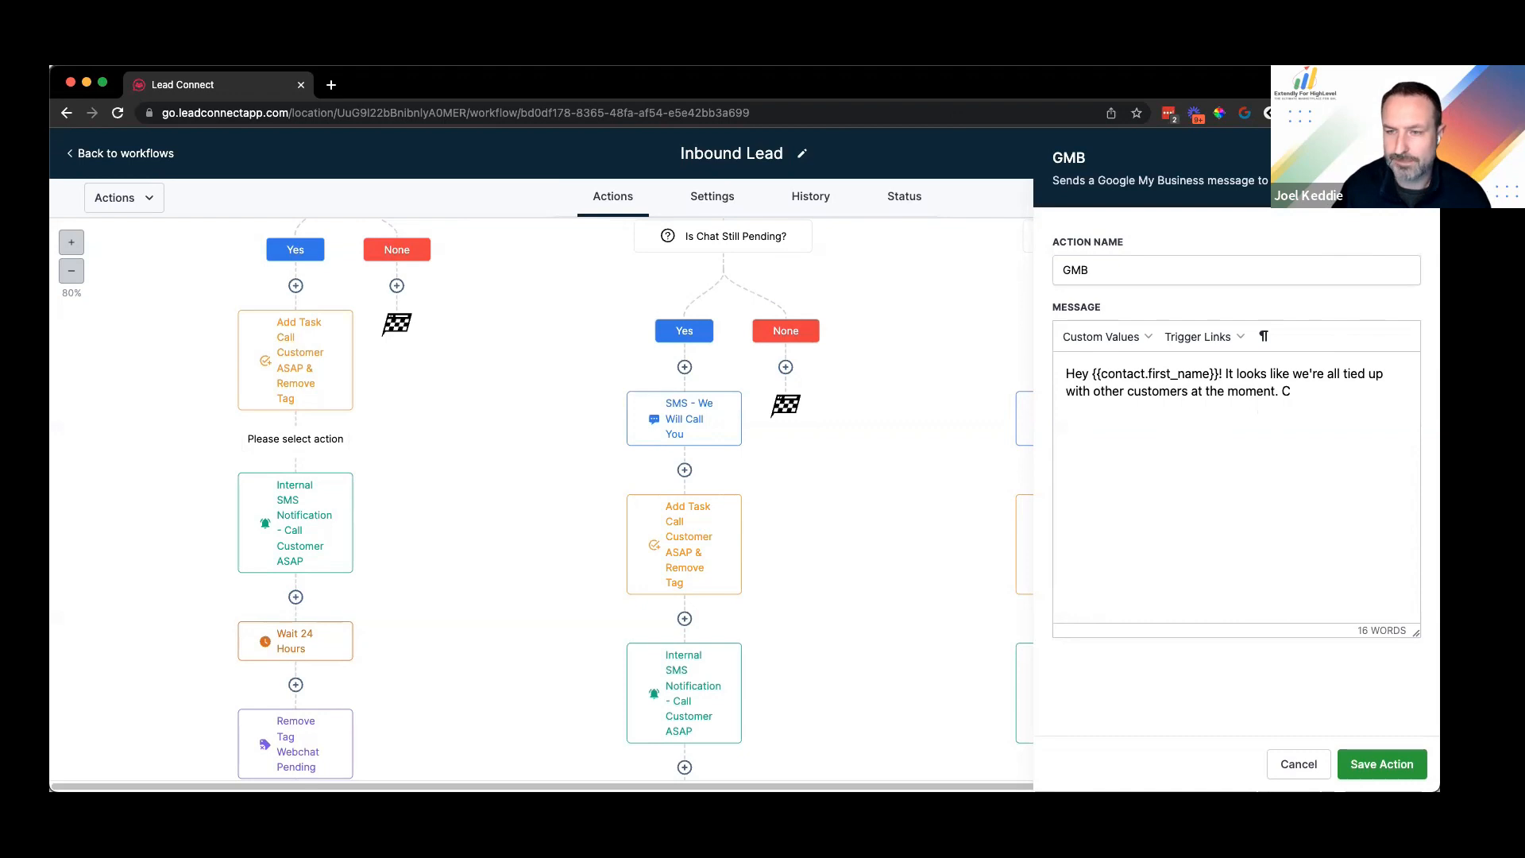
text(I would love to give you ac all a)
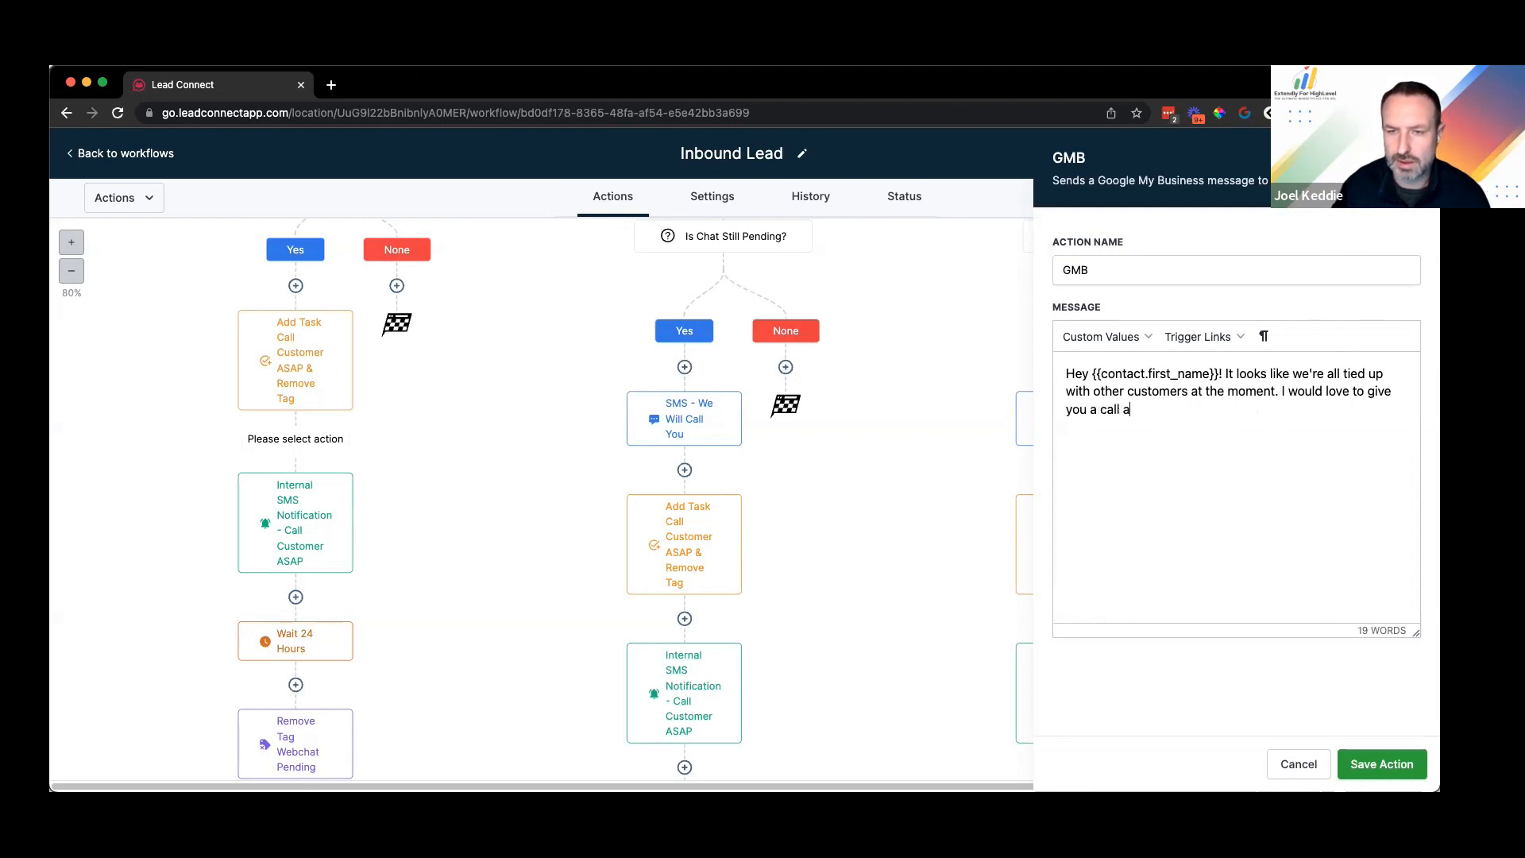
text(s soon)
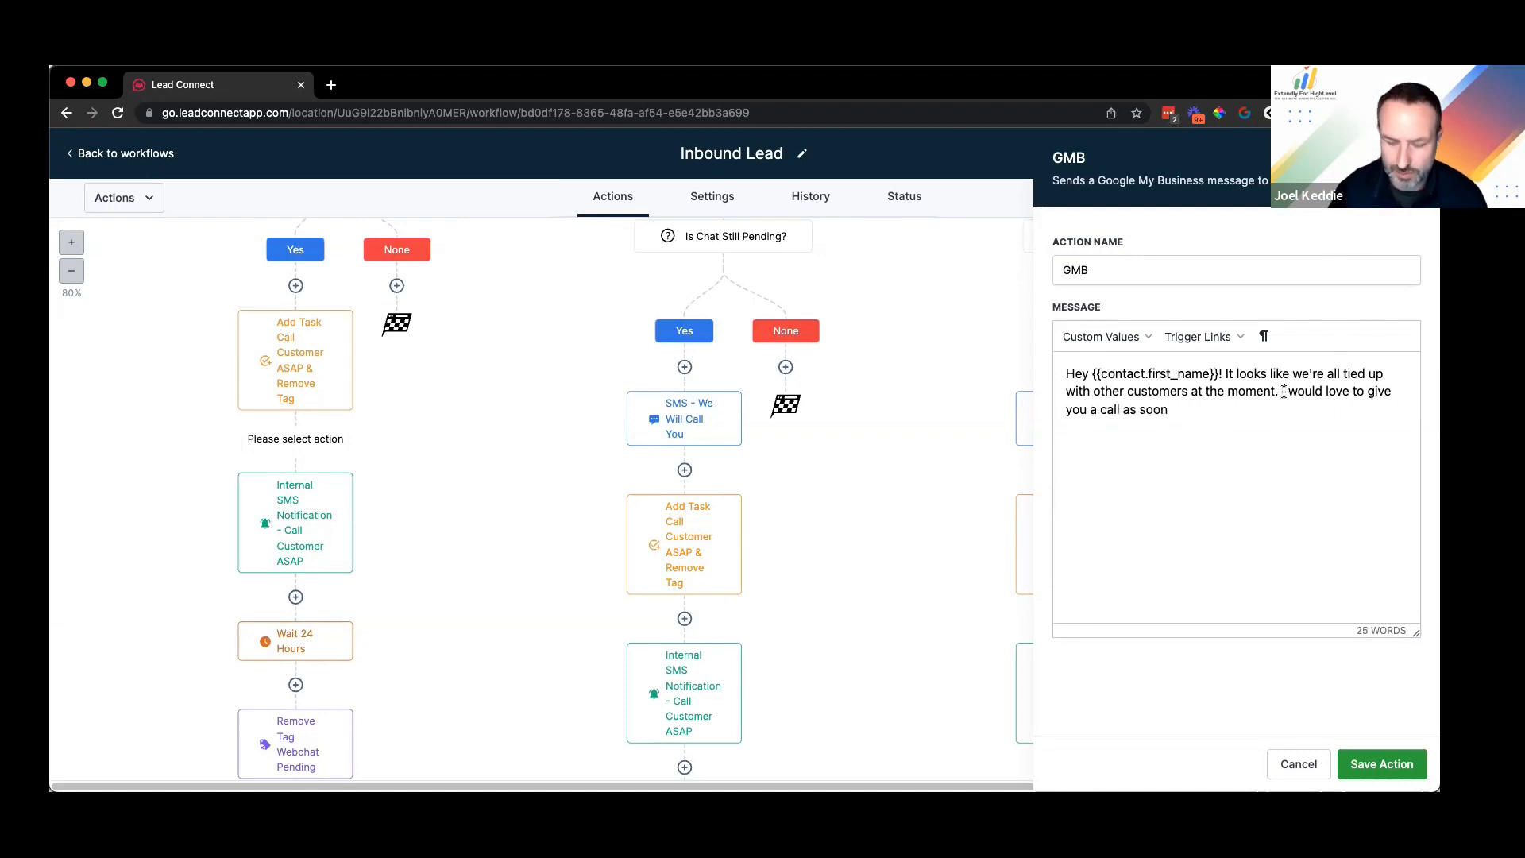
key(BackSpace)
text(We)
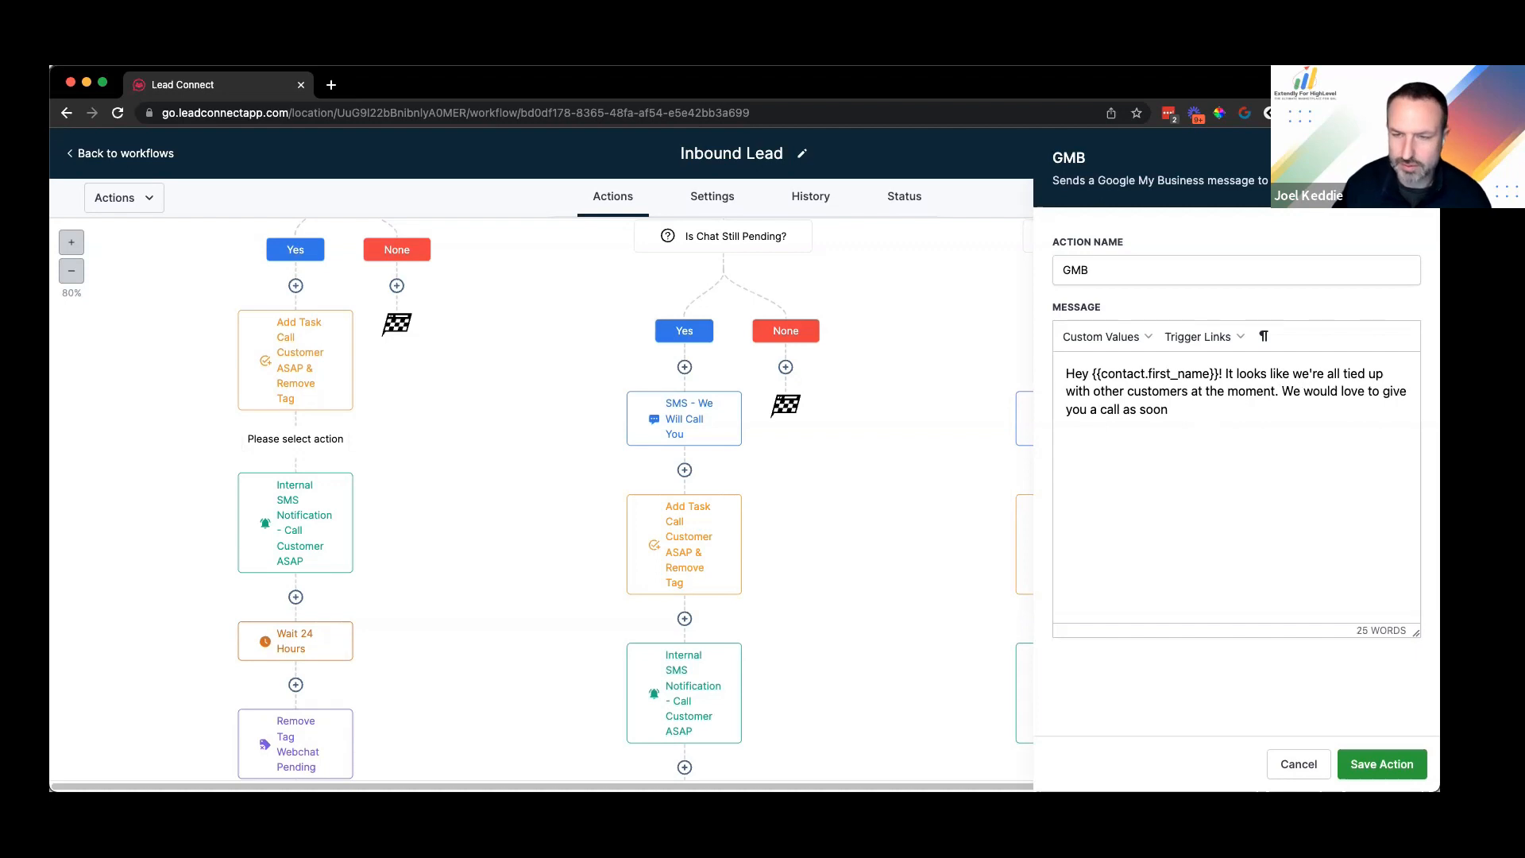
text( would love to give you a call as soon as somebody is )
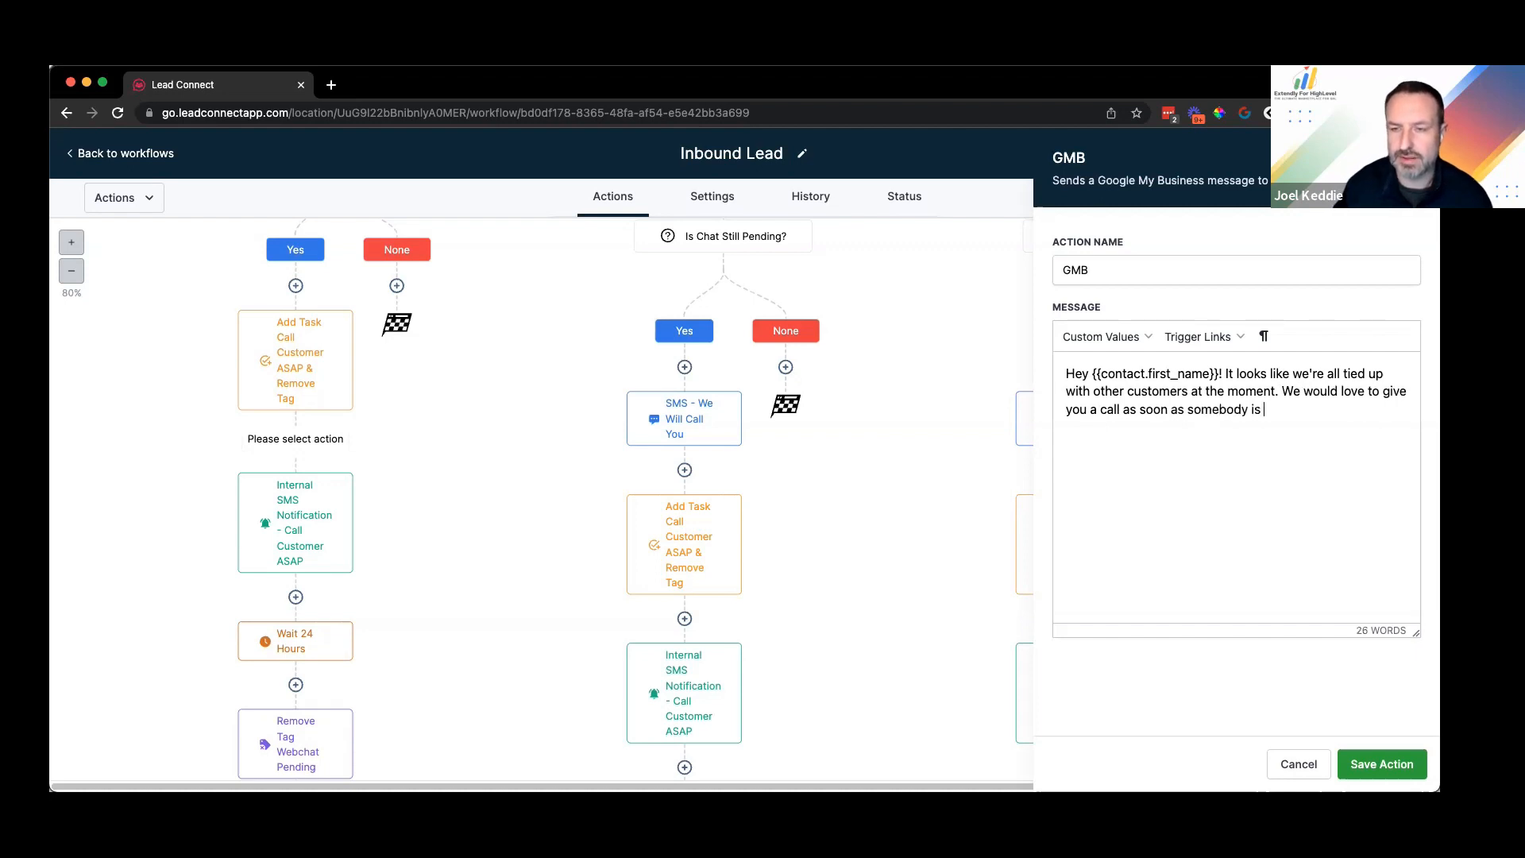
text(available. What is )
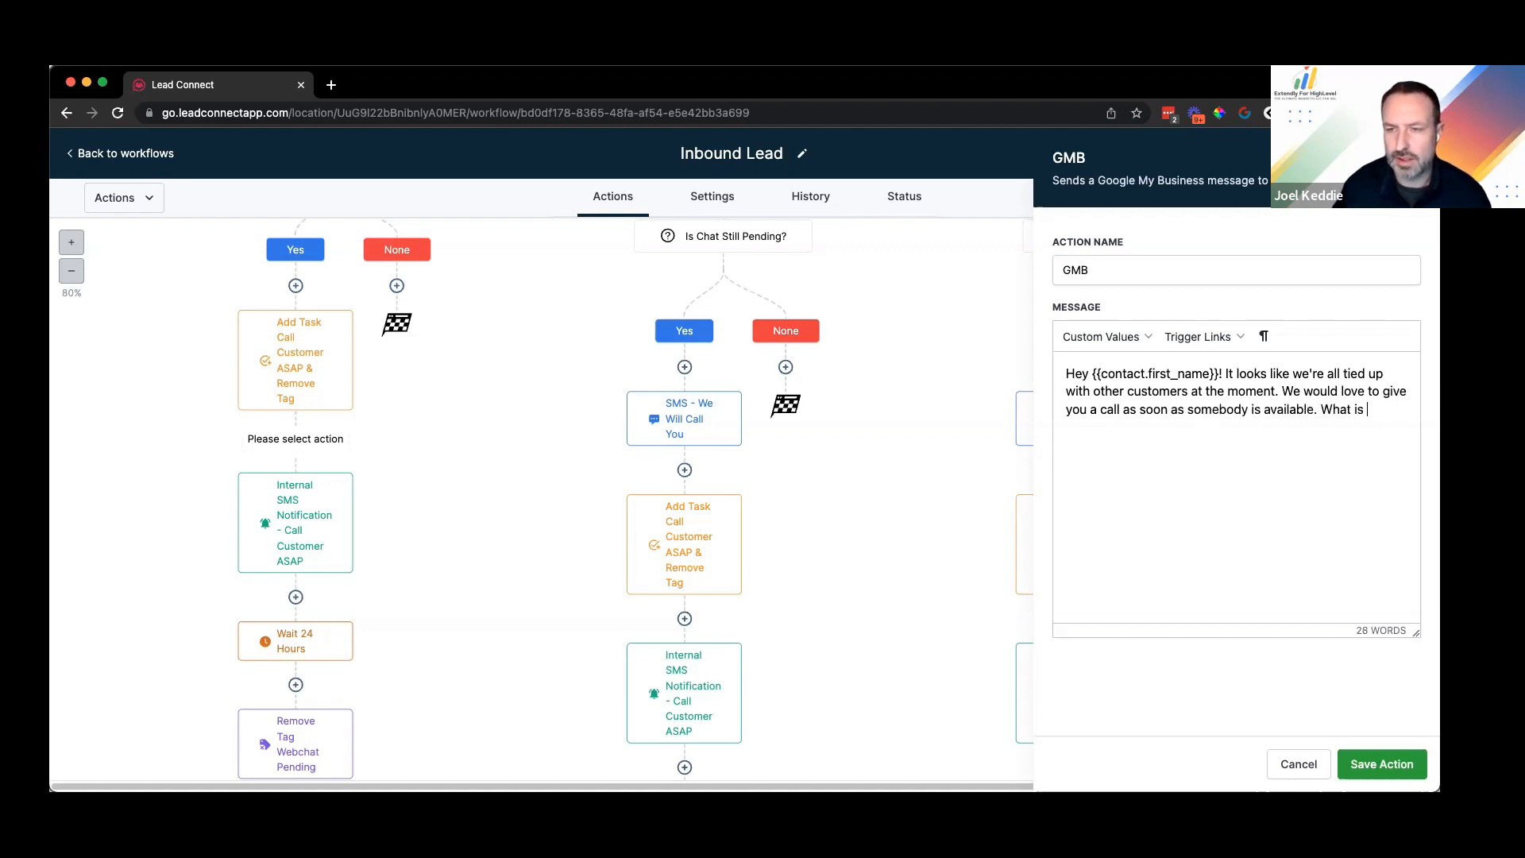
text(the best n)
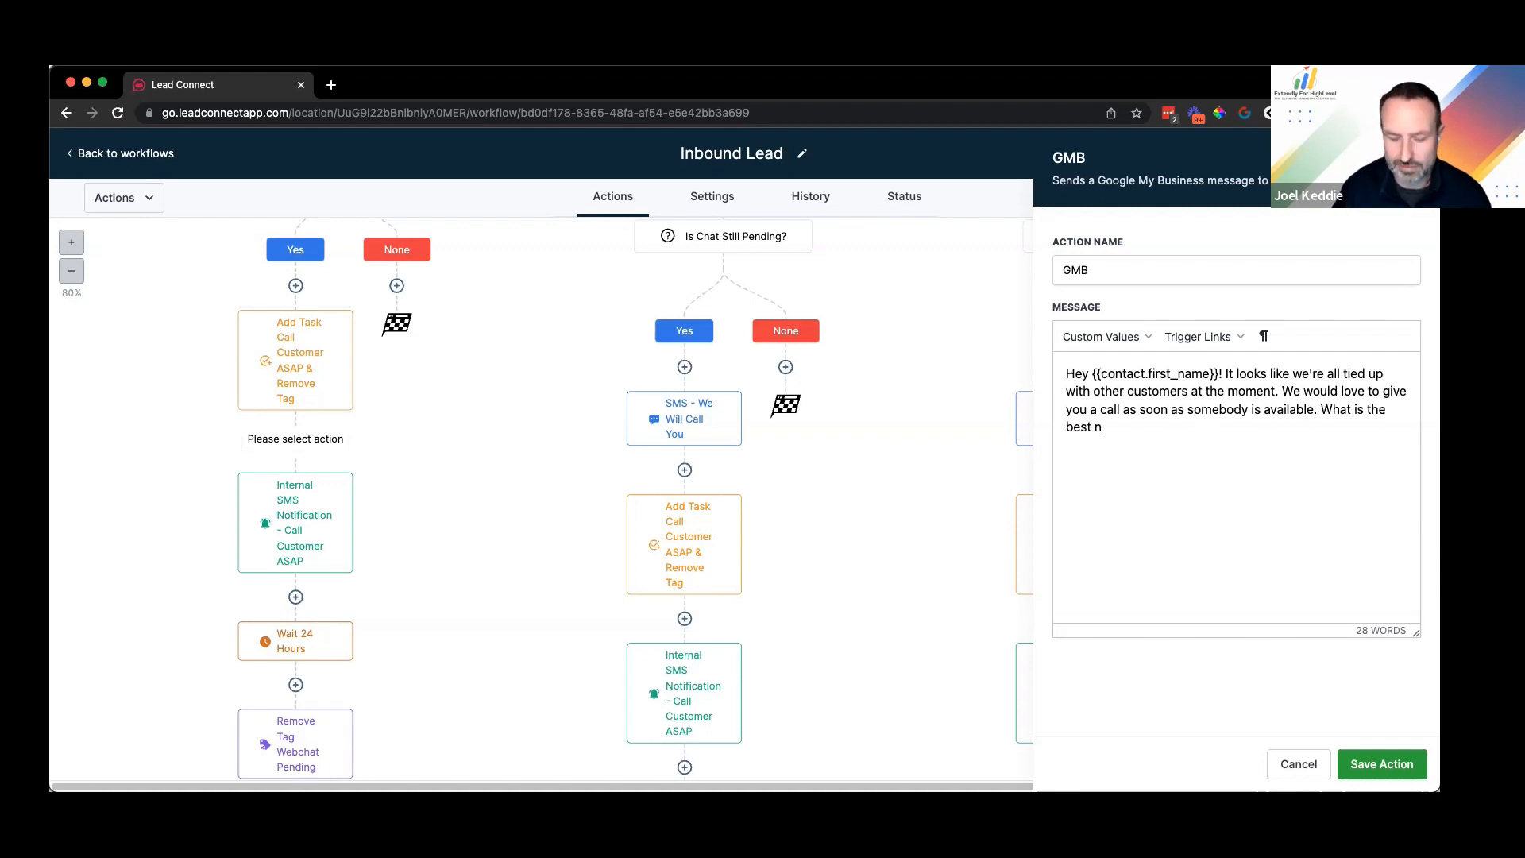
text(umber to reach you at?)
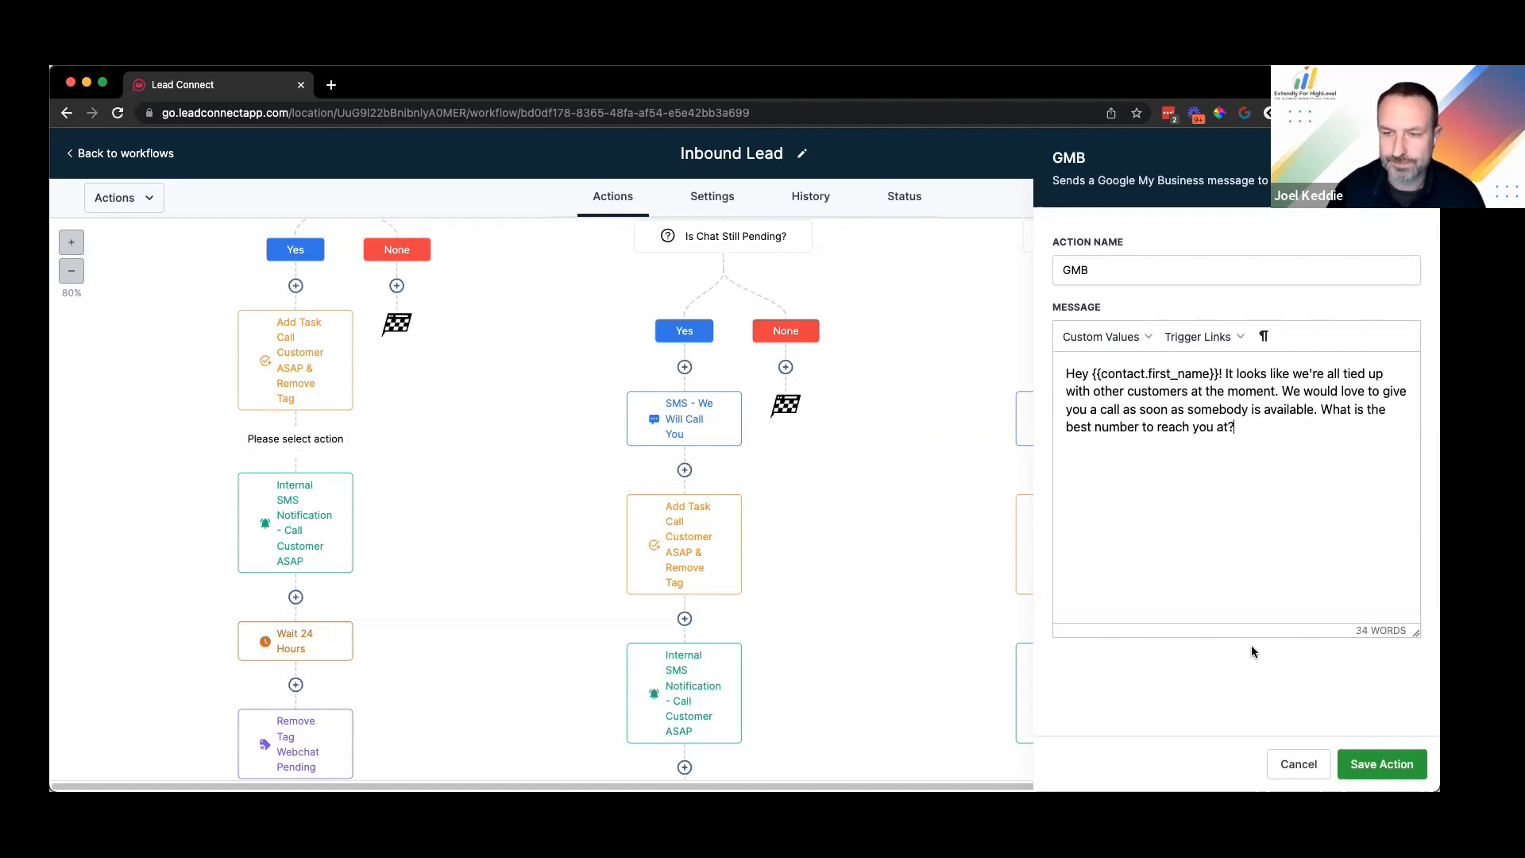
click(1369, 765)
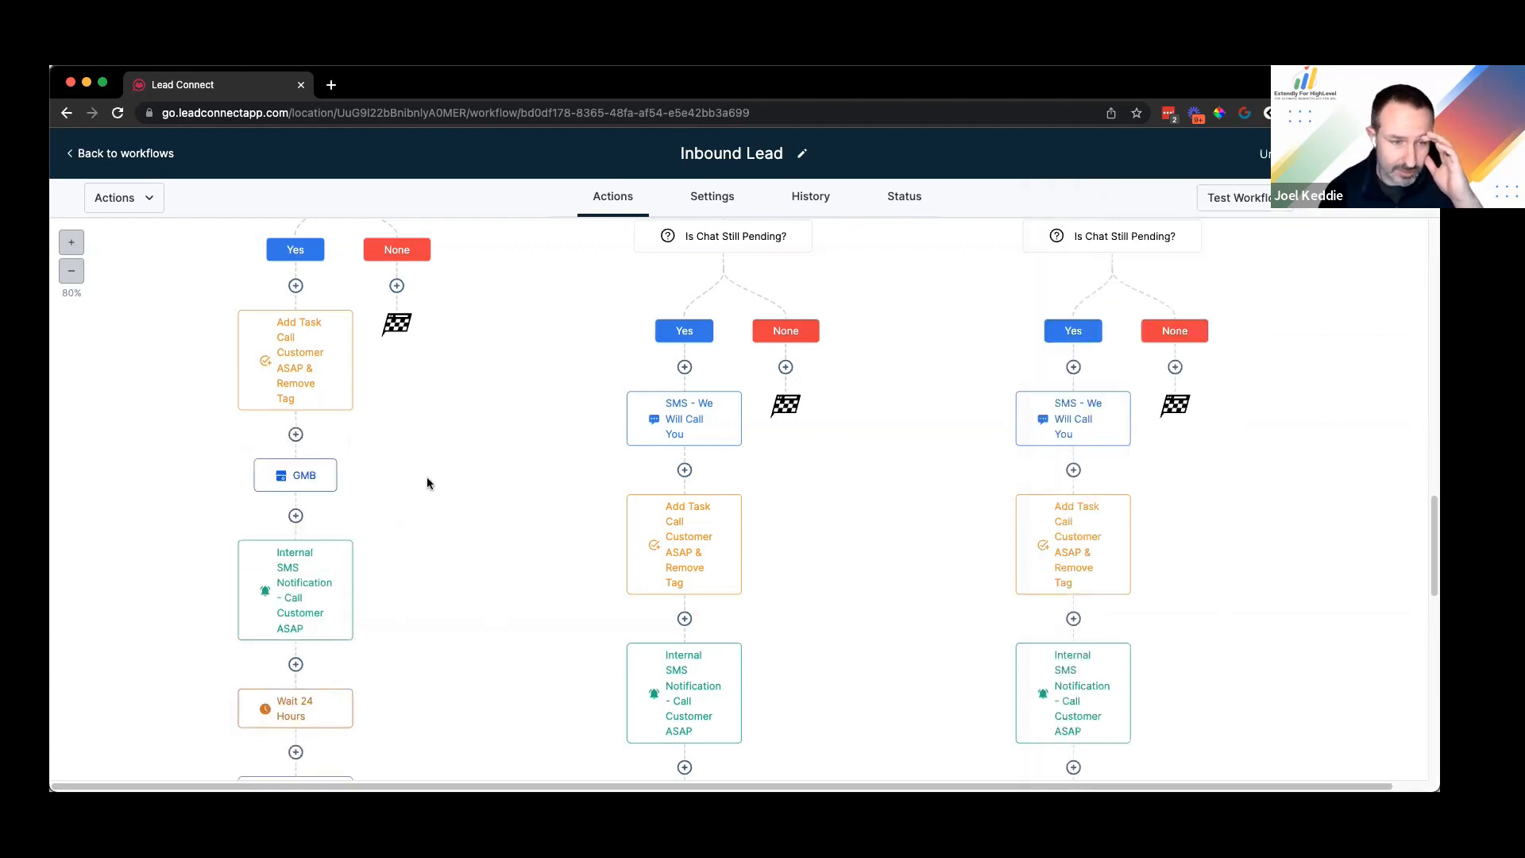
Step: Scroll down to the GMB action, open it, and insert a new step directly below it
scroll(427, 483, down, 1)
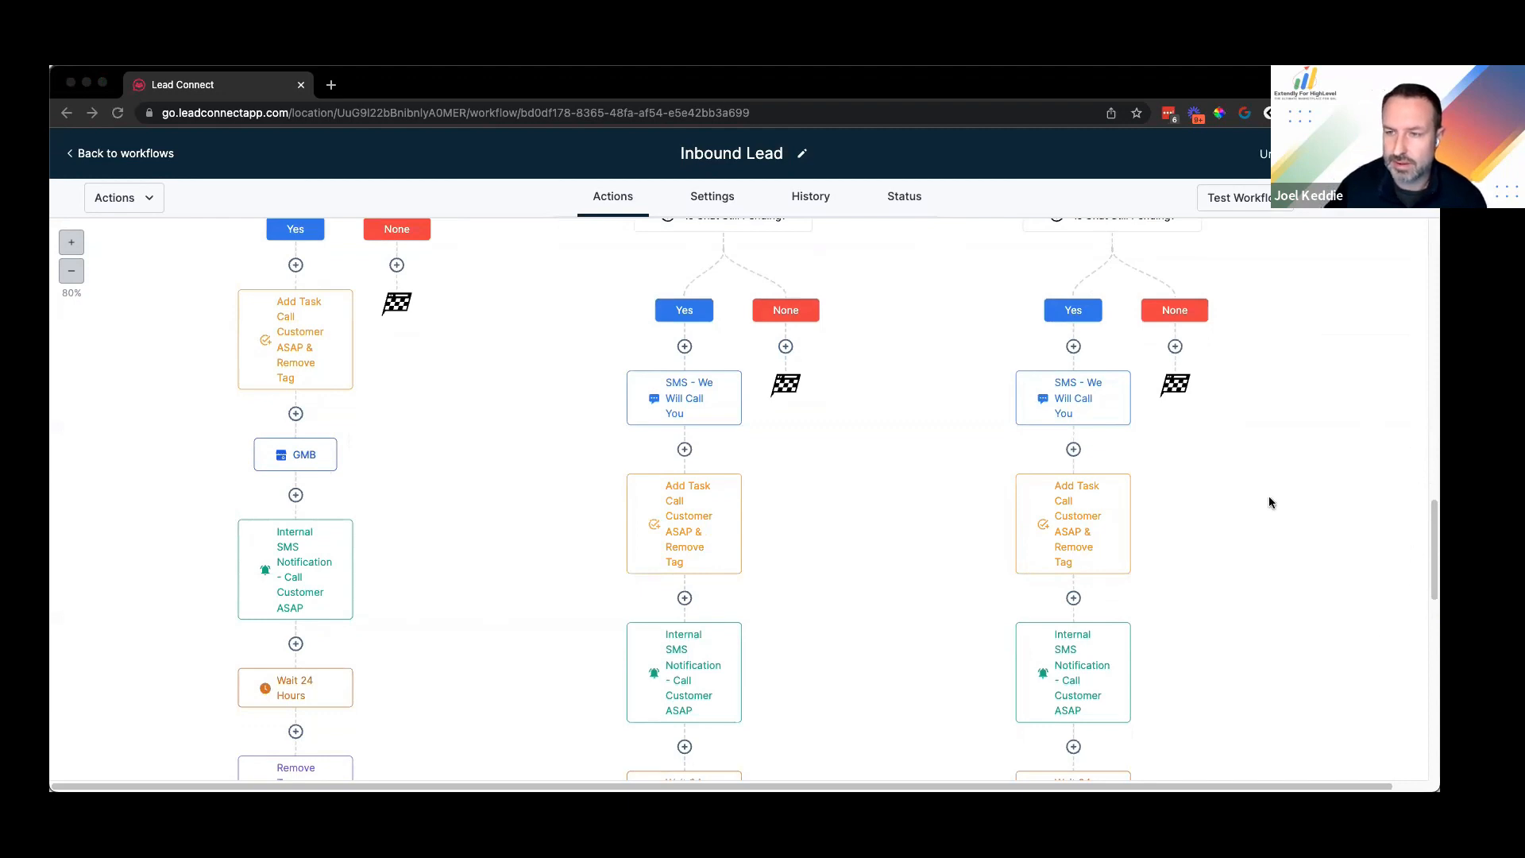
scroll(421, 517, down, 5)
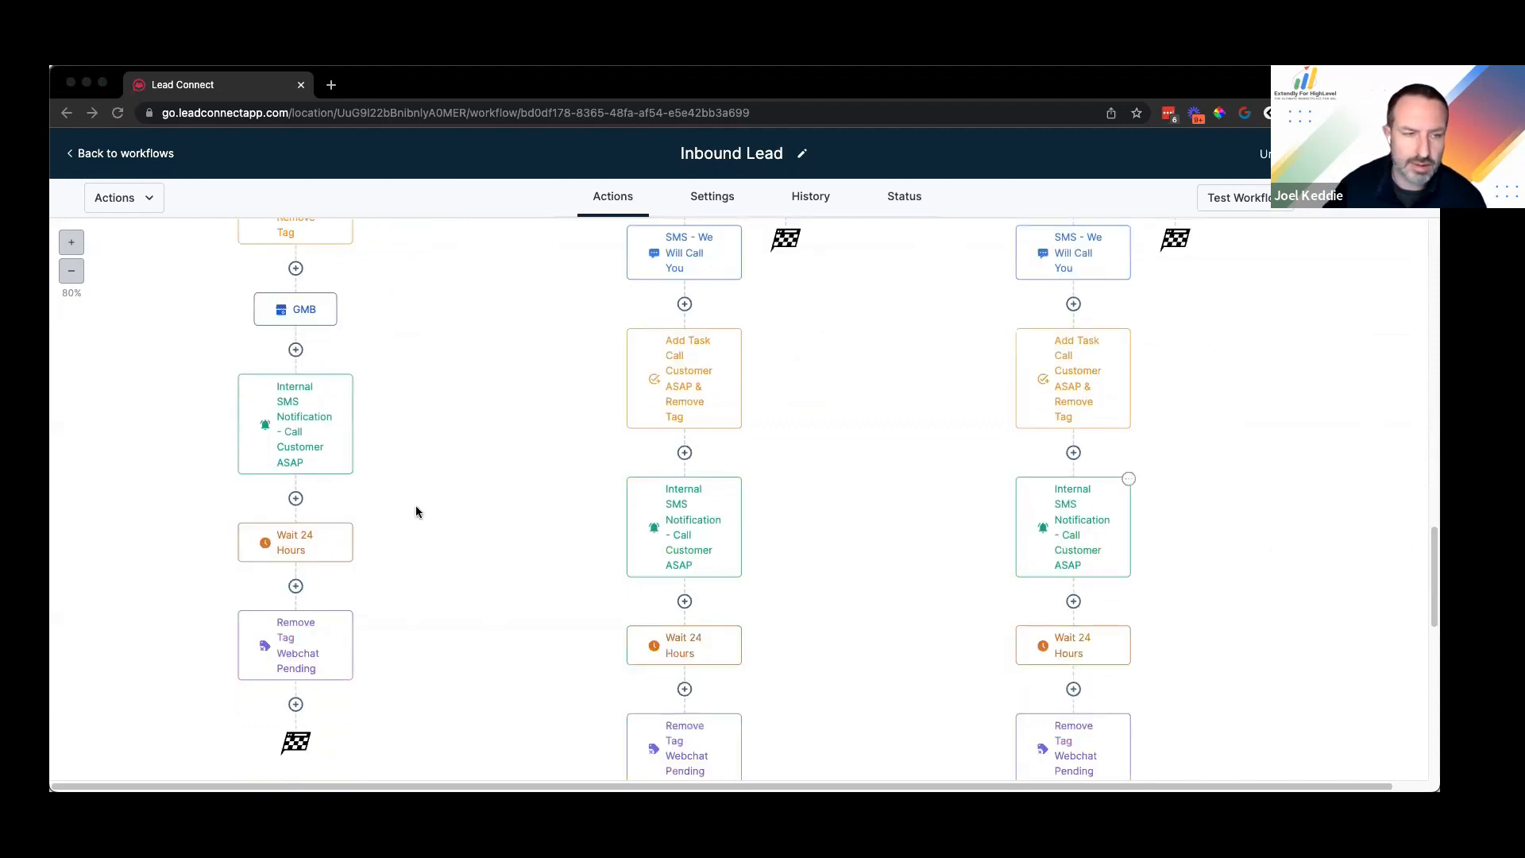
scroll(333, 318, down, 1)
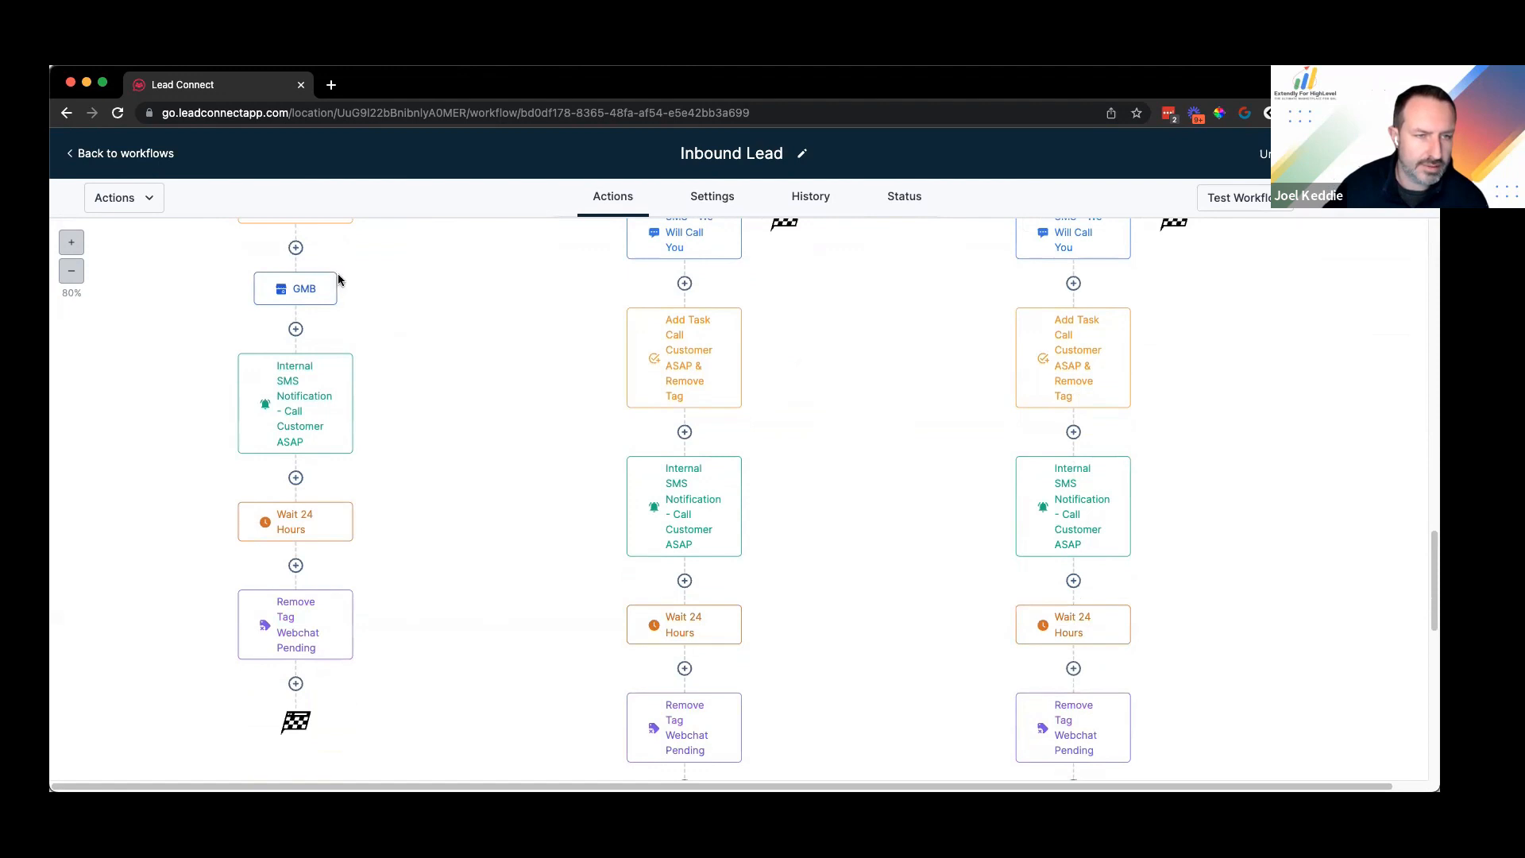
click(334, 288)
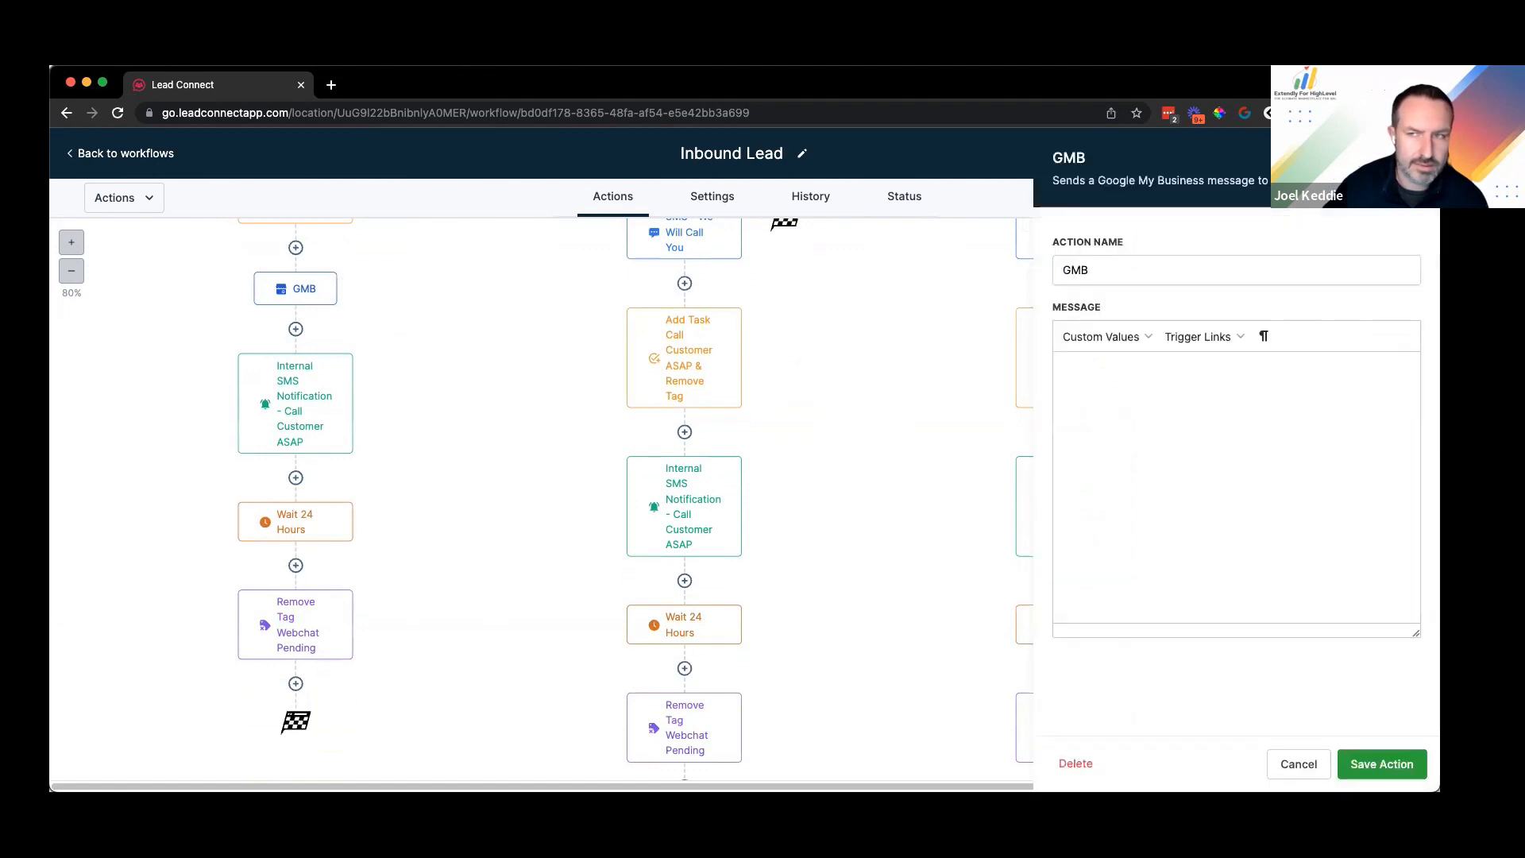
click(374, 310)
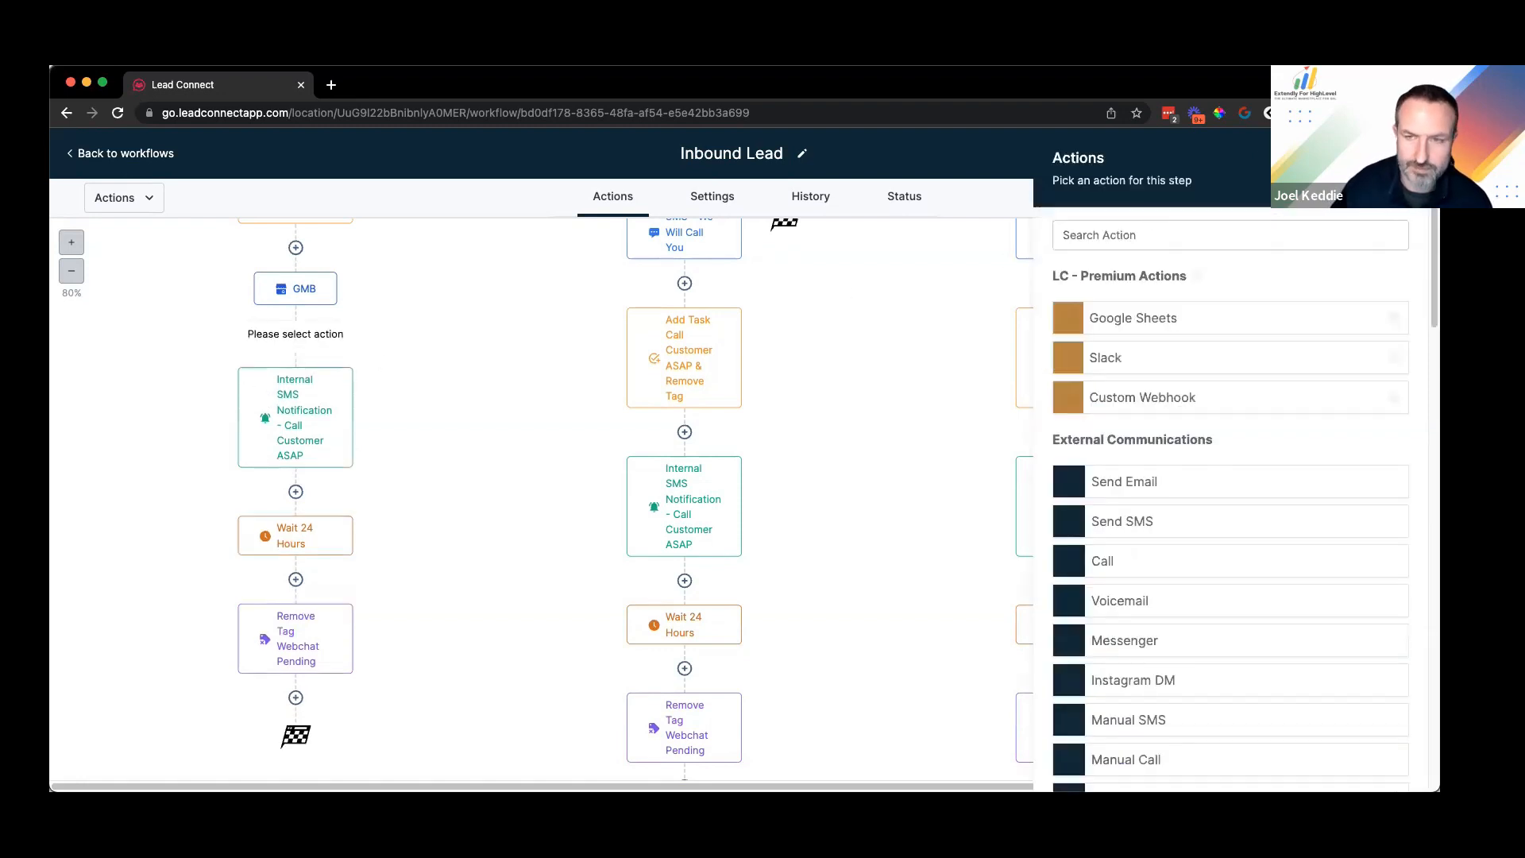
Step: Add a Wait step that waits for a Contact Reply to the GMB message, and save it
text(wait)
click(1138, 303)
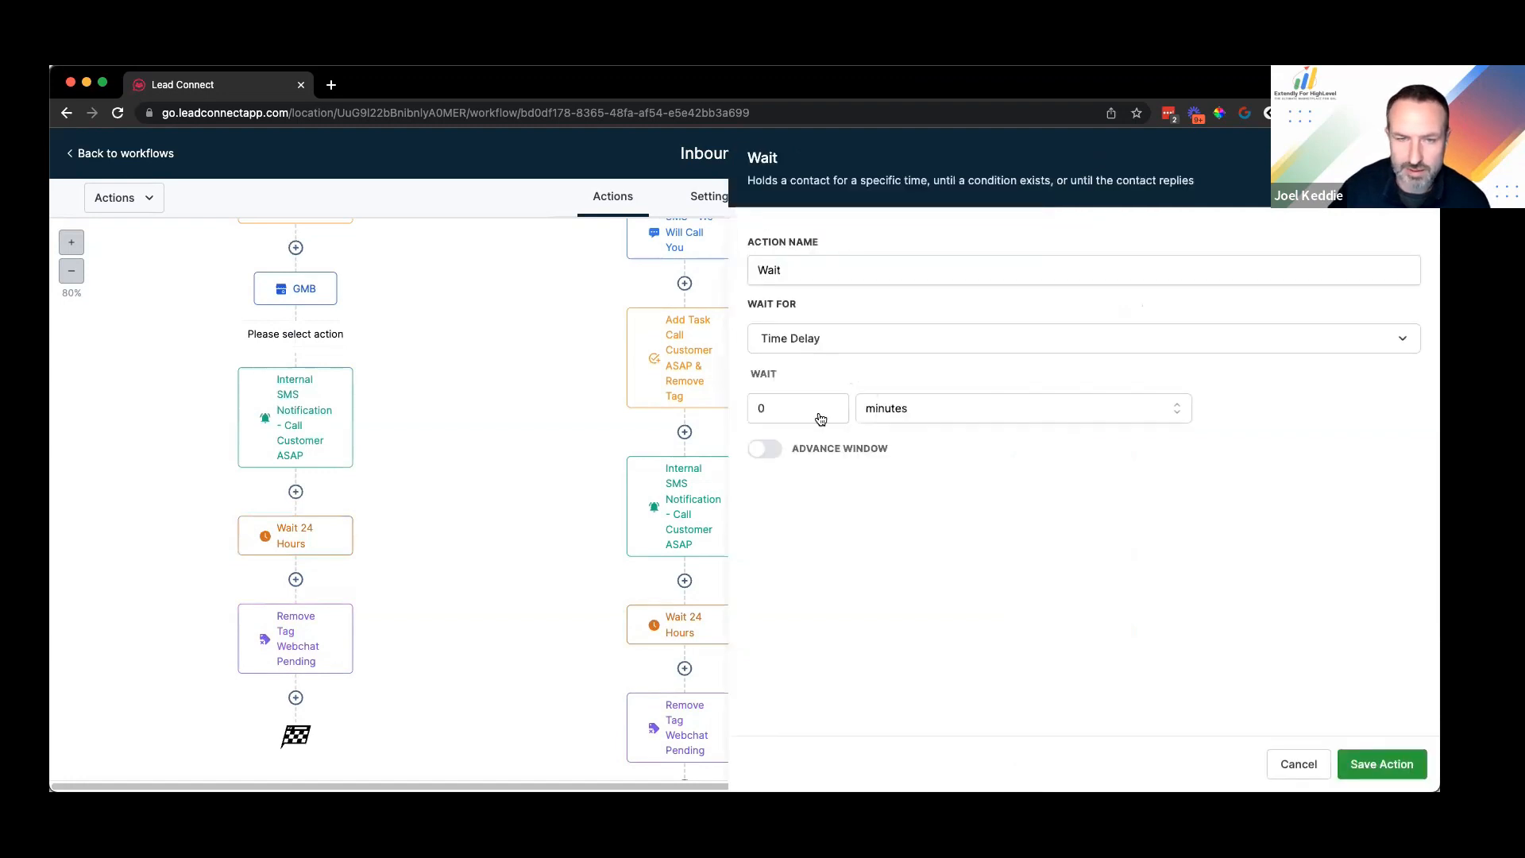
click(821, 338)
scroll(850, 552, down, 2)
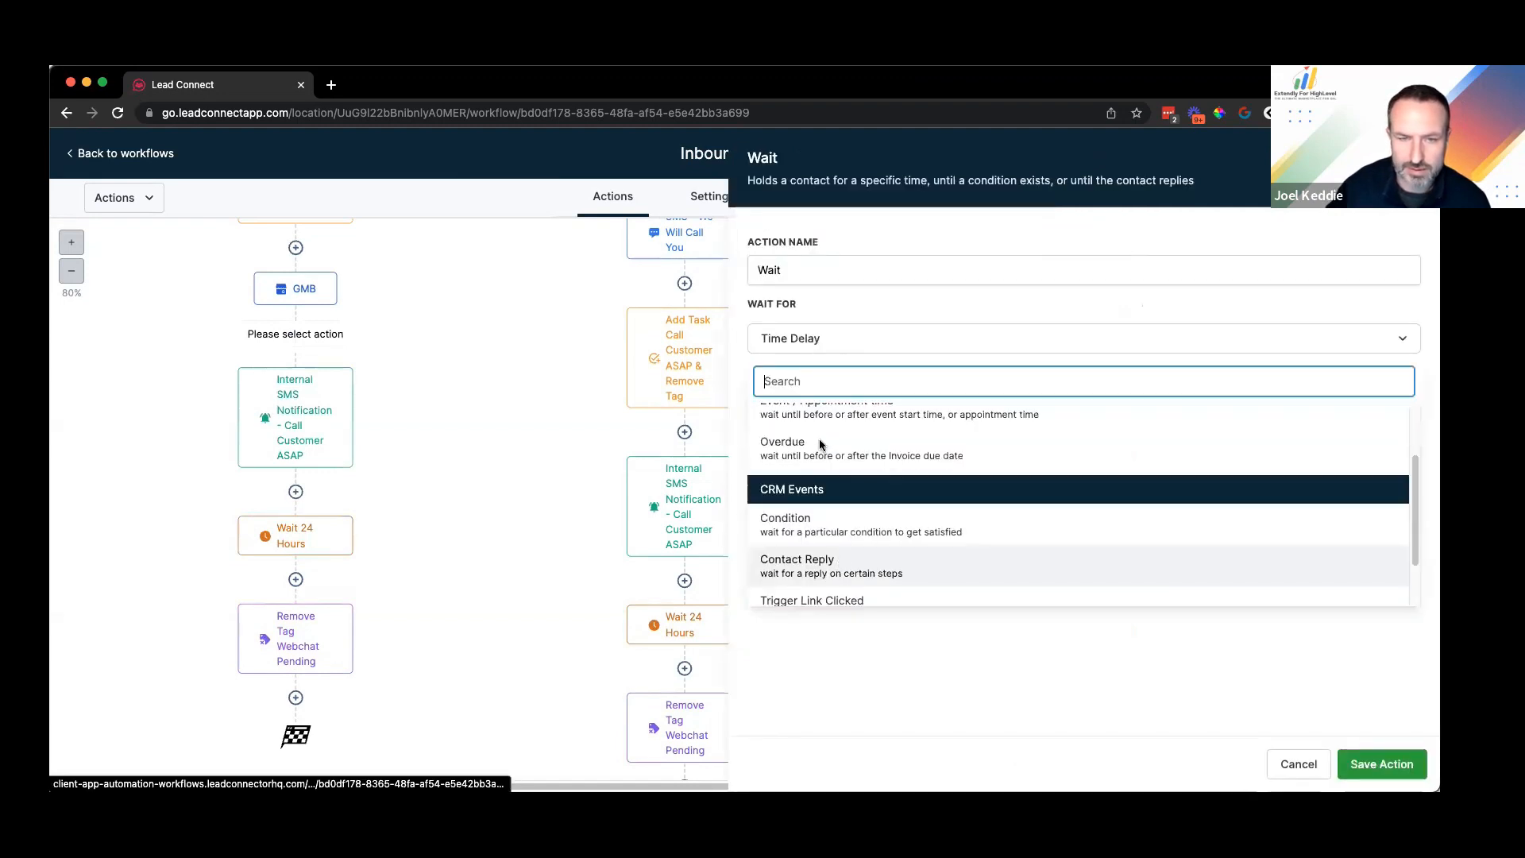
click(827, 565)
click(804, 417)
click(803, 503)
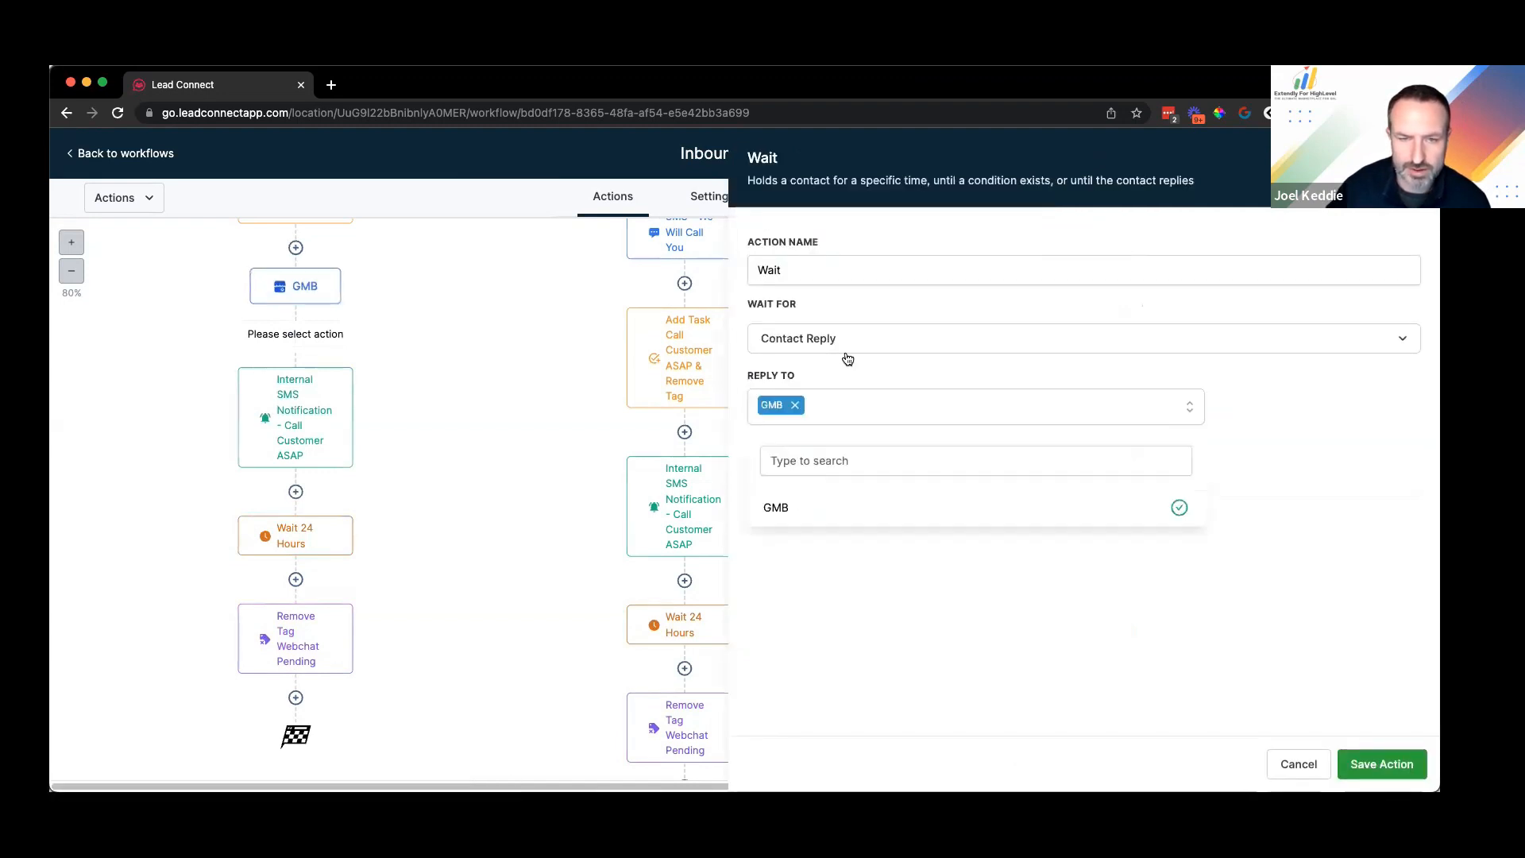
click(1380, 762)
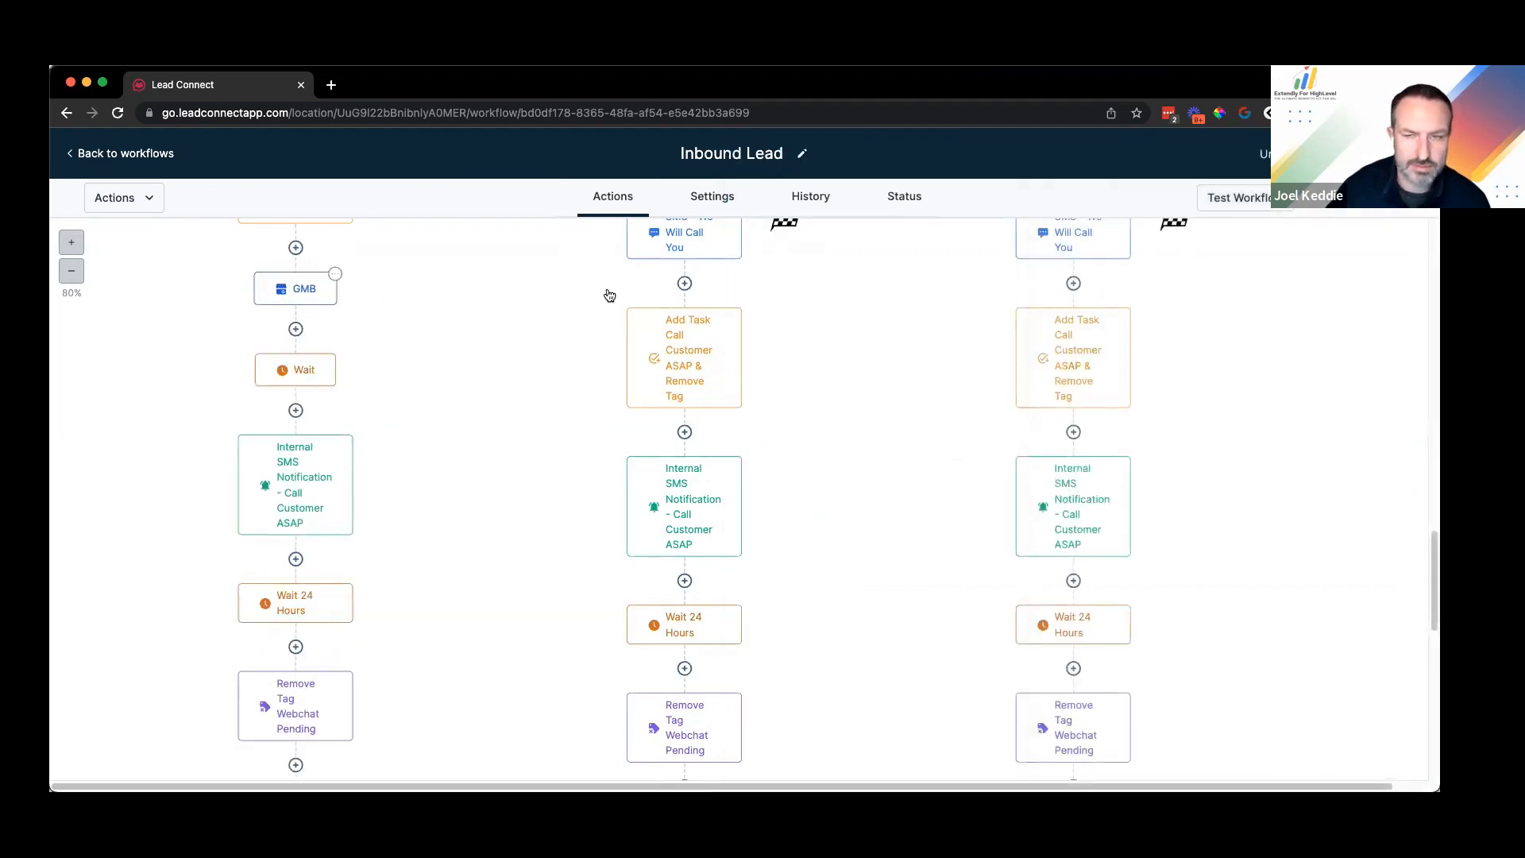
Step: Rename the GMB action to 'GMB - Ask For Phone' and save it
scroll(631, 447, up, 3)
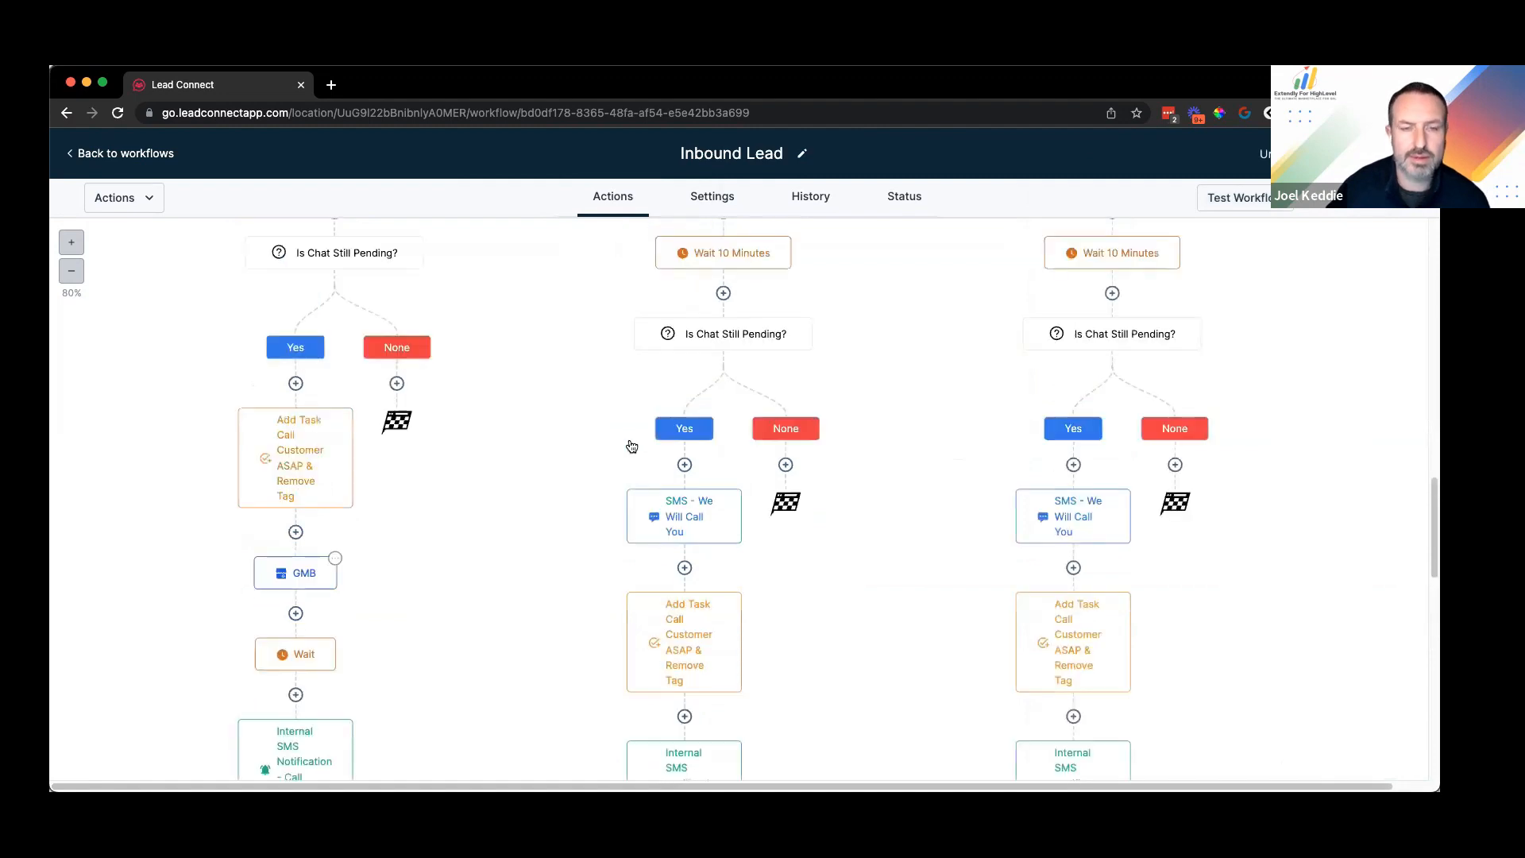
click(307, 575)
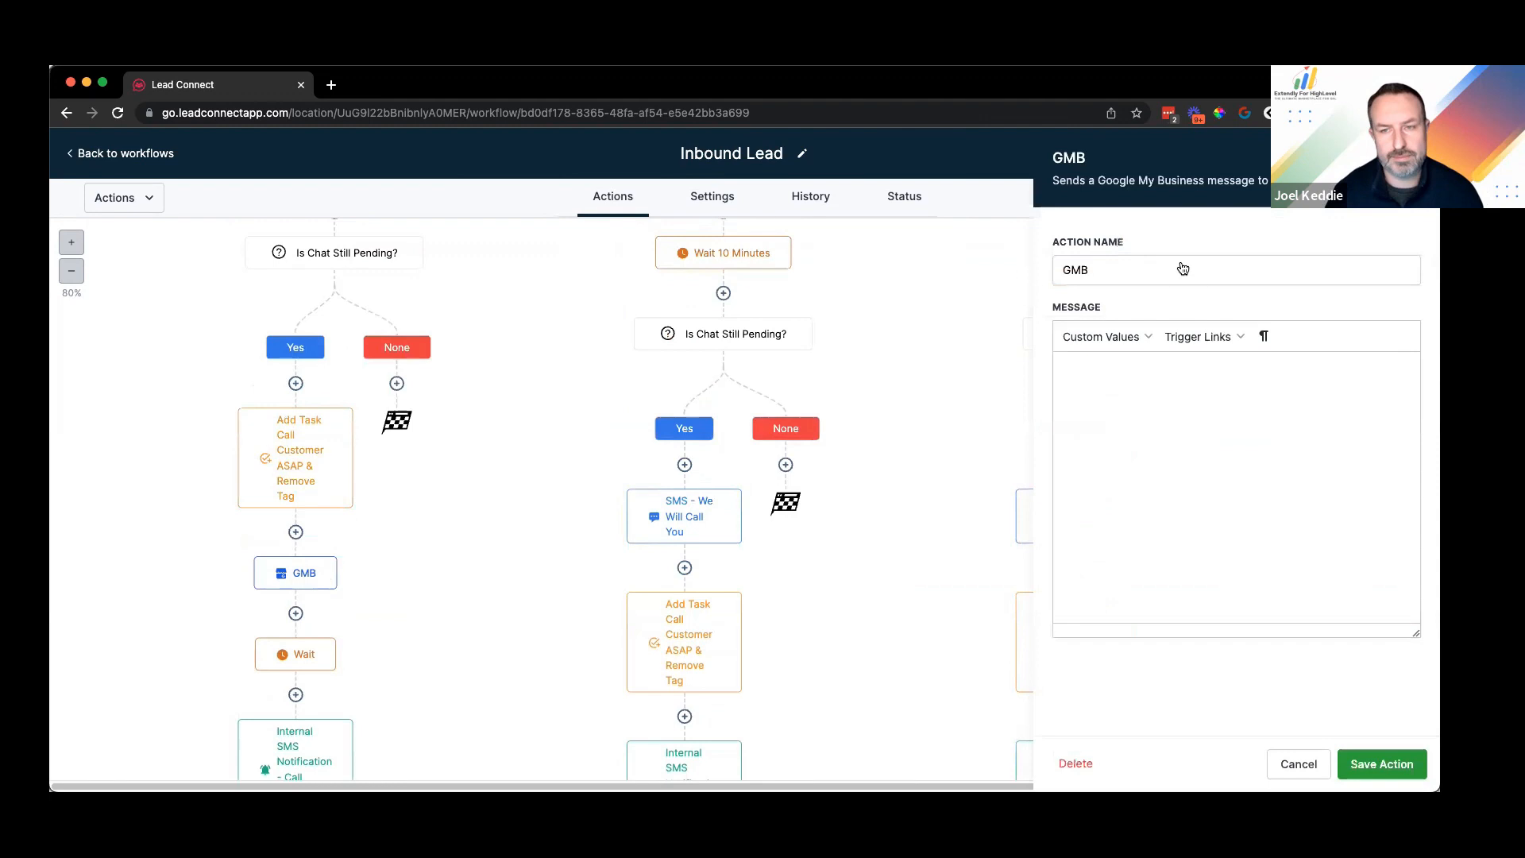
text(- Ask For Phone)
click(1390, 764)
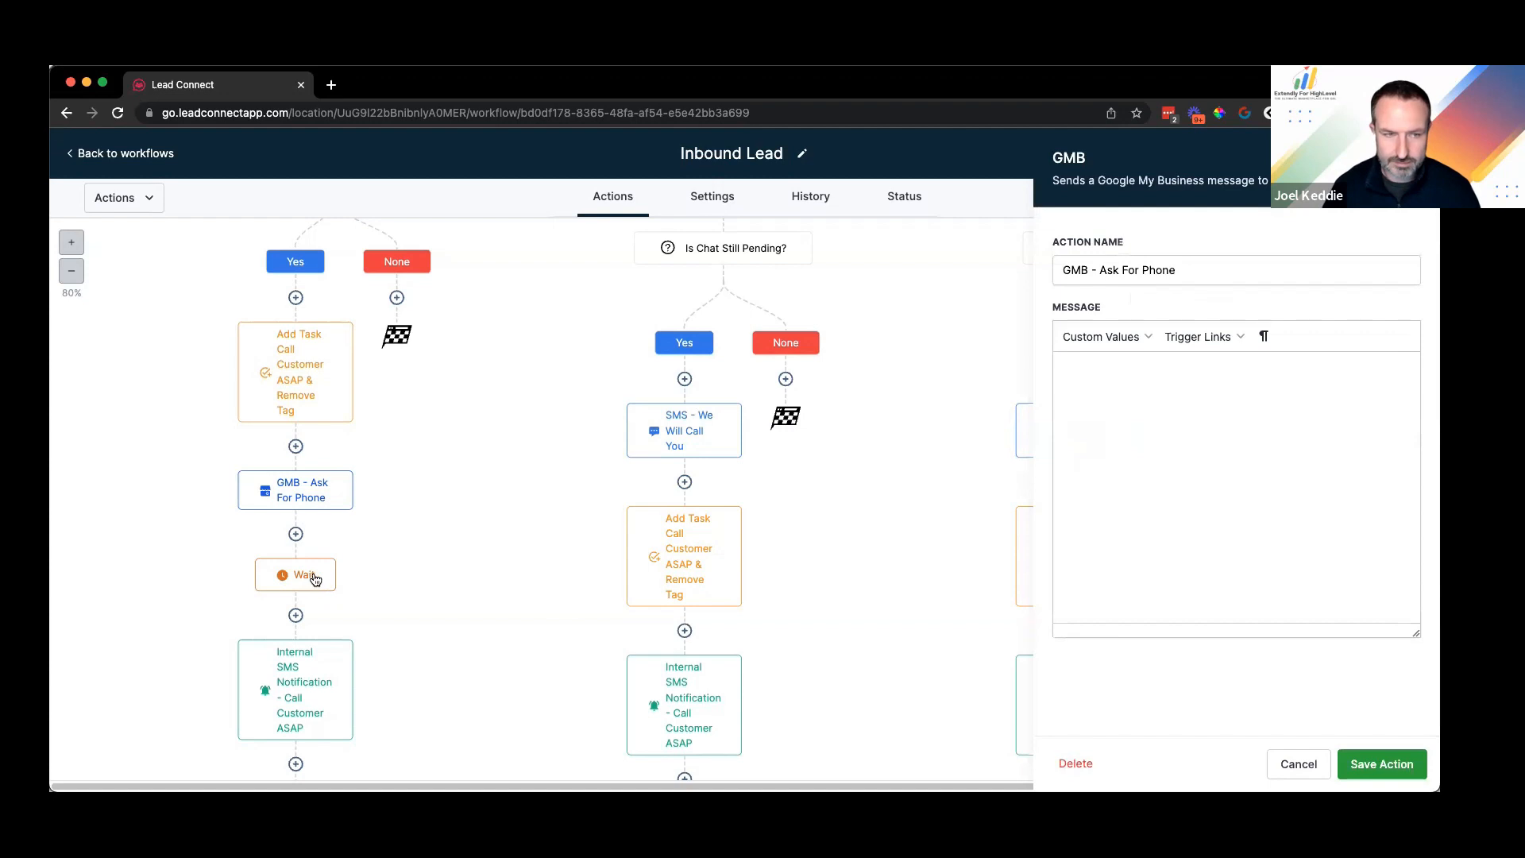
Step: Rename the wait step to 'Wait For Reply' and save it
mouse_move(317, 578)
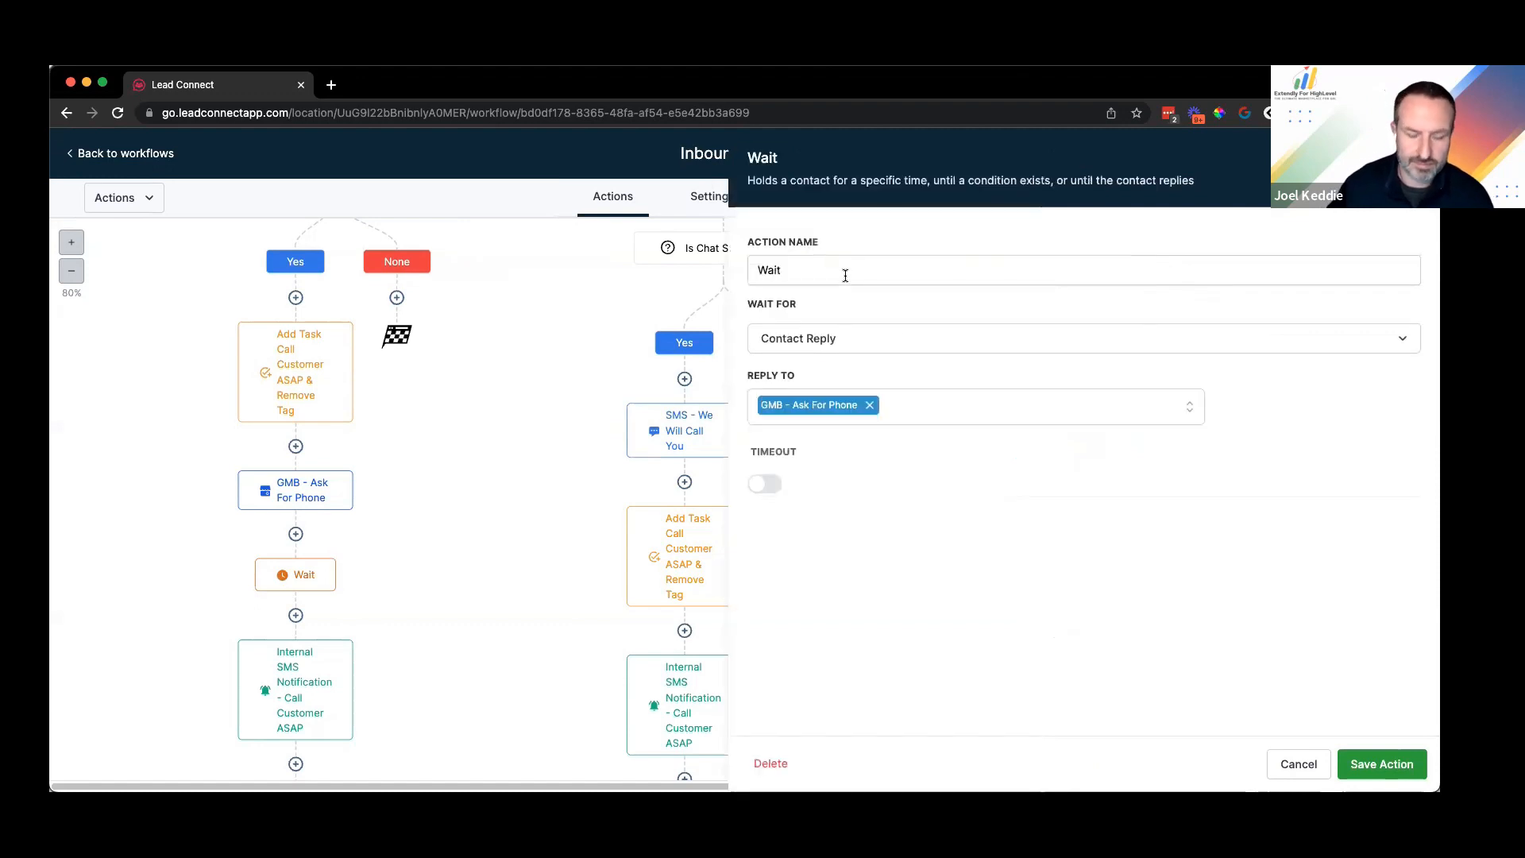
click(846, 276)
text(For Reply)
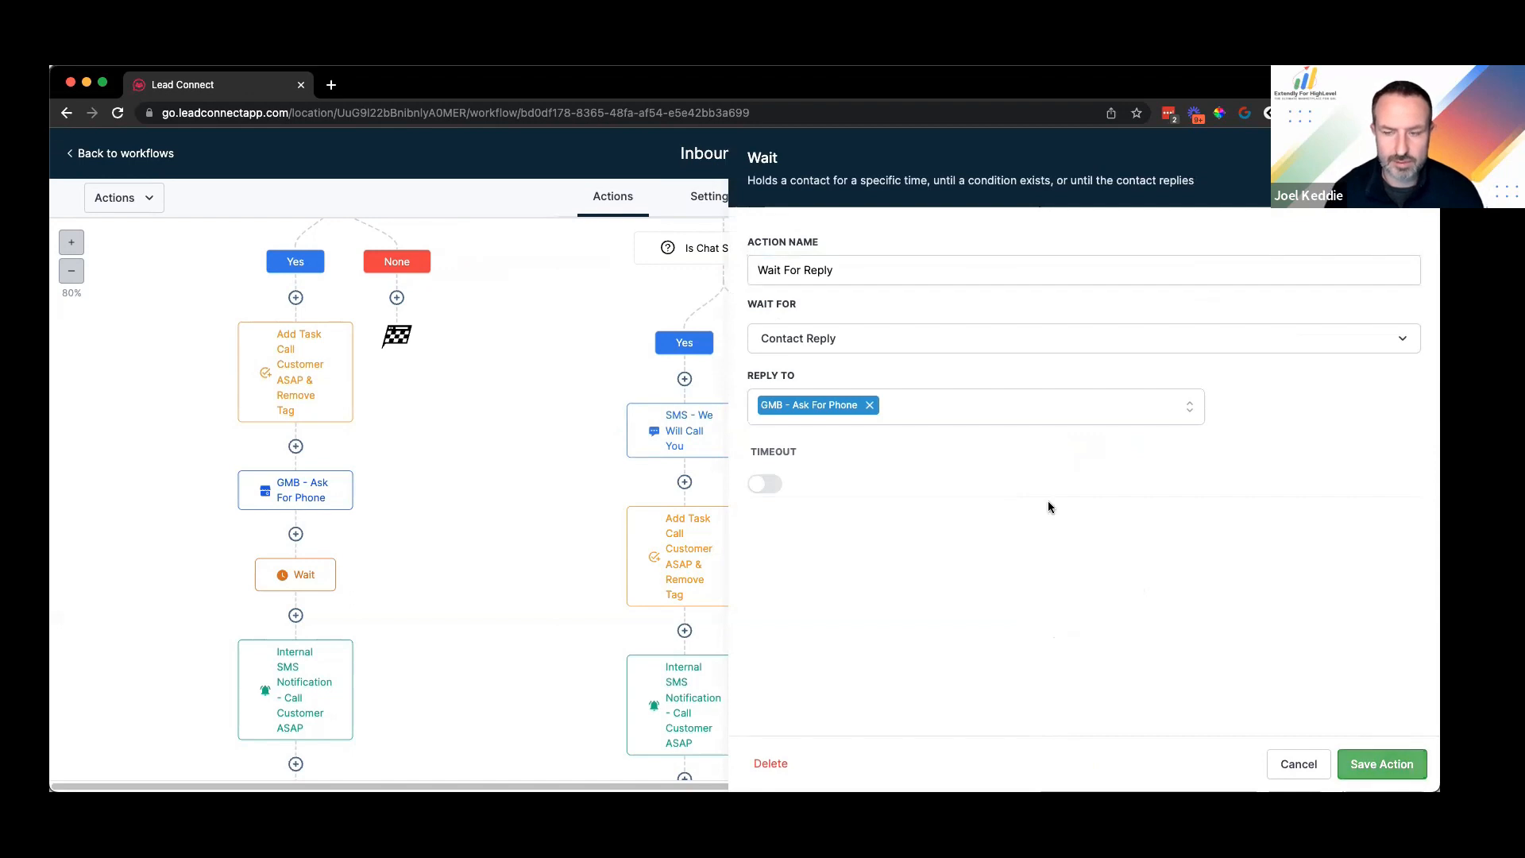
click(395, 537)
scroll(415, 535, down, 3)
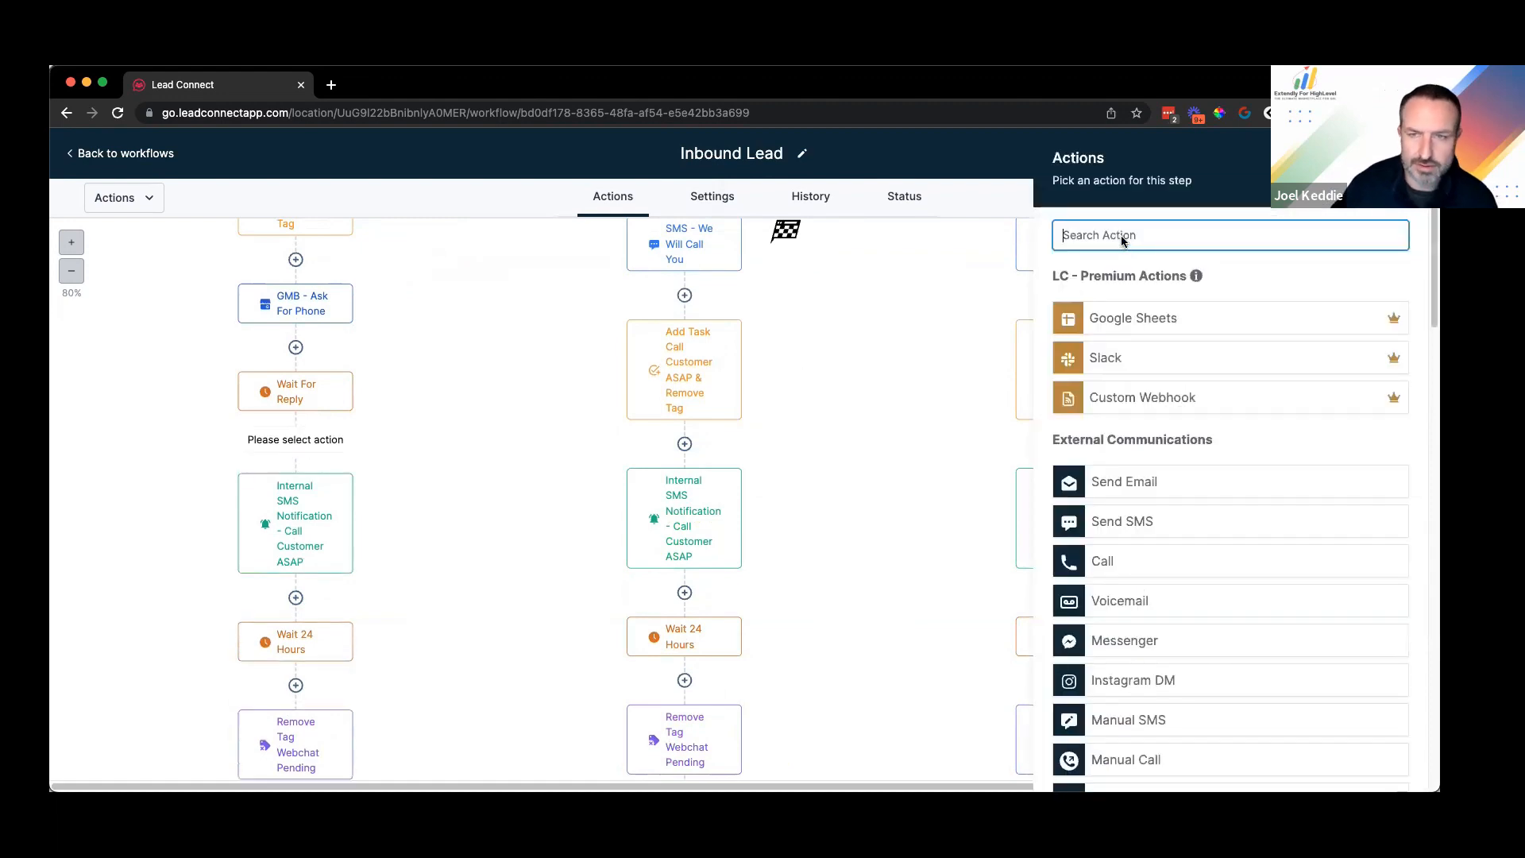
Step: Add an Update Contact Field step with Phone as the field to update
text(contact)
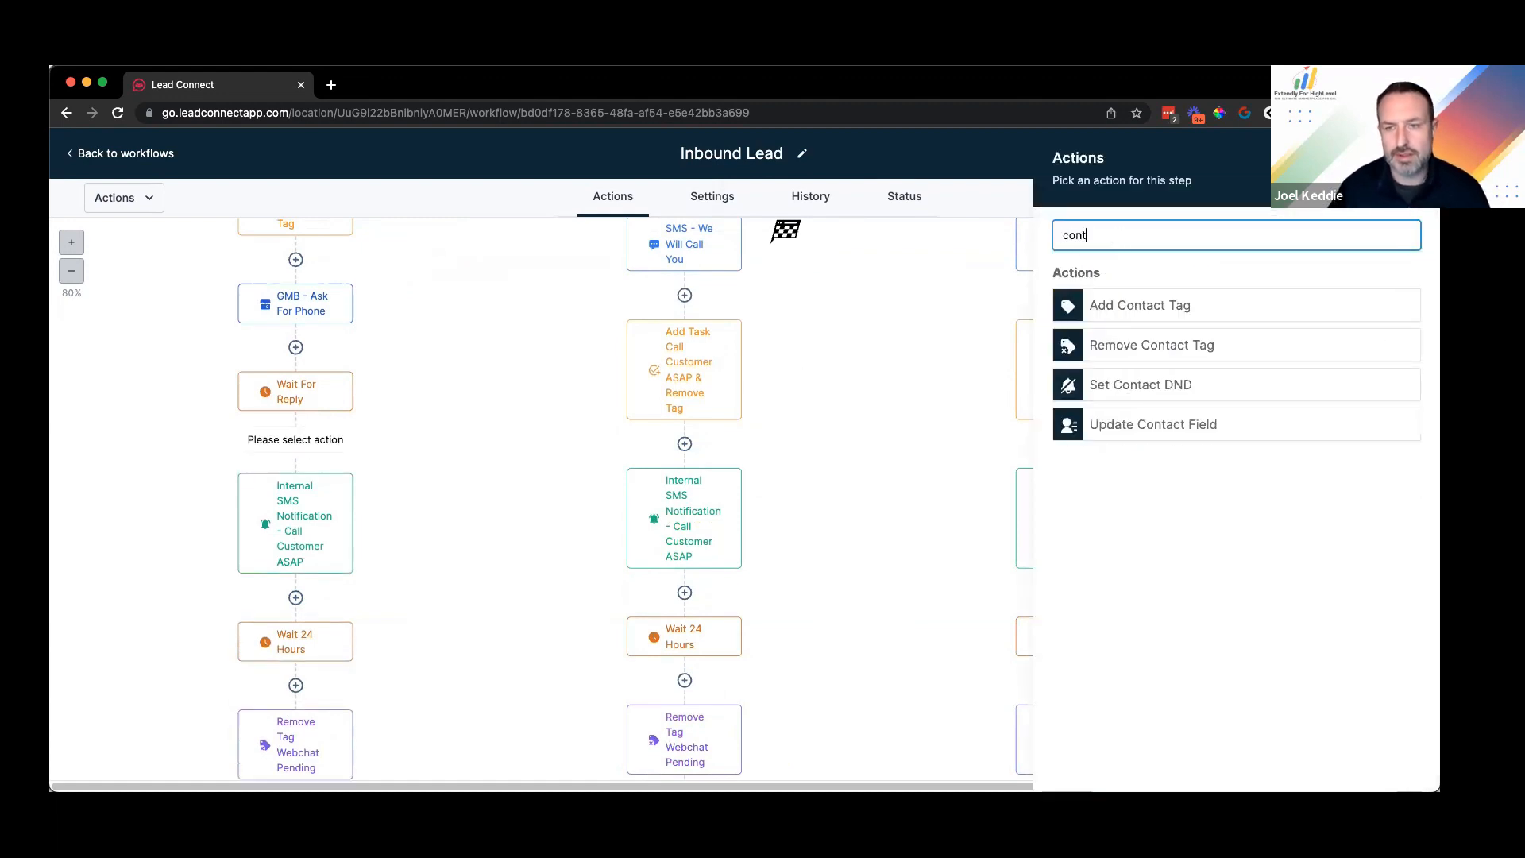
click(1199, 421)
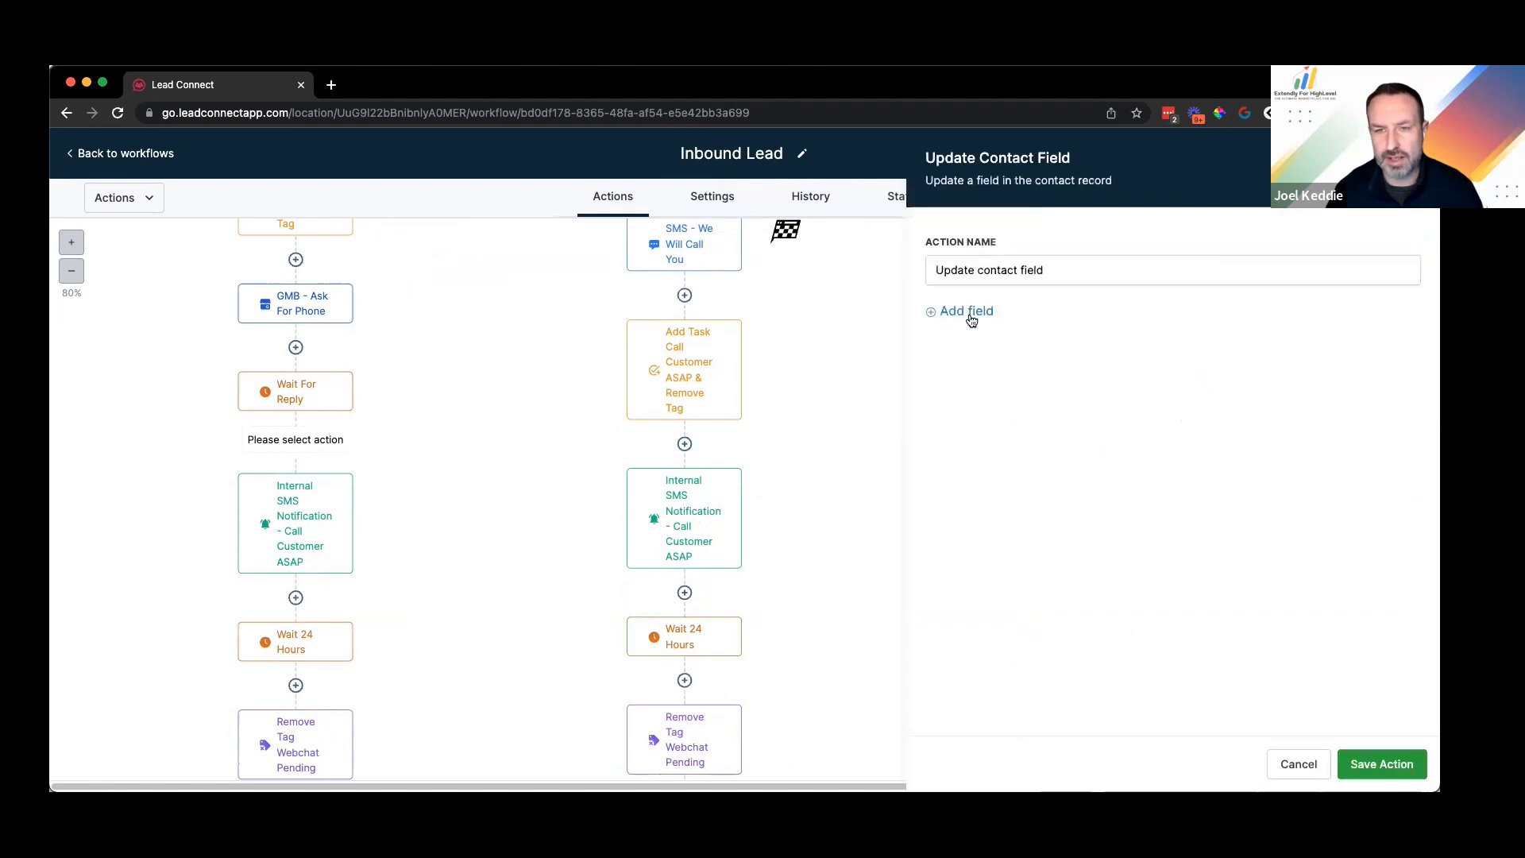
click(967, 310)
click(1003, 349)
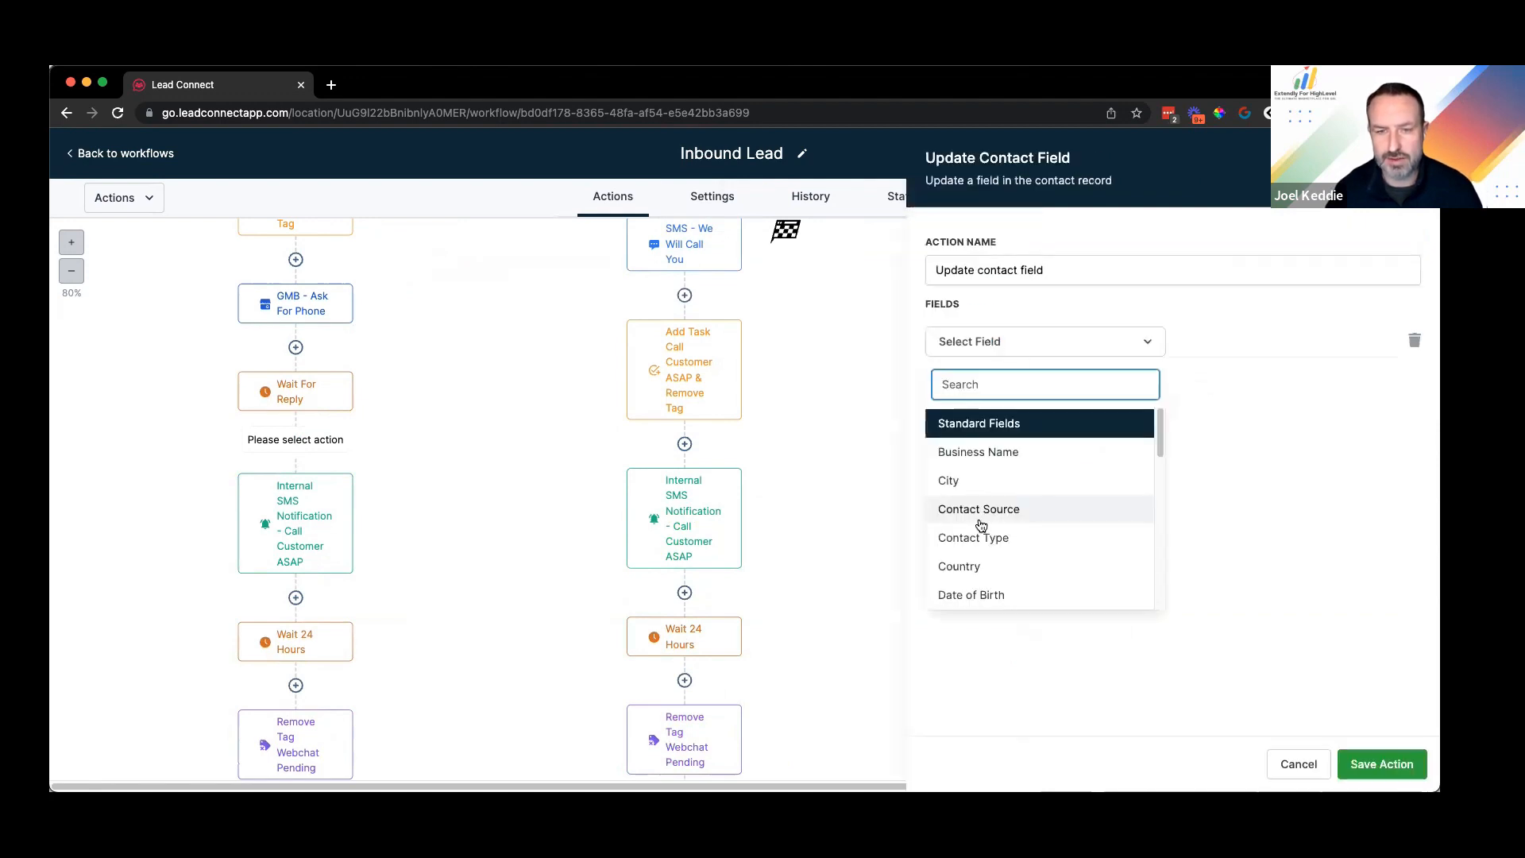
scroll(1003, 562, down, 2)
scroll(998, 562, down, 3)
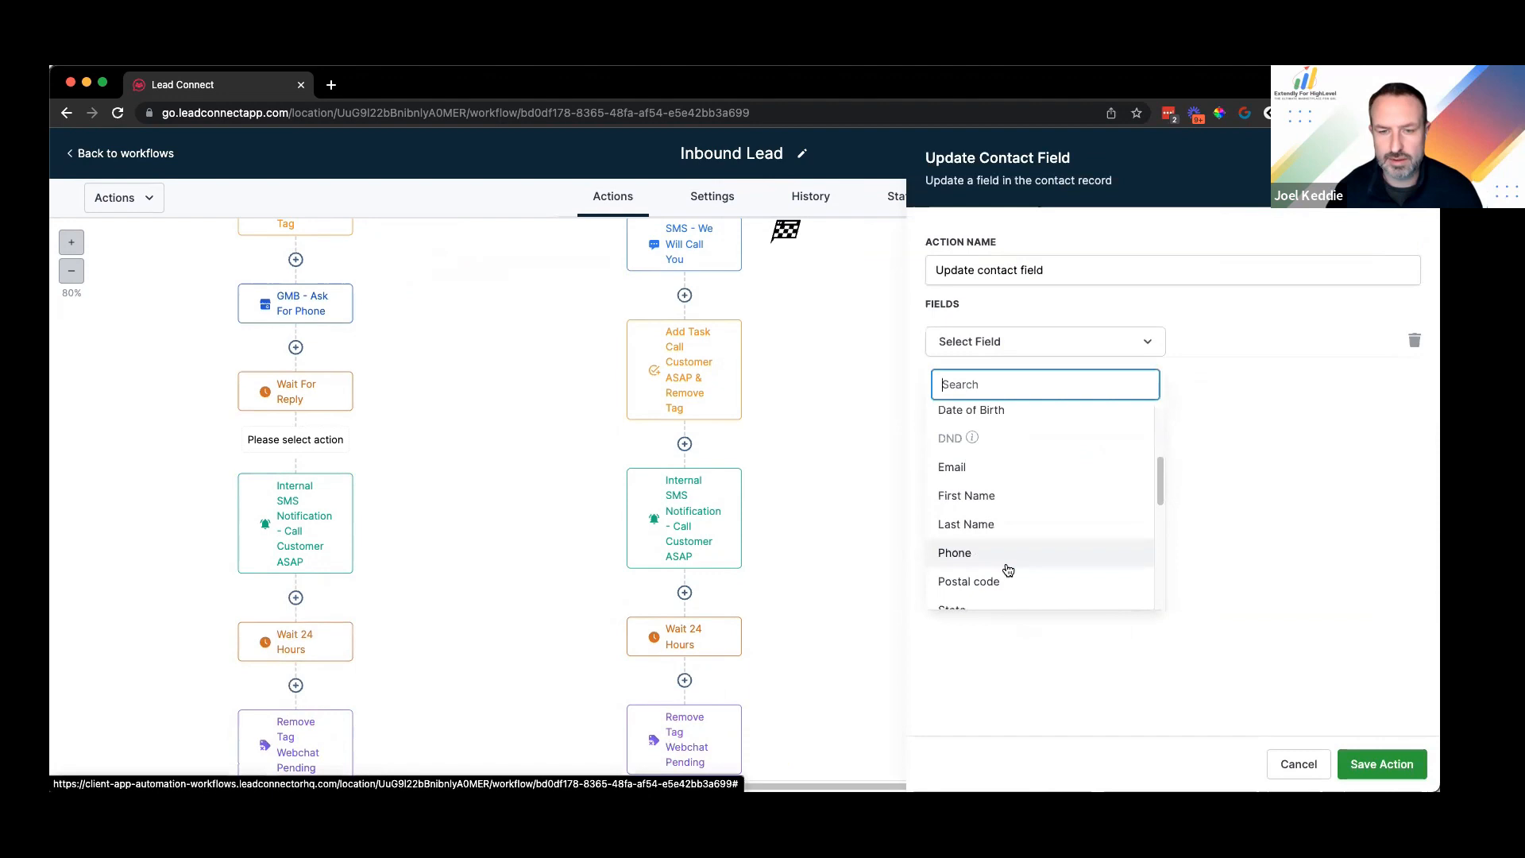
click(977, 550)
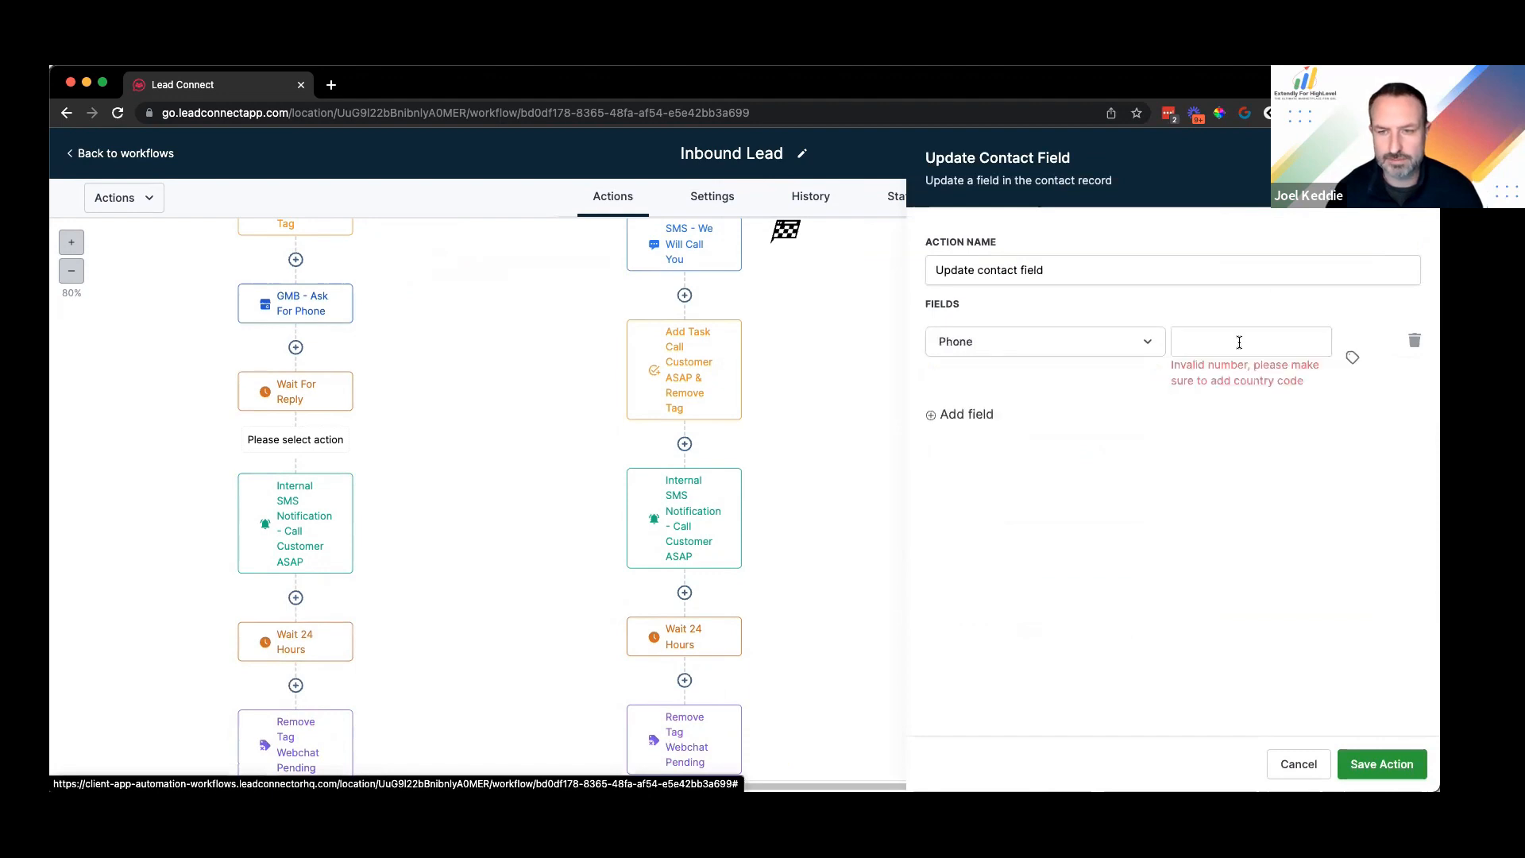
Step: Set the Phone value to the Message Body custom value {{message.body}} and save the step
click(1353, 360)
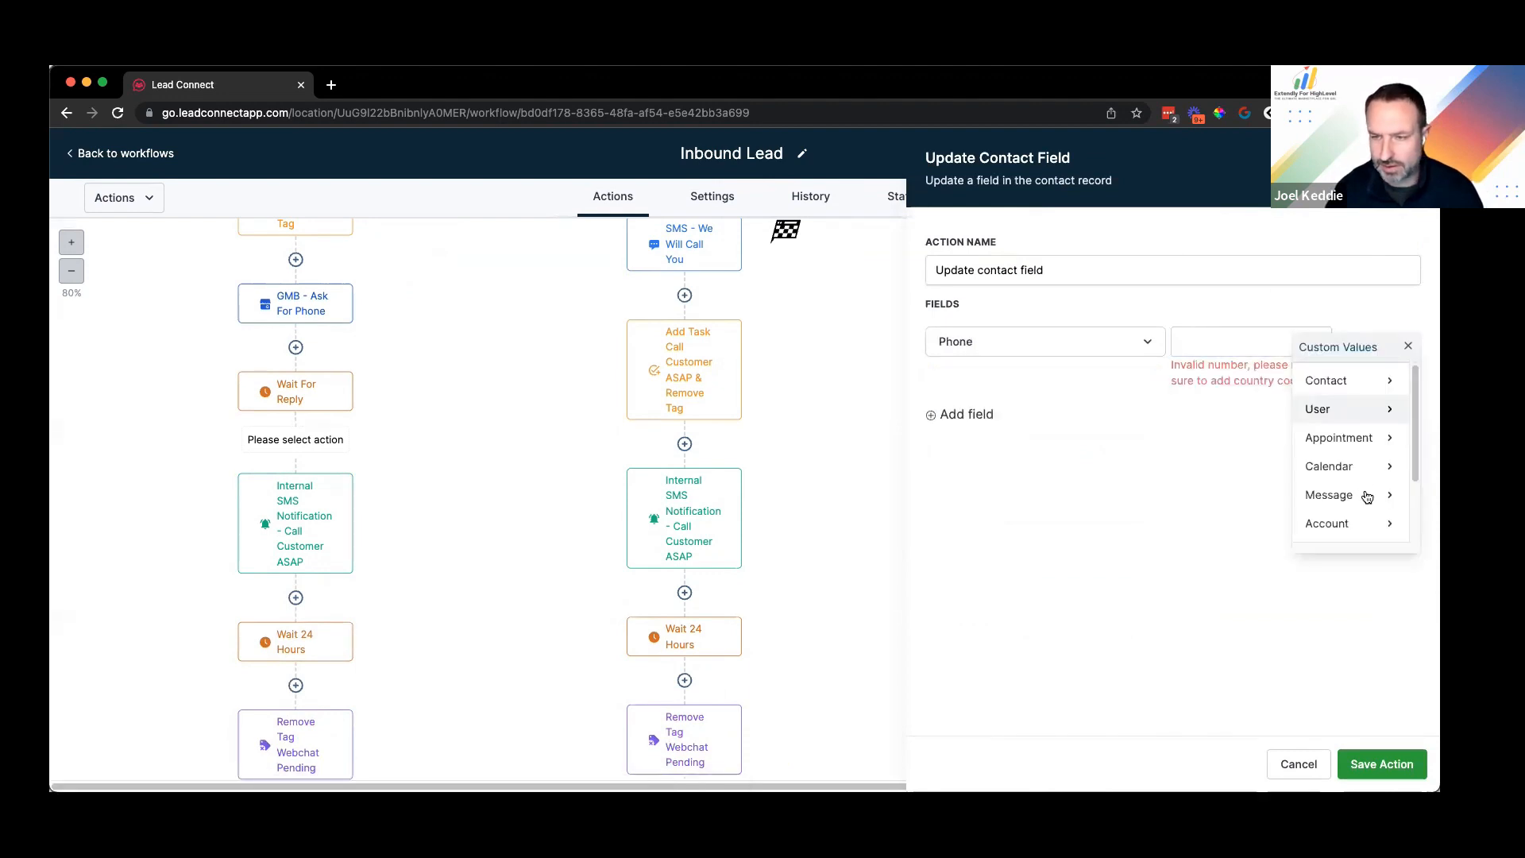
click(1363, 496)
click(1342, 382)
click(1279, 358)
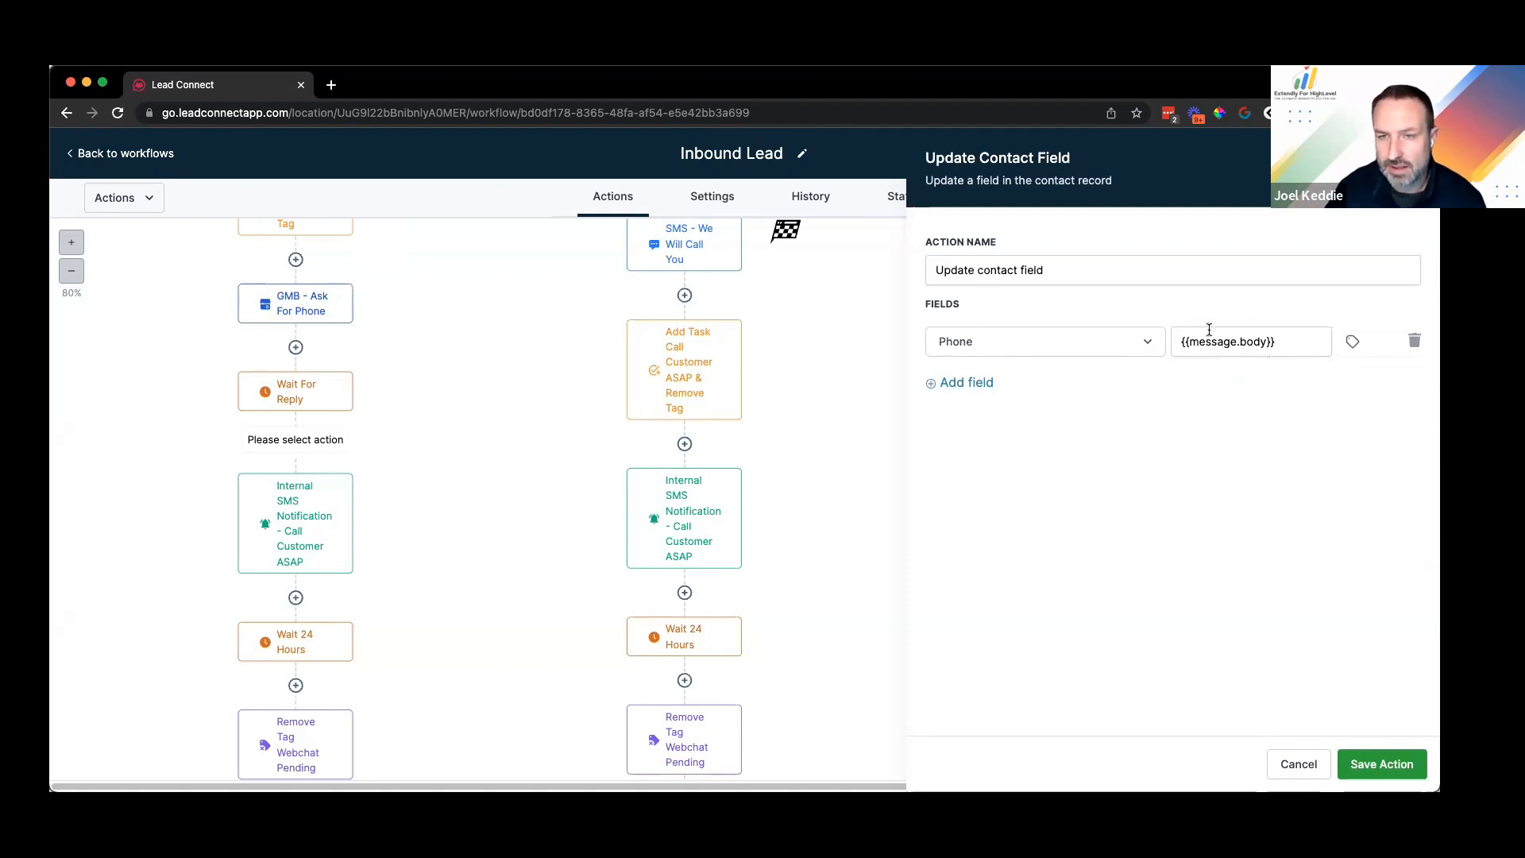
triple_click(1290, 343)
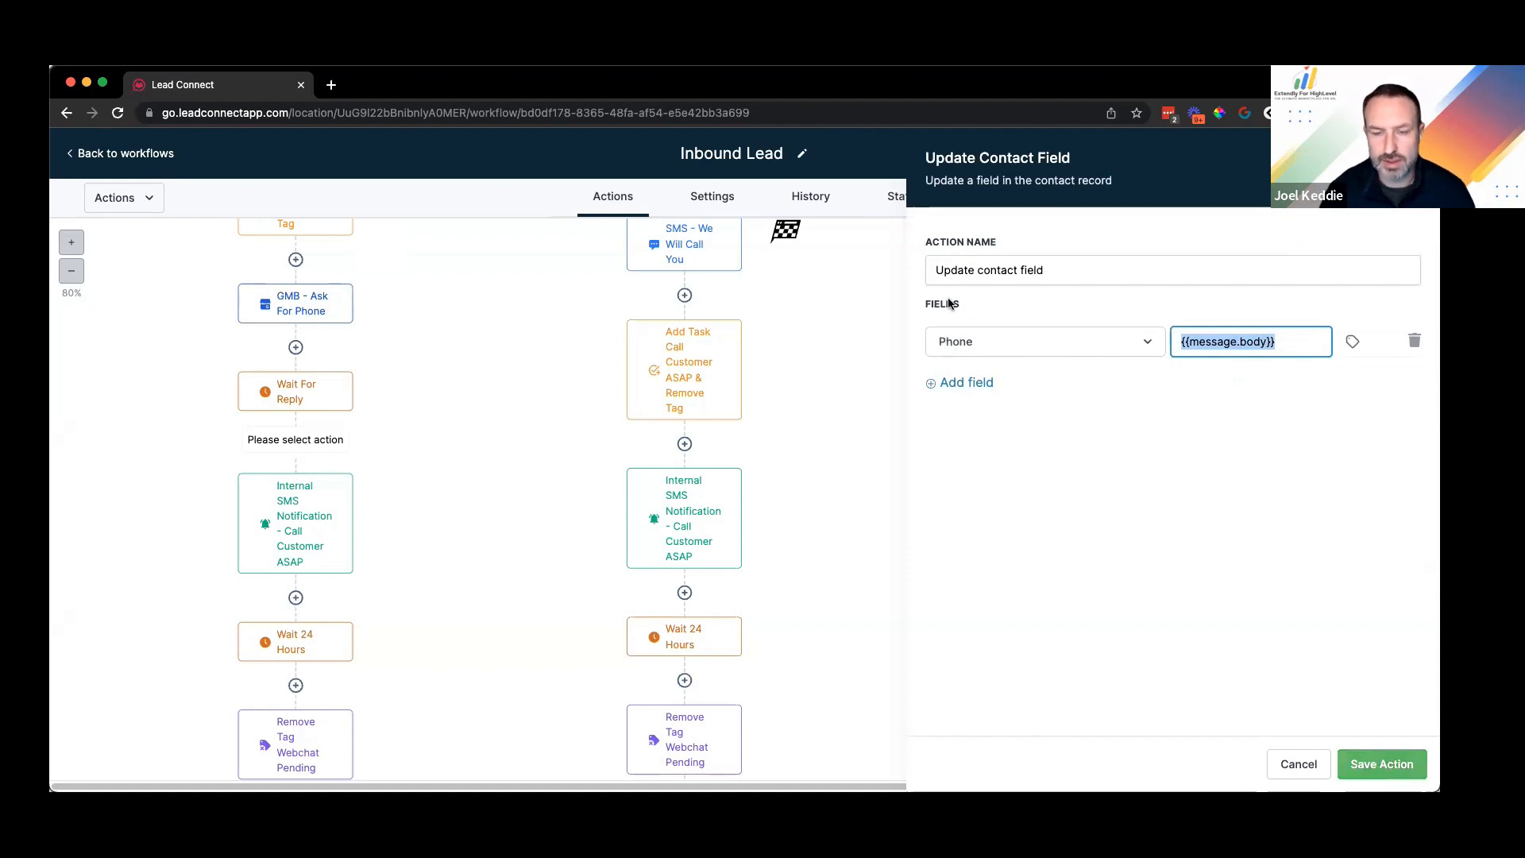
click(1382, 766)
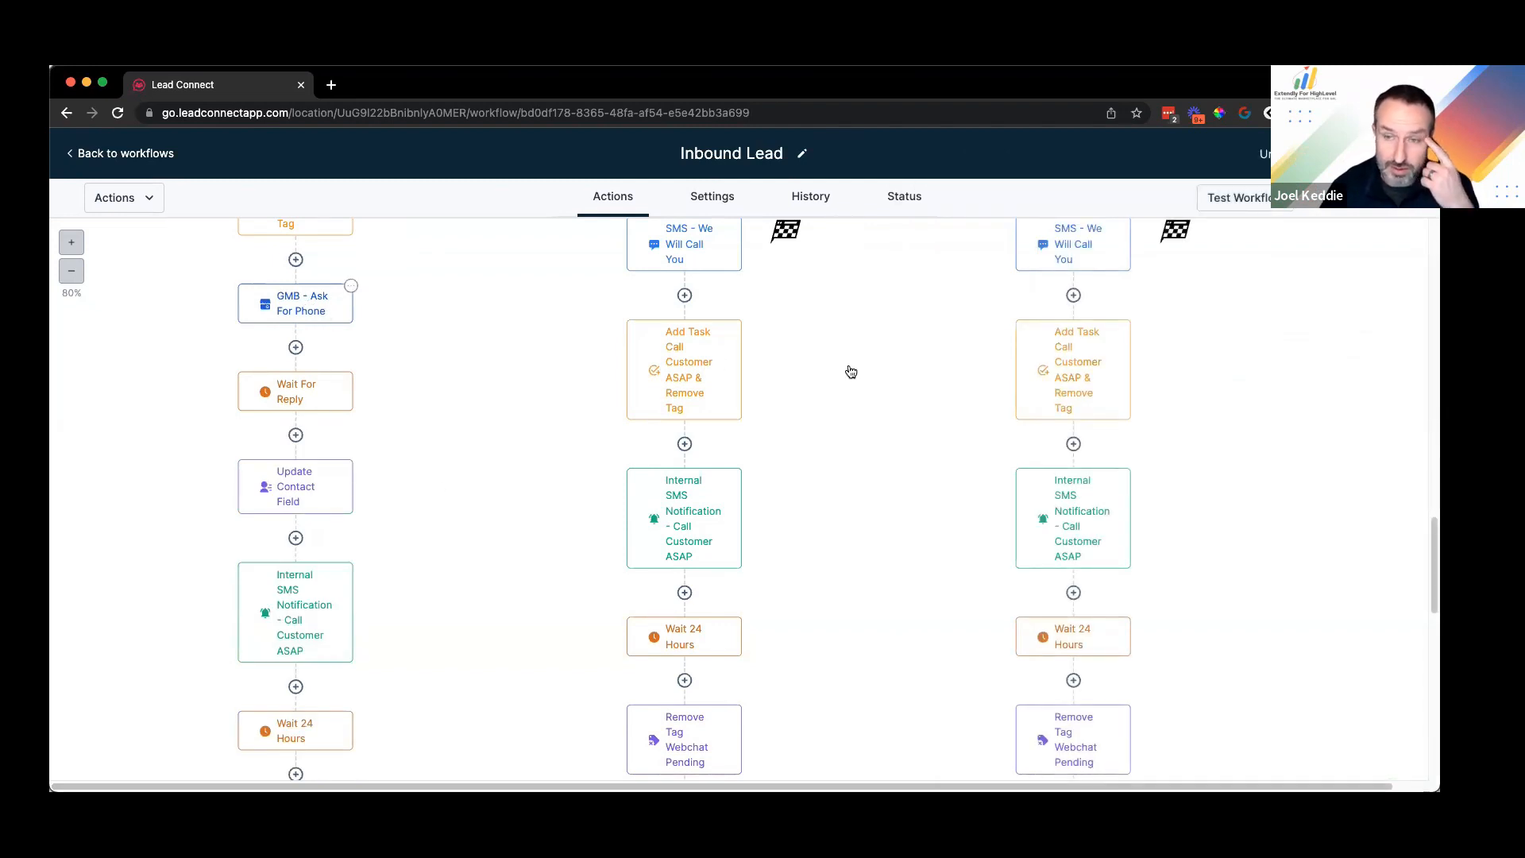
Step: Give GMB - Ask For Phone the message 'Respond with just your phone number and we will get back to you asap.'
click(327, 312)
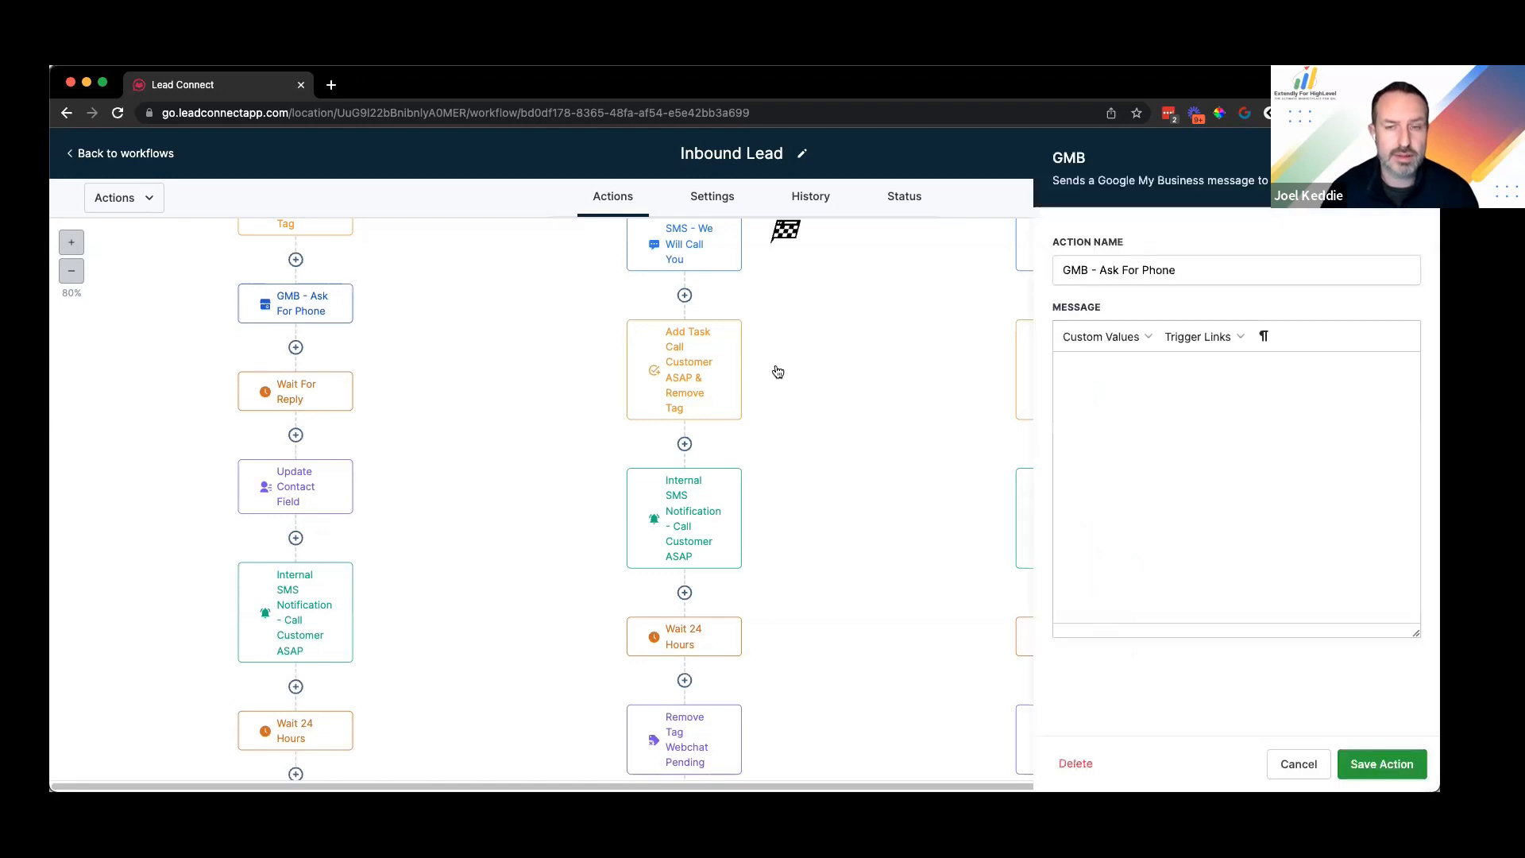
click(1231, 420)
text(Hey {{contact.first_name}}! It looks like we're all tied up with other customers at the moment. We would love to give you a call as soon as somebody is available. What is the best number to reach you at?)
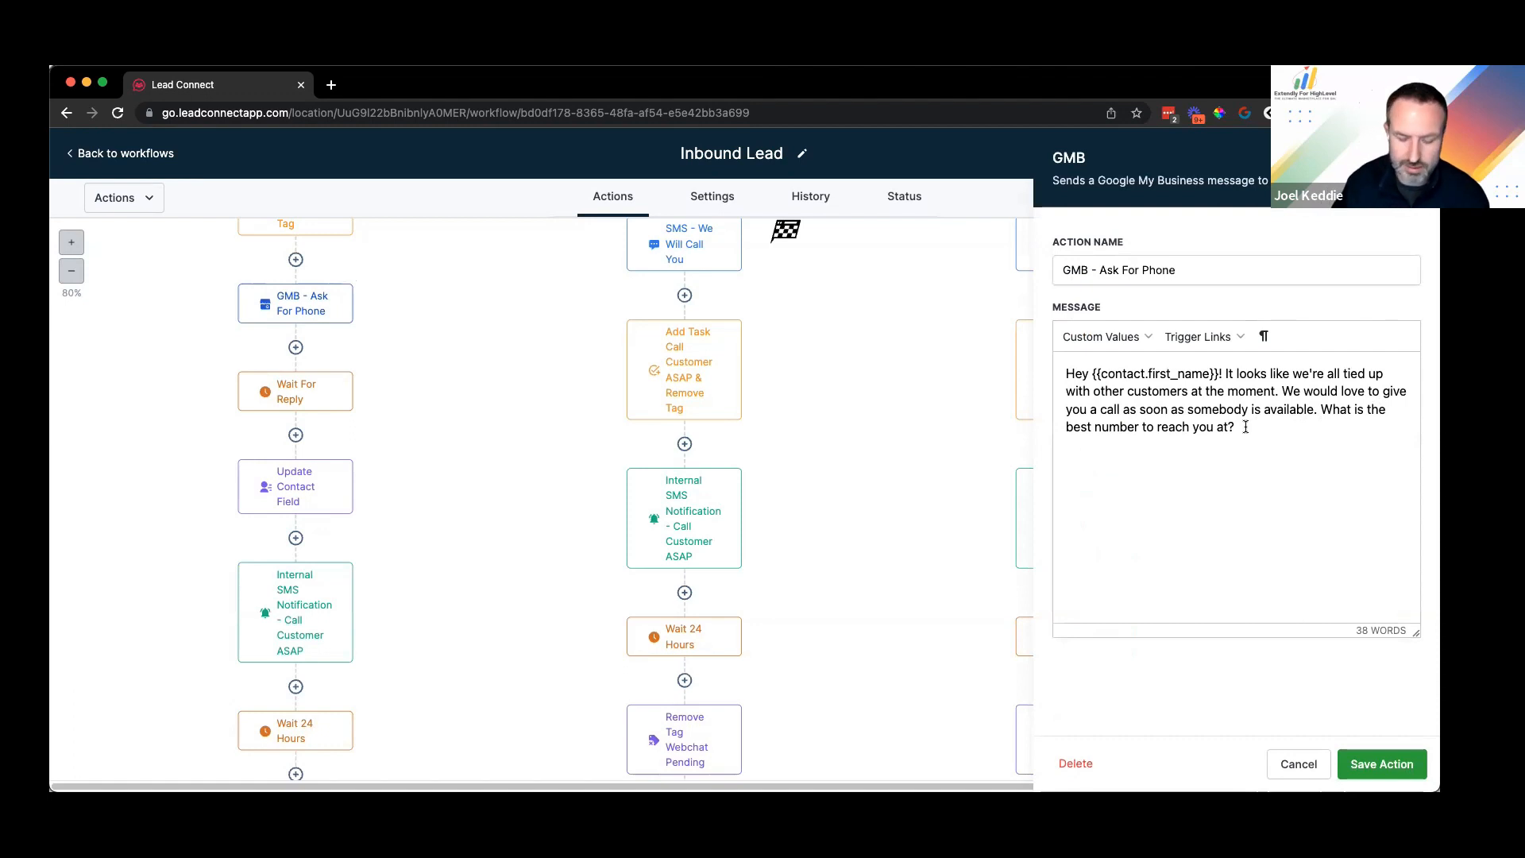
text(Respond wit)
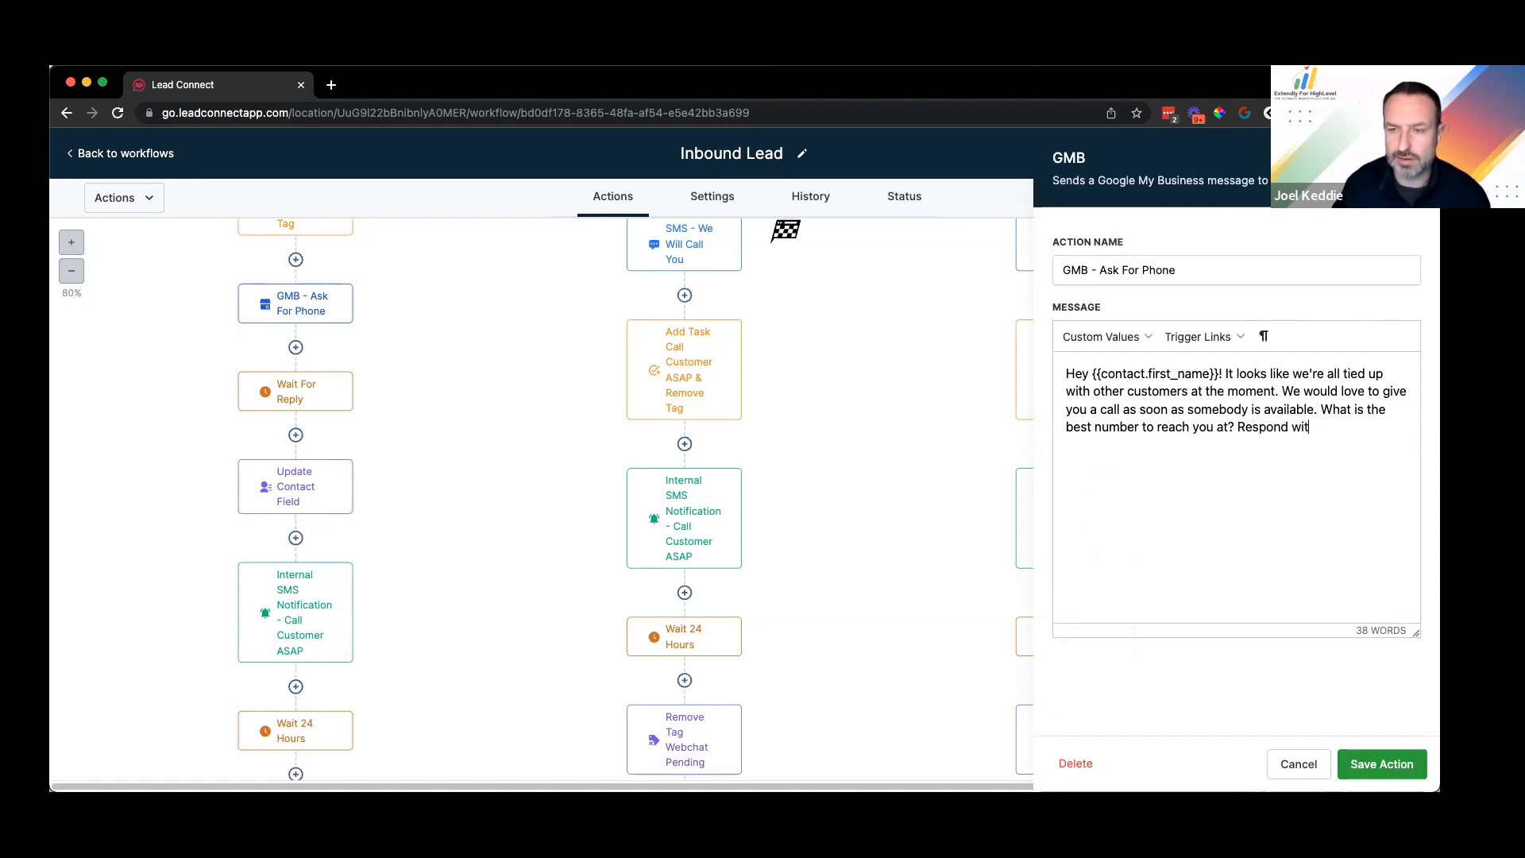
text(h just your ph)
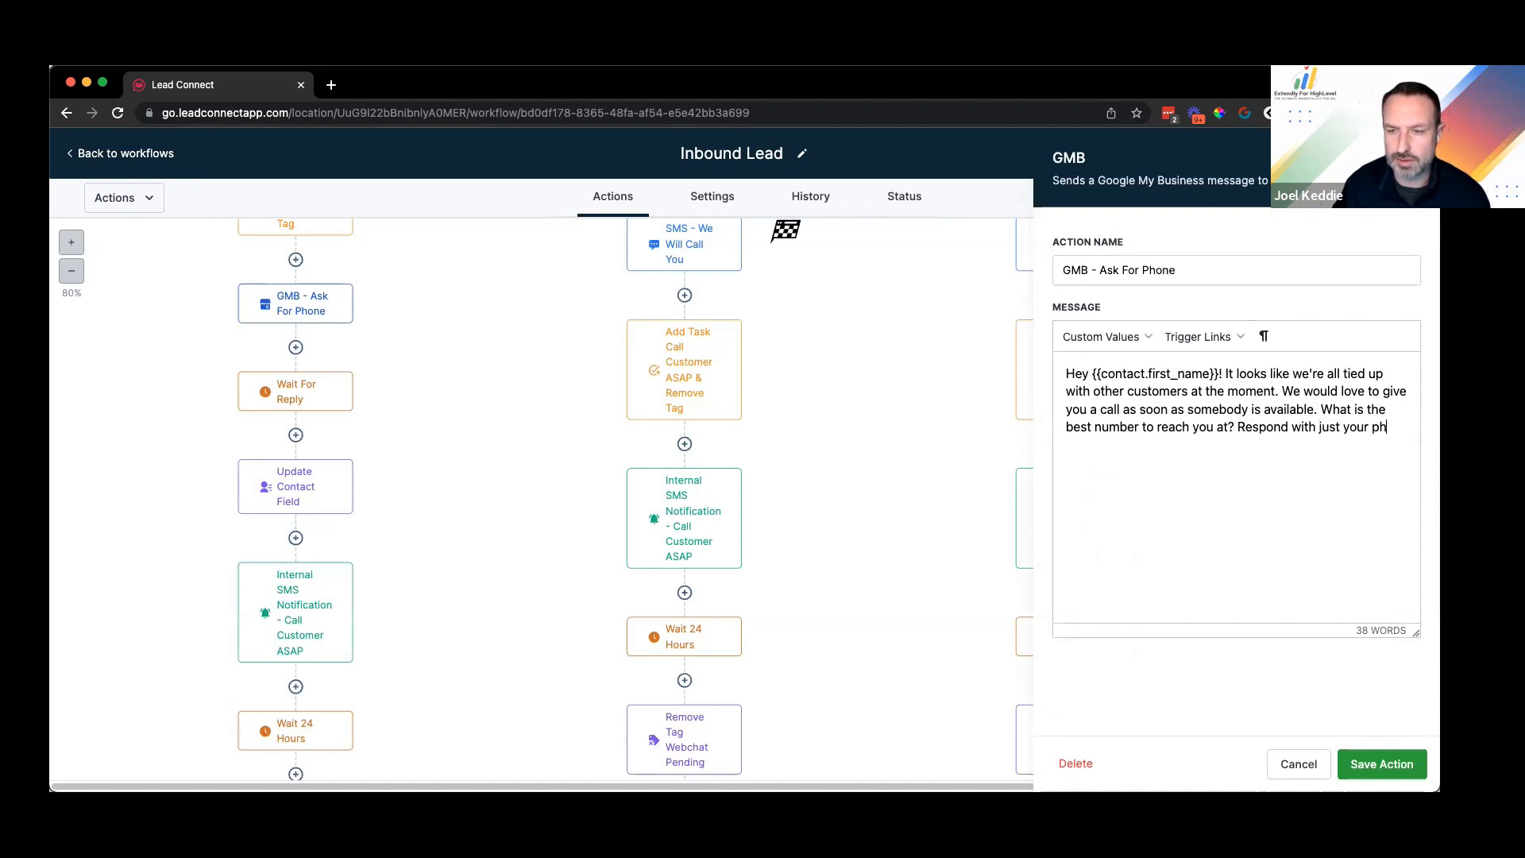
text(one number and we will get back to you asap.)
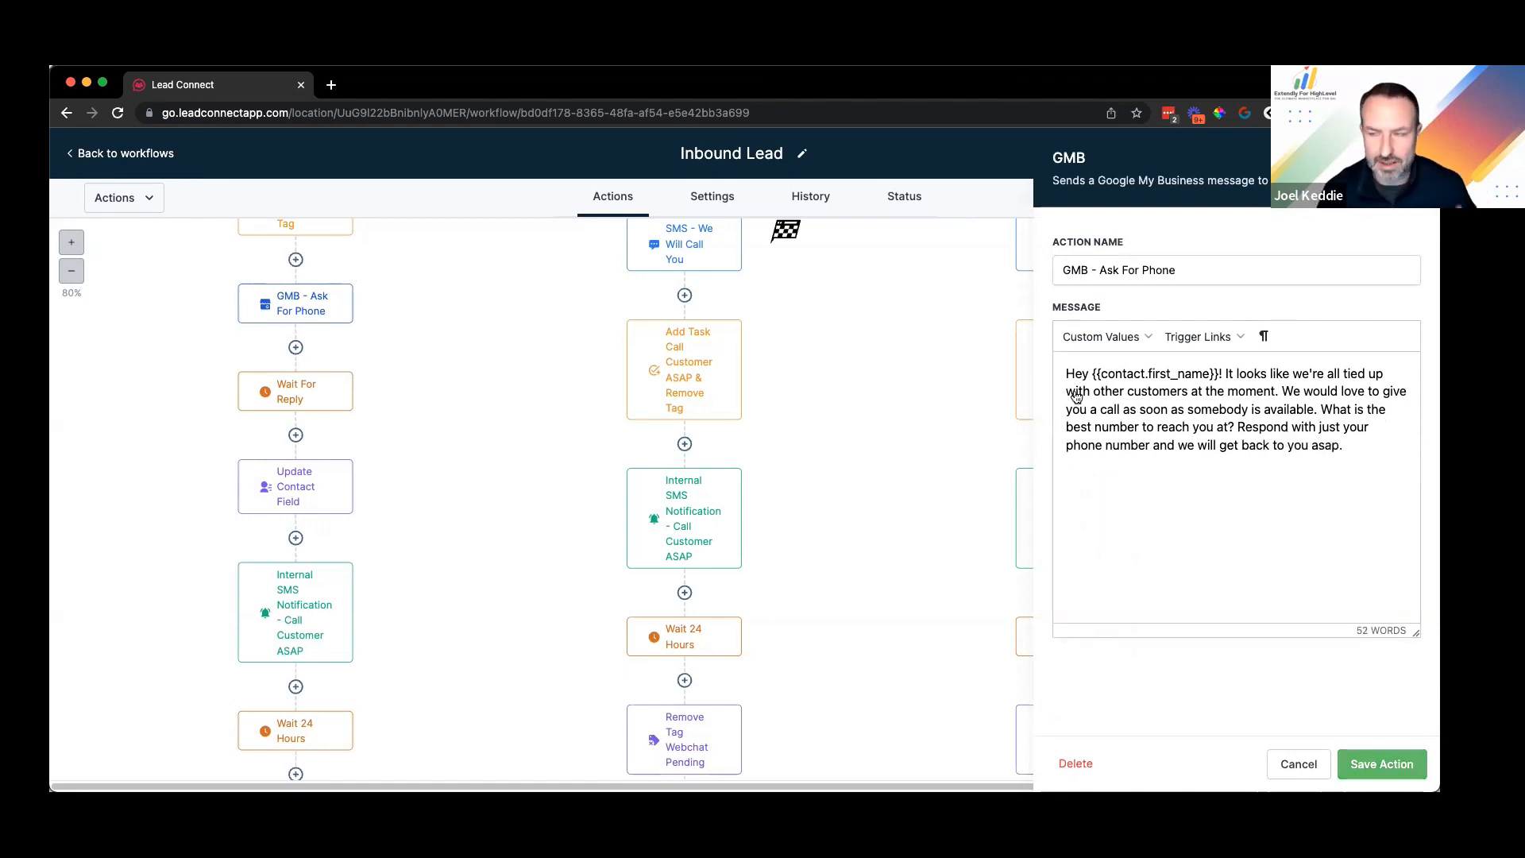
key(Escape)
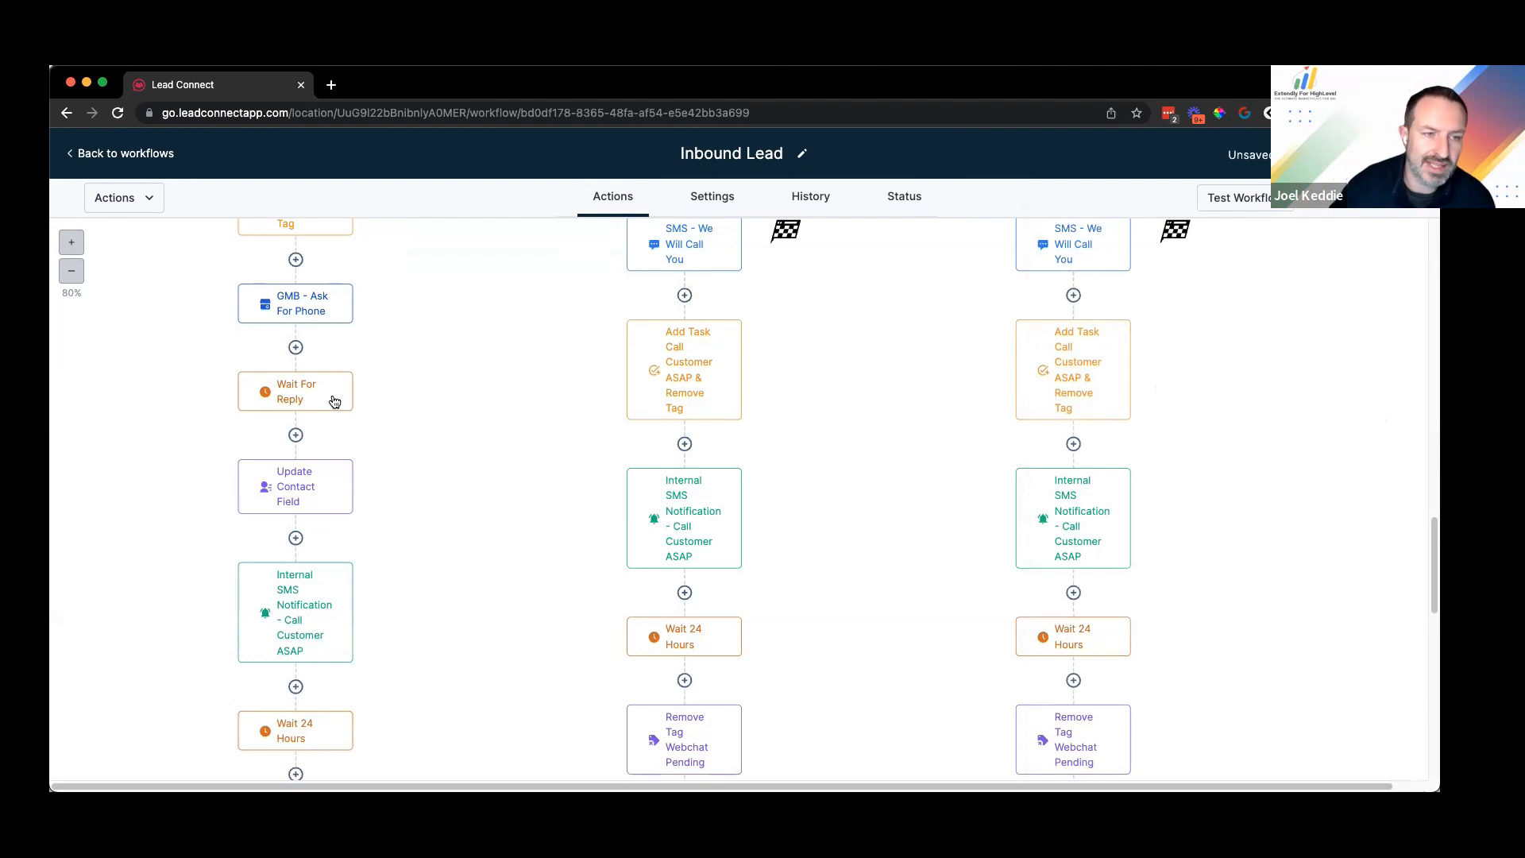
scroll(325, 397, down, 1)
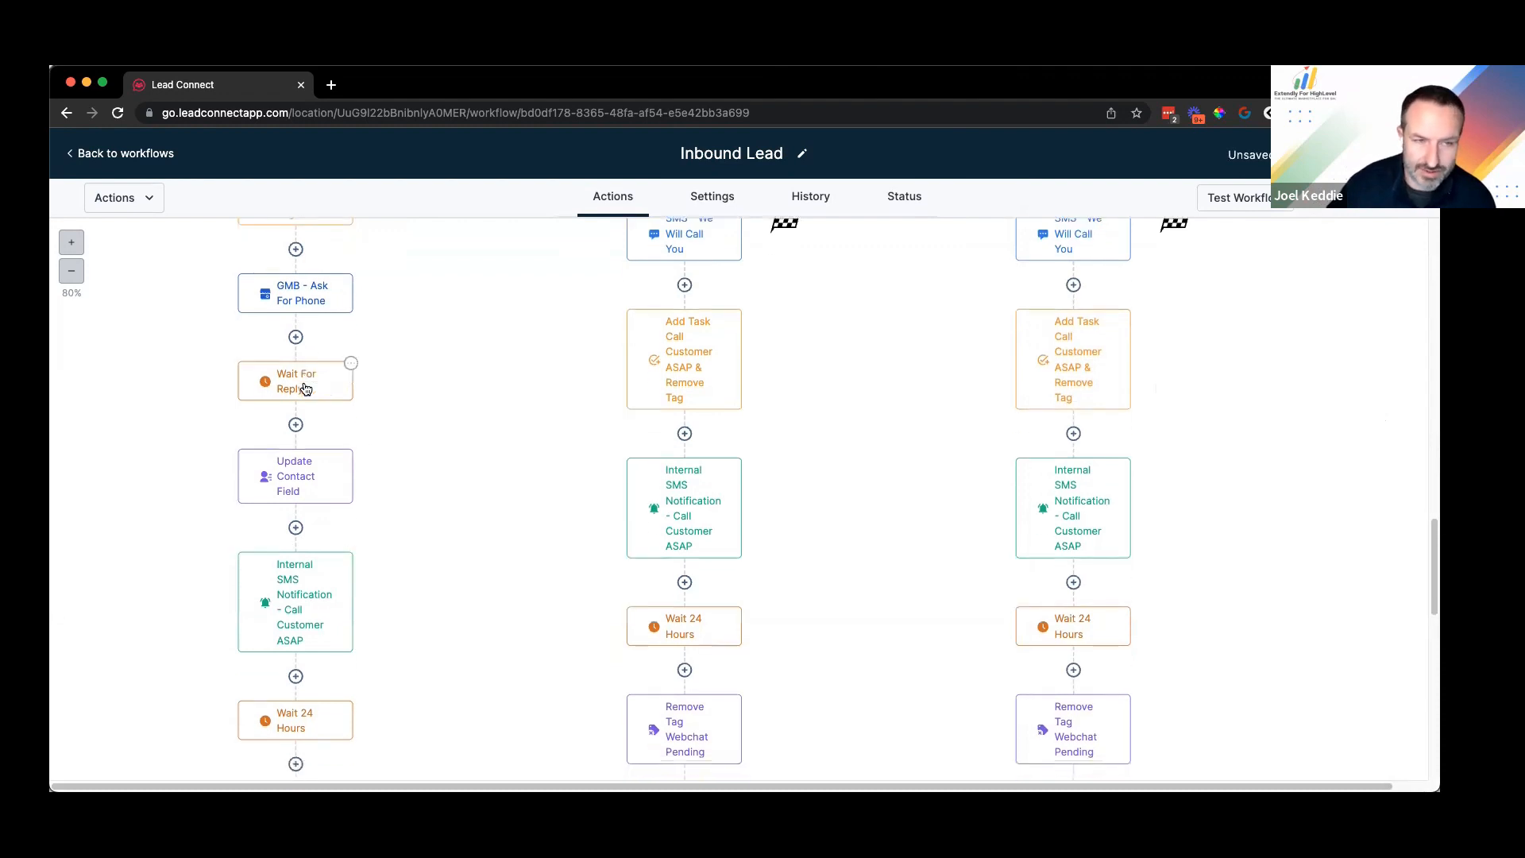
scroll(302, 357, down, 2)
scroll(329, 349, down, 2)
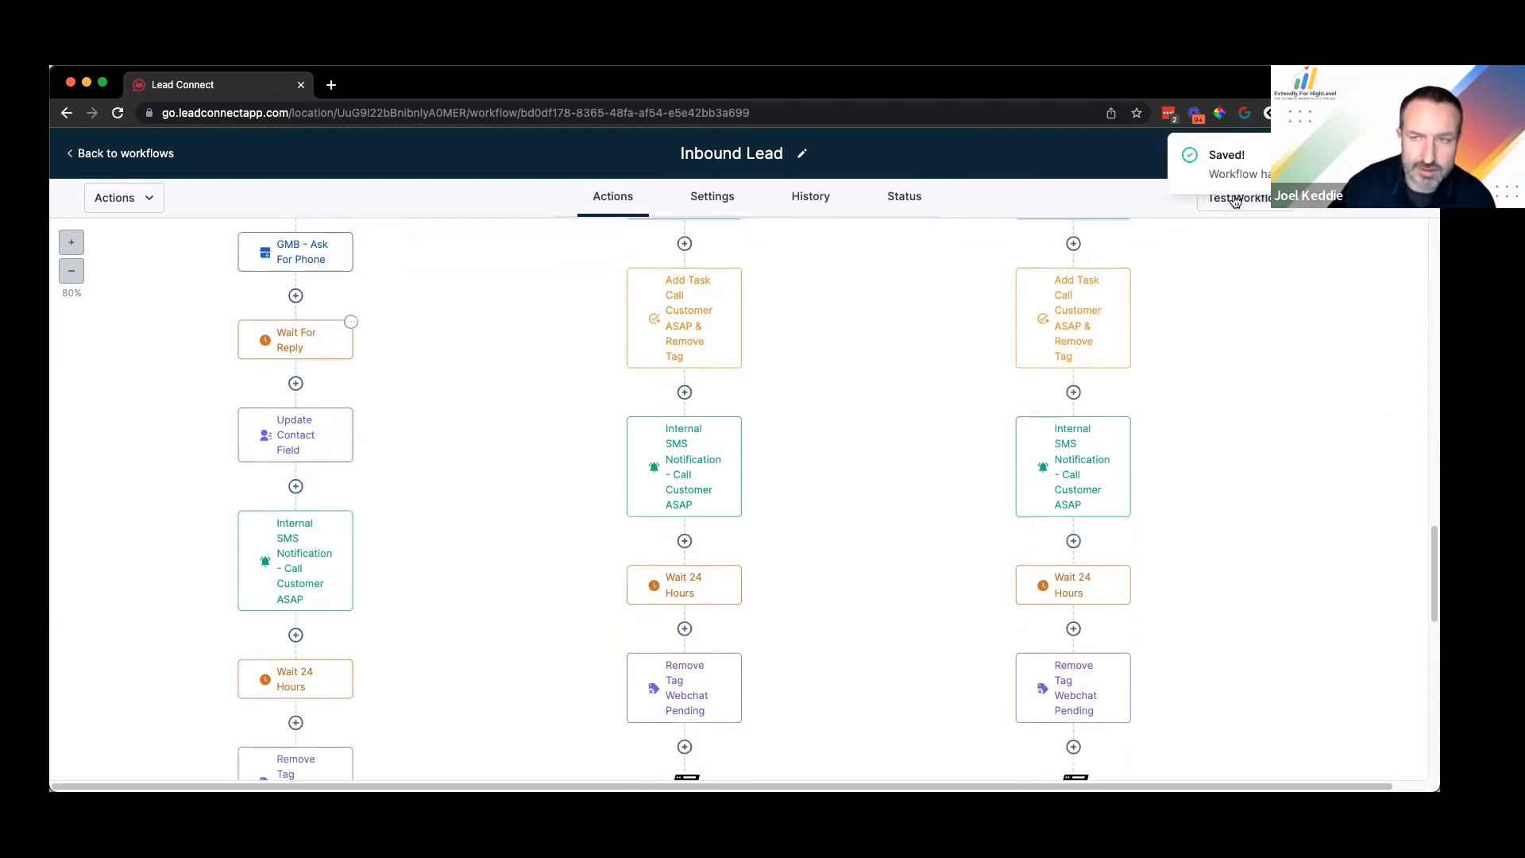
scroll(318, 334, down, 2)
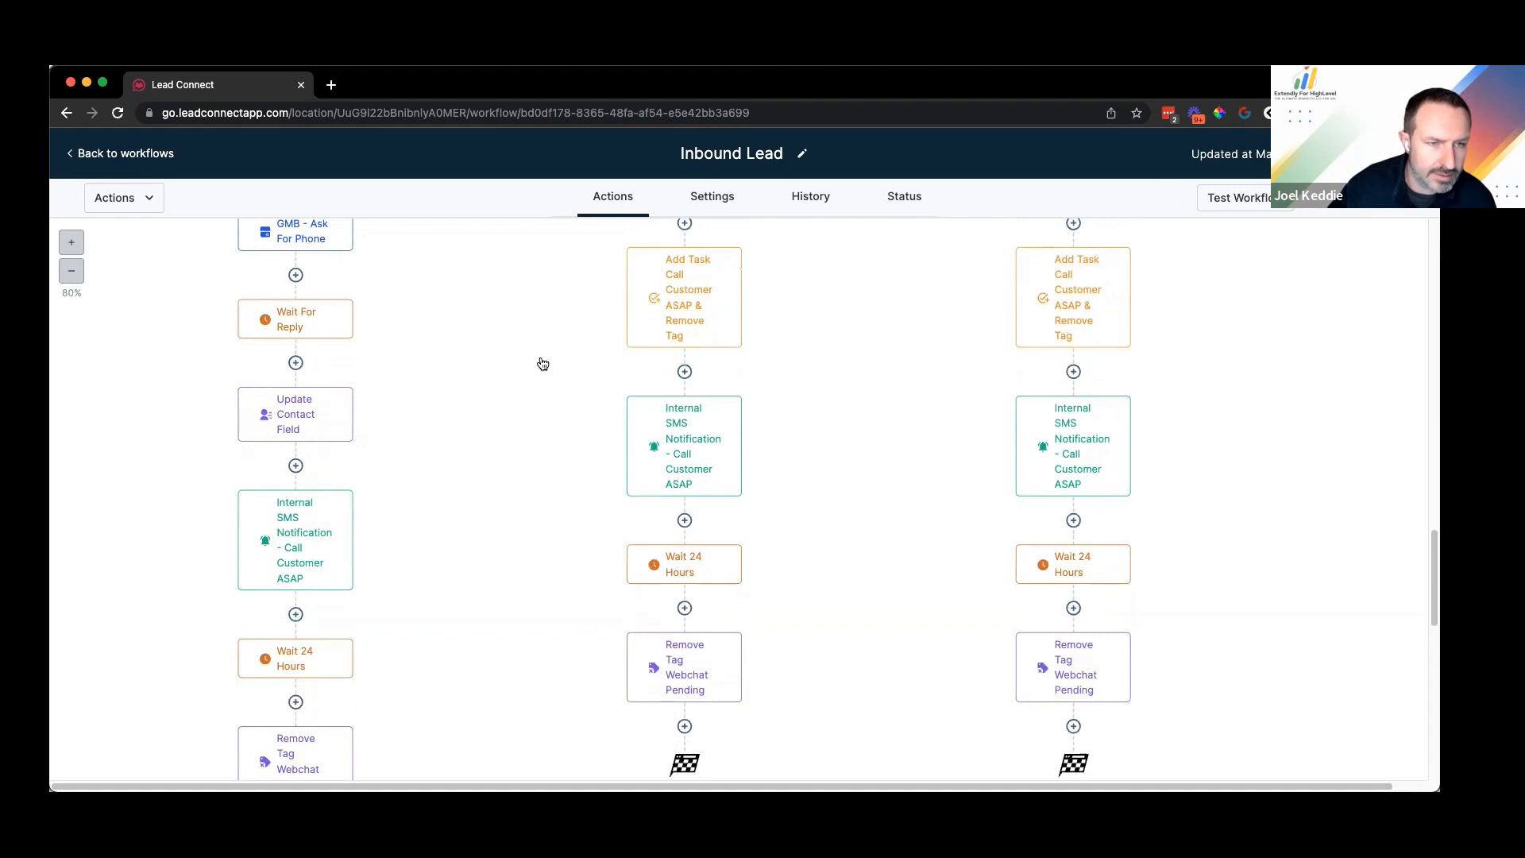
Step: Add an If / Else step named 'Did they reply?' with a branch named 'Yes'
click(295, 361)
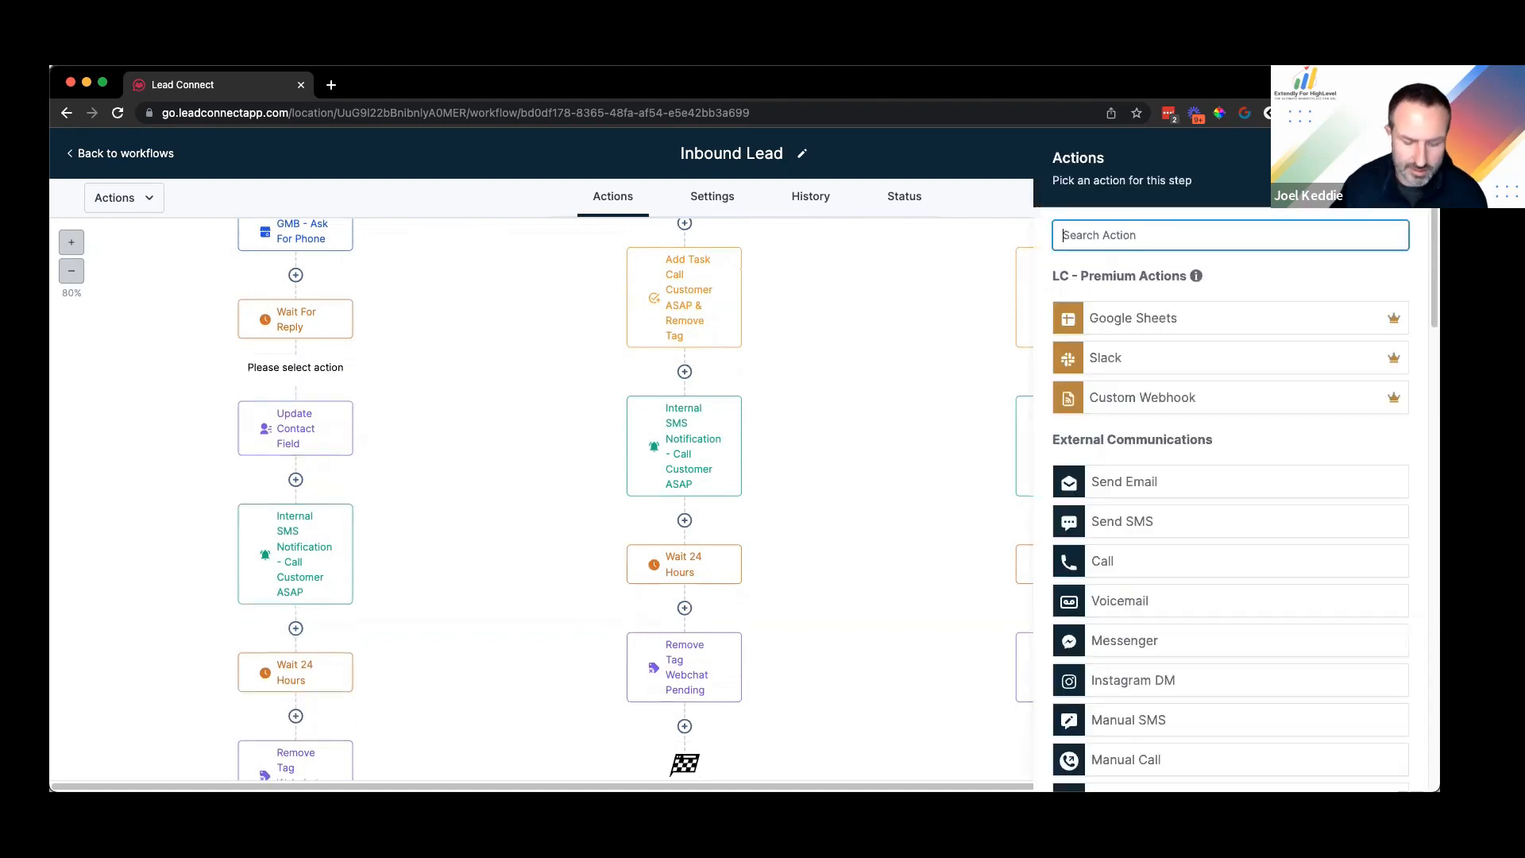
text(if)
click(1112, 350)
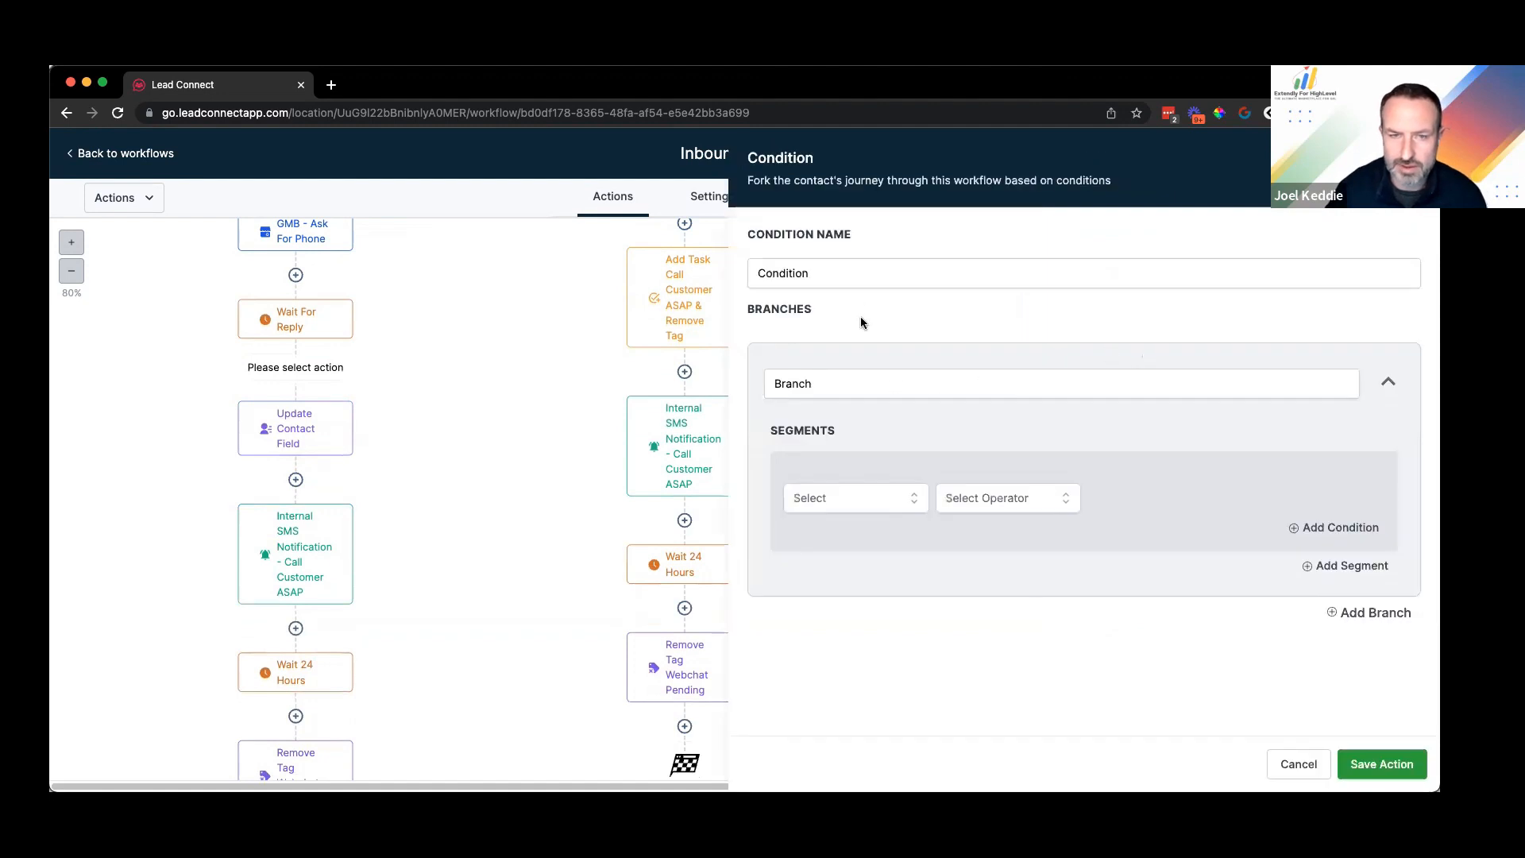
double_click(856, 283)
text(Did they reply?)
double_click(862, 389)
text(Yes)
Step: Make the Yes branch require Contact replied = True, then open Wait For Reply's settings
click(836, 497)
click(842, 562)
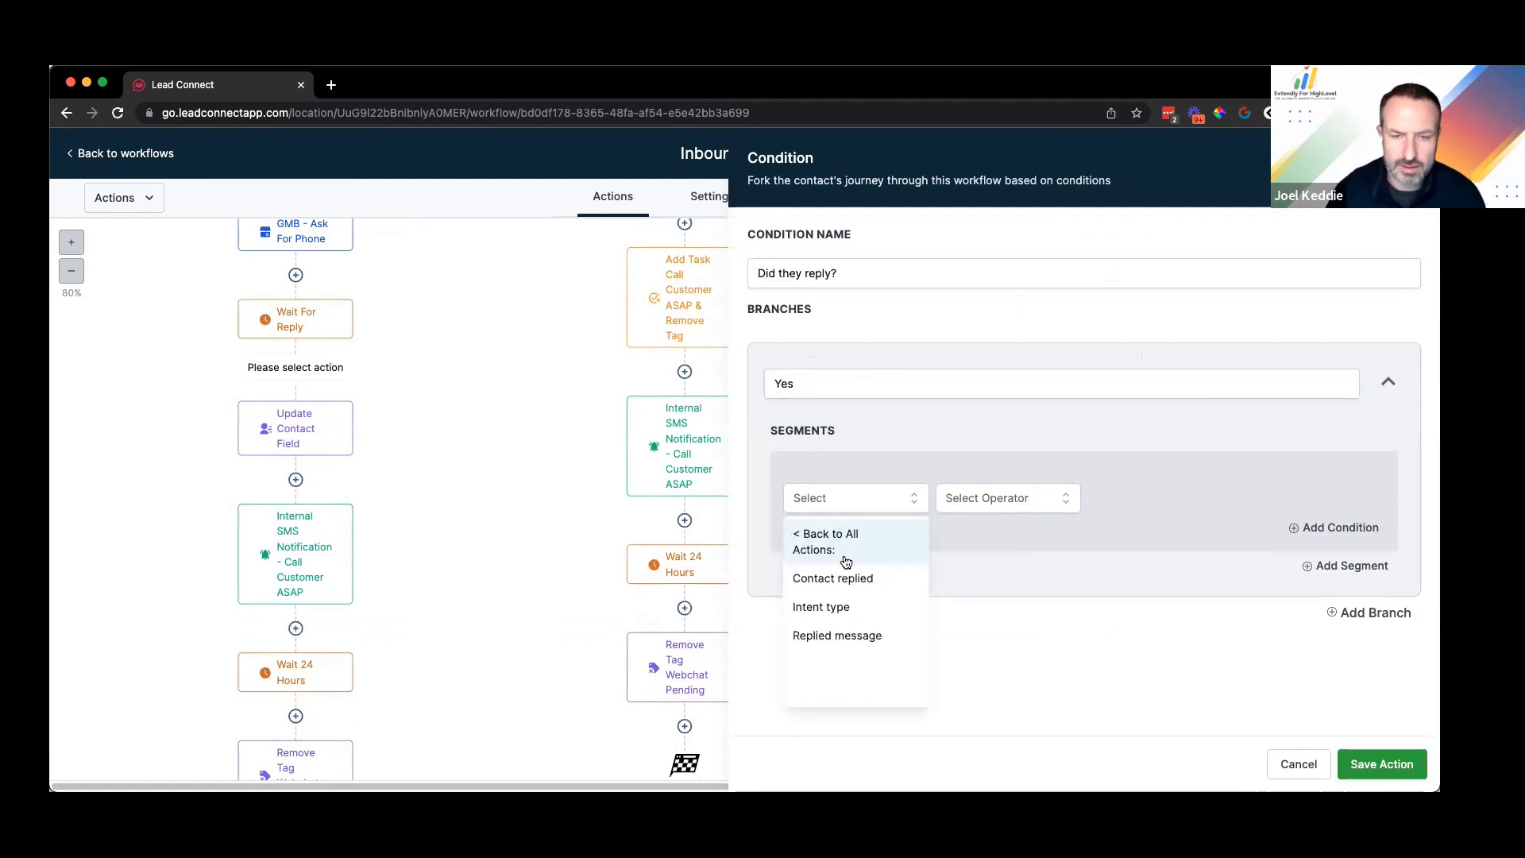
click(833, 577)
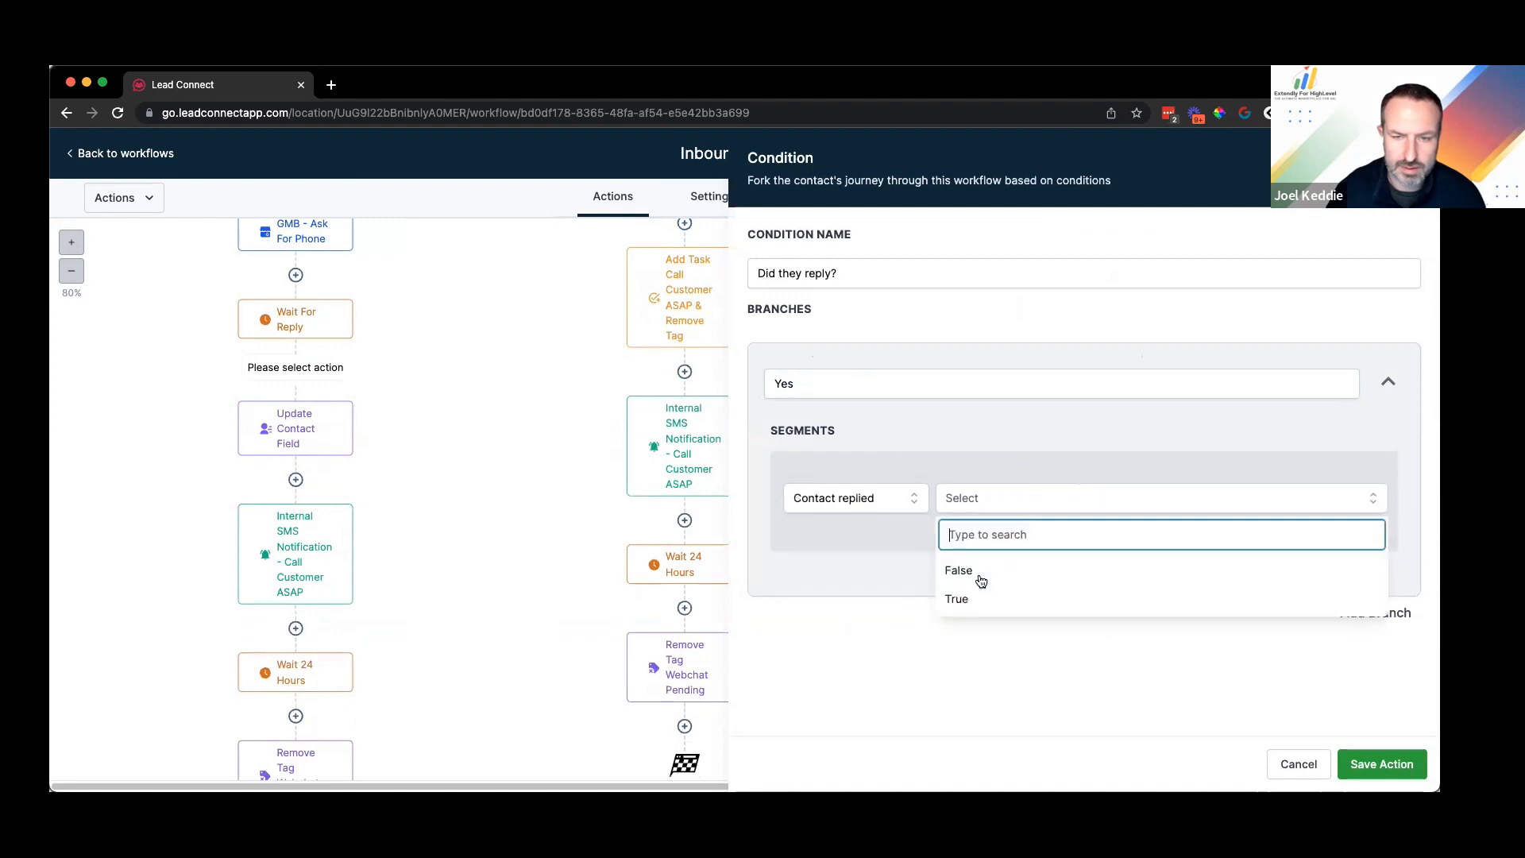
click(1100, 598)
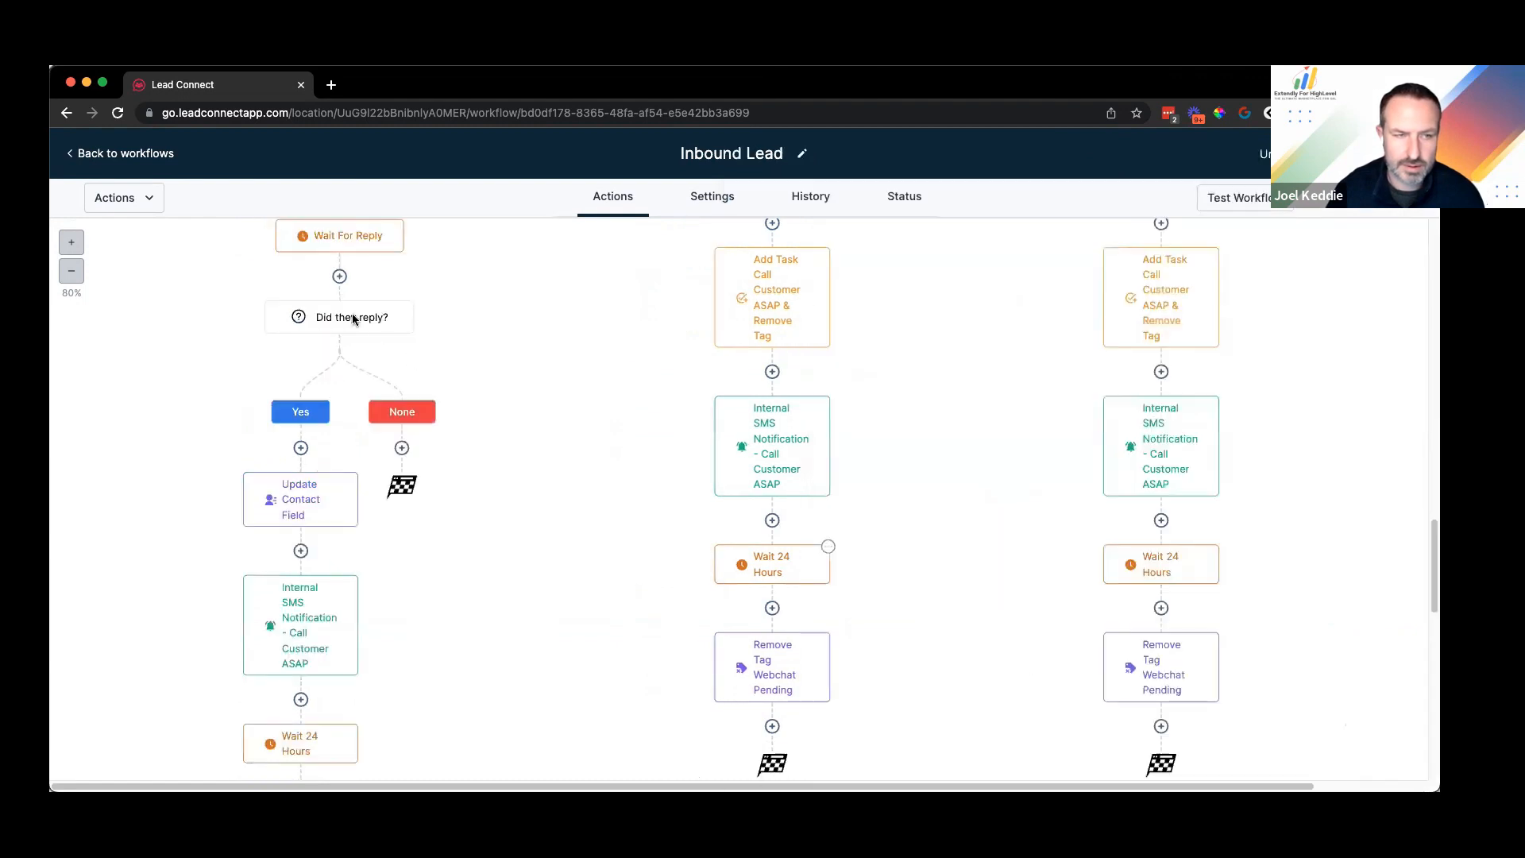
scroll(358, 298, up, 1)
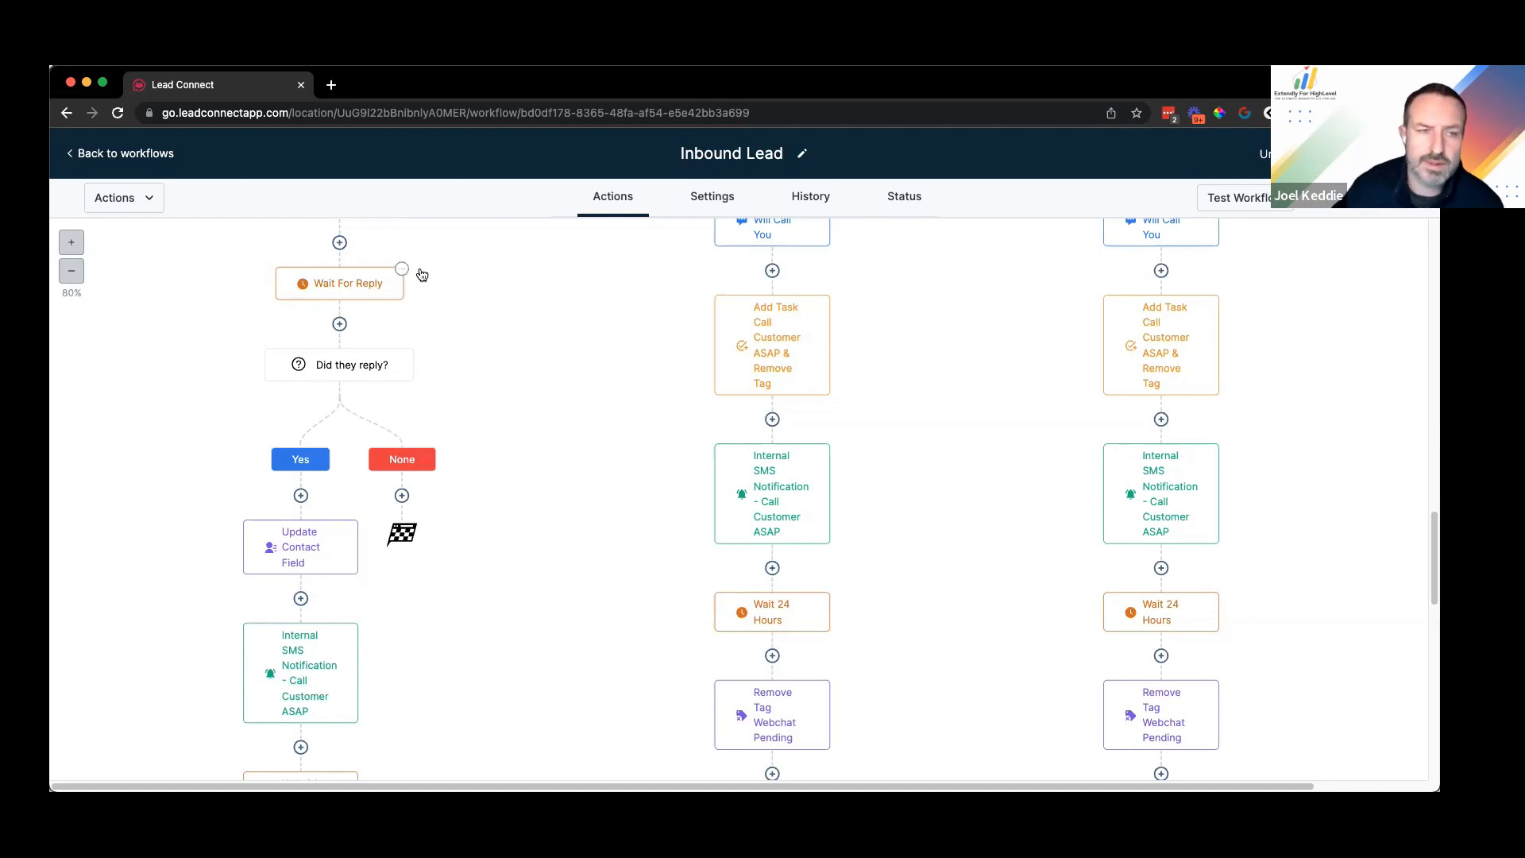
click(351, 293)
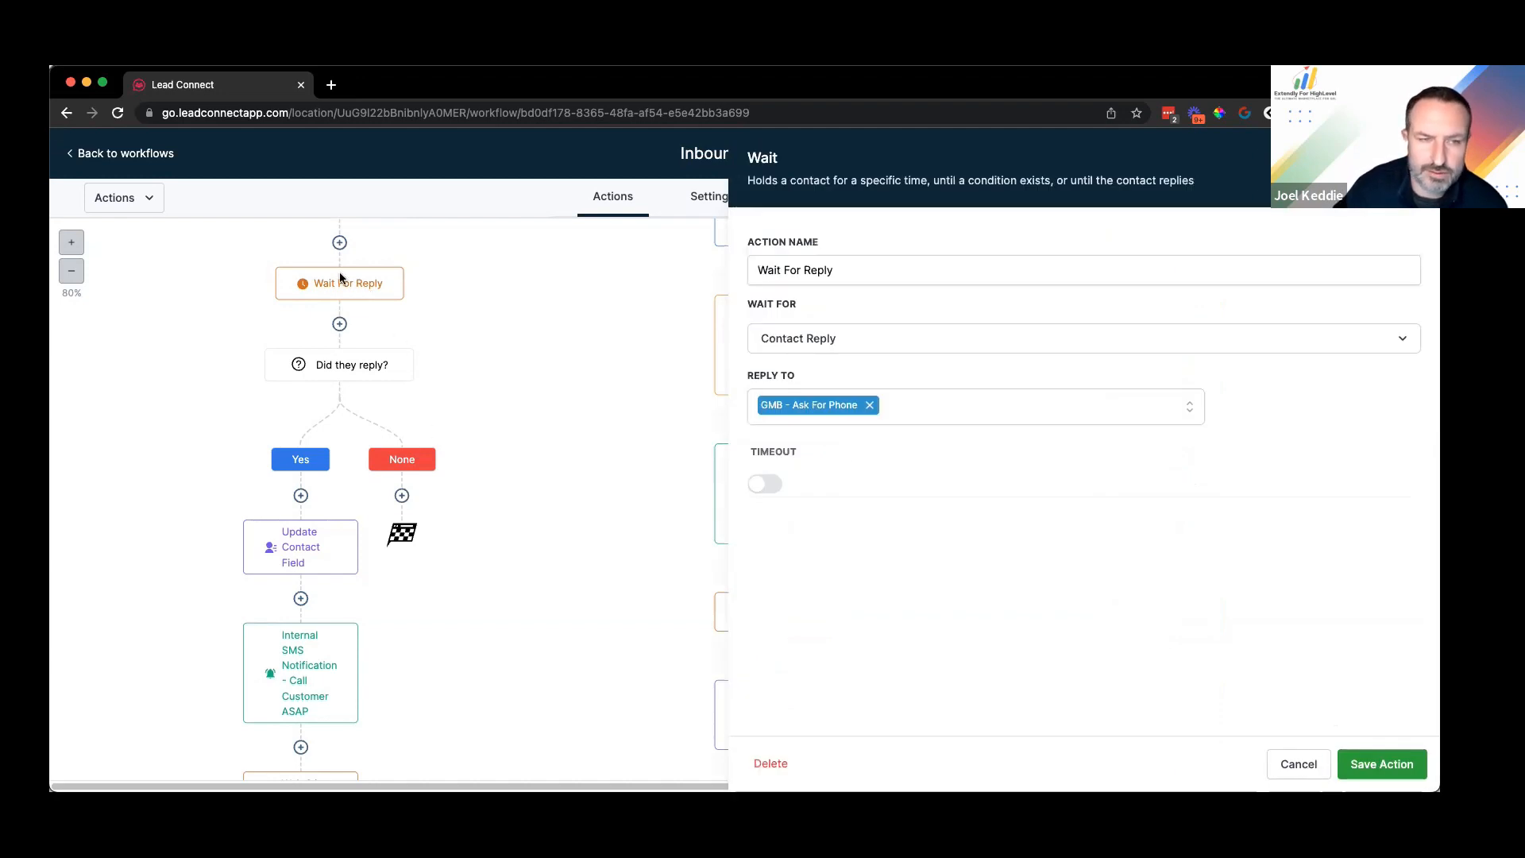
Step: Cancel the Wait For Reply settings, dismiss the action picker, and scroll down the Yes branch
click(1298, 766)
click(1300, 766)
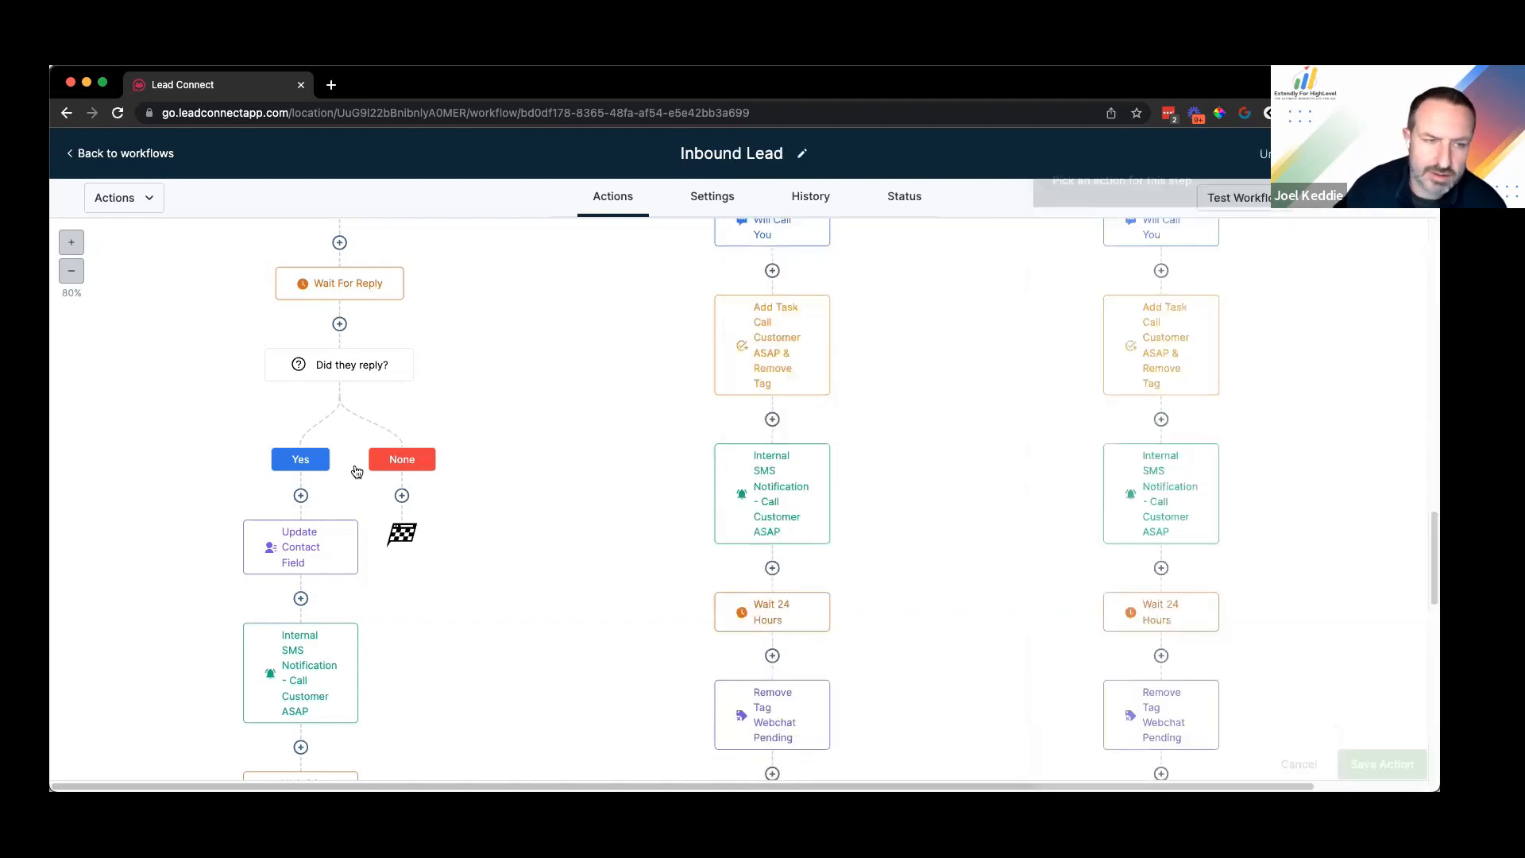
scroll(286, 399, down, 2)
scroll(315, 349, down, 5)
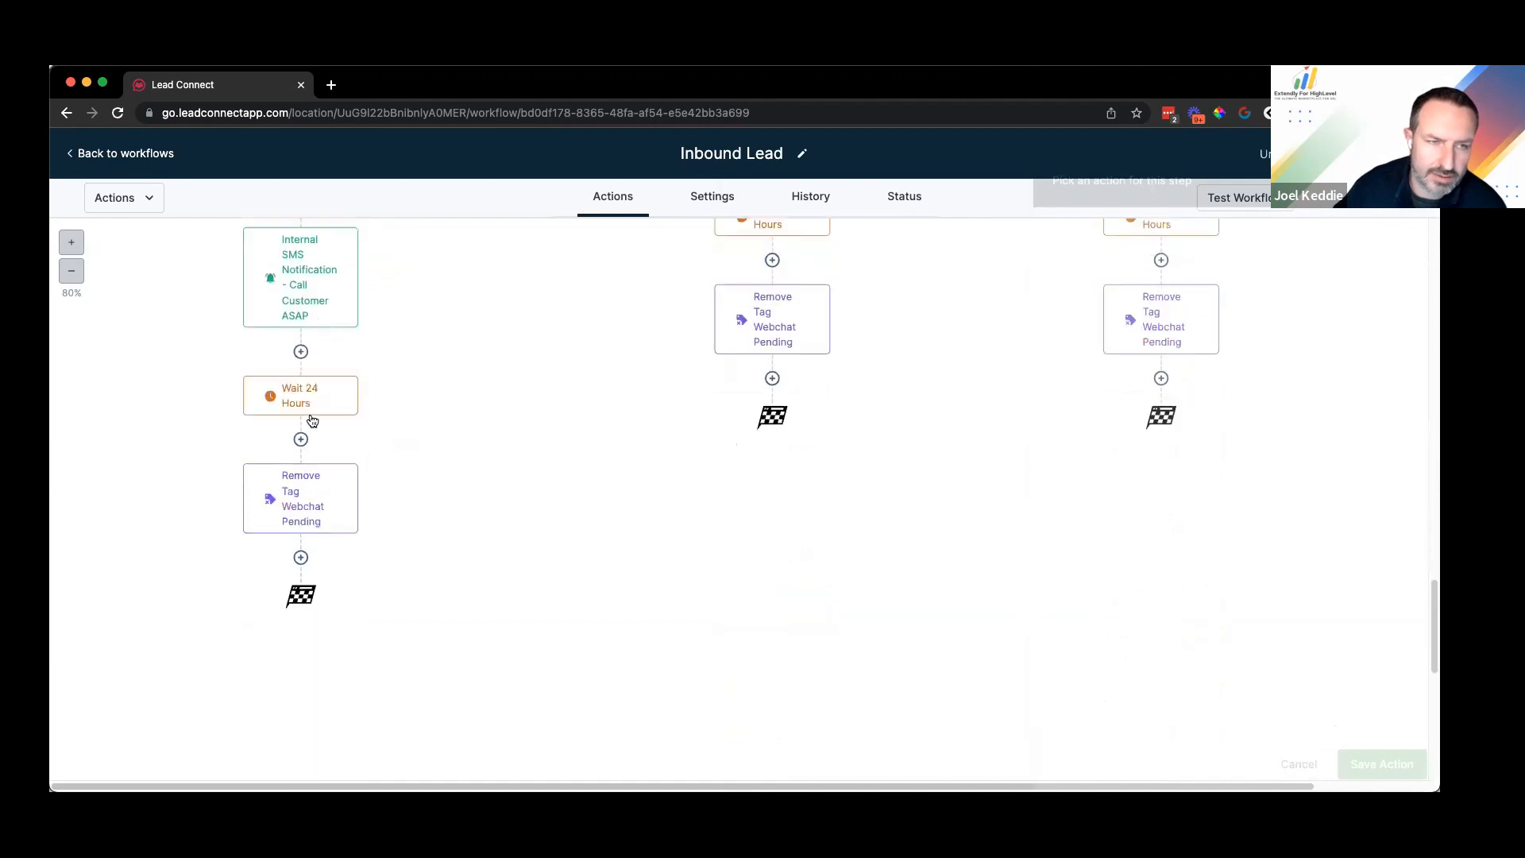
scroll(308, 401, up, 3)
scroll(313, 513, down, 1)
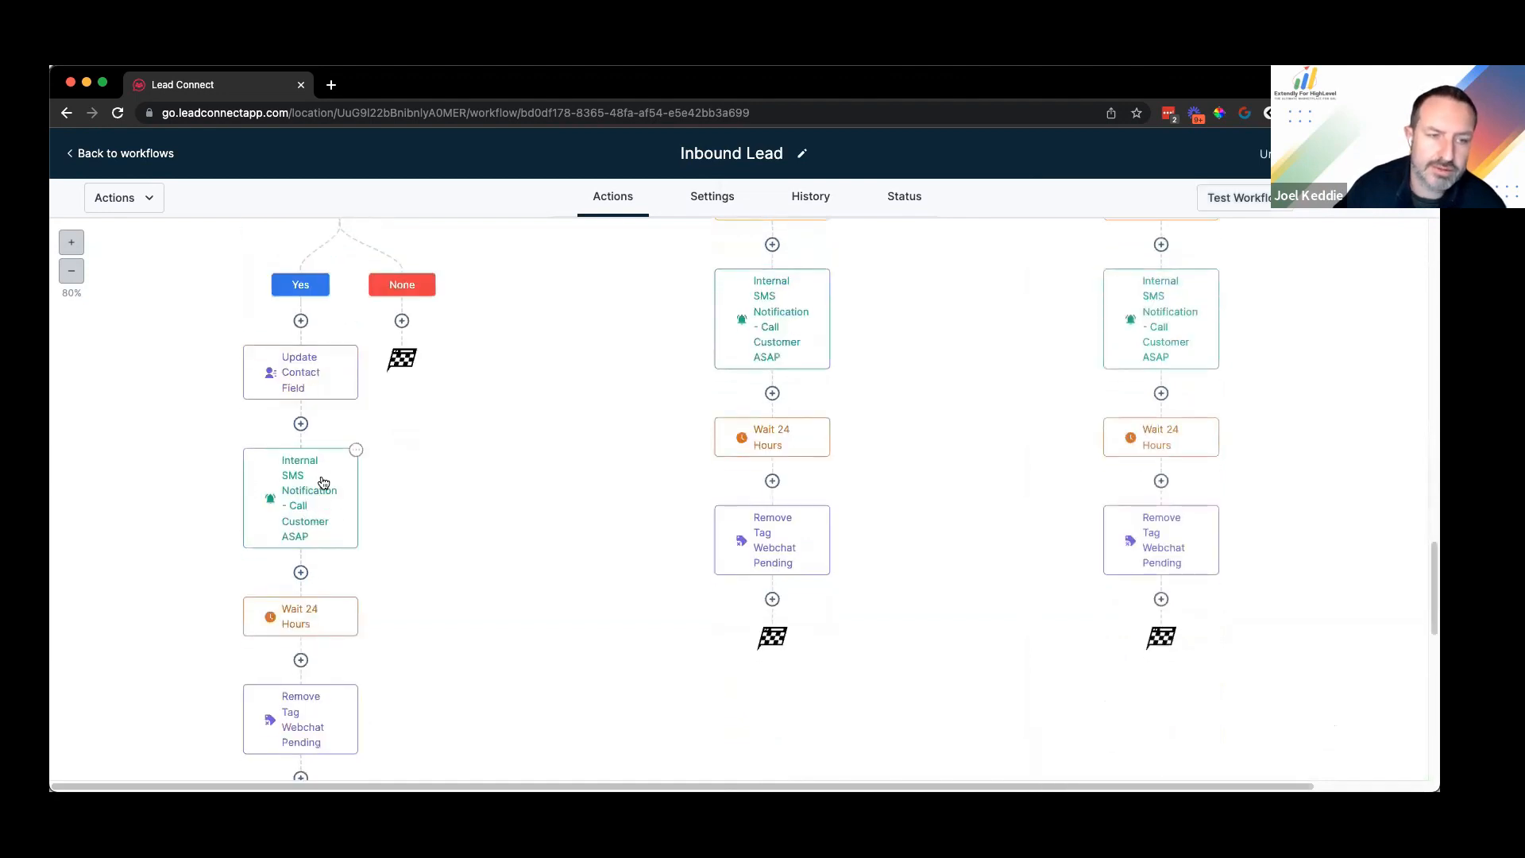
scroll(317, 484, down, 2)
scroll(313, 476, down, 1)
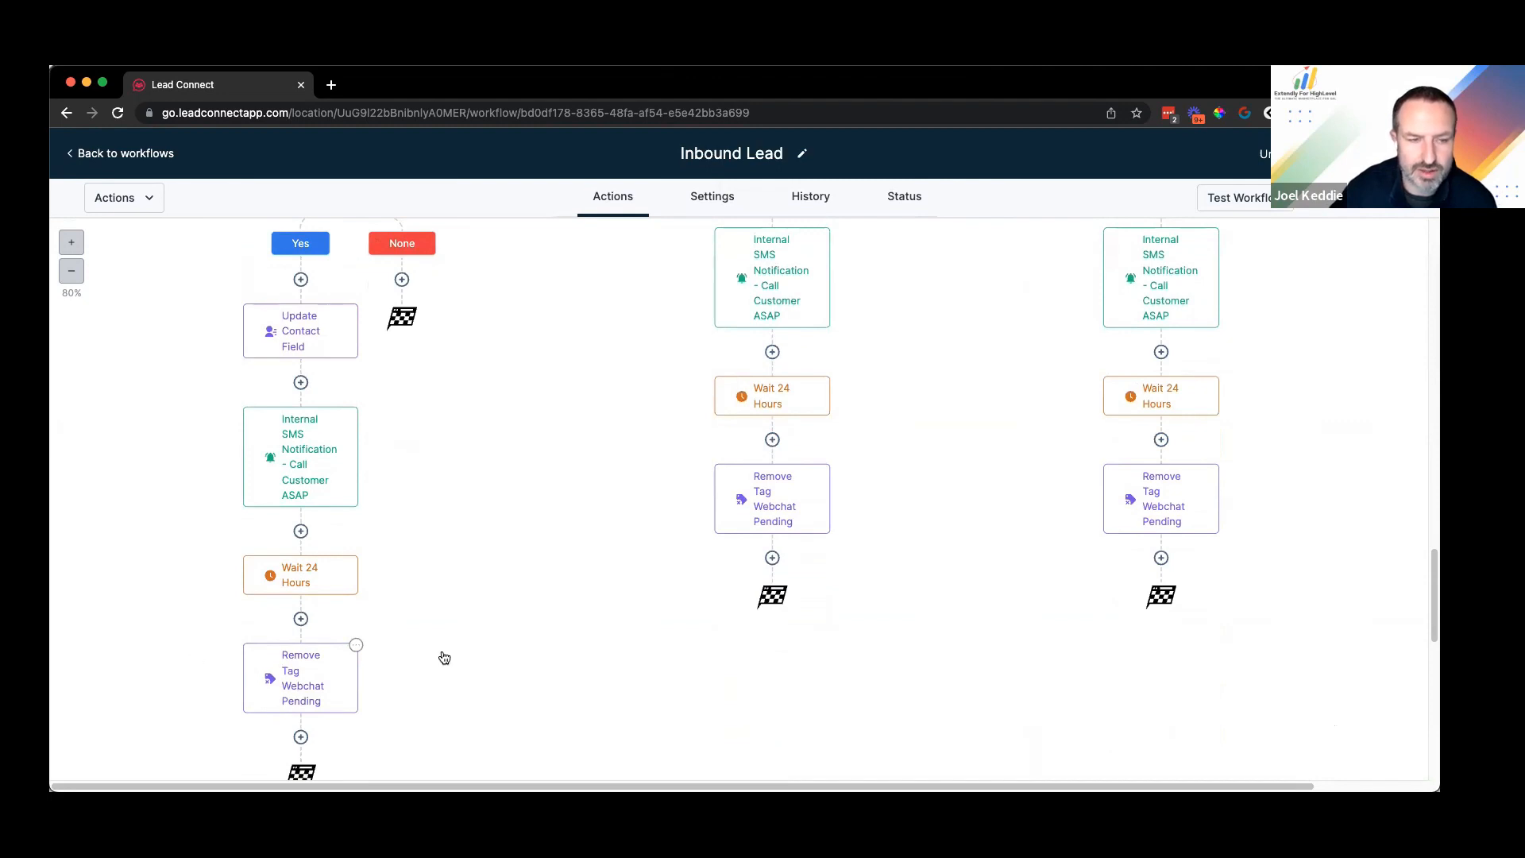
Step: Create the new tag 'pending-gmb' in Remove Tag Webchat Pending and save the step
click(821, 474)
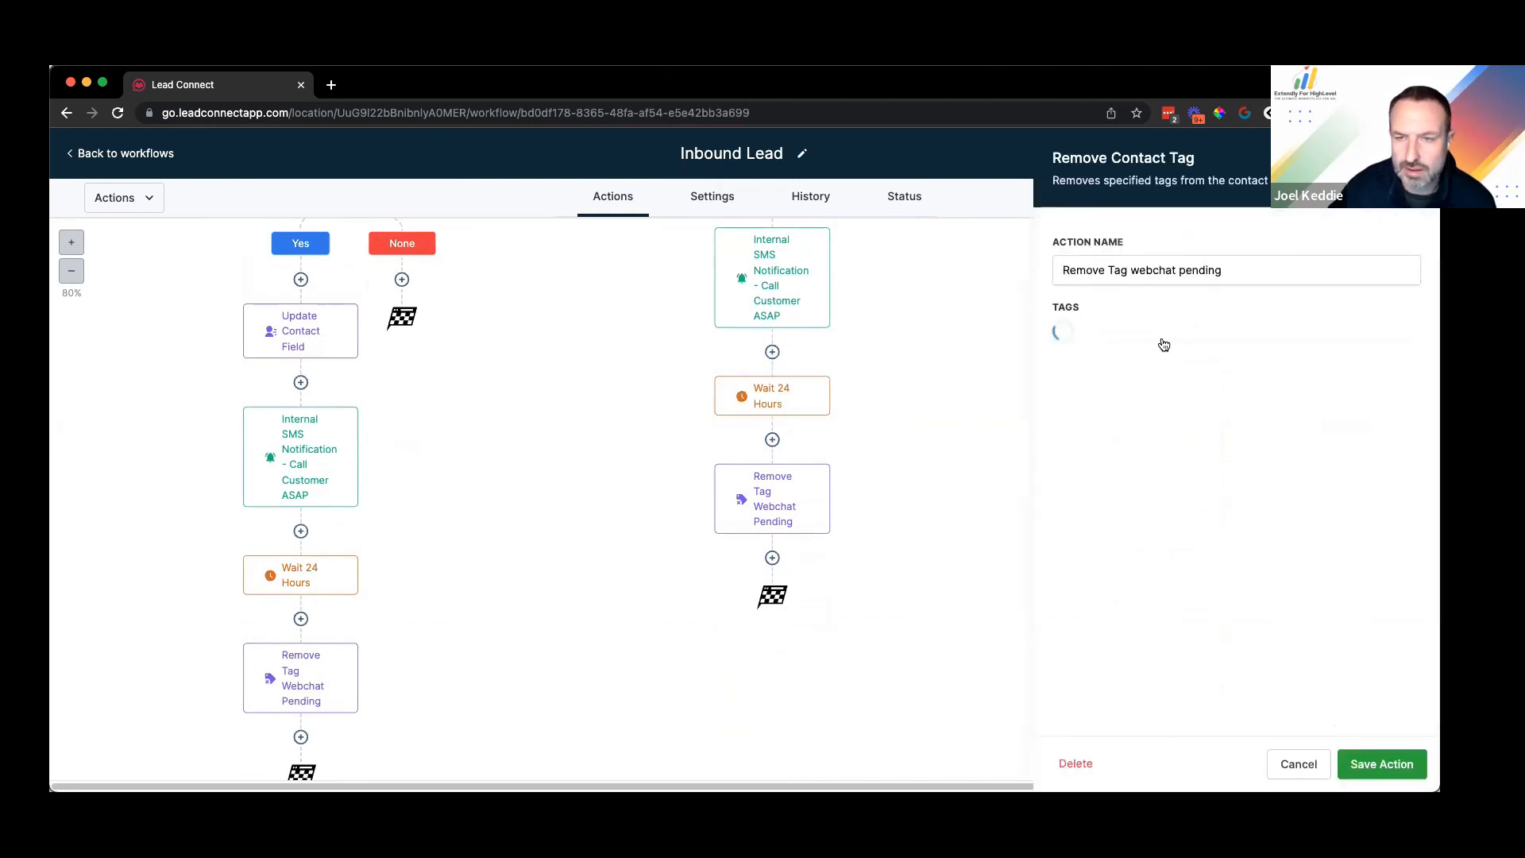
click(1252, 332)
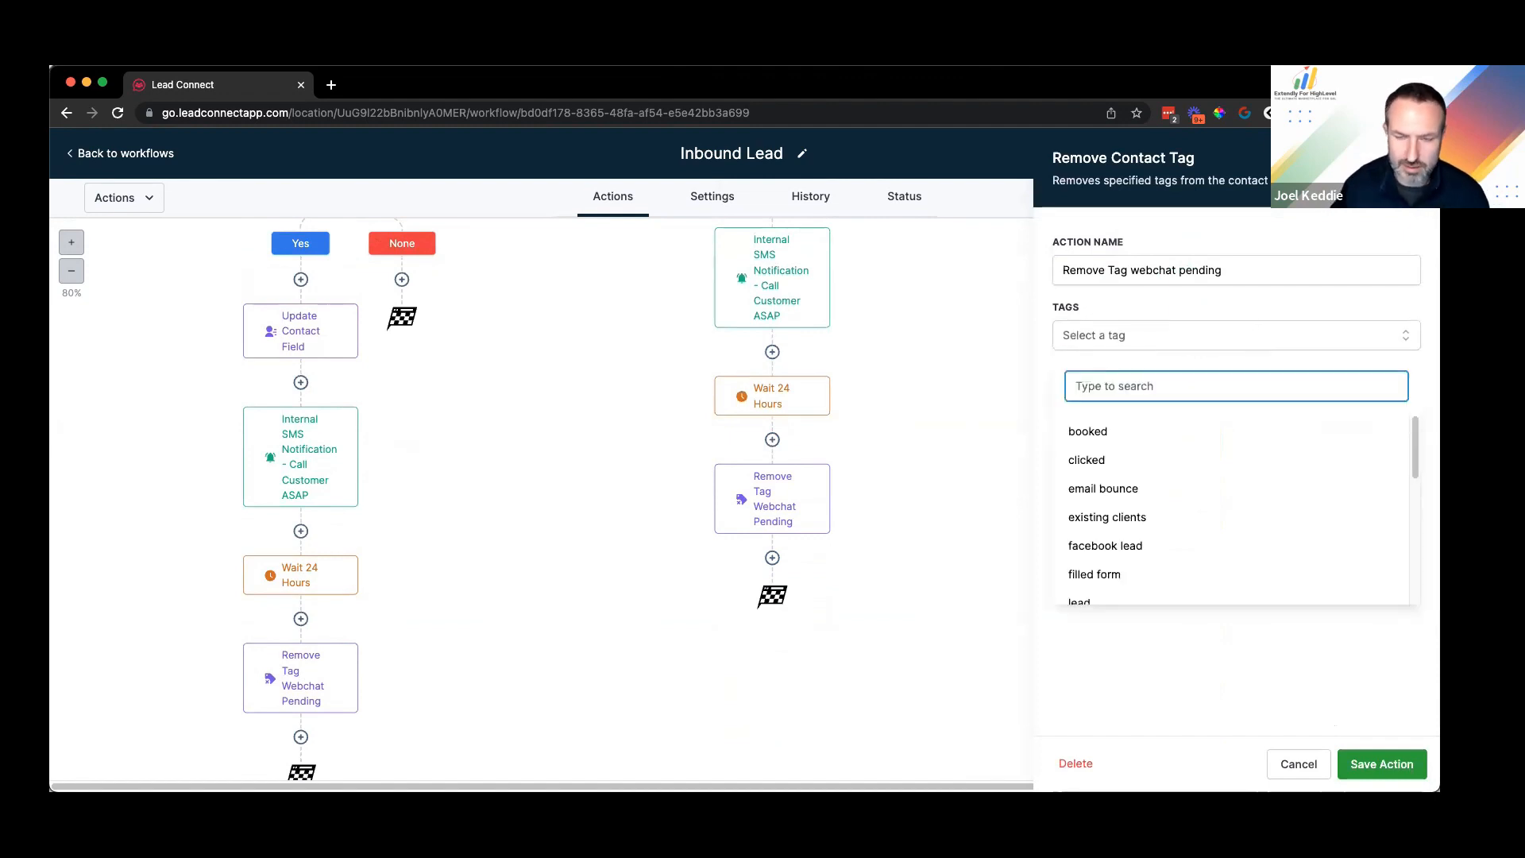
text(gmb)
key(super+a)
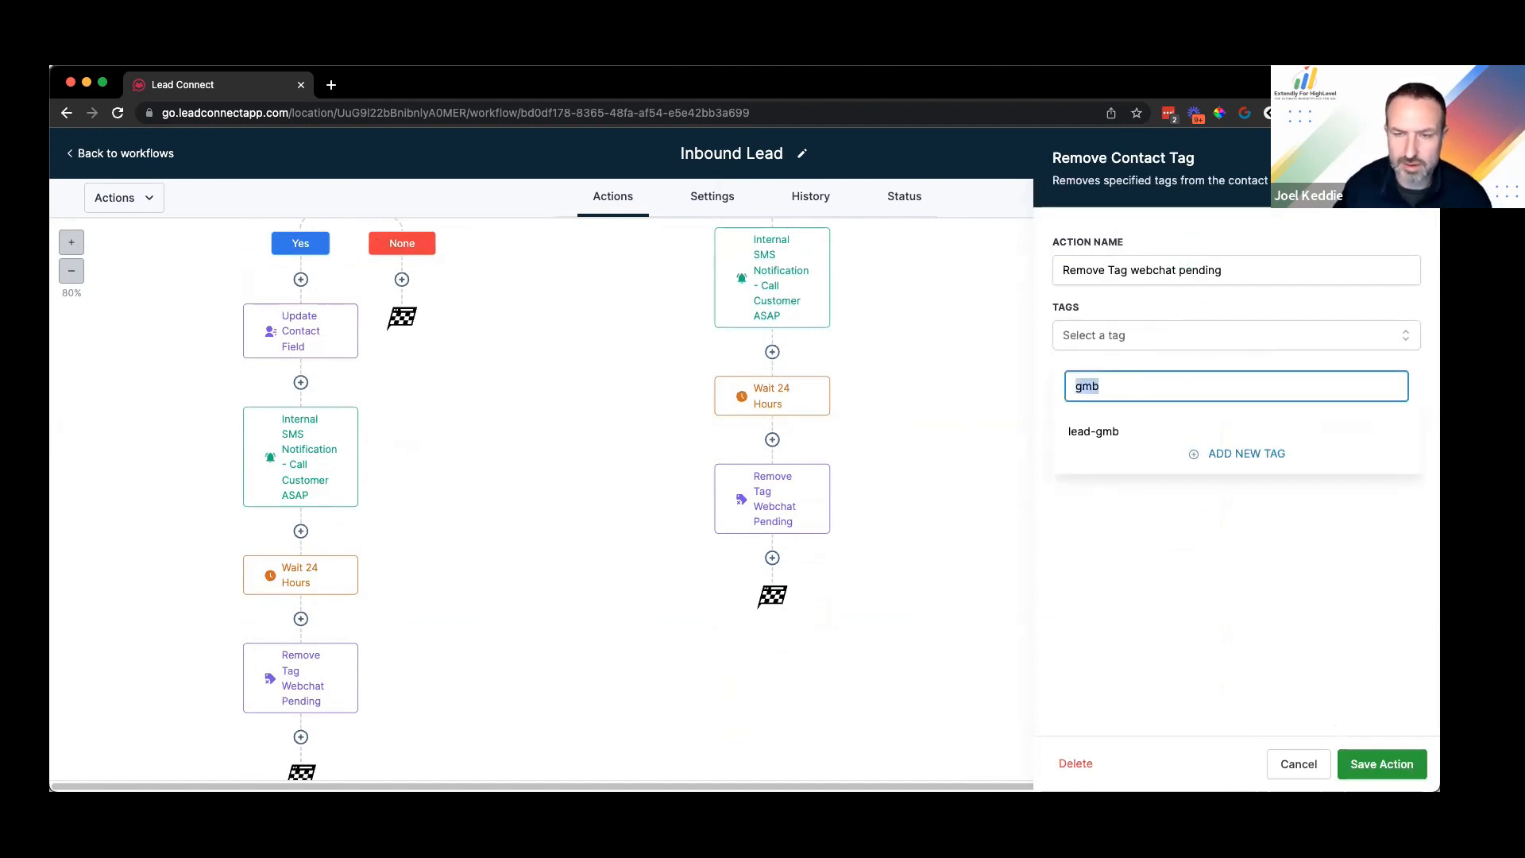
text(pending-gmb)
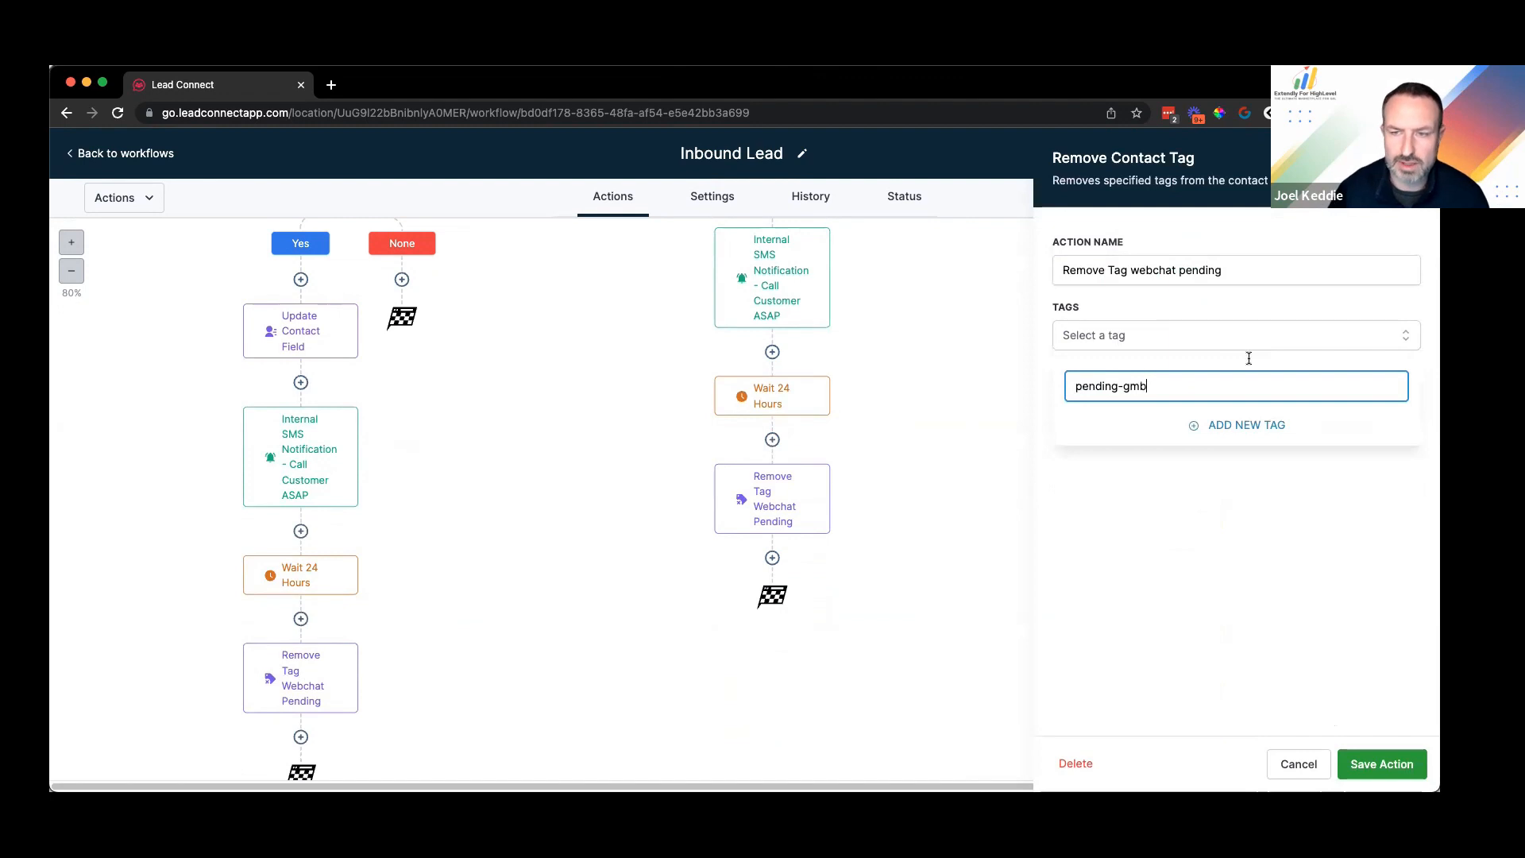
click(1247, 425)
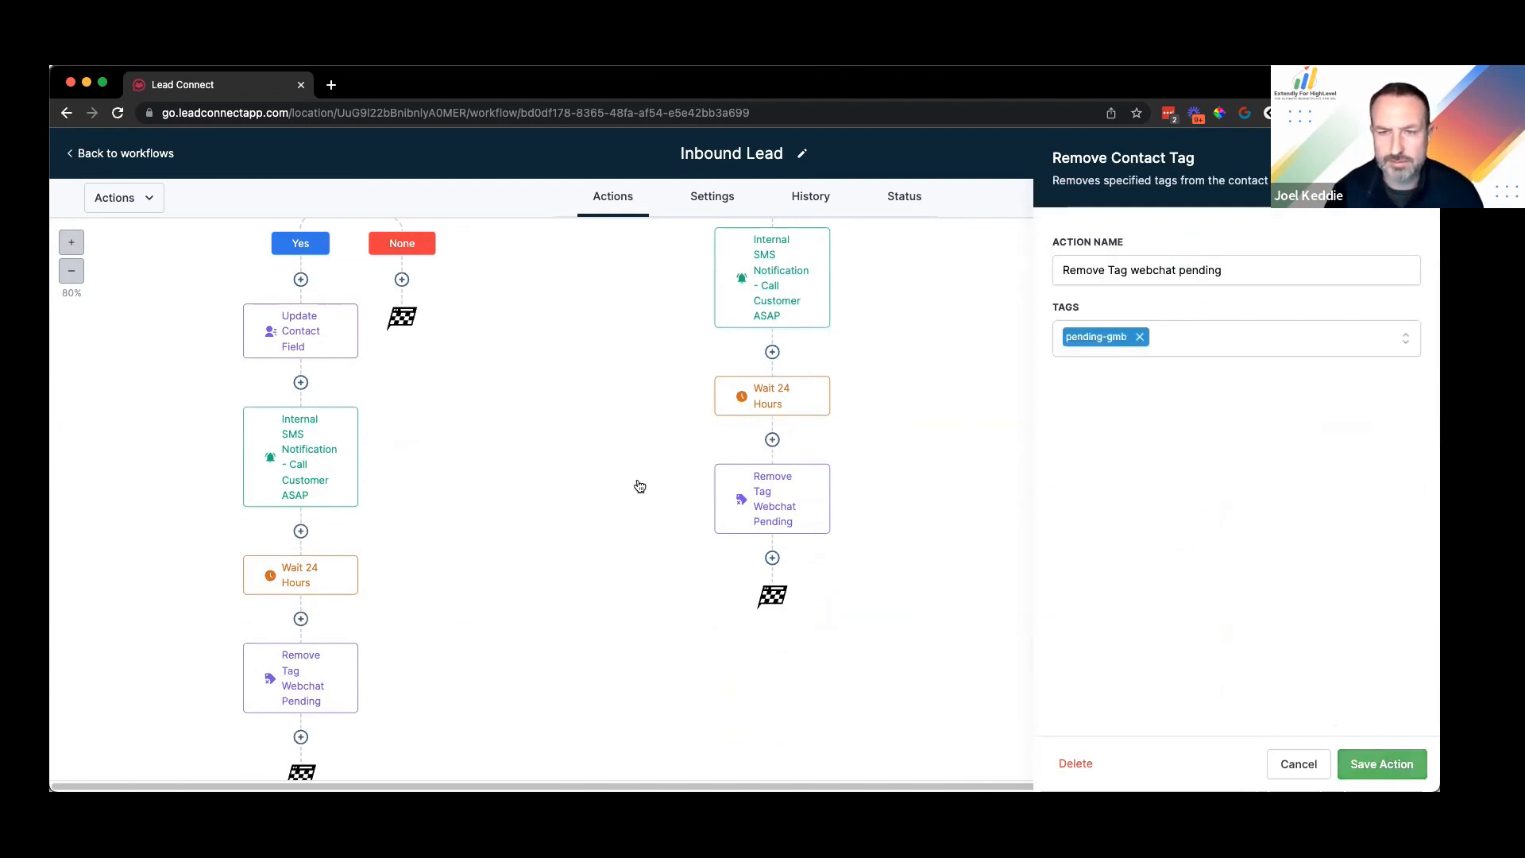
click(1375, 772)
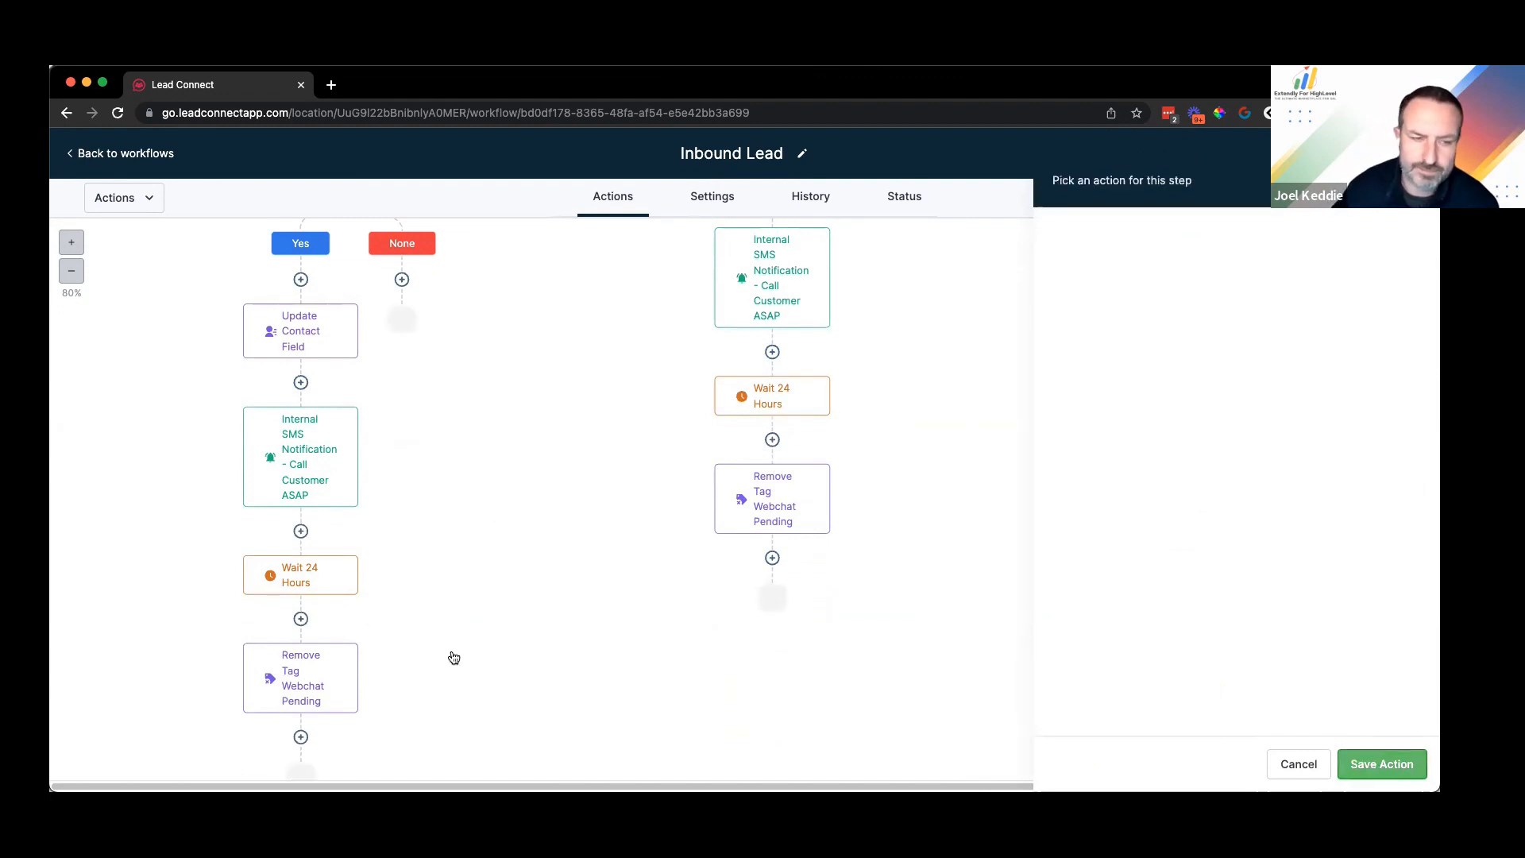
Step: Choose the pending-gmb tag for the Add Tag Webchat Pending step
scroll(350, 508, up, 5)
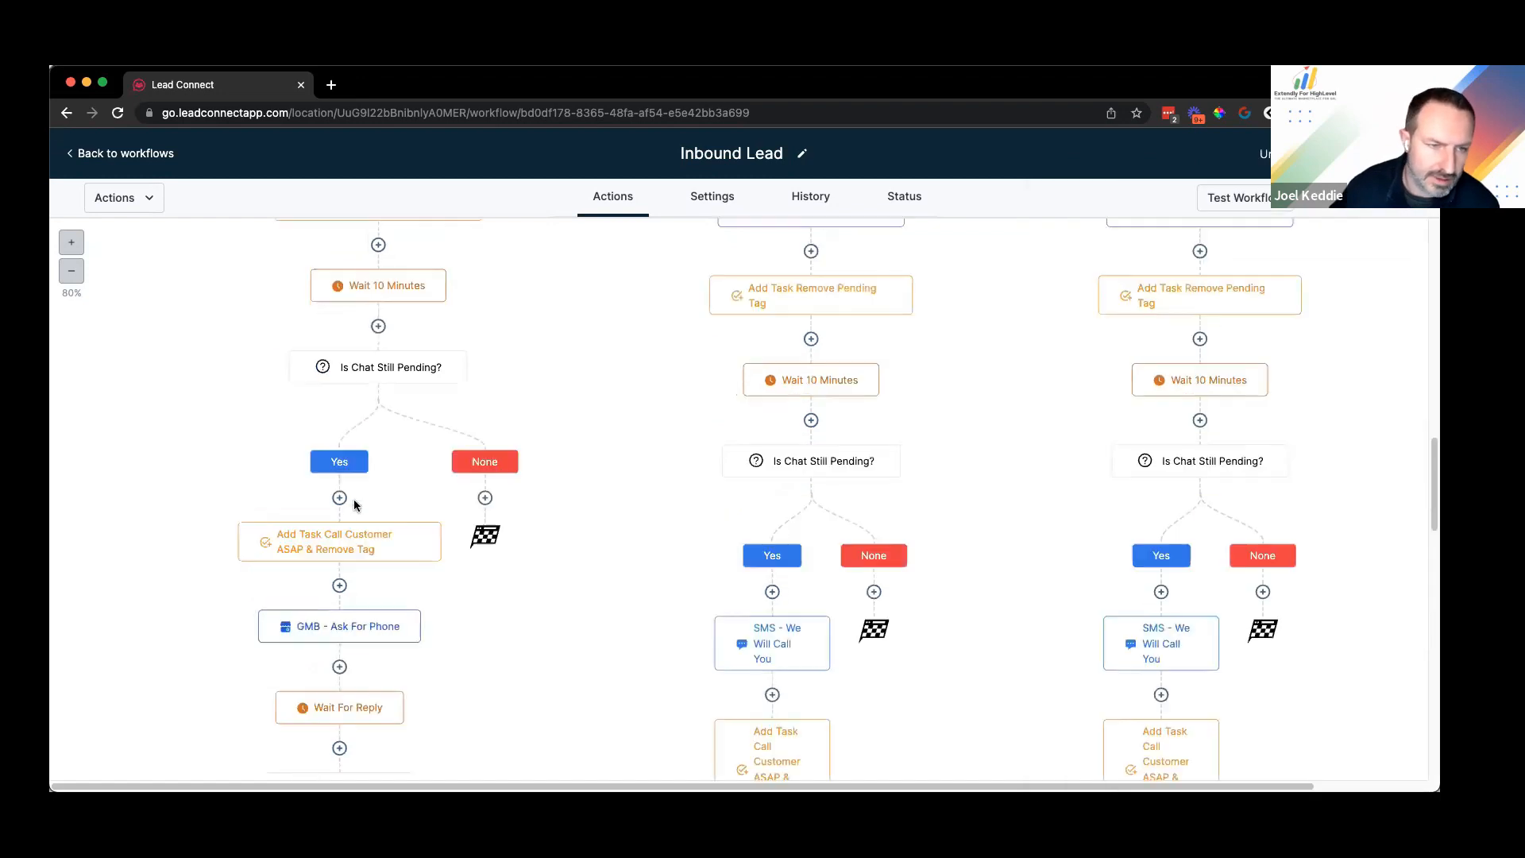
scroll(381, 437, up, 5)
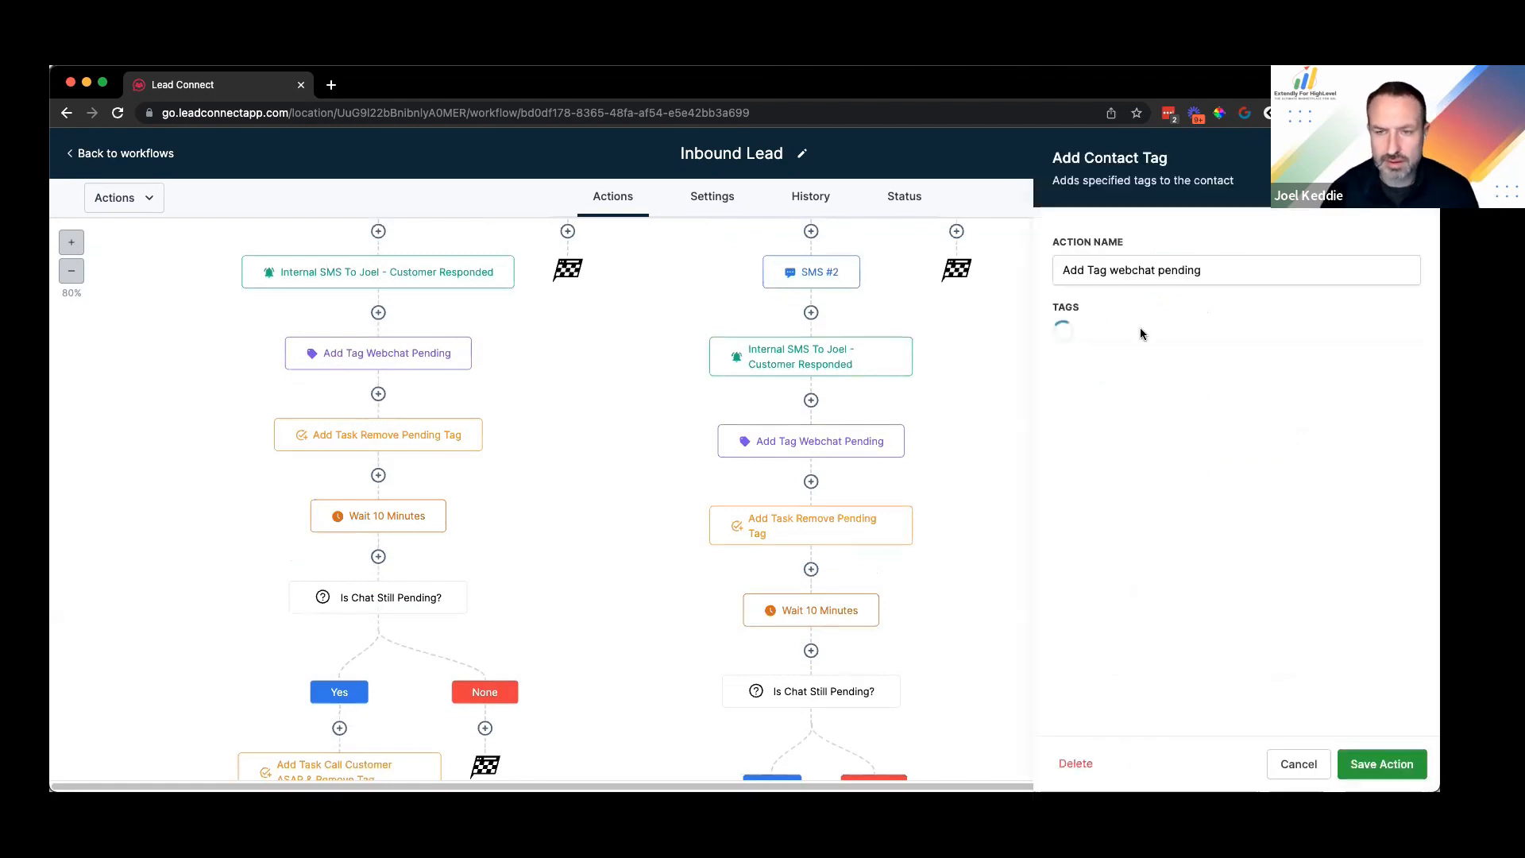
click(1127, 341)
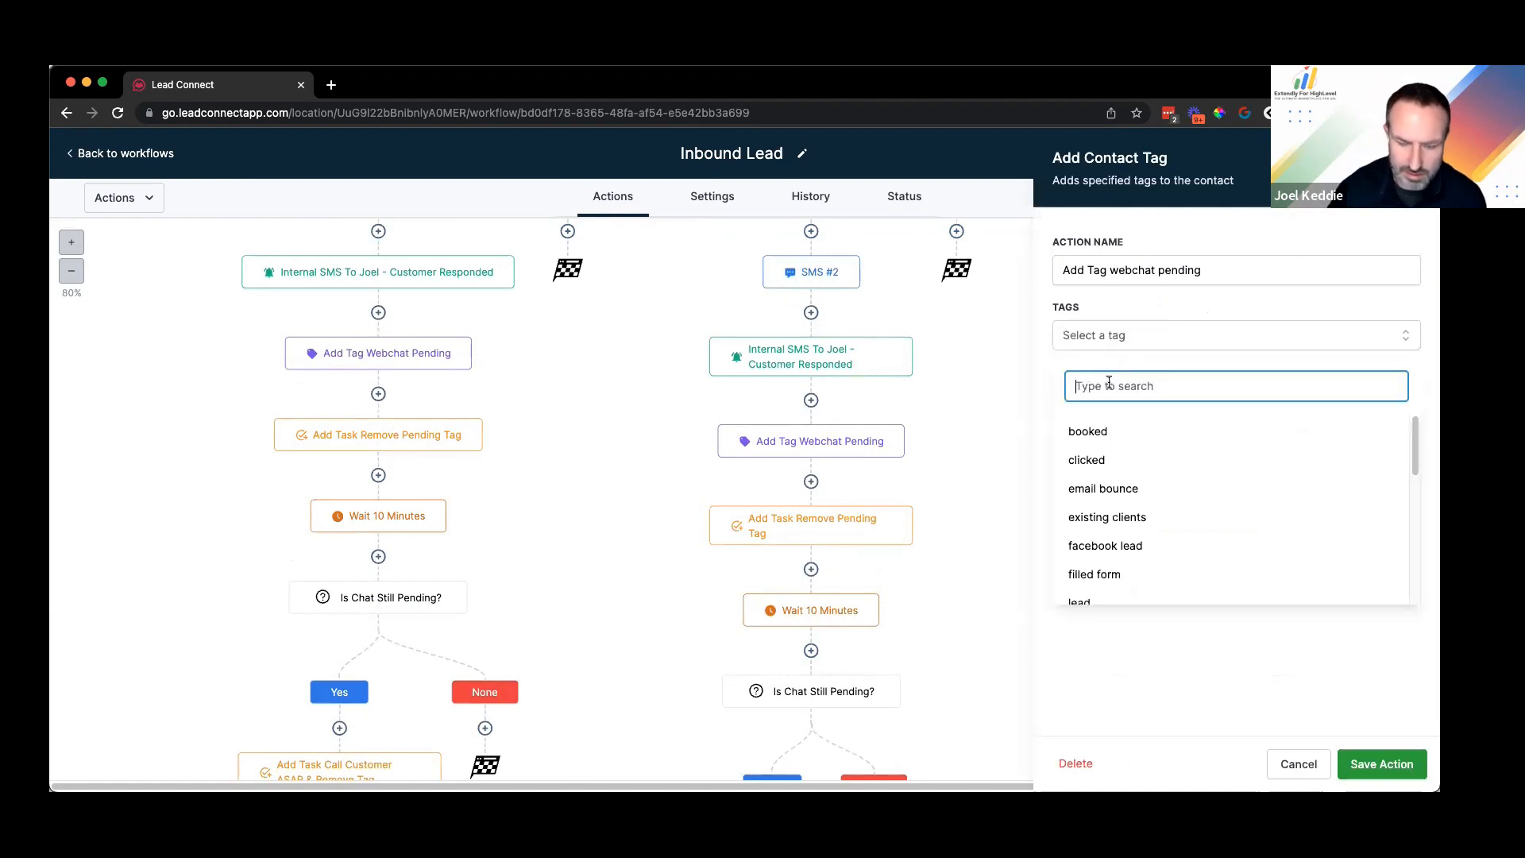
text(gmb)
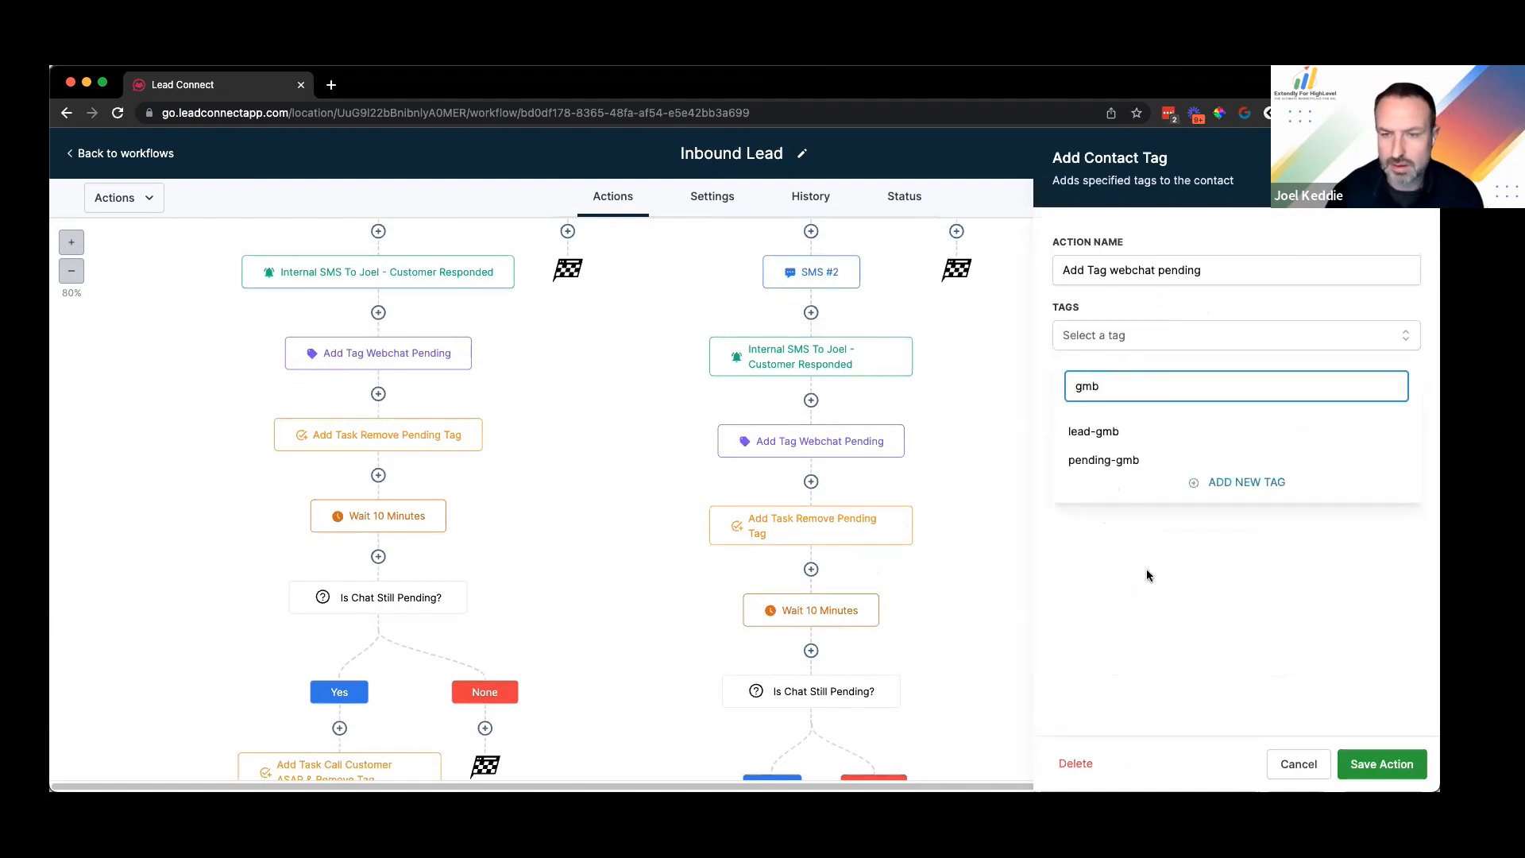
click(1382, 760)
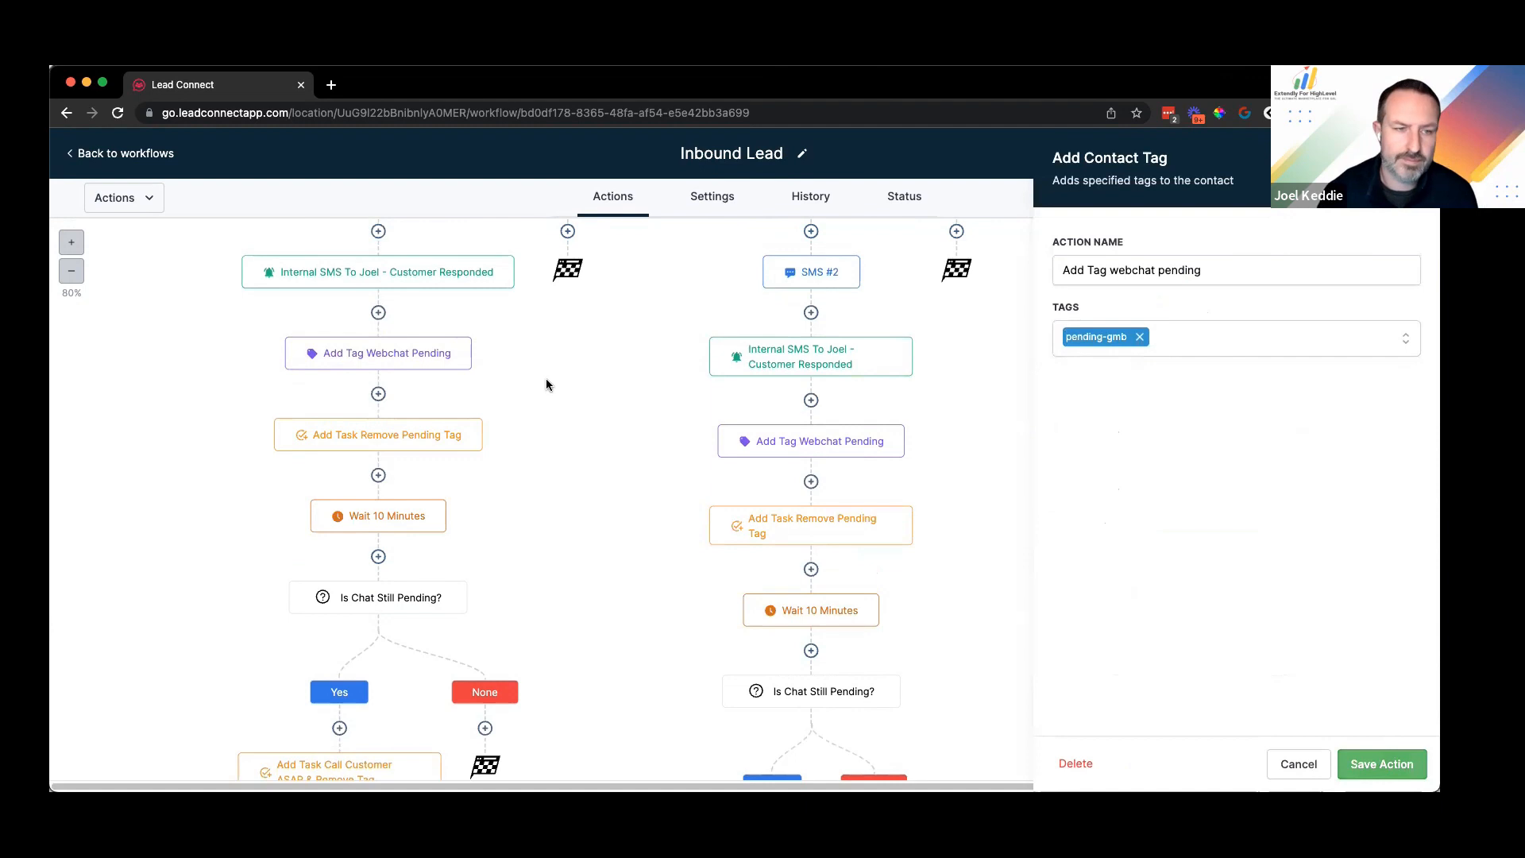
scroll(432, 475, down, 3)
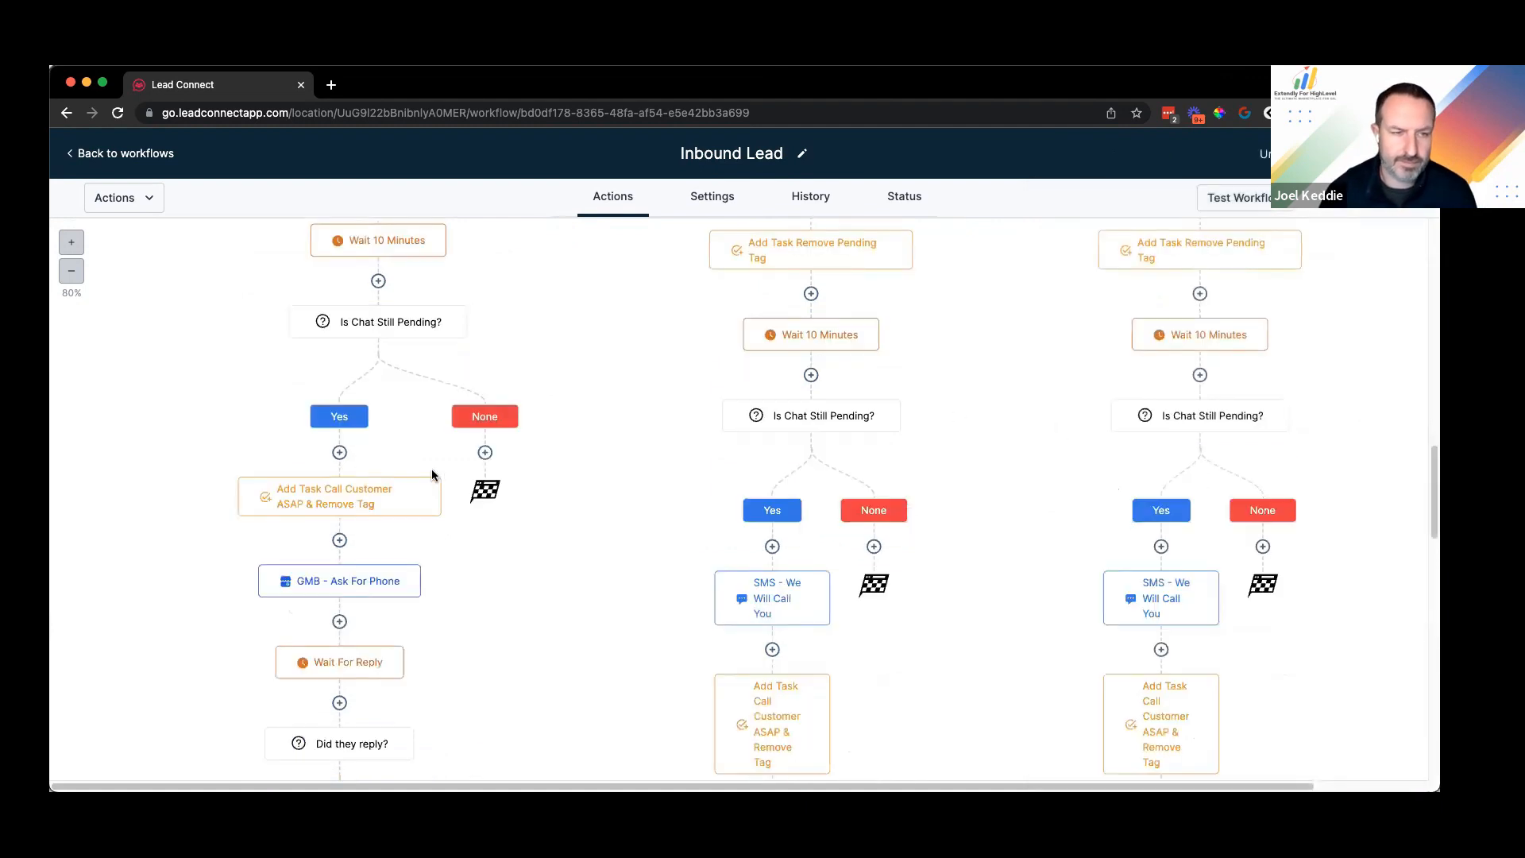
scroll(374, 299, down, 1)
scroll(365, 474, down, 3)
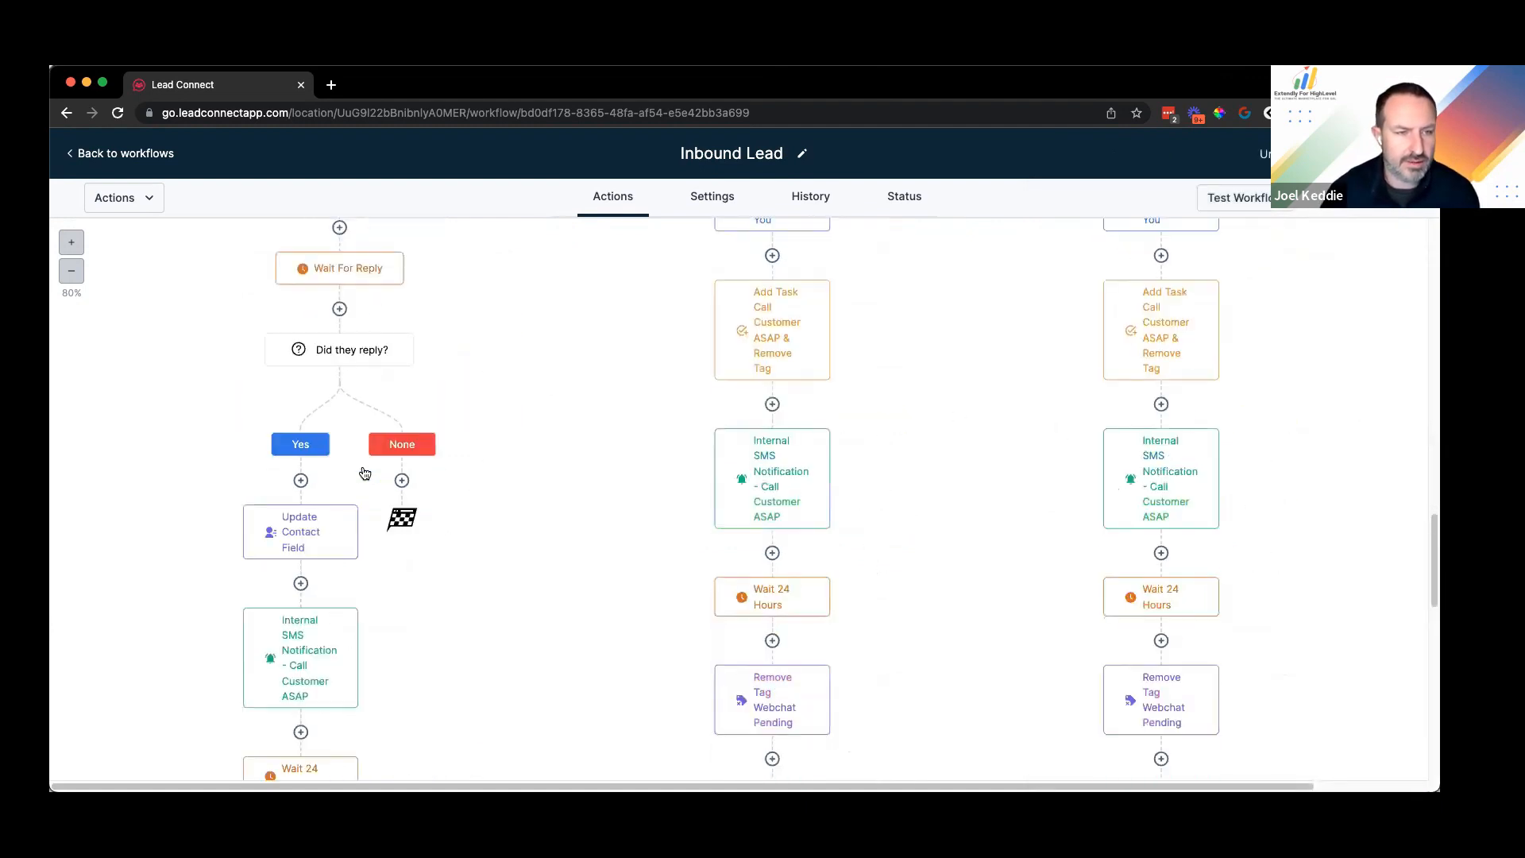
scroll(427, 455, down, 5)
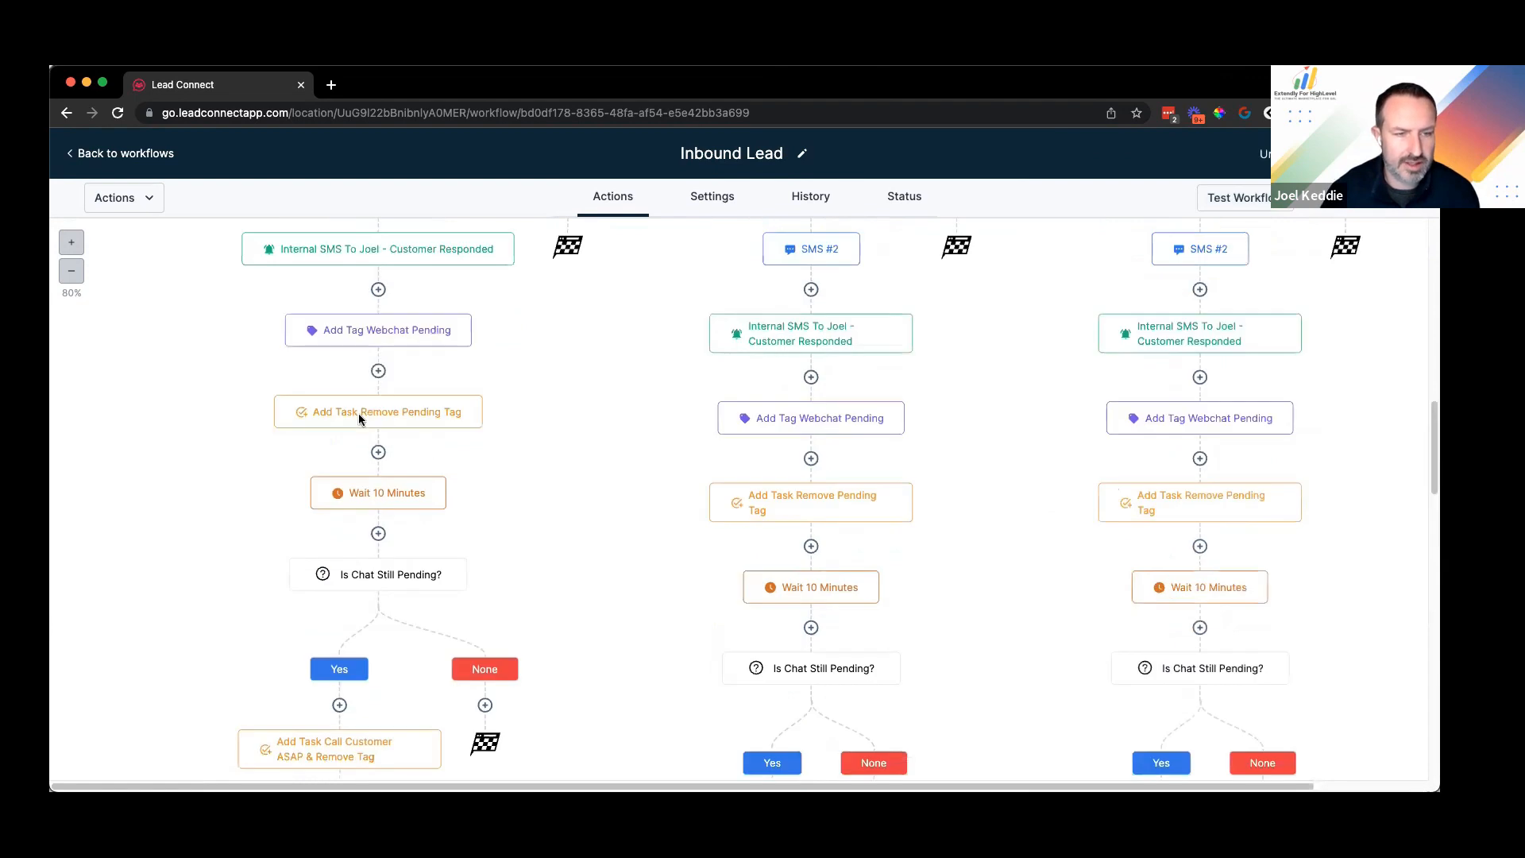
scroll(359, 413, down, 3)
scroll(355, 470, down, 4)
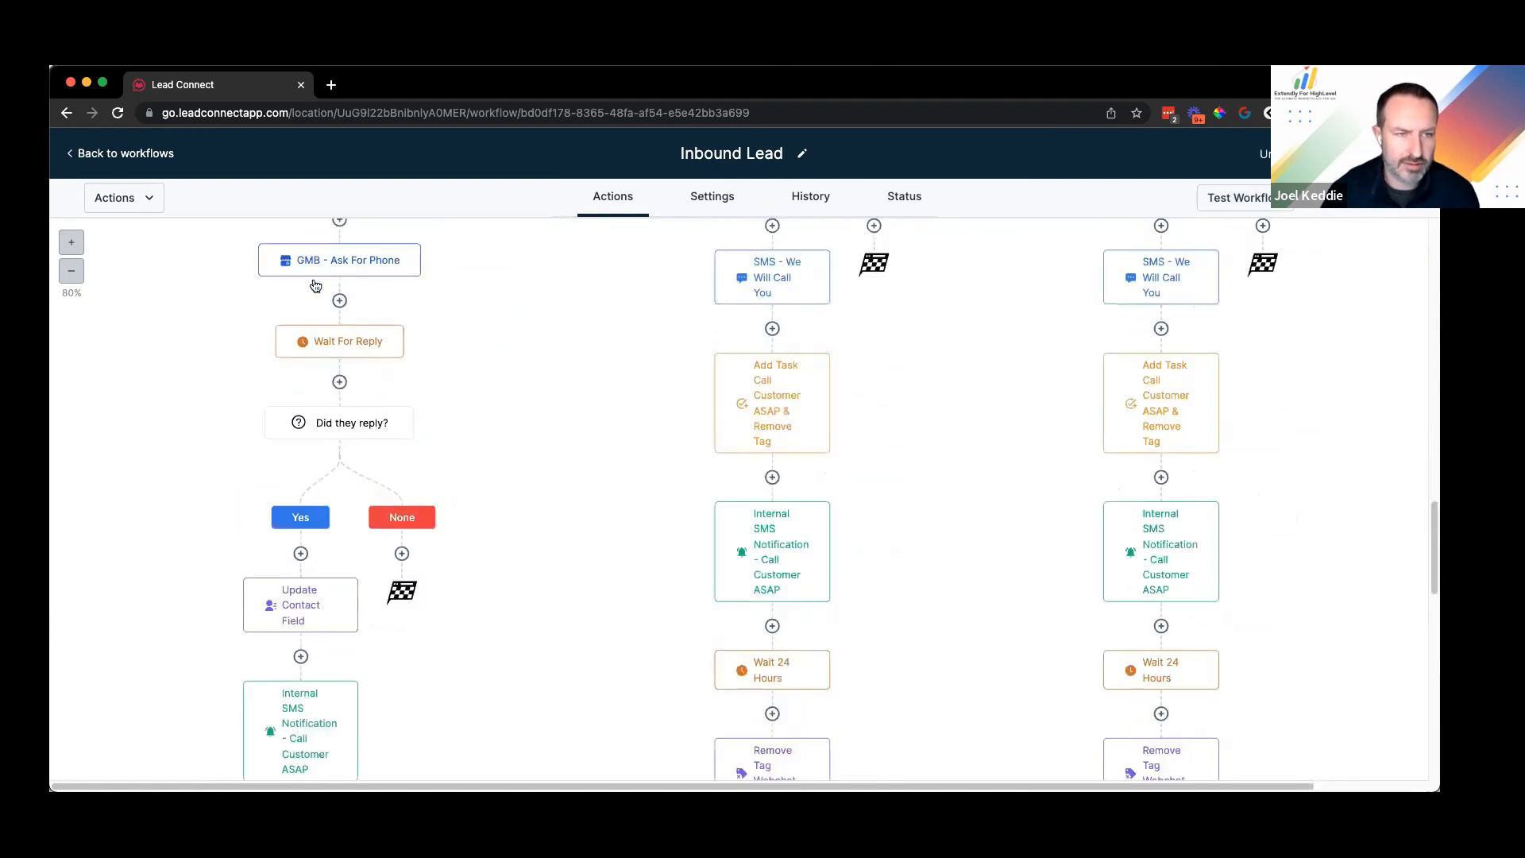
scroll(328, 318, down, 1)
scroll(327, 409, down, 1)
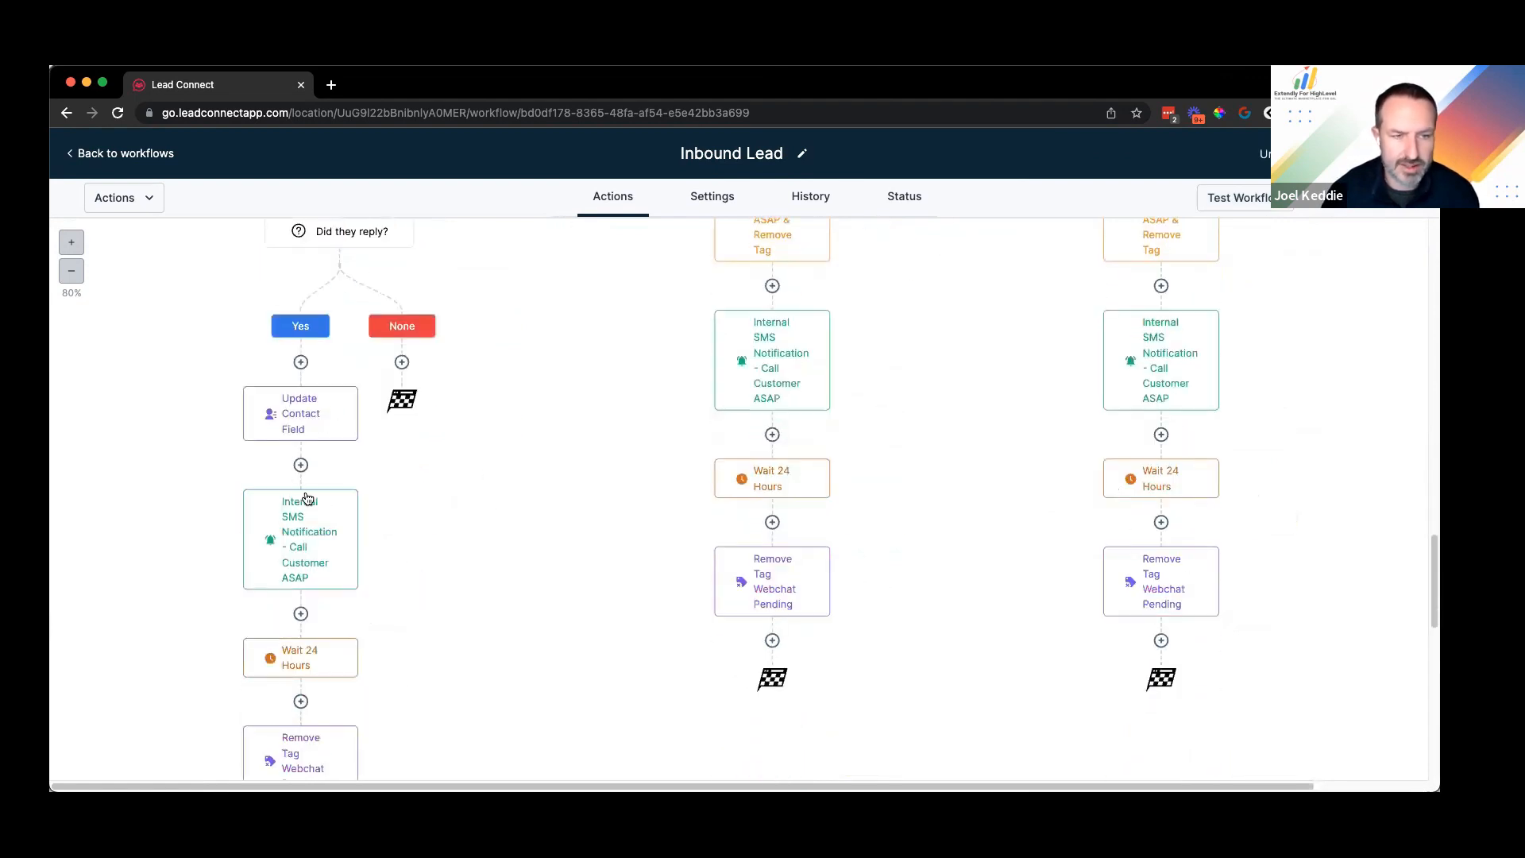
scroll(307, 495, down, 1)
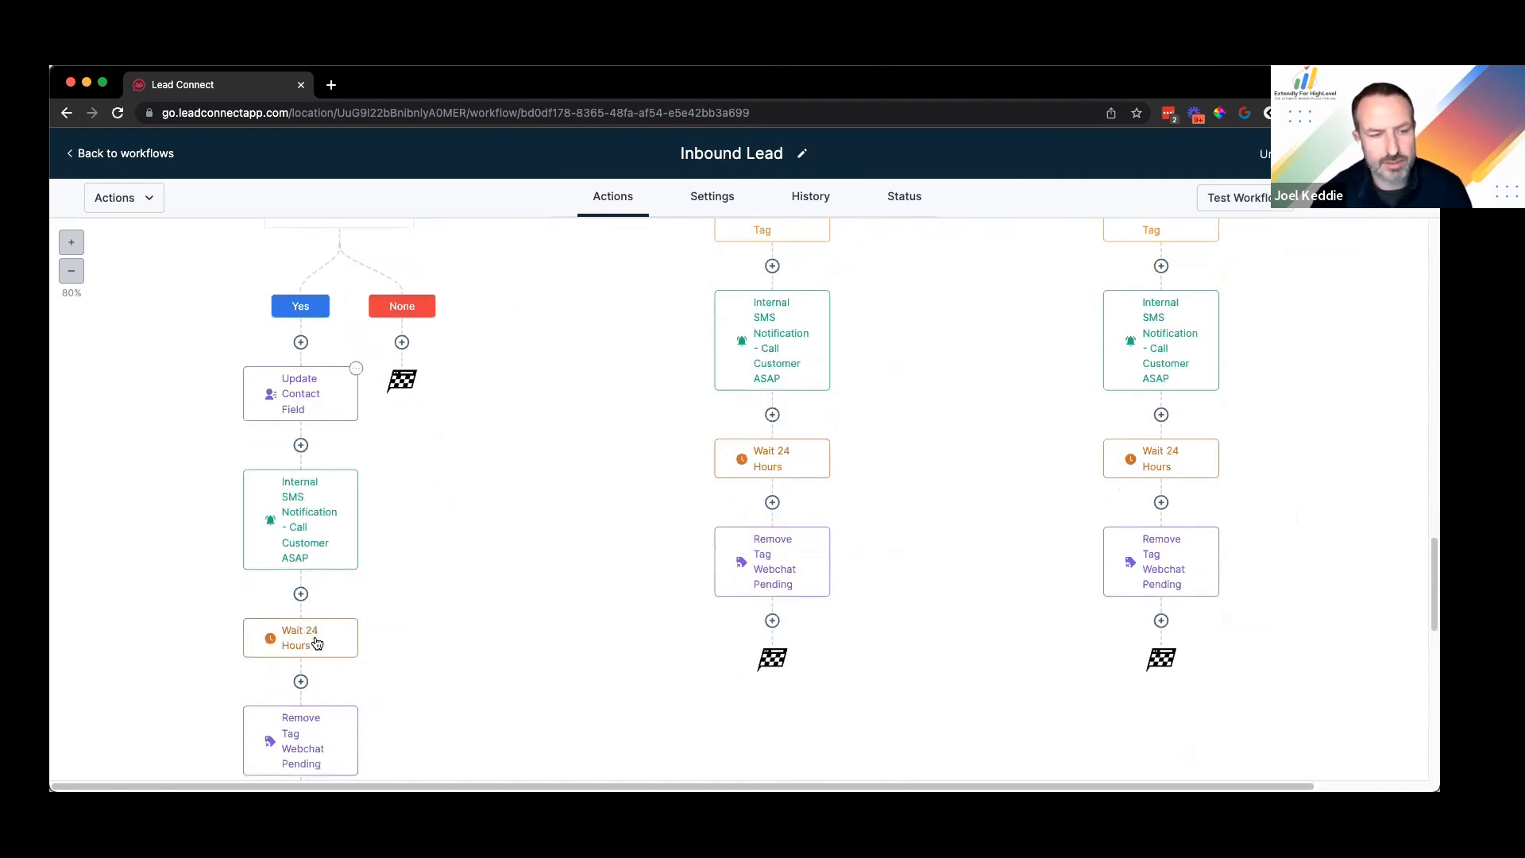
scroll(317, 644, down, 1)
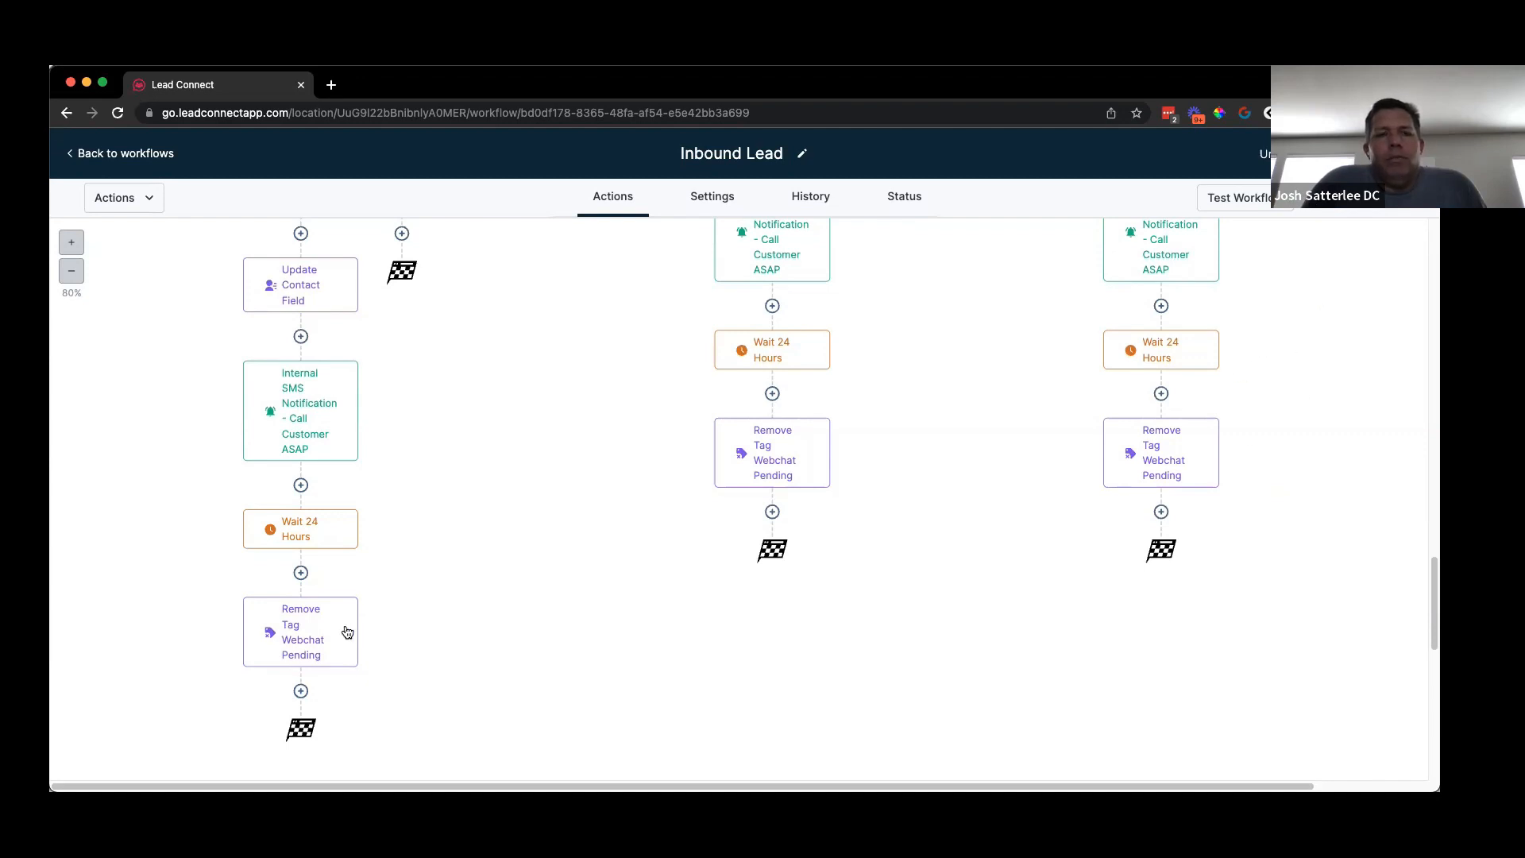
Step: Change 'webchat' to 'gmb' in the Yes branch remove-tag step's name, saving it as Remove Tag Gmb Pending
click(322, 640)
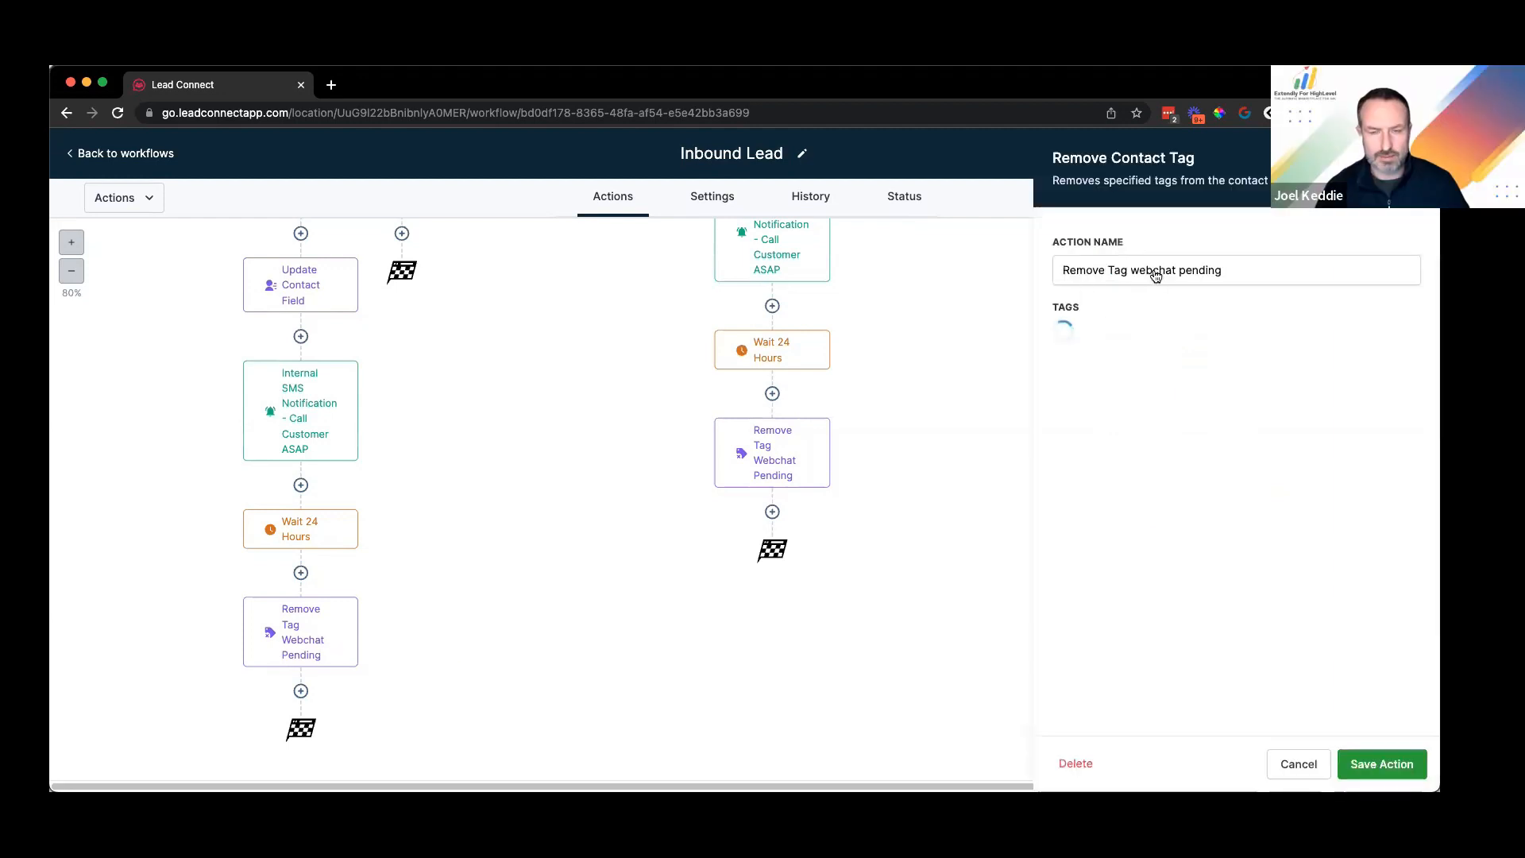
drag(1132, 271, 1168, 277)
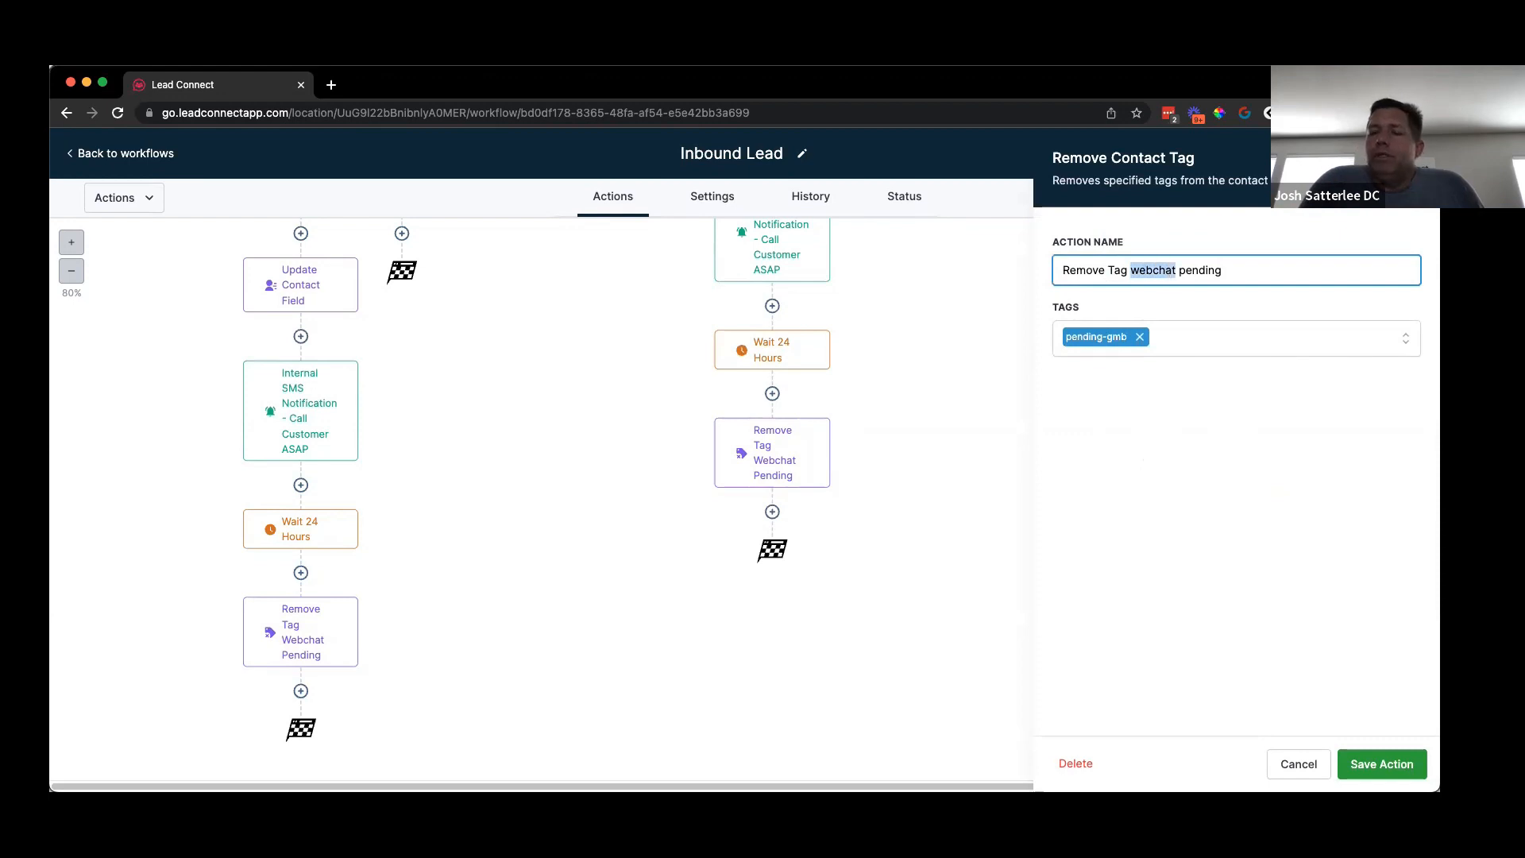
text(gmb)
click(1404, 762)
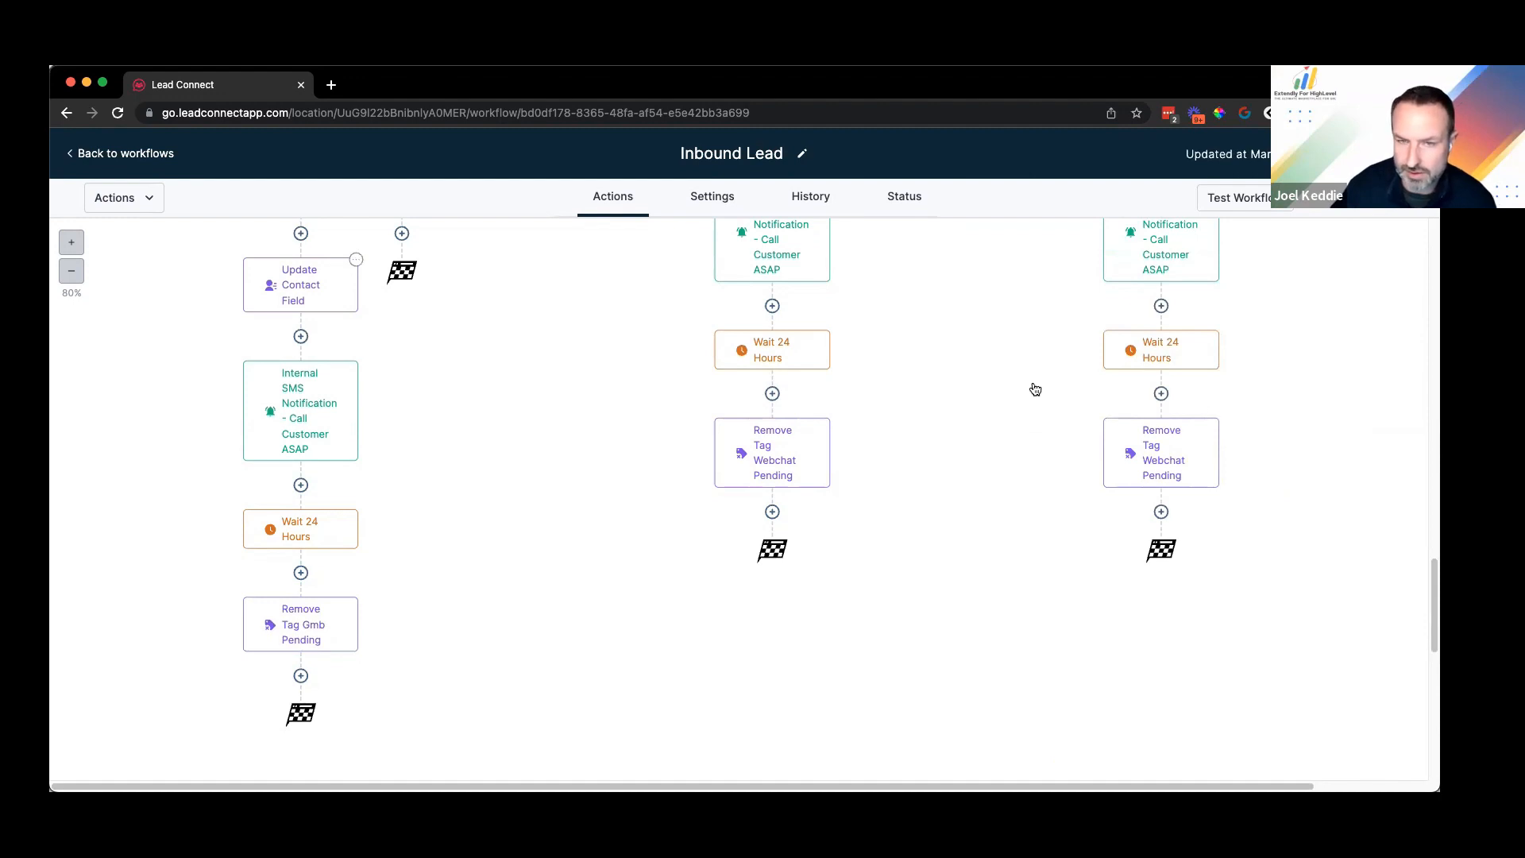
click(967, 385)
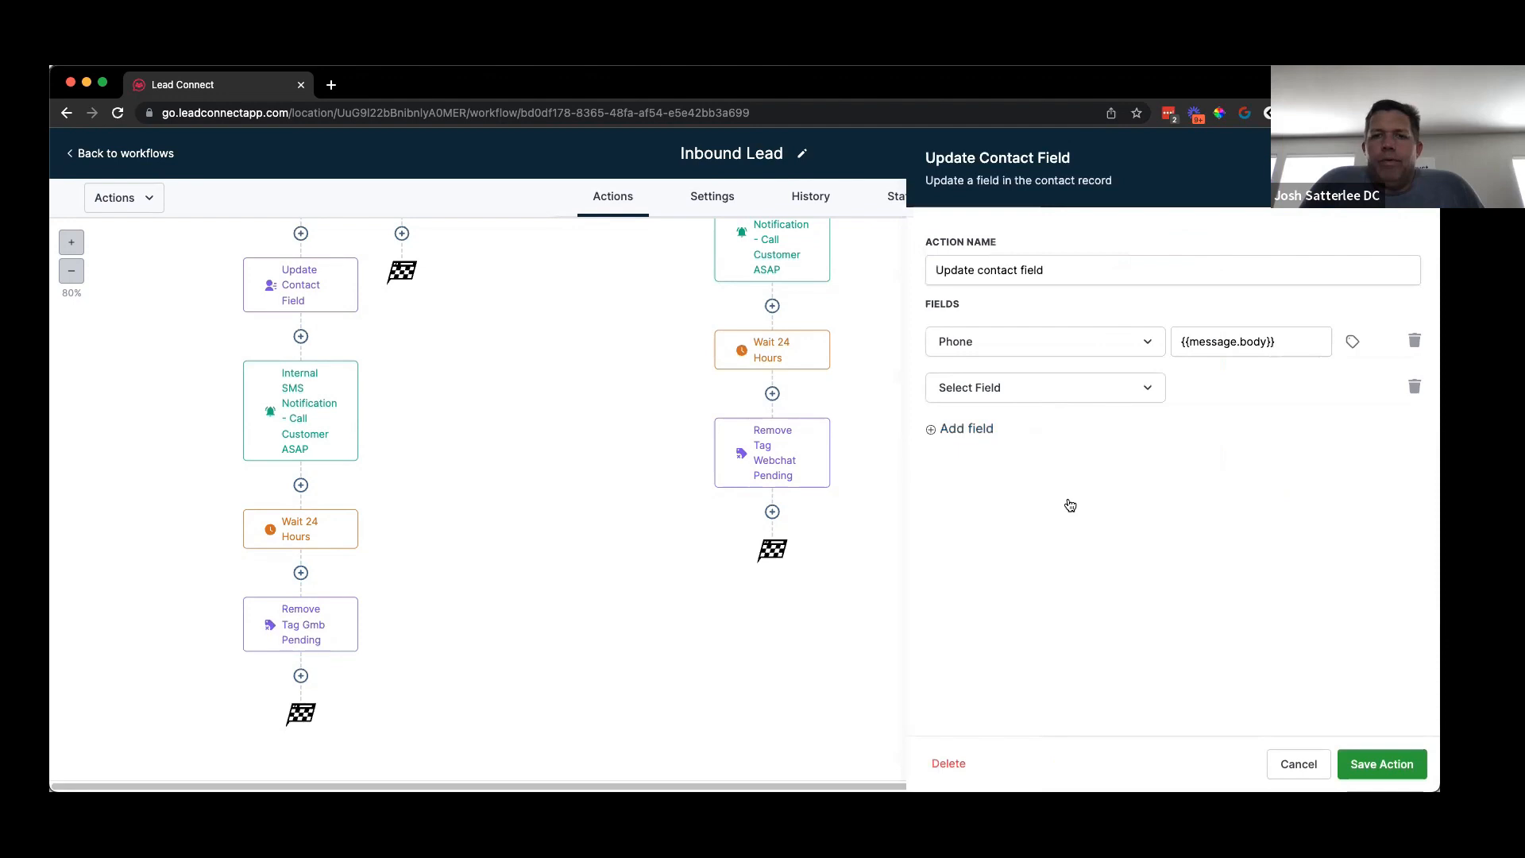
click(1049, 387)
click(1025, 389)
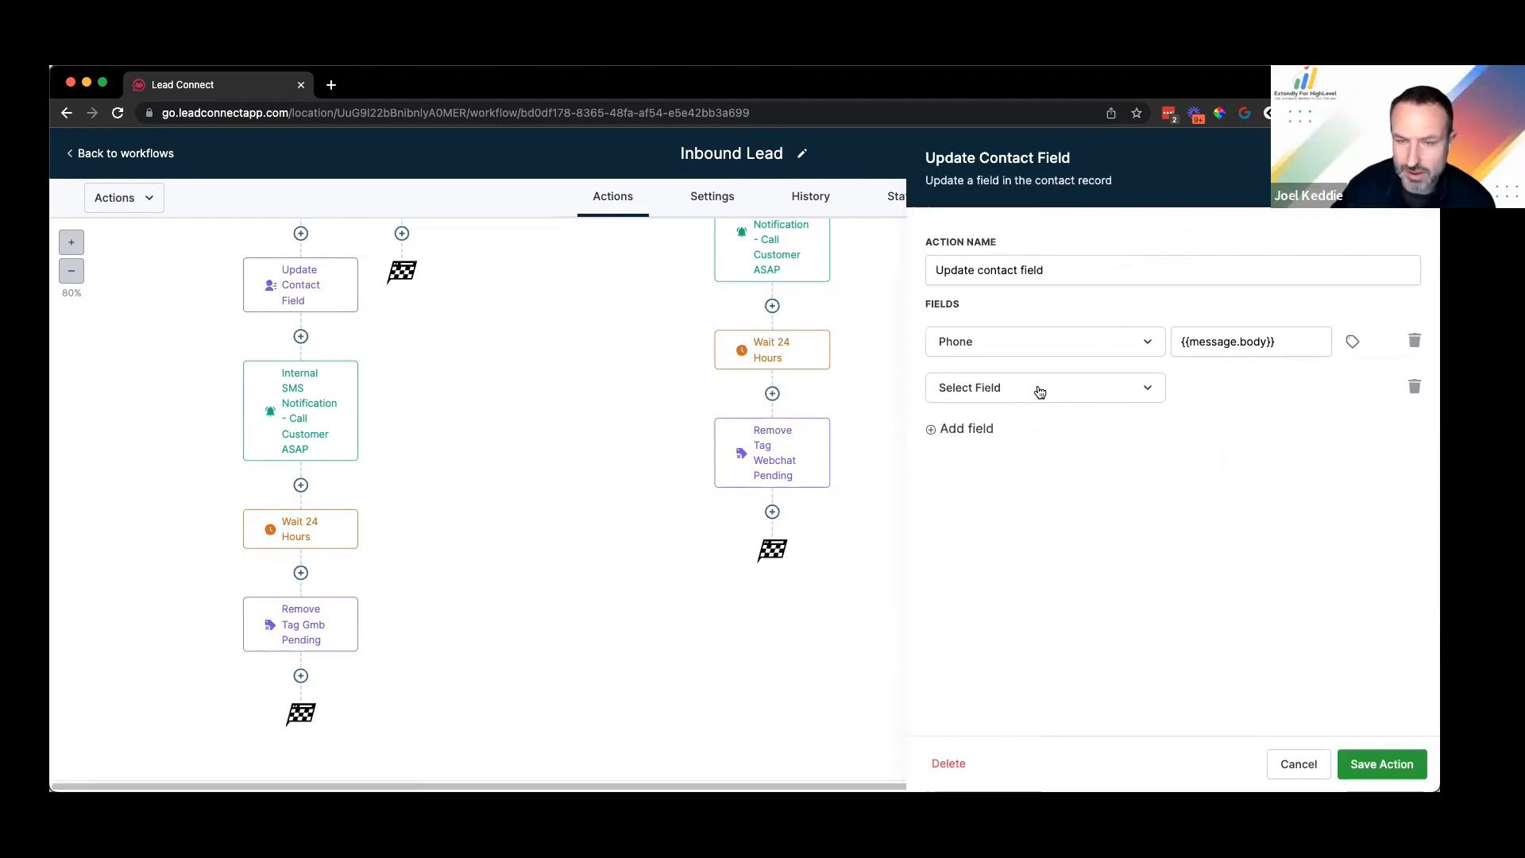
click(1038, 389)
click(1148, 388)
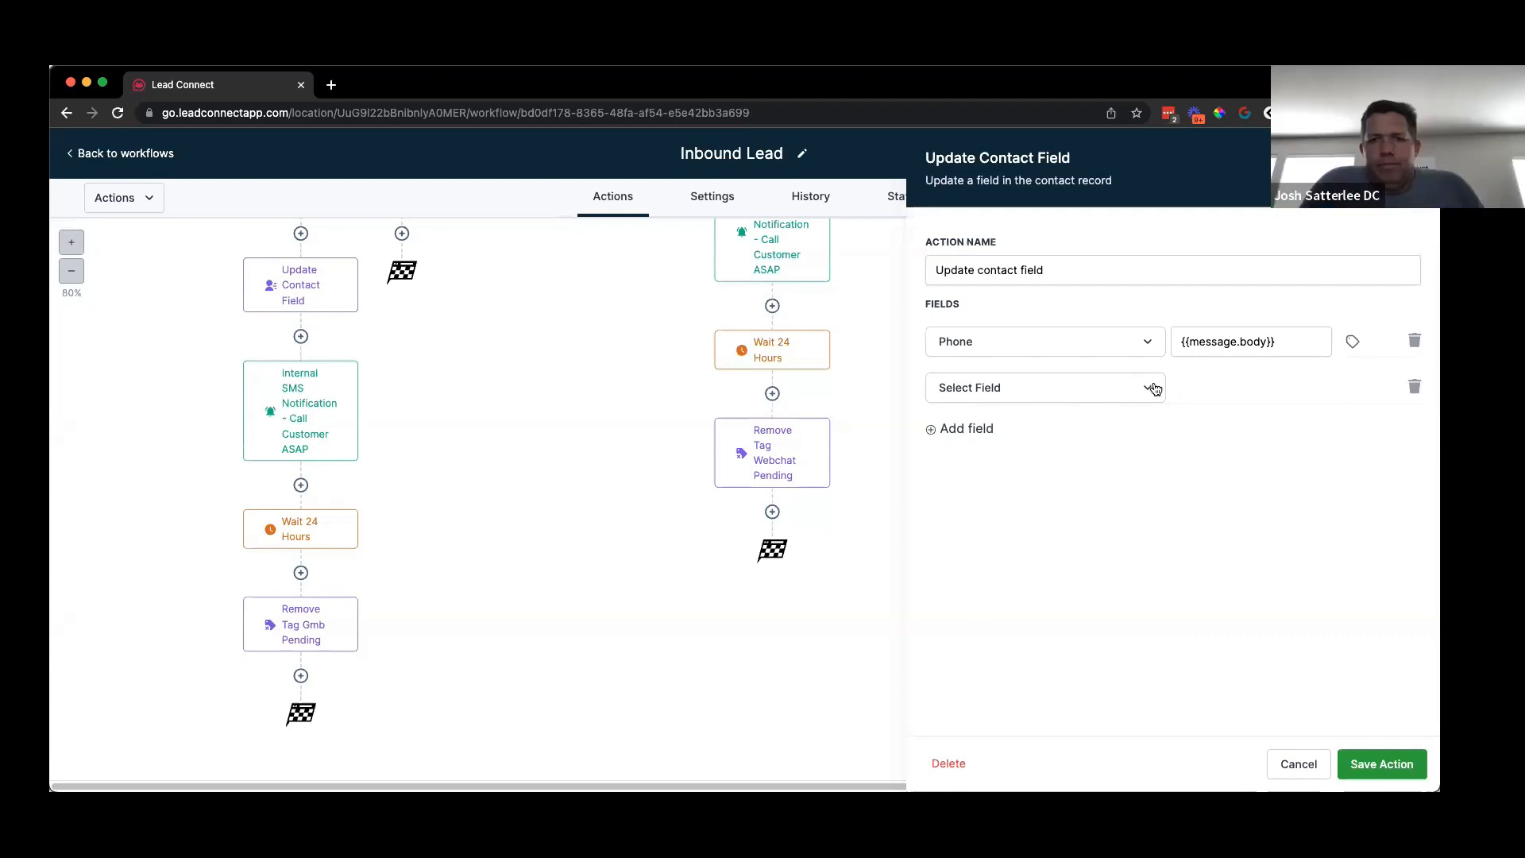
click(1232, 385)
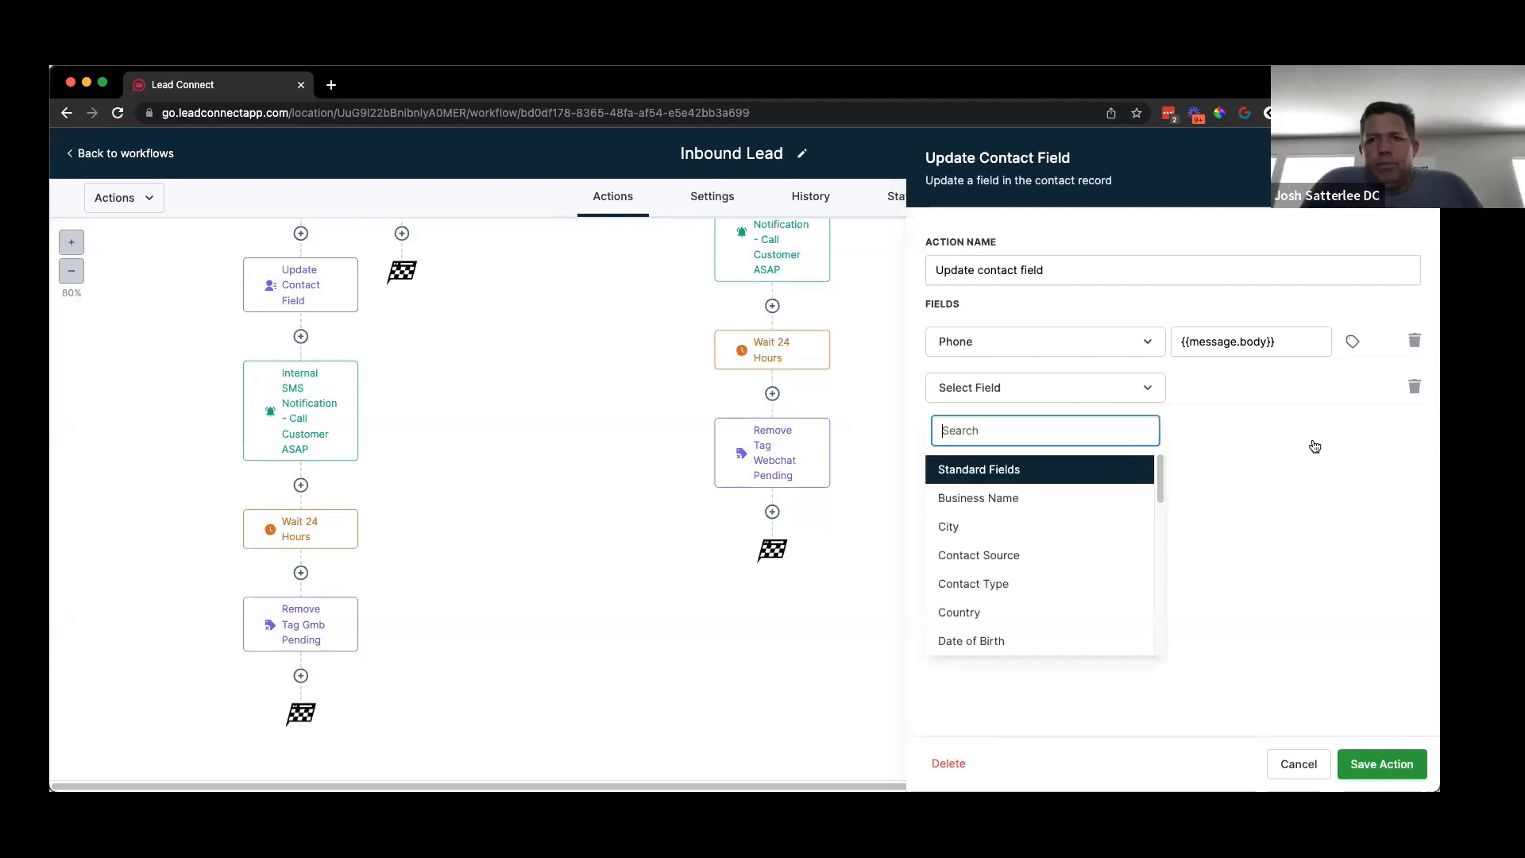
click(1415, 387)
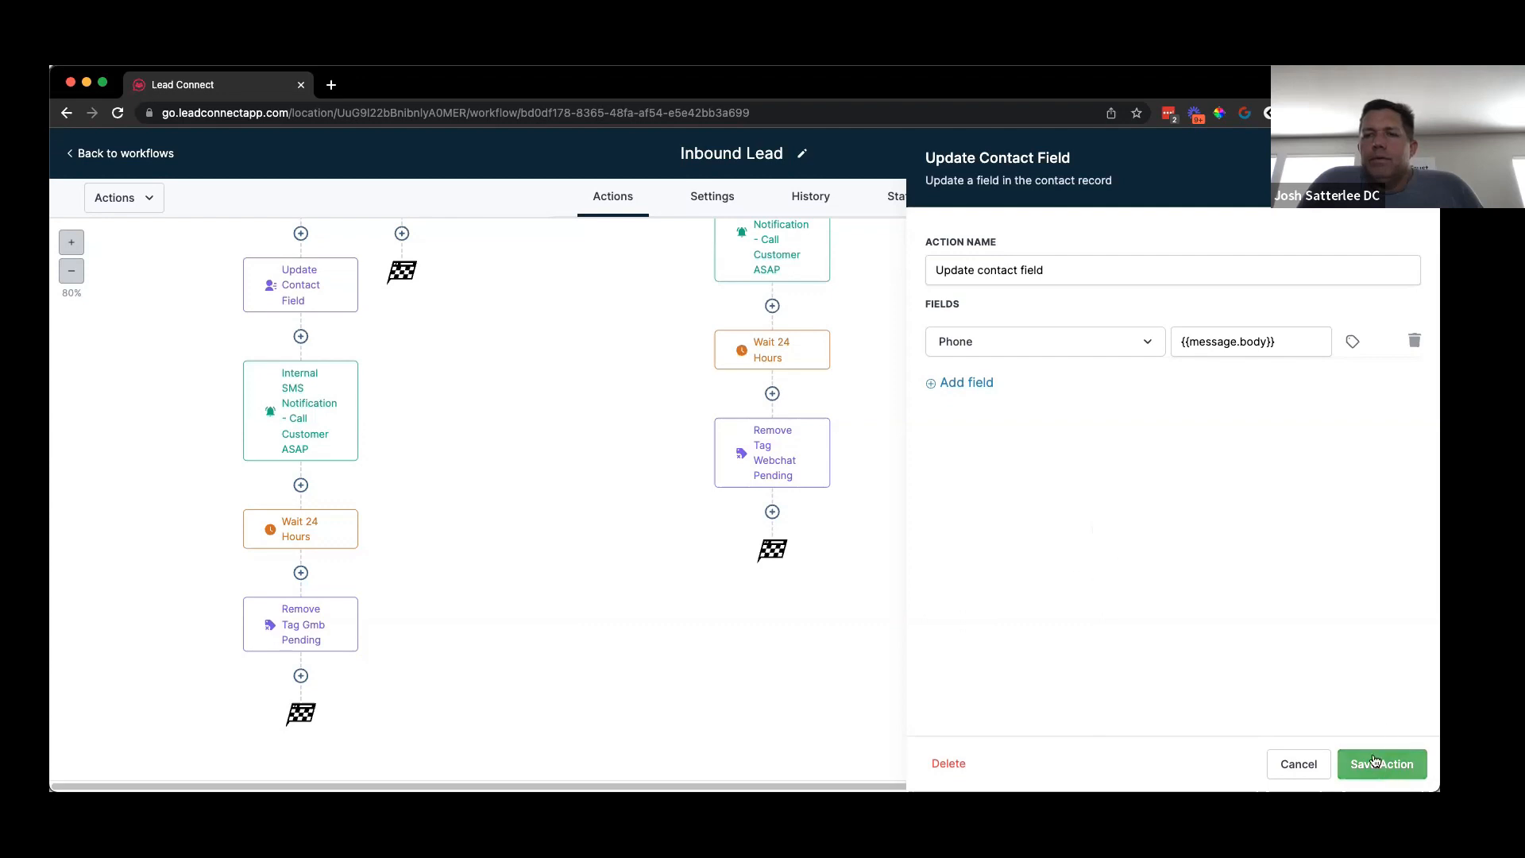
click(1418, 157)
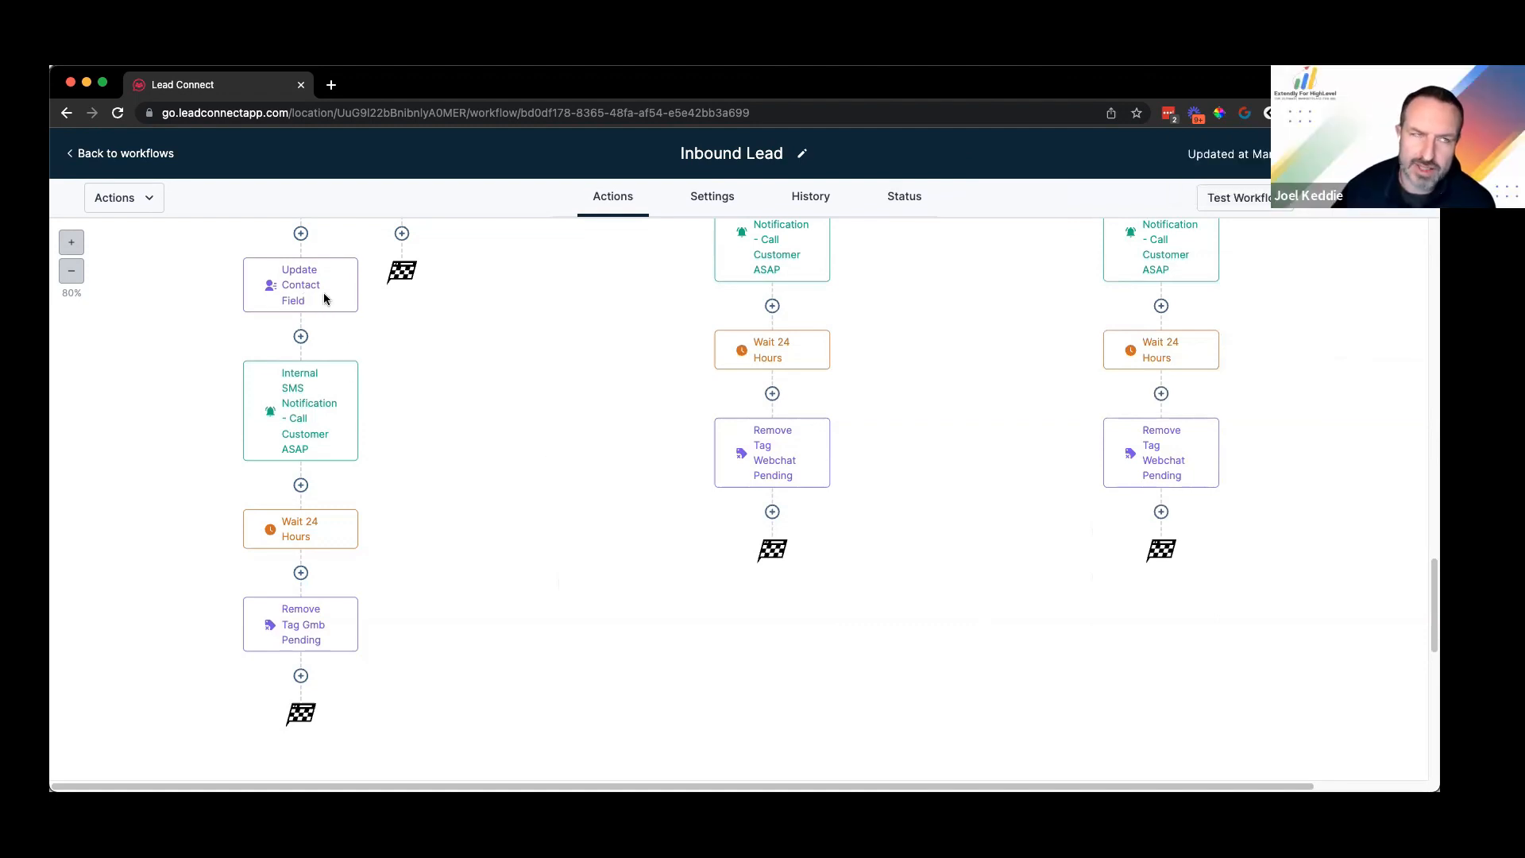
mouse_move(334, 299)
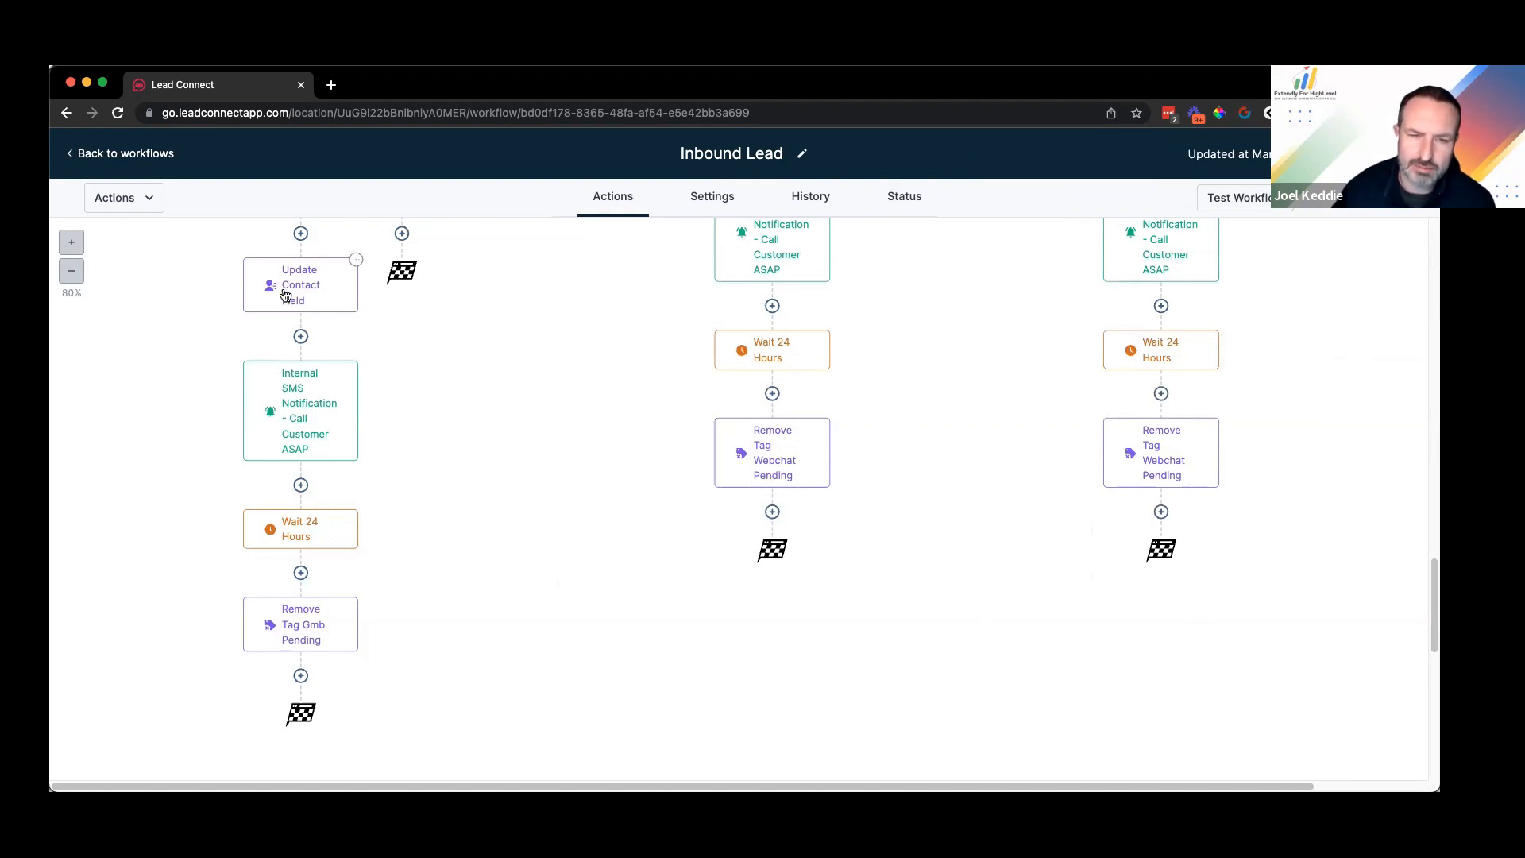
click(348, 304)
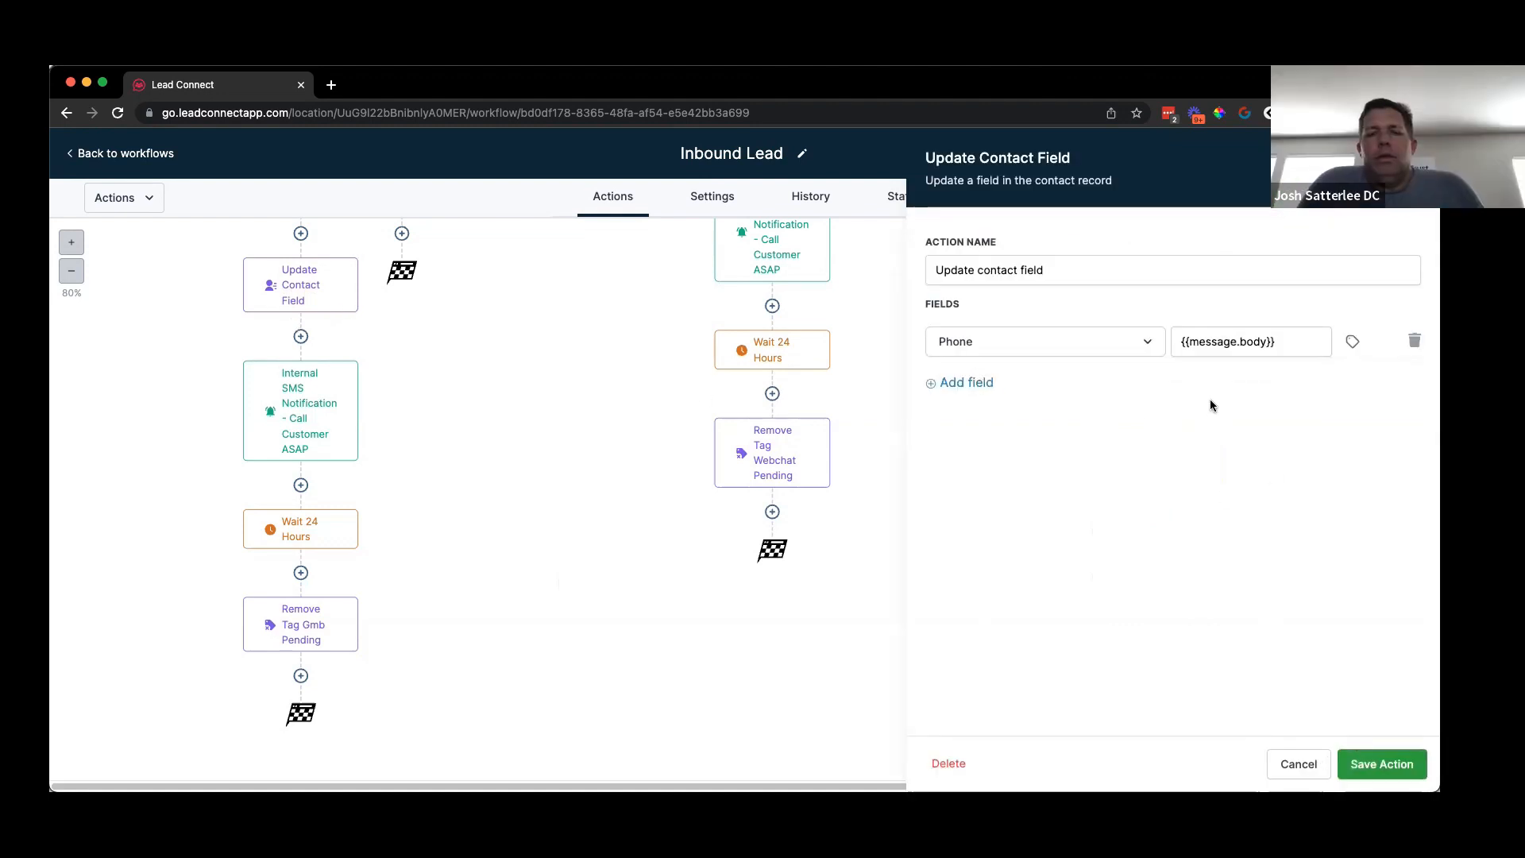
click(1298, 765)
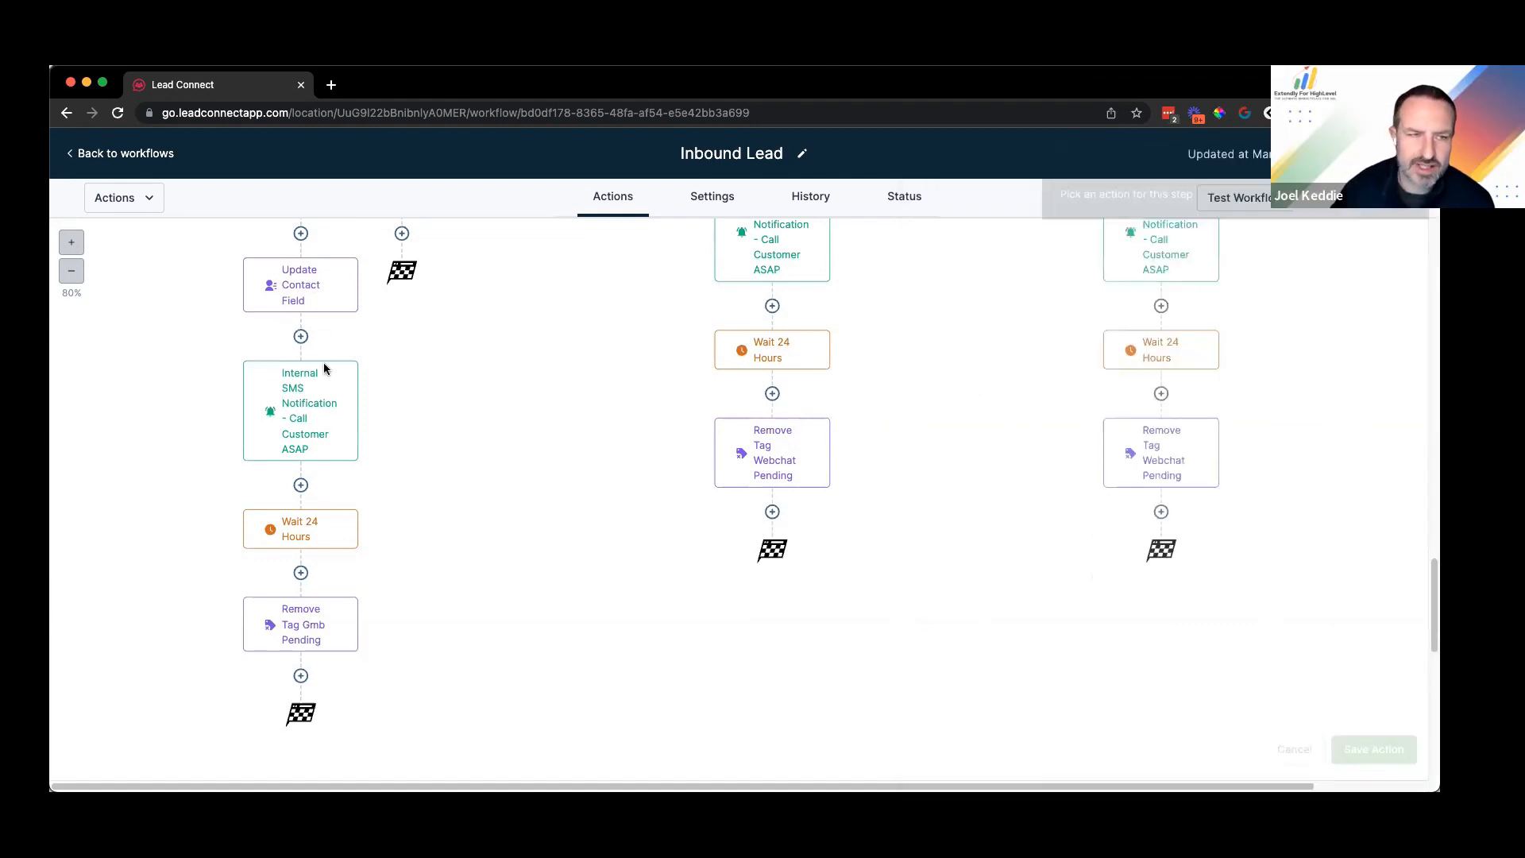
Step: Scroll the canvas up and back down to bring the Update Contact Field step into view
scroll(330, 306, up, 3)
scroll(358, 298, up, 1)
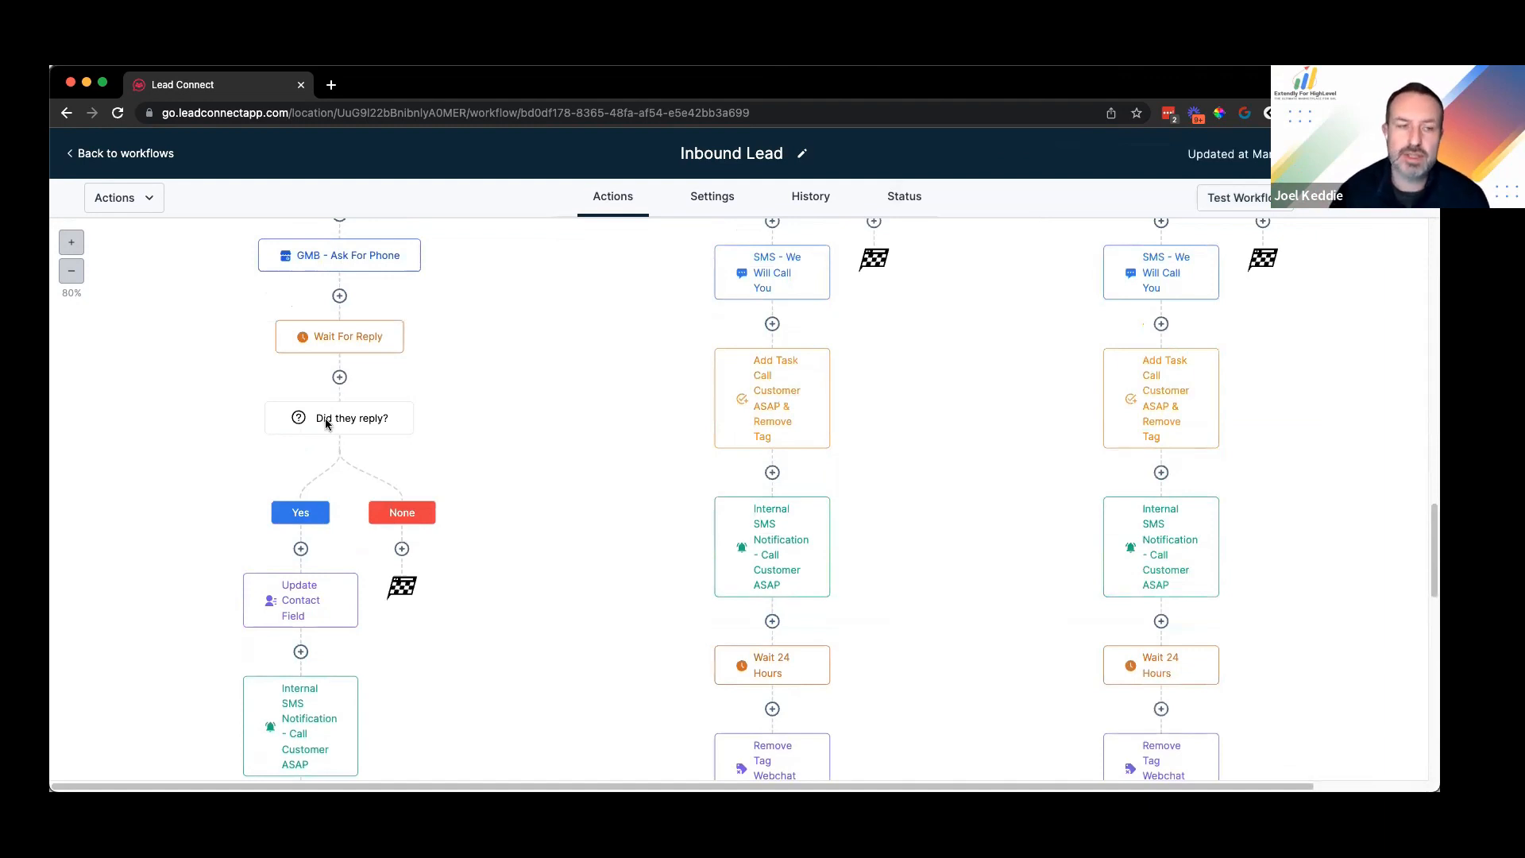
scroll(348, 397, down, 1)
scroll(370, 404, down, 2)
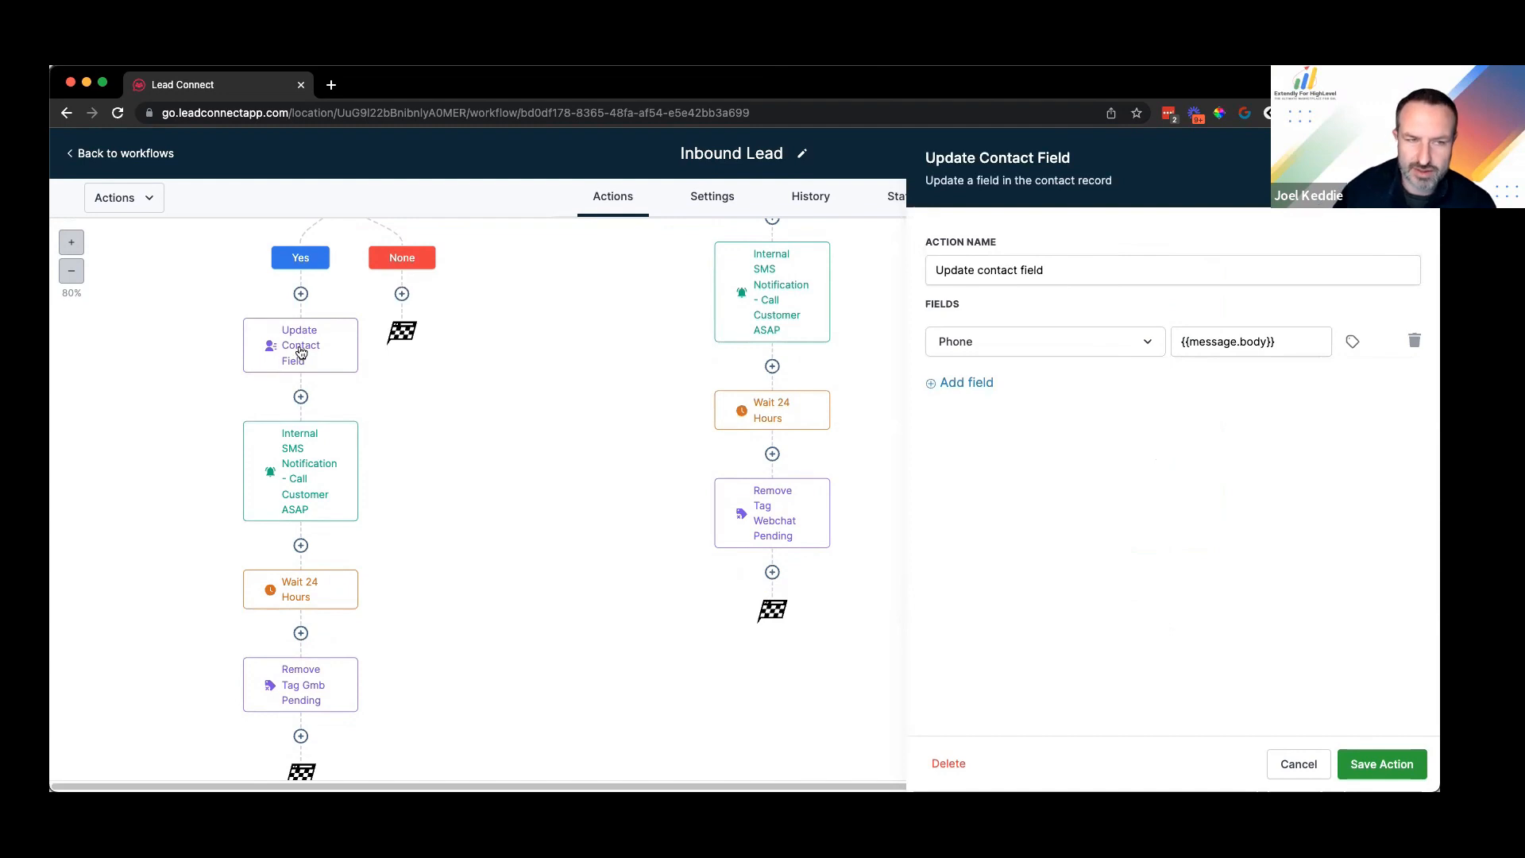
Step: Select the {{message.body}} Phone value, then cancel the Update Contact Field settings unchanged
mouse_move(306, 359)
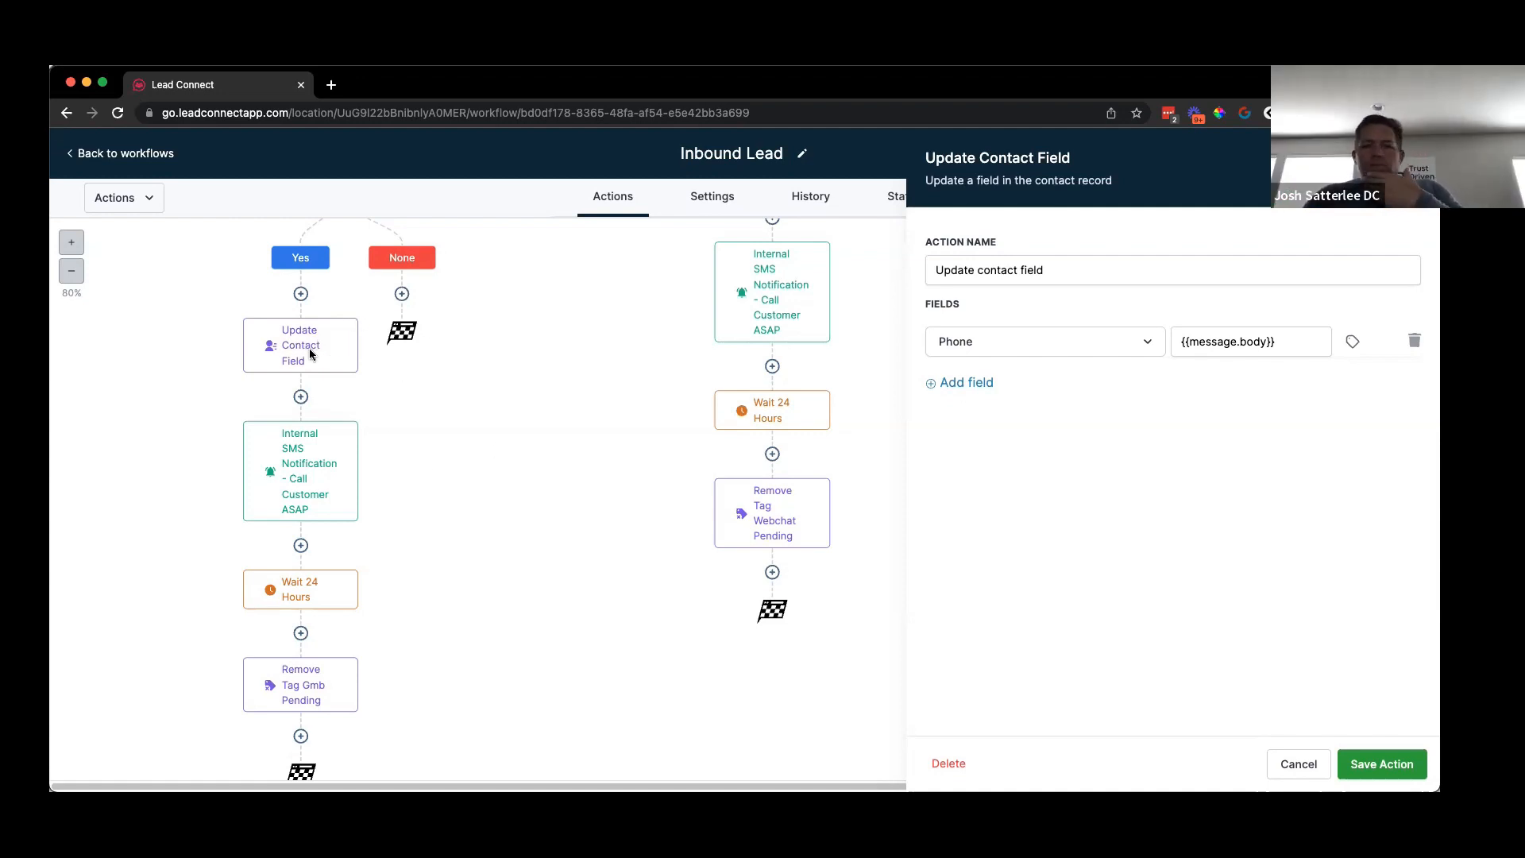
scroll(338, 397, up, 2)
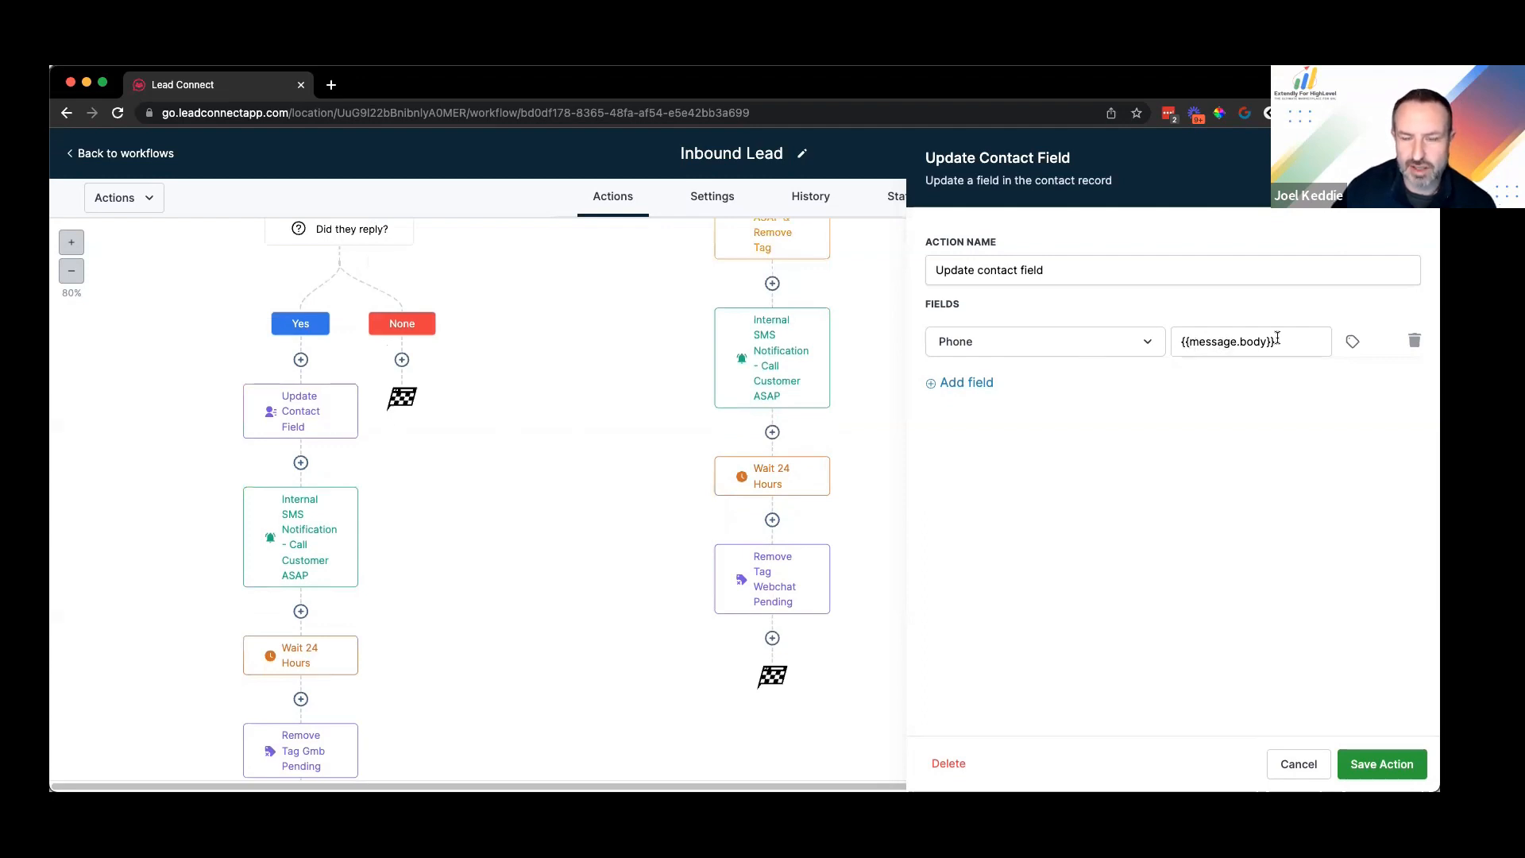
scroll(381, 413, up, 5)
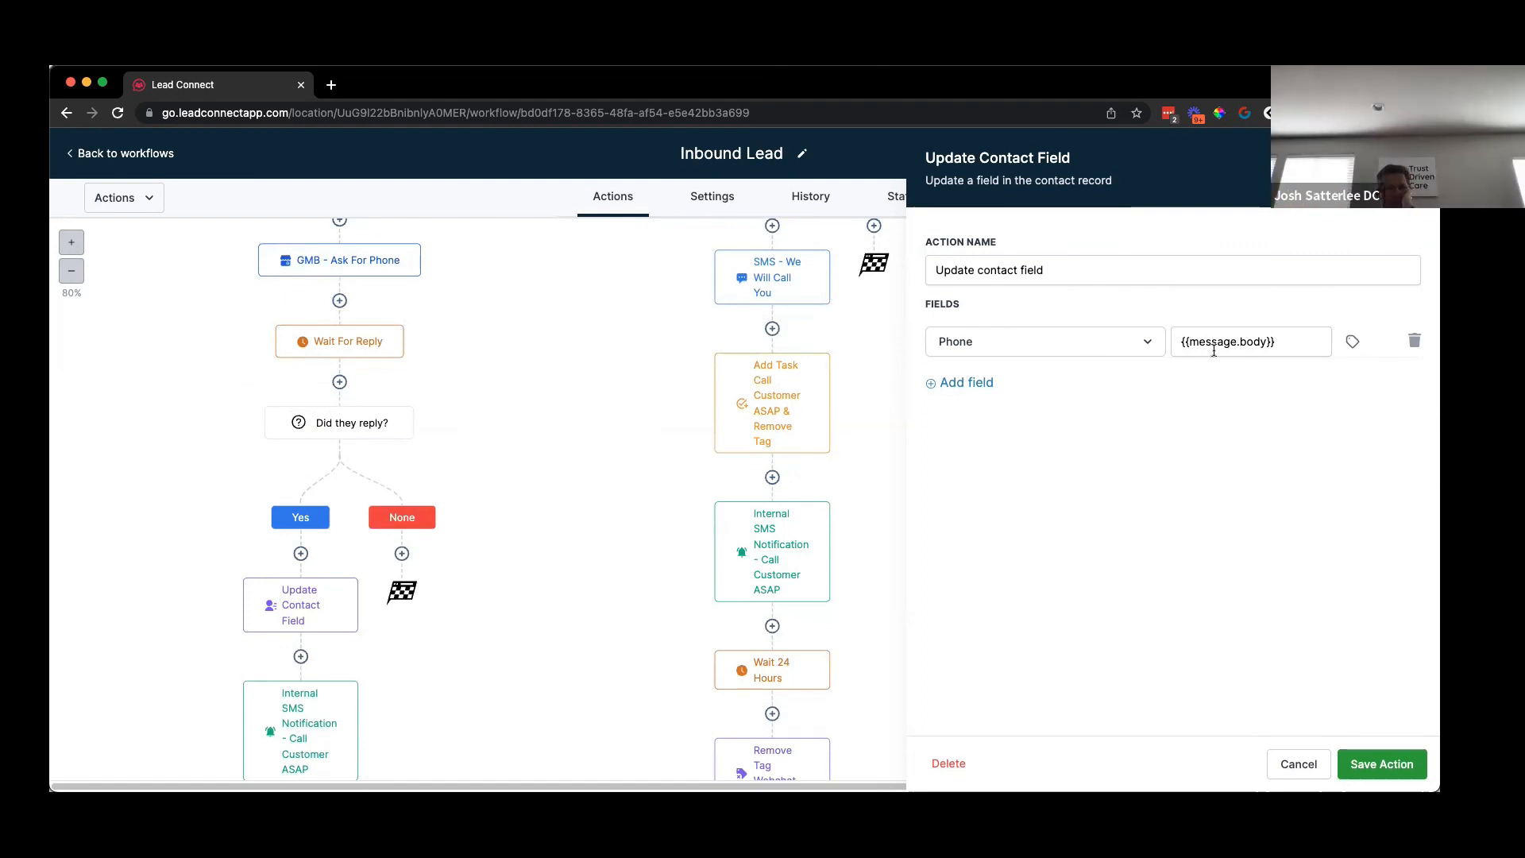
drag(1179, 343, 1287, 345)
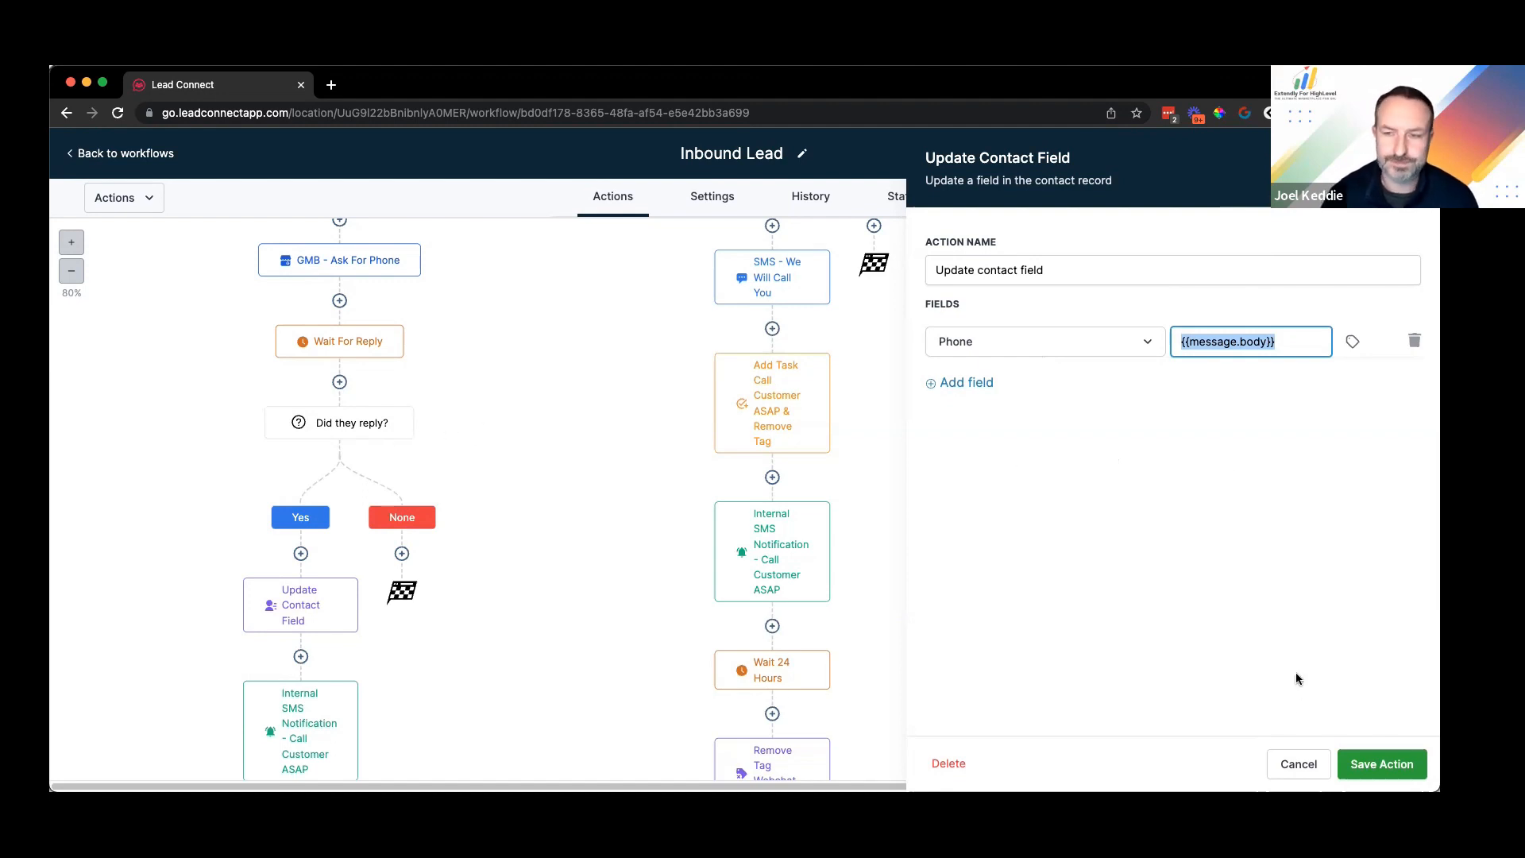
click(1296, 765)
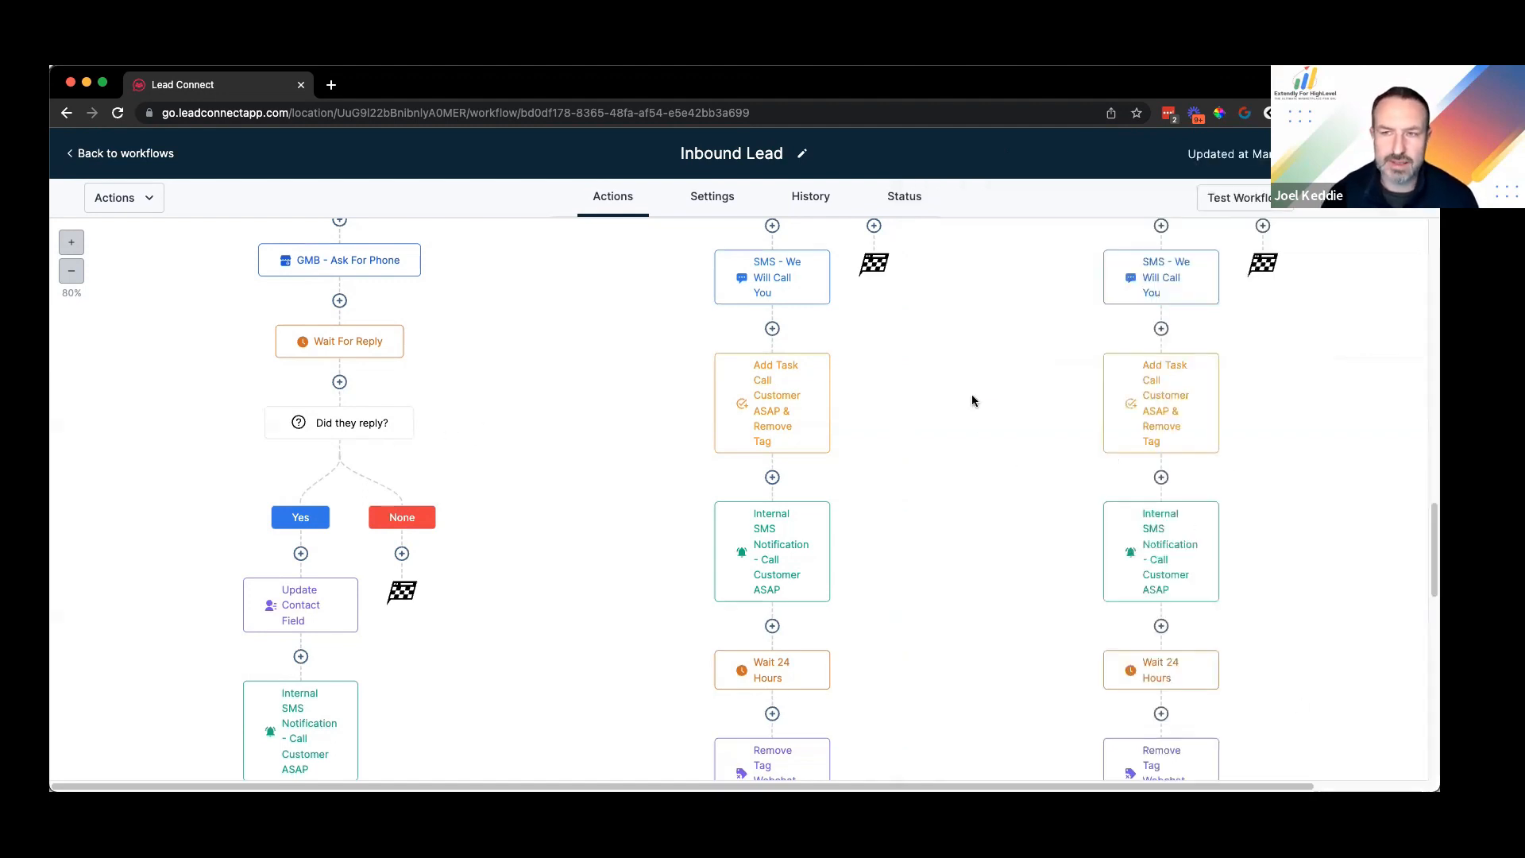
Step: Insert a new Condition step below Update Contact Field in the Yes branch
scroll(370, 492, down, 1)
scroll(342, 453, down, 4)
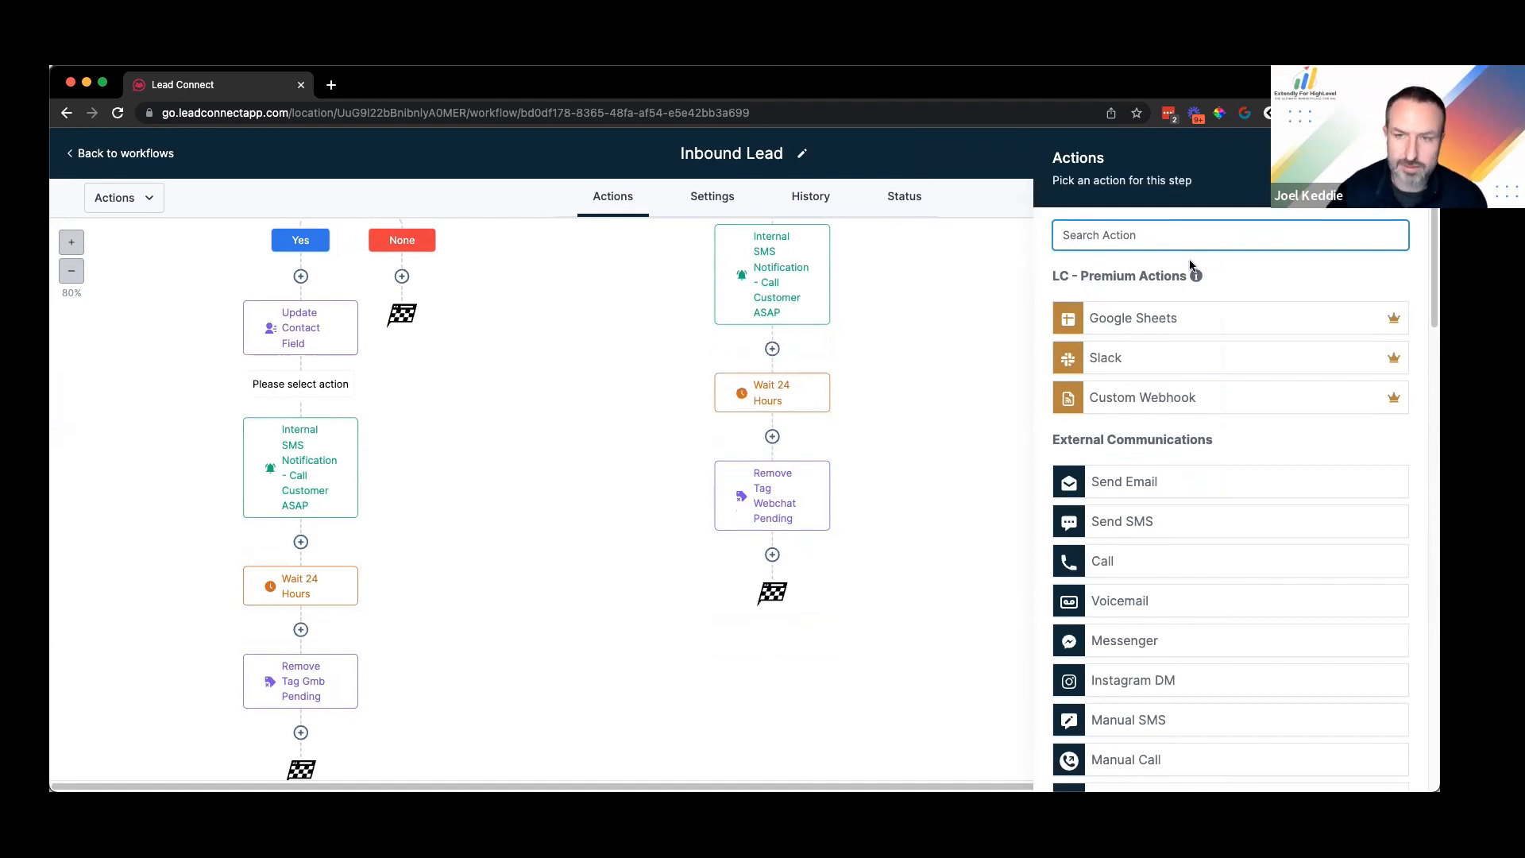
click(1132, 344)
Step: Name the condition 'Does phone exist?' and its branch 'Yes'
click(831, 368)
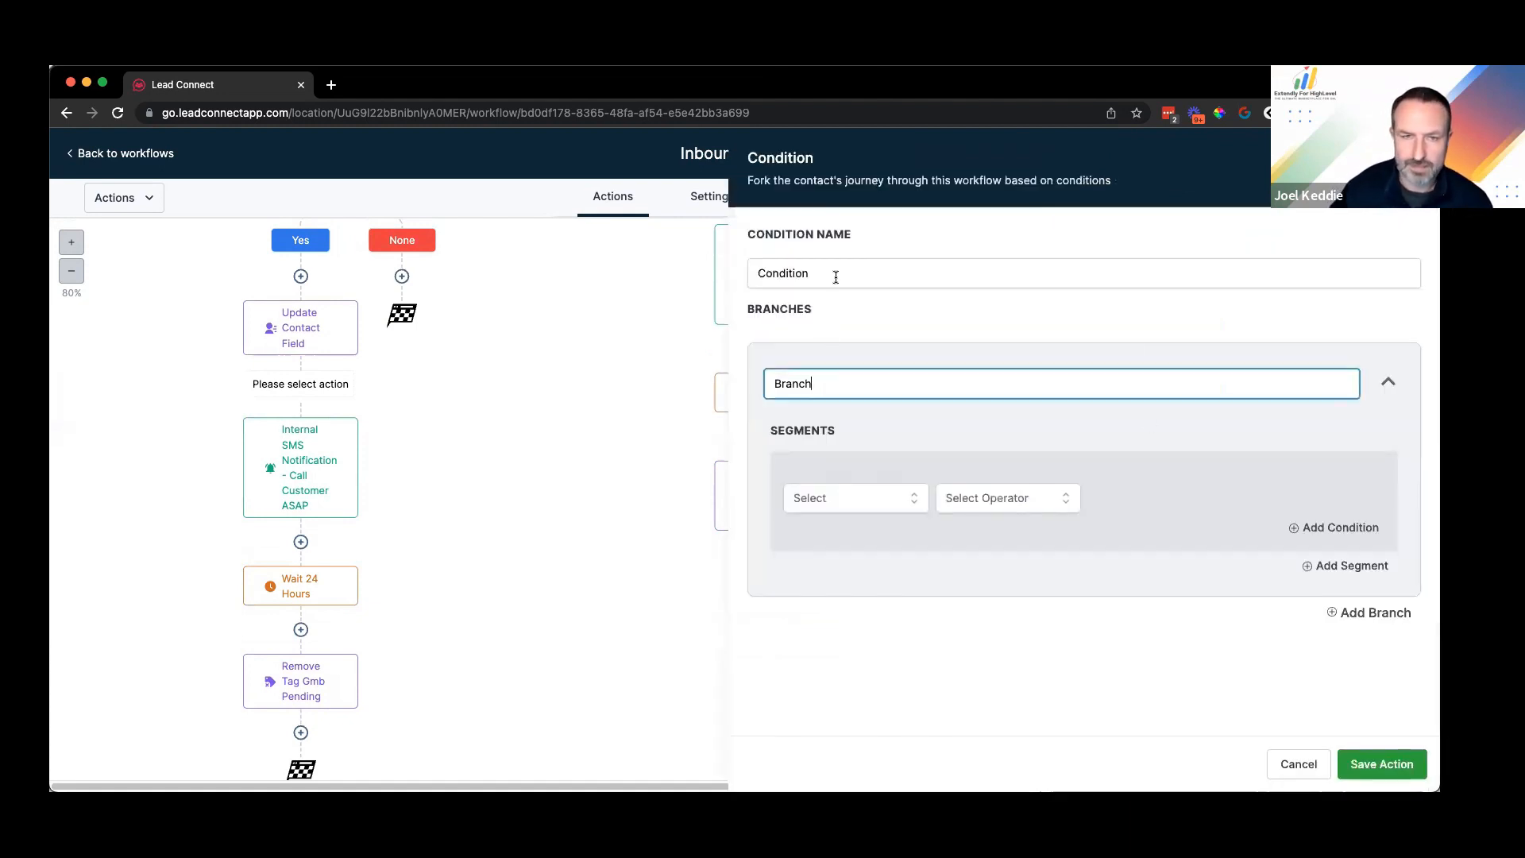
double_click(835, 272)
text(Does phone)
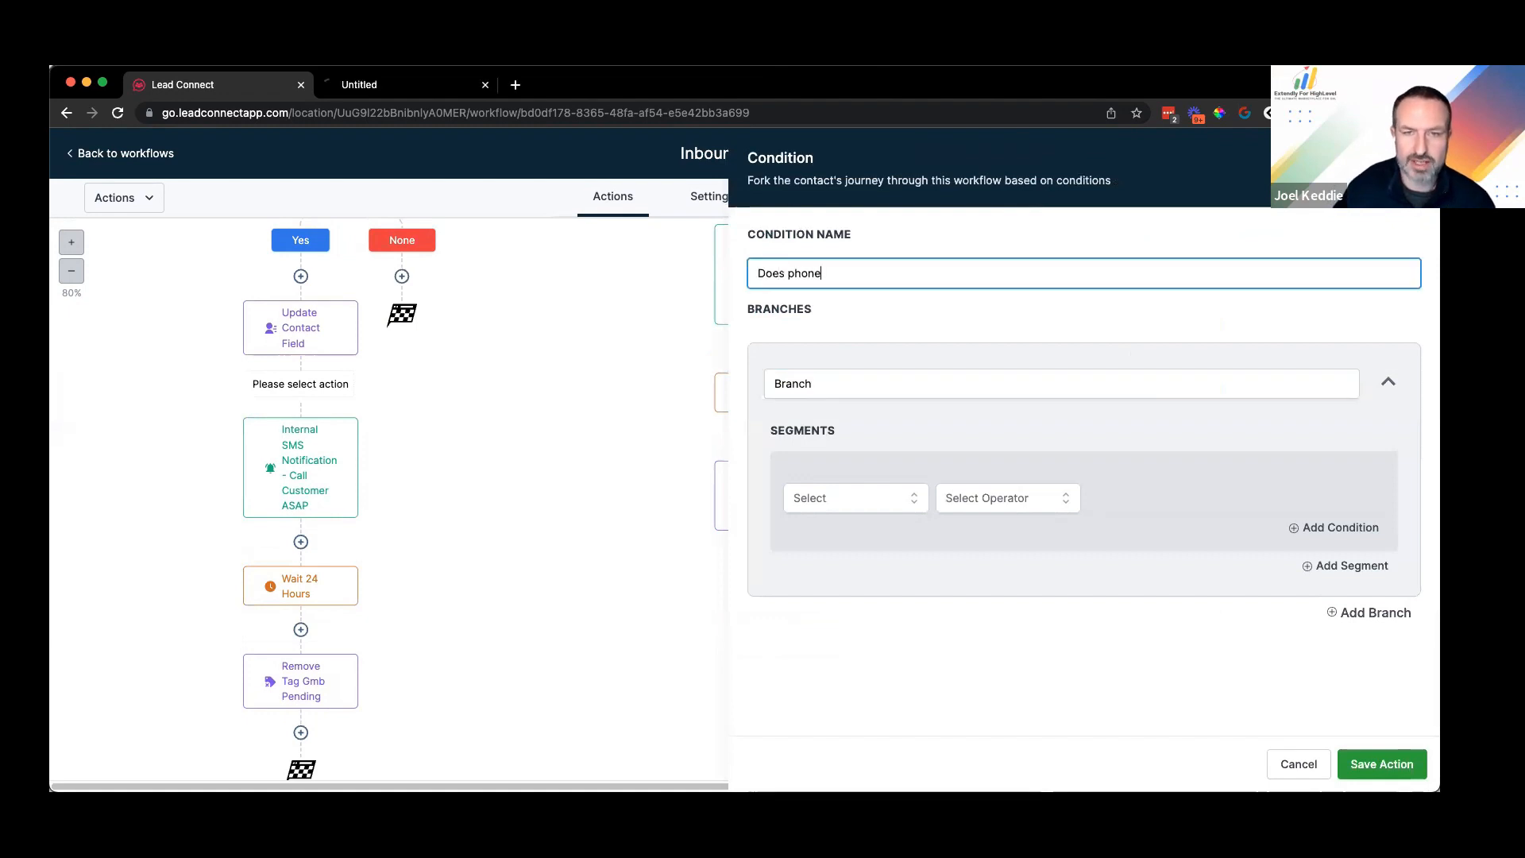
text( exist?)
double_click(879, 384)
text(Ye)
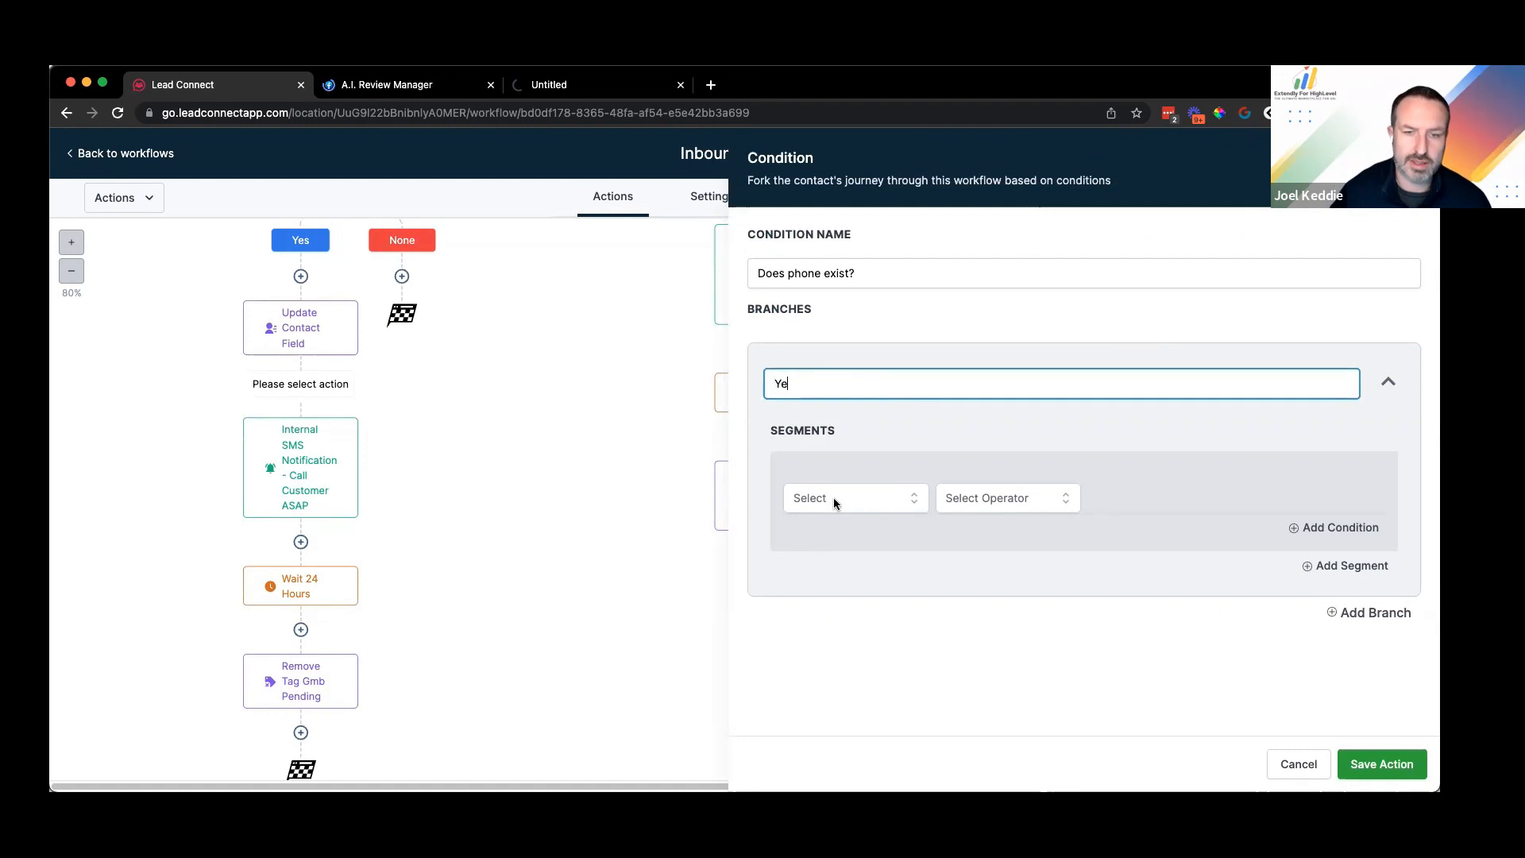
text(s)
Step: Make the Yes branch require Phone is not empty, then save the action
click(833, 497)
click(850, 537)
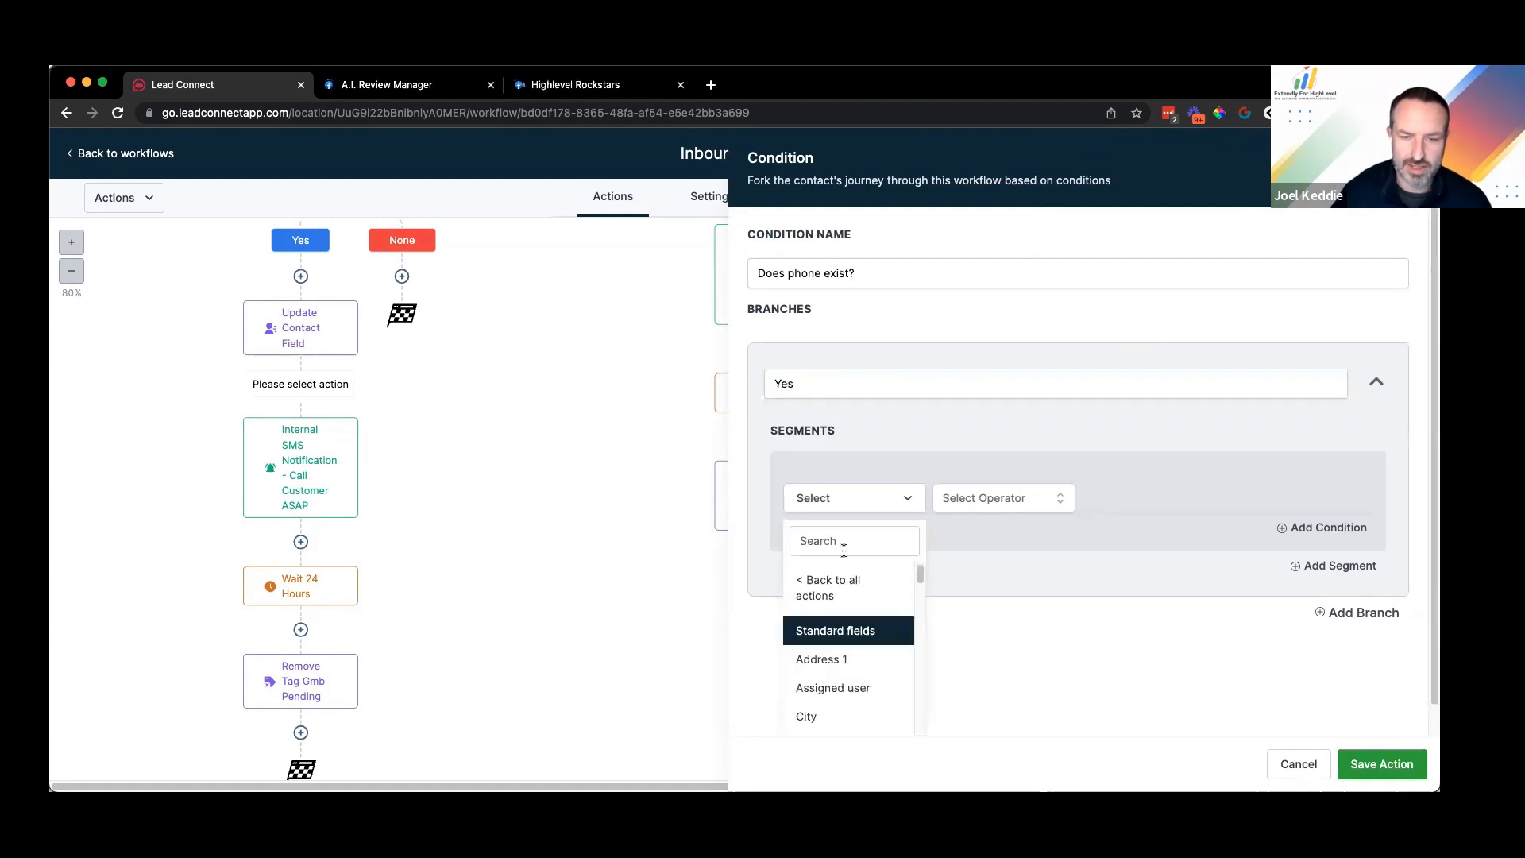
click(843, 550)
text(phone)
click(829, 616)
click(960, 499)
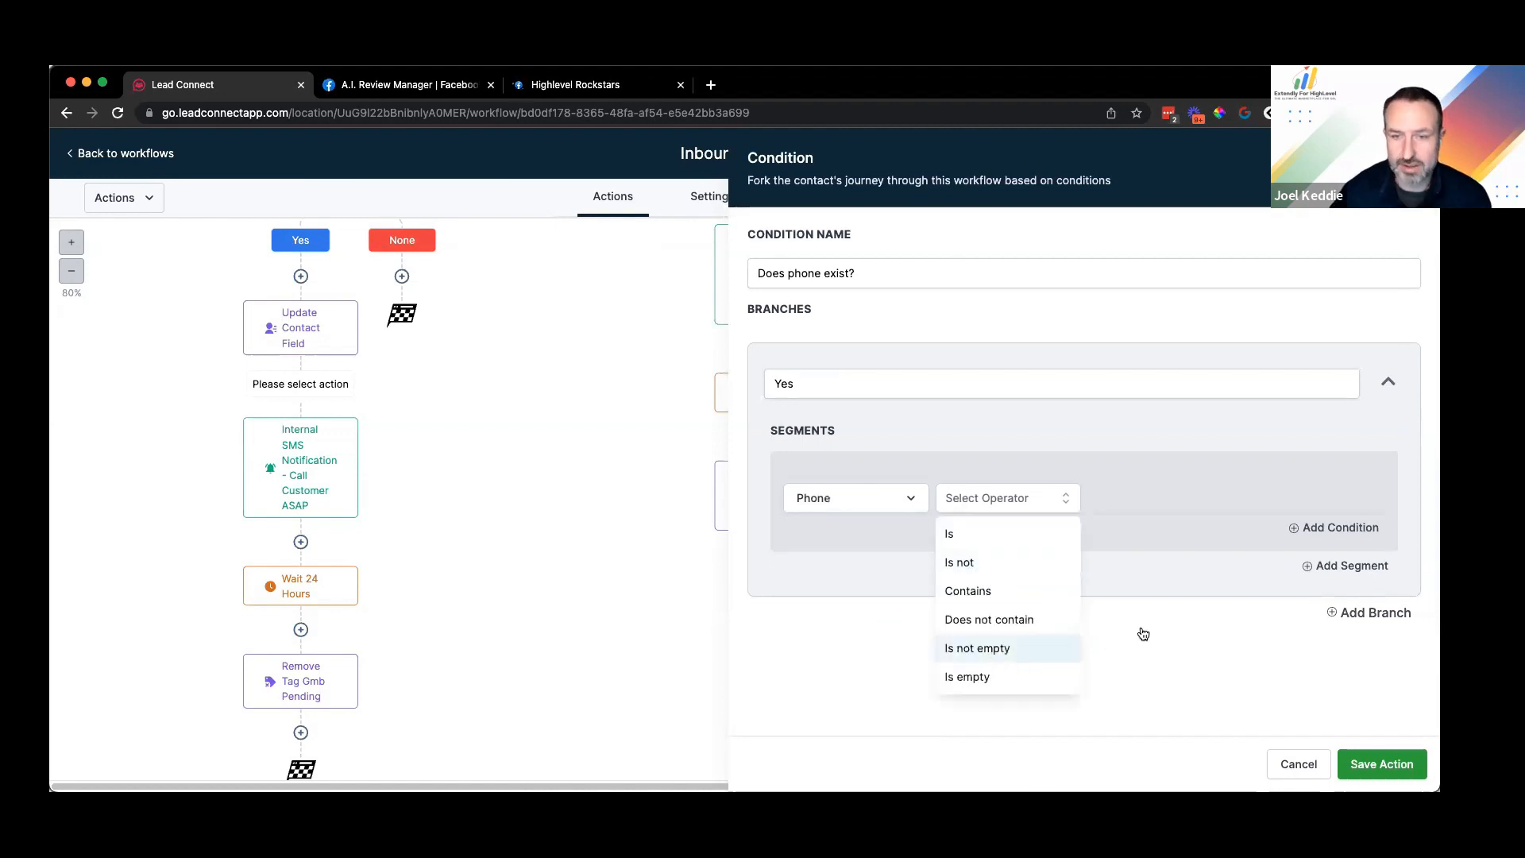
click(1033, 649)
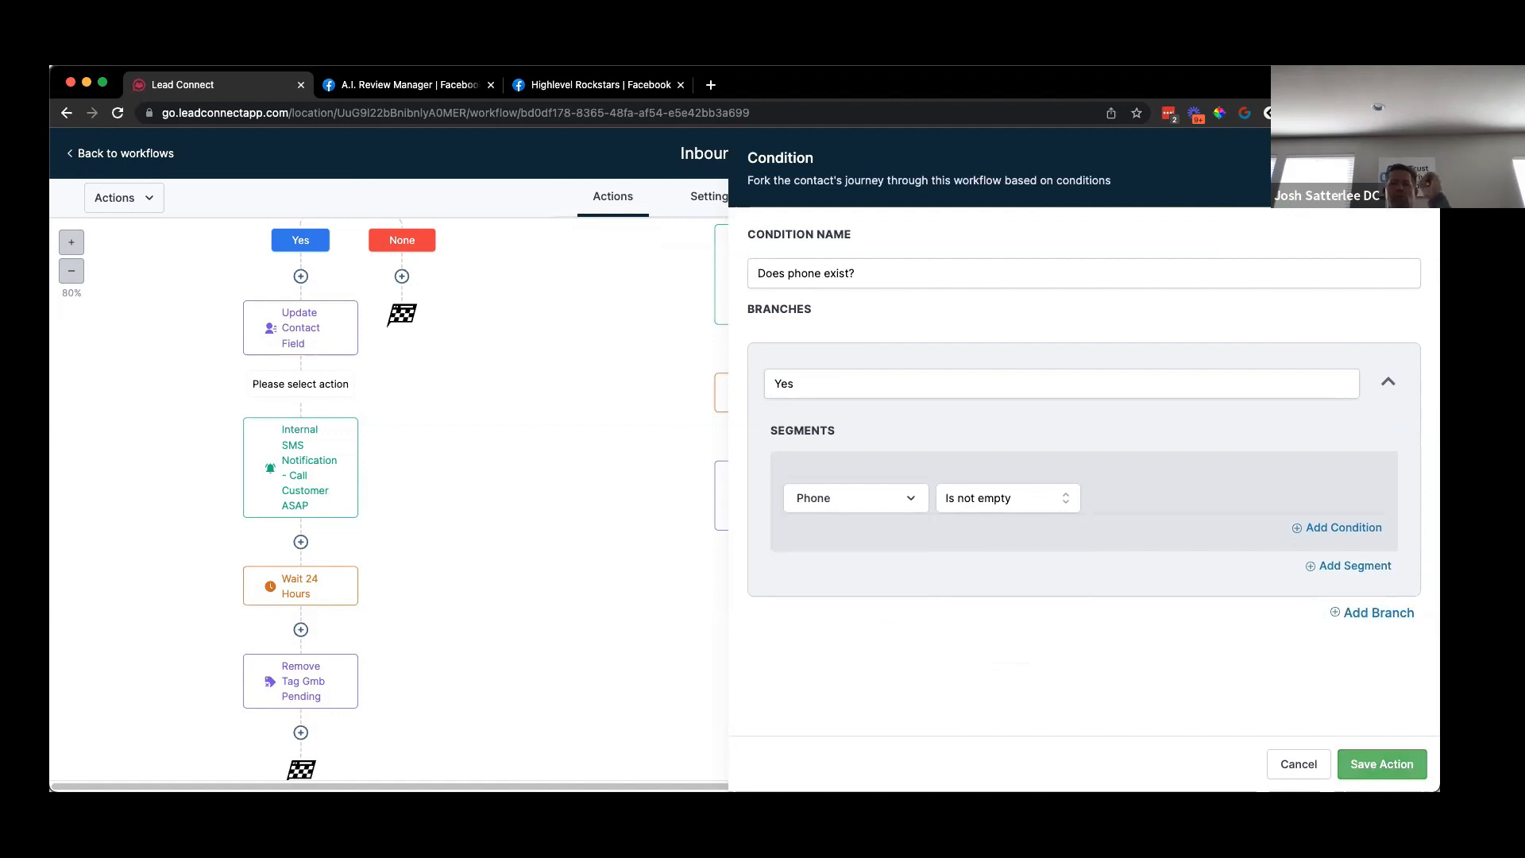
click(1381, 764)
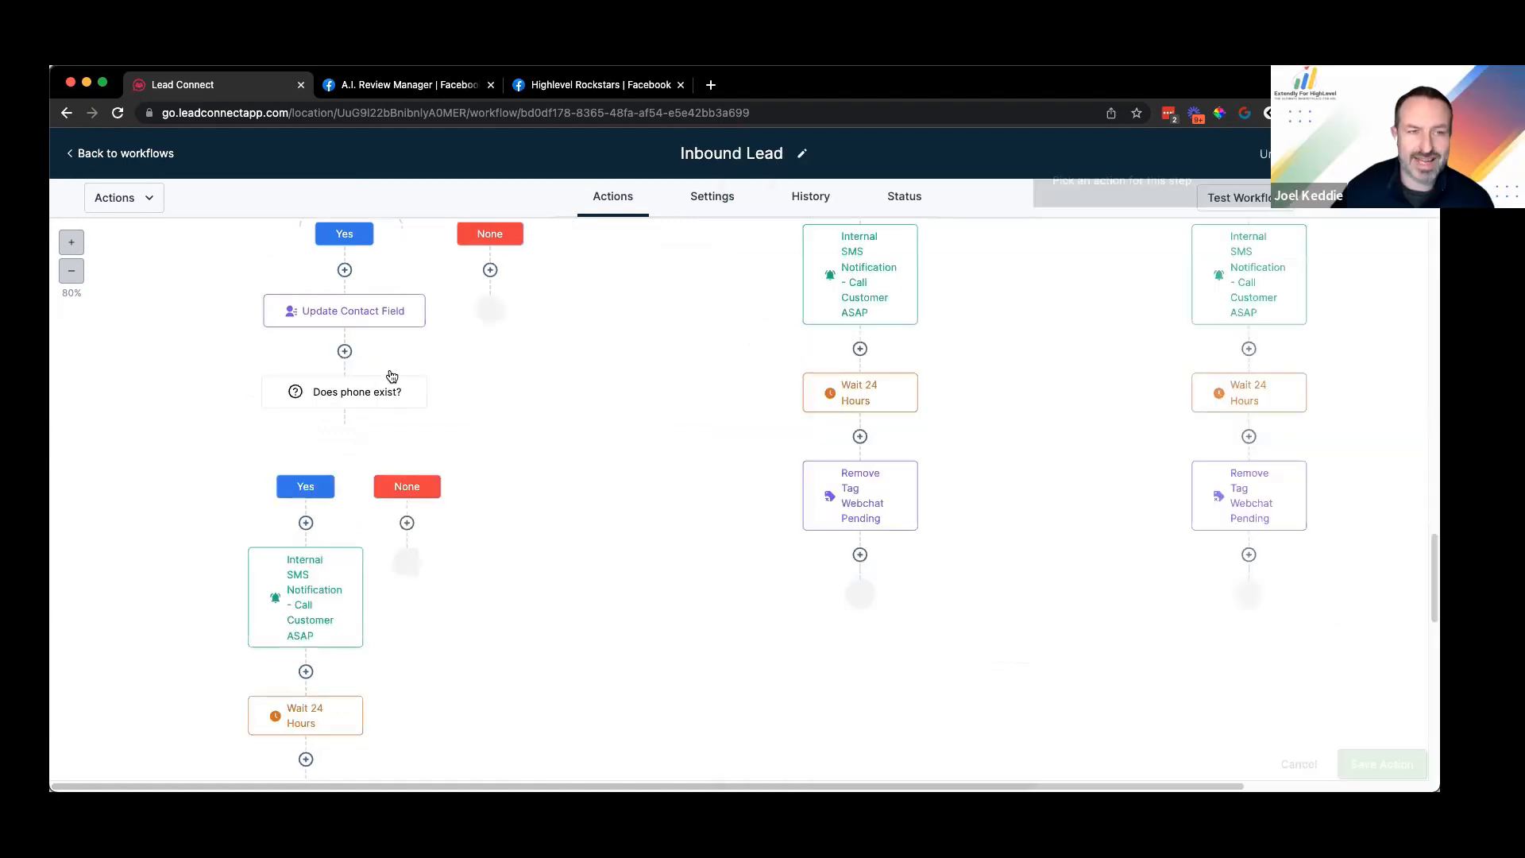
Step: Scroll through the Inbound Lead branches to the Facebook Messenger Pending Chat step
scroll(392, 376, up, 5)
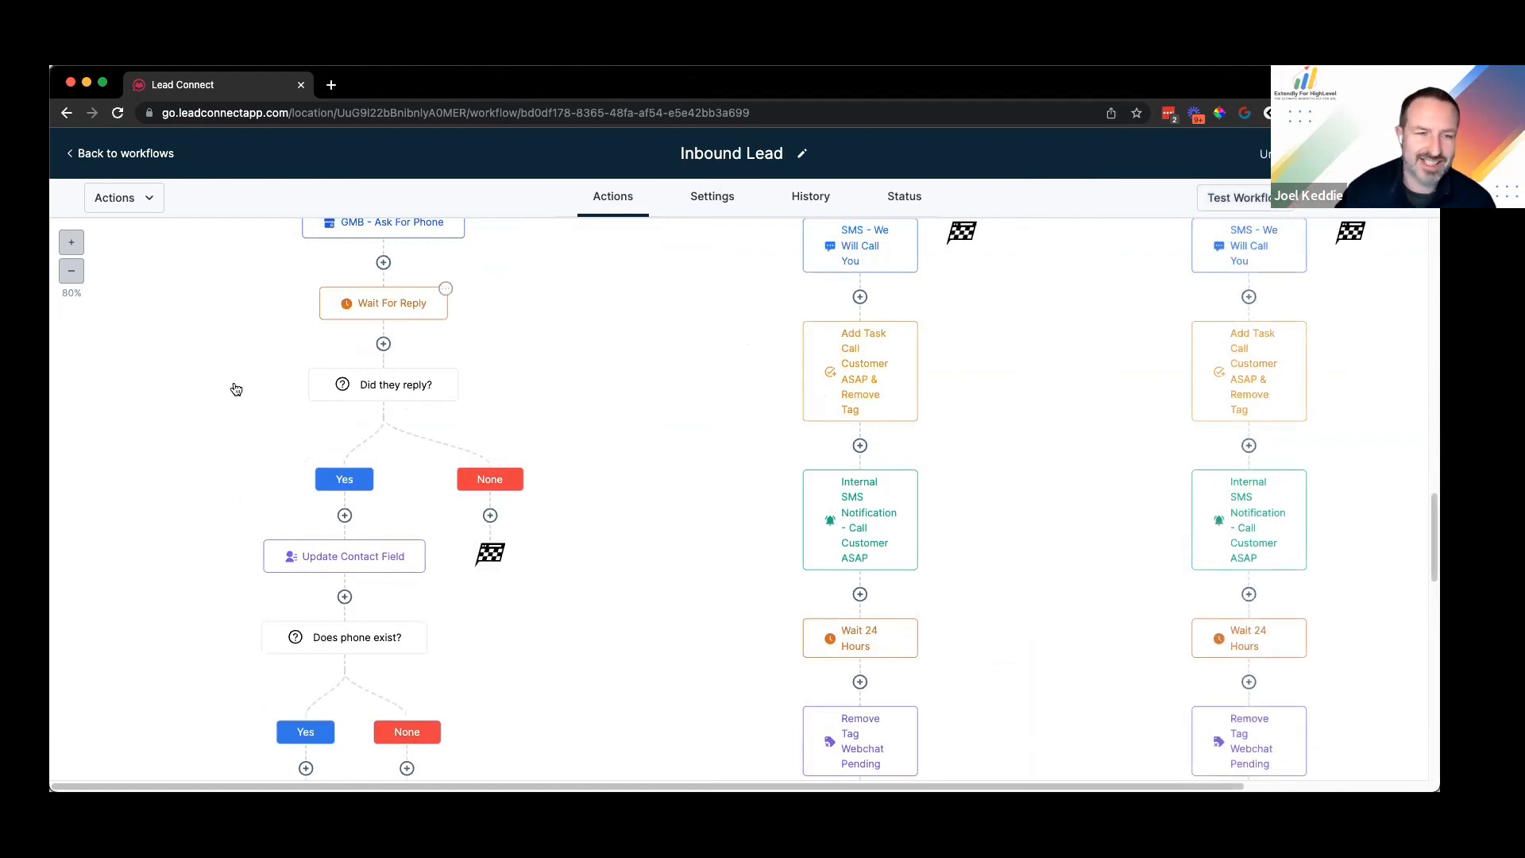
scroll(389, 477, down, 1)
scroll(342, 452, down, 1)
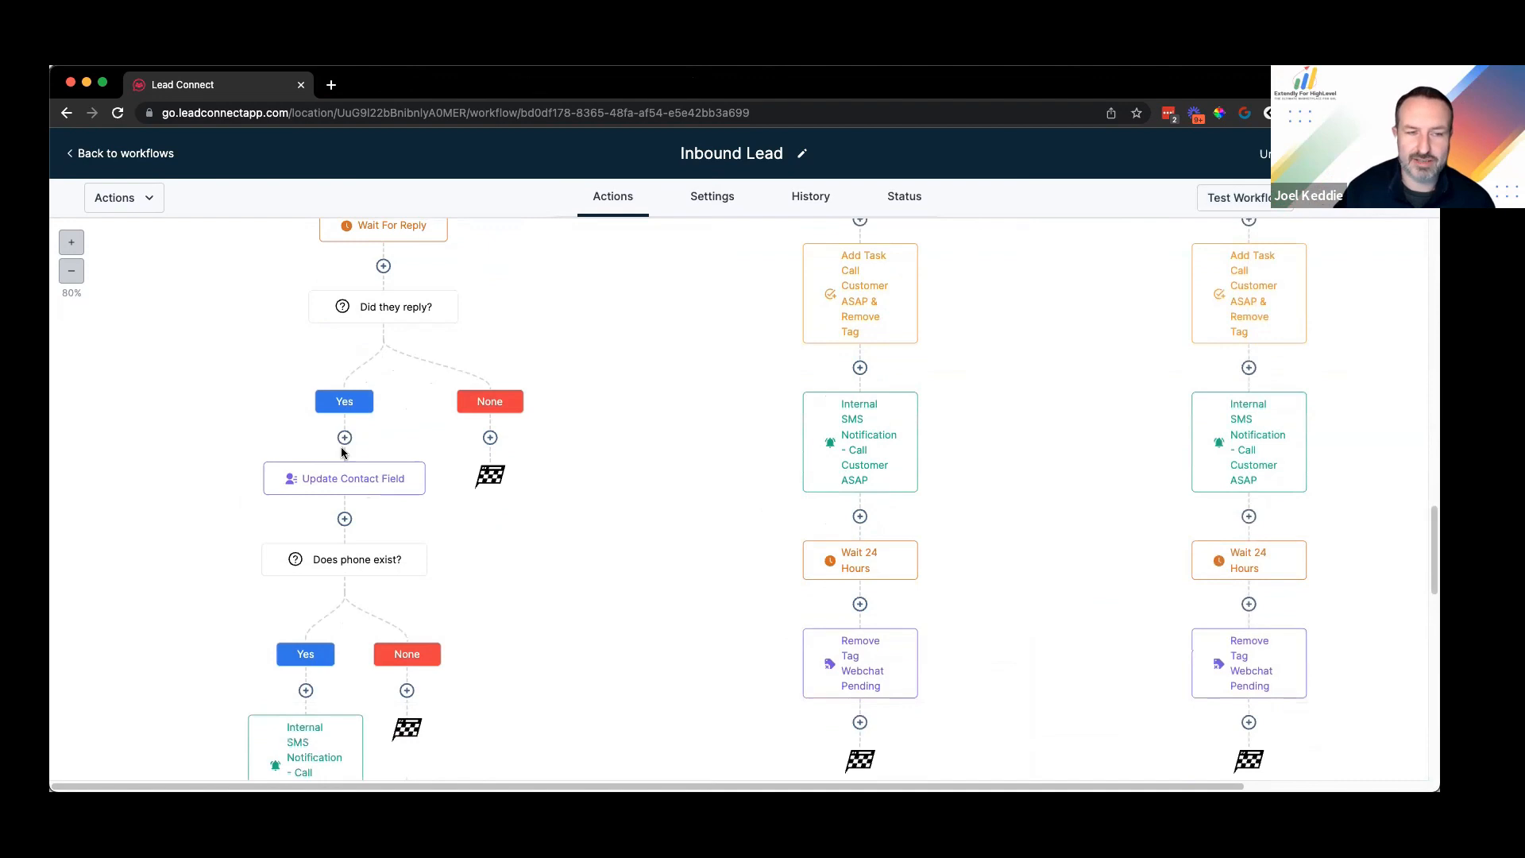
scroll(346, 472, down, 1)
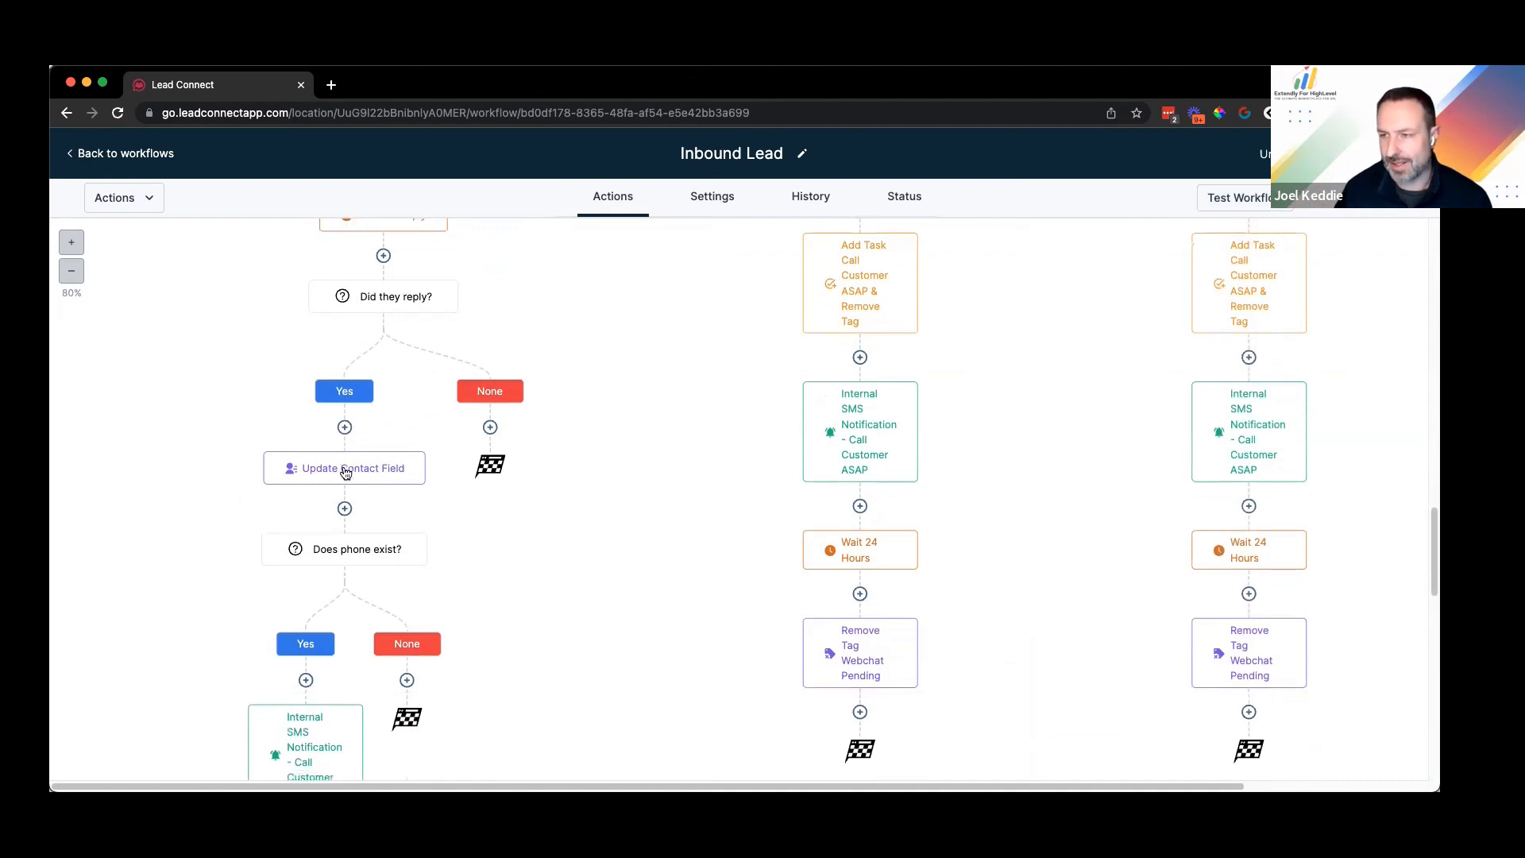
scroll(345, 473, down, 1)
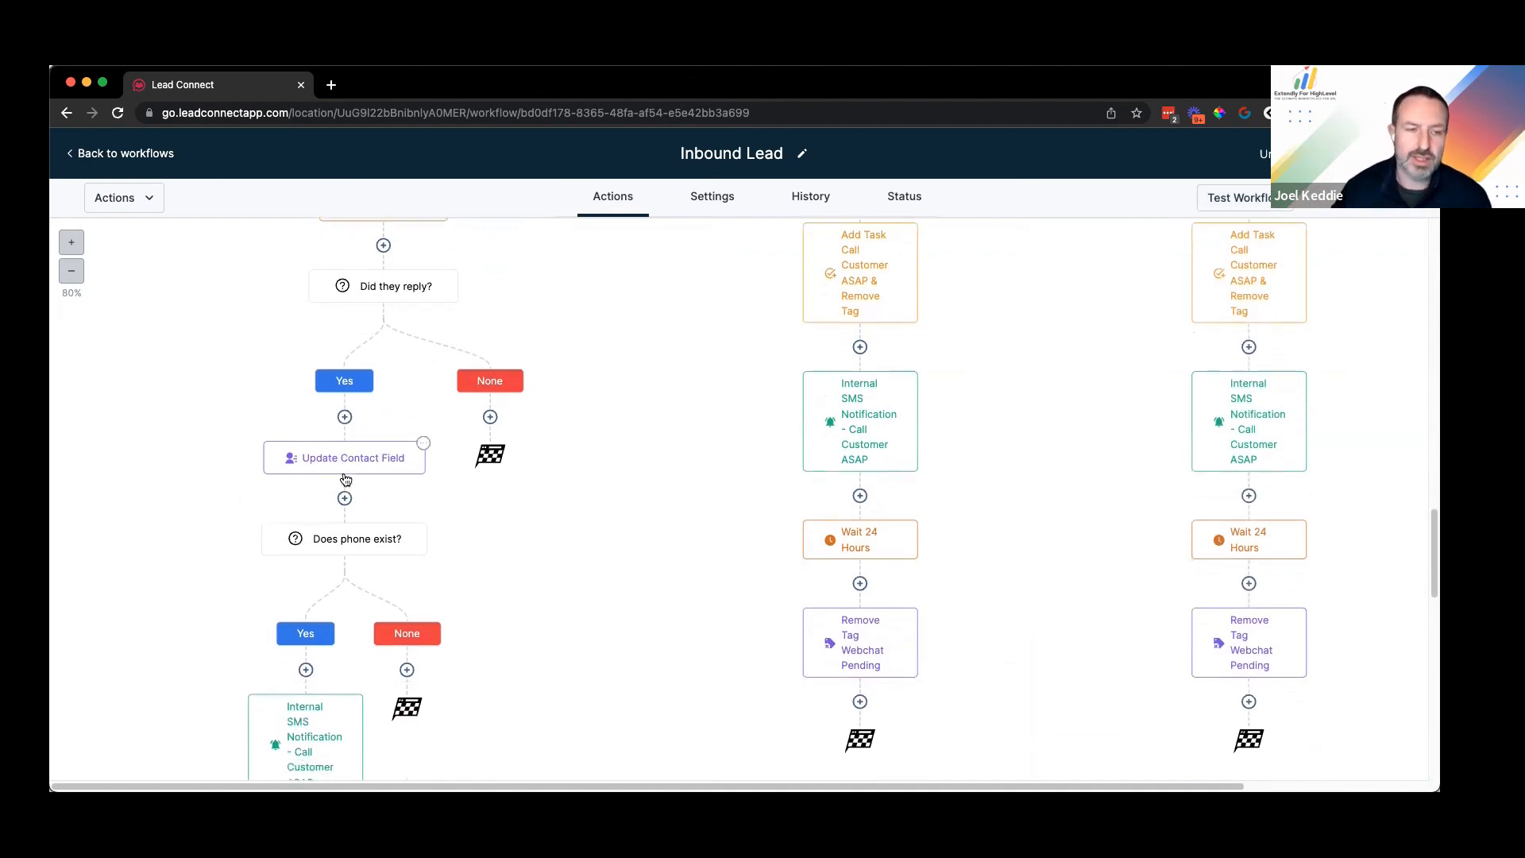
scroll(344, 429, down, 5)
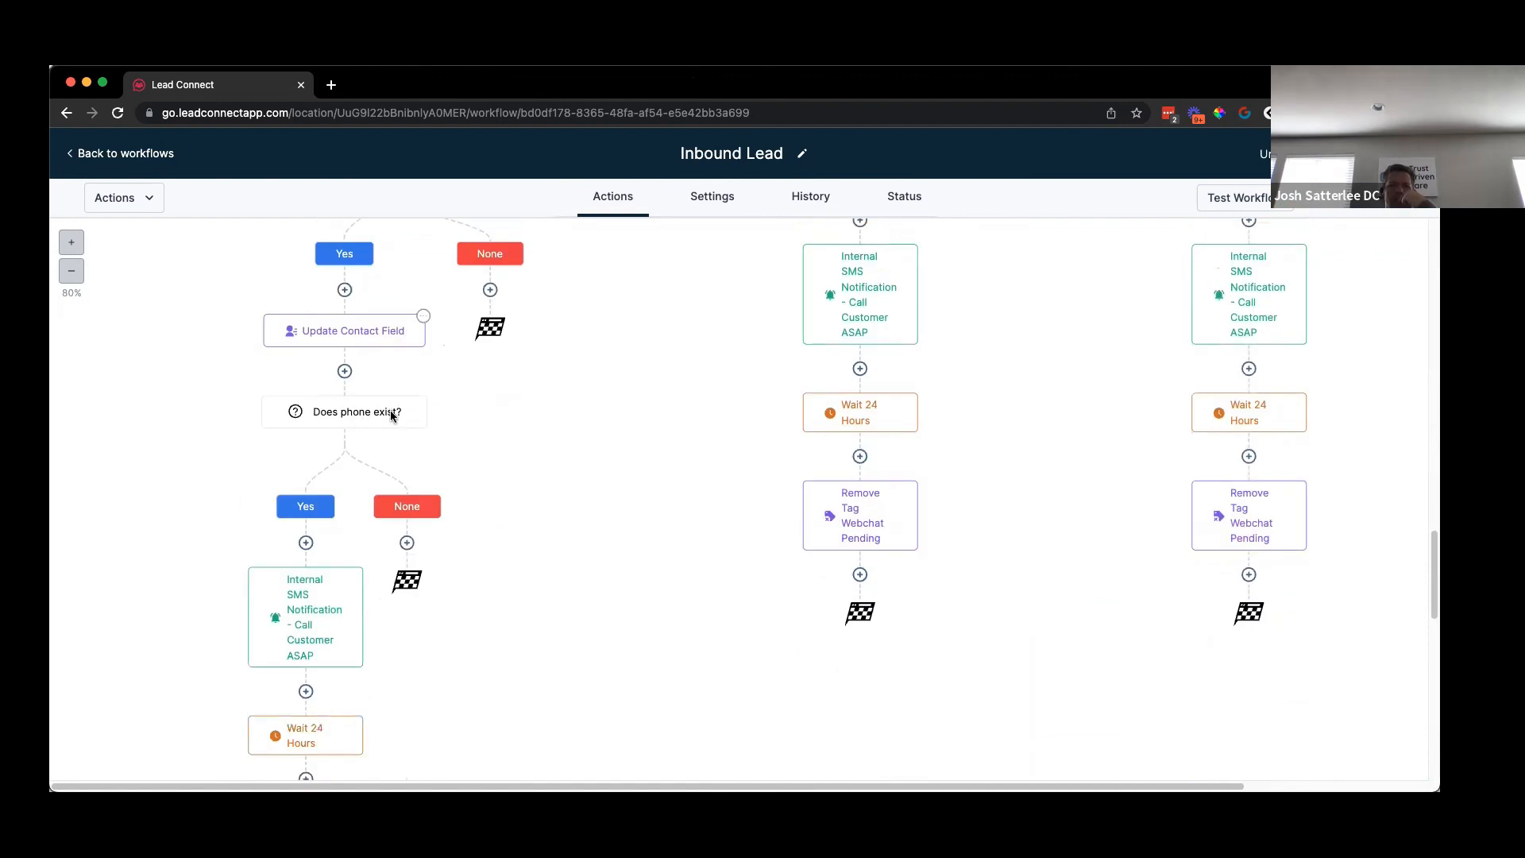
scroll(368, 401, down, 2)
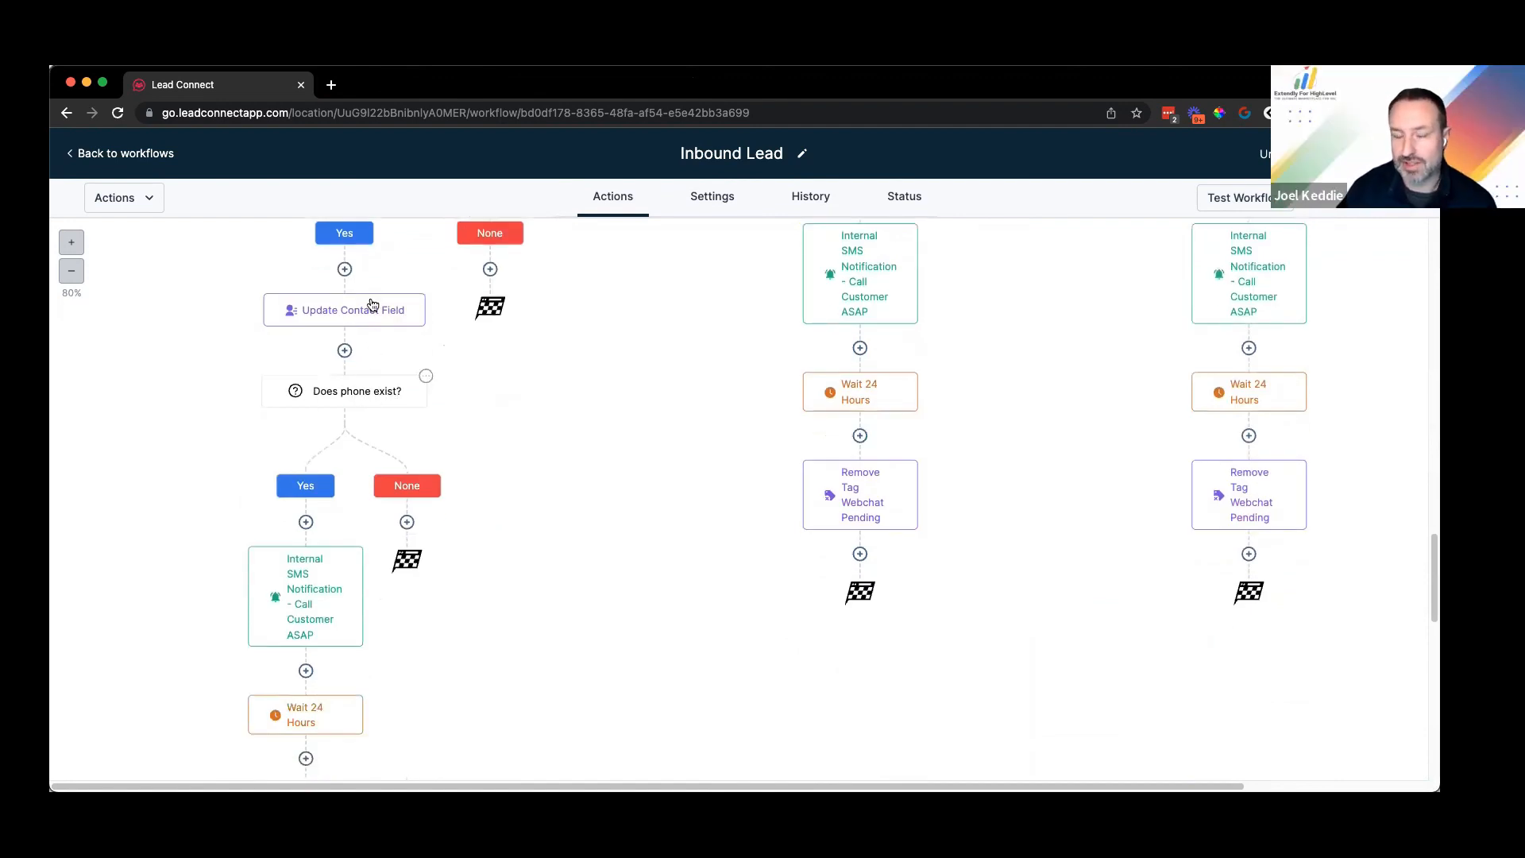
scroll(364, 402, down, 3)
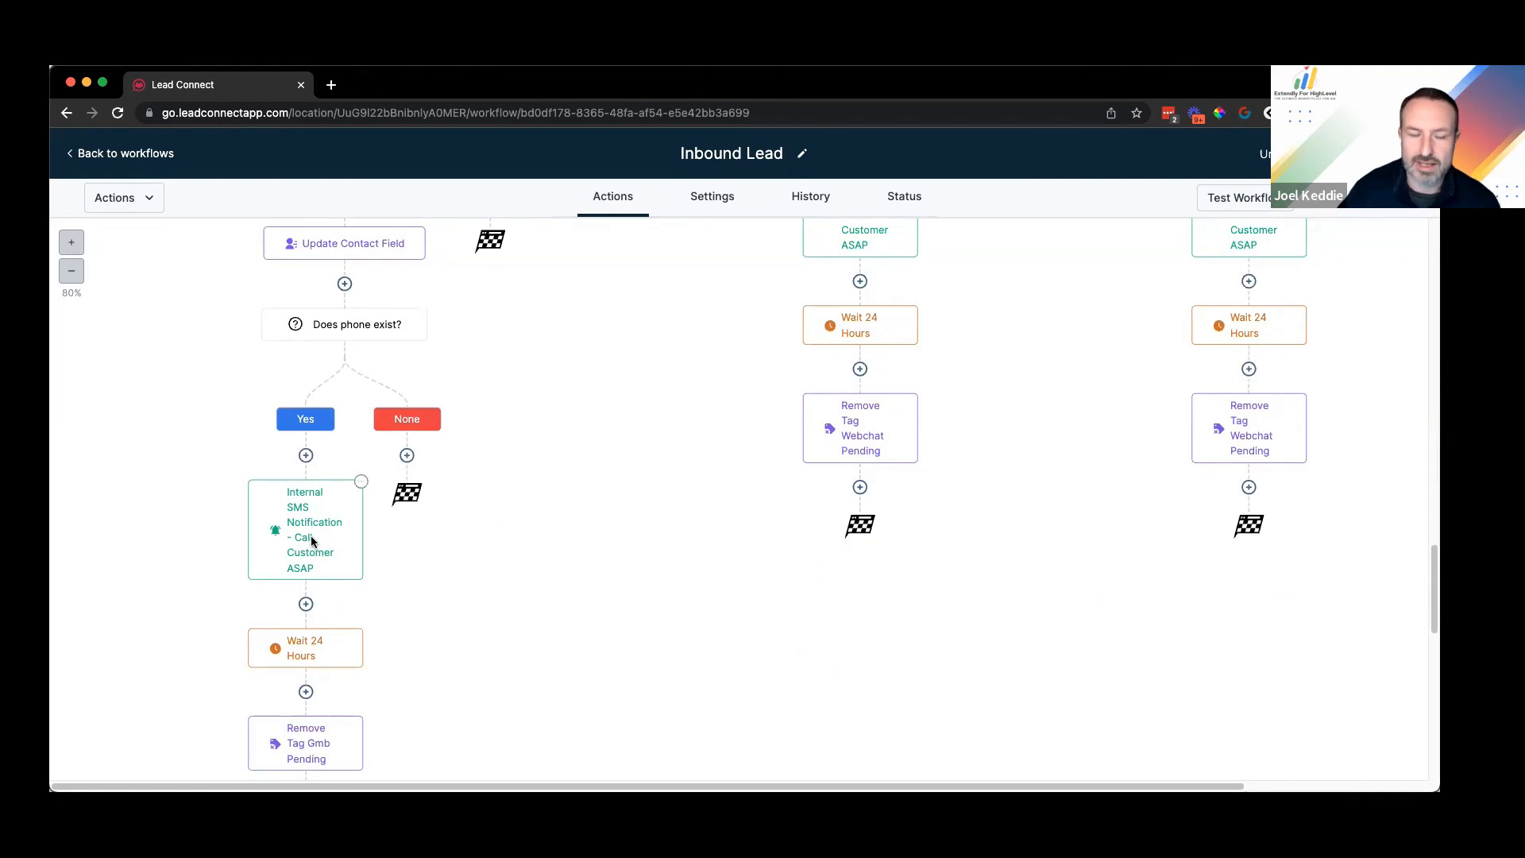
scroll(302, 524, down, 5)
scroll(390, 493, up, 2)
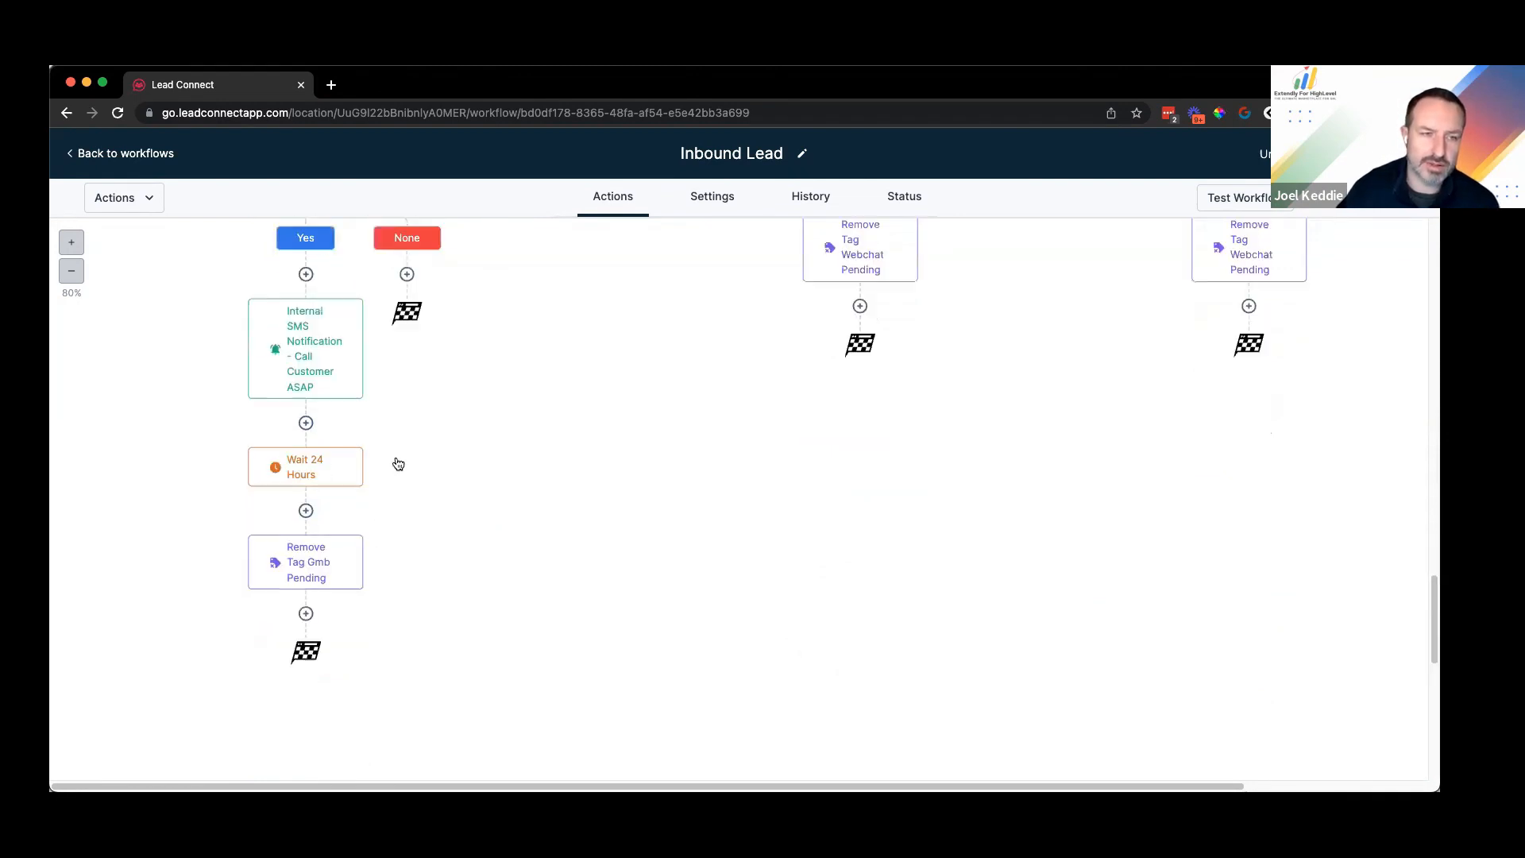
scroll(374, 508, up, 6)
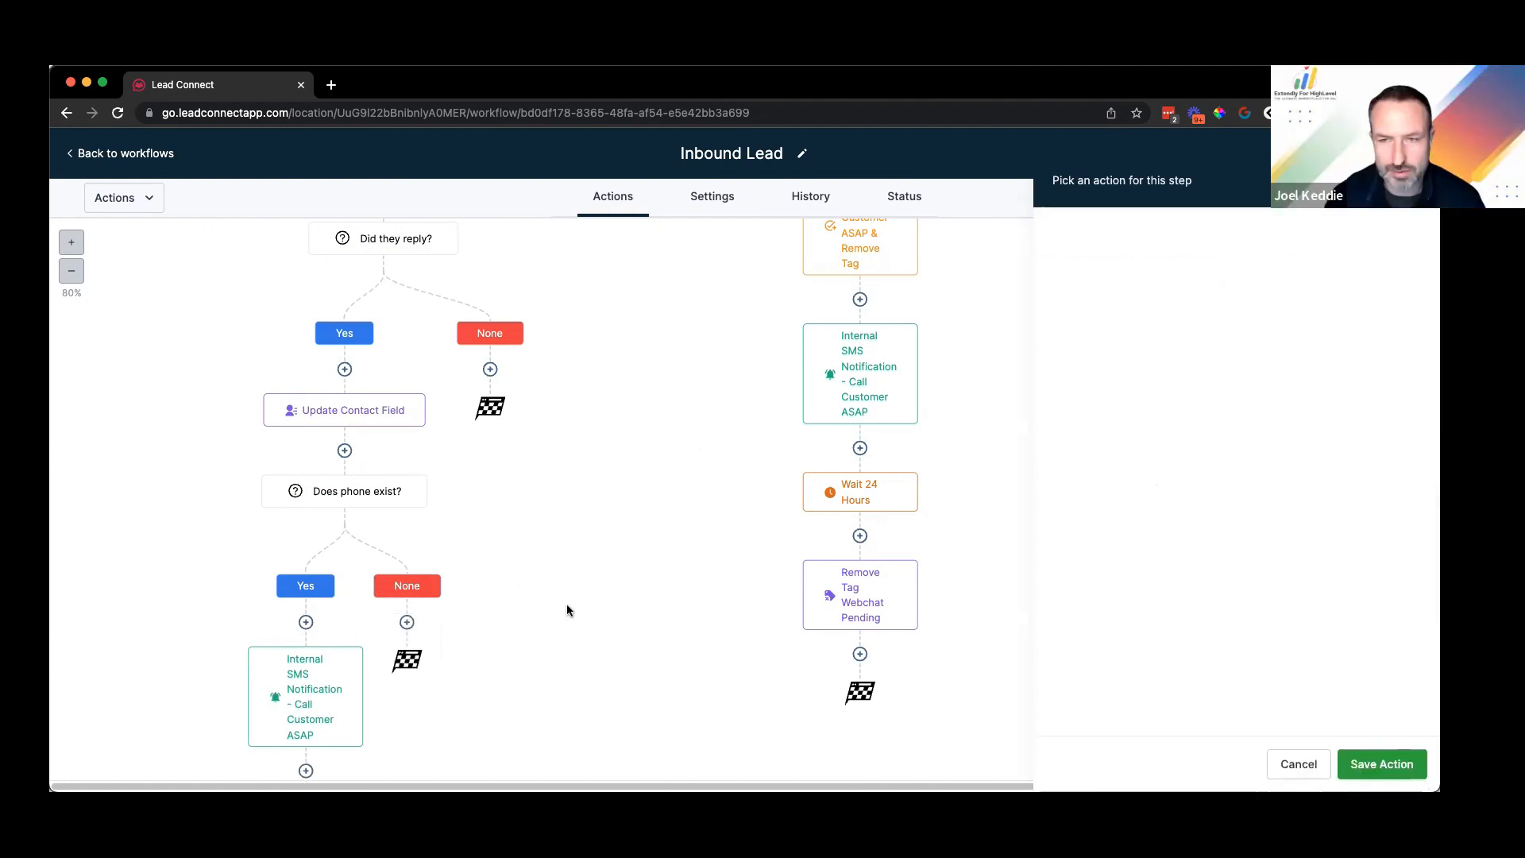
scroll(560, 603, up, 5)
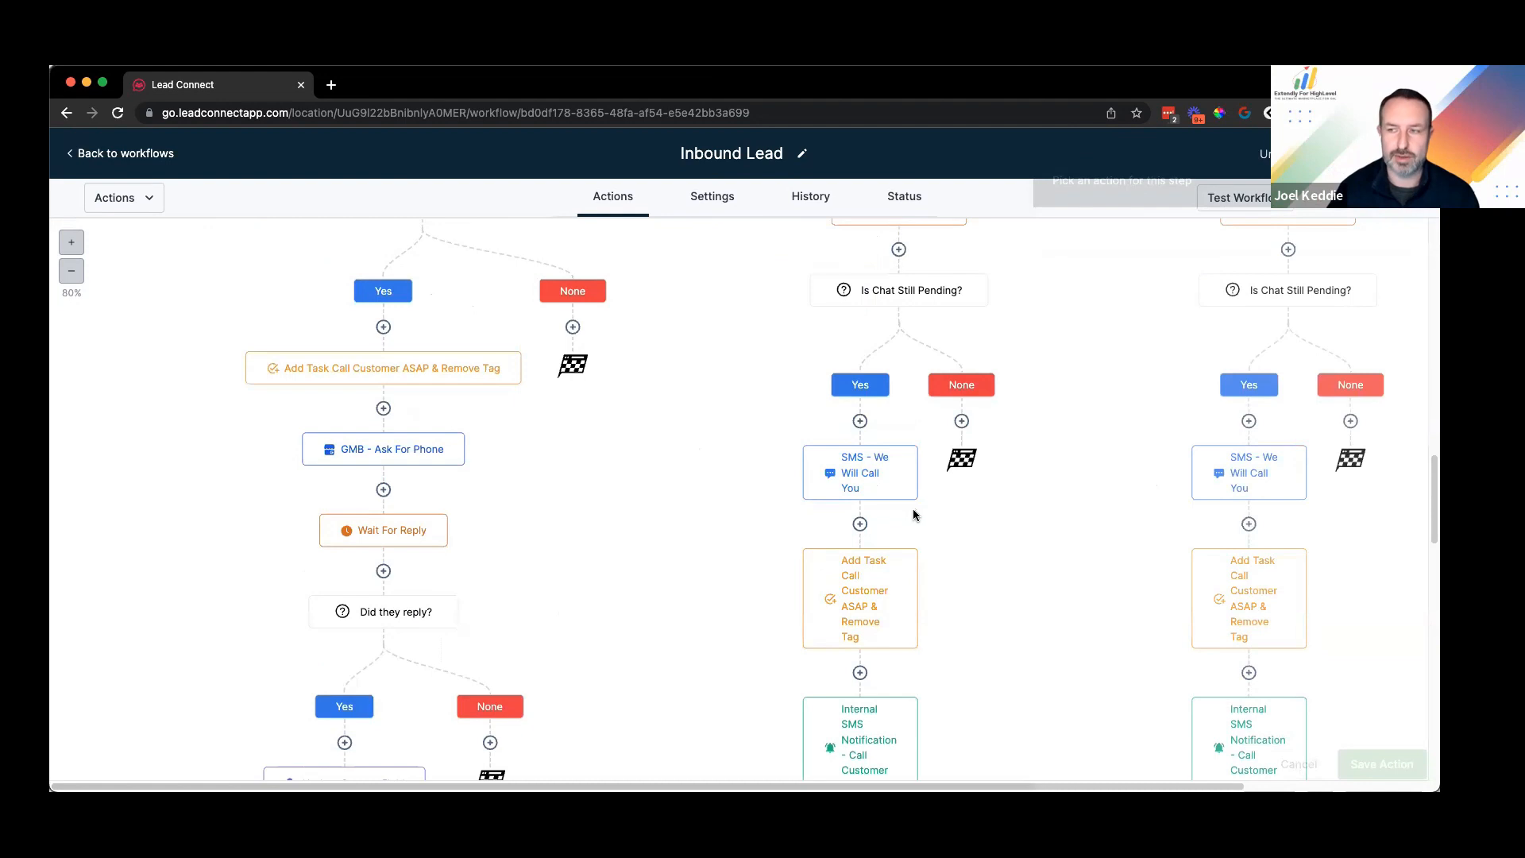
scroll(976, 463, up, 5)
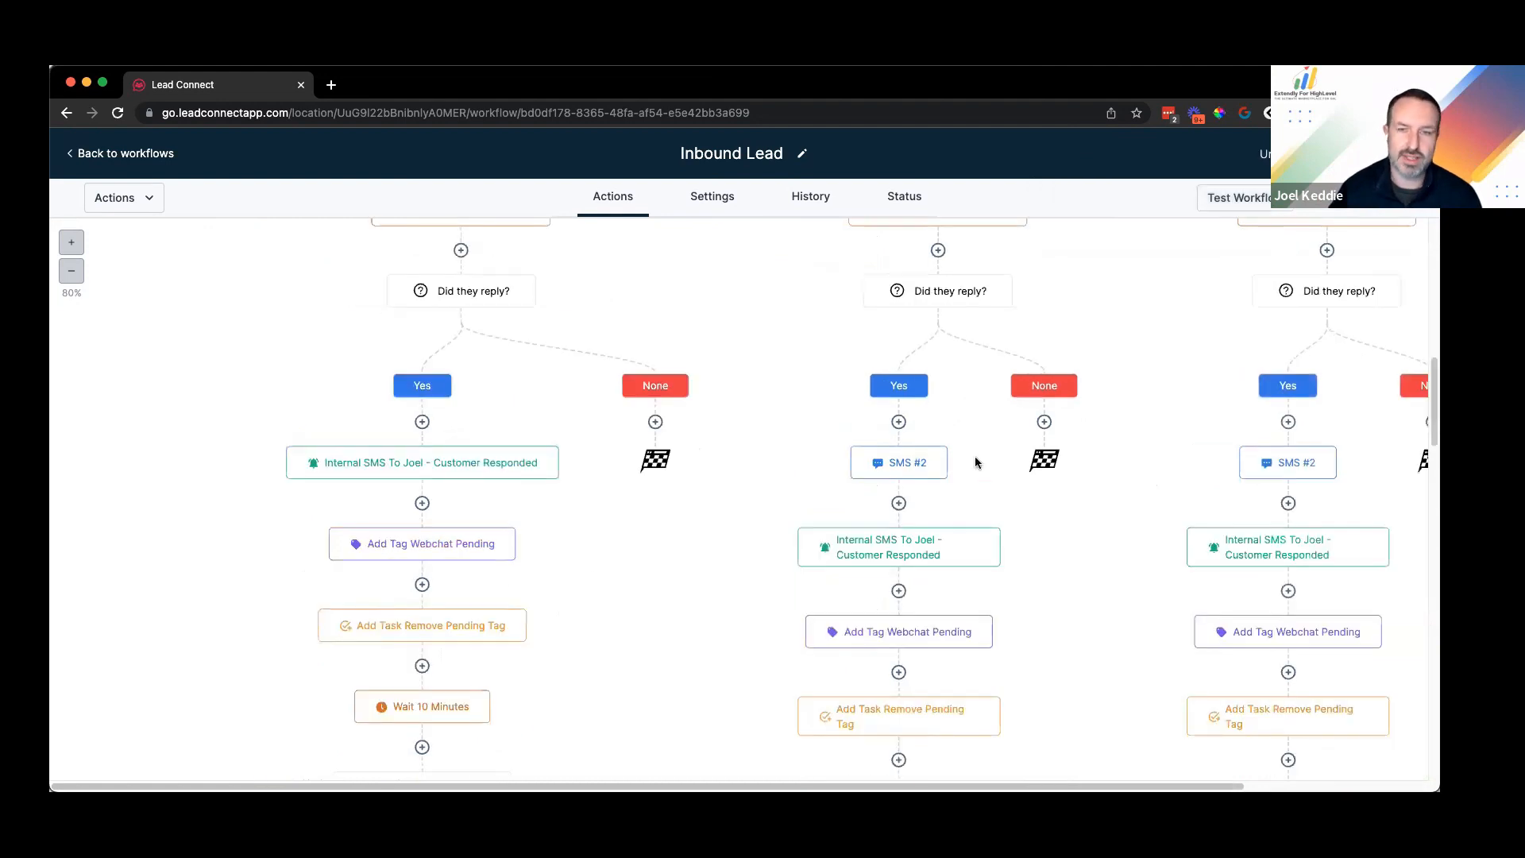
scroll(1116, 493, up, 4)
scroll(1012, 465, up, 5)
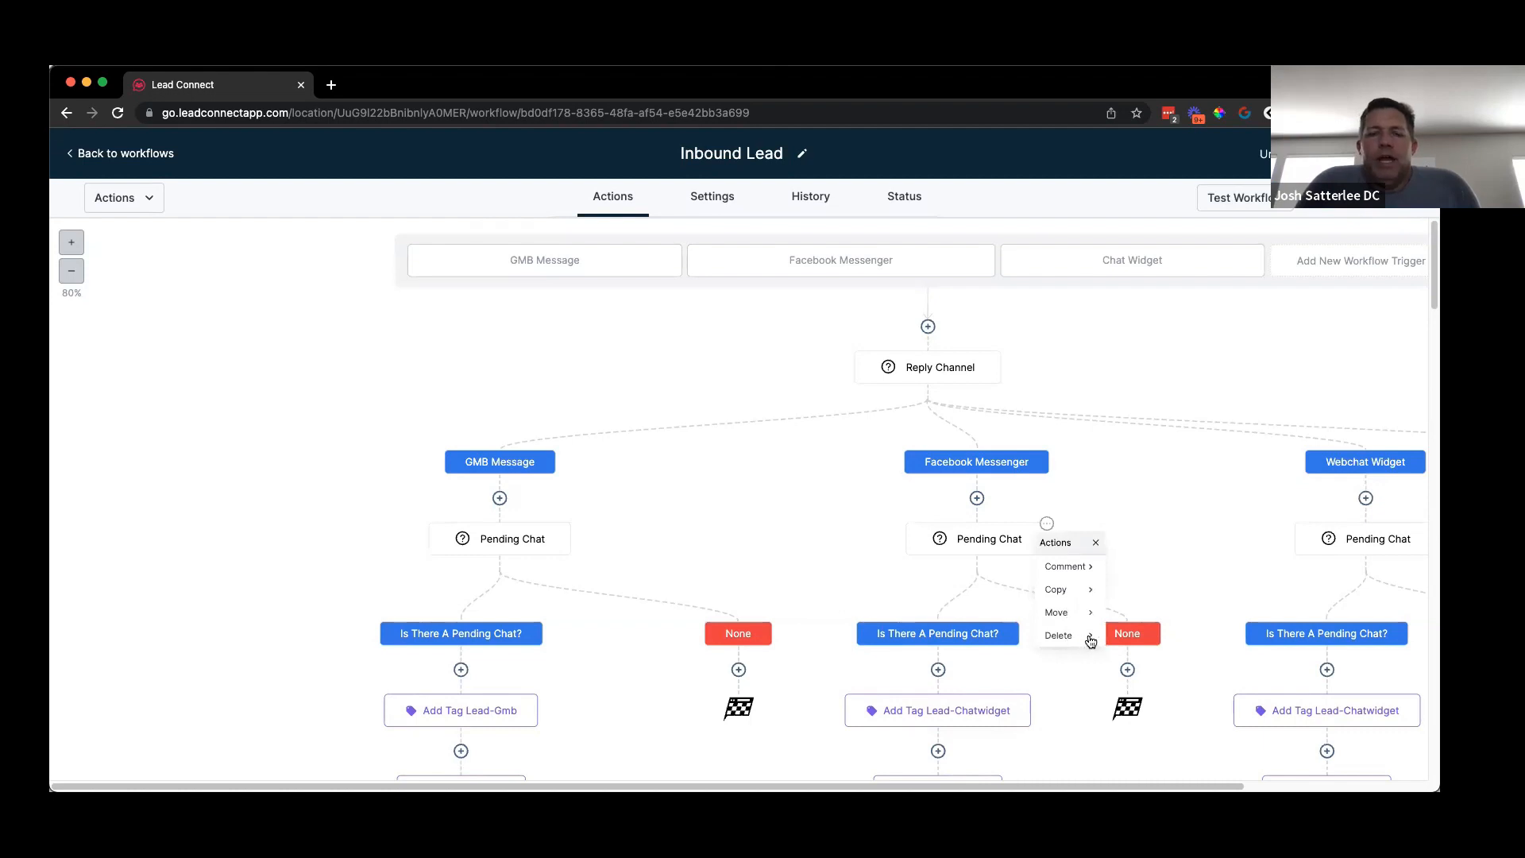
Step: Delete the Facebook Messenger Pending Chat step with all its branches and review the canvas
click(1095, 638)
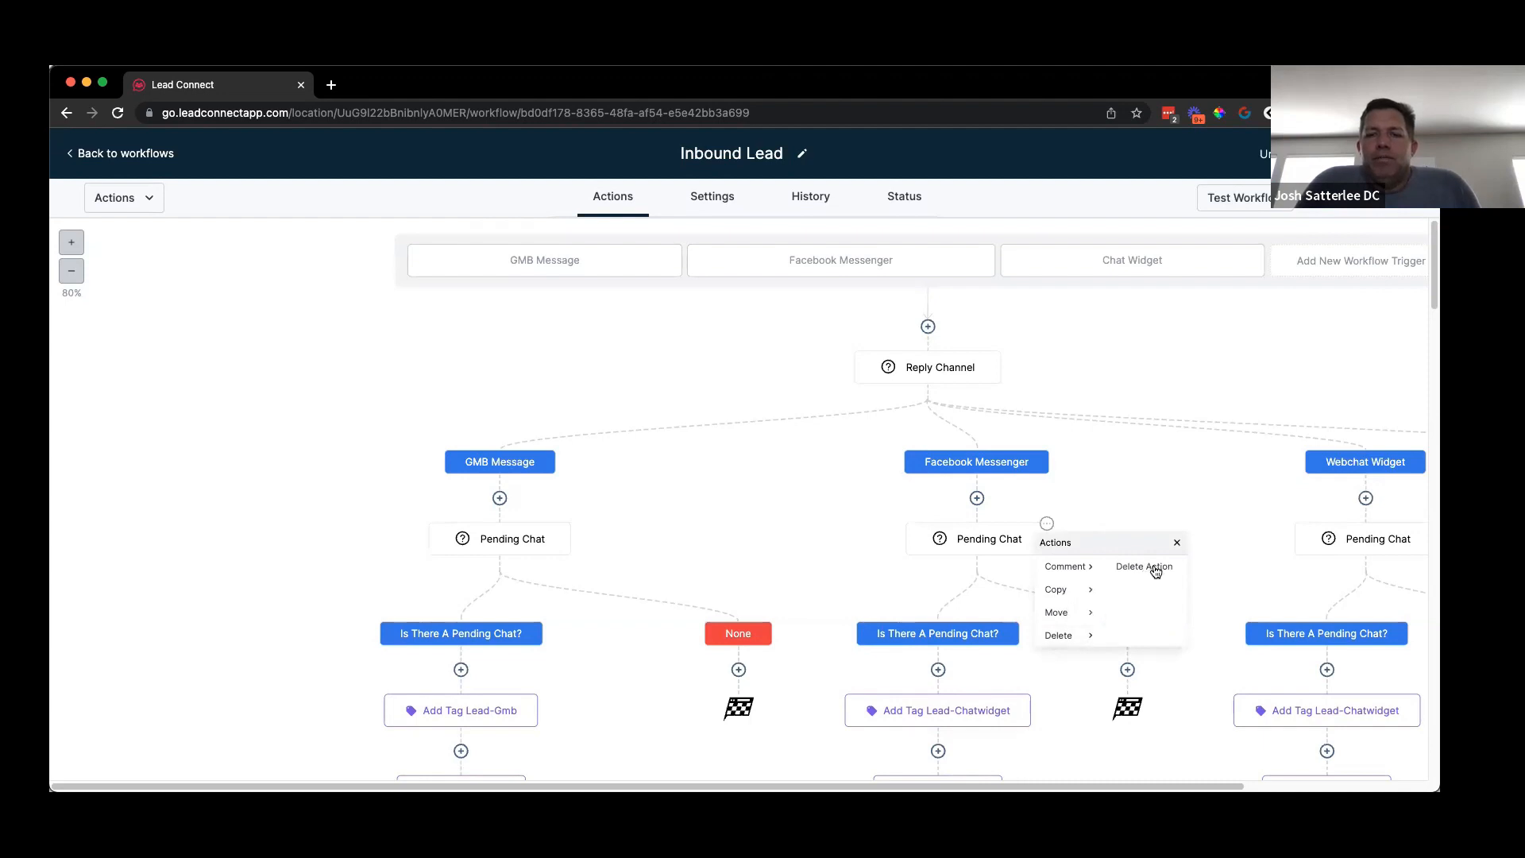
click(1156, 569)
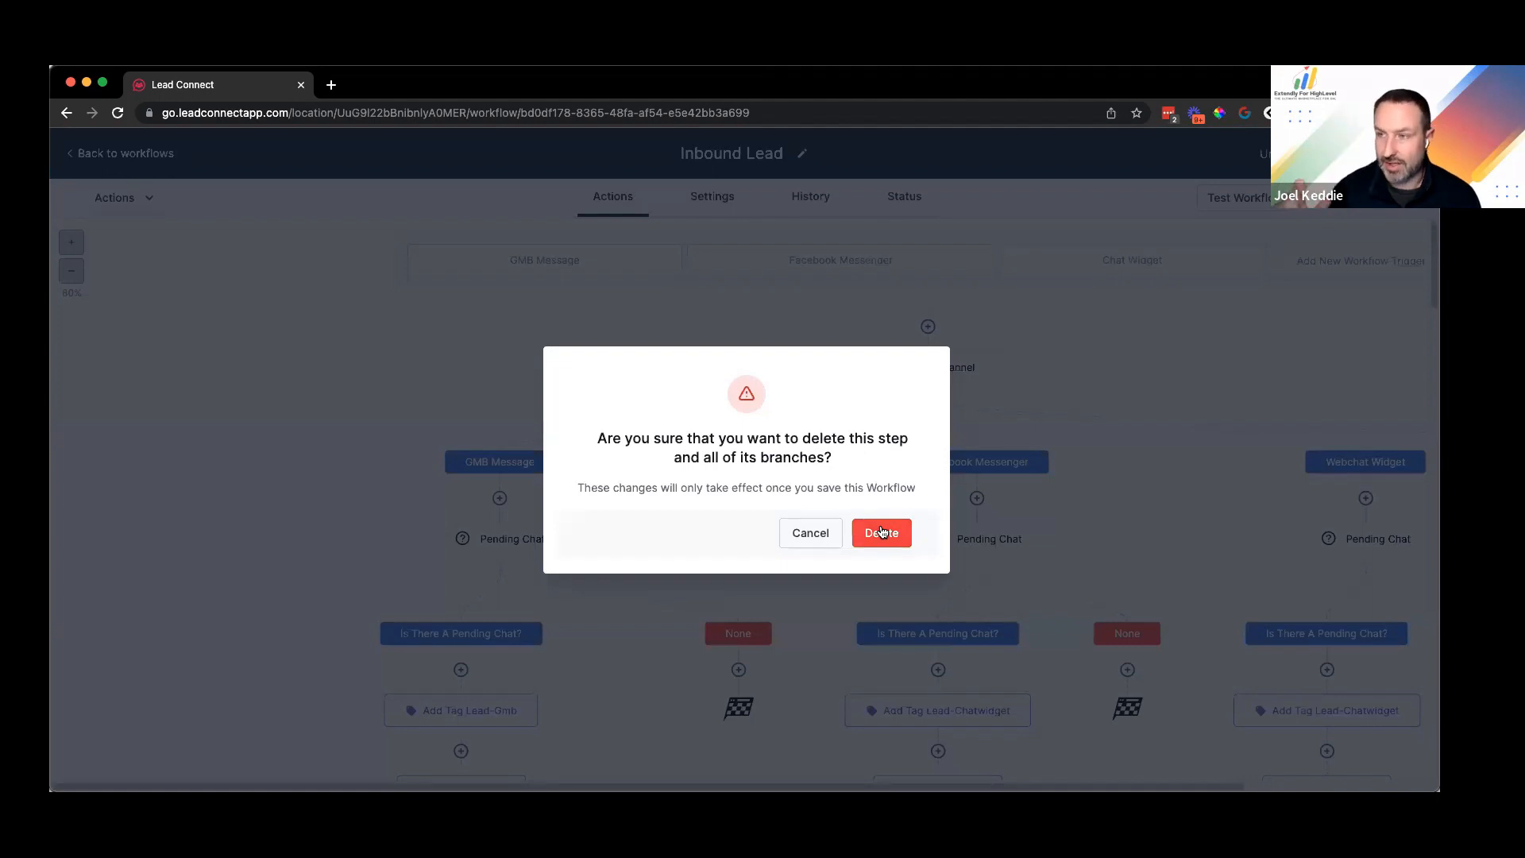
click(879, 530)
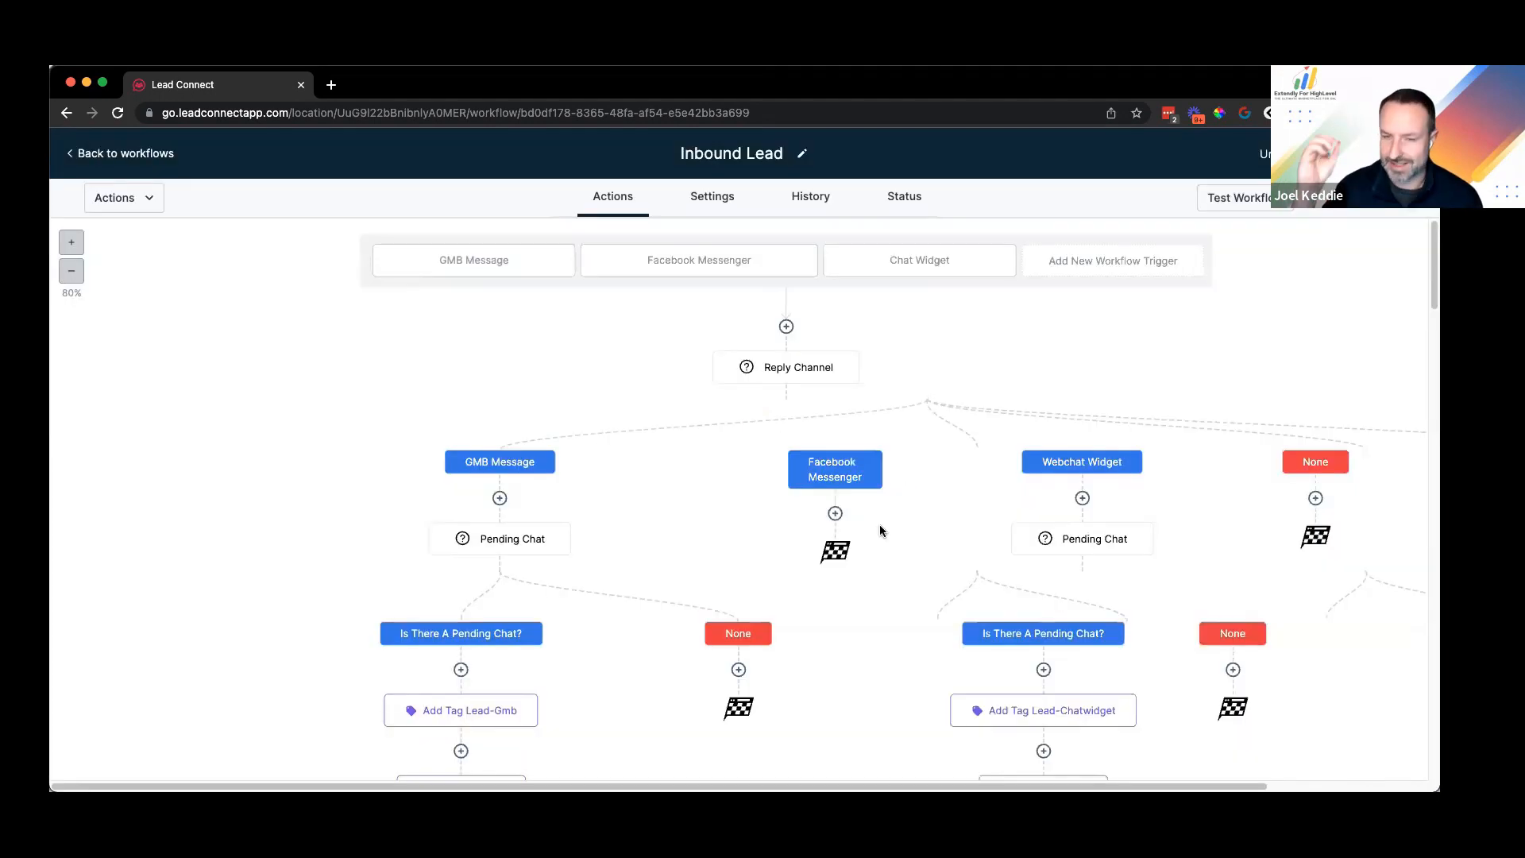
scroll(885, 531, down, 4)
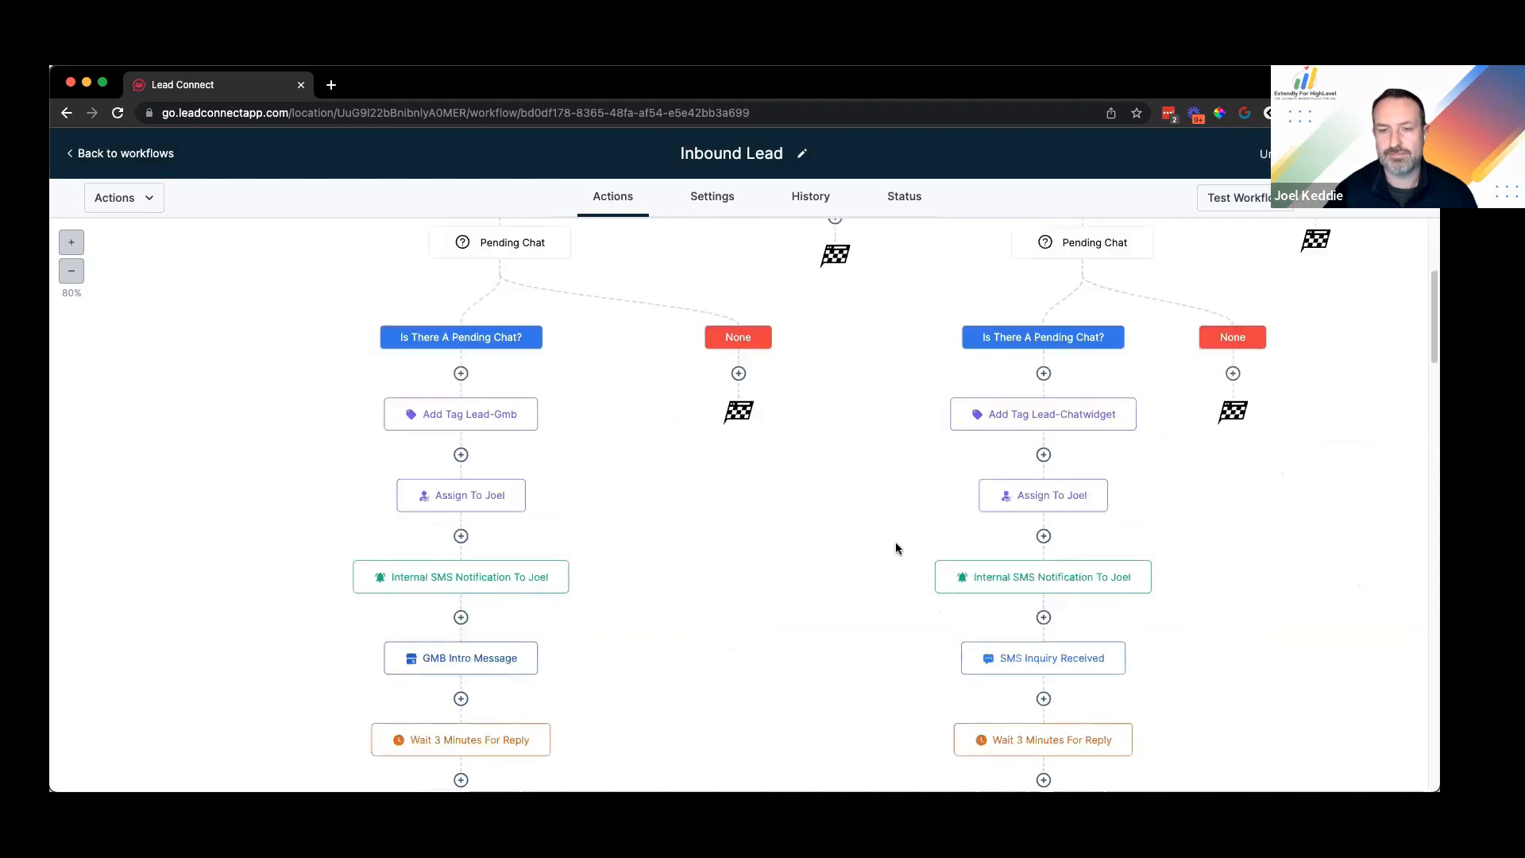
scroll(807, 524, down, 7)
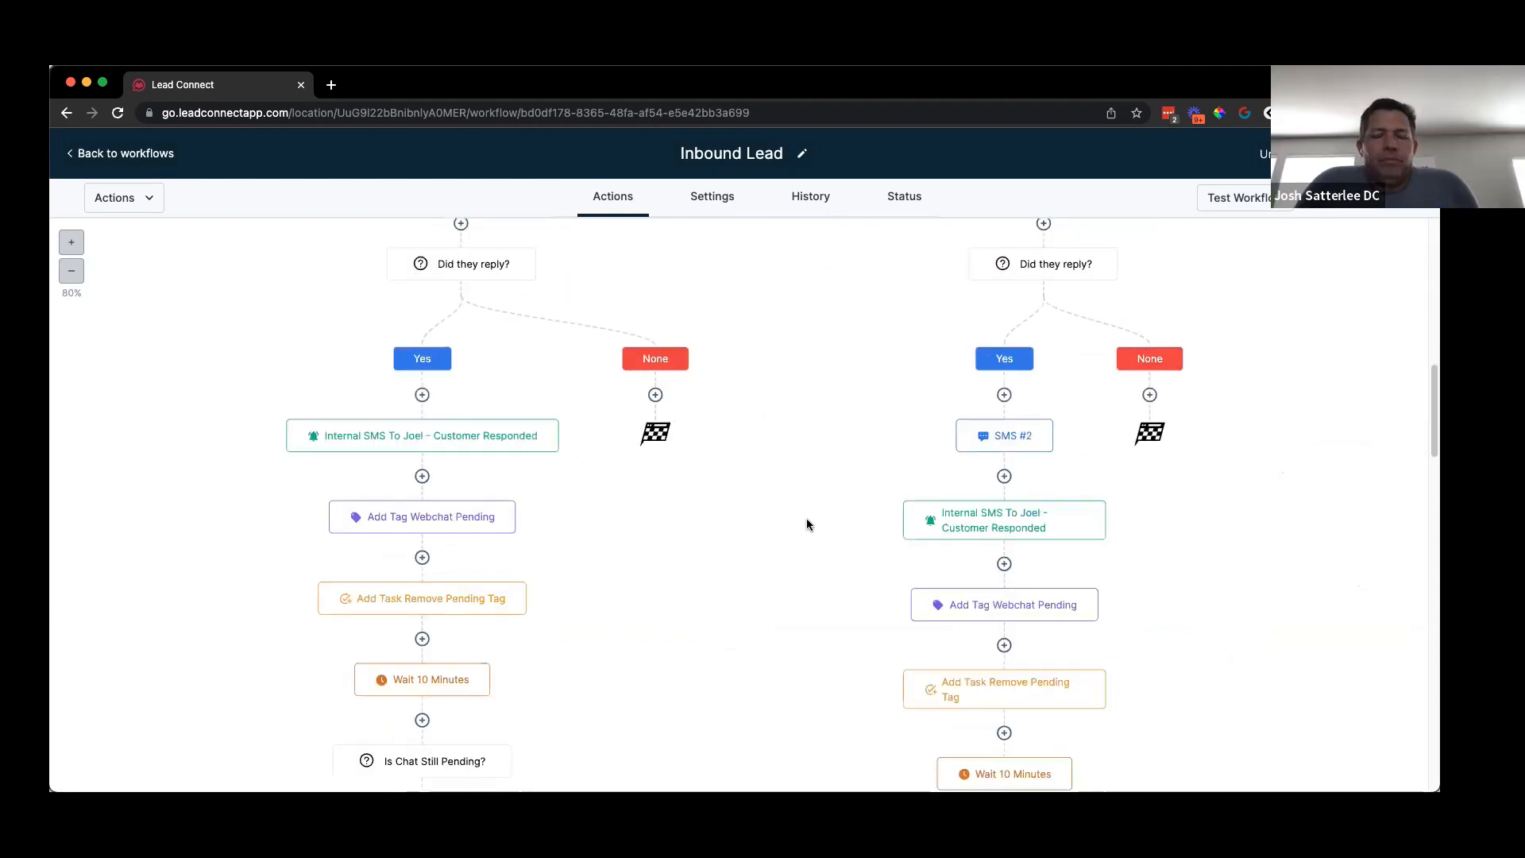
scroll(808, 521, up, 4)
scroll(889, 469, up, 7)
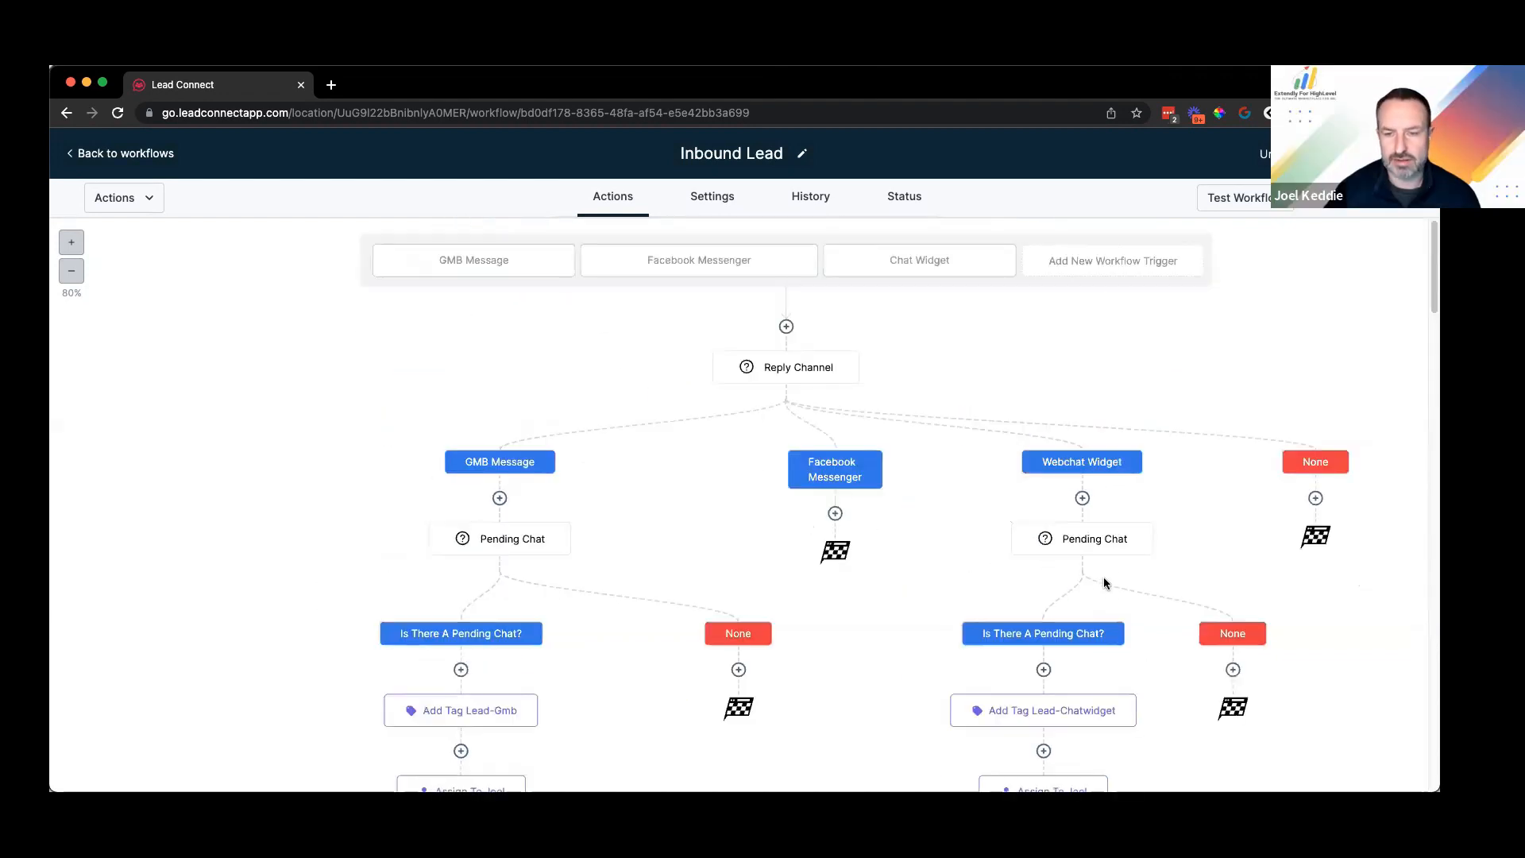
scroll(1132, 465, down, 4)
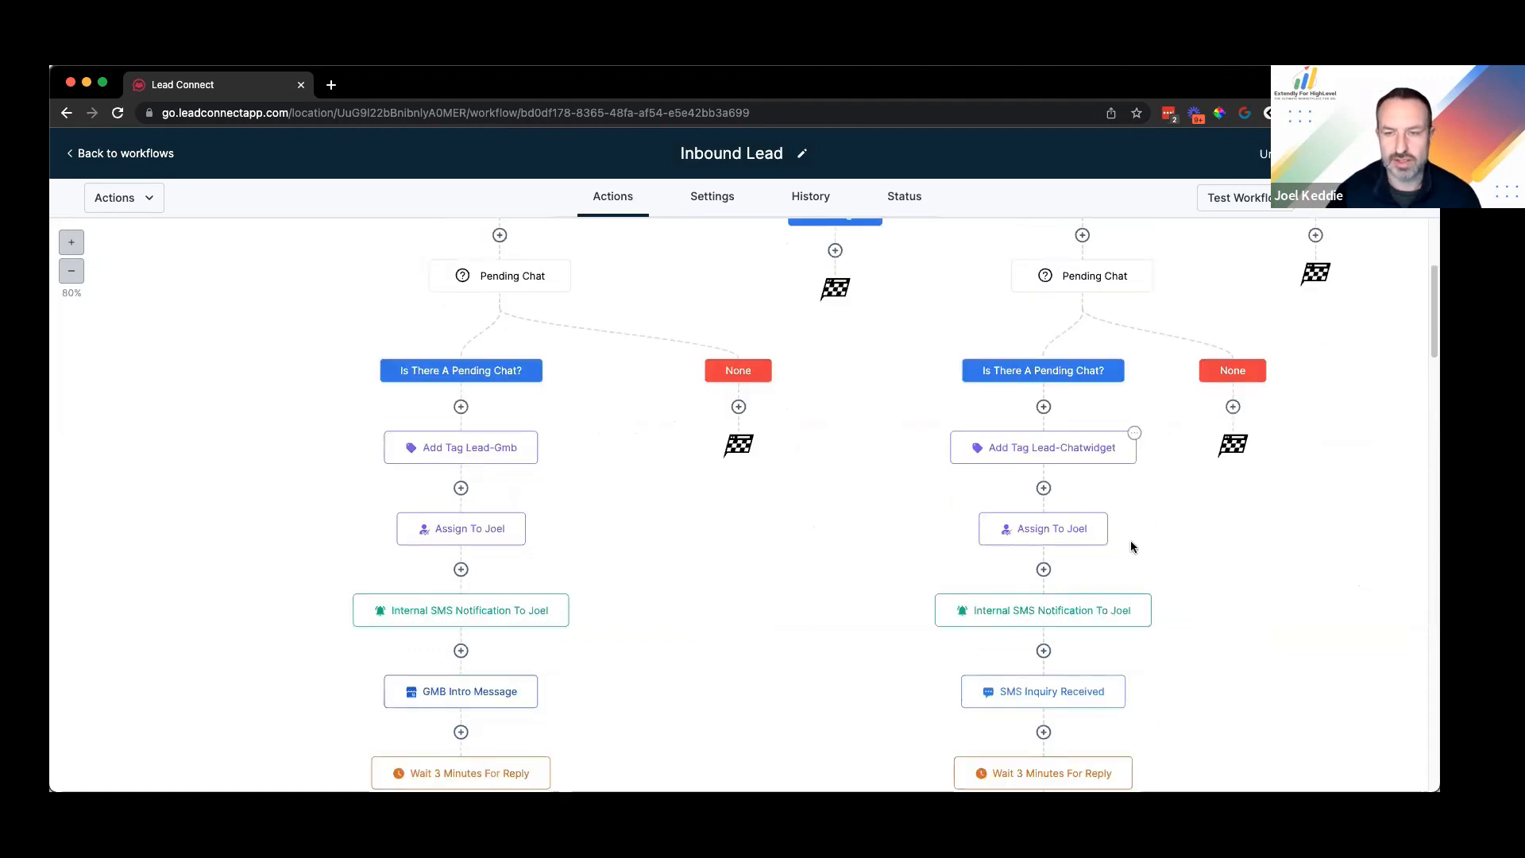
scroll(1131, 541, up, 4)
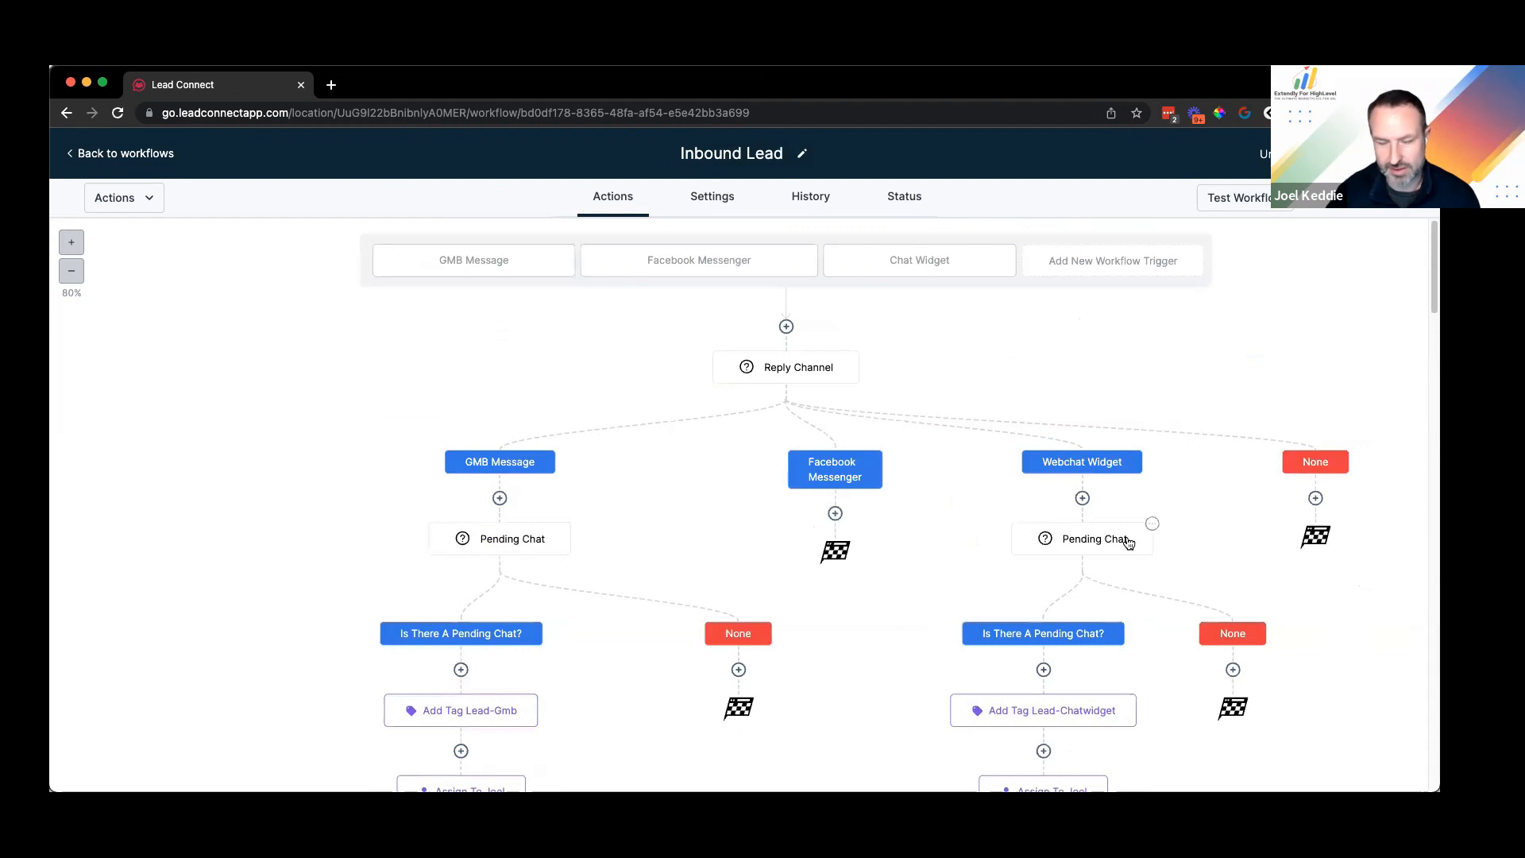
scroll(878, 477, down, 6)
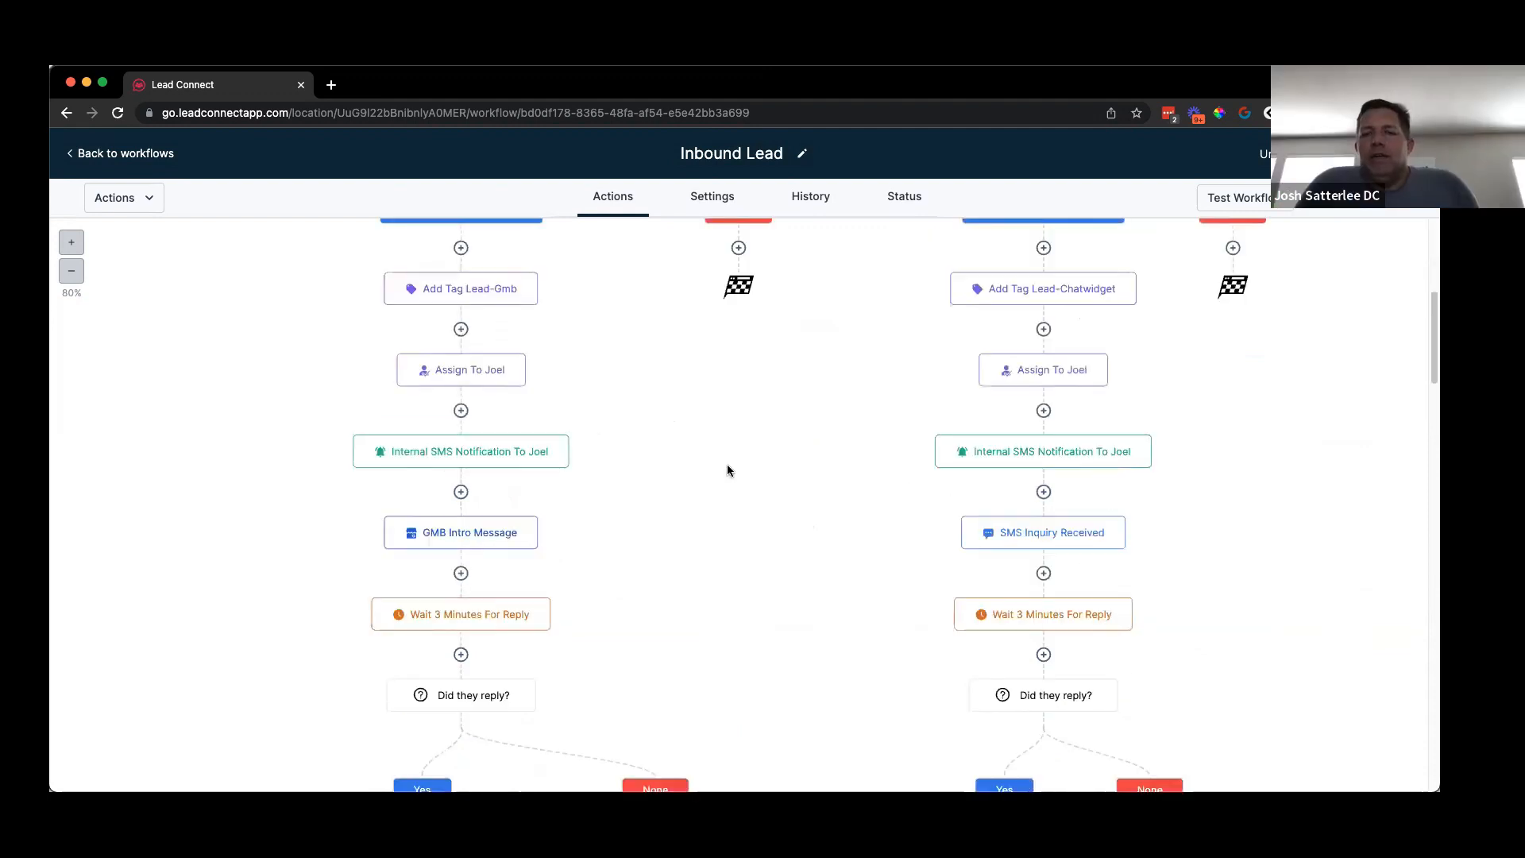
scroll(713, 569, down, 5)
scroll(627, 531, up, 11)
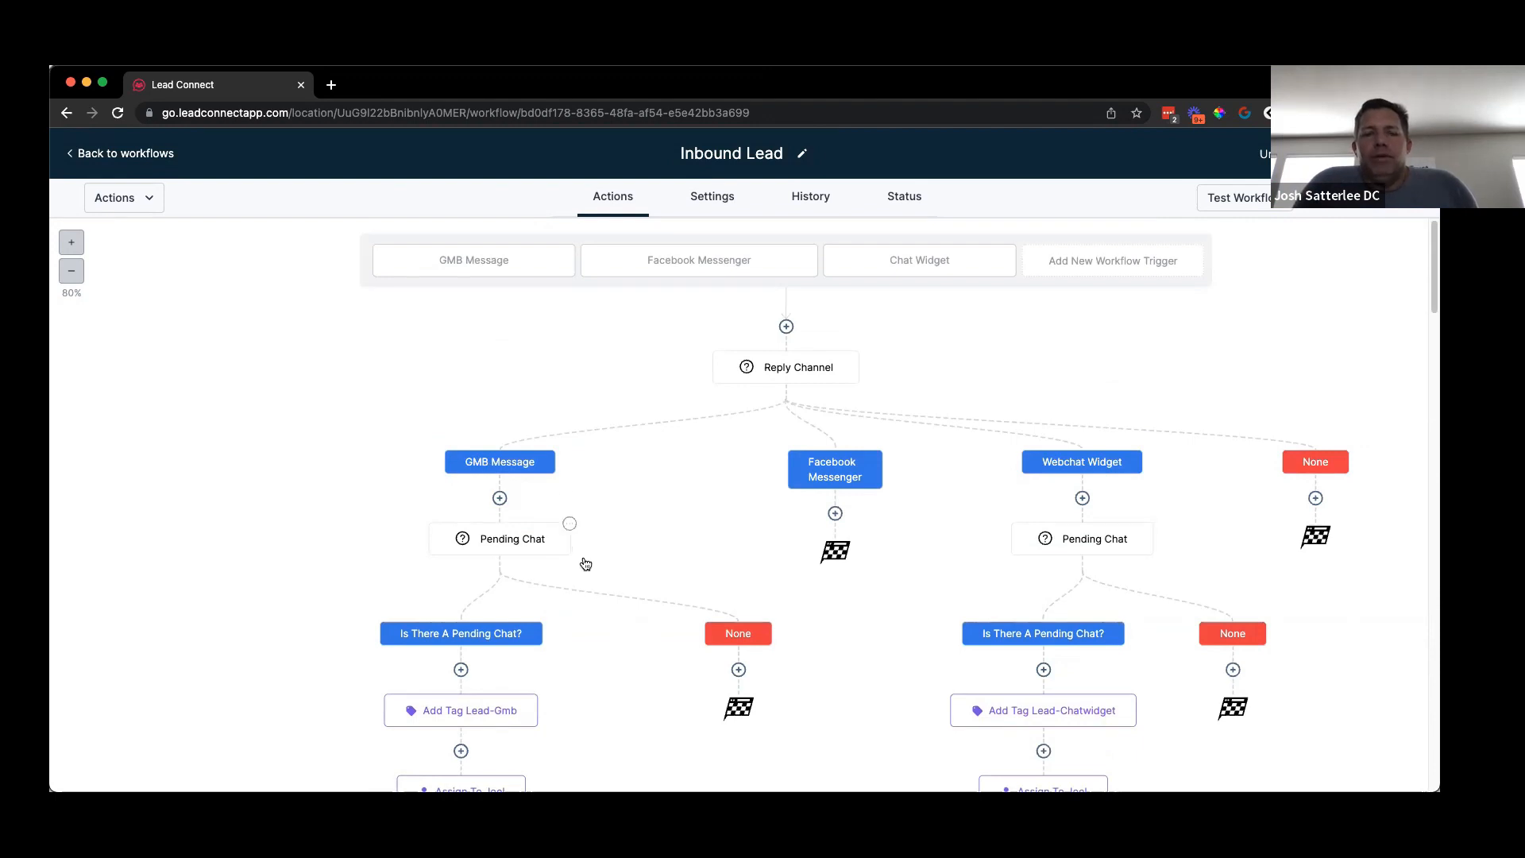
Step: Copy all GMB Message actions from Pending Chat onward into Facebook Messenger, zooming to 60%
mouse_move(591, 586)
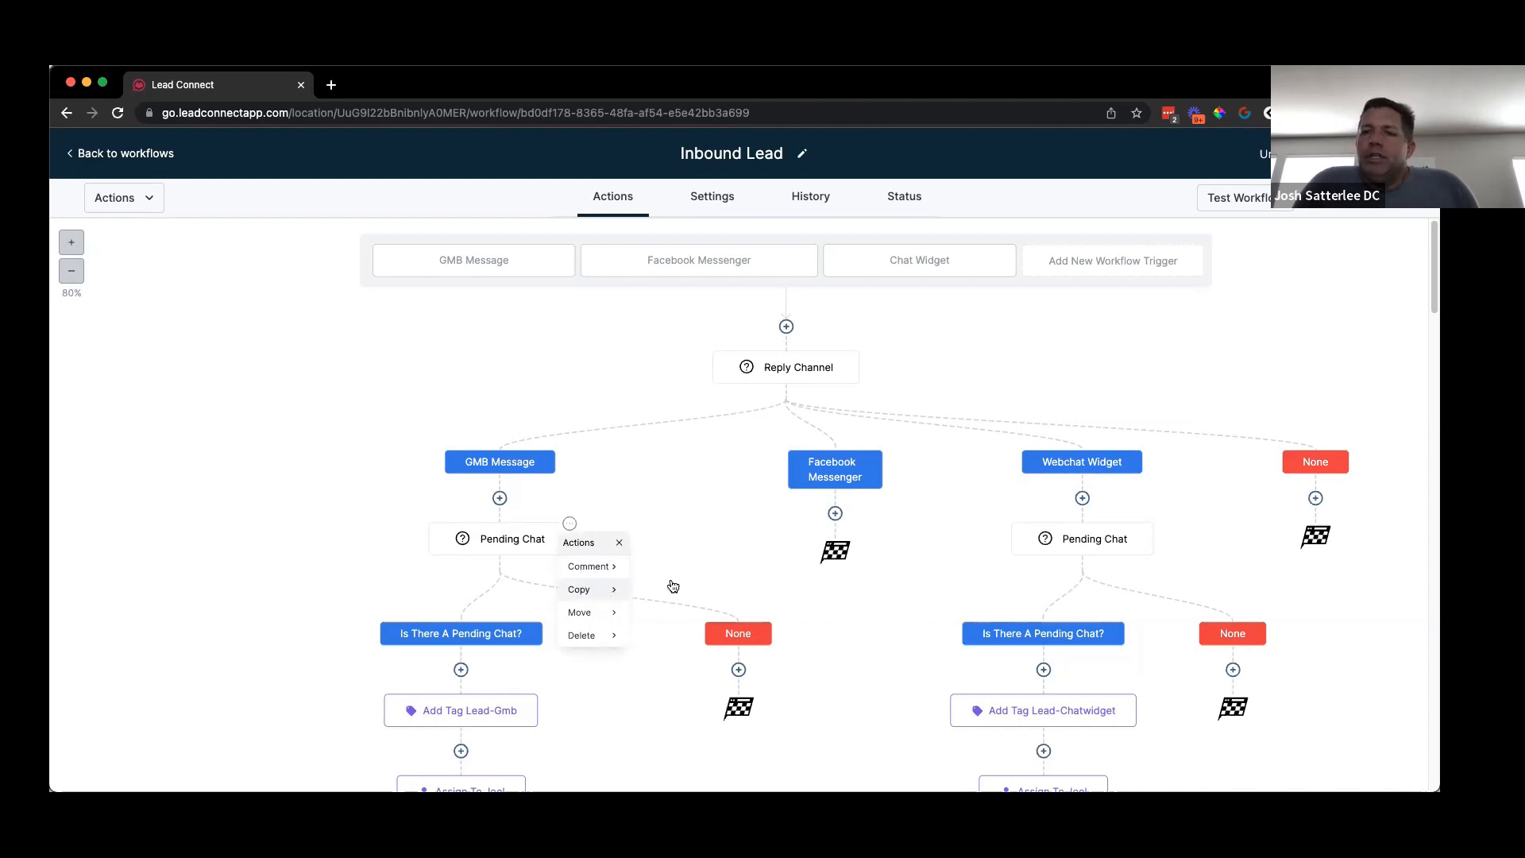
click(592, 589)
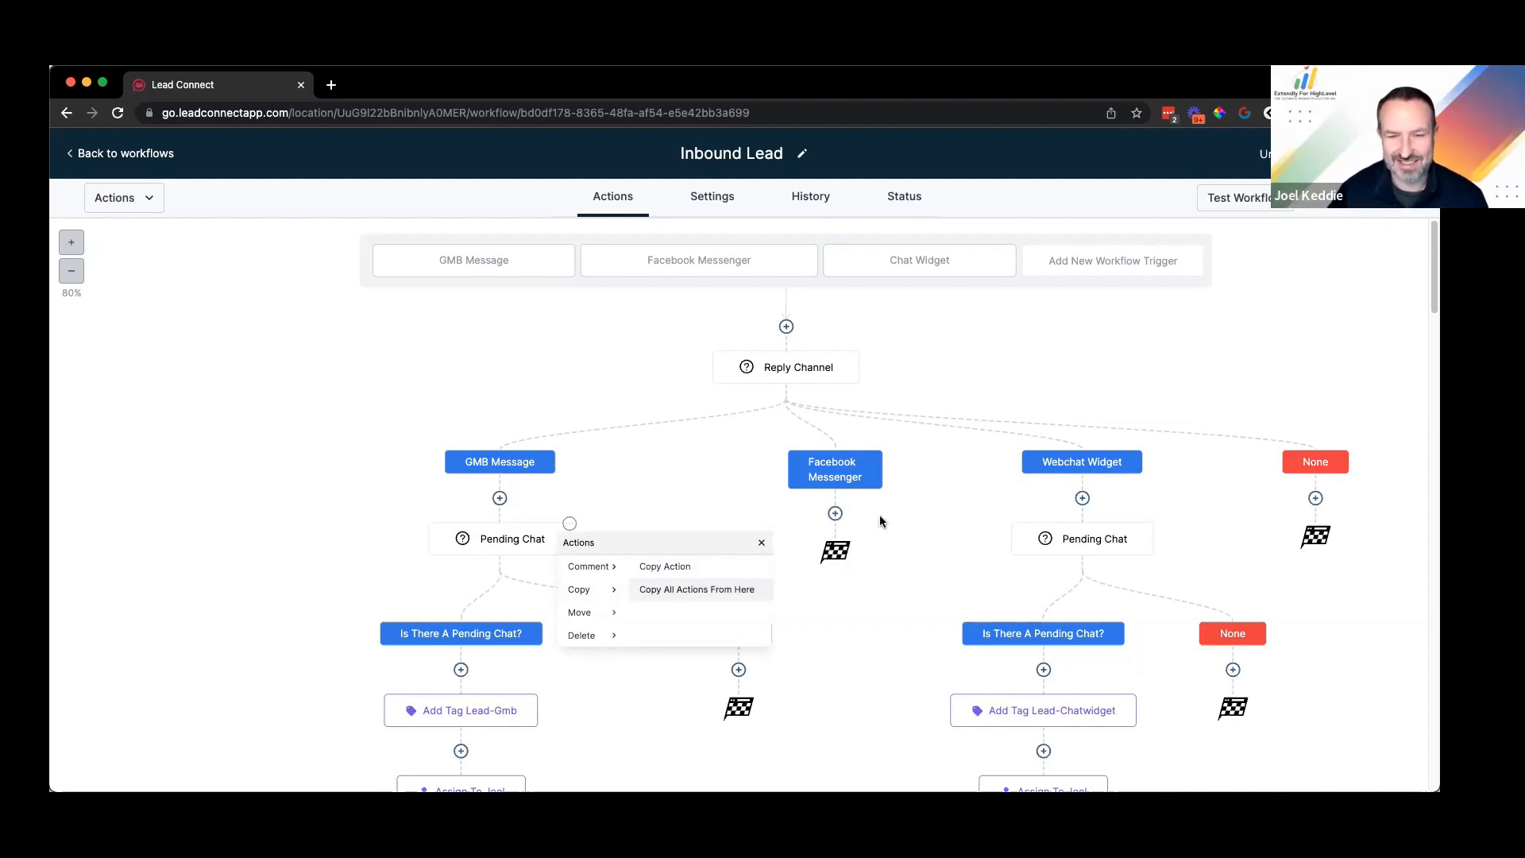
click(696, 589)
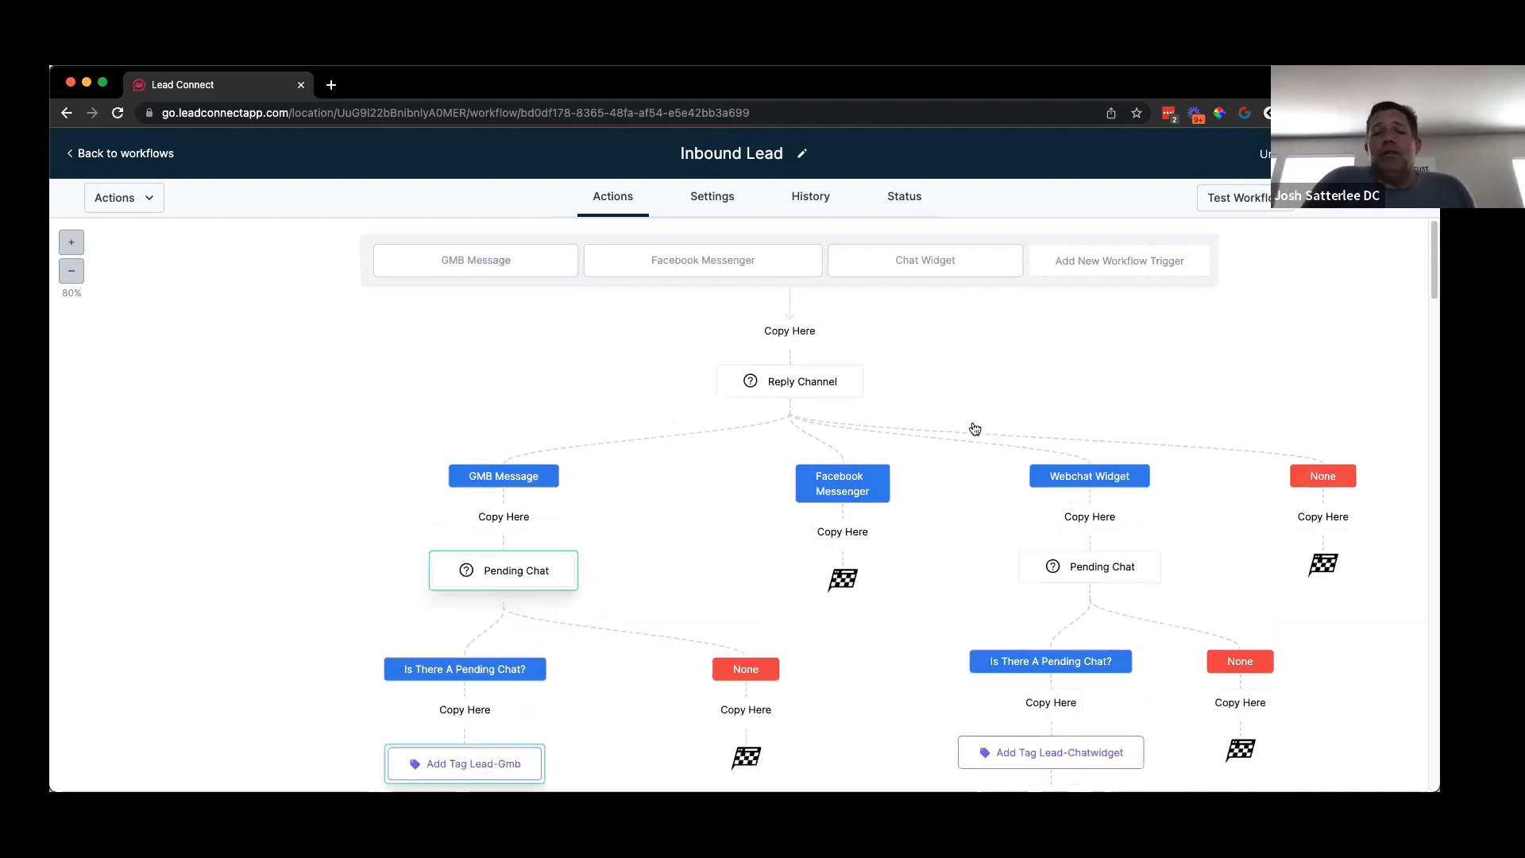
click(71, 270)
scroll(881, 428, right, 2)
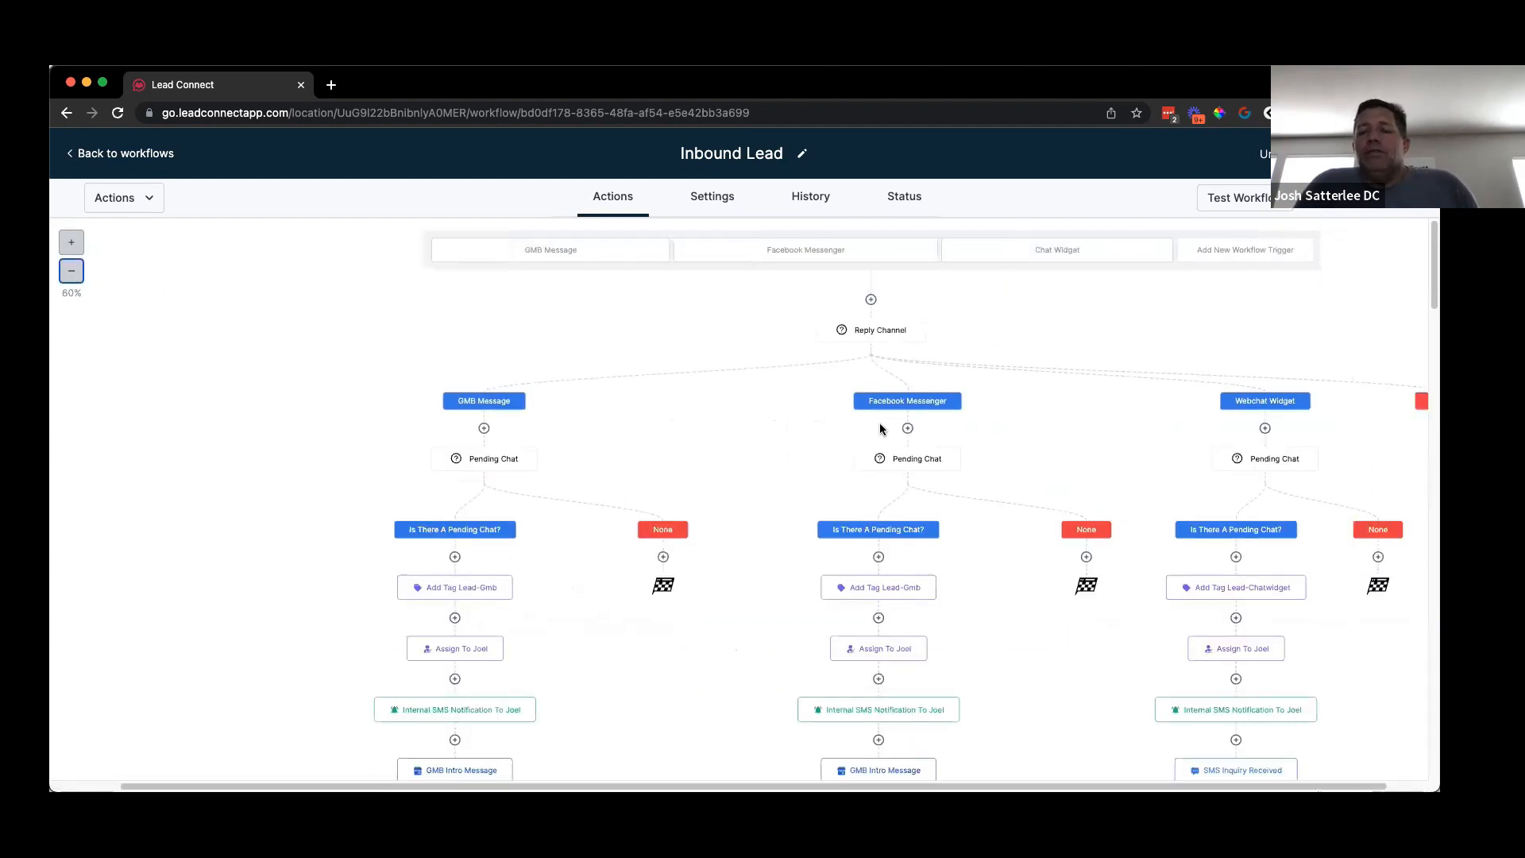
scroll(881, 429, right, 1)
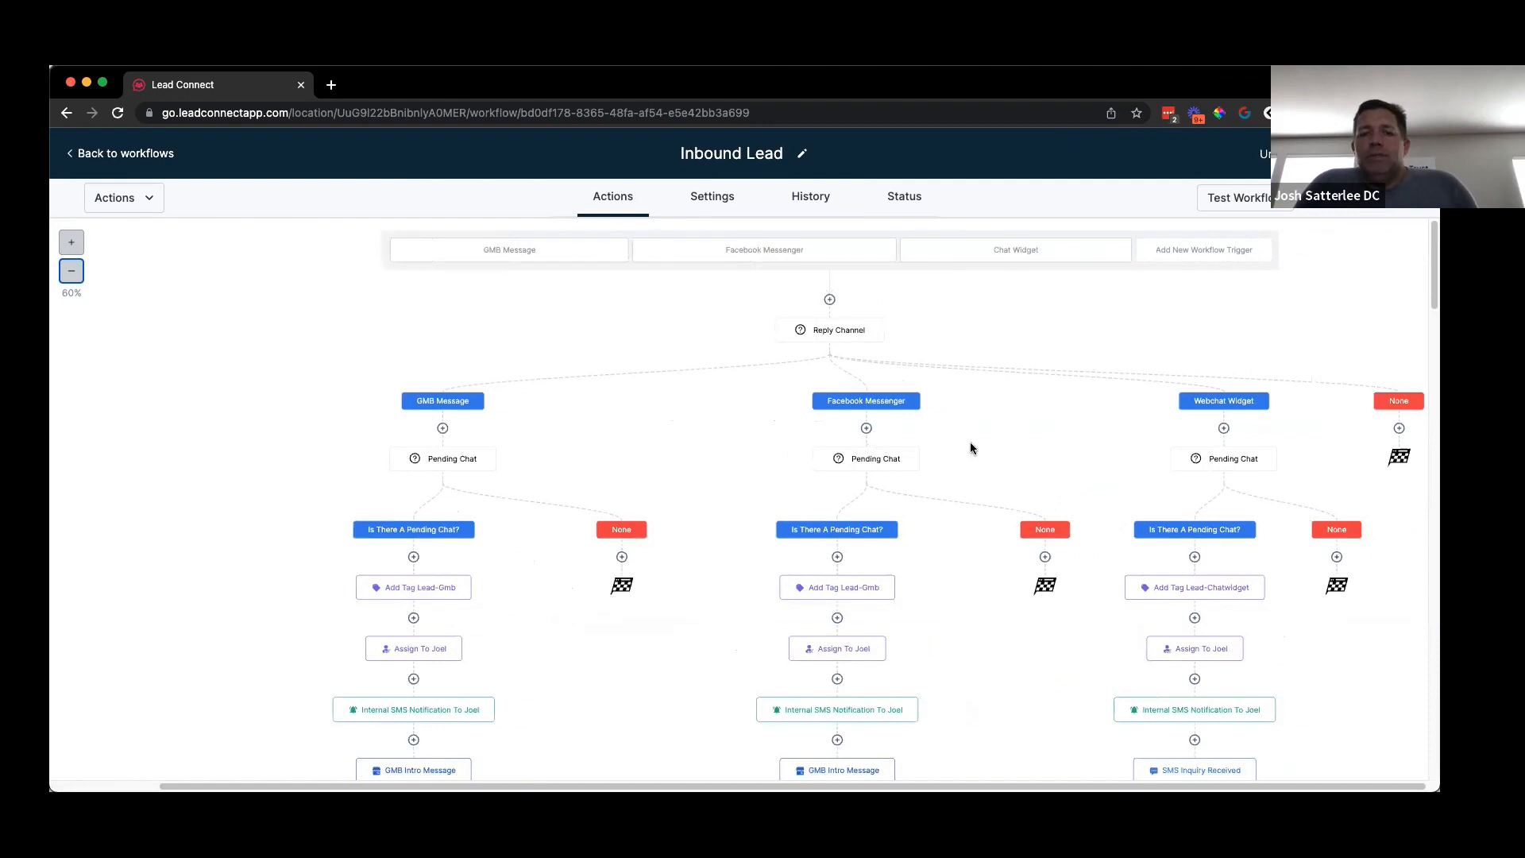
scroll(1000, 414, down, 3)
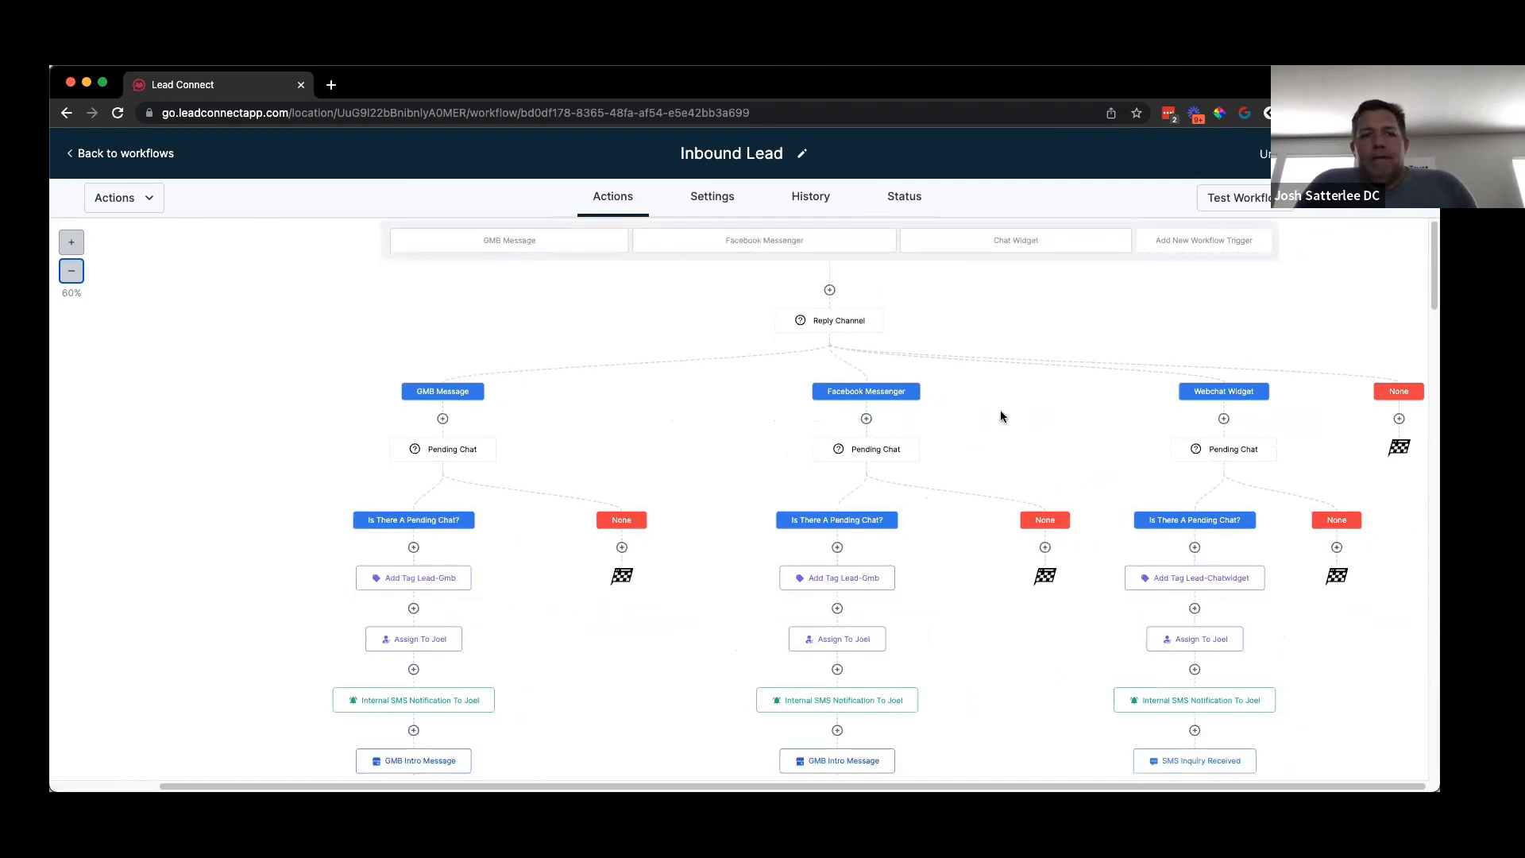
scroll(999, 417, down, 5)
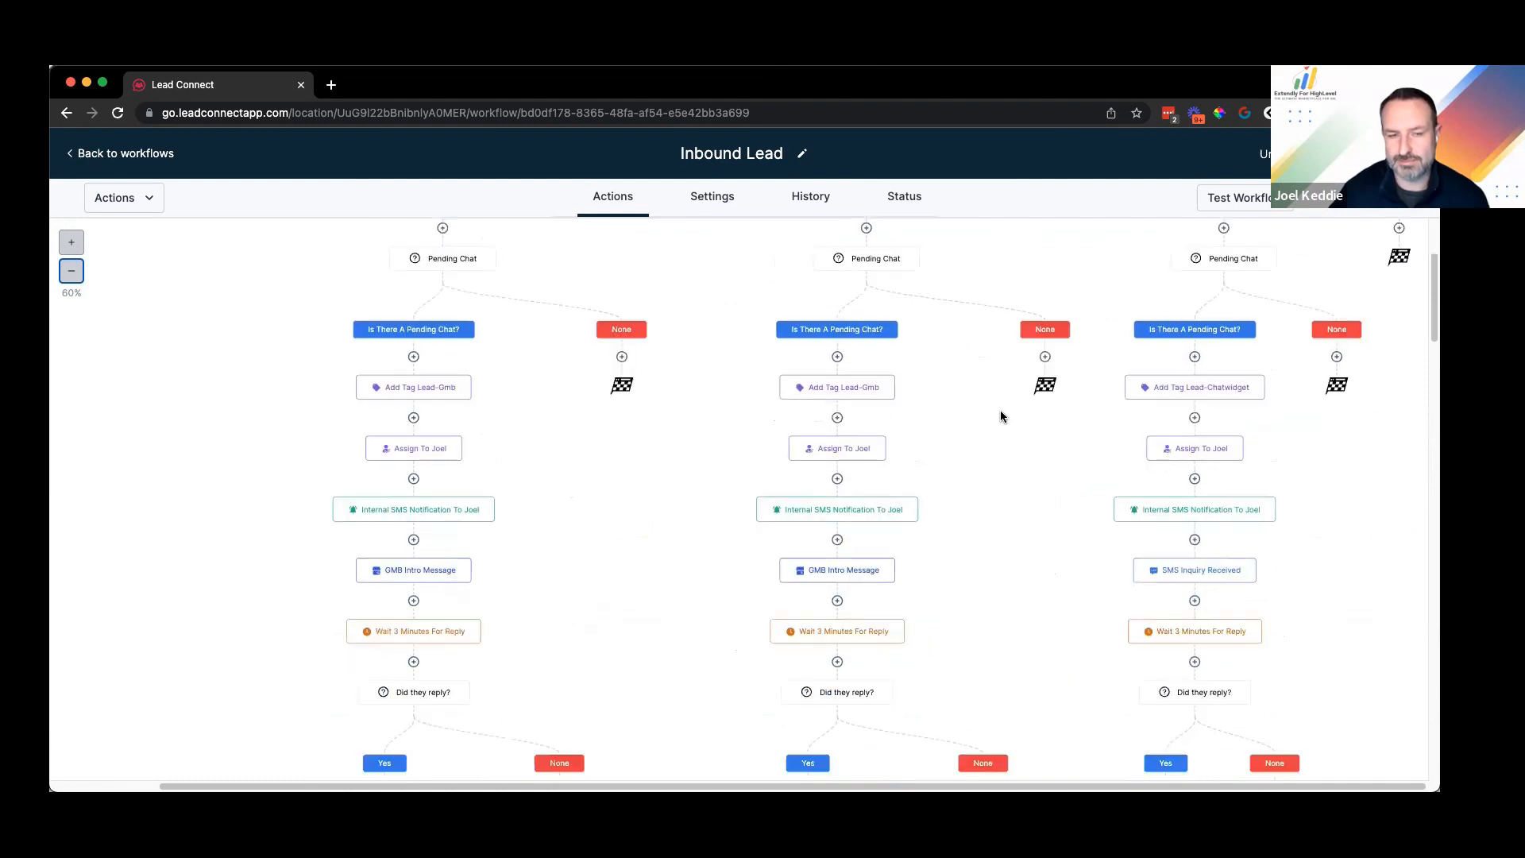
scroll(1002, 416, down, 6)
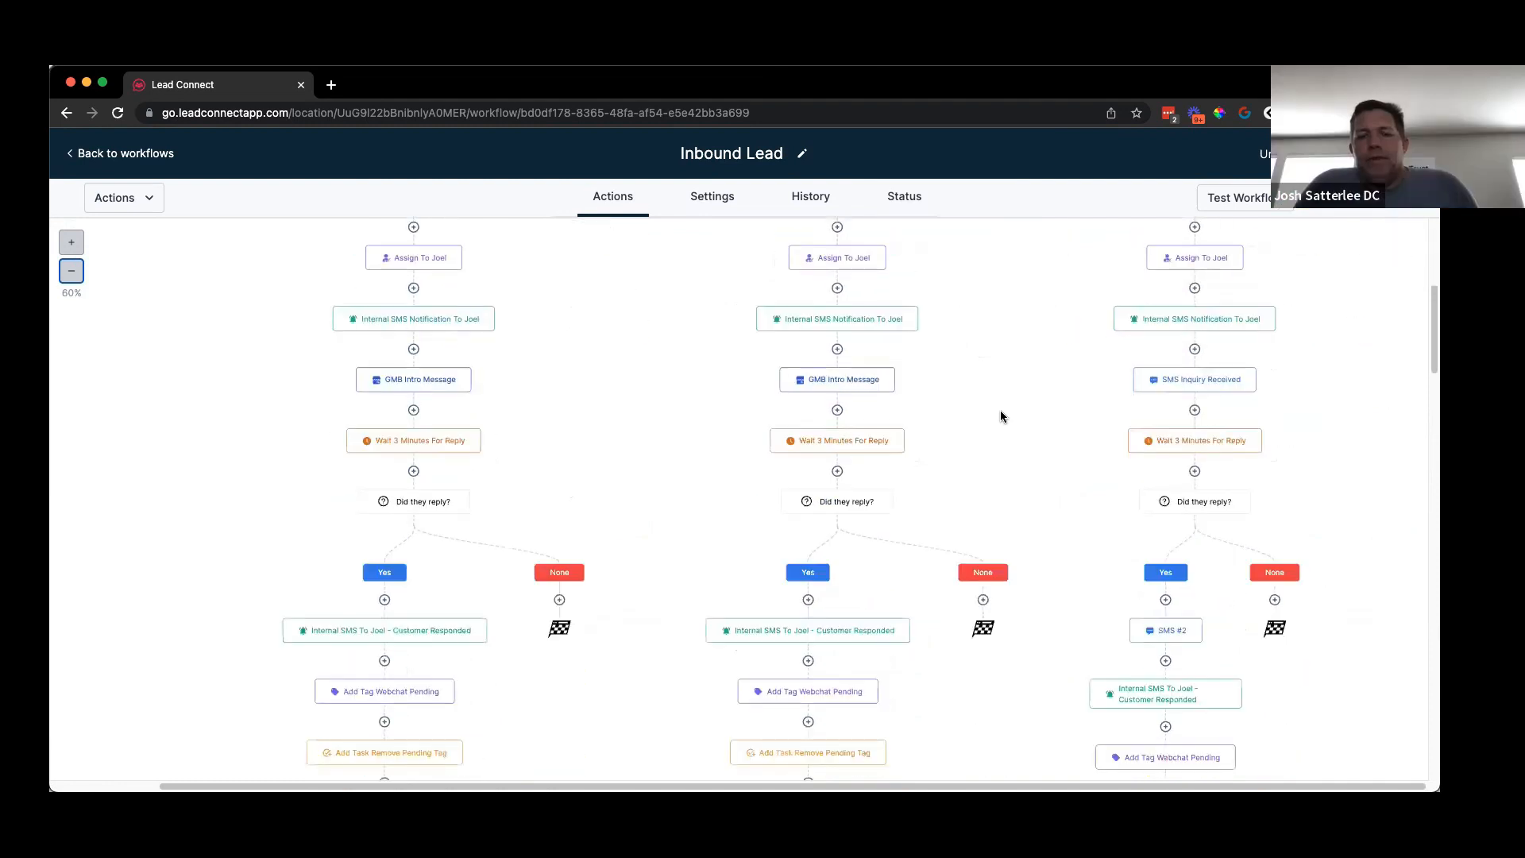
scroll(1000, 416, down, 5)
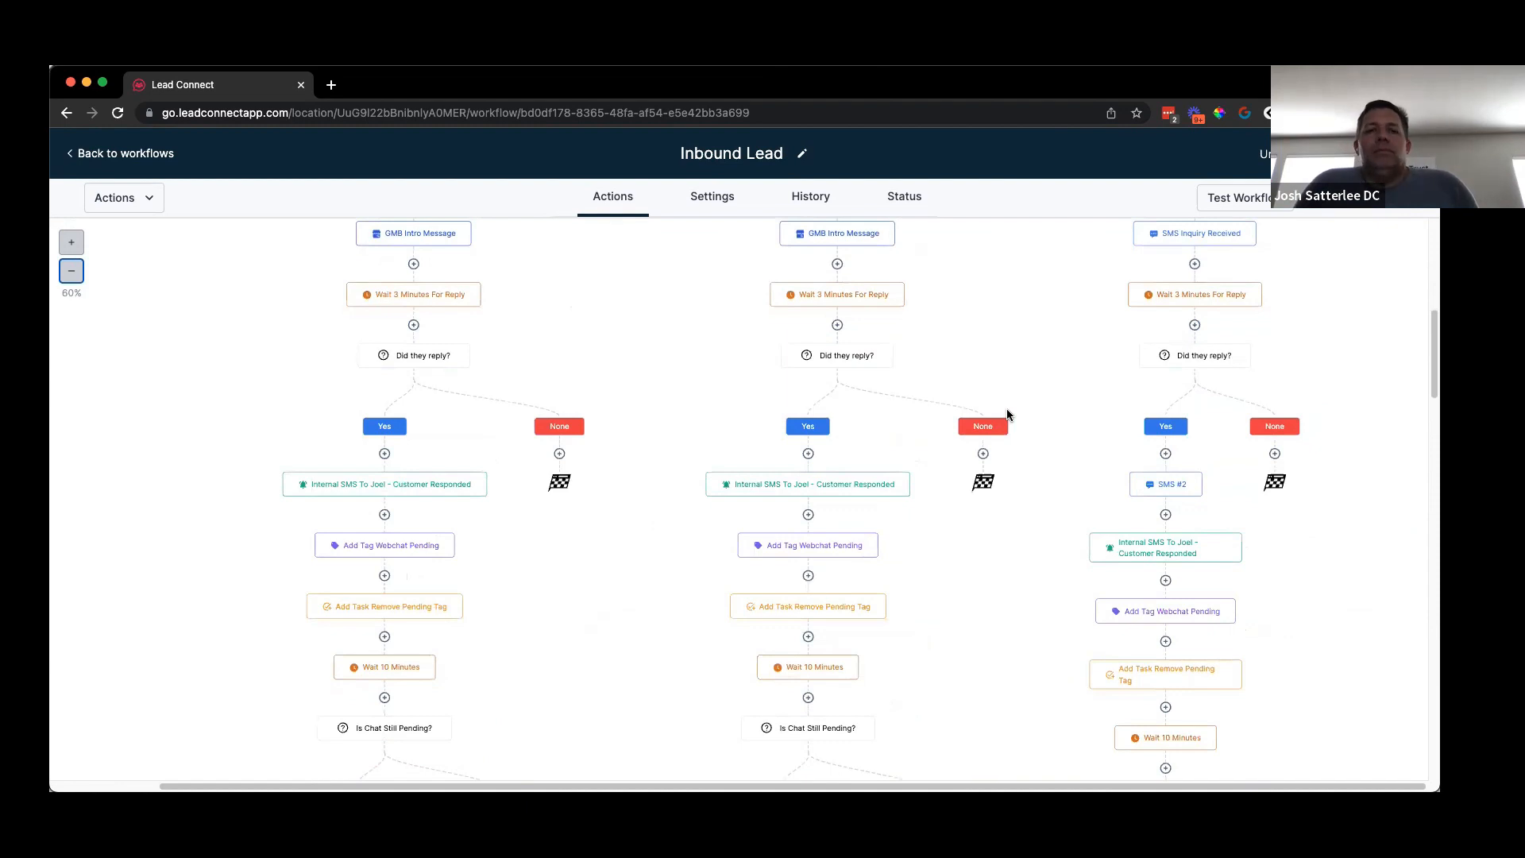
scroll(1008, 414, down, 5)
scroll(1008, 408, down, 15)
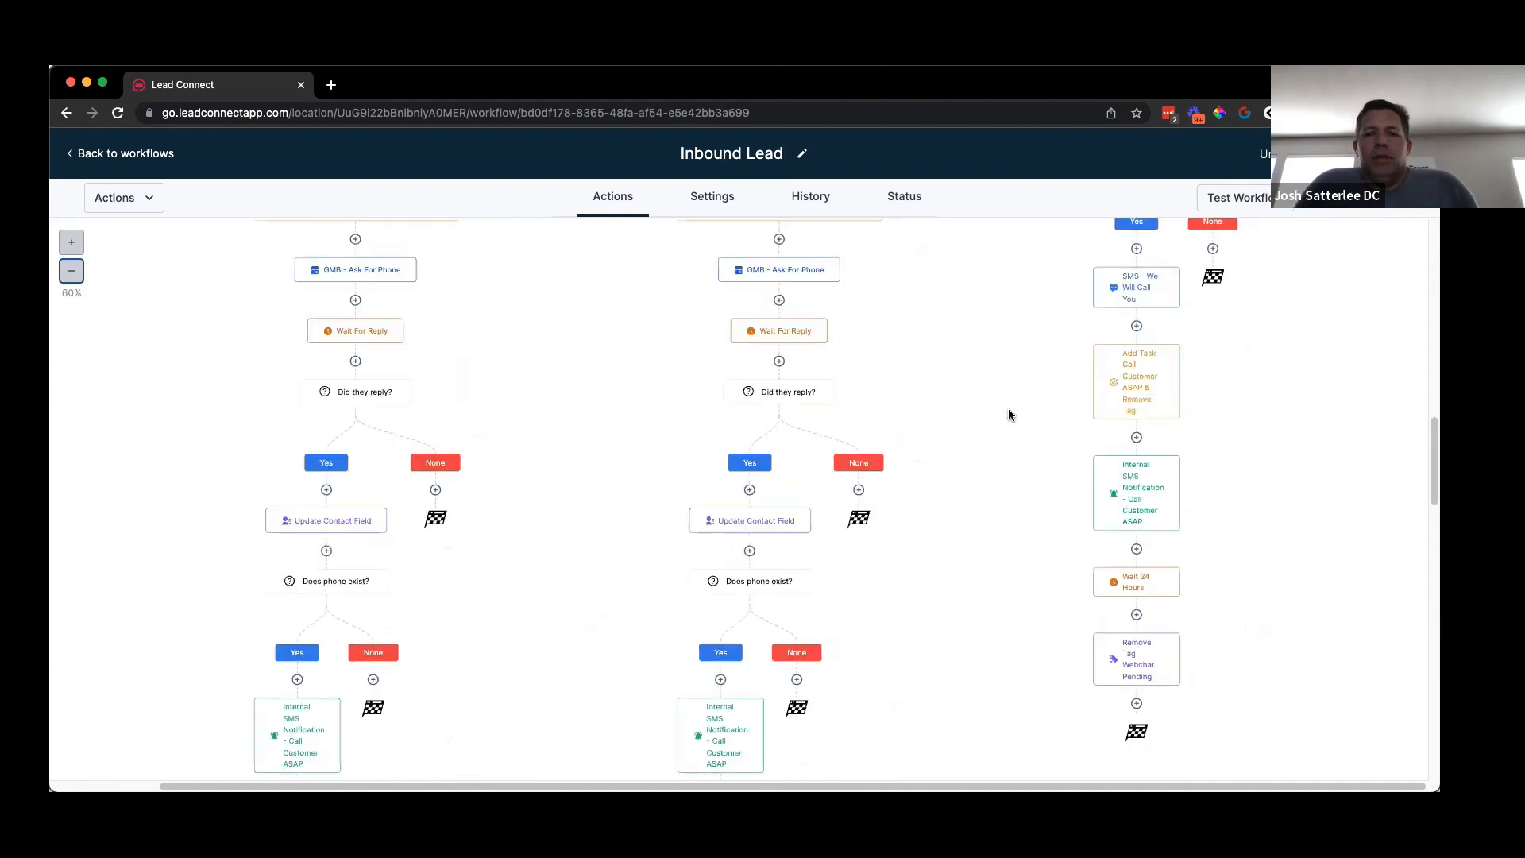
scroll(905, 516, down, 15)
scroll(908, 516, up, 15)
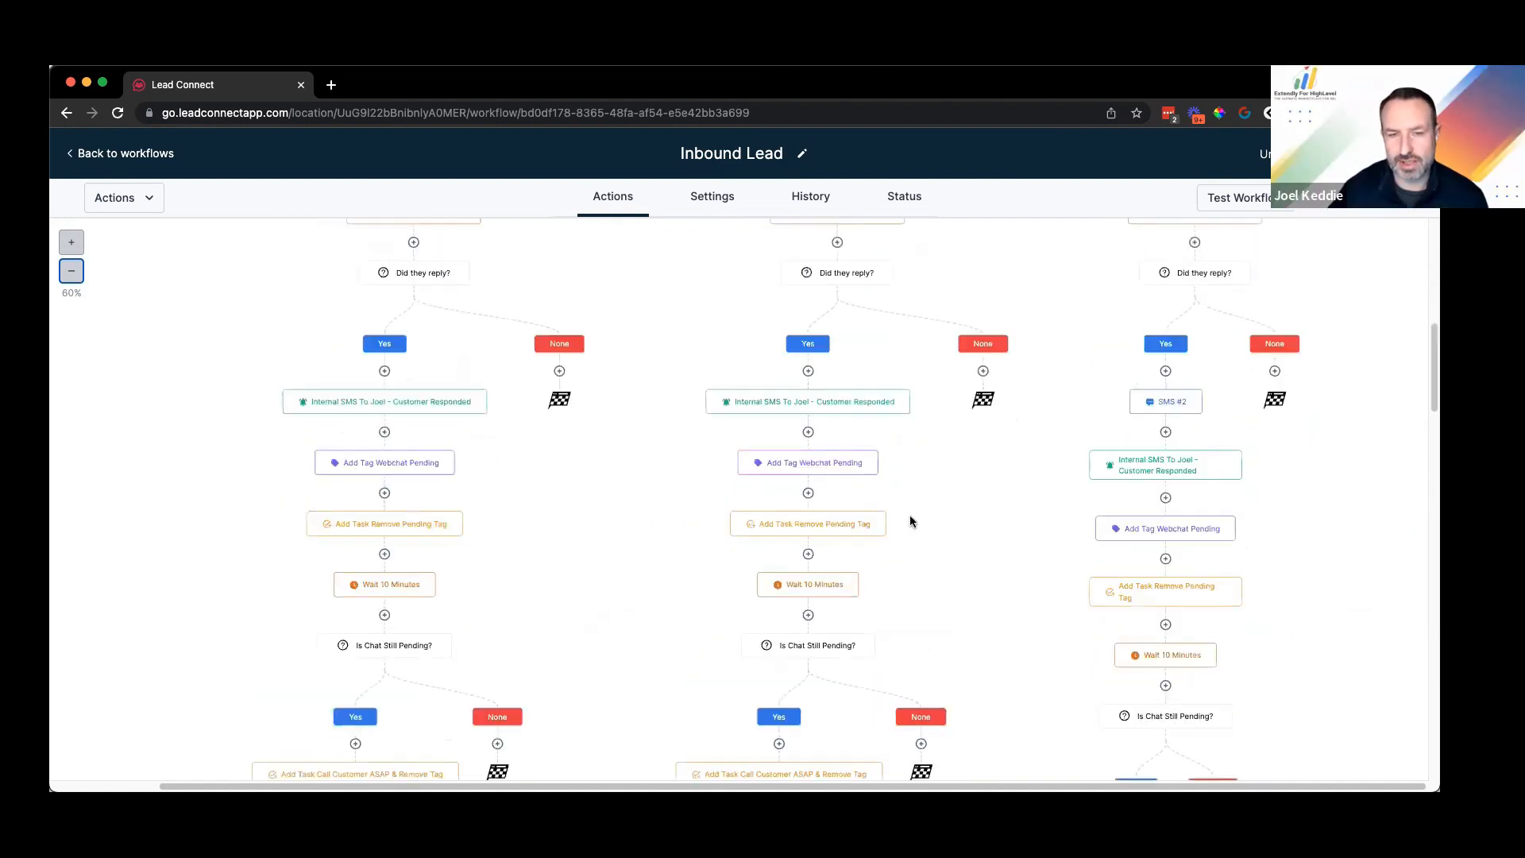
scroll(922, 510, up, 15)
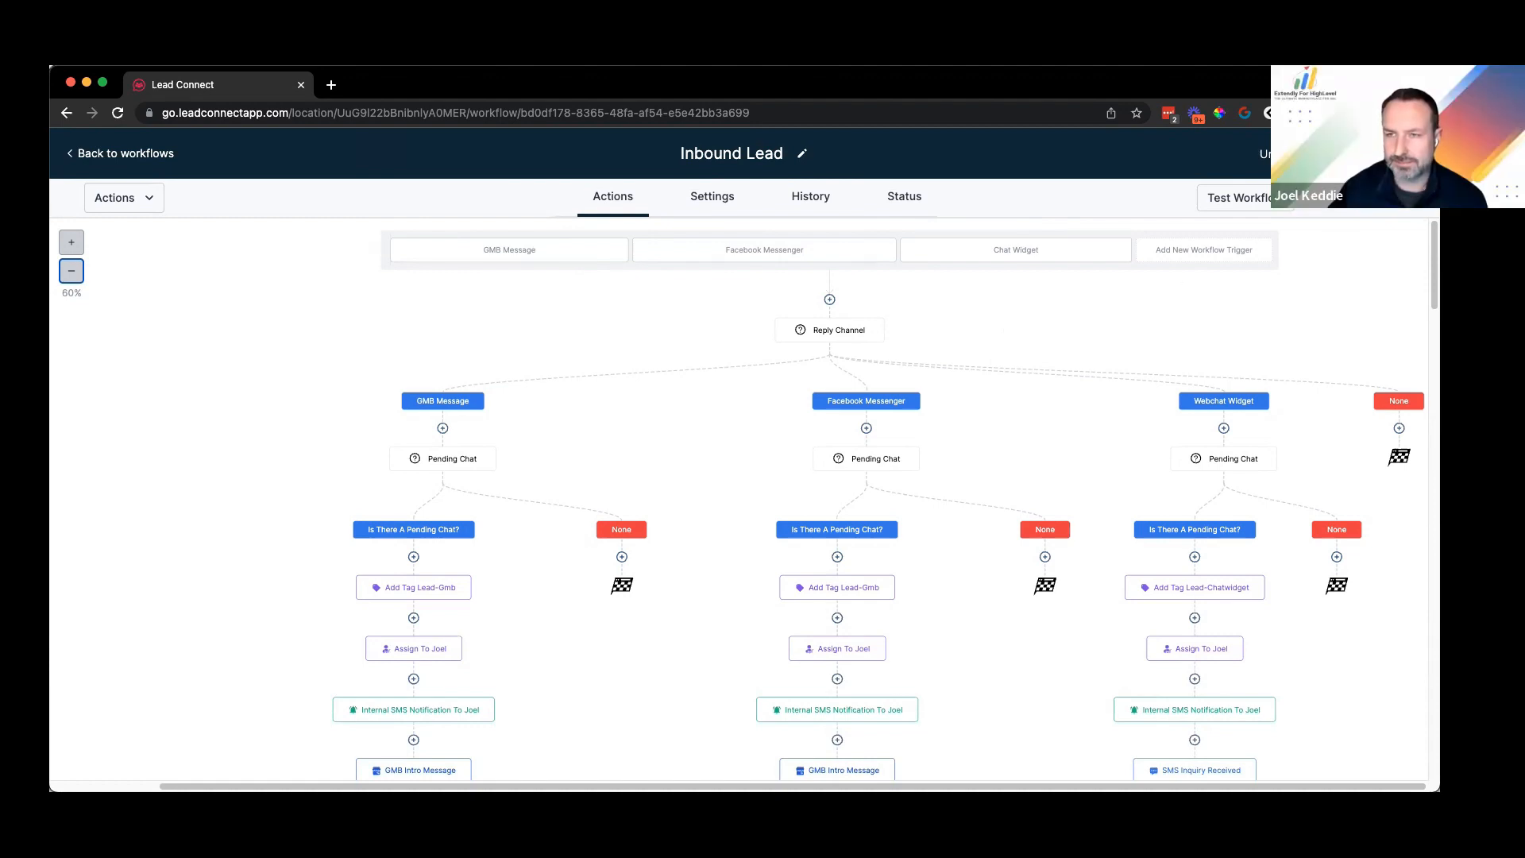
Step: Save the Inbound Lead workflow and scroll down to check the branches
click(1390, 154)
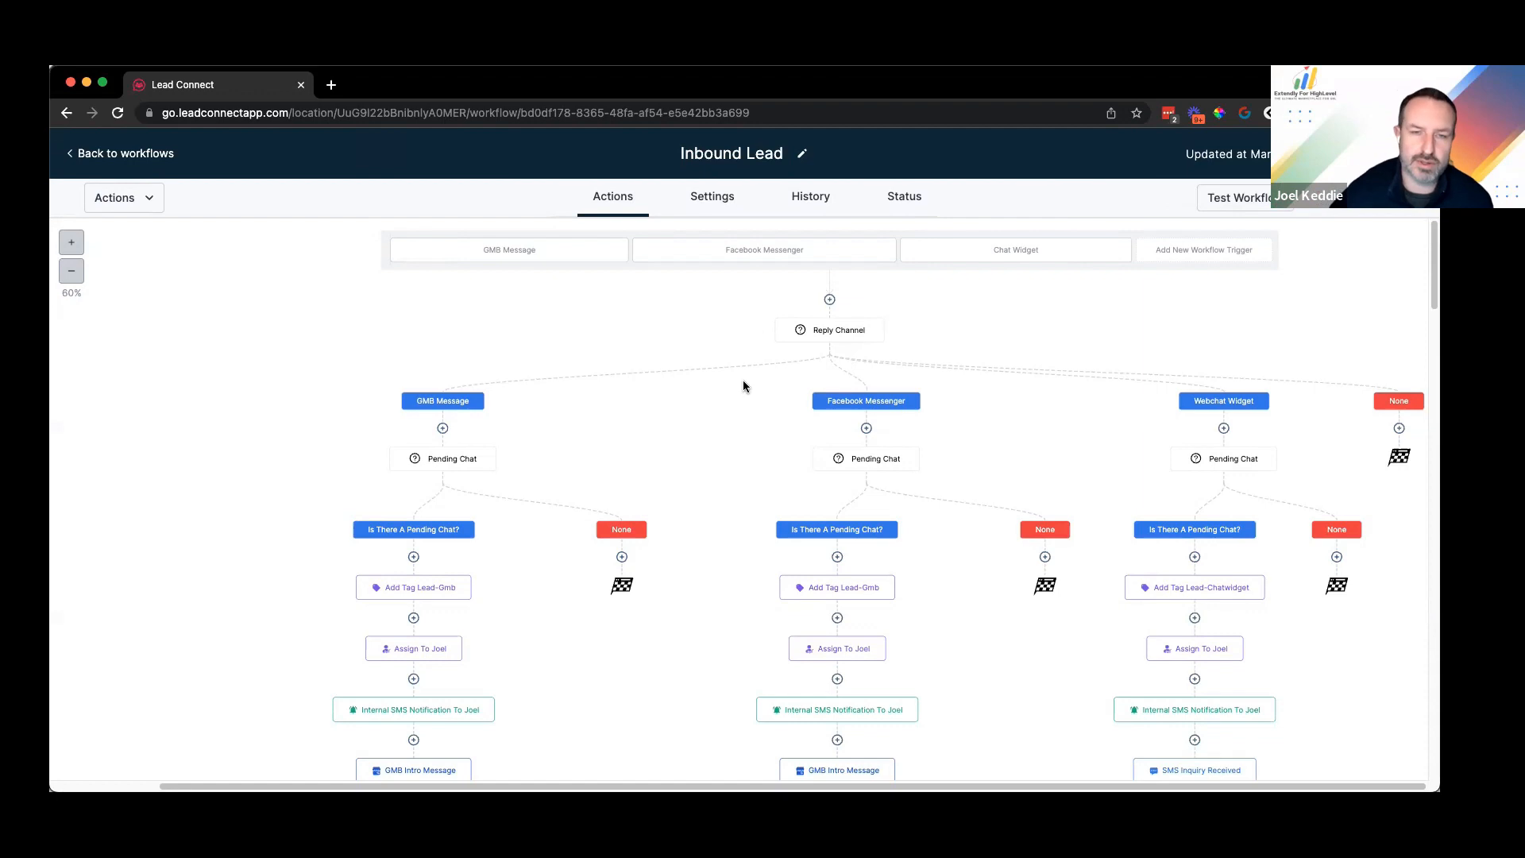
scroll(657, 379, down, 1)
scroll(645, 429, down, 5)
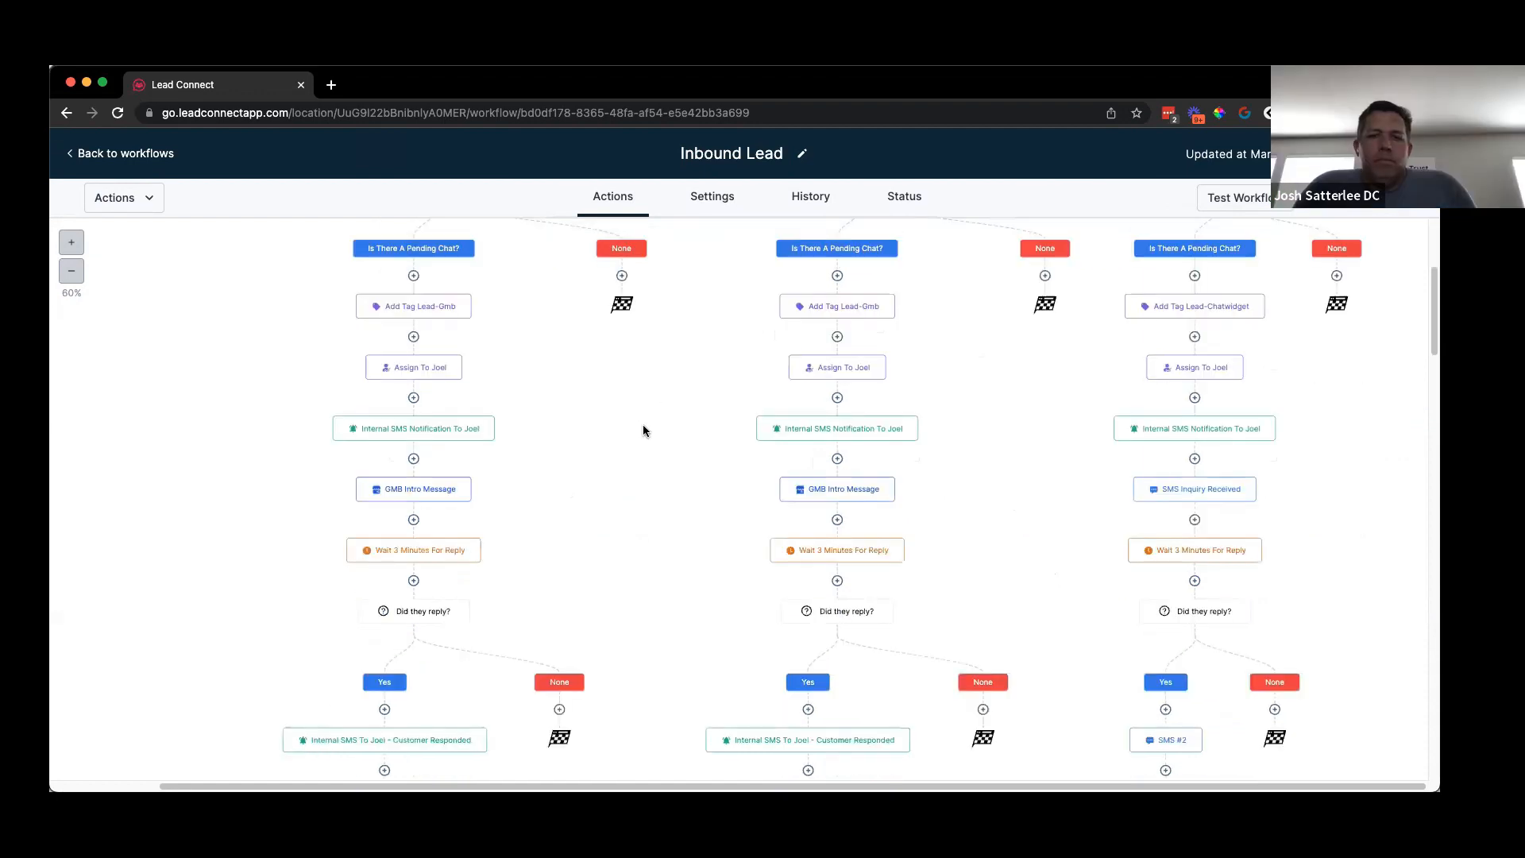
scroll(643, 431, down, 5)
scroll(654, 437, down, 2)
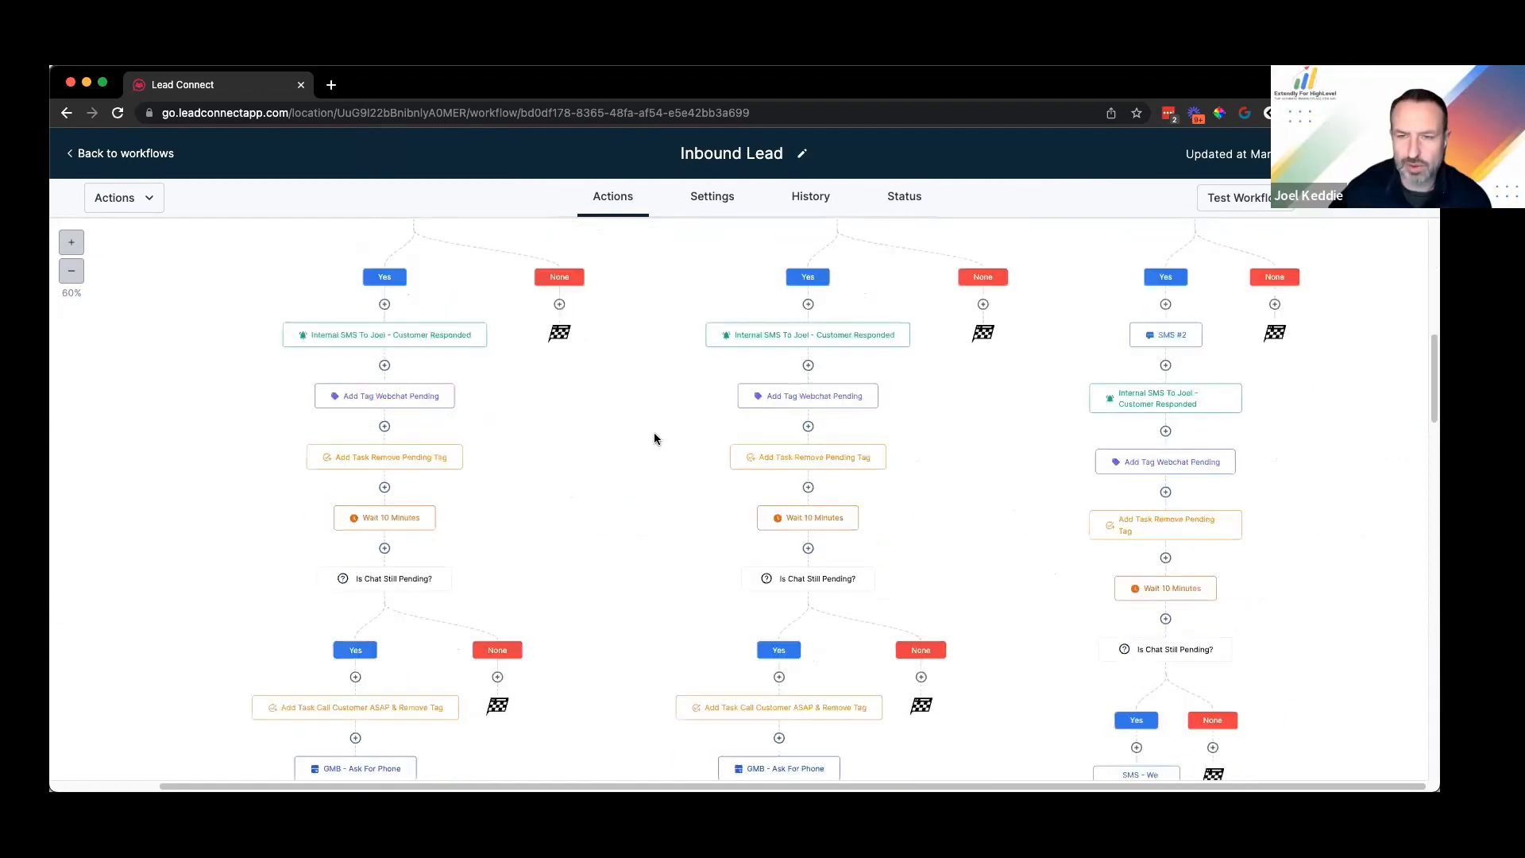
scroll(655, 432, up, 15)
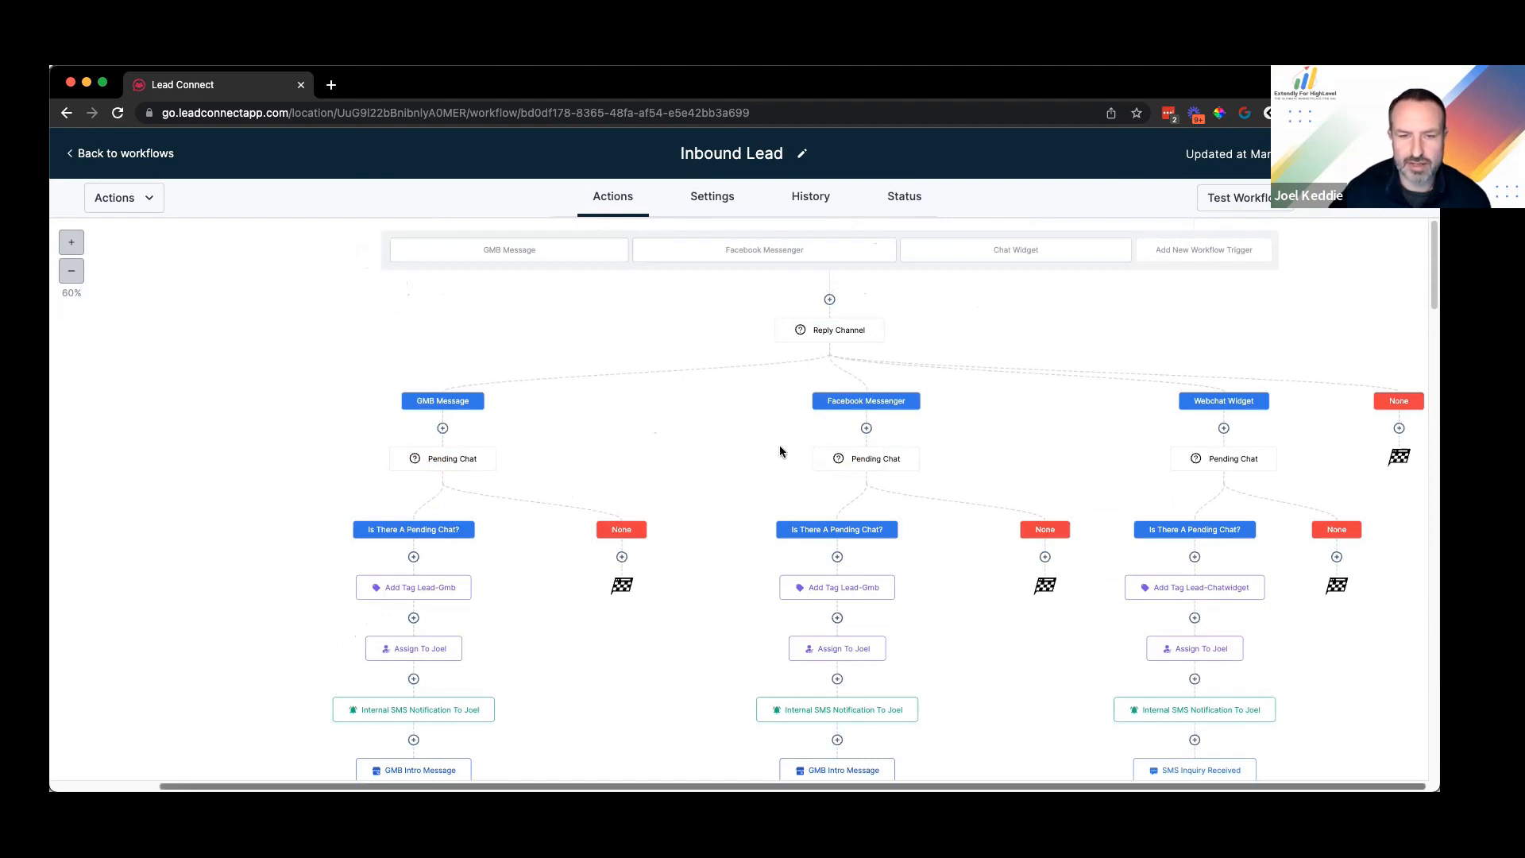
scroll(588, 517, down, 4)
scroll(635, 564, up, 4)
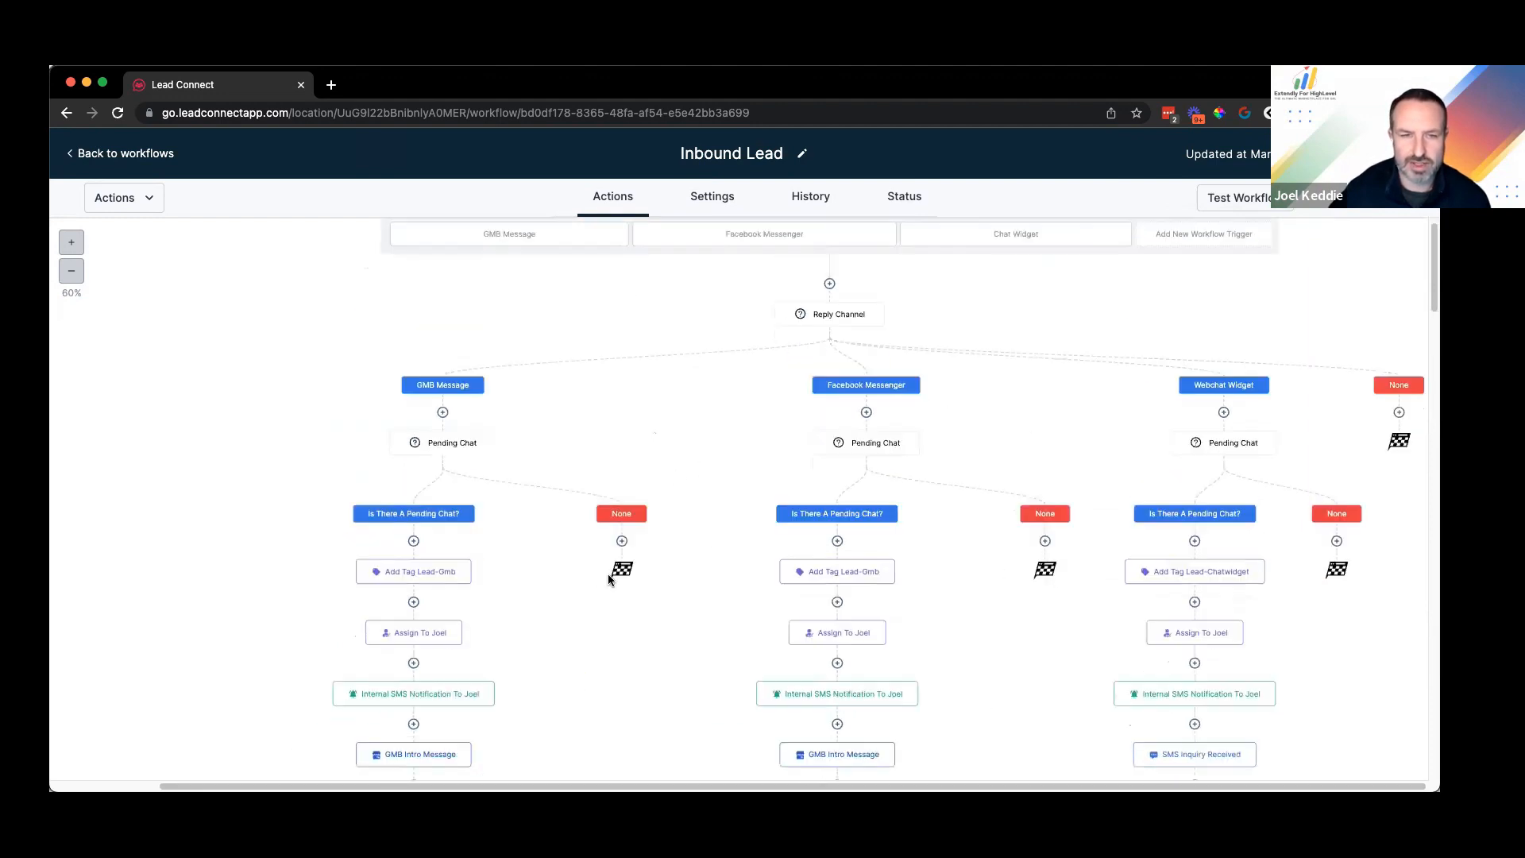
scroll(639, 566, up, 1)
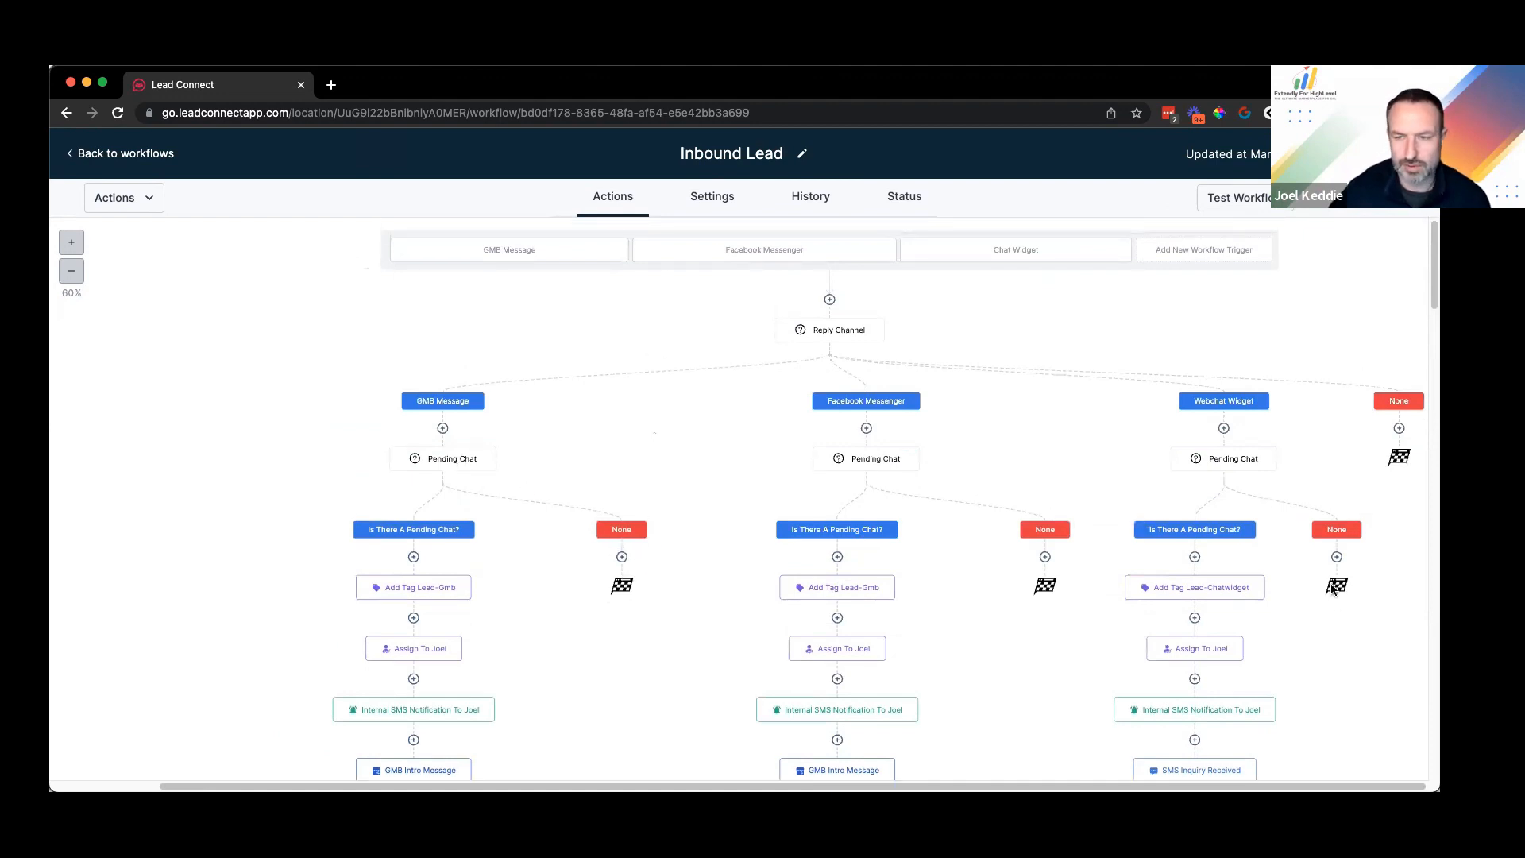
scroll(823, 491, down, 2)
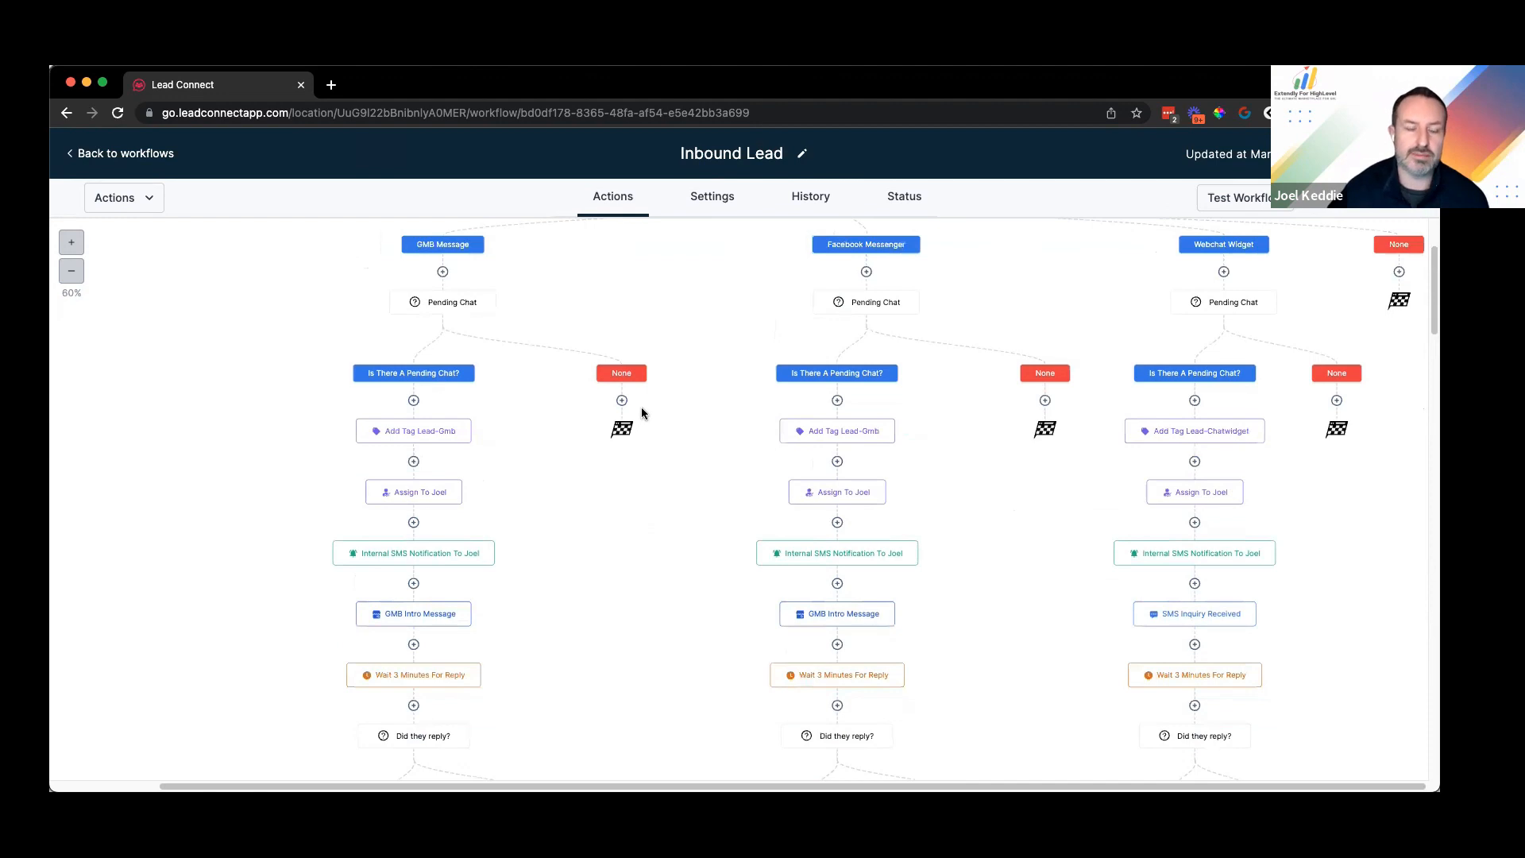
scroll(643, 411, down, 8)
scroll(645, 420, down, 3)
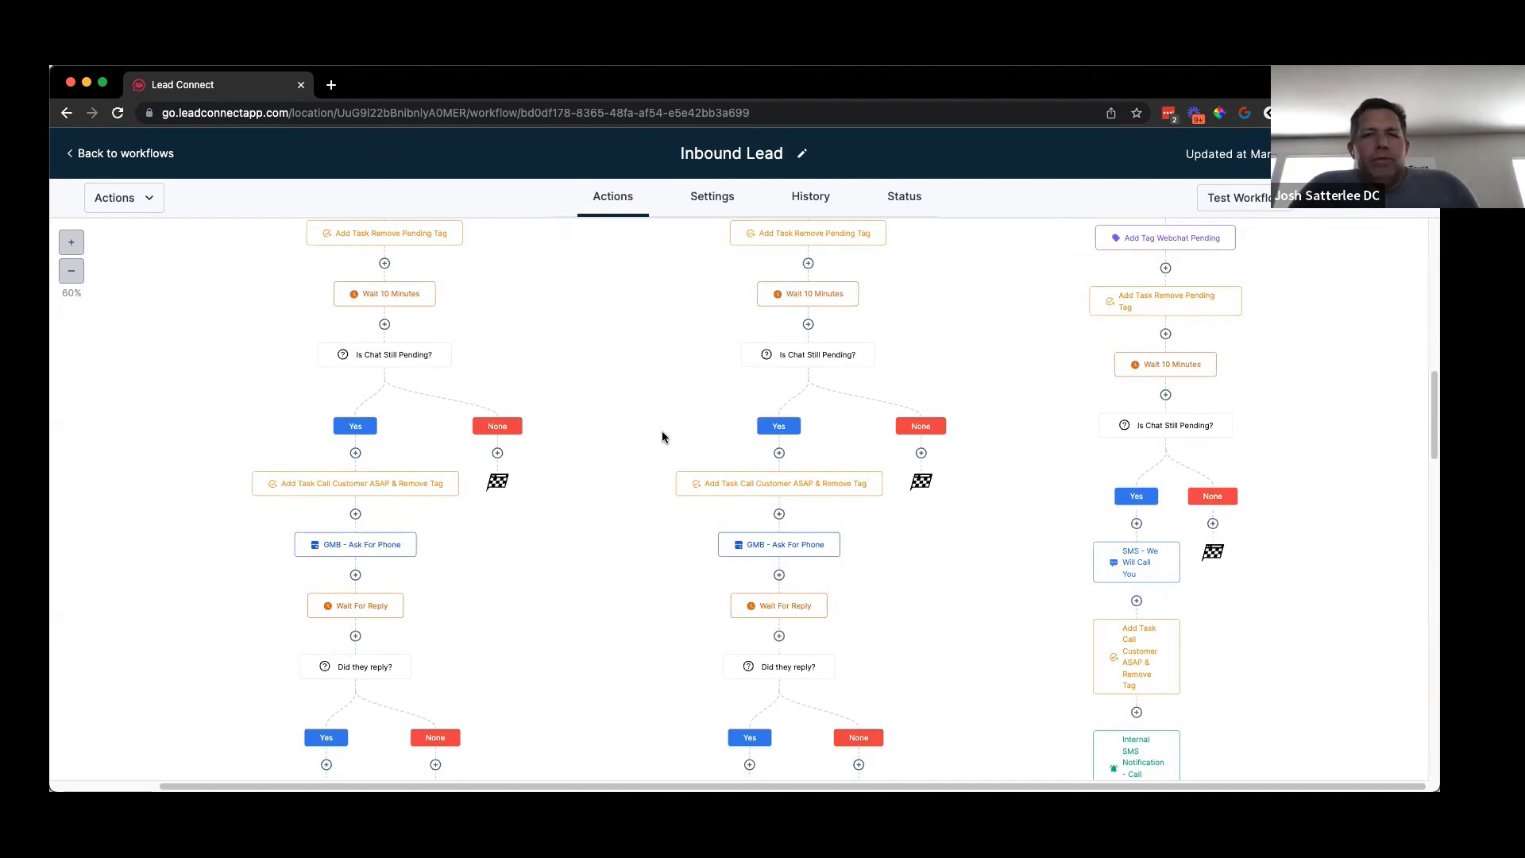
scroll(662, 437, up, 3)
scroll(663, 437, up, 3)
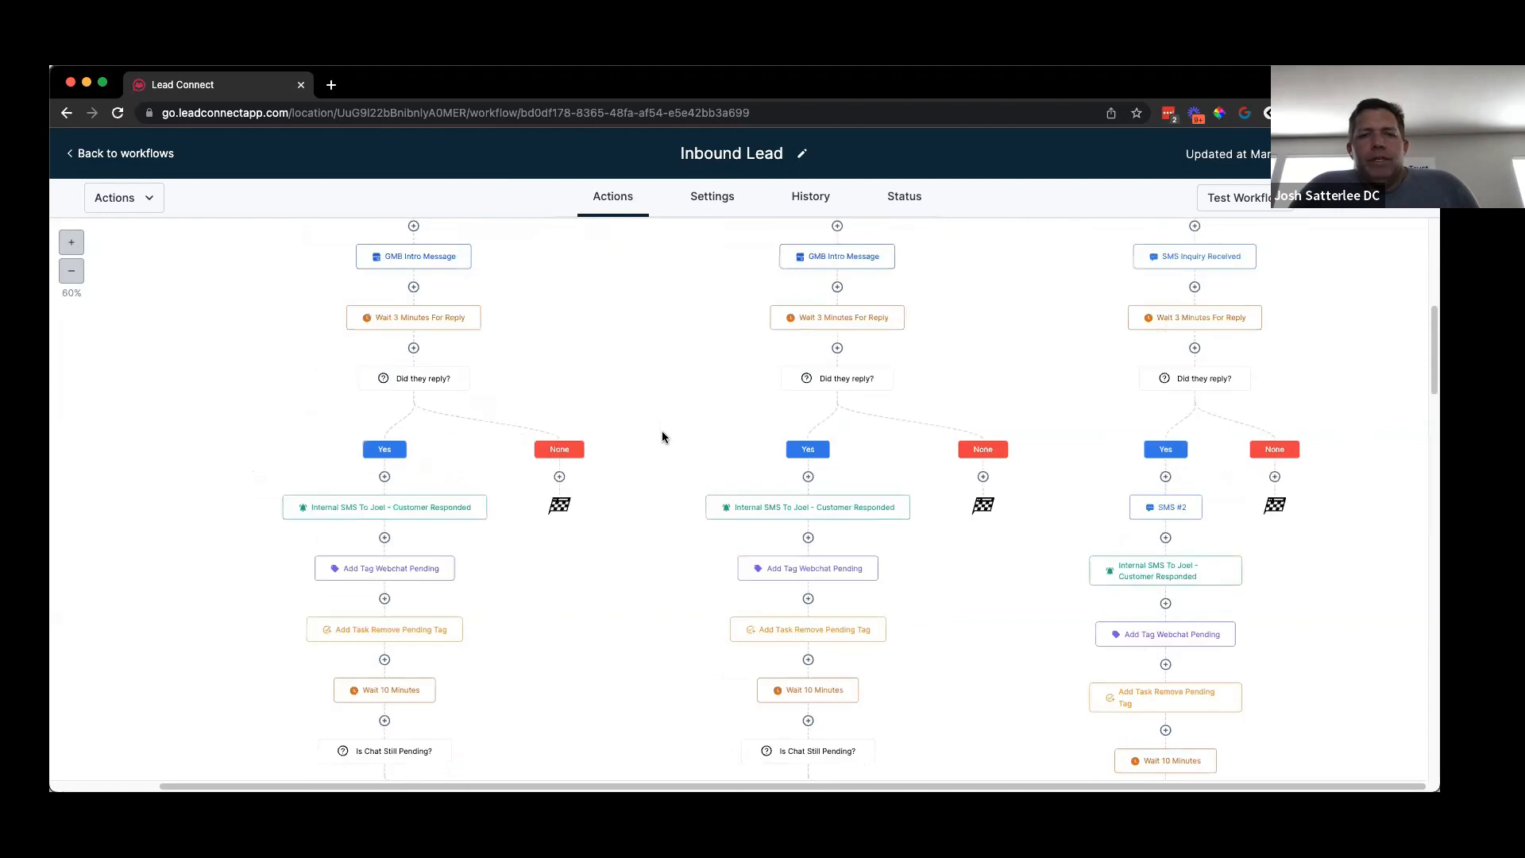
scroll(663, 437, up, 3)
scroll(658, 469, up, 3)
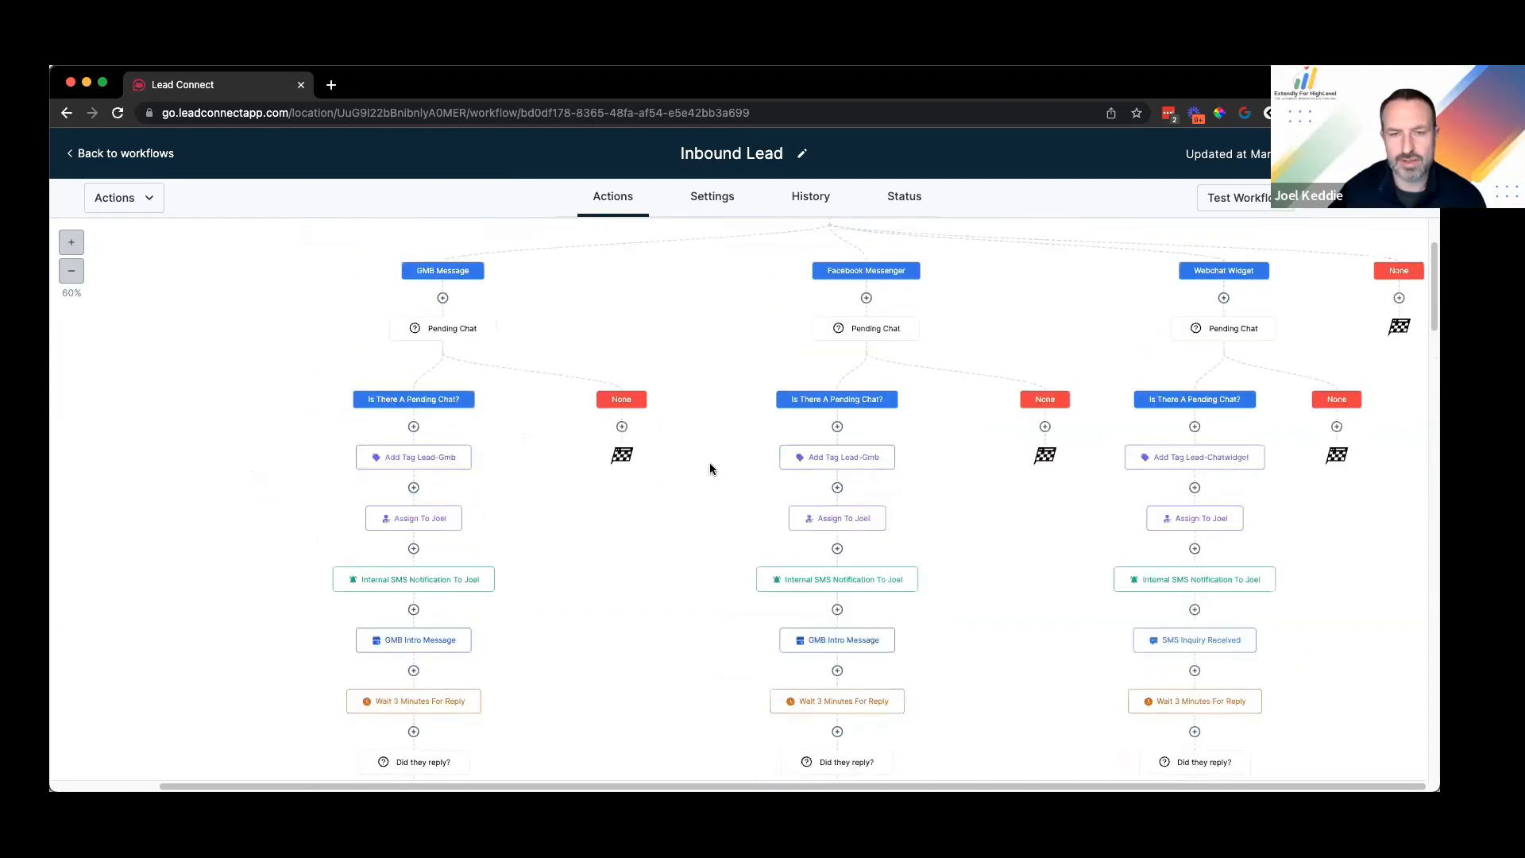
scroll(717, 466, up, 1)
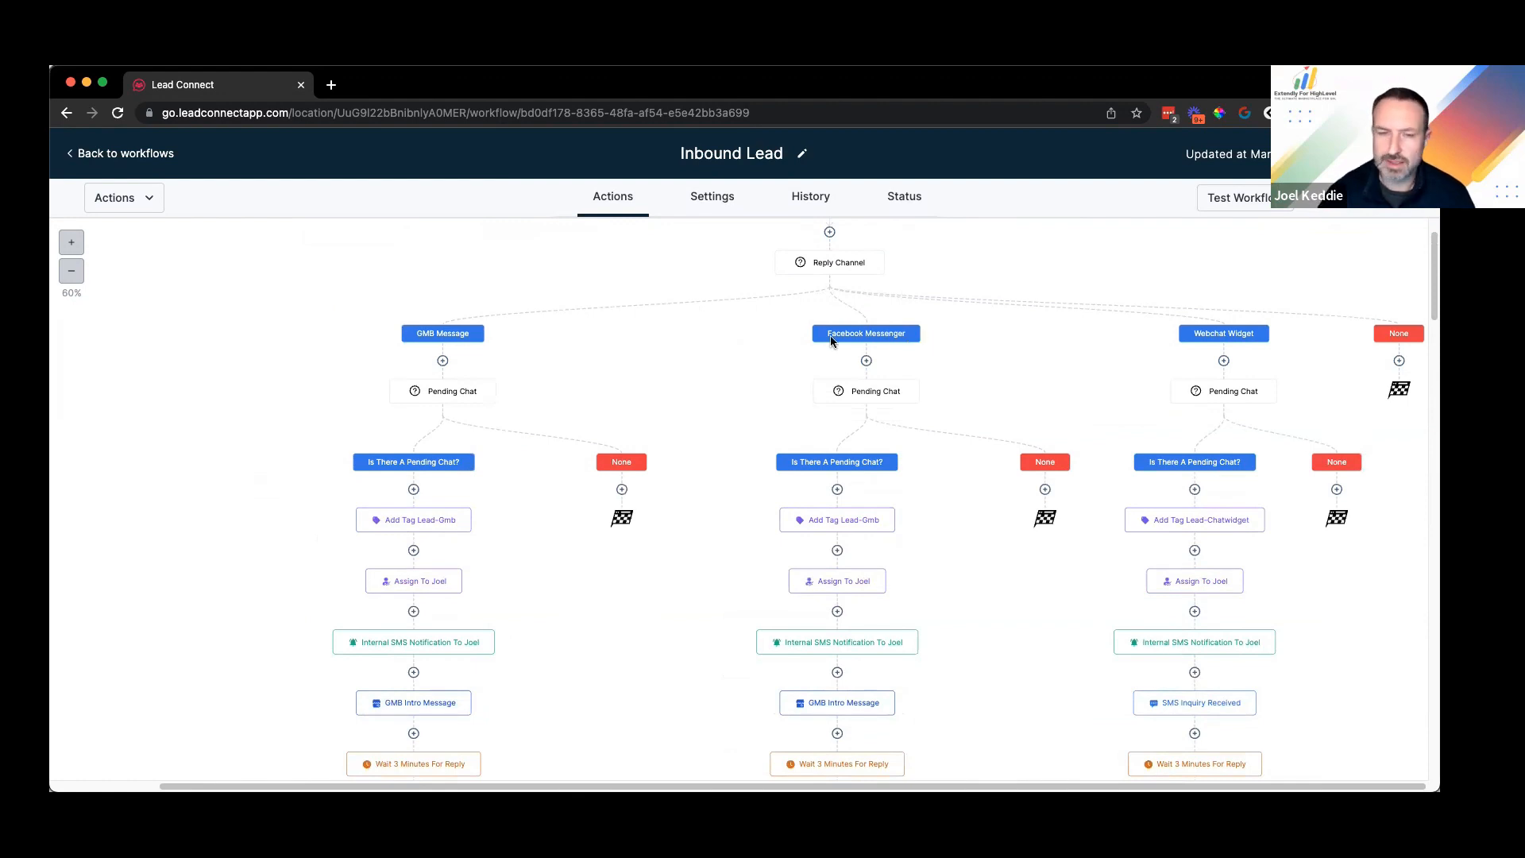
scroll(1031, 337, up, 2)
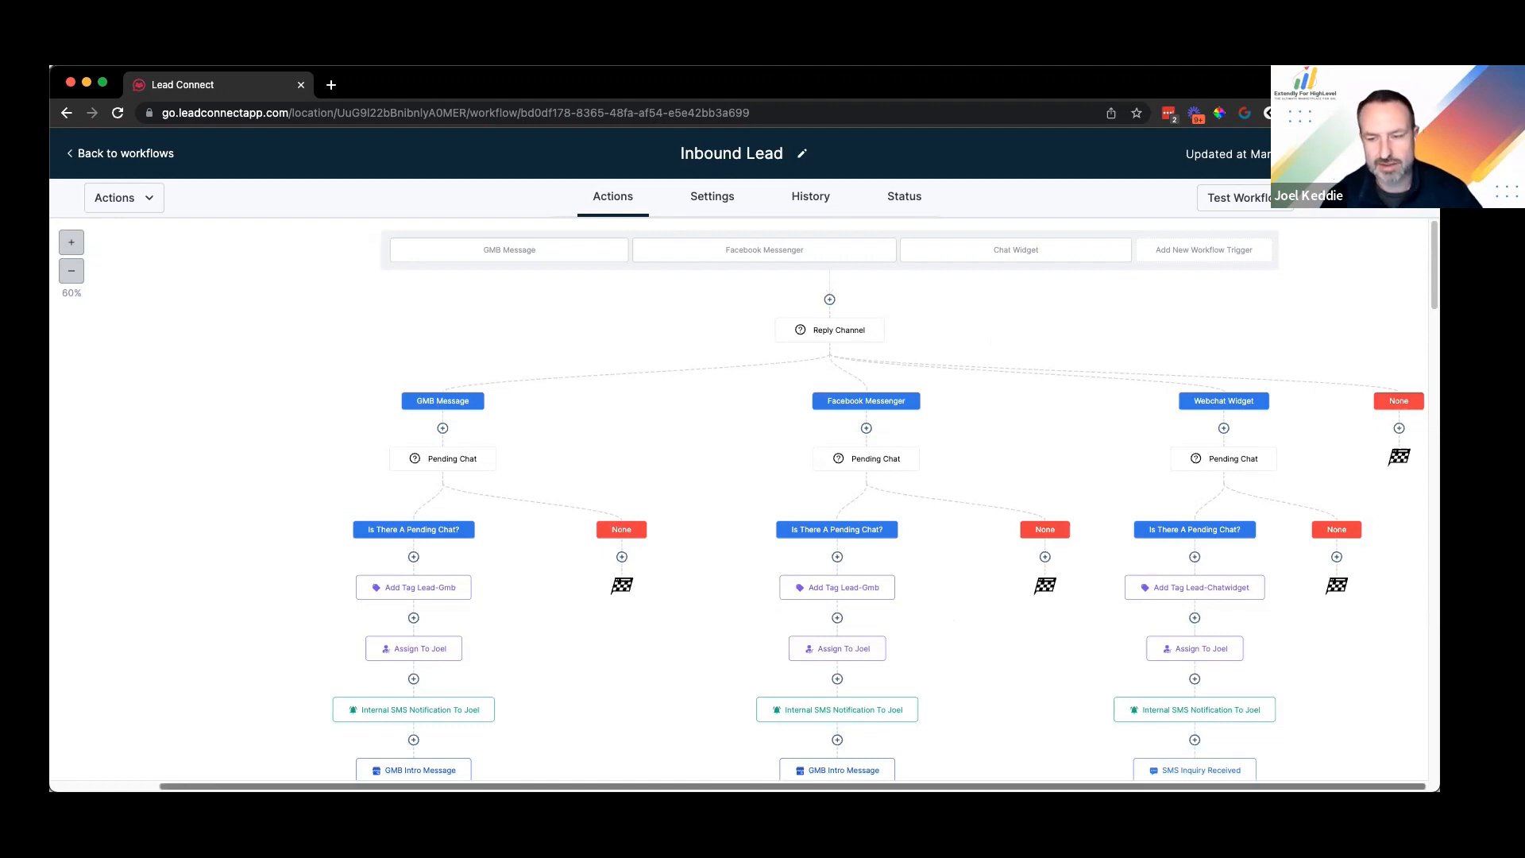
scroll(1112, 413, down, 2)
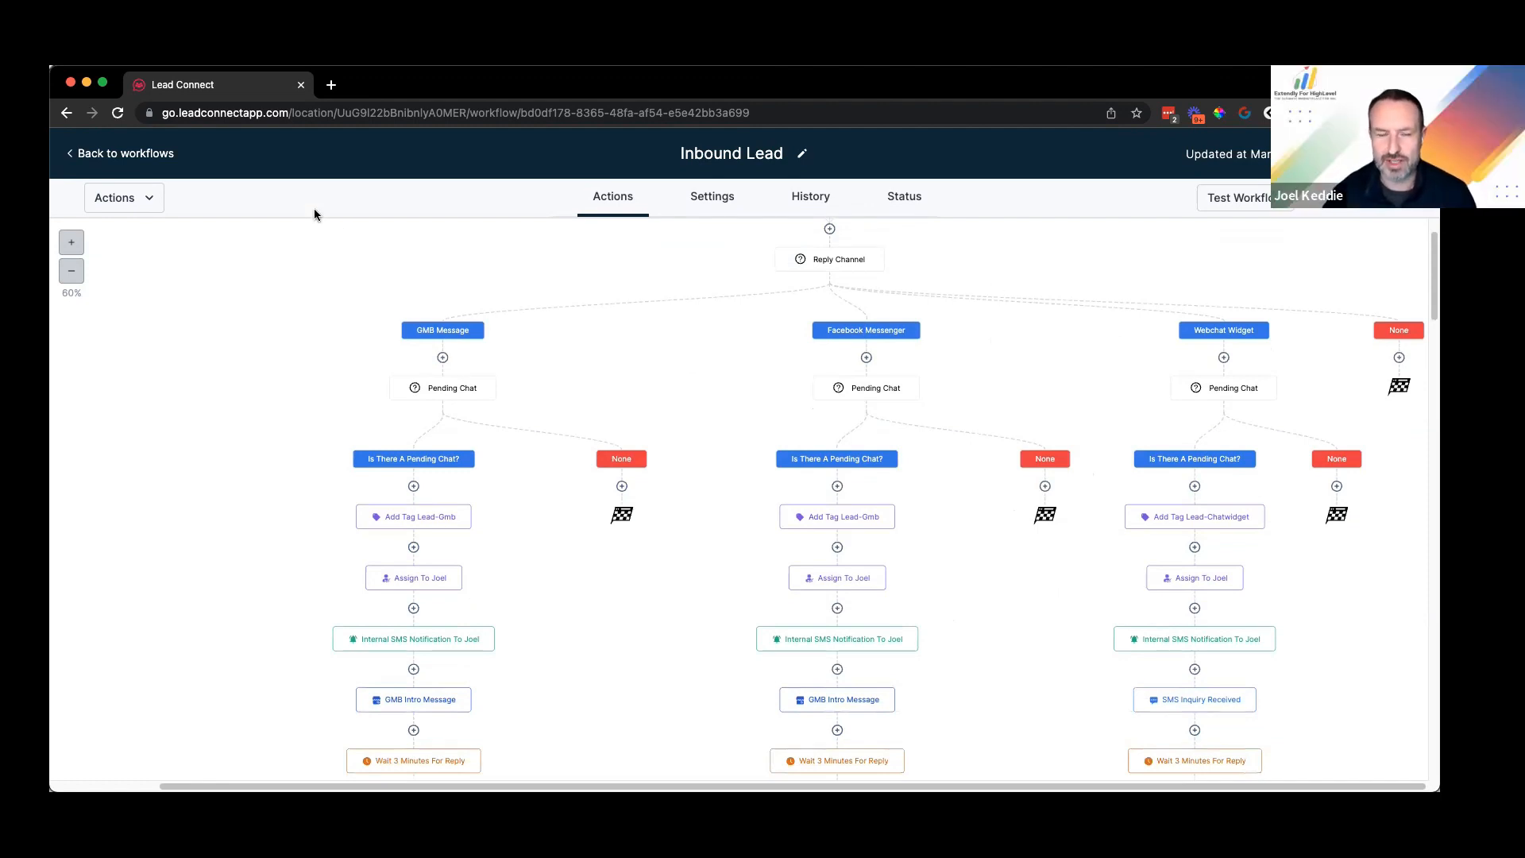
Step: Zoom the workflow canvas from 60% to 40% and scroll through all three reply branches
click(72, 273)
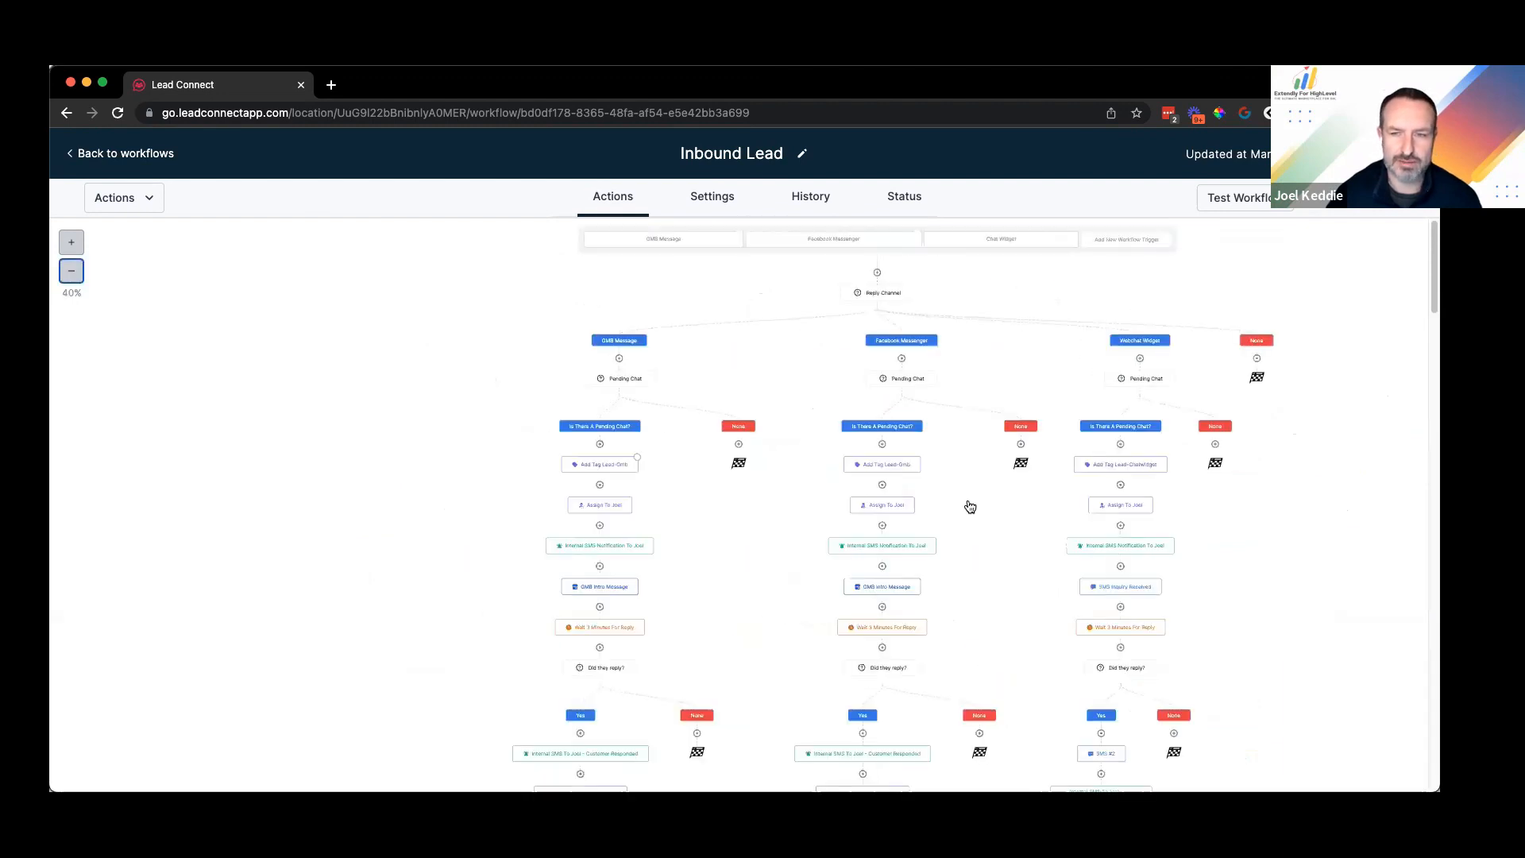
scroll(1003, 532, down, 5)
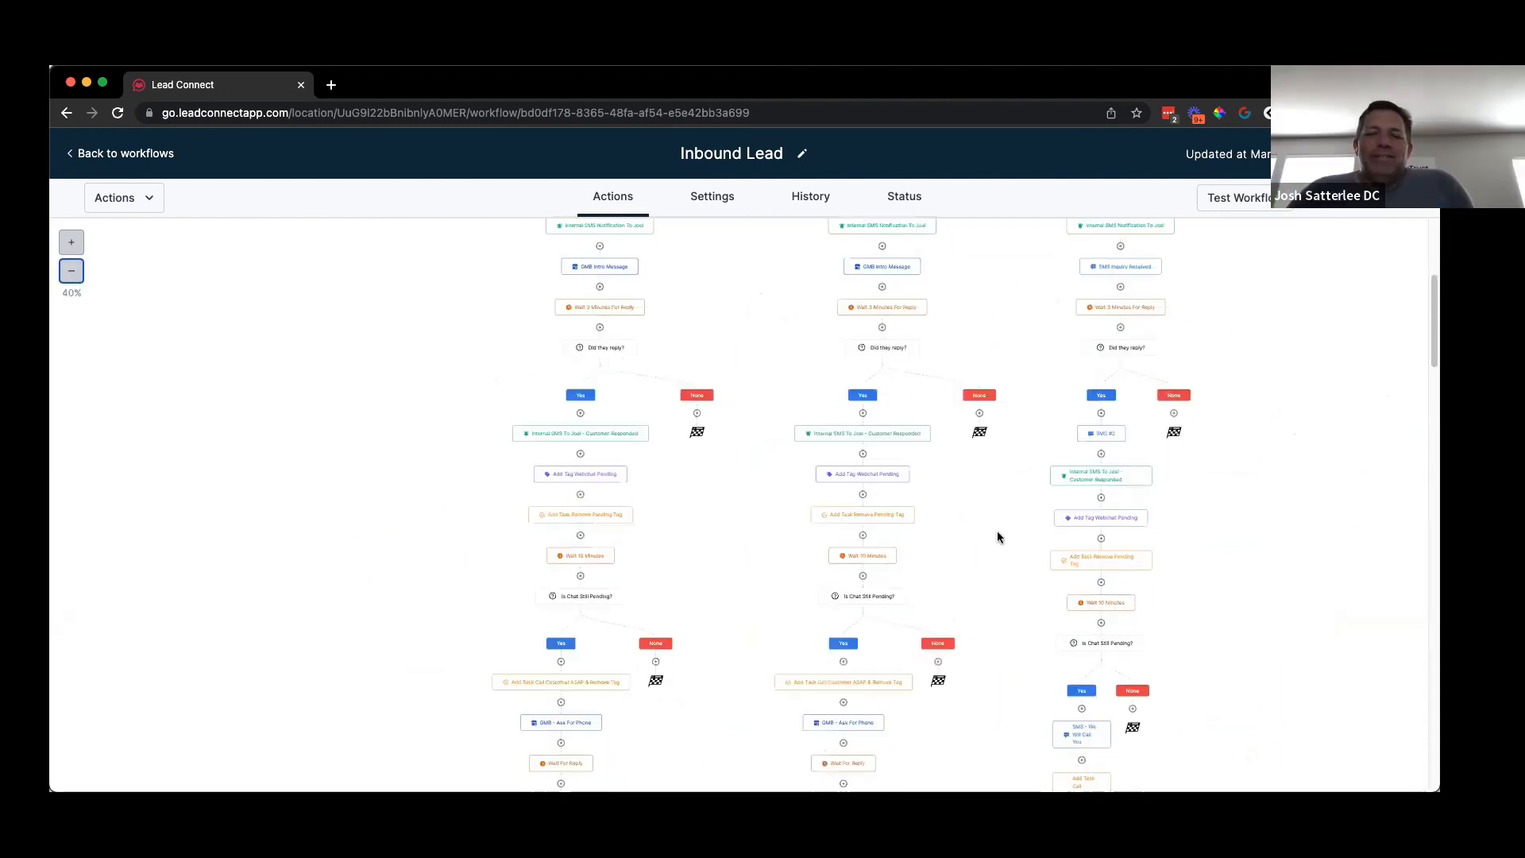
scroll(998, 537, up, 5)
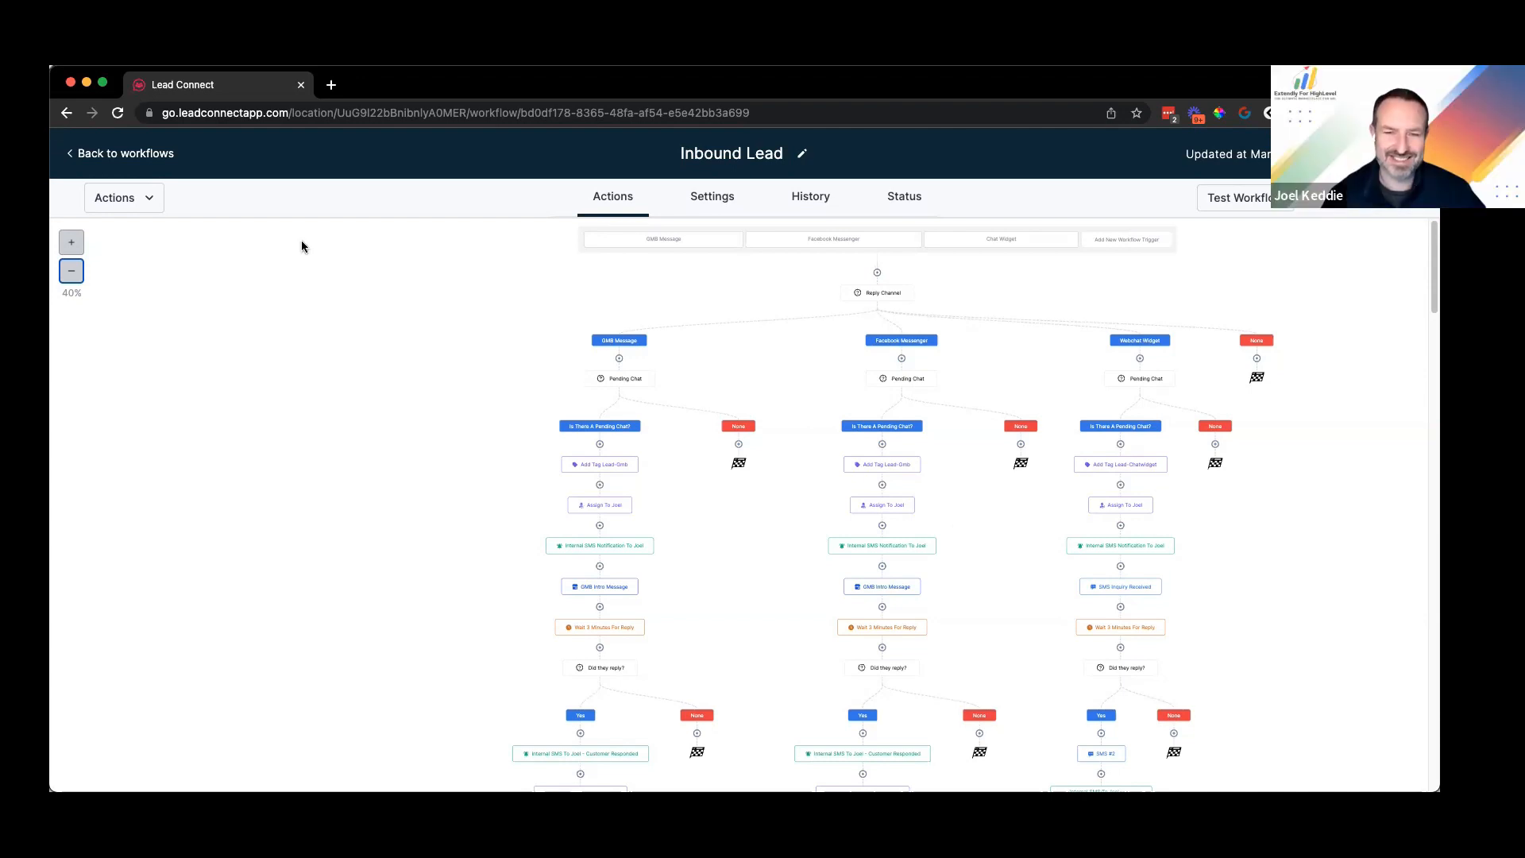
scroll(855, 422, down, 5)
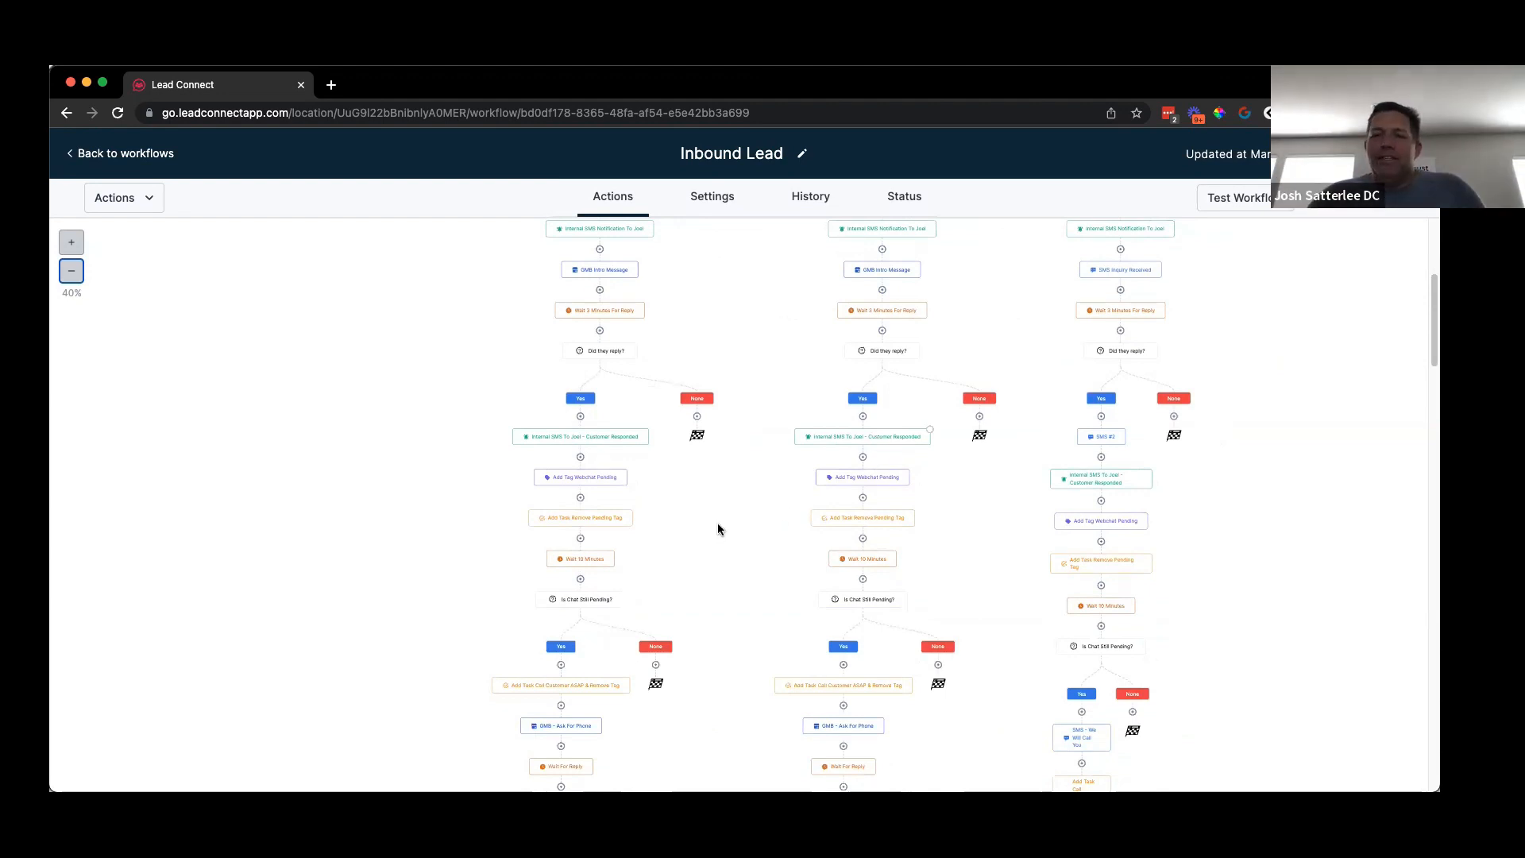
scroll(709, 526, down, 5)
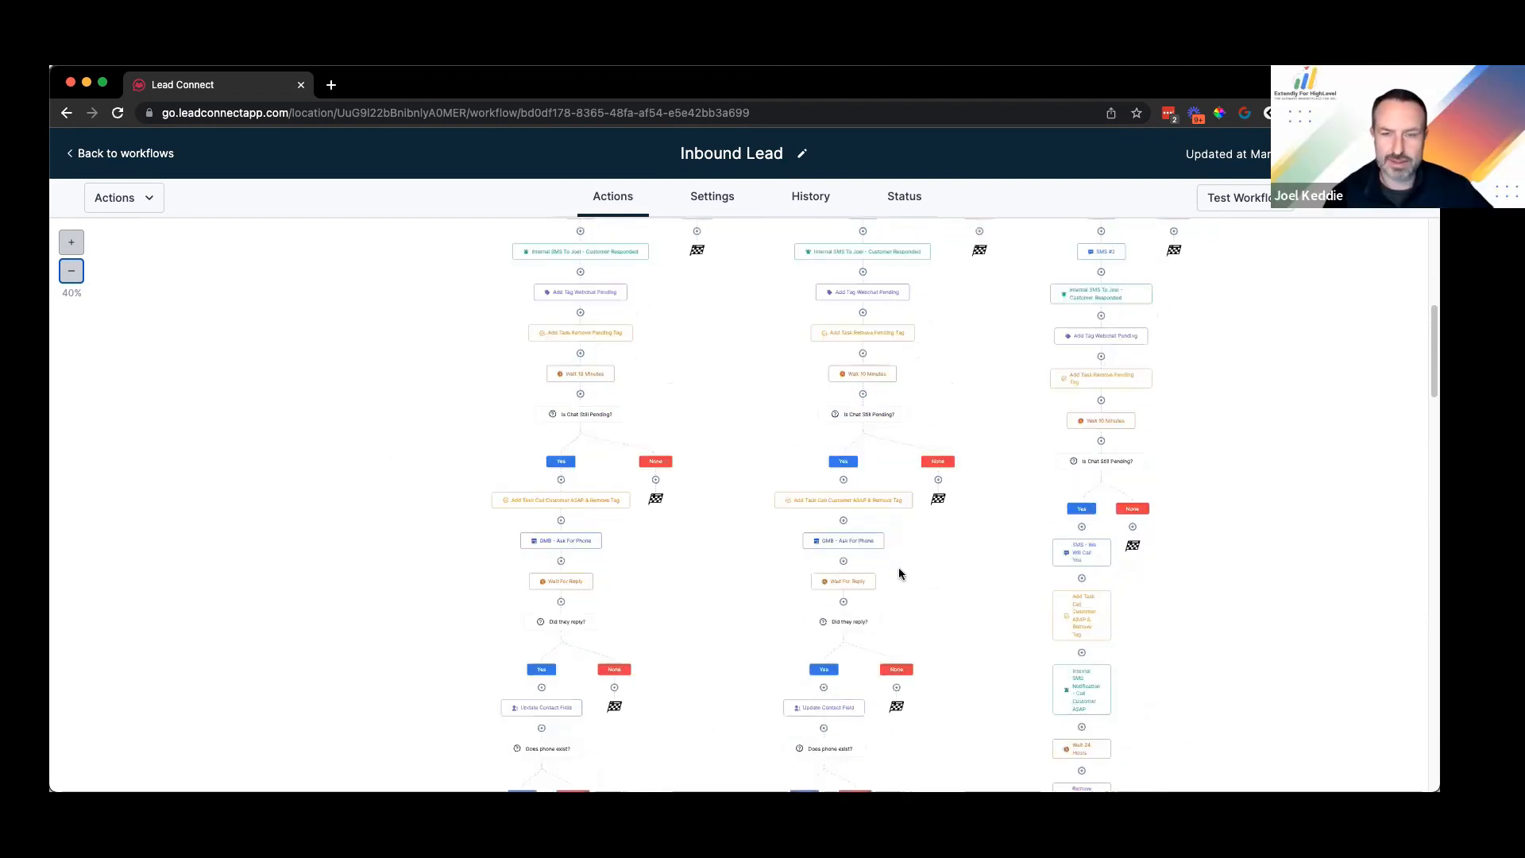
scroll(926, 566, down, 4)
scroll(960, 576, up, 10)
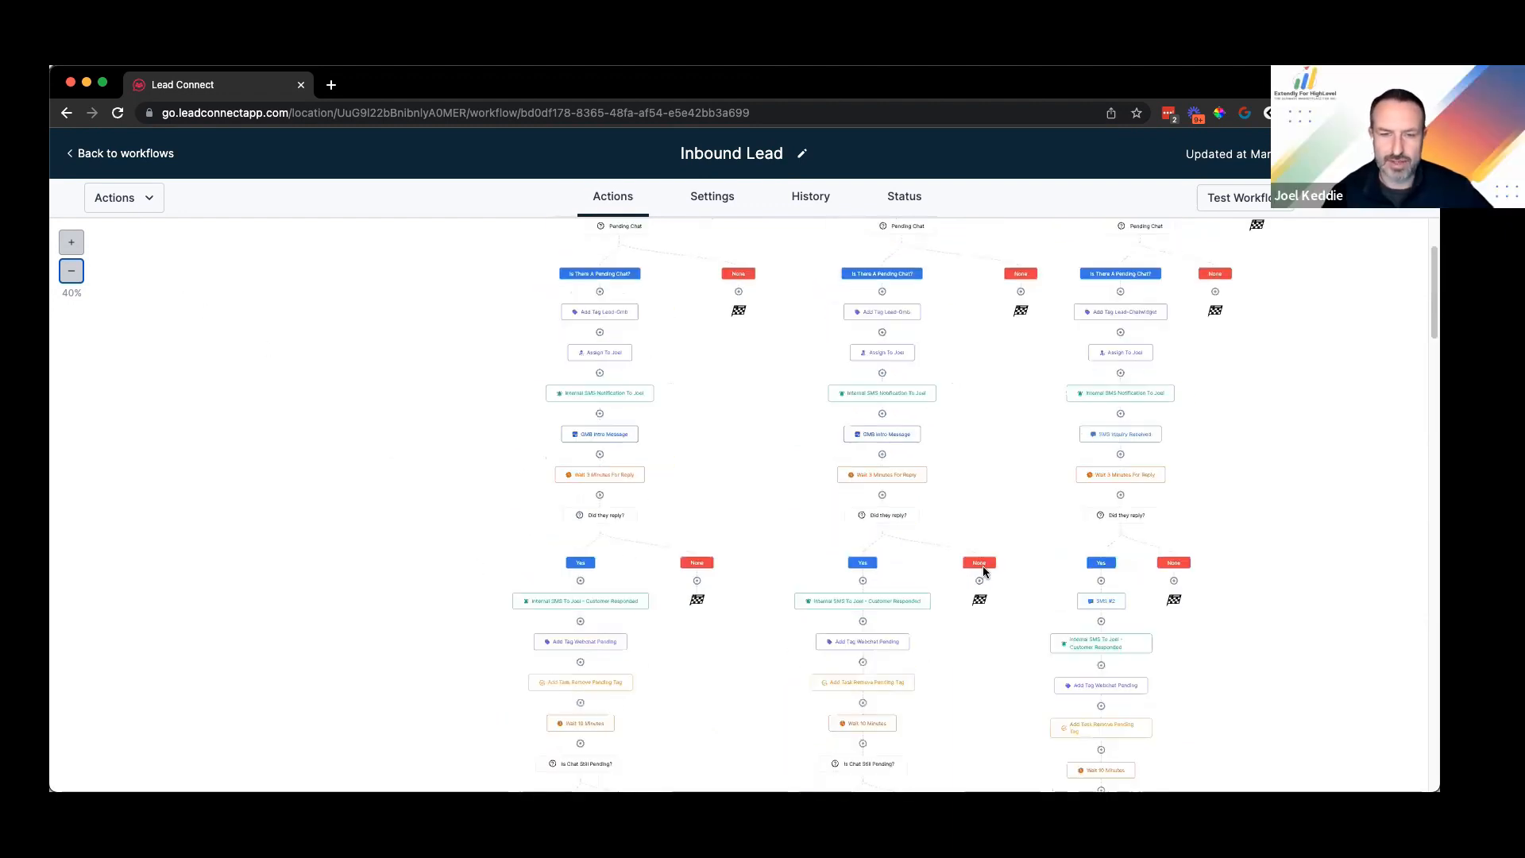
scroll(1266, 372, up, 2)
scroll(1022, 431, down, 3)
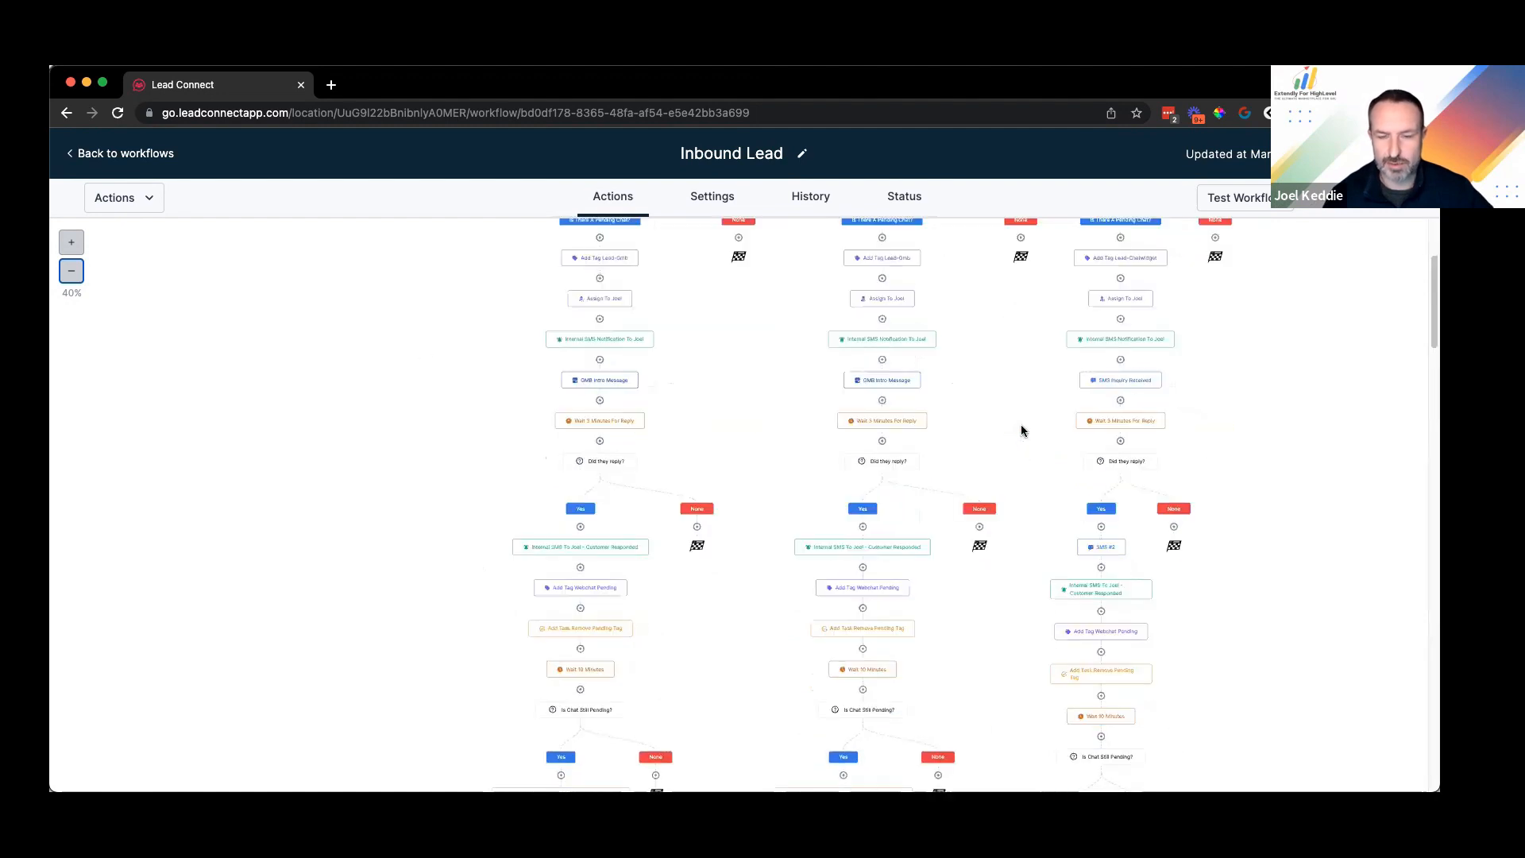
scroll(989, 506, up, 4)
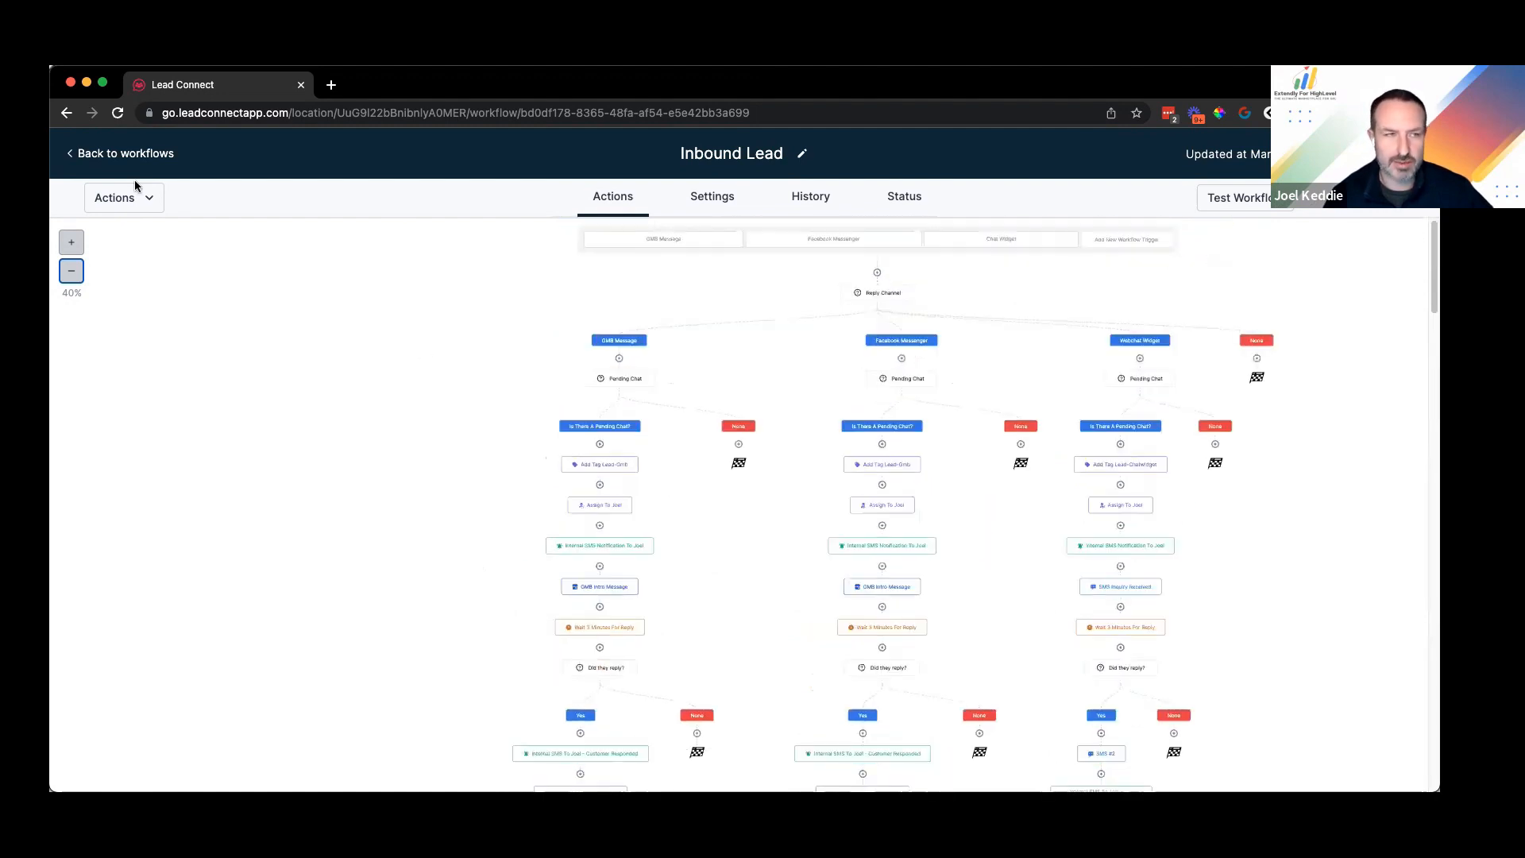
Step: Zoom back to 60%, scroll up to the reply-channel triggers, and return to workflows
click(67, 250)
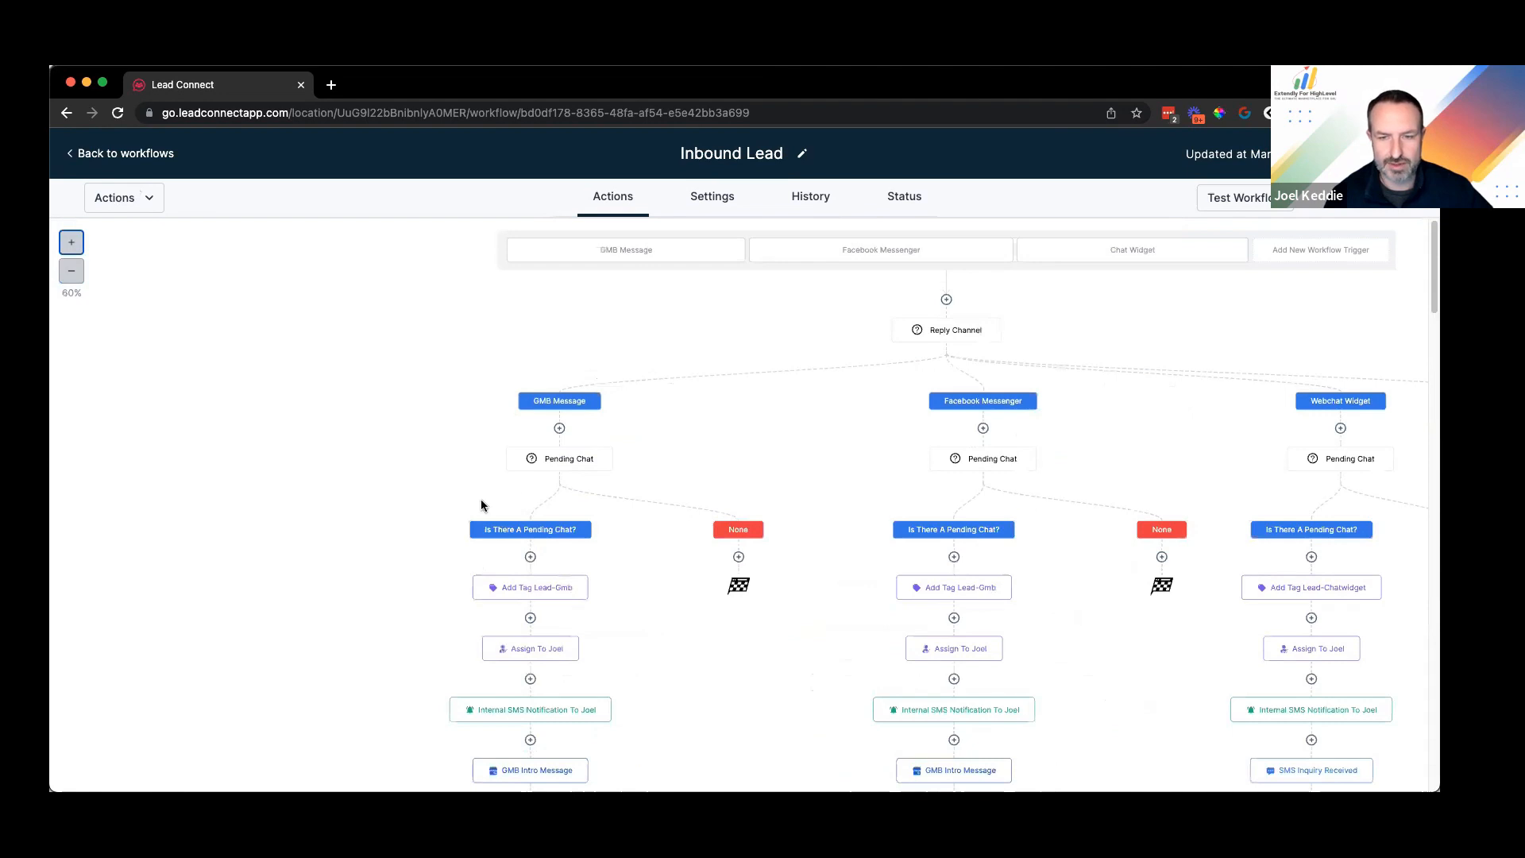
scroll(481, 506, down, 1)
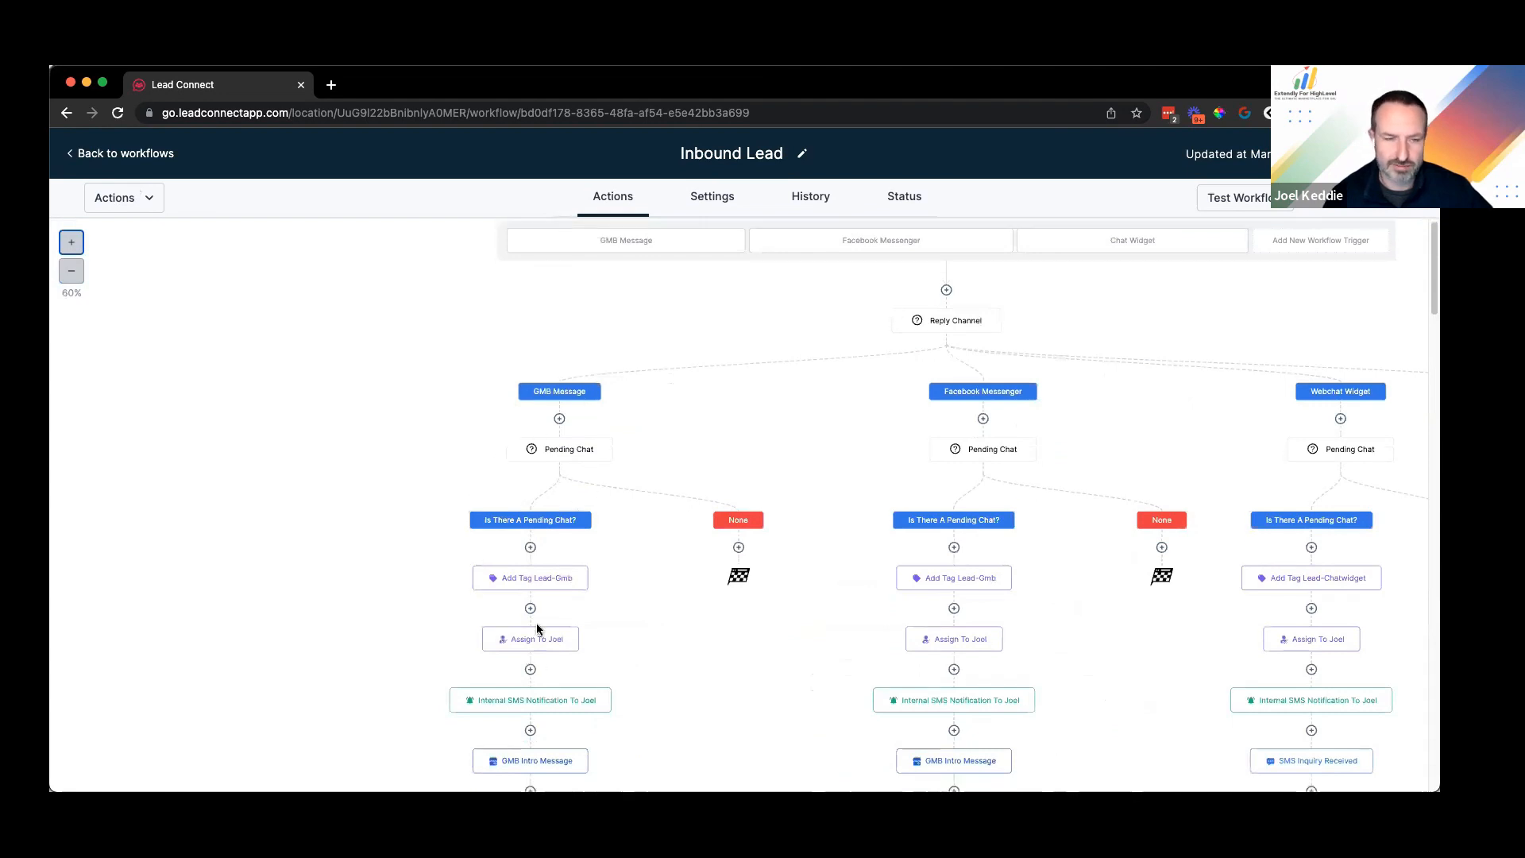
scroll(530, 572, down, 1)
scroll(476, 493, down, 10)
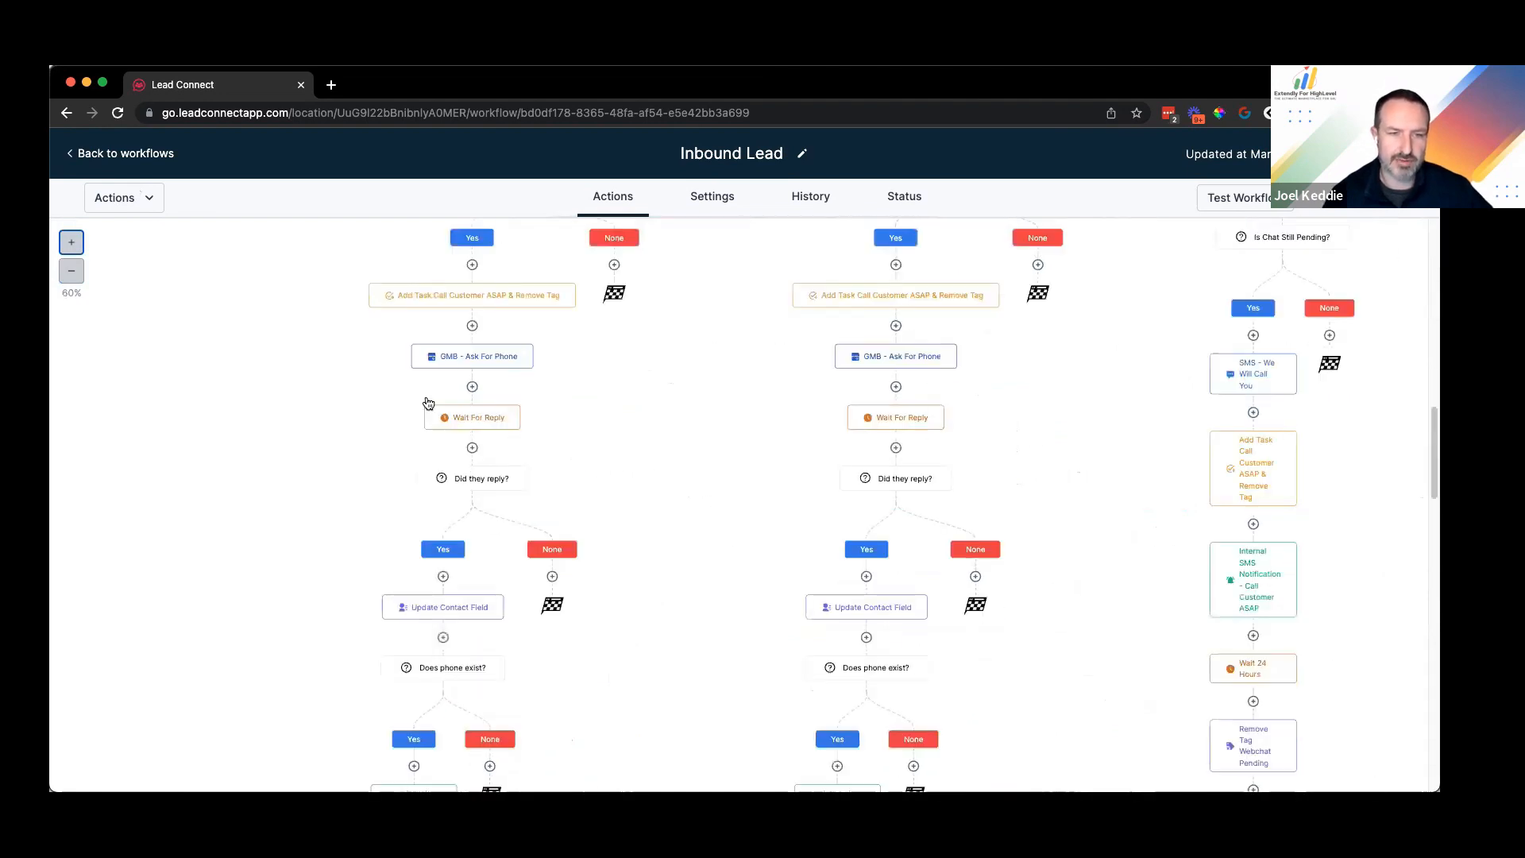
scroll(863, 366, up, 2)
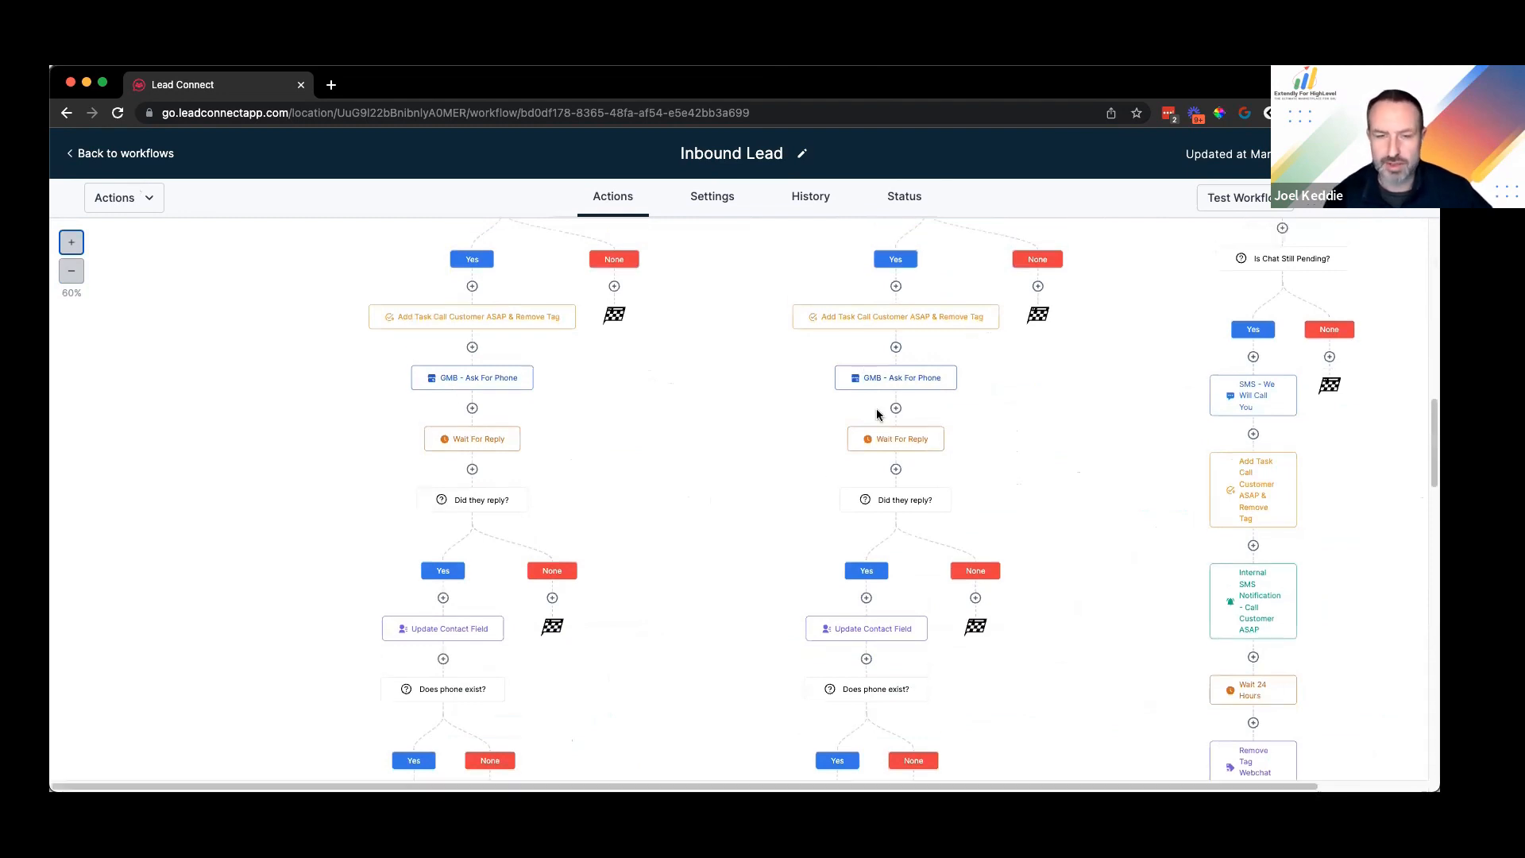
scroll(941, 347, down, 5)
scroll(878, 477, up, 1)
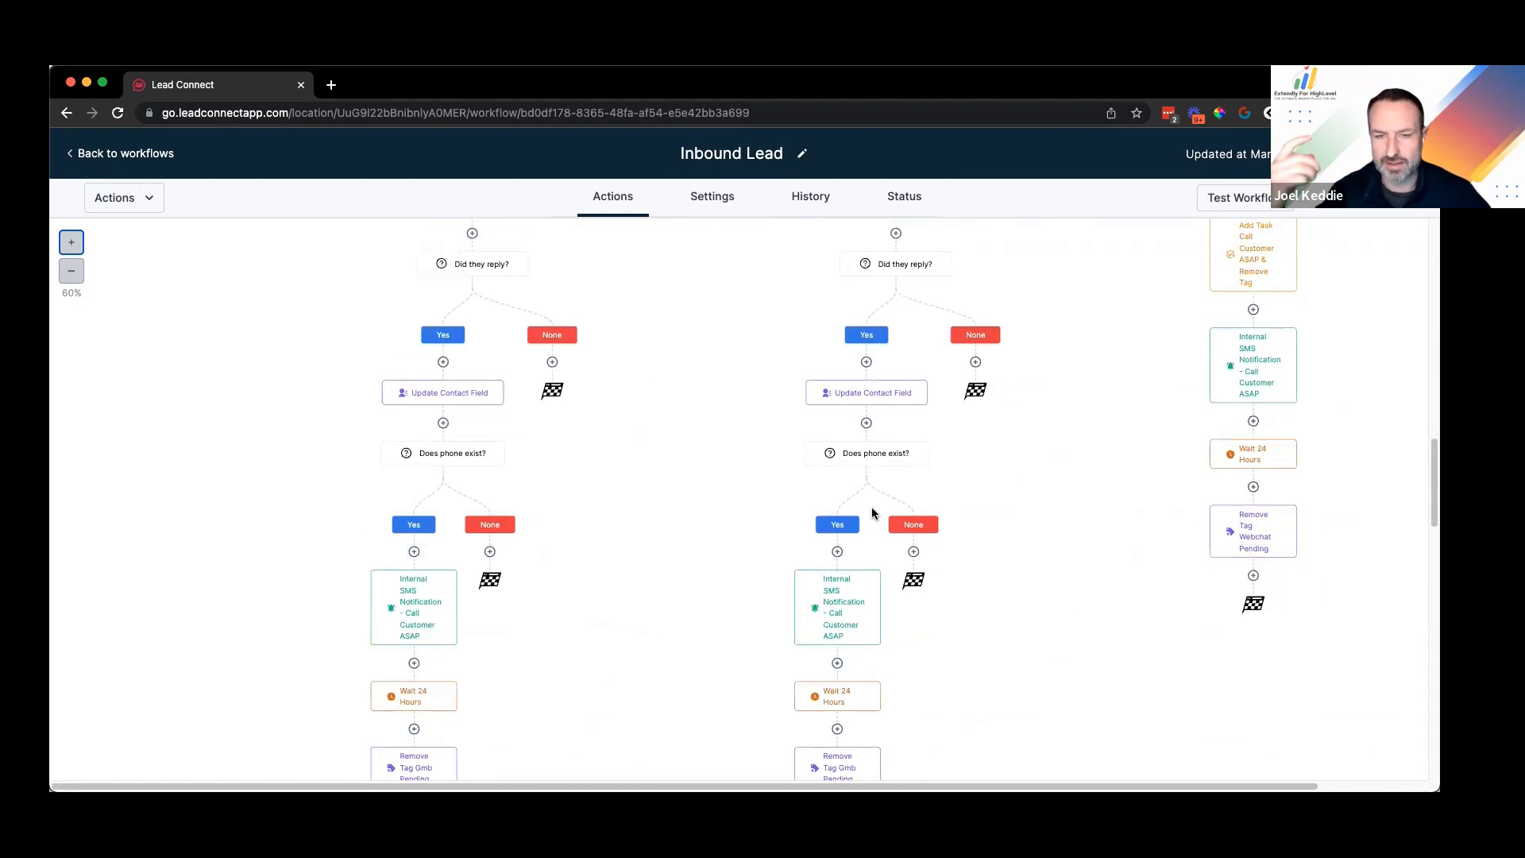
scroll(900, 526, up, 6)
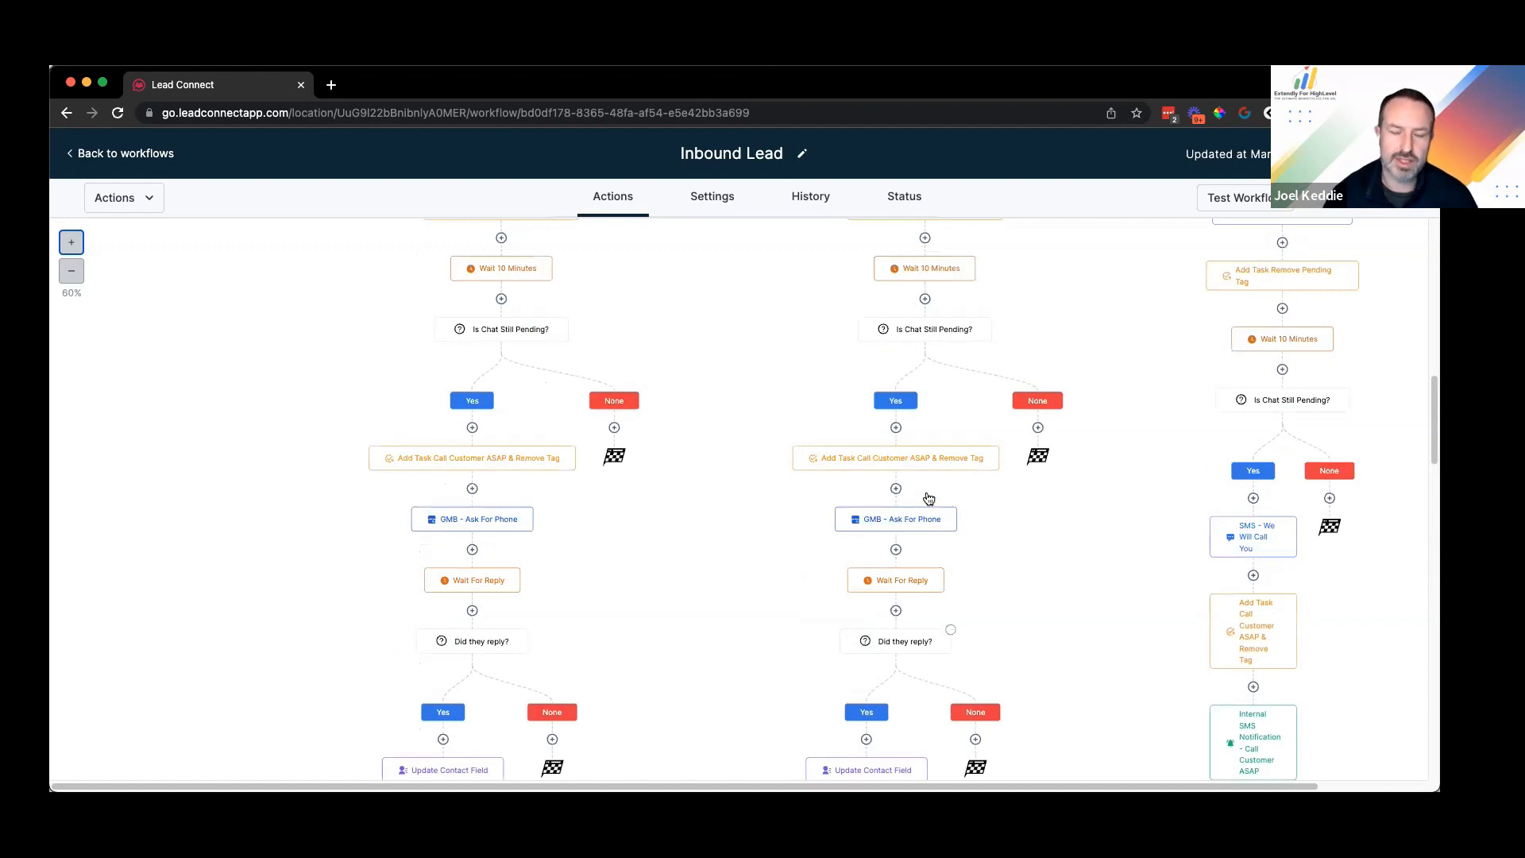
scroll(932, 545, up, 5)
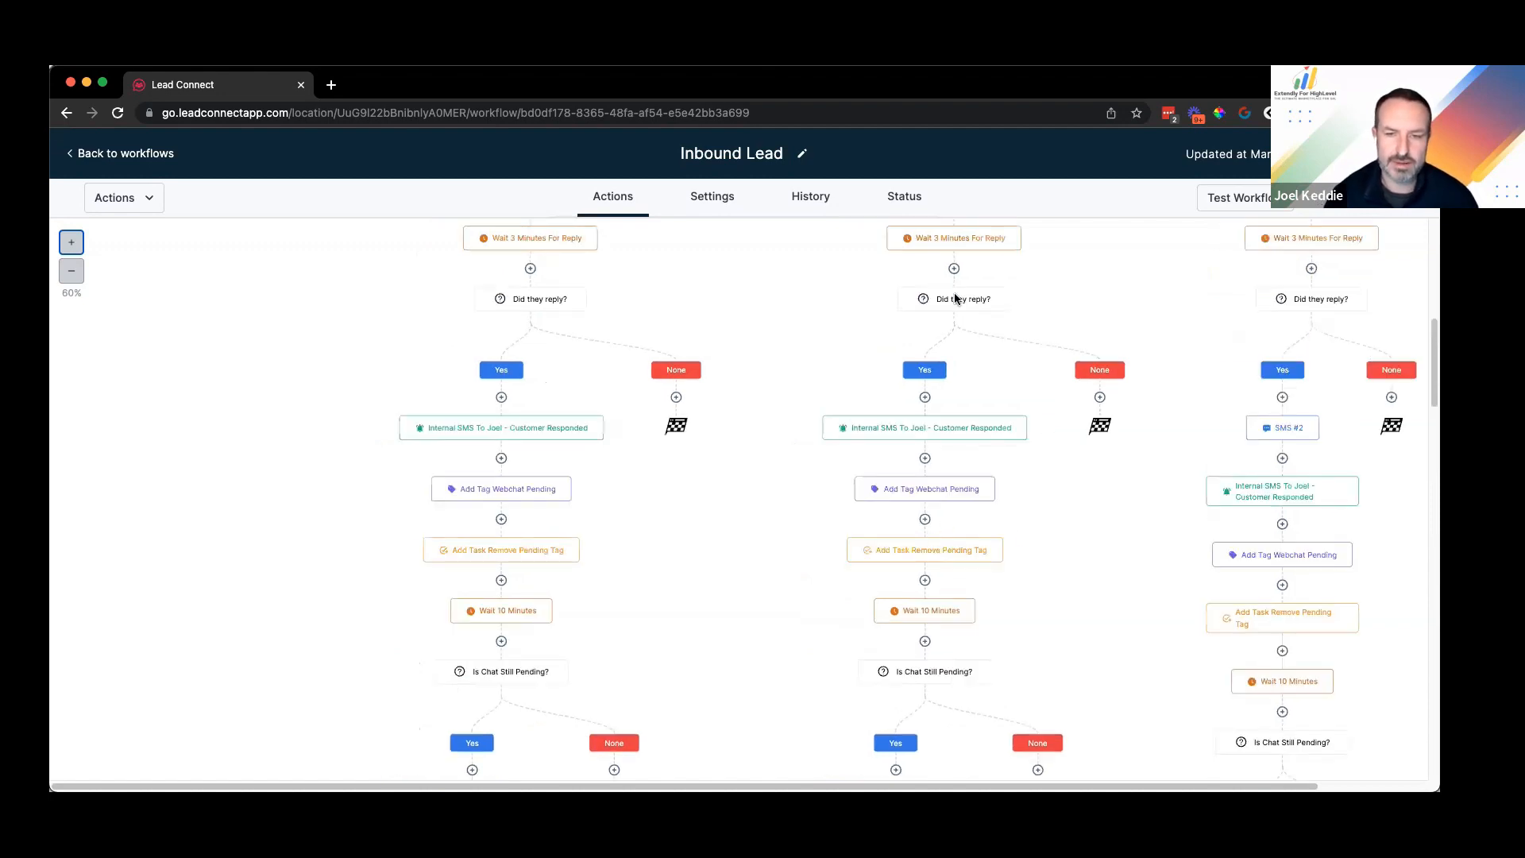
scroll(960, 297, up, 6)
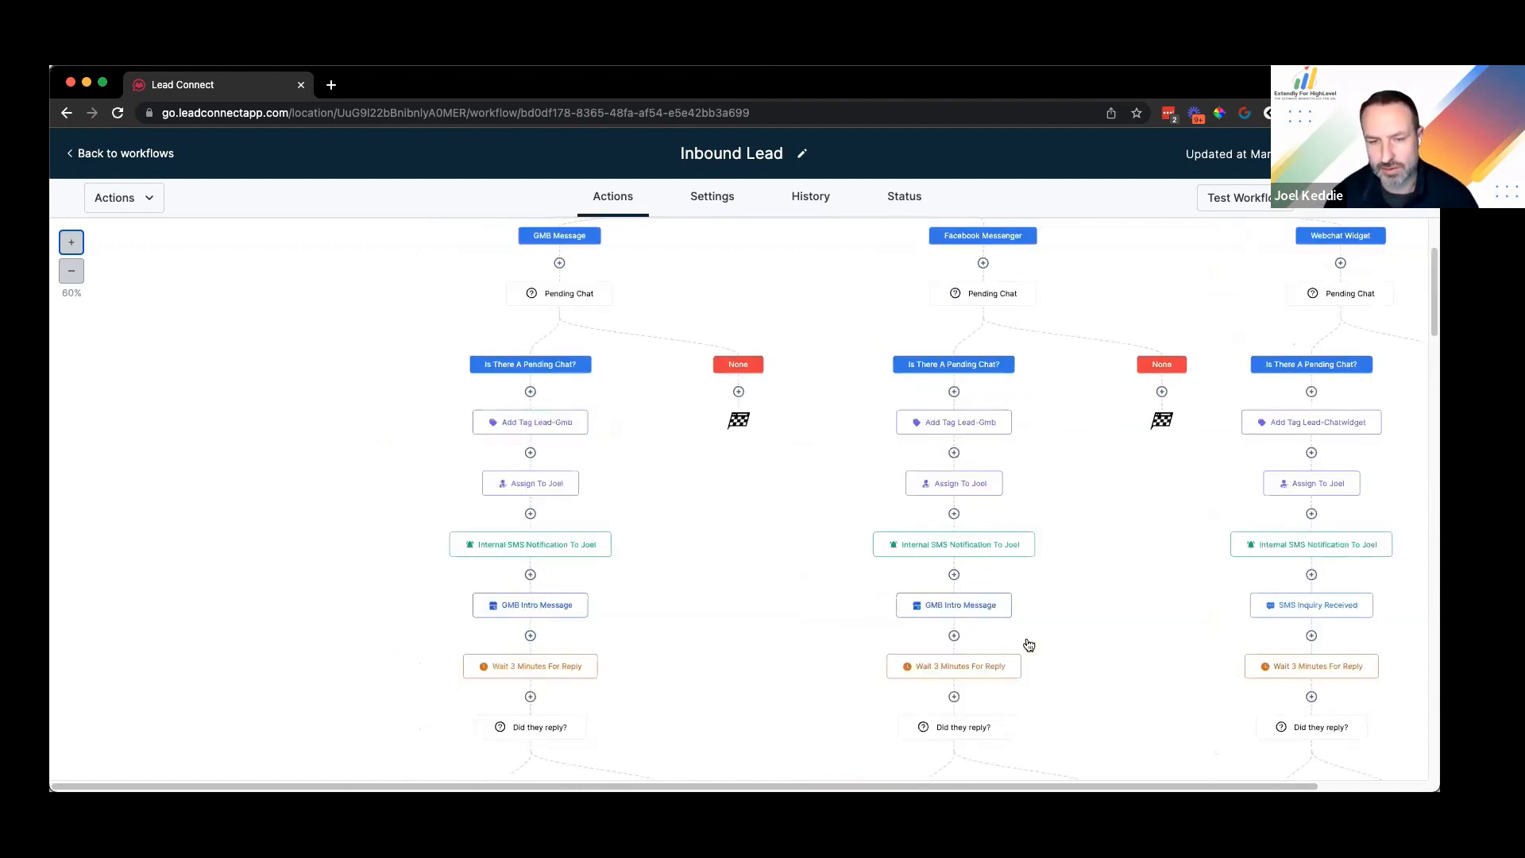
scroll(1028, 643, down, 3)
scroll(295, 332, up, 5)
click(156, 153)
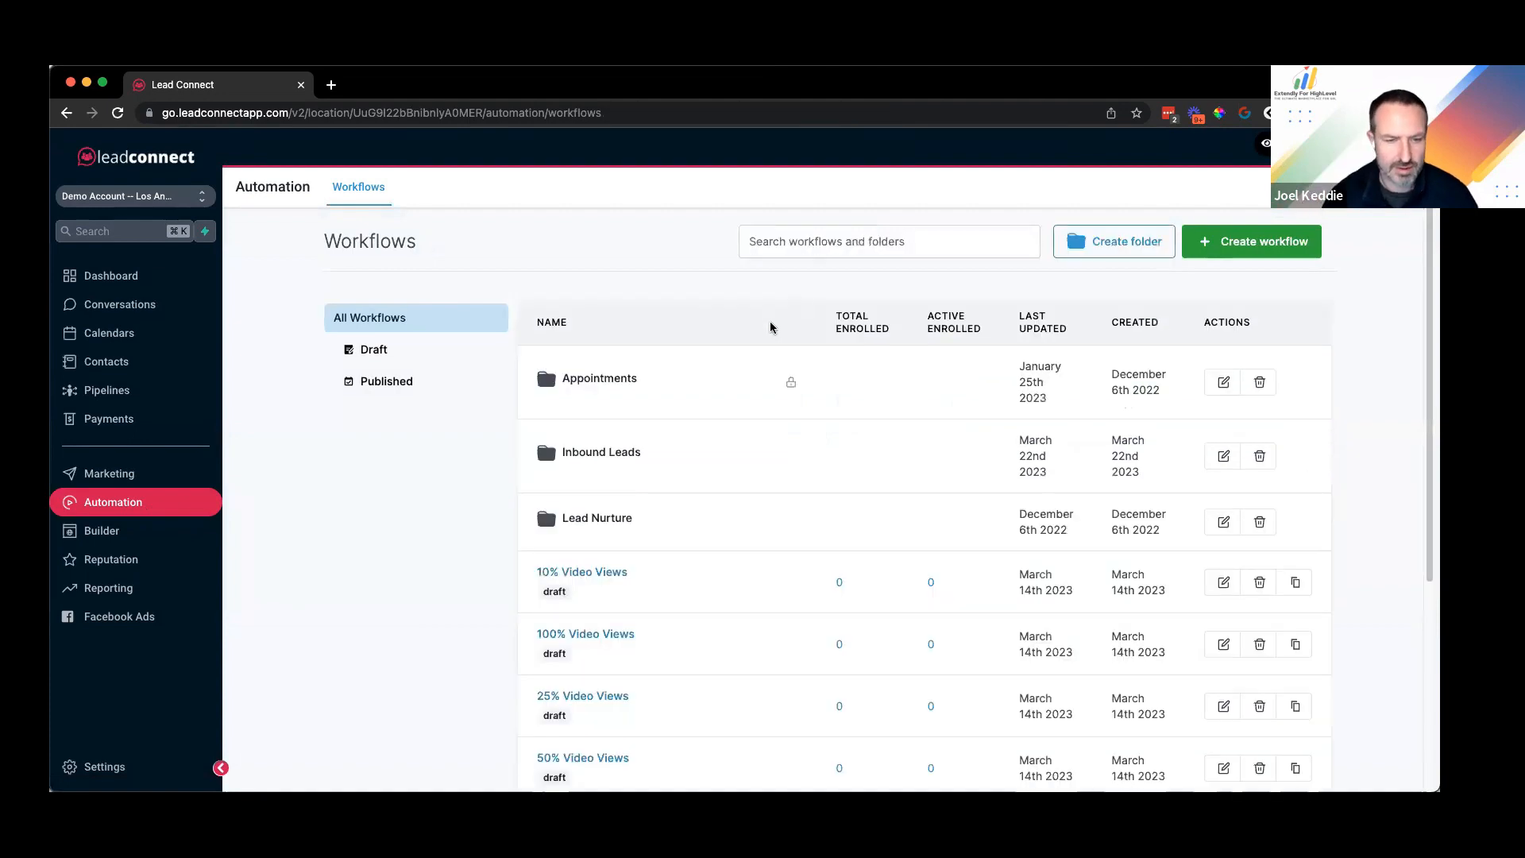
Step: Open Add Appointment Notes and confirm its Form Submitted trigger uses the Appointment Notes form
scroll(638, 605, down, 5)
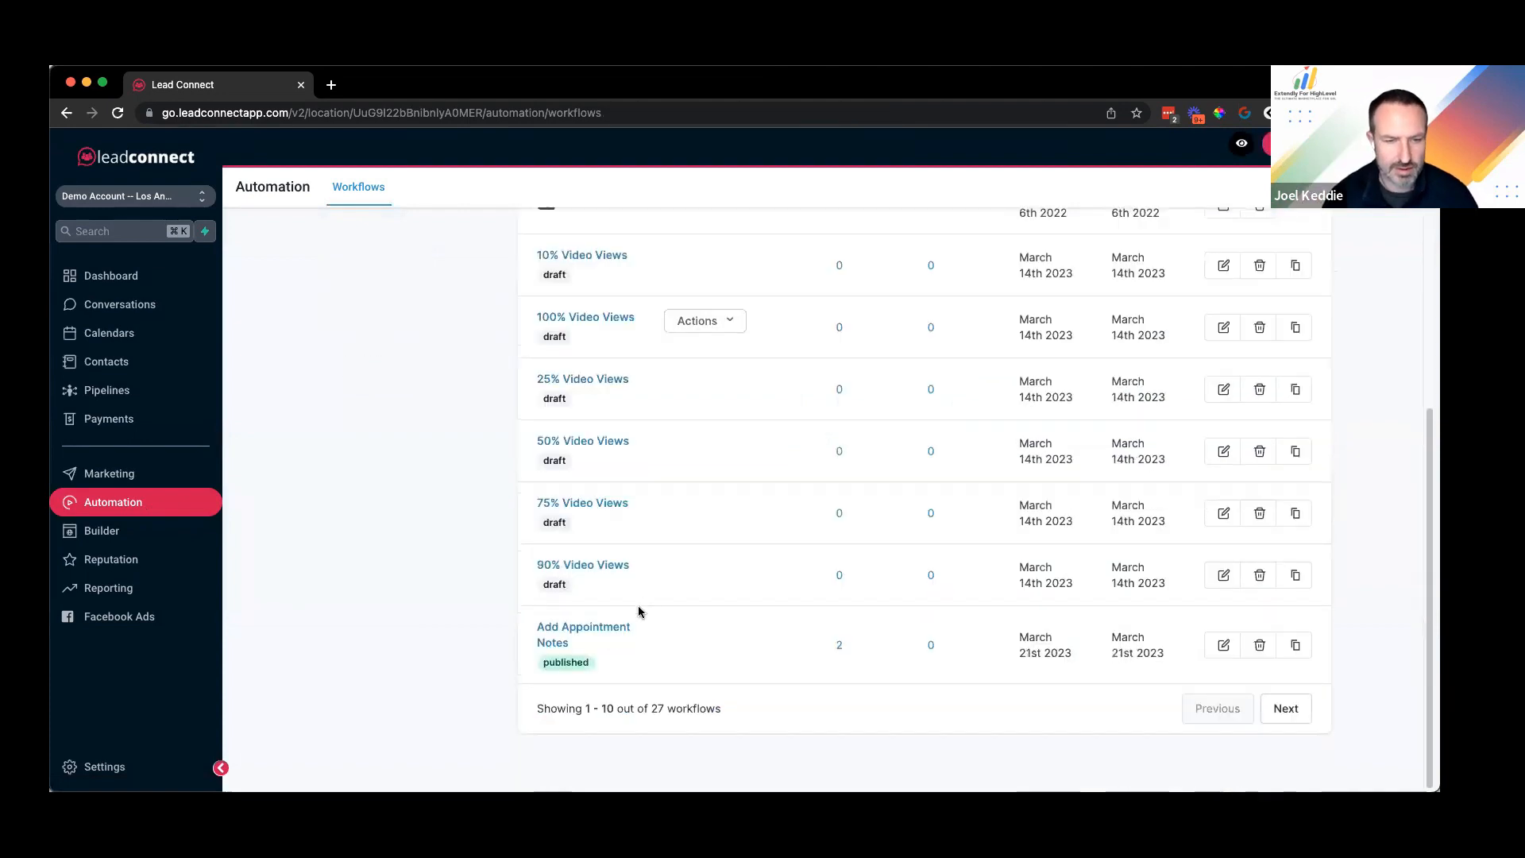
click(589, 627)
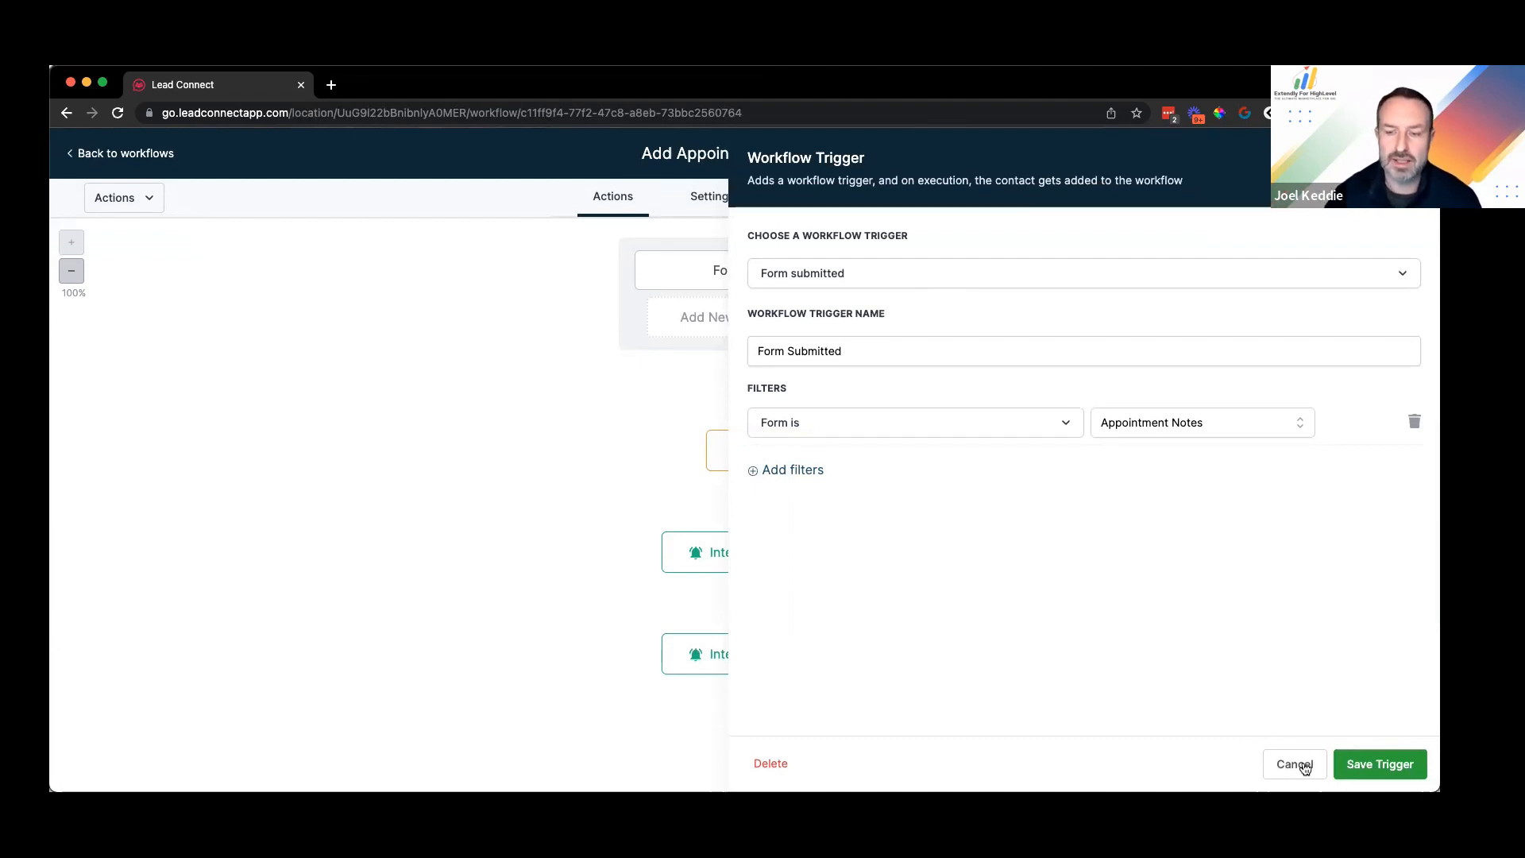
click(1295, 765)
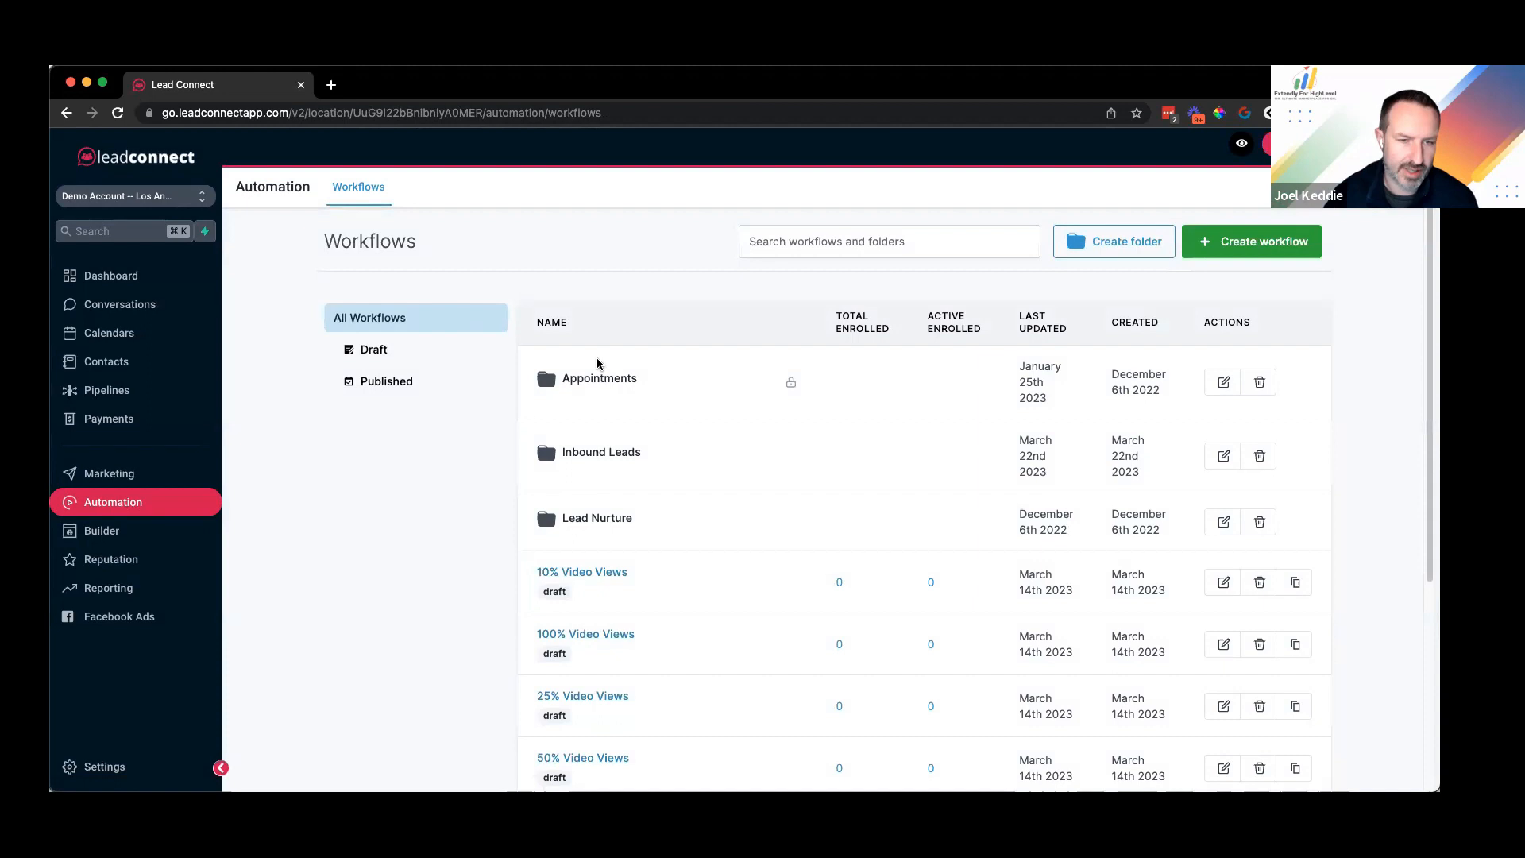
scroll(623, 402, down, 2)
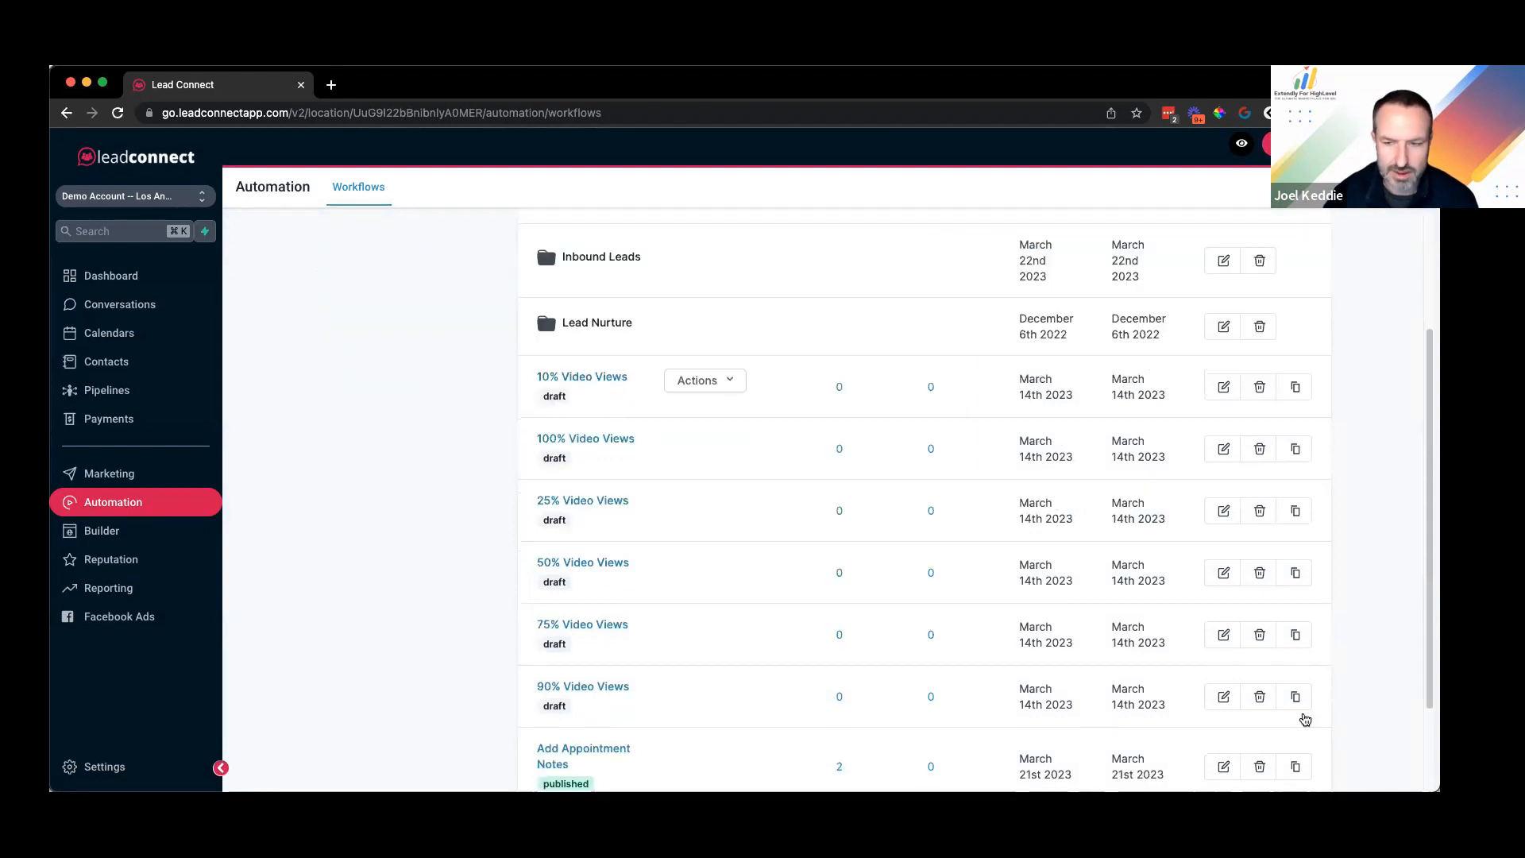
scroll(673, 474, down, 4)
scroll(677, 472, up, 6)
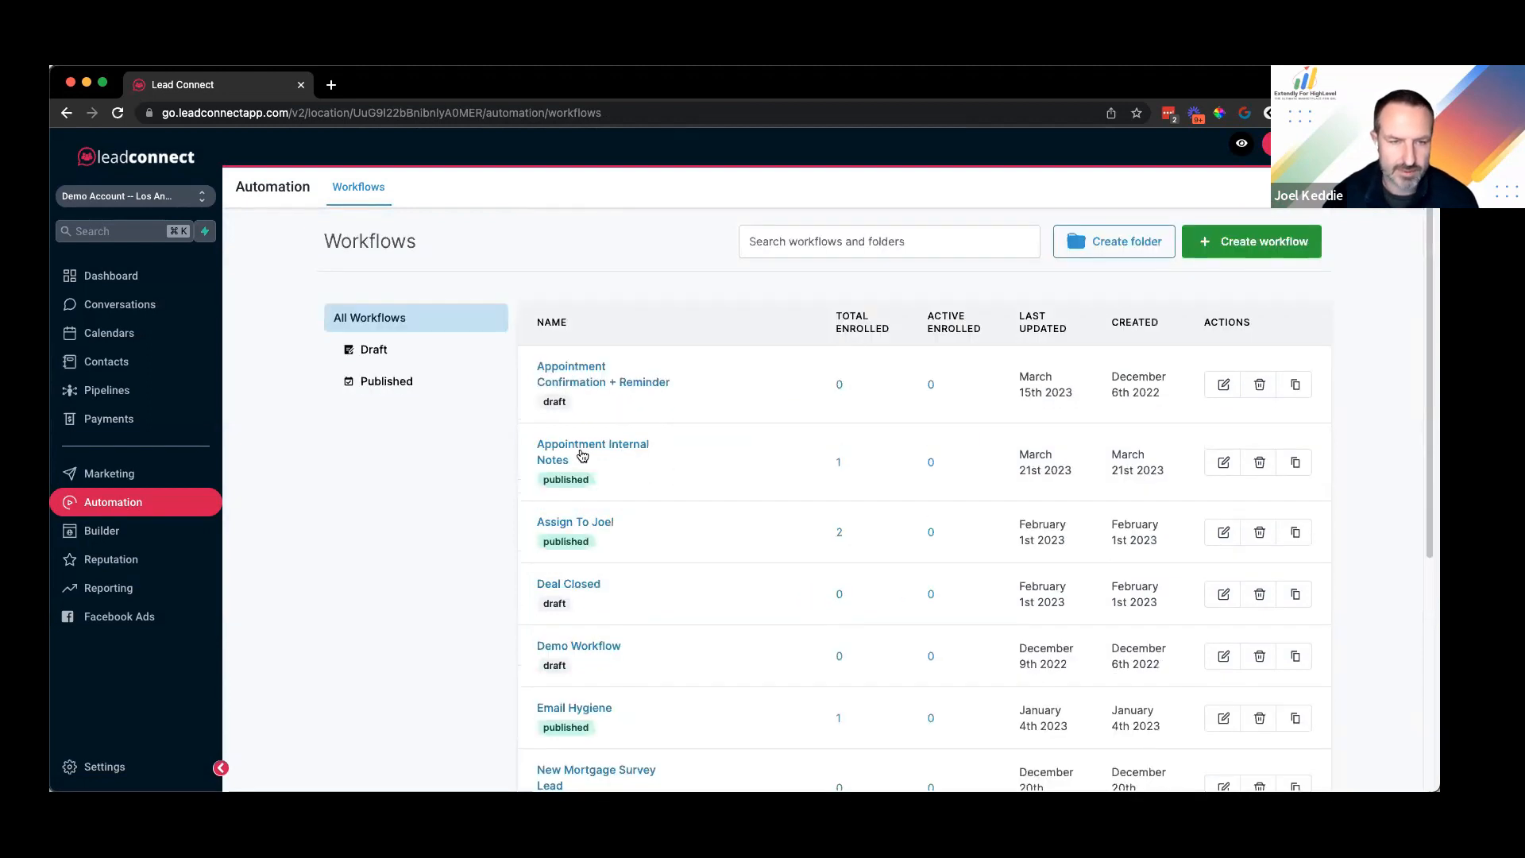
Step: Open the Internal Notification step of the Appointment Internal Notes workflow
click(580, 450)
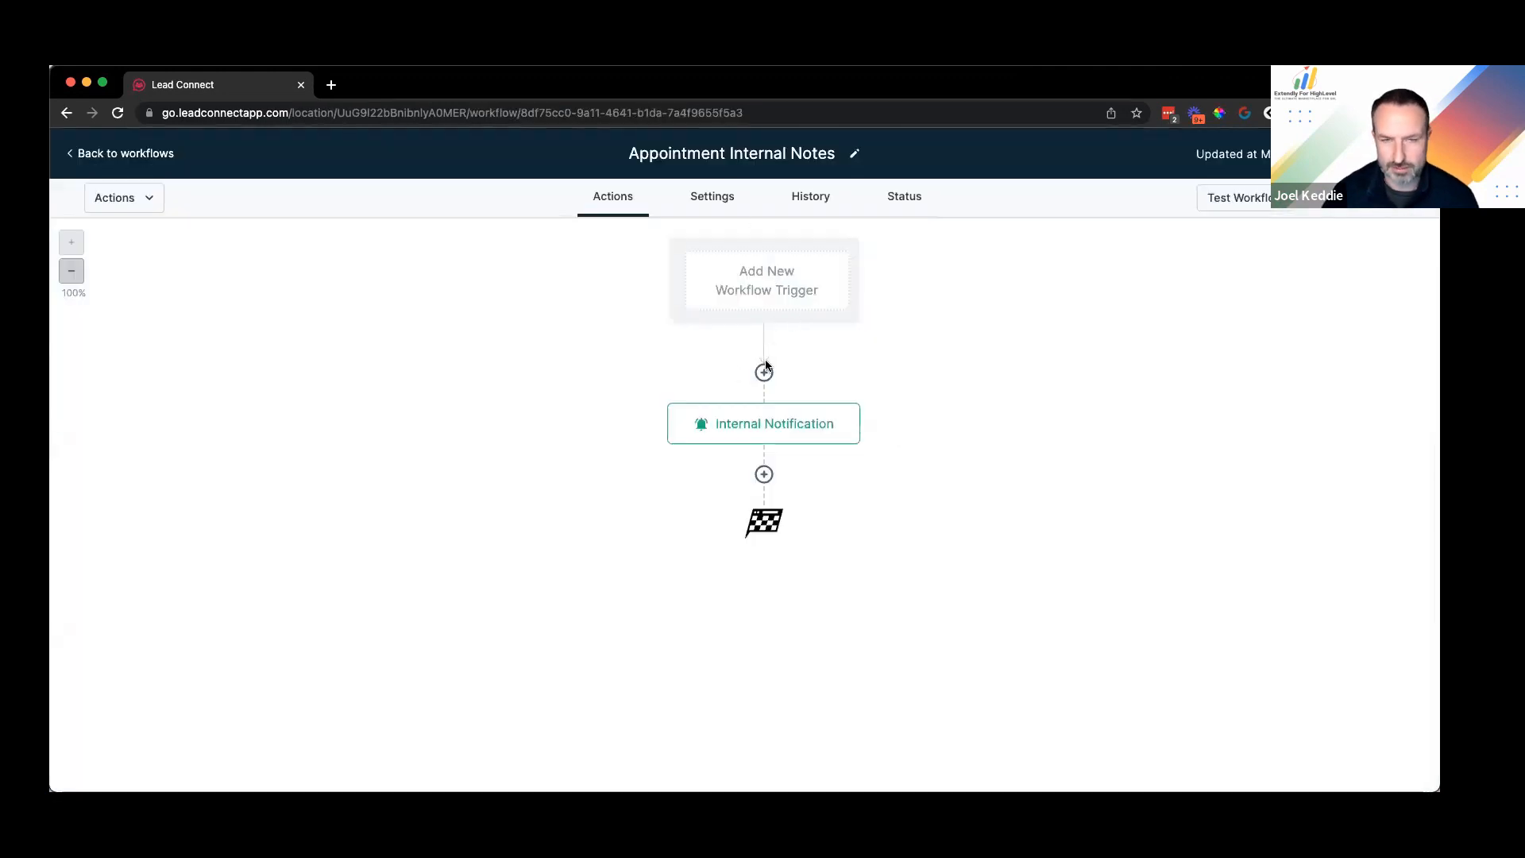
right_click(804, 522)
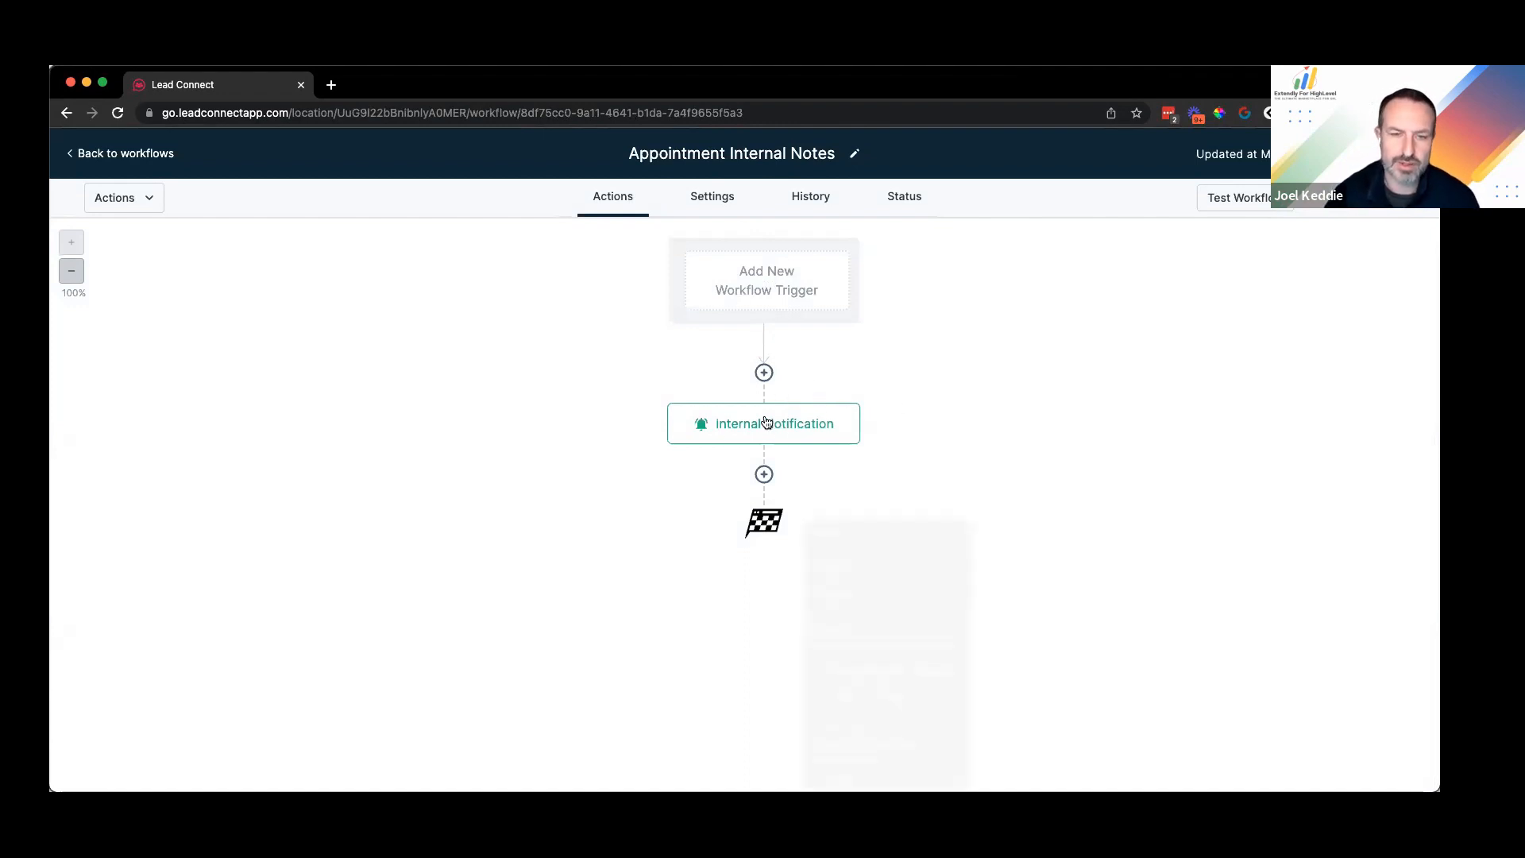
click(772, 424)
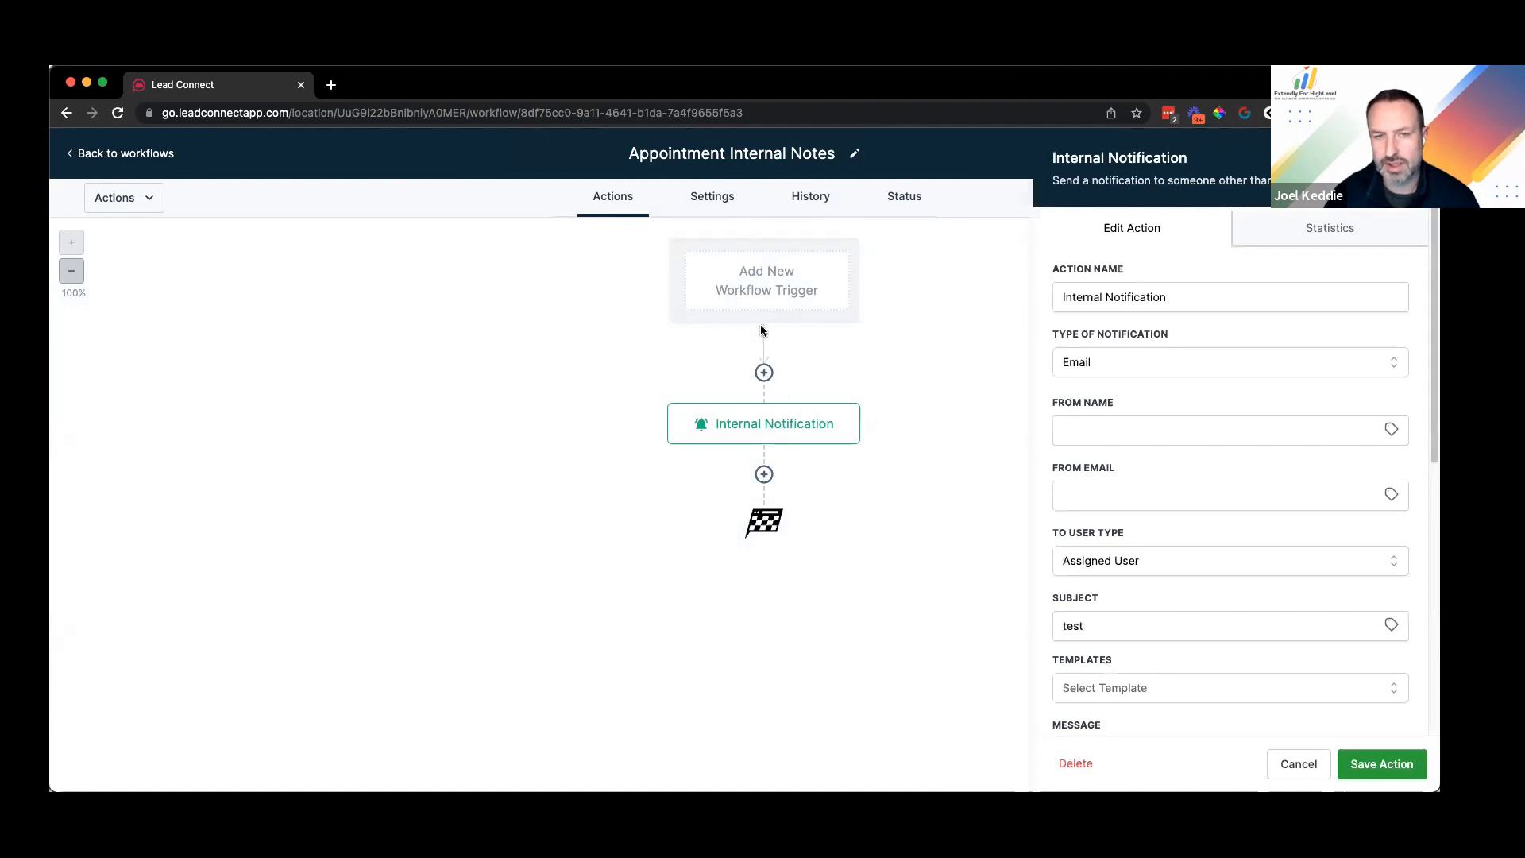
Step: Select the Click Here For Appointment Form link text in the email, then return to workflows
scroll(1243, 594, down, 2)
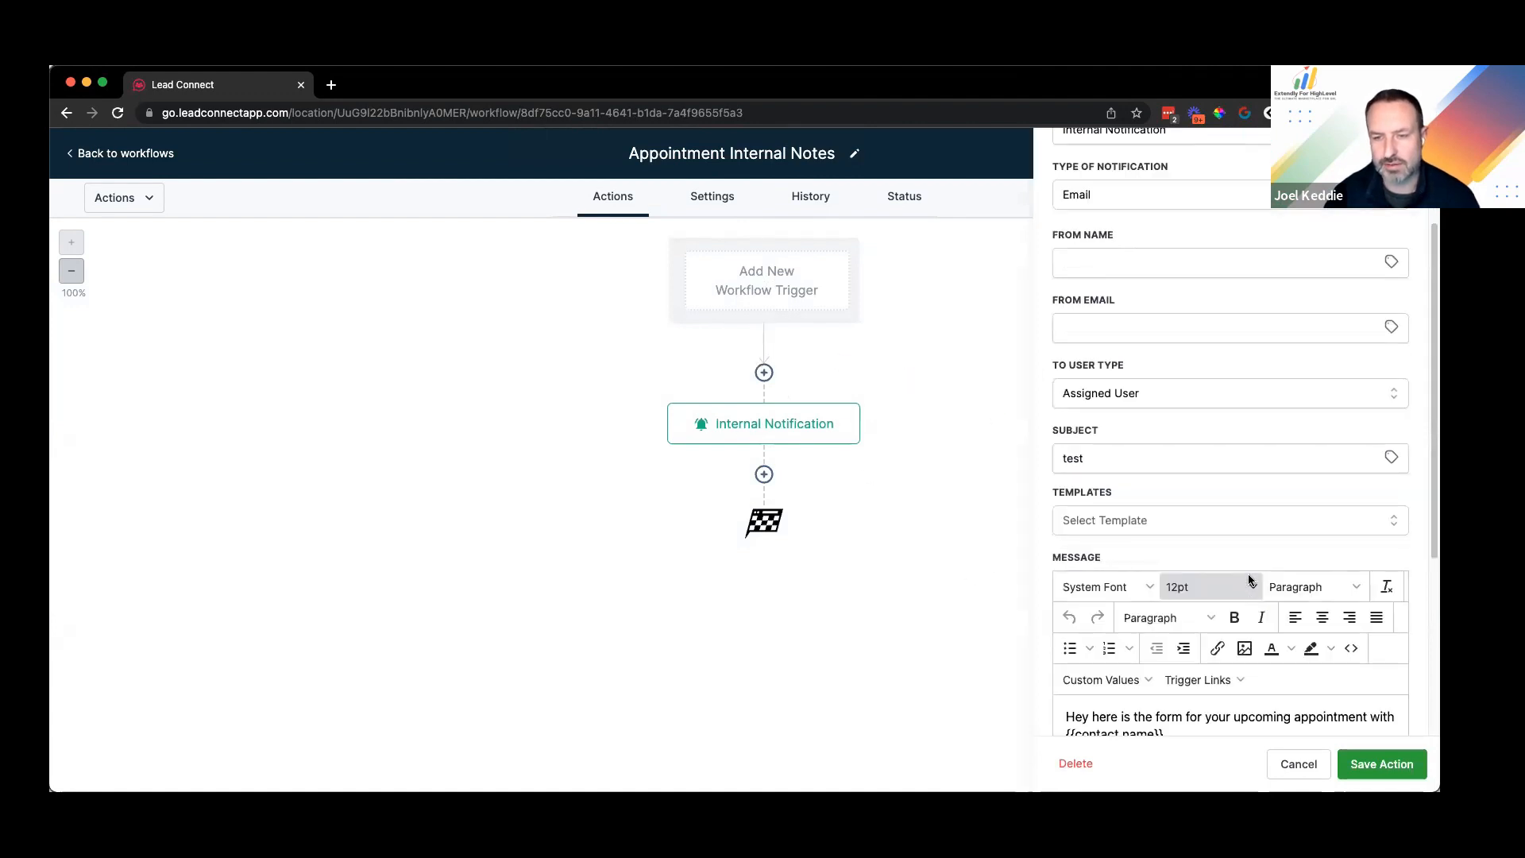
scroll(1247, 549, down, 3)
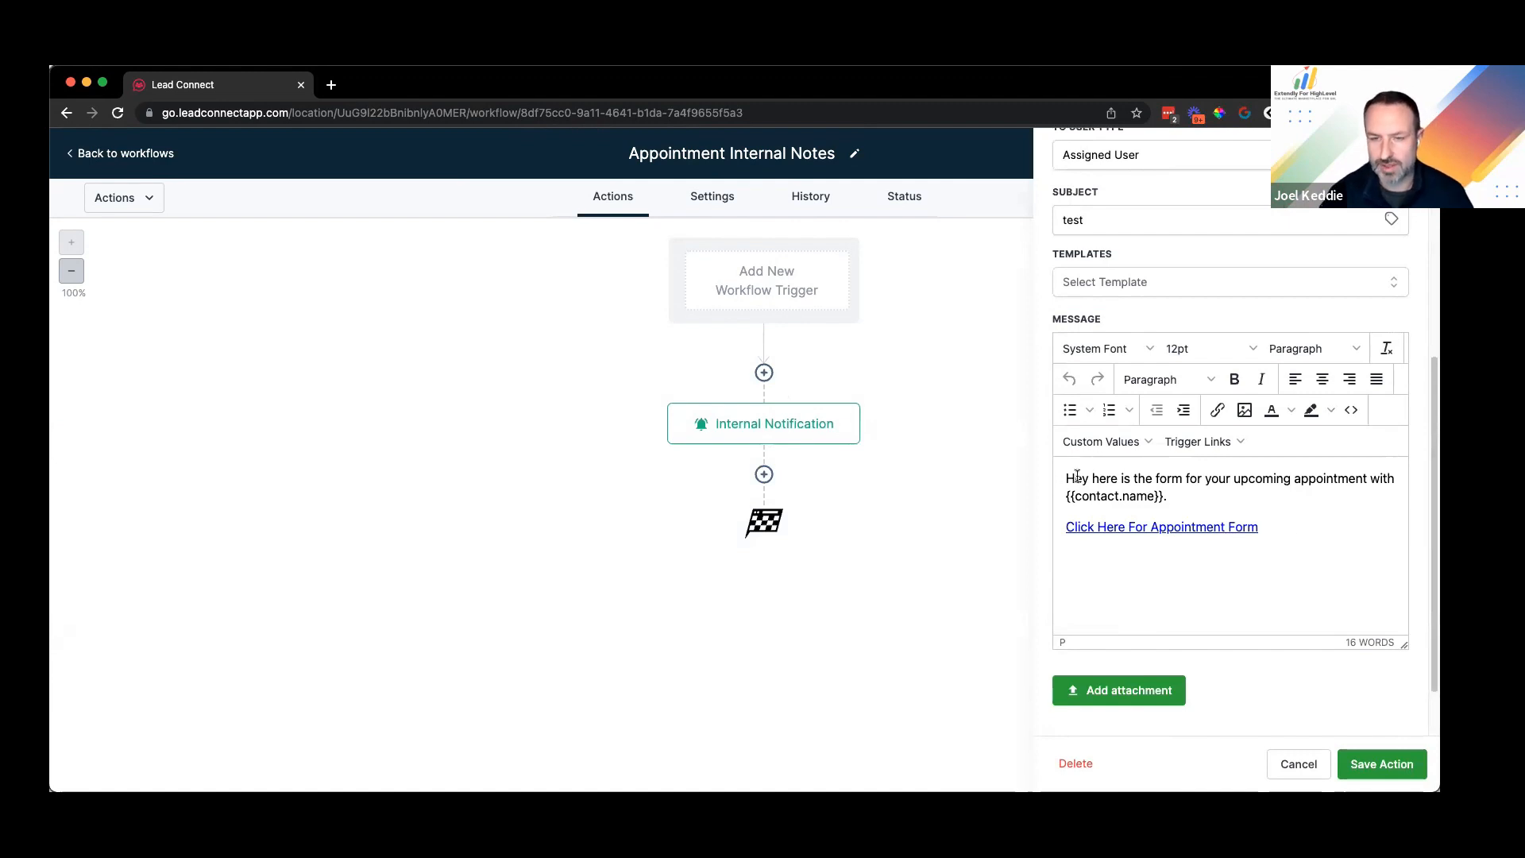
triple_click(1356, 485)
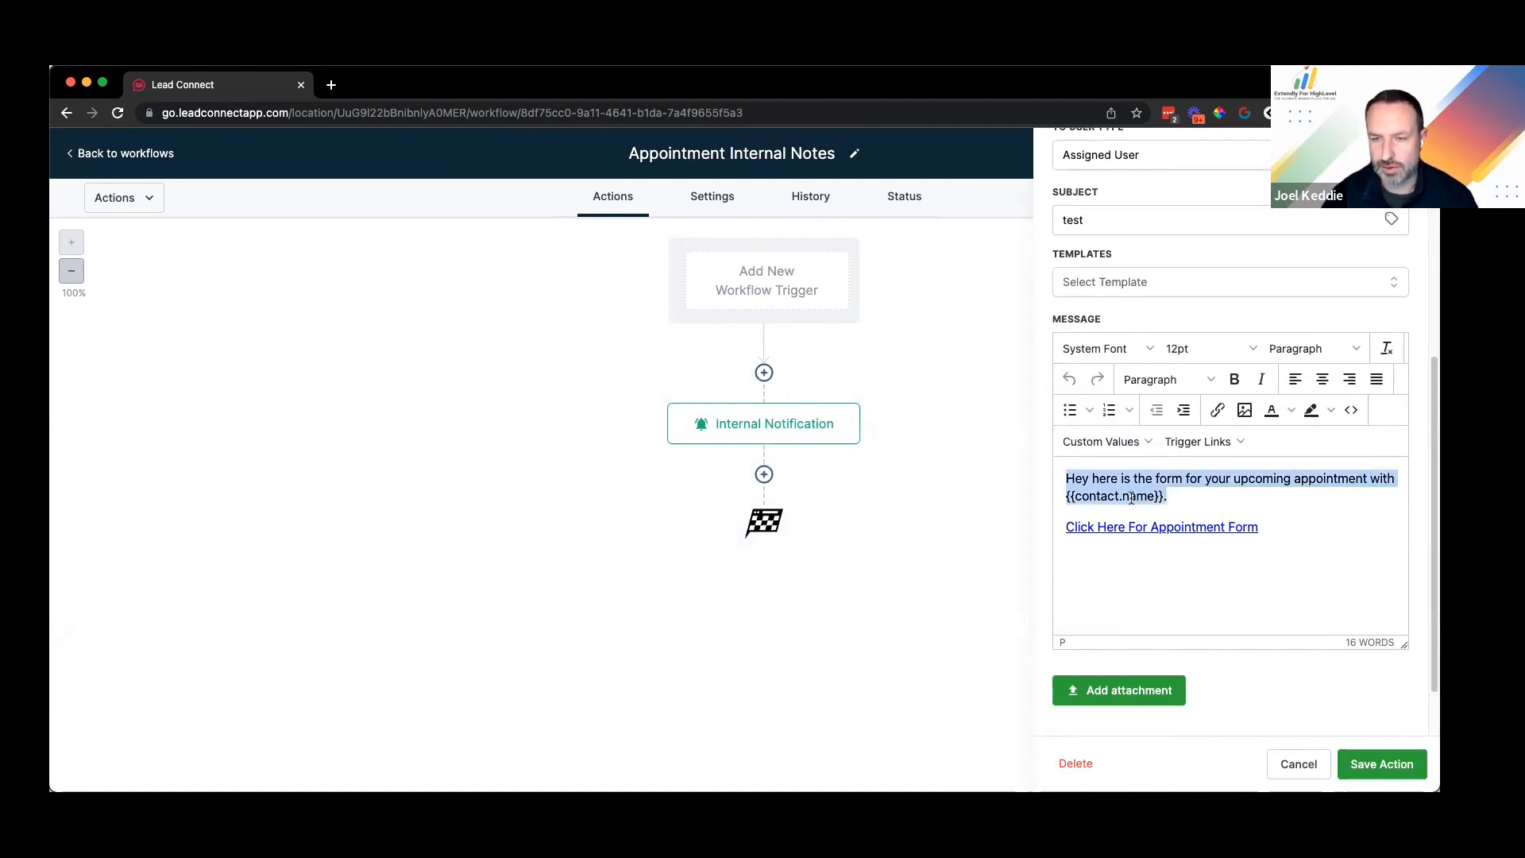
triple_click(1272, 528)
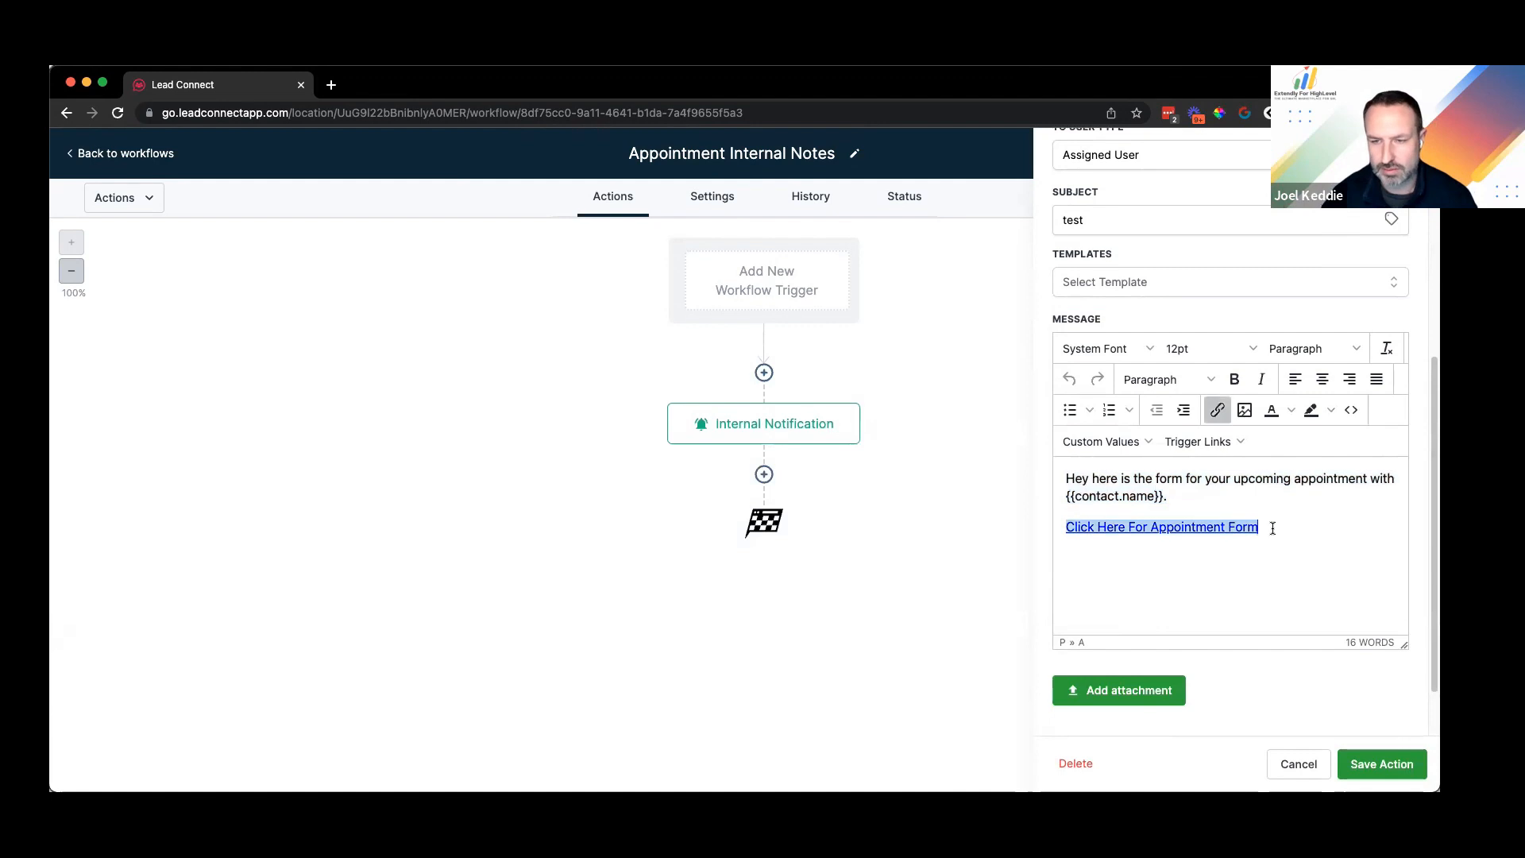
drag(1067, 521, 1063, 527)
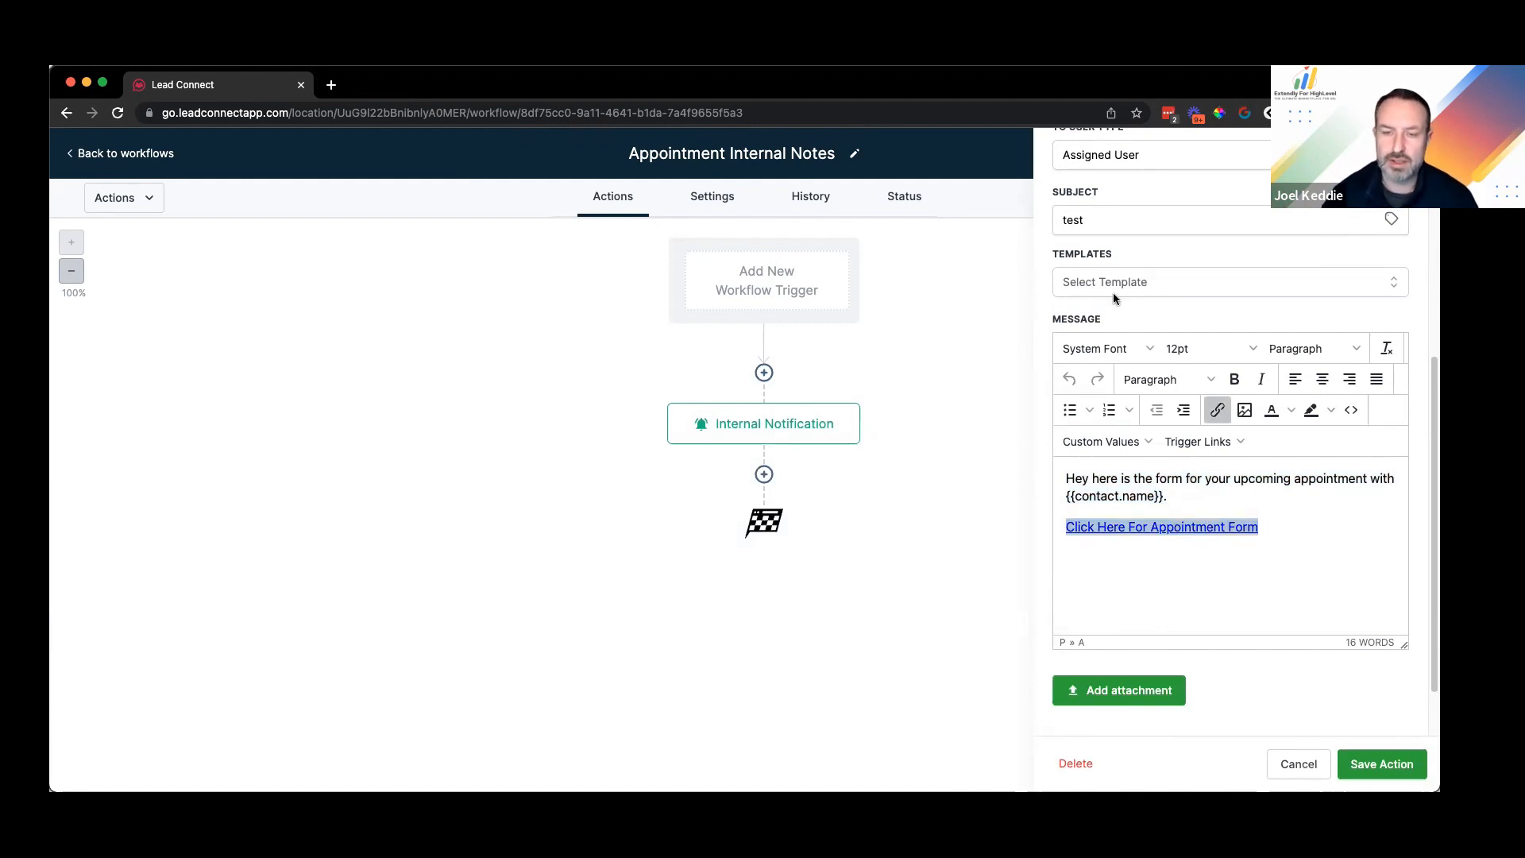
click(159, 154)
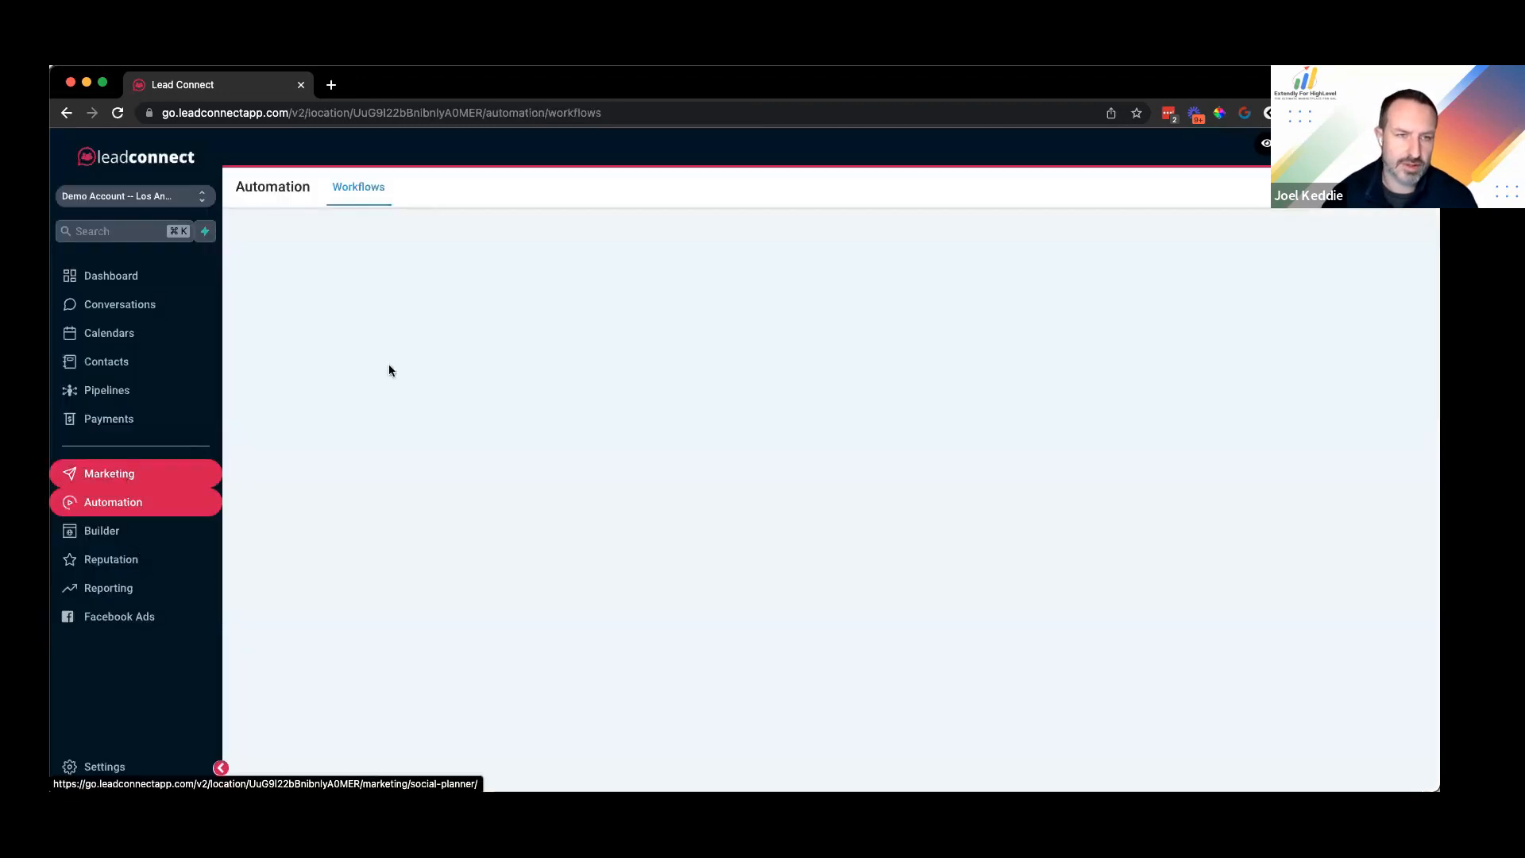
Step: Remove the stray '&' so the Appointment Form link ends &phone={{contact.phone}}, and save it
mouse_move(605, 190)
click(597, 223)
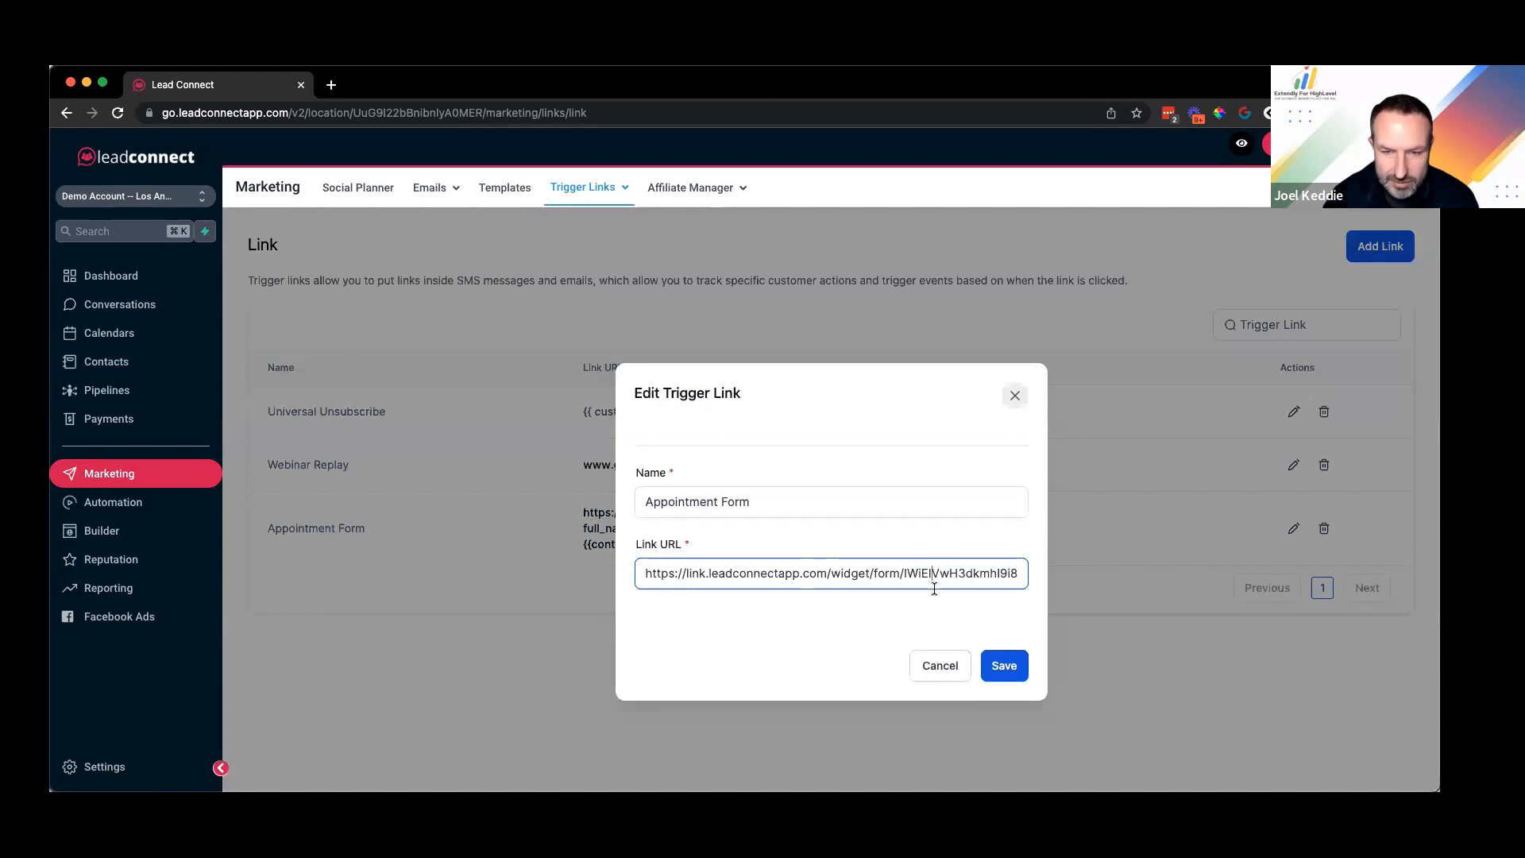
key(End)
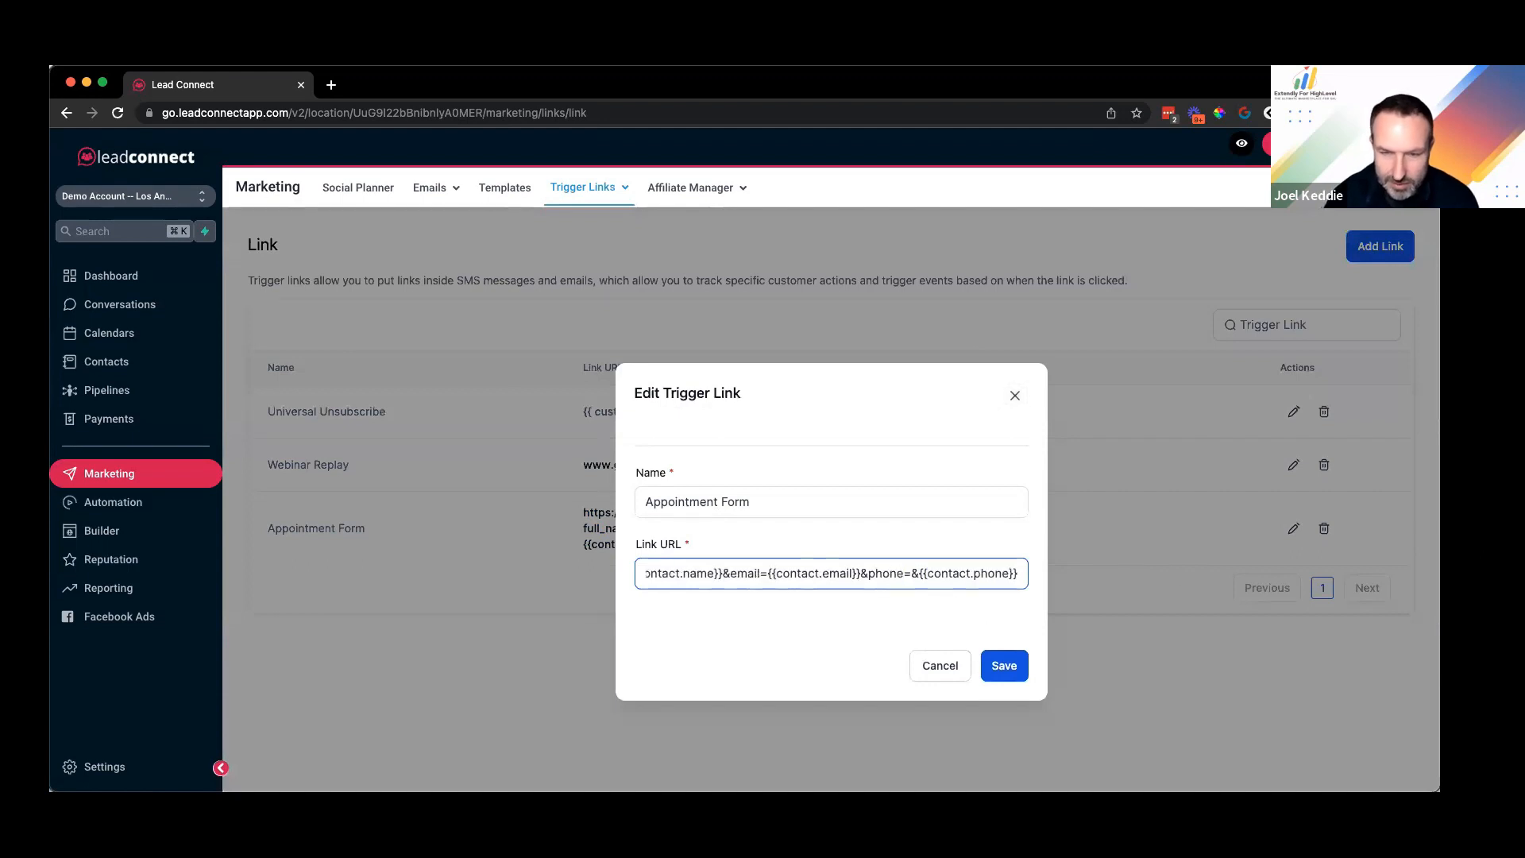
click(919, 573)
key(BackSpace)
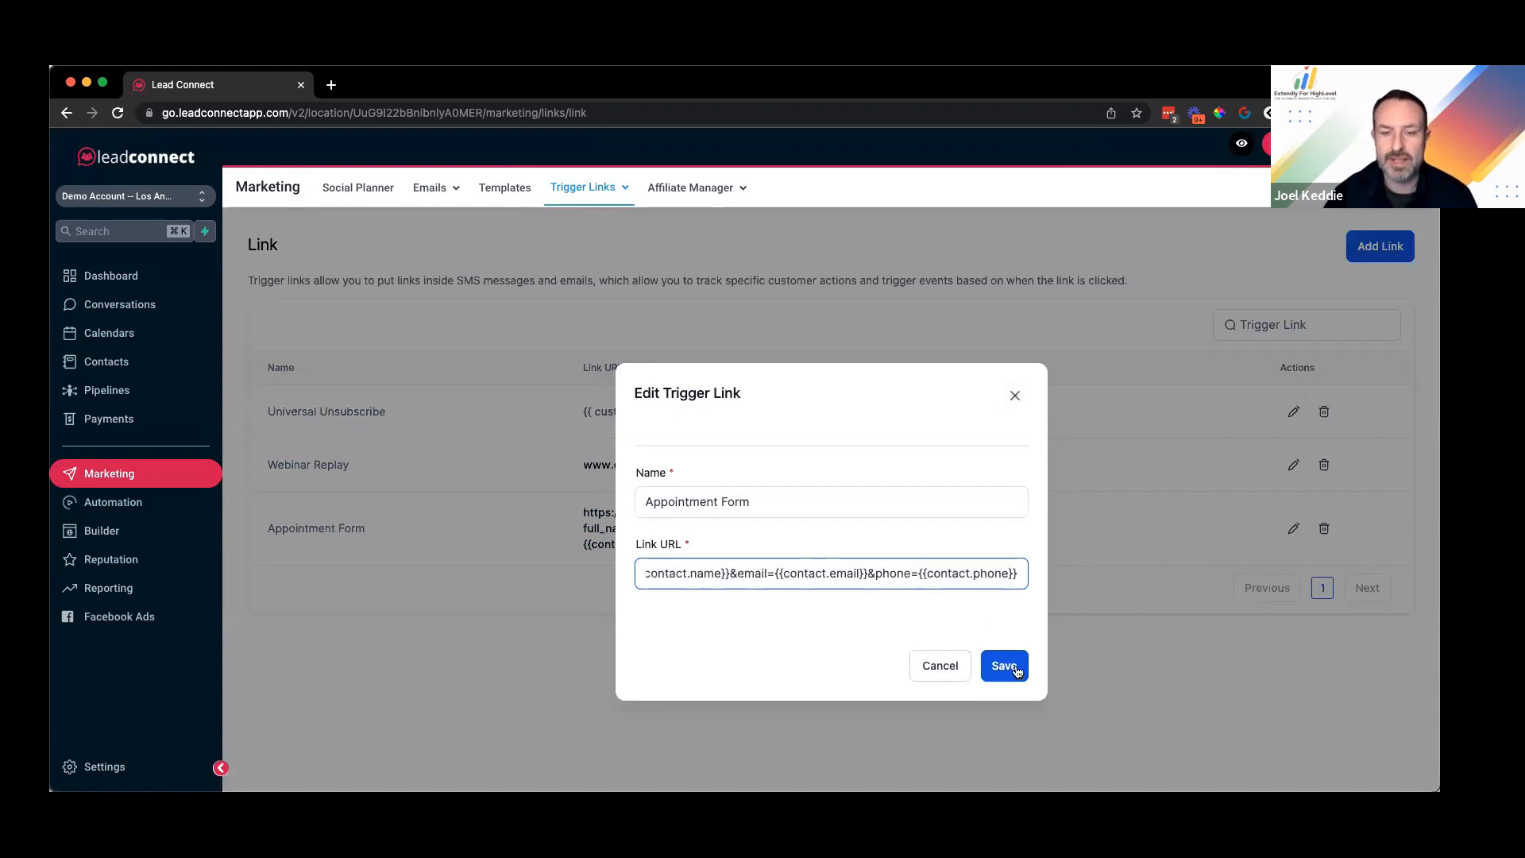
key(Return)
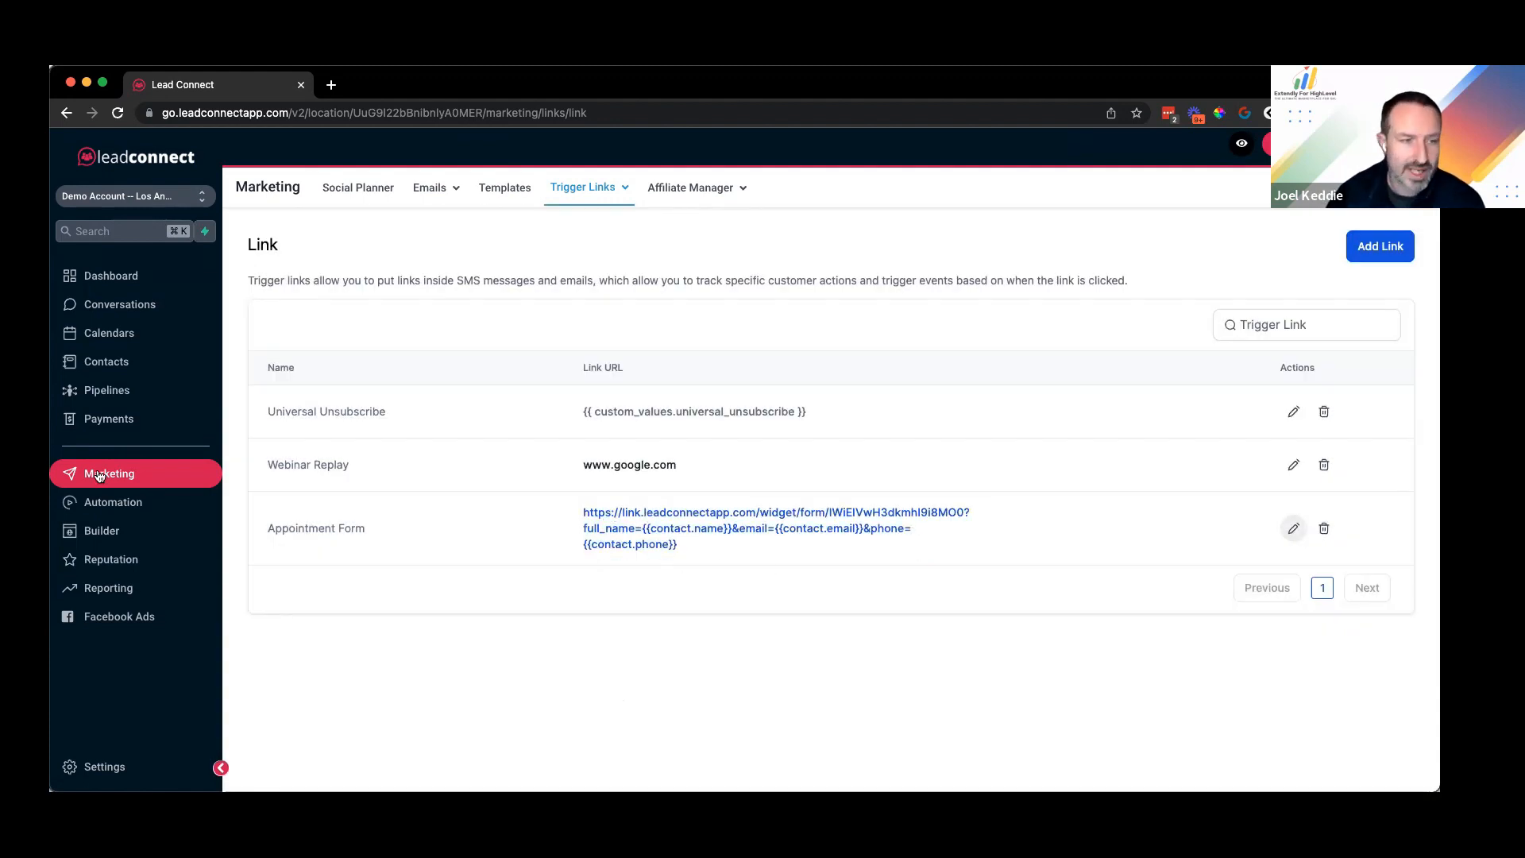
click(139, 507)
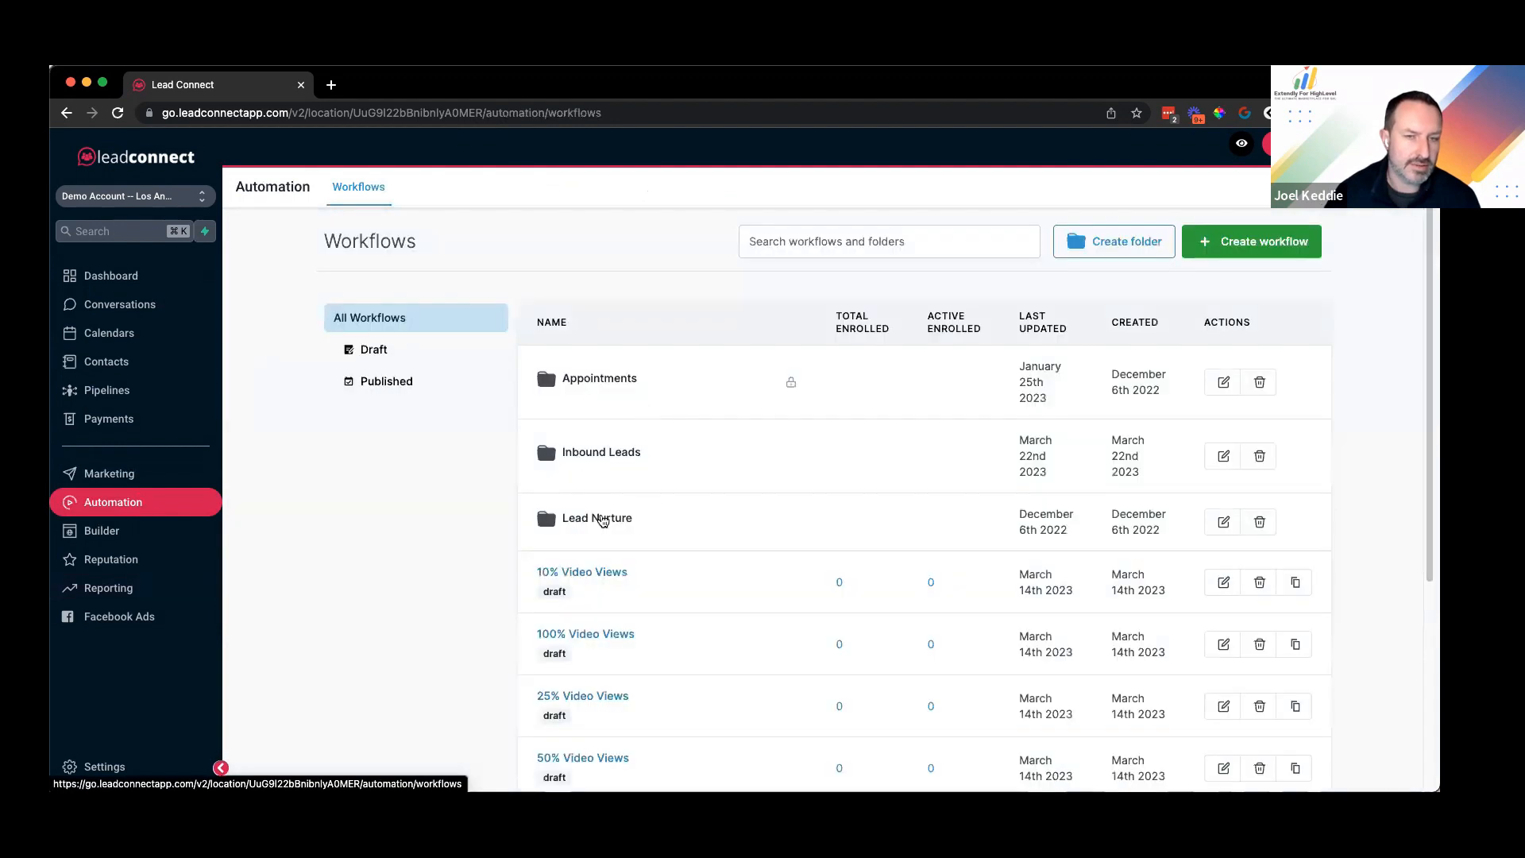
Step: Check the appointment form link in Appointment Internal Notes' Internal Notification email, then cancel without changes
scroll(603, 521, down, 10)
click(1280, 715)
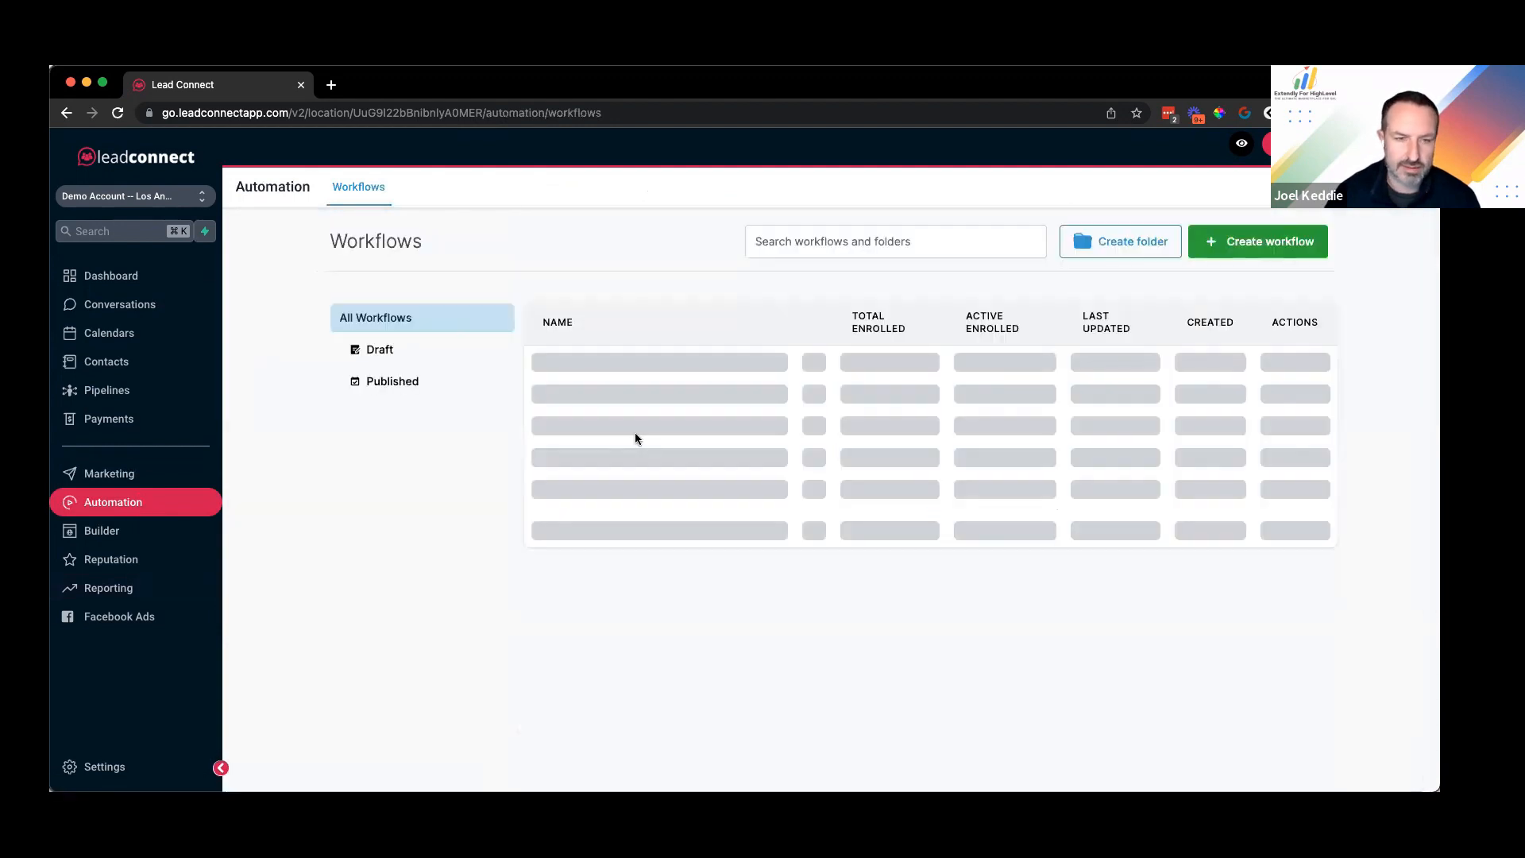
click(965, 521)
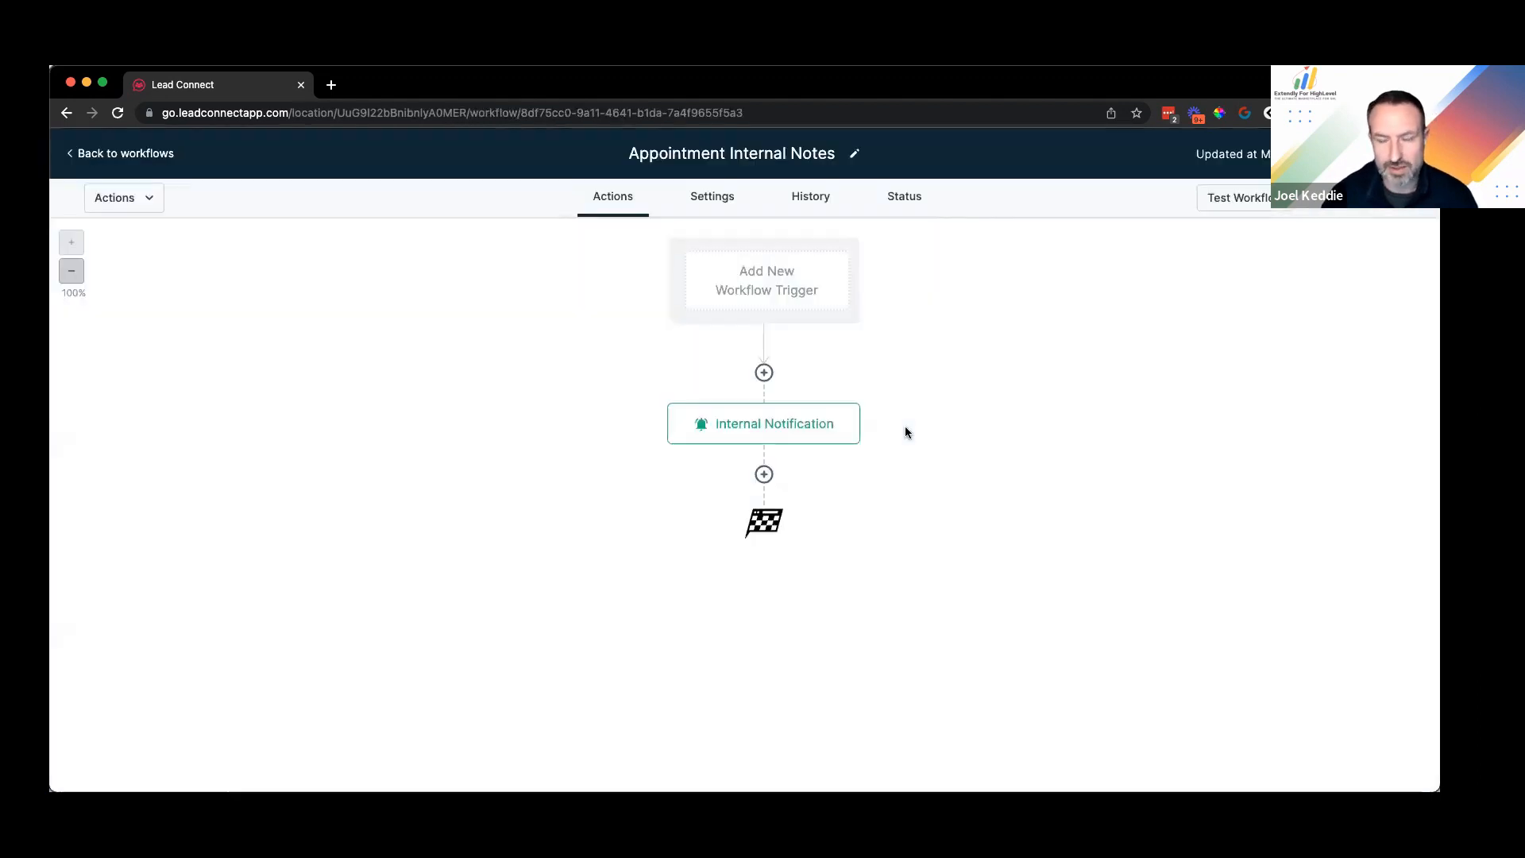
click(797, 426)
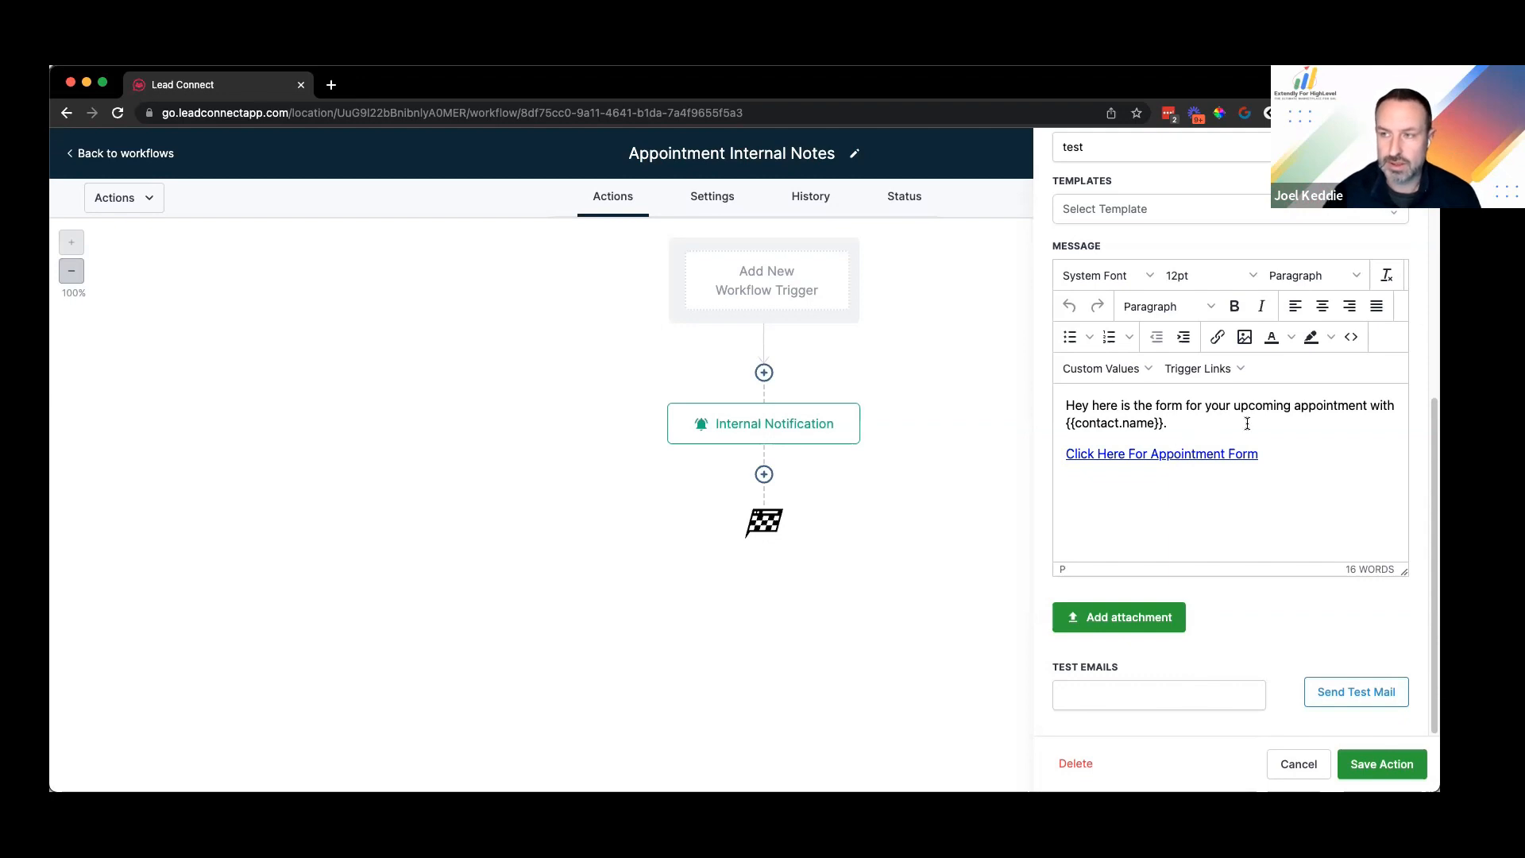
click(1228, 452)
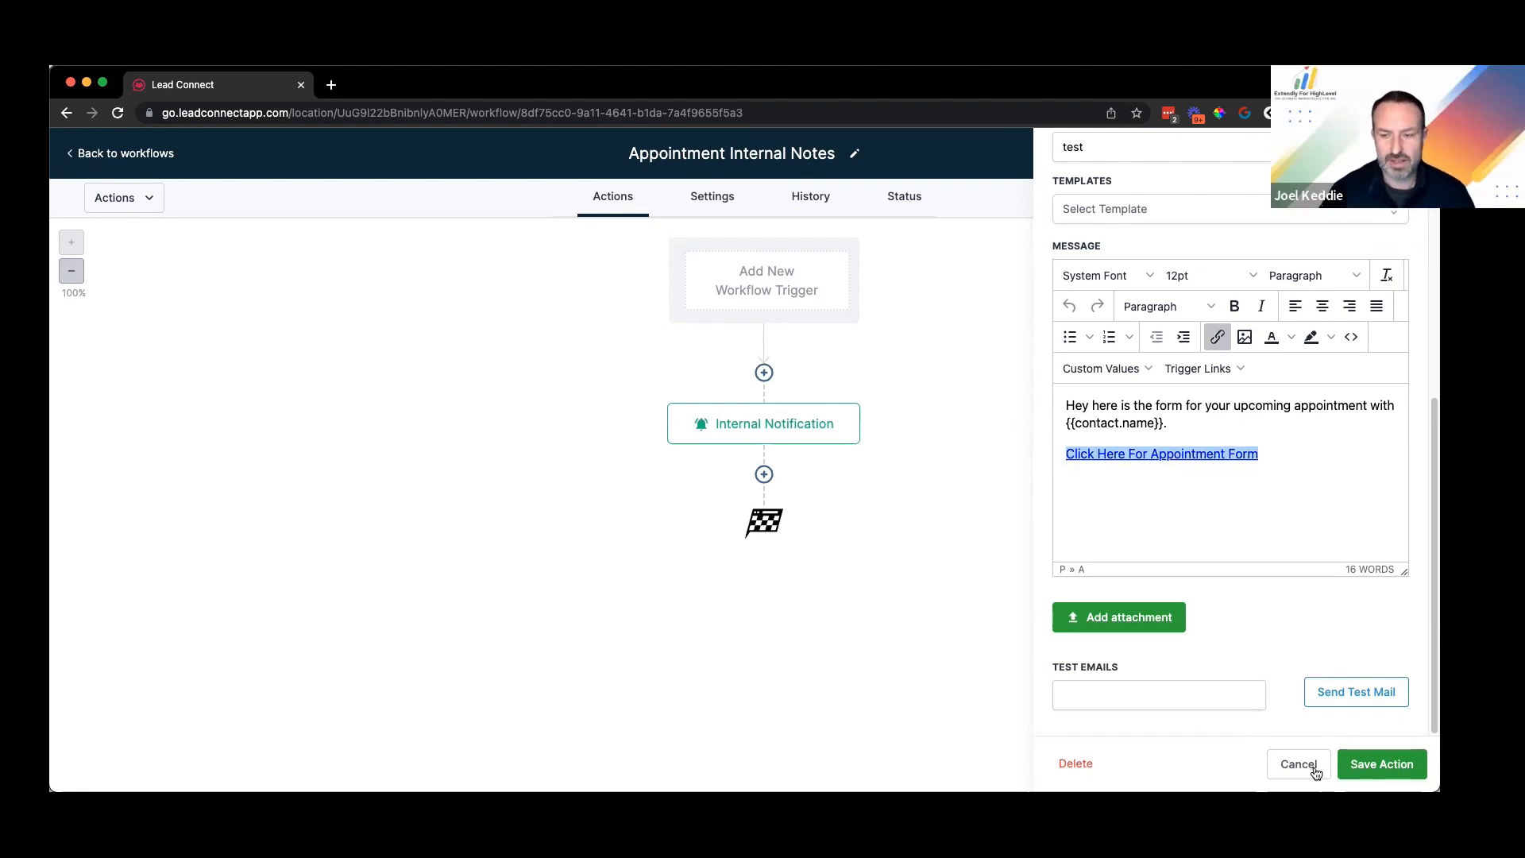
click(908, 362)
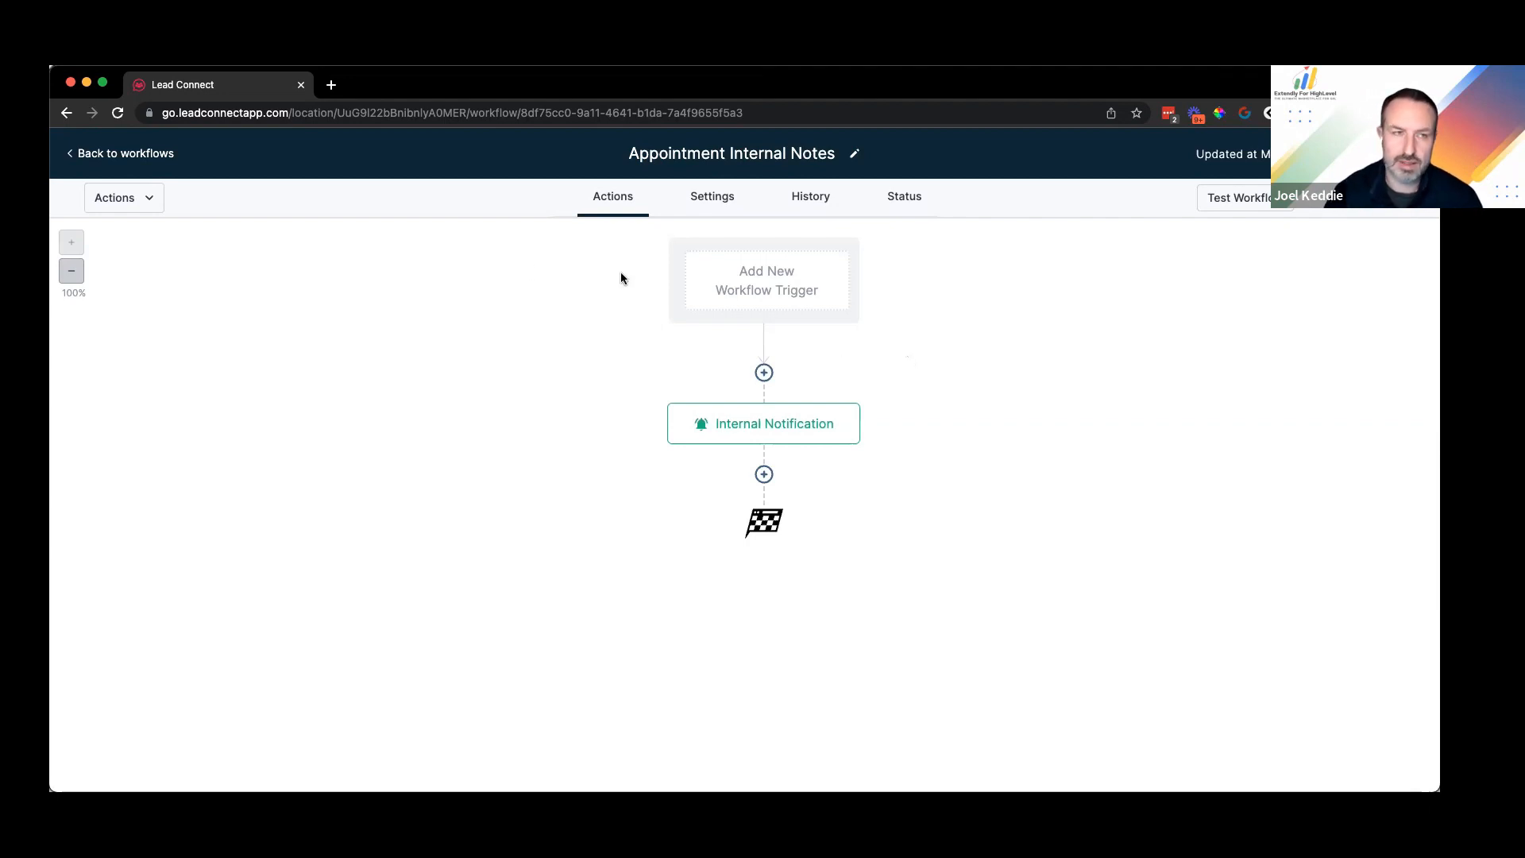
Step: Open the Appointment Notes form in the Sites form builder
click(127, 153)
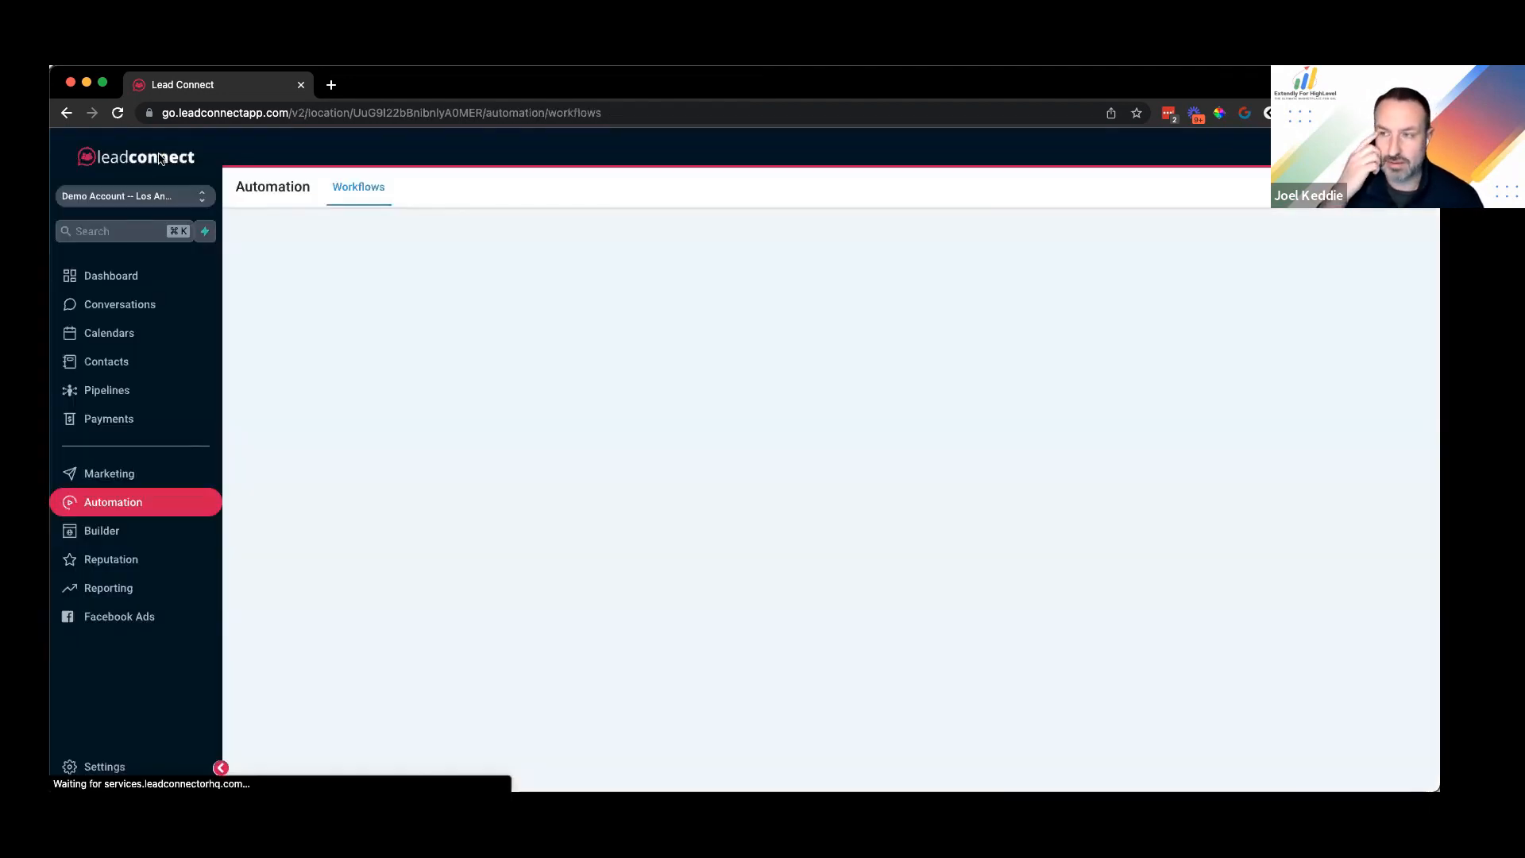
click(111, 532)
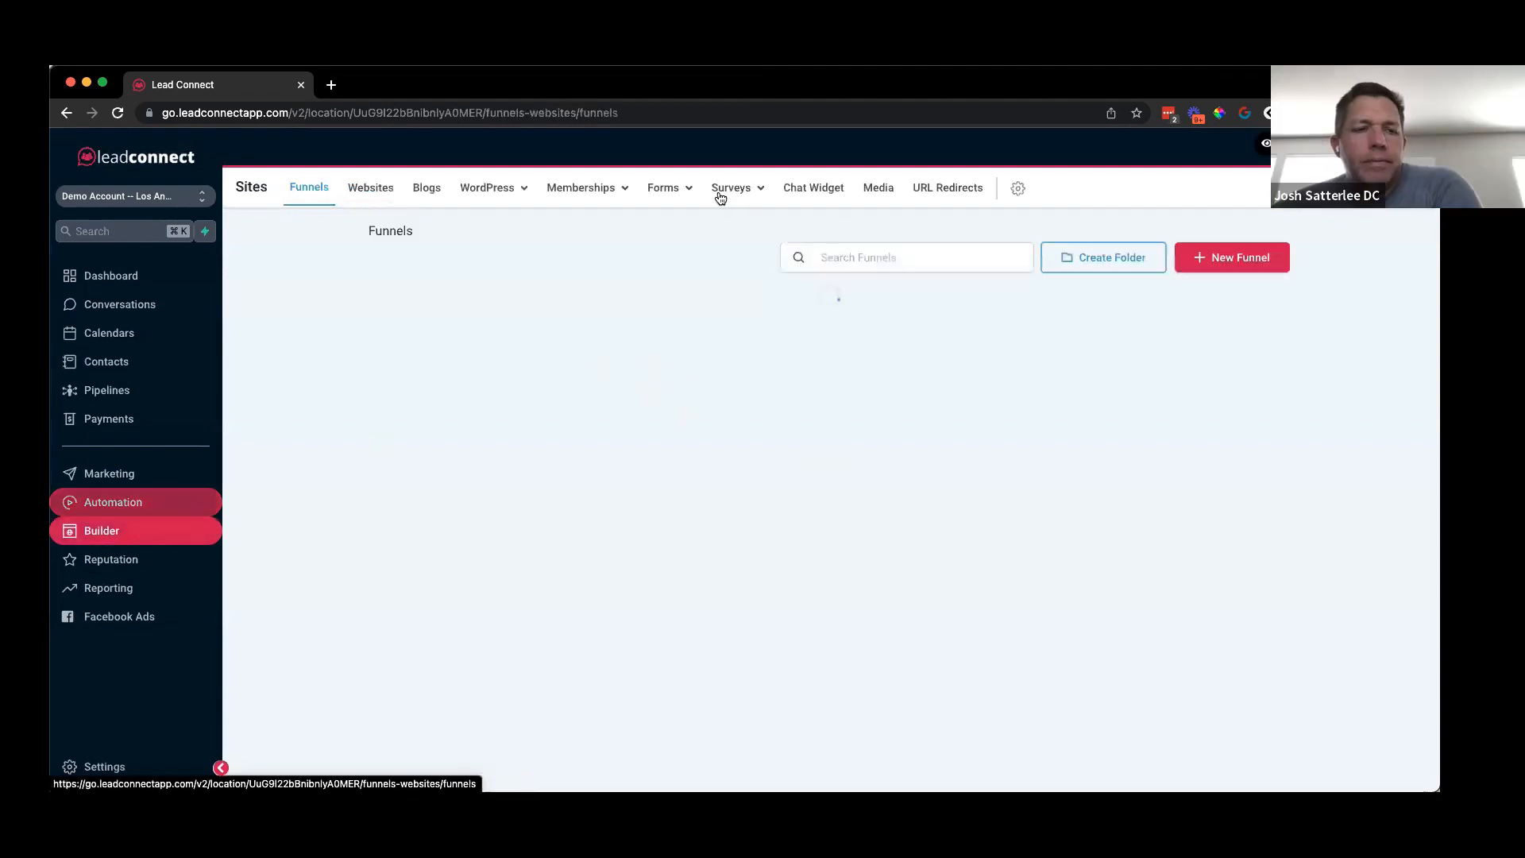
mouse_move(722, 197)
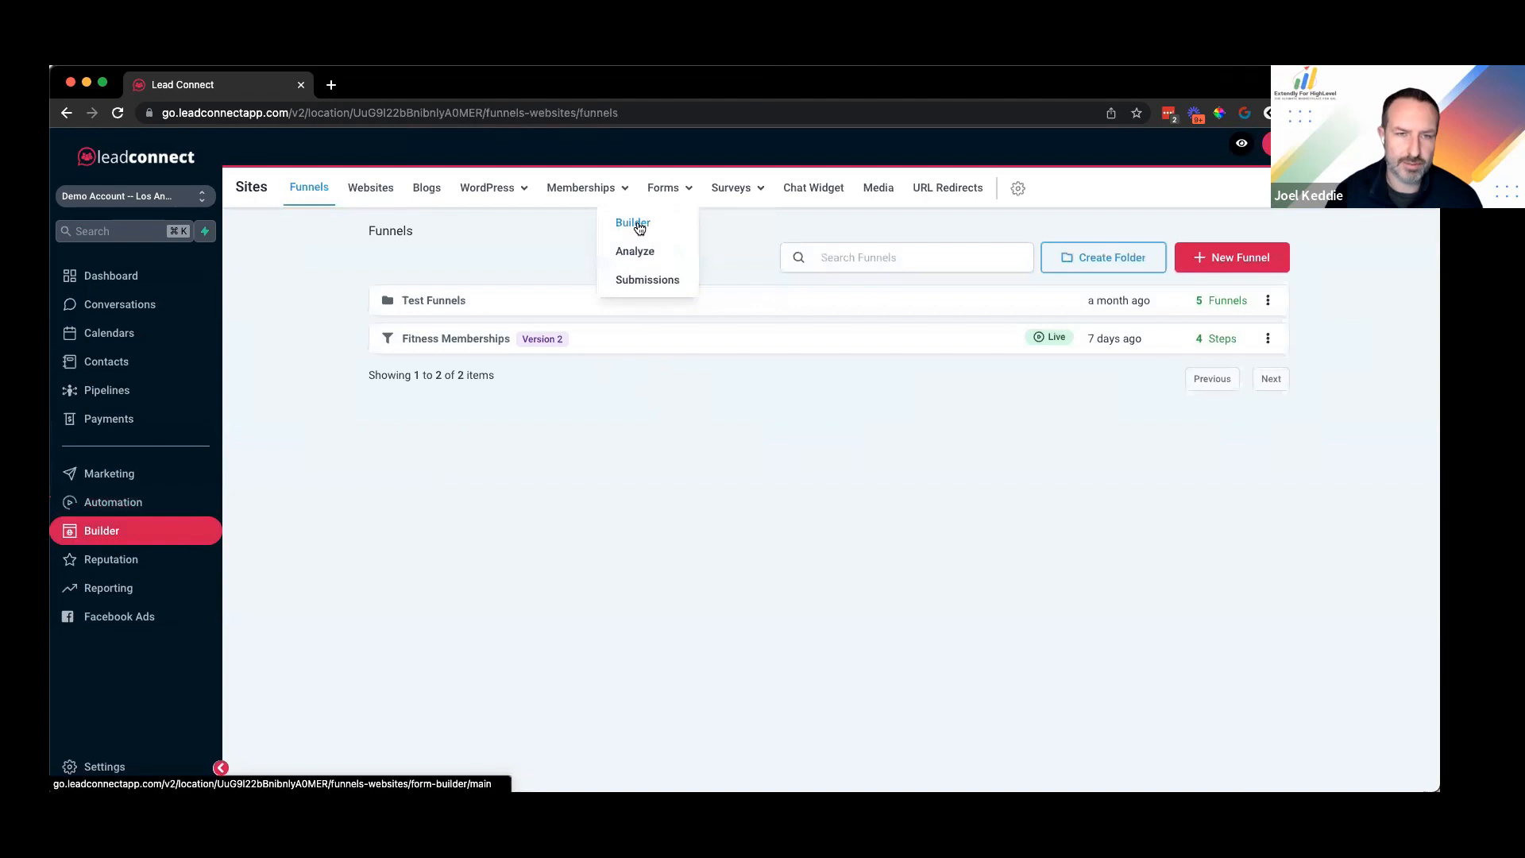
click(639, 225)
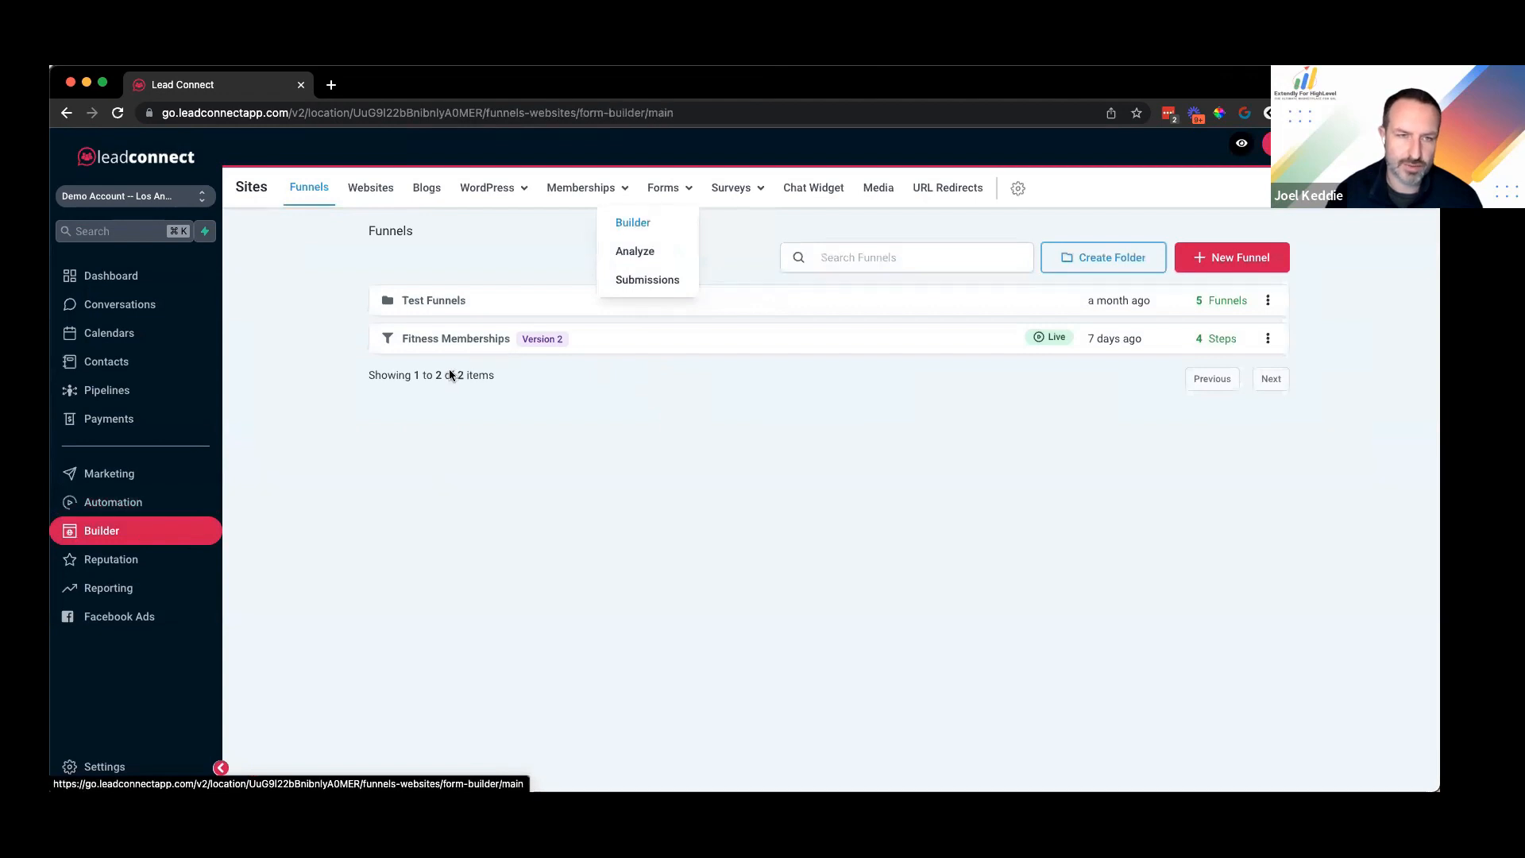
click(393, 425)
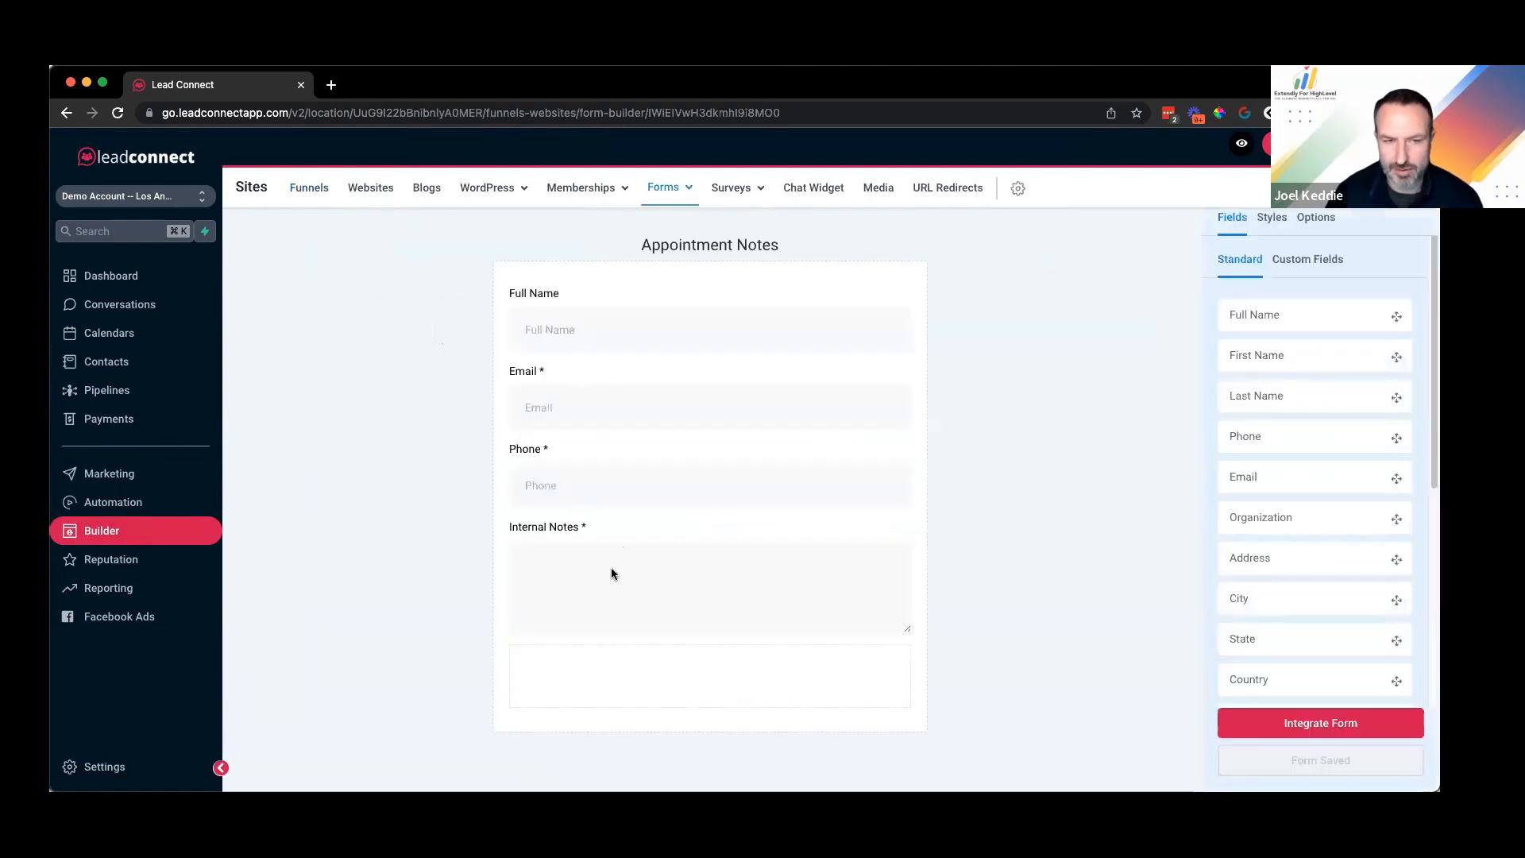
Step: Inspect the required Internal Notes field's settings, then leave the form for Automation
click(600, 545)
click(1037, 477)
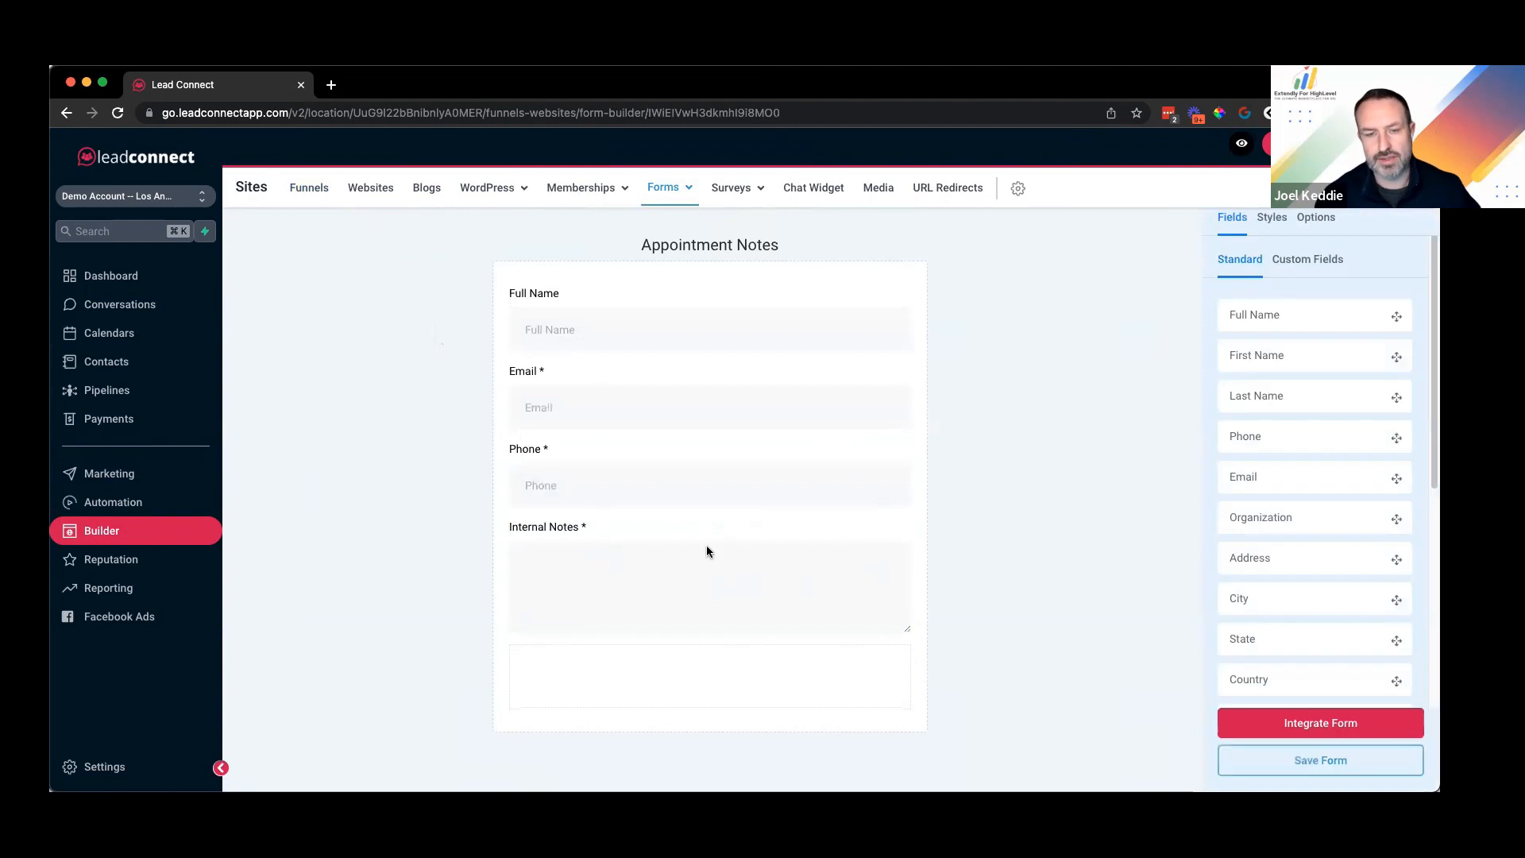
click(566, 569)
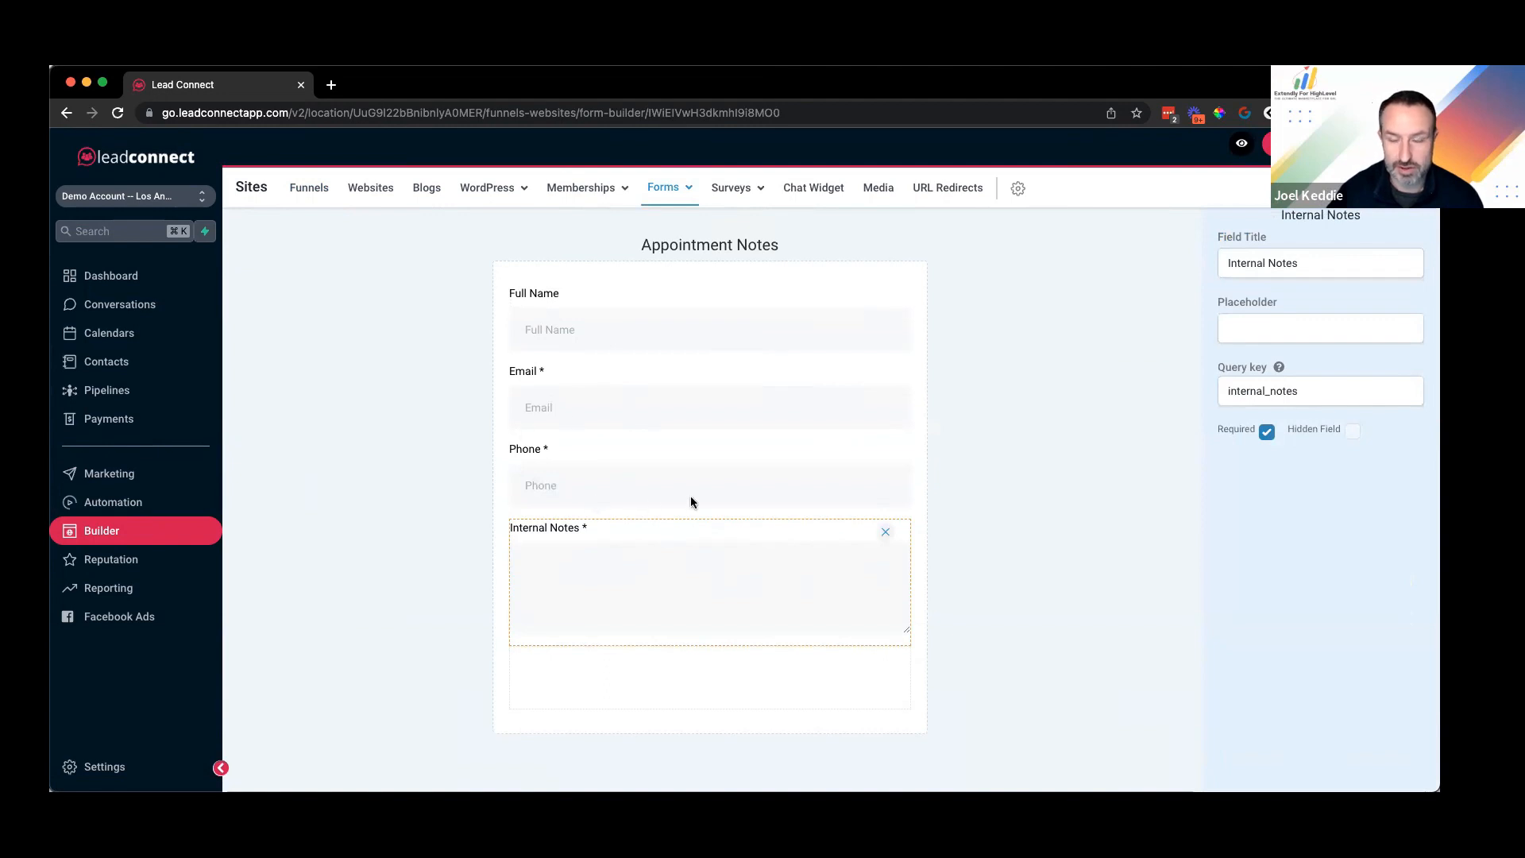
click(1134, 464)
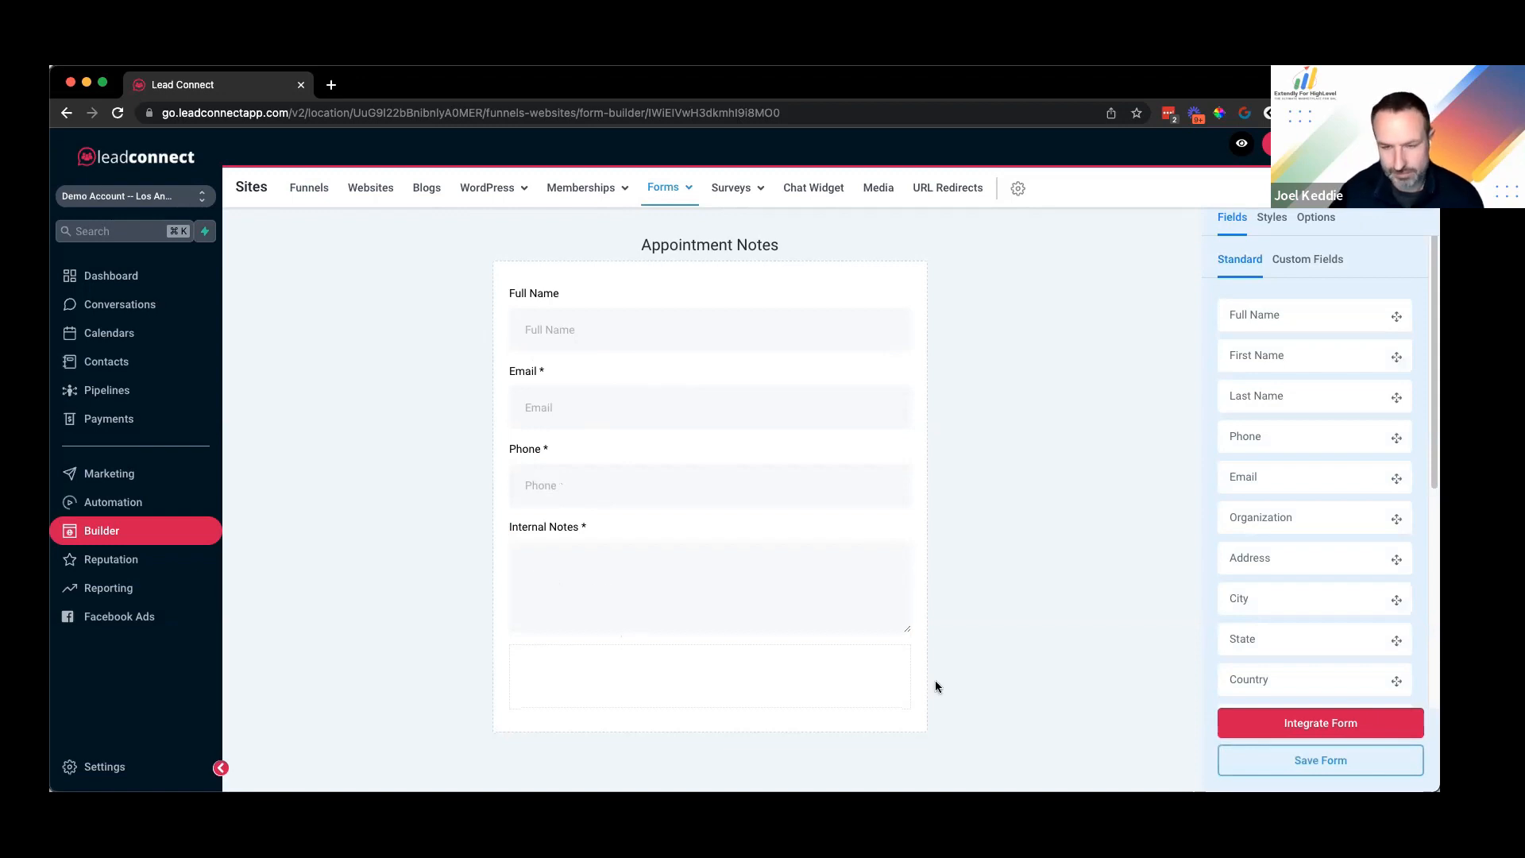
click(112, 503)
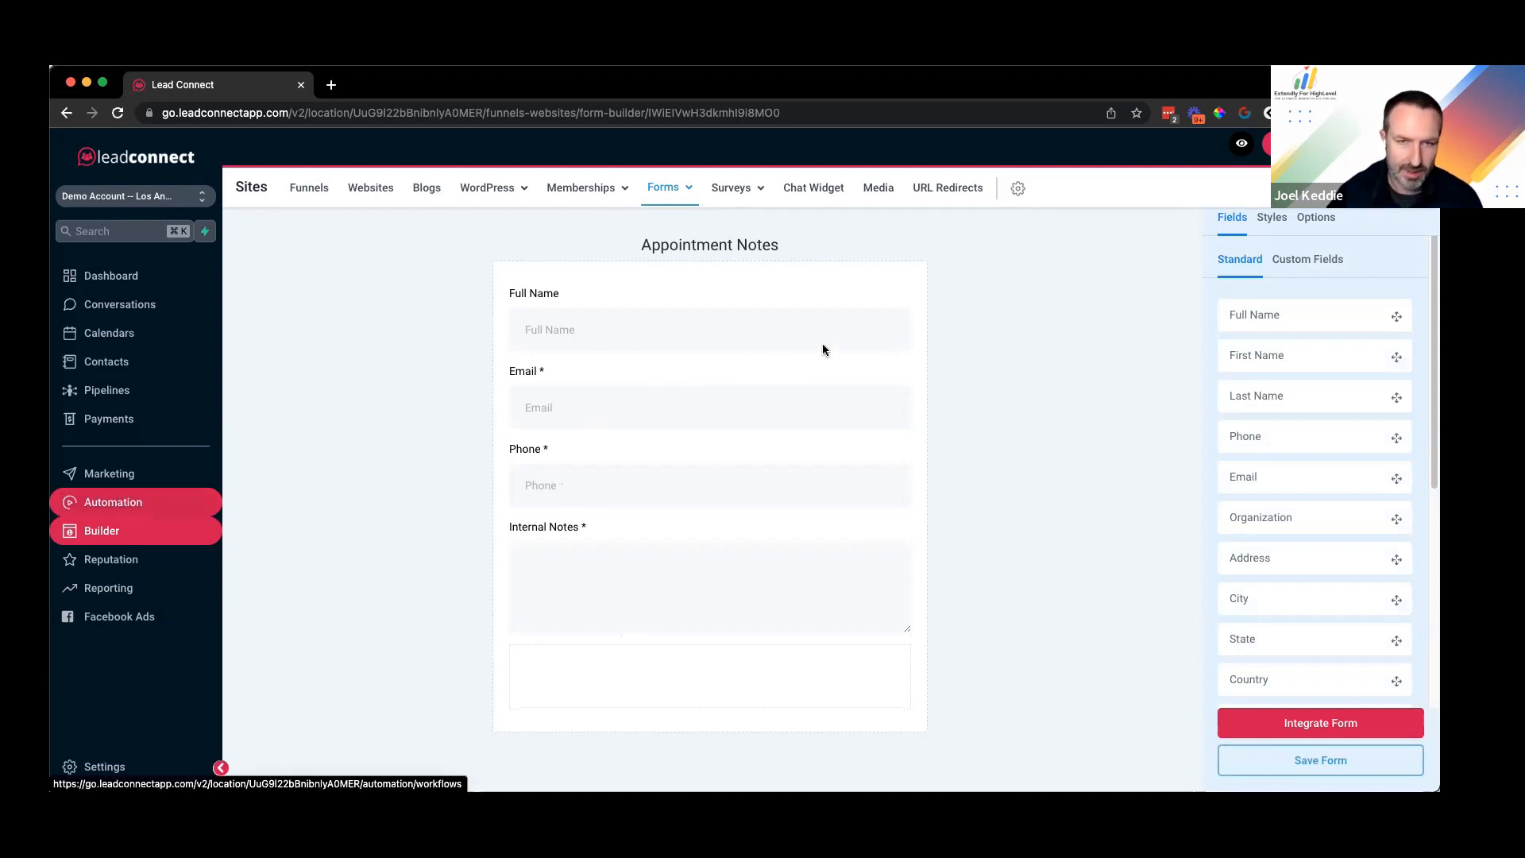
click(971, 299)
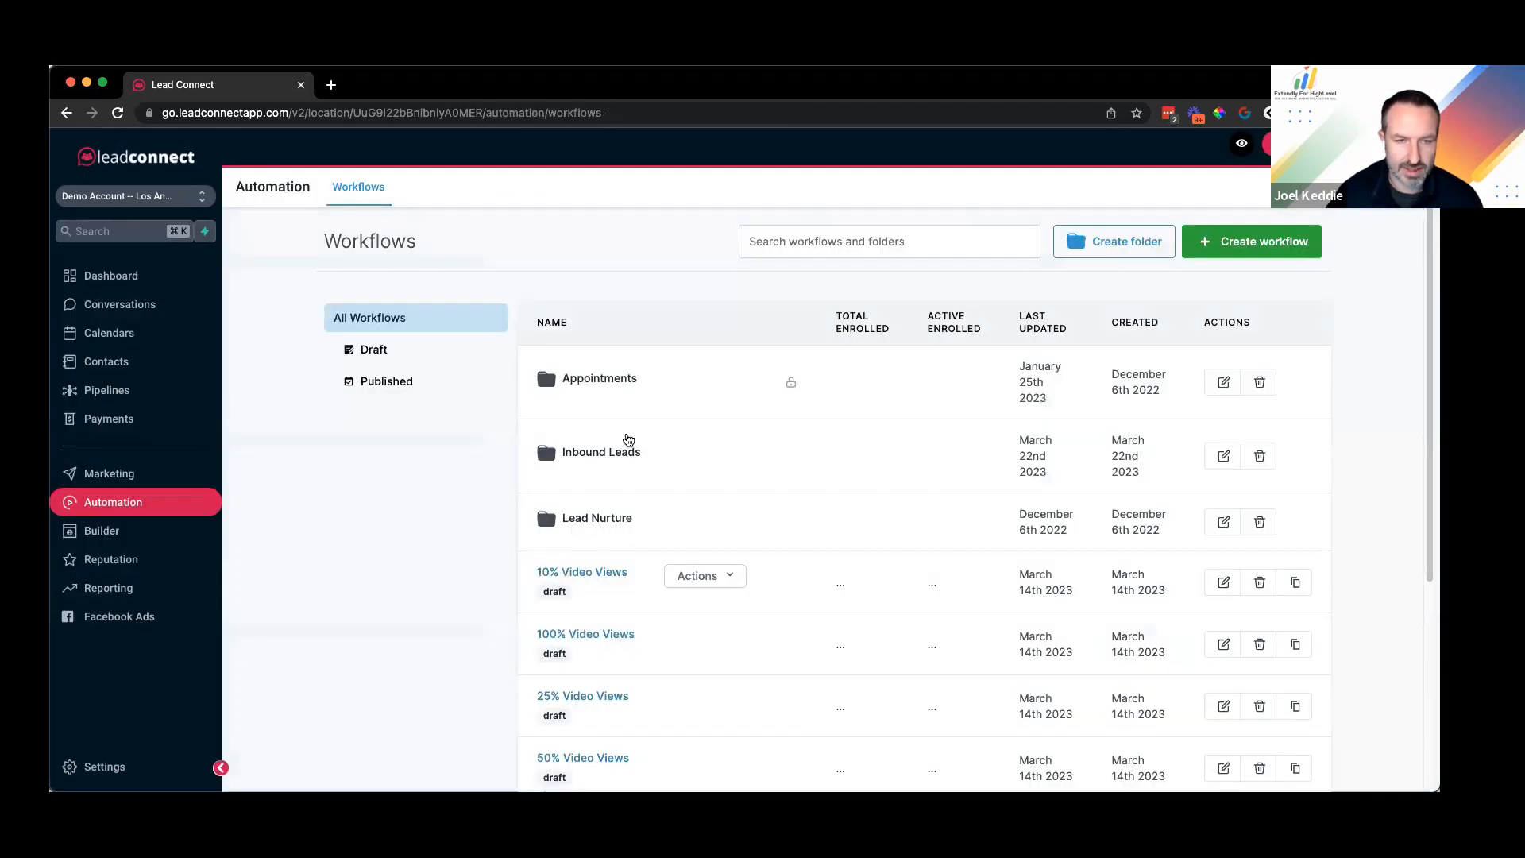
Step: Open Add Appointment Notes and review its Appointment Notes form-submitted trigger
scroll(588, 635, down, 5)
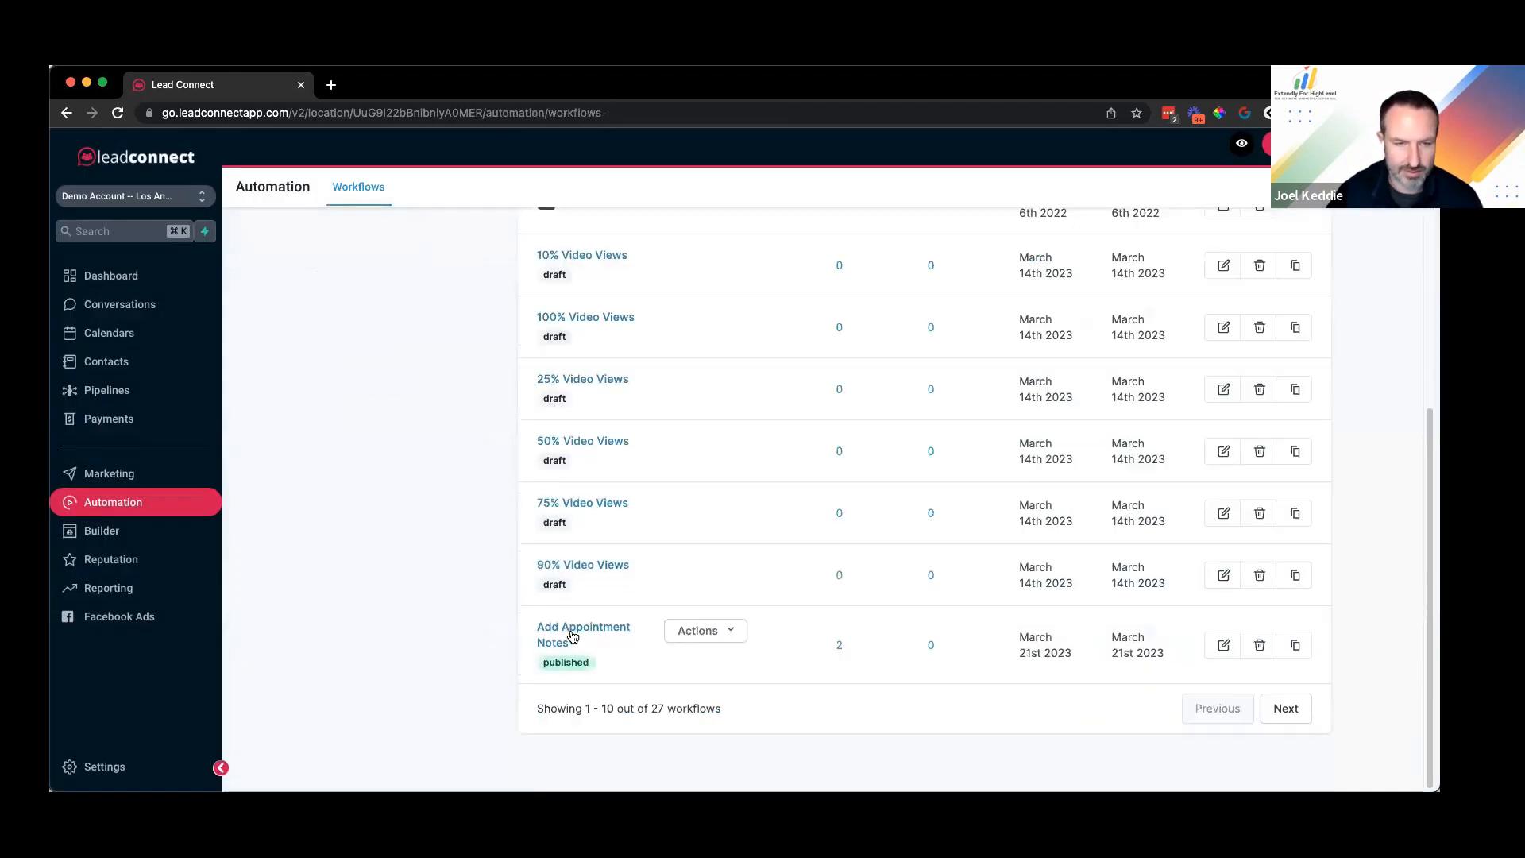
click(705, 676)
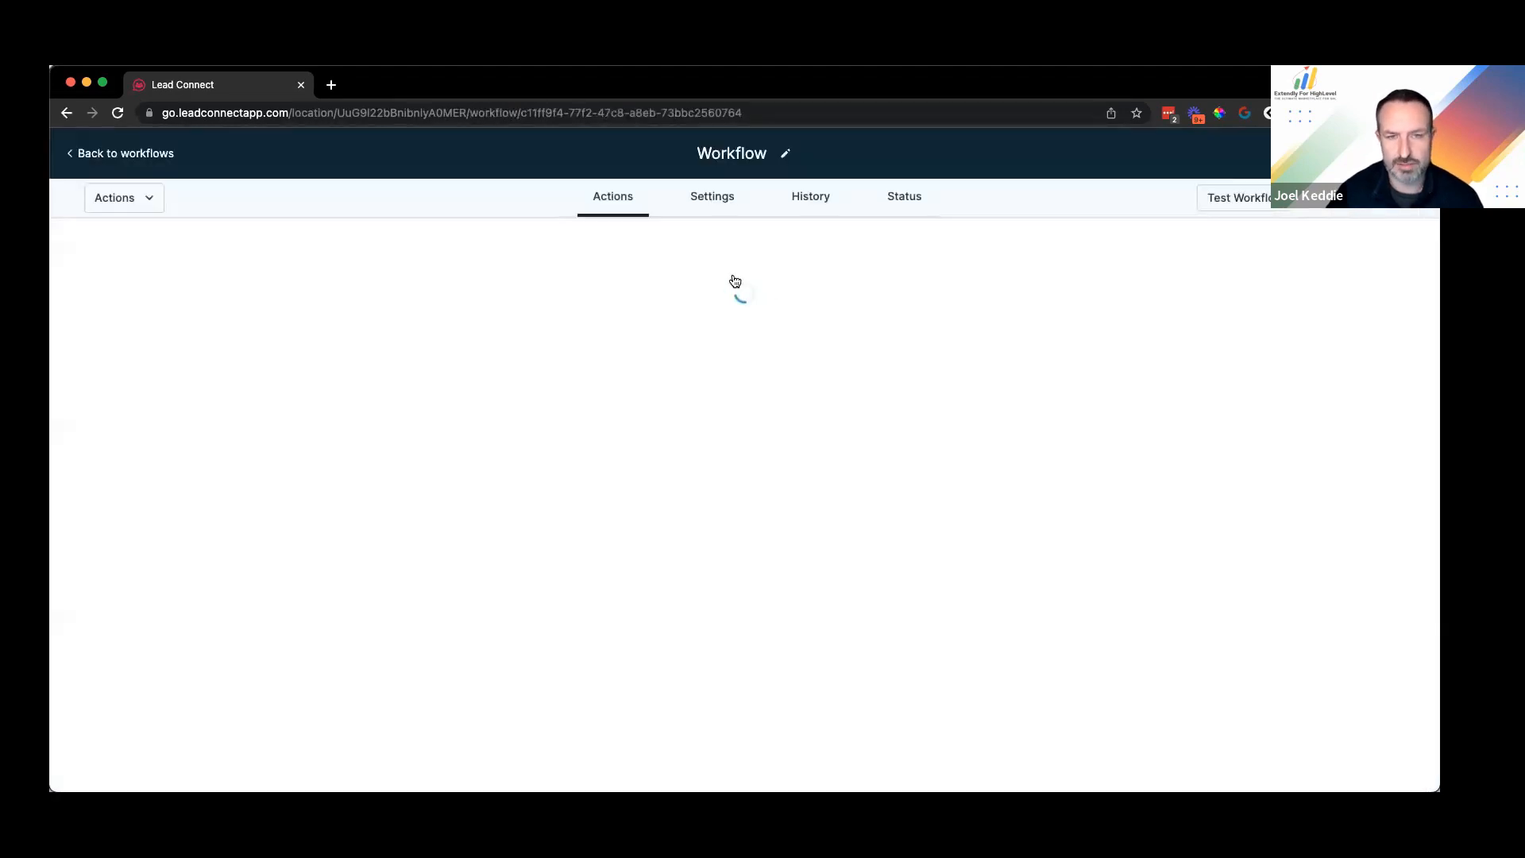
click(901, 312)
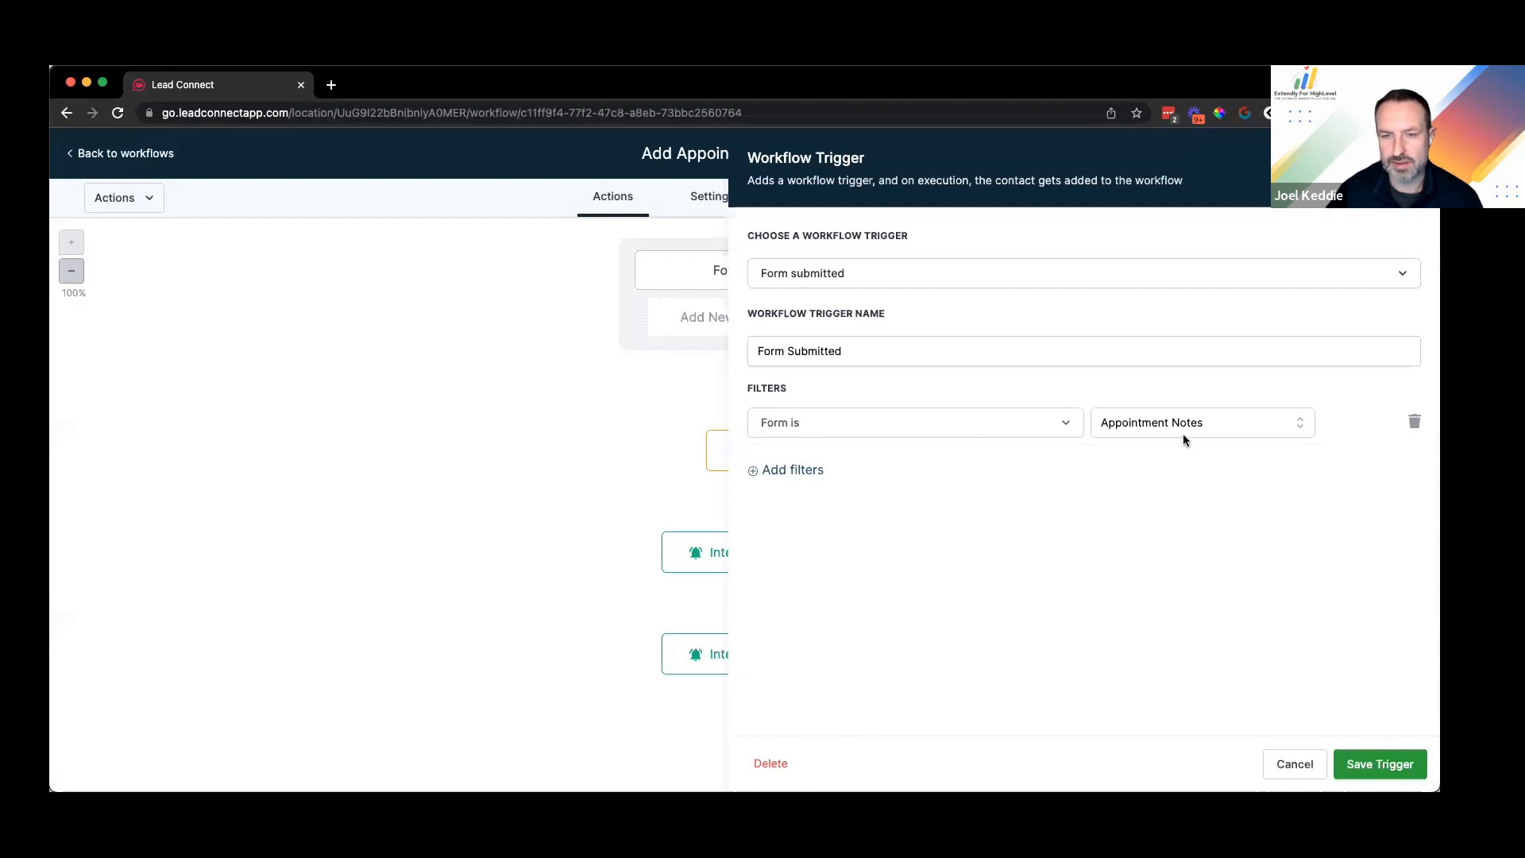
click(1287, 769)
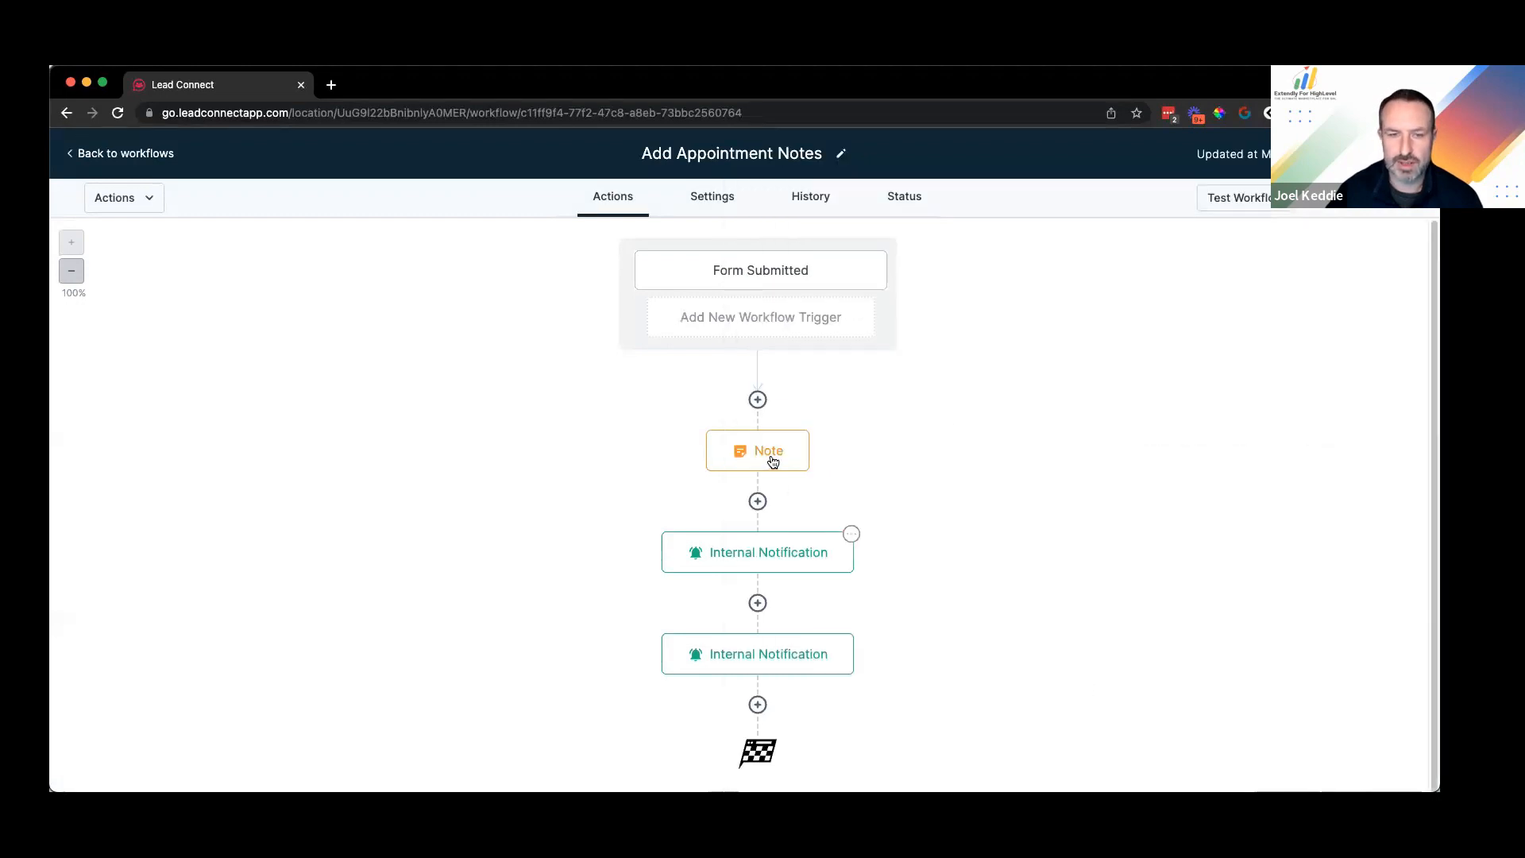
Step: Review the Note action's {{contact.internal_notes}} value, then bring up the contacts list
click(772, 461)
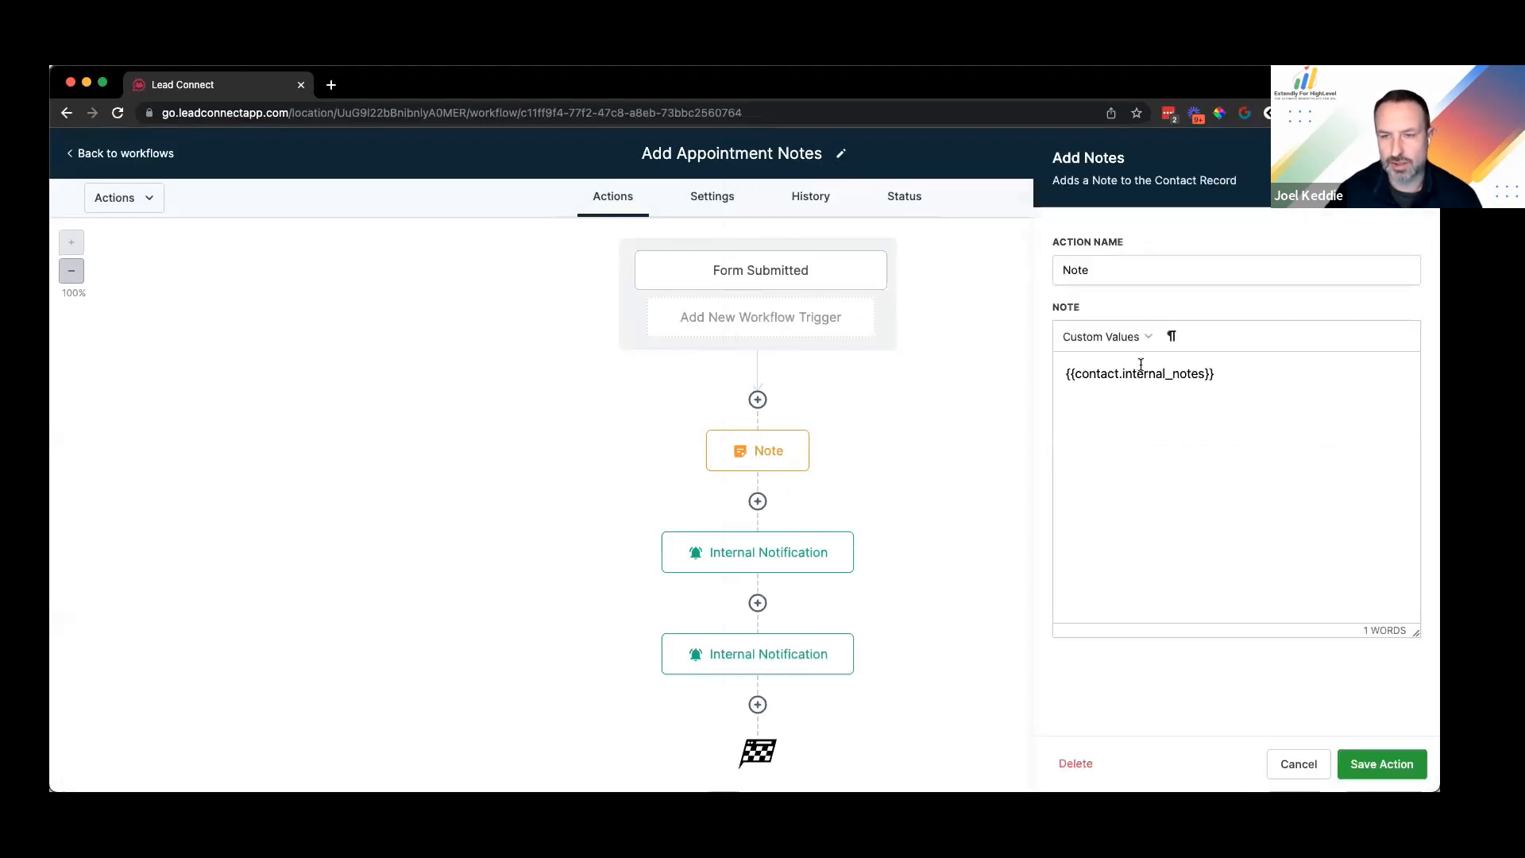
triple_click(1137, 373)
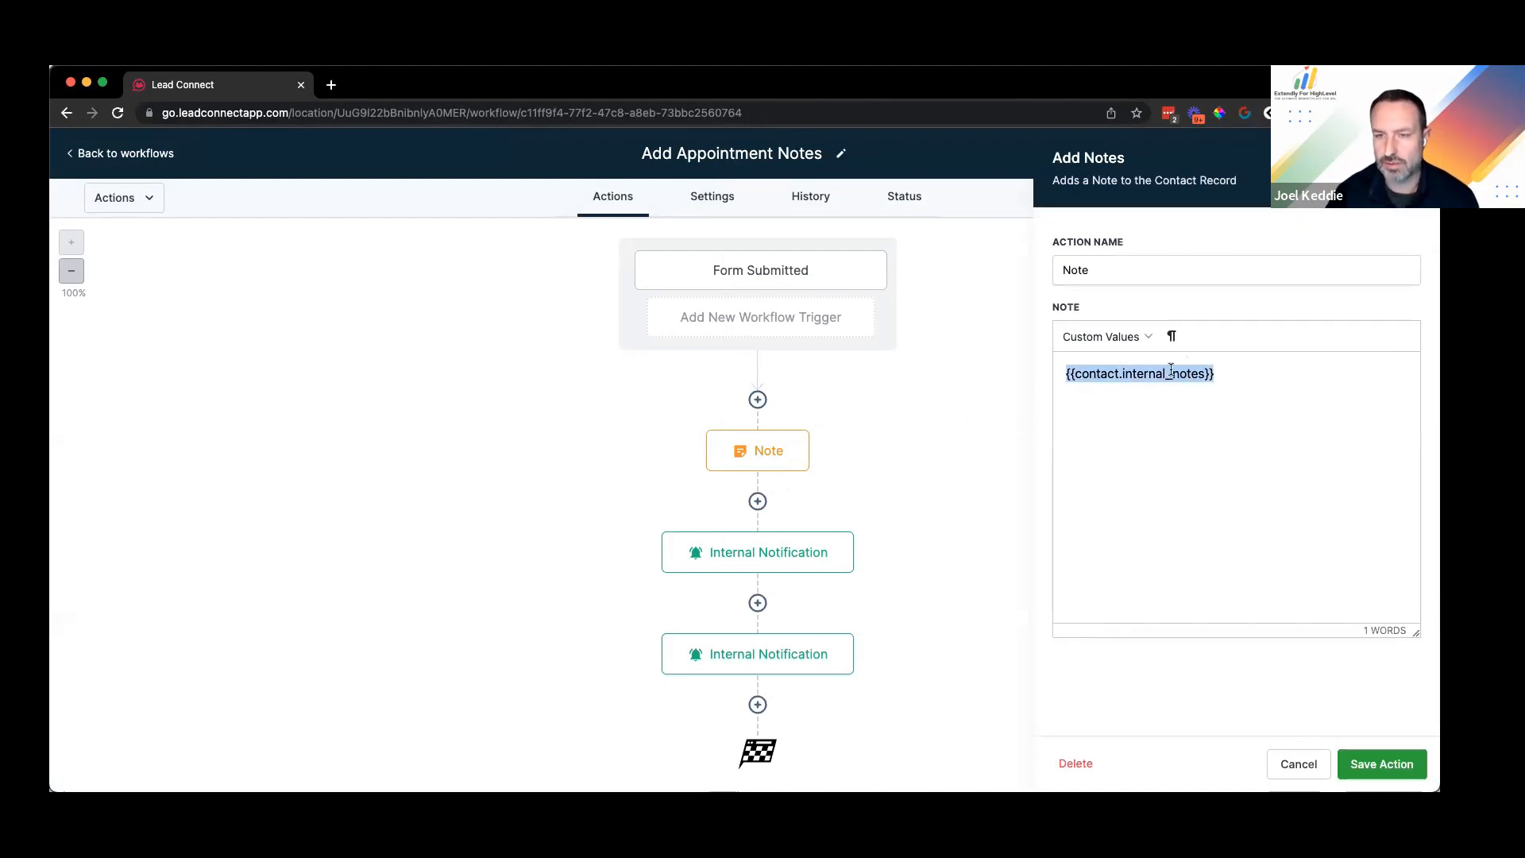
click(1300, 764)
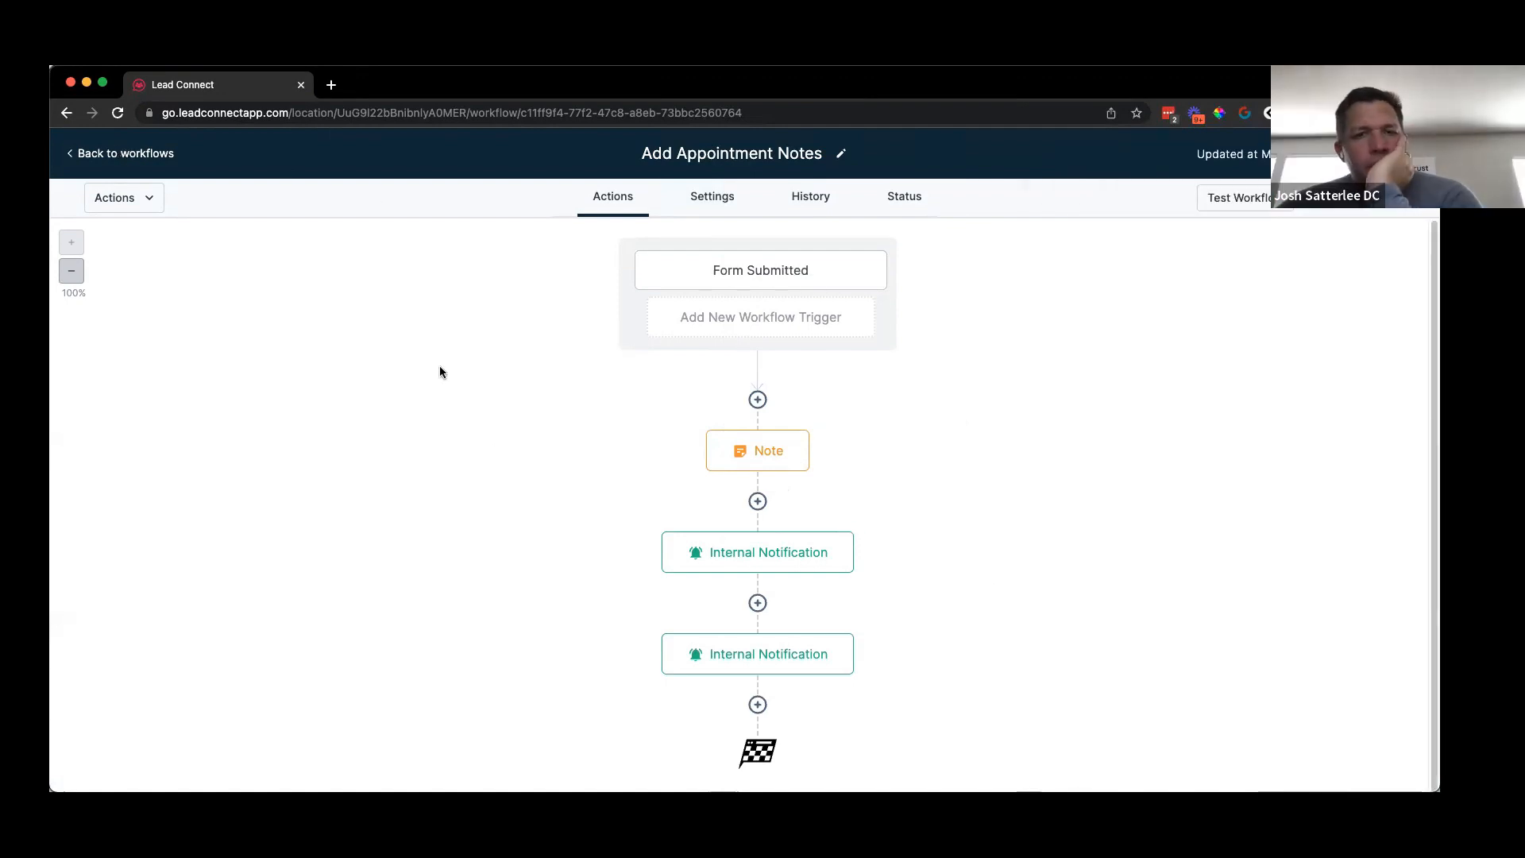
key(super+Left)
click(108, 361)
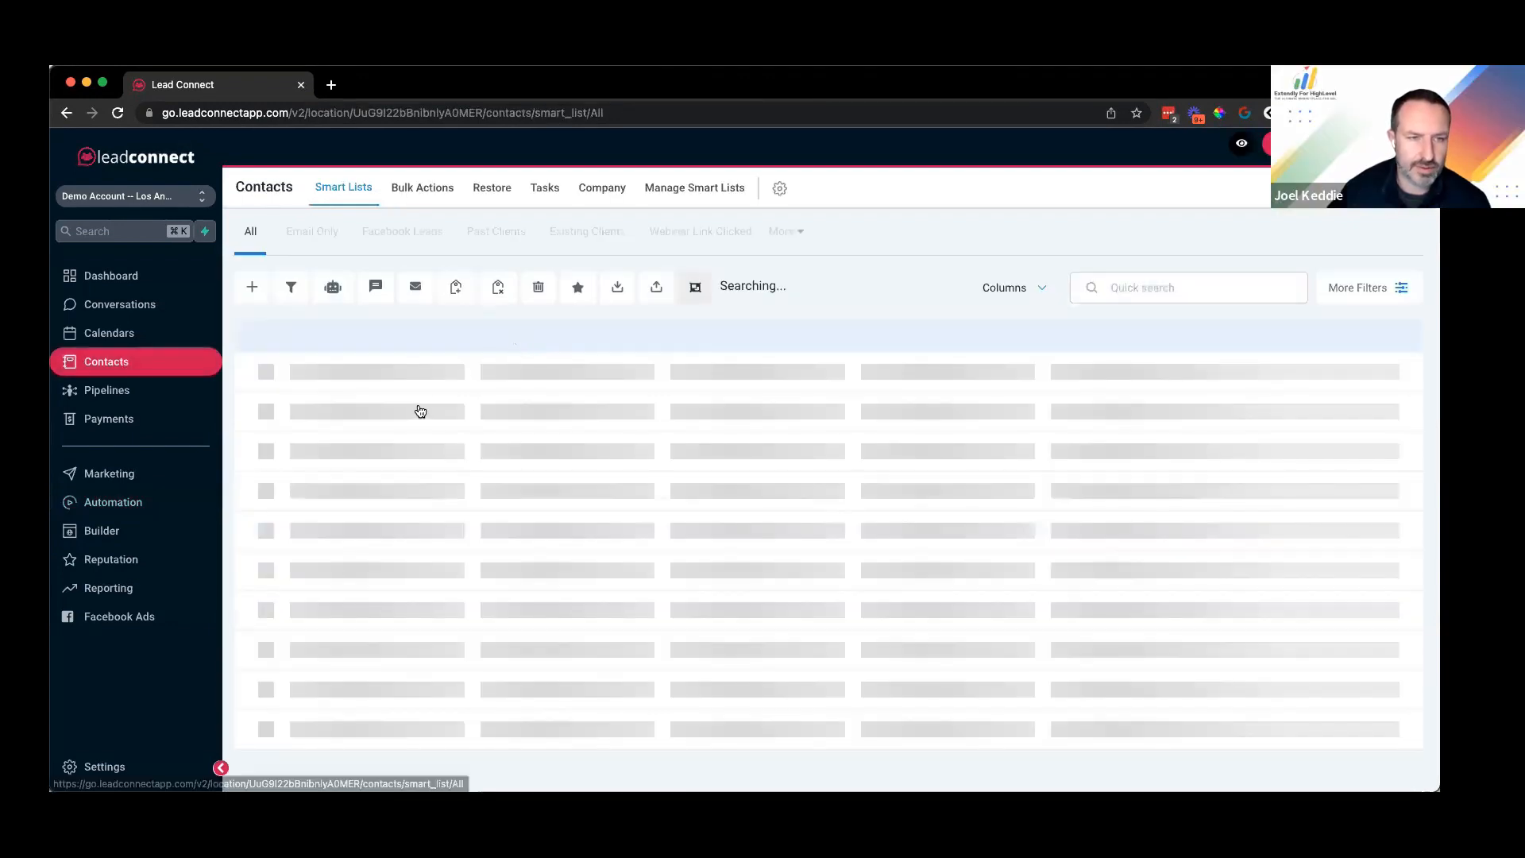
Step: Search for the demo contact by first name, open their record, and review their notes
click(1219, 287)
text(joel)
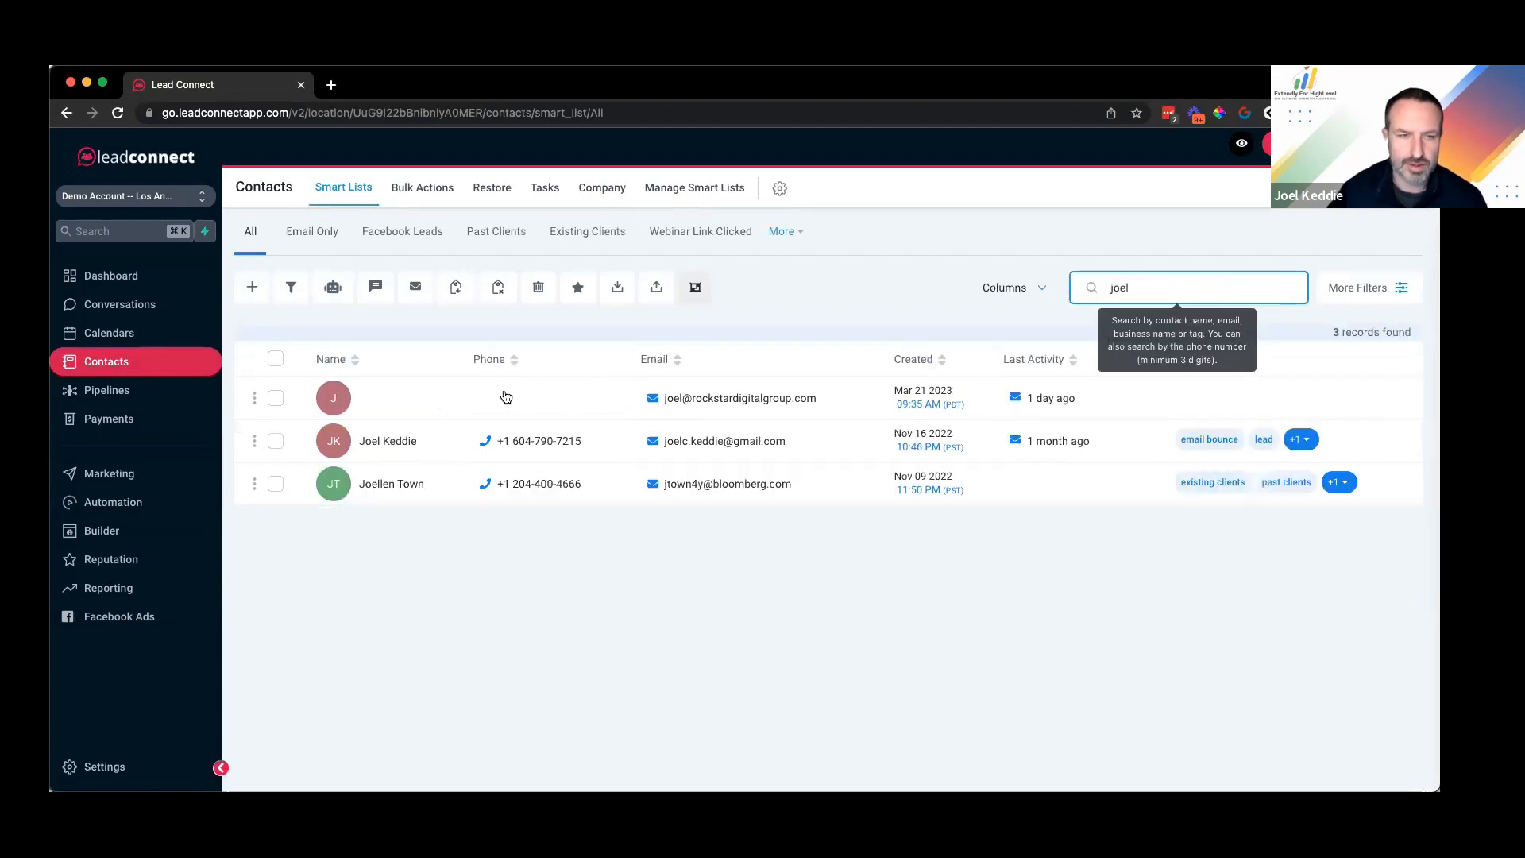
click(496, 511)
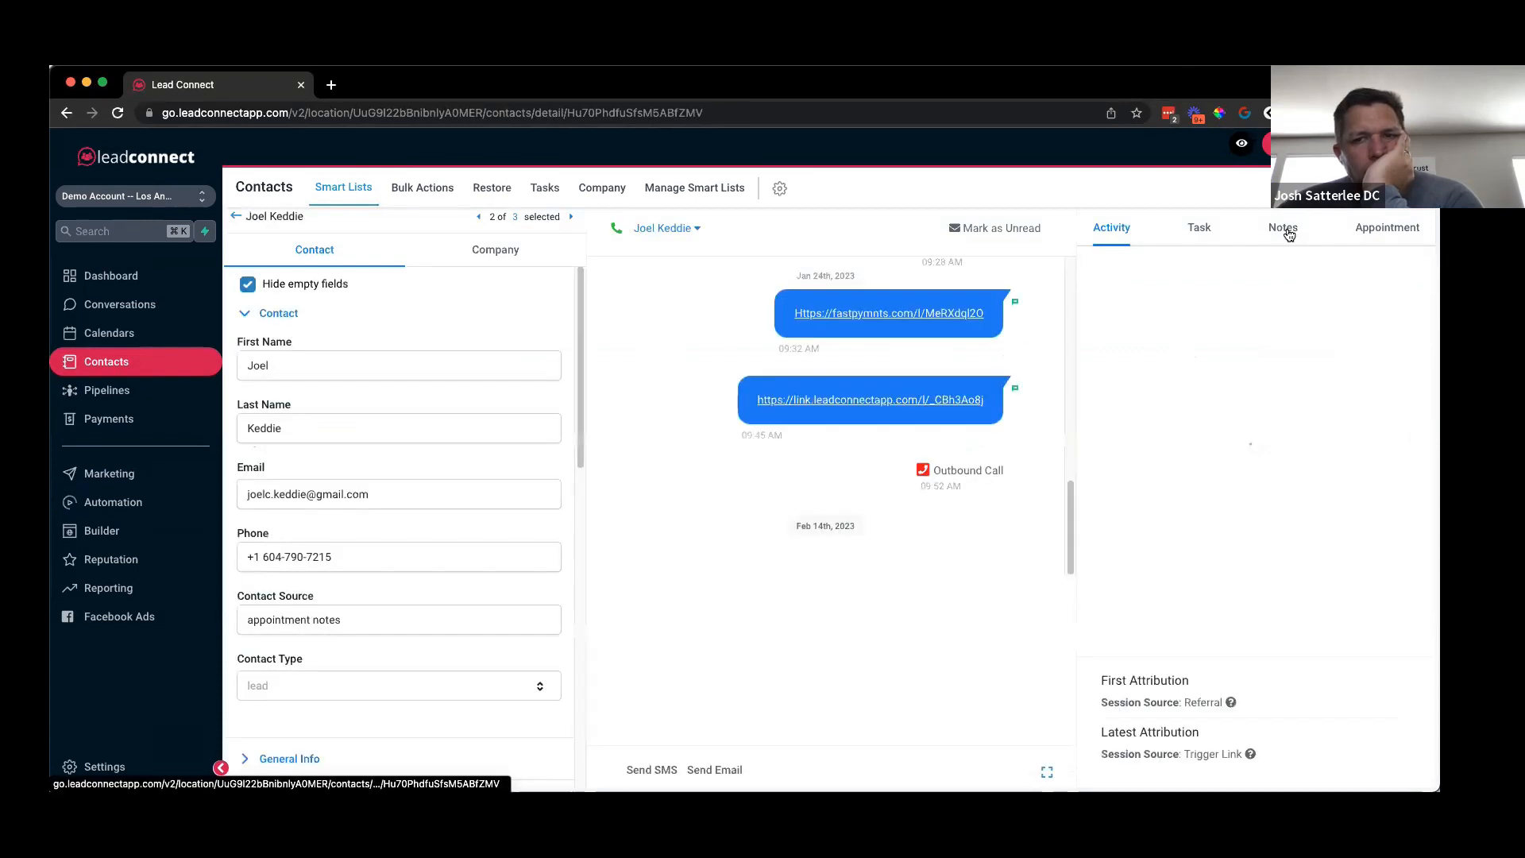
click(1285, 232)
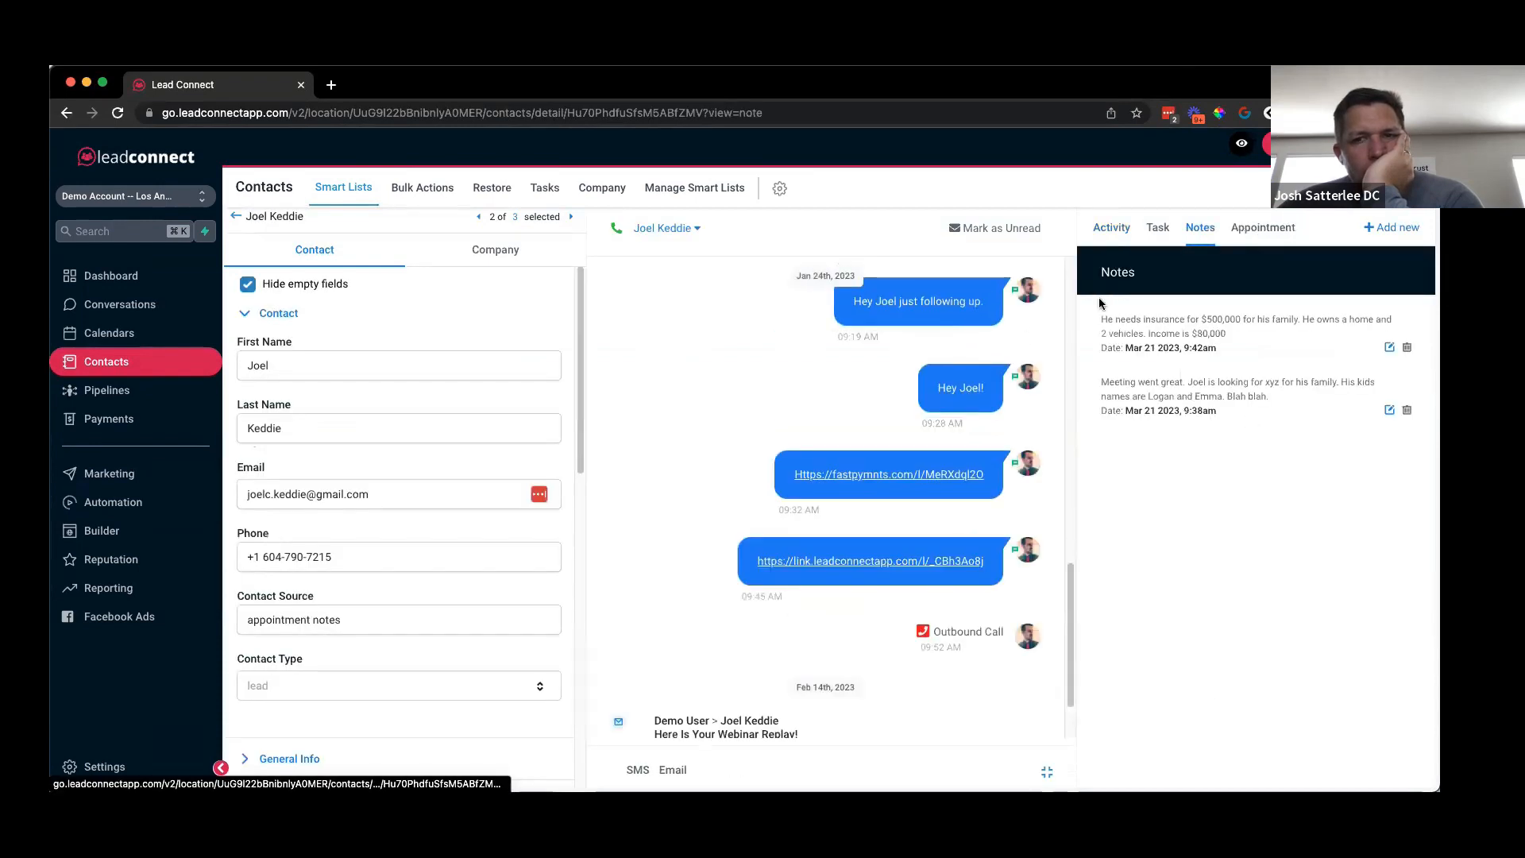
drag(1100, 316, 1257, 417)
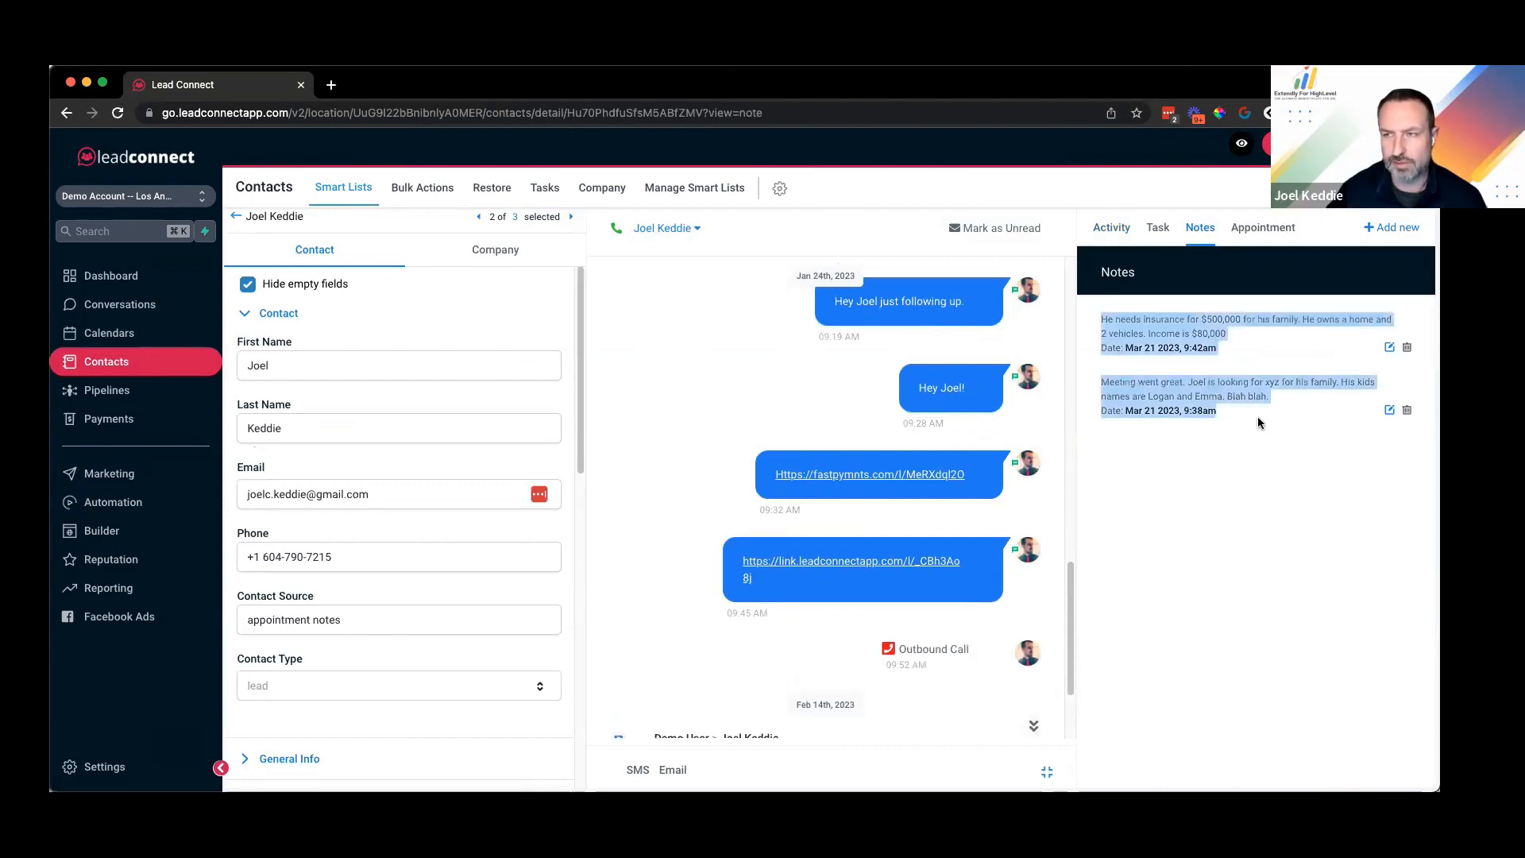
click(1222, 326)
drag(1101, 318, 1106, 396)
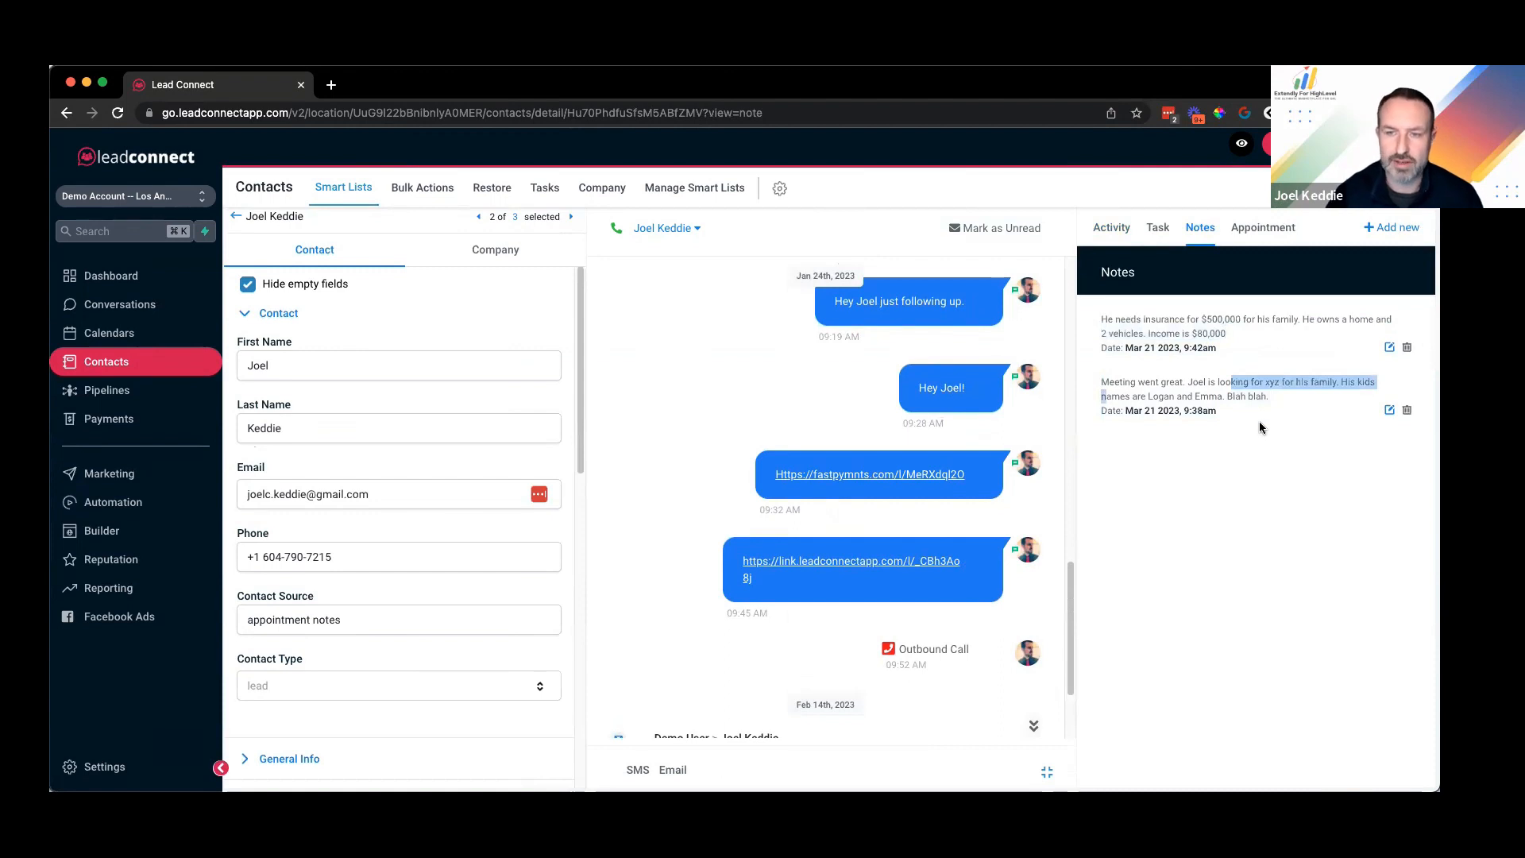
click(1241, 409)
drag(1105, 318, 1184, 422)
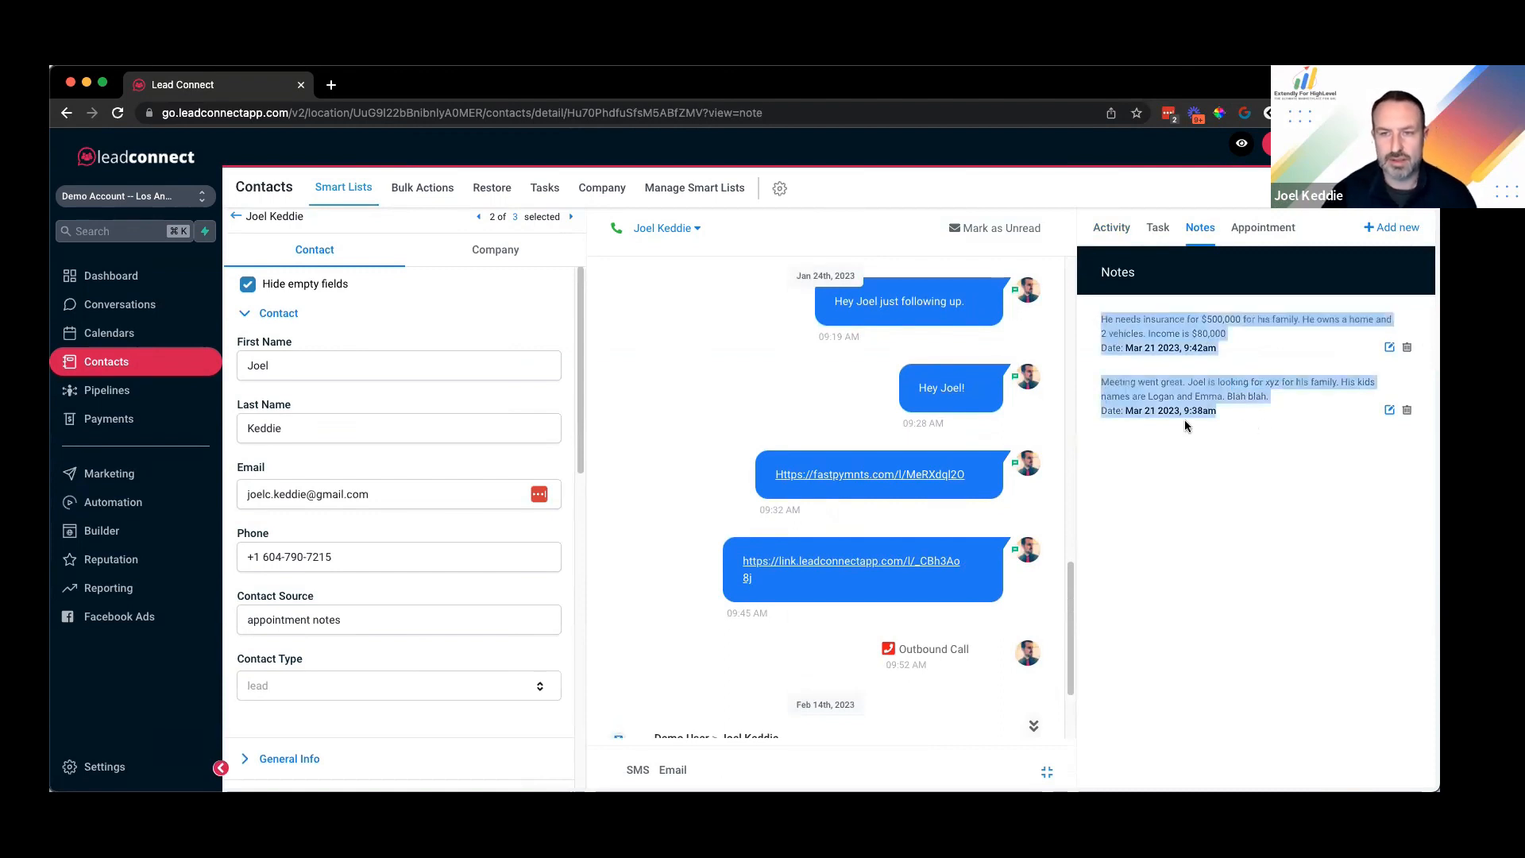
click(526, 472)
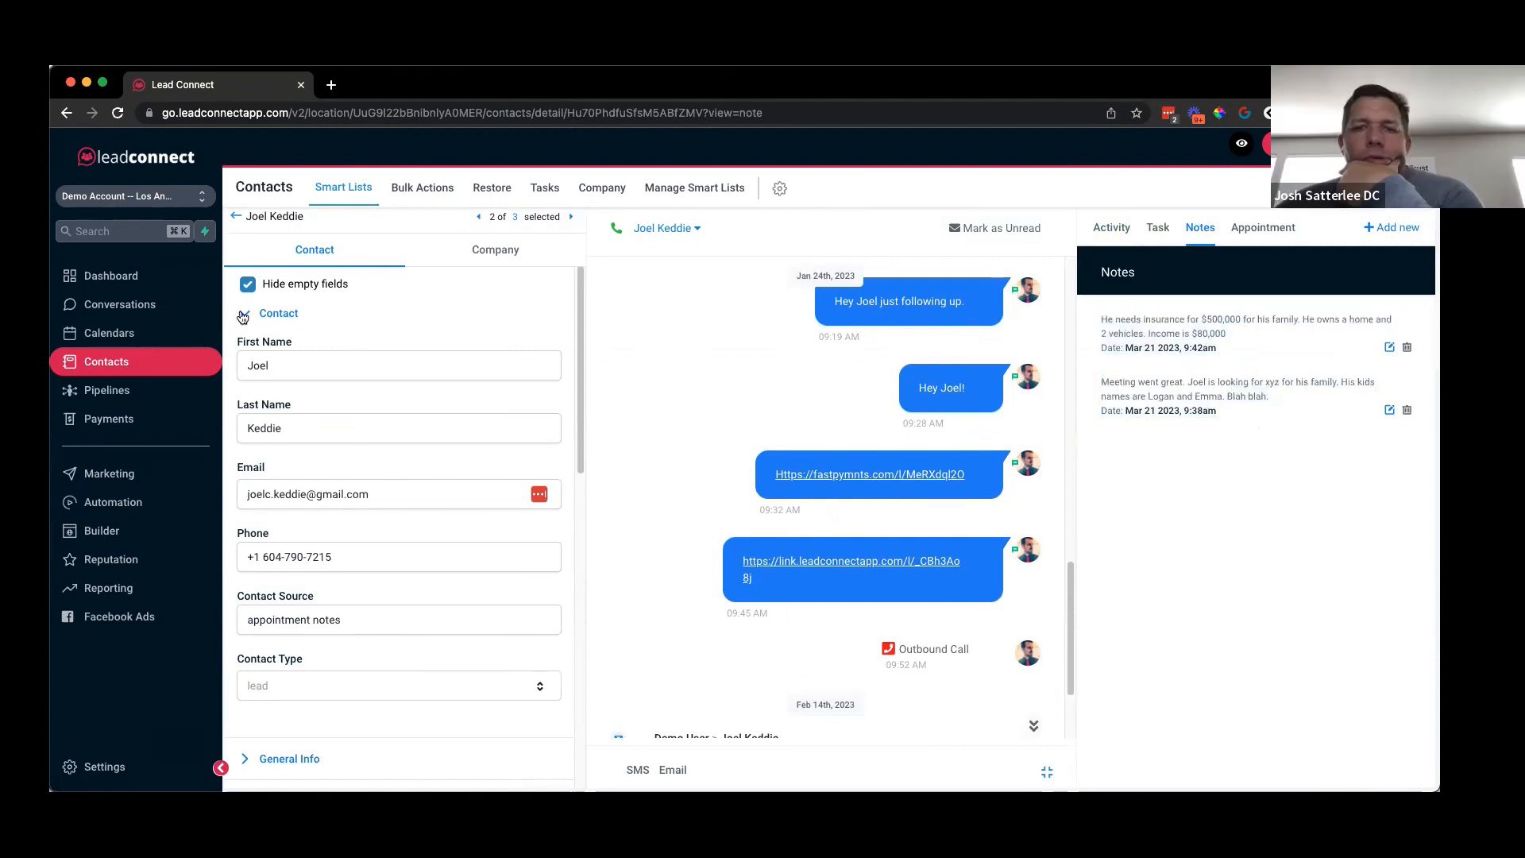
Step: Compare the Additional Info Internal Notes text against the newest note
click(287, 320)
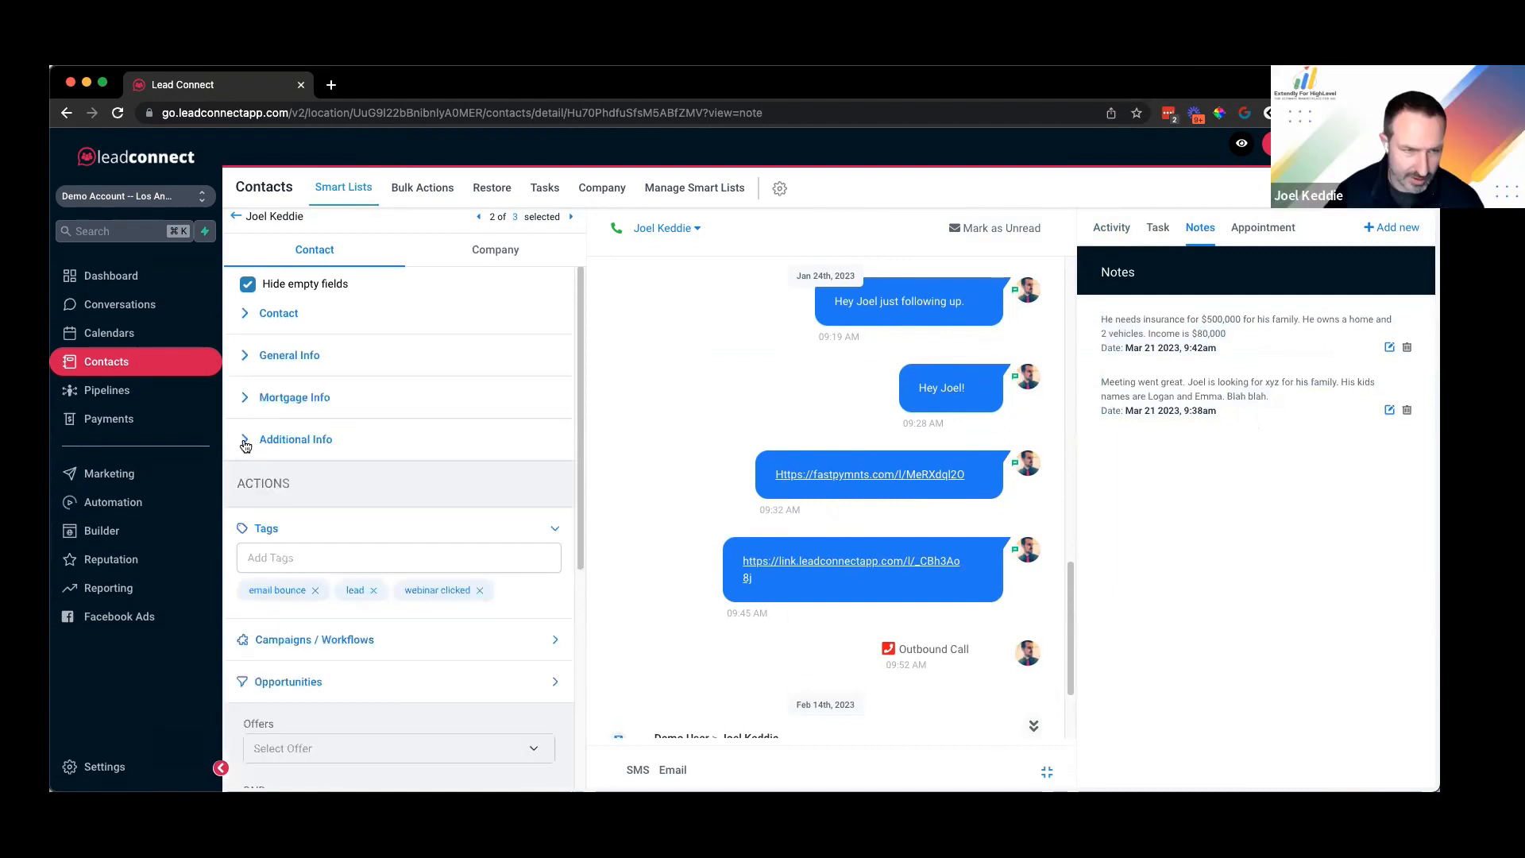
click(245, 445)
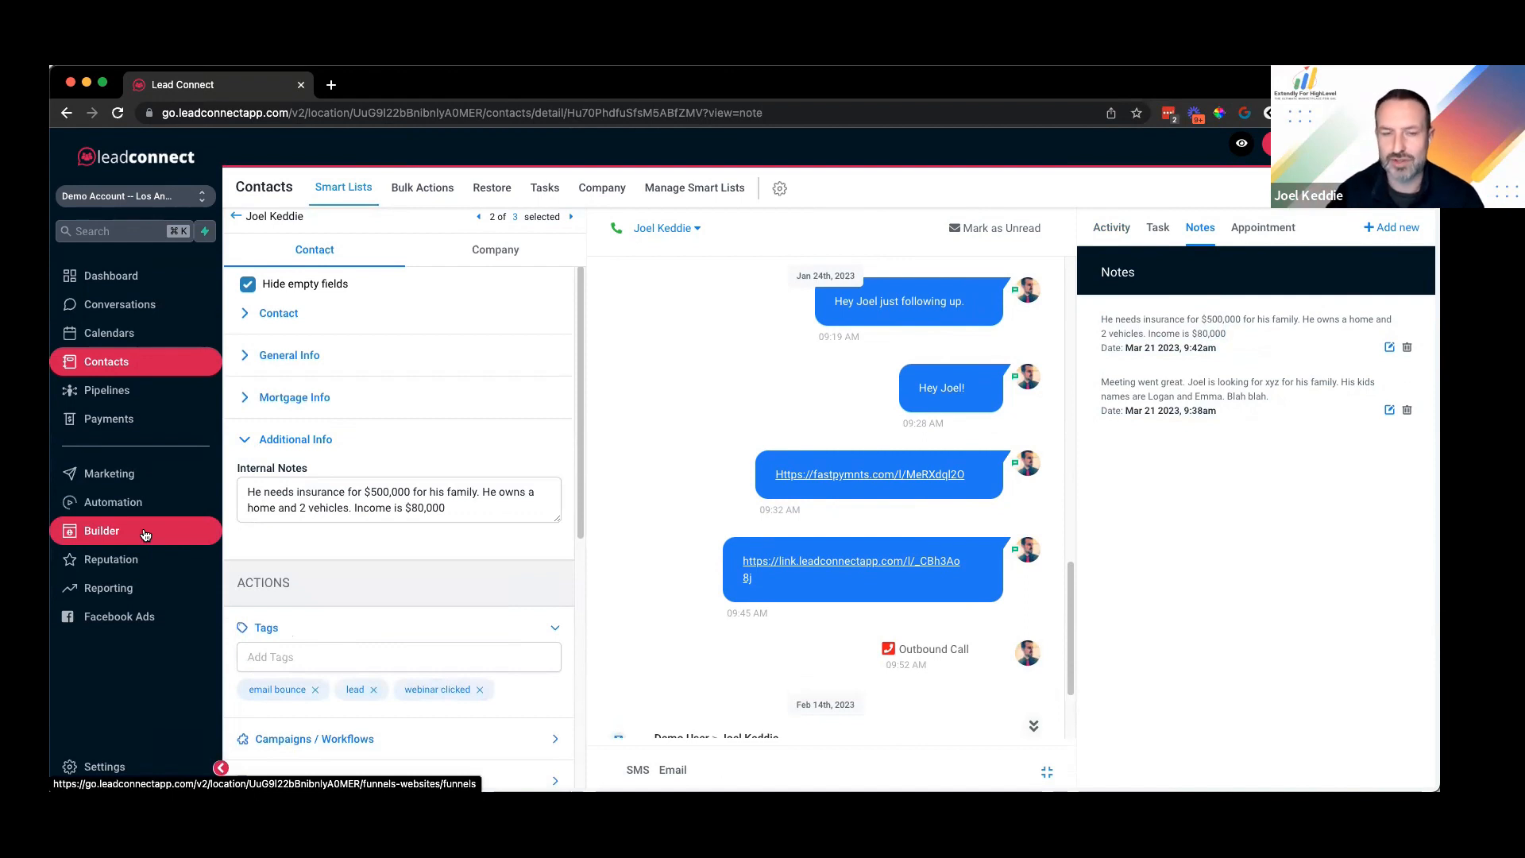
triple_click(252, 484)
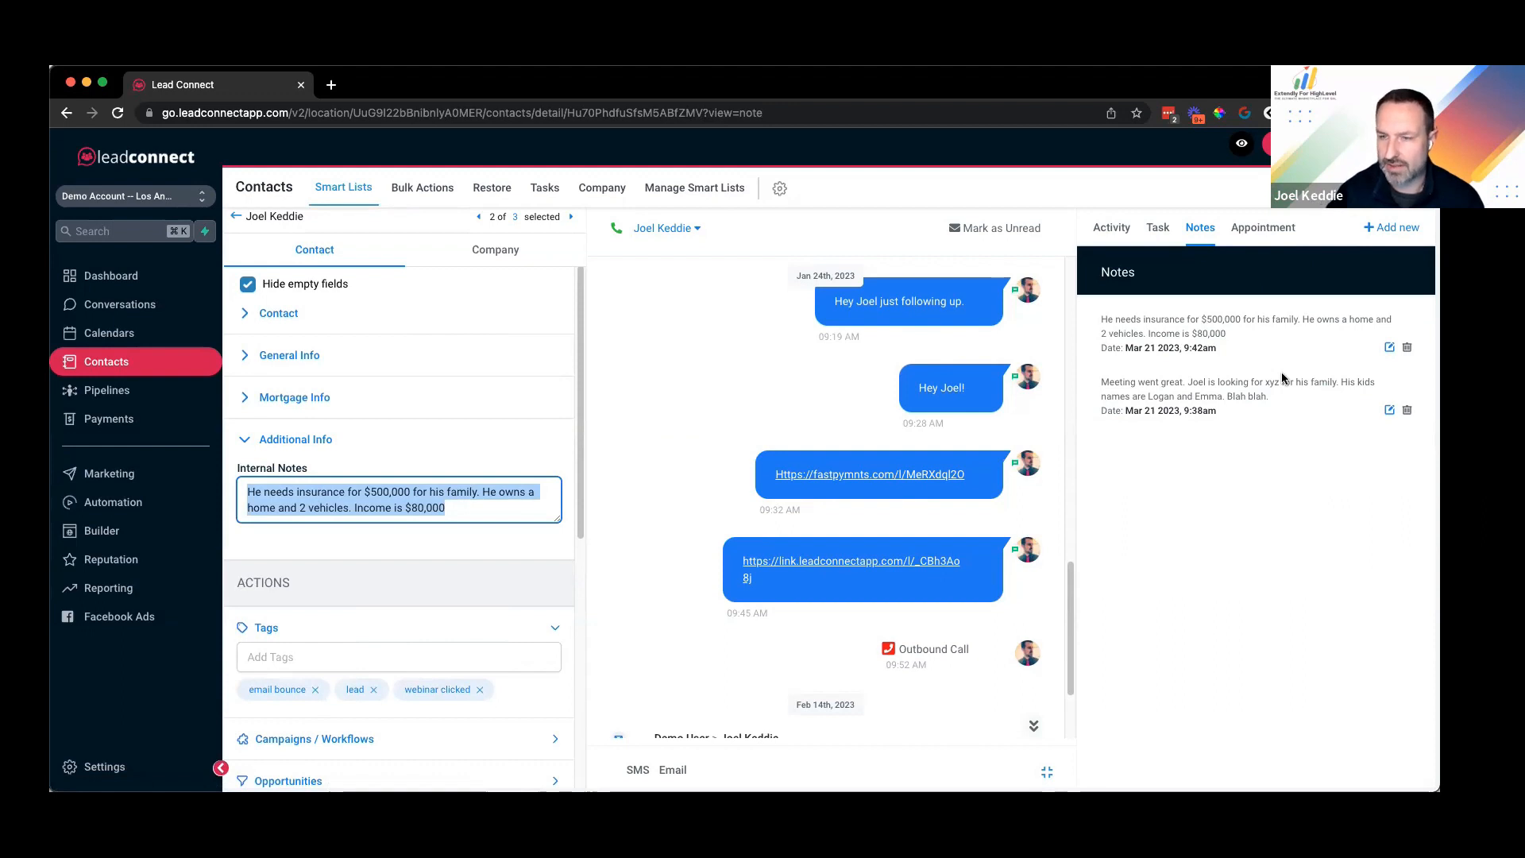
drag(451, 507, 236, 491)
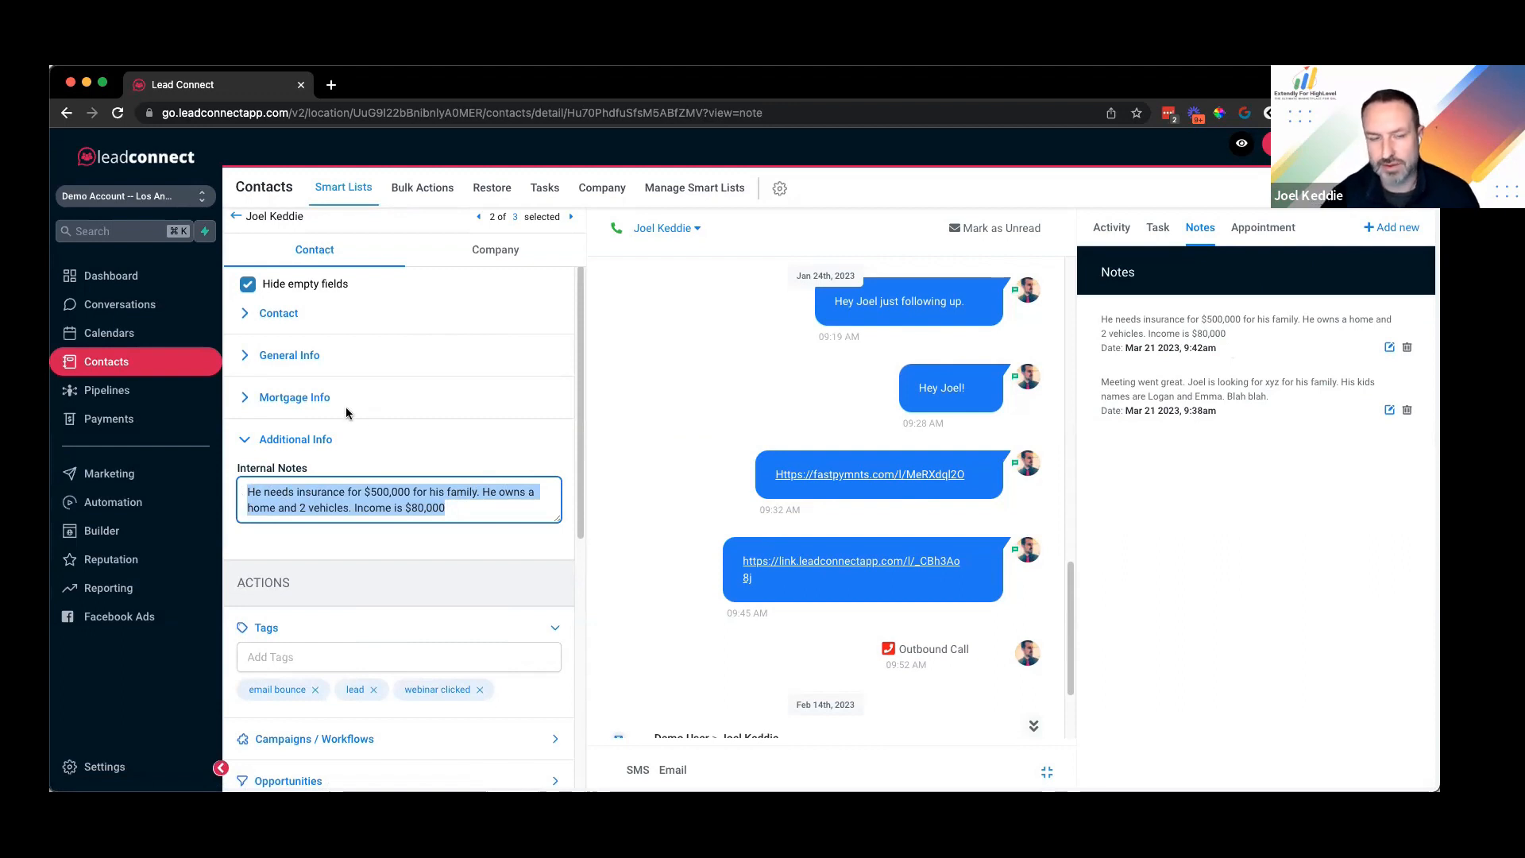
click(246, 444)
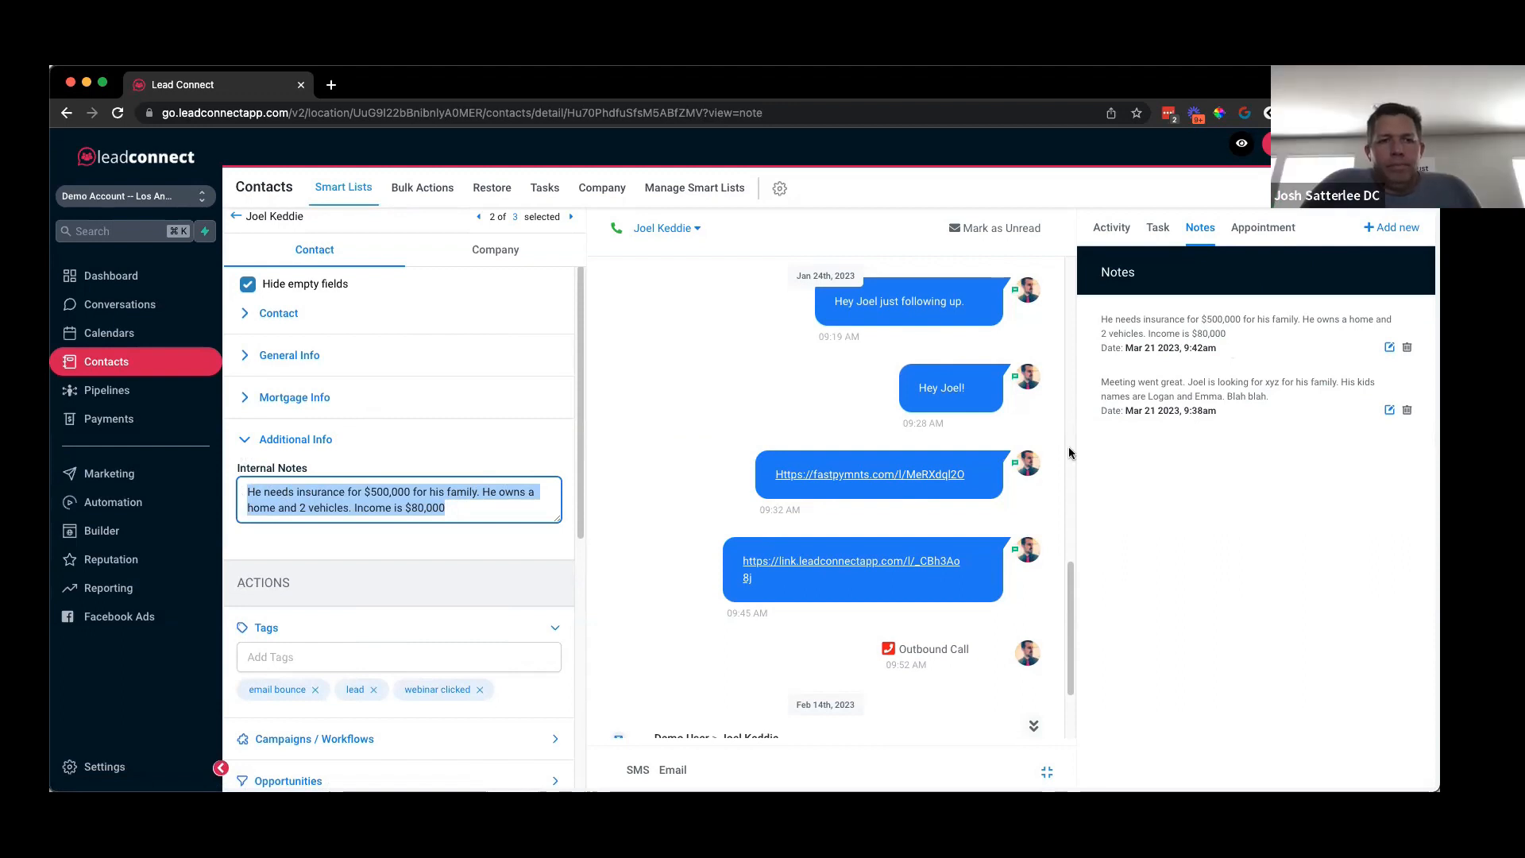
click(123, 314)
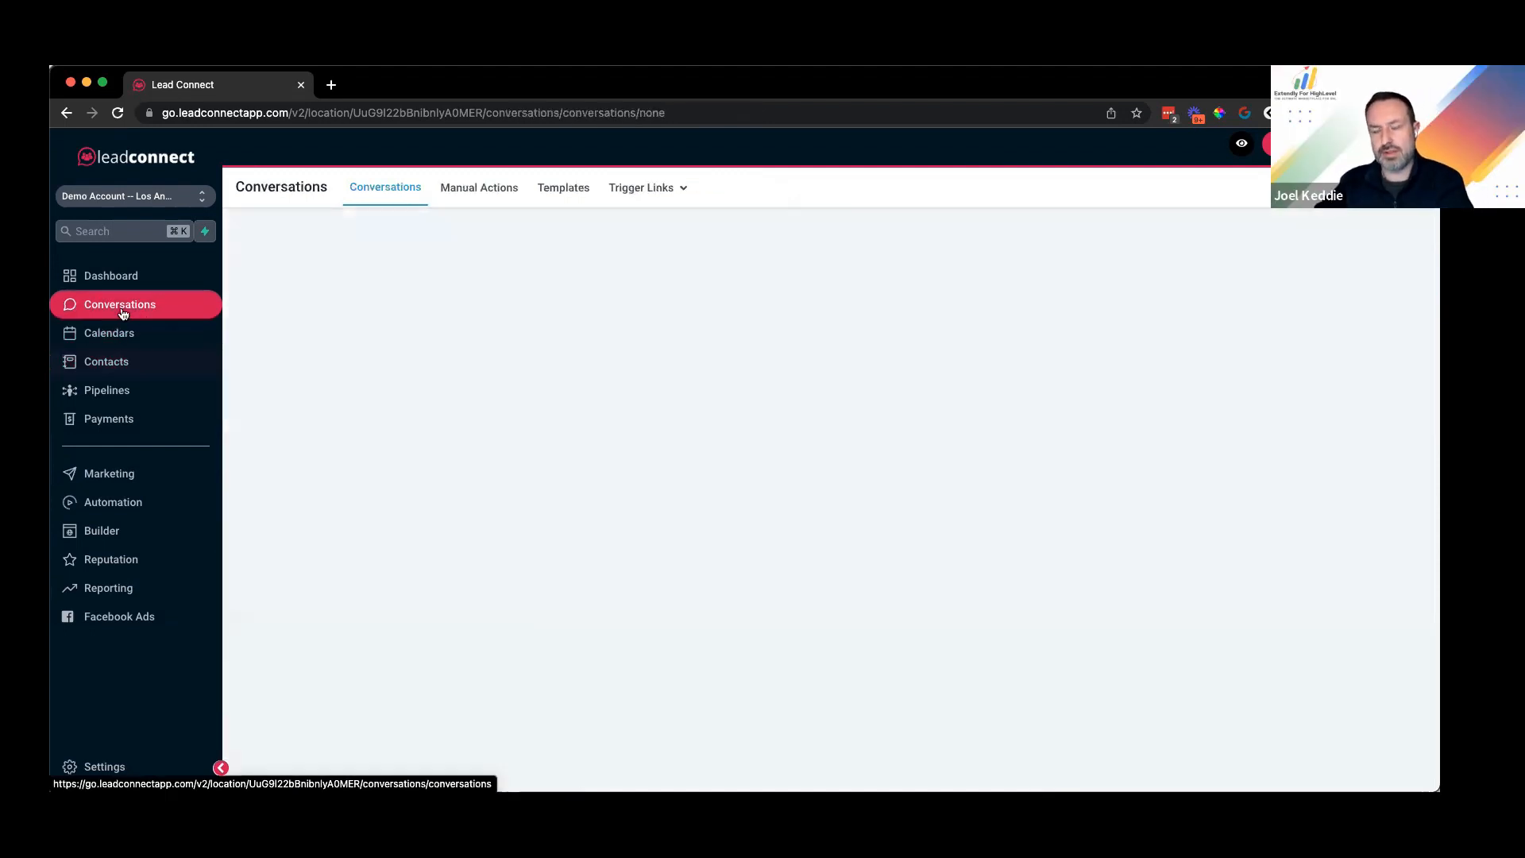